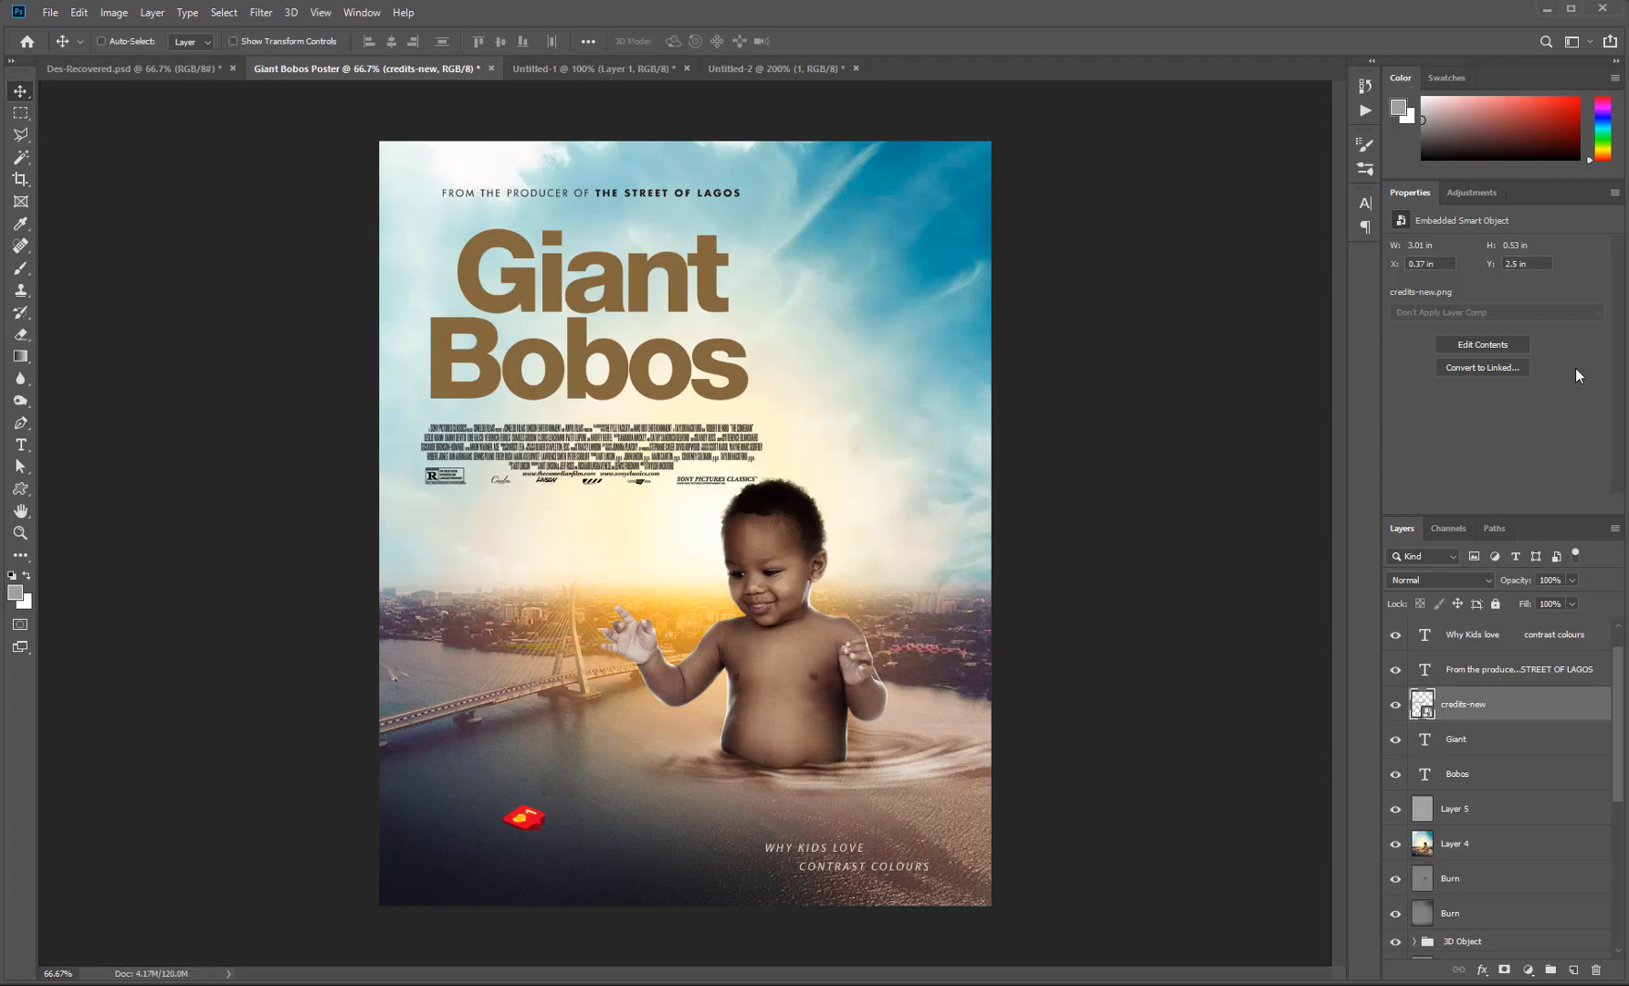
From the File menu, bring up the New Document dialog over the finished poster.
key("v")
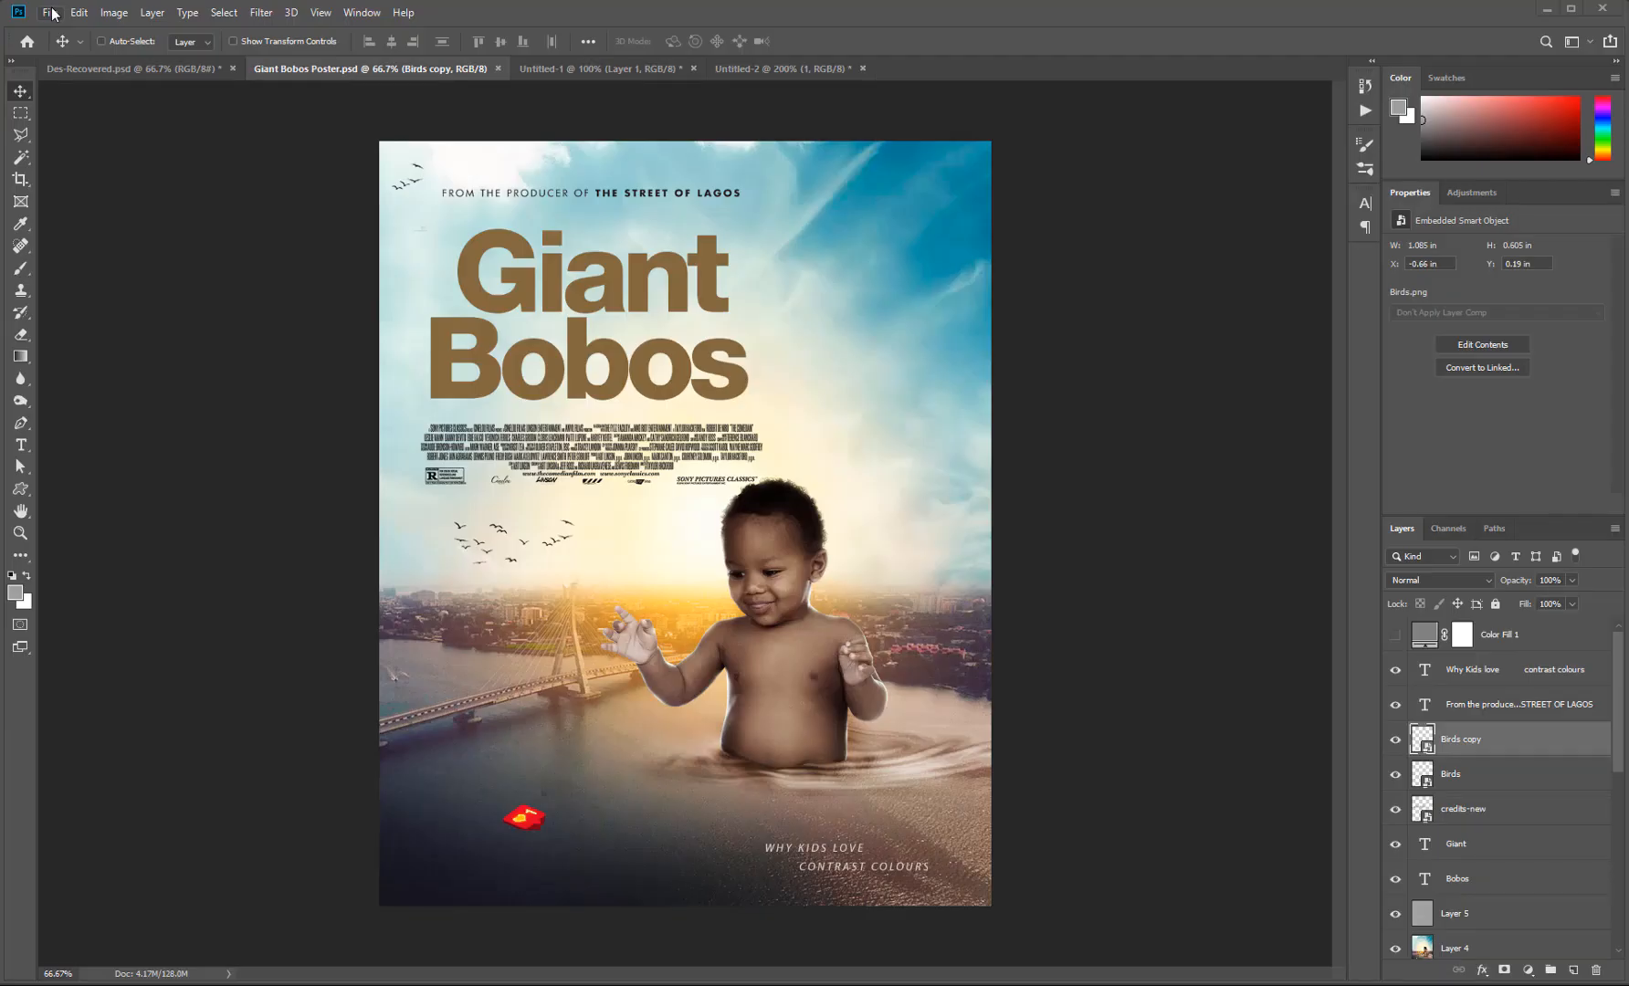
left_click(51, 12)
left_click(61, 32)
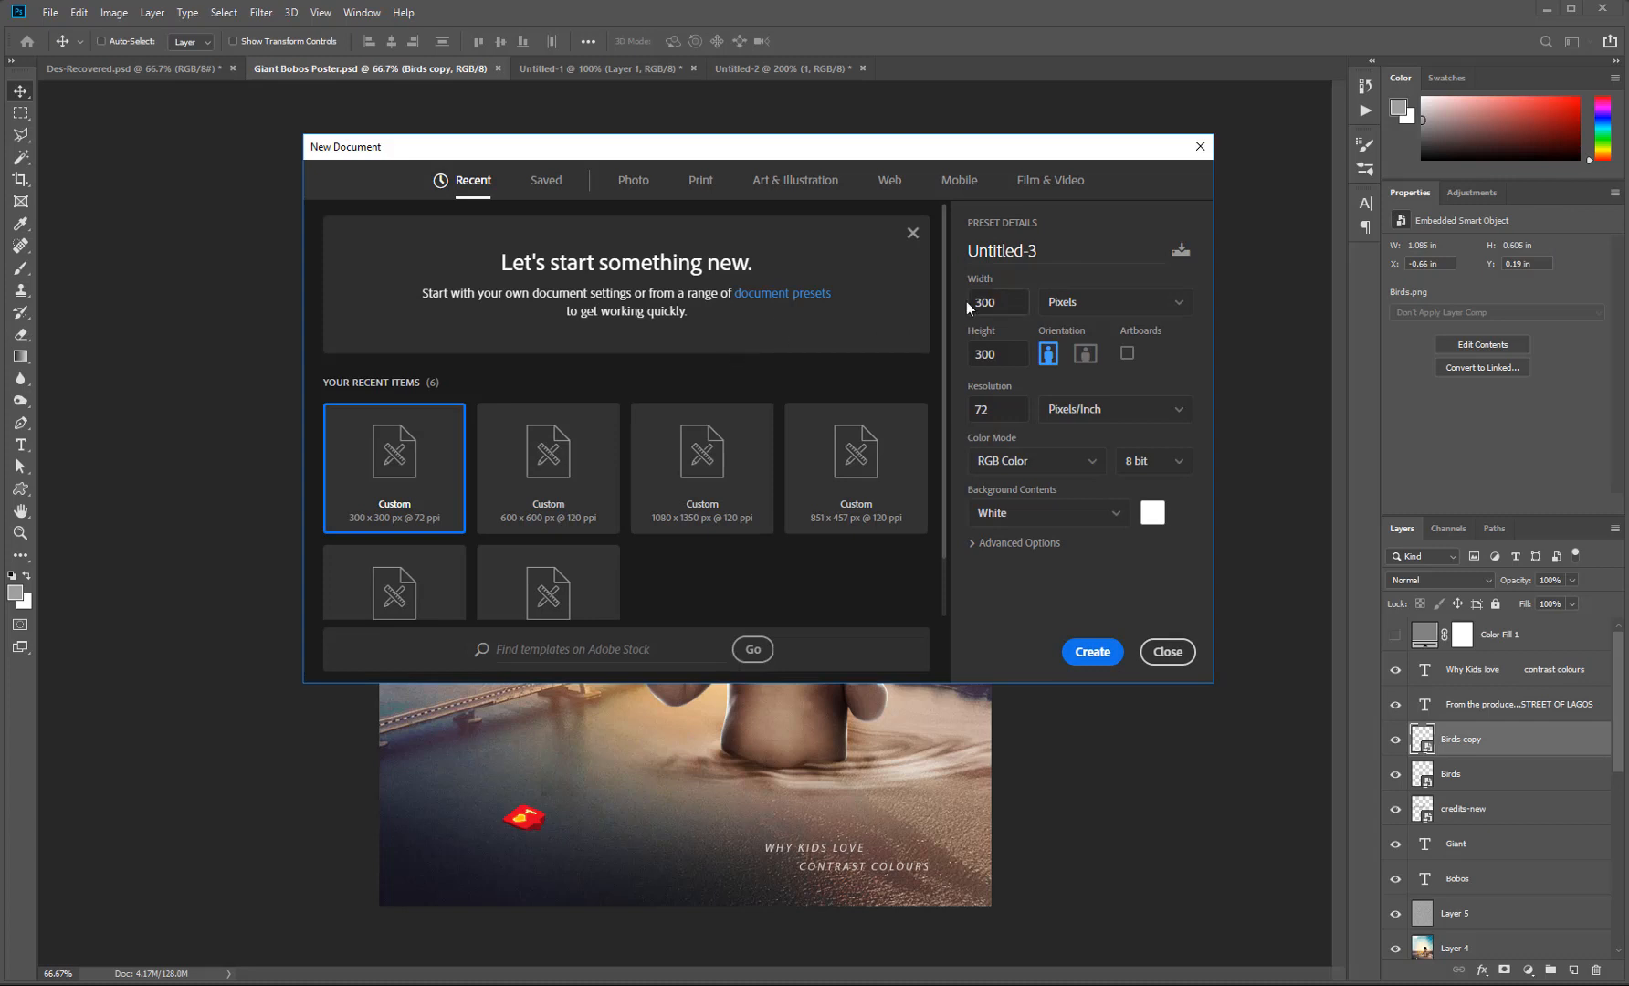
Set width 1080 px, height 1350 px (fixing a 1335 typo) and resolution 200 ppi.
left_click(1004, 301)
type("1080")
key("Tab")
type("1335")
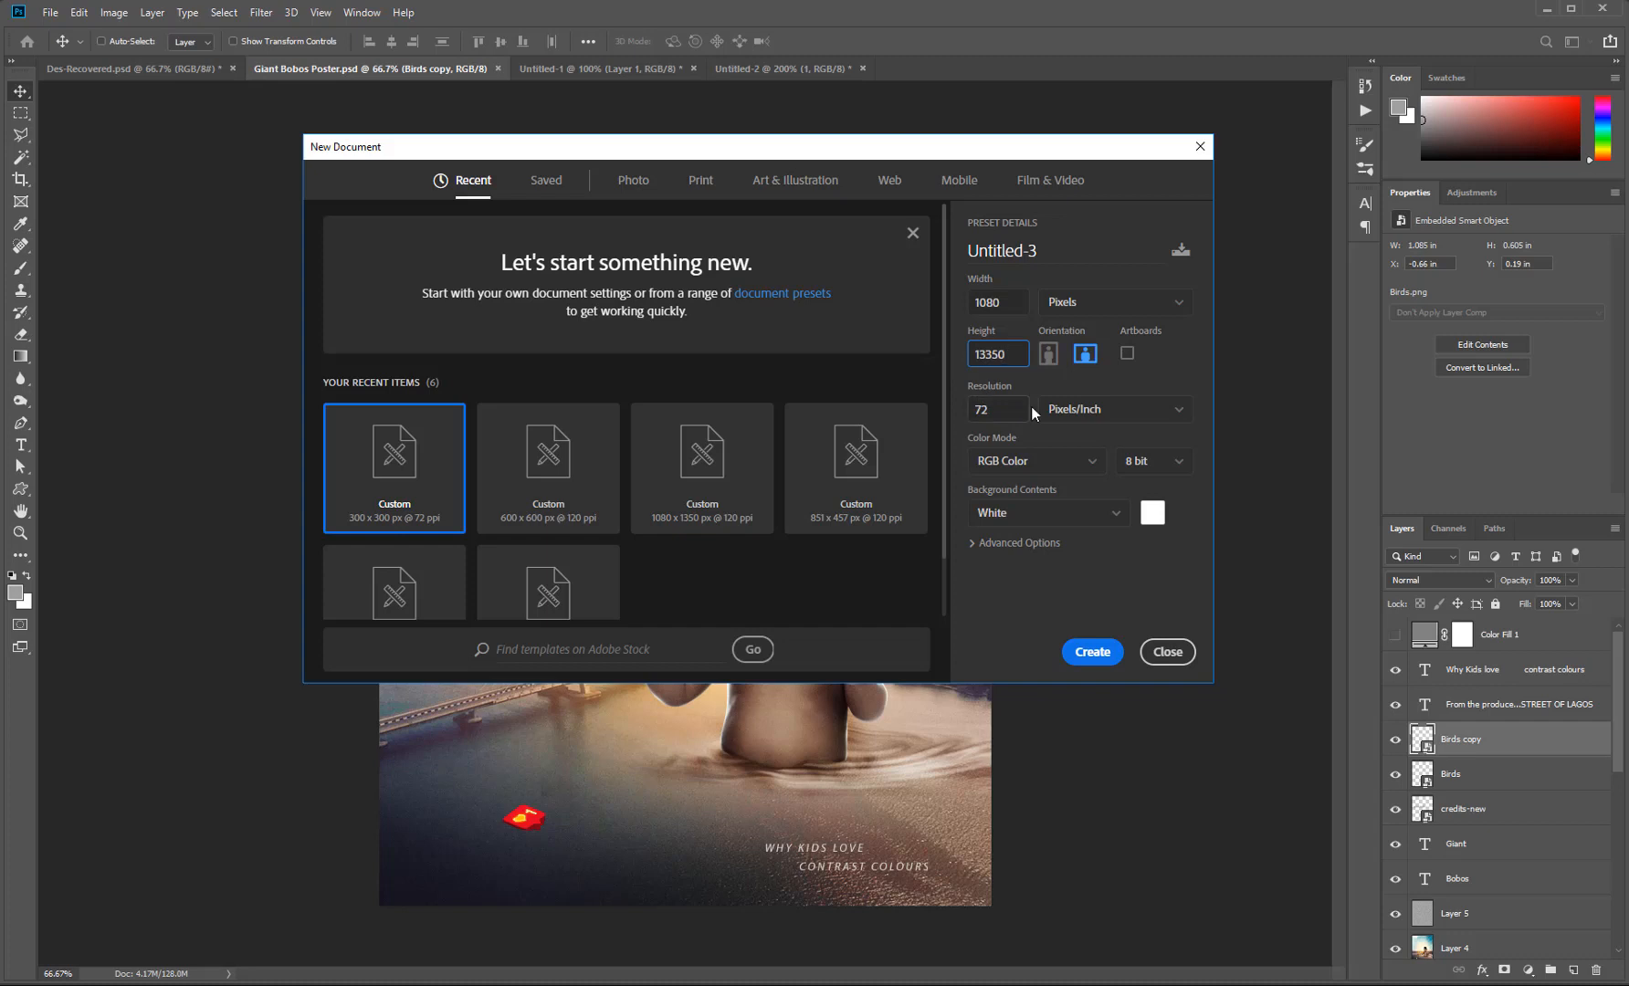
double_click(991, 356)
key("BackSpace")
type("1350")
key("Tab")
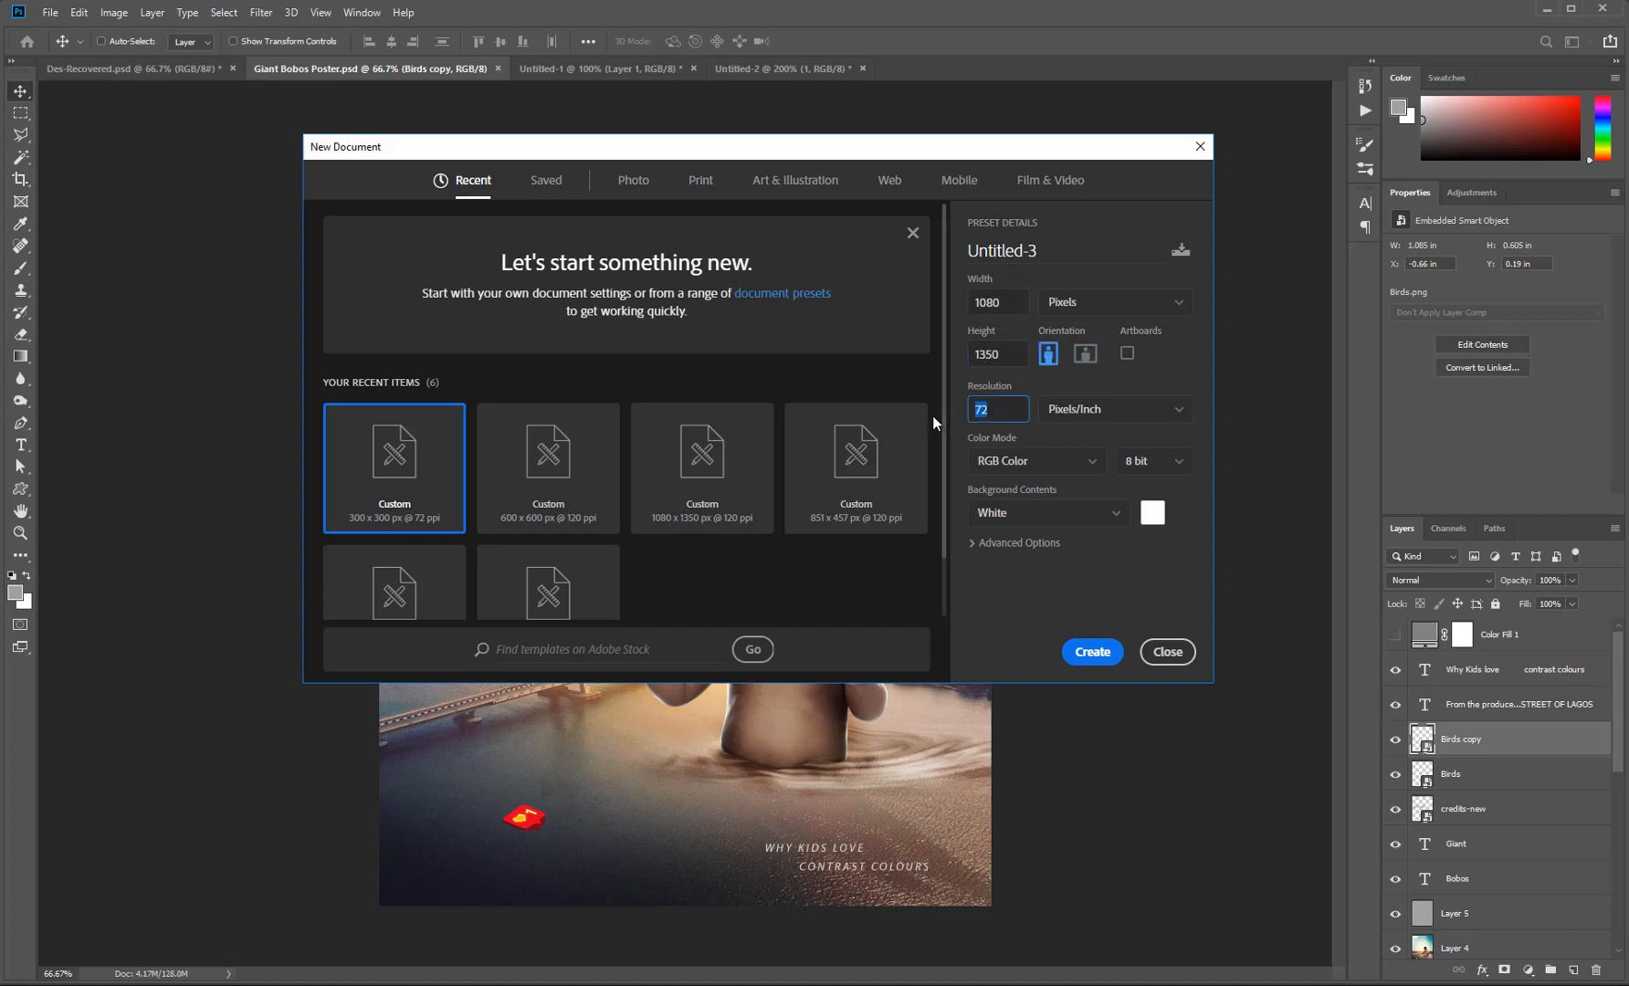
type("200")
Name the document 'Giant Bobos' and create it.
left_click(973, 257)
type("Gian")
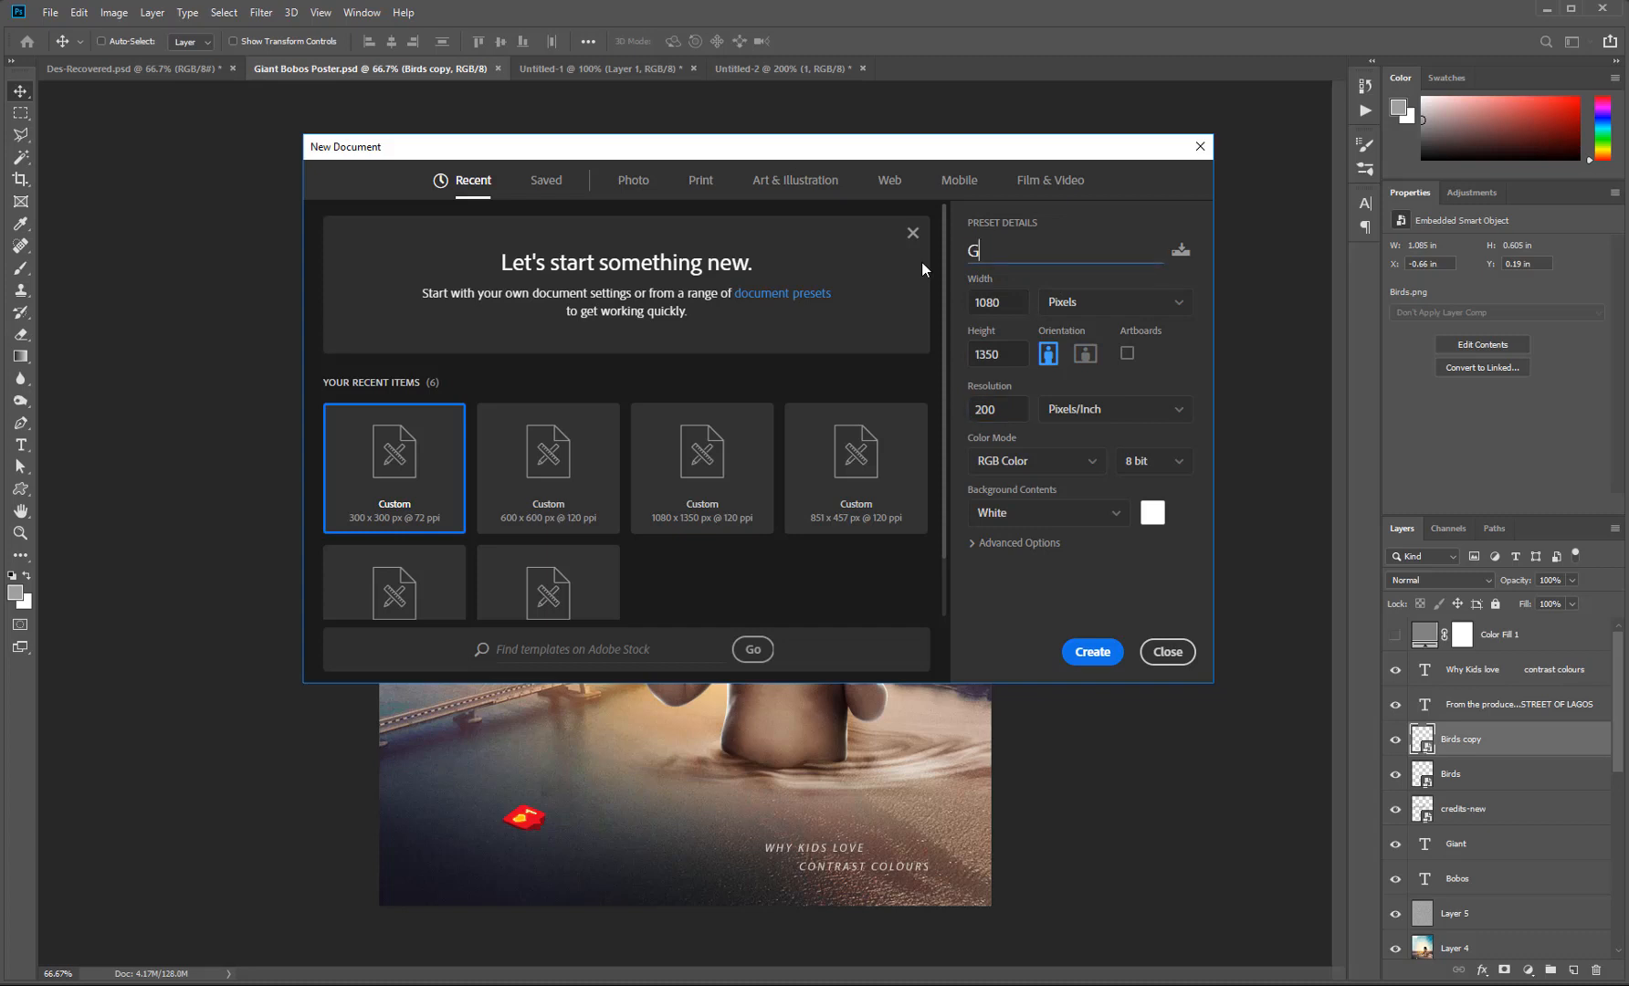
type("t Bobos")
left_click(1095, 654)
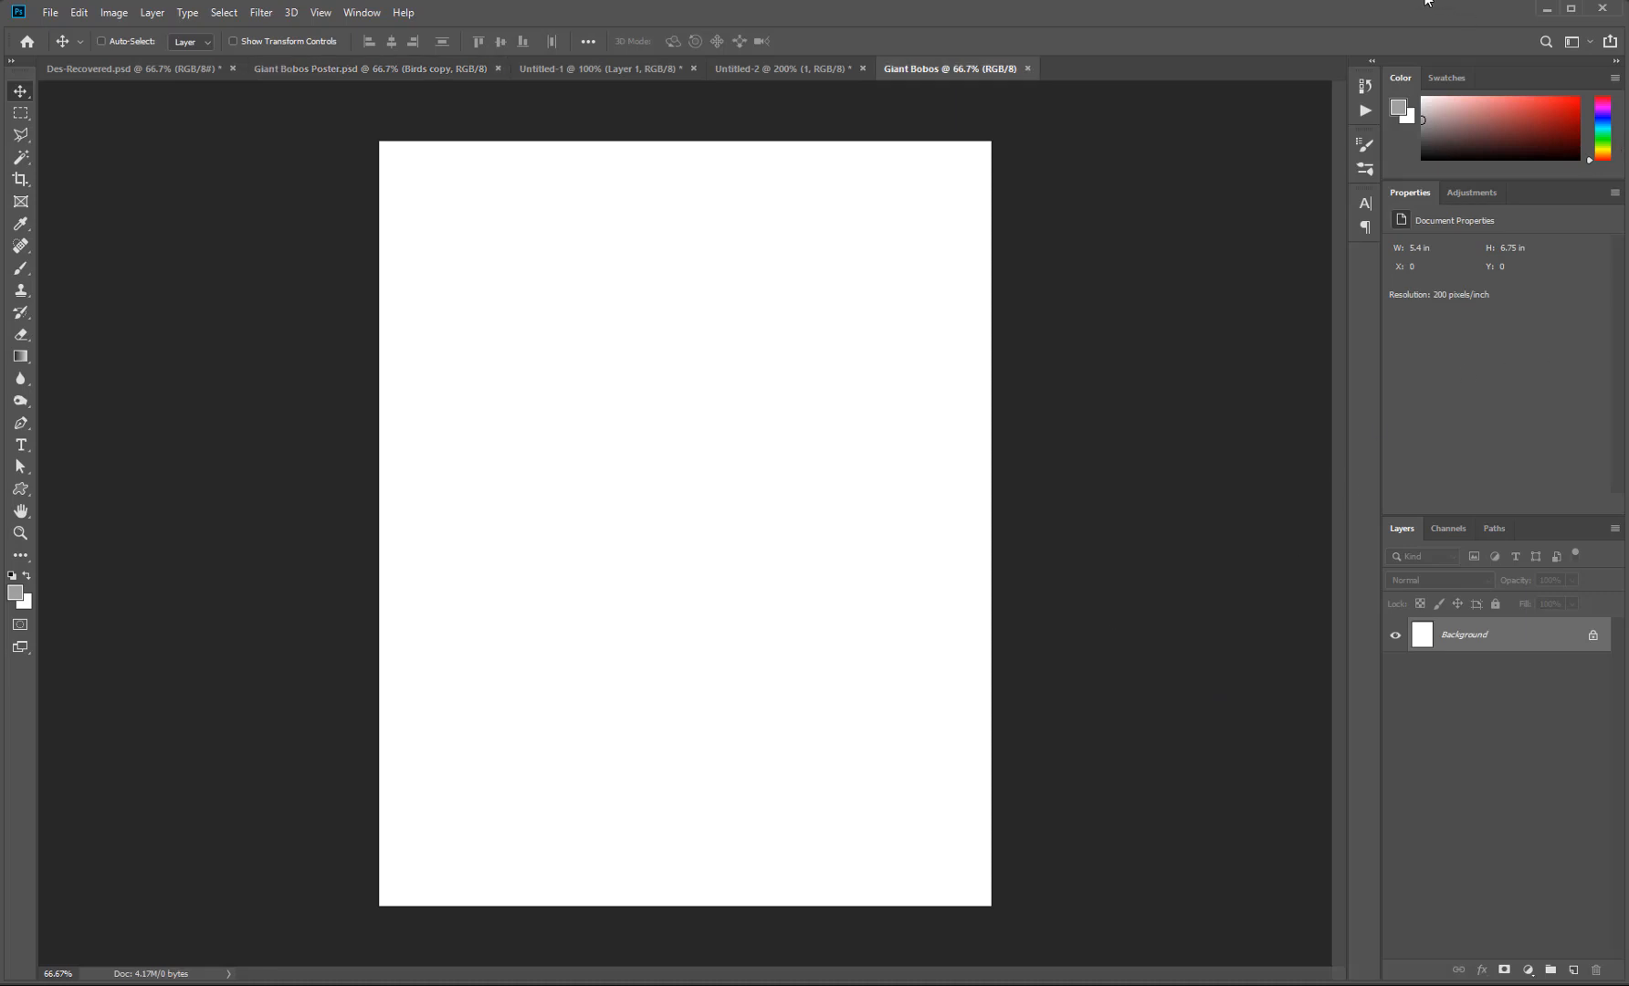
Place Lagos-1234 scaled across the lower canvas, then drag in the Light_cloud image.
key("ctrl+z")
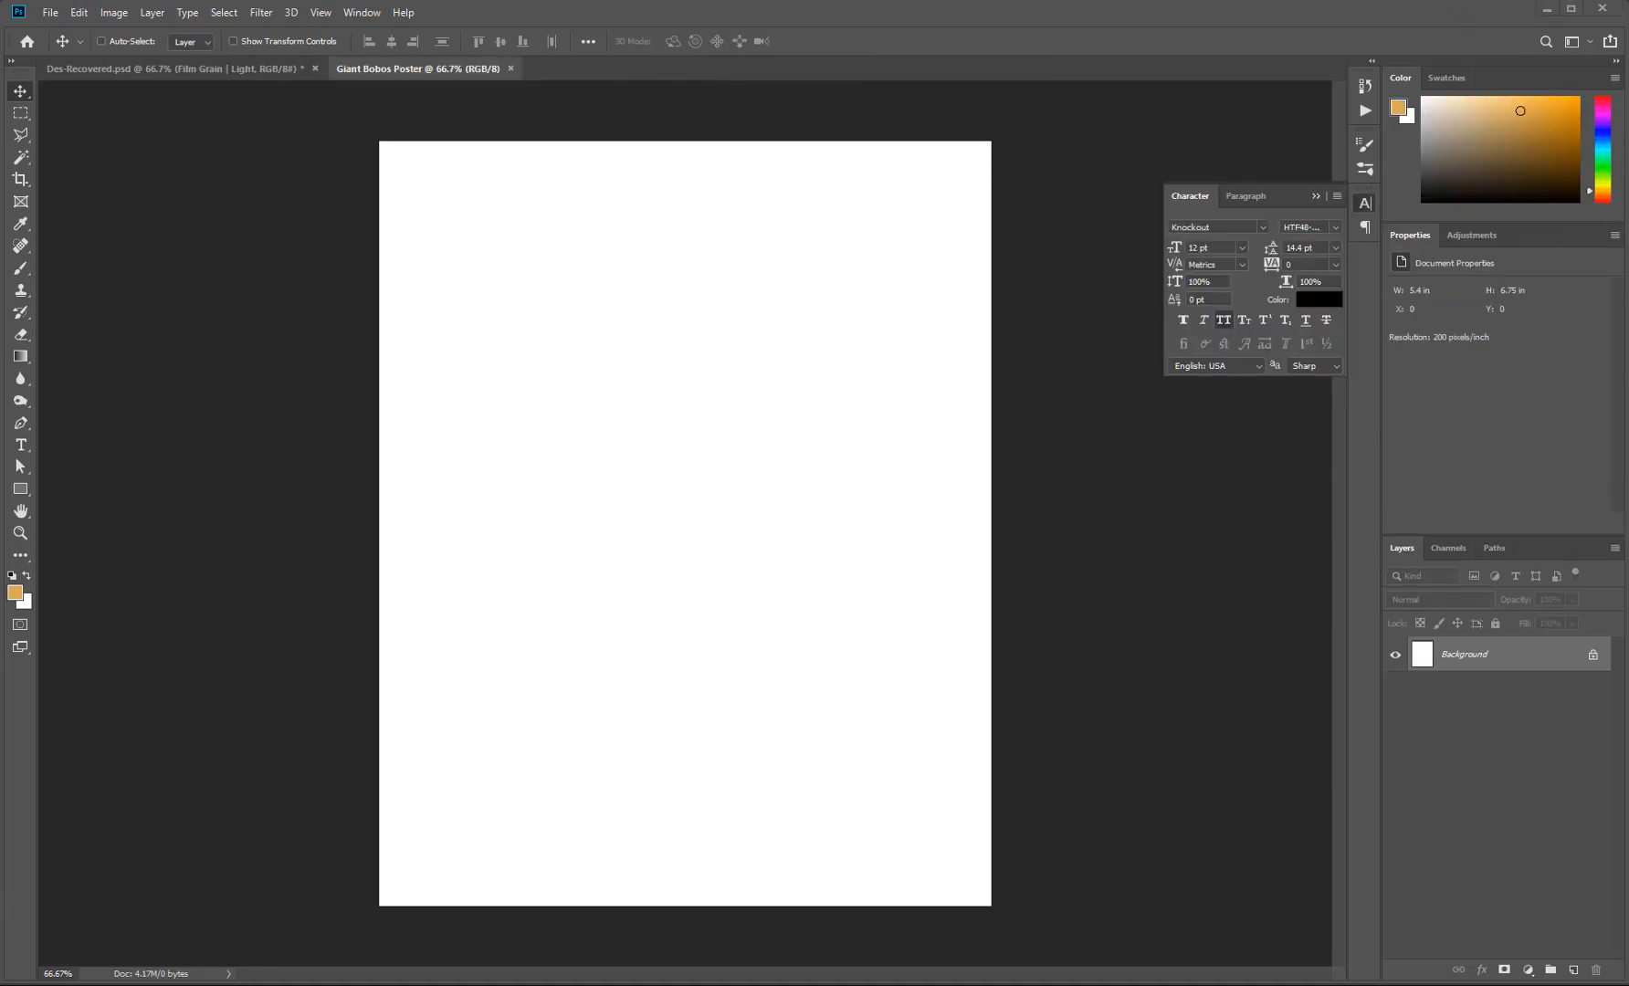
left_click_drag(1265, 765, 562, 618)
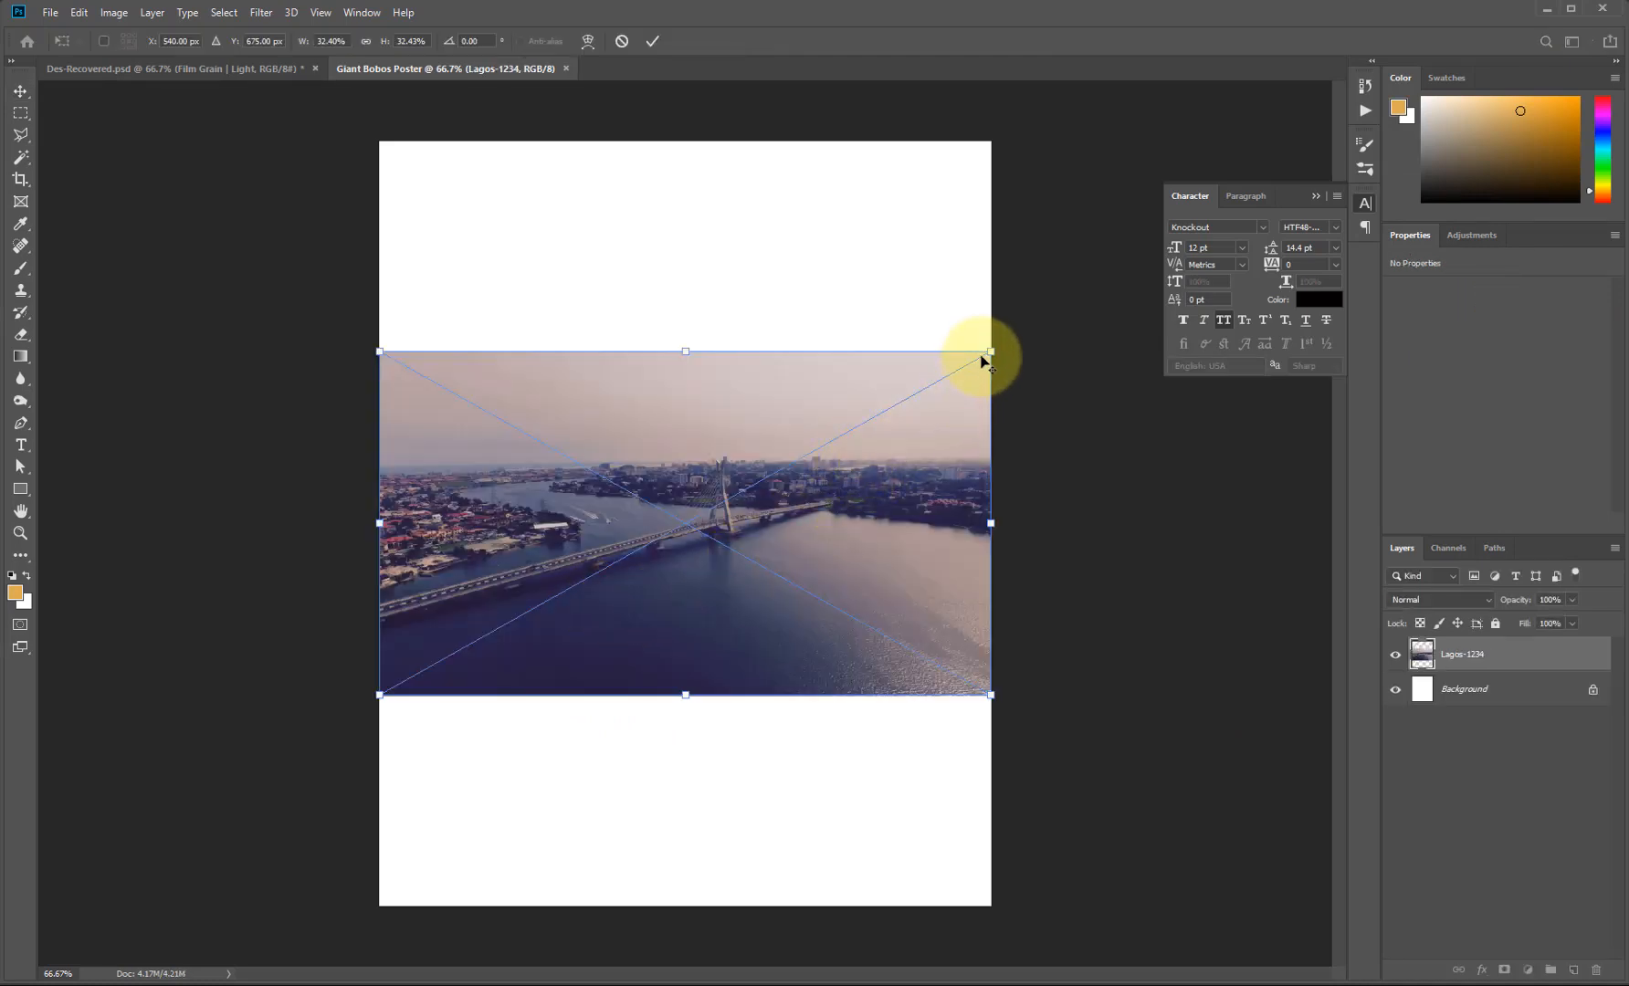
left_click_drag(1004, 345, 1320, 212)
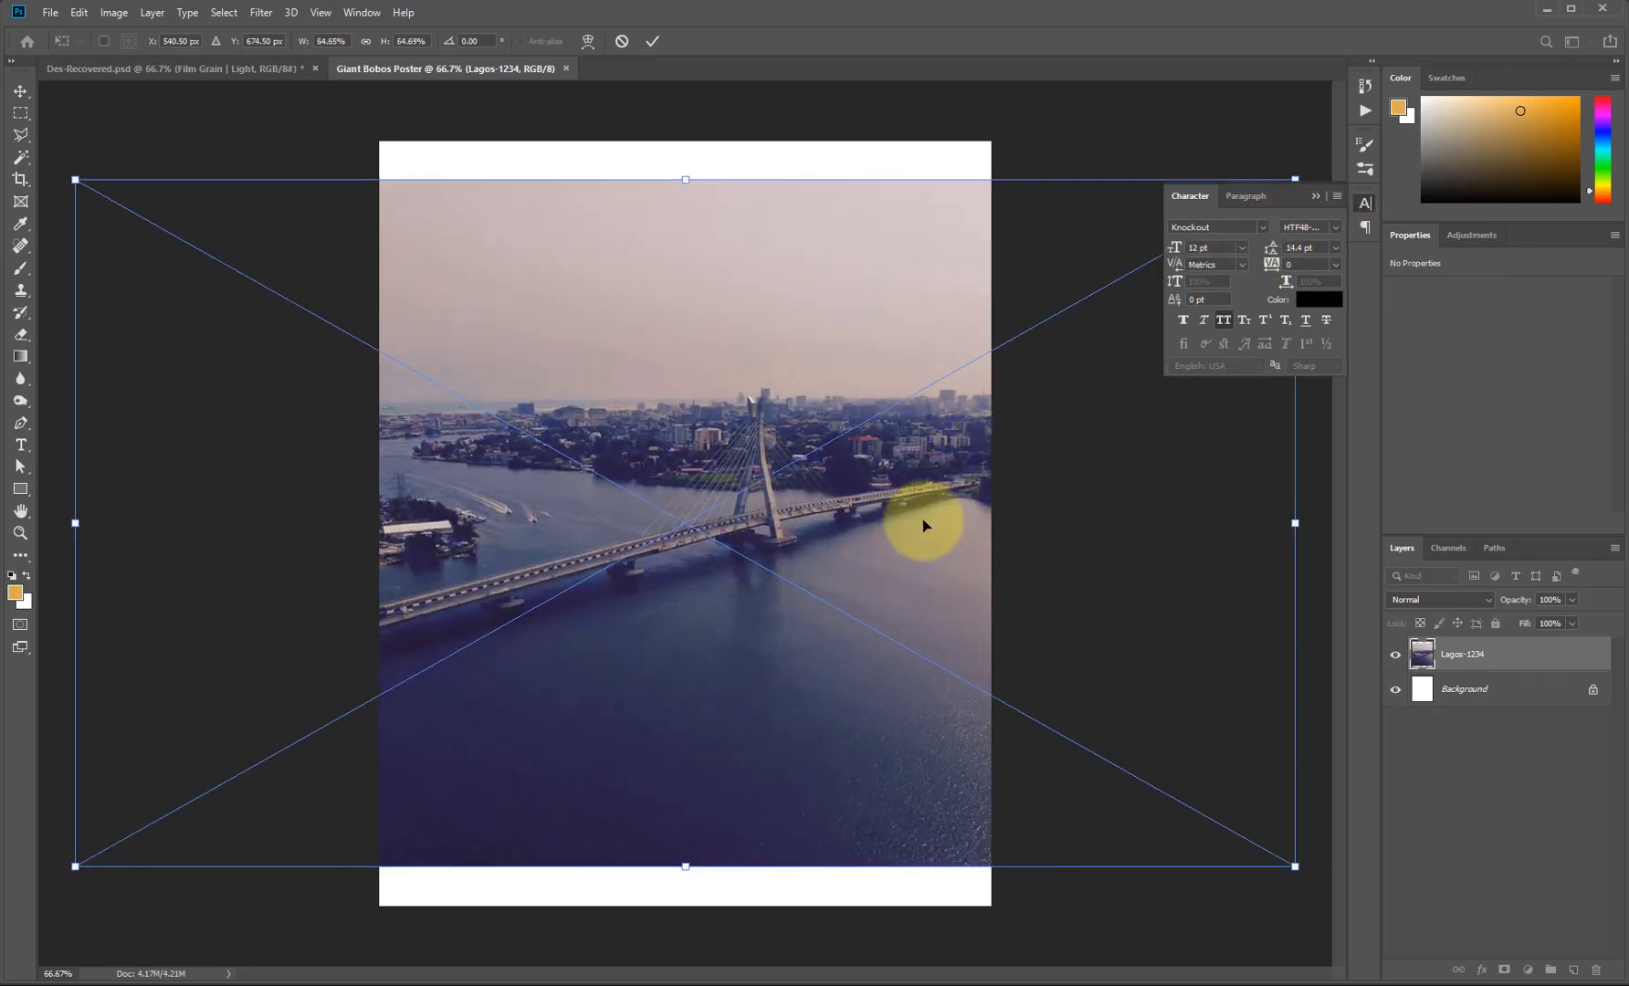
left_click_drag(923, 523, 1130, 370)
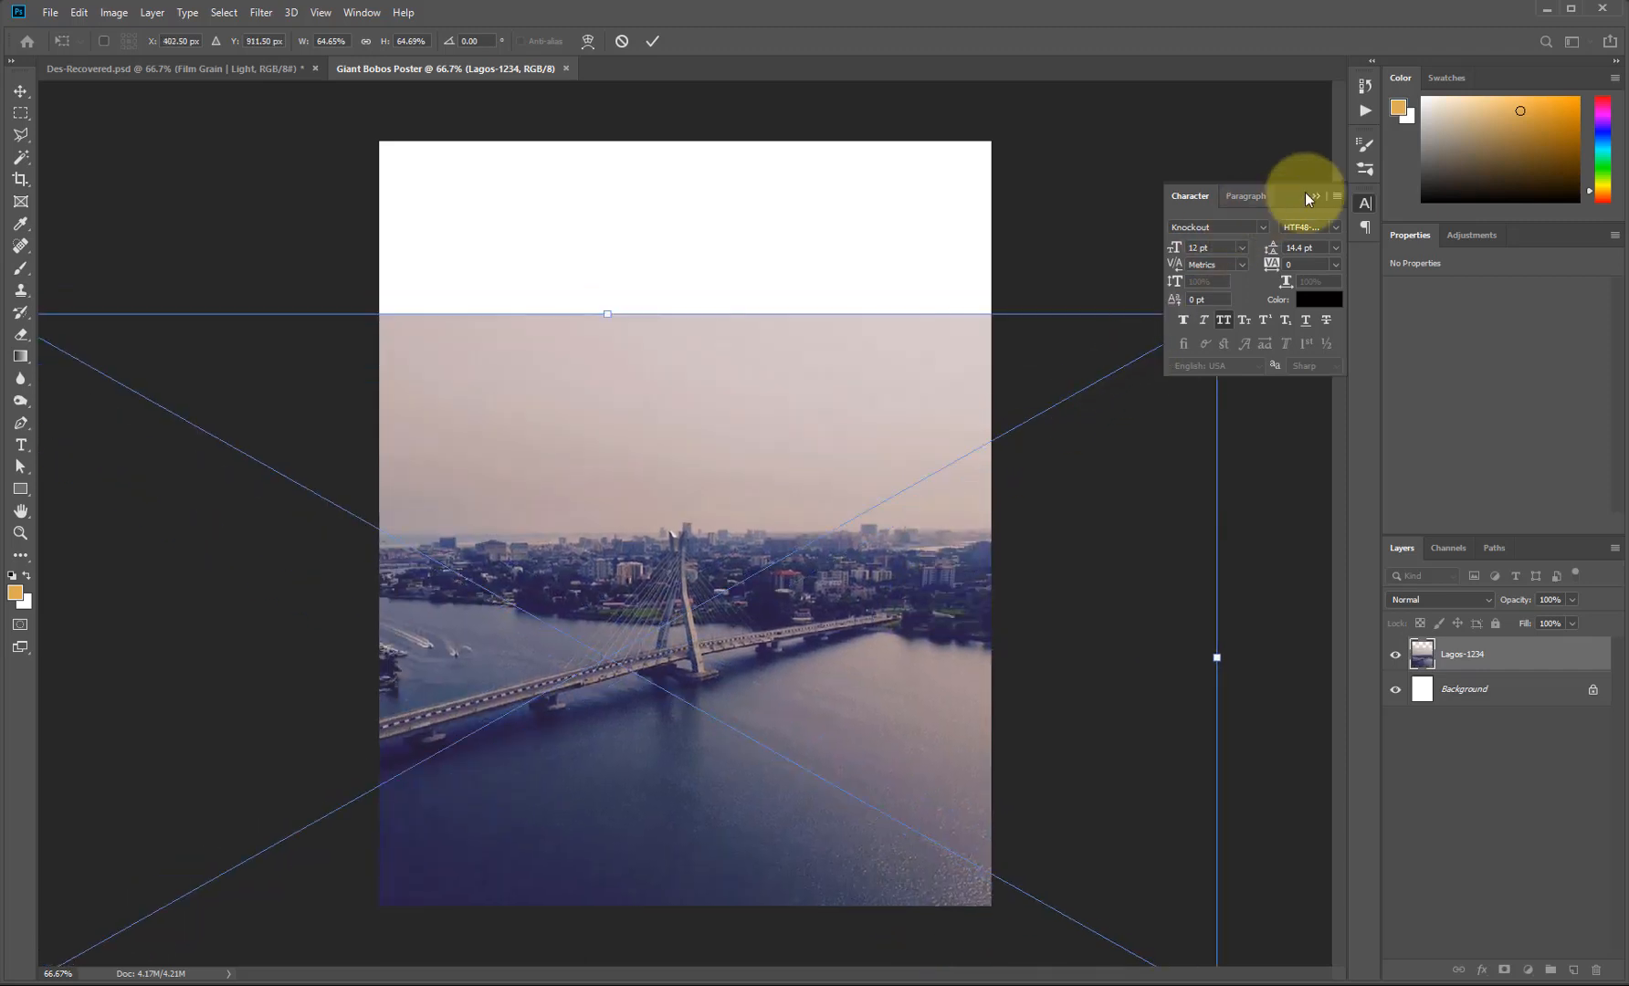
left_click_drag(1217, 316, 1104, 378)
mouse_move(737, 621)
left_mouse_down()
mouse_move(716, 654)
mouse_move(785, 594)
mouse_move(745, 600)
left_mouse_up()
left_click_drag(1010, 400, 991, 426)
left_click_drag(621, 574, 621, 562)
key("Return")
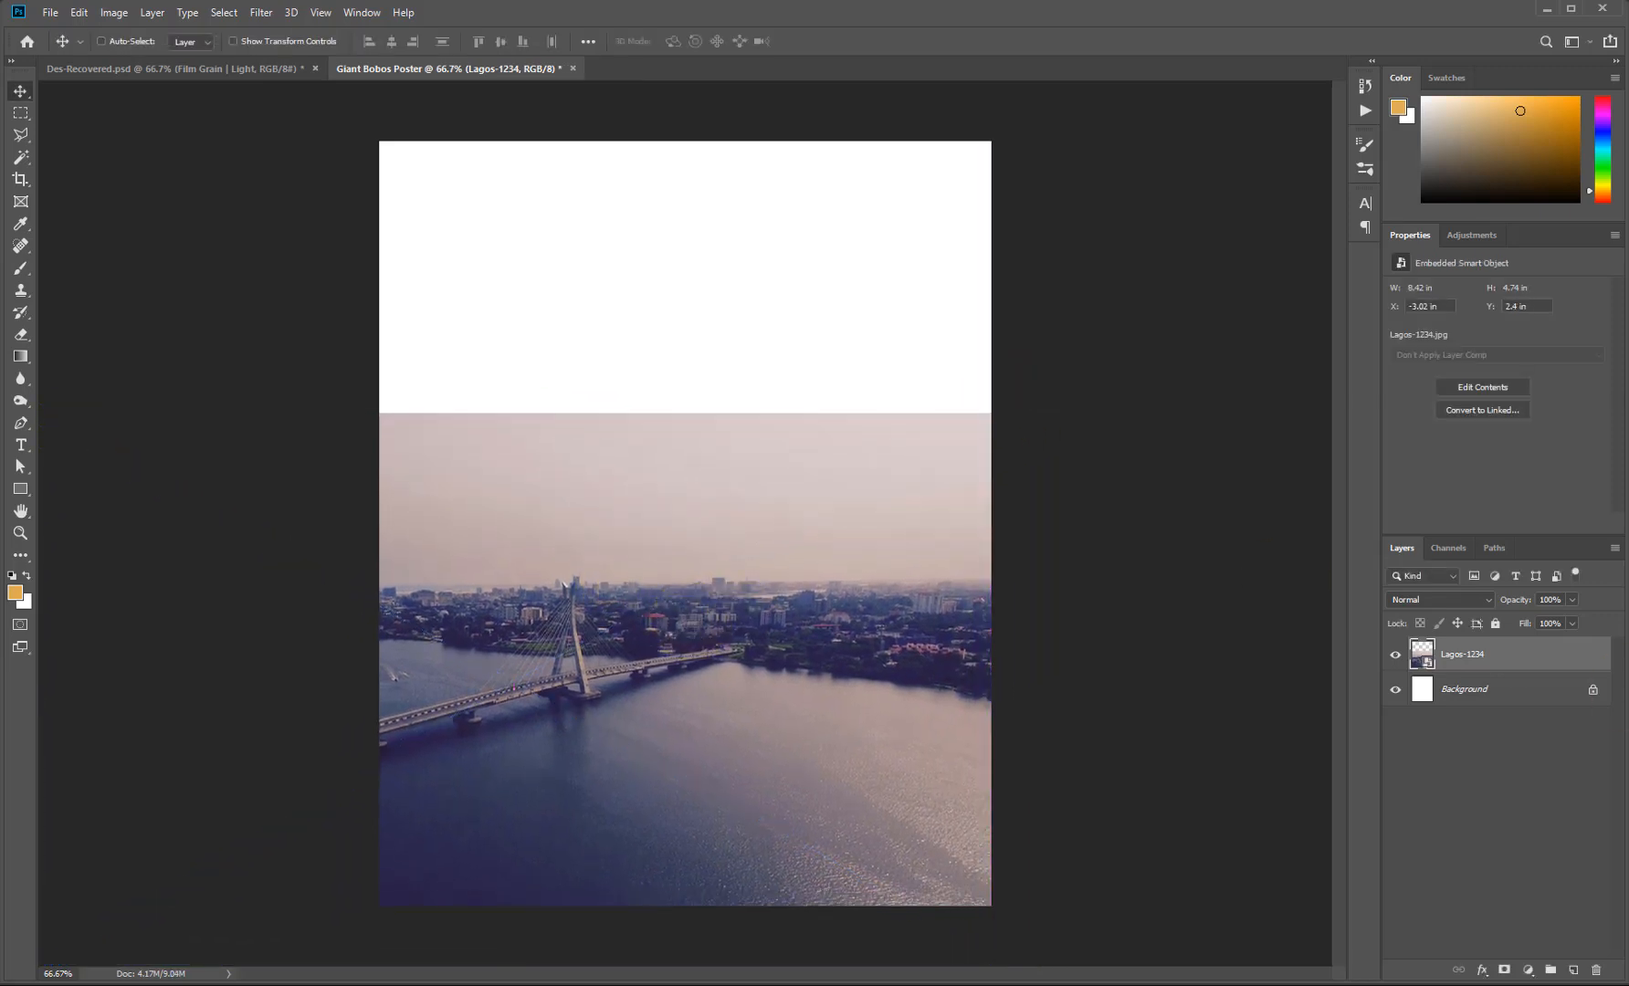
left_click_drag(1402, 560, 836, 427)
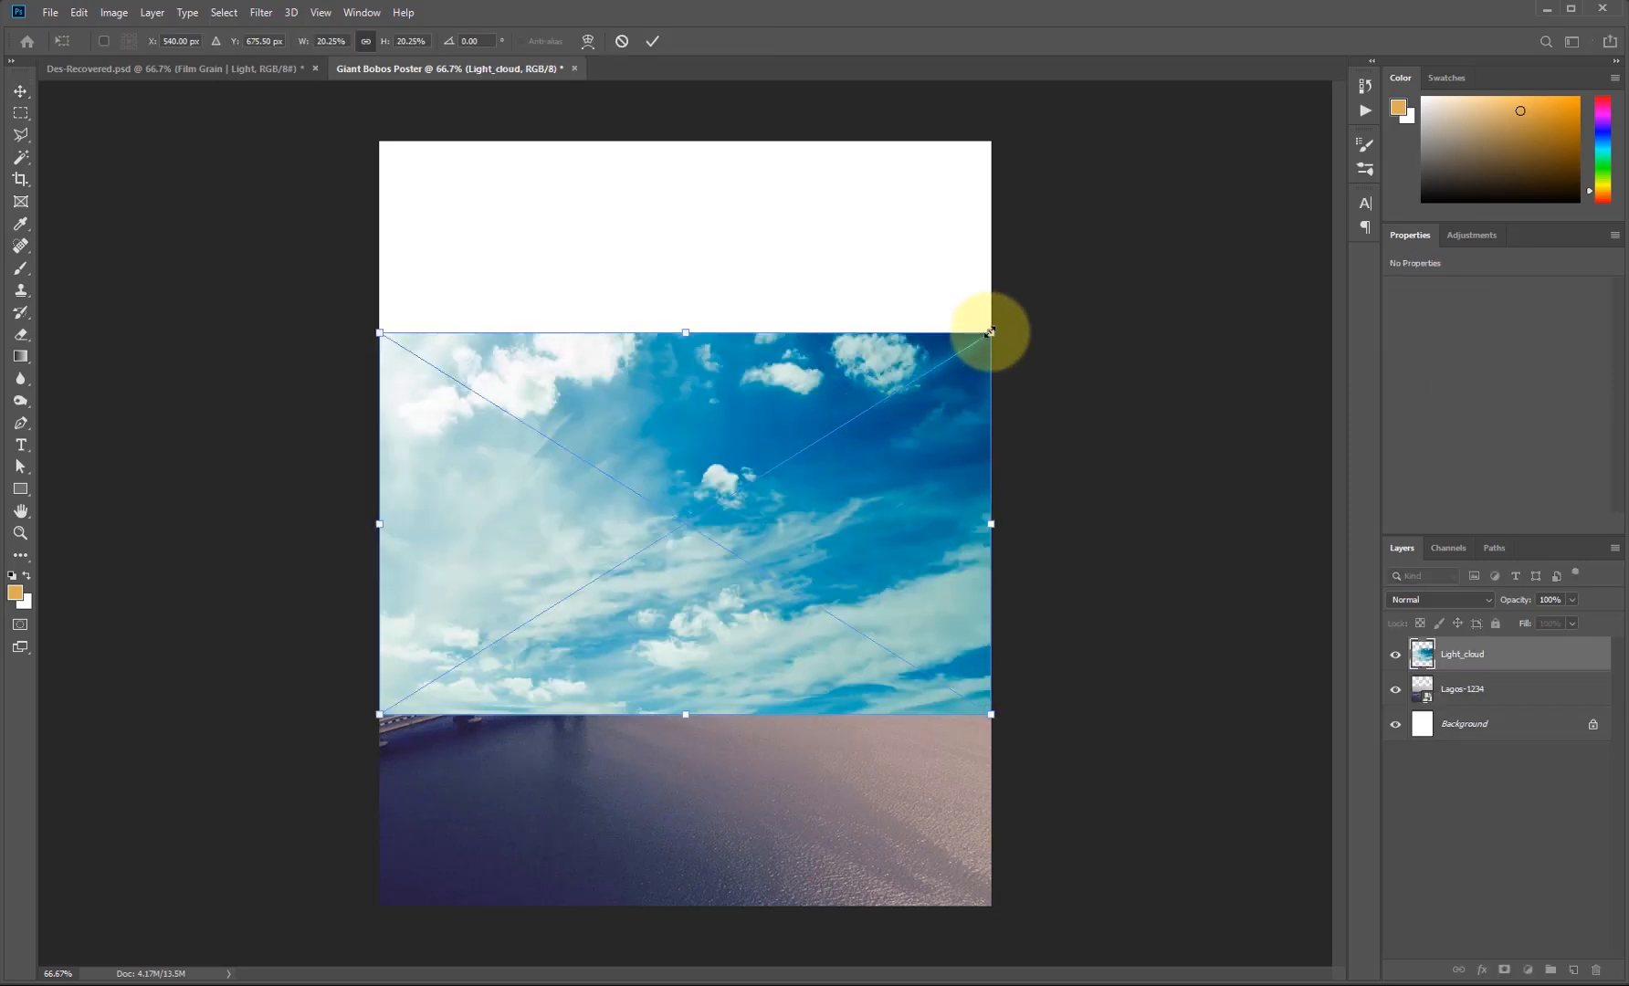
Enlarge and commit the Light_cloud image, move it below Lagos-1234, and shift it left.
left_click_drag(988, 342, 1364, 151)
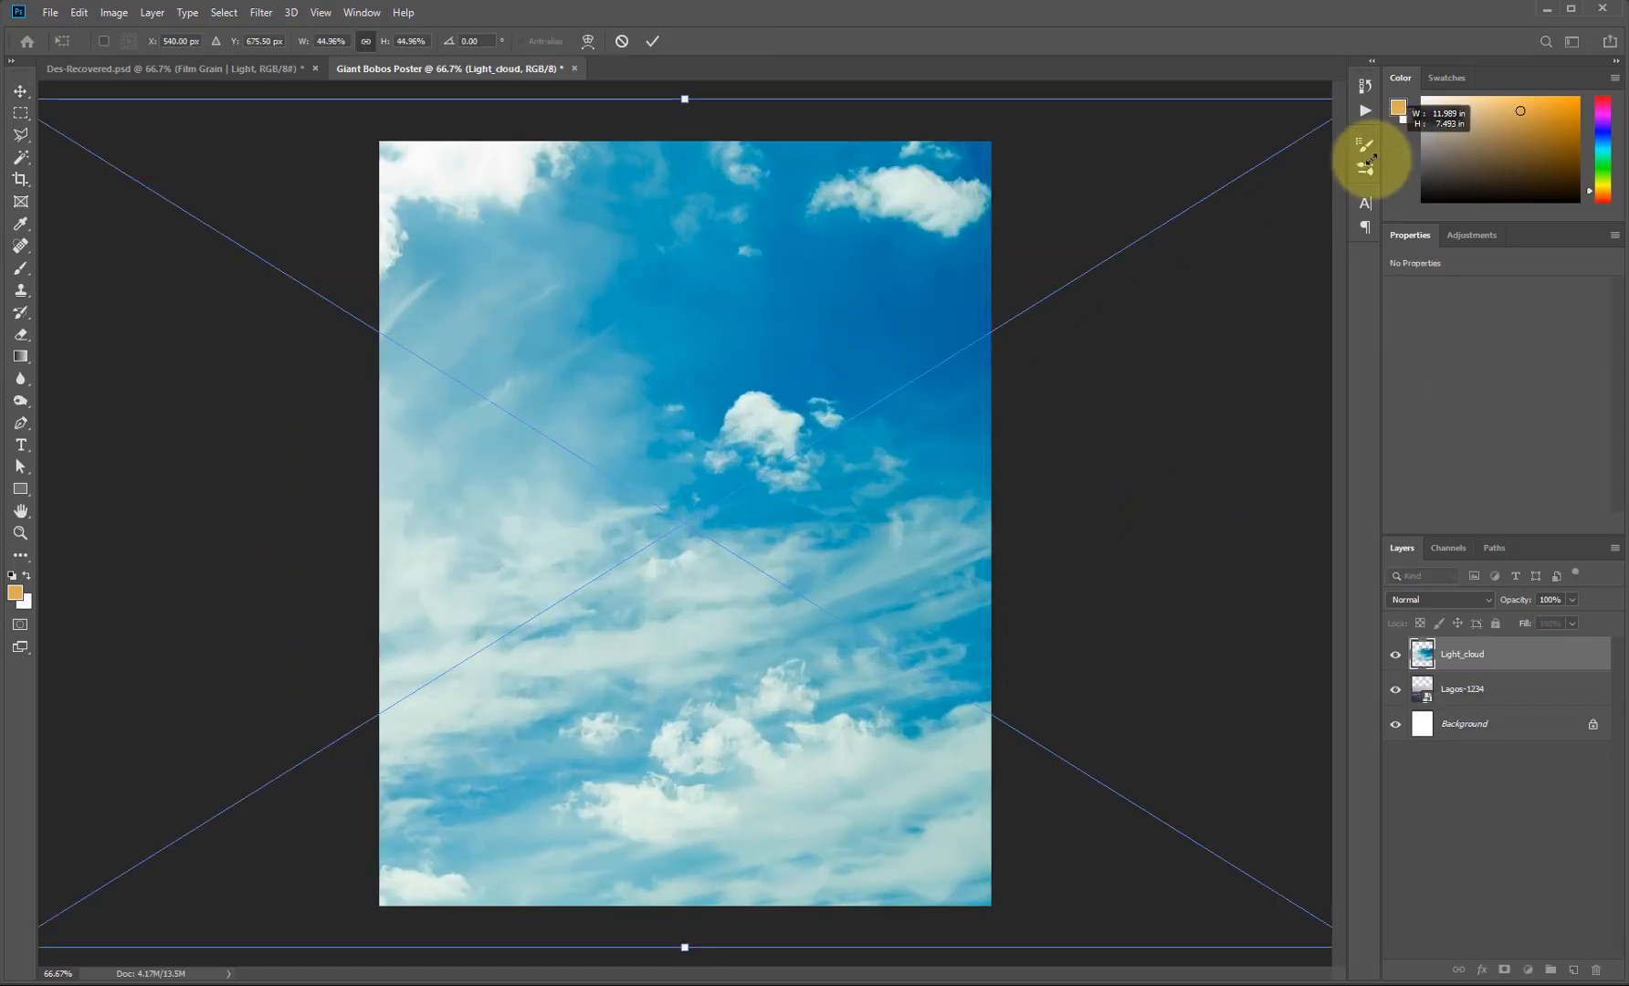
key("Return")
left_click_drag(1460, 654, 1498, 701)
left_click_drag(699, 418, 662, 365)
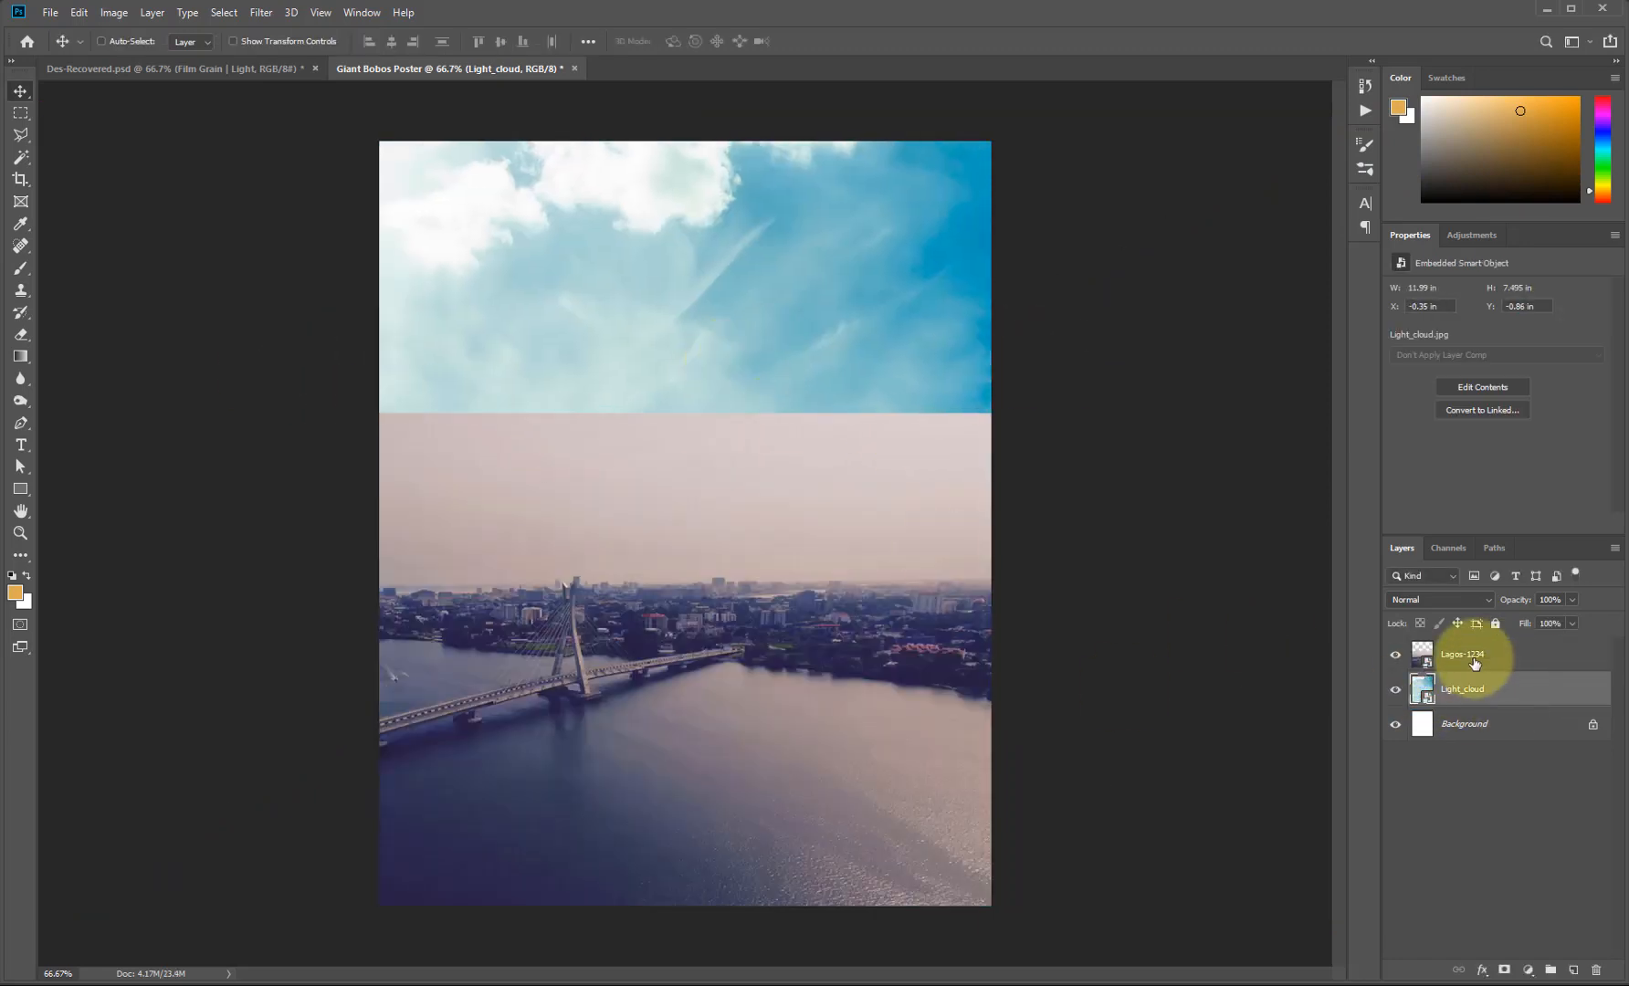
Mask Lagos-1234 with a black-to-white gradient so its sky fades into the clouds.
left_click(1465, 655)
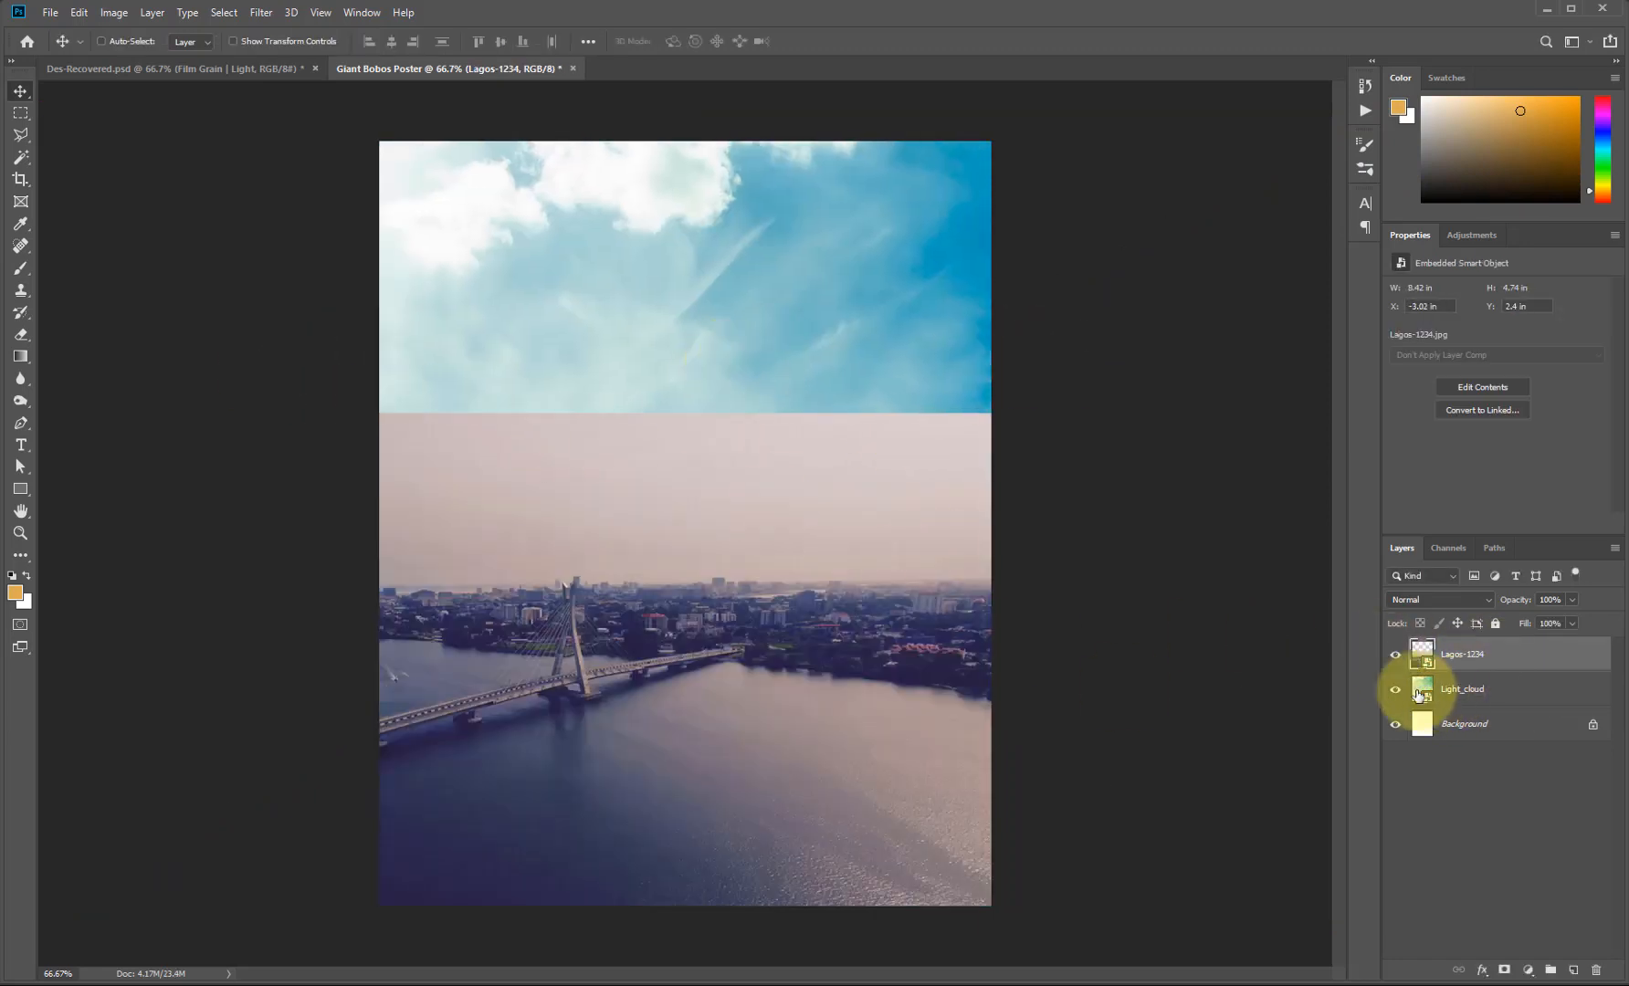
left_click(1497, 970)
key("d")
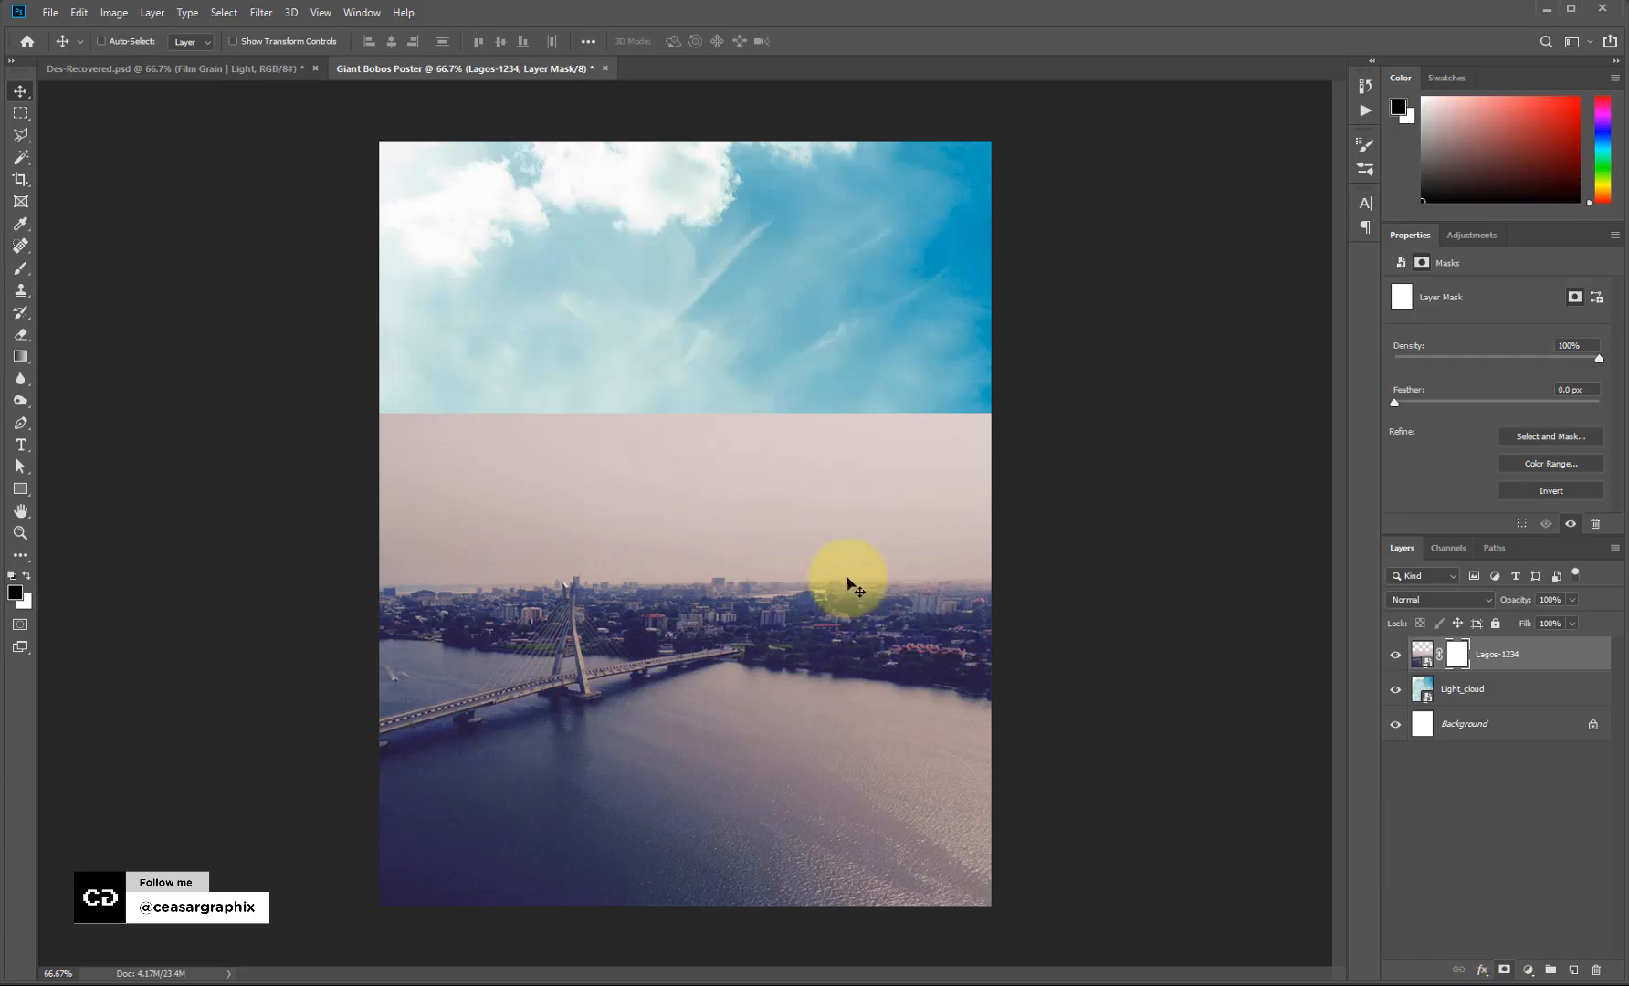
left_click(24, 358)
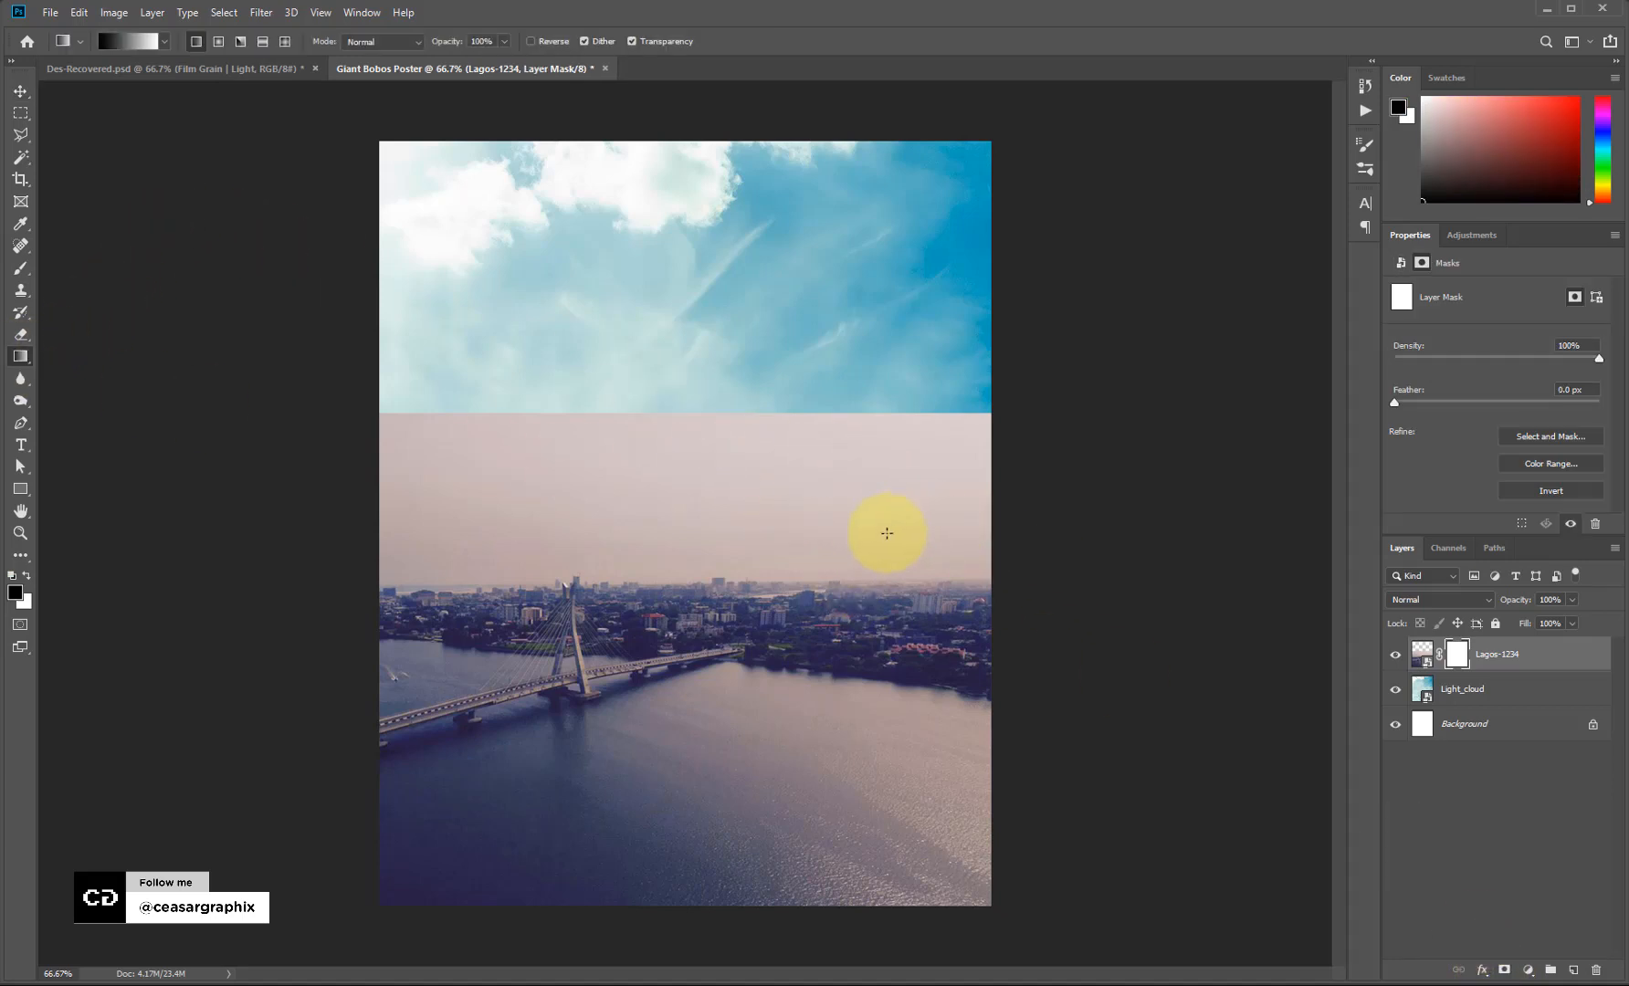
left_click_drag(696, 561, 659, 657)
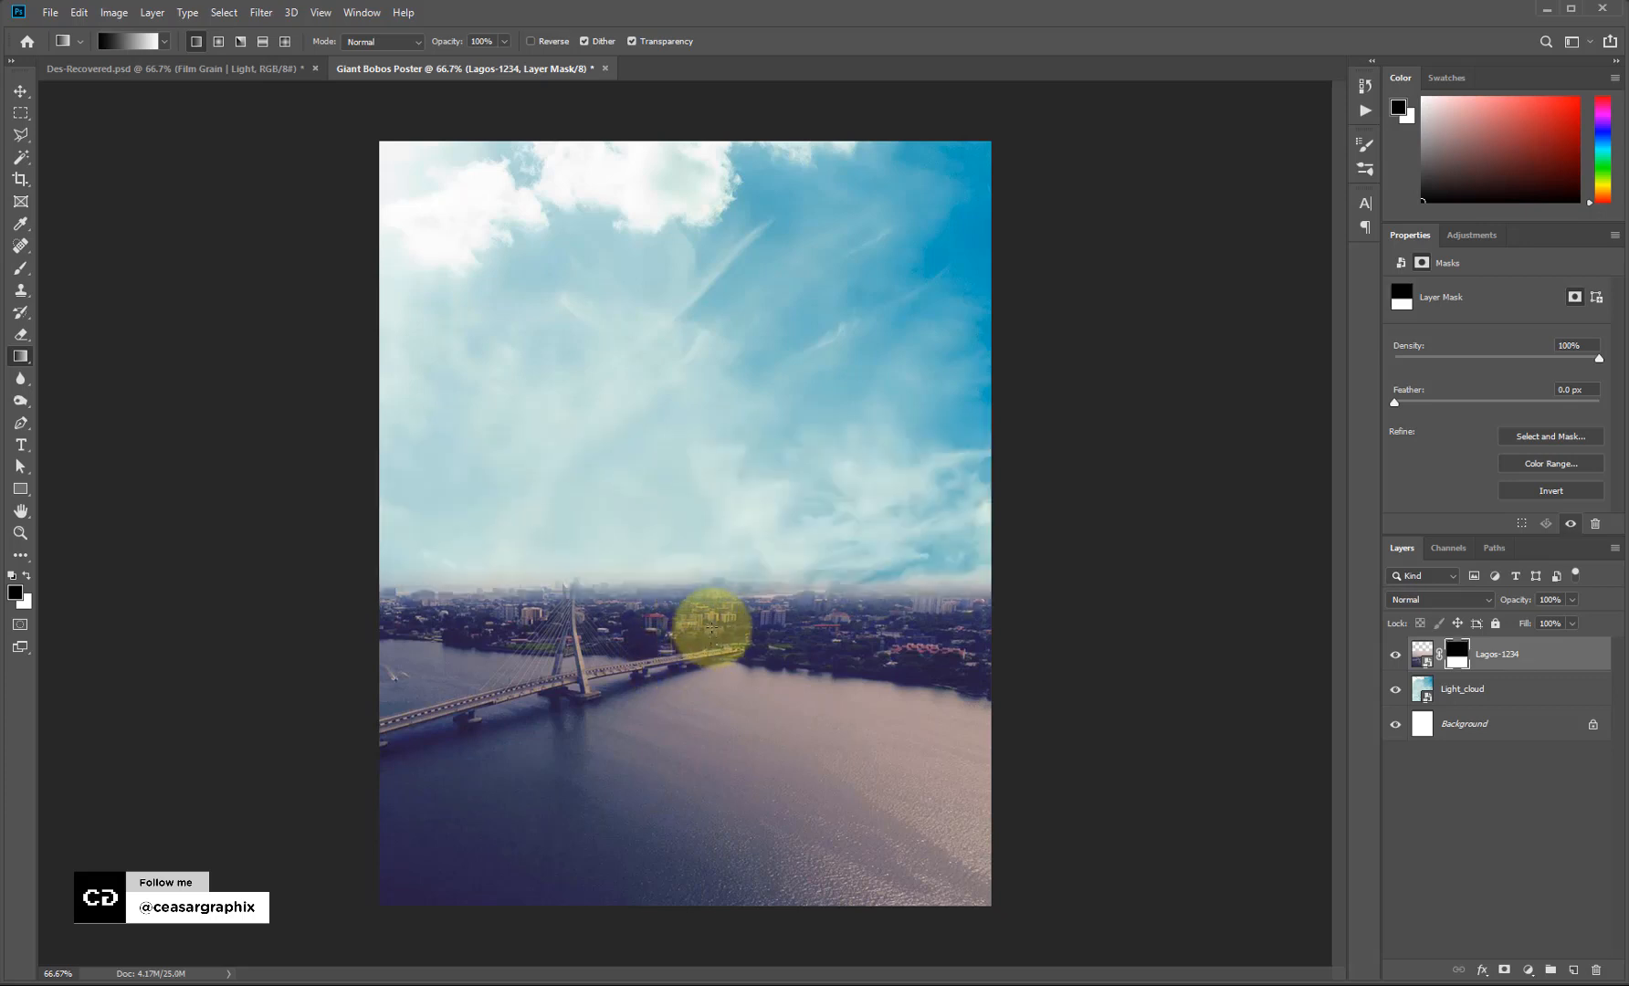
Enlarge the Light_cloud layer with Free Transform to fill the sky, then zoom back in.
key("v")
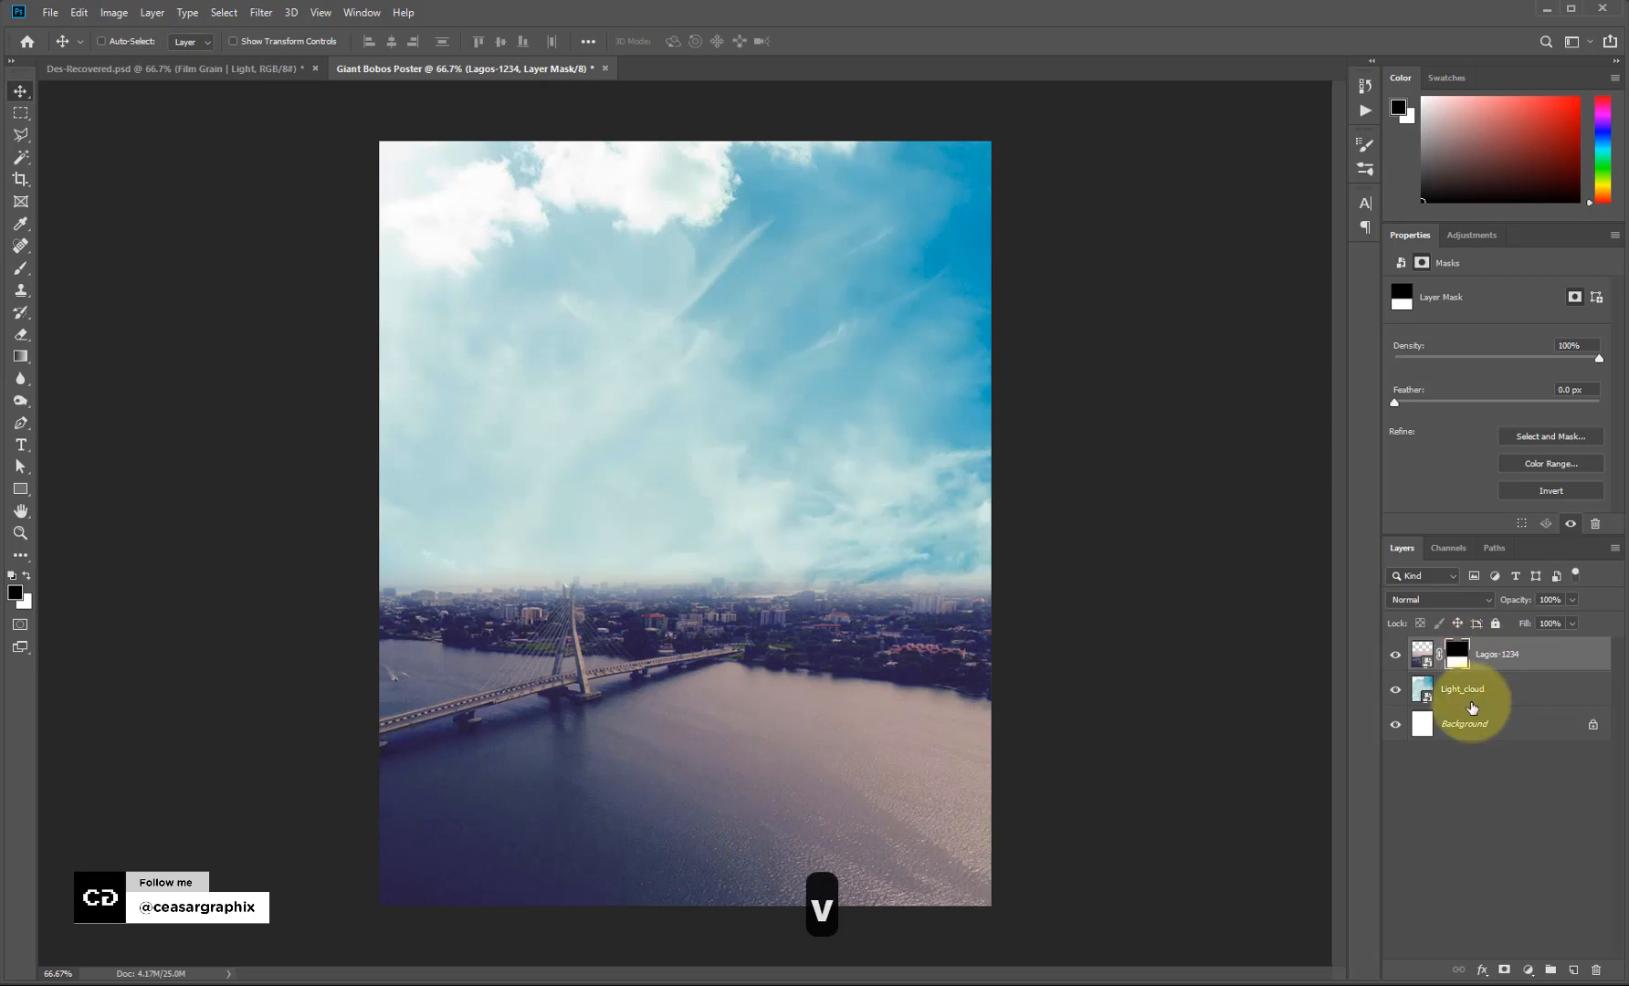
left_click(1431, 695)
key("ctrl+t")
key("ctrl+0")
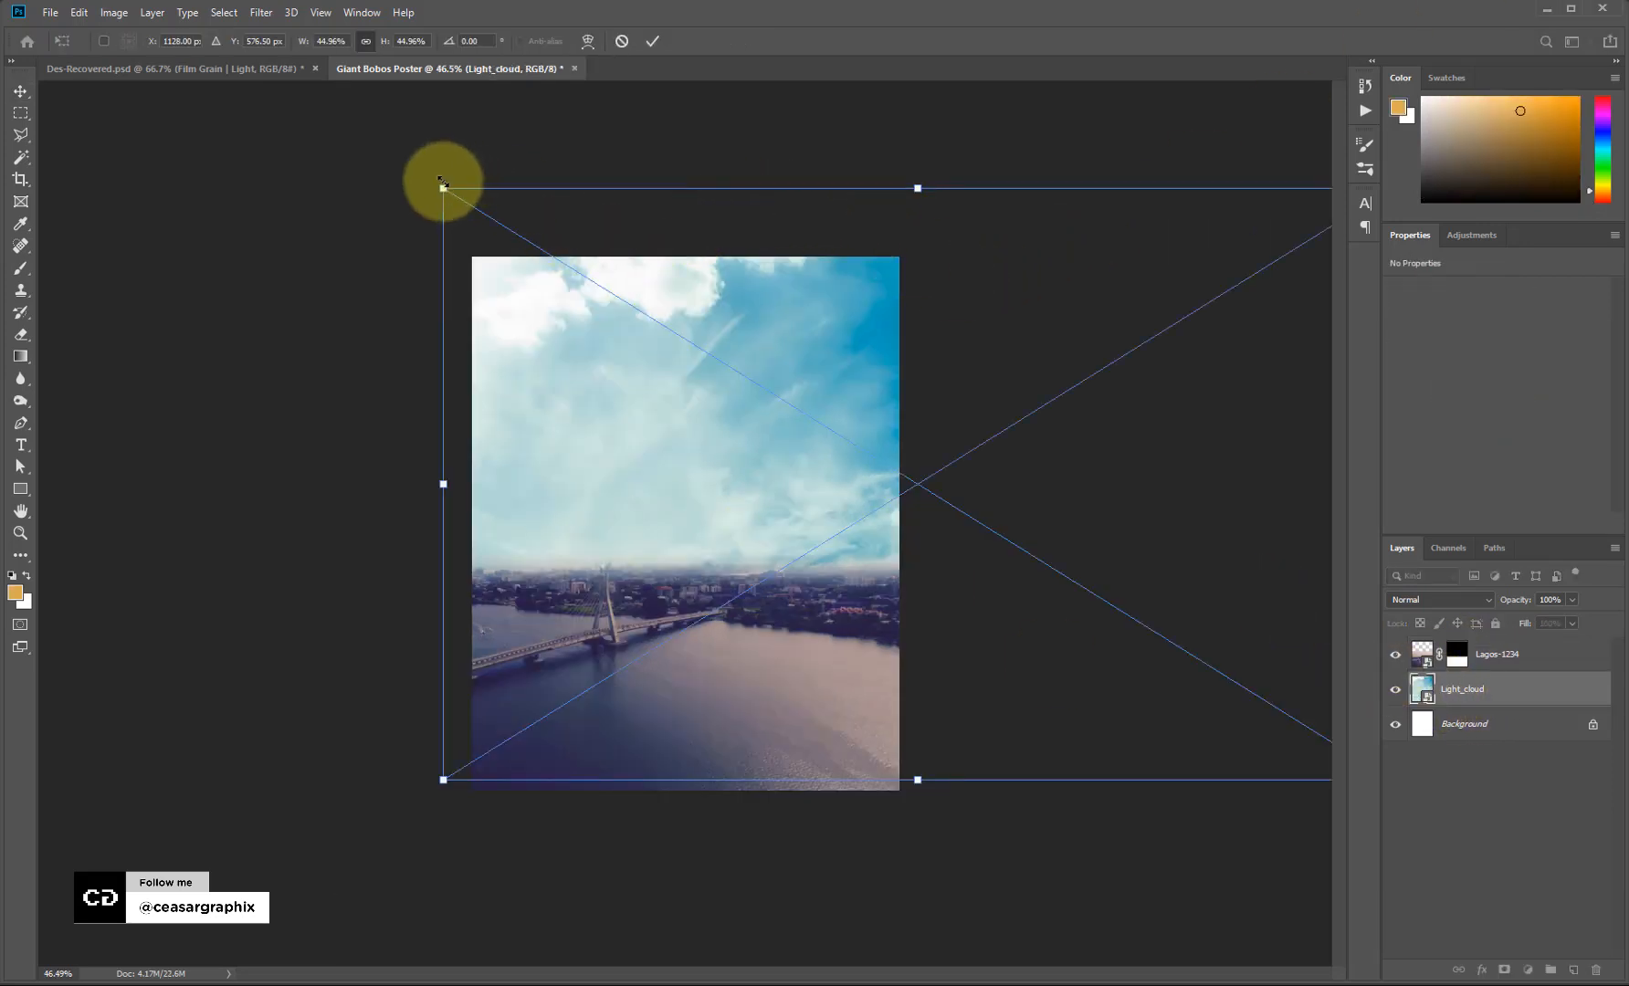
left_click_drag(443, 188, 361, 230)
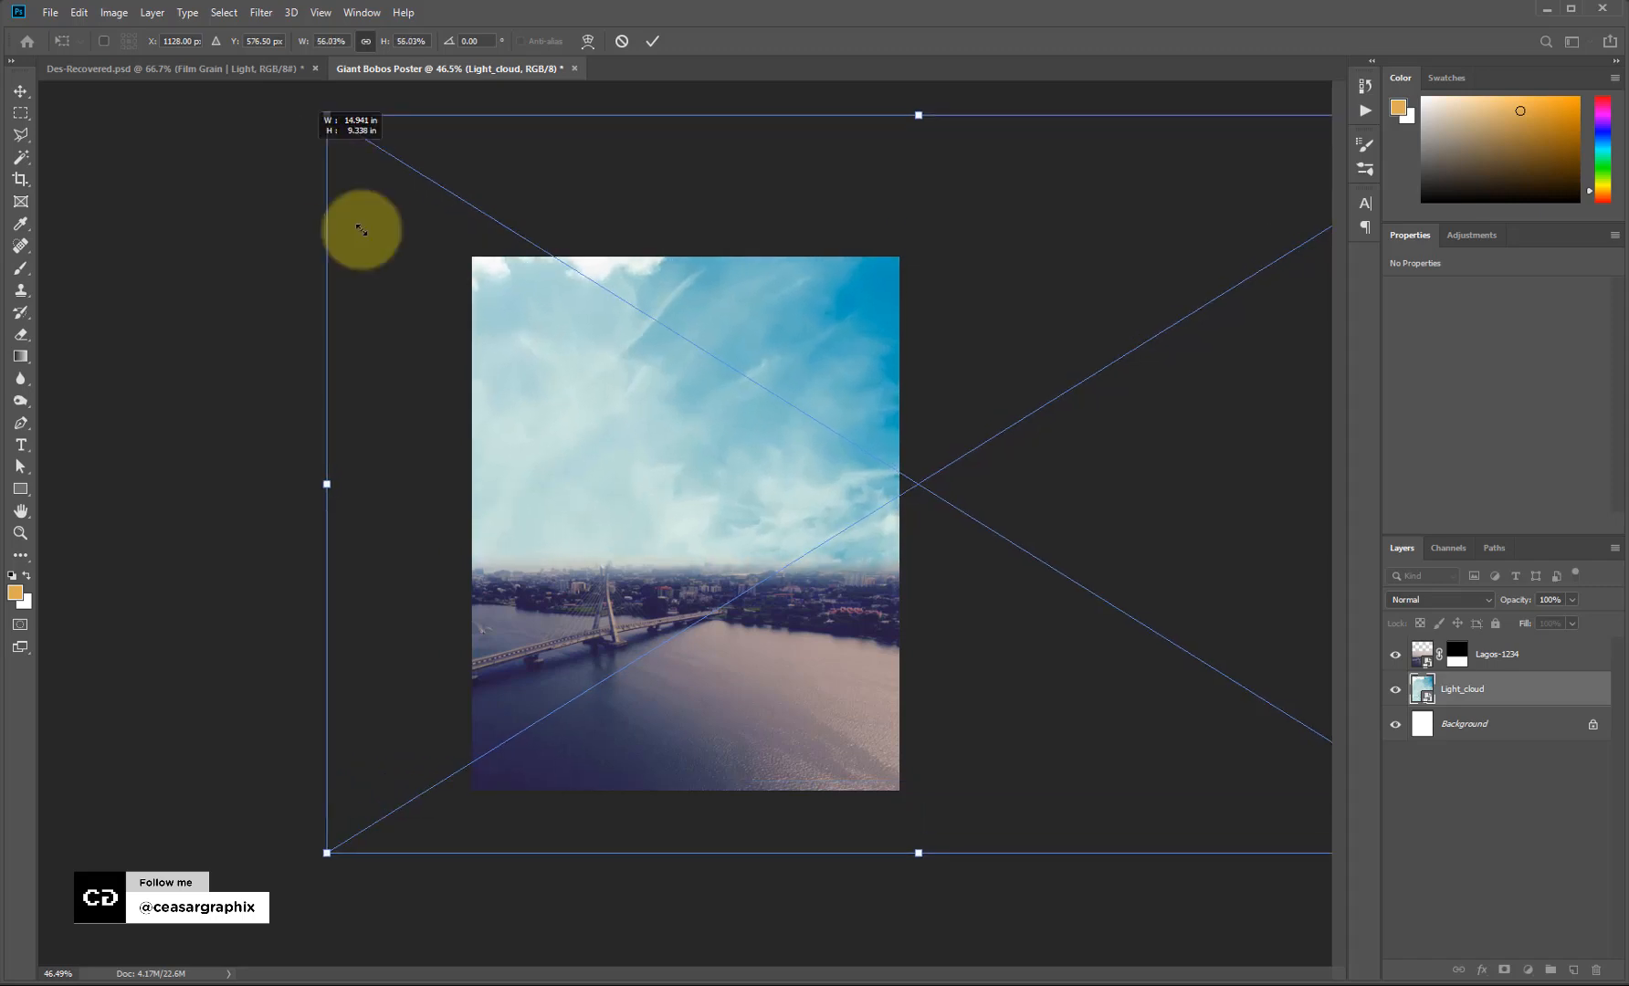
left_click_drag(566, 593, 690, 581)
key("Return")
key("ctrl+equal")
key("ctrl+equal")
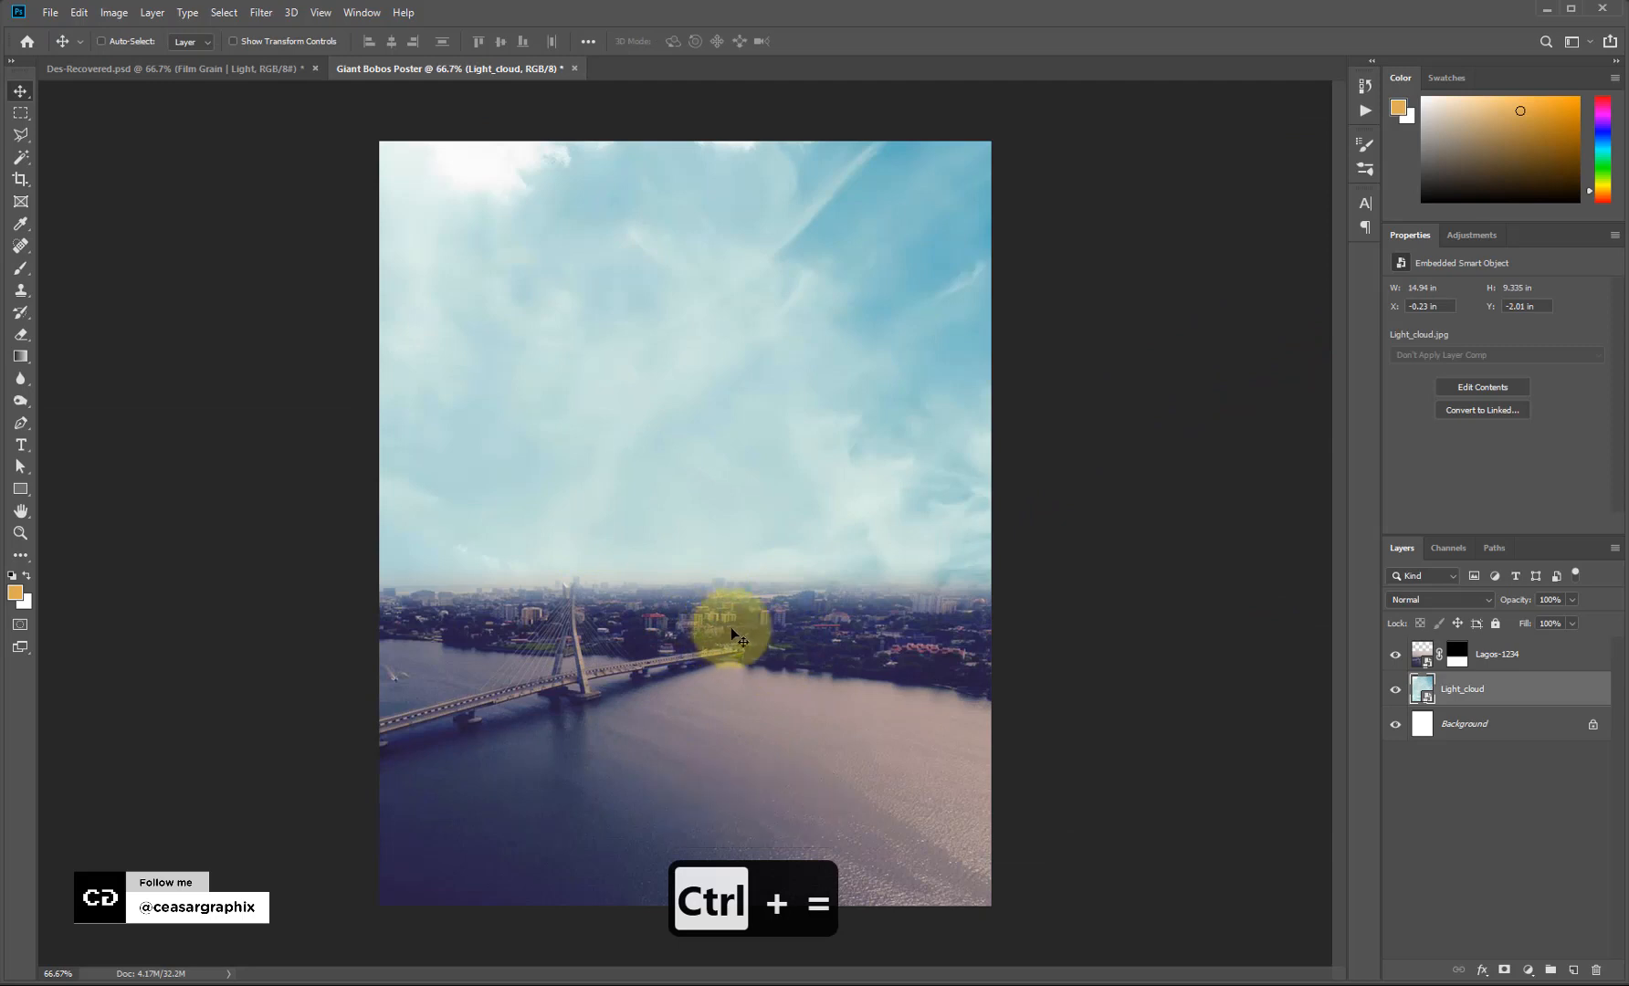
Add a Solid Color fill layer with grey 808080.
left_click(1483, 655)
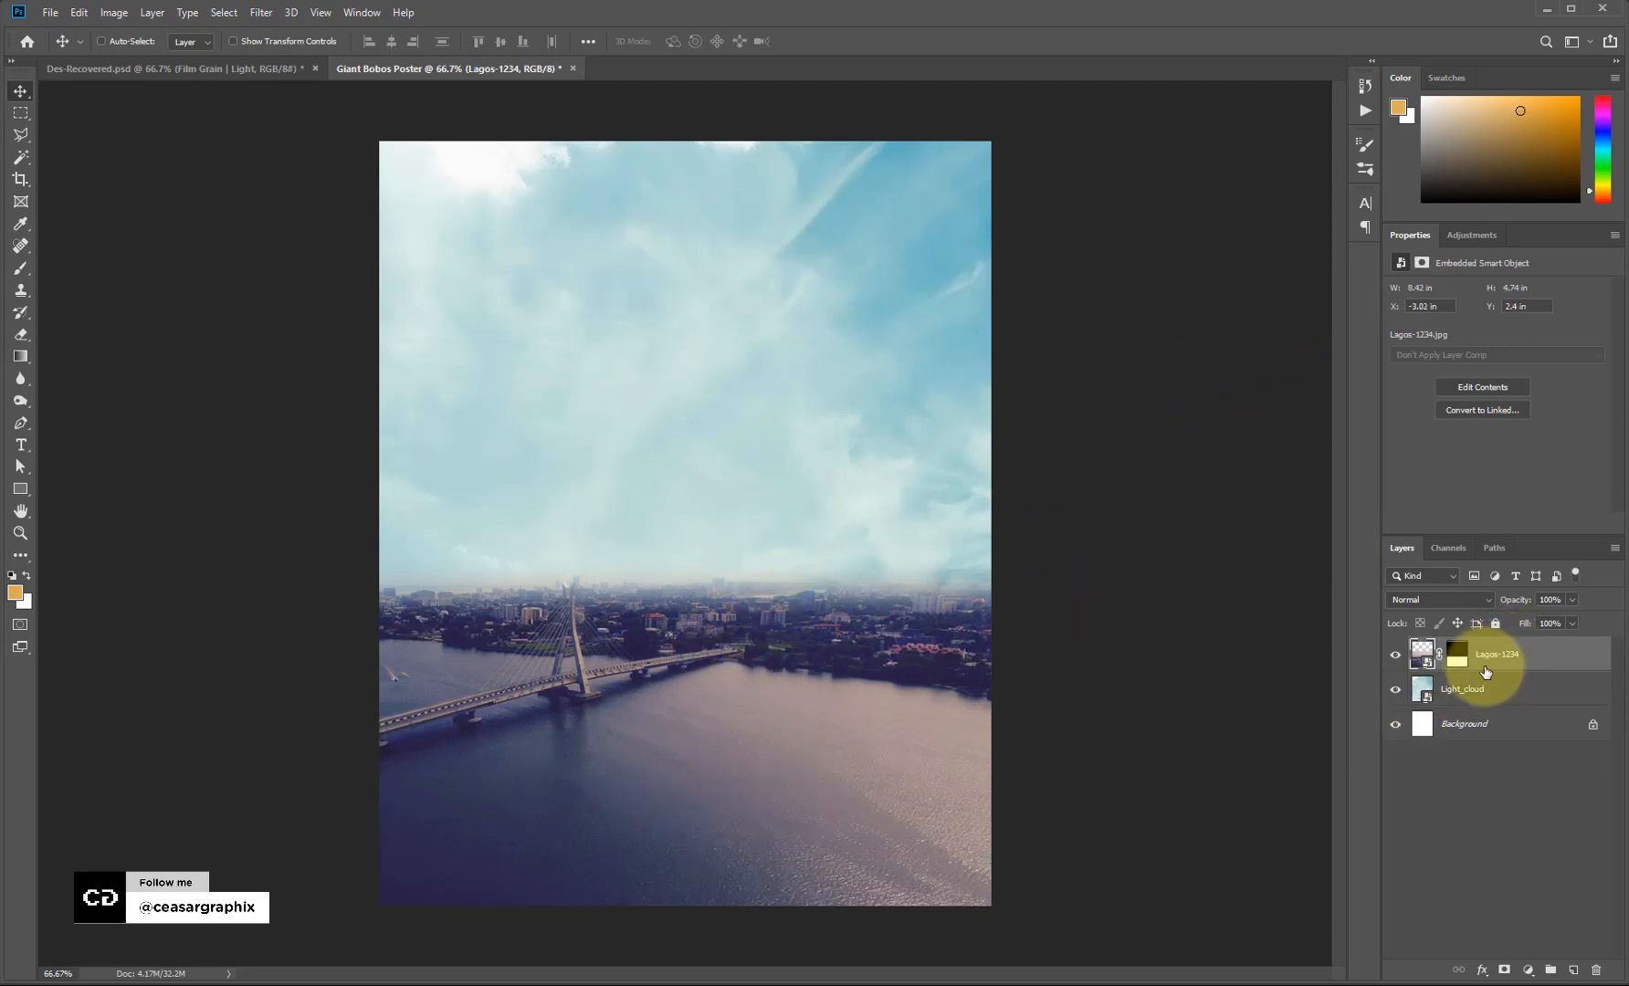
left_click(1526, 972)
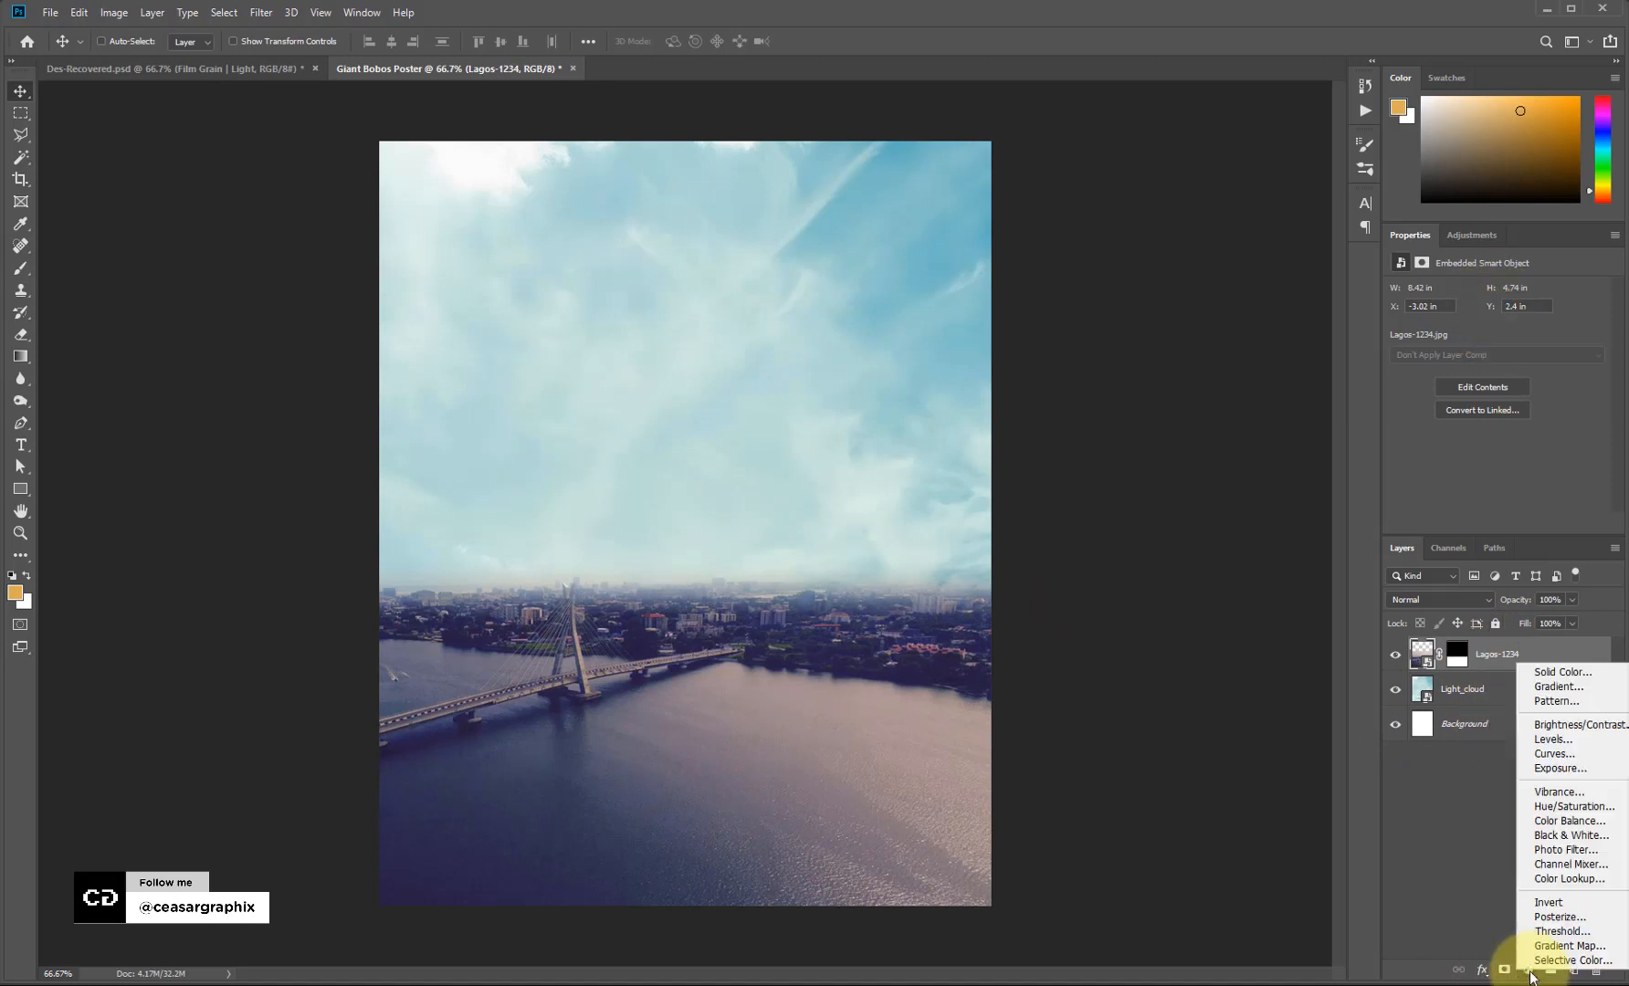
left_click(1562, 672)
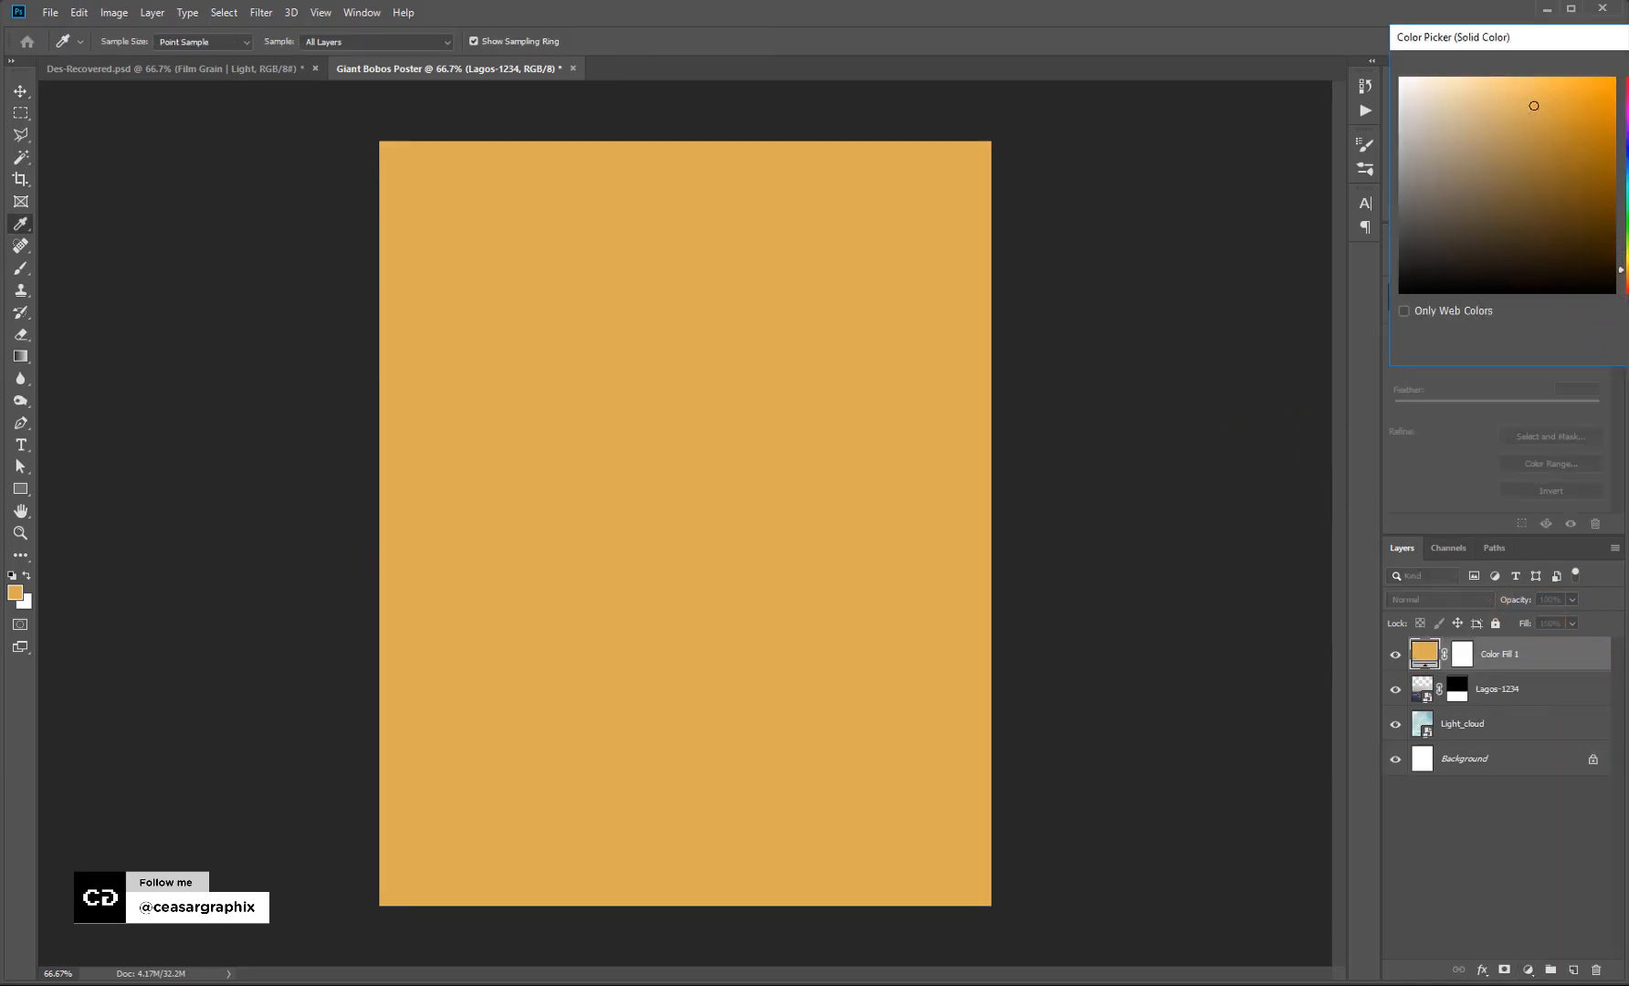
type("808080")
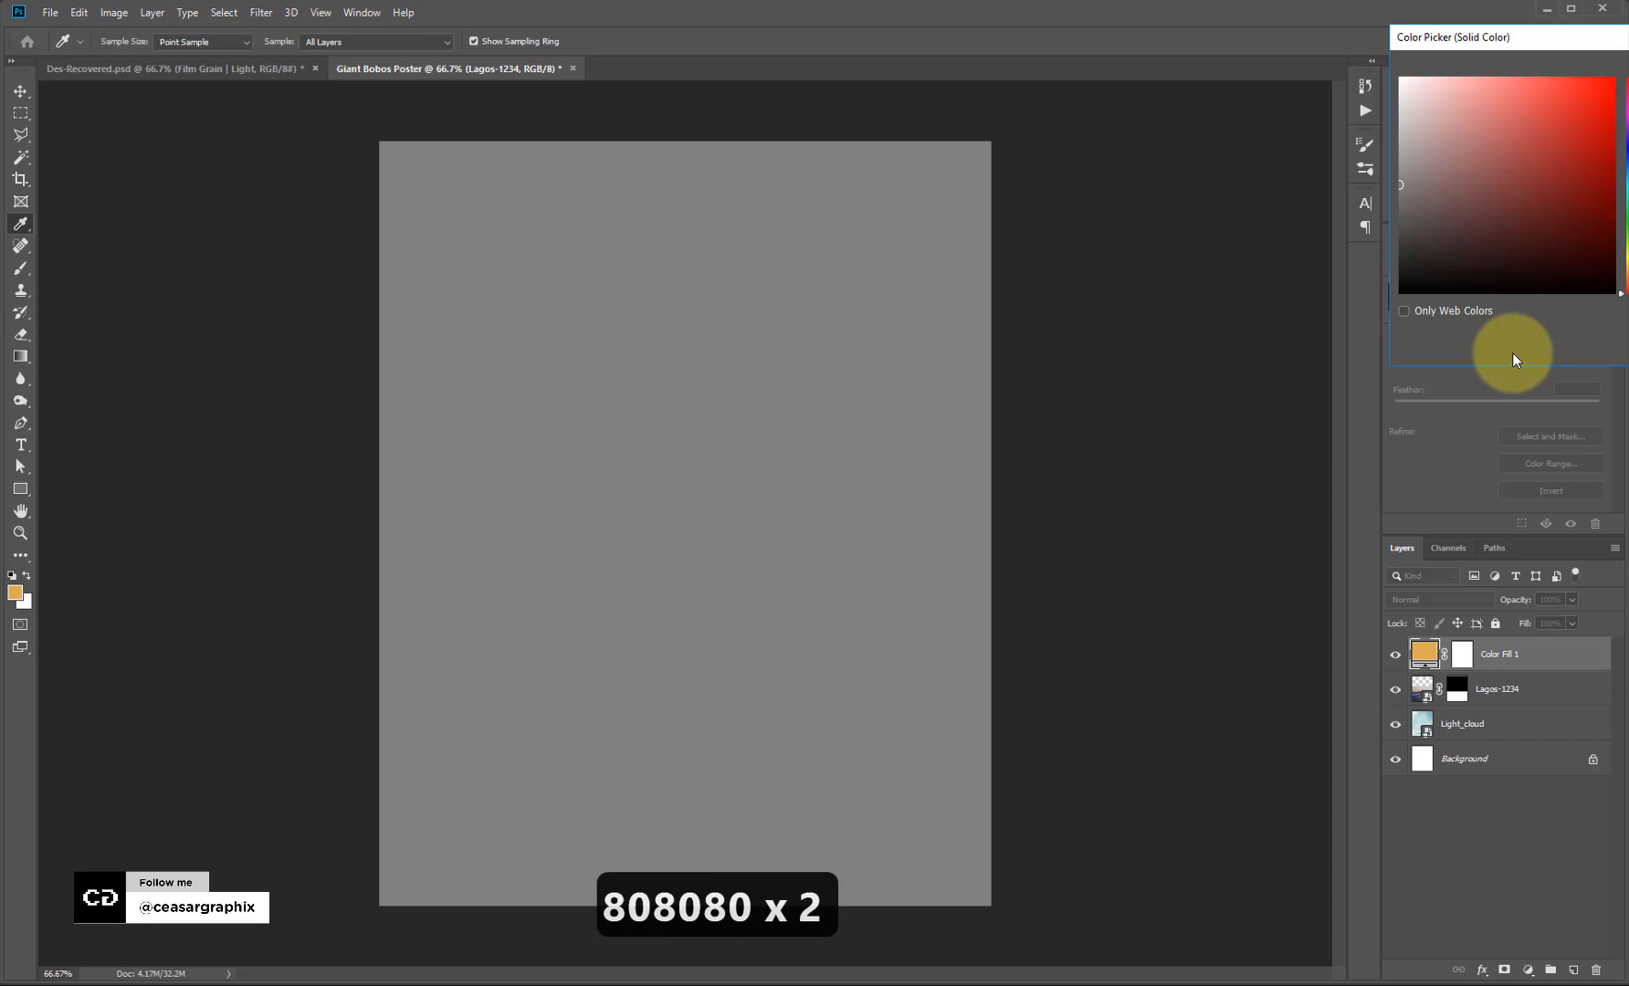
key("BackSpace")
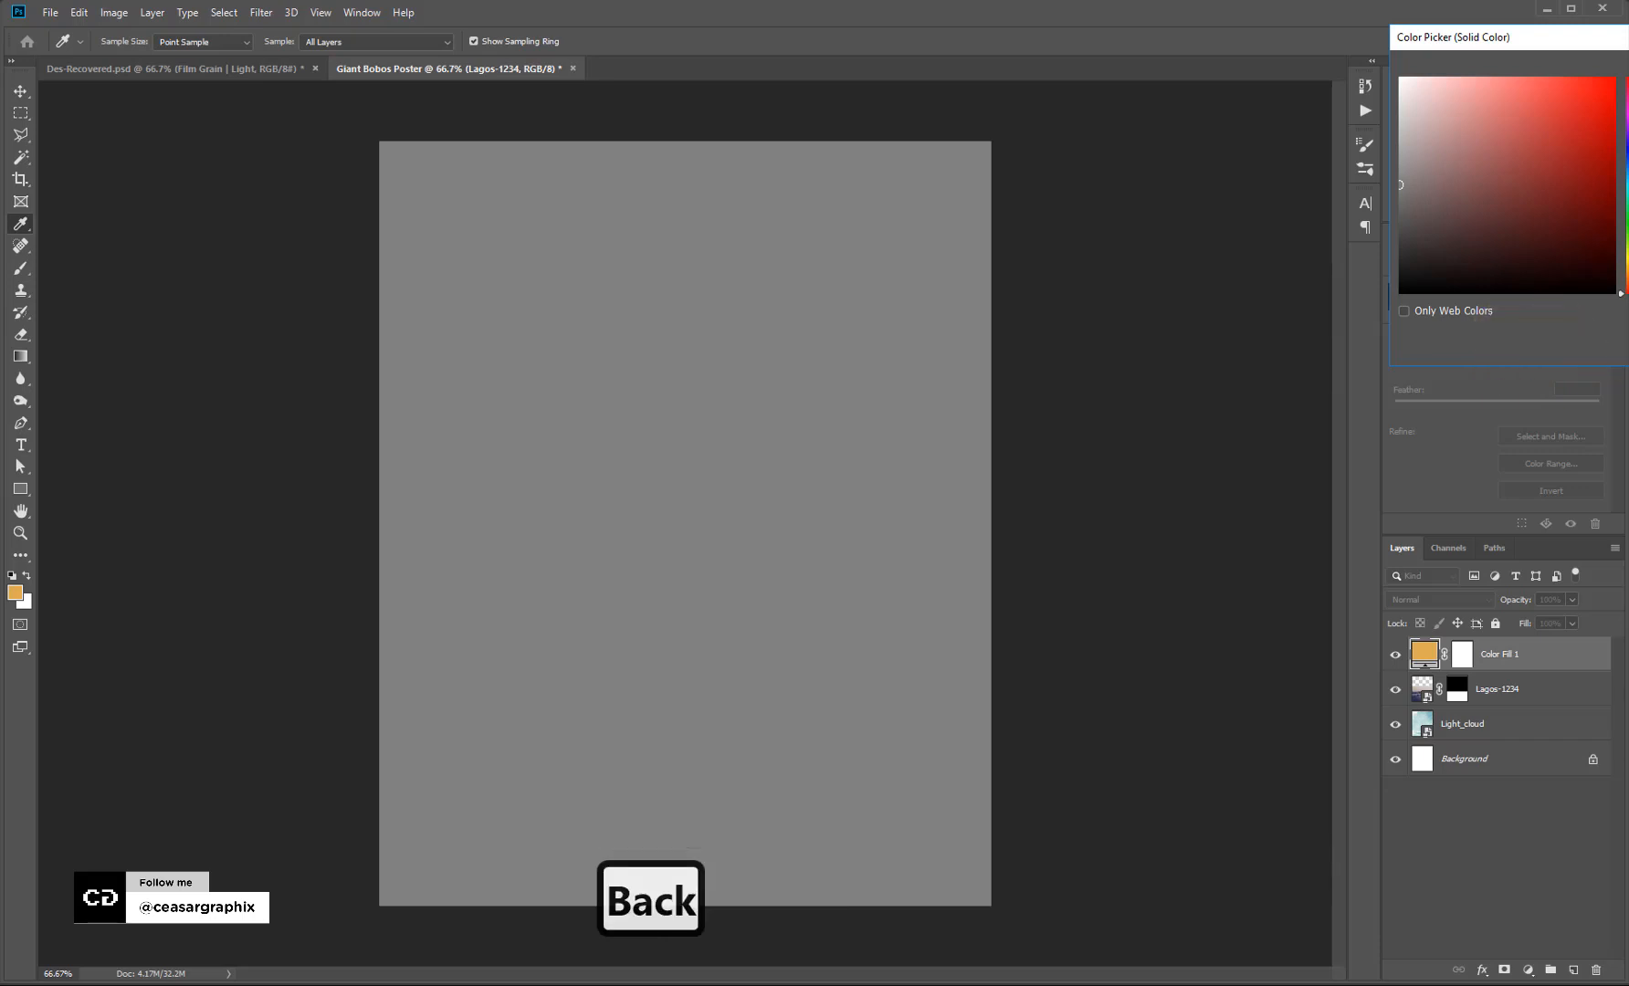
key("Return")
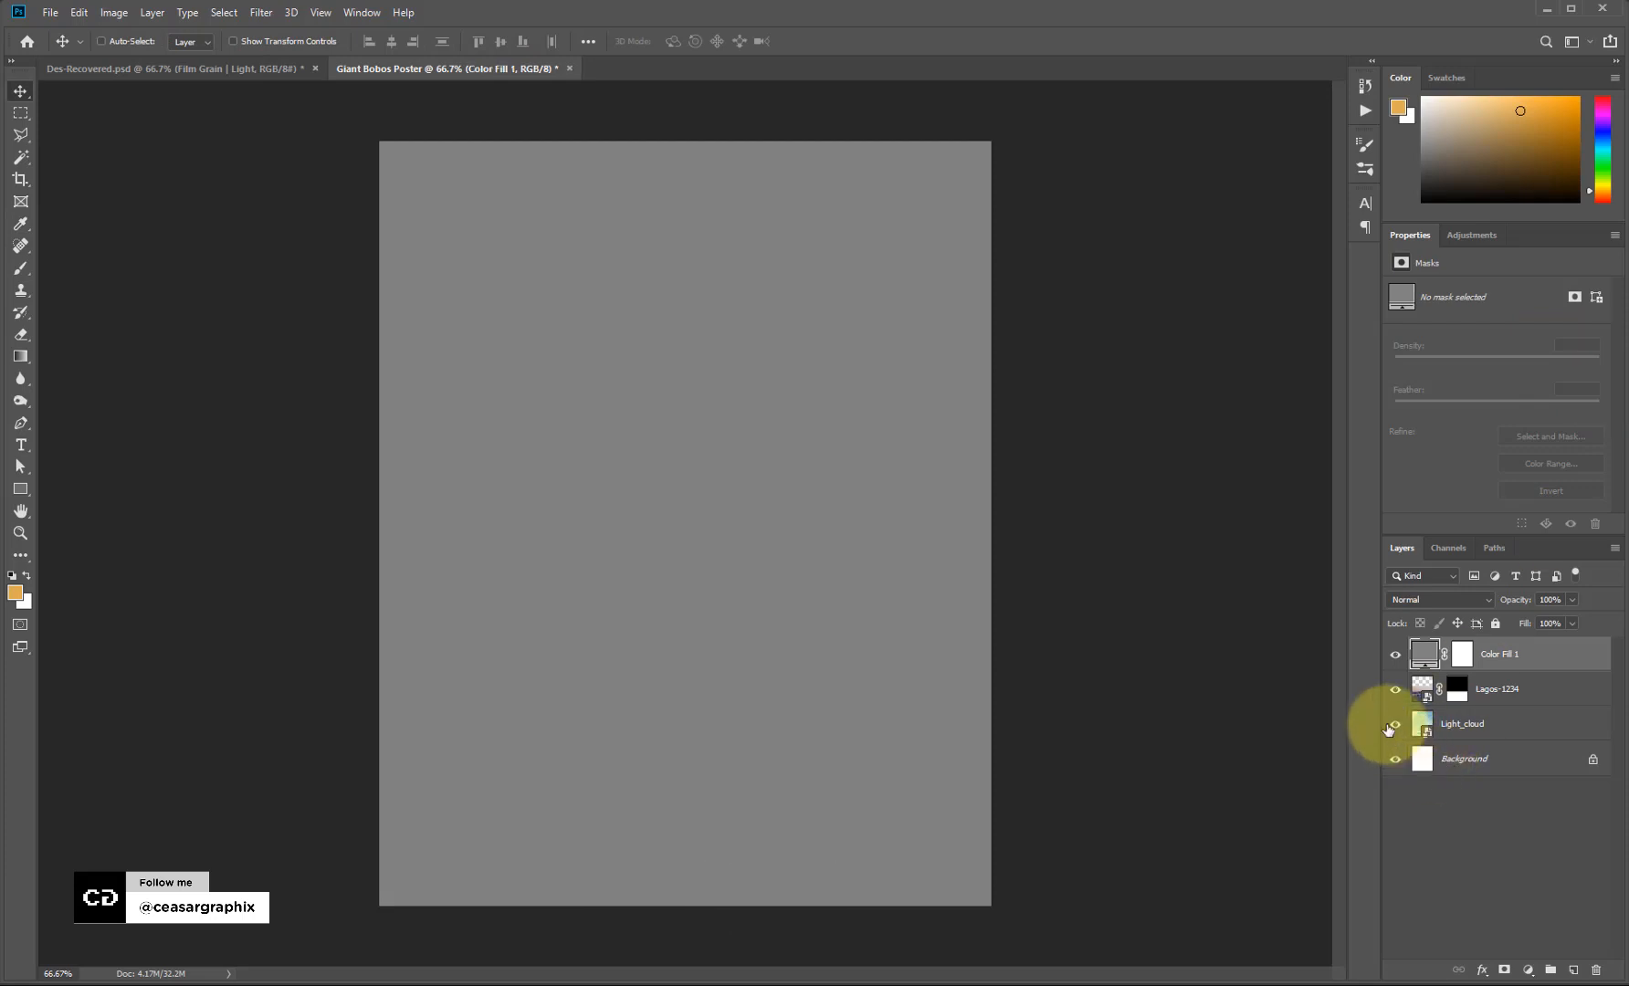
Set the Color Fill 1 blend mode to Luminosity and reselect Lagos-1234.
left_click(1454, 600)
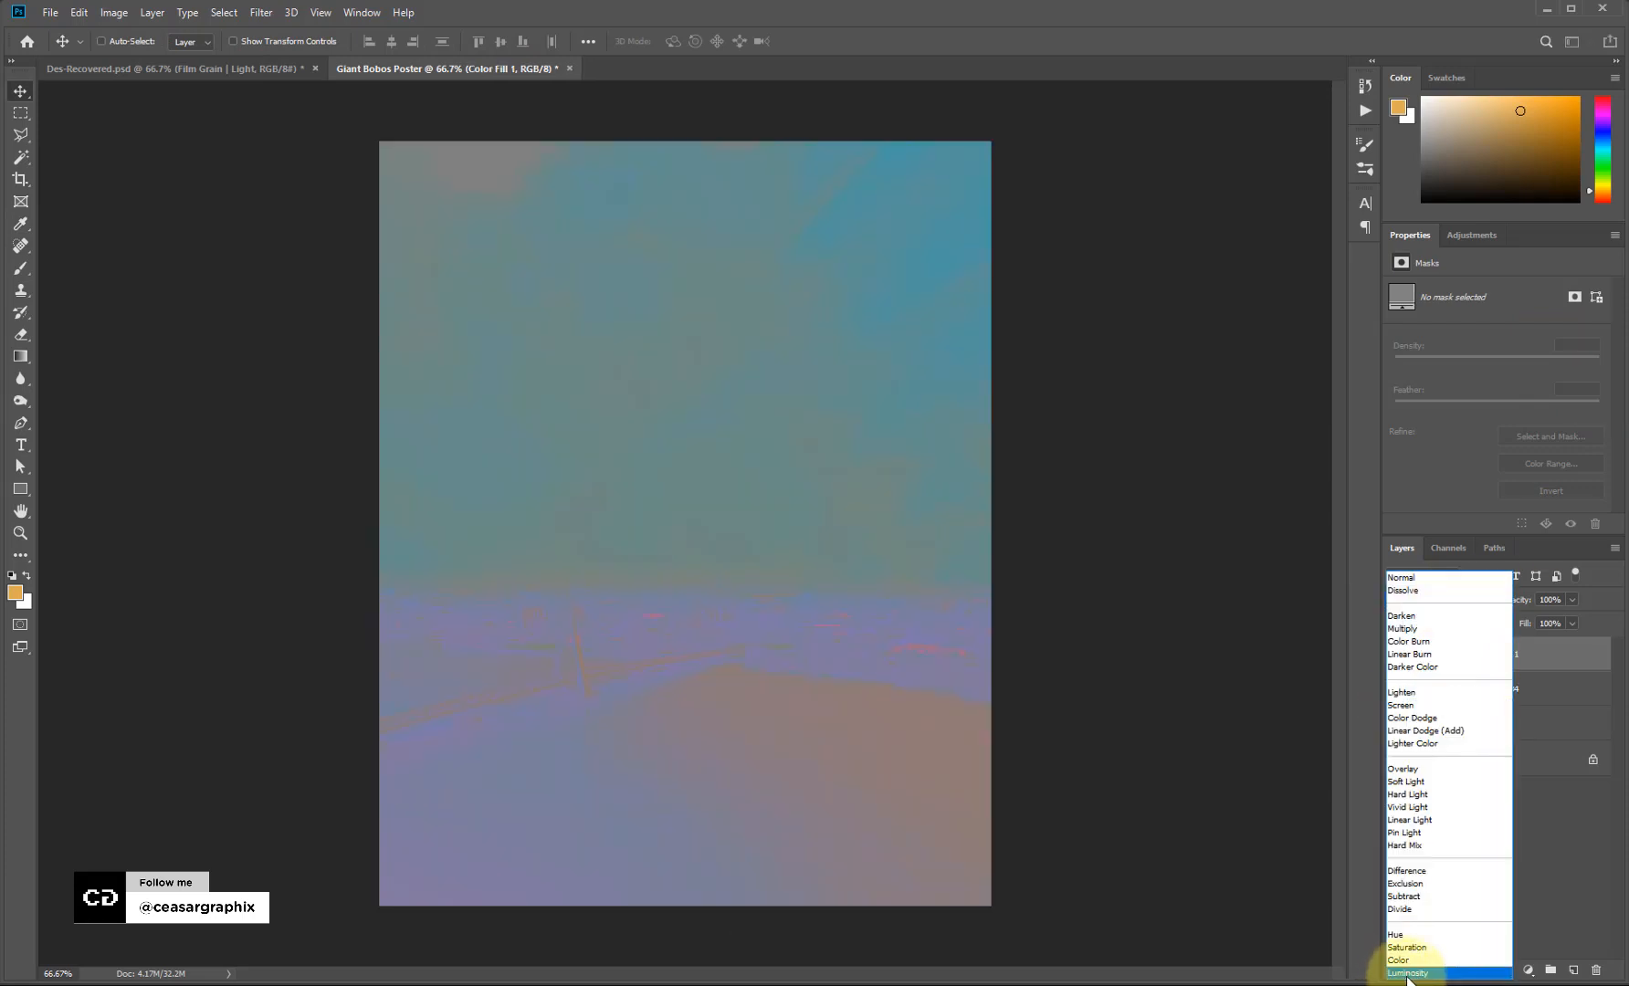
left_click(1401, 972)
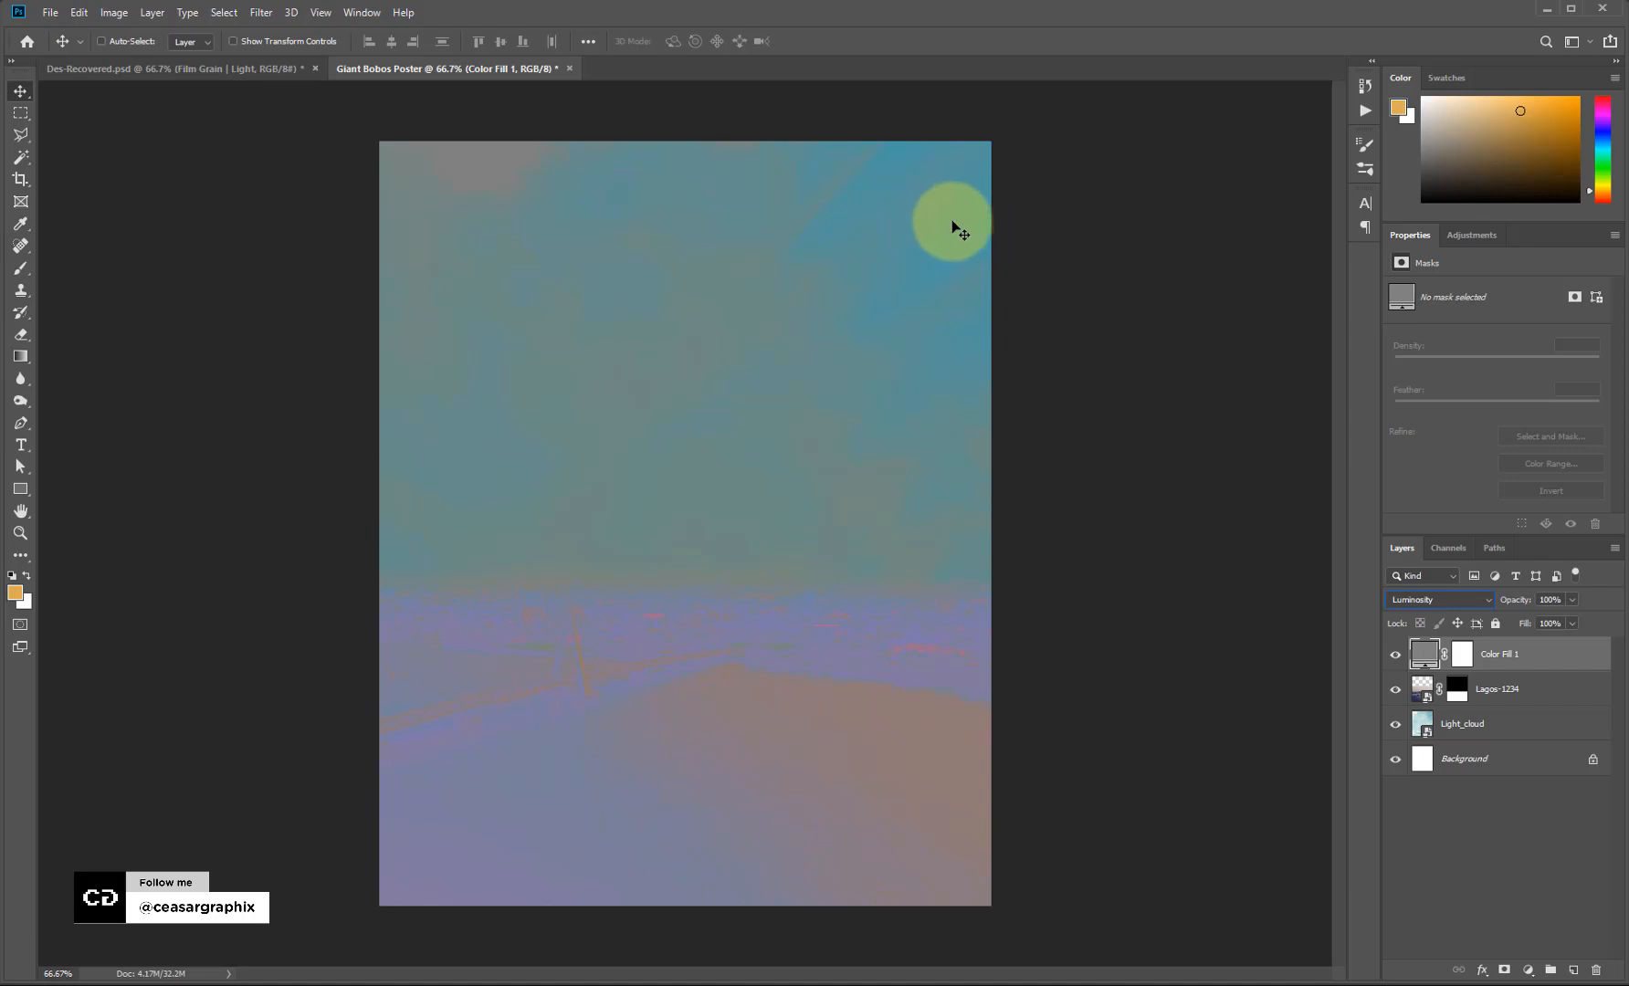
left_click(1500, 687)
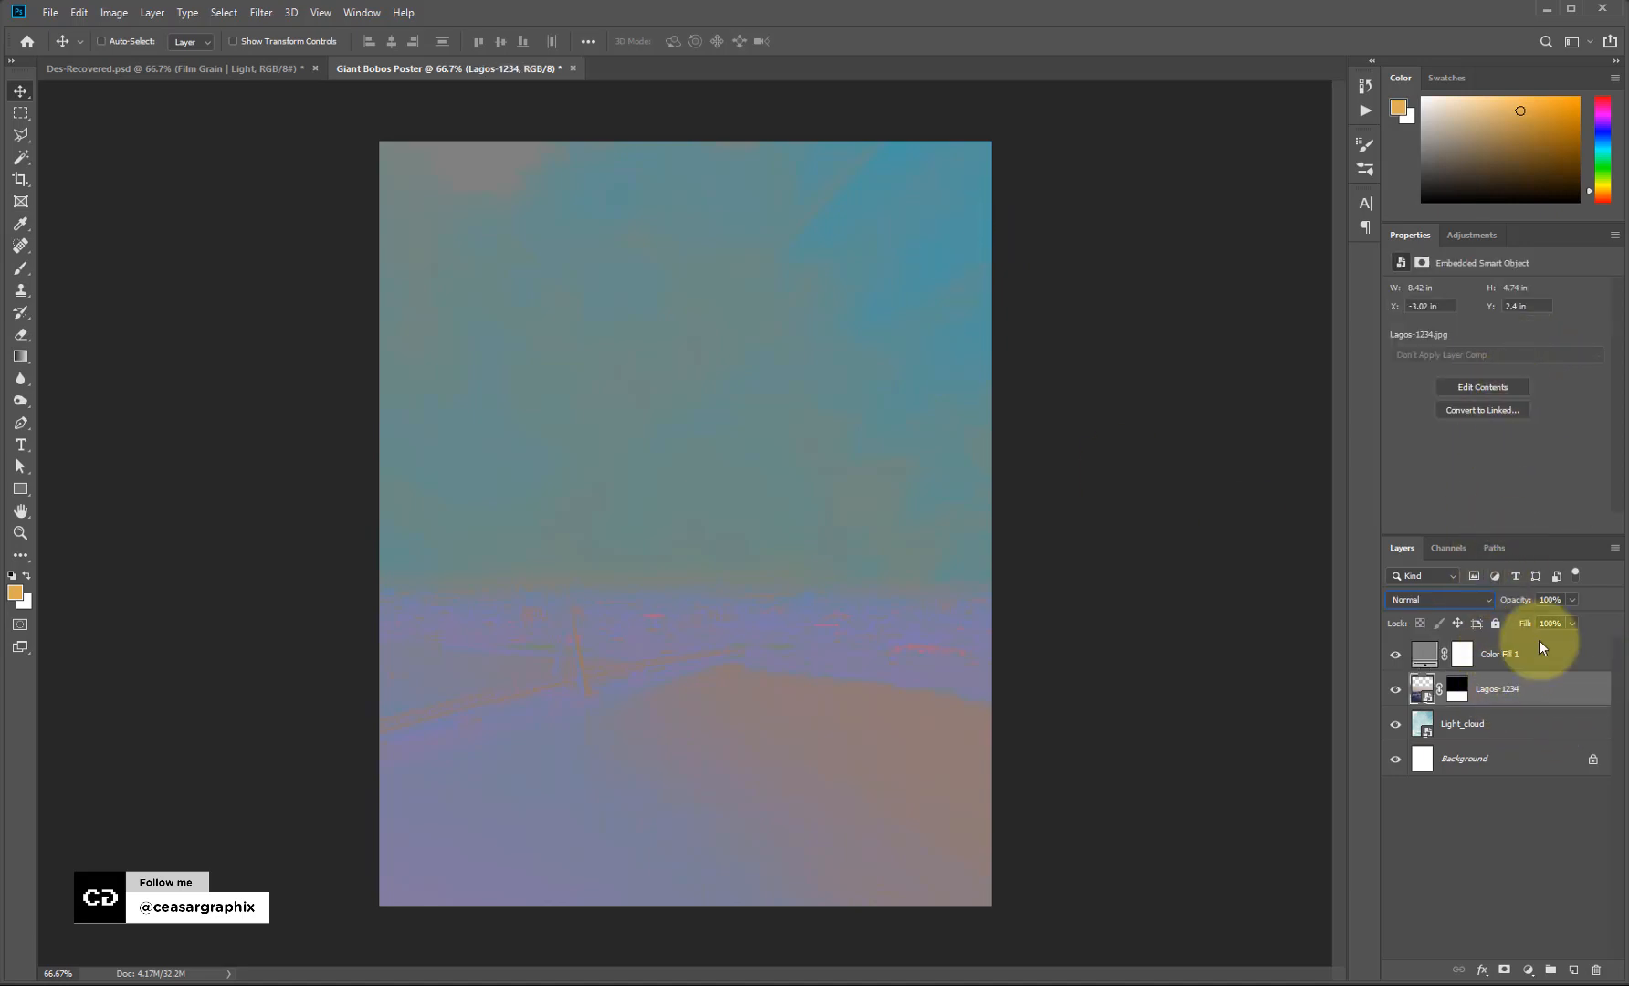
Add a Hue/Saturation layer clipped to Lagos-1234, lowering the reds' saturation and shifting their hue.
left_click(1472, 234)
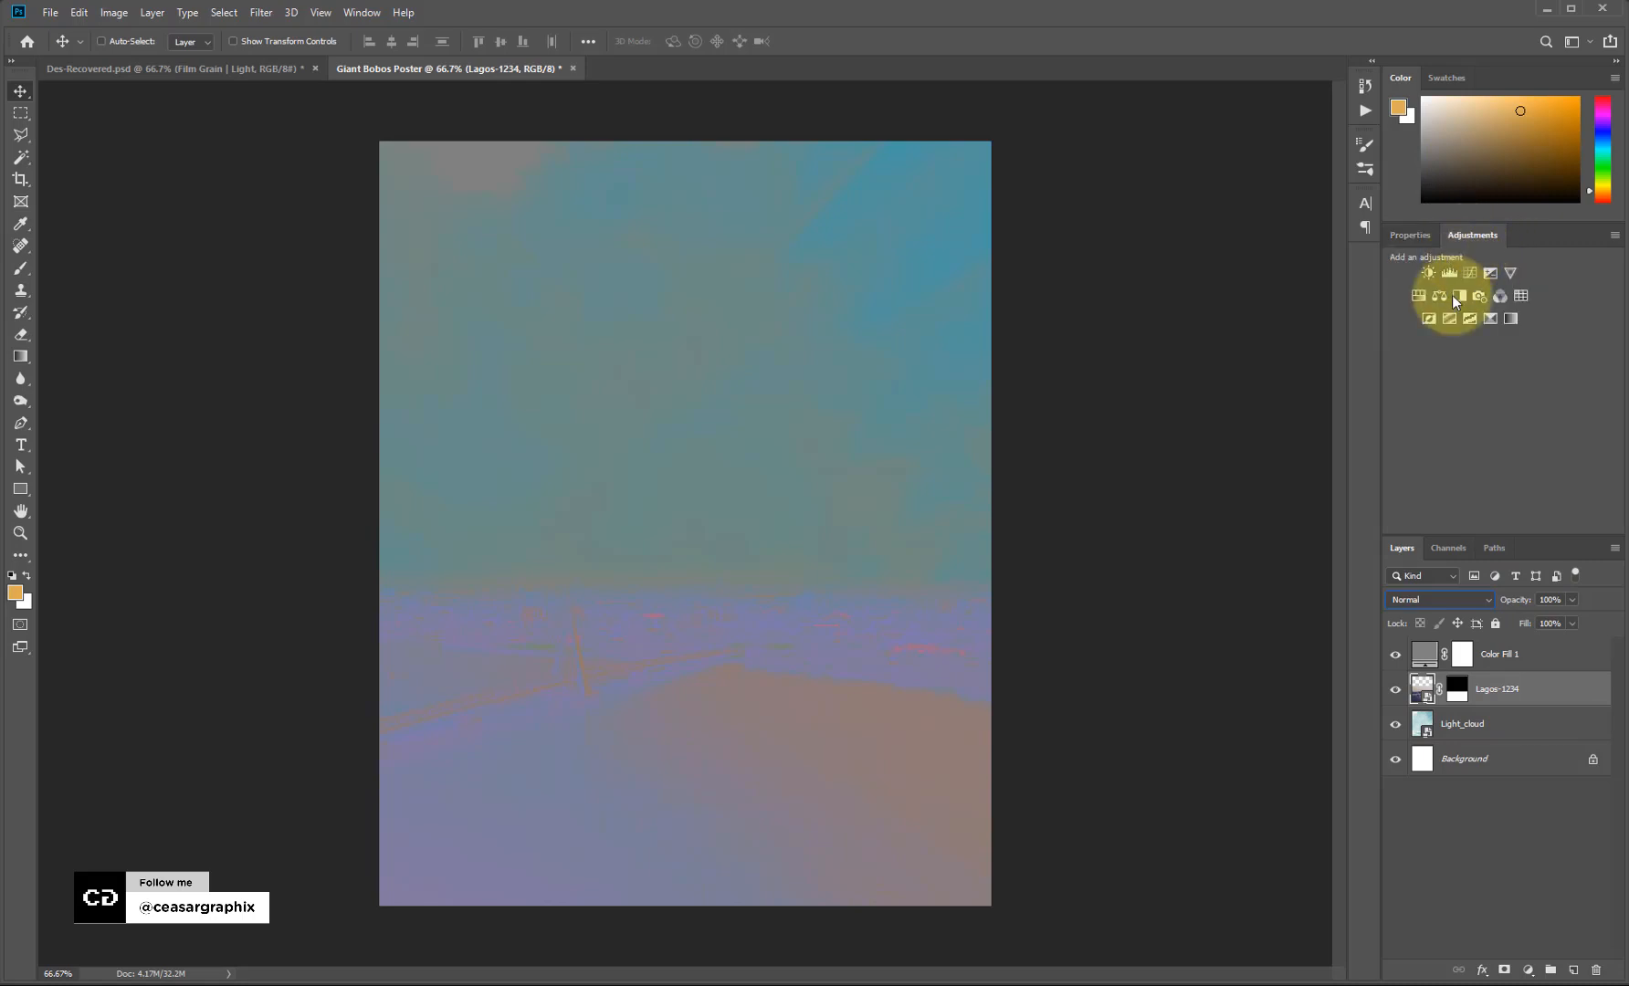
left_click(1419, 297)
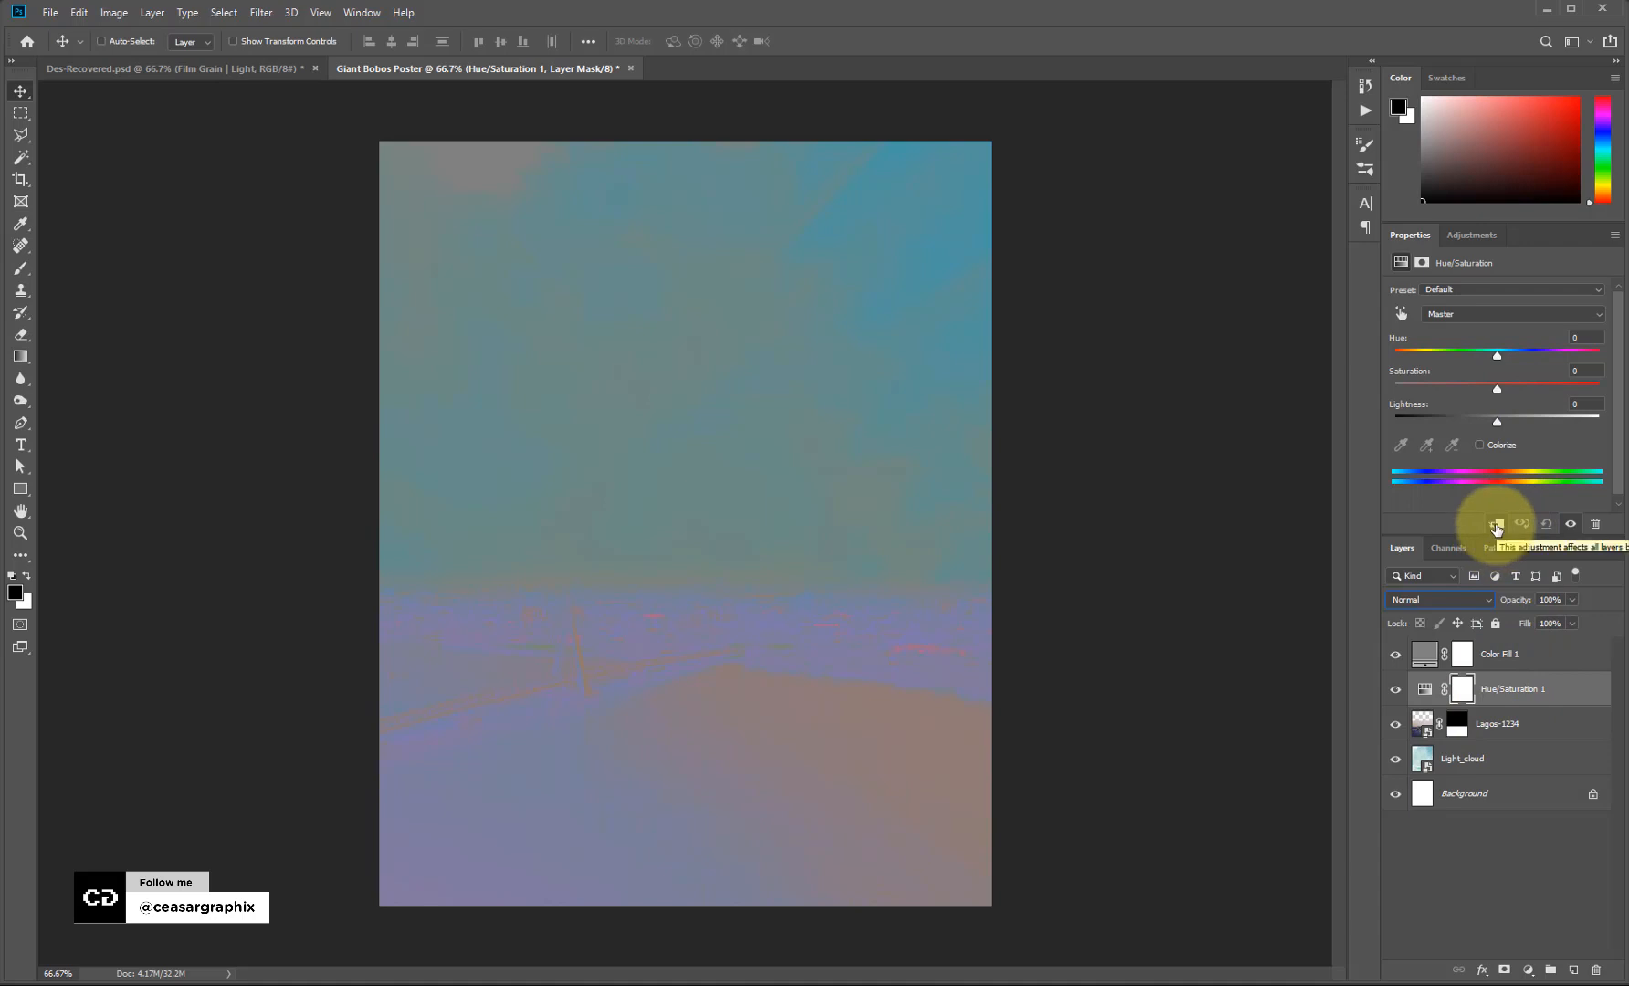
left_click(1496, 526)
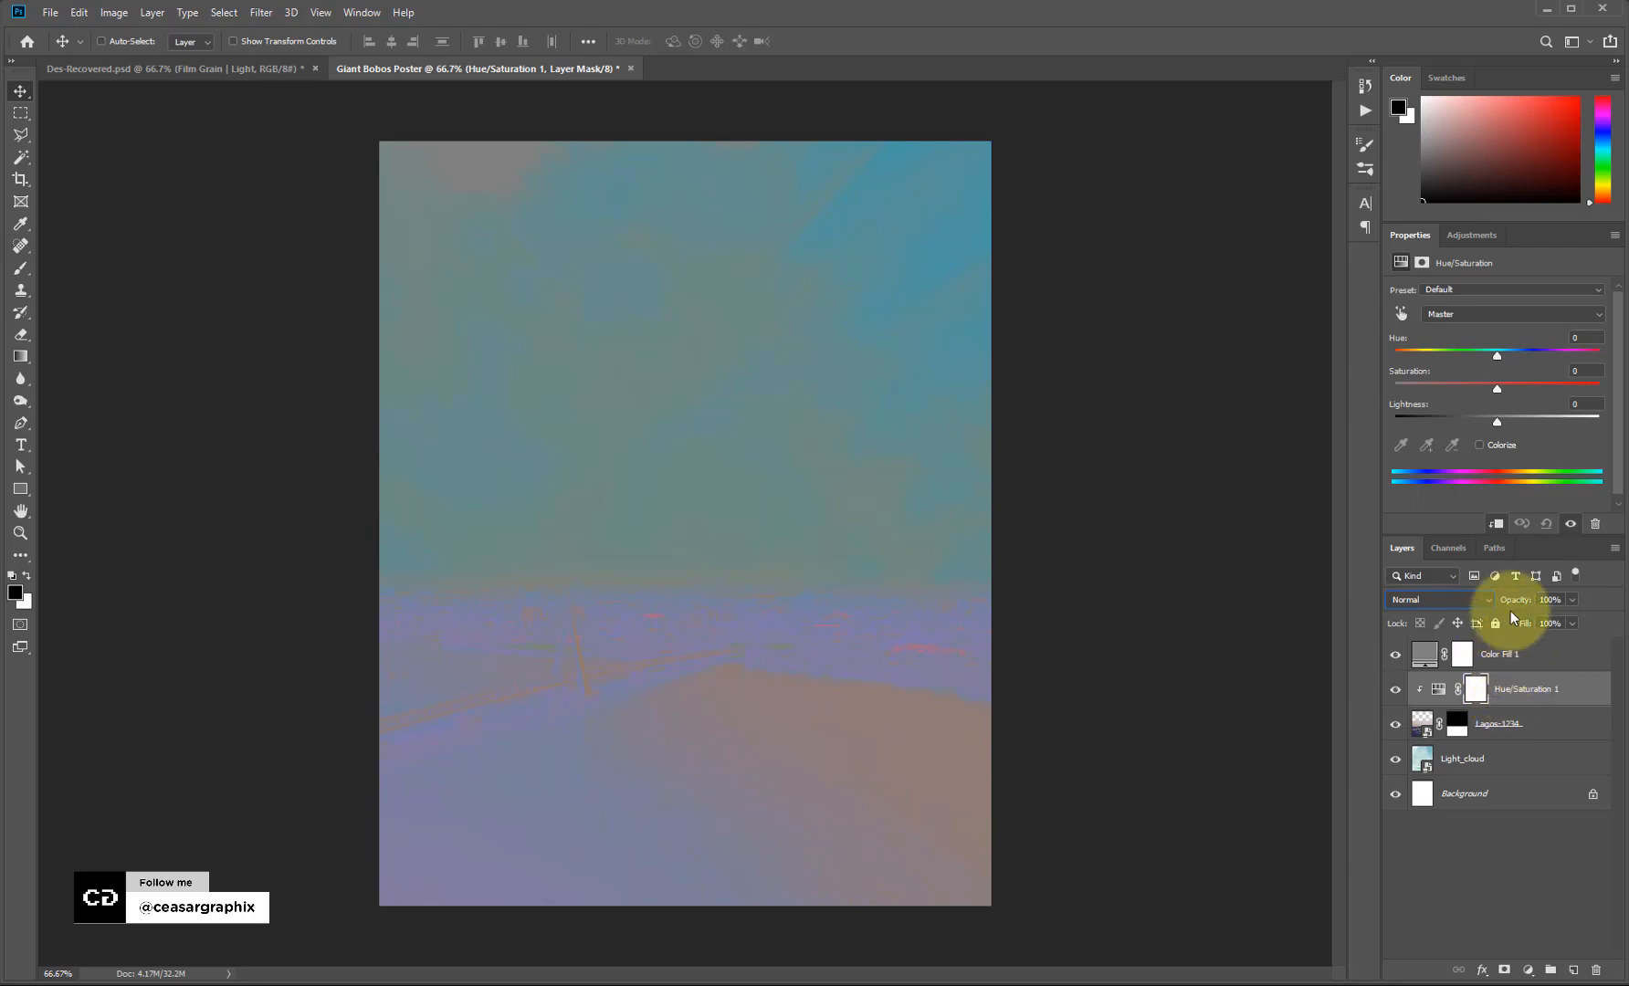
left_click(1469, 313)
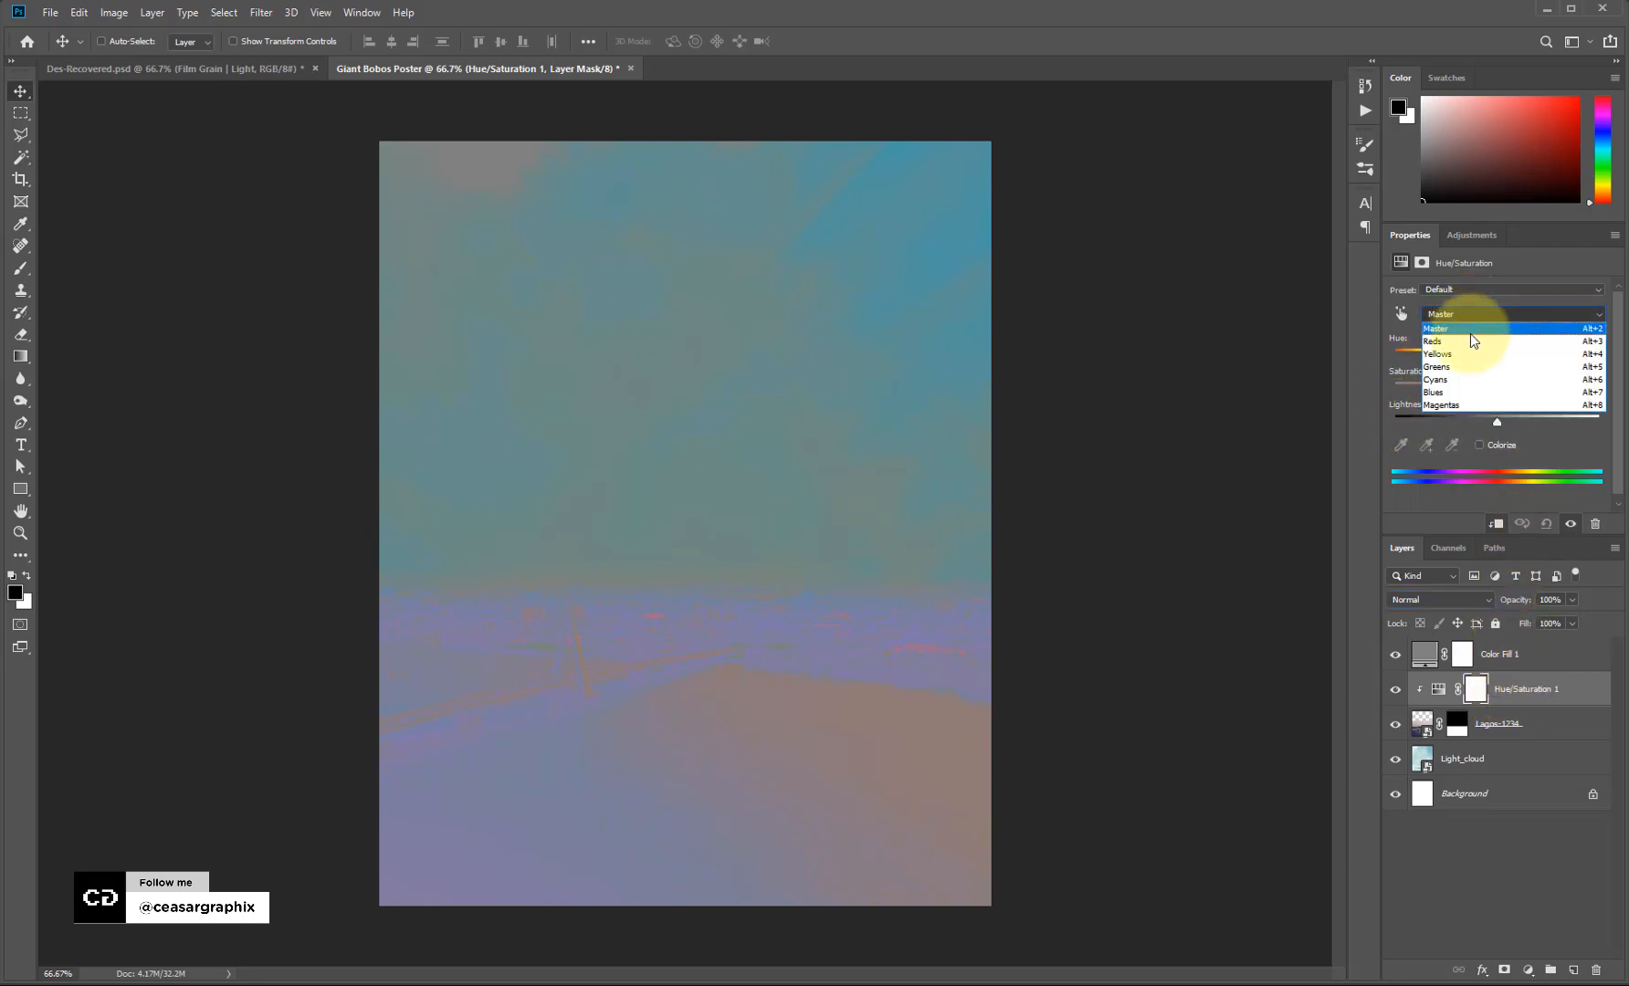
left_click(1469, 341)
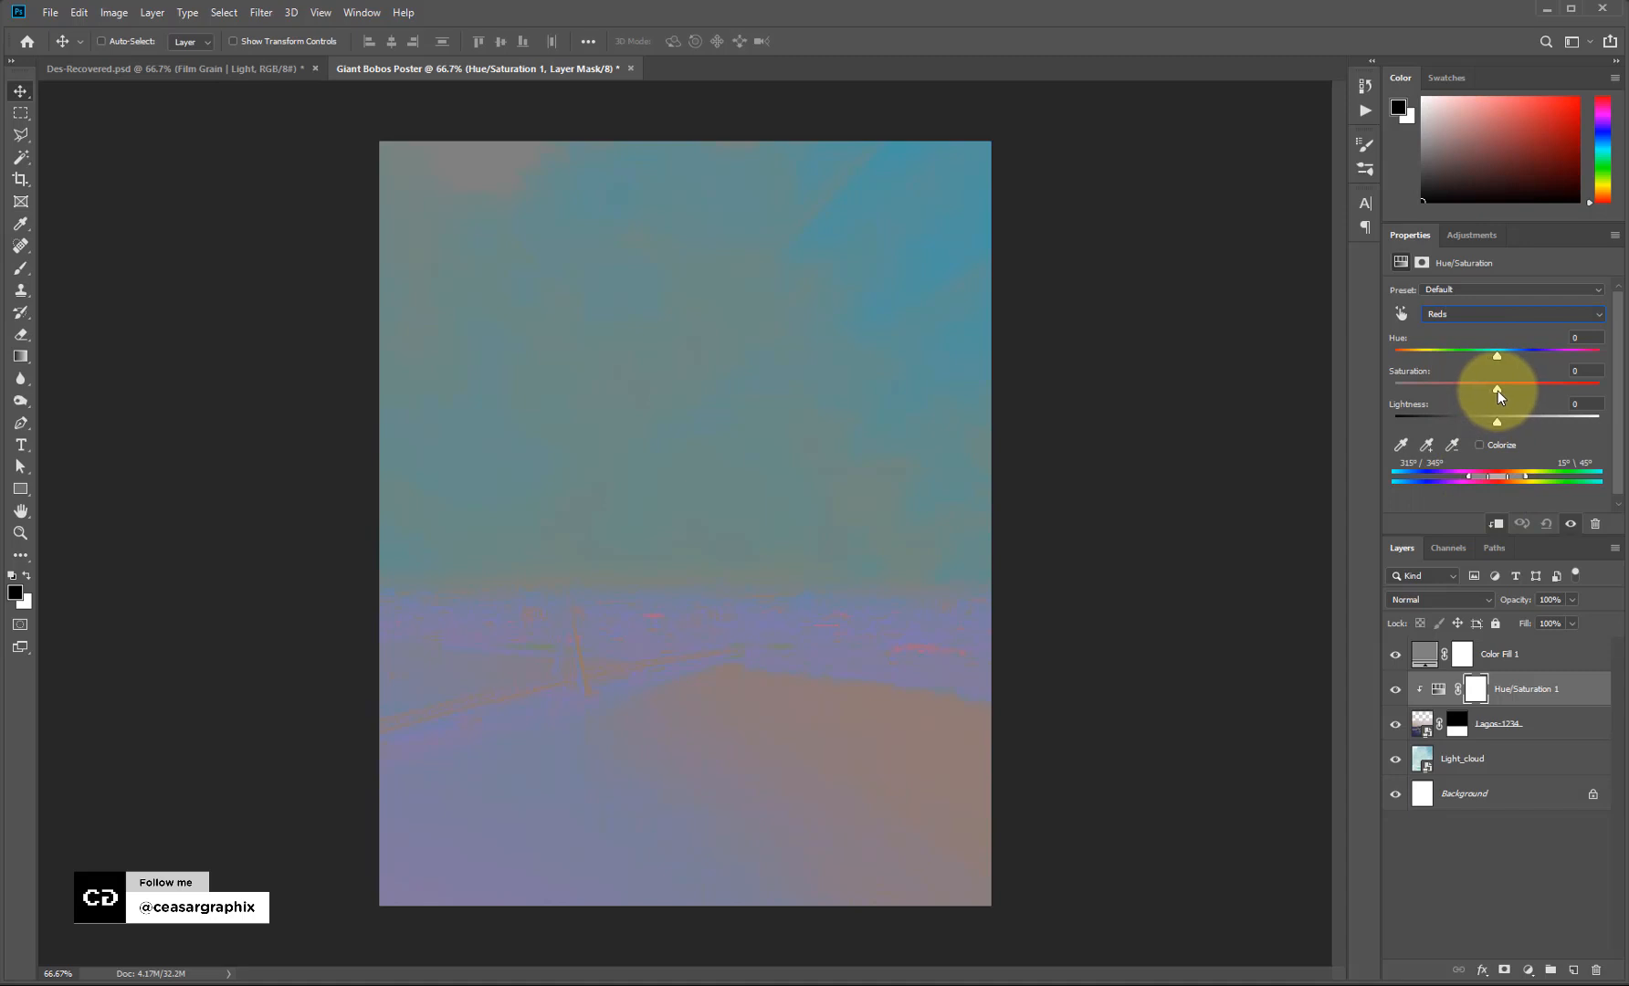
left_click_drag(1498, 391, 1411, 388)
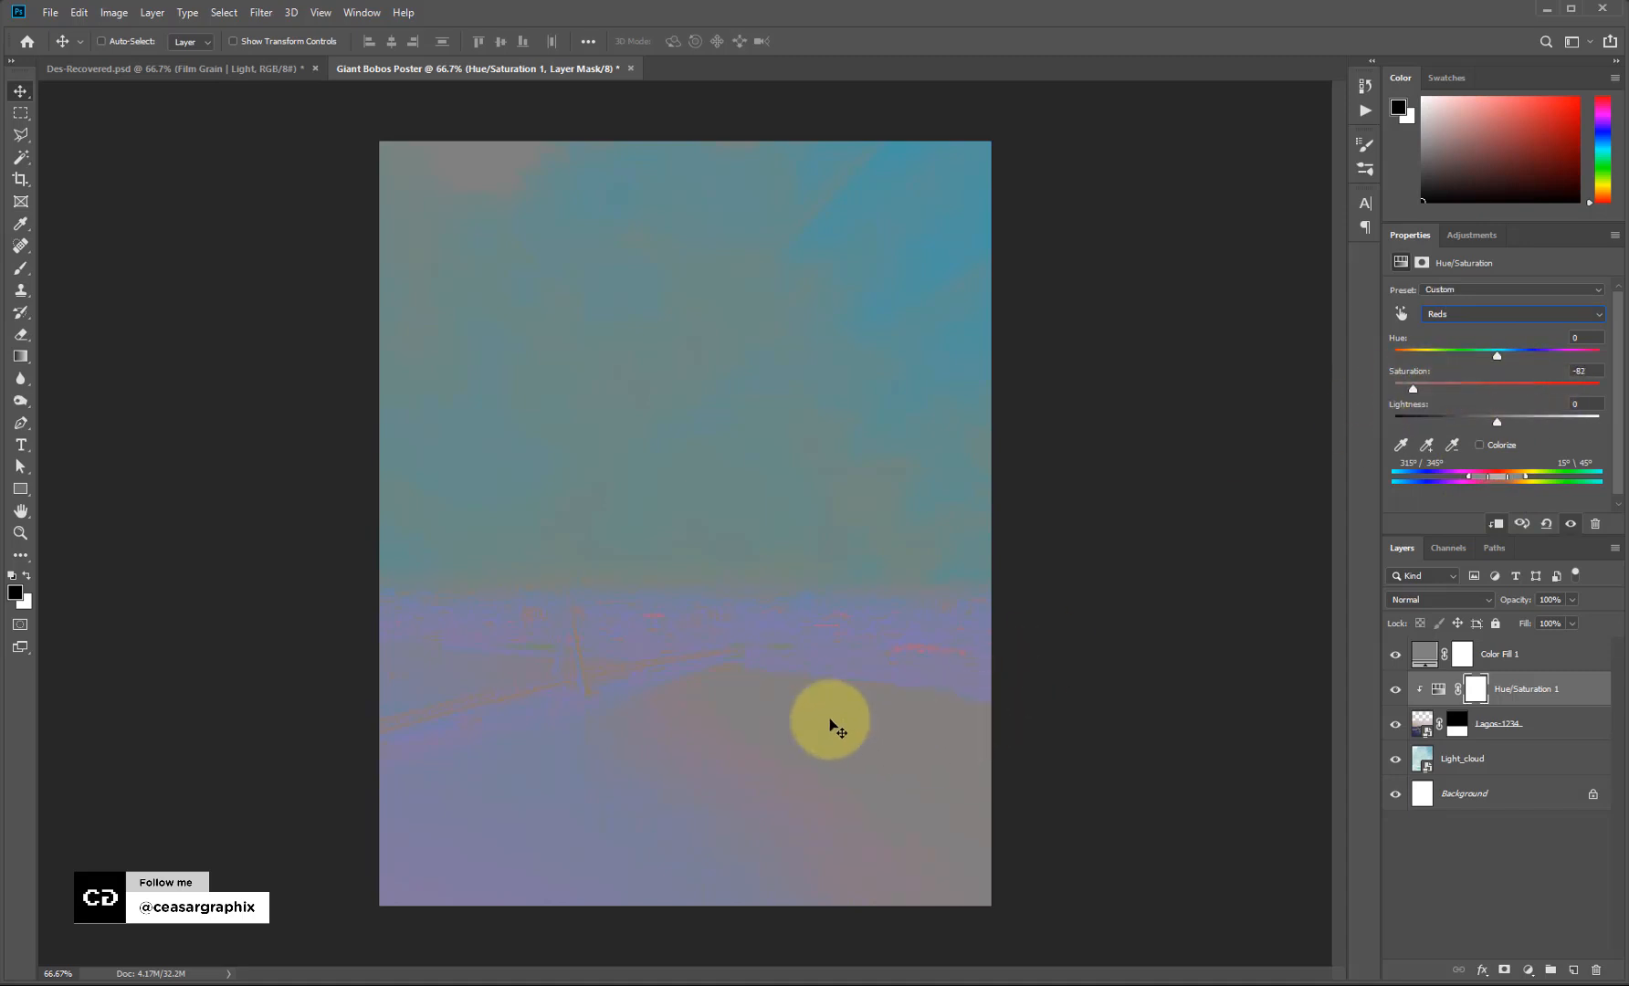
left_click_drag(1496, 358, 1405, 366)
Desaturate the yellows, then reset the yellows and greens values to 00.
left_click(1516, 313)
left_click(1508, 344)
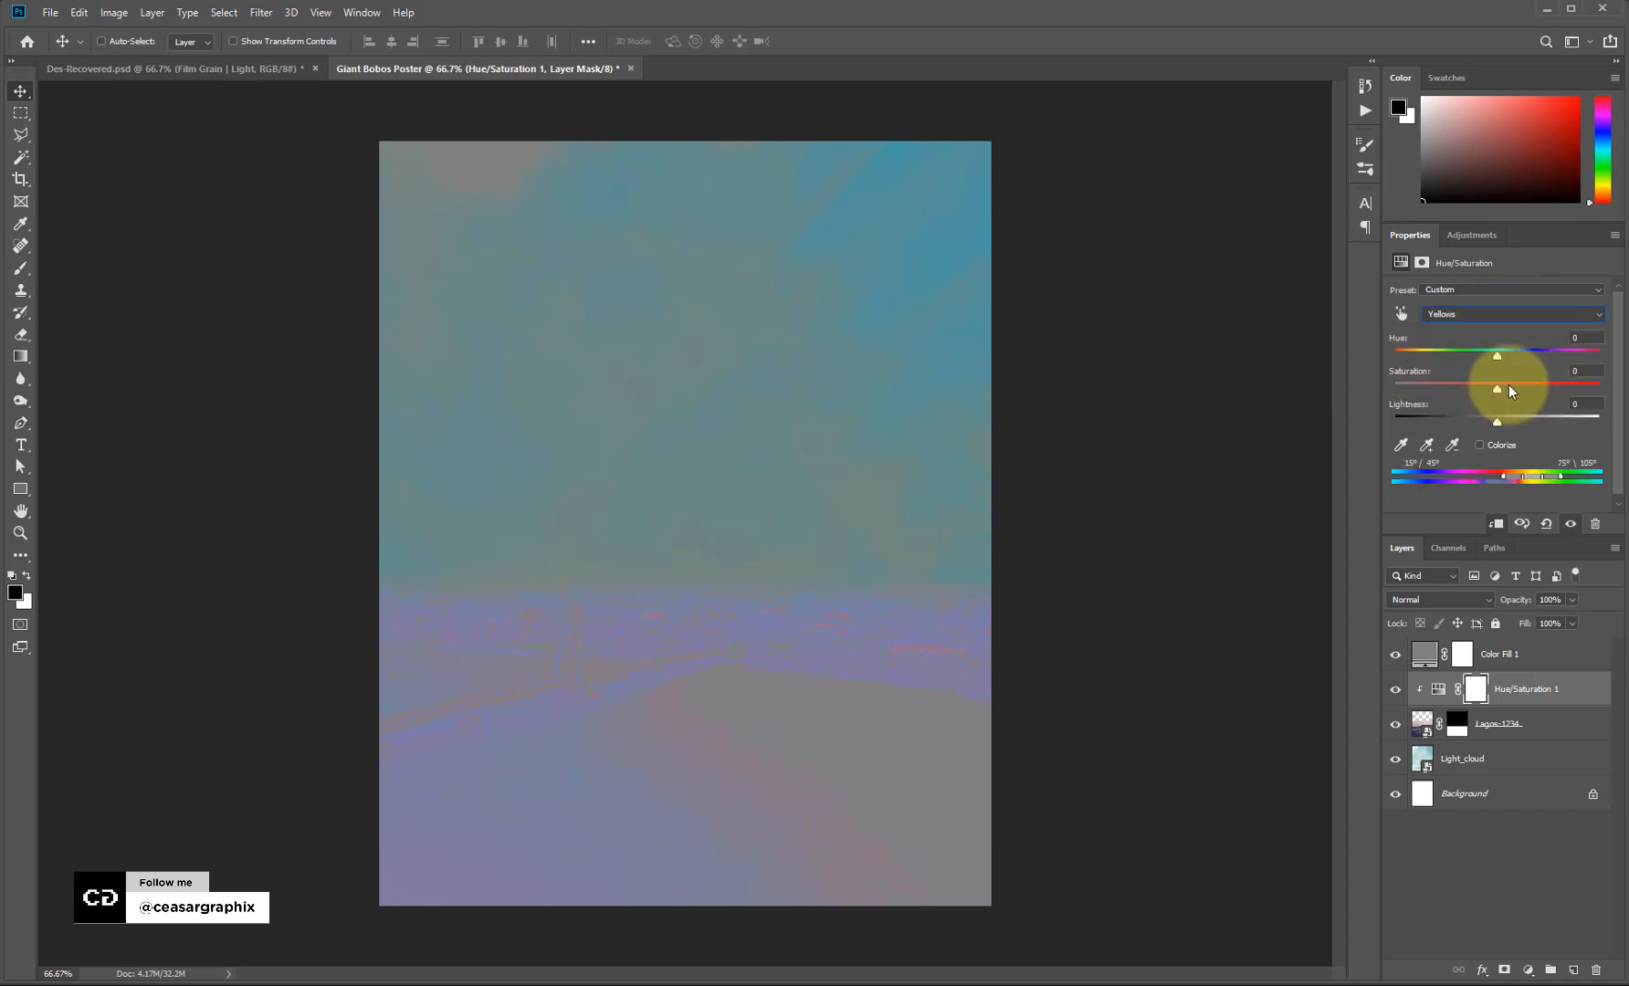
left_click_drag(1476, 388, 1411, 393)
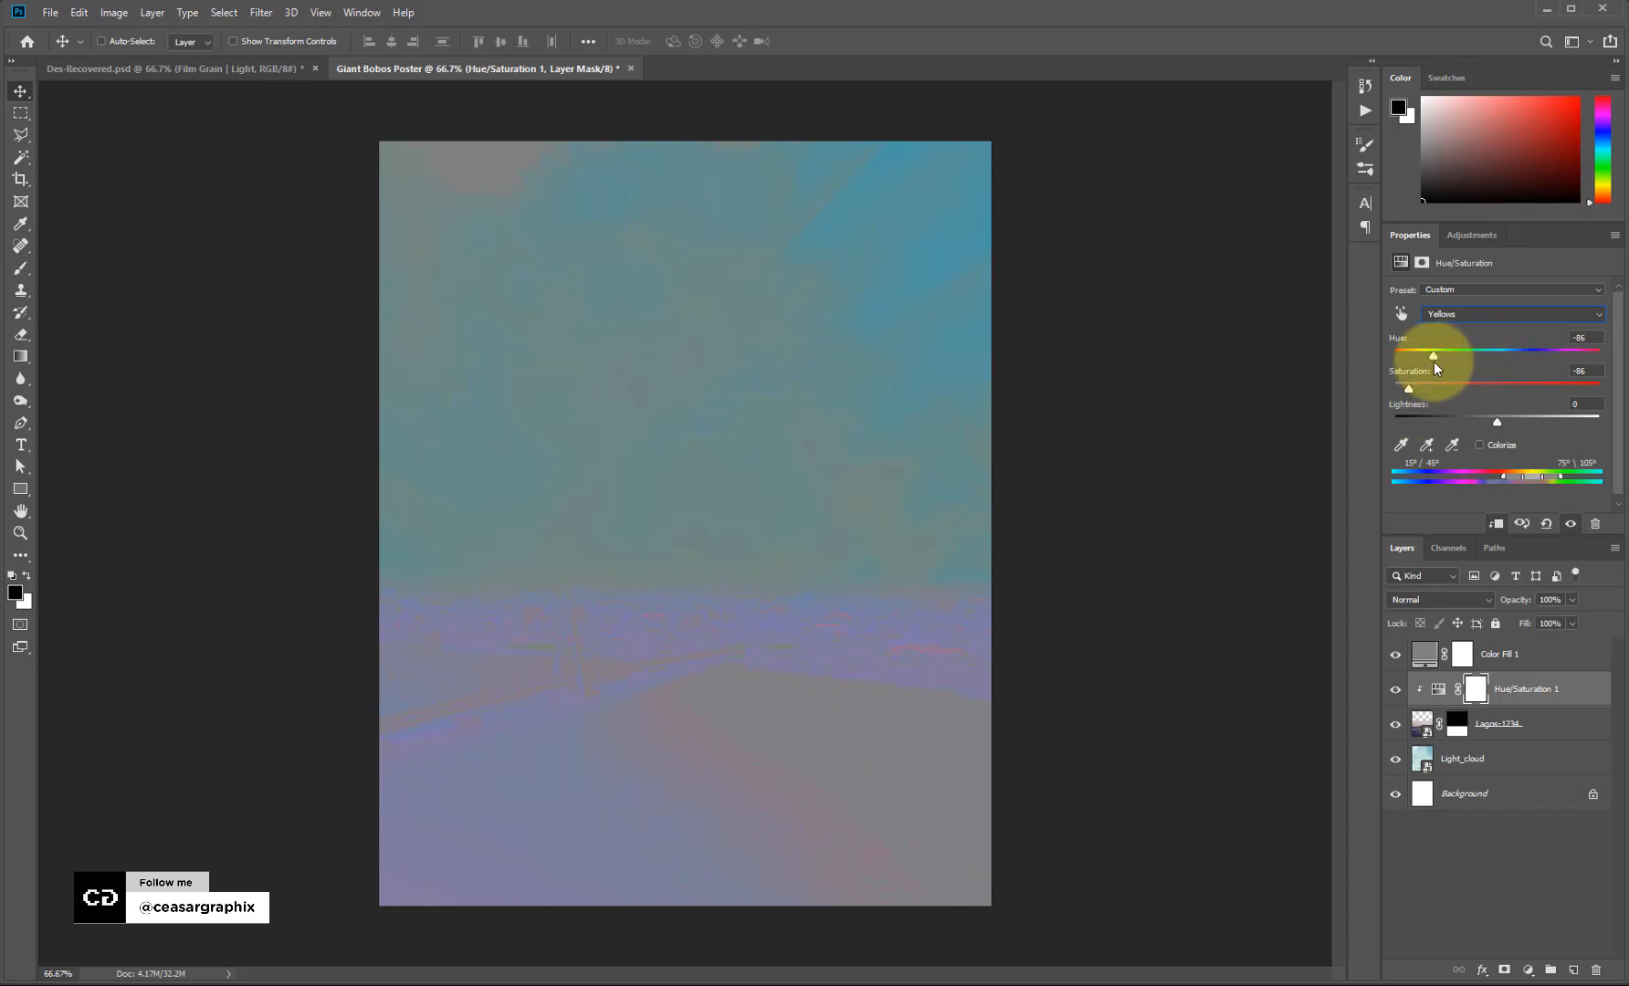
left_click_drag(1592, 339, 1571, 378)
type("00")
left_click(1497, 315)
left_click(1479, 367)
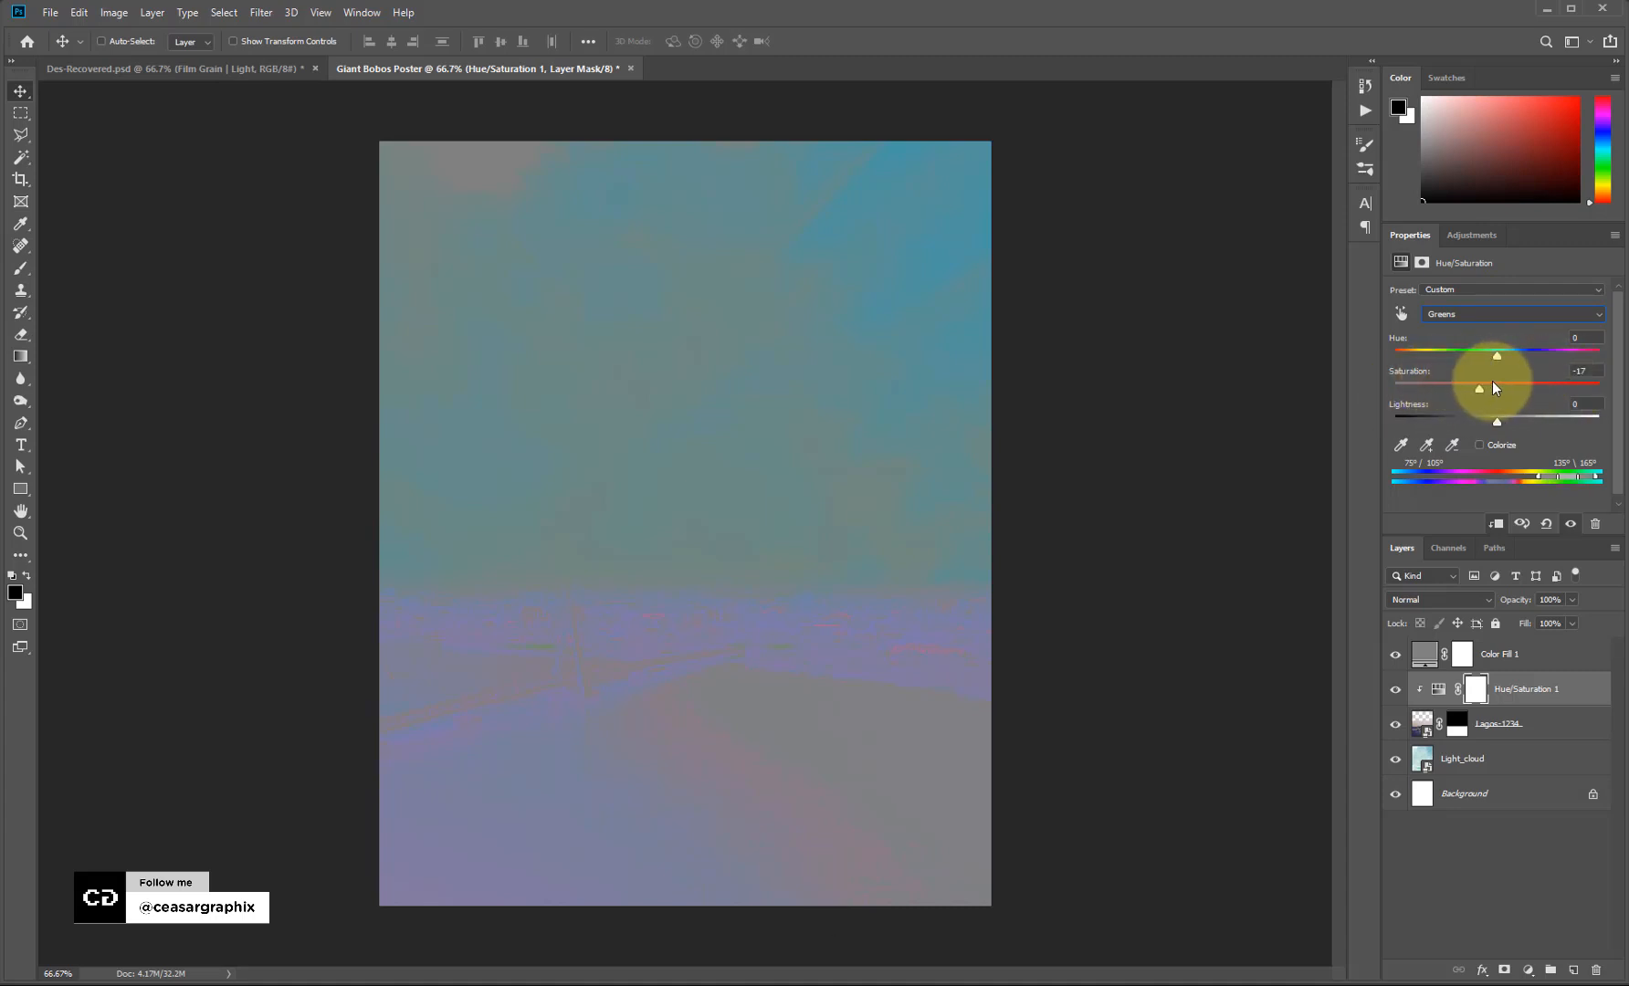
left_click_drag(1592, 340, 1445, 382)
type("00")
Raise the cyans' saturation, then desaturate the blues and shift their hue.
left_click(1488, 315)
left_click(1435, 379)
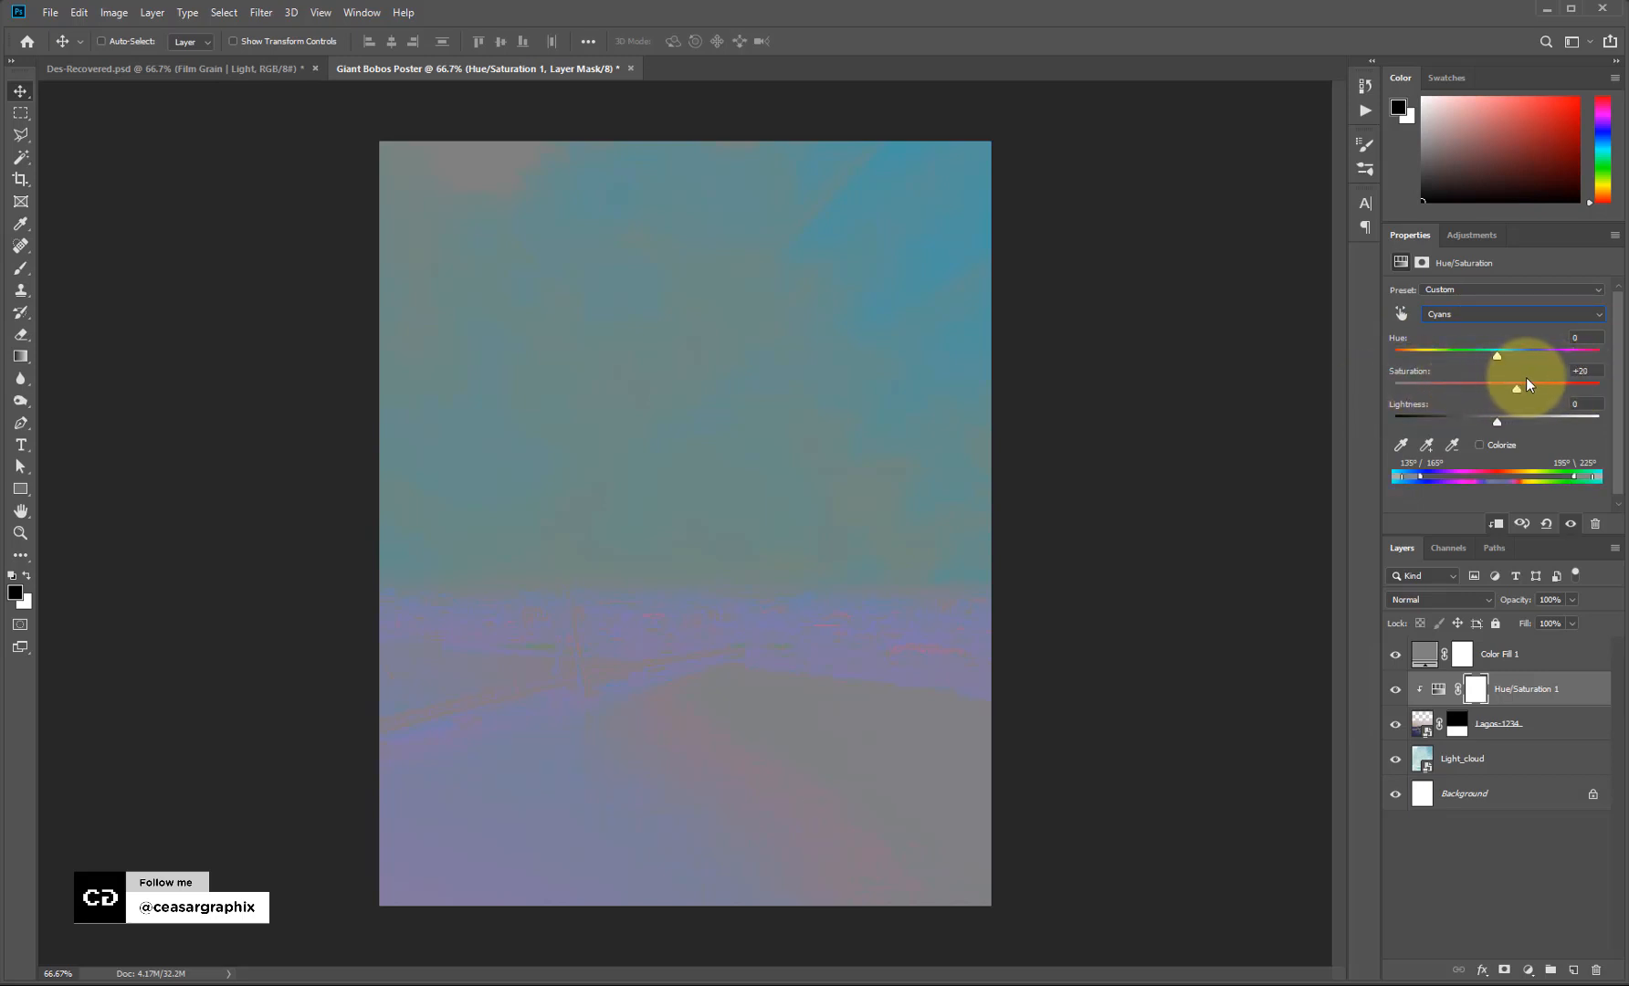
left_click_drag(1568, 388, 1385, 351)
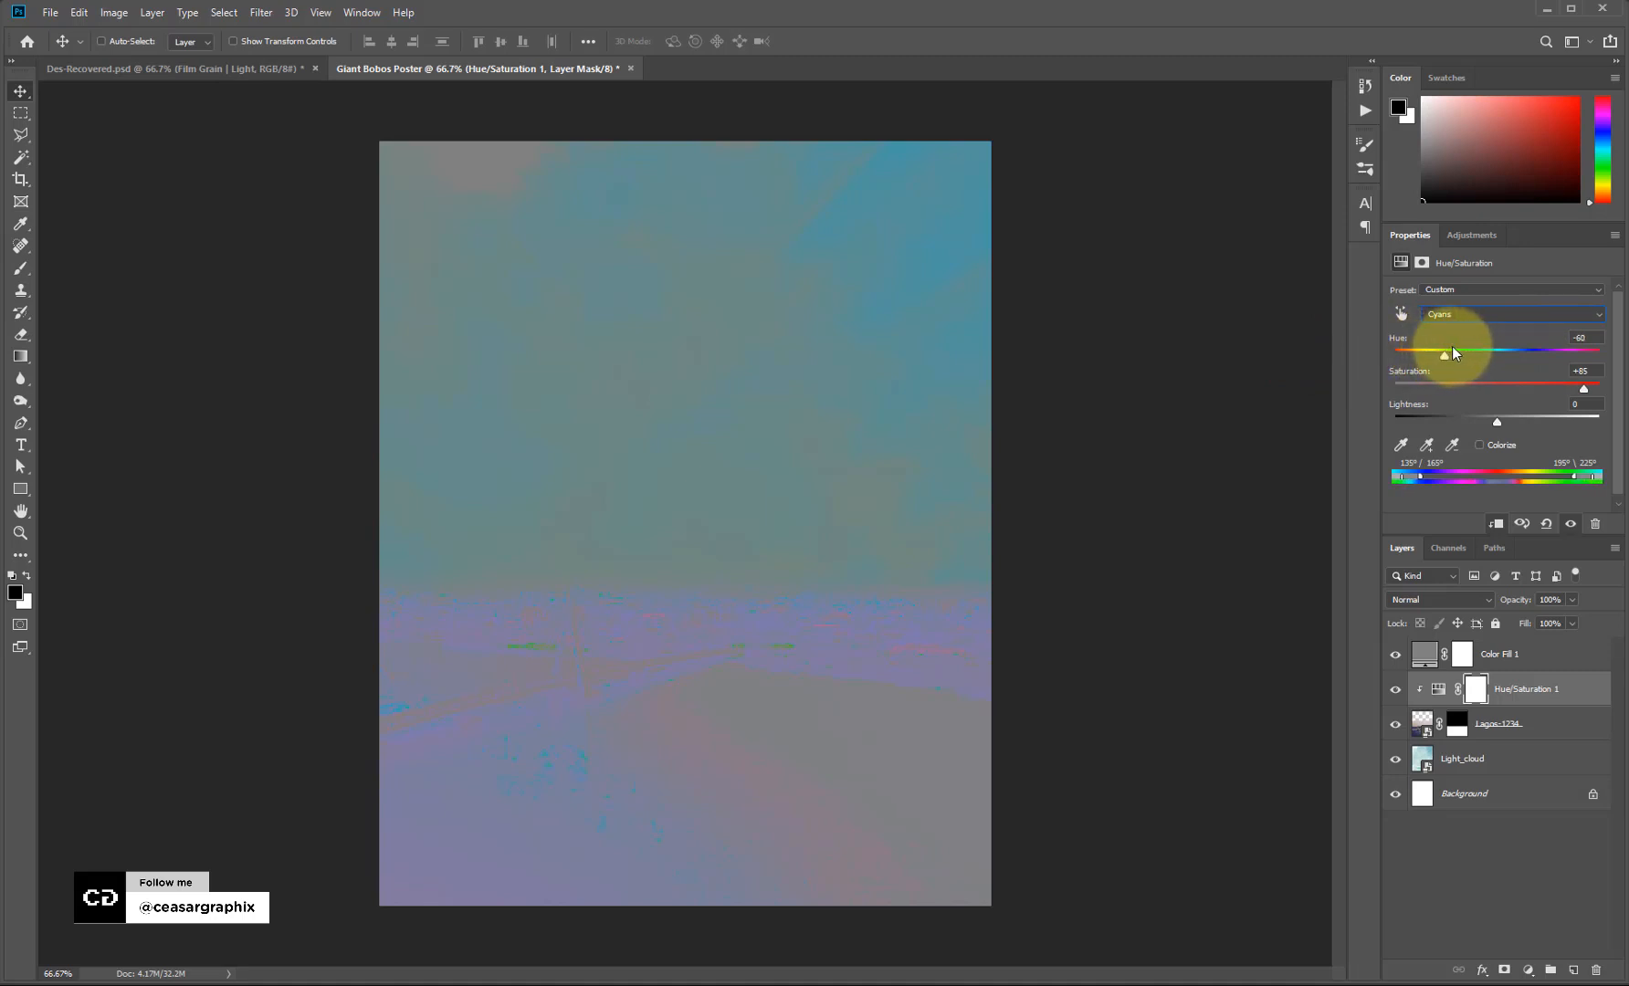
left_click_drag(1584, 389, 1554, 393)
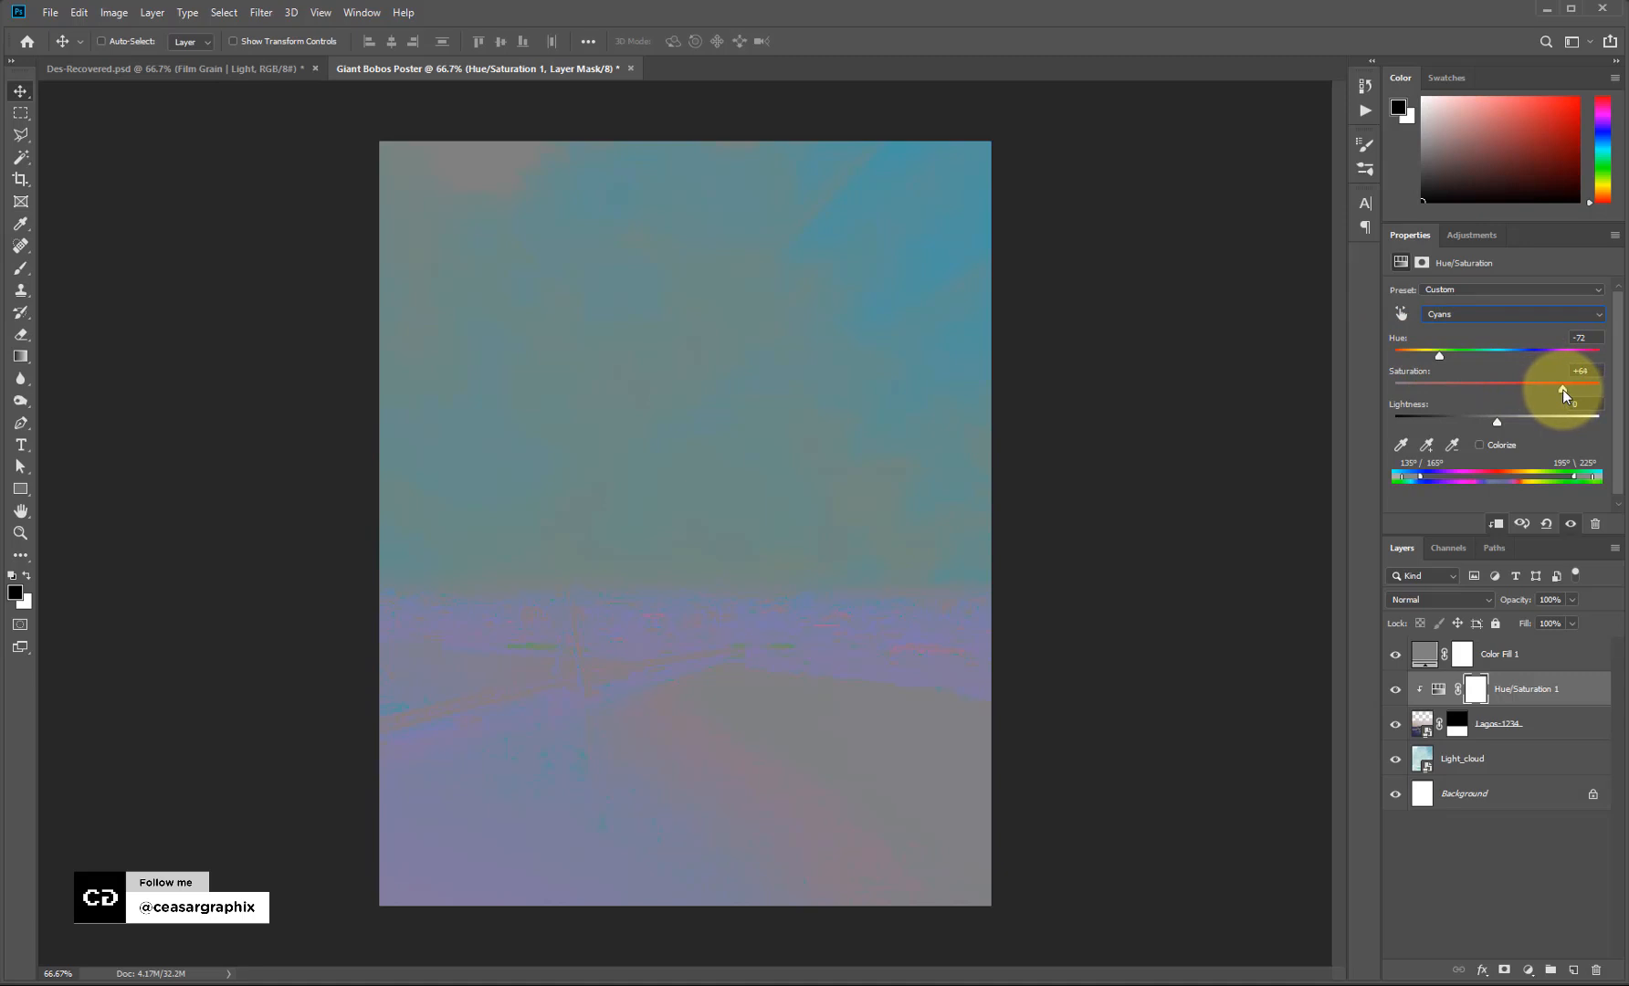
left_click(1515, 313)
left_click(1511, 398)
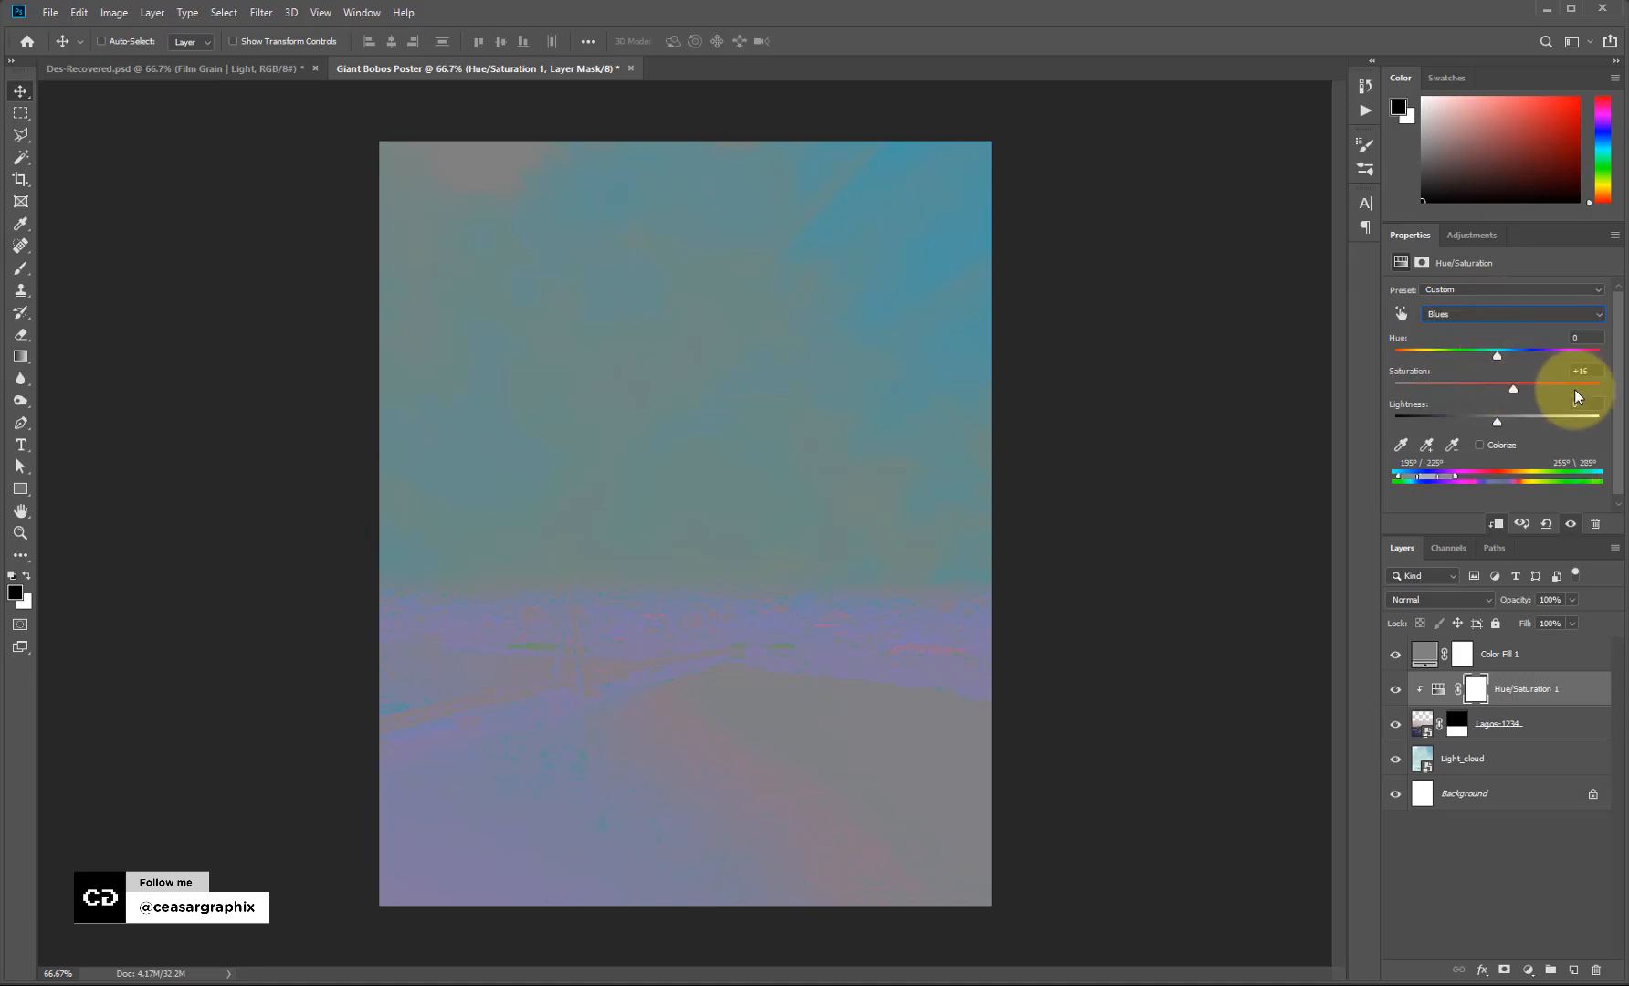
left_click_drag(1581, 389, 1409, 388)
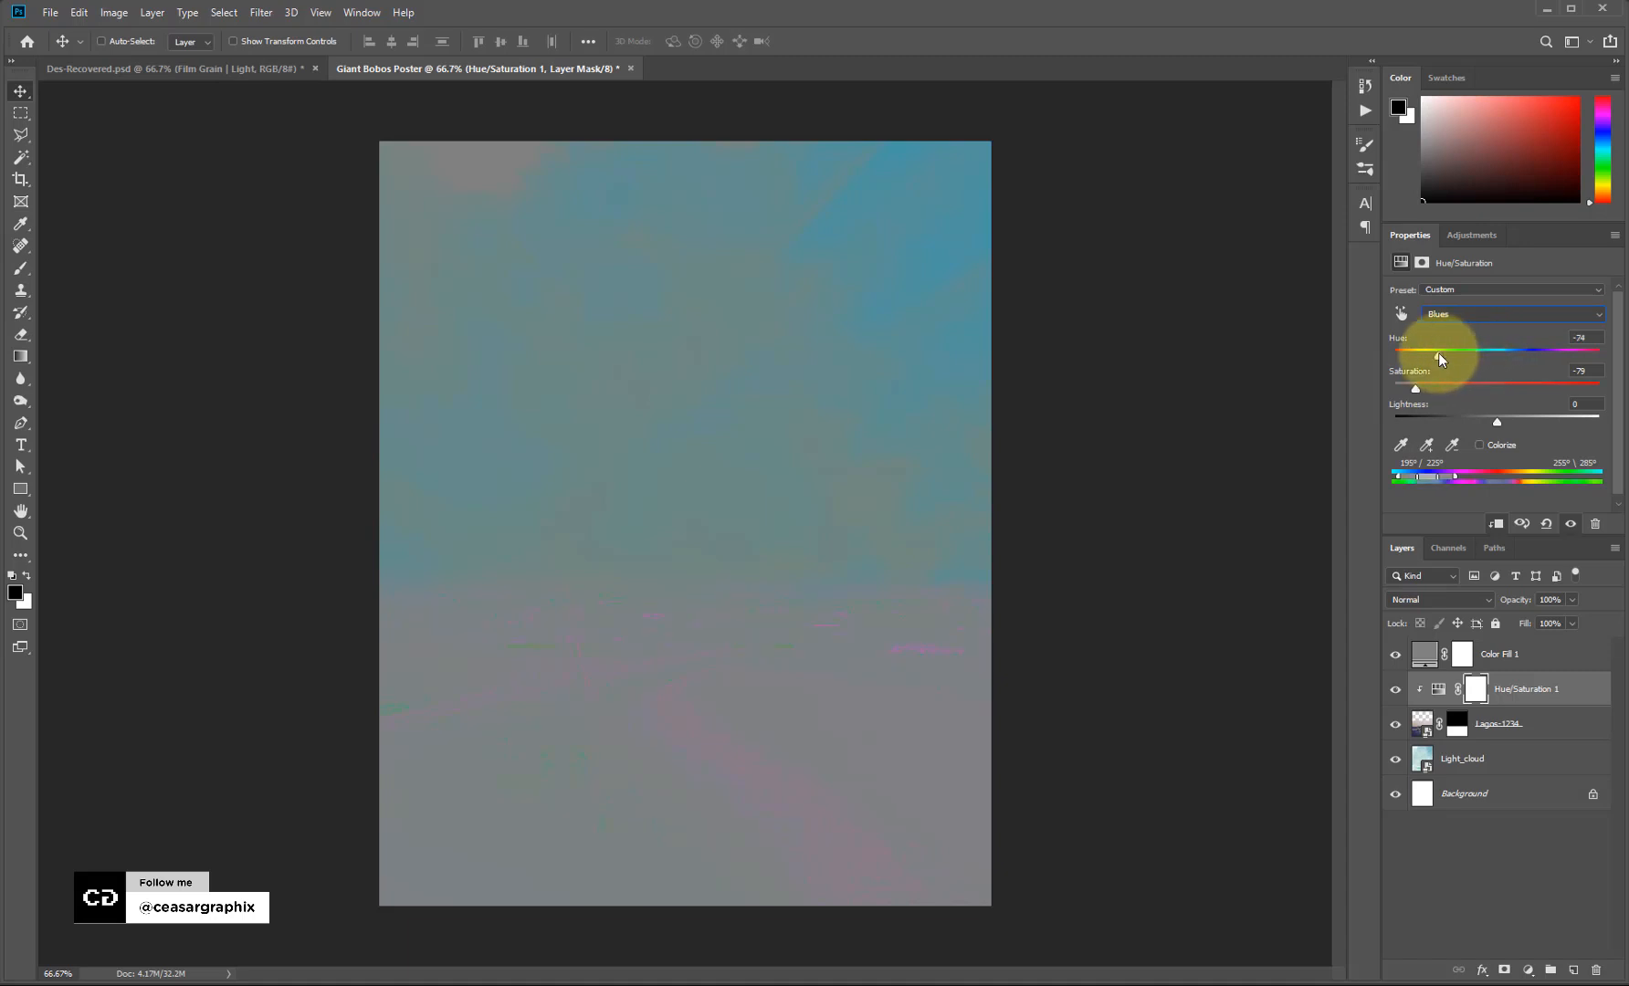
left_click_drag(1438, 354, 1454, 352)
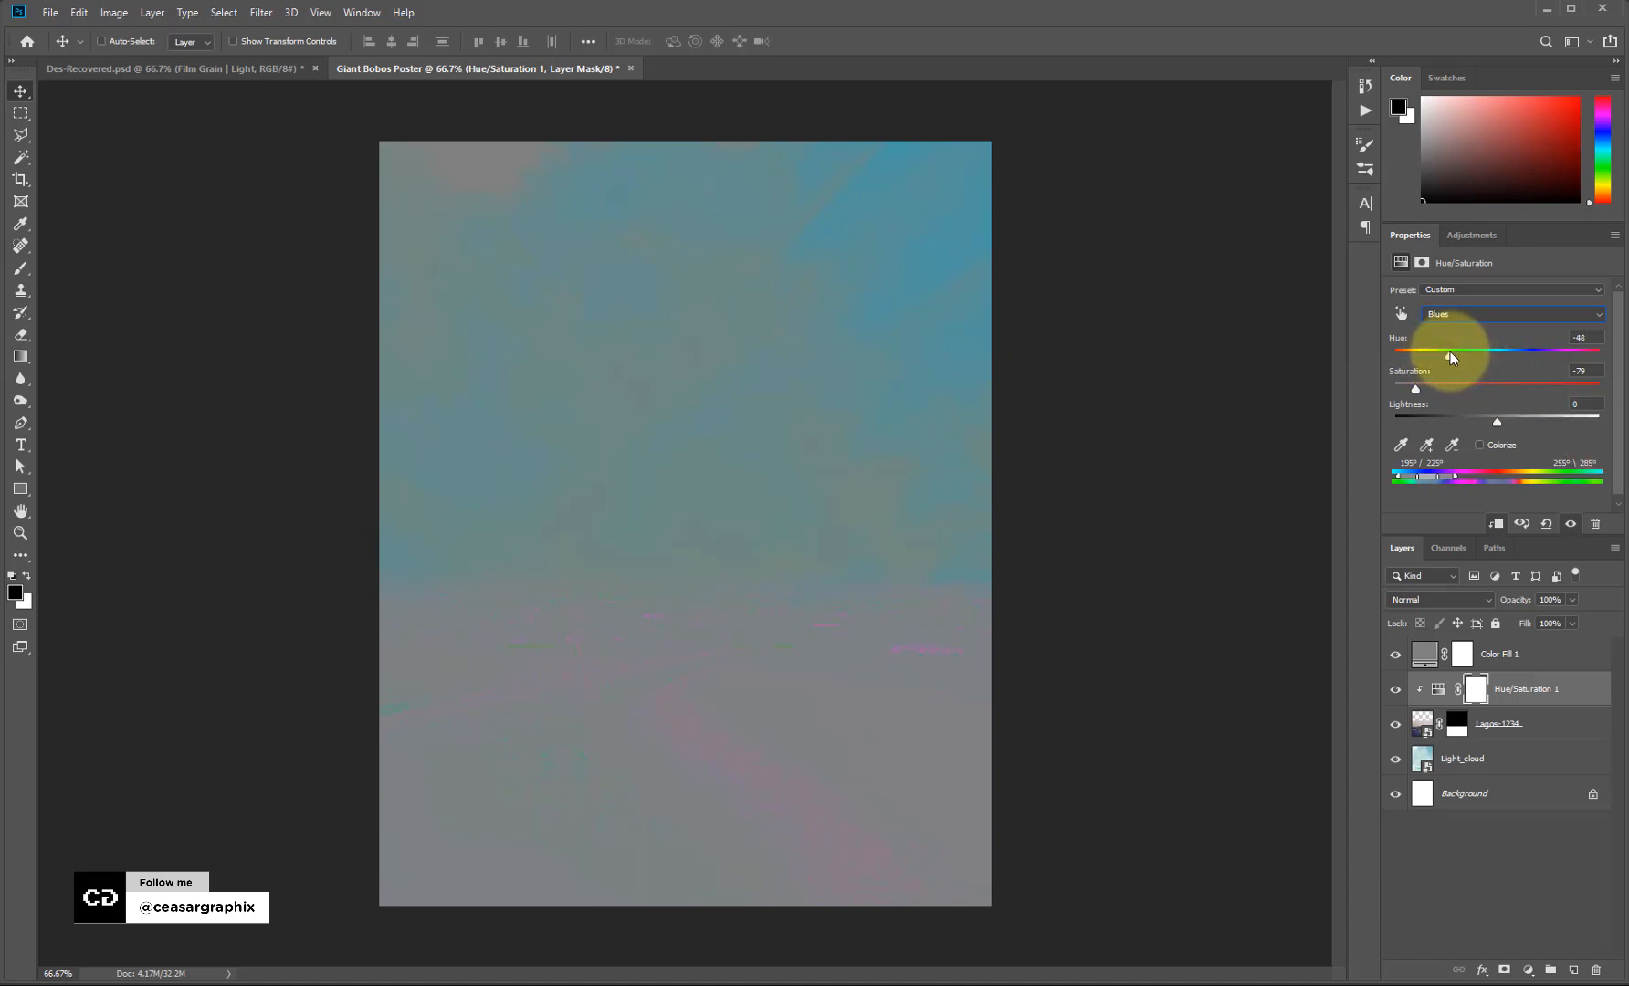
Hide Color Fill 1 and fine-tune the blues' saturation and hue toward neutral.
left_click(1394, 656)
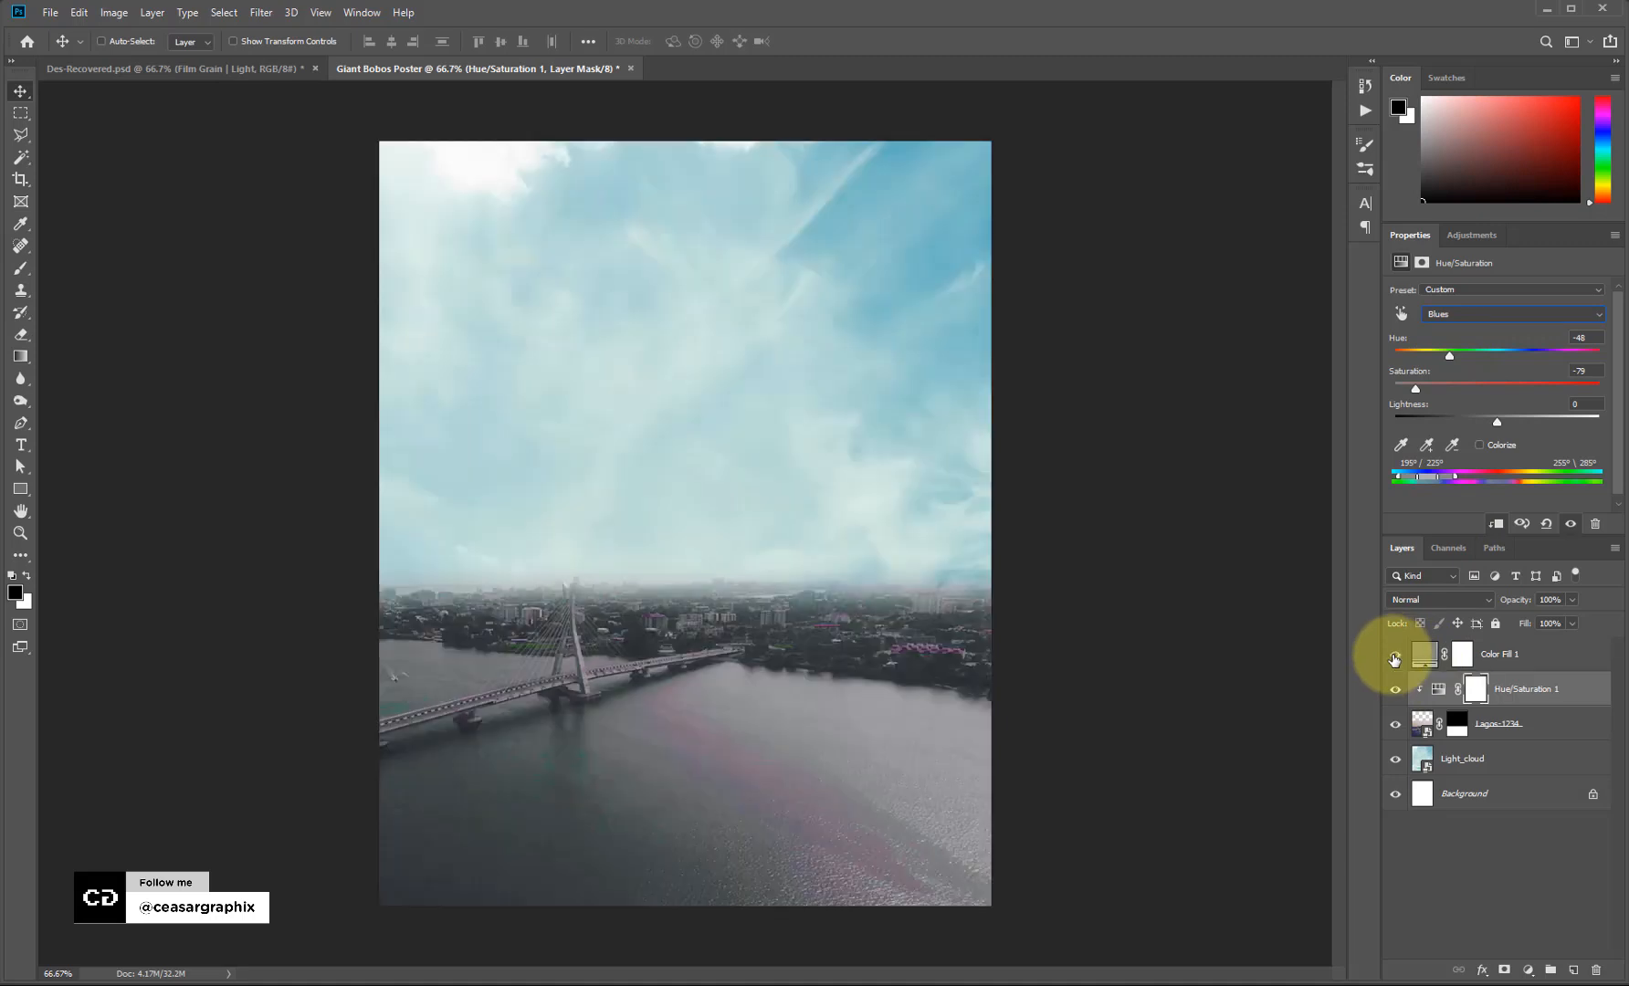
left_click(1394, 657)
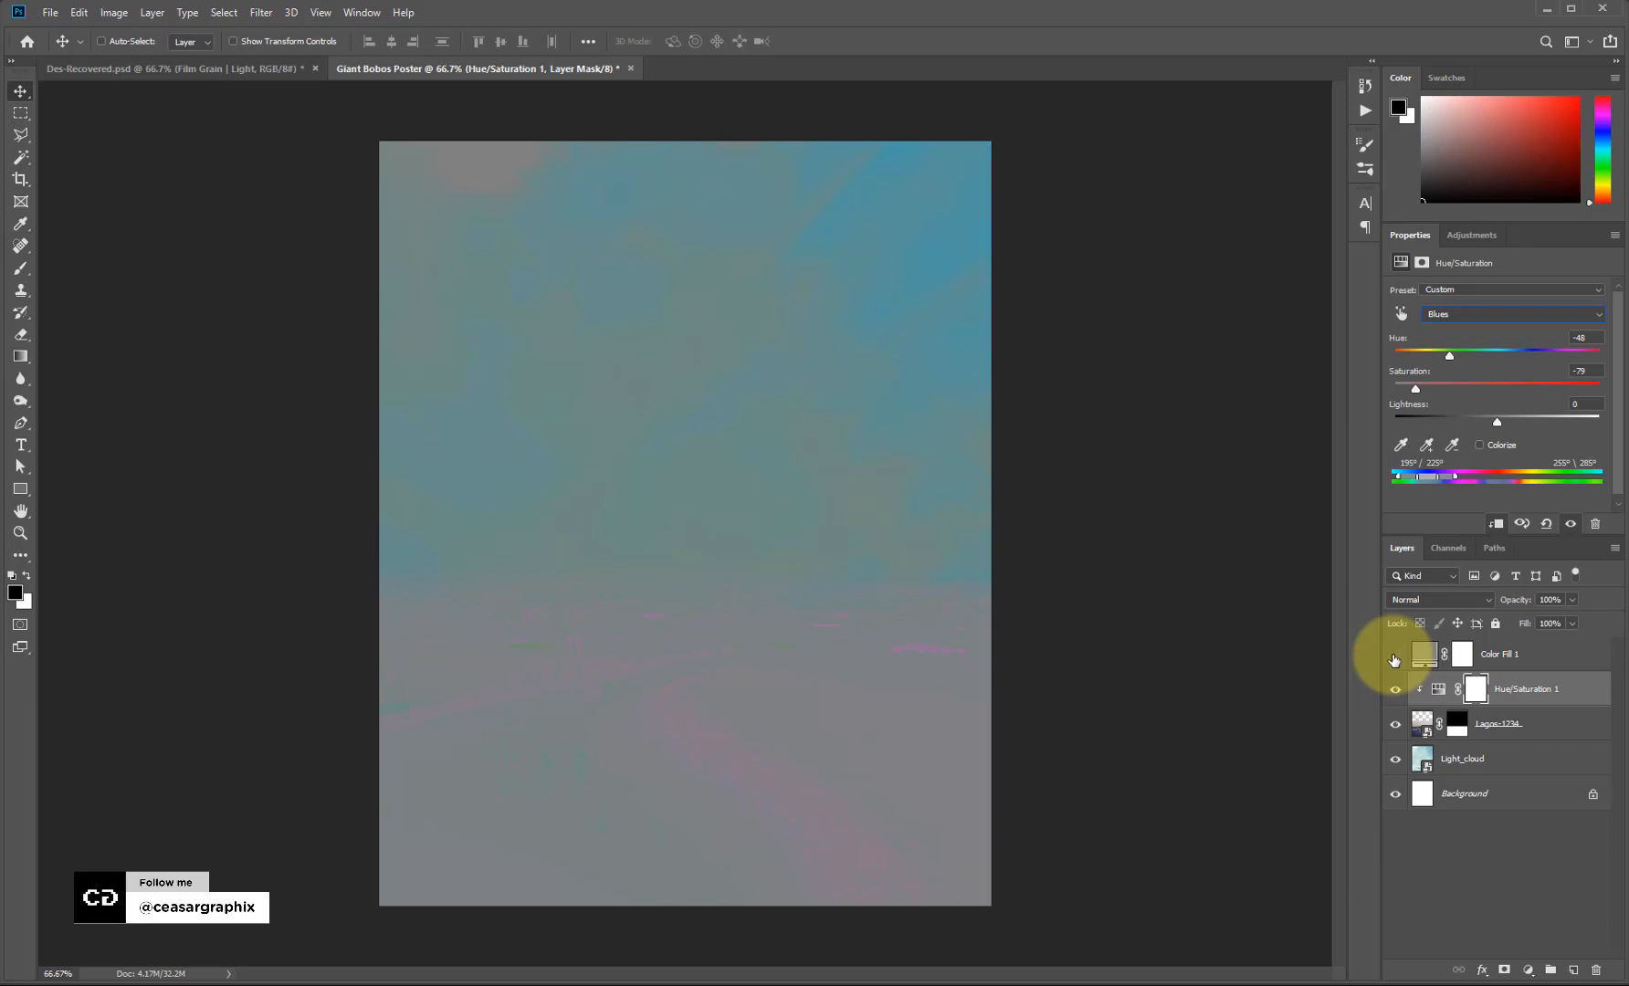
left_click(1394, 657)
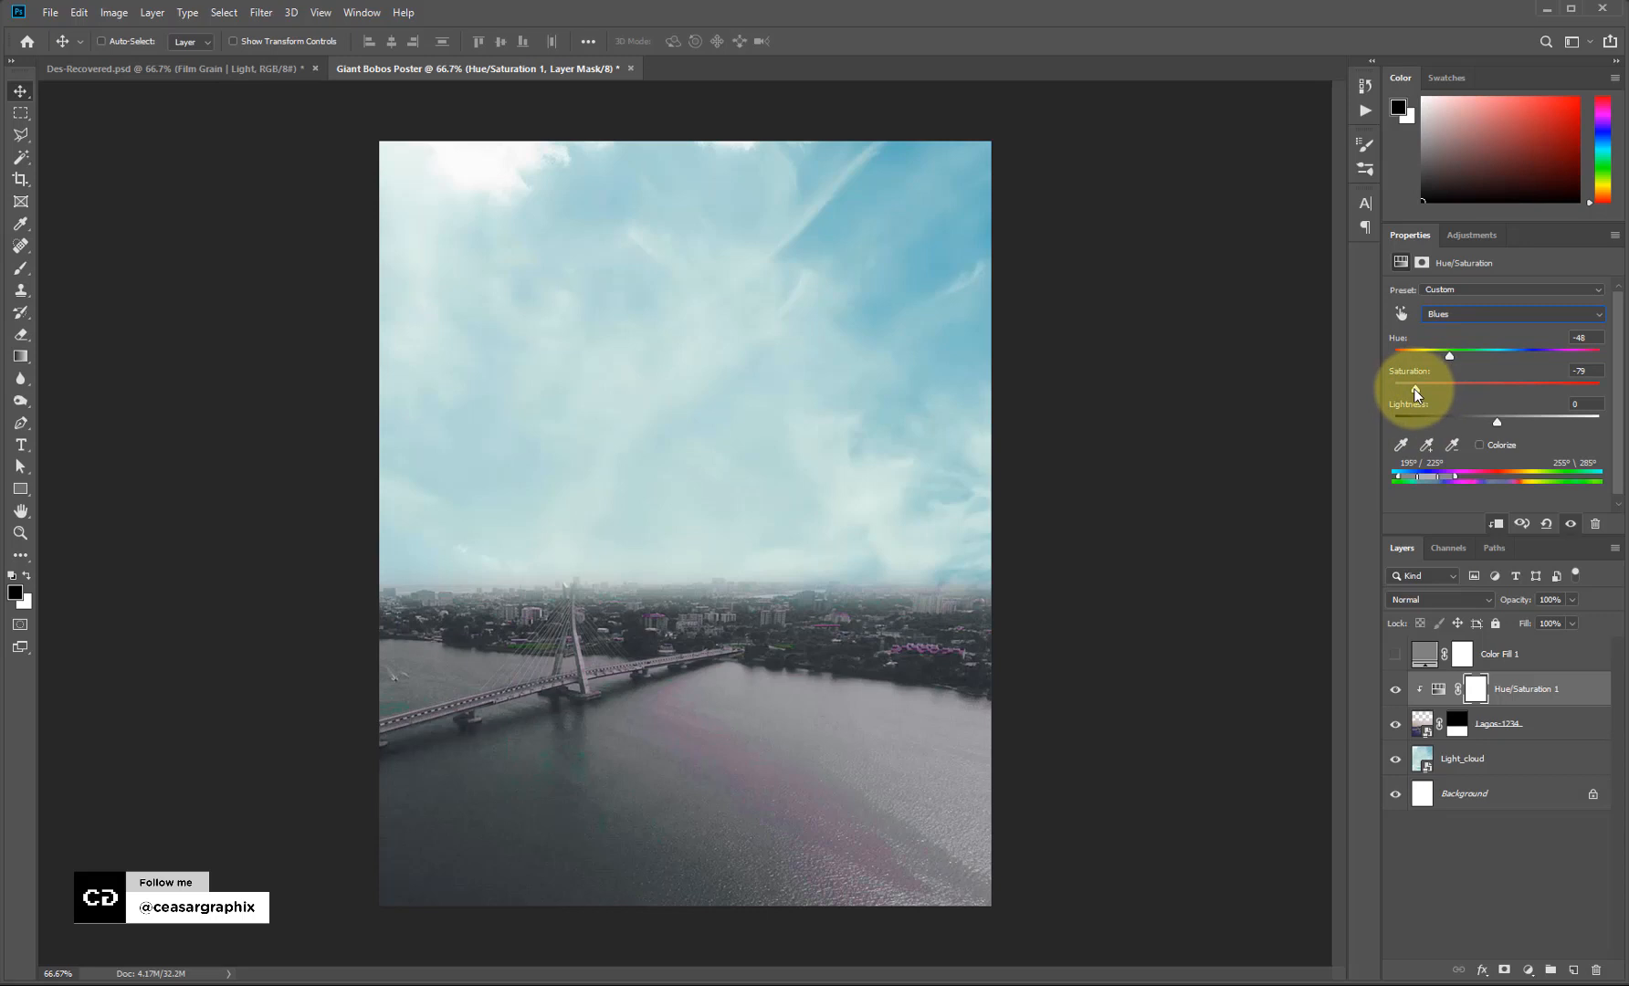
mouse_move(1413, 387)
left_mouse_down()
mouse_move(1461, 389)
mouse_move(1445, 392)
left_mouse_up()
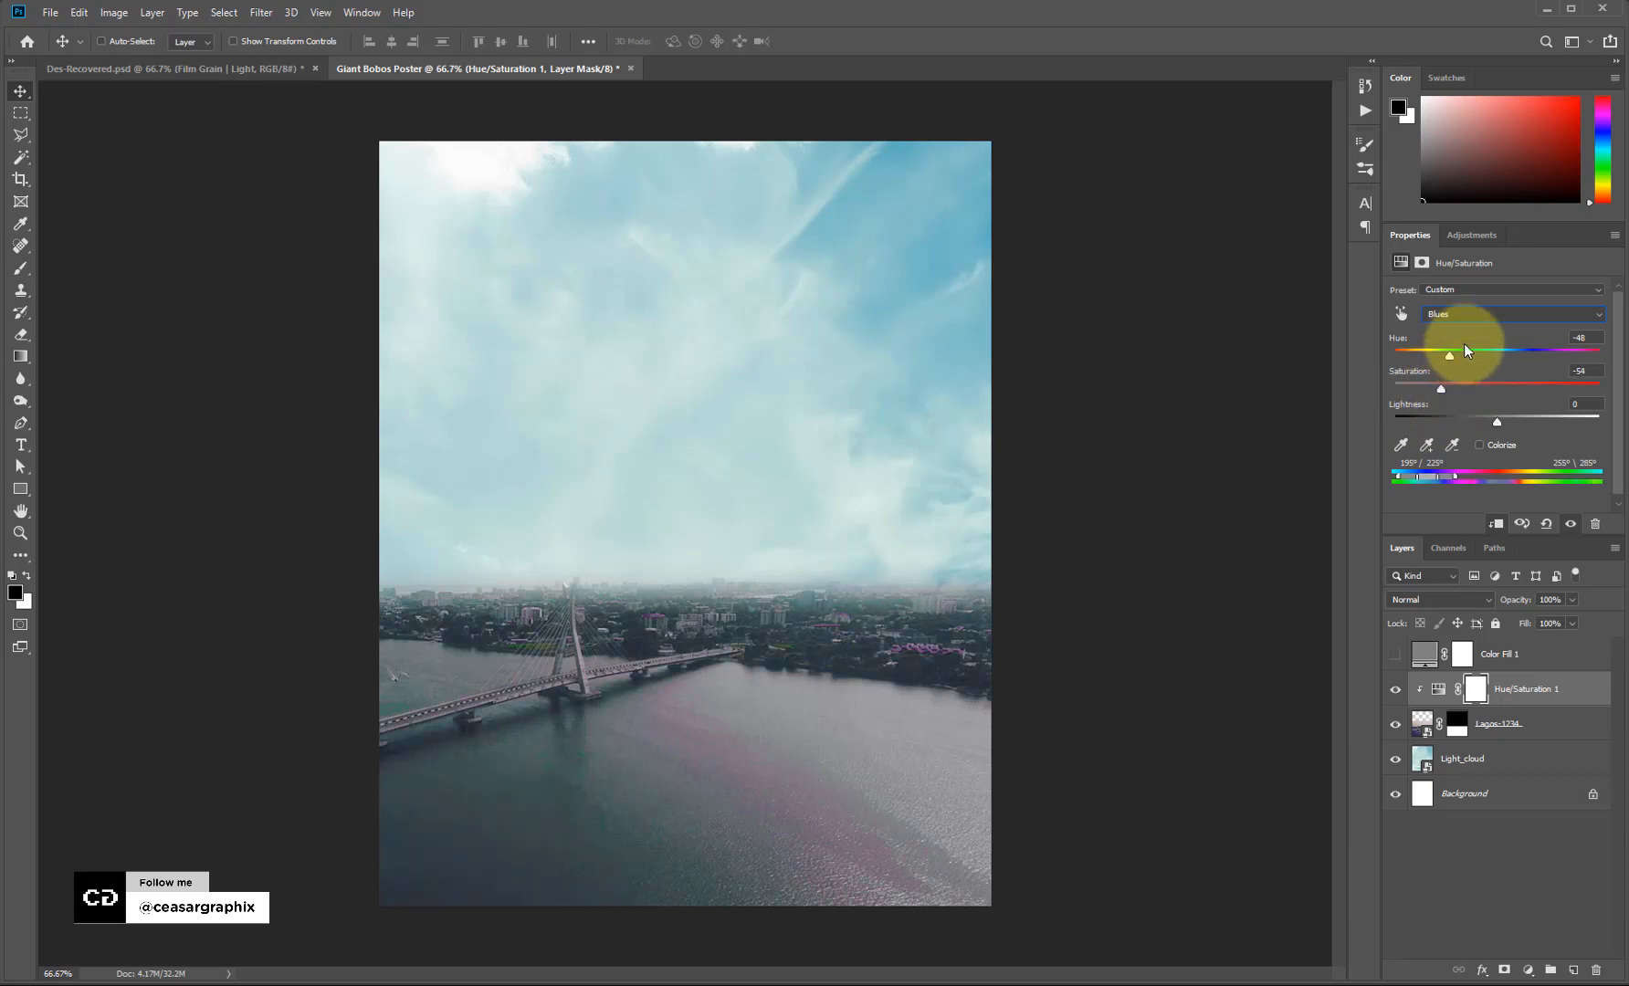
left_click_drag(1451, 356, 1476, 356)
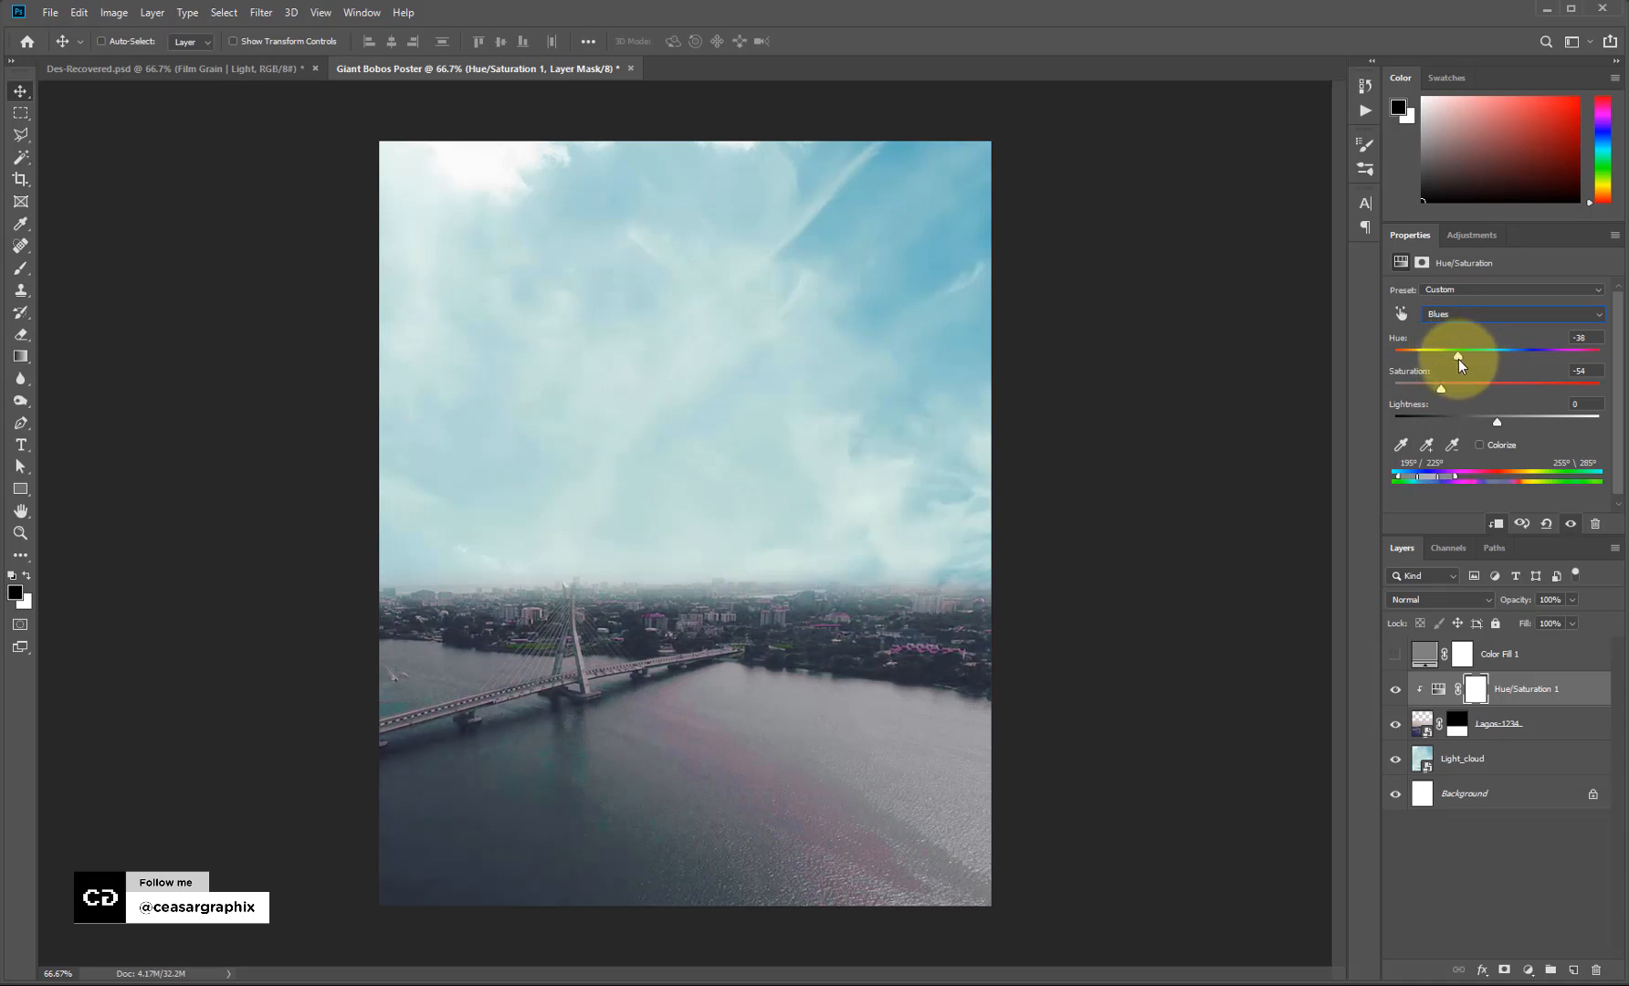
left_click_drag(1431, 393, 1461, 392)
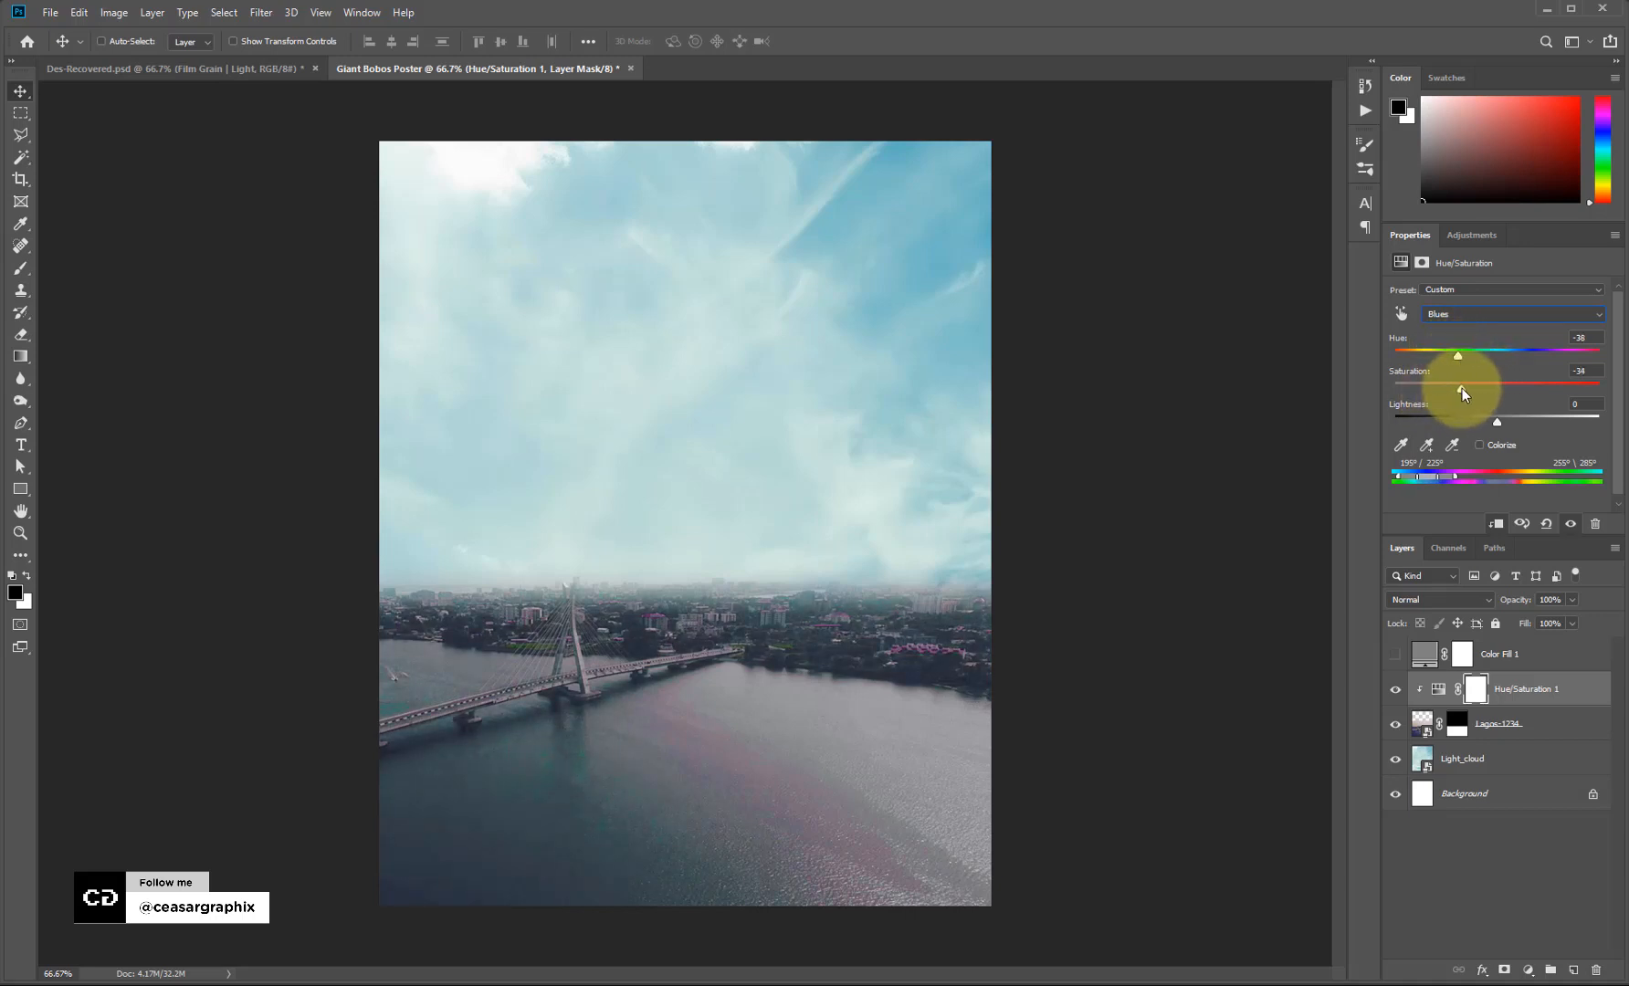
Readjust the reds' saturation and hue to retint the water.
left_click(1500, 313)
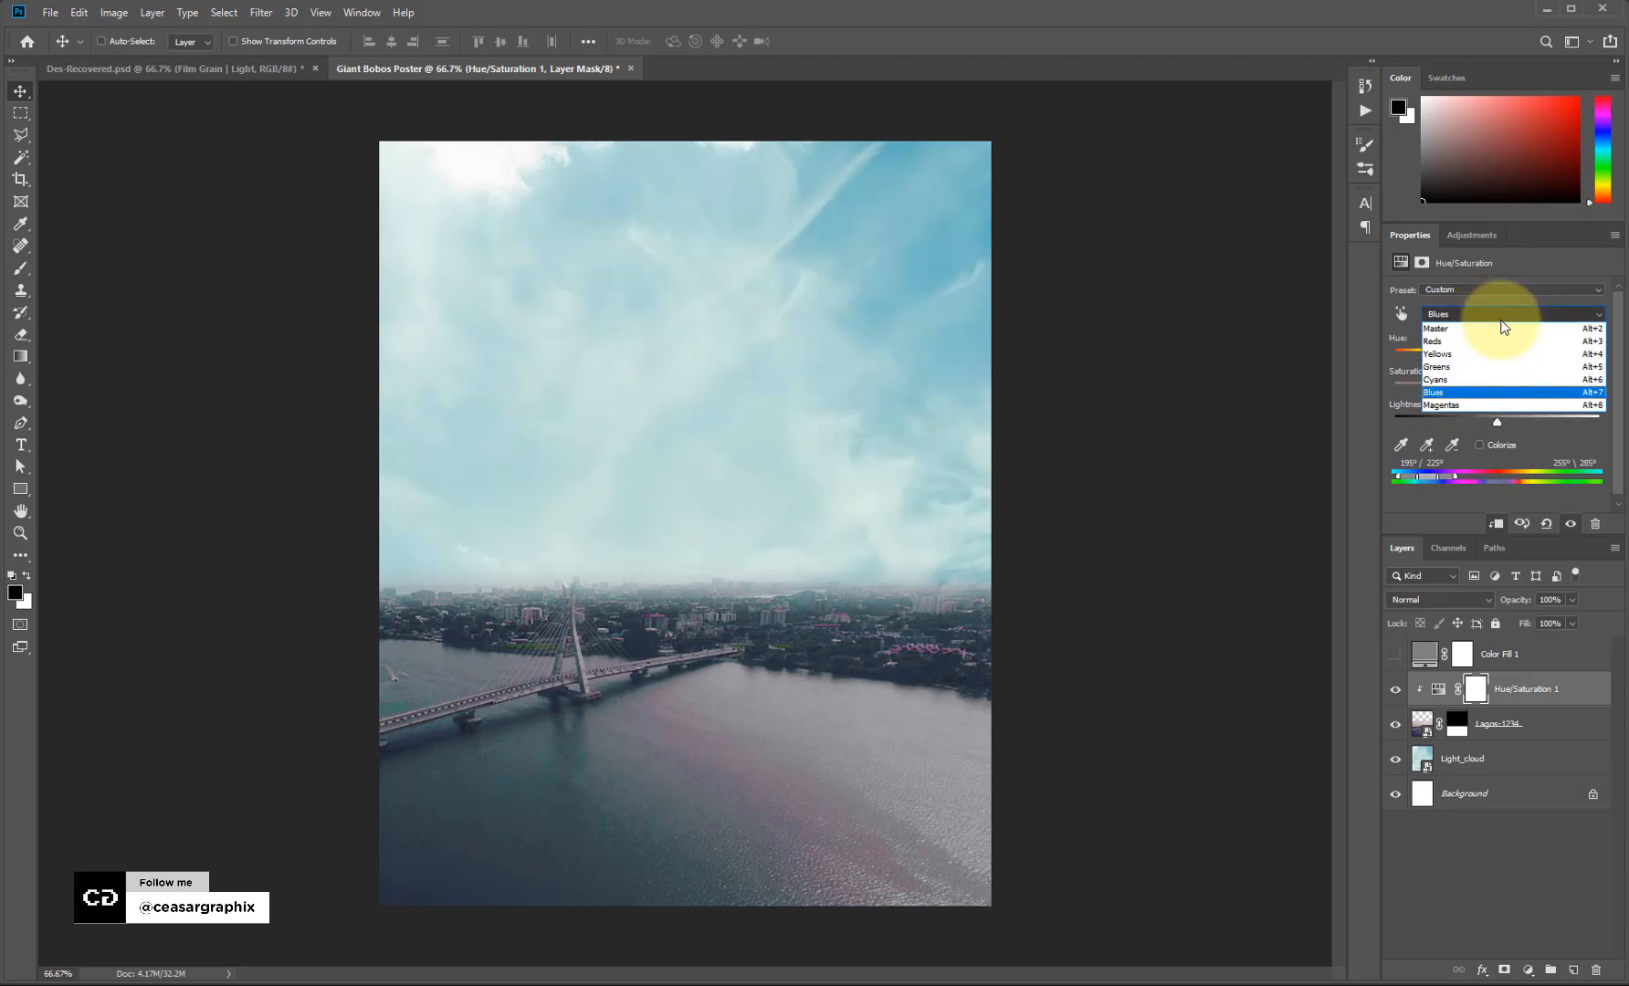
left_click(1494, 344)
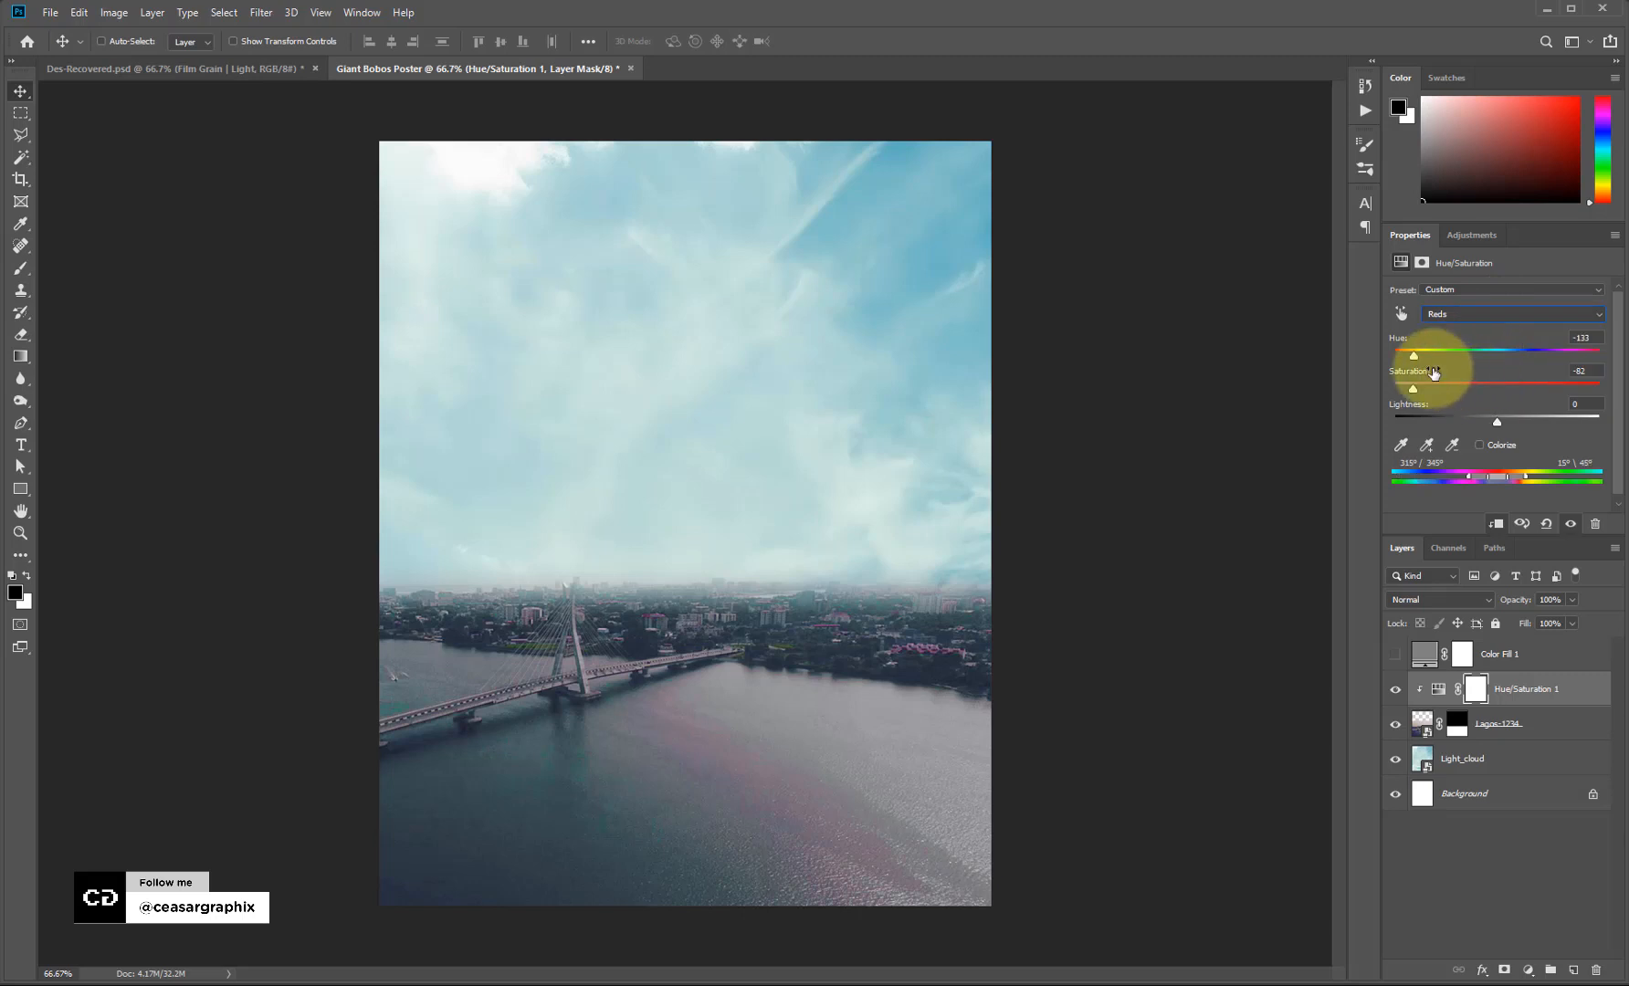
mouse_move(1437, 389)
left_mouse_down()
mouse_move(1508, 389)
mouse_move(1438, 388)
left_mouse_up()
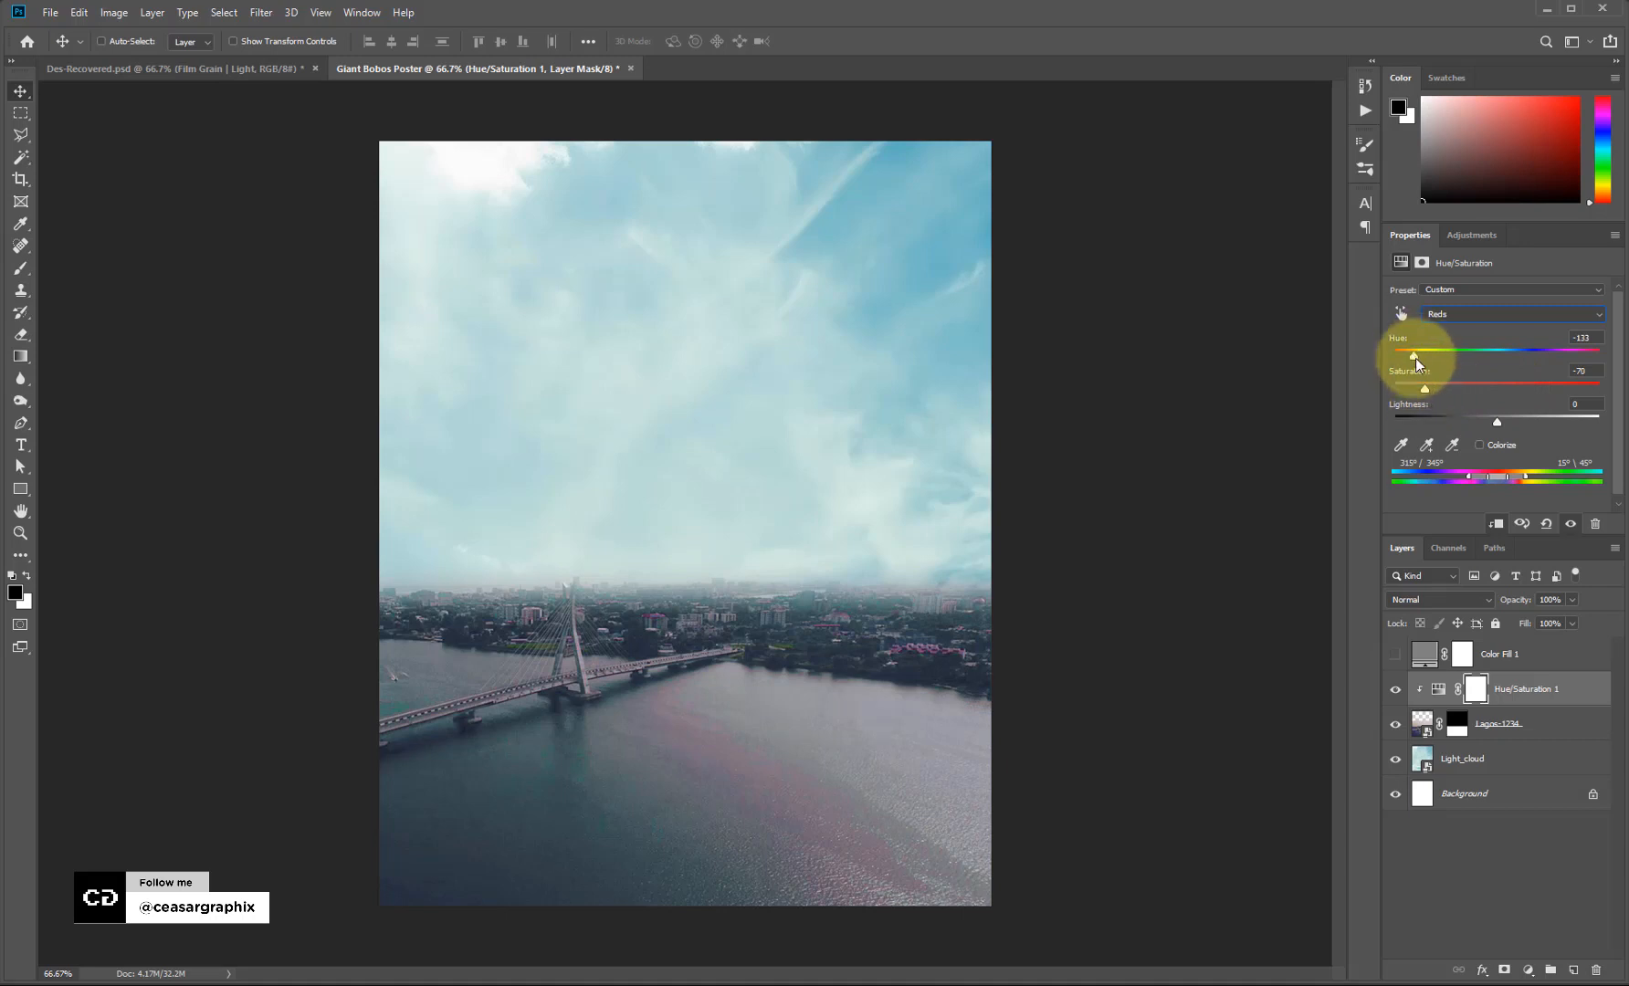
left_click_drag(1415, 358, 1464, 353)
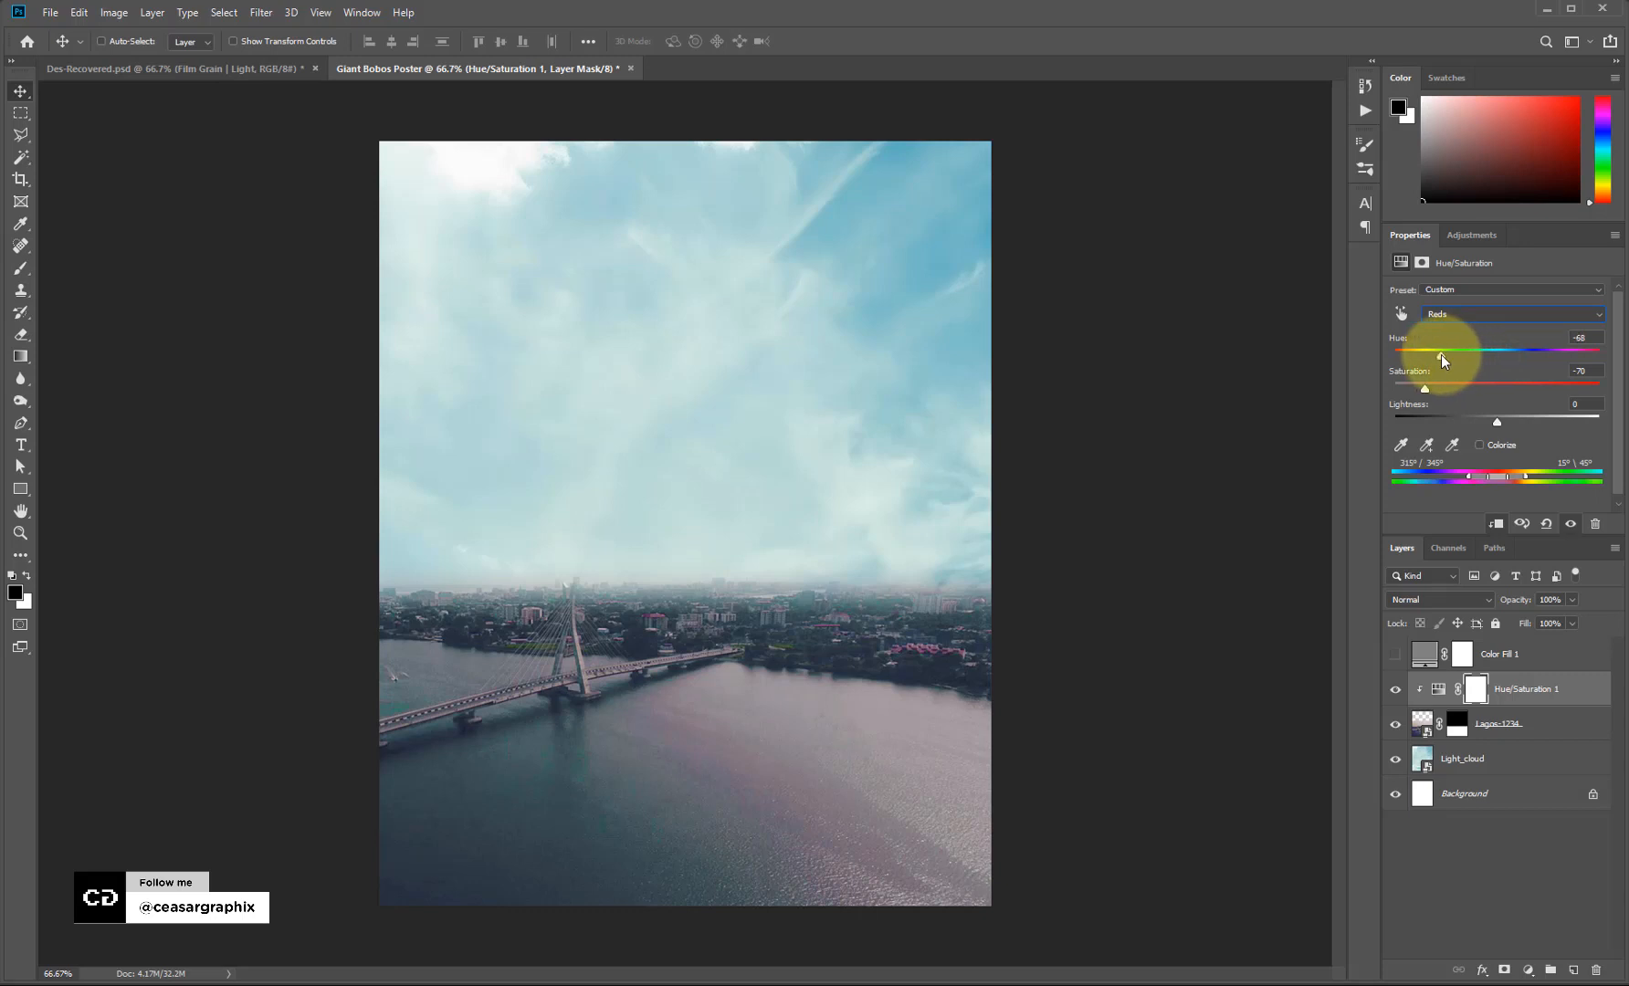
left_click_drag(1441, 353, 1437, 353)
Set the Hue/Saturation 1 layer's opacity to 53%.
left_click(1544, 664)
left_click(1540, 694)
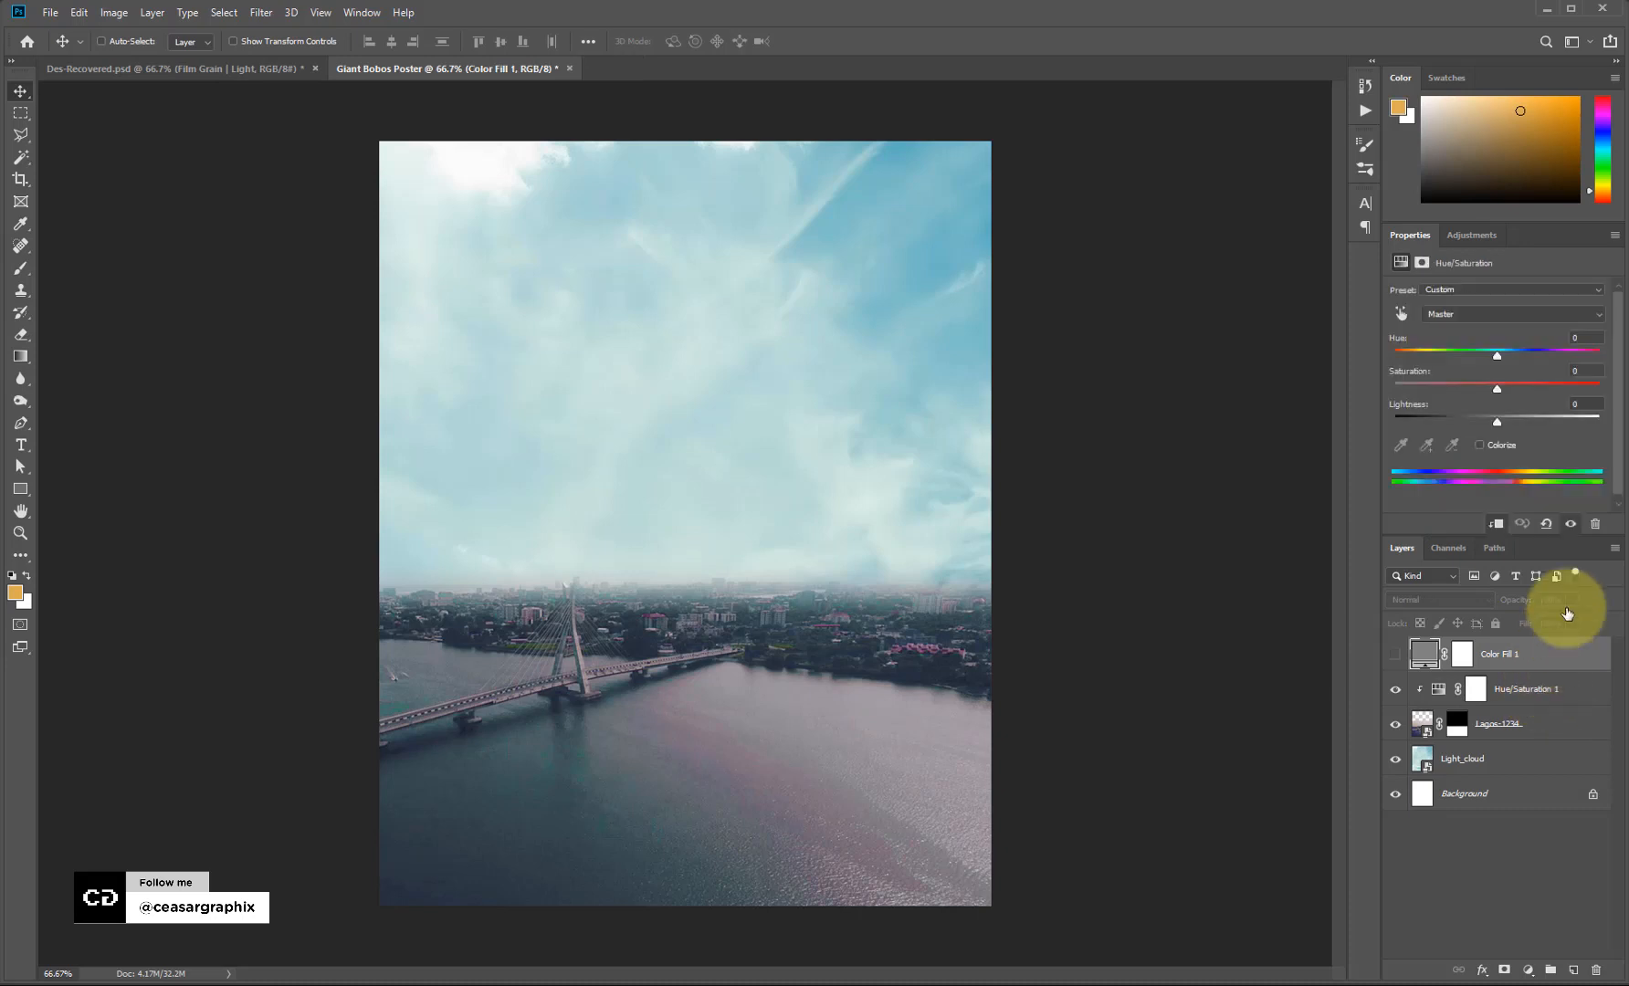
left_click(1572, 600)
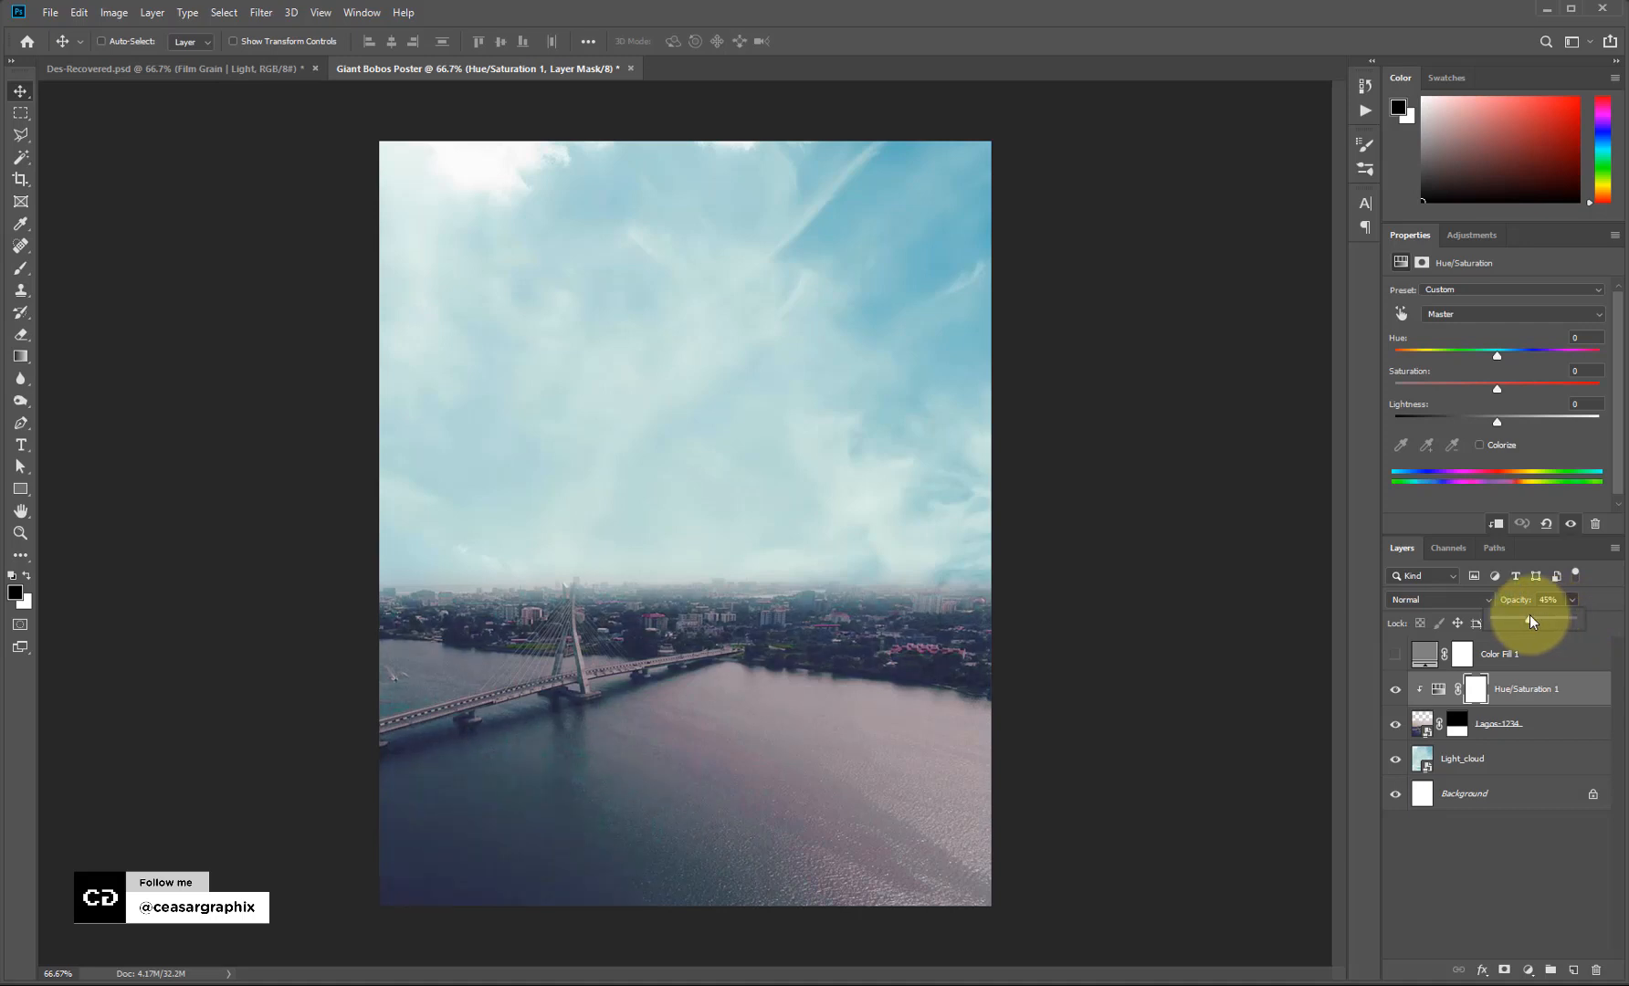
left_click_drag(1532, 615, 1537, 617)
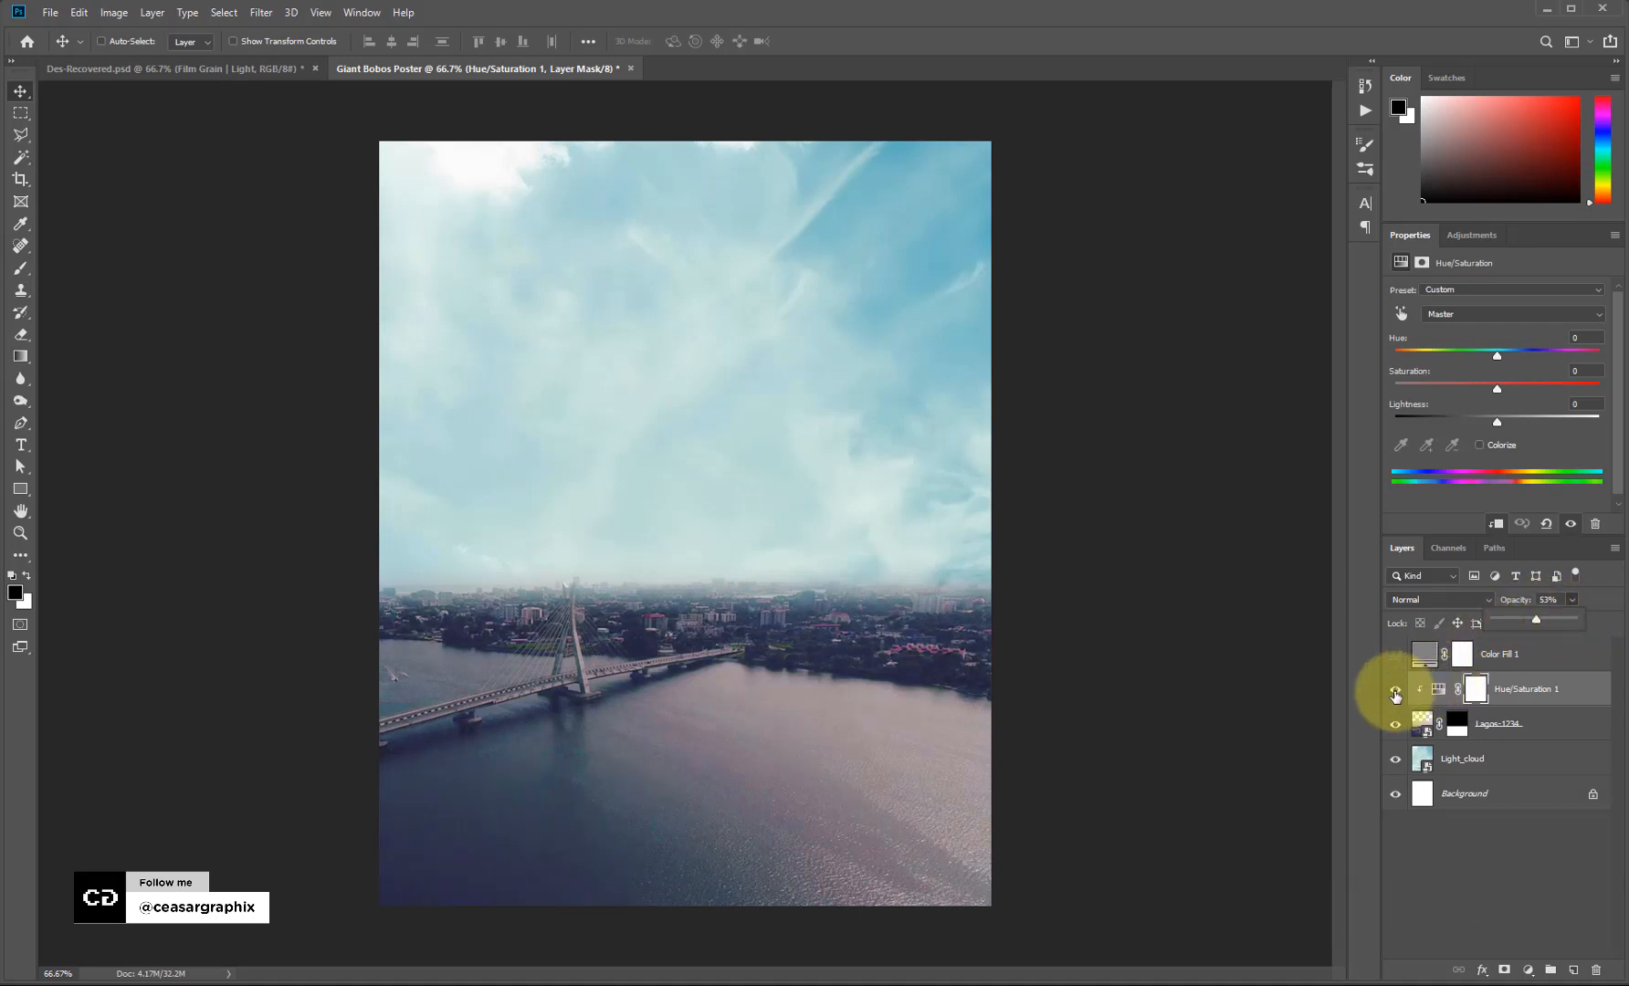
left_click(1395, 694)
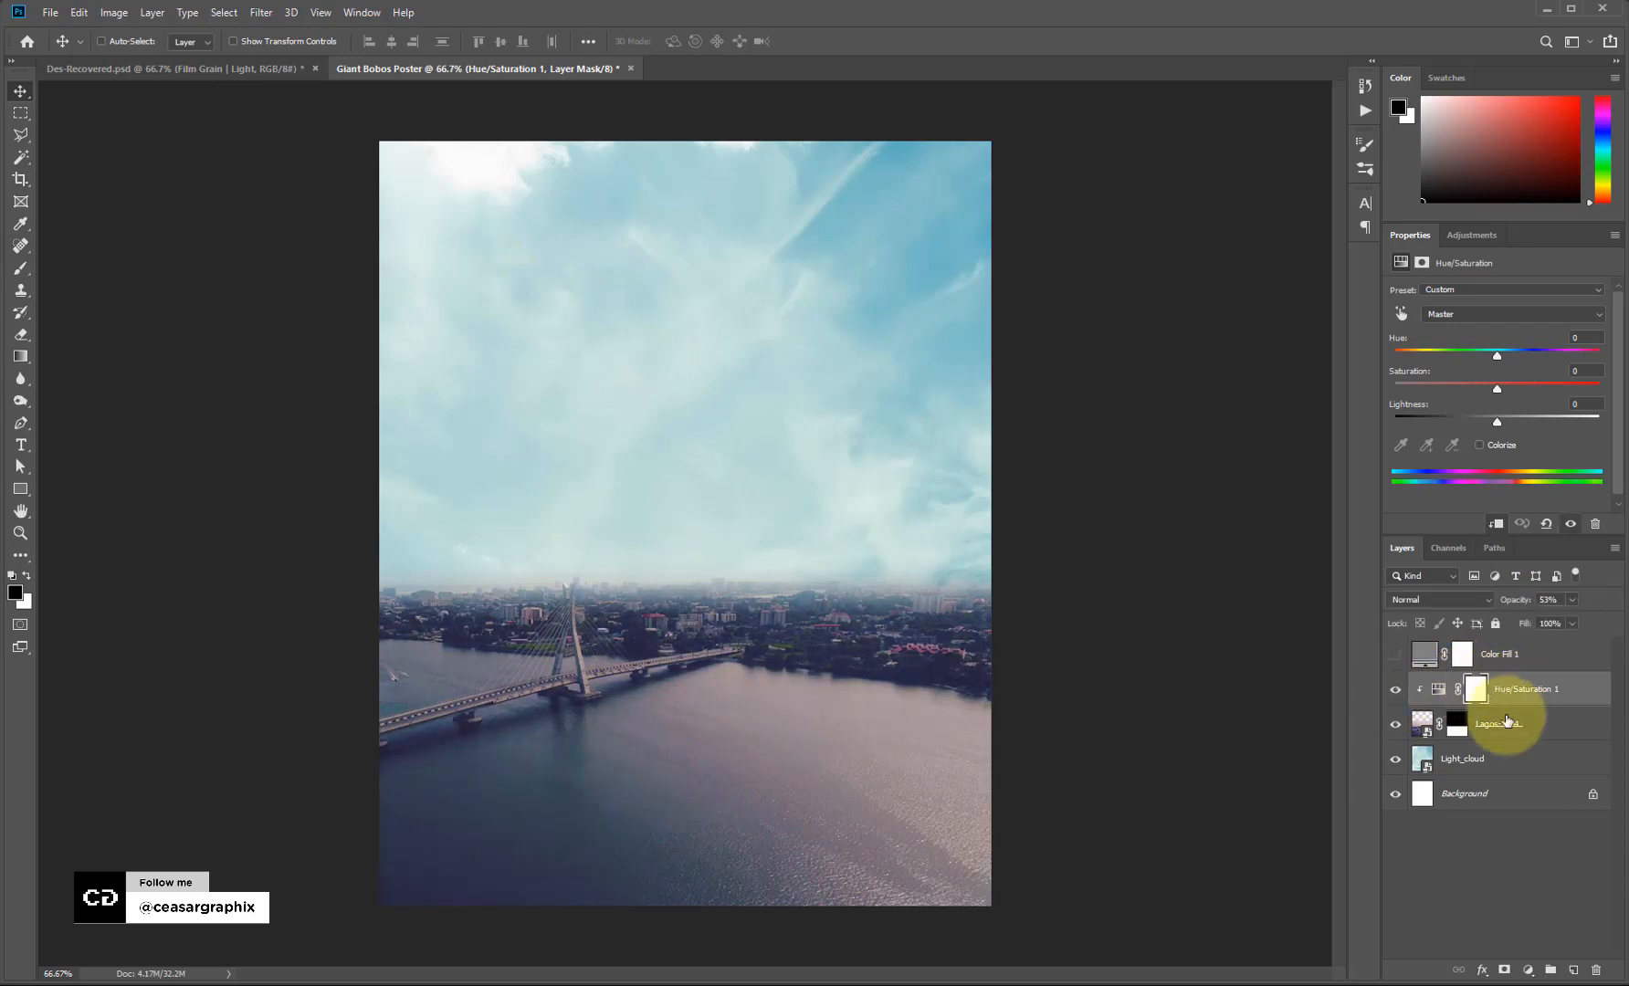
left_click(1473, 234)
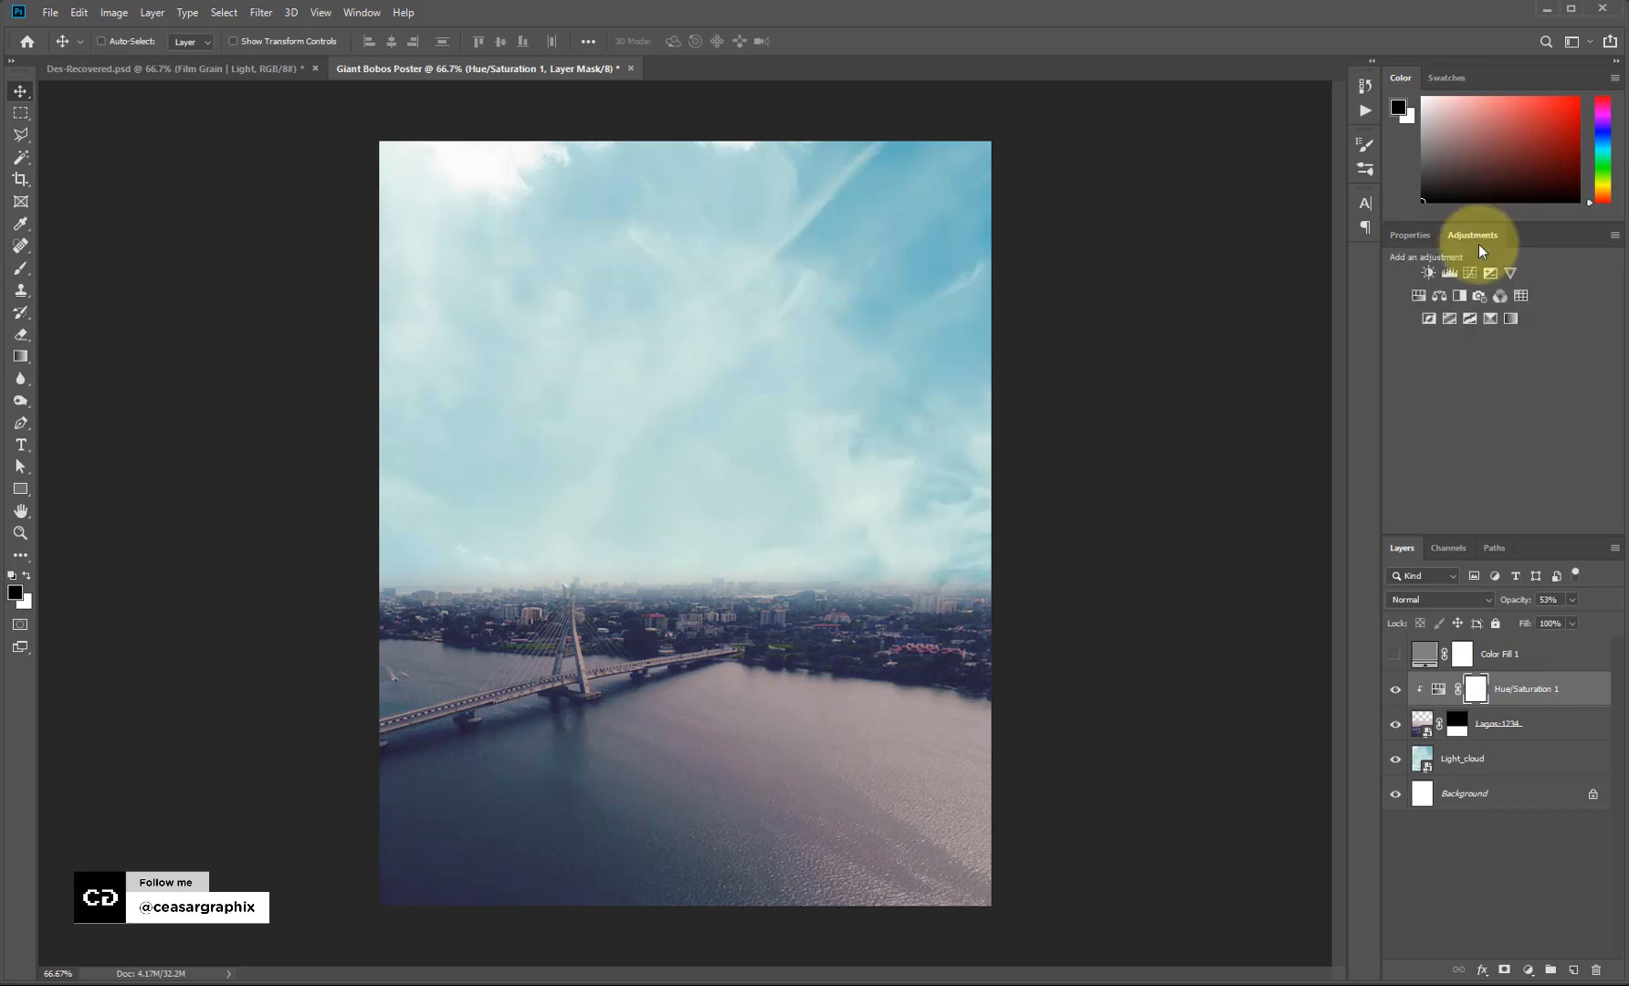
Add a clipped Curves layer lifting the Lagos photo's midtones, then select Color Fill 1.
left_click(1468, 273)
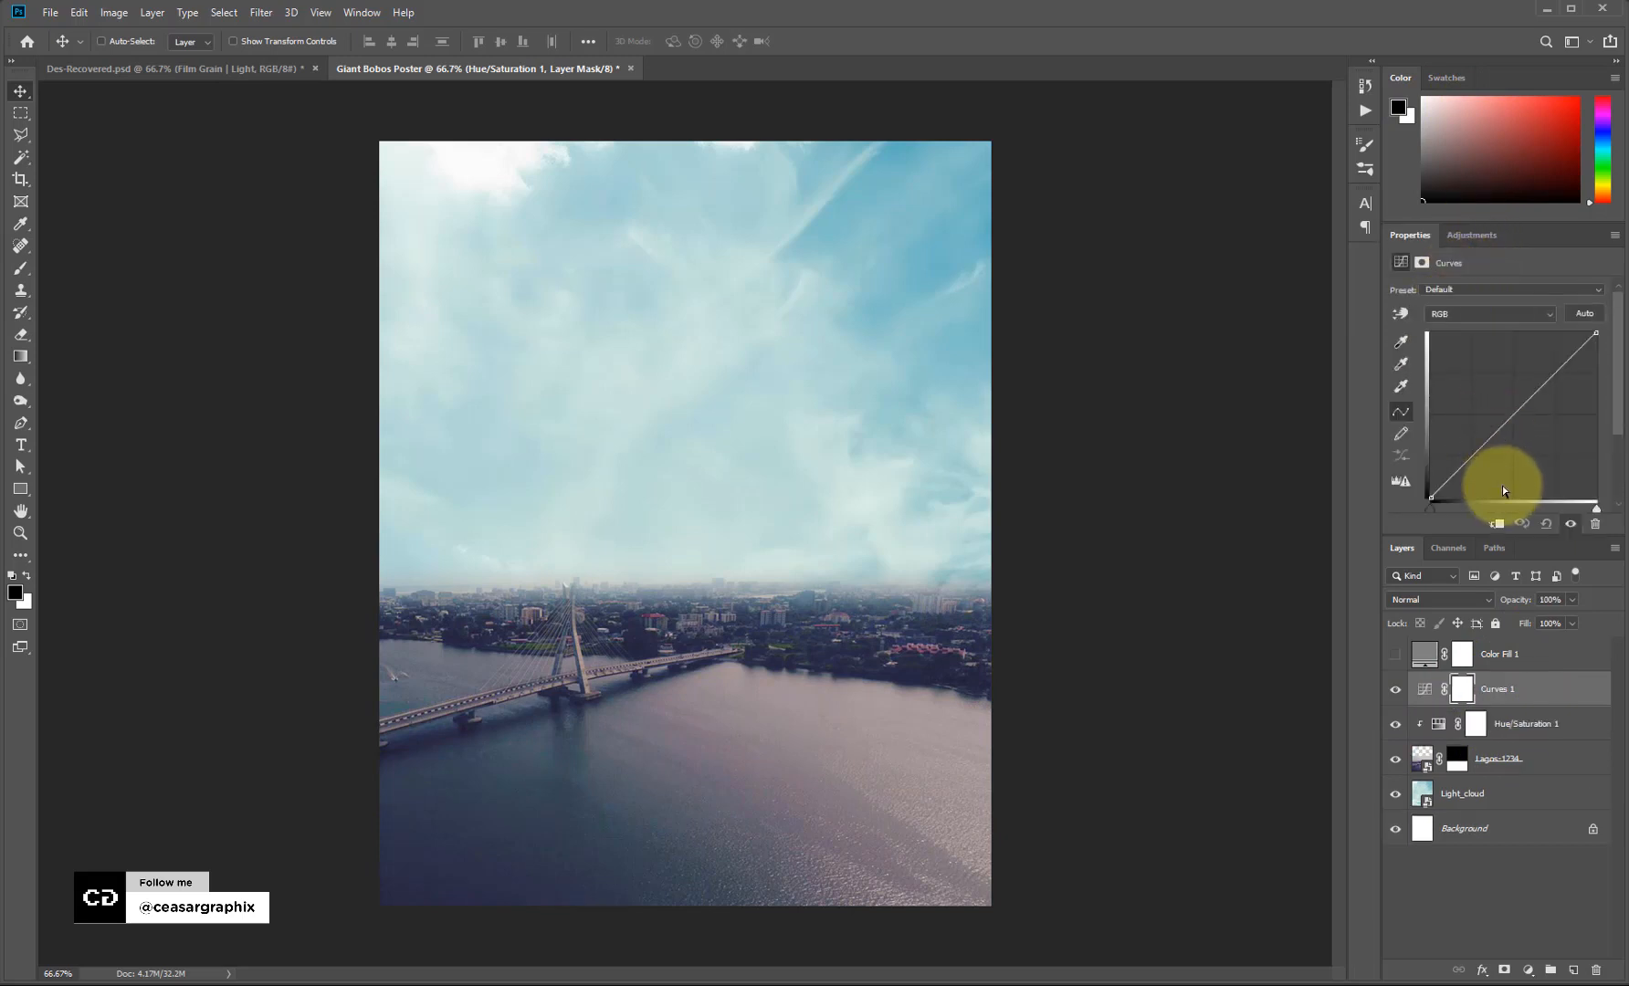
left_click(1497, 527)
left_click(1473, 454)
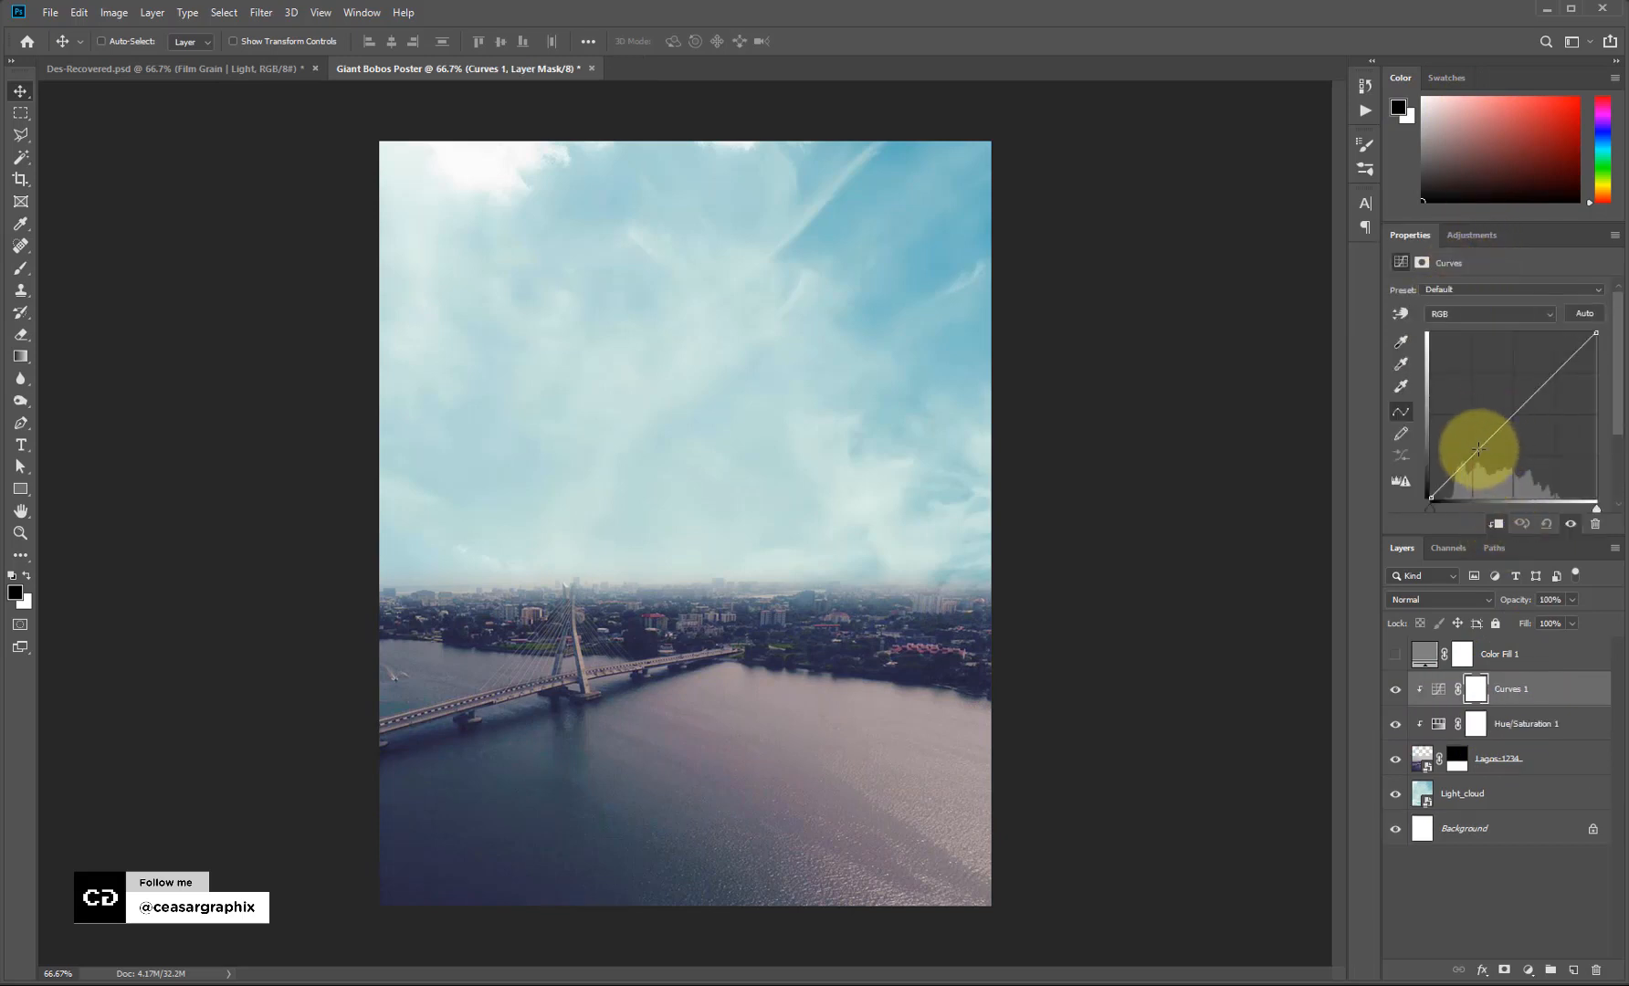
left_click_drag(1475, 449, 1471, 447)
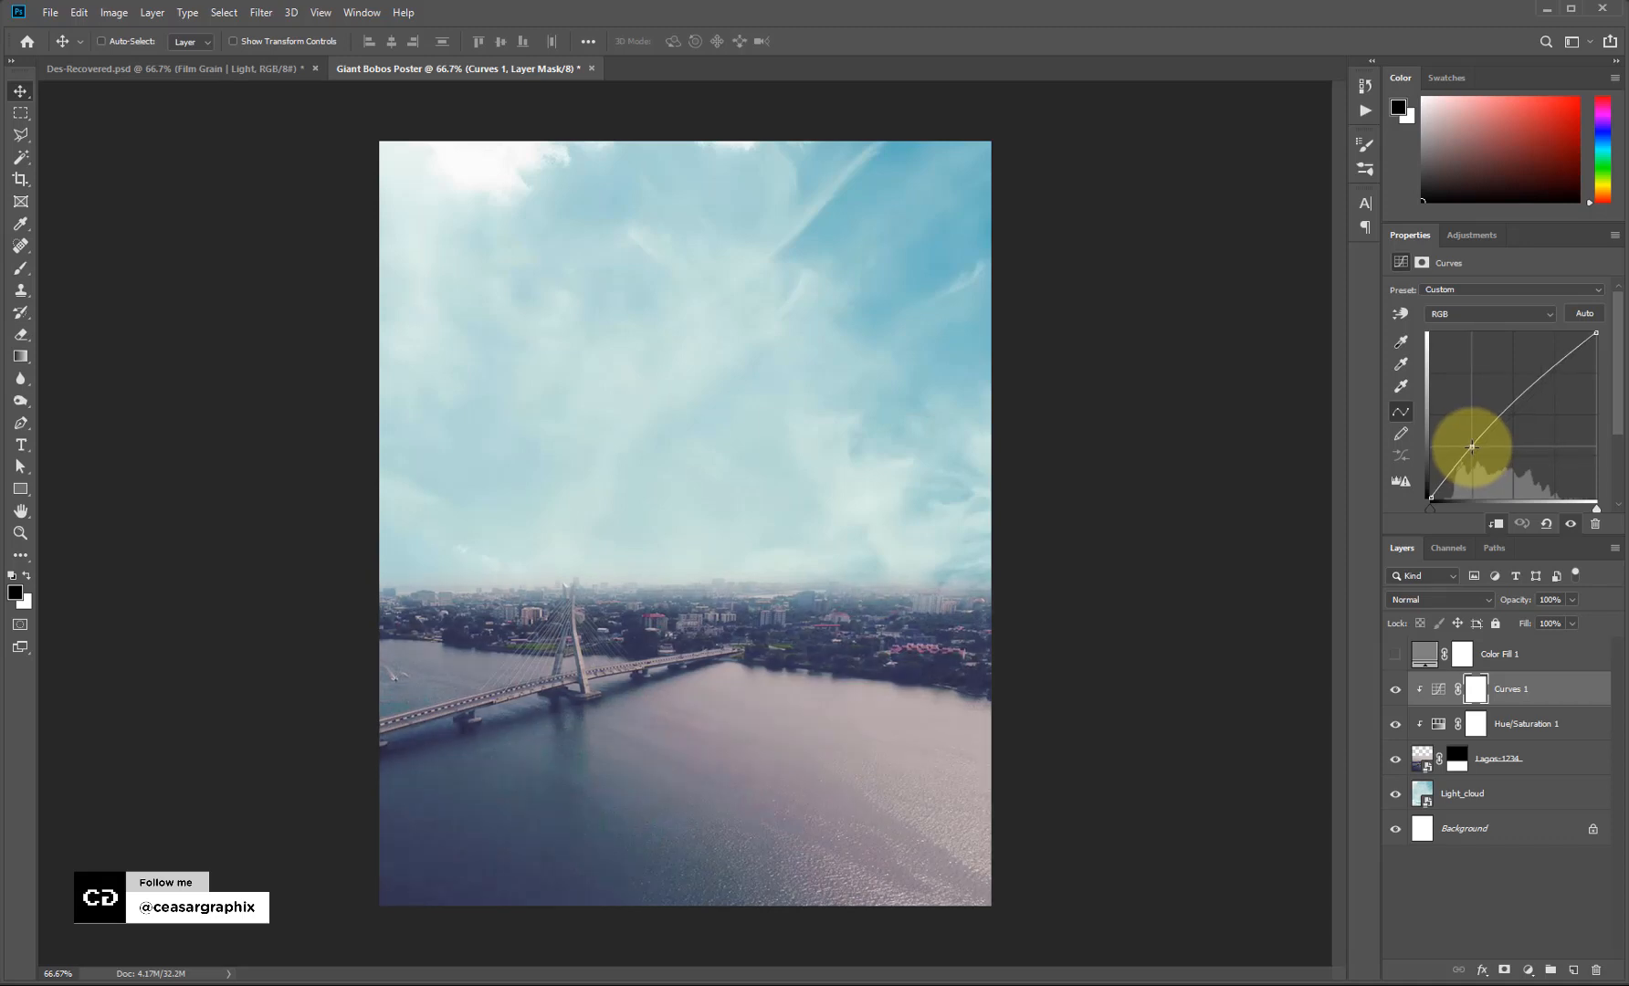
left_click_drag(1471, 448, 1473, 447)
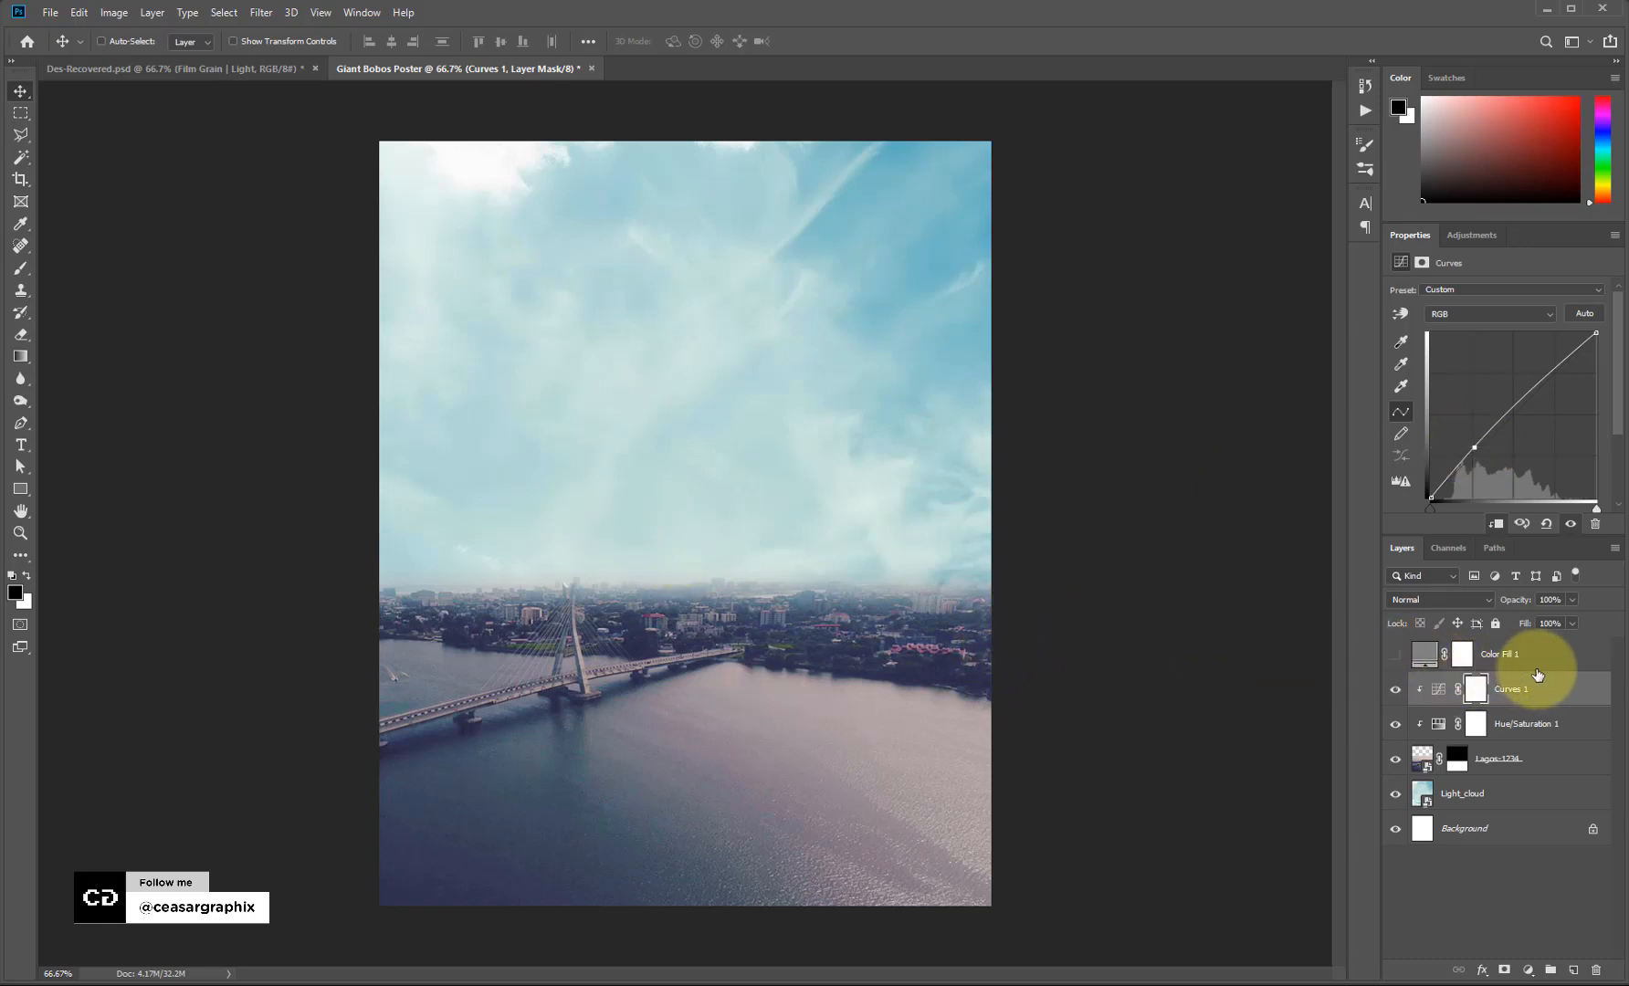
left_click(1499, 657)
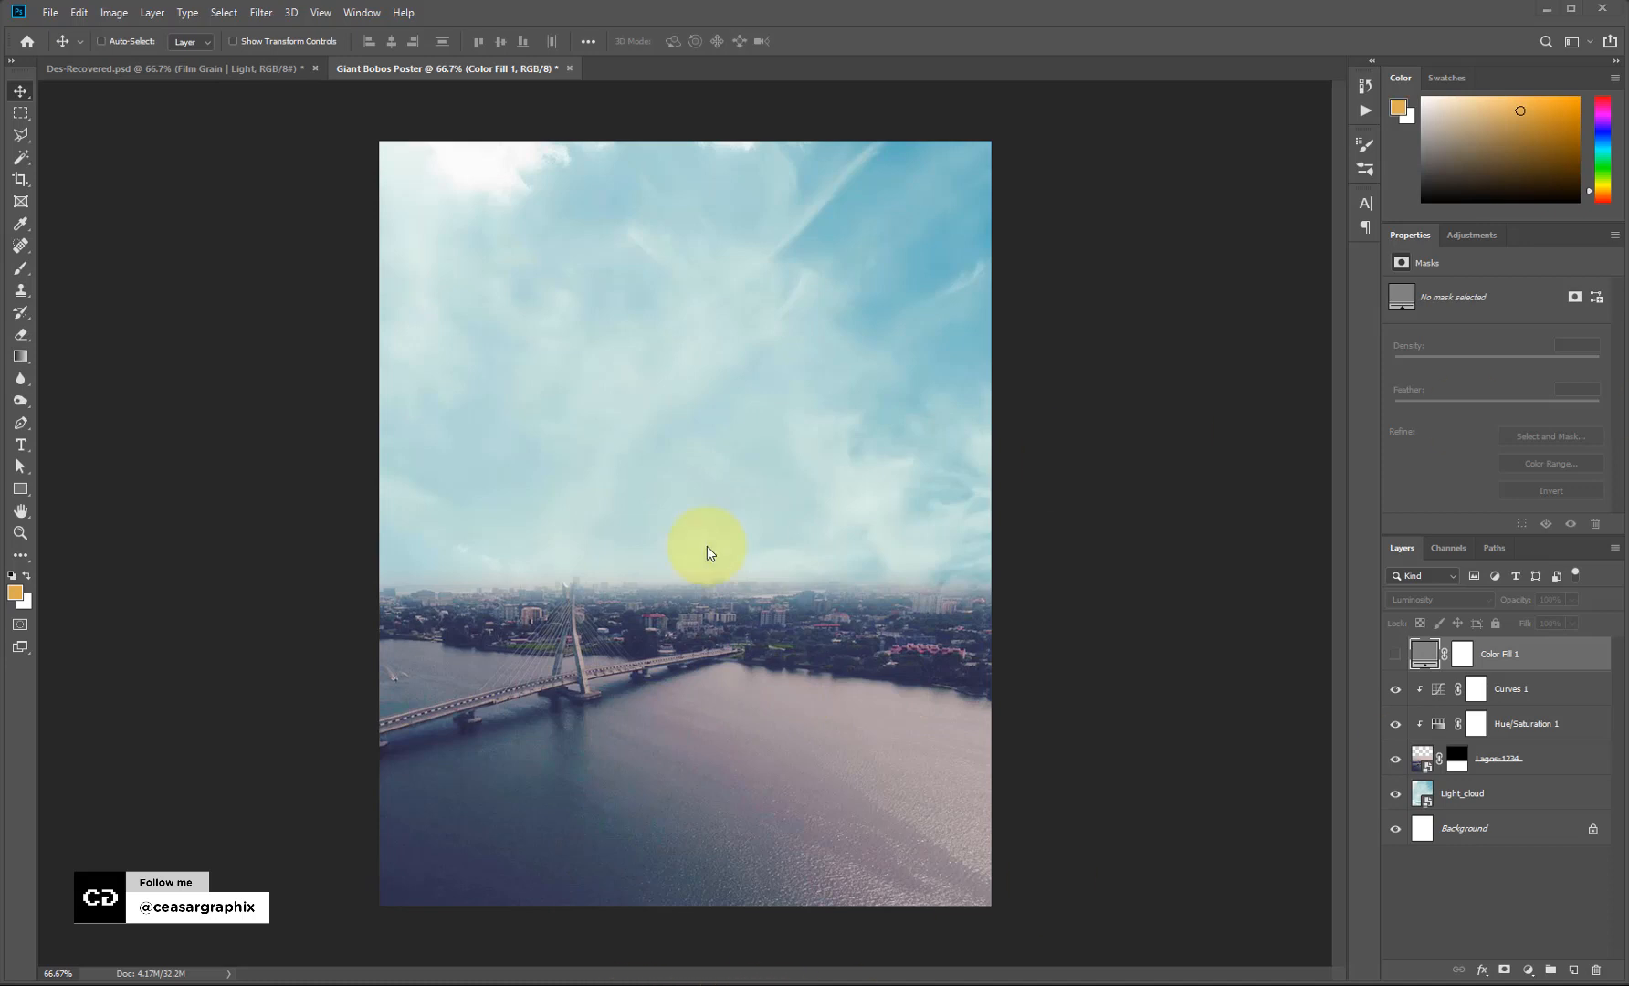
Place Baby.png at about 29% scale over the river right of the bridge.
left_click_drag(707, 548, 678, 558)
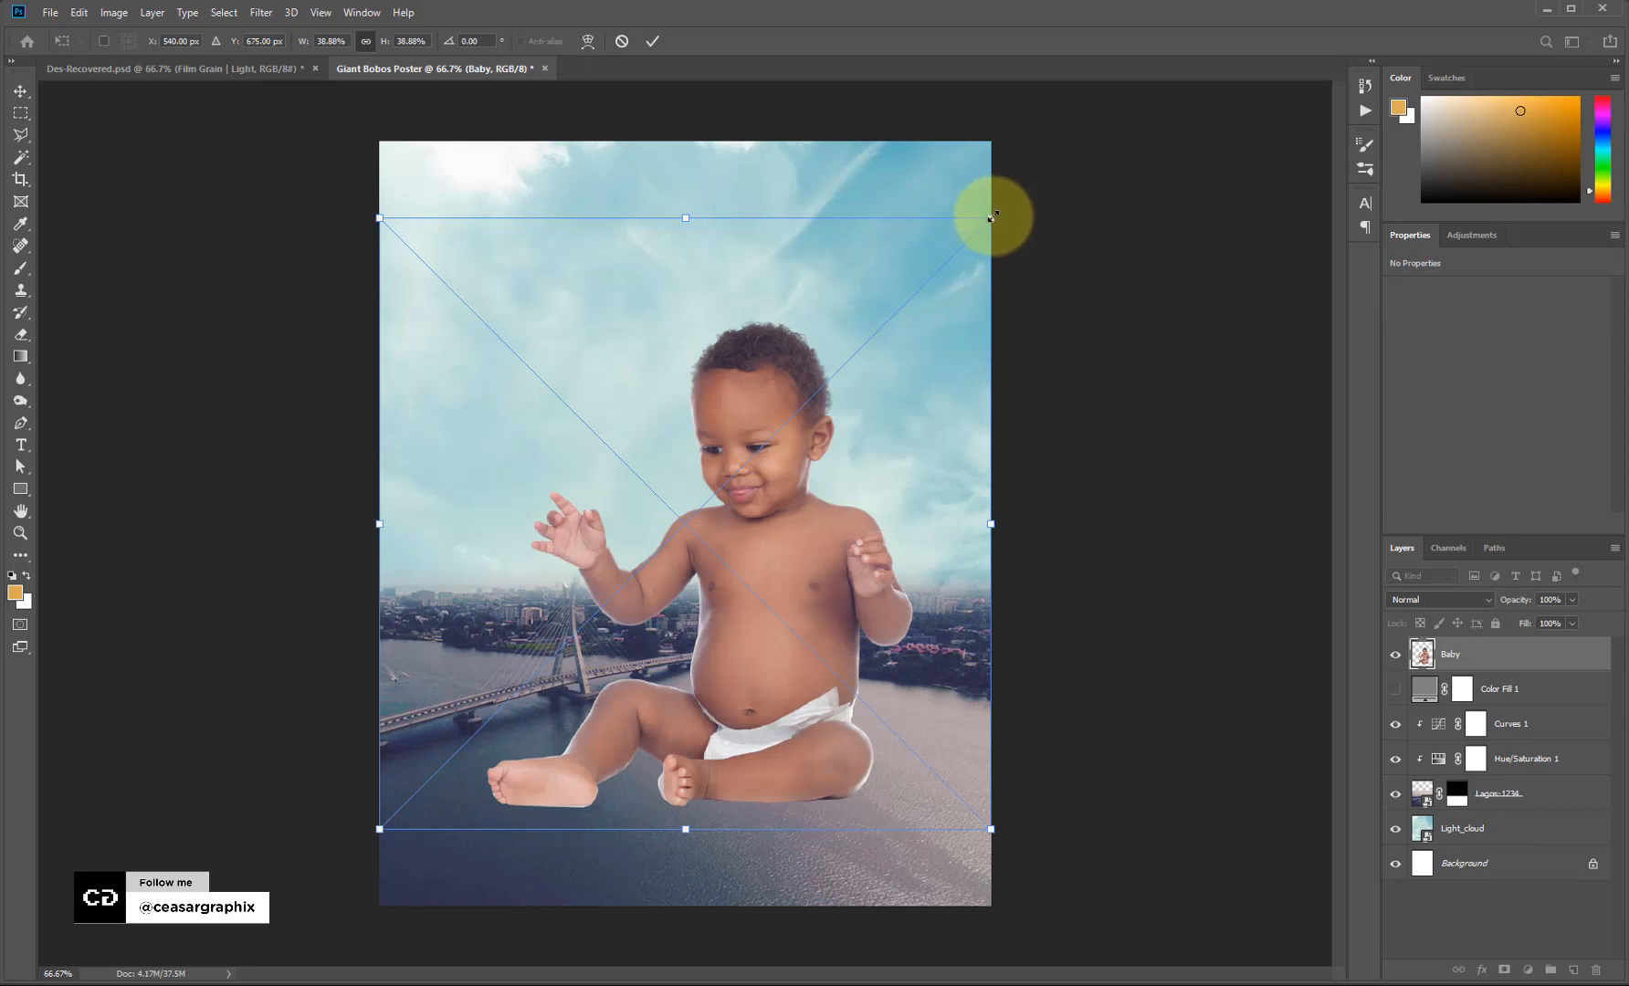
left_click_drag(992, 217, 875, 283)
left_click_drag(745, 630, 771, 717)
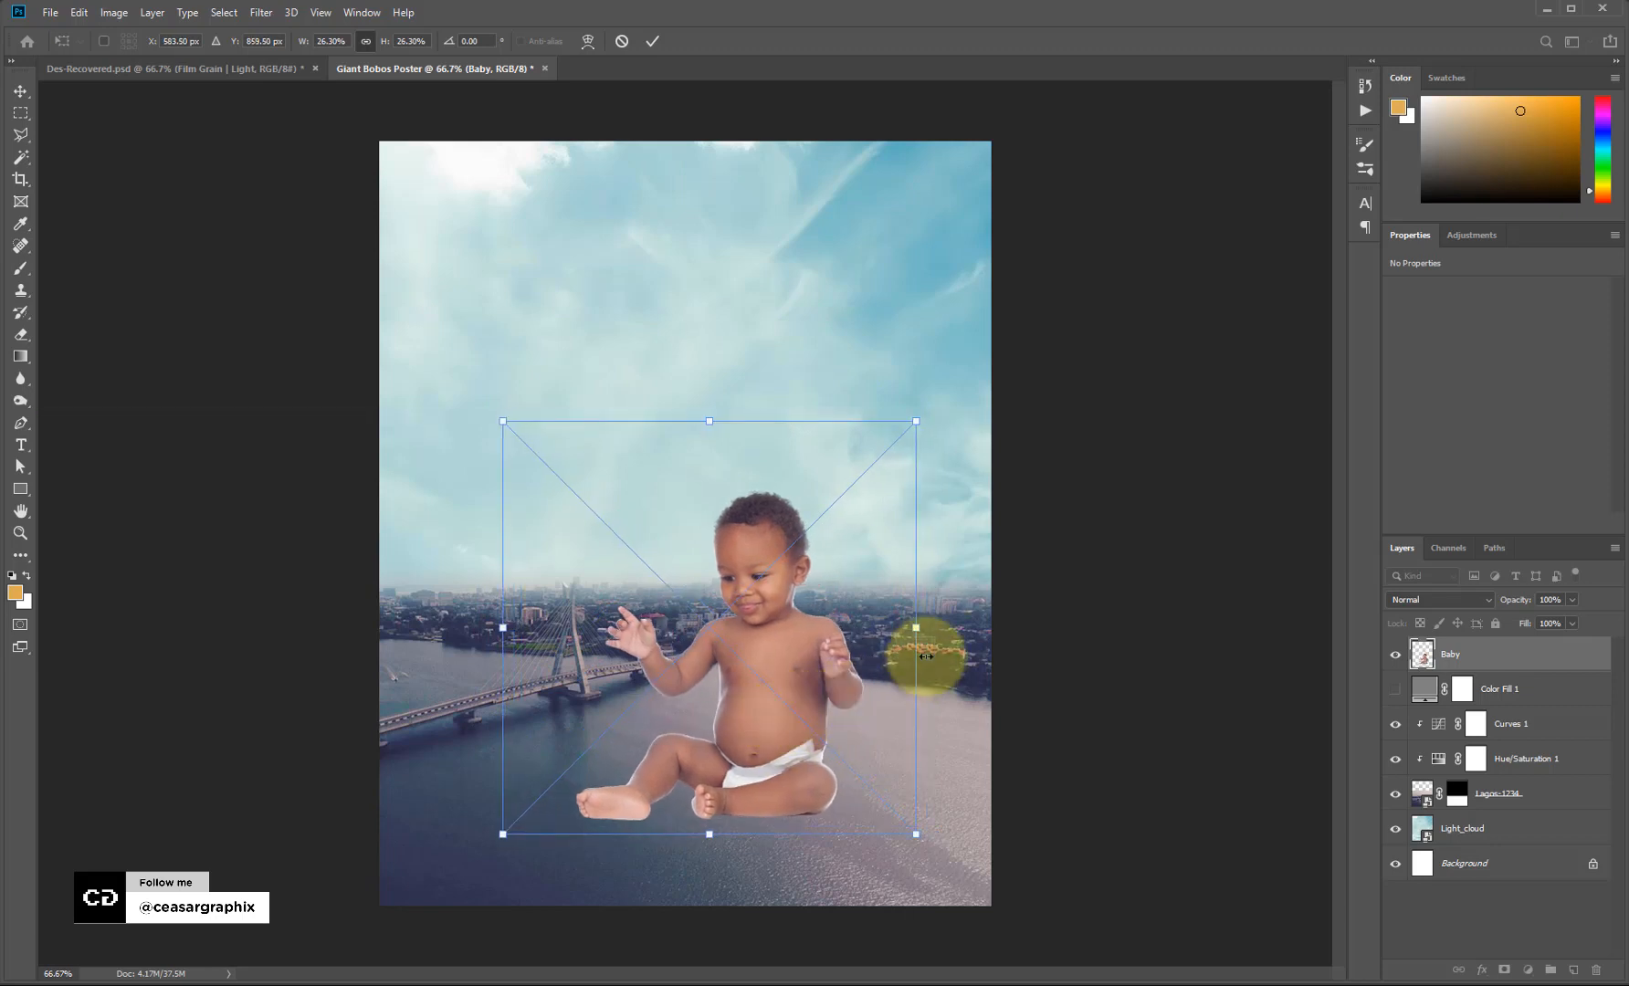
left_click_drag(919, 421, 945, 403)
mouse_move(819, 714)
left_mouse_down()
mouse_move(828, 736)
mouse_move(799, 733)
left_mouse_up()
key("Return")
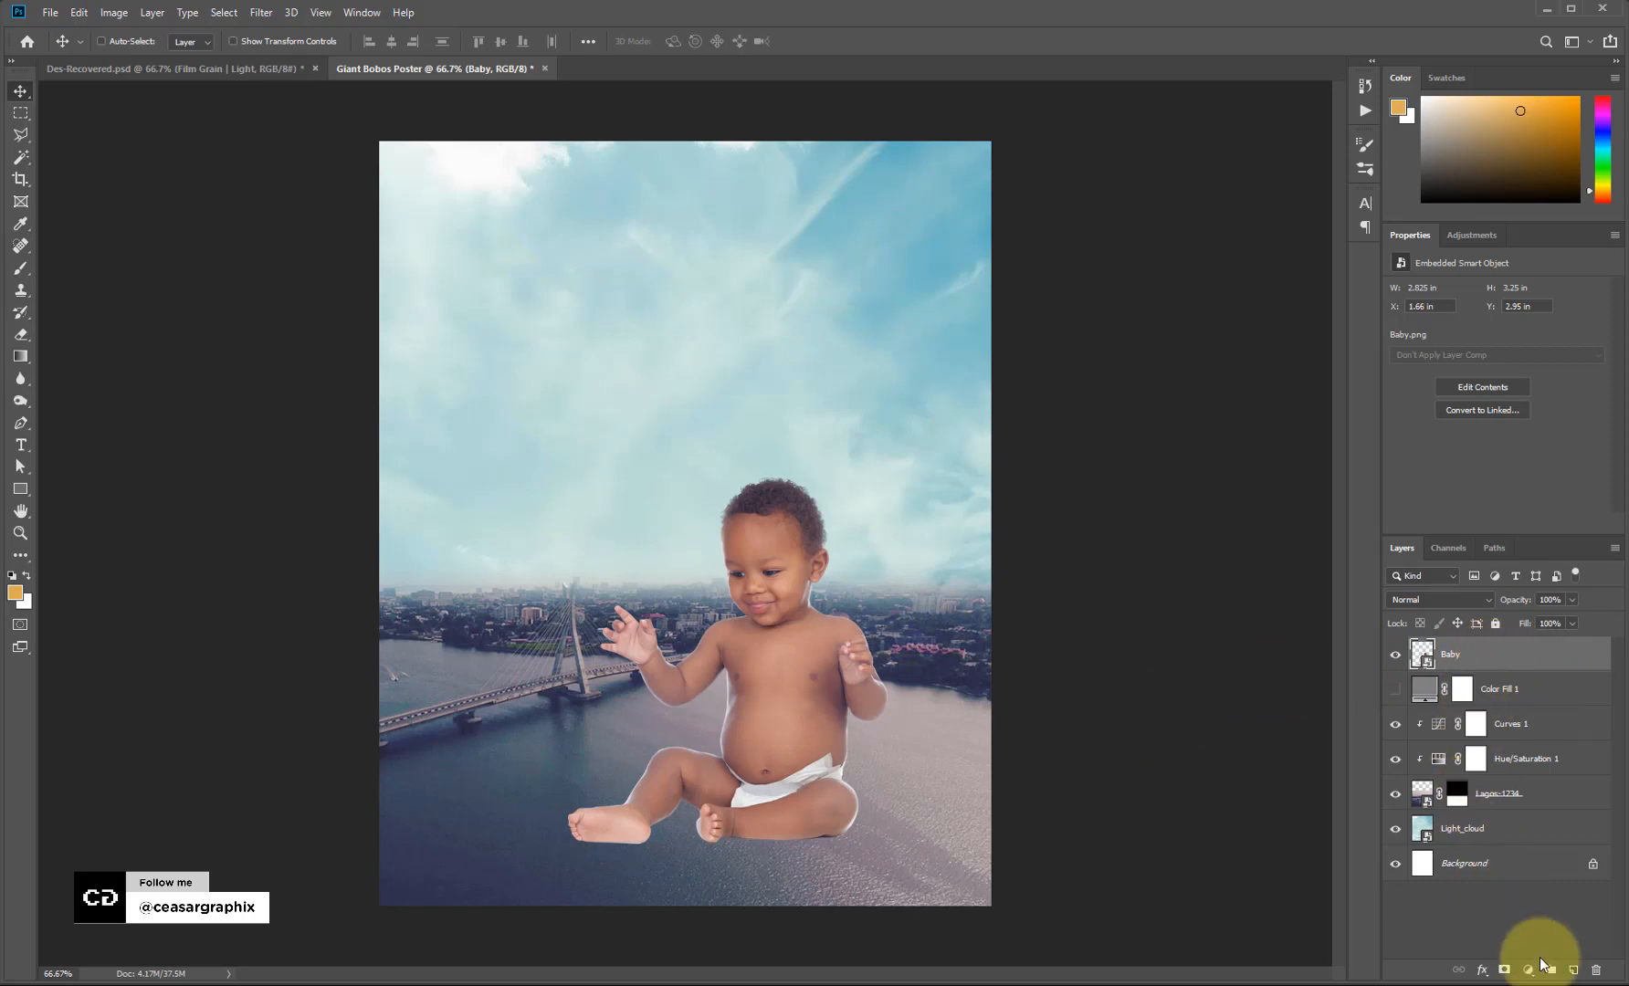
Add a layer mask to the Baby layer and choose a hard round brush.
left_click(1504, 970)
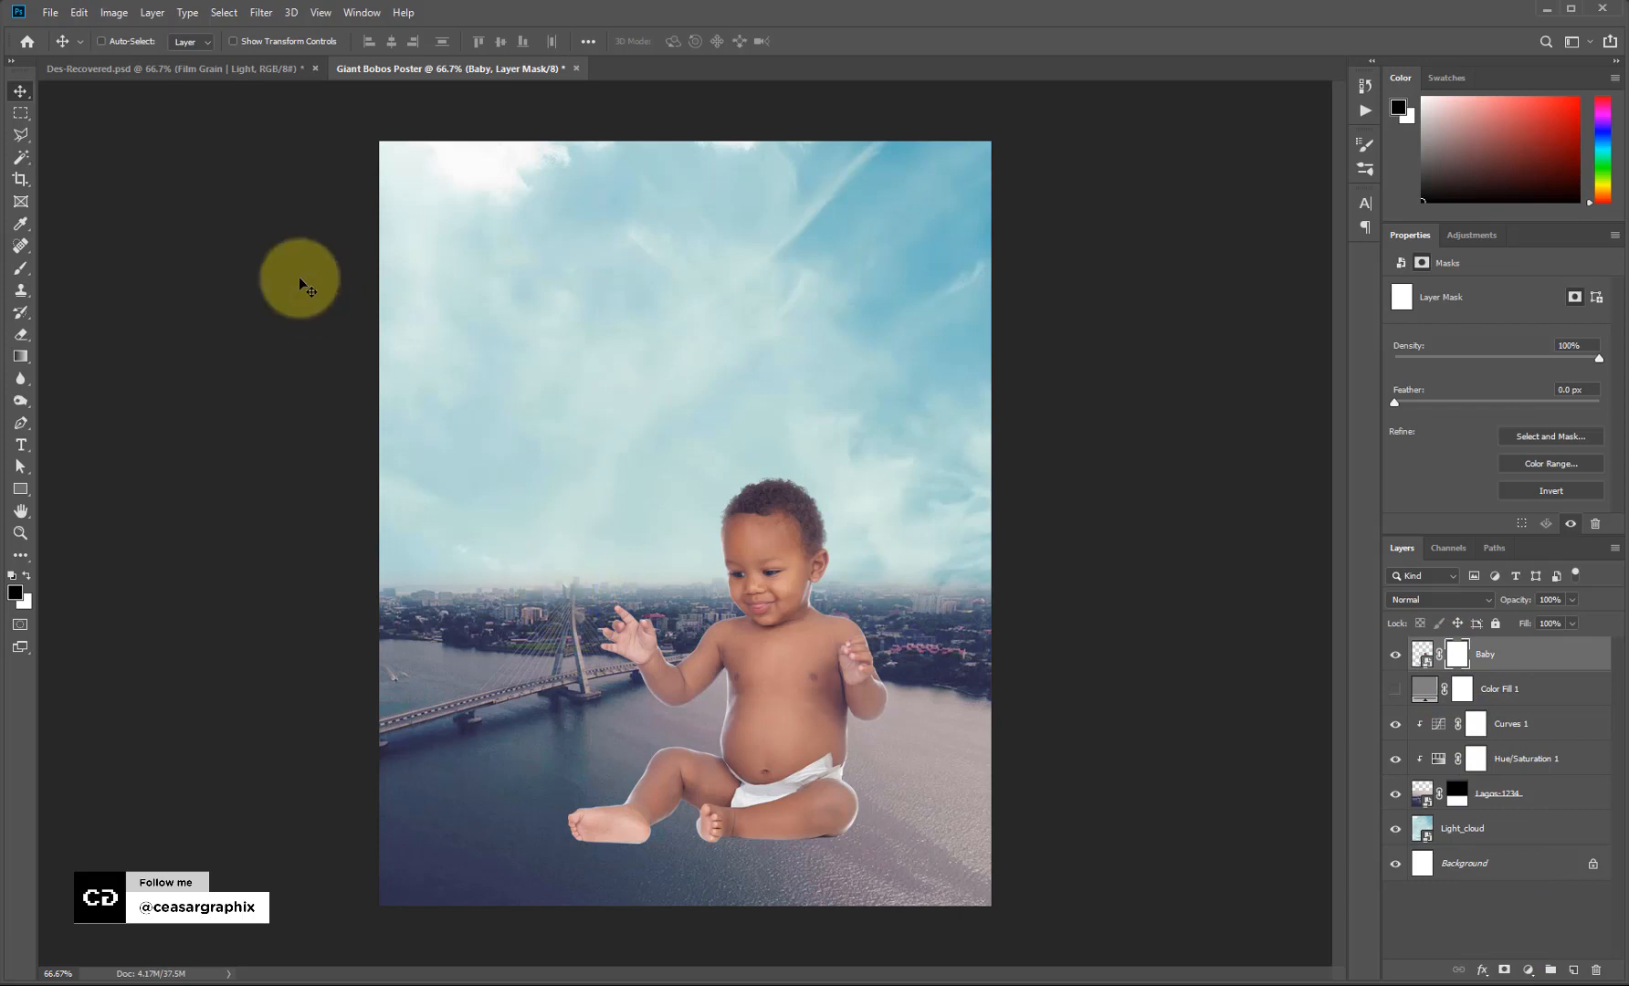
key("b")
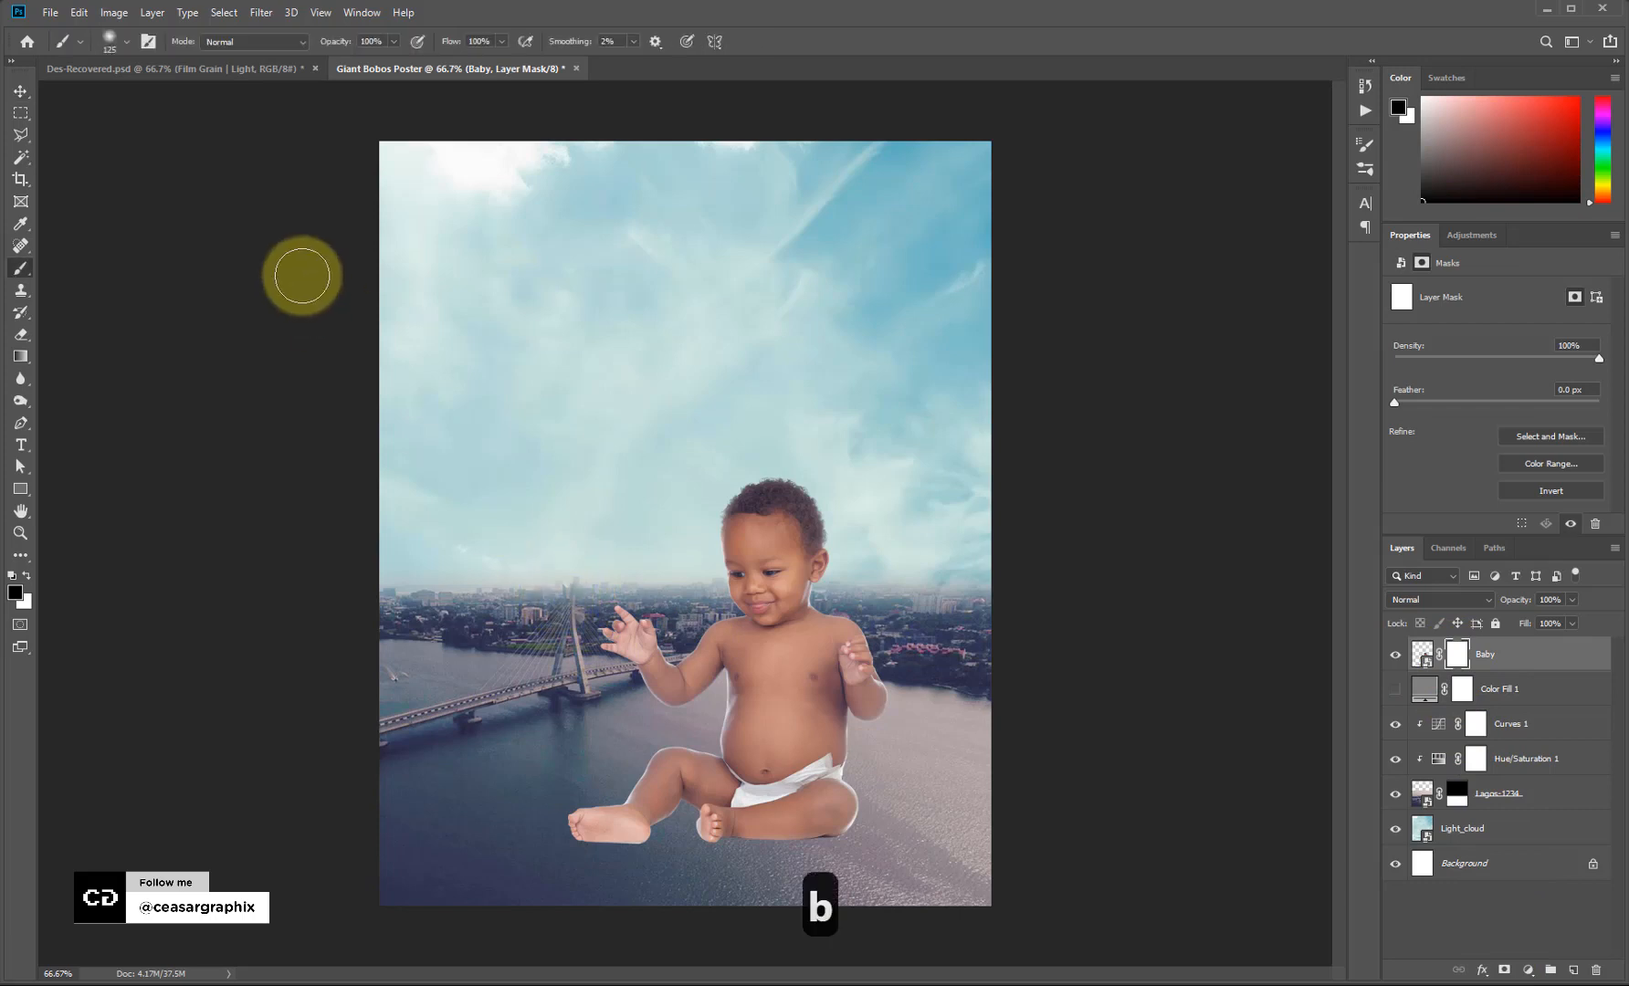
left_click(148, 41)
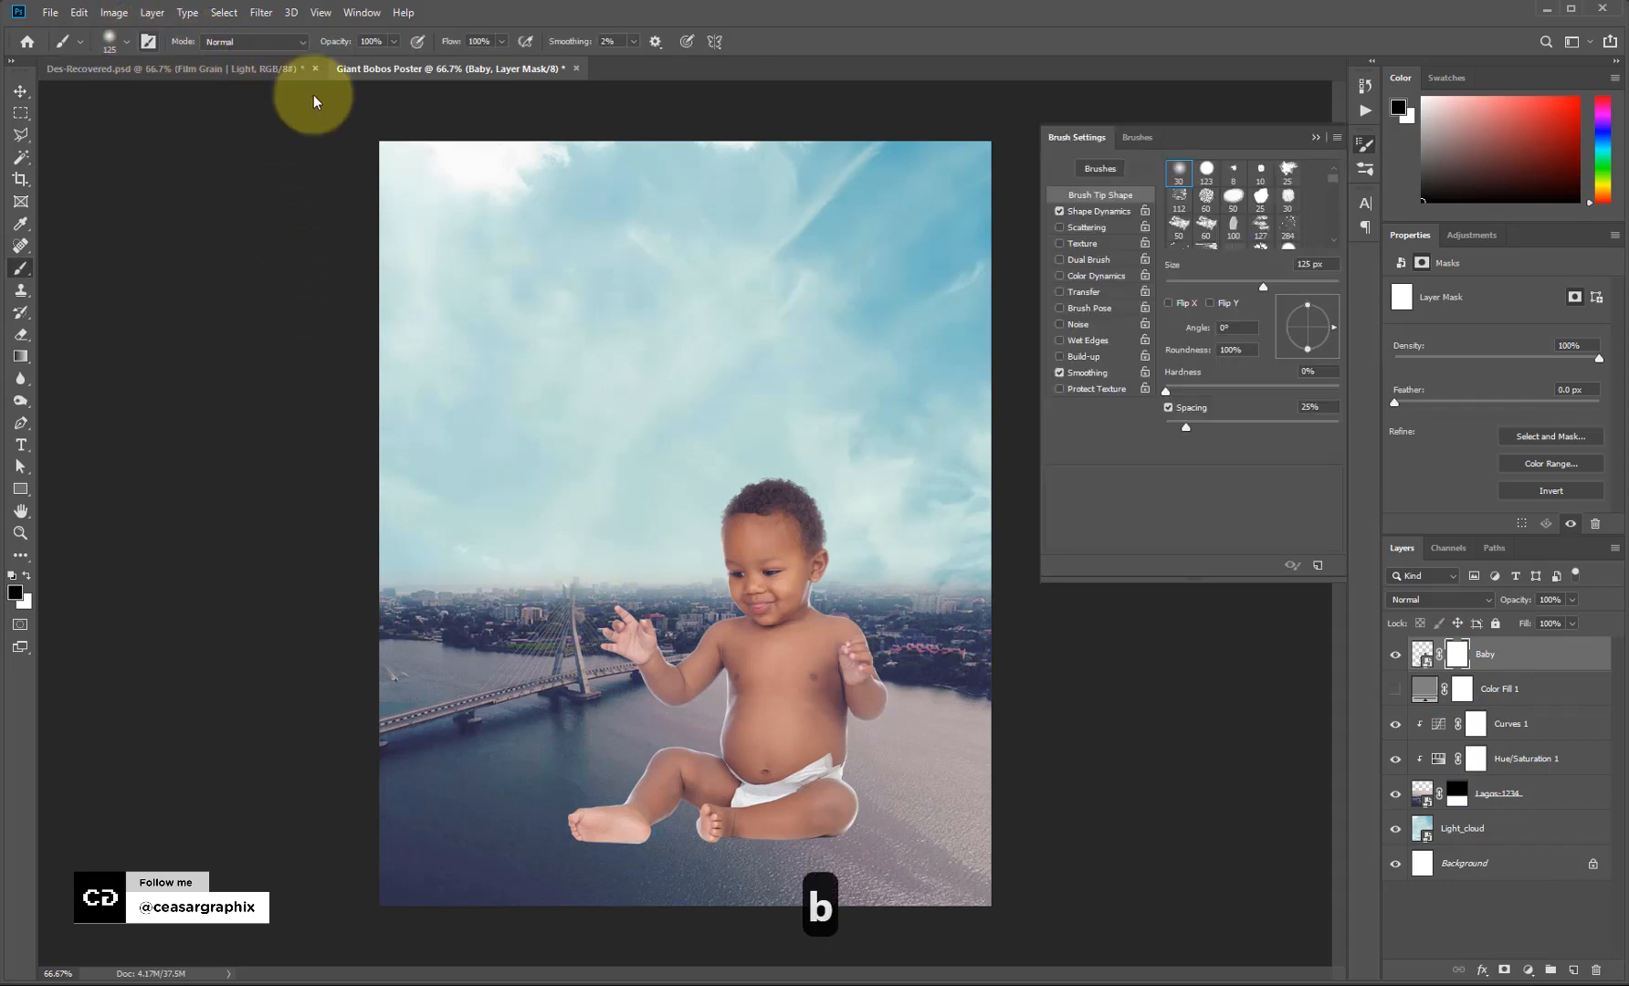
left_click(1206, 170)
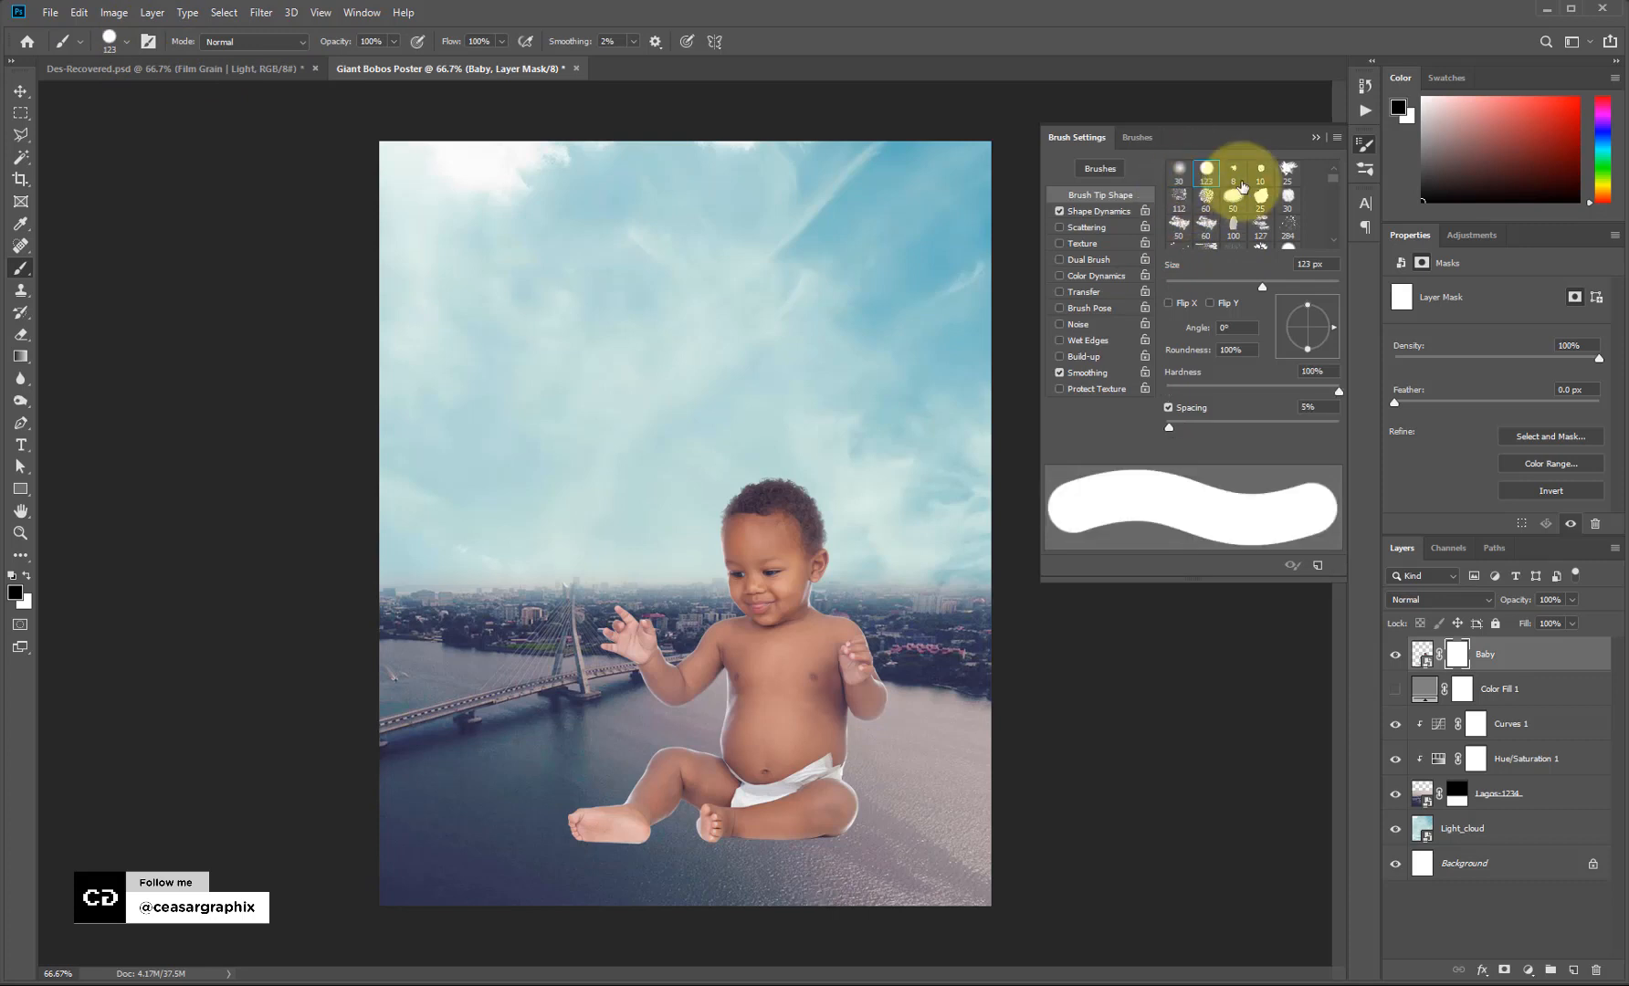
left_click(1316, 139)
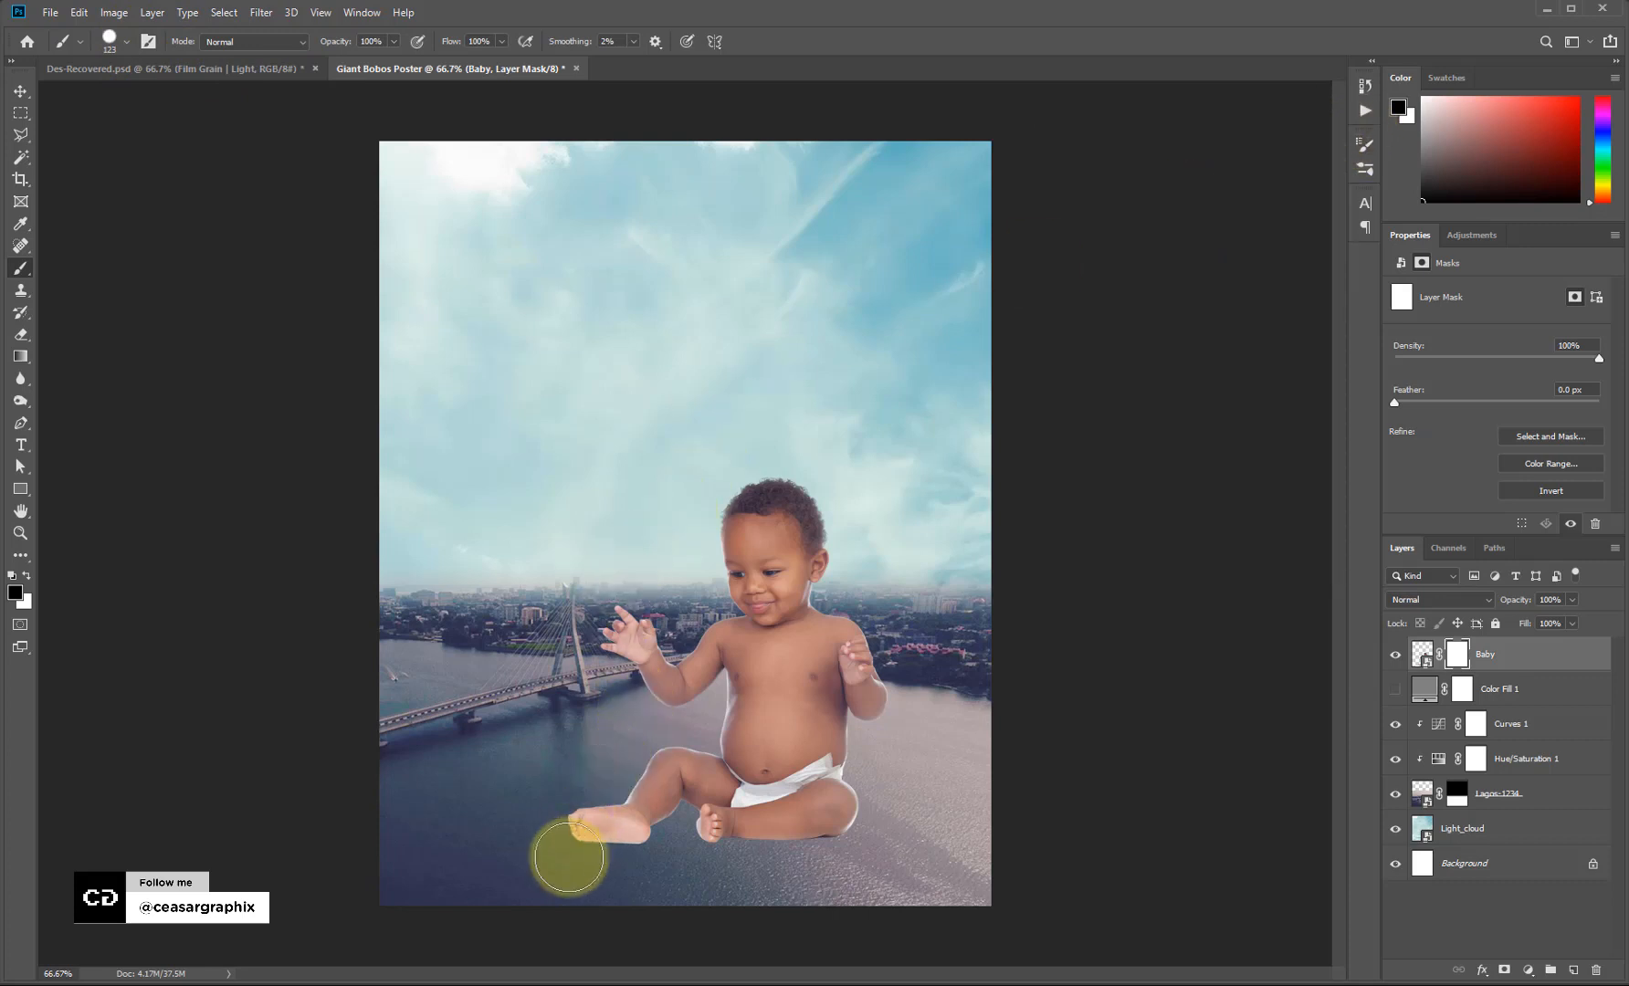
Paint out the baby's legs and diaper, using a 20 px brush along the belly edge.
left_click_drag(615, 811, 538, 840)
key("[")
key("[")
key("[")
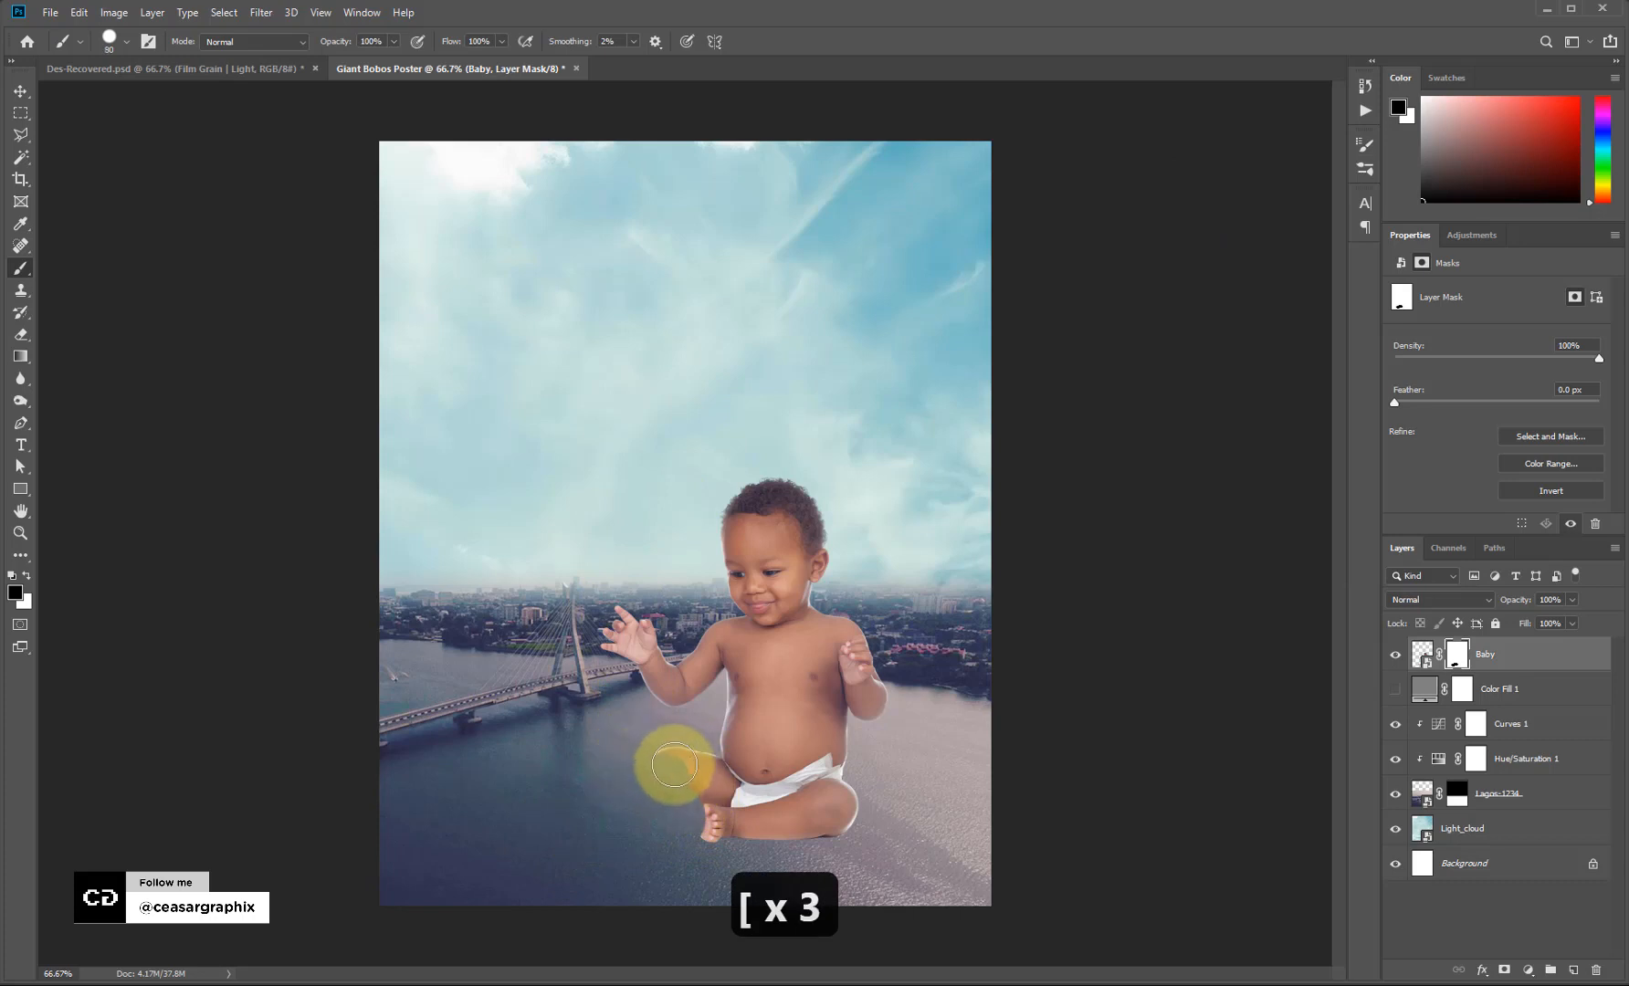
mouse_move(701, 789)
left_mouse_down()
mouse_move(859, 804)
mouse_move(692, 822)
mouse_move(784, 819)
mouse_move(858, 781)
mouse_move(752, 804)
mouse_move(699, 779)
mouse_move(764, 802)
mouse_move(819, 795)
mouse_move(755, 789)
left_mouse_up()
key("ctrl+equal")
key("ctrl+equal")
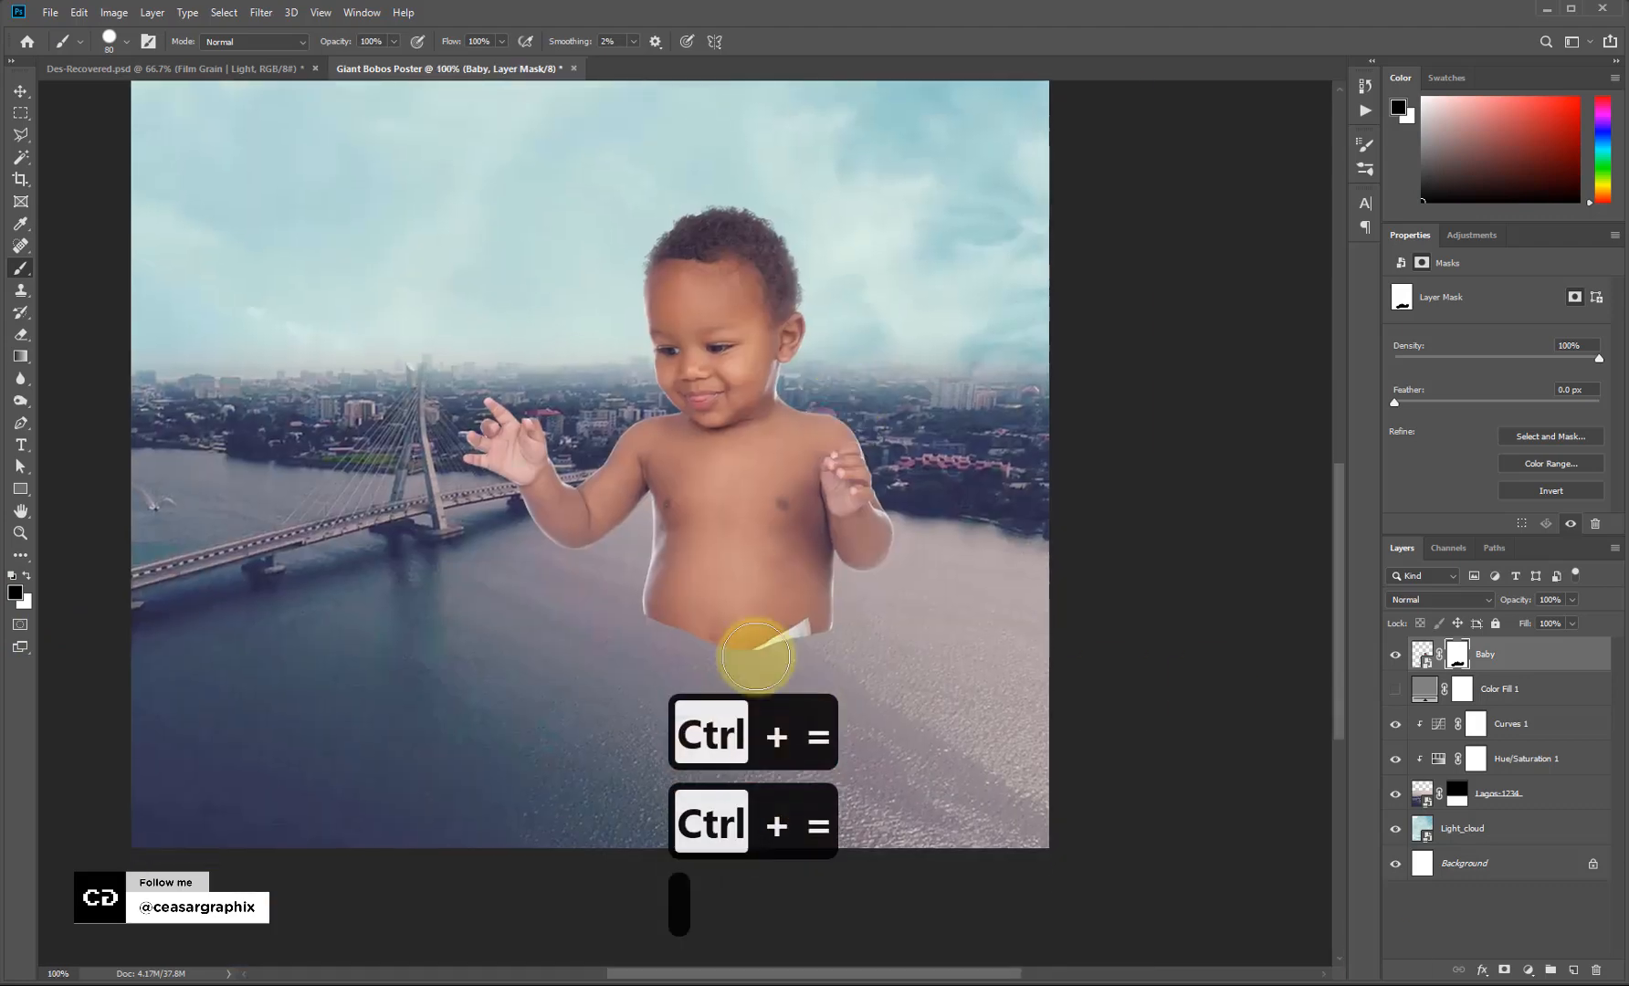
key("bracketleft")
key("bracketleft")
key("bracketleft")
key("bracketleft")
key("bracketleft")
key("bracketleft")
key("bracketleft")
key("bracketleft")
key("bracketleft")
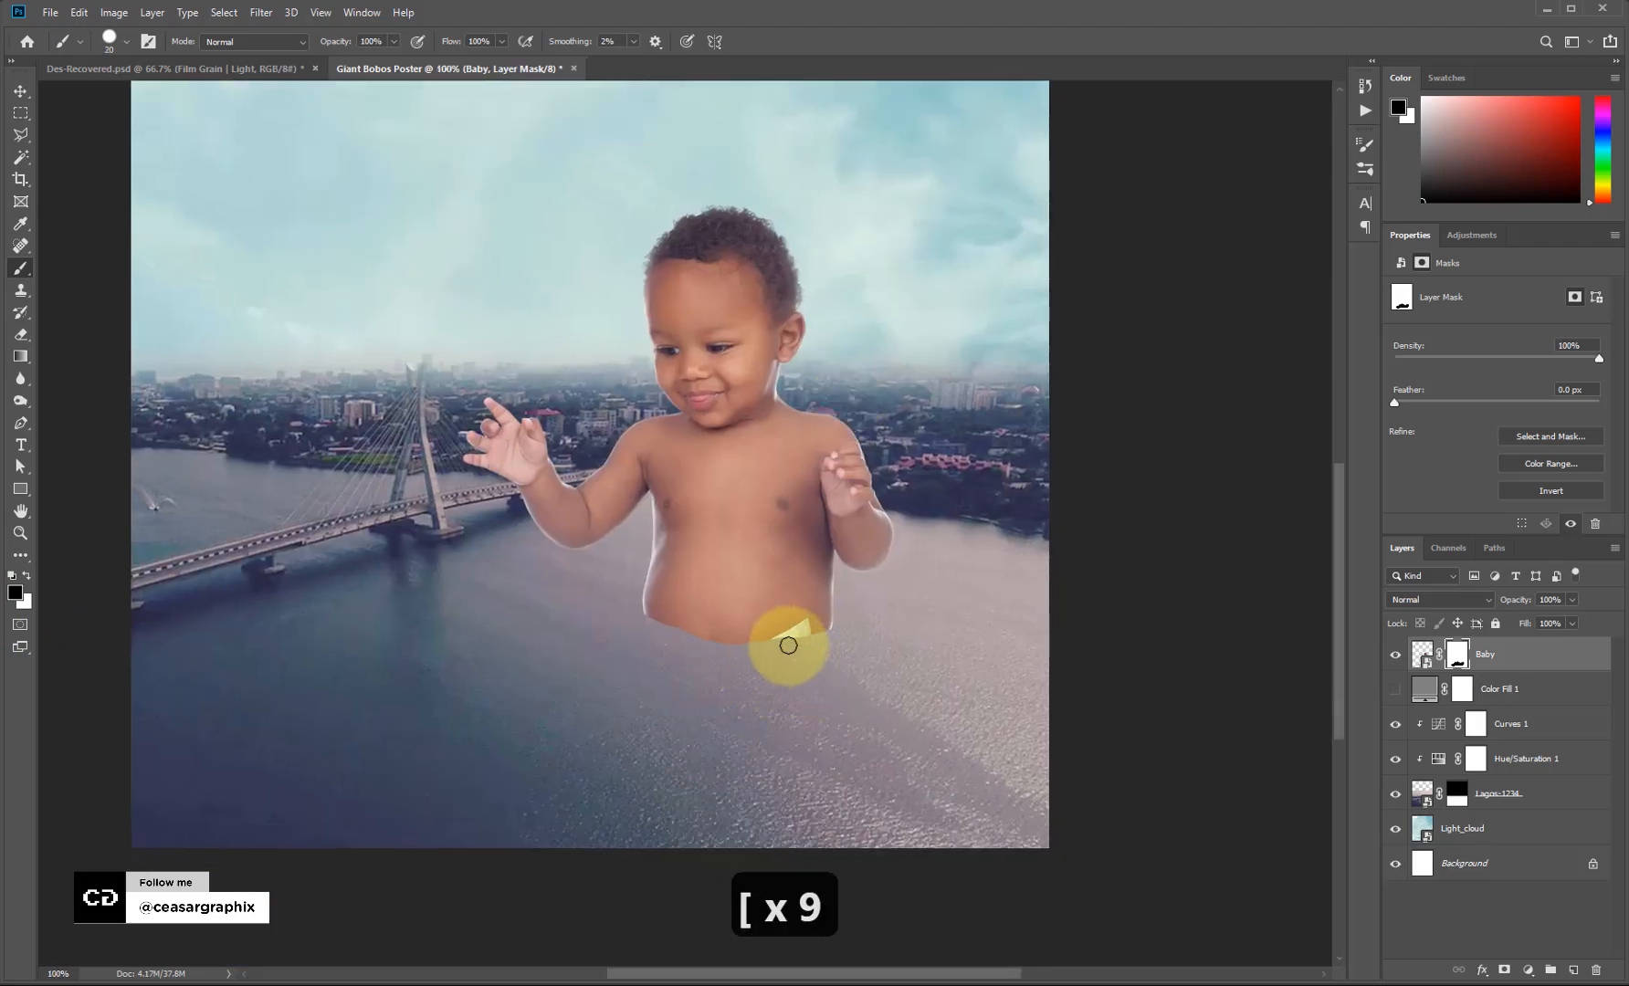
mouse_move(785, 646)
left_mouse_down()
mouse_move(741, 647)
mouse_move(891, 644)
mouse_move(771, 636)
mouse_move(805, 630)
left_mouse_up()
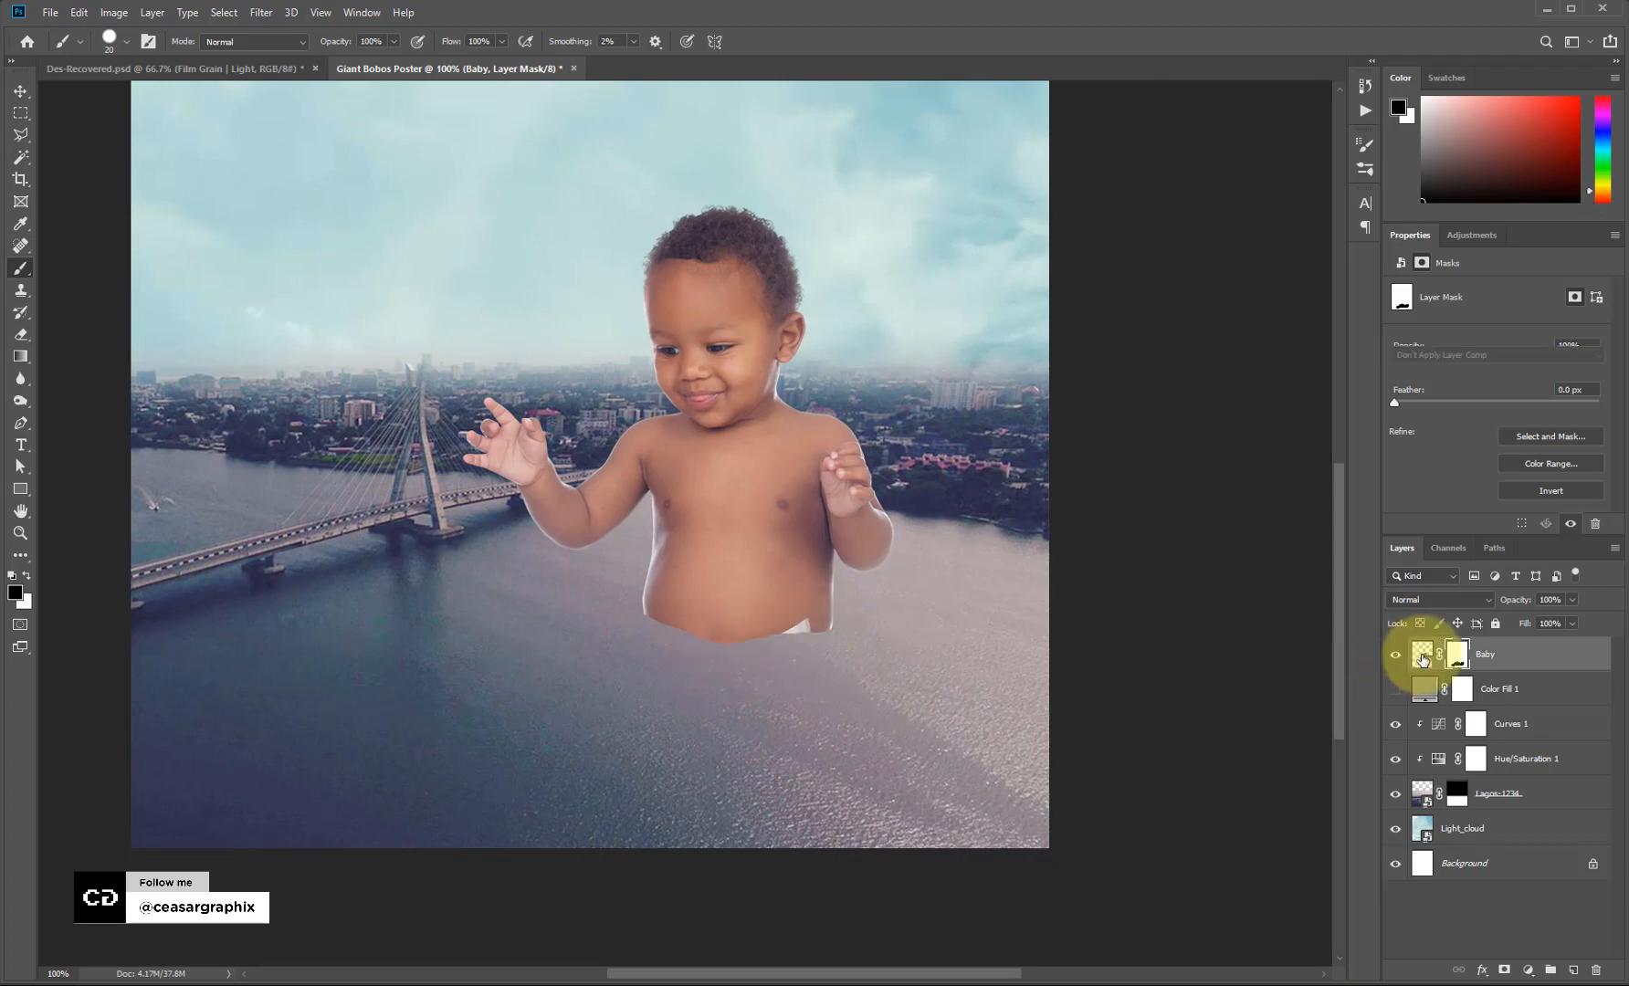
Rasterize the Baby layer.
left_click(1422, 654)
right_click(1505, 663)
left_click(1565, 239)
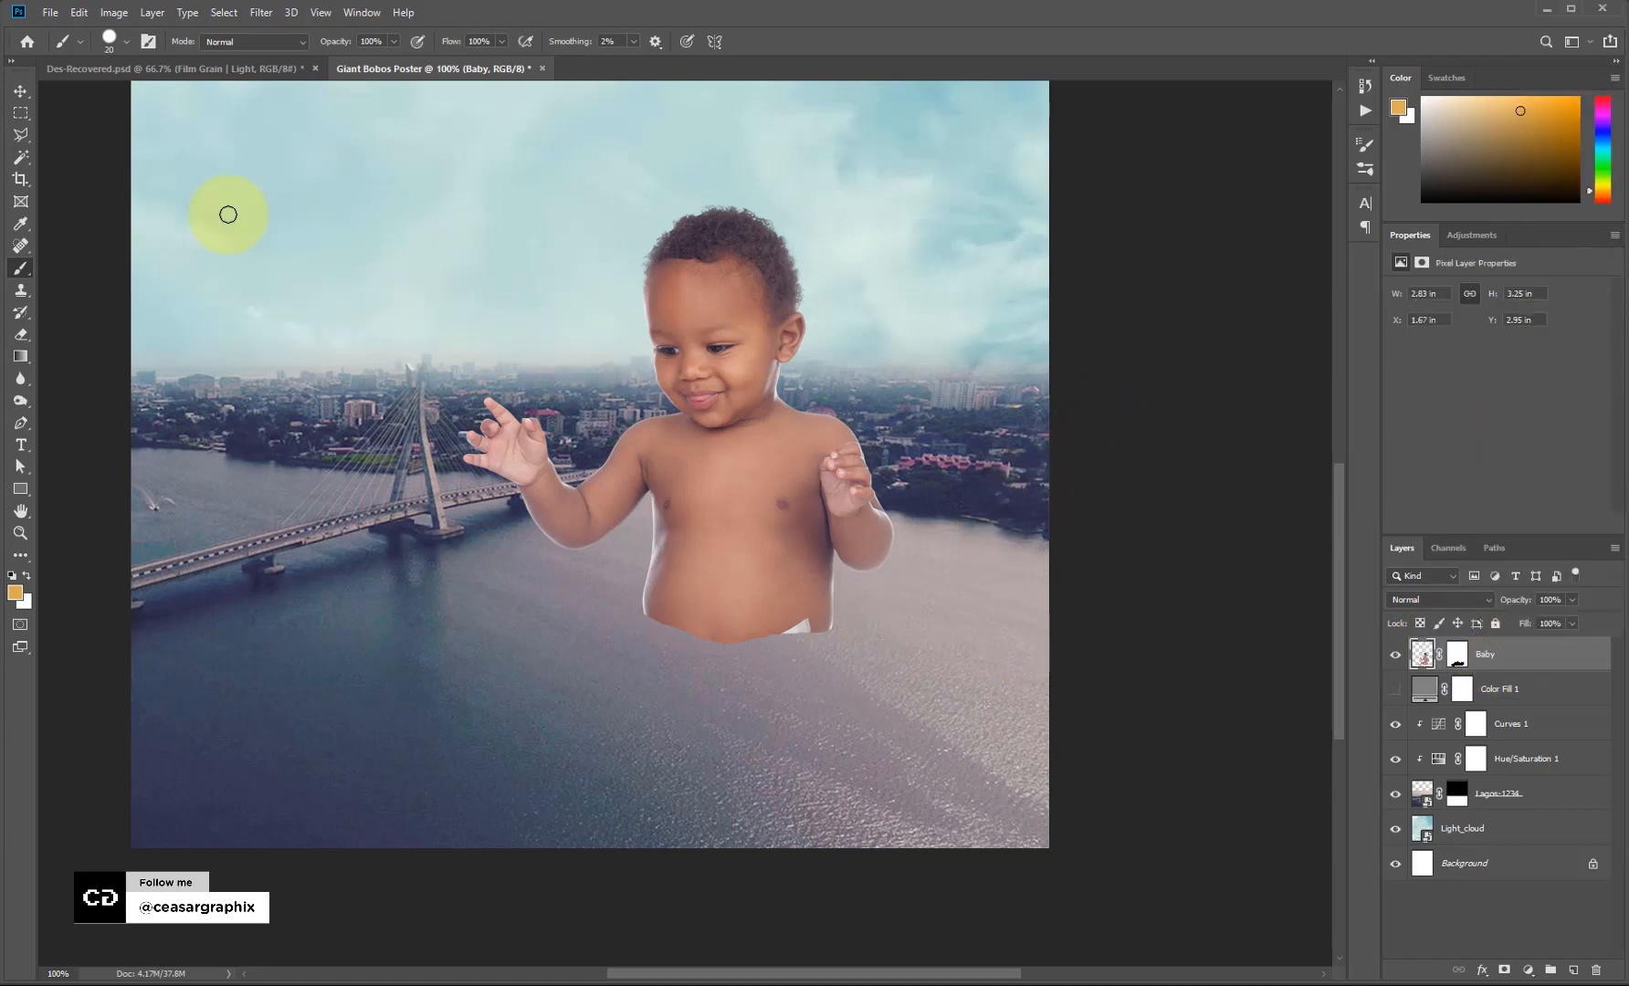
Spot-heal the blemishes along the baby's lower belly.
left_click(20, 244)
right_click(20, 245)
left_click(102, 252)
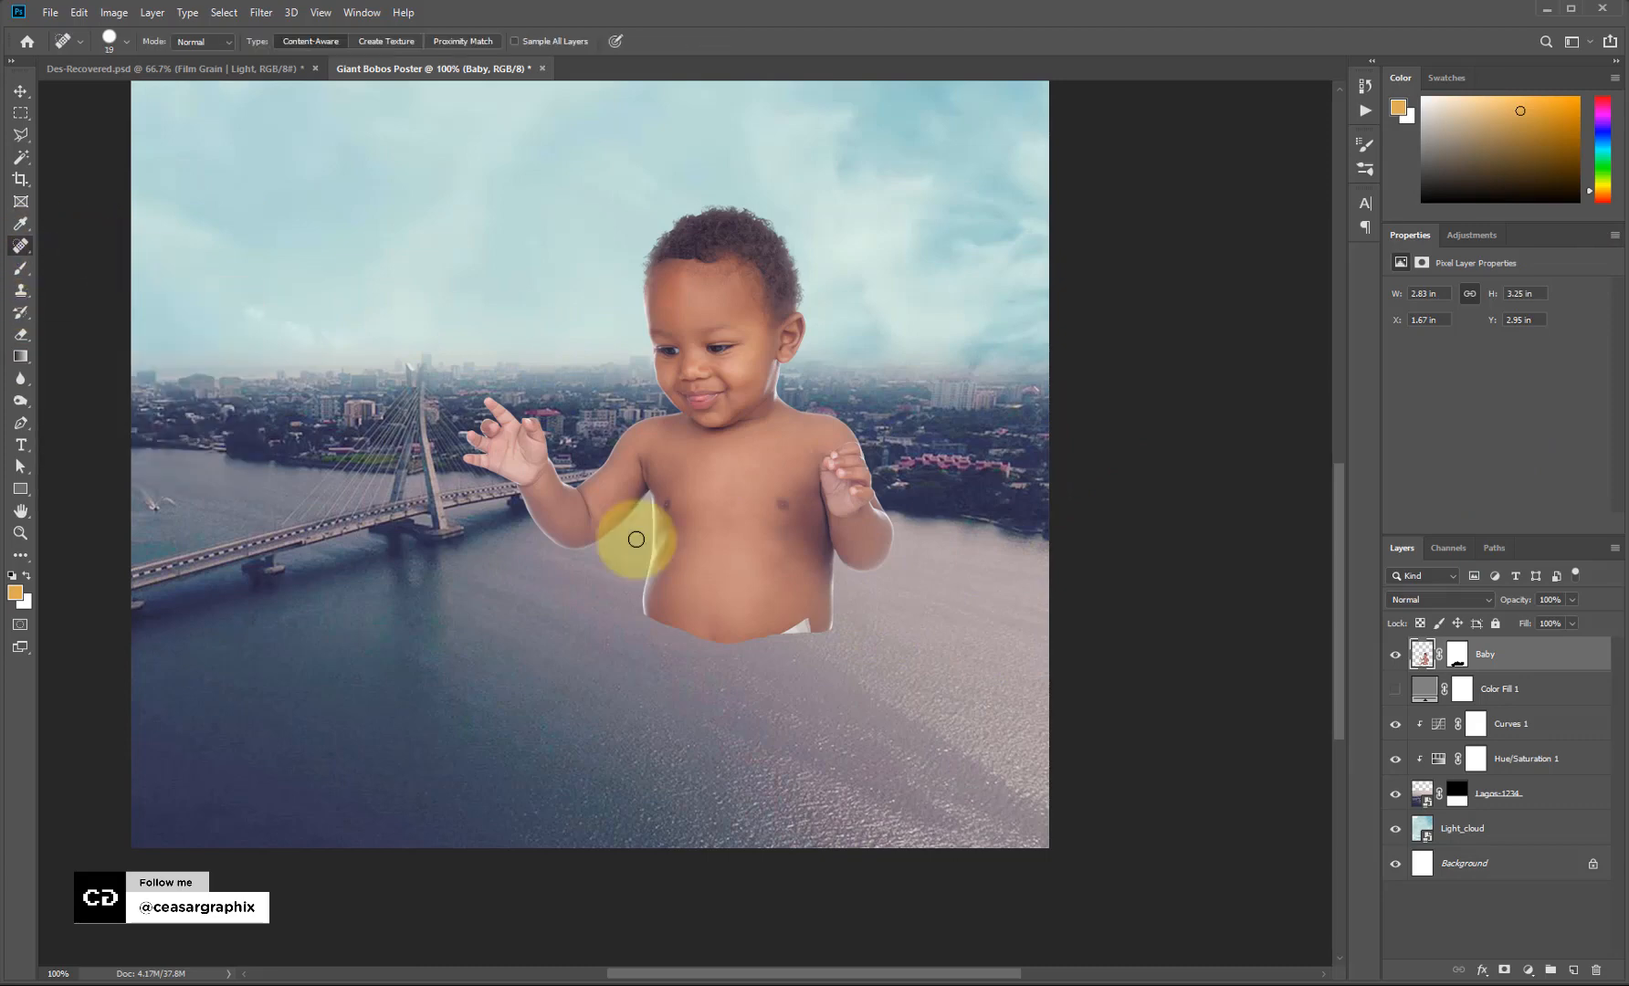
mouse_move(782, 633)
left_mouse_down()
mouse_move(809, 627)
mouse_move(791, 630)
left_mouse_up()
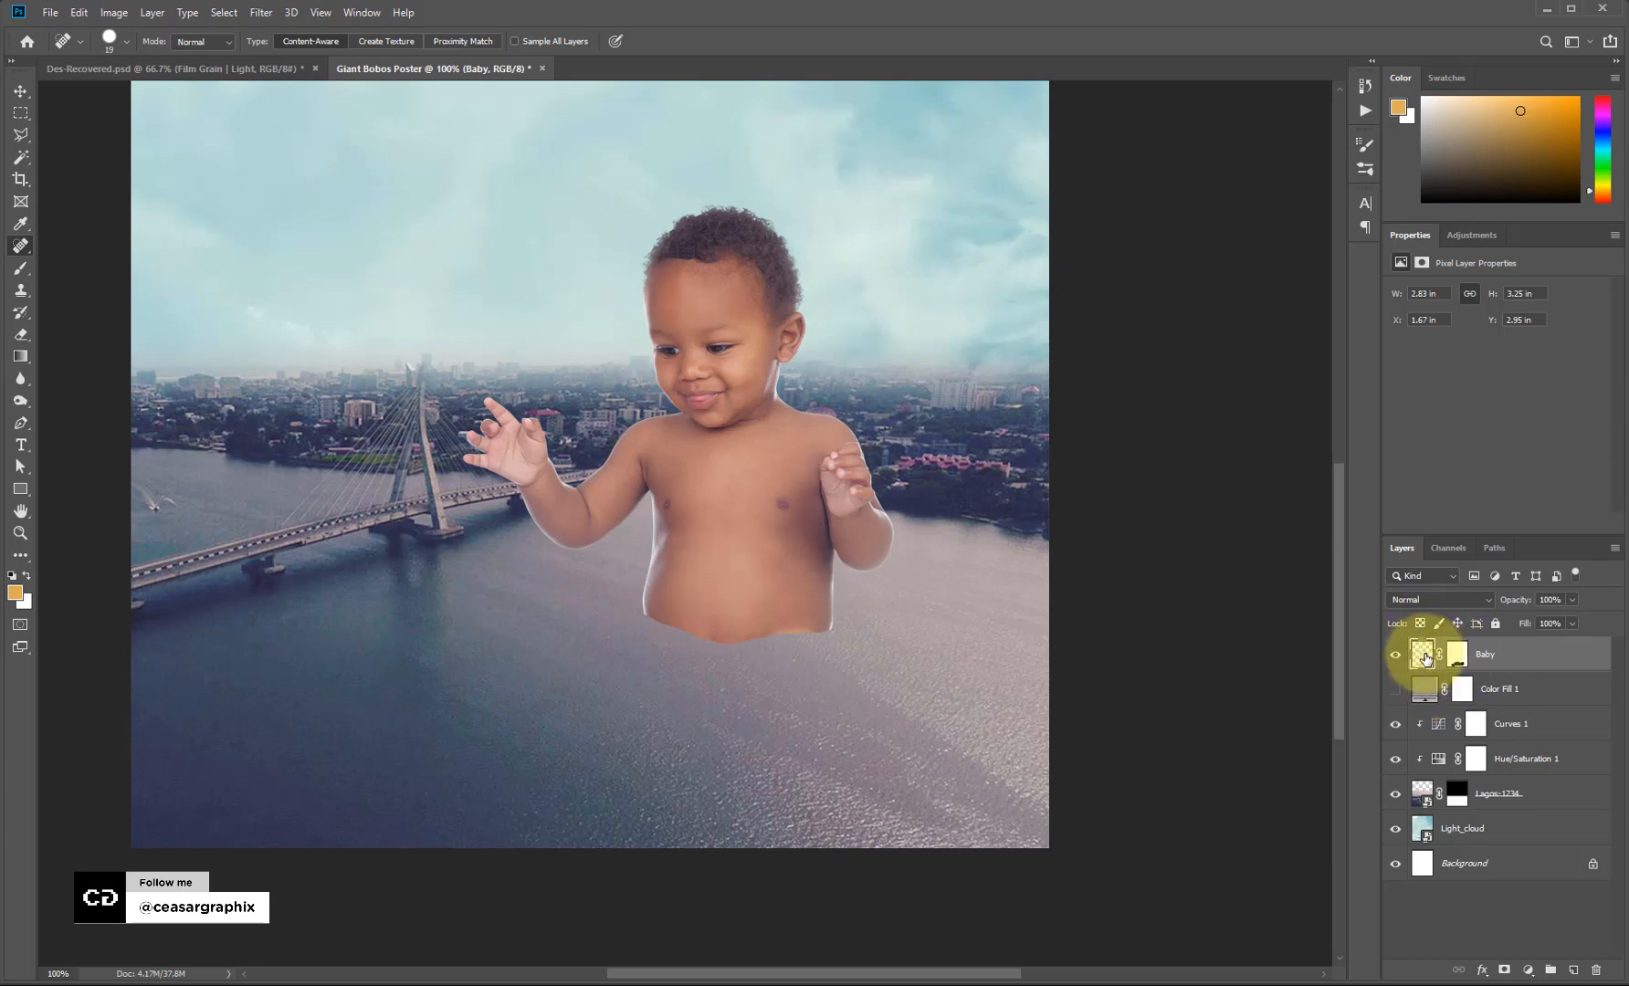
Convert the Baby layer to a smart object and return to the Move tool.
right_click(1427, 654)
left_click(1498, 659)
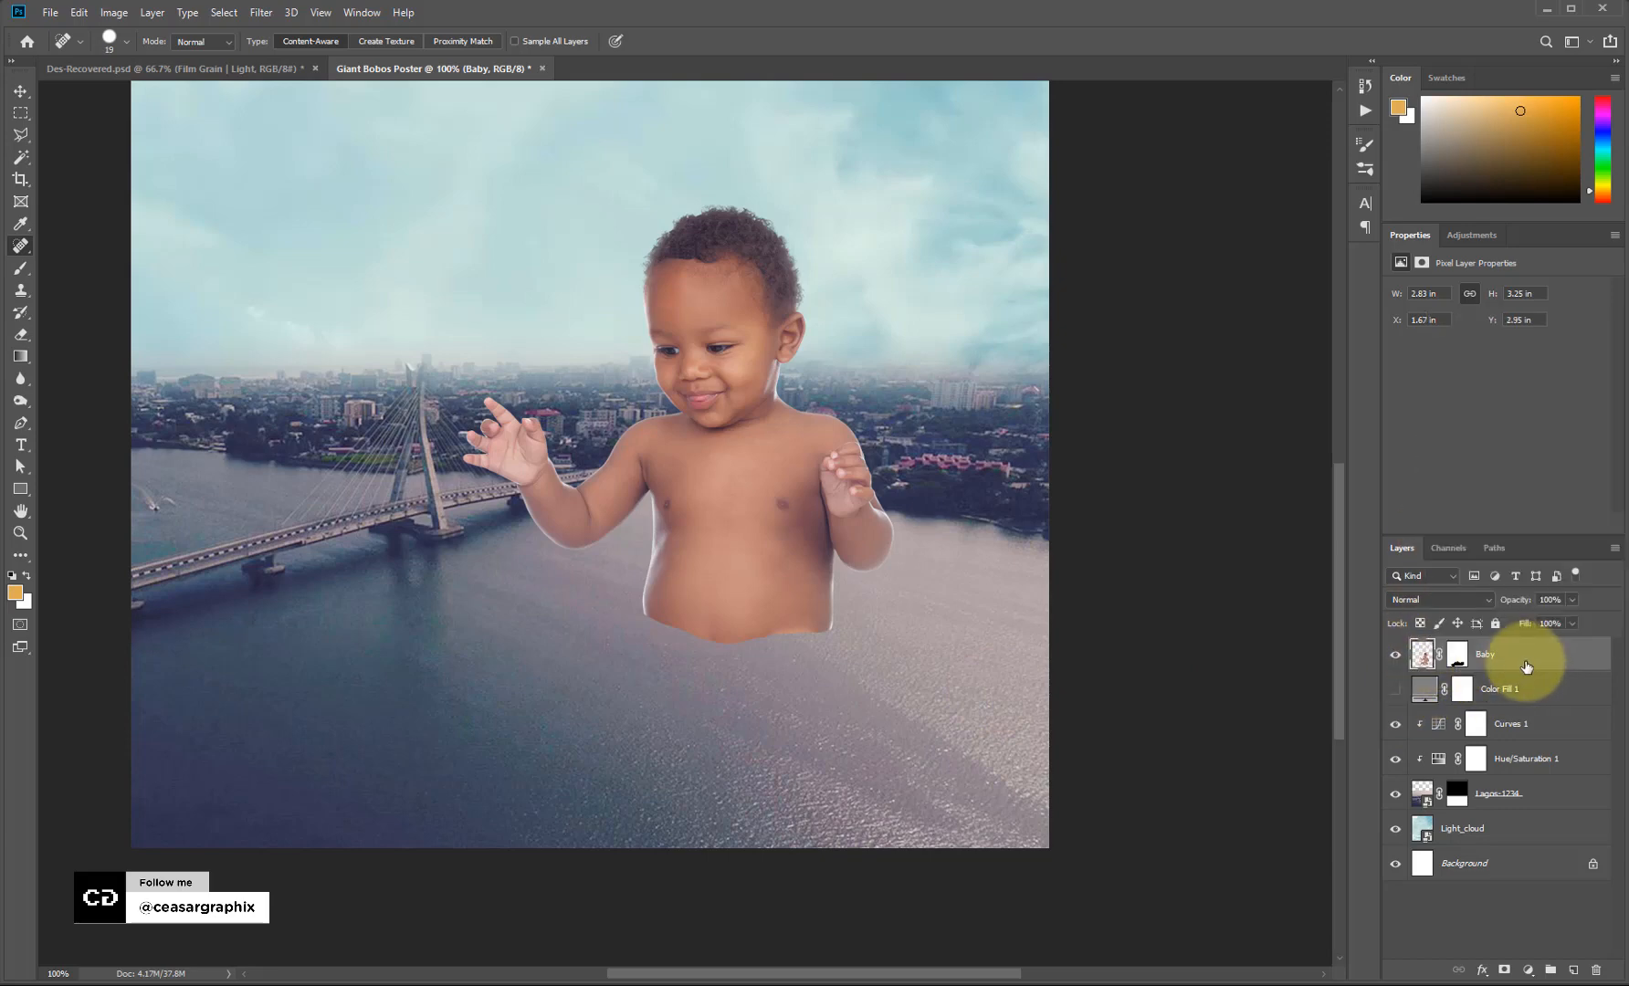
right_click(1525, 655)
left_click(1612, 185)
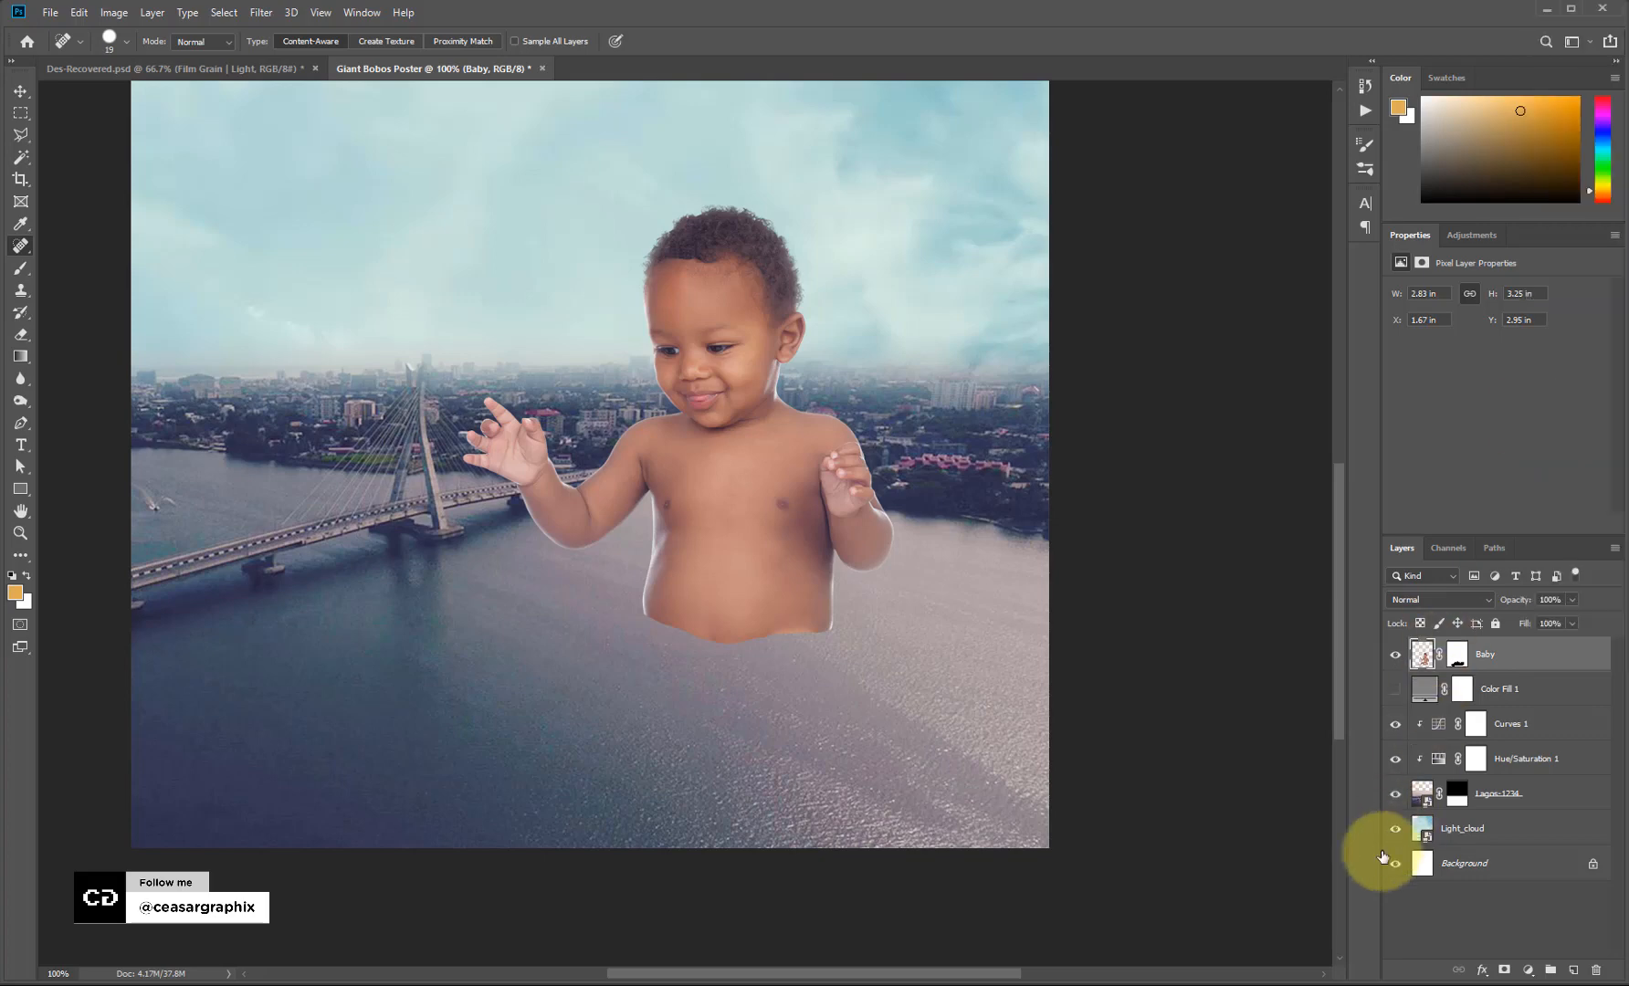
key("v")
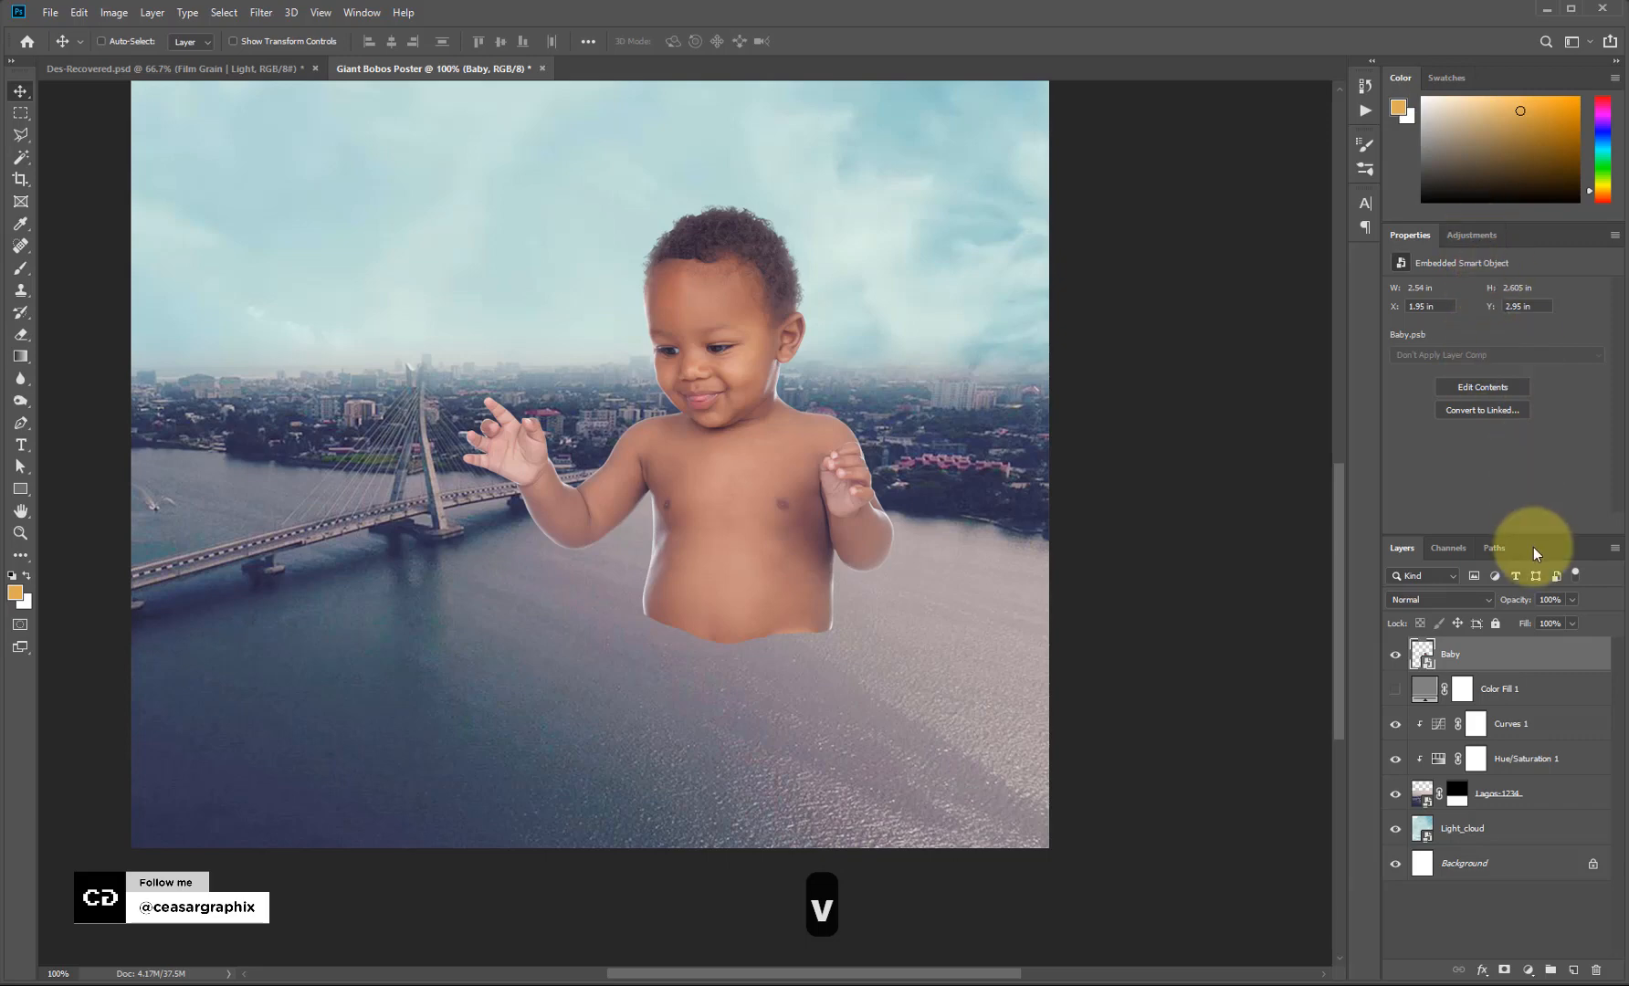
Add a Hue/Saturation adjustment clipped to the Baby layer and lower its Saturation to -10.
left_click_drag(1532, 537, 1526, 478)
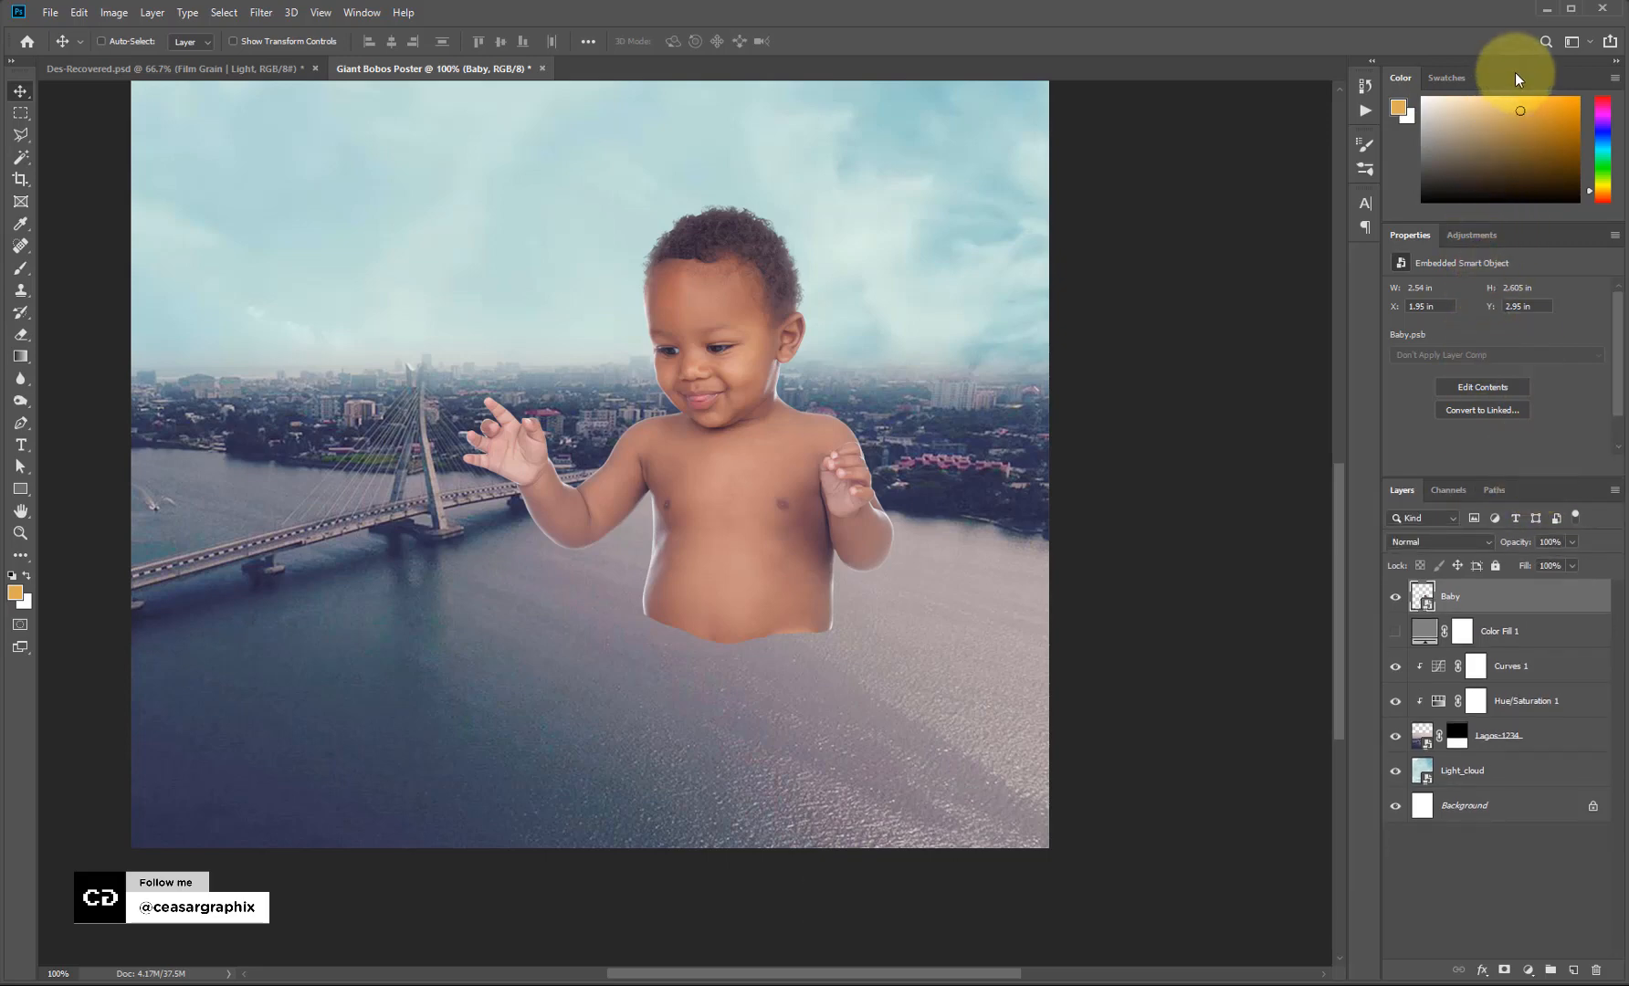
left_click(1472, 234)
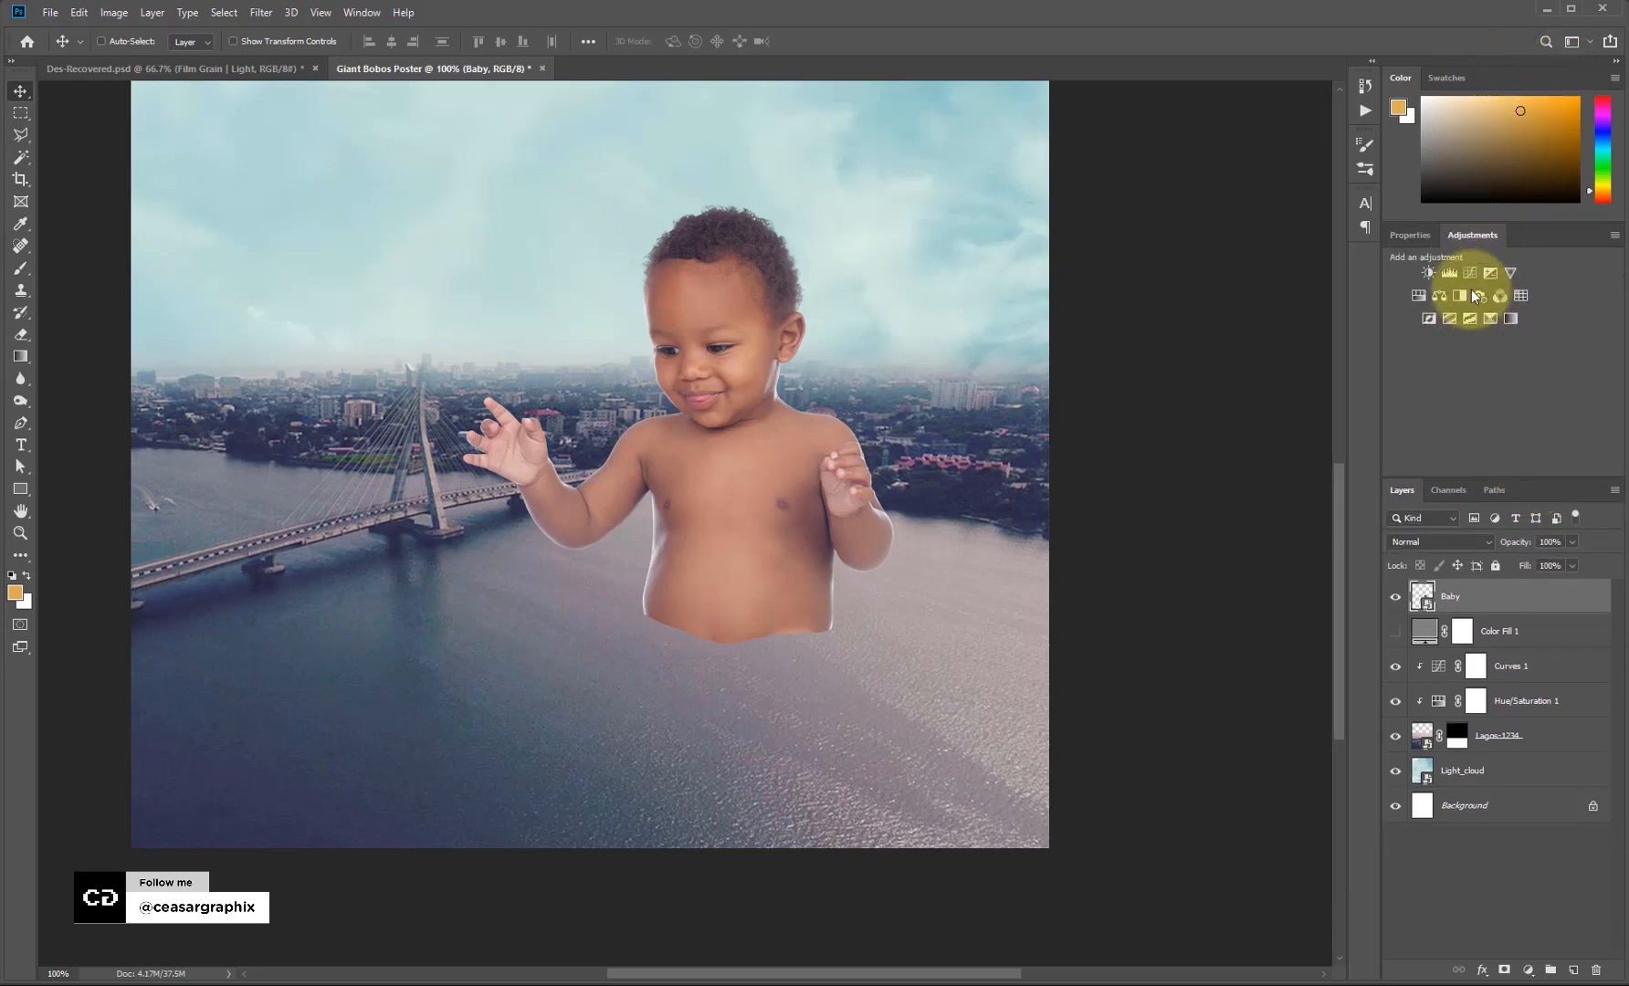
left_click(1418, 297)
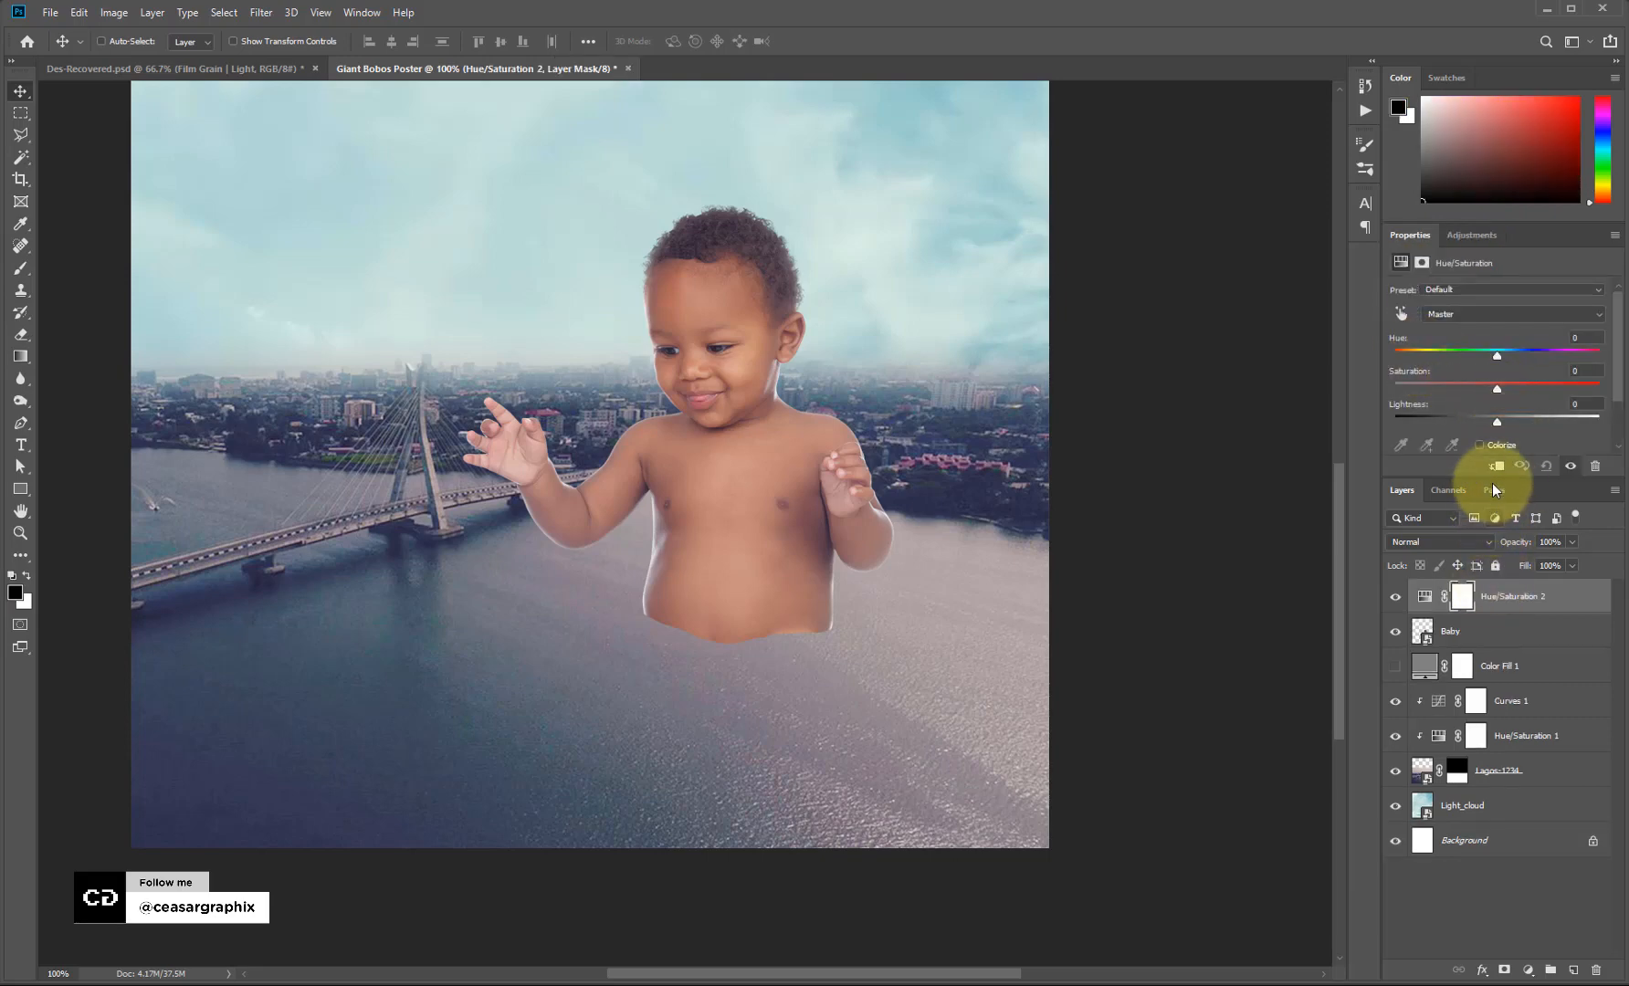
left_click(1495, 468)
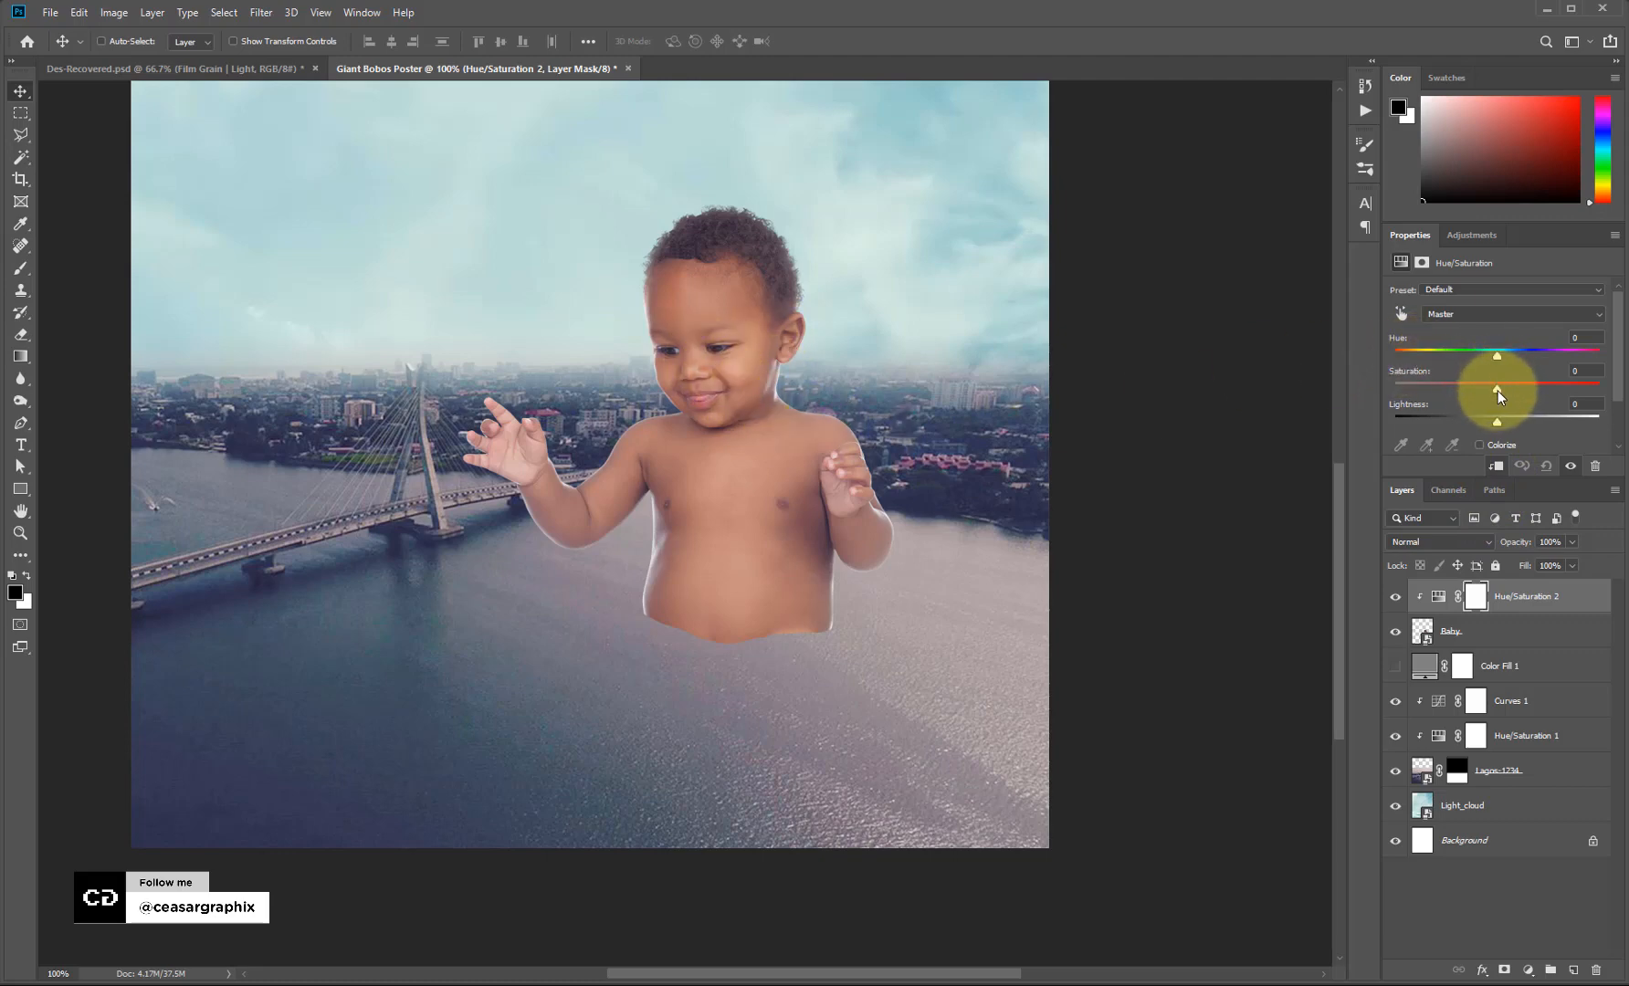
left_click_drag(1497, 390, 1486, 391)
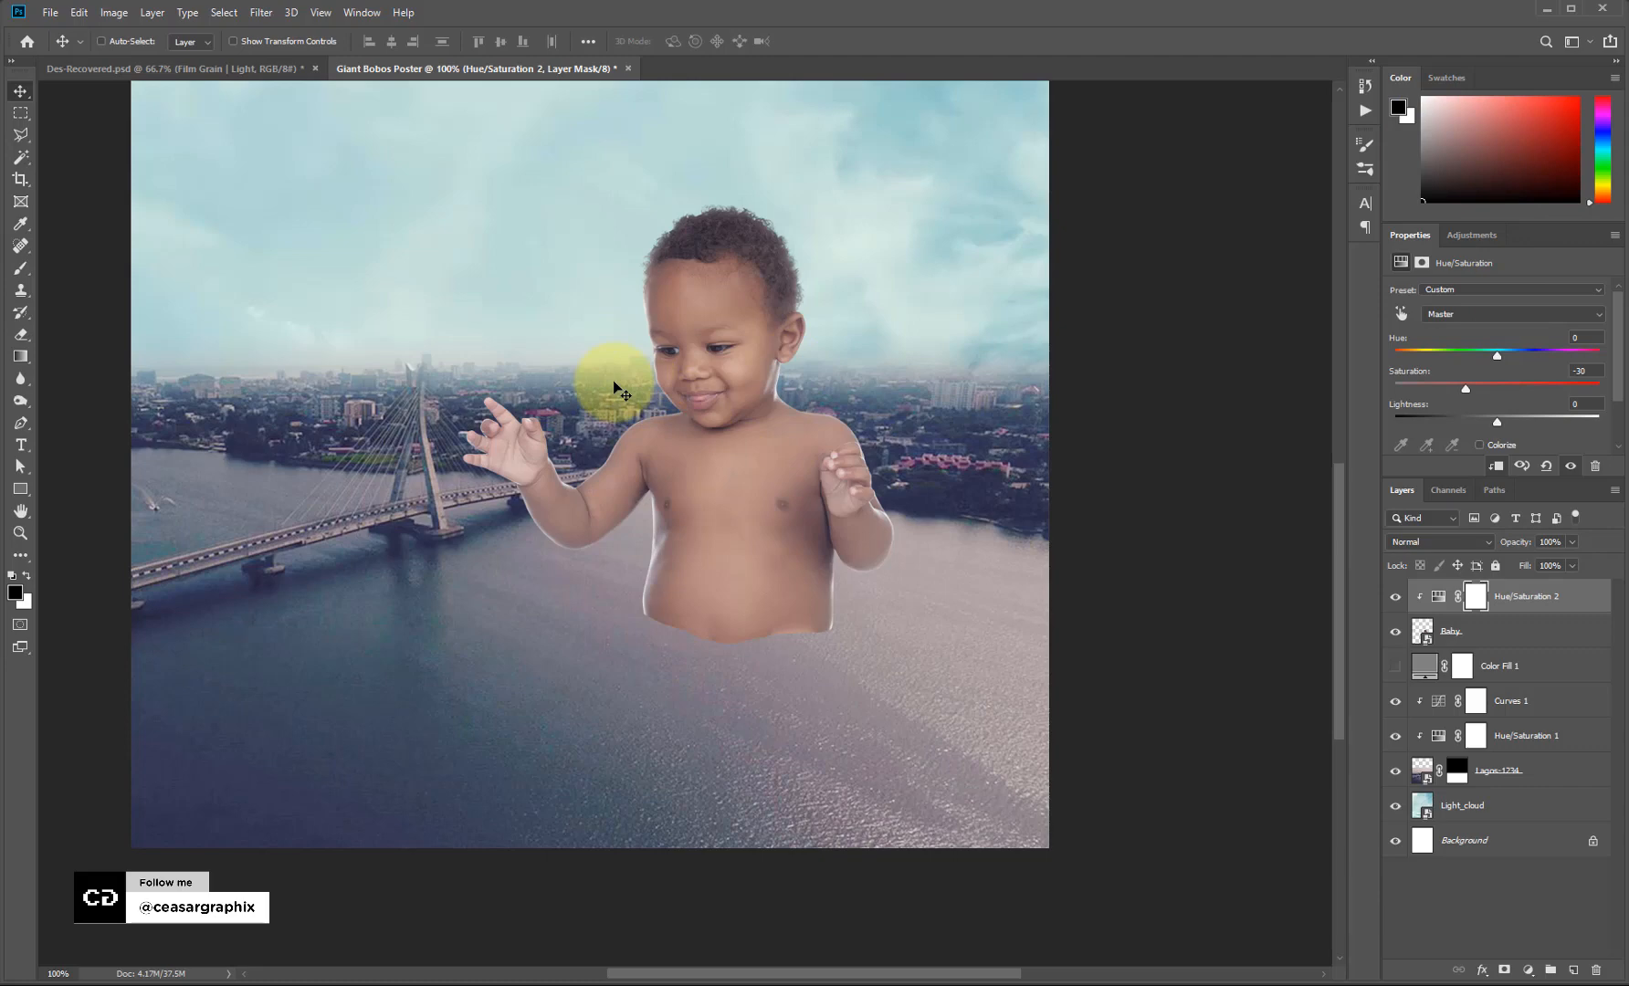
Show Color Fill 1, move it to the top in Color blend mode, and zoom out.
left_click(1394, 665)
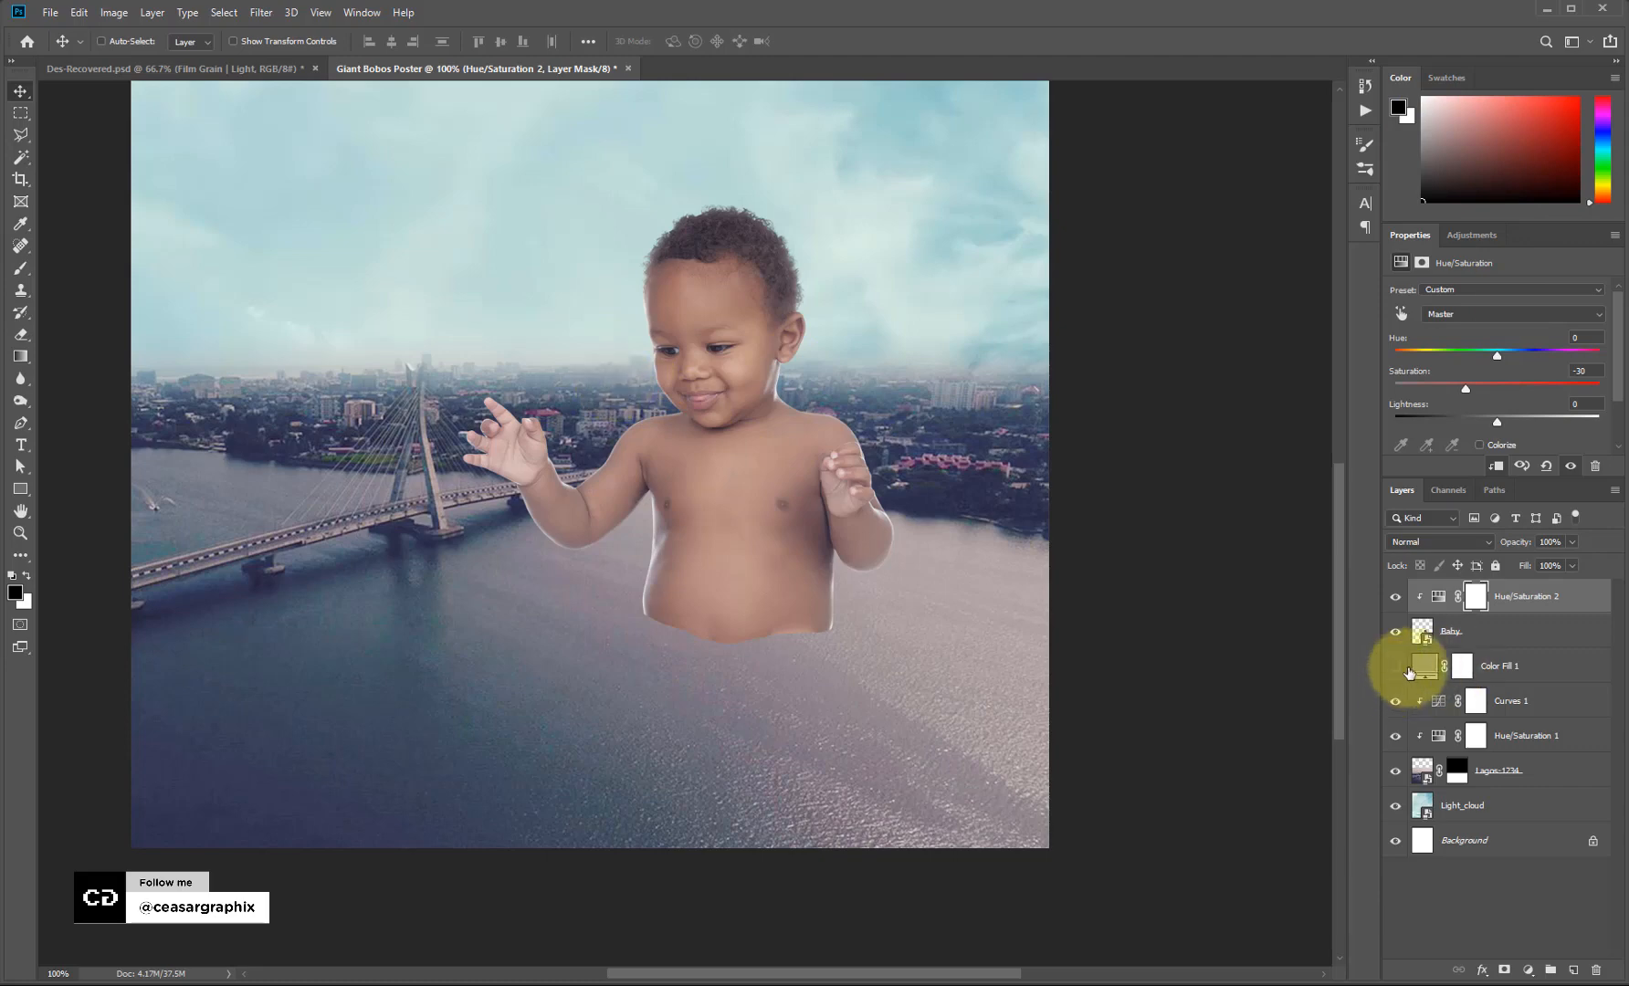
left_click_drag(1457, 673, 1536, 585)
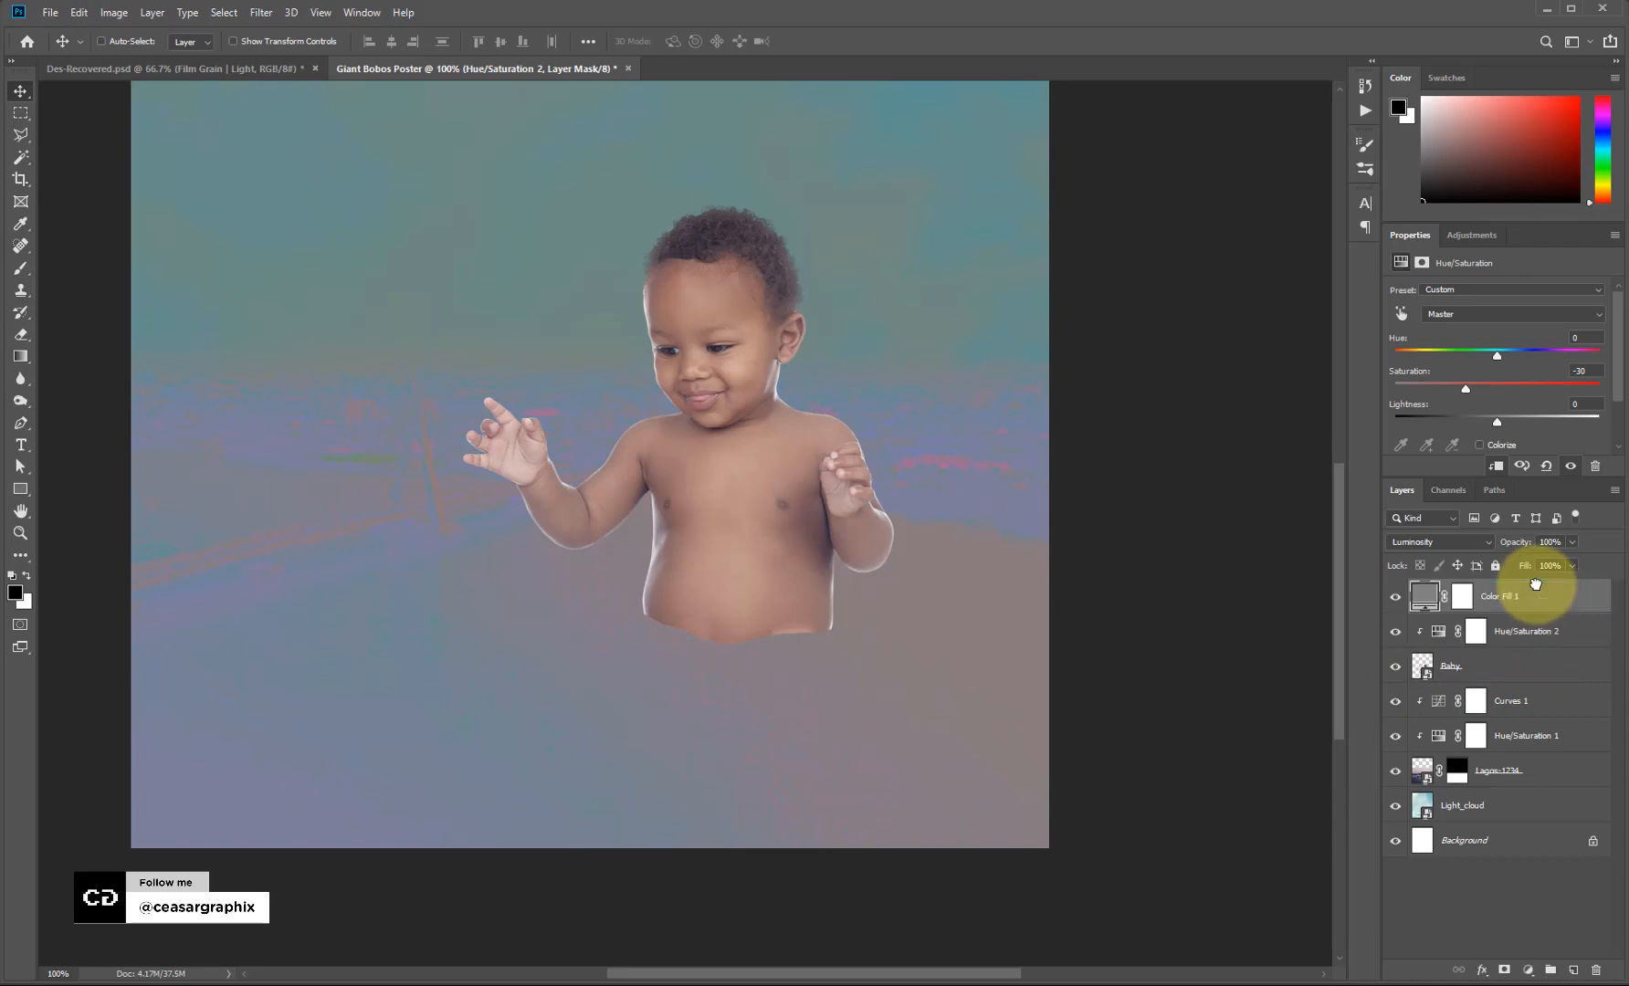
key("shift+alt+y")
left_click(1426, 542)
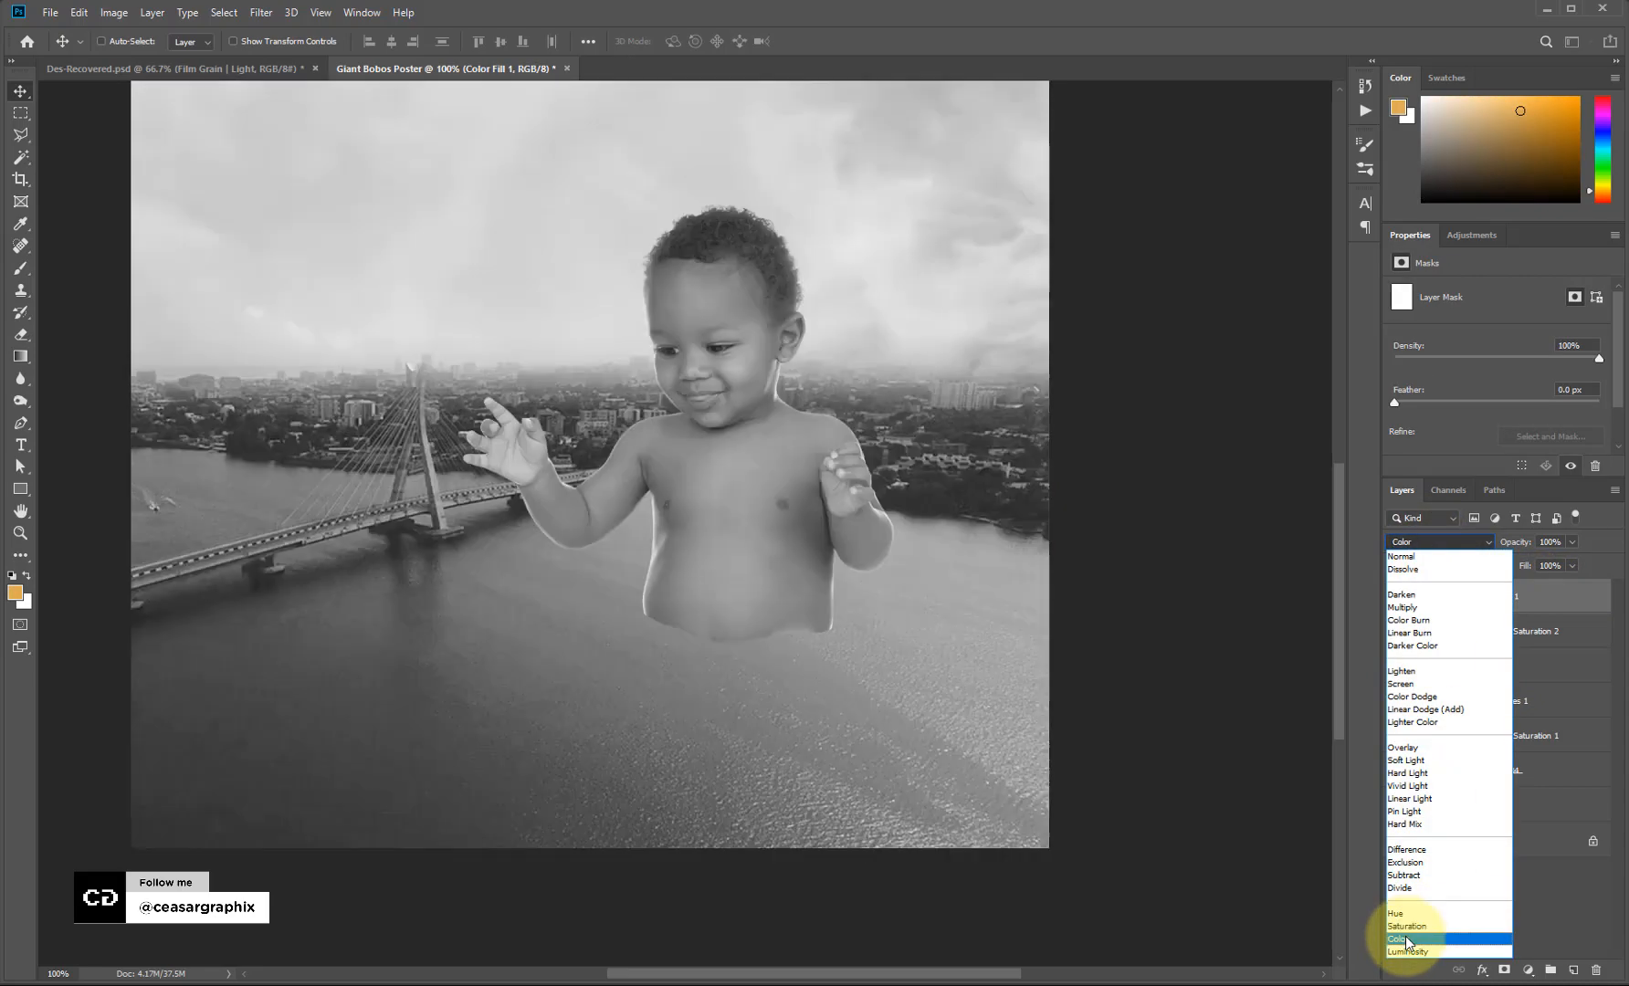
left_click(1398, 938)
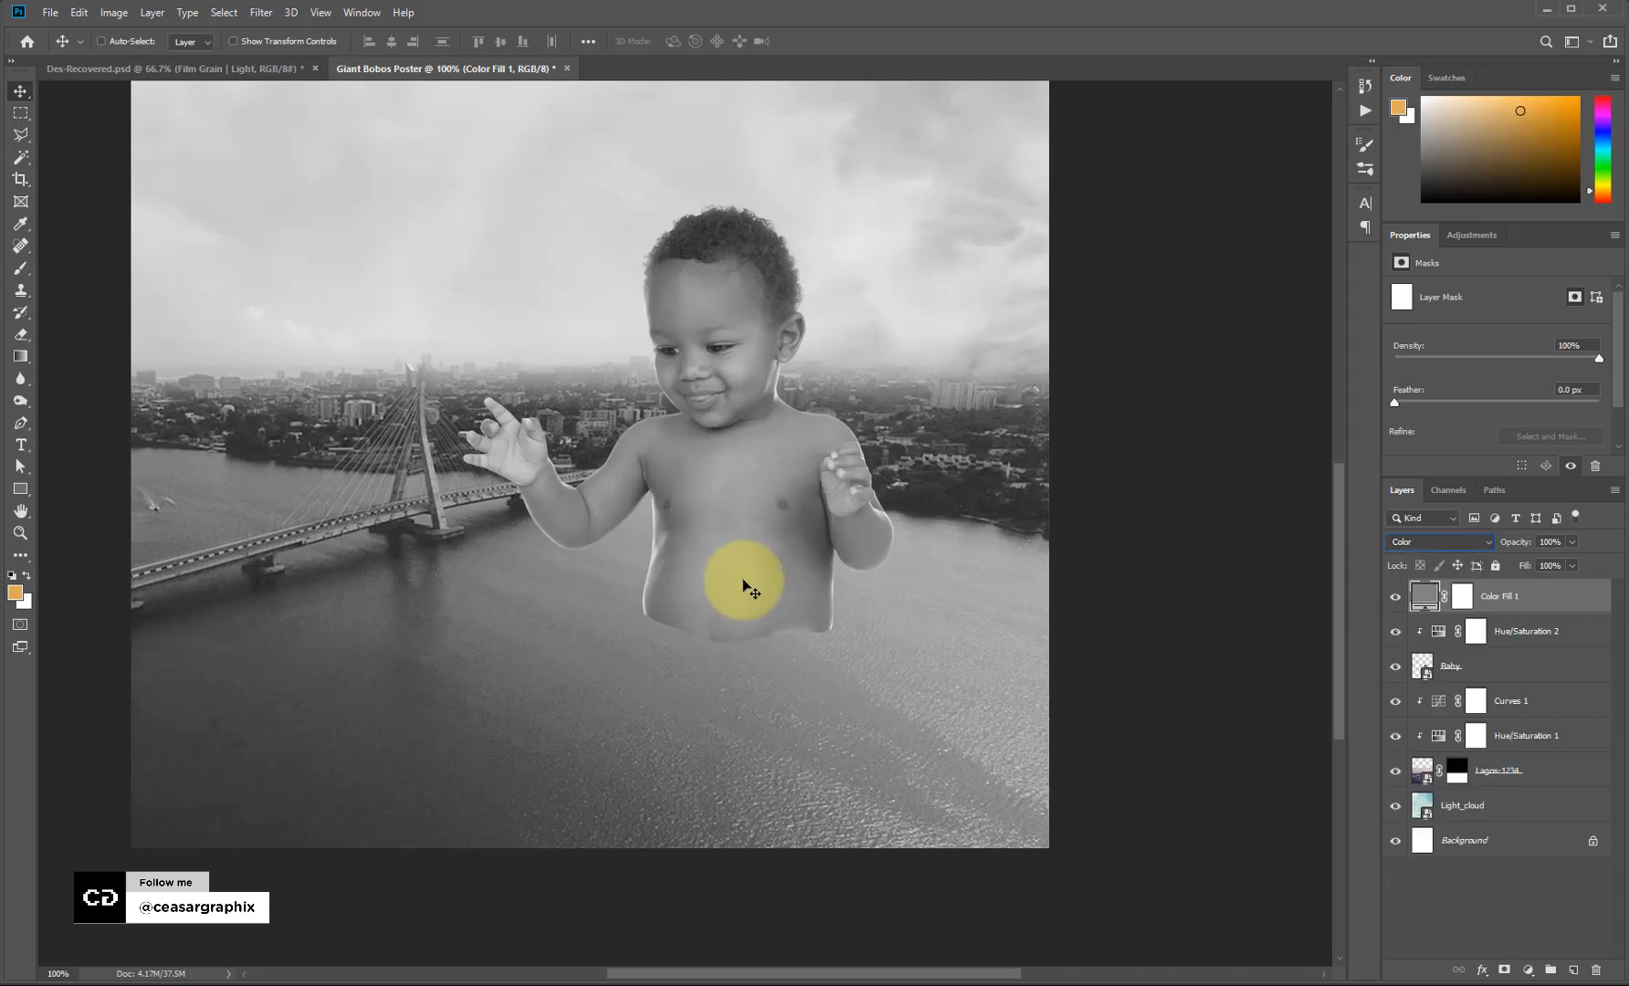
key("ctrl+minus")
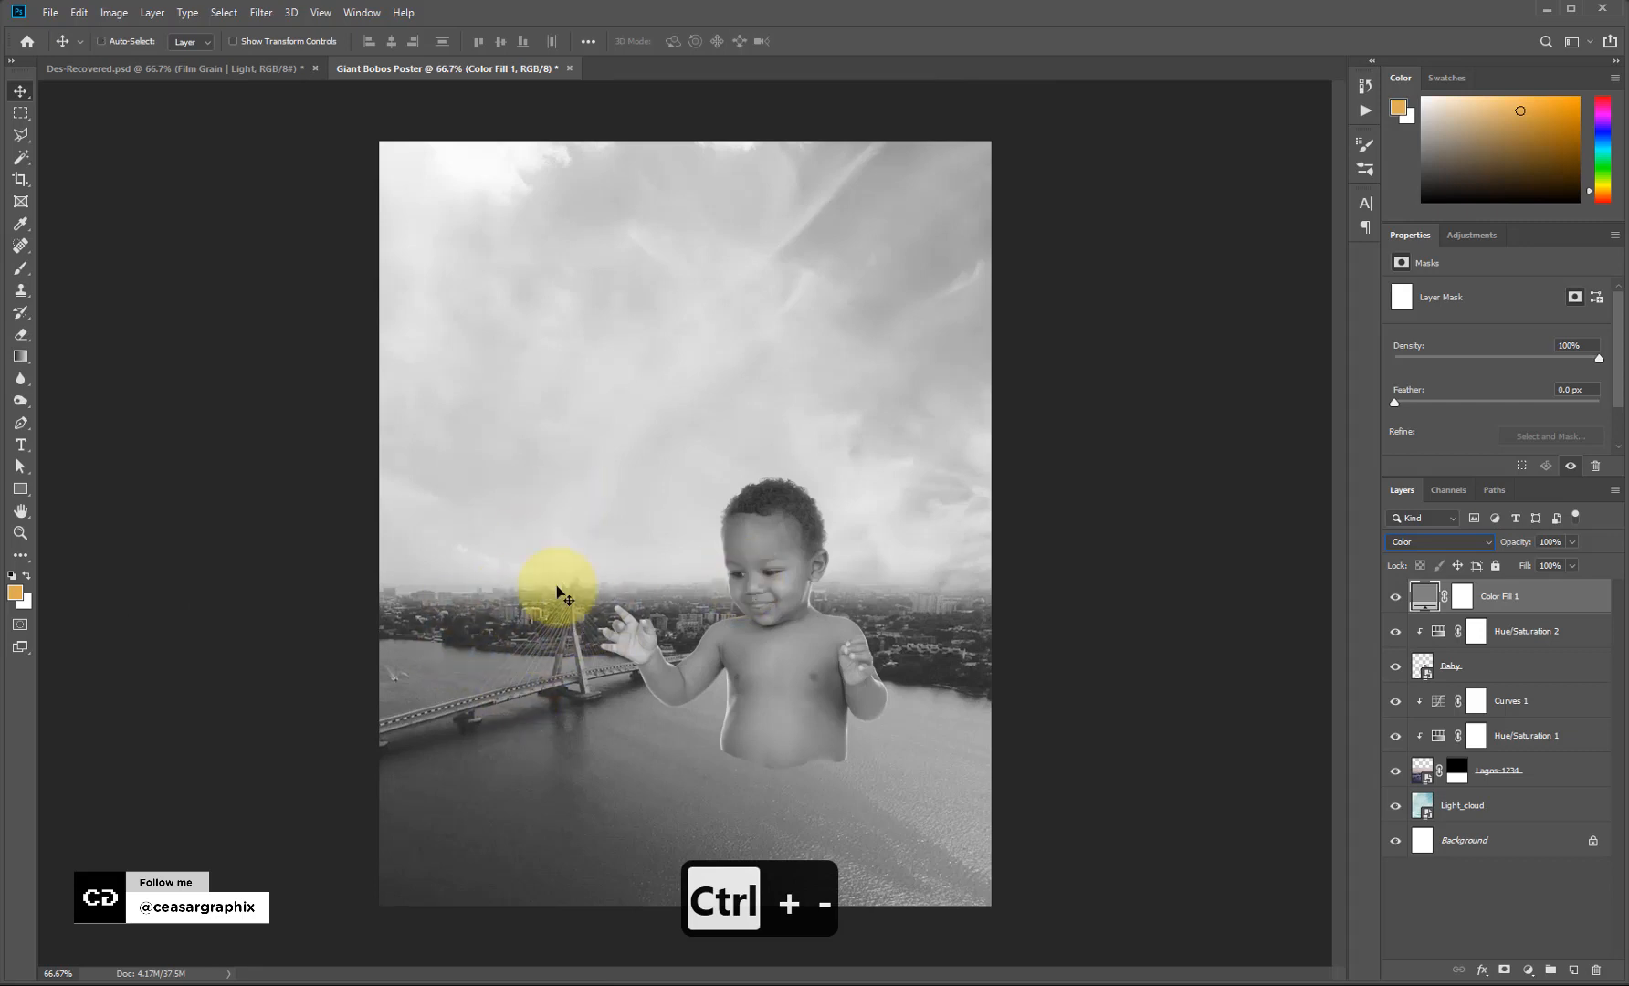
Select Hue/Saturation 2 and add a Curves 2 adjustment above it.
left_click(1515, 631)
left_click(1475, 234)
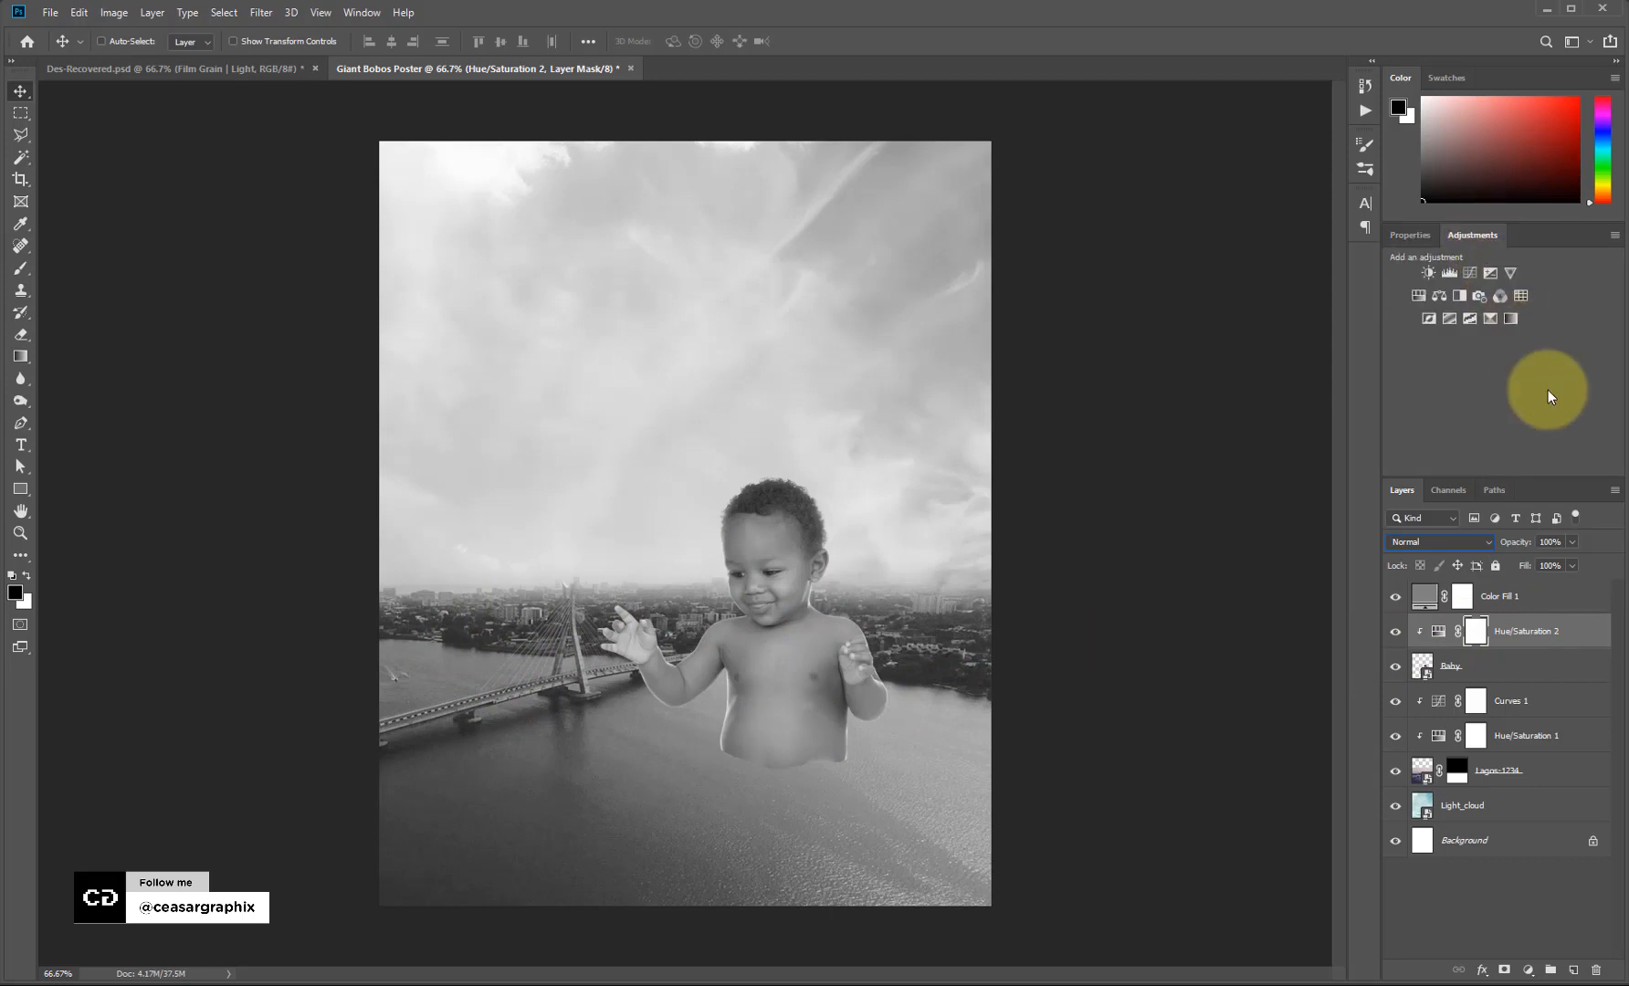
left_click(1470, 273)
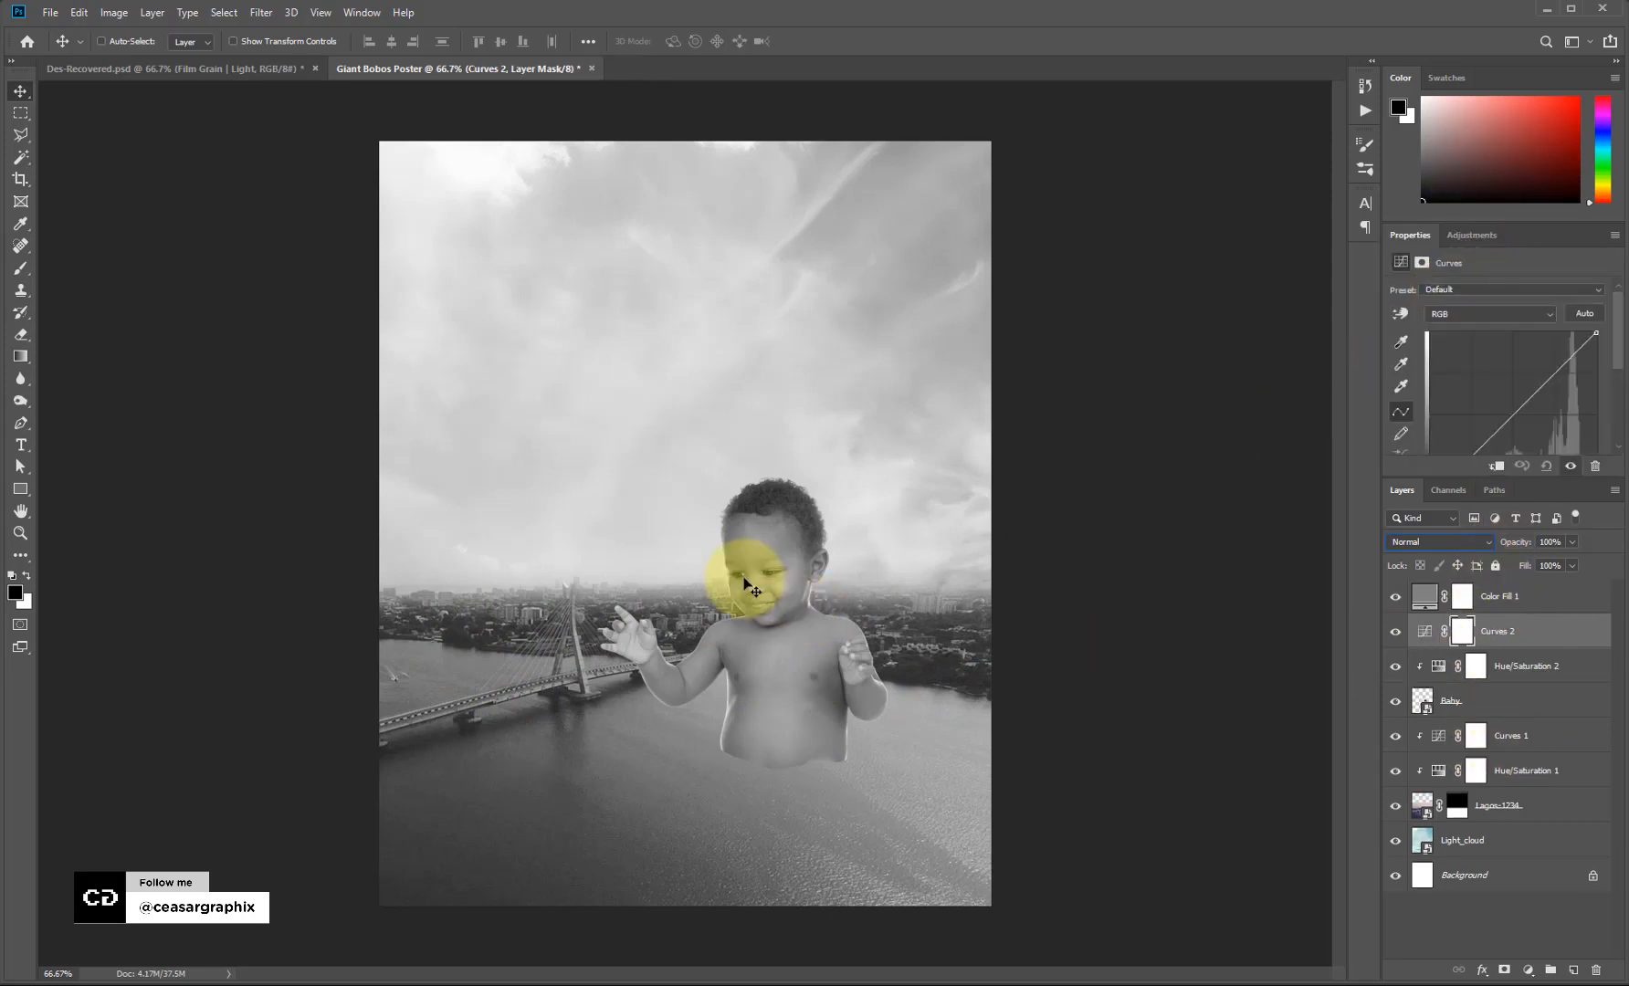
Zoom to 100% and clip Curves 2 to the baby using the targeted adjustment tool.
key("ctrl+equal")
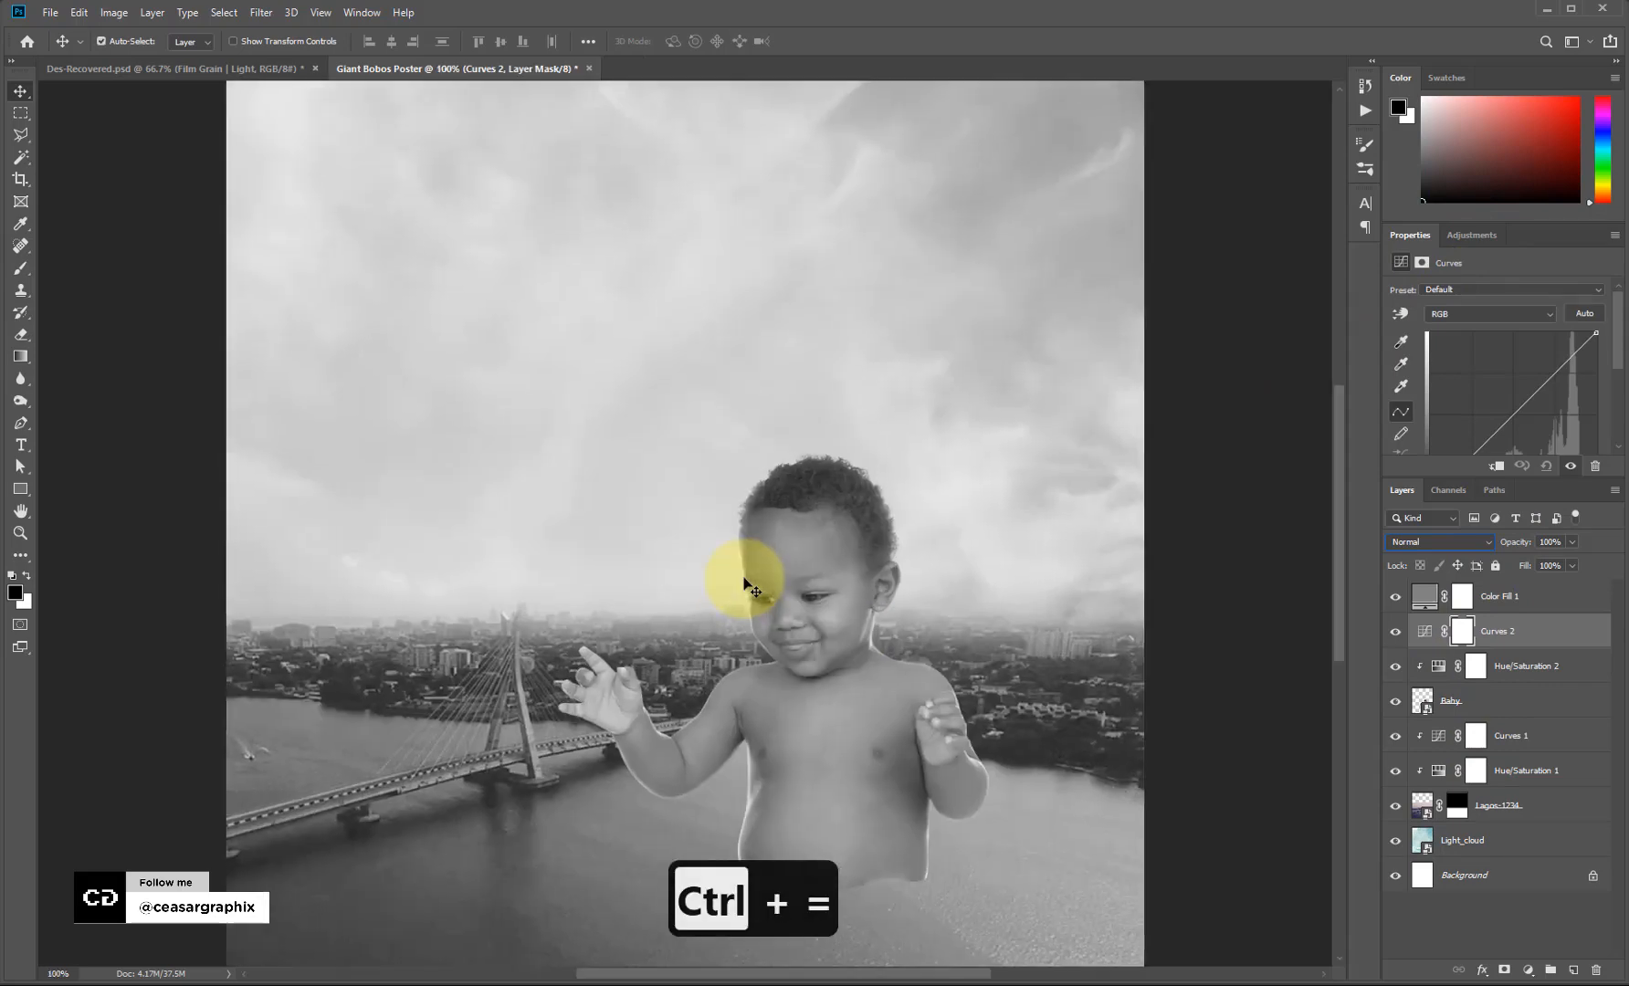
left_click_drag(1333, 541, 1500, 569)
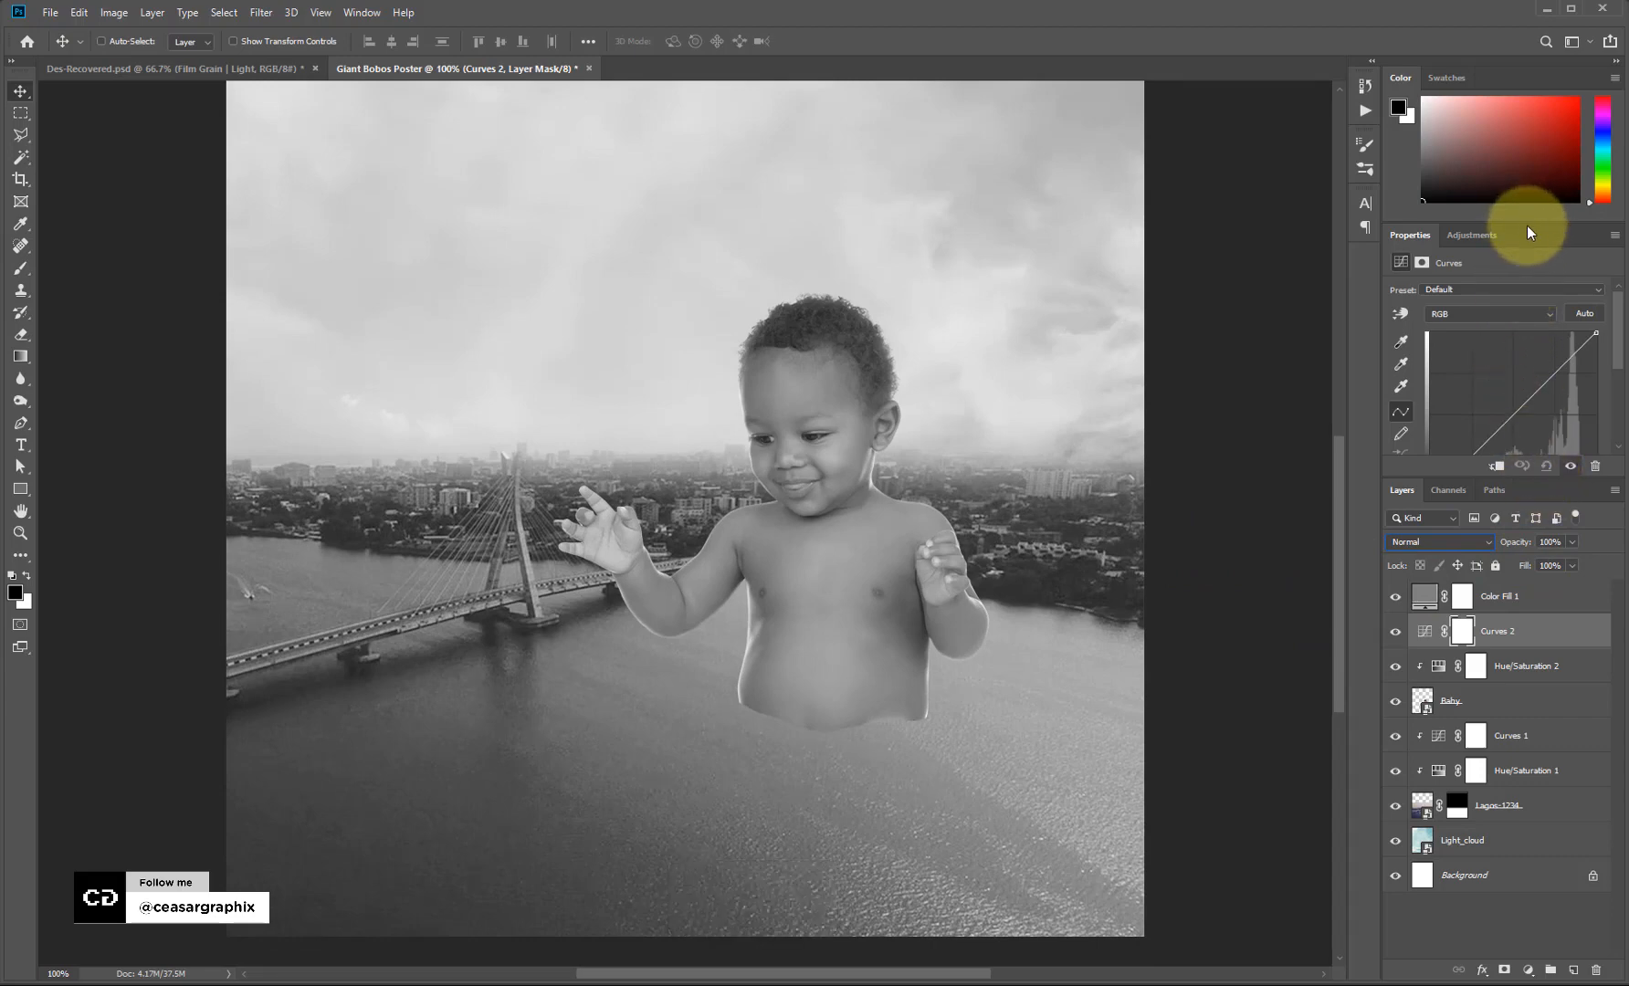
left_click_drag(1527, 223, 1527, 110)
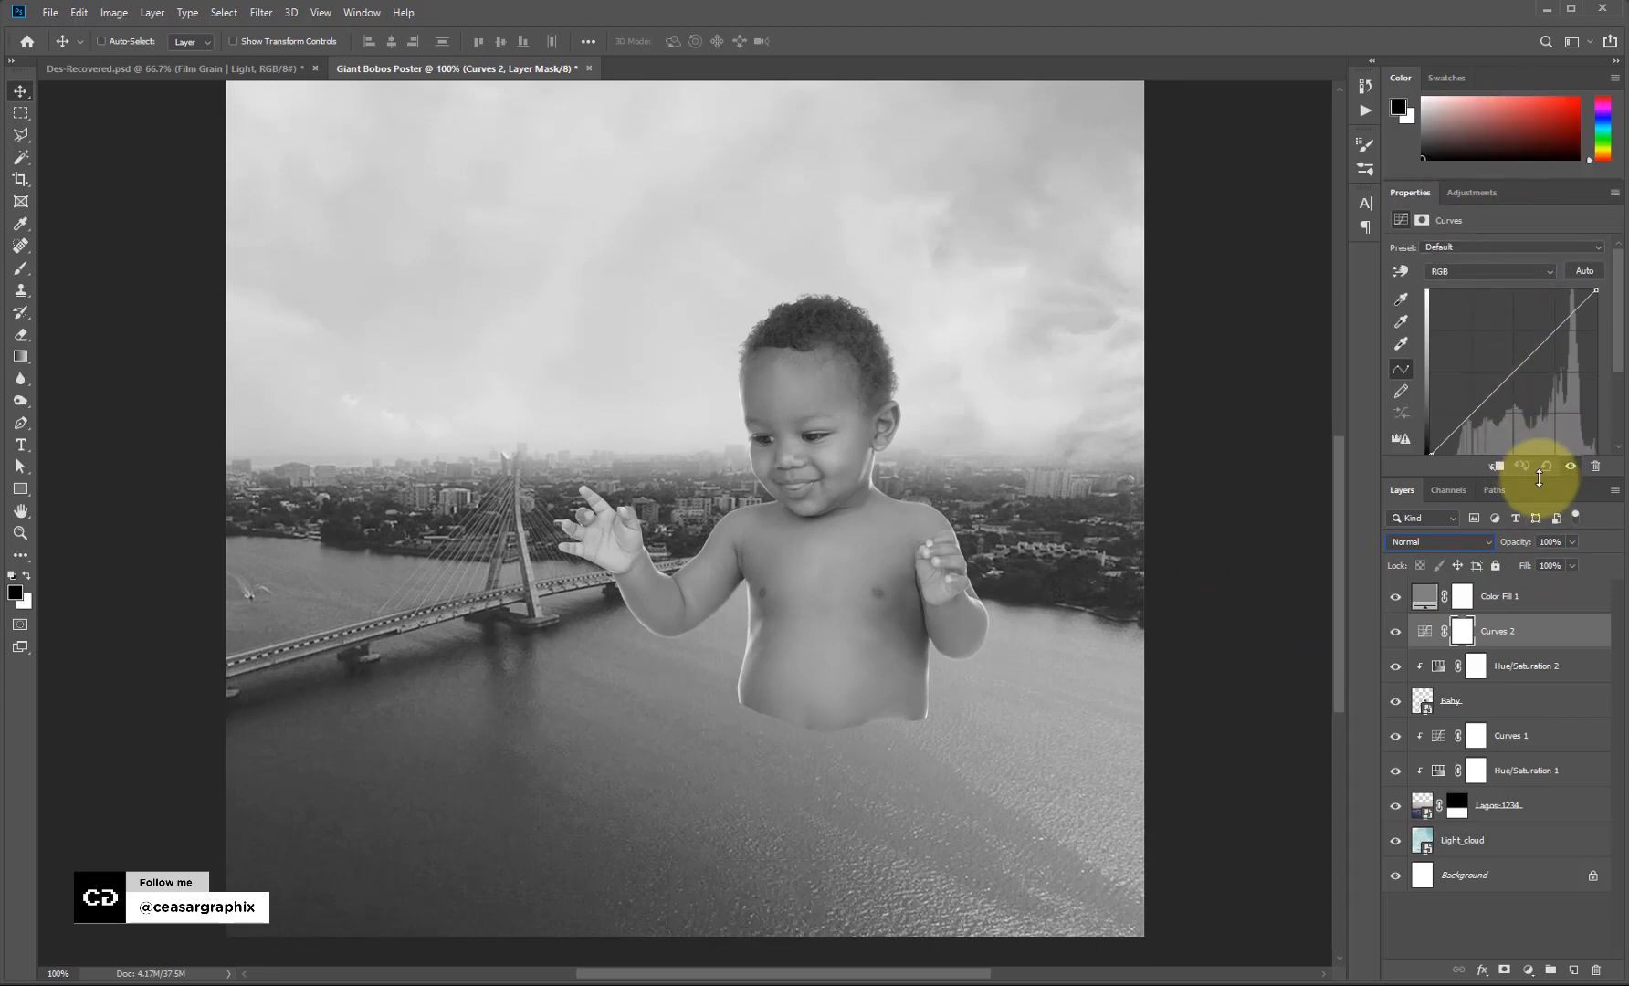
left_click_drag(1545, 476, 1545, 515)
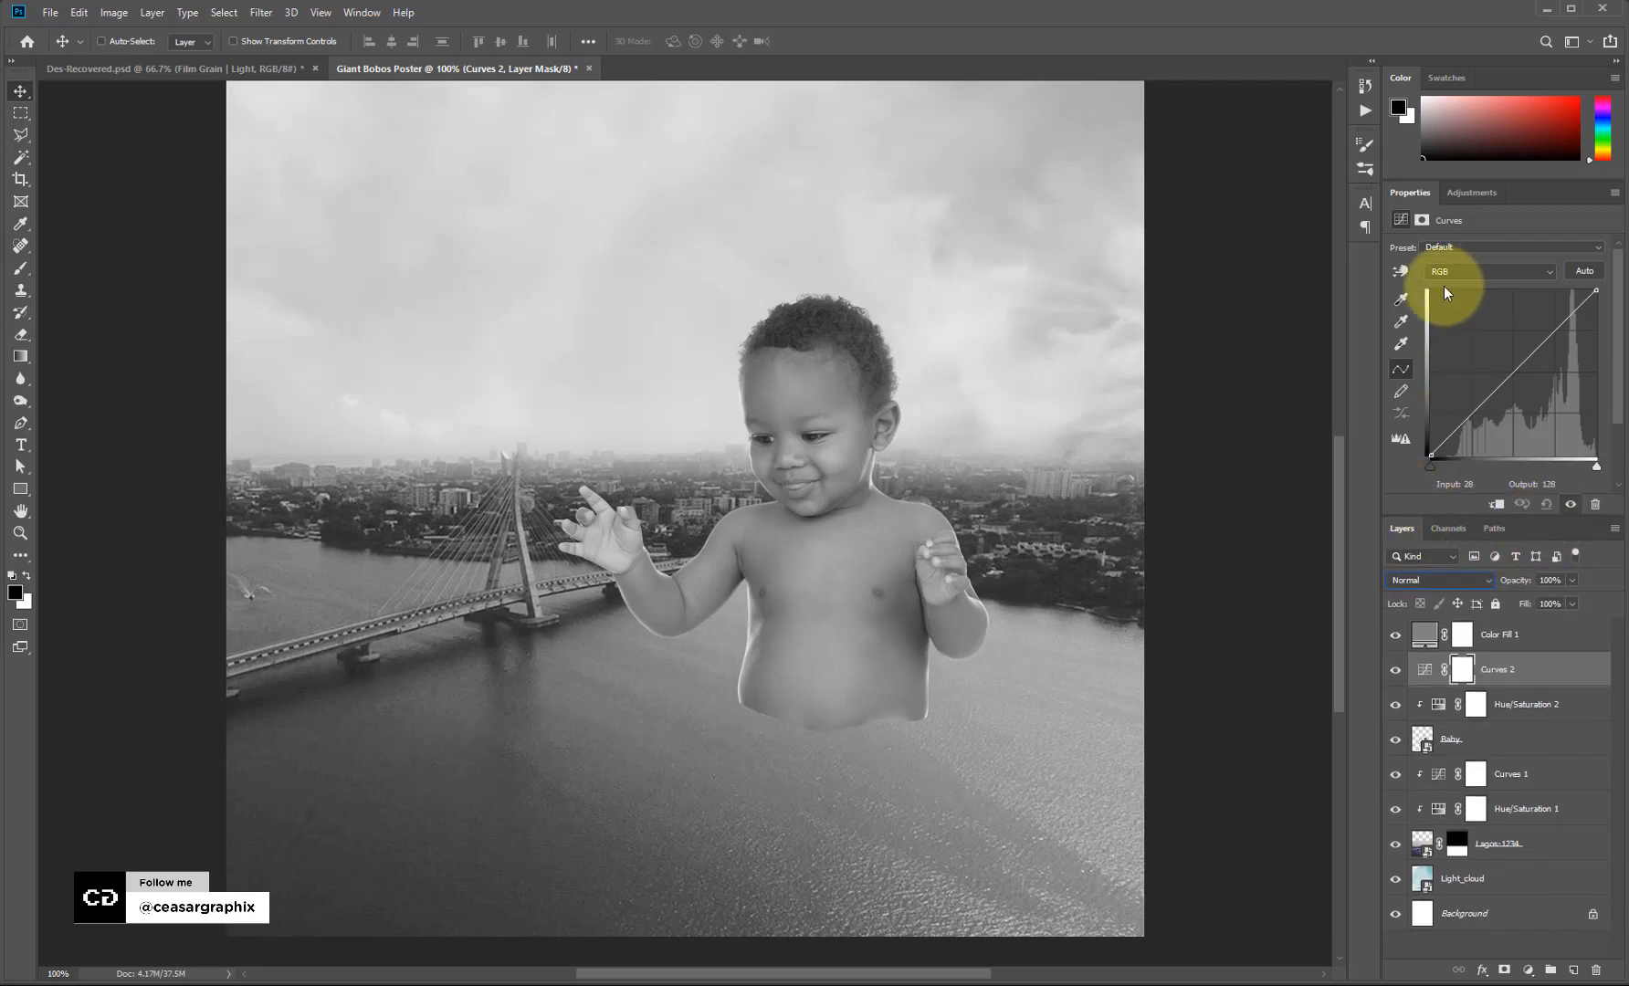
left_click(1399, 271)
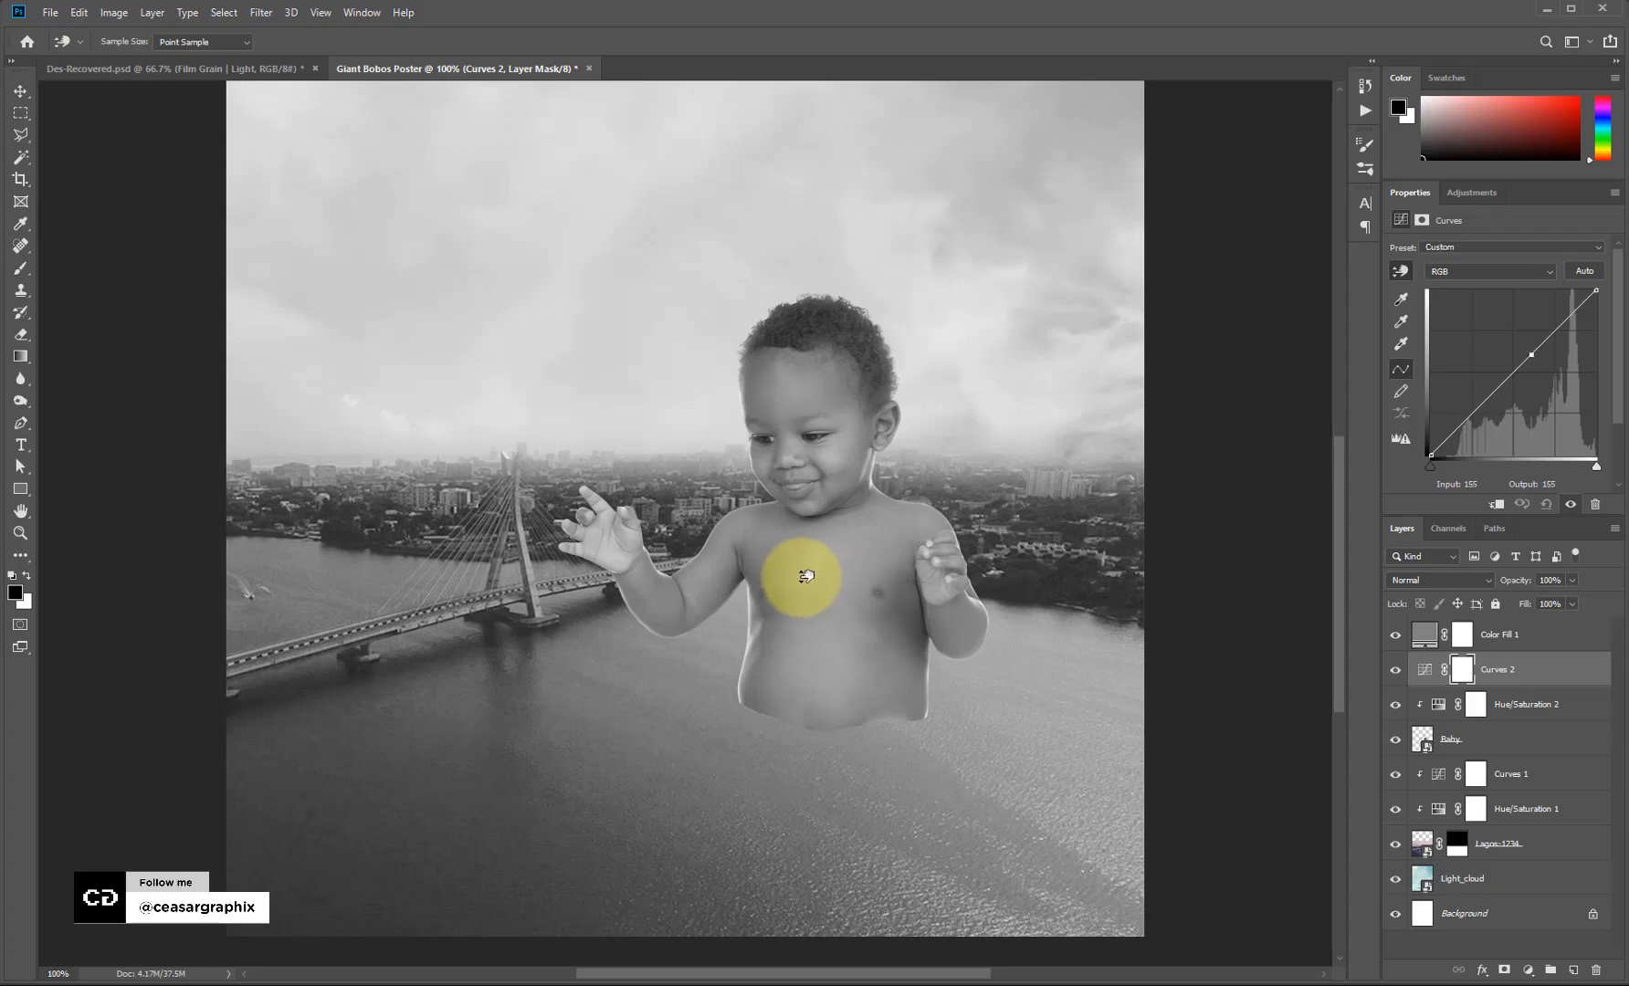
left_click_drag(806, 576, 810, 587)
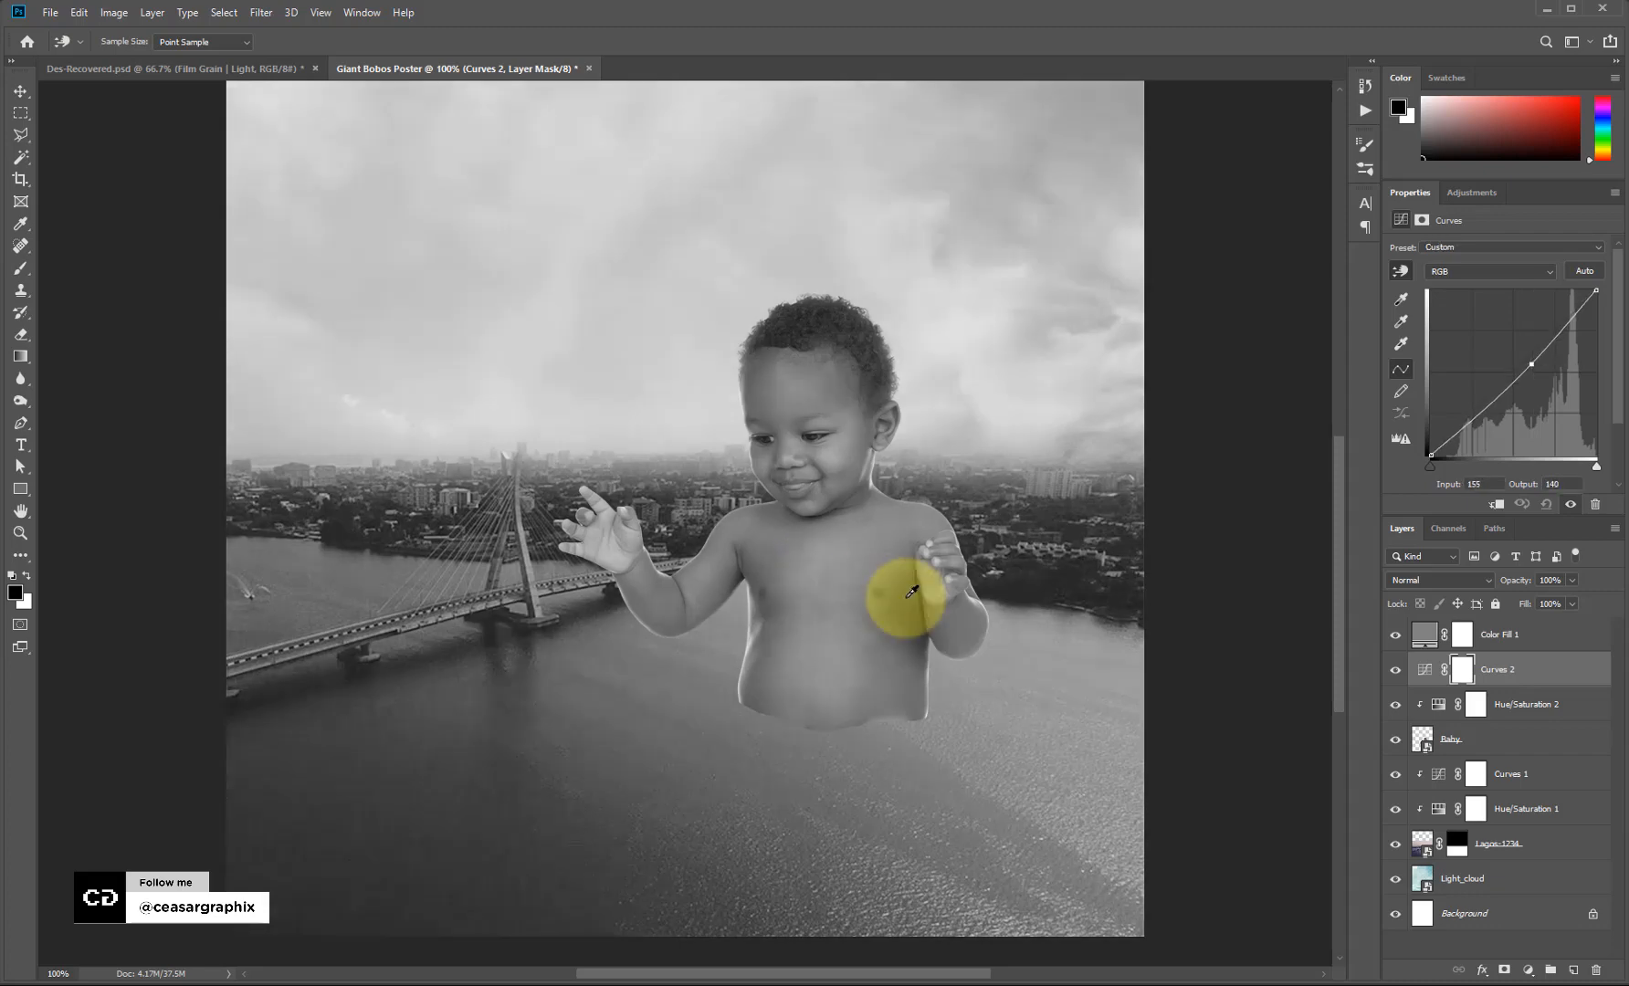
left_click(1495, 505)
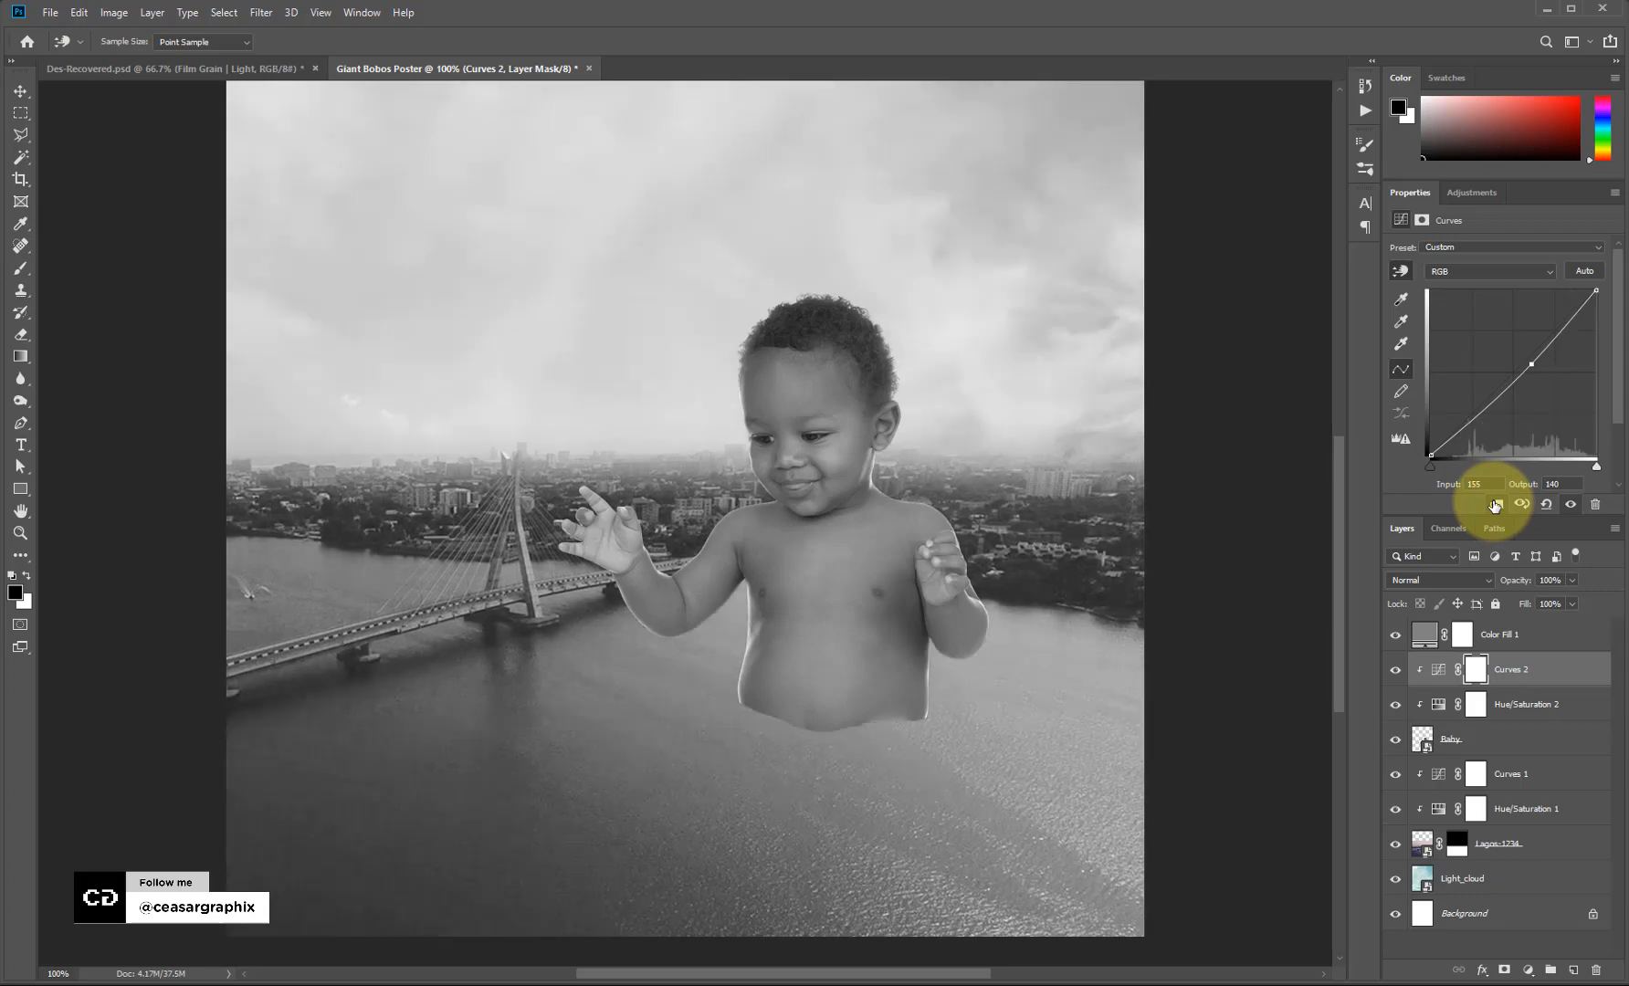
Reshape the curve to darken the baby's chest, brighten his forehead and deepen shadows.
left_click(794, 423)
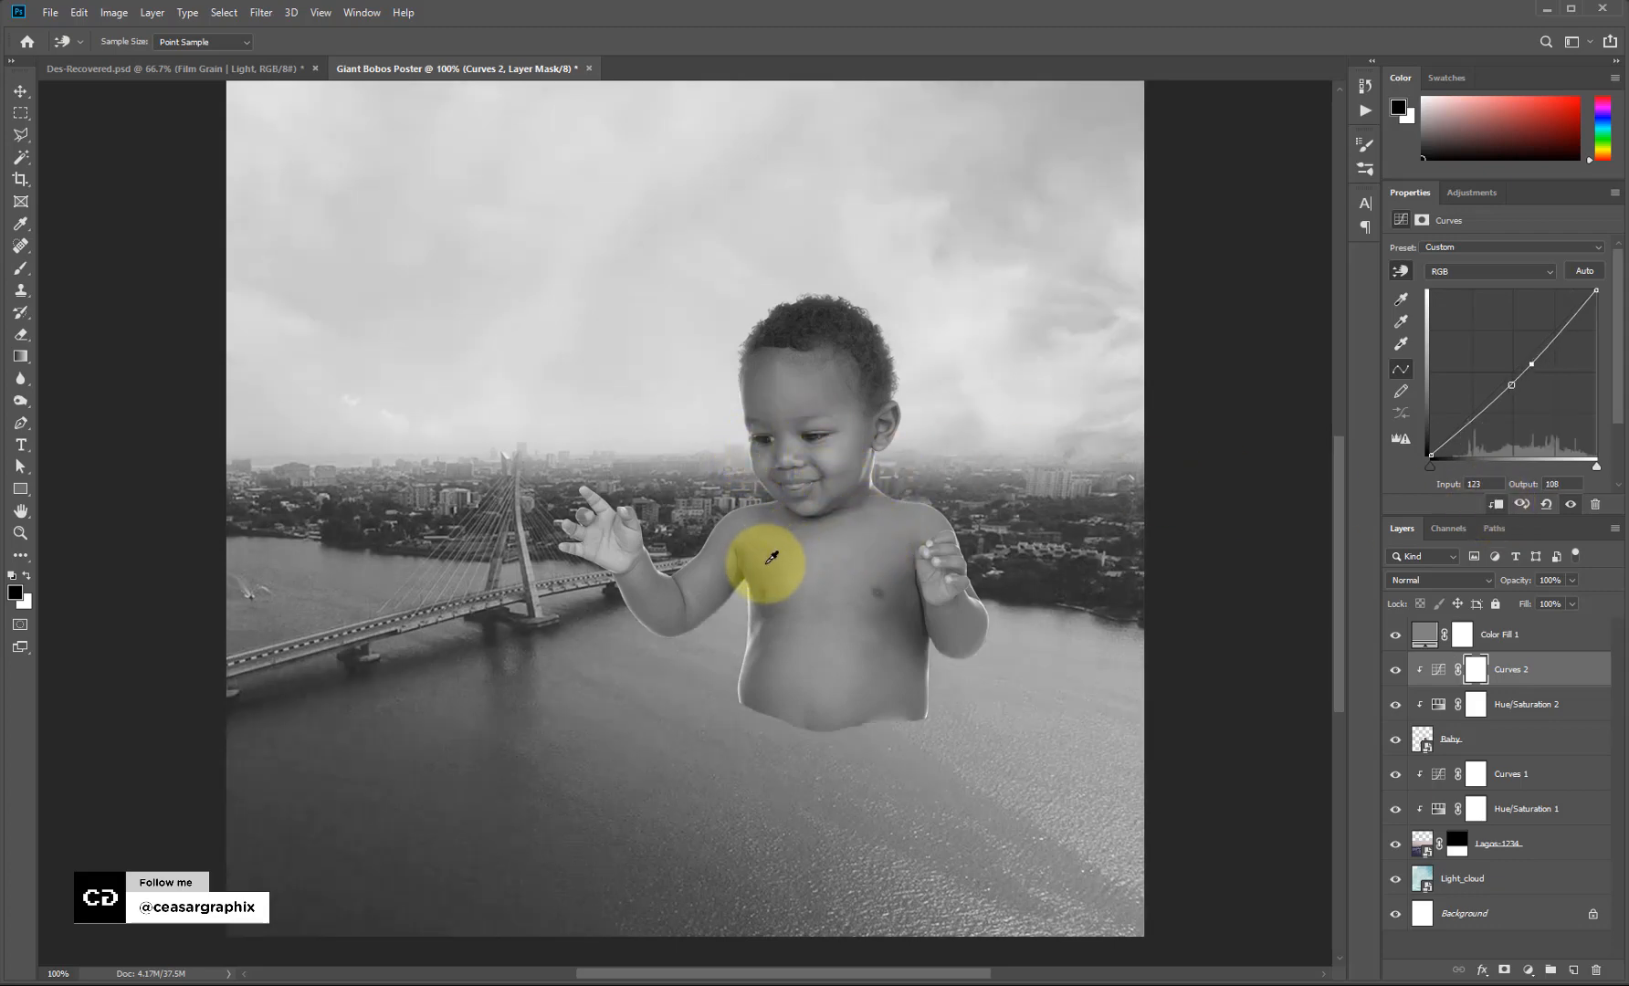
left_click_drag(1531, 364, 1541, 480)
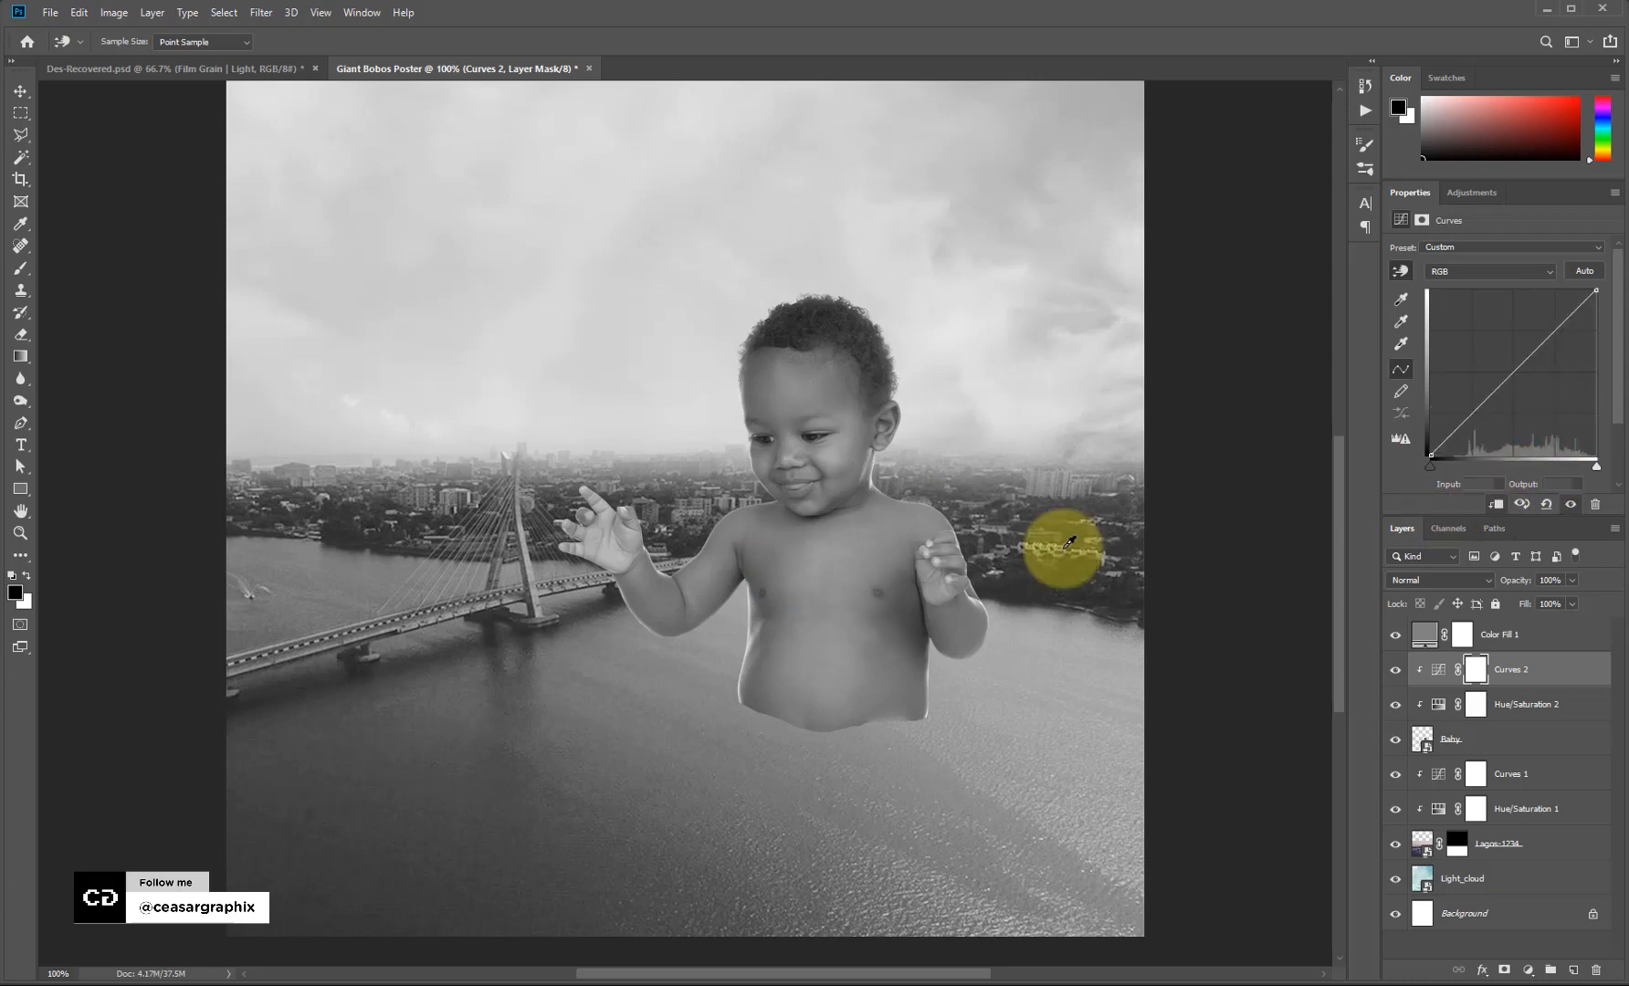
left_click(770, 559)
left_click_drag(770, 566, 778, 603)
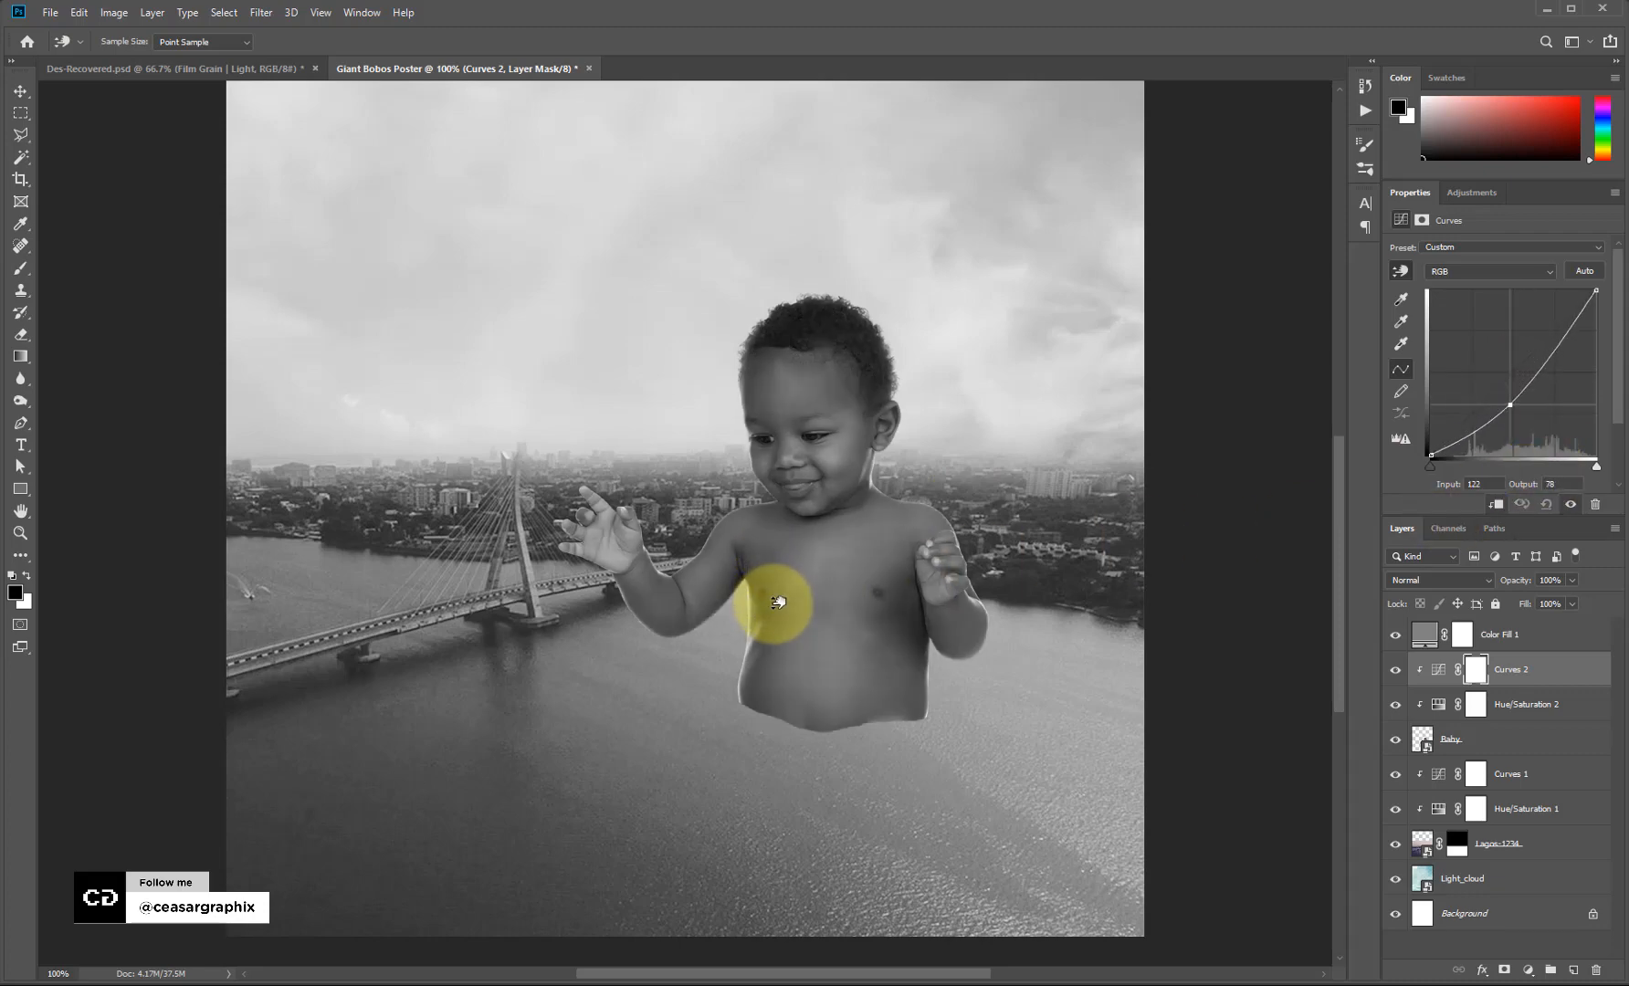
left_click(794, 385)
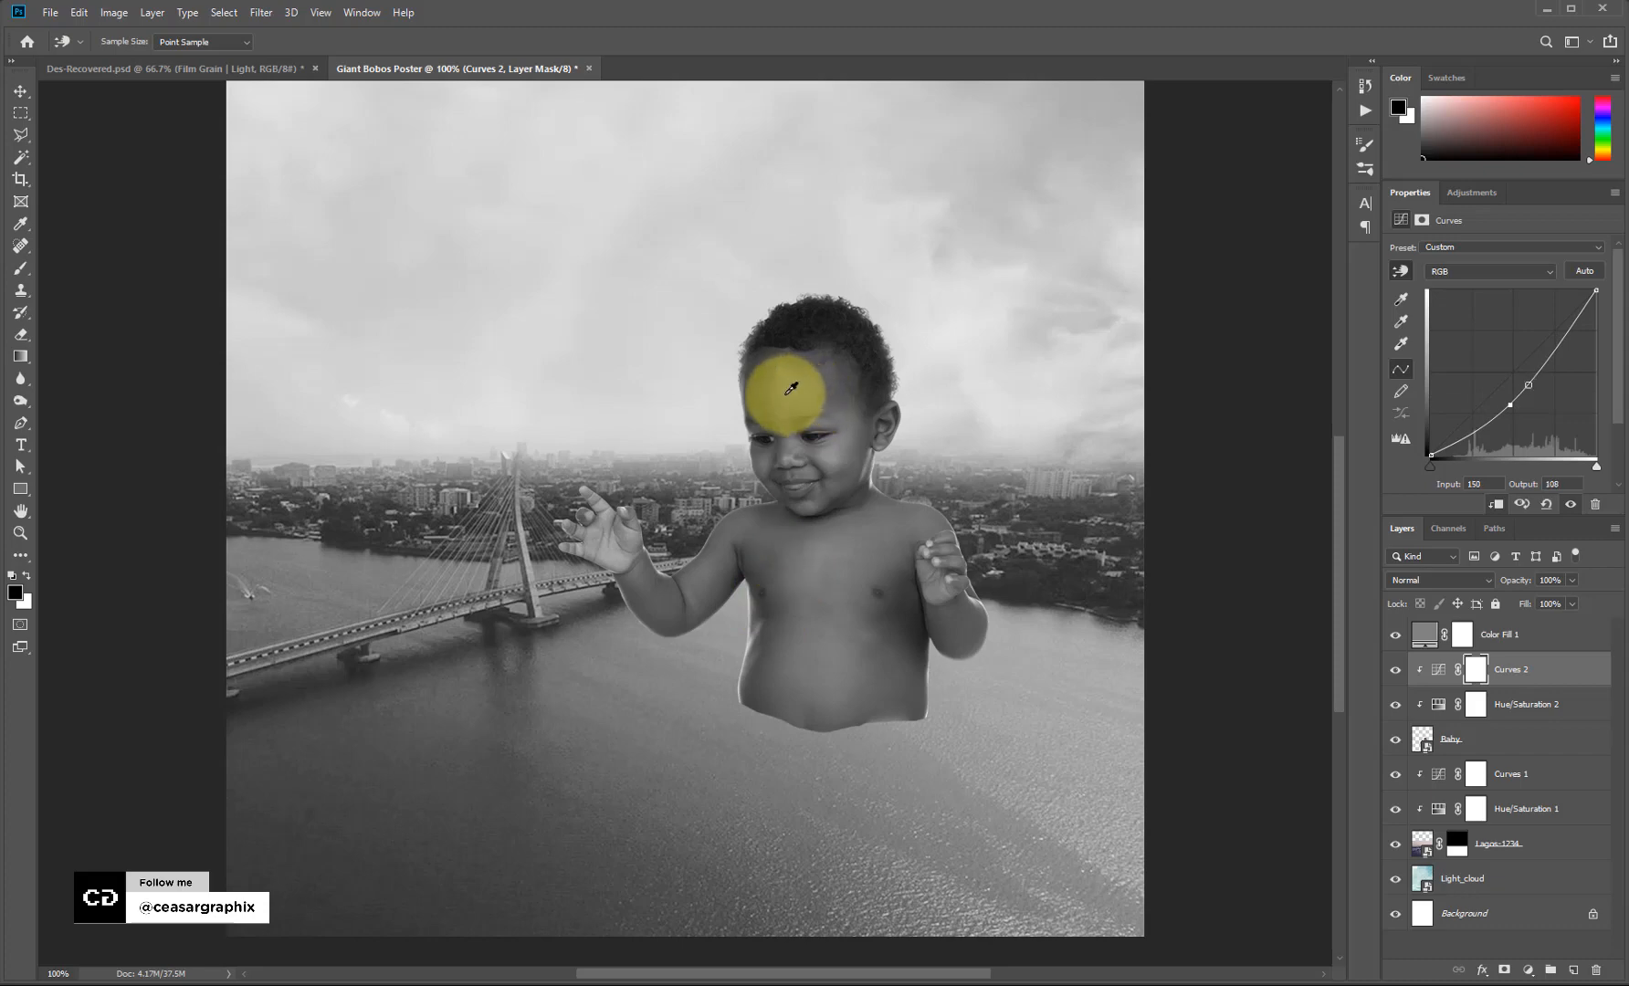
mouse_move(532, 503)
left_mouse_down()
mouse_move(563, 490)
mouse_move(530, 471)
left_mouse_up()
left_click_drag(785, 389, 788, 382)
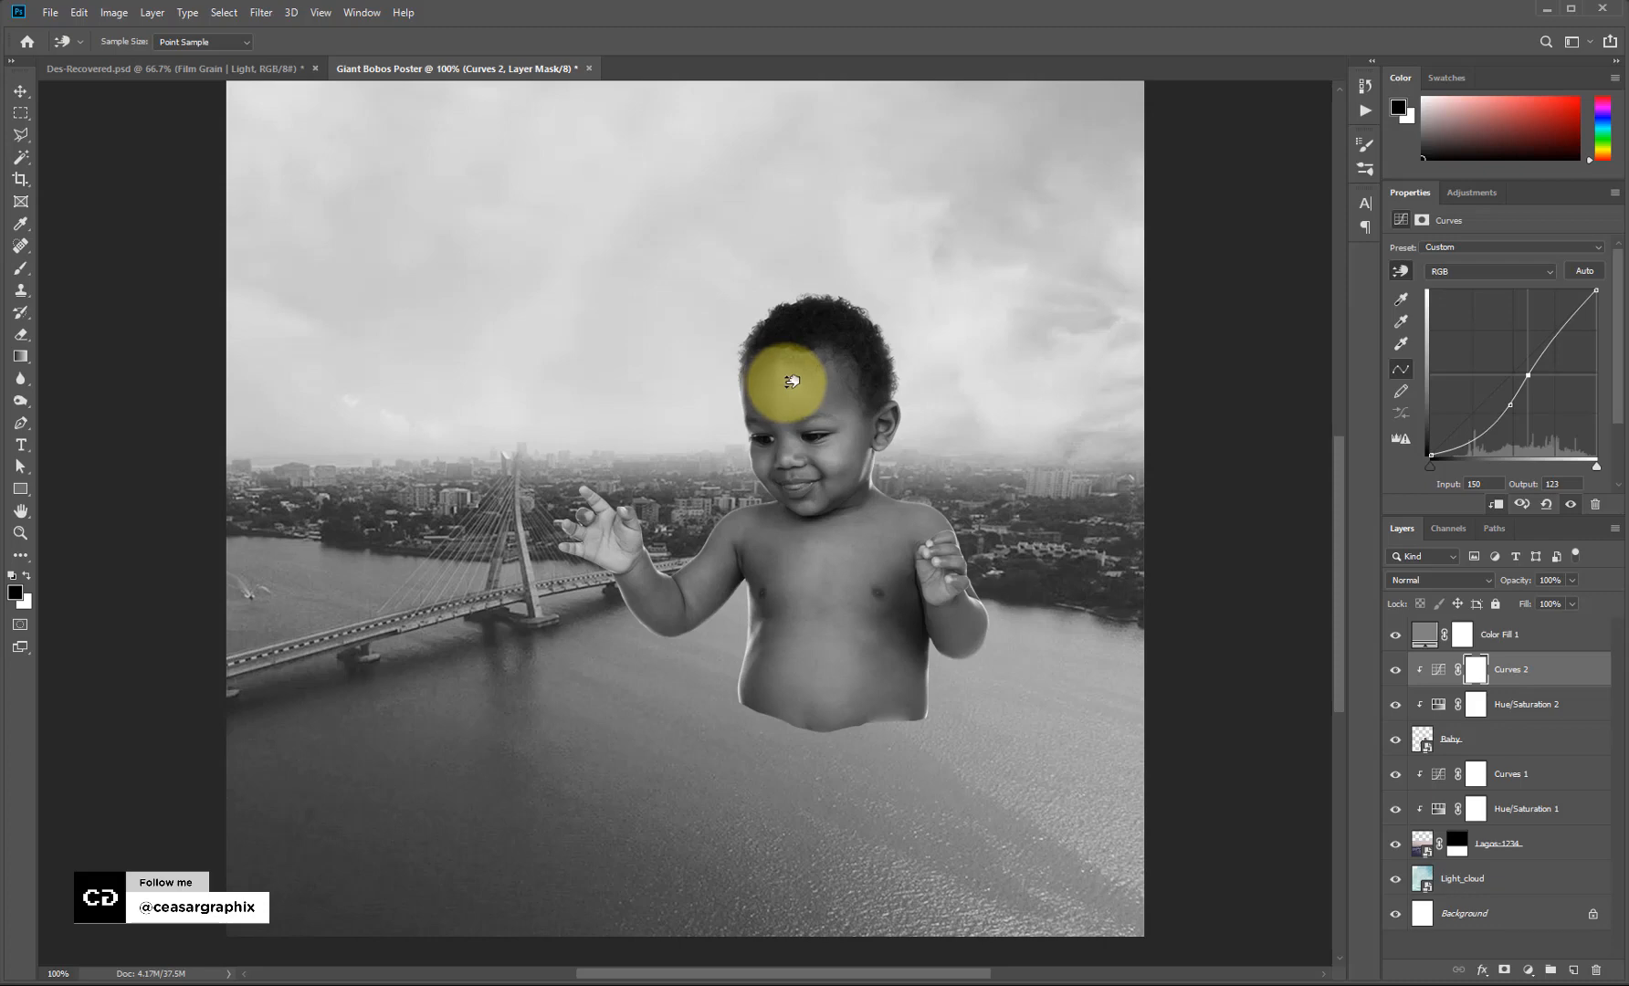
left_click_drag(790, 381, 792, 378)
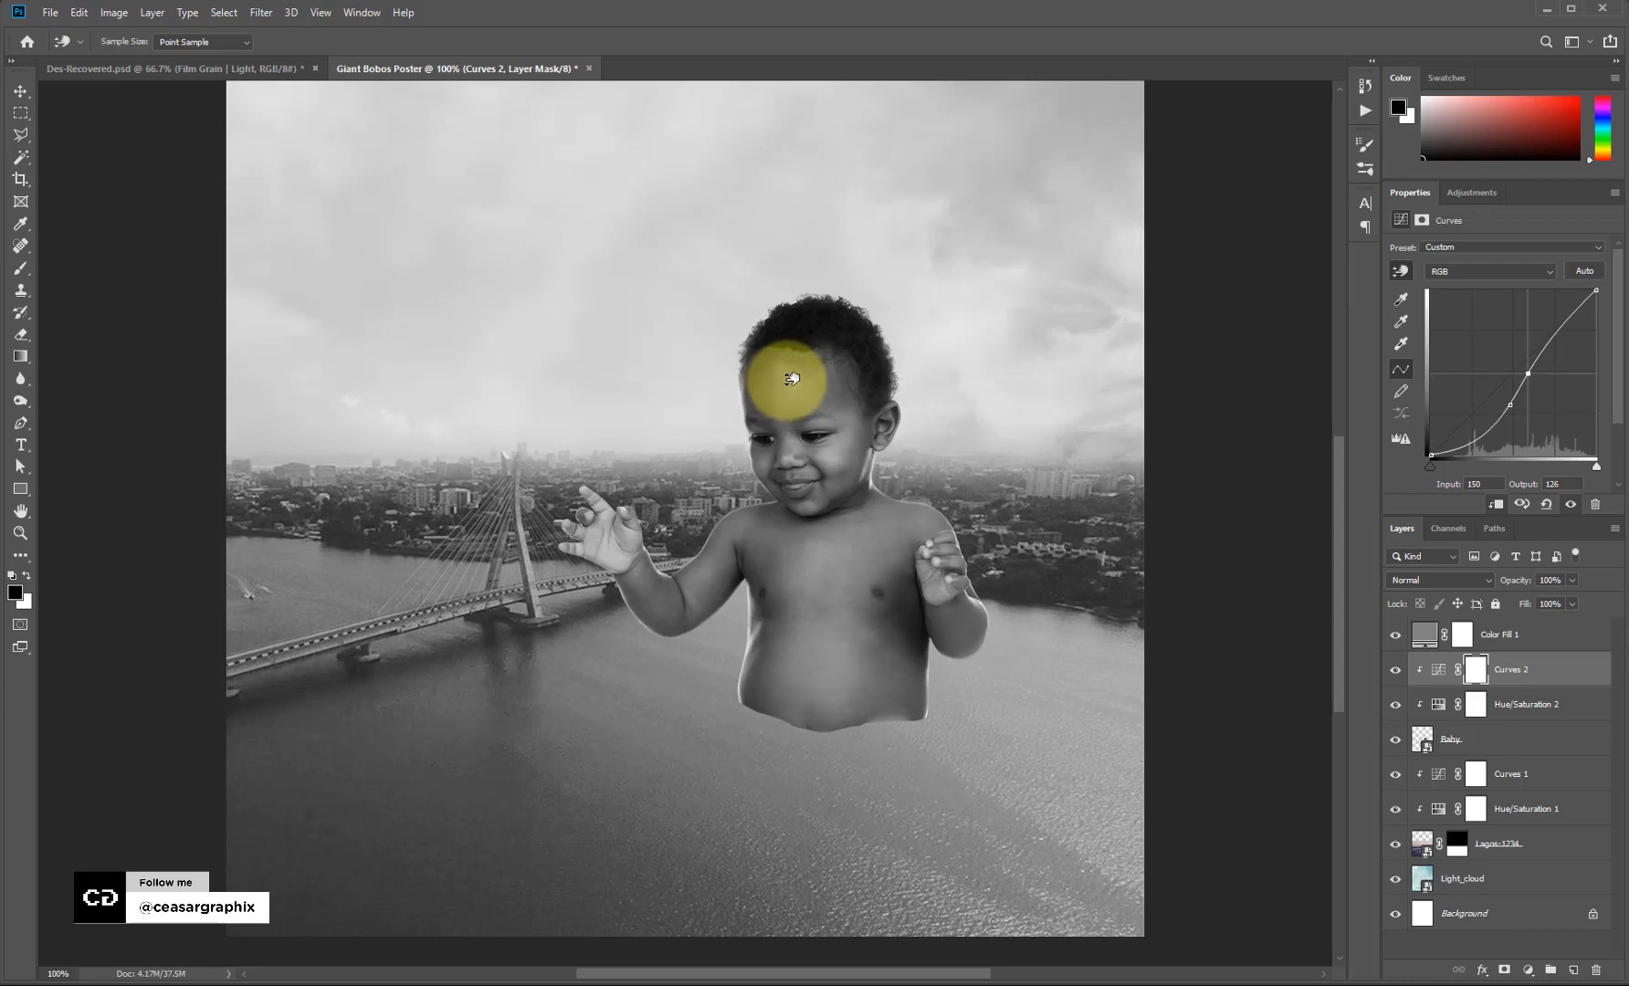
left_click_drag(1522, 406, 1497, 416)
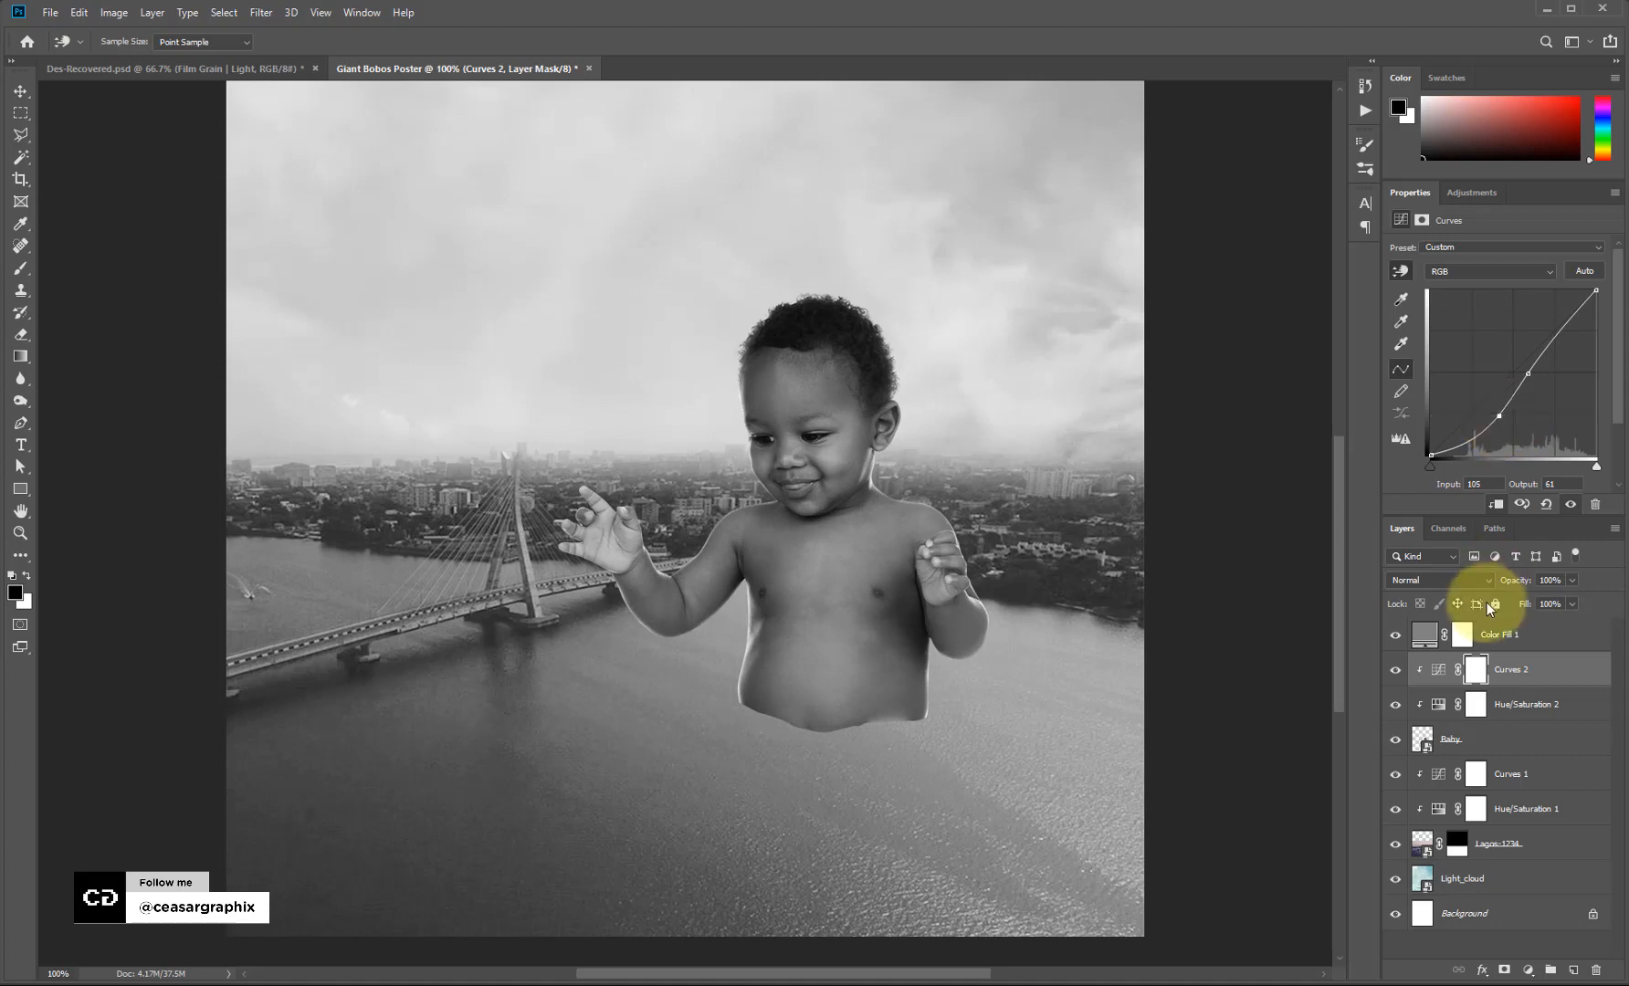
Hide Color Fill 1 and lower the baby's Hue/Saturation 2 saturation further.
left_click(1395, 640)
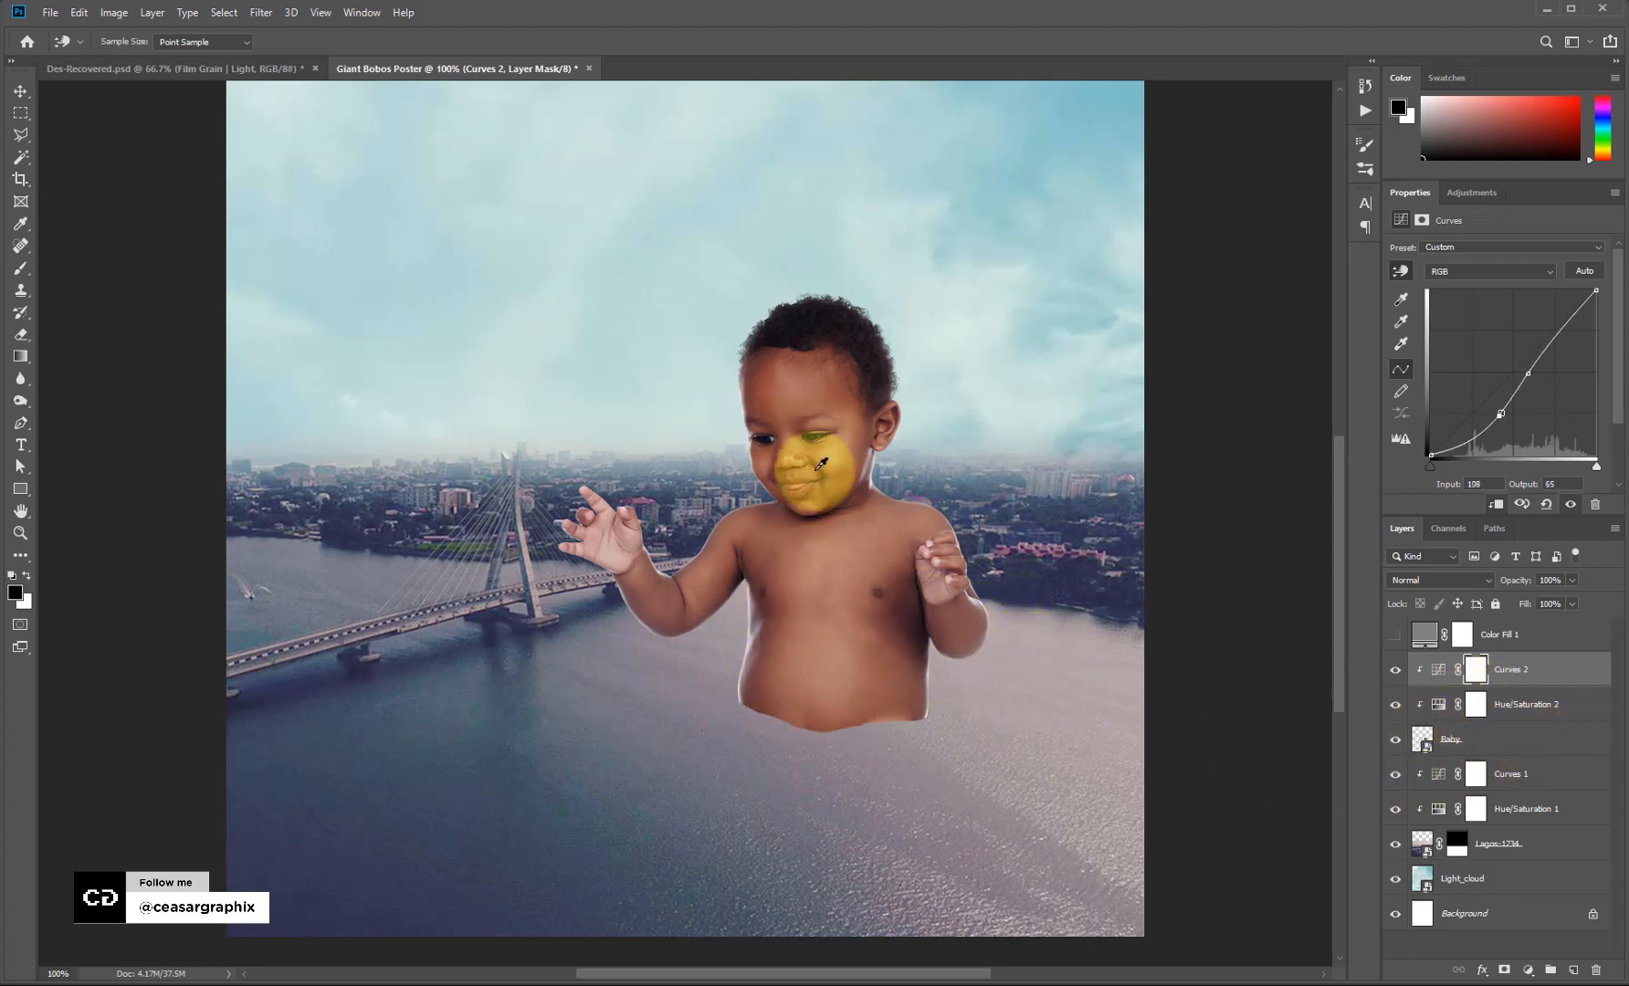
left_click(1440, 710)
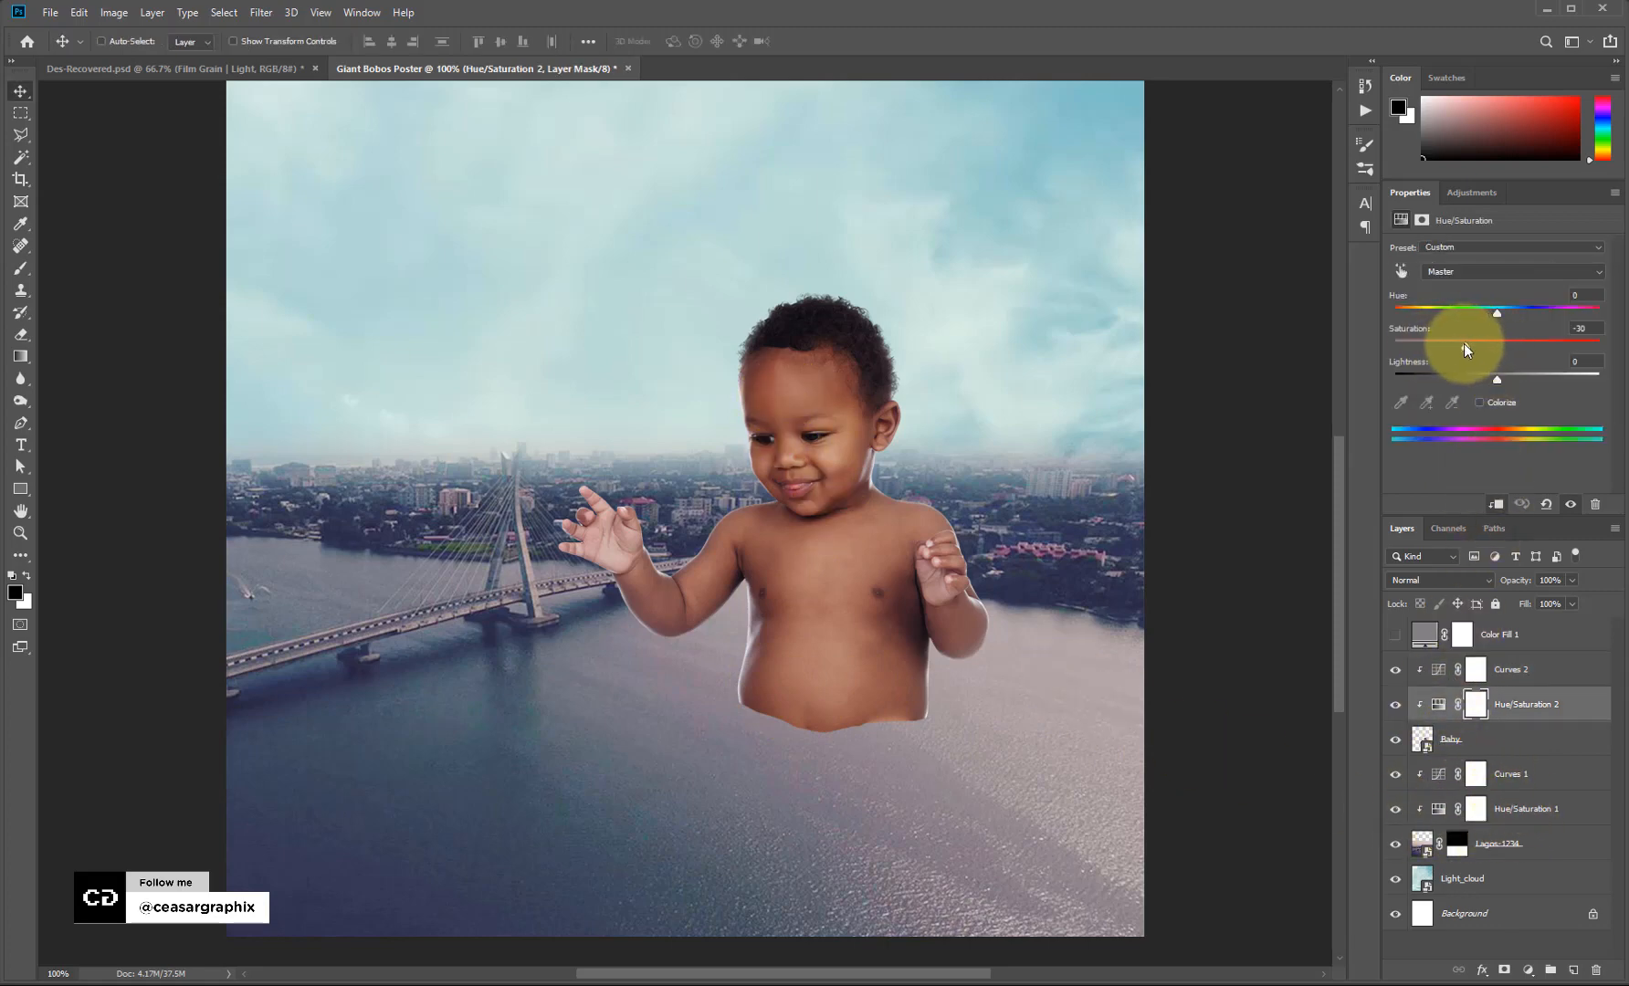
left_click_drag(1447, 345, 1432, 346)
Set Curves 2 opacity to 85% and load the baby's outline as a selection.
left_click(1520, 669)
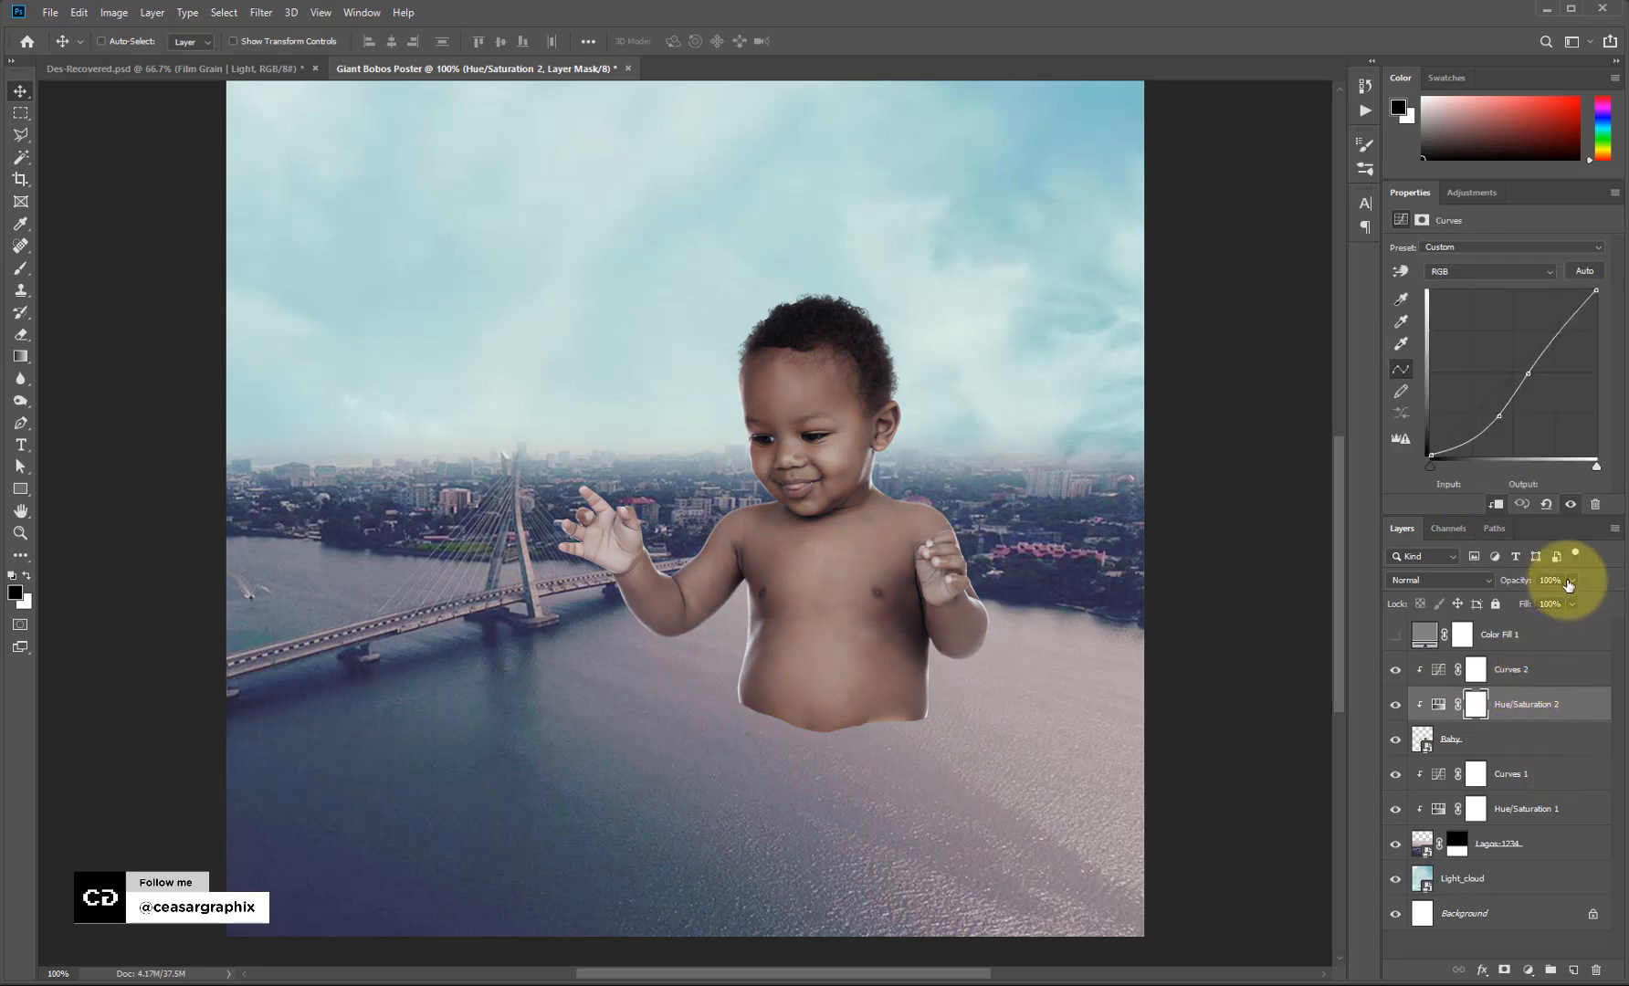
left_click(1572, 580)
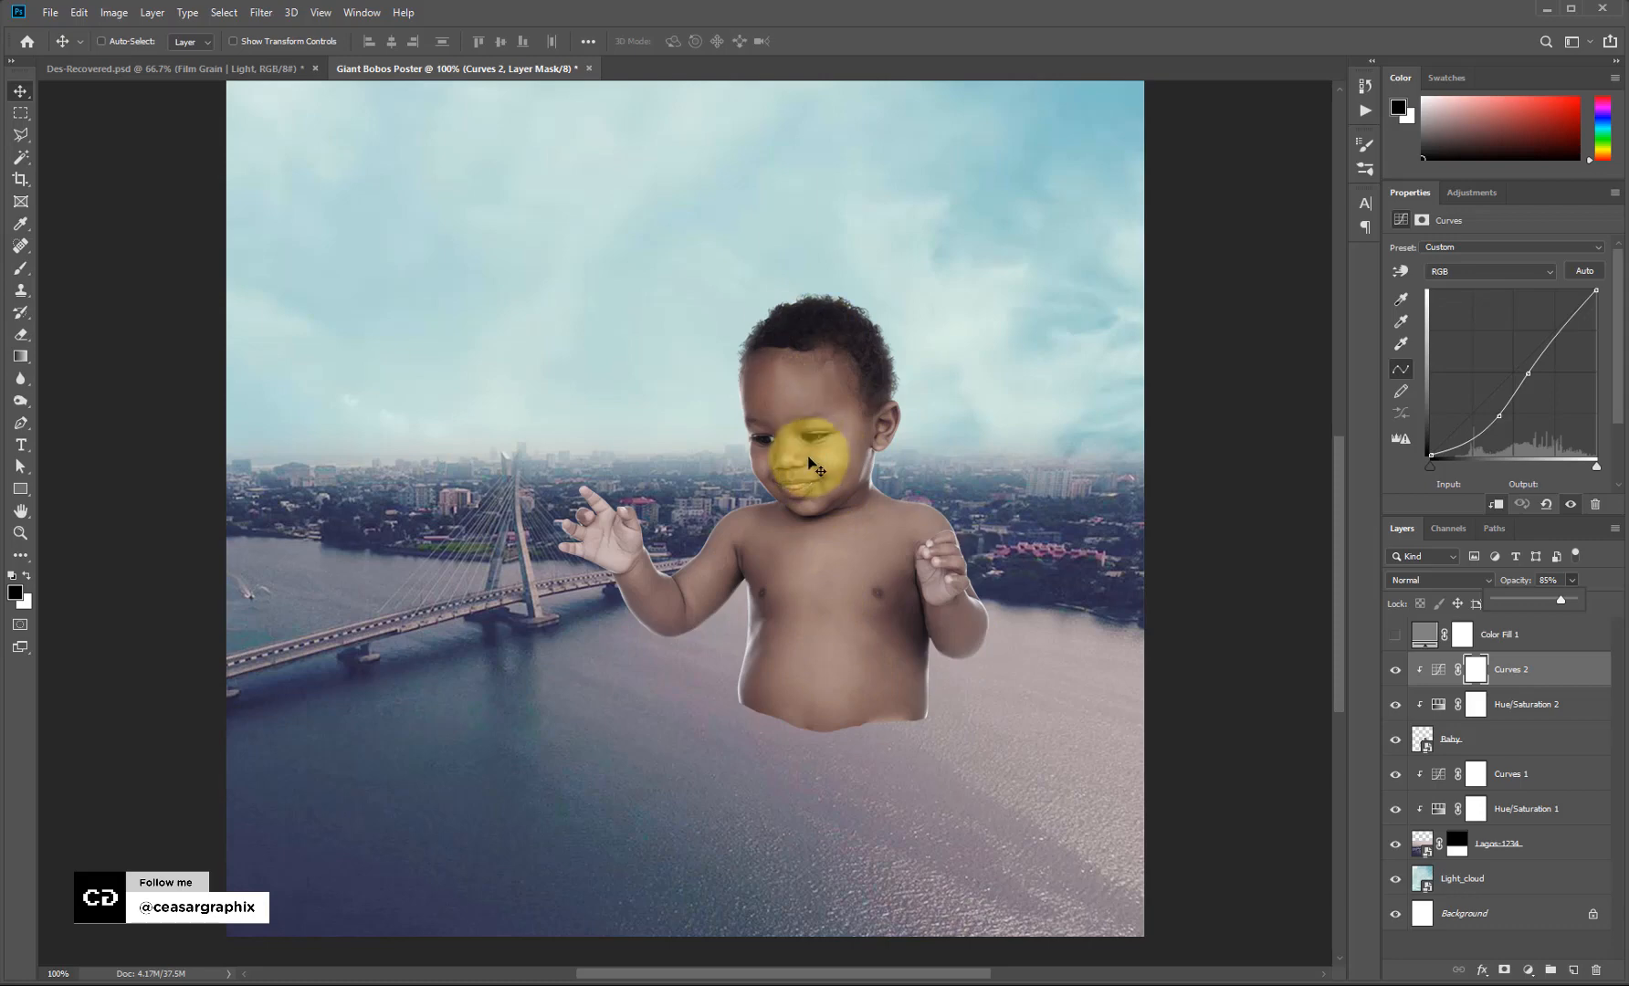
left_click(1423, 741, "ctrl")
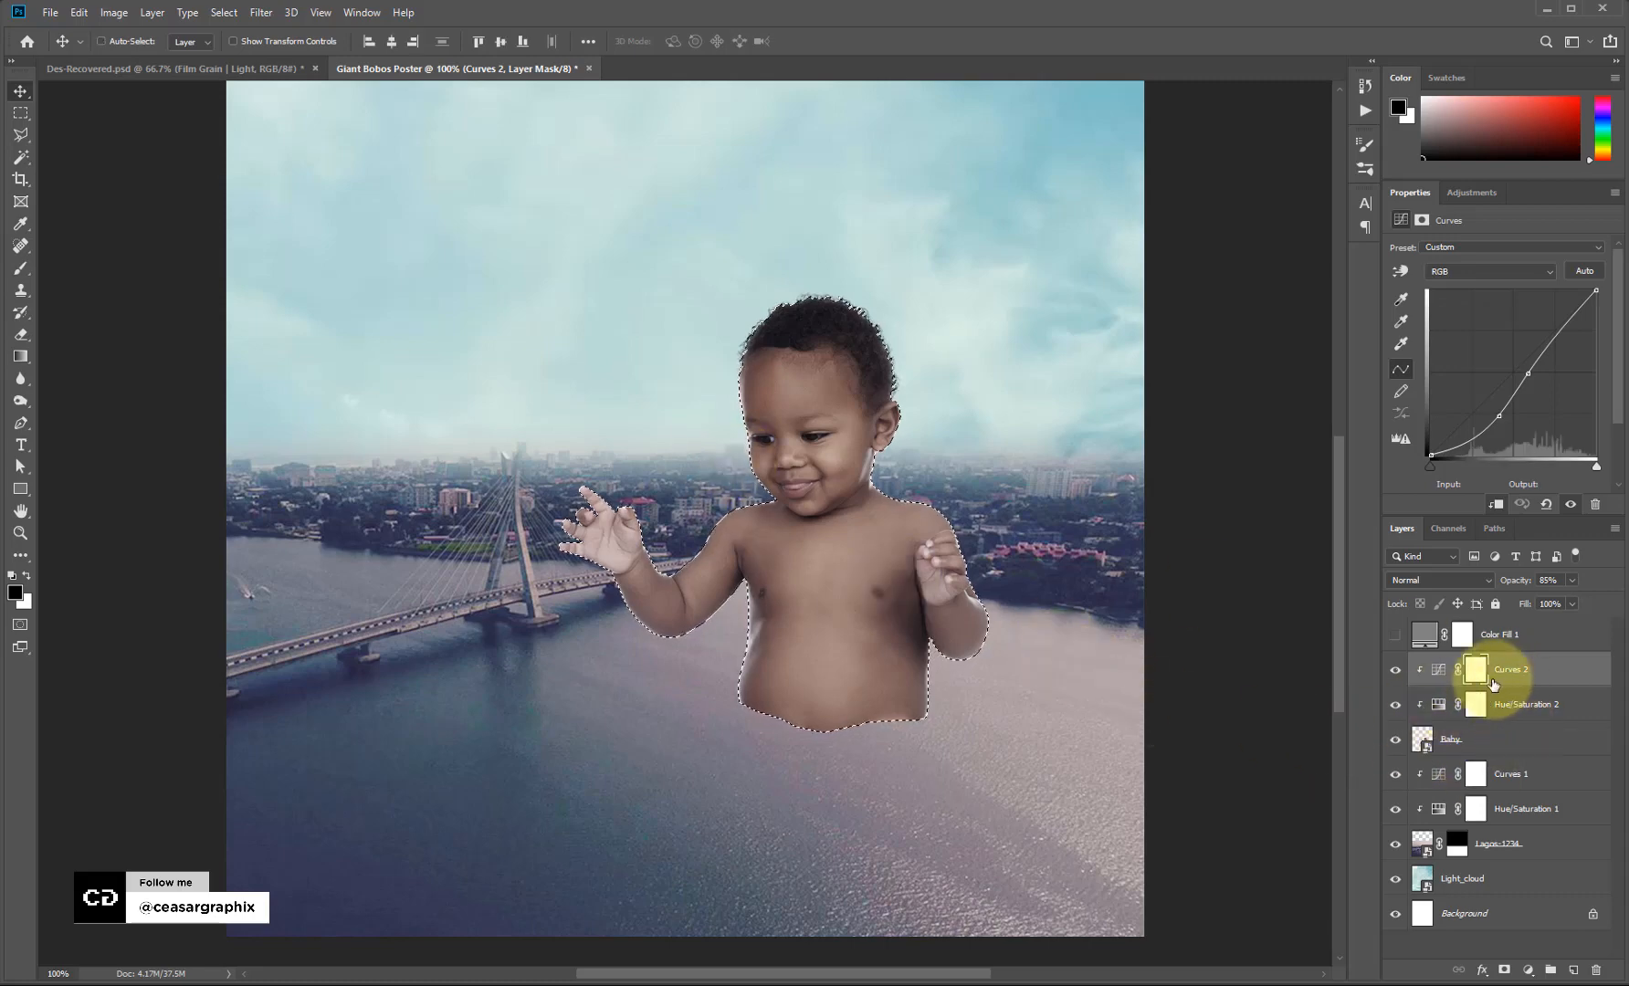
Add a new empty layer named Baby_Shadow above Curves 1.
left_click(1517, 774)
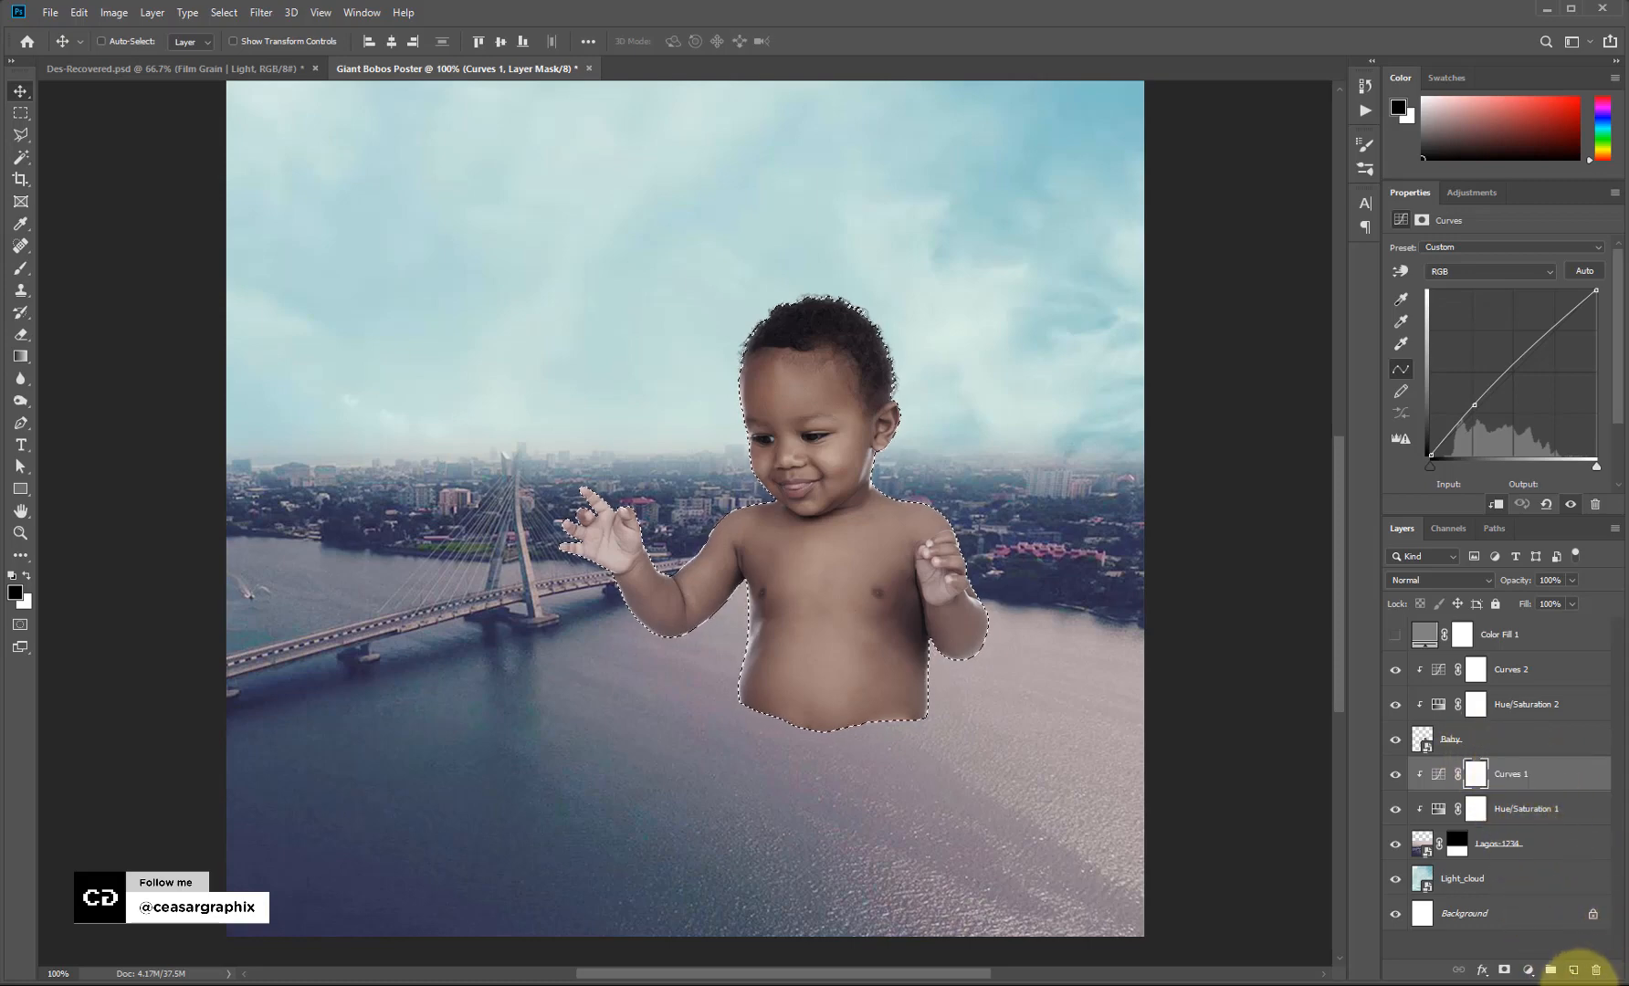
left_click(1572, 972)
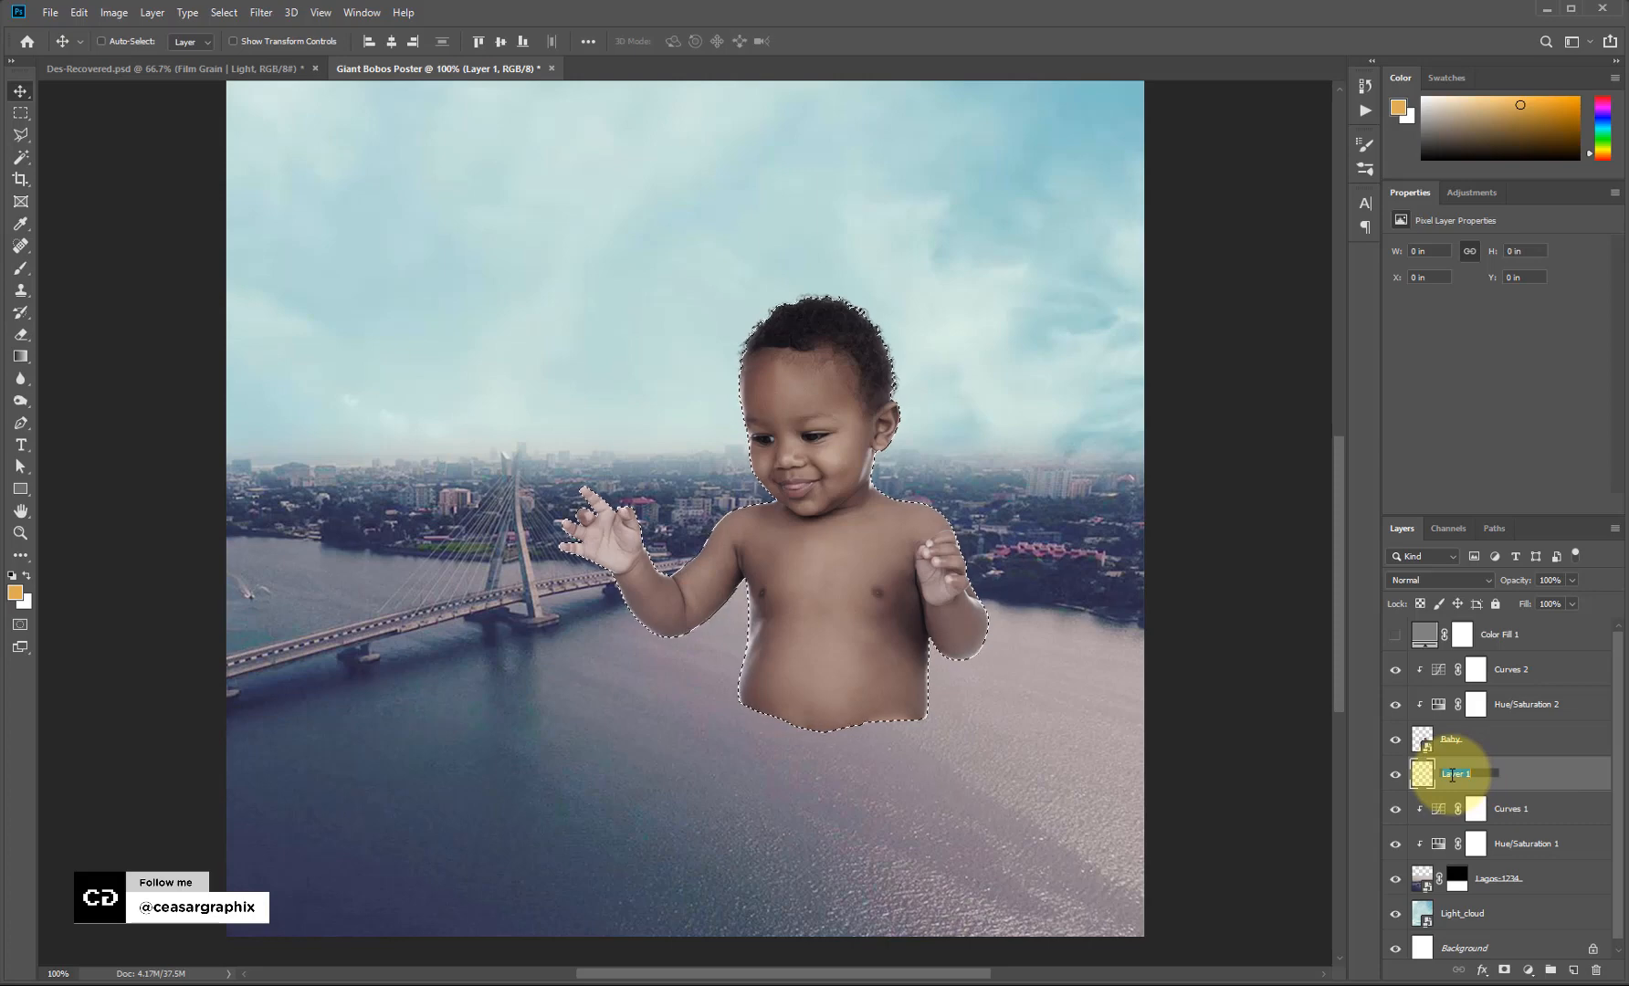
type("Bab")
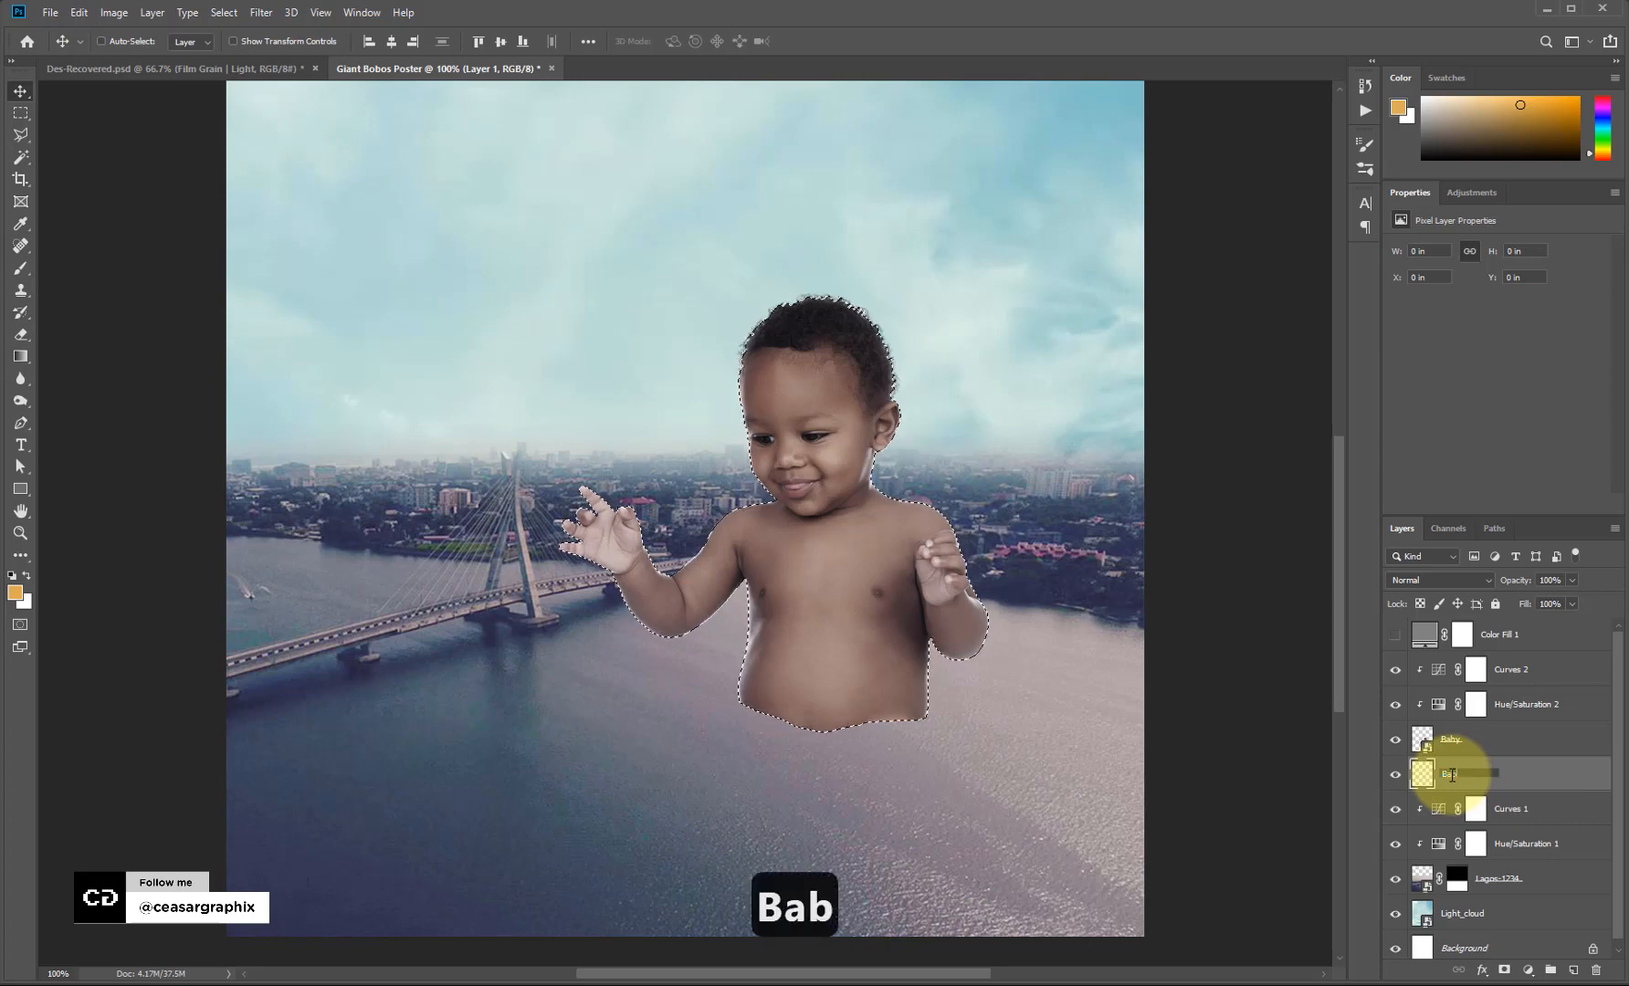
type("y_S")
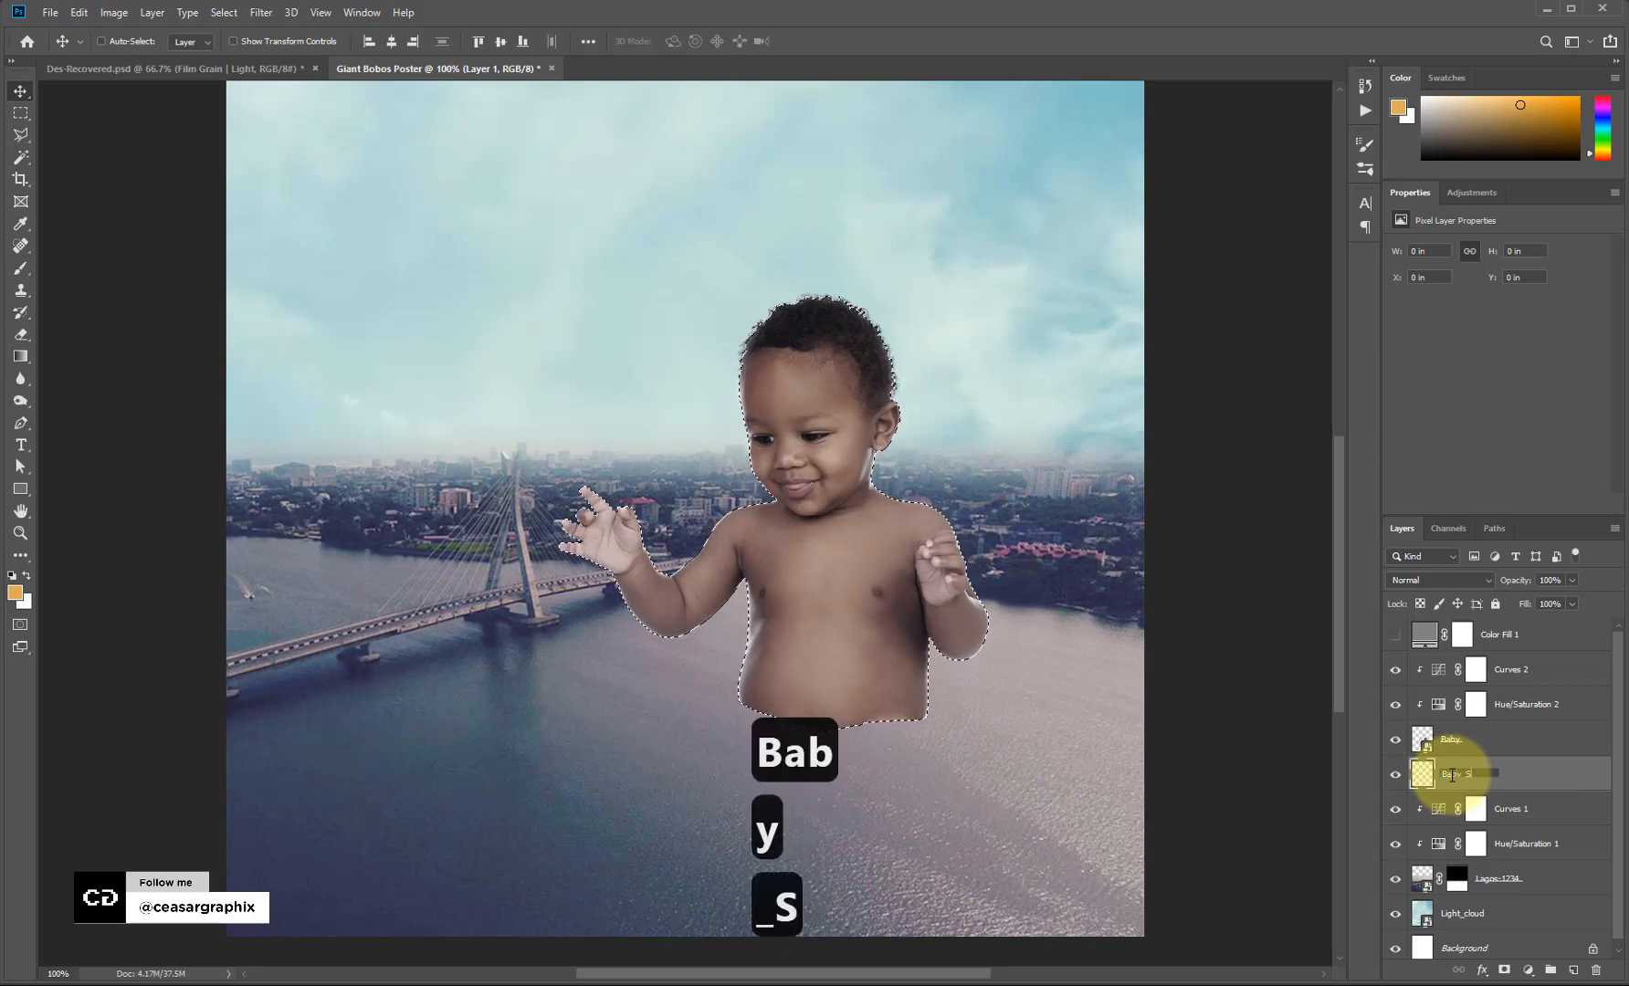
type("hadow")
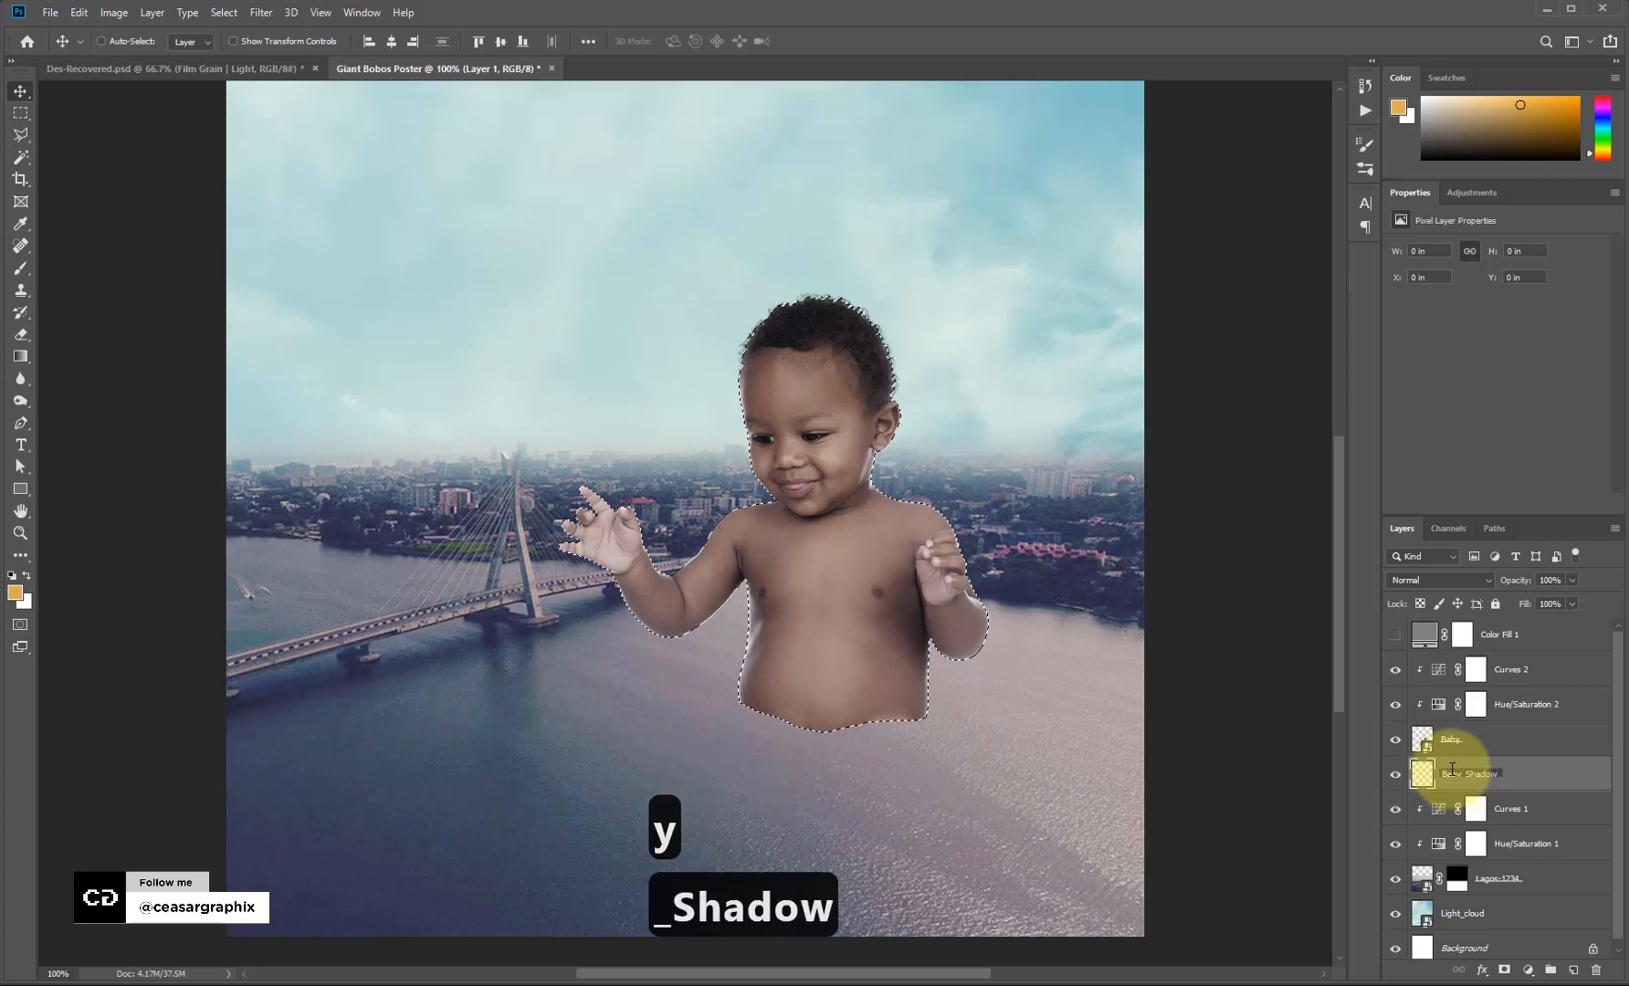
left_click(1557, 815)
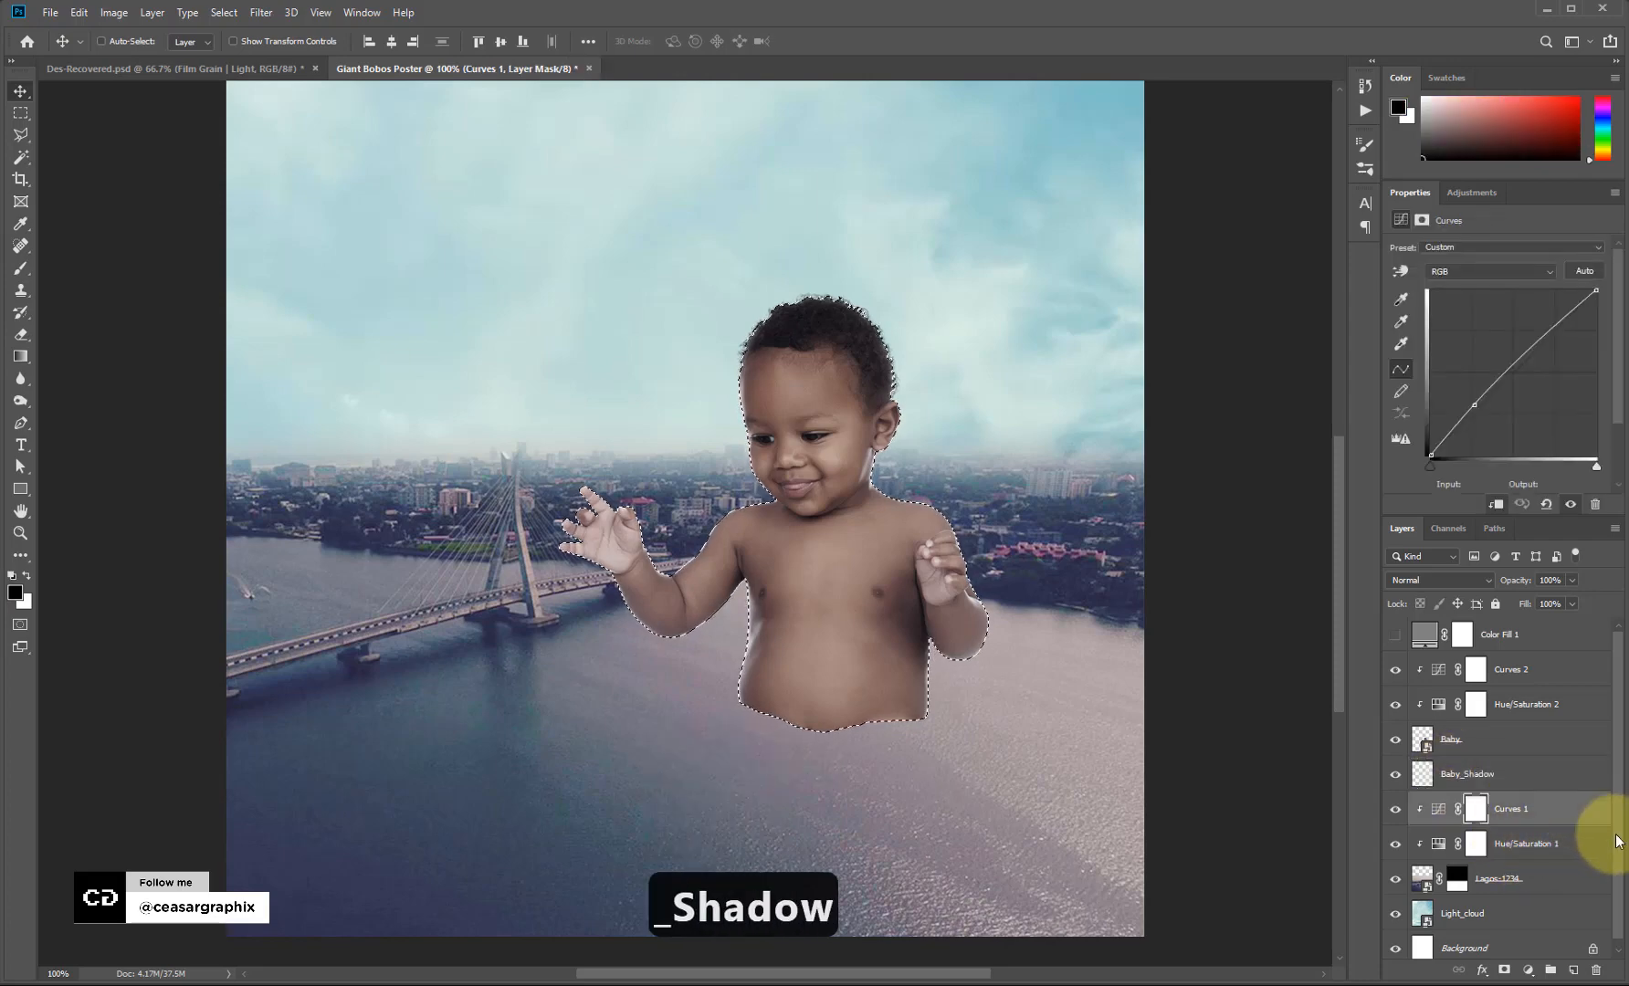
Group Curves 1 through Light_cloud into a group named BG.
scroll(1612, 894, "down", 1)
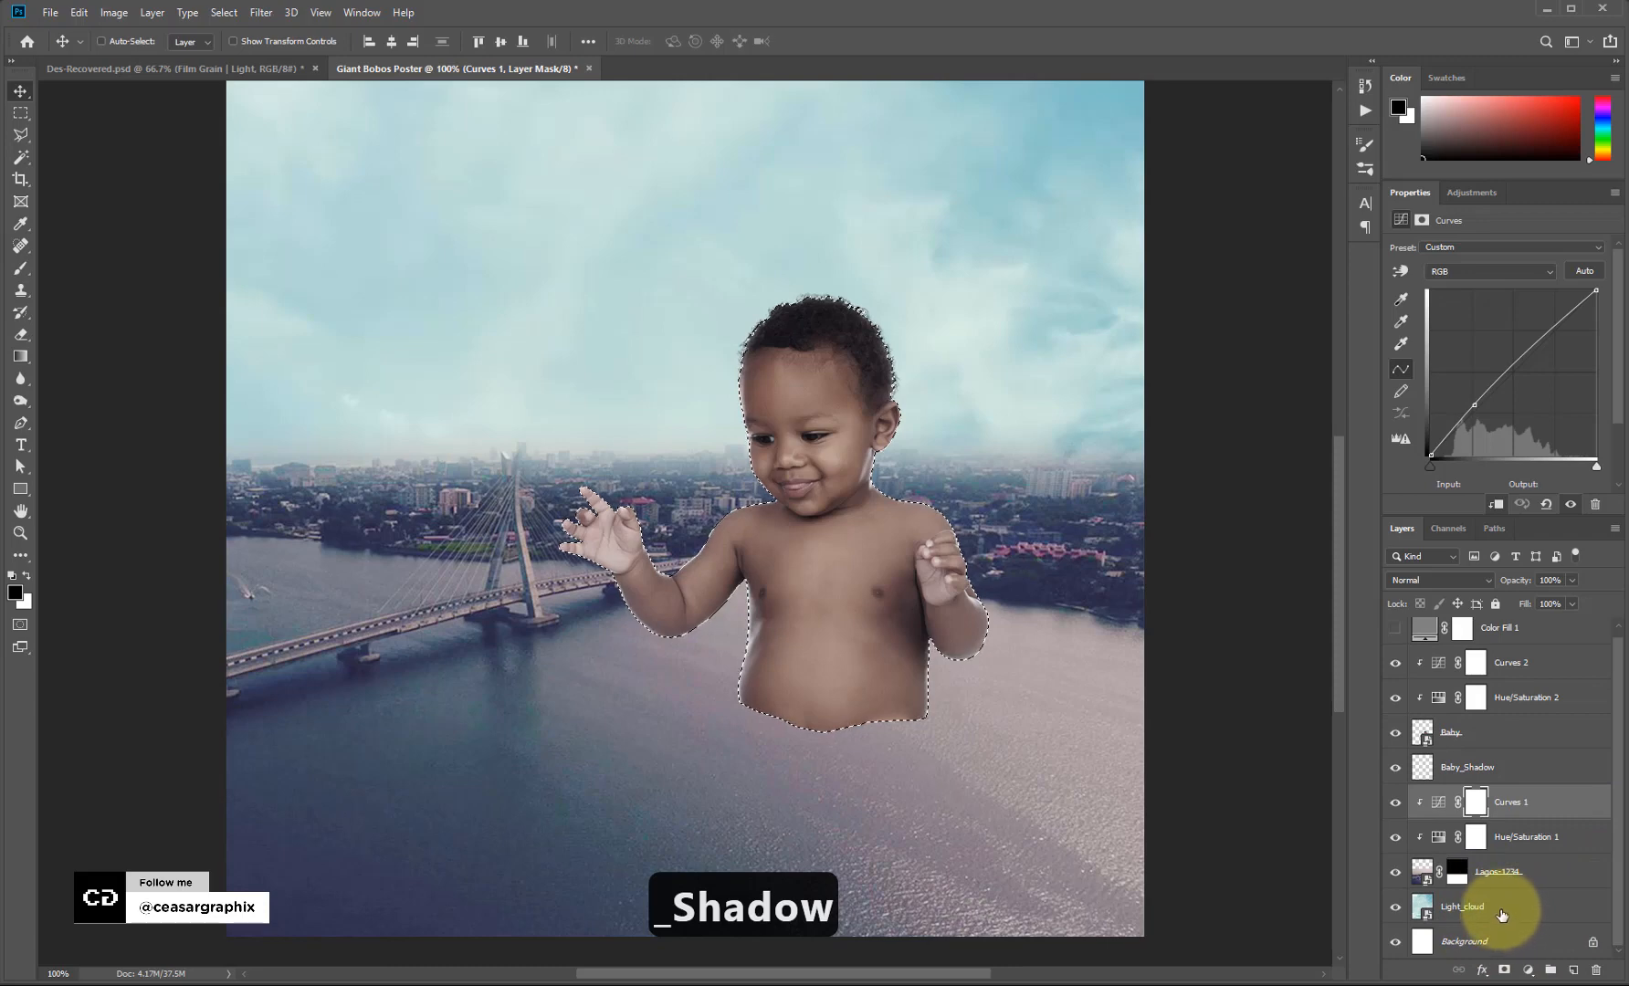
left_click(1531, 799)
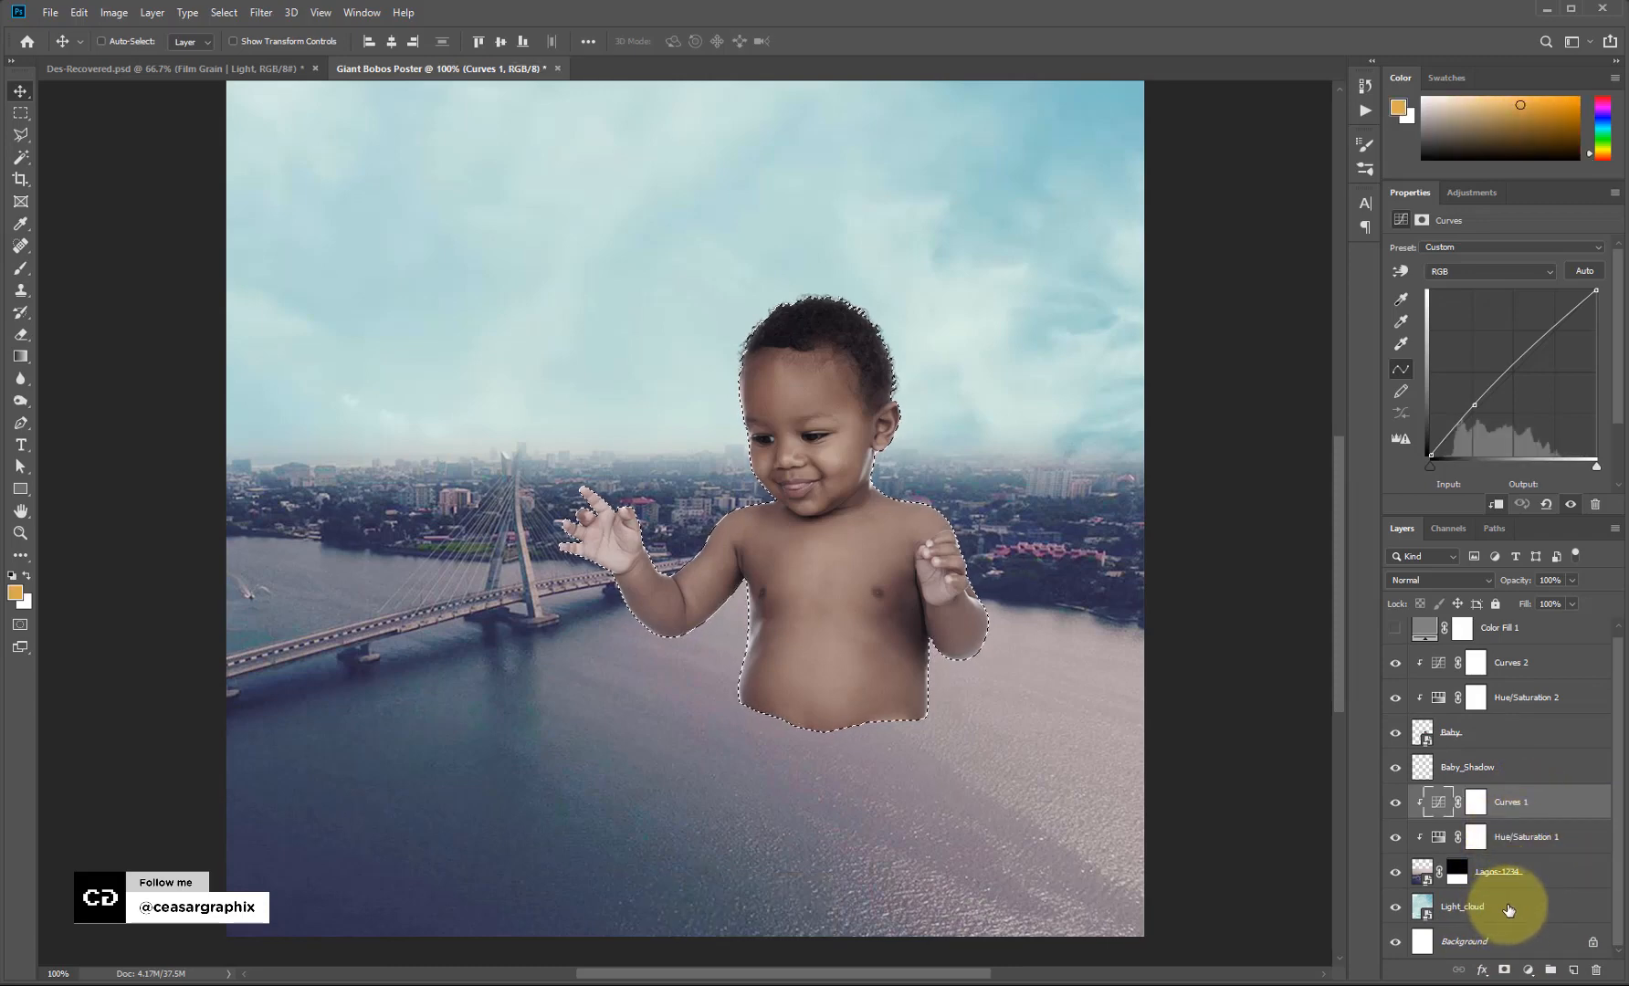
left_click(1508, 907, "shift")
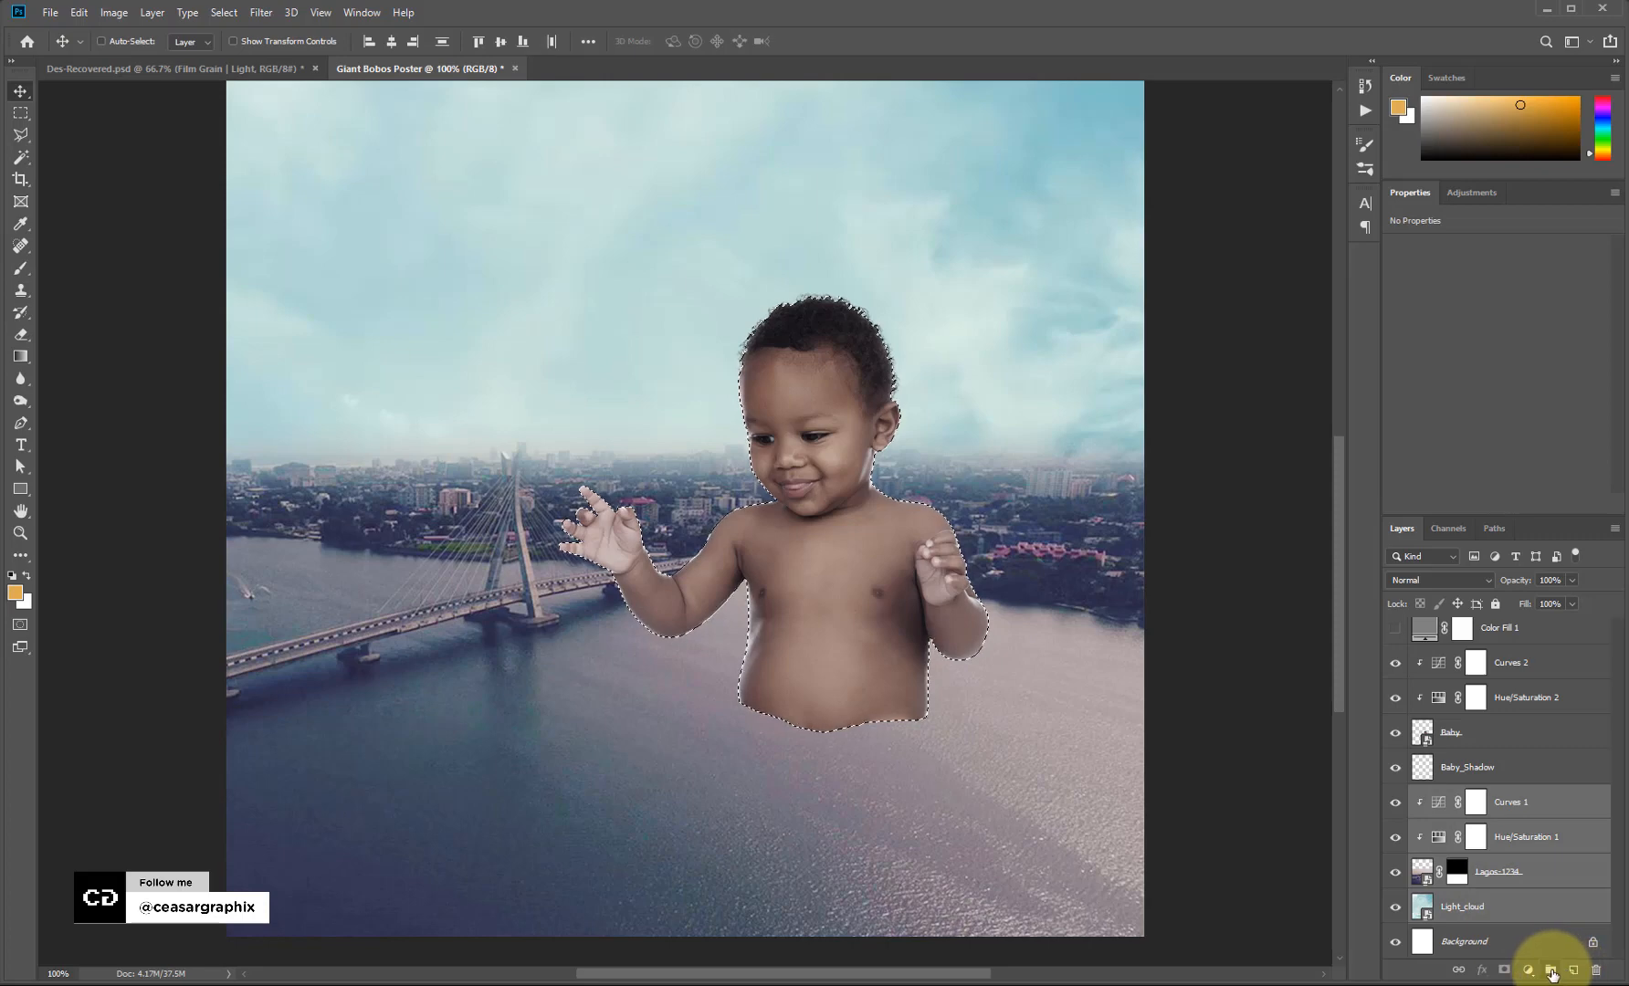
left_click(1550, 969)
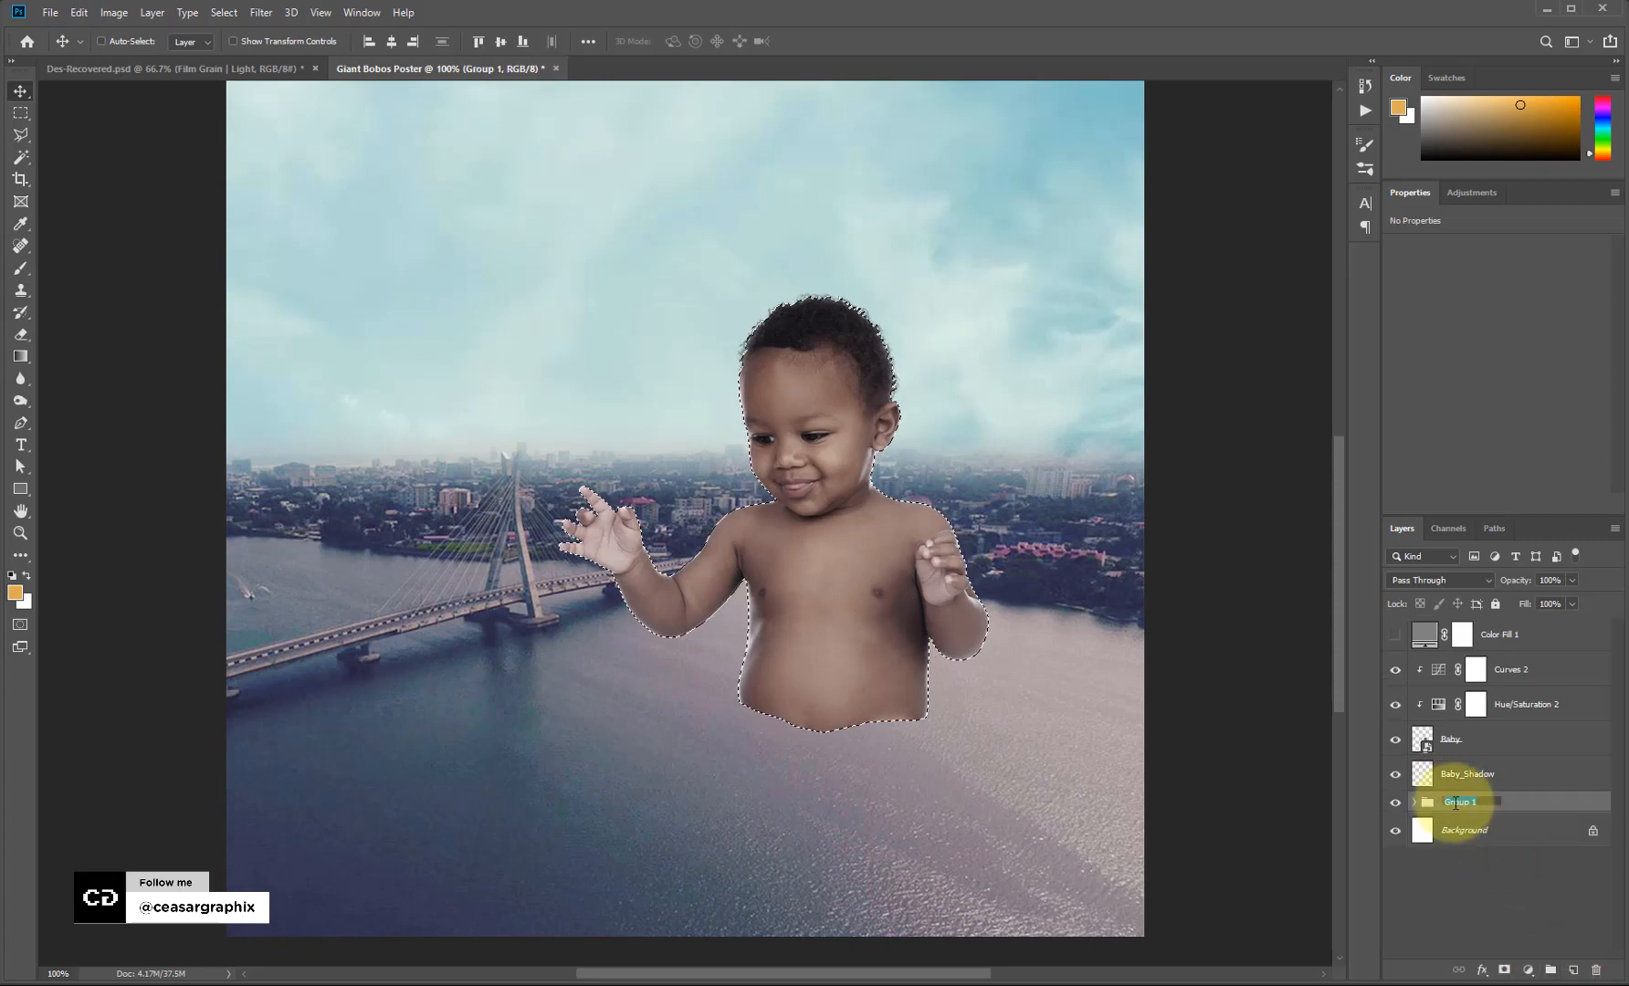
type("BG")
key("Return")
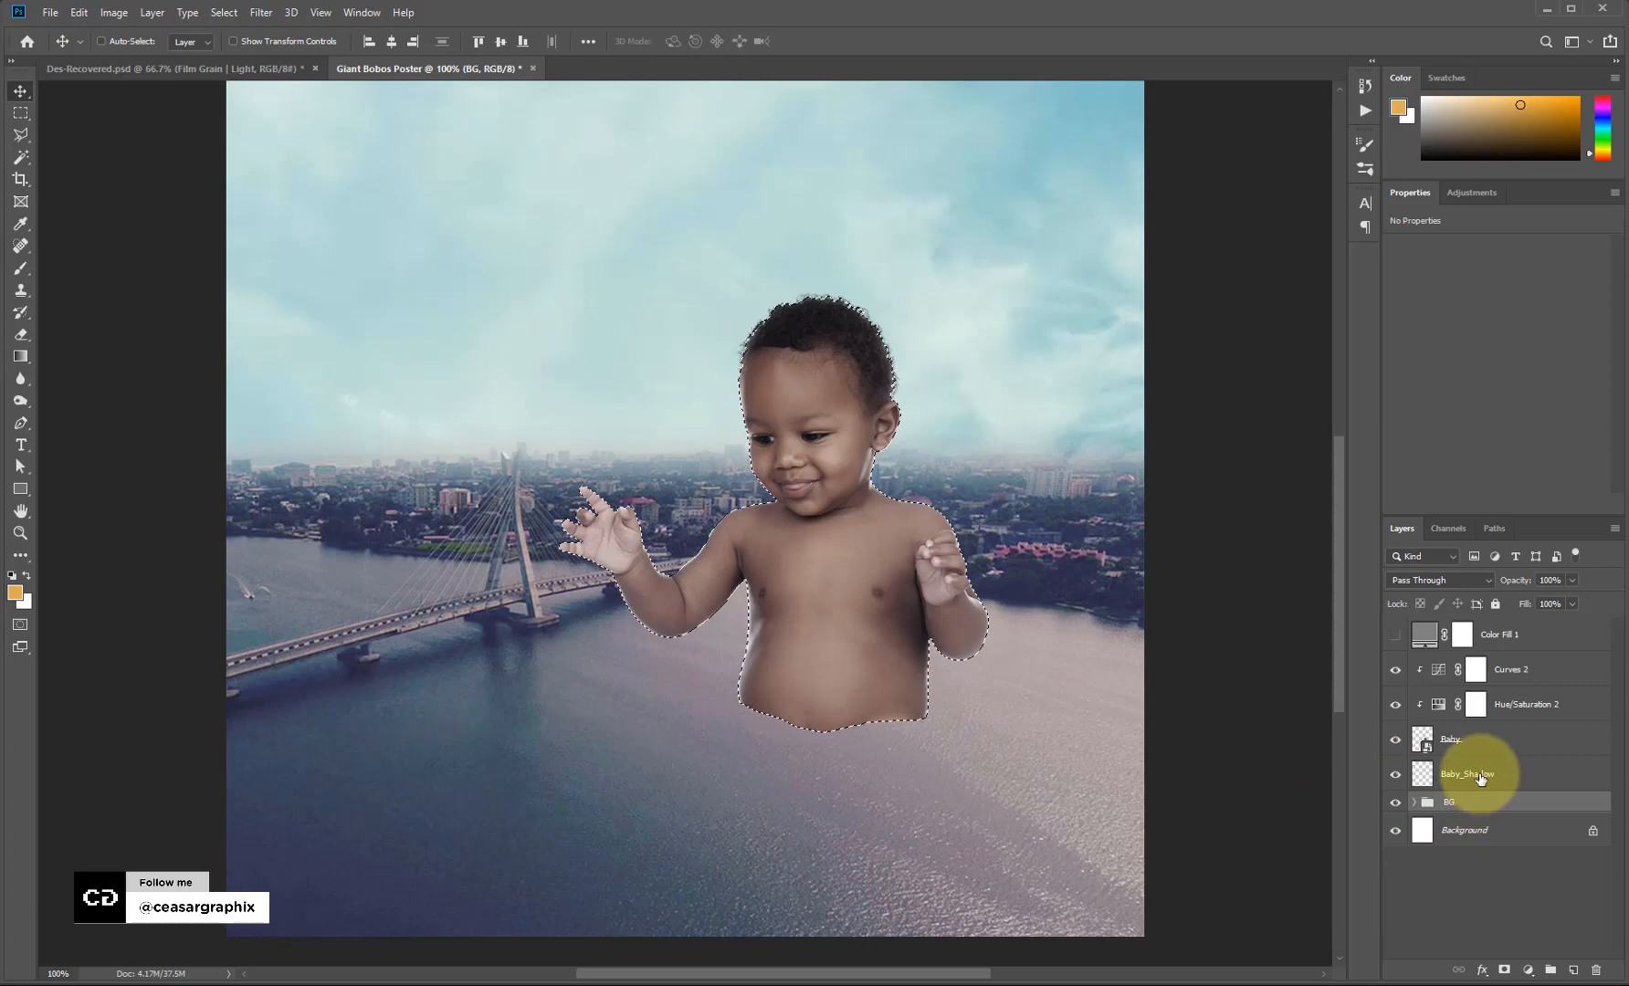
left_click(1481, 778)
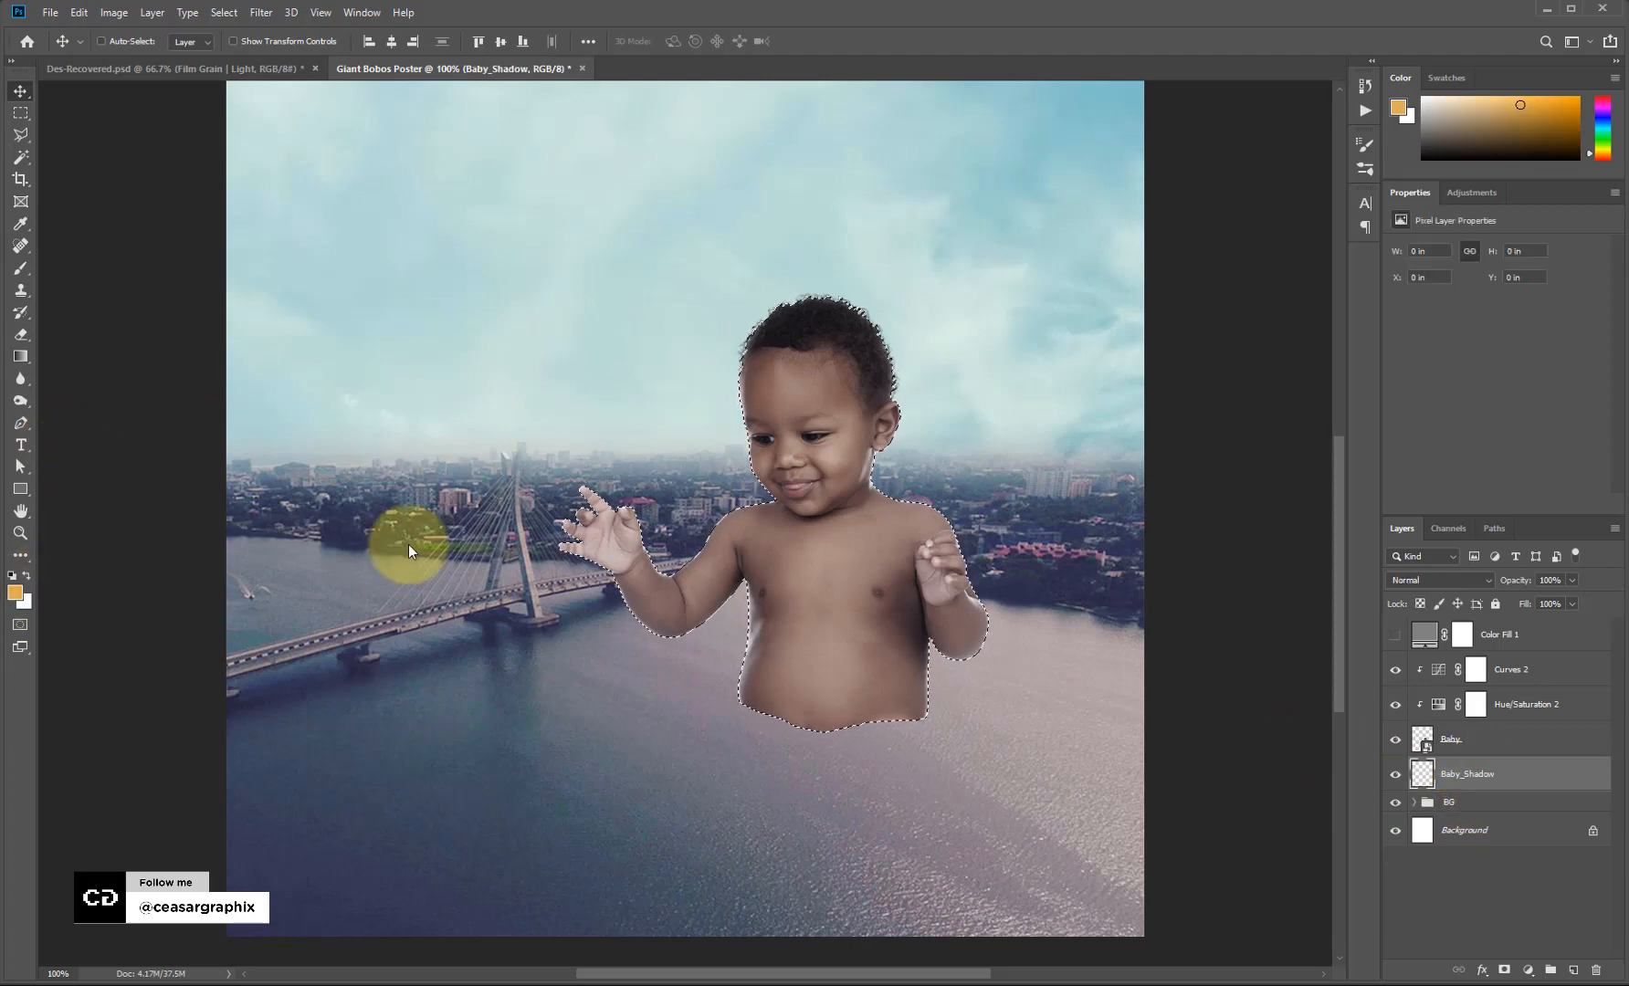
Fill the baby selection on Baby_Shadow with black and deselect.
left_click(15, 593)
left_click_drag(1421, 270, 1327, 401)
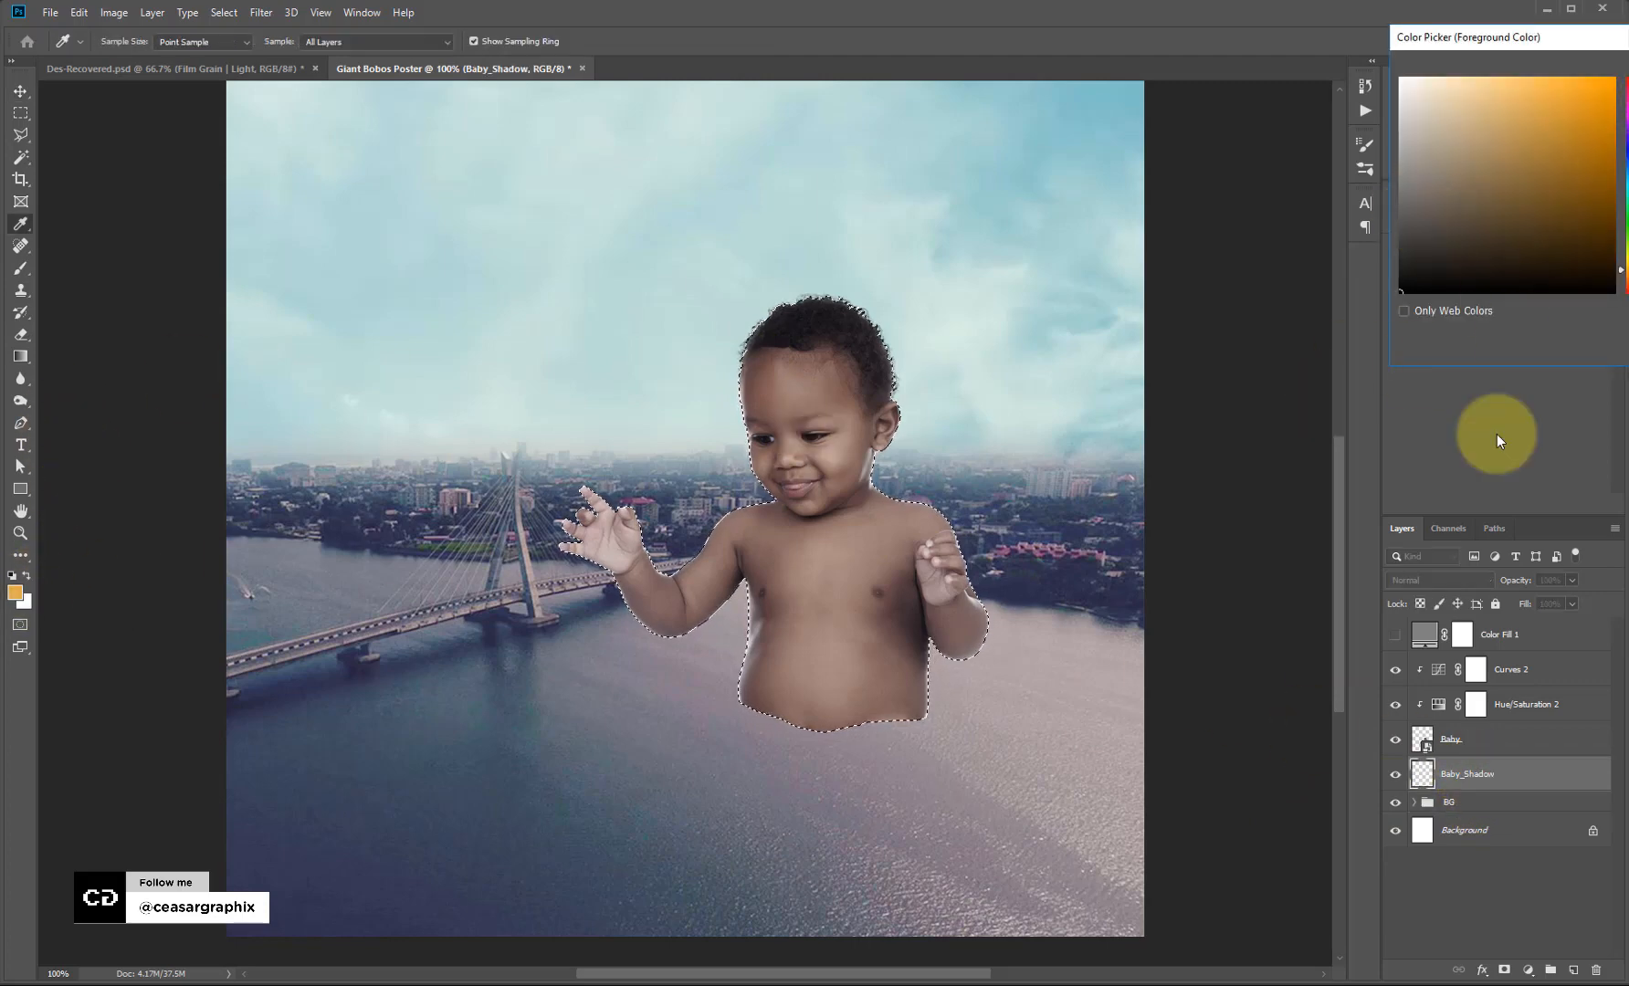
key("Return")
key("v")
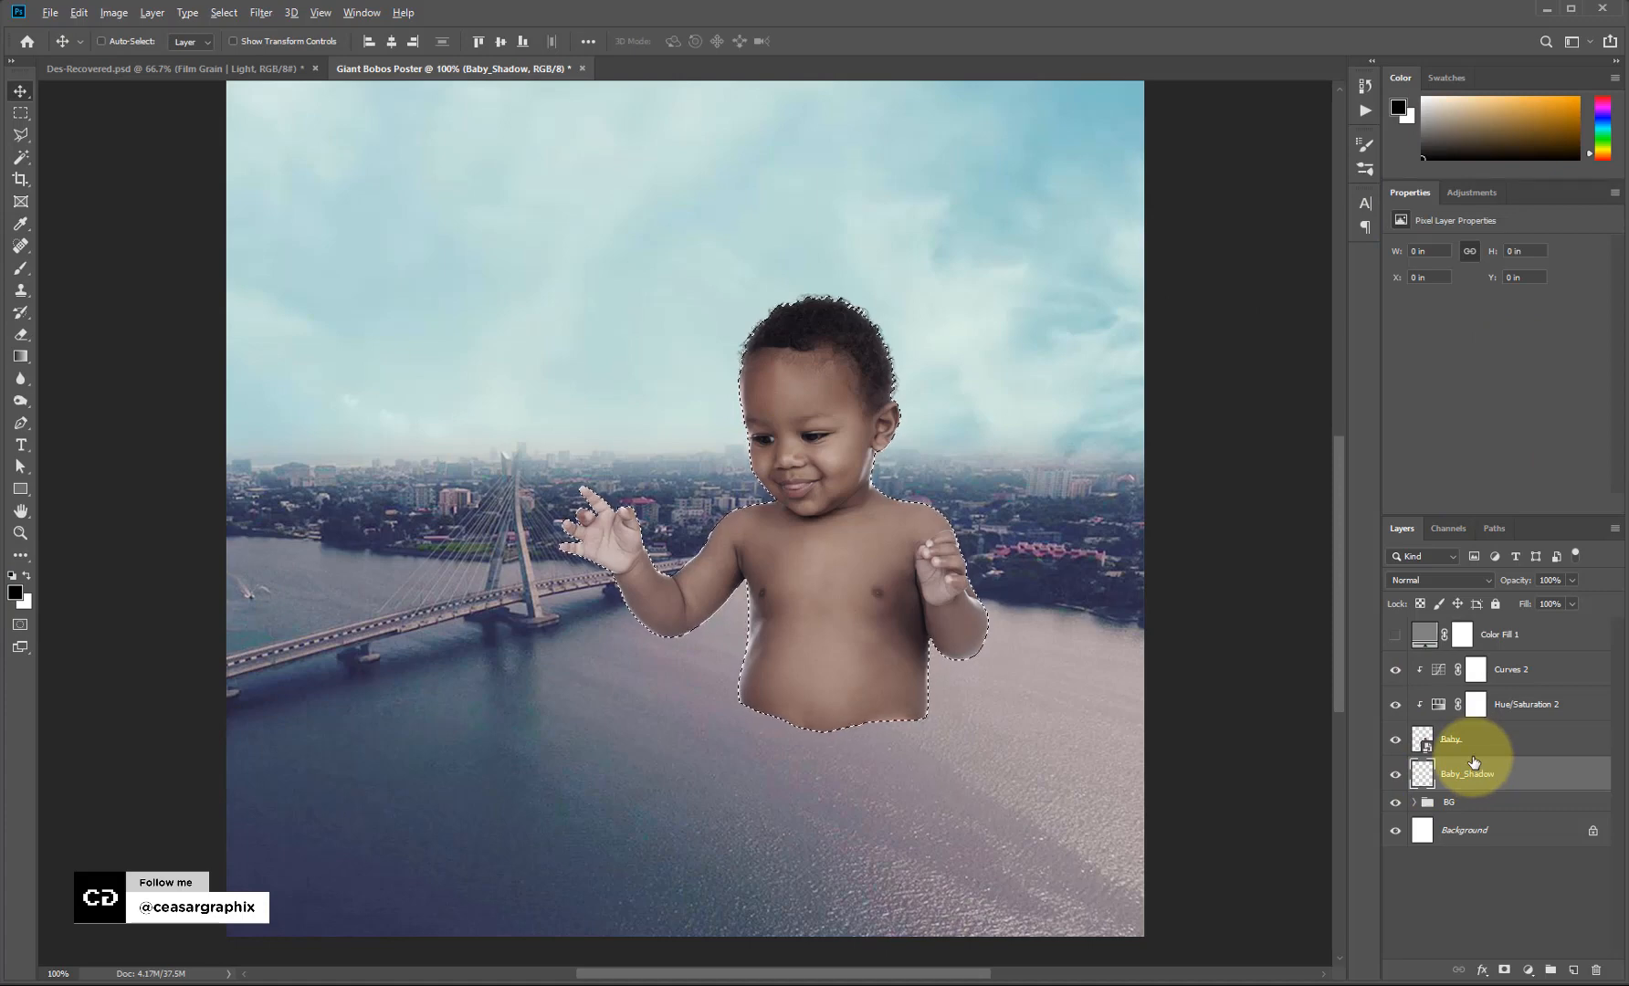
key("alt+BackSpace")
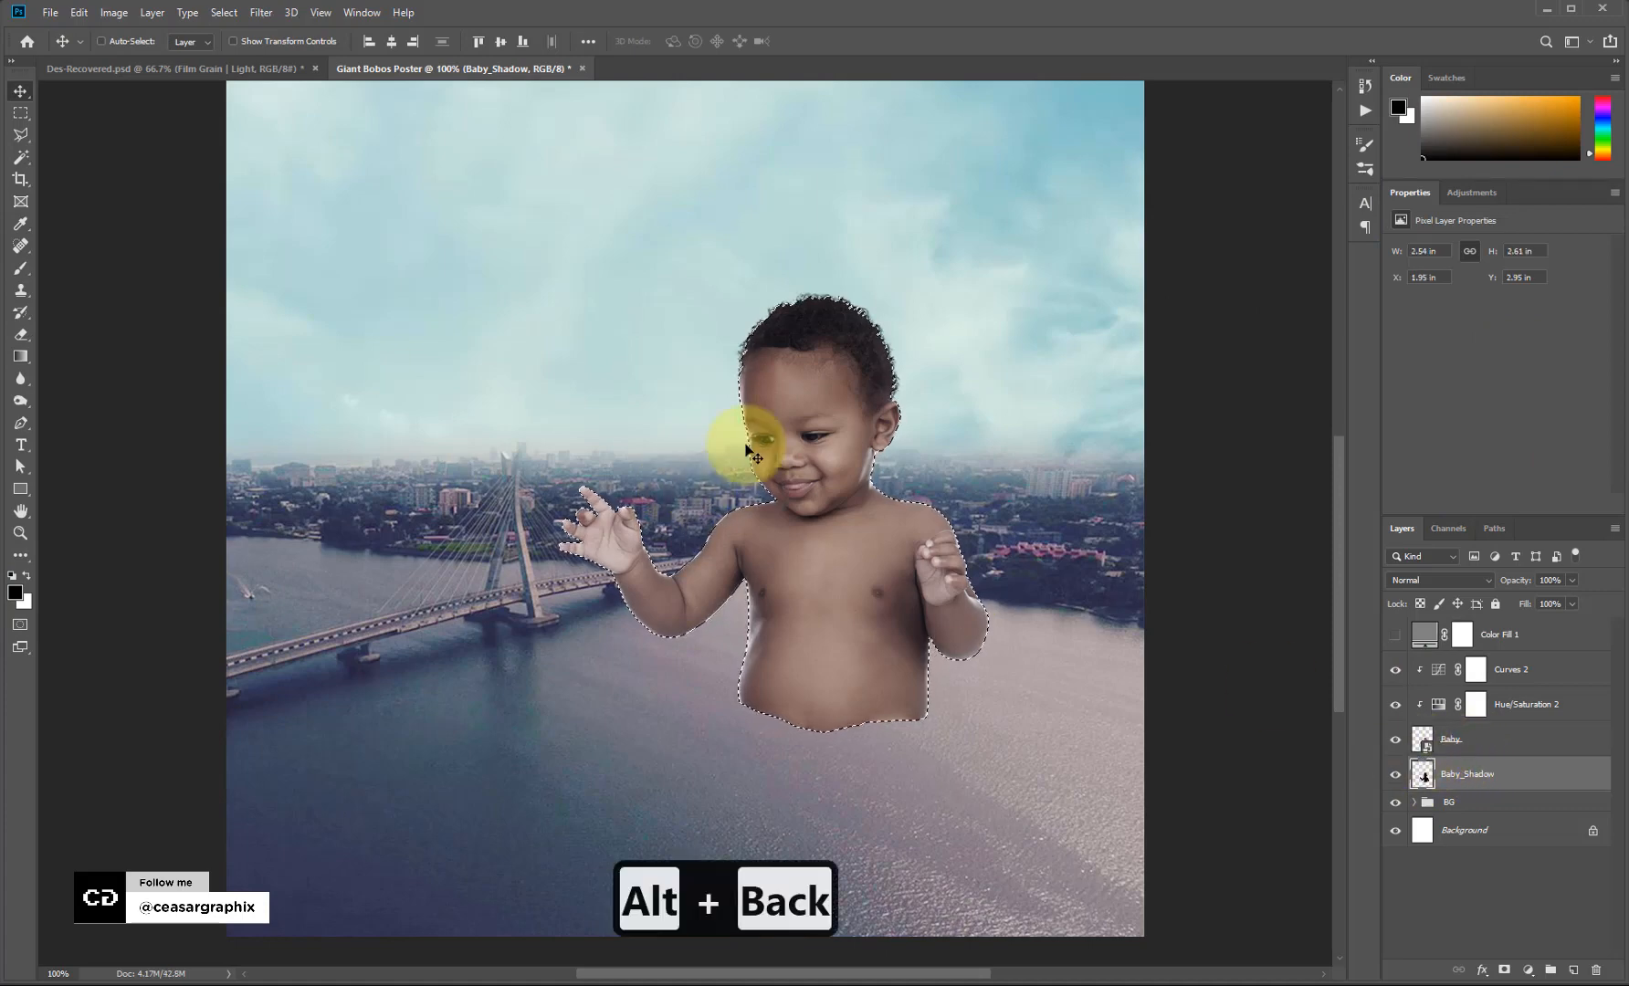
key("ctrl")
key("ctrl+d")
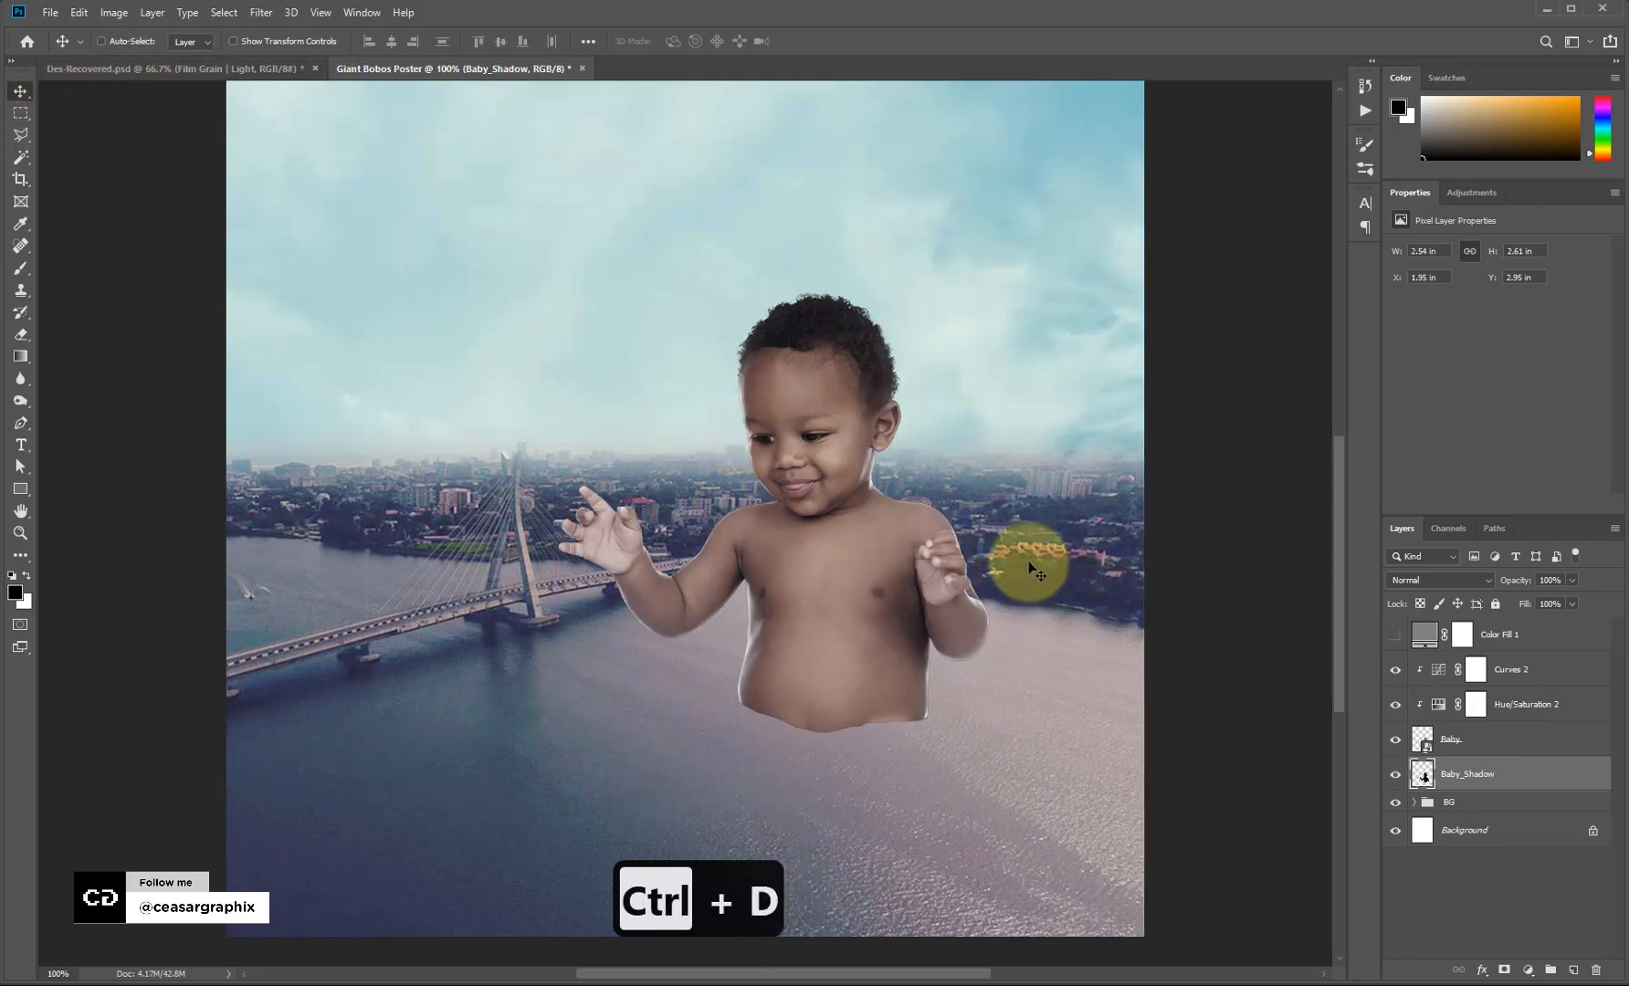
Blur the black silhouette with a 2.4-pixel Gaussian Blur.
left_click(260, 13)
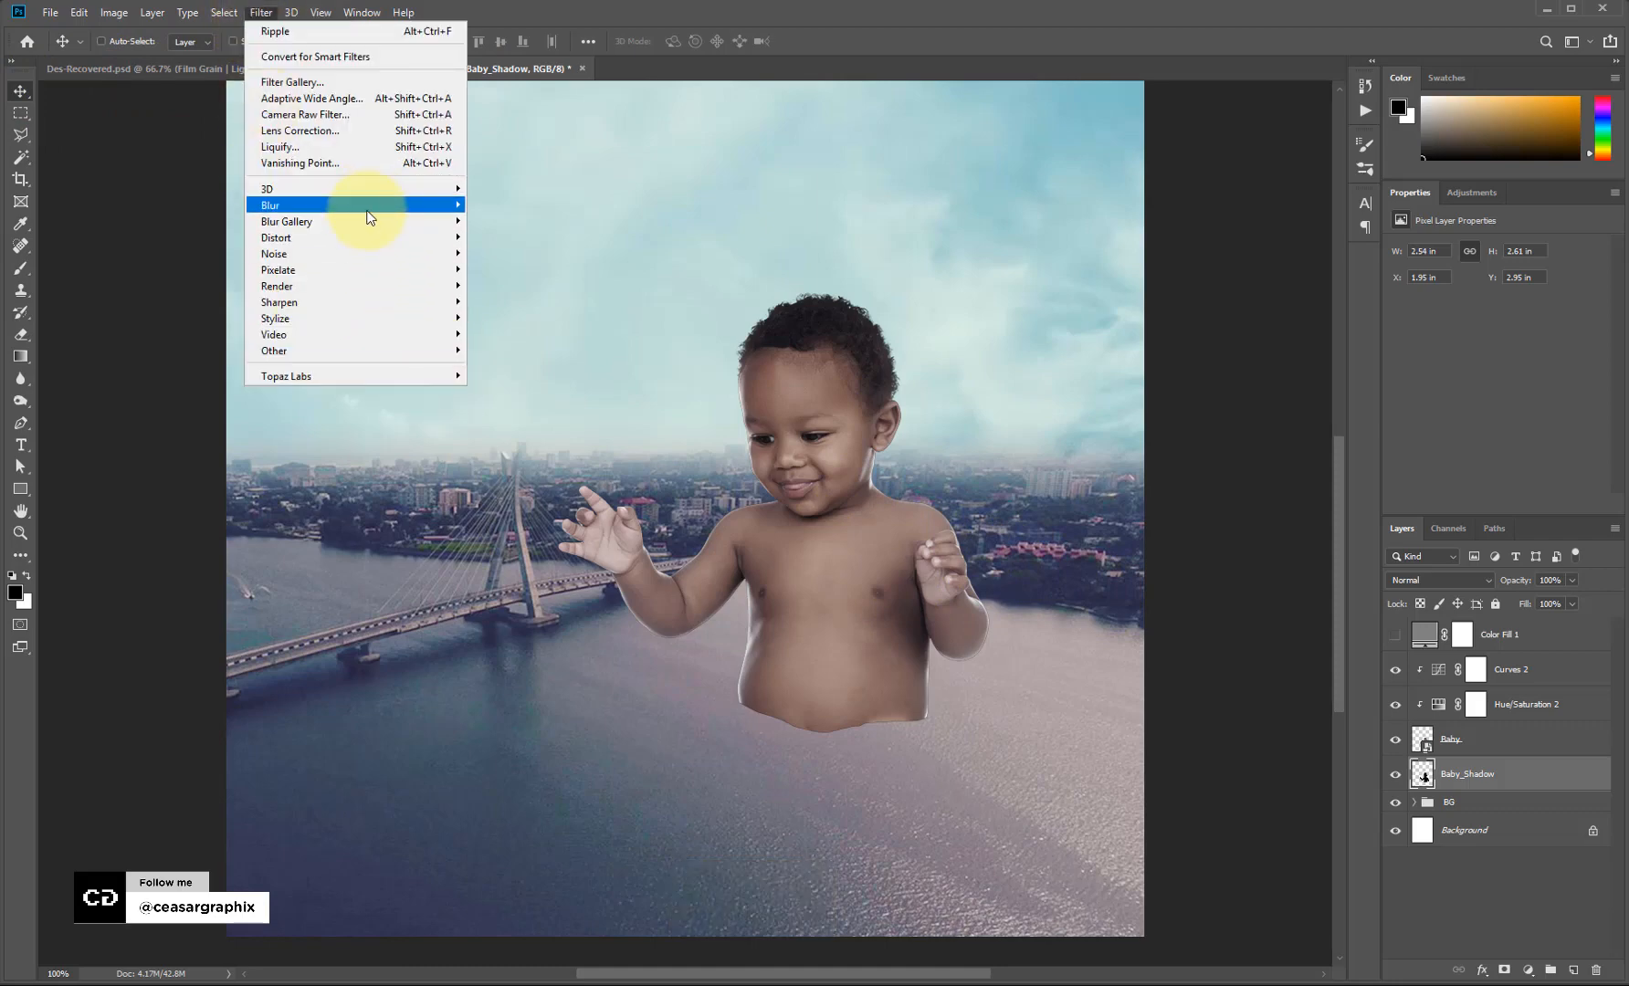
mouse_move(370, 217)
left_click(533, 271)
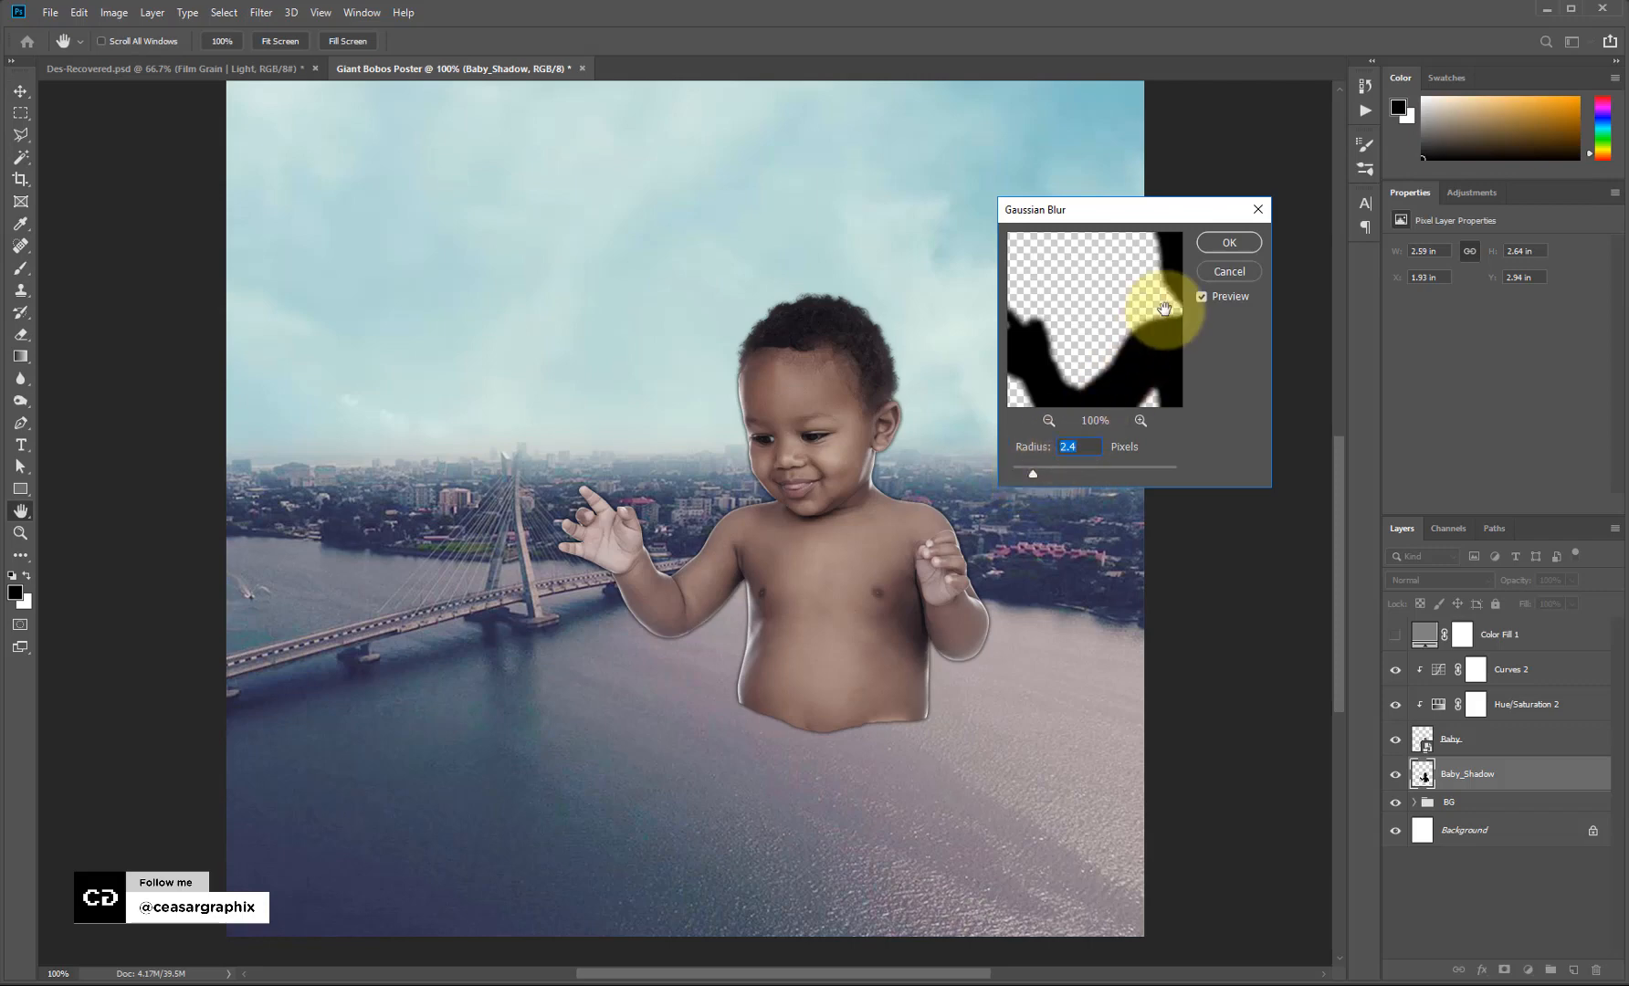
left_click(1210, 246)
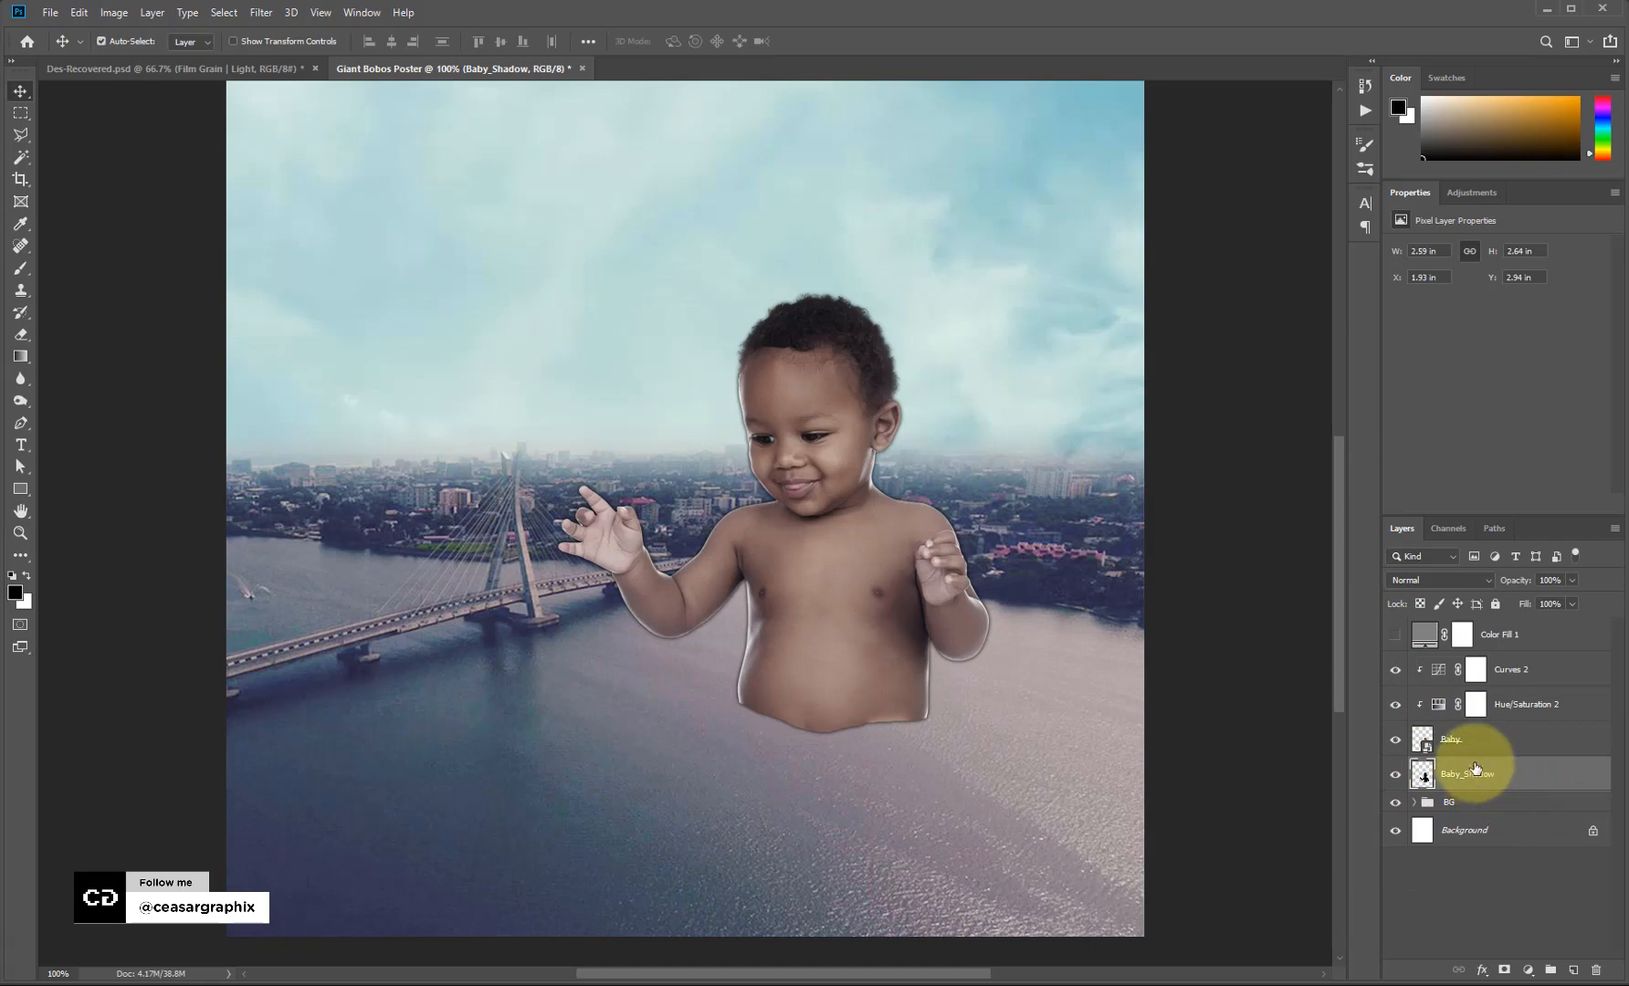
Rotate the silhouette 180°, flip it horizontally, and move it below the baby.
key("ctrl+t")
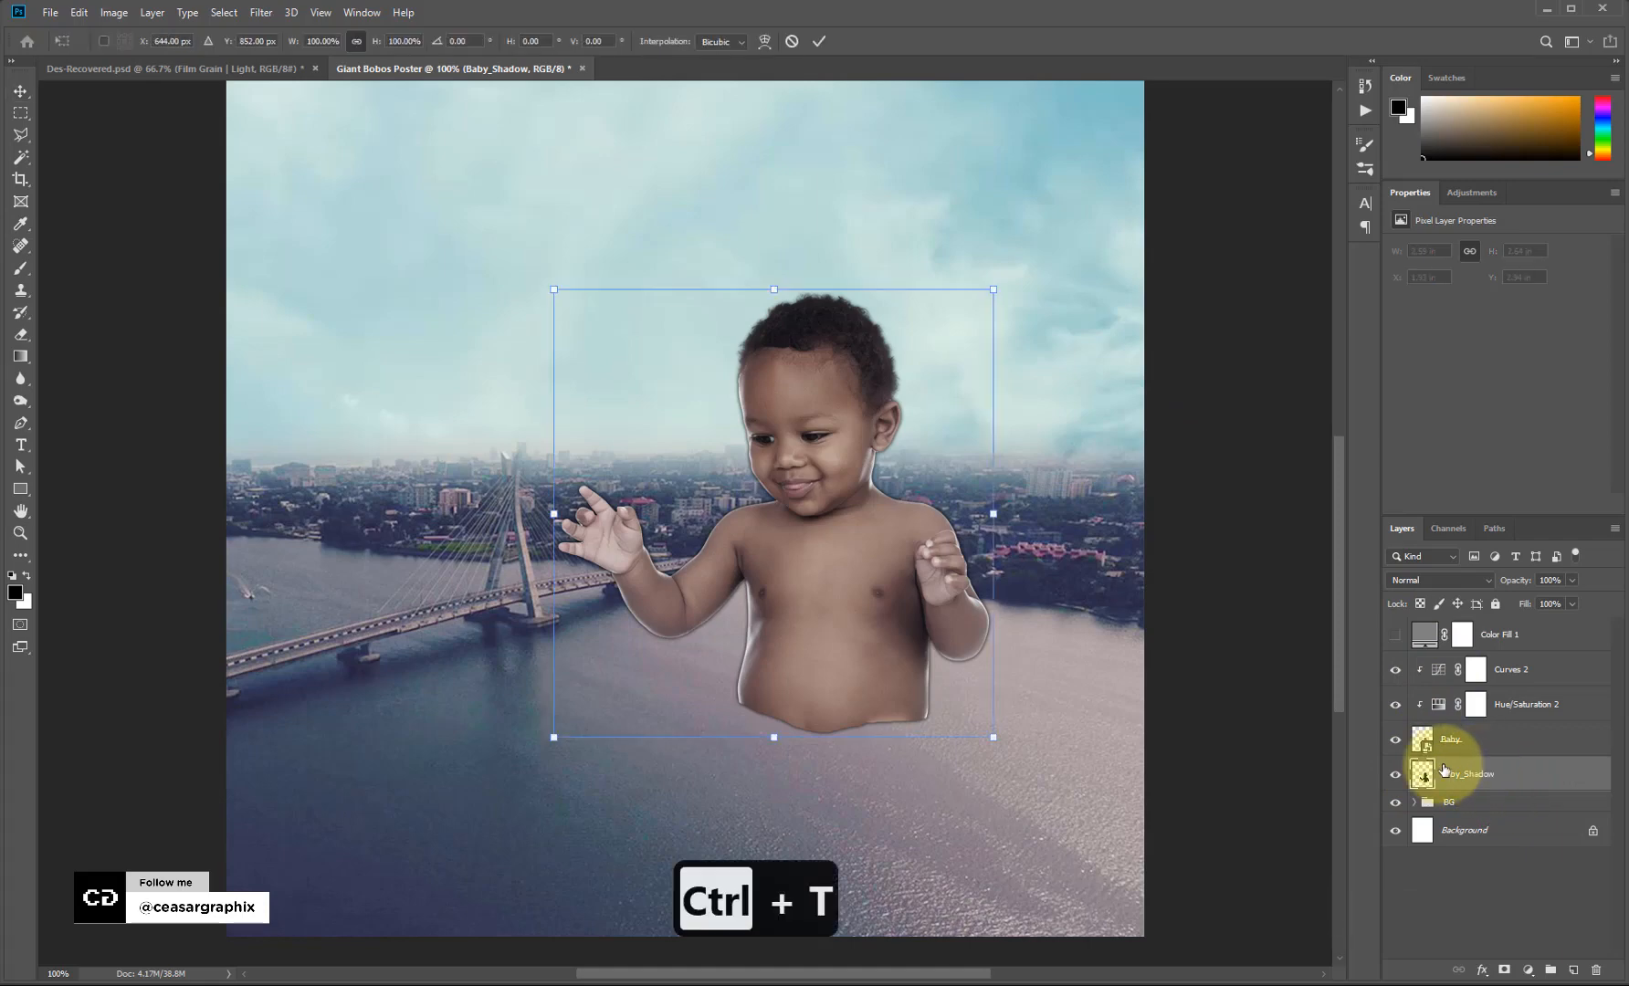
right_click(826, 433)
left_click(902, 598)
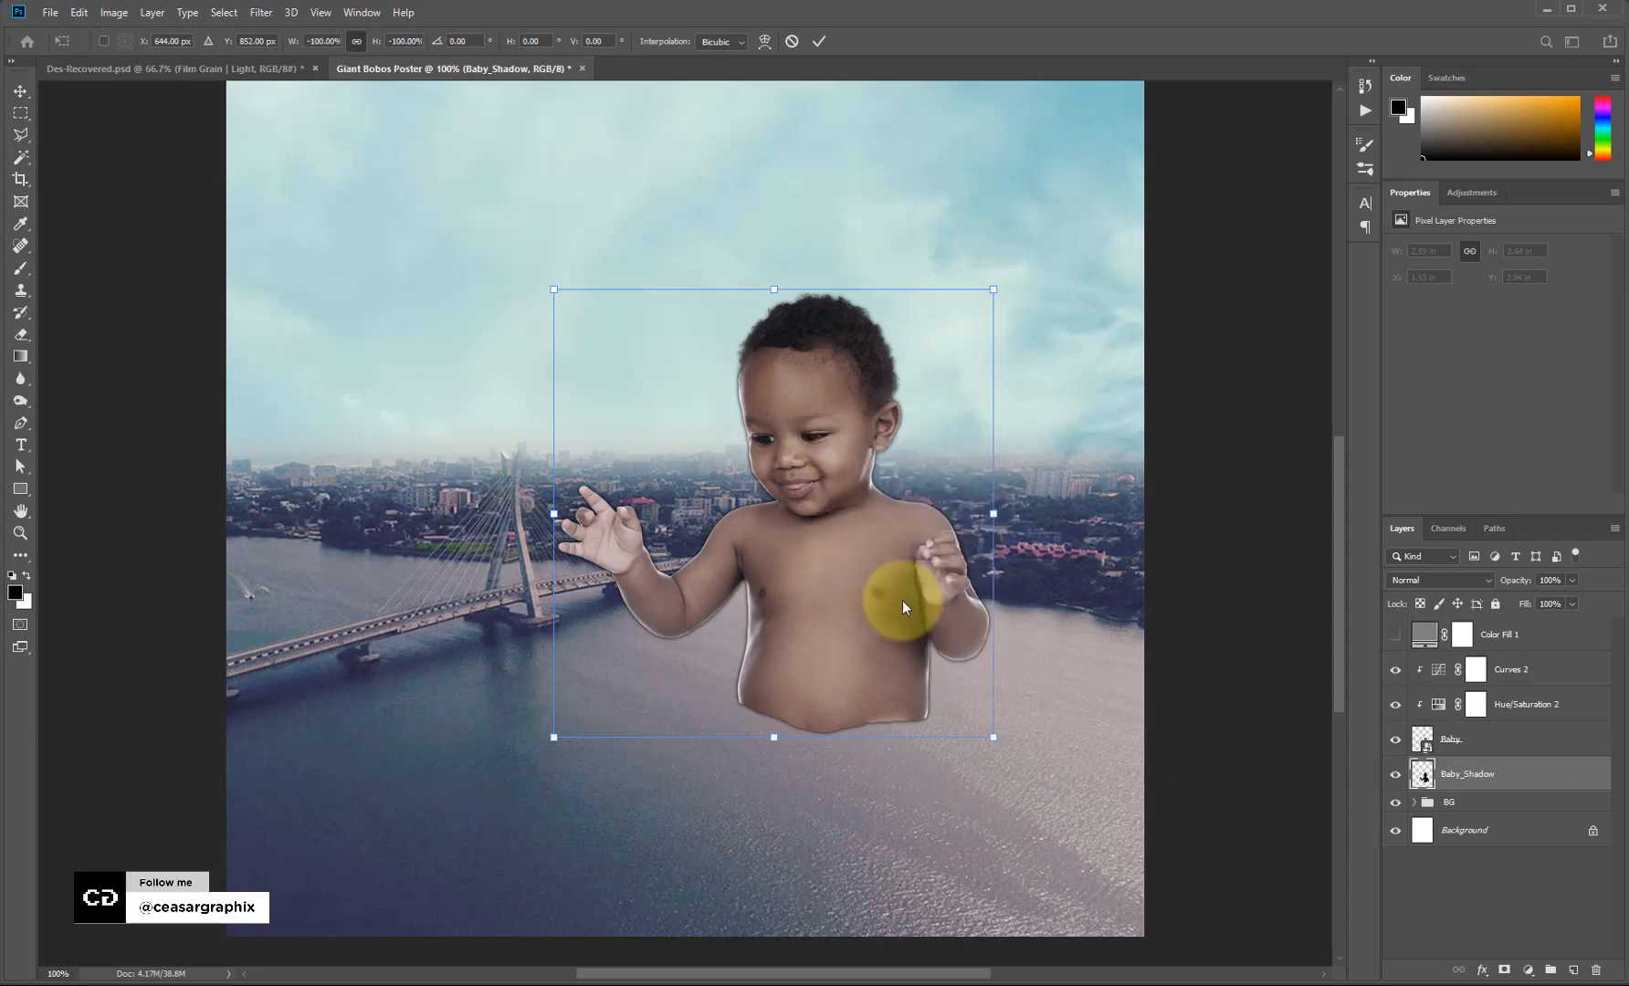
right_click(871, 542)
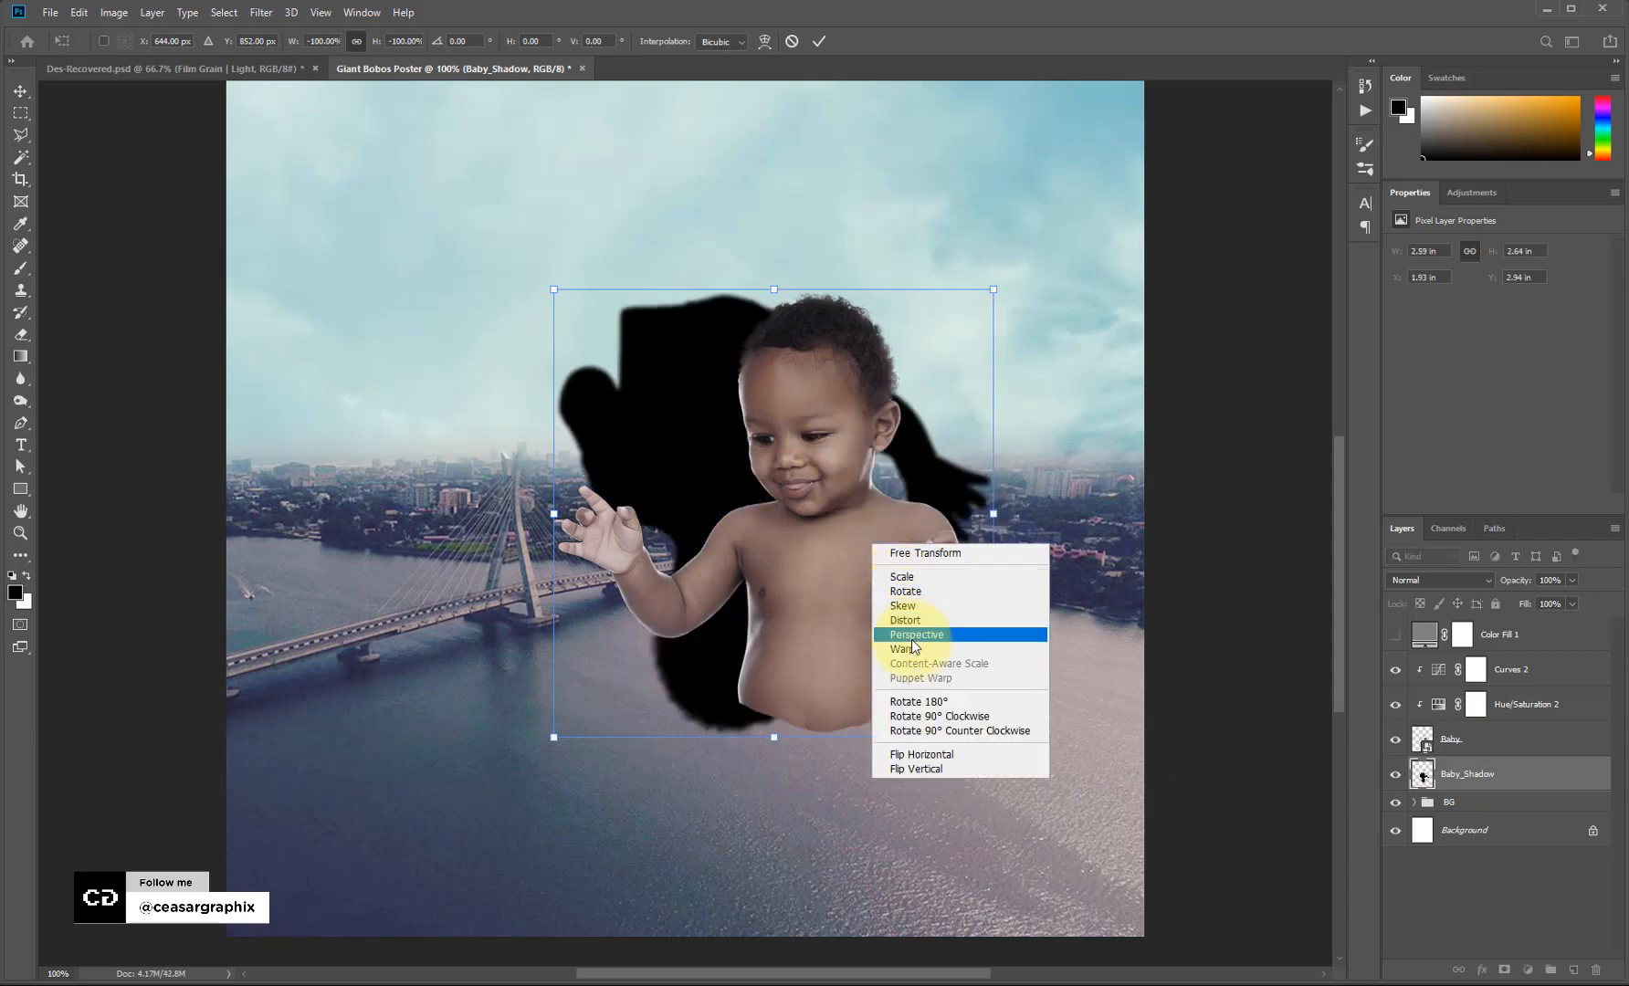
left_click(930, 752)
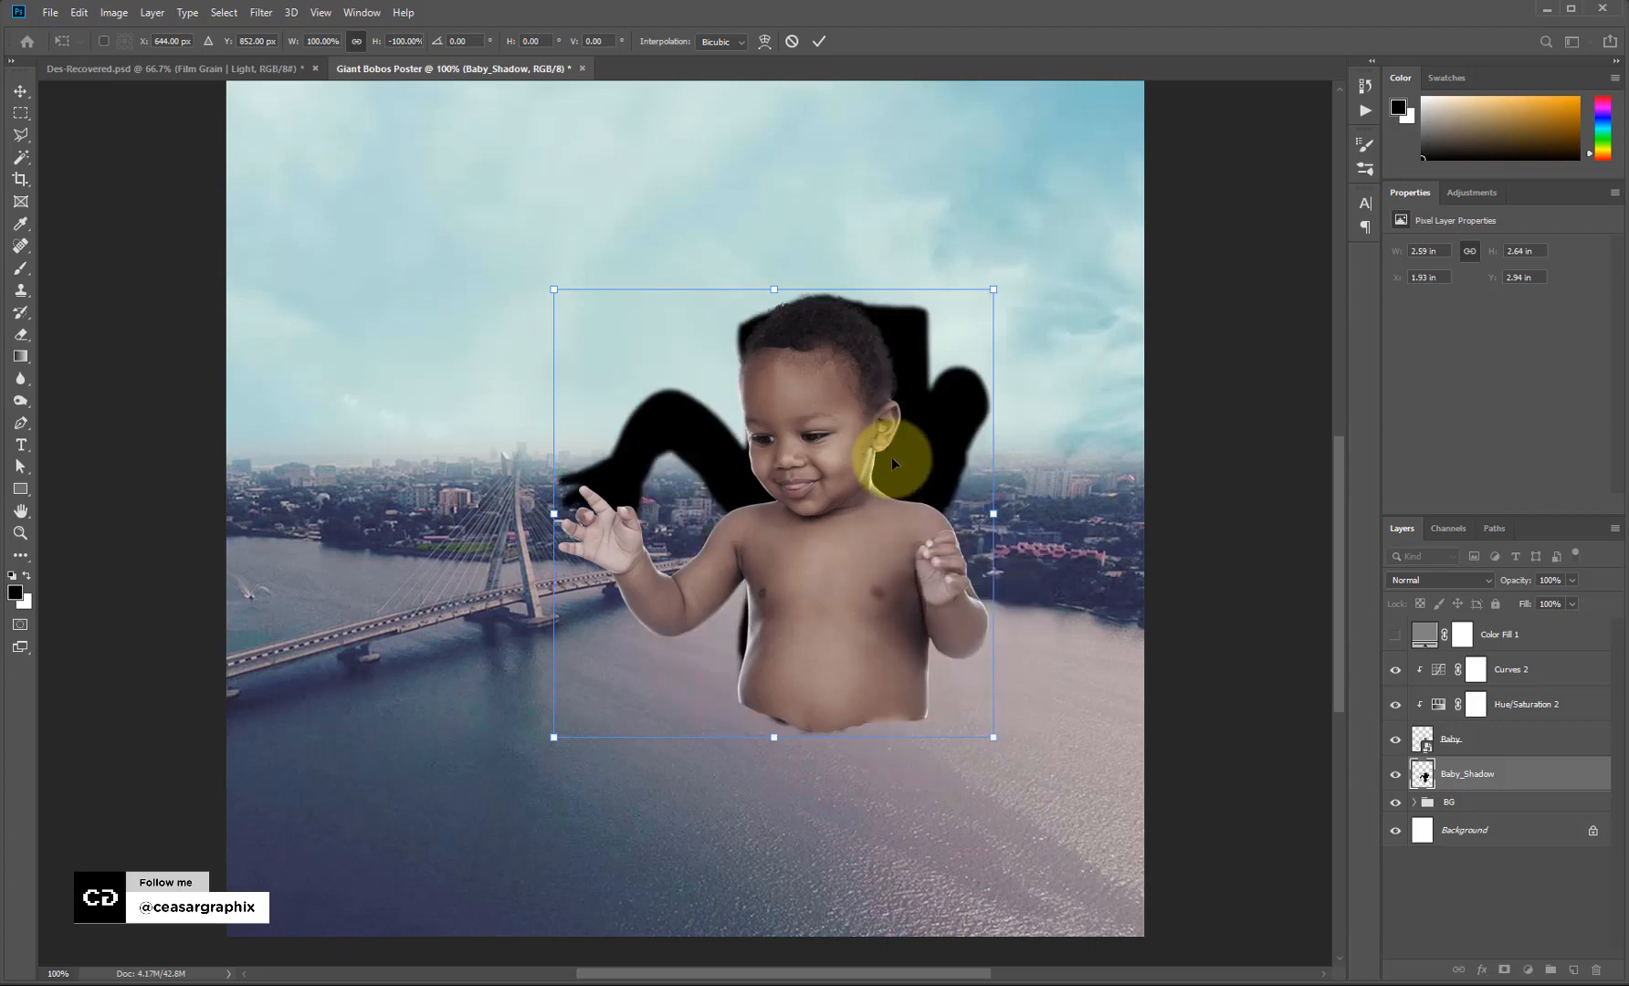
left_click_drag(892, 463, 842, 657)
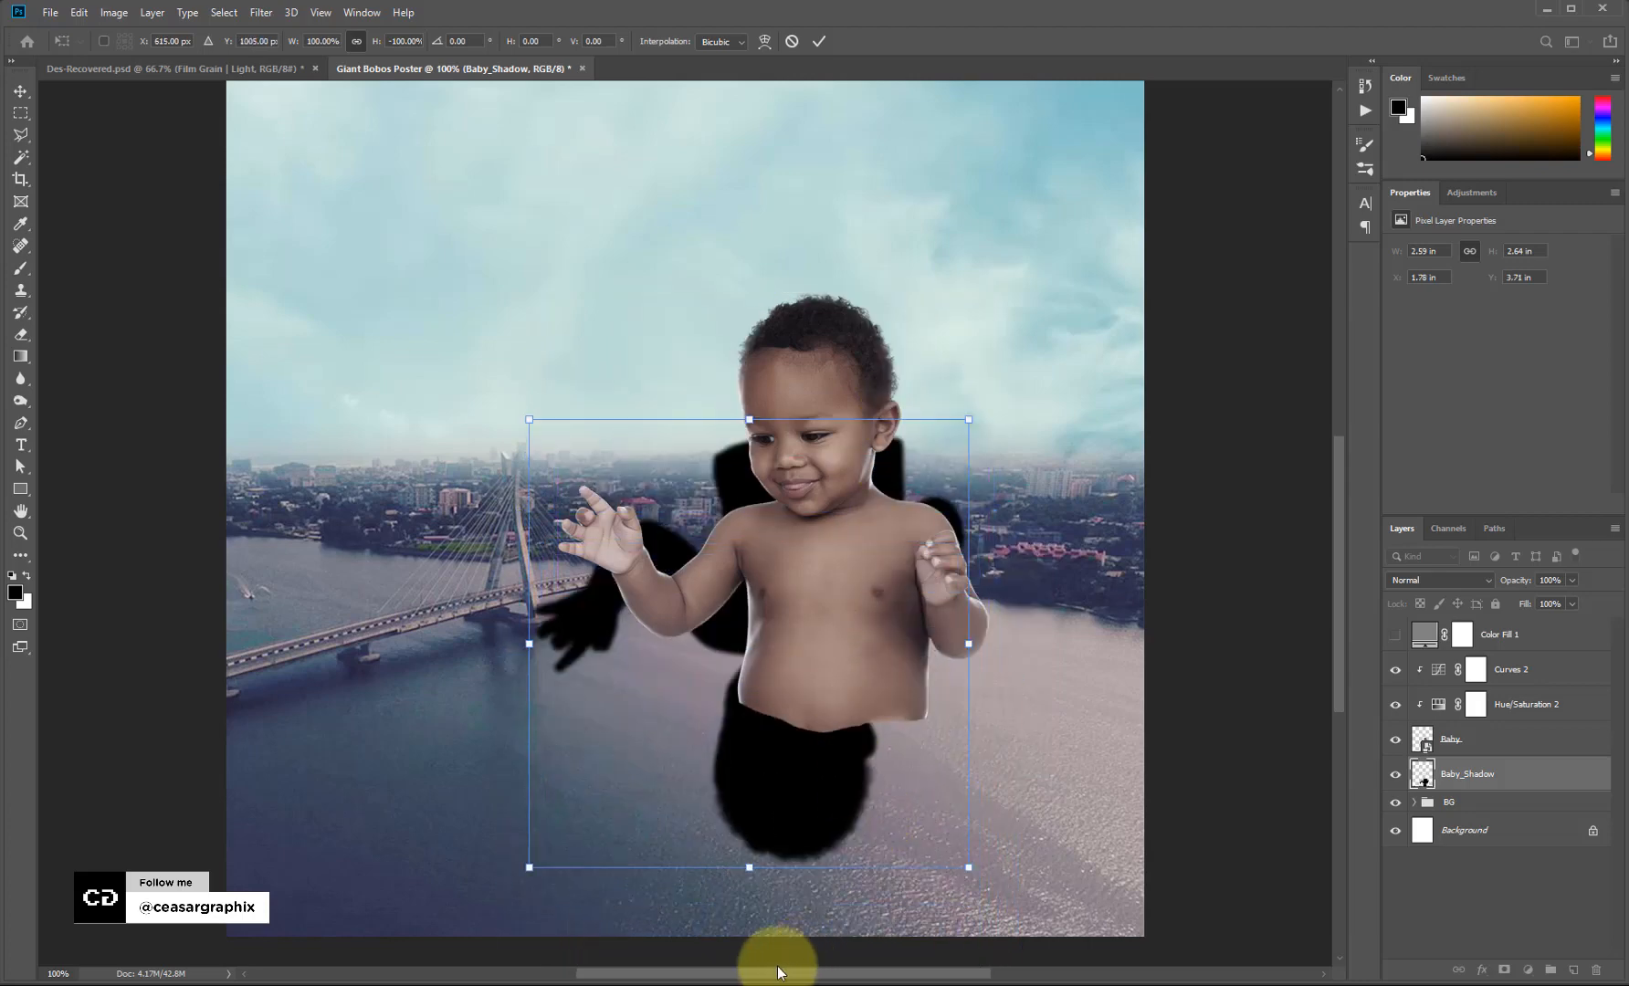
Squash the shadow flat, narrow it from both sides, and fine-tune its position.
left_click_drag(750, 867, 932, 772)
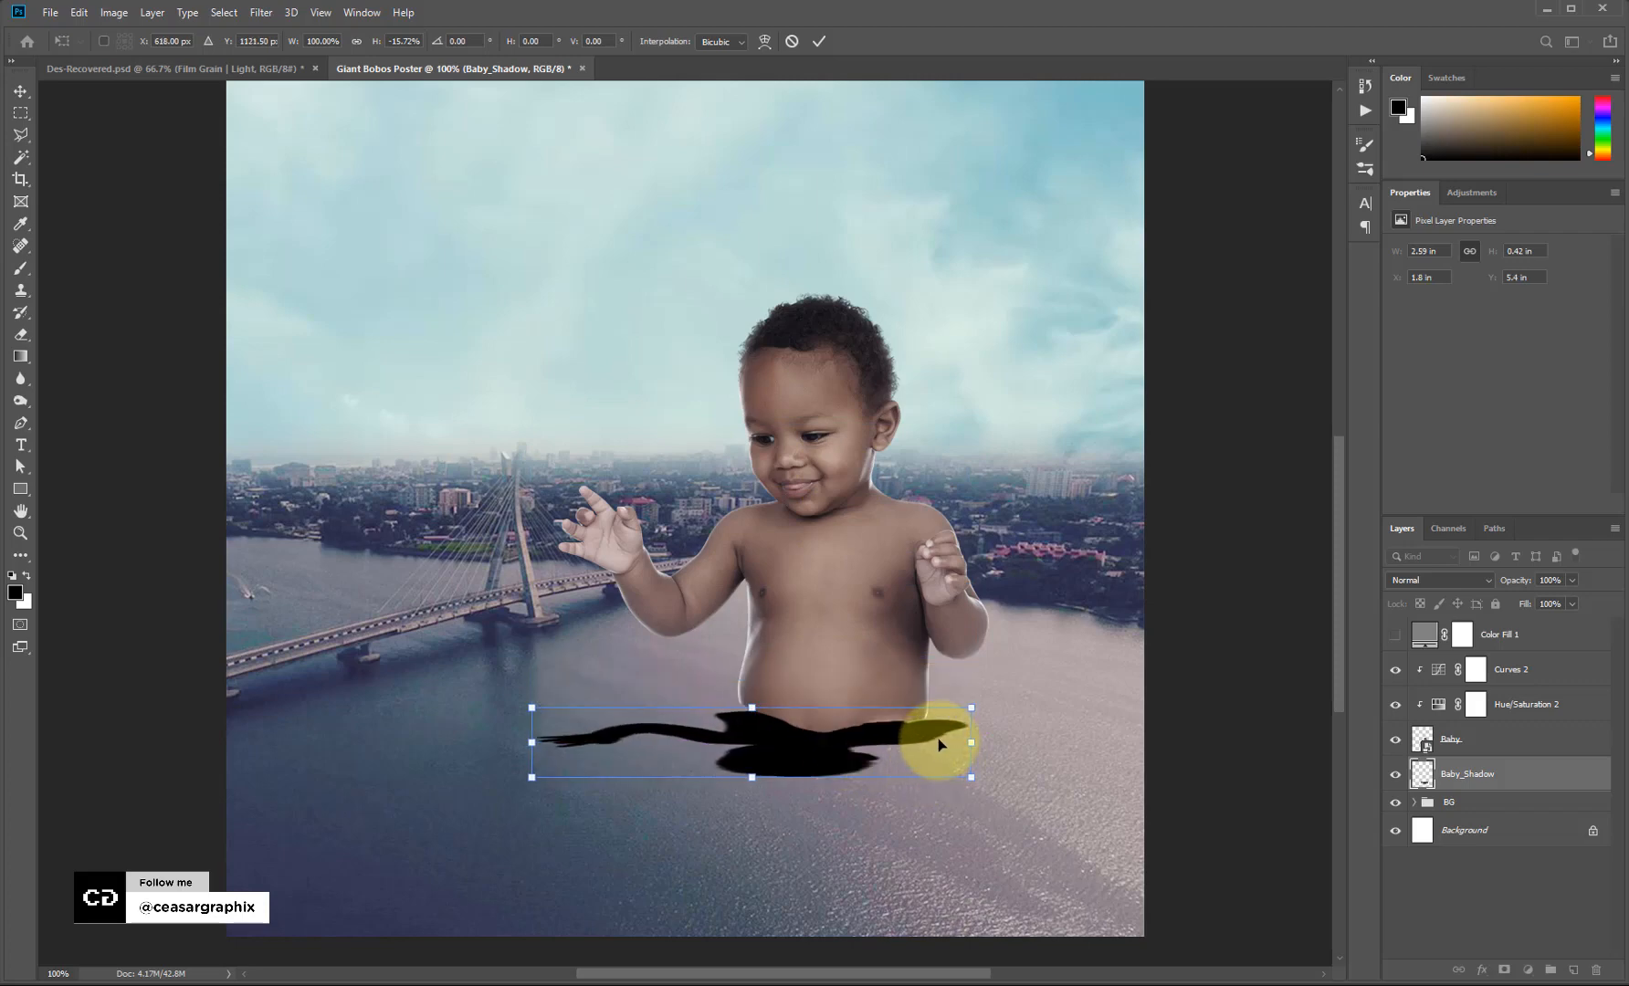
right_click(939, 741)
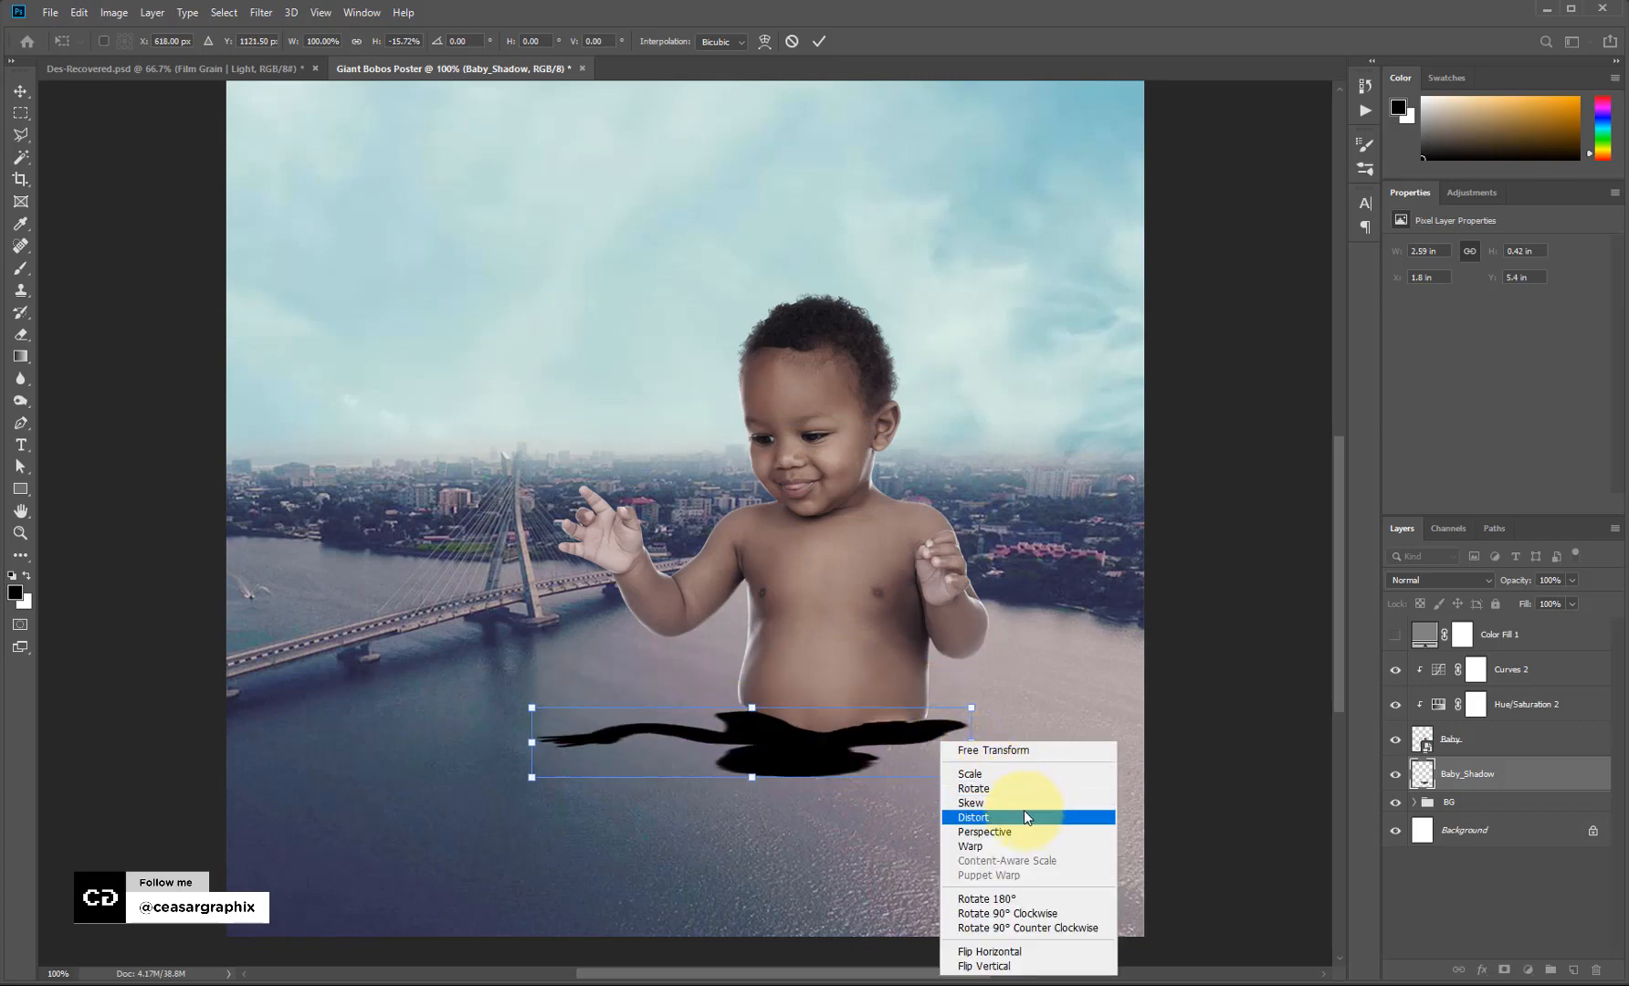
left_click(1011, 750)
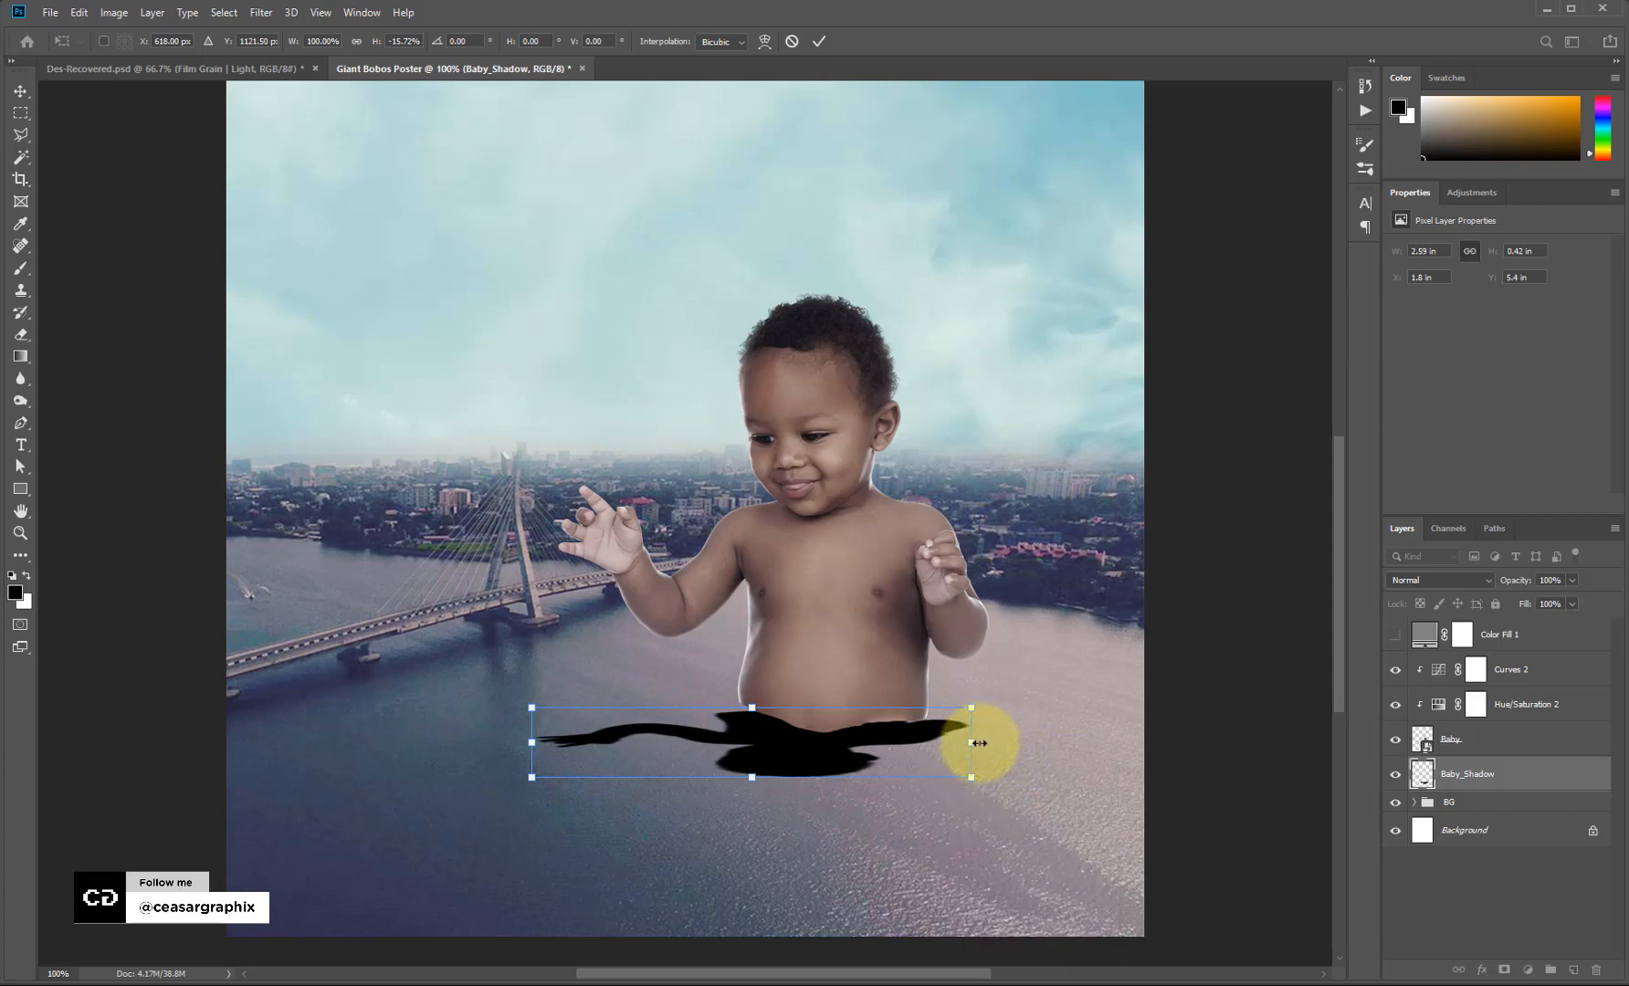
left_click_drag(972, 741, 890, 715)
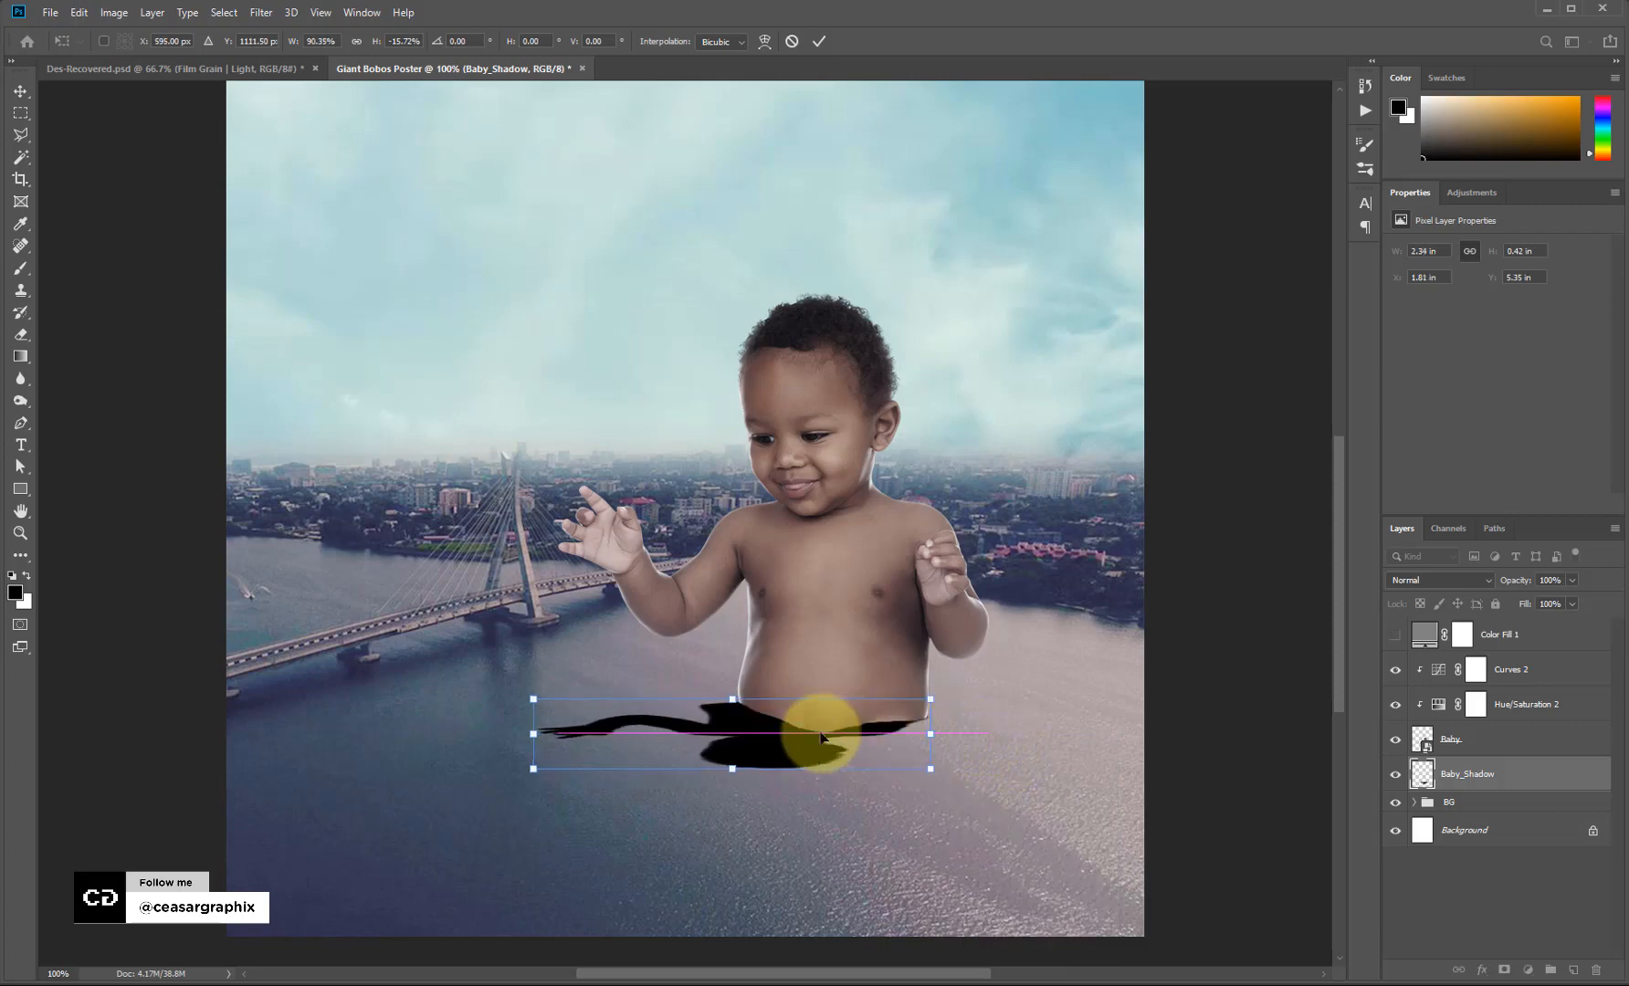
right_click(550, 737)
left_click(535, 733)
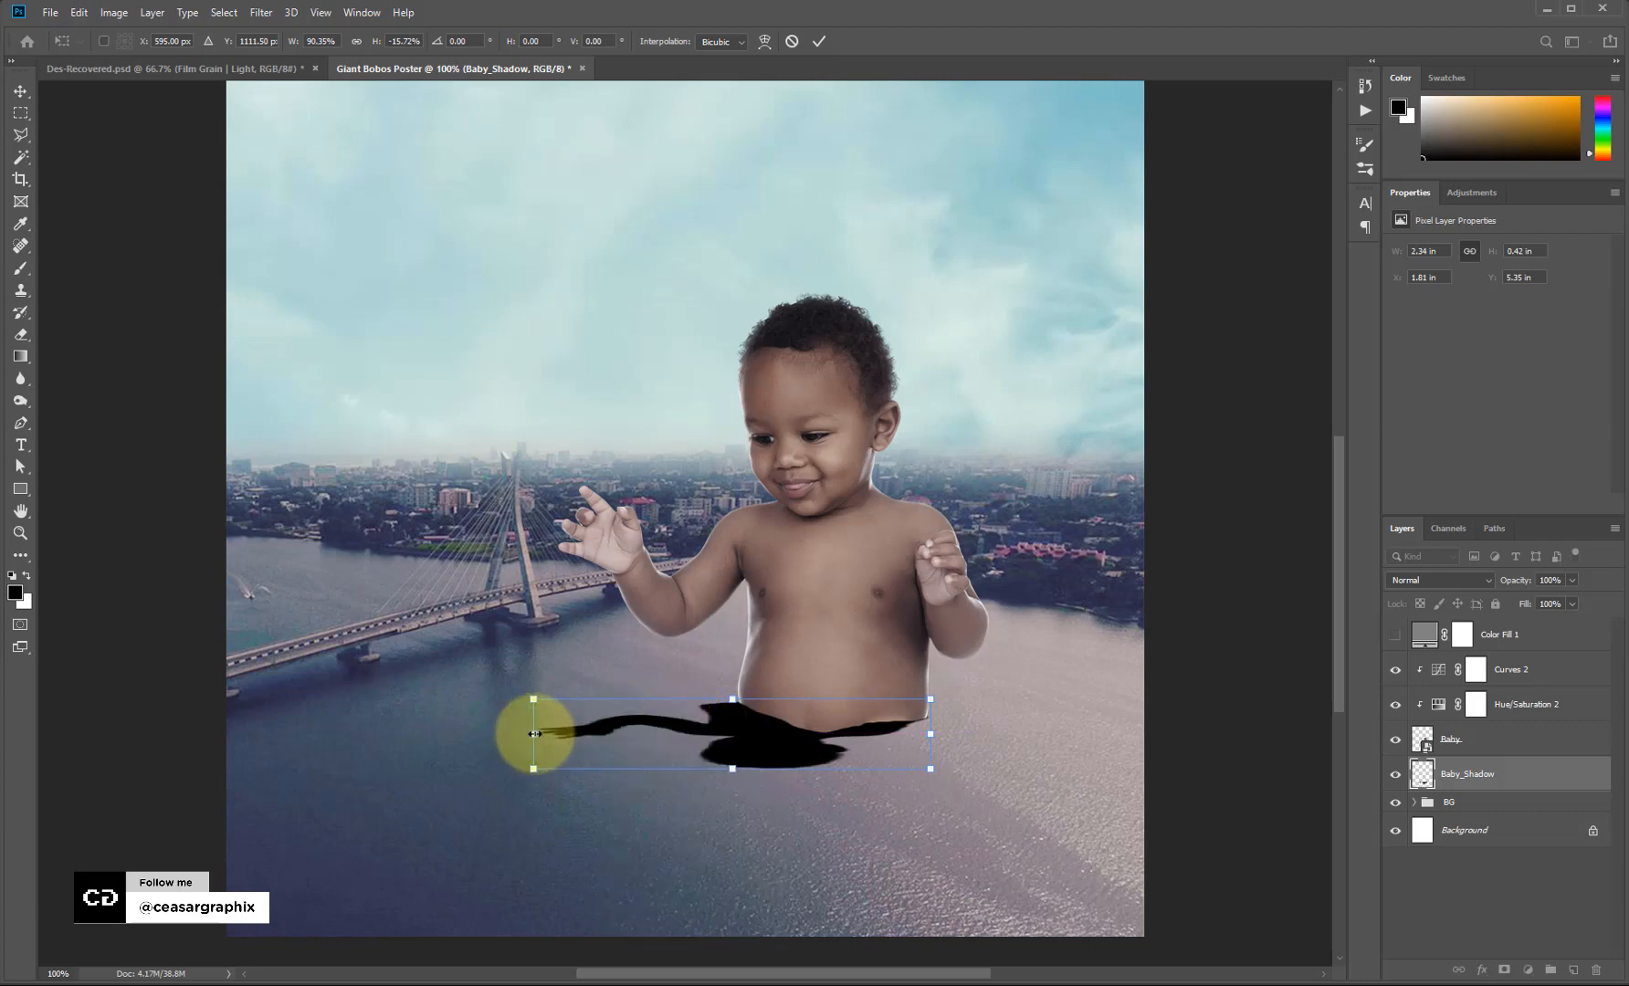
left_click_drag(534, 733, 594, 730)
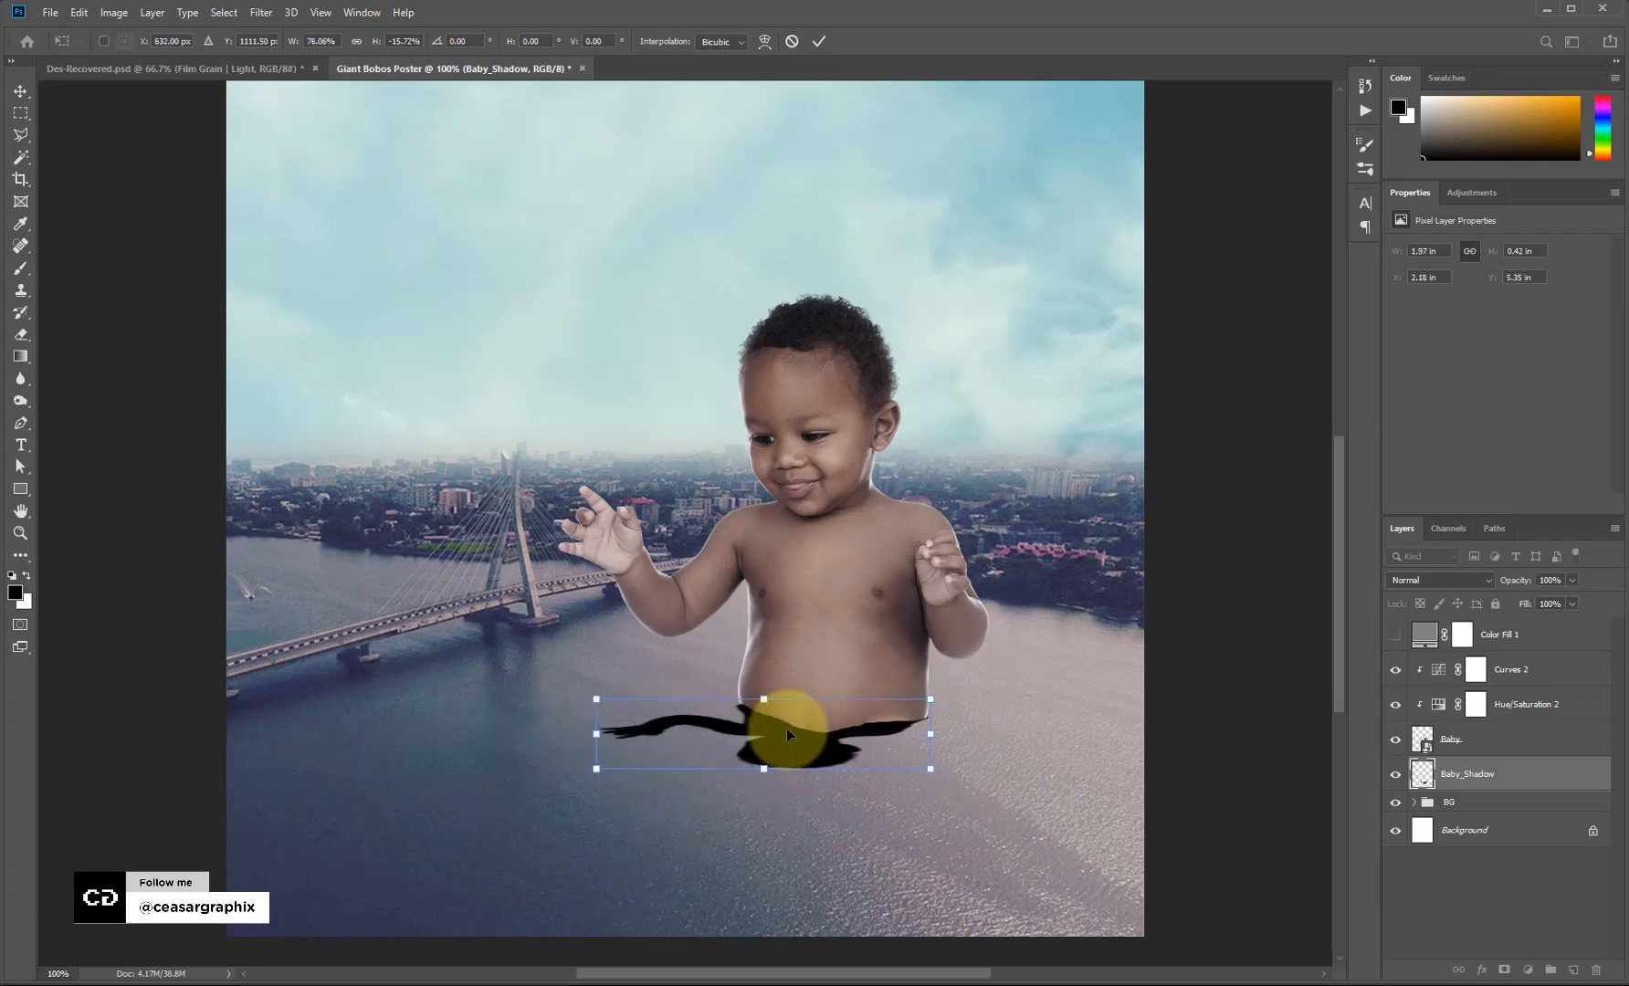
left_click_drag(786, 724, 788, 724)
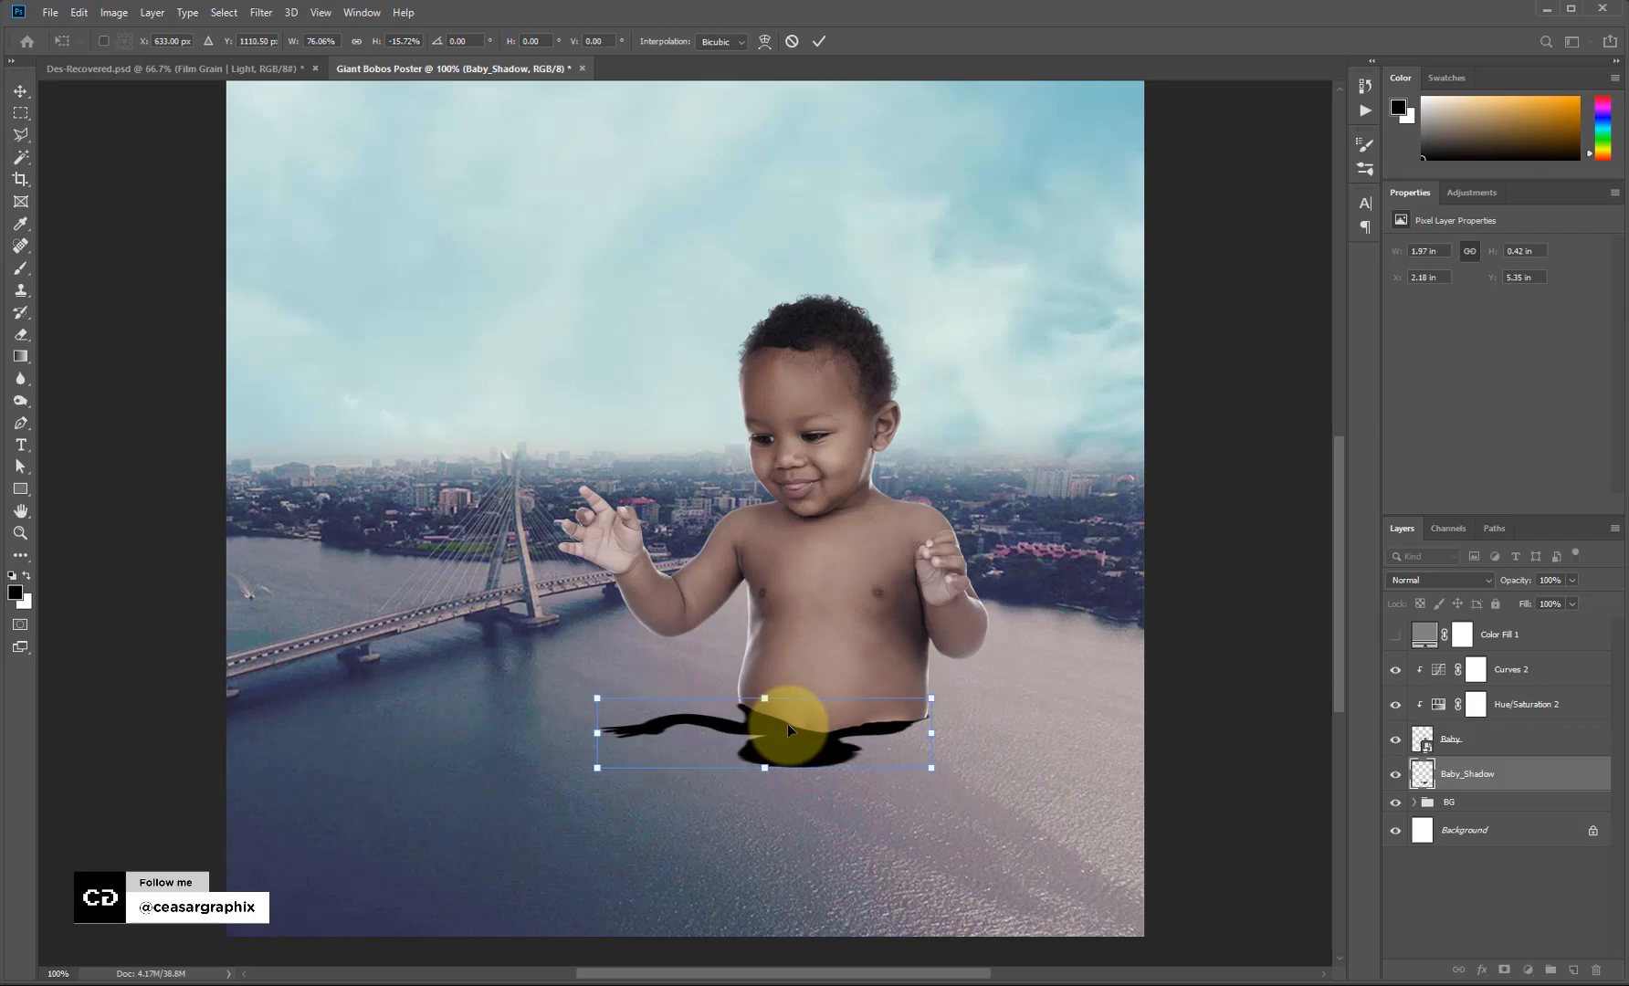
key("Up")
key("Up")
key("Up")
key("Right")
left_click_drag(841, 730, 837, 730)
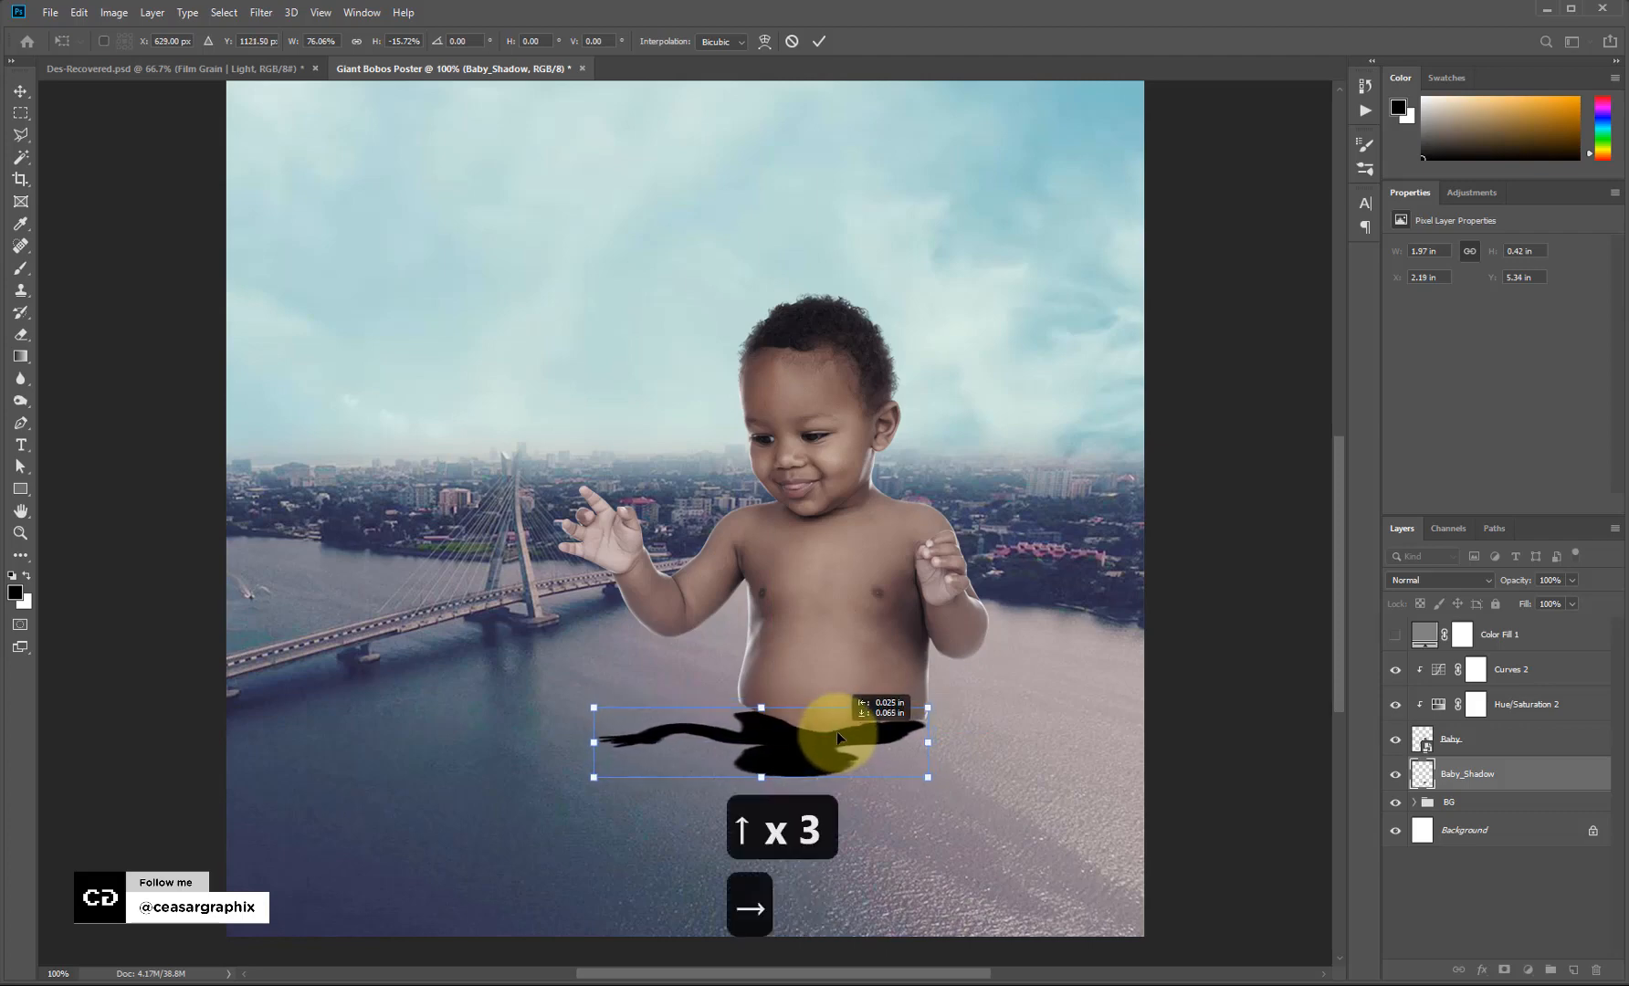
Warp the shadow's left edge, apply the transform, and add a layer mask.
right_click(824, 730)
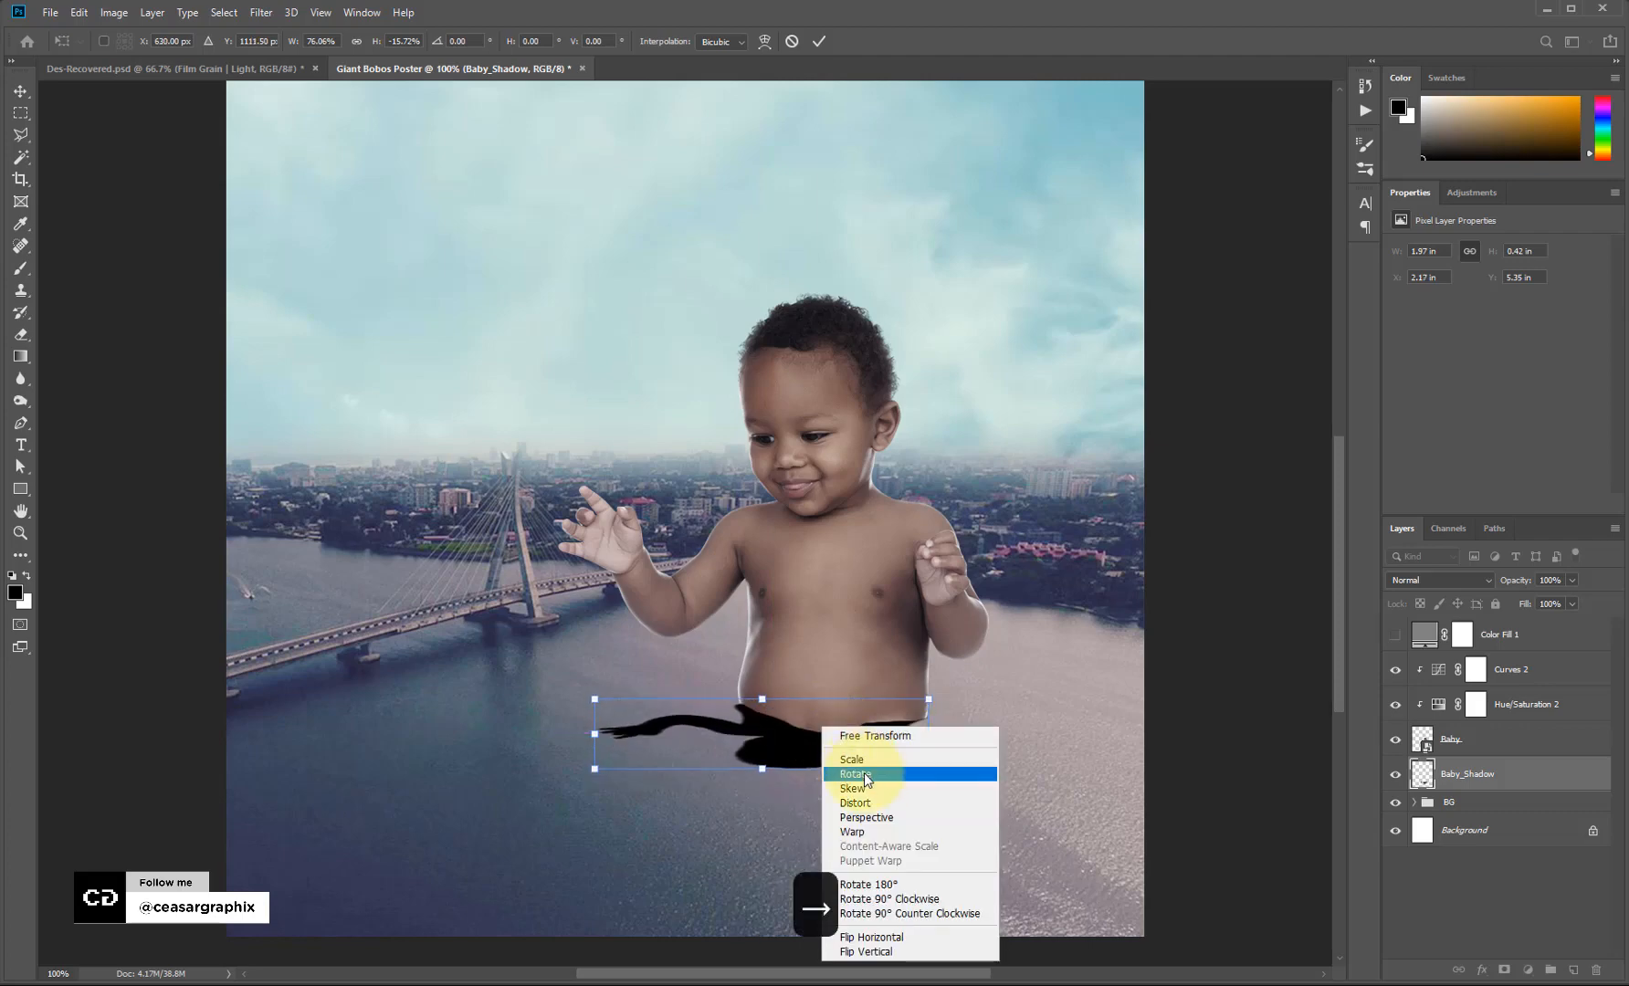
left_click(865, 831)
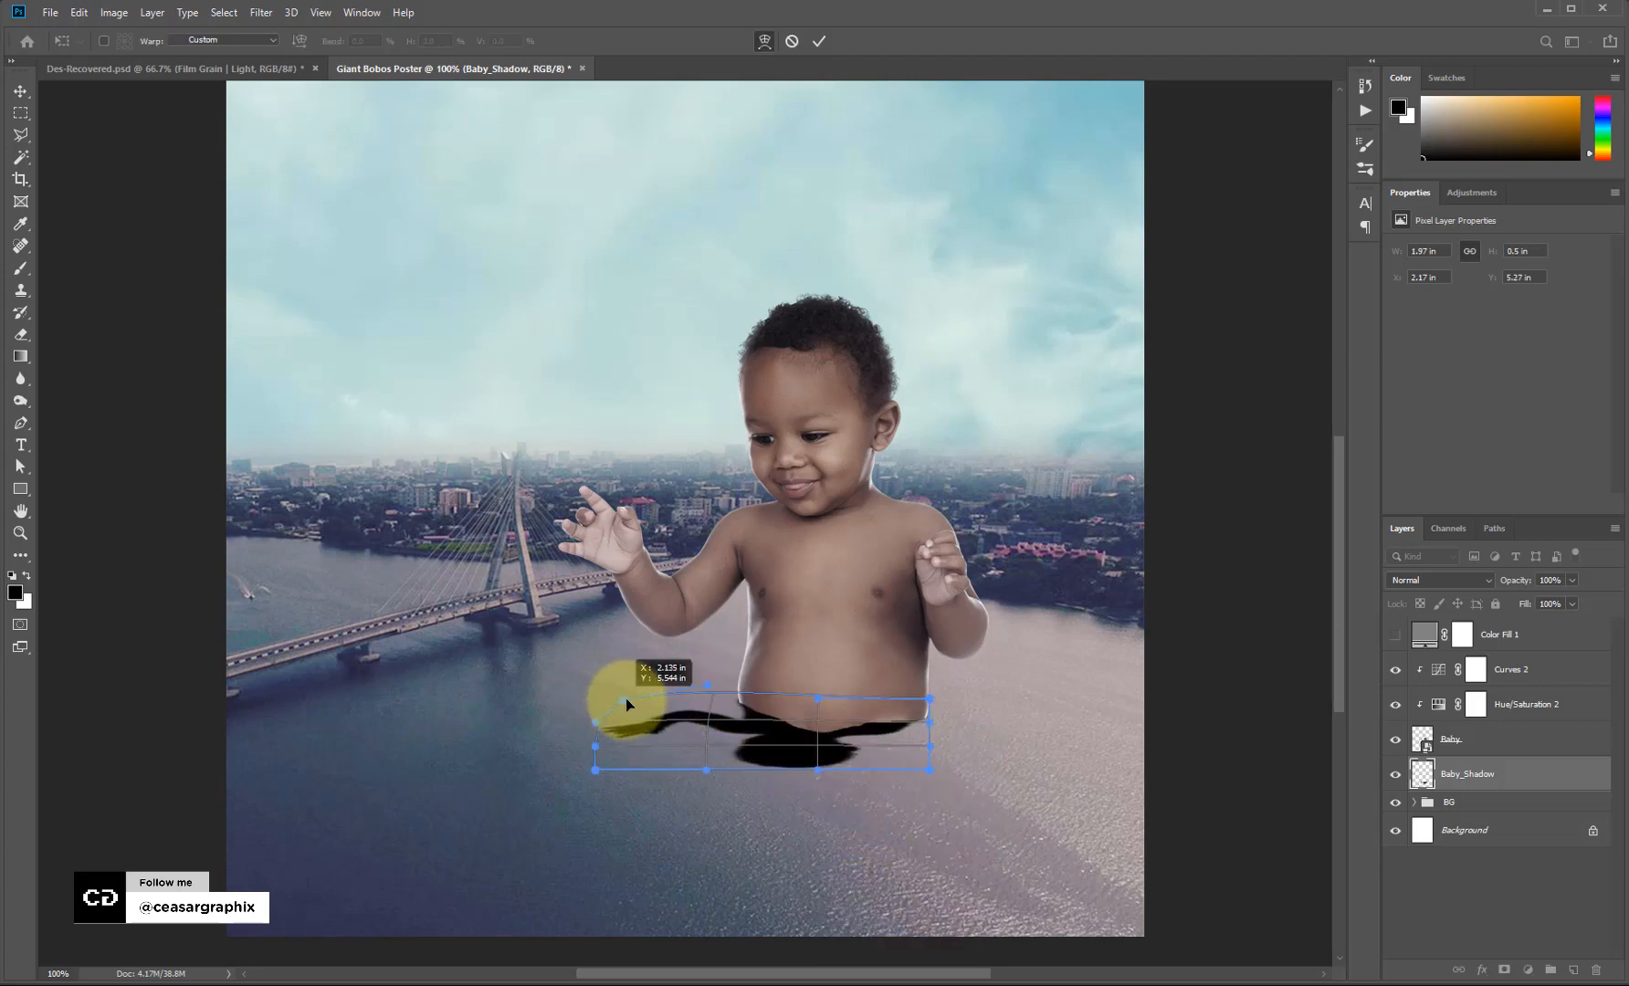
left_click_drag(626, 698, 639, 701)
key("Return")
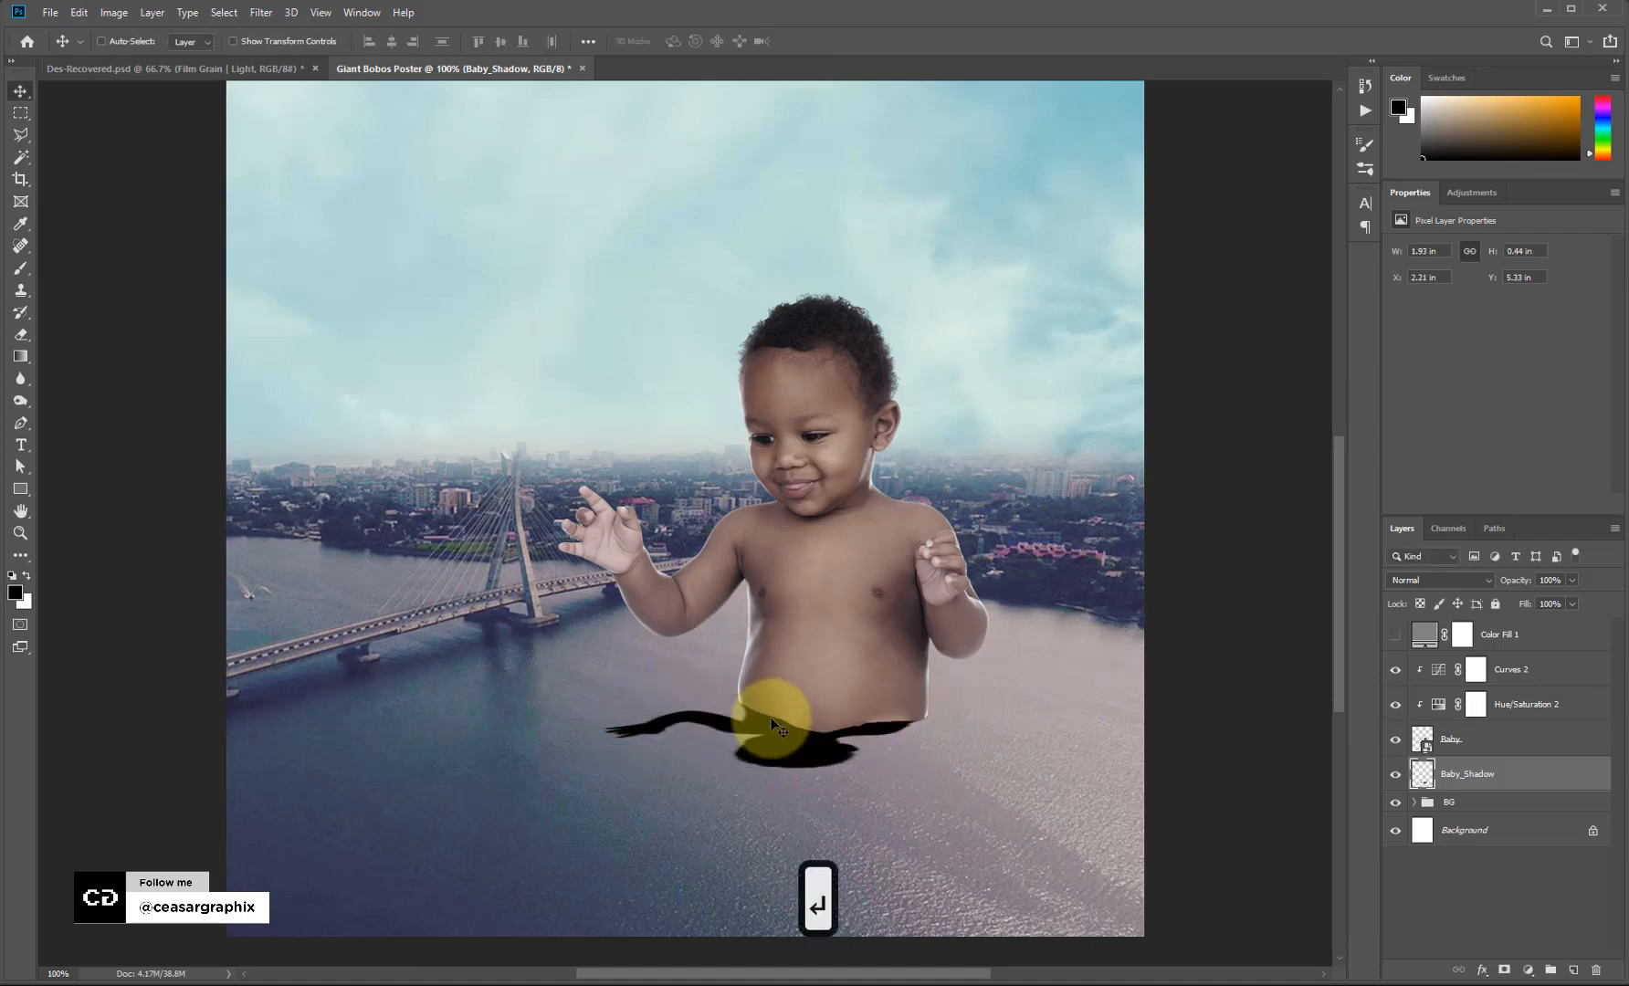
left_click(1504, 969)
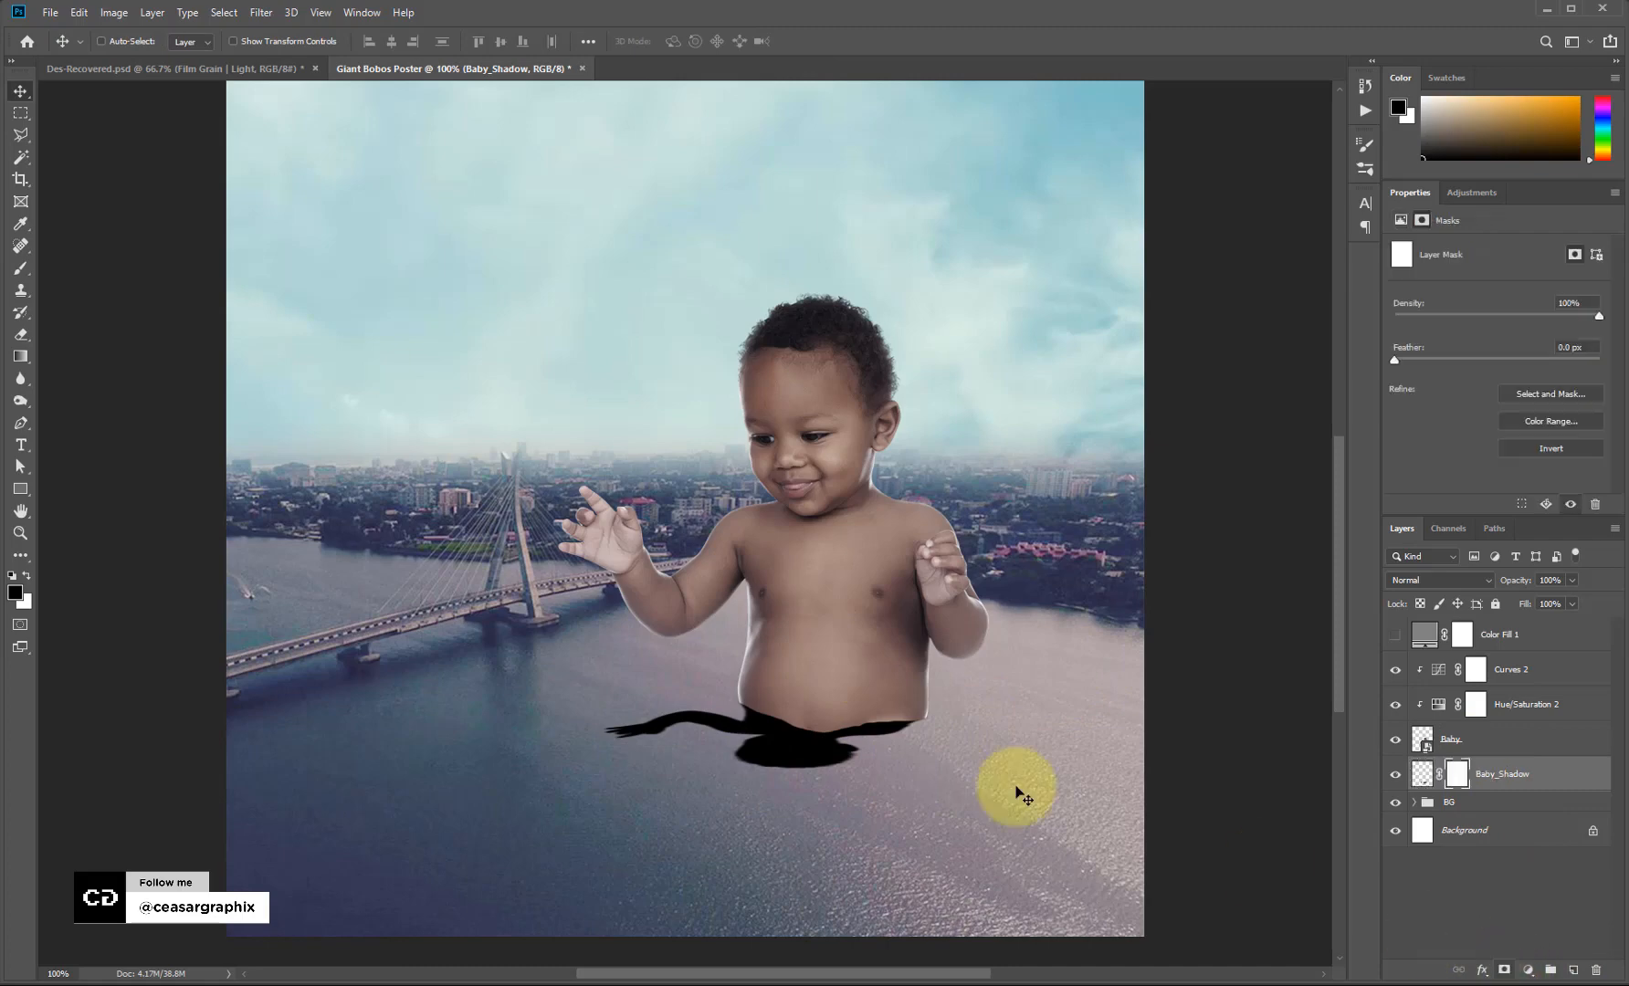
With a large soft round brush, paint on the mask to fade the shadow's tail.
key("b")
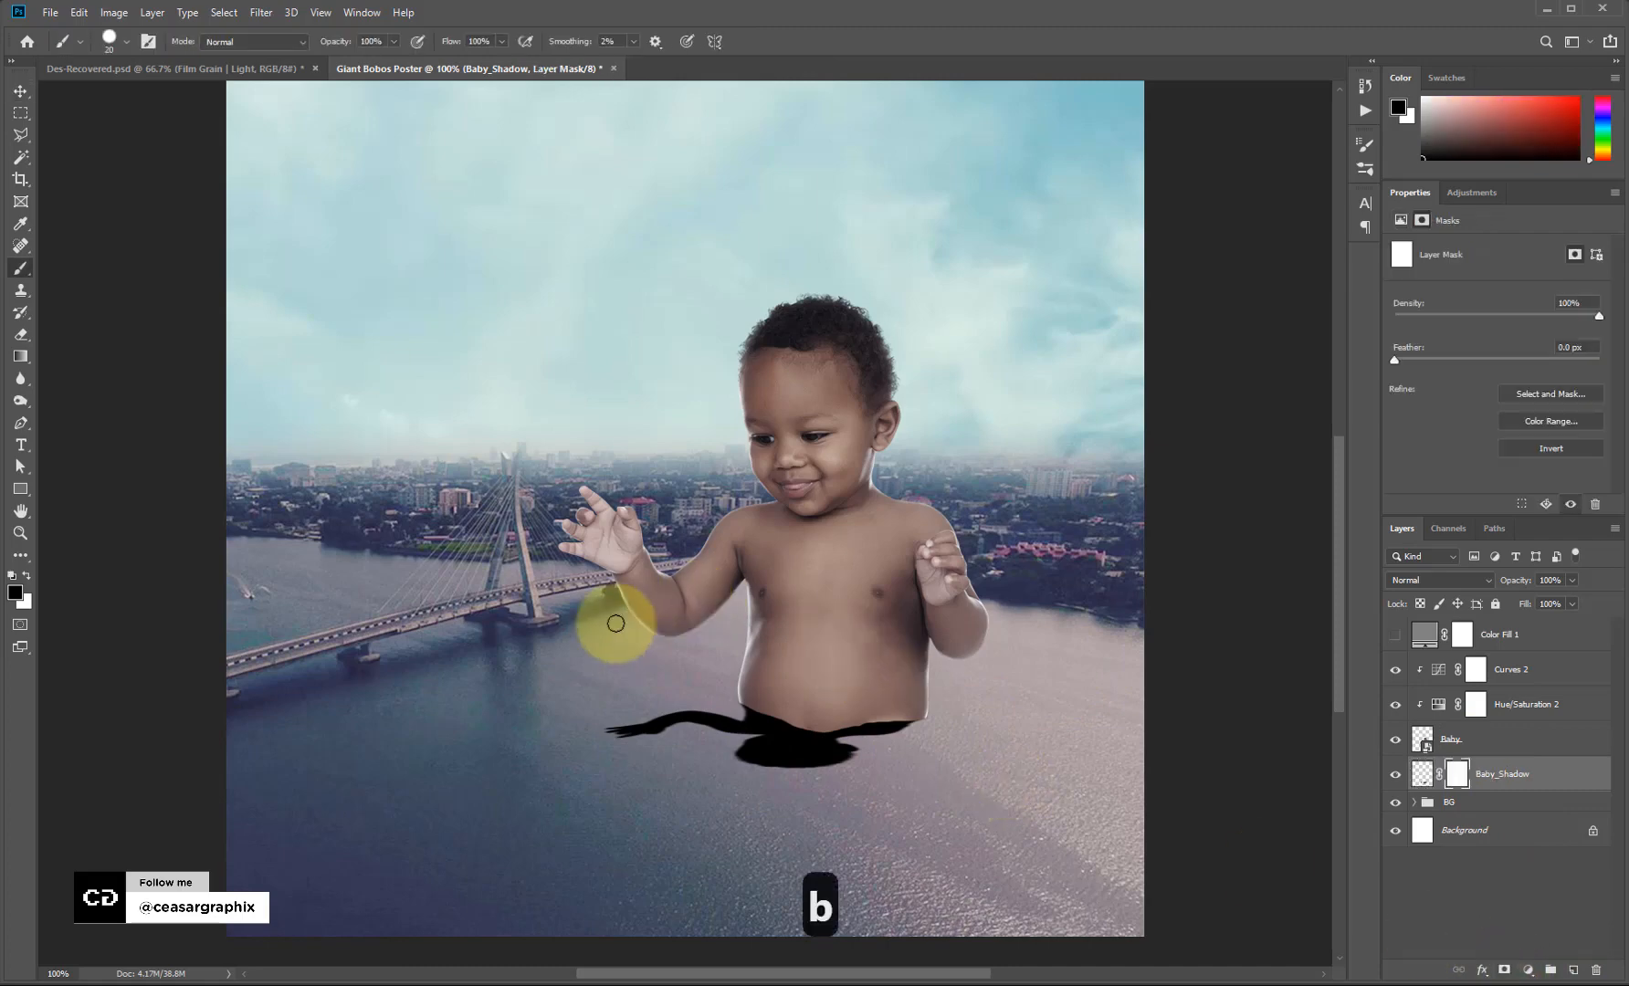
left_click(146, 42)
left_click(1180, 173)
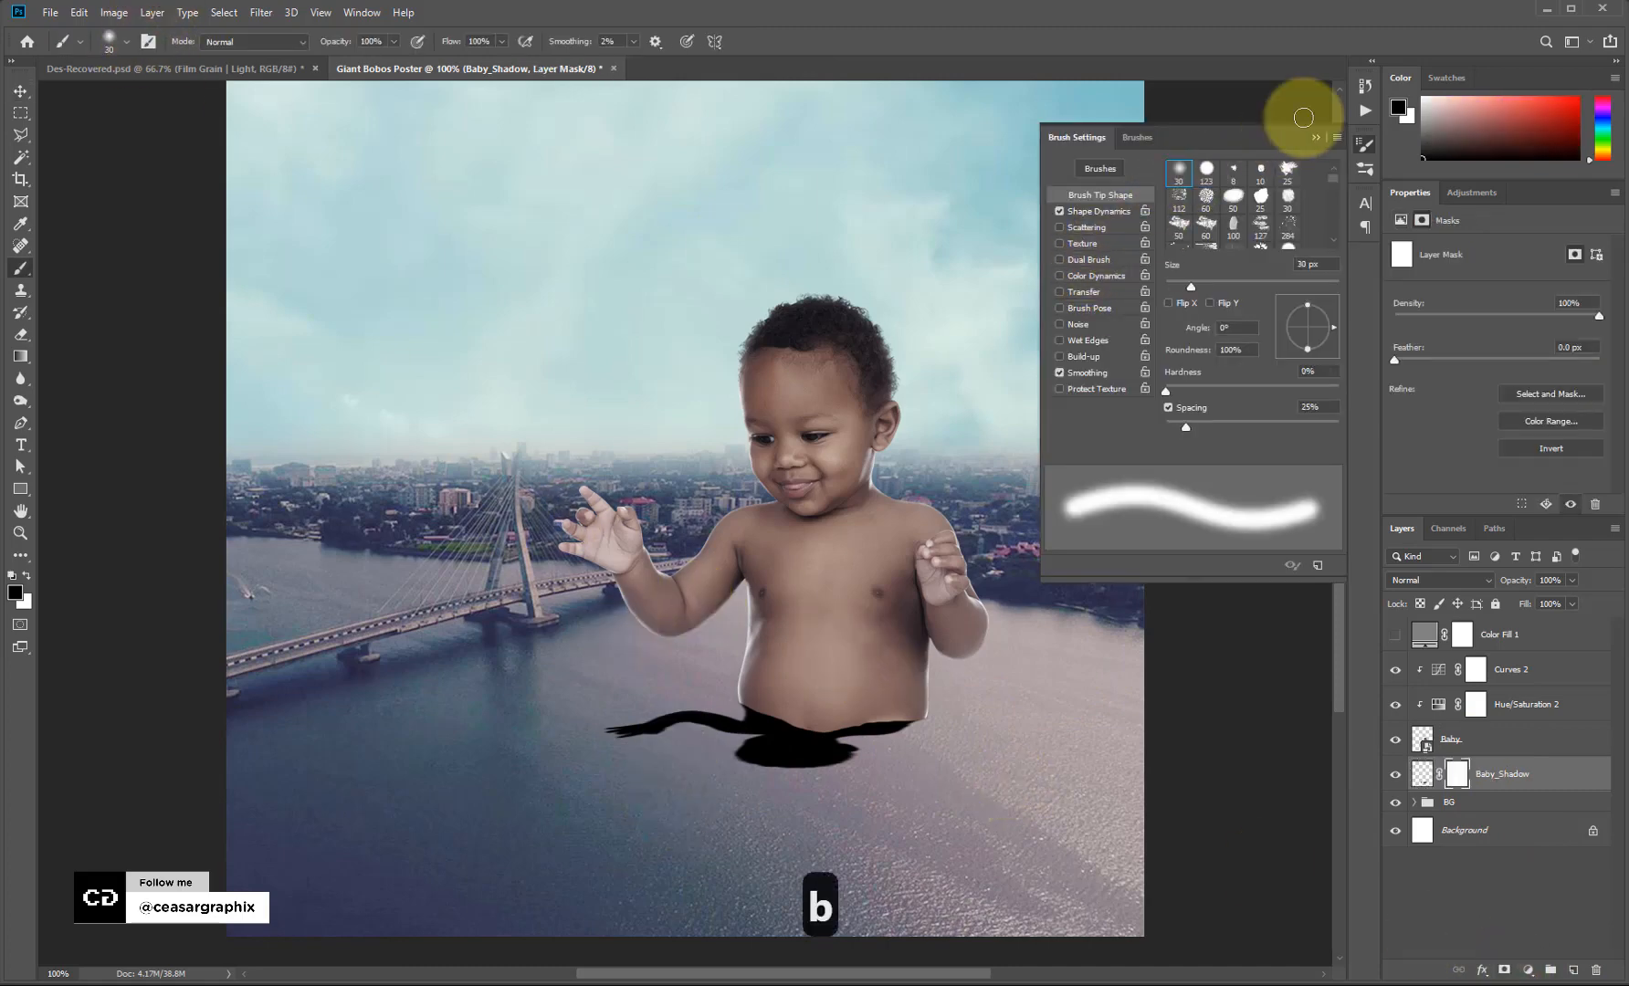
left_click(1315, 138)
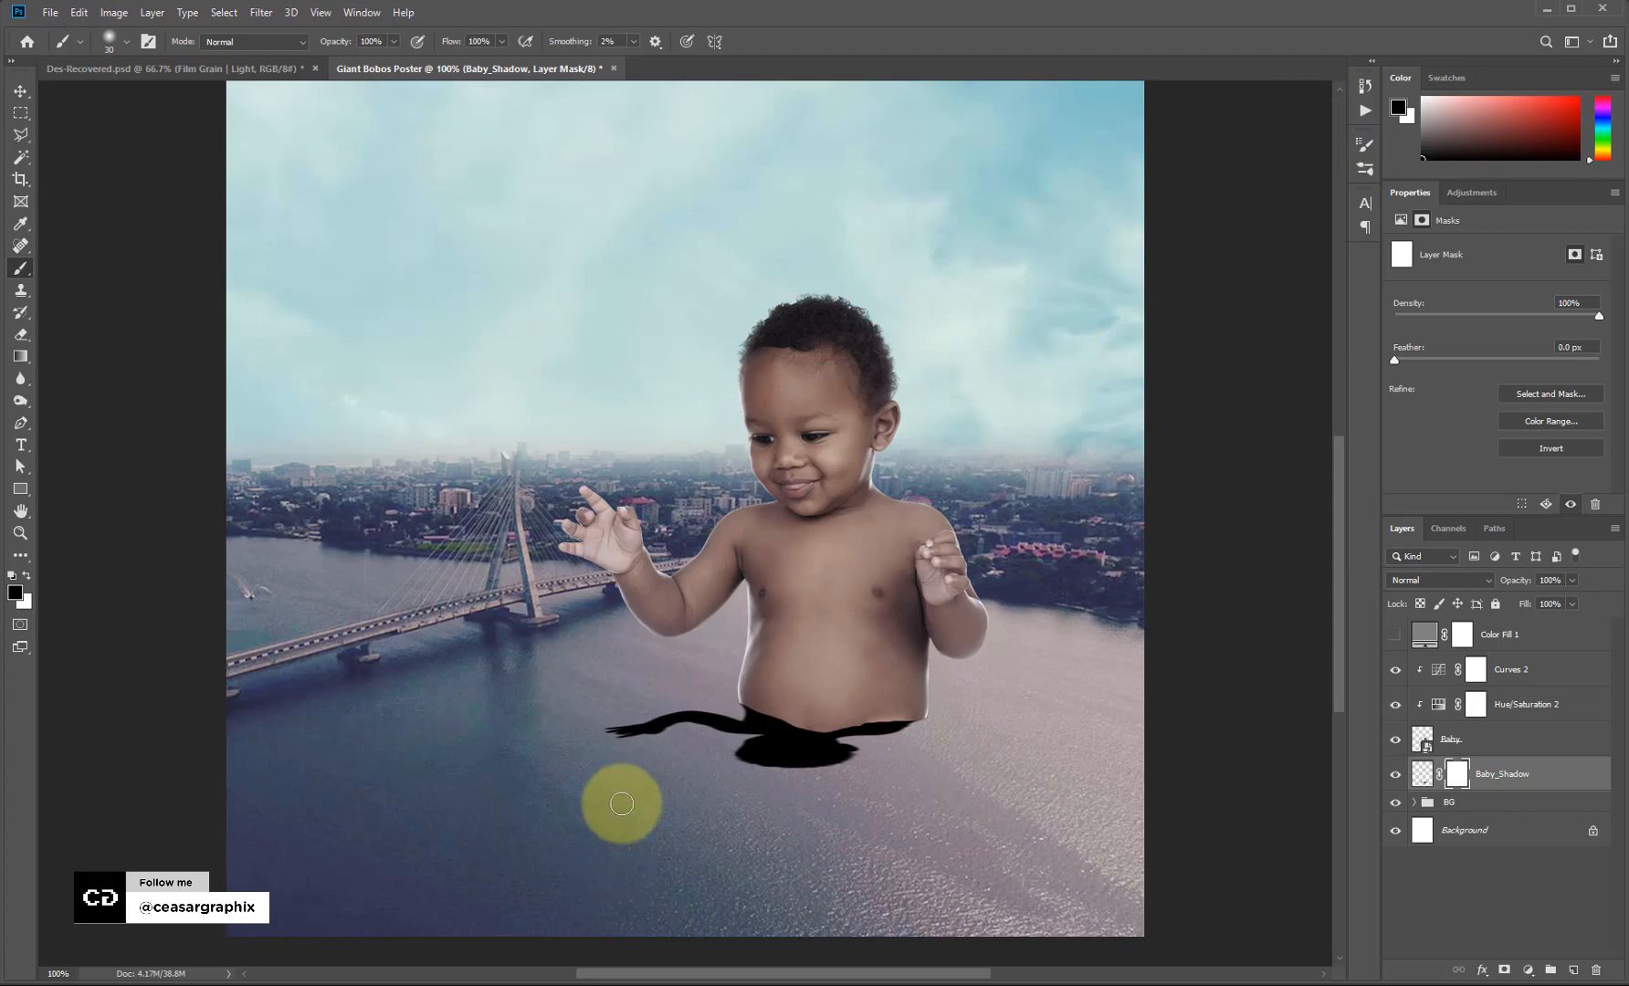
key("bracketright")
key("bracketright")
key("bracketright")
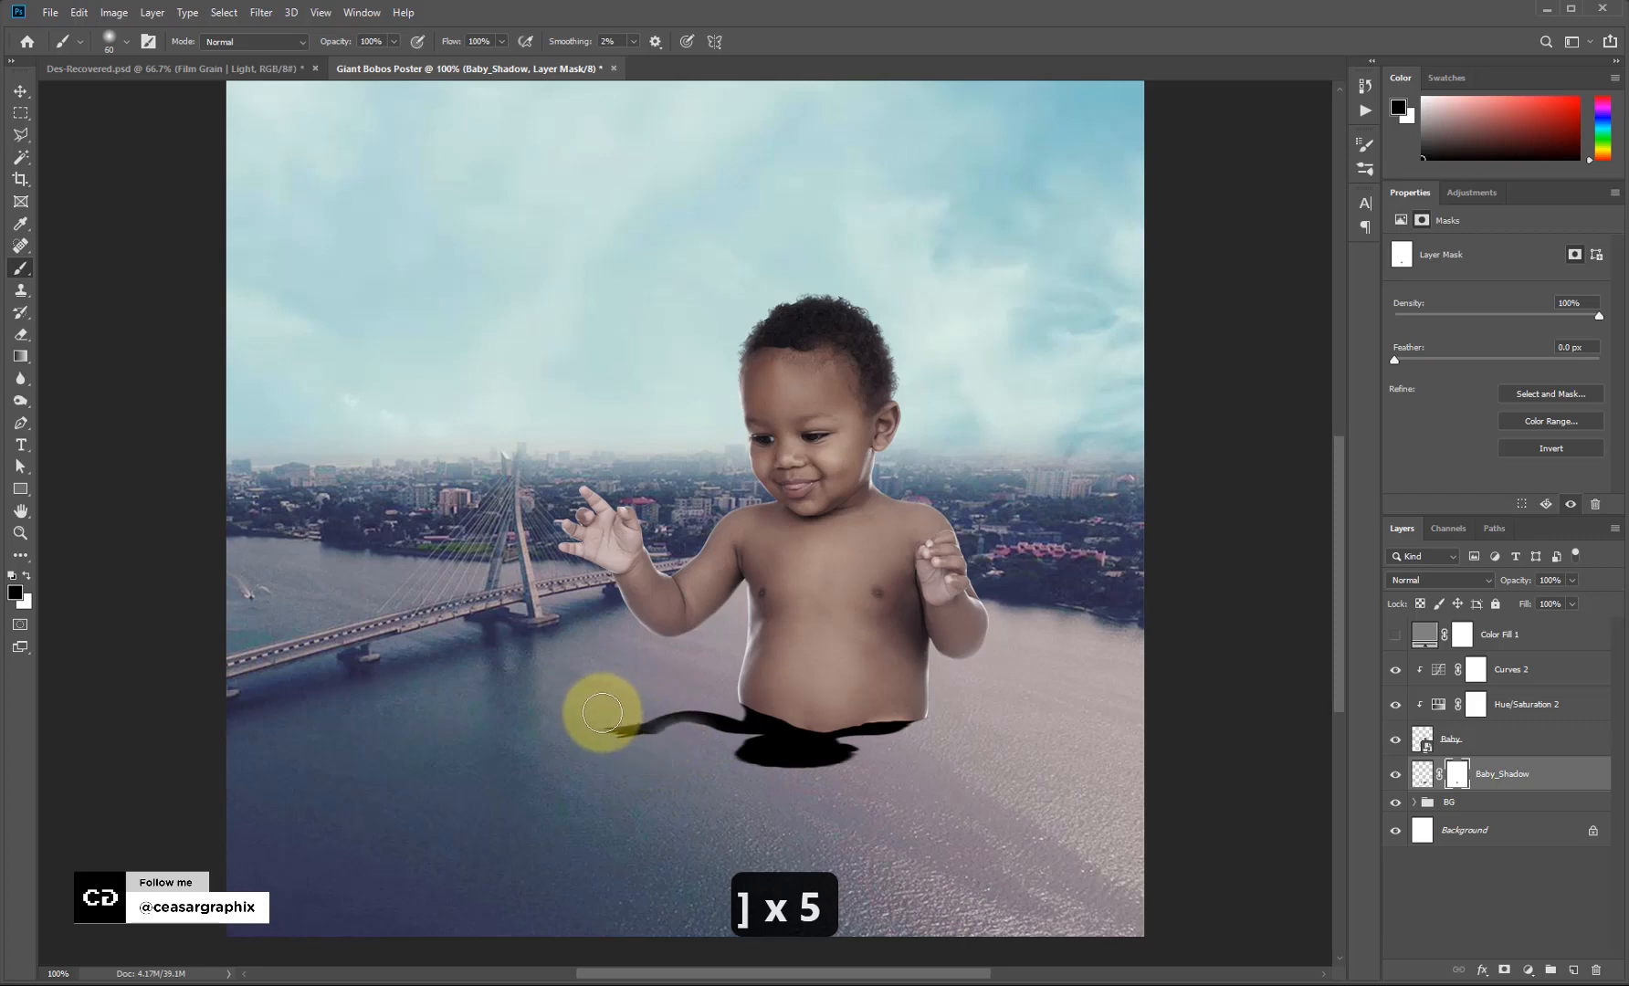
mouse_move(602, 712)
left_mouse_down()
mouse_move(694, 689)
mouse_move(724, 777)
mouse_move(733, 767)
mouse_move(704, 753)
mouse_move(786, 765)
mouse_move(834, 749)
mouse_move(843, 769)
mouse_move(732, 779)
mouse_move(735, 760)
mouse_move(849, 772)
mouse_move(719, 769)
mouse_move(732, 741)
mouse_move(929, 757)
mouse_move(833, 768)
mouse_move(690, 702)
mouse_move(651, 753)
mouse_move(801, 779)
mouse_move(743, 735)
mouse_move(658, 721)
mouse_move(677, 747)
mouse_move(600, 699)
mouse_move(814, 784)
mouse_move(873, 779)
mouse_move(879, 755)
mouse_move(746, 752)
mouse_move(844, 764)
left_mouse_up()
key("bracketright")
key("bracketright")
Paint black shadow strokes under the belly, extending them at the belly's right end.
key("x")
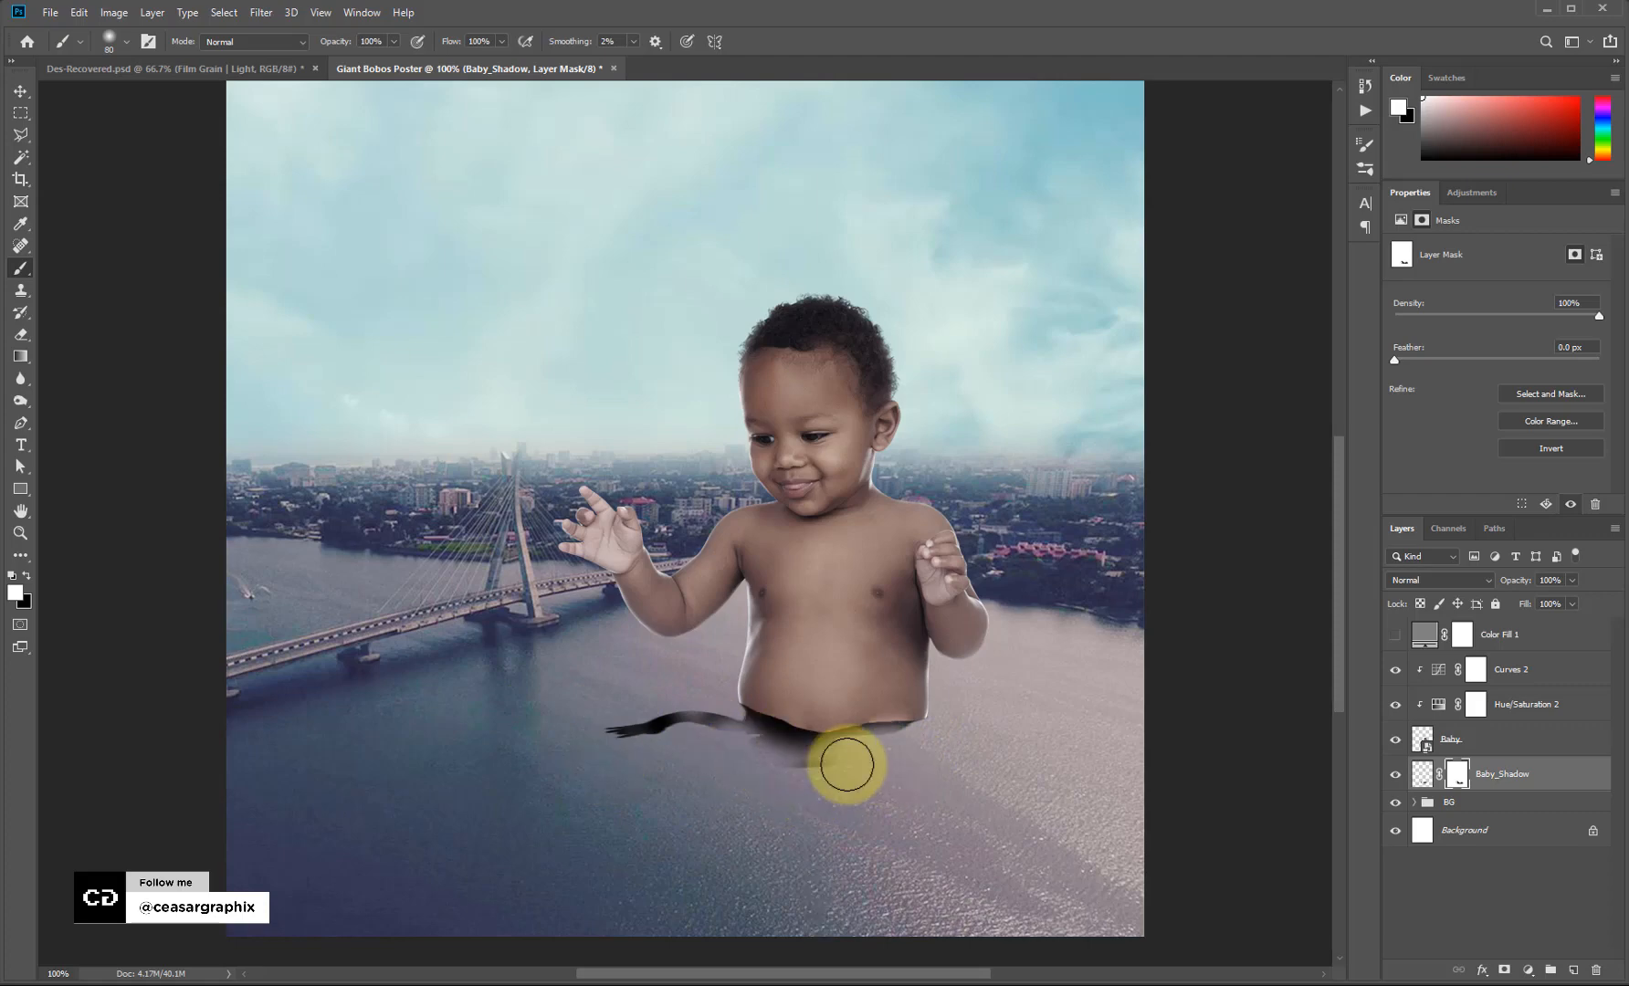
left_click(1422, 774)
key("bracketleft")
key("bracketleft")
key("bracketleft")
key("bracketleft")
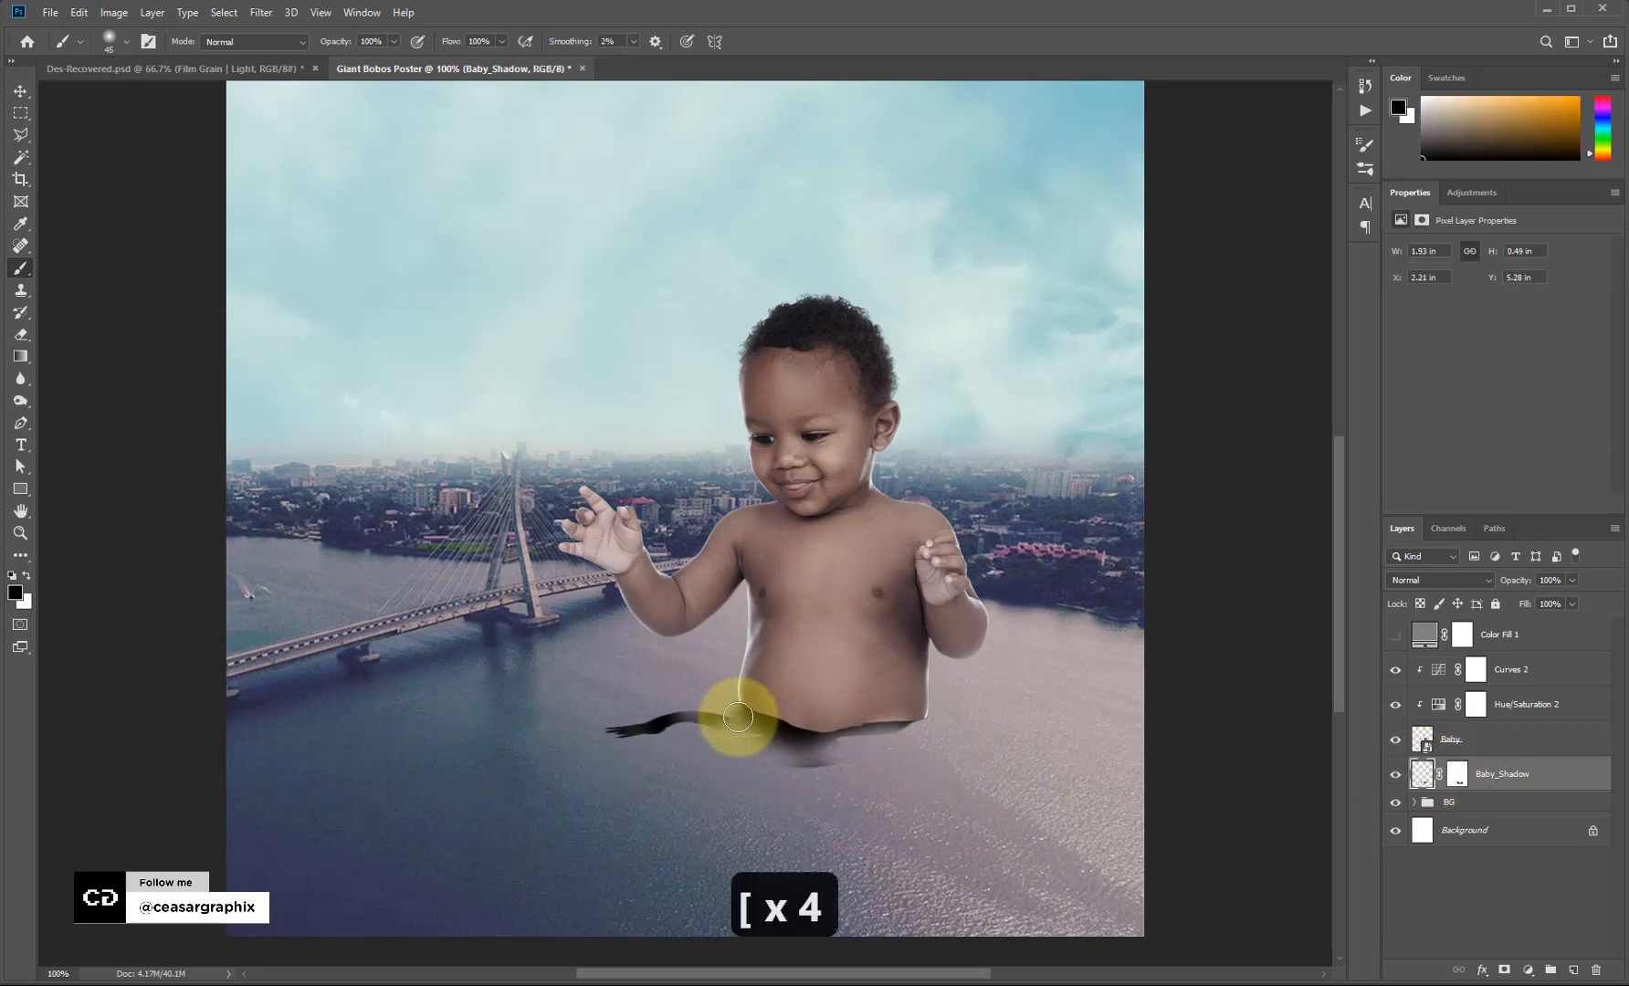
mouse_move(738, 717)
left_mouse_down()
mouse_move(894, 745)
mouse_move(848, 754)
mouse_move(906, 755)
mouse_move(912, 733)
mouse_move(876, 747)
mouse_move(914, 736)
mouse_move(896, 729)
mouse_move(874, 763)
mouse_move(835, 756)
mouse_move(849, 750)
mouse_move(679, 770)
left_mouse_up()
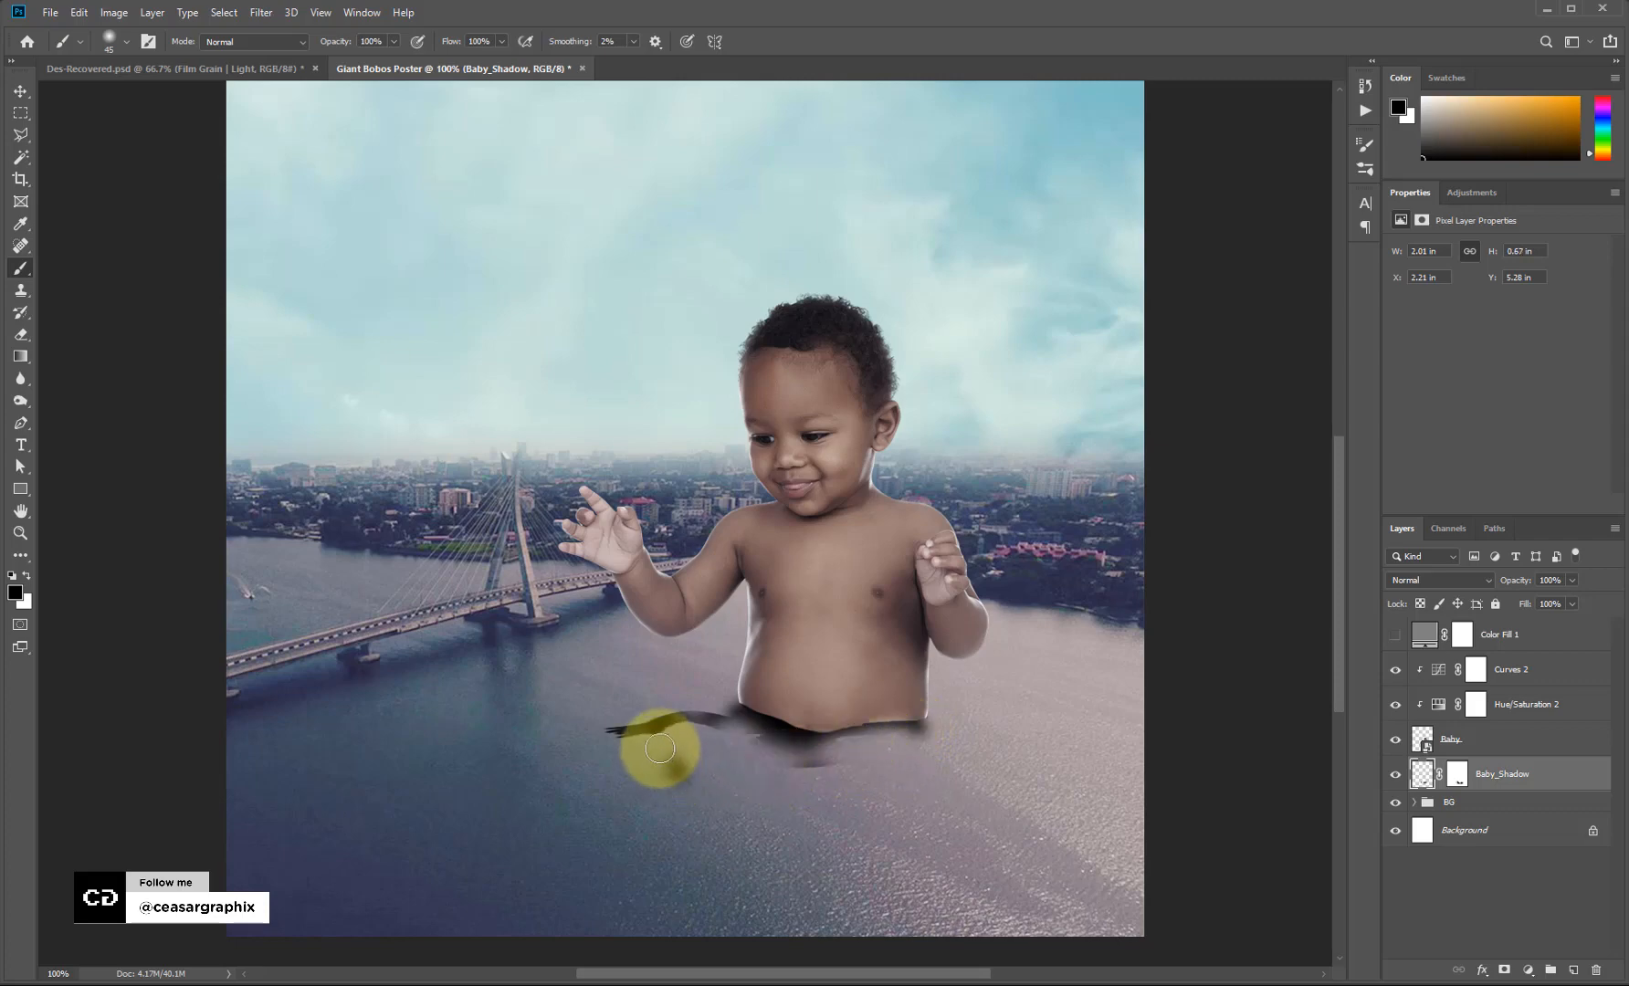
key("ctrl+z")
left_click(1458, 776)
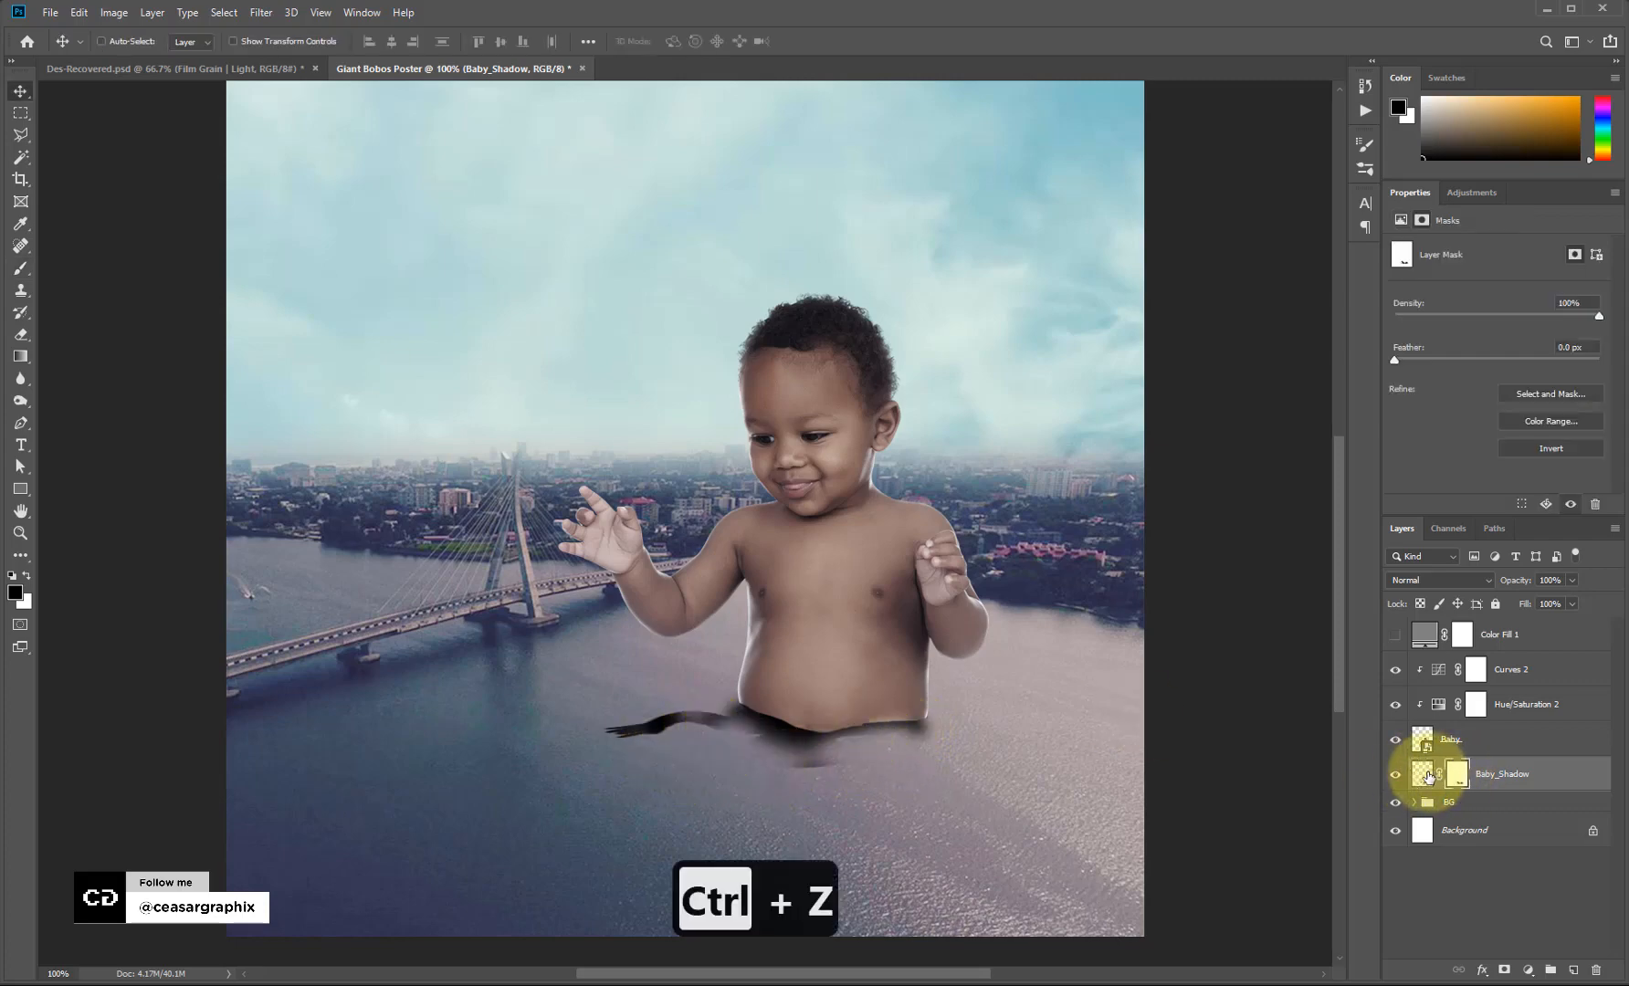
left_click(1422, 773)
key("b")
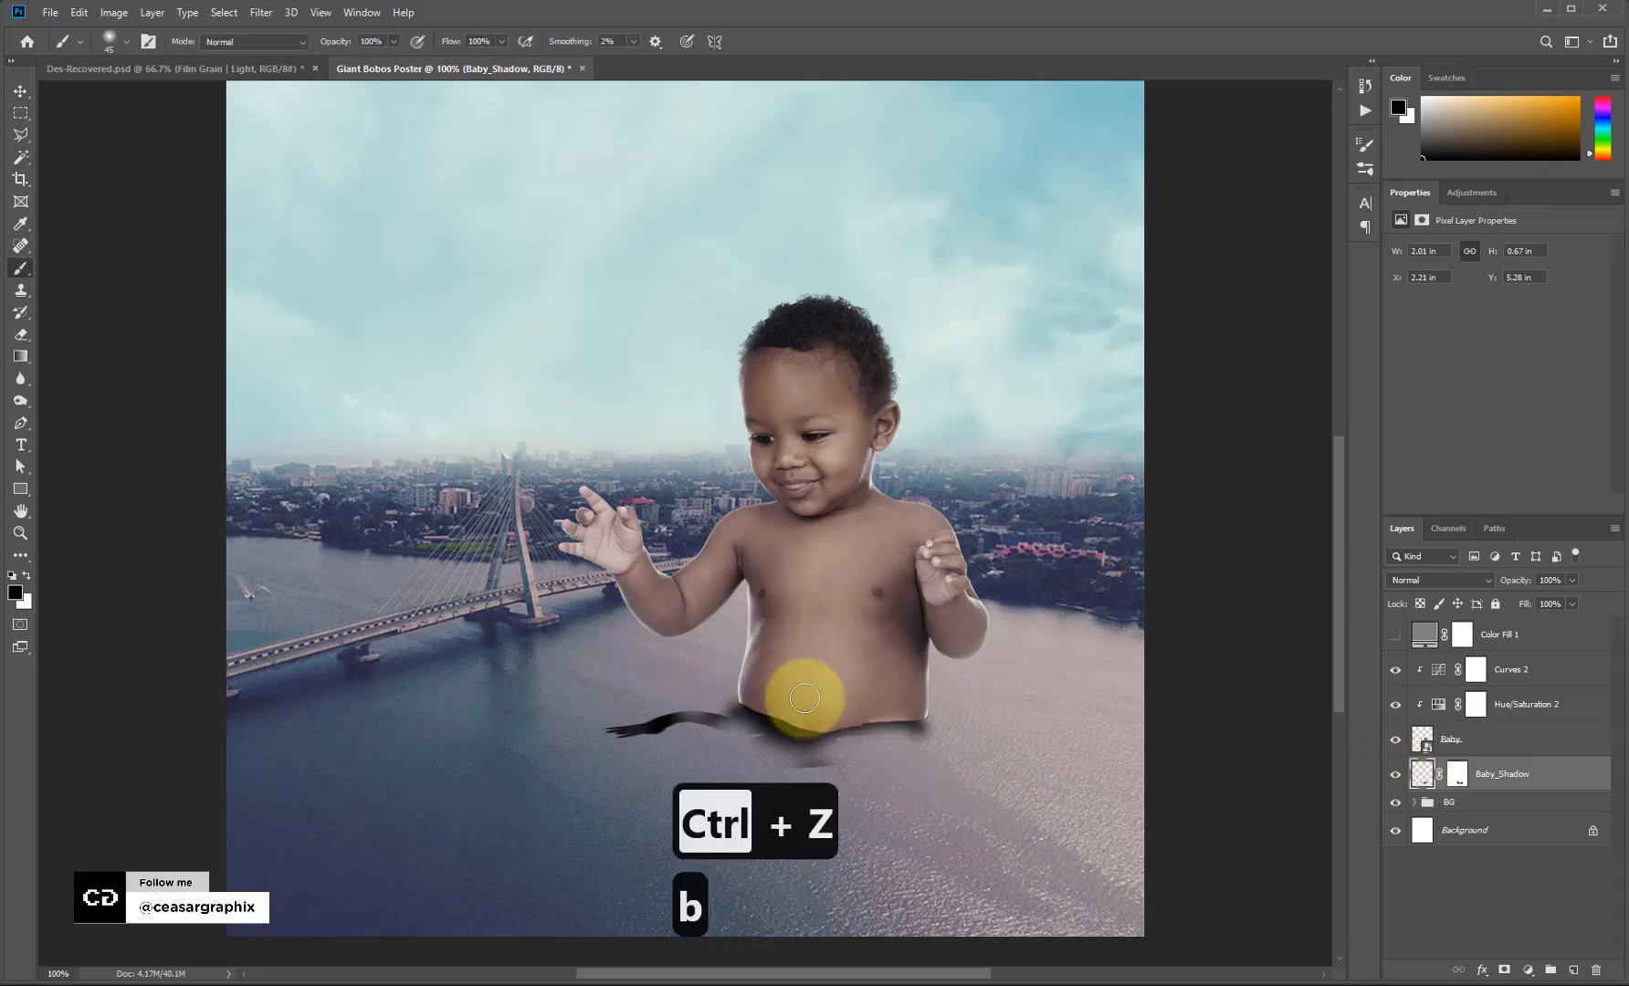
left_click_drag(919, 723, 975, 738)
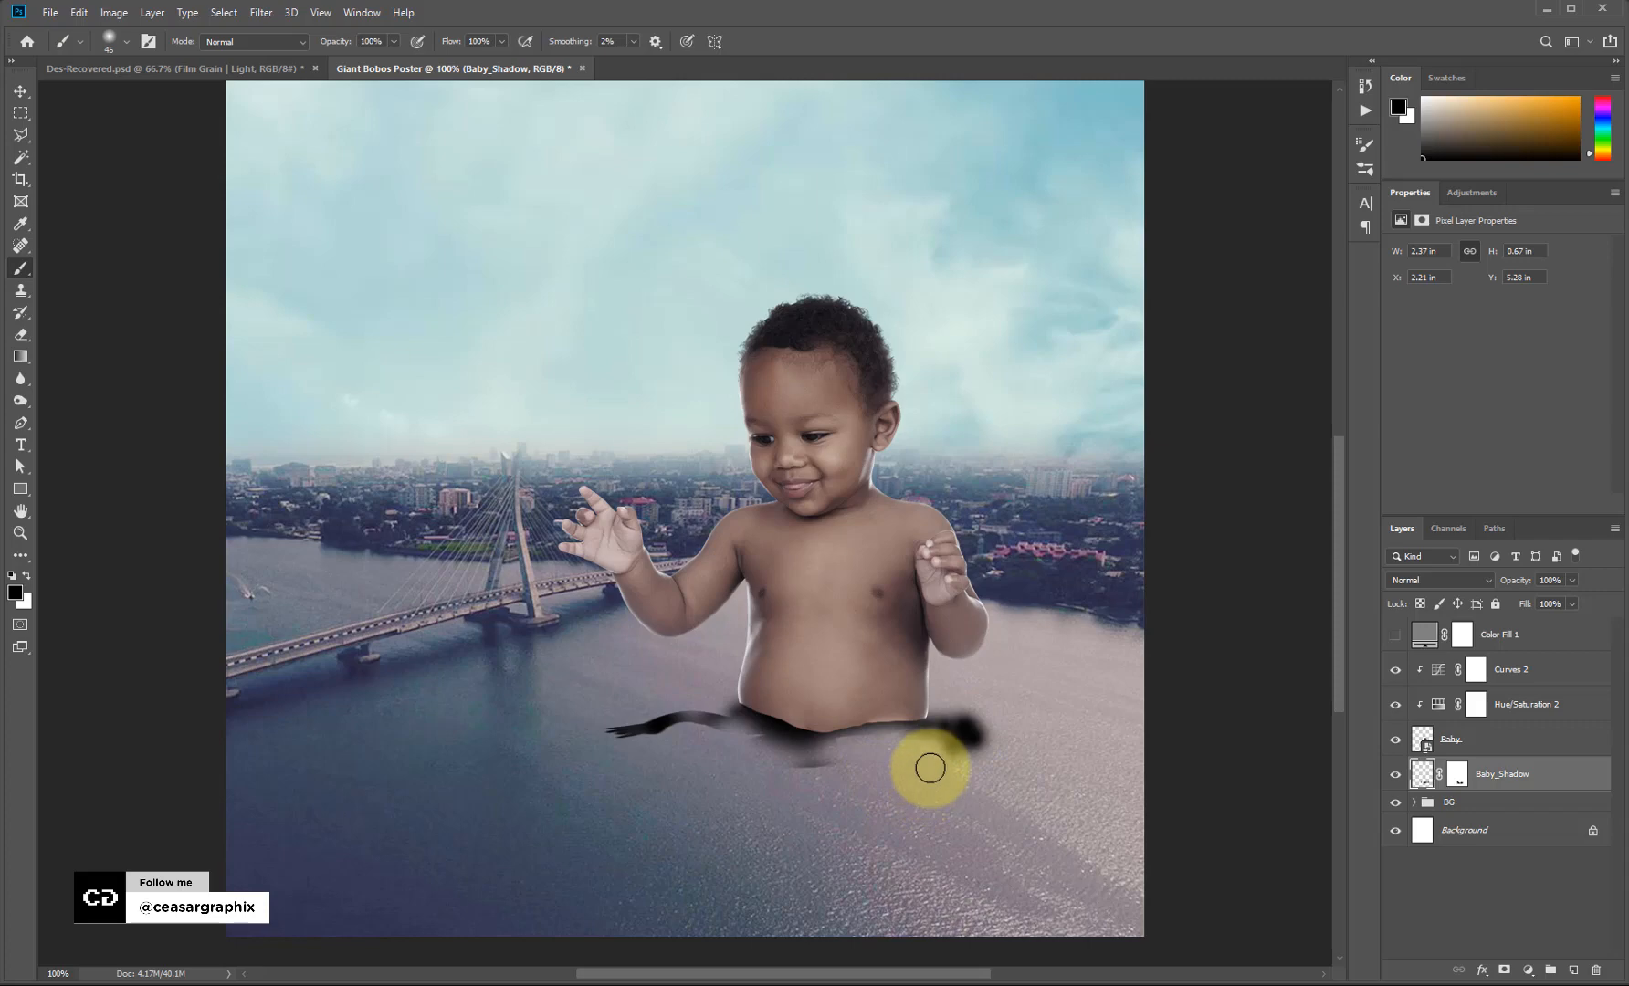
Paint white on the Baby_Shadow mask to reveal more shadow beneath the belly.
key("e")
left_click(1458, 774)
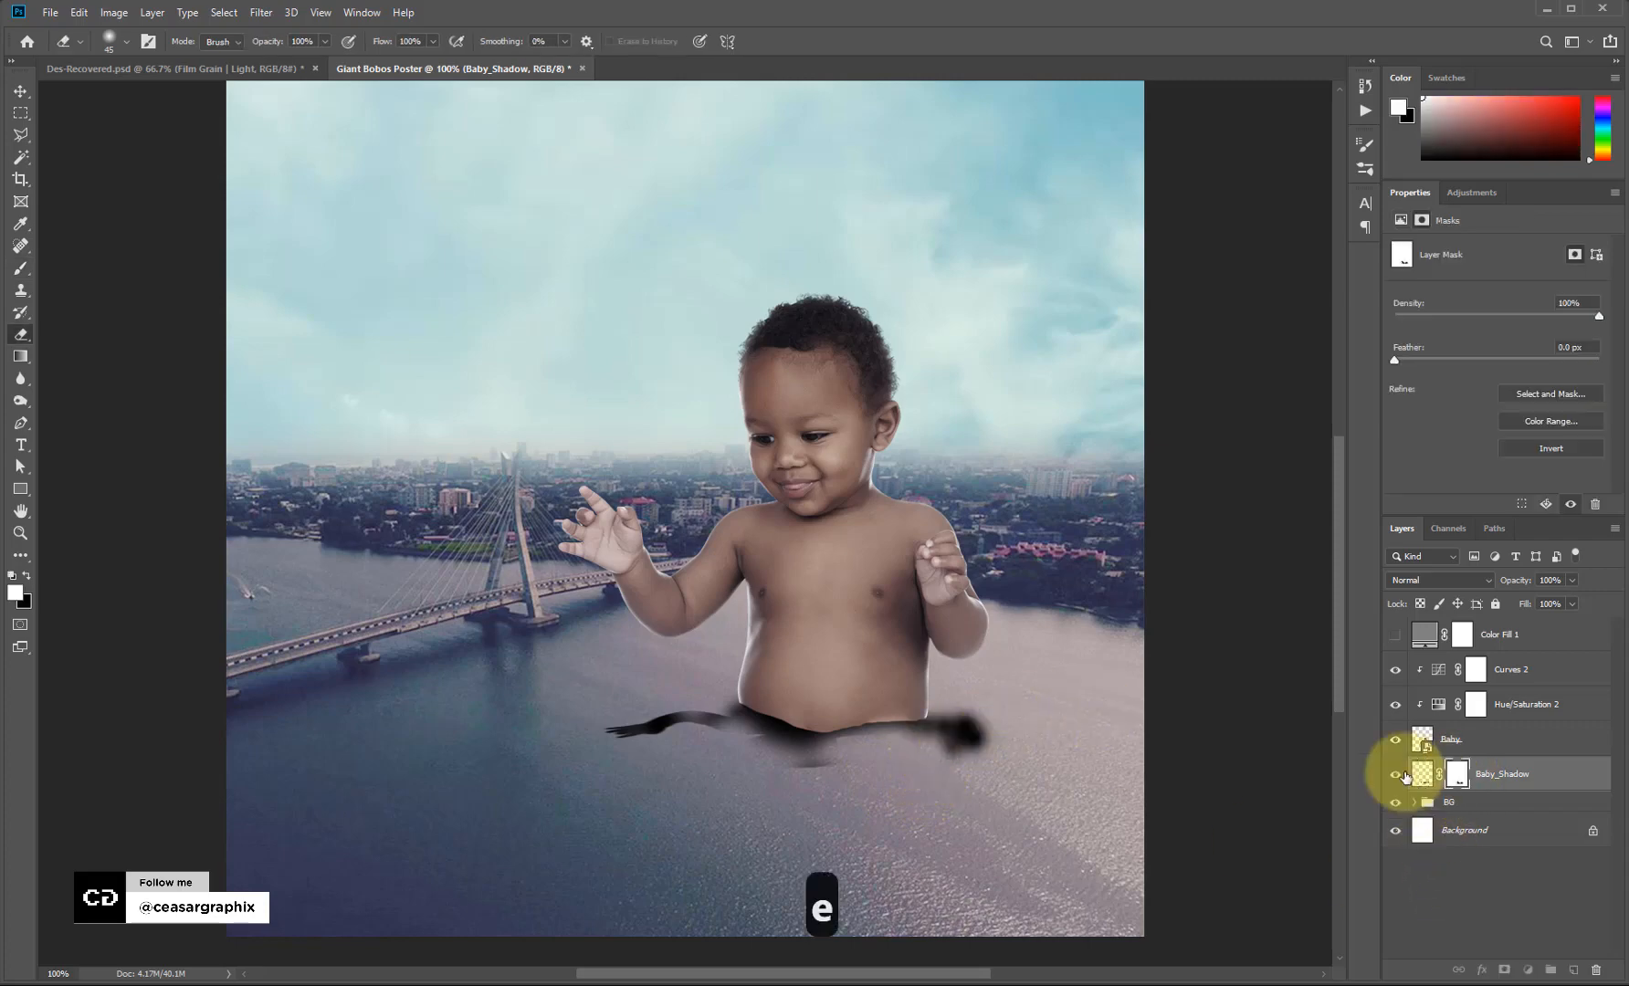
key("b")
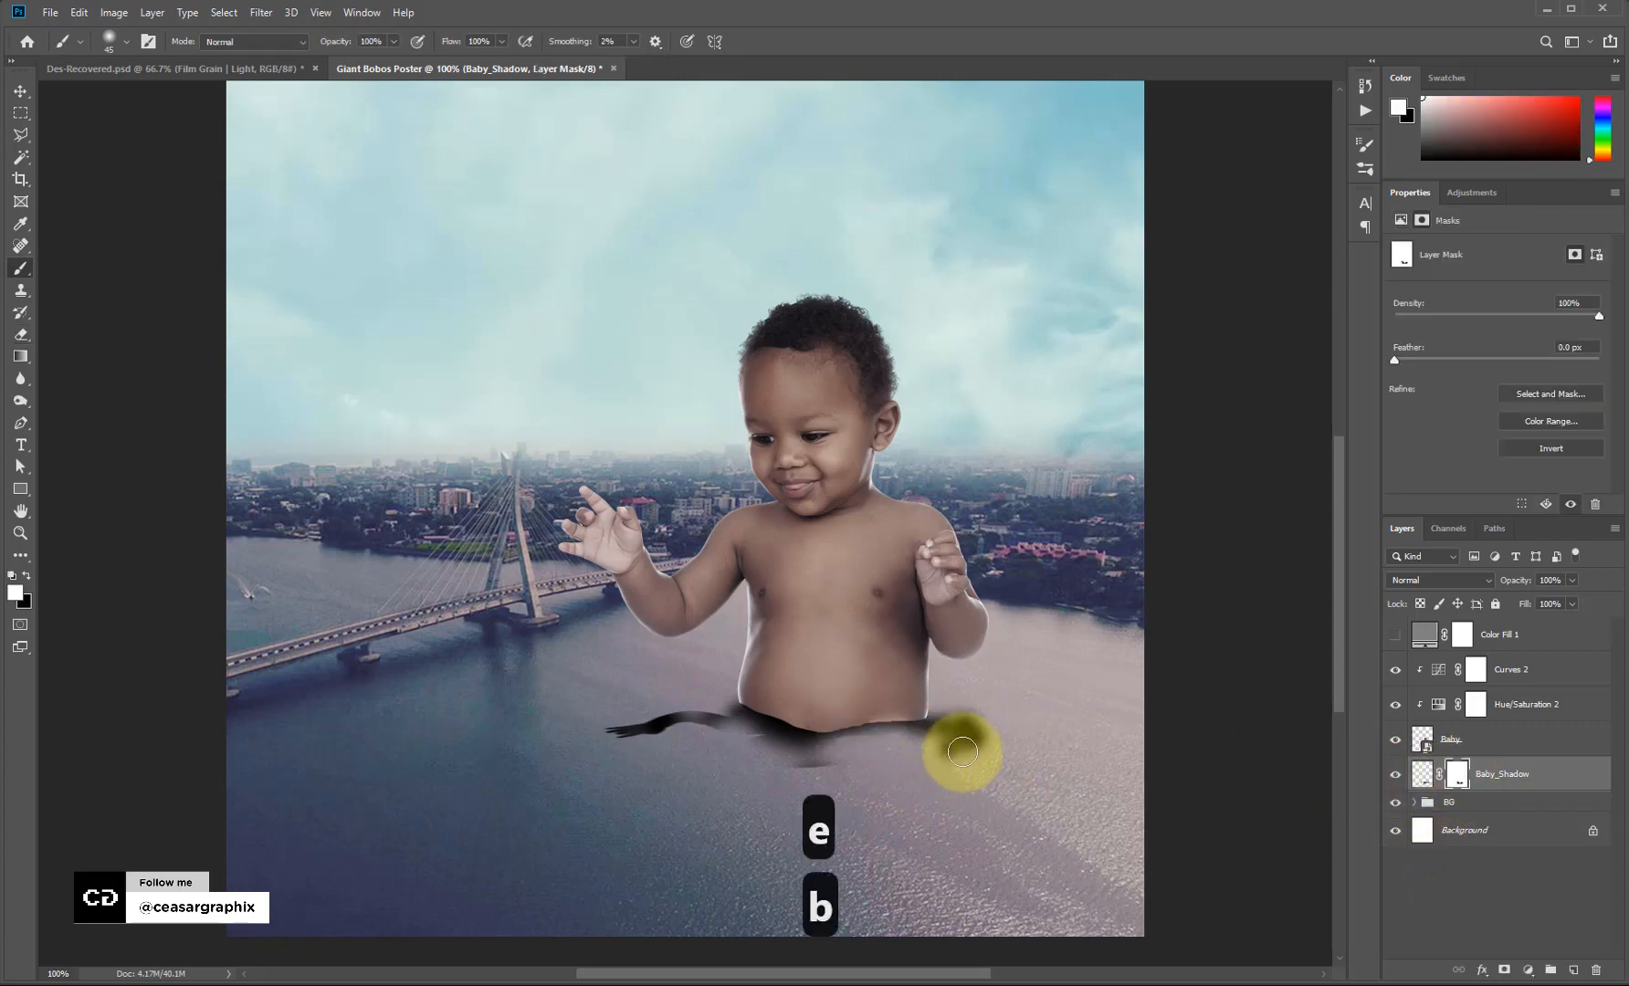
key("x")
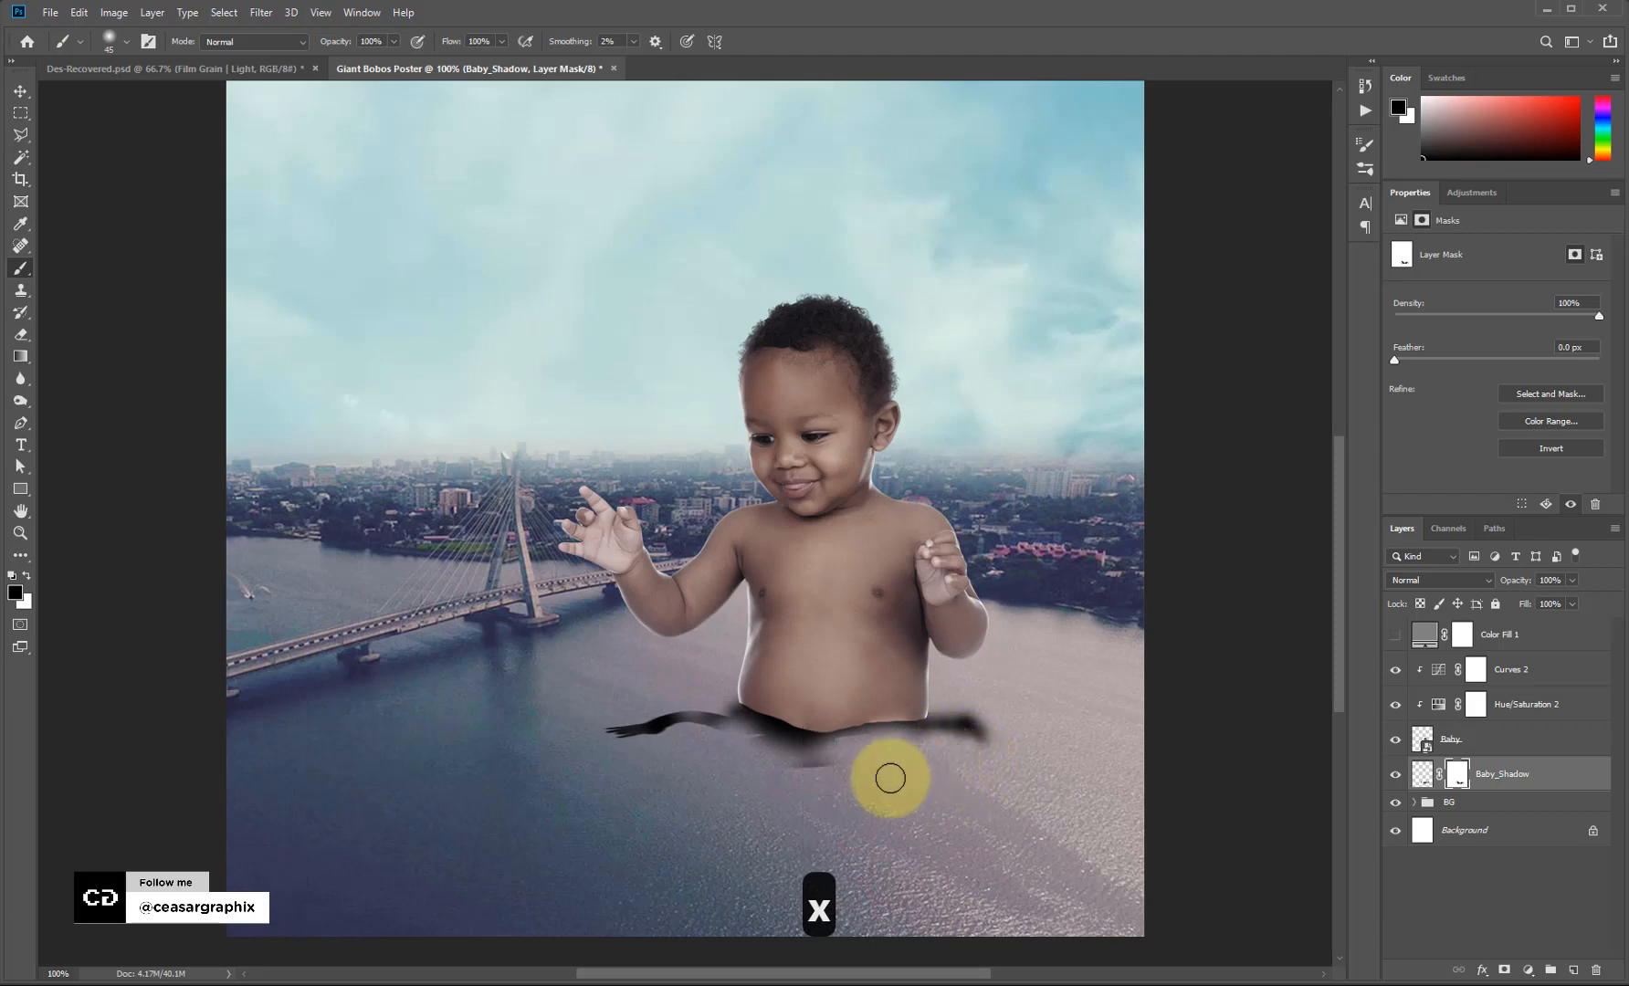
left_click(1421, 774)
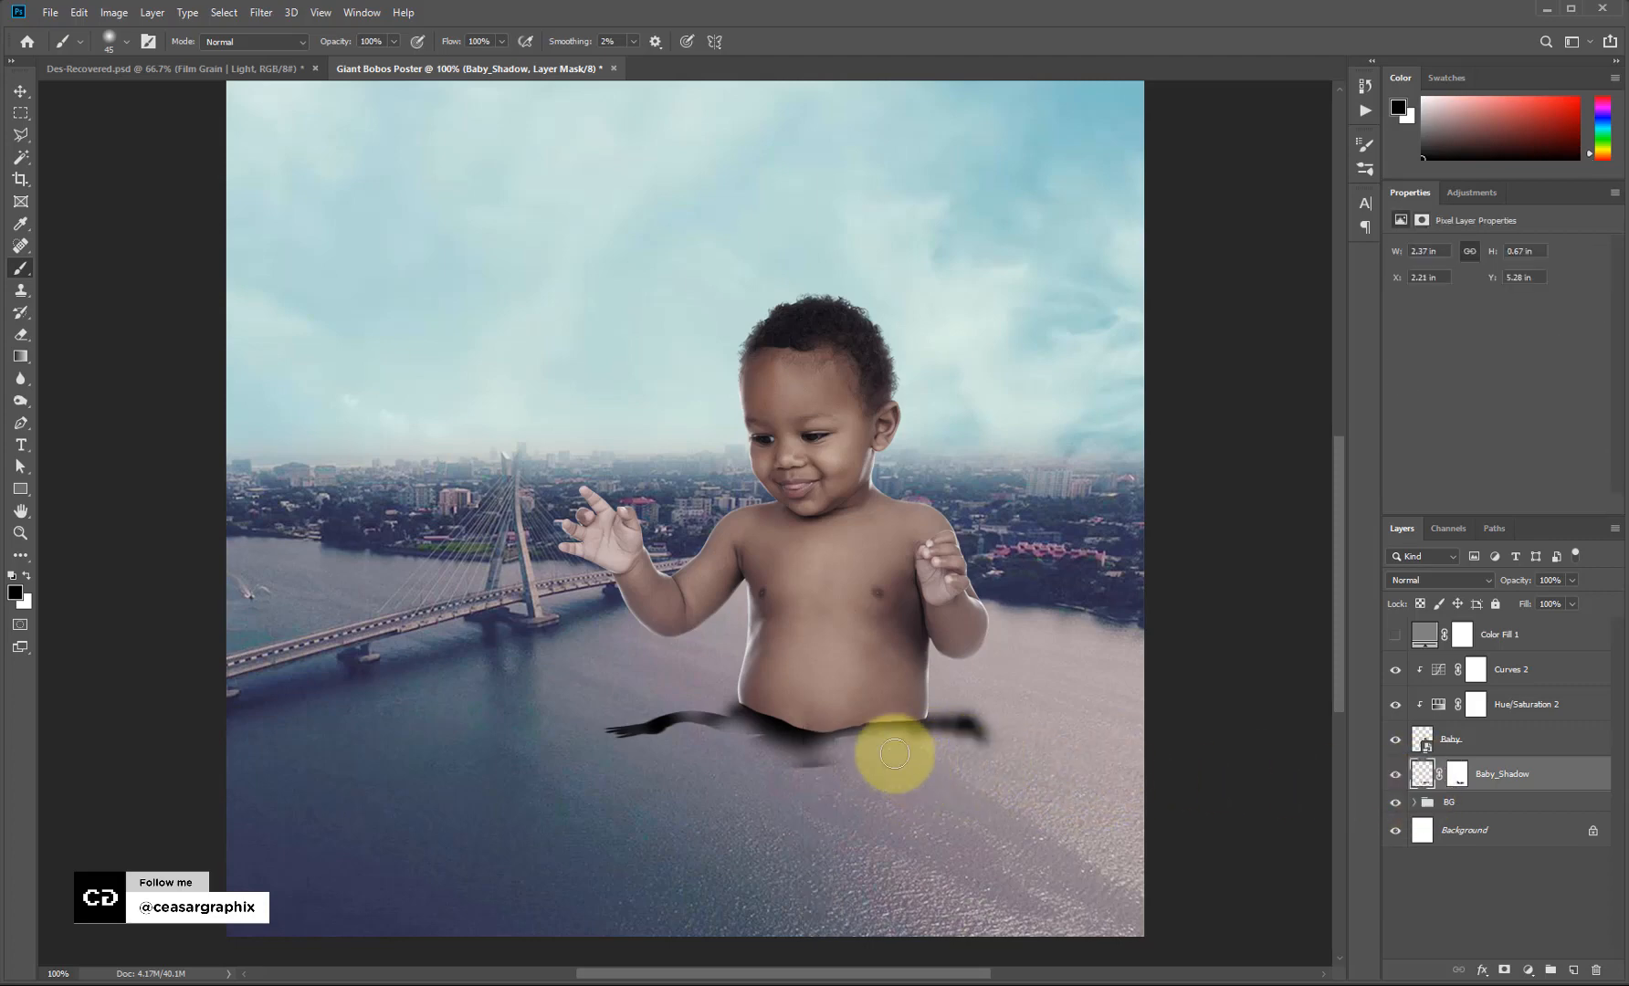
key("b")
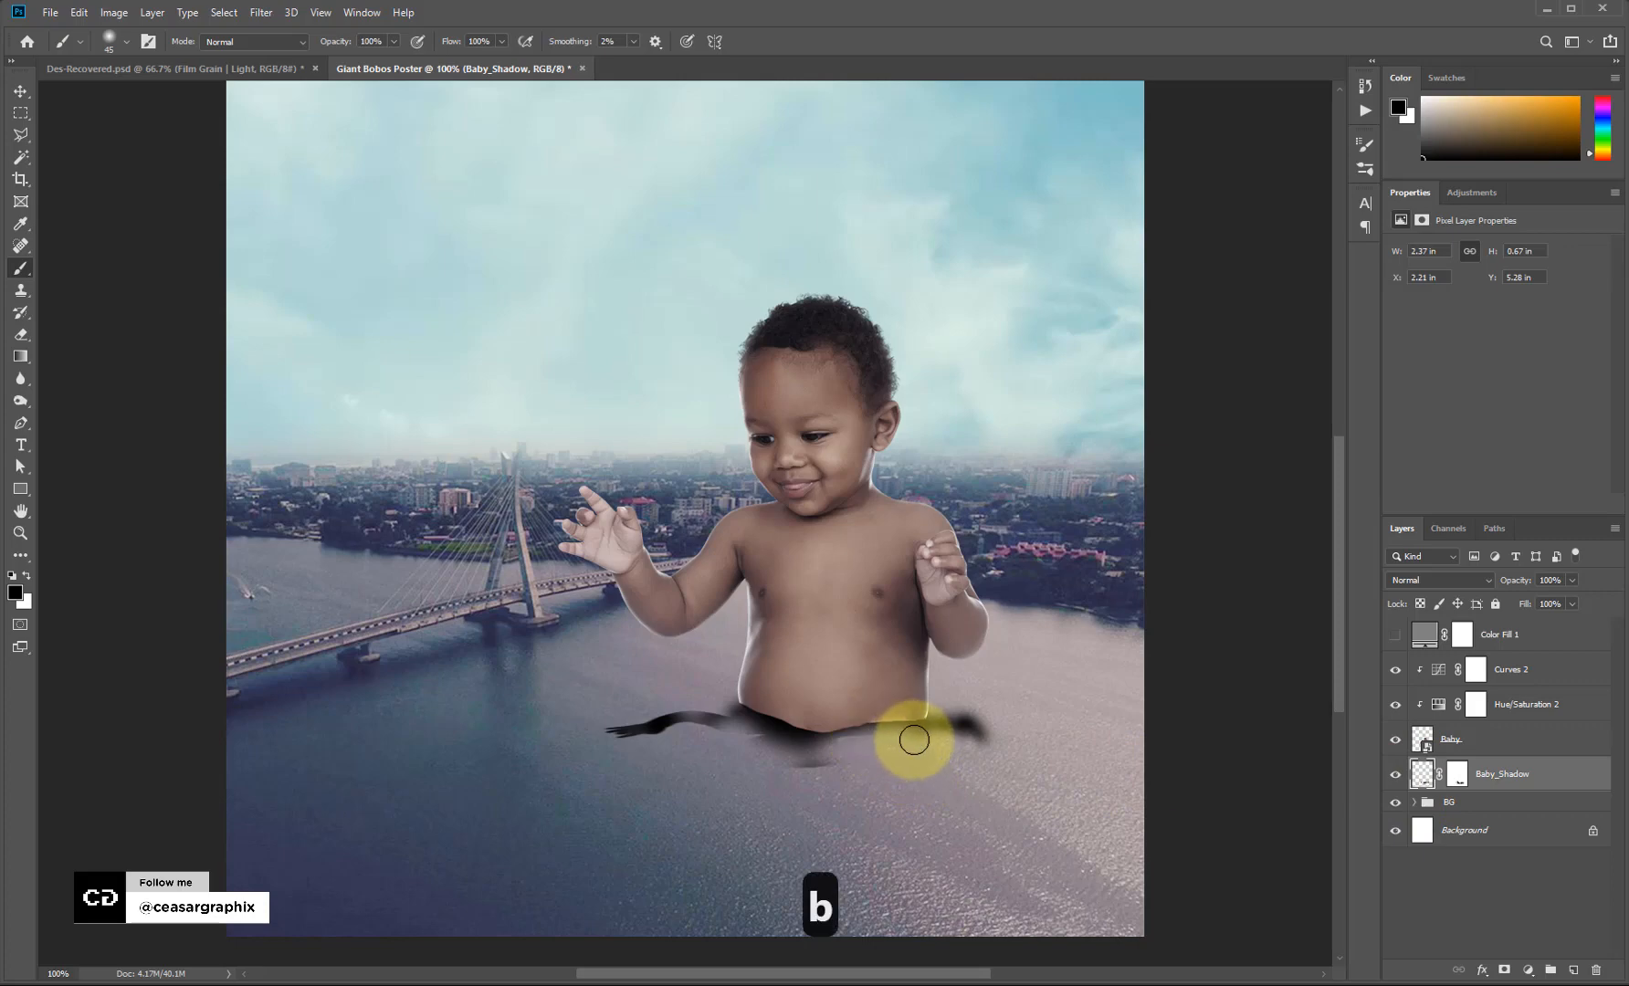
left_click(1457, 774)
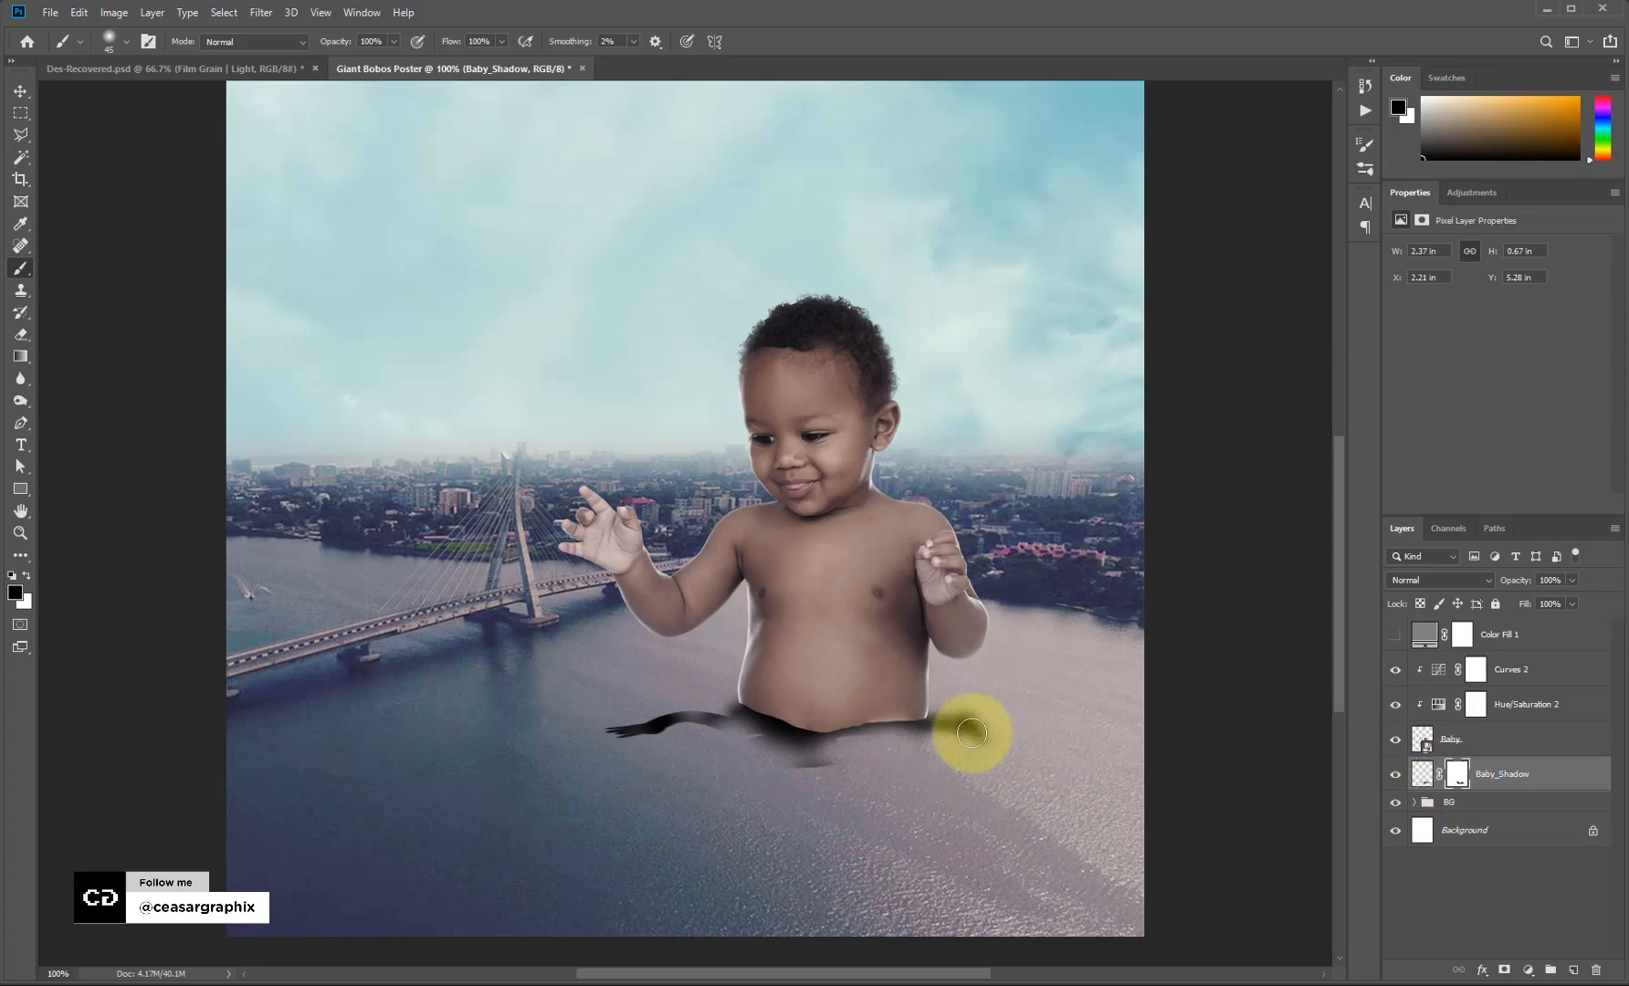
key("x")
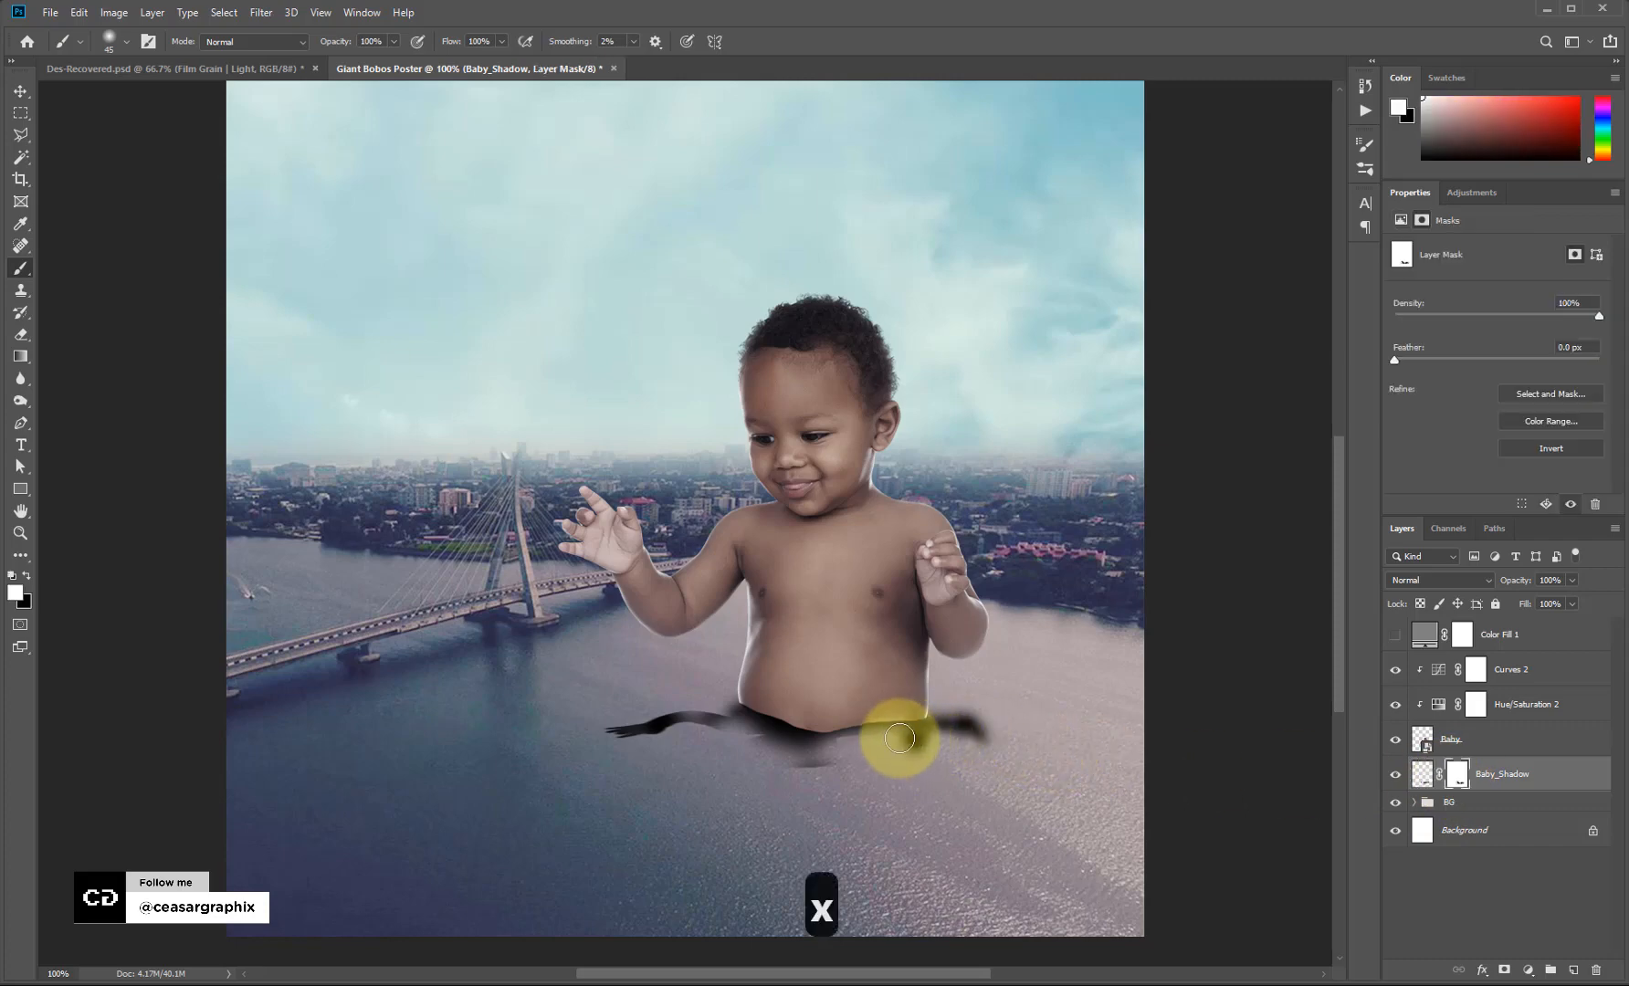
mouse_move(899, 738)
left_mouse_down()
mouse_move(847, 763)
mouse_move(903, 744)
left_mouse_up()
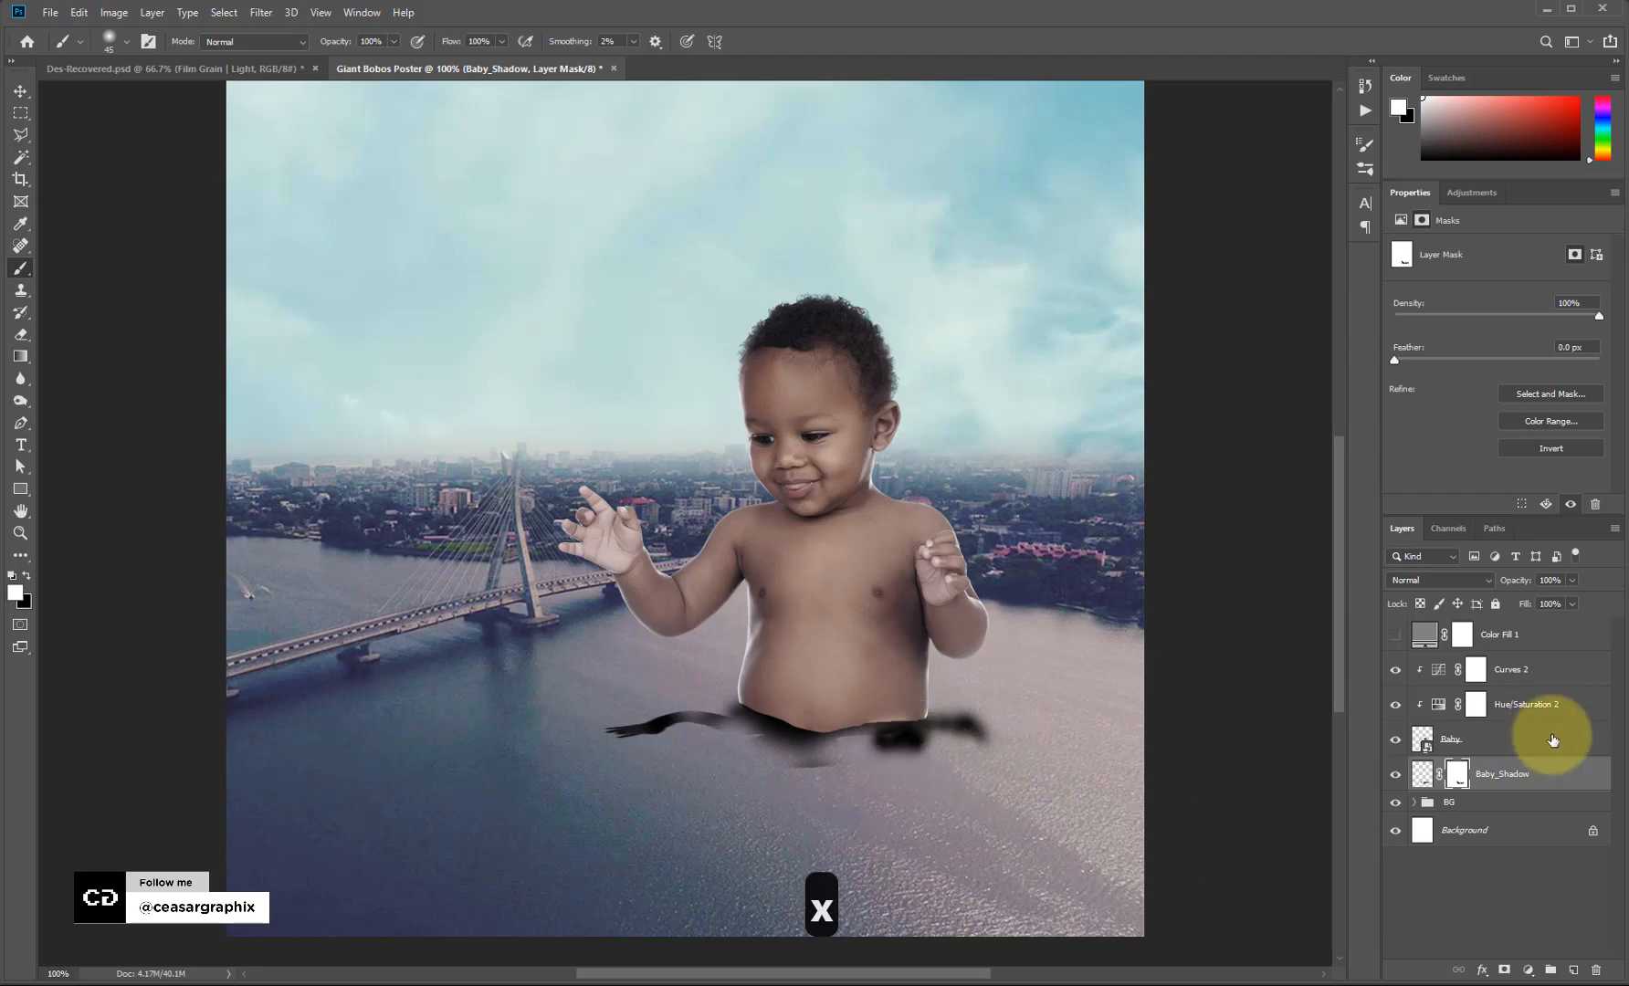
left_click(1423, 774)
left_click(262, 13)
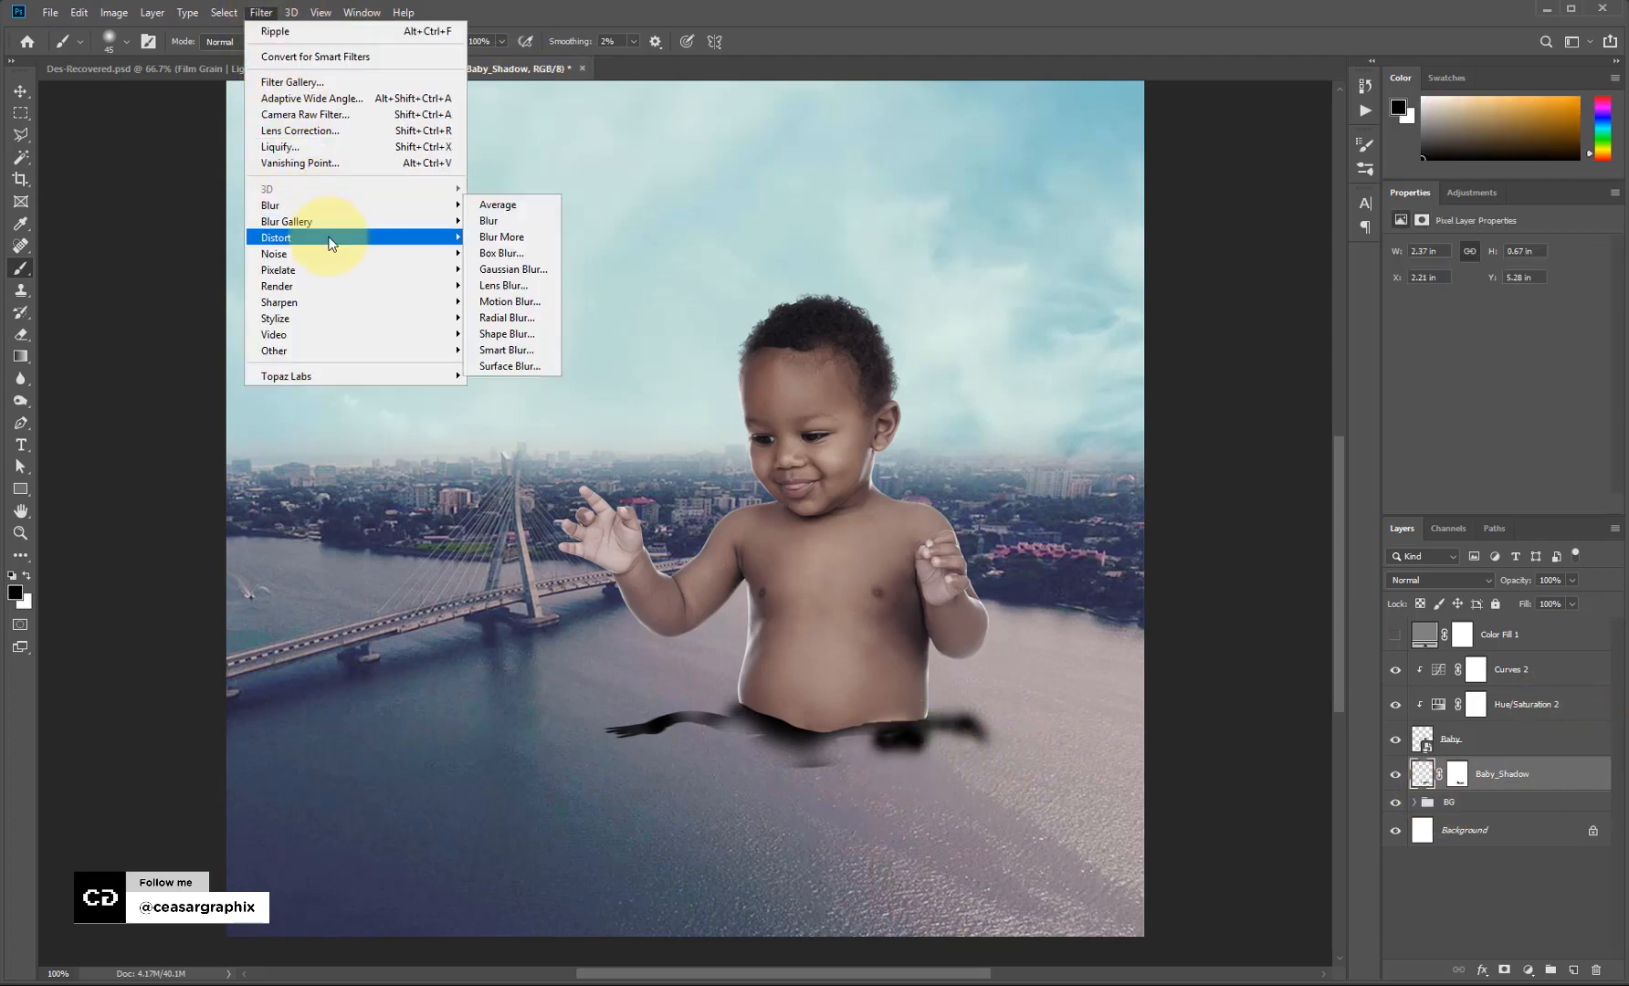
Apply a Ripple distortion with a negative Amount and Large size to the shadow strokes.
mouse_move(311, 238)
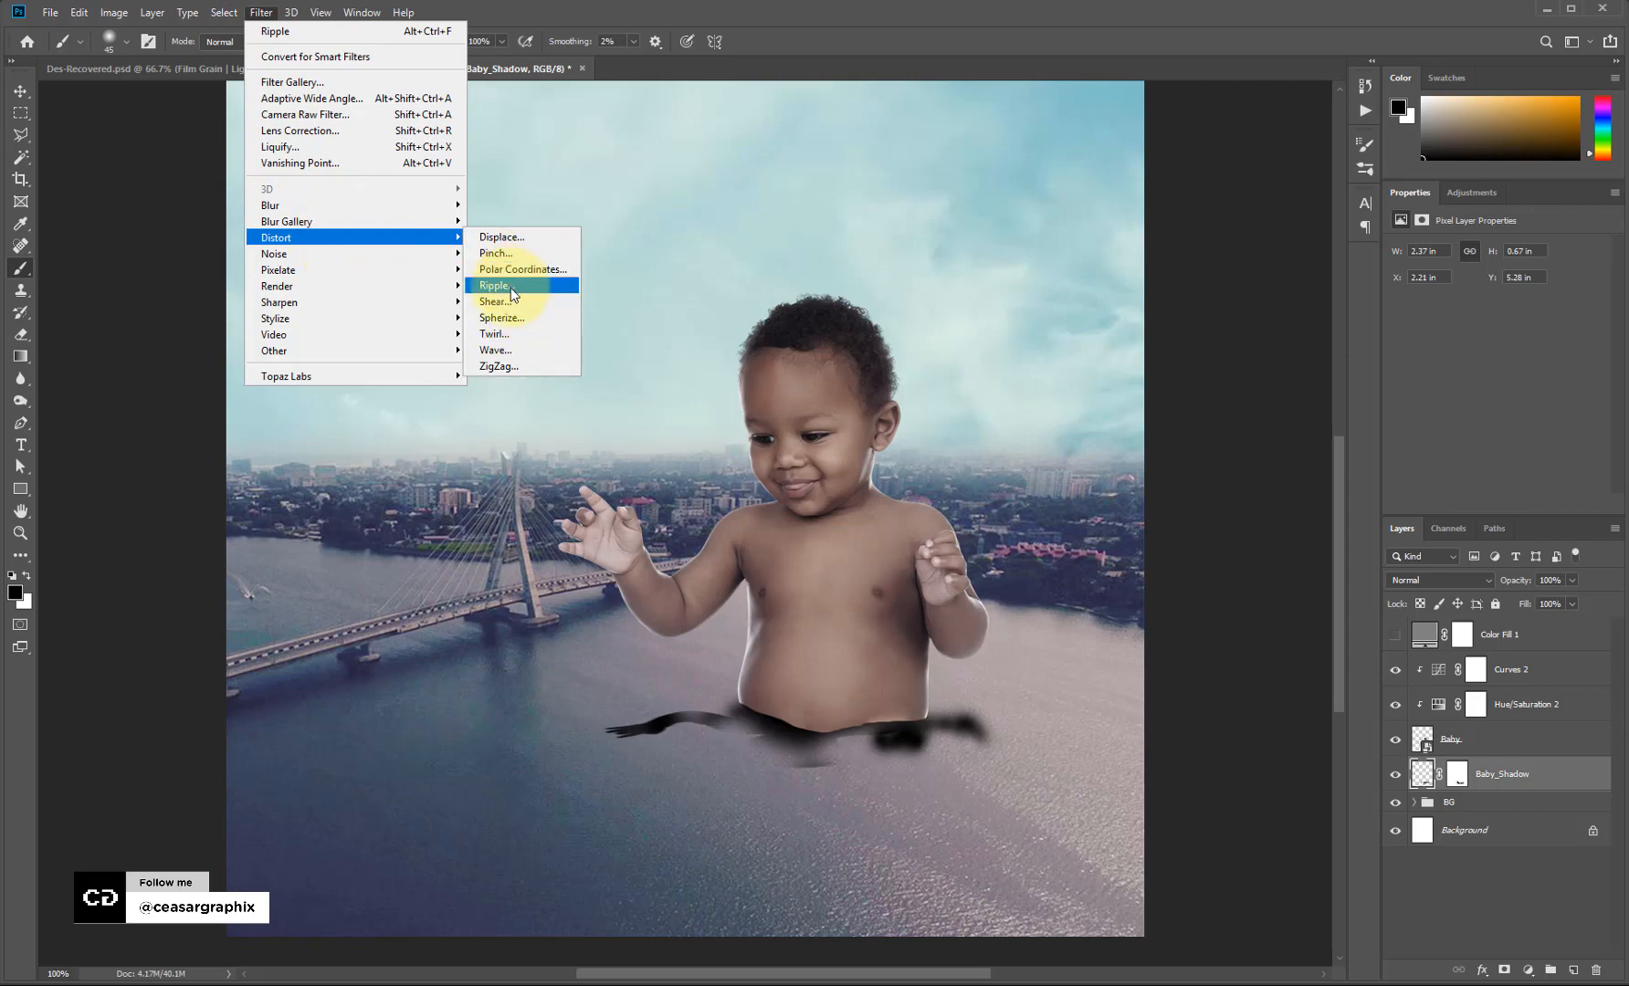
left_click(494, 286)
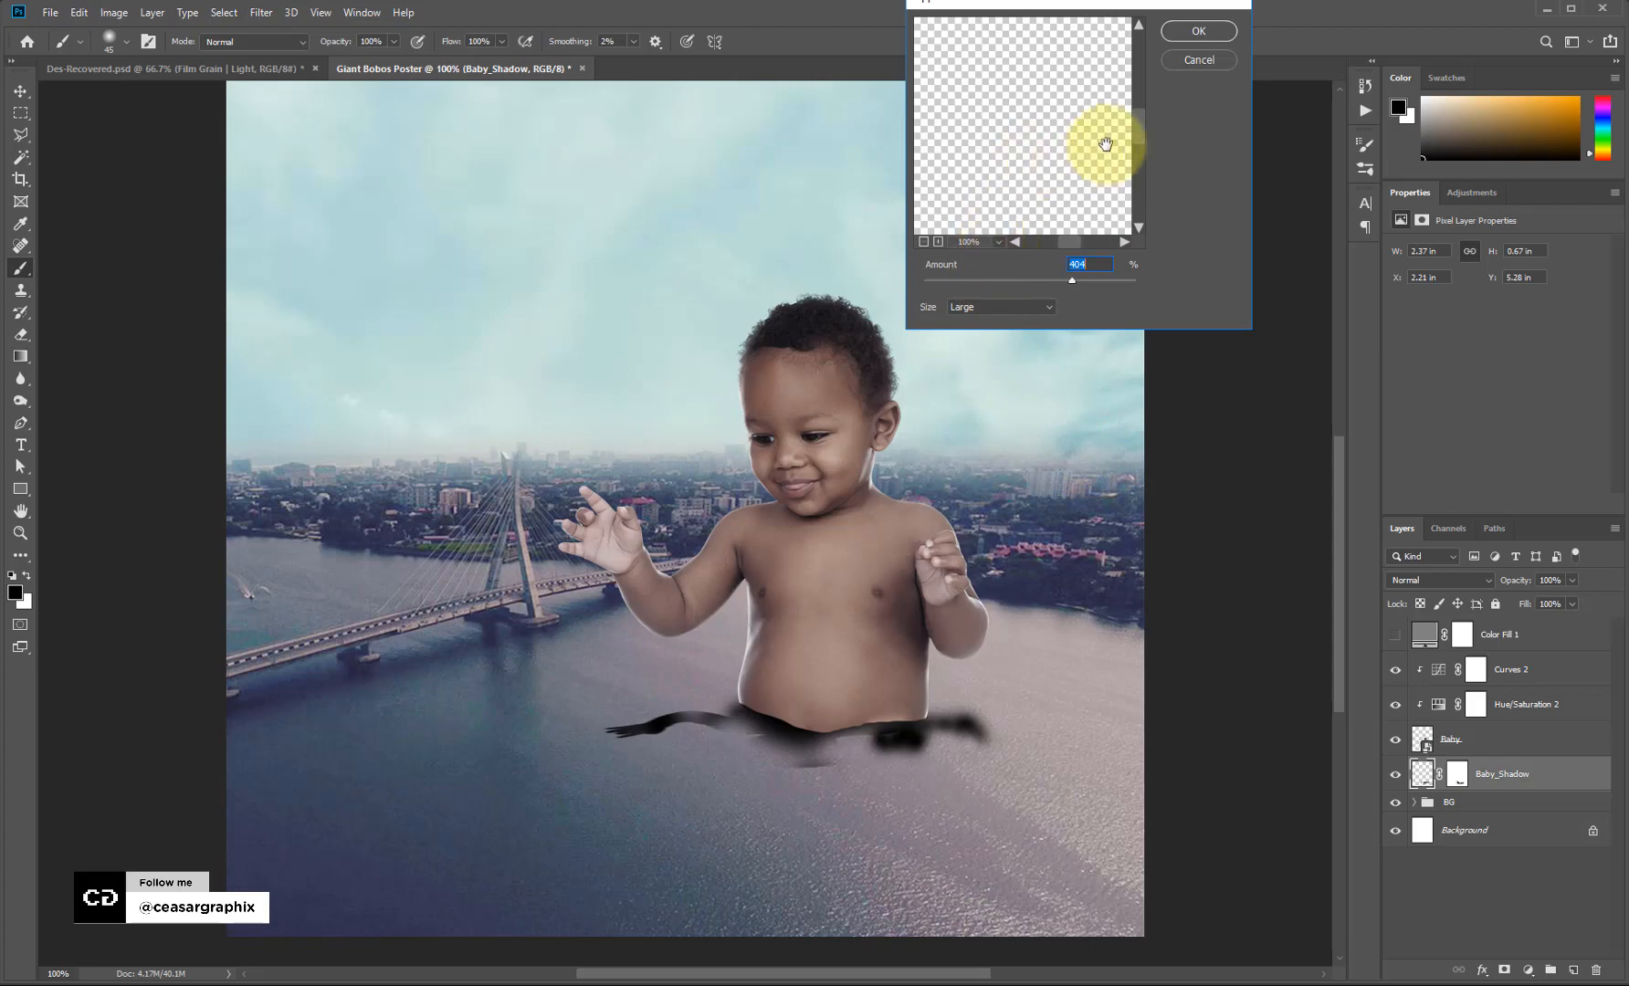
left_click_drag(1135, 127, 1135, 217)
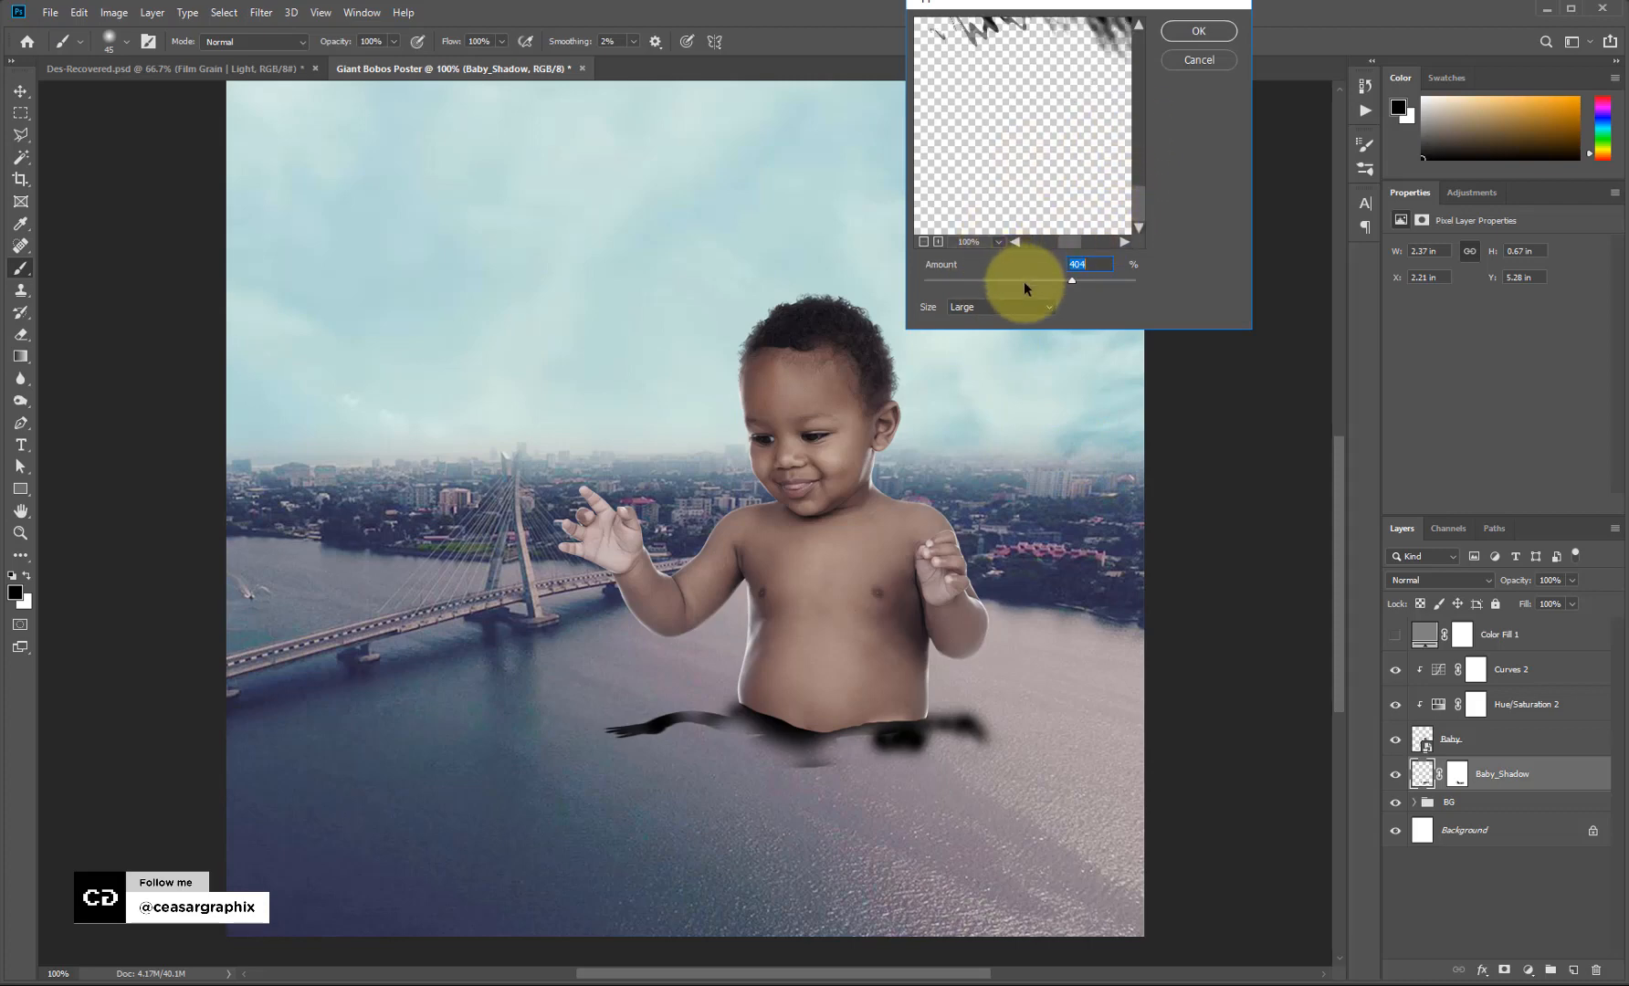
left_click_drag(1024, 289, 1008, 288)
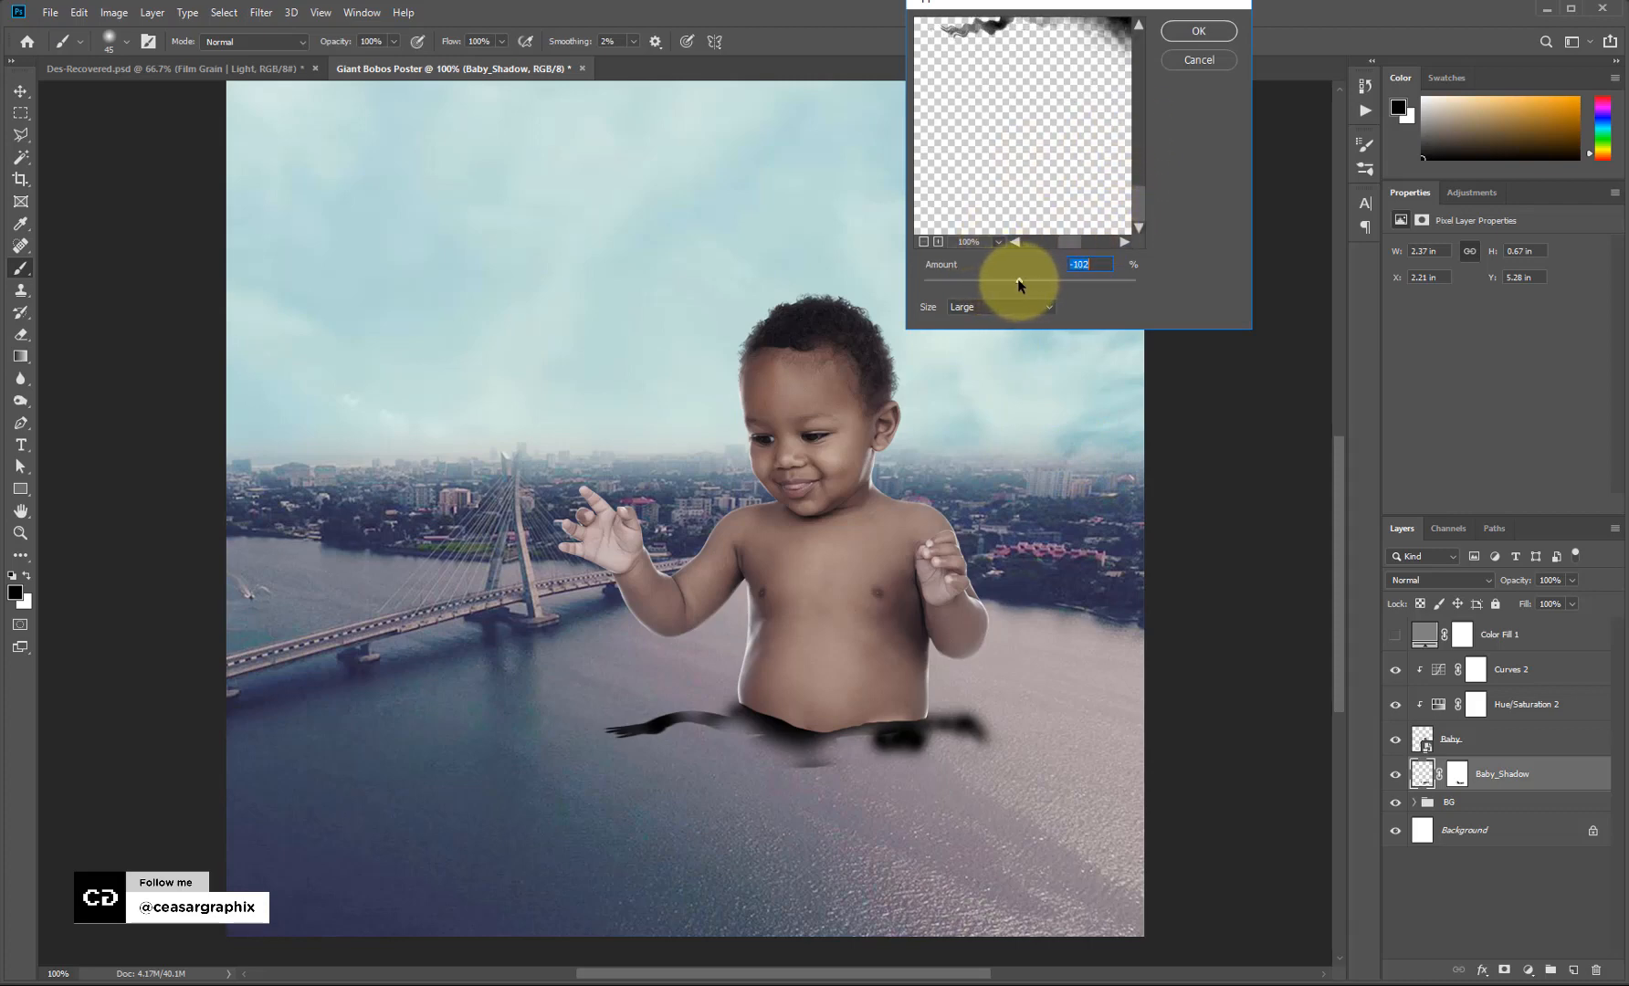
left_click(1188, 30)
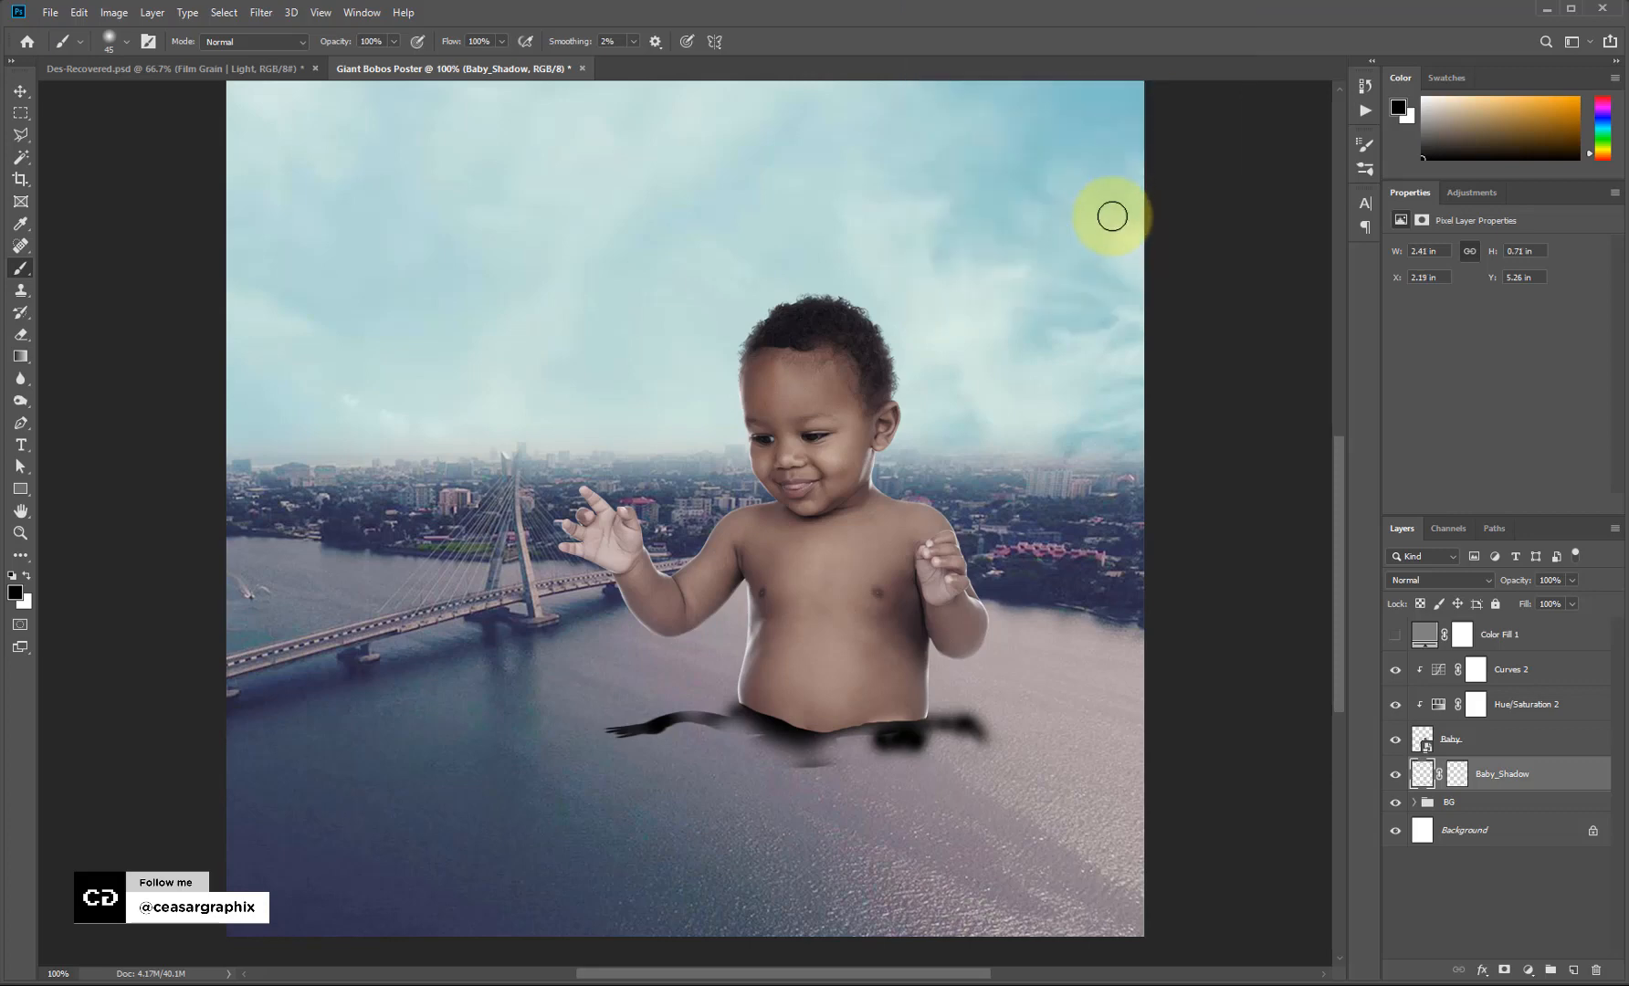
left_click(1440, 579)
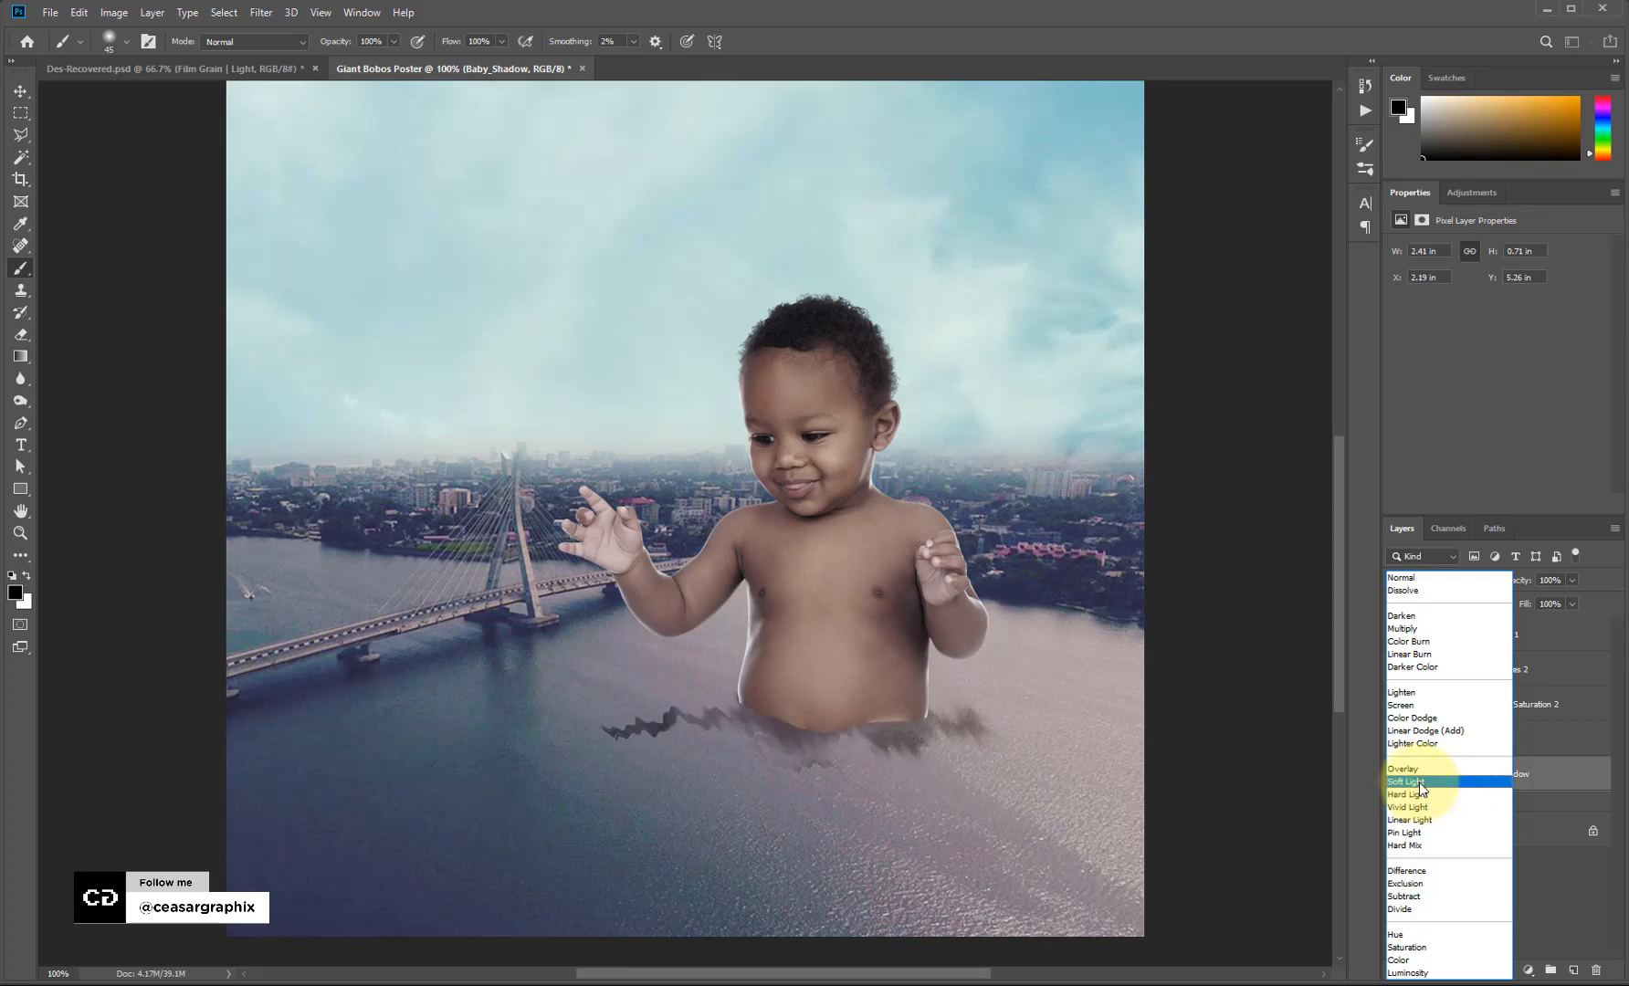
Set Baby_Shadow to Soft Light and duplicate it, targeting the copy's mask.
left_click(1404, 781)
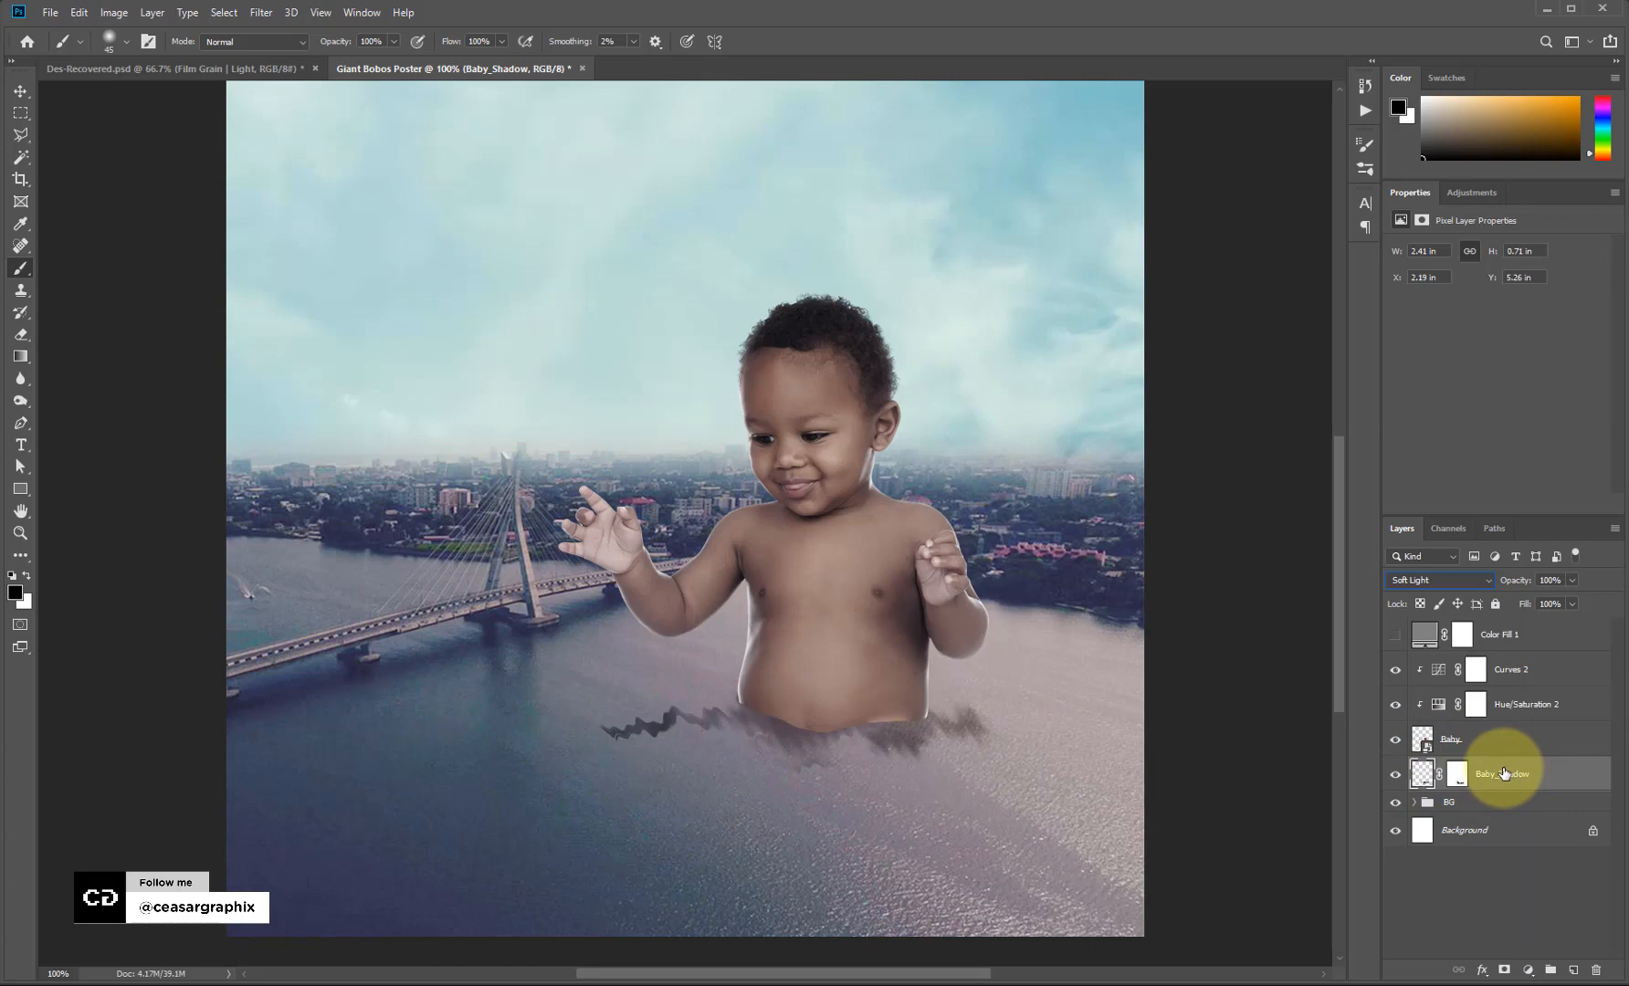
key("ctrl+j")
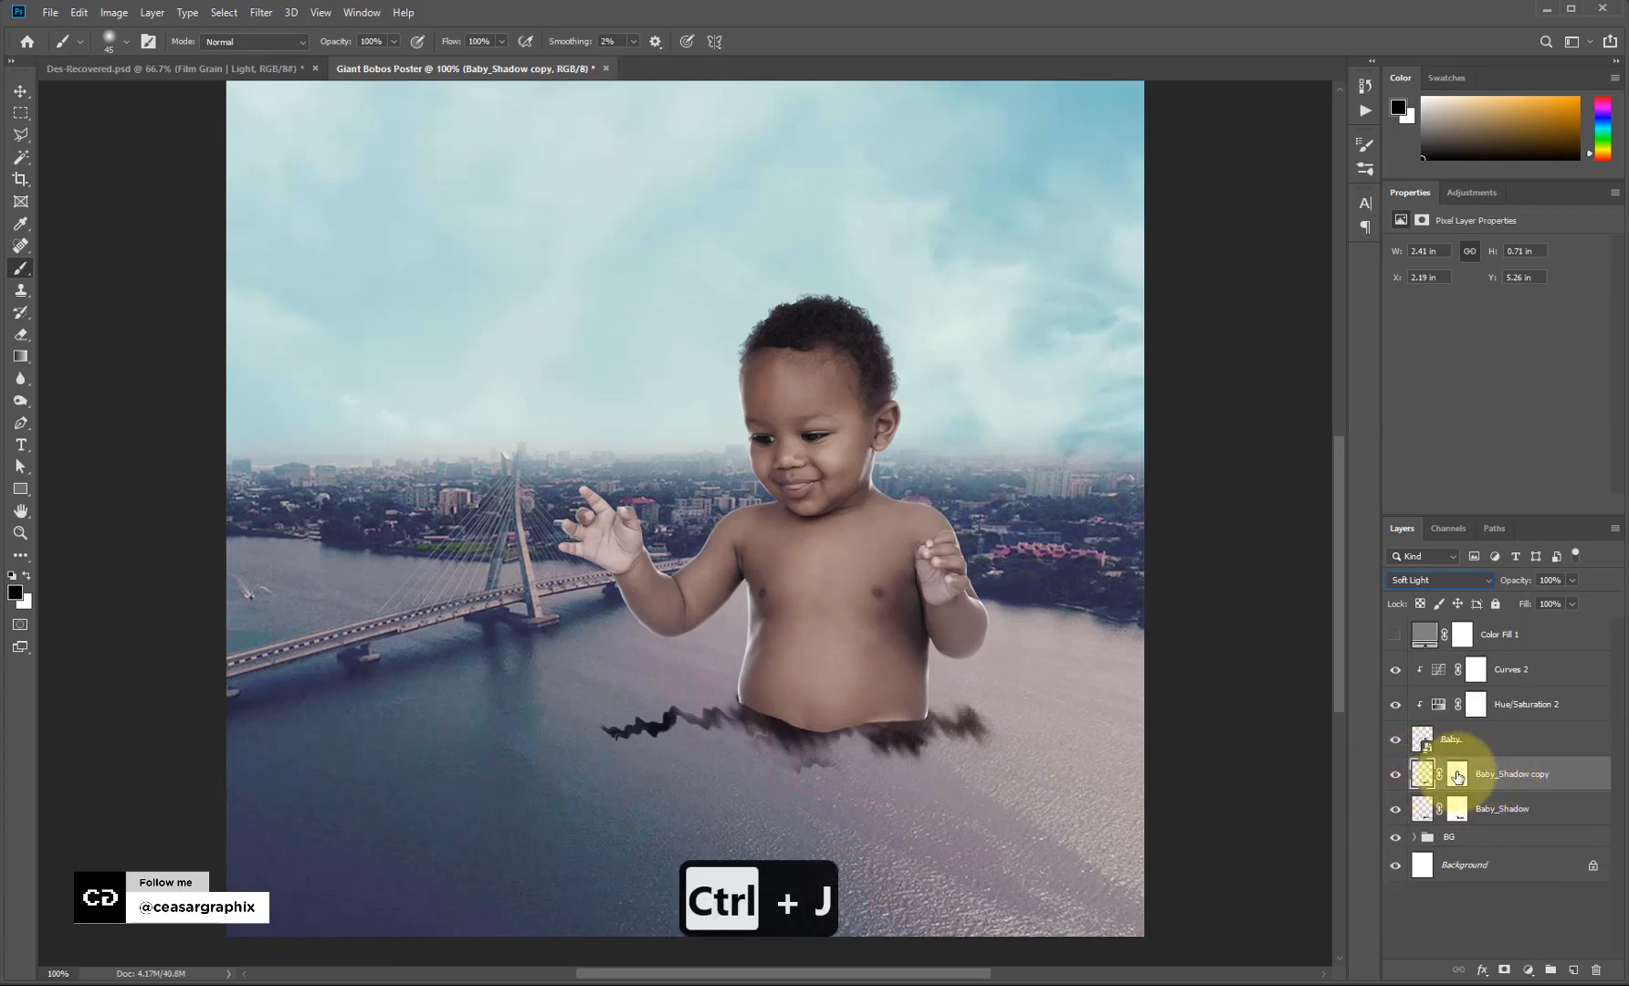
left_click(1457, 777)
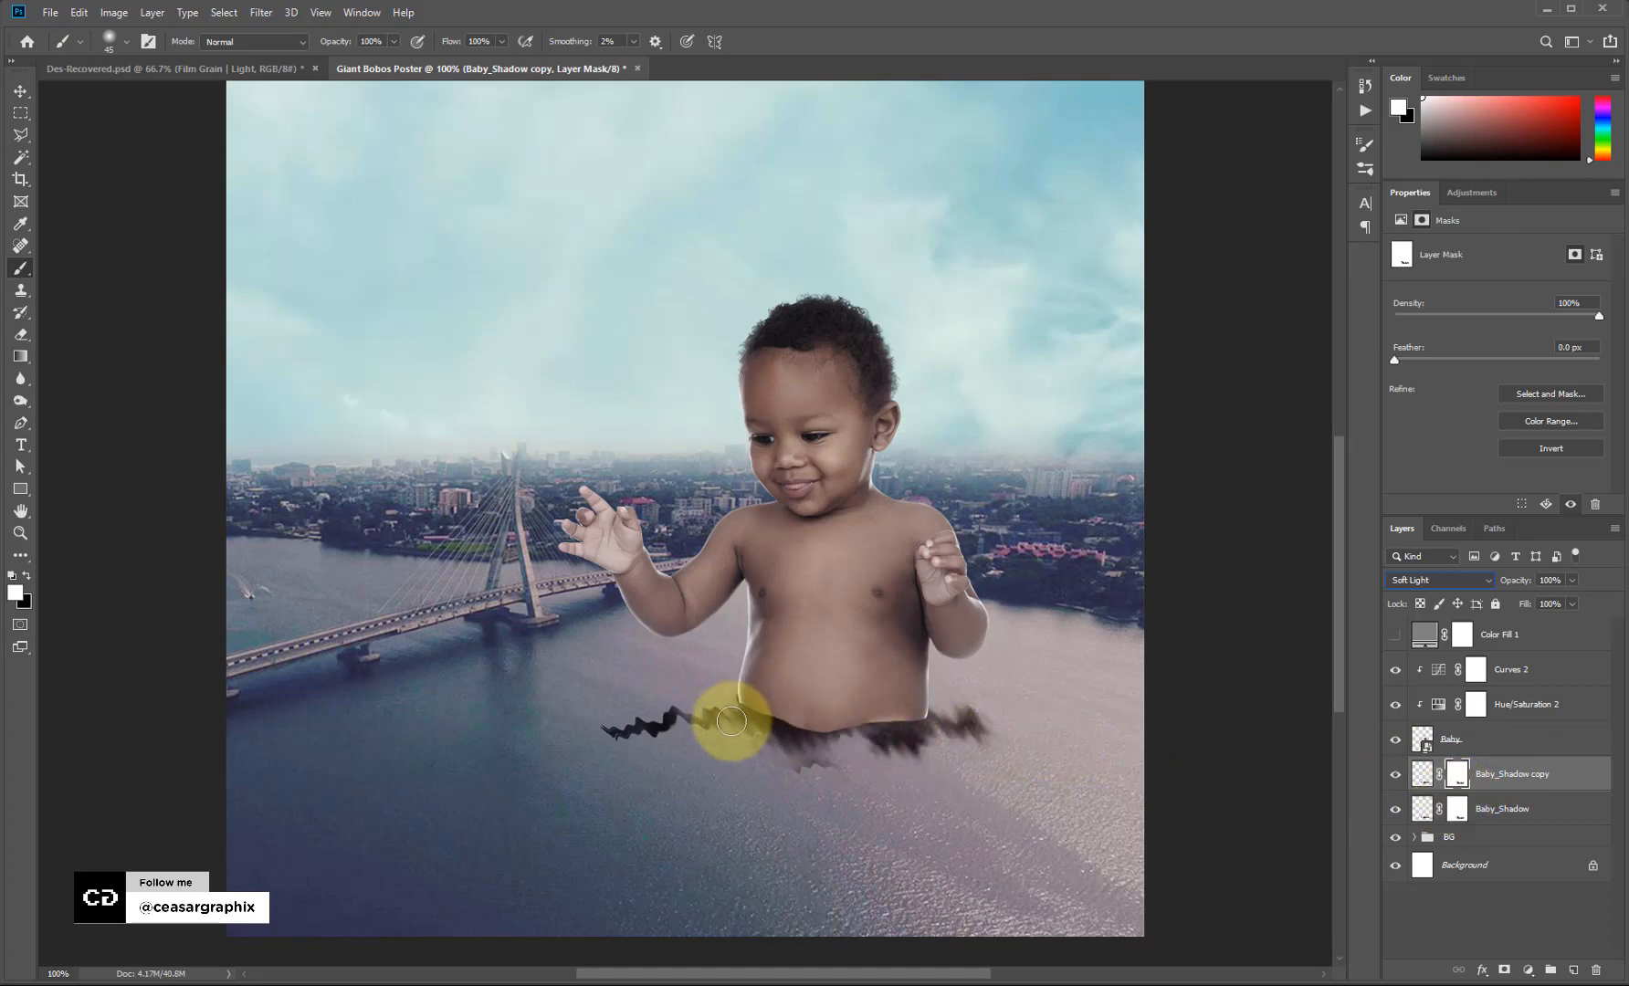
Paint black on the copy's mask to fade the shadow's left tail, then reselect the original shadow.
key("b")
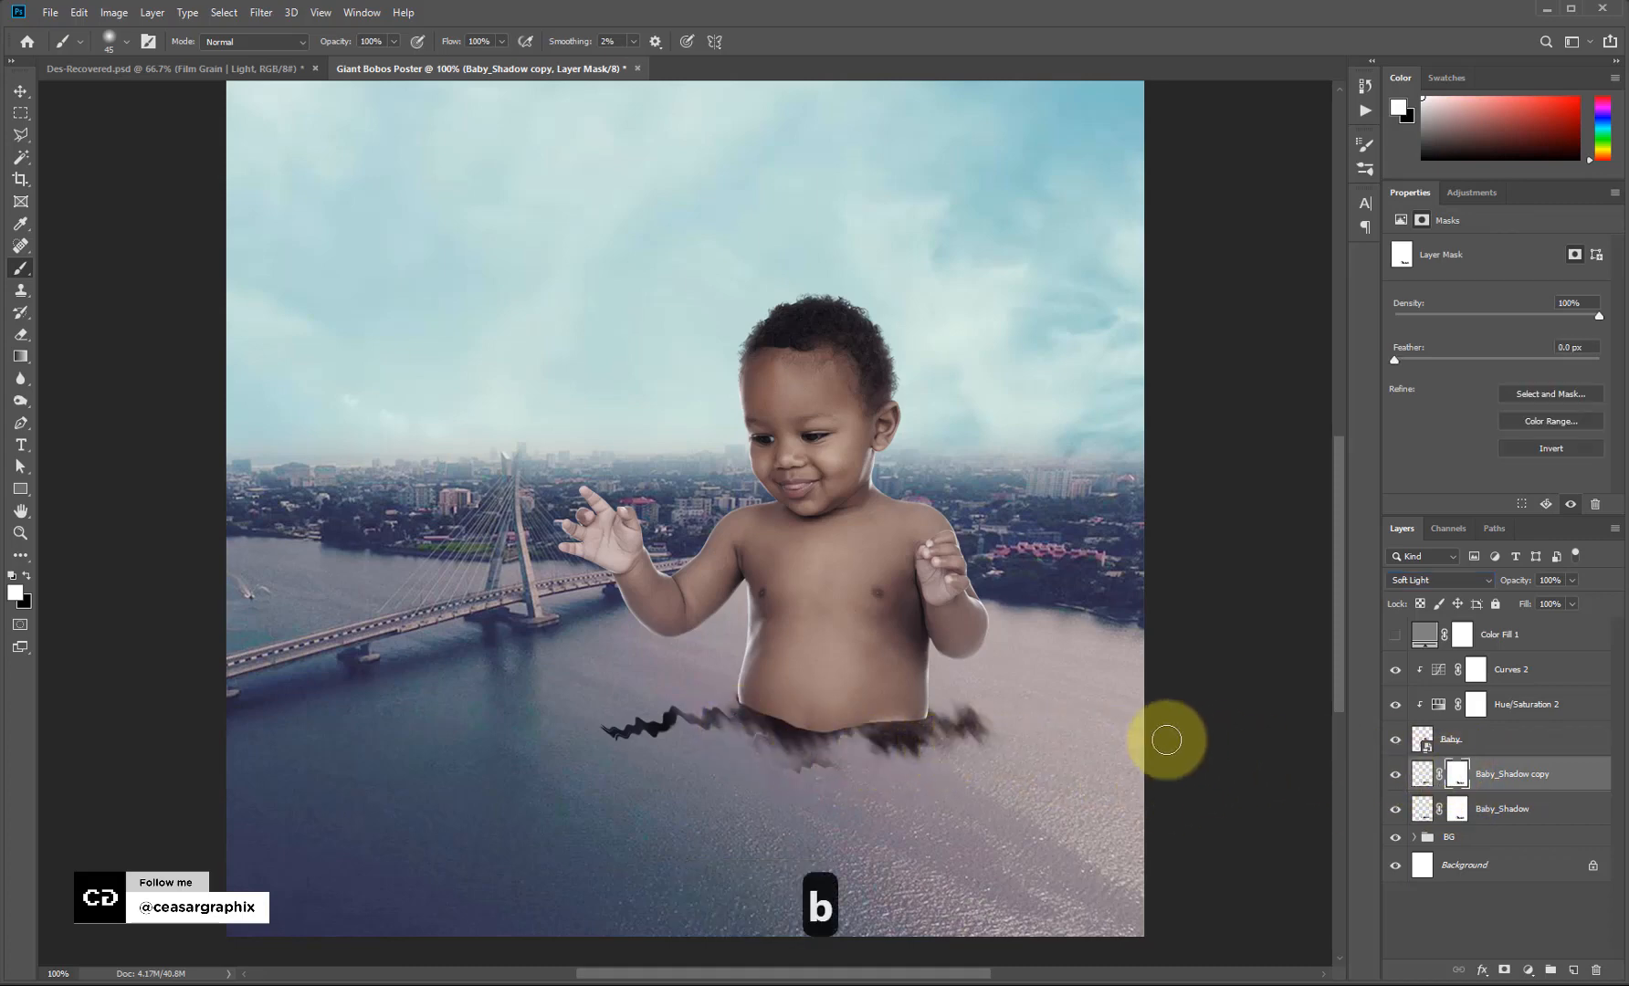
key("x")
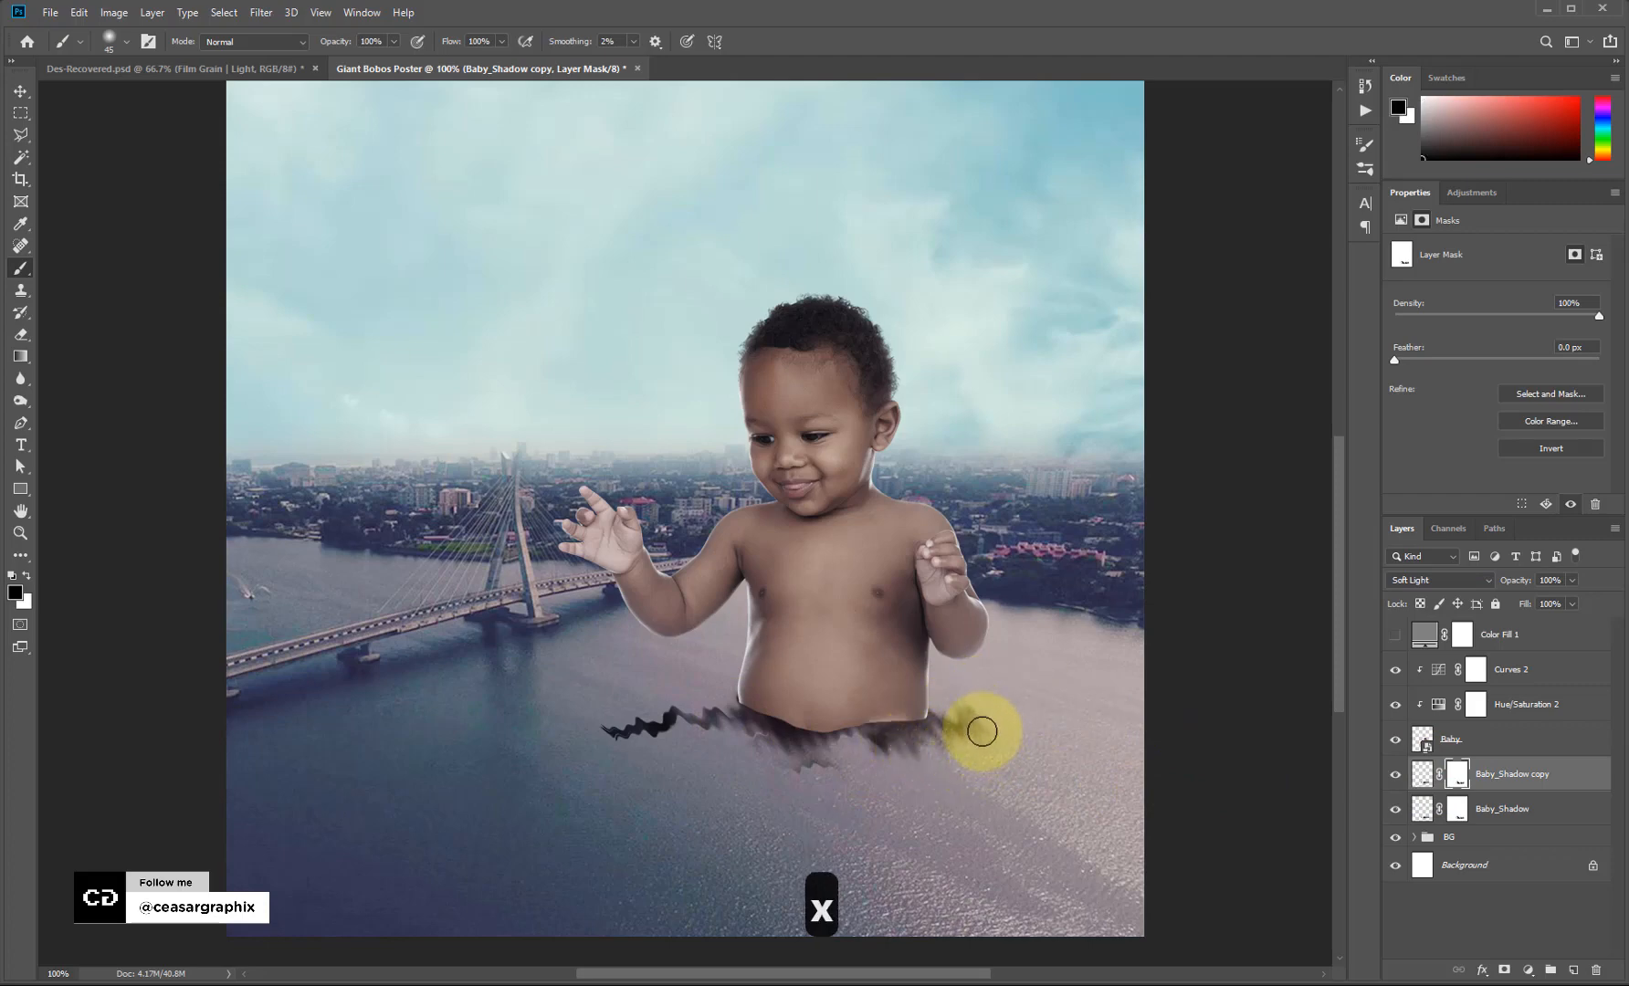
mouse_move(616, 738)
left_mouse_down()
mouse_move(666, 745)
mouse_move(642, 720)
left_mouse_up()
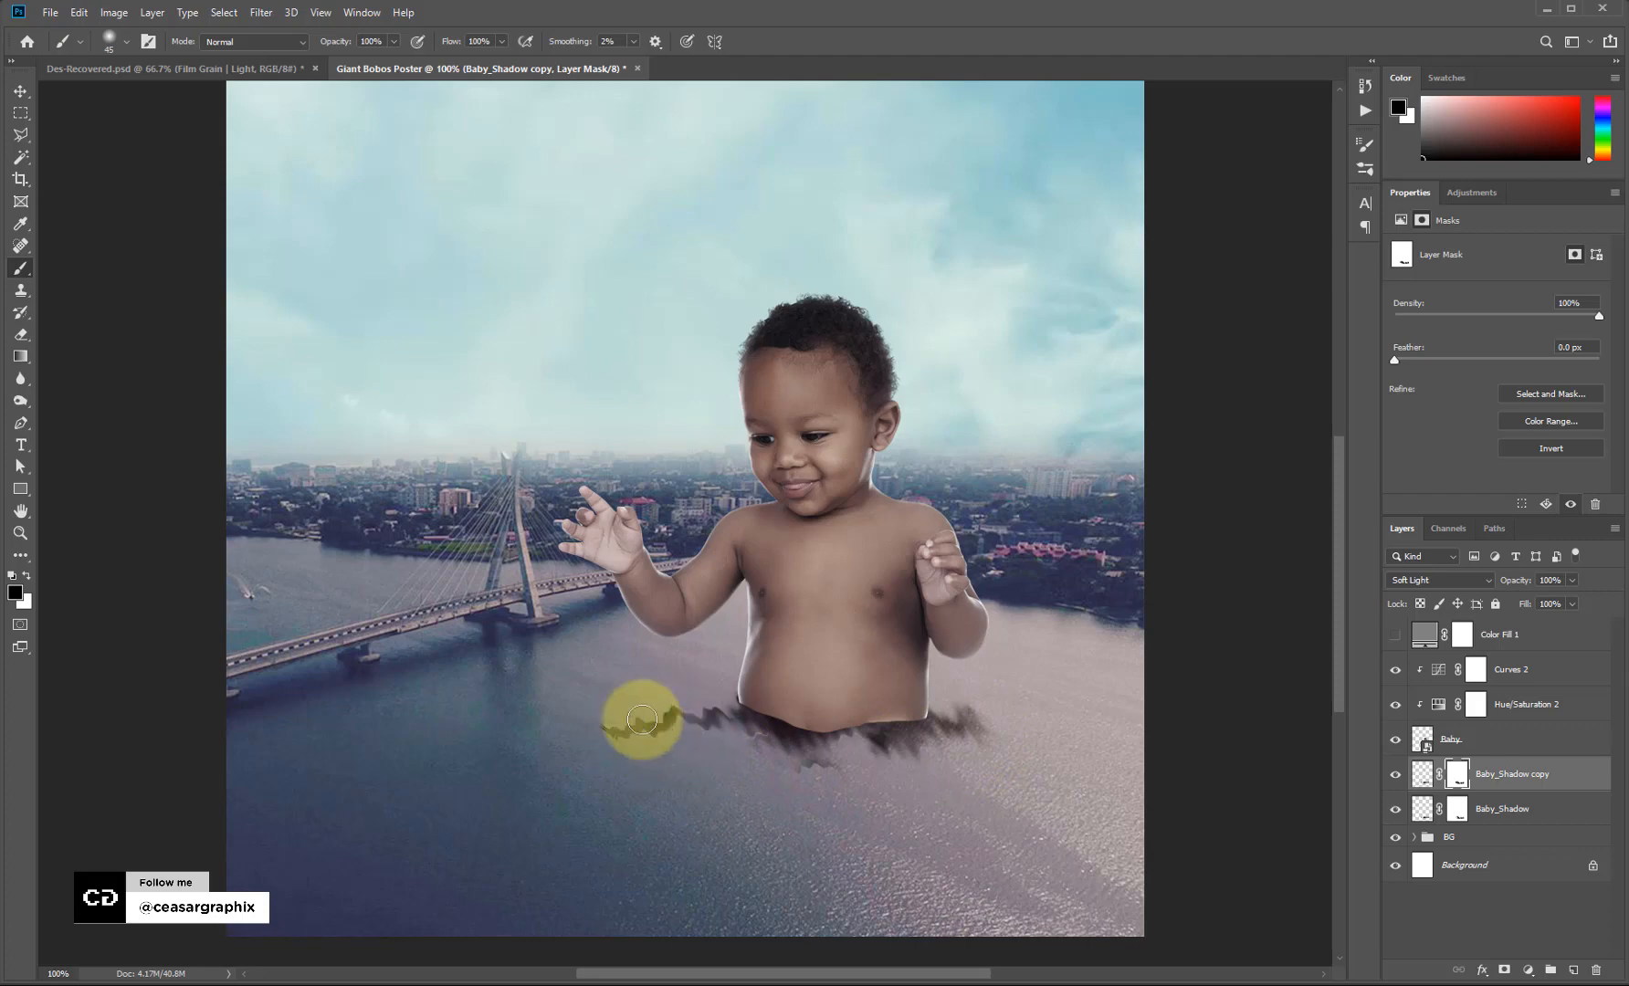
left_click(1457, 808)
key("bracketright")
key("bracketright")
key("bracketright")
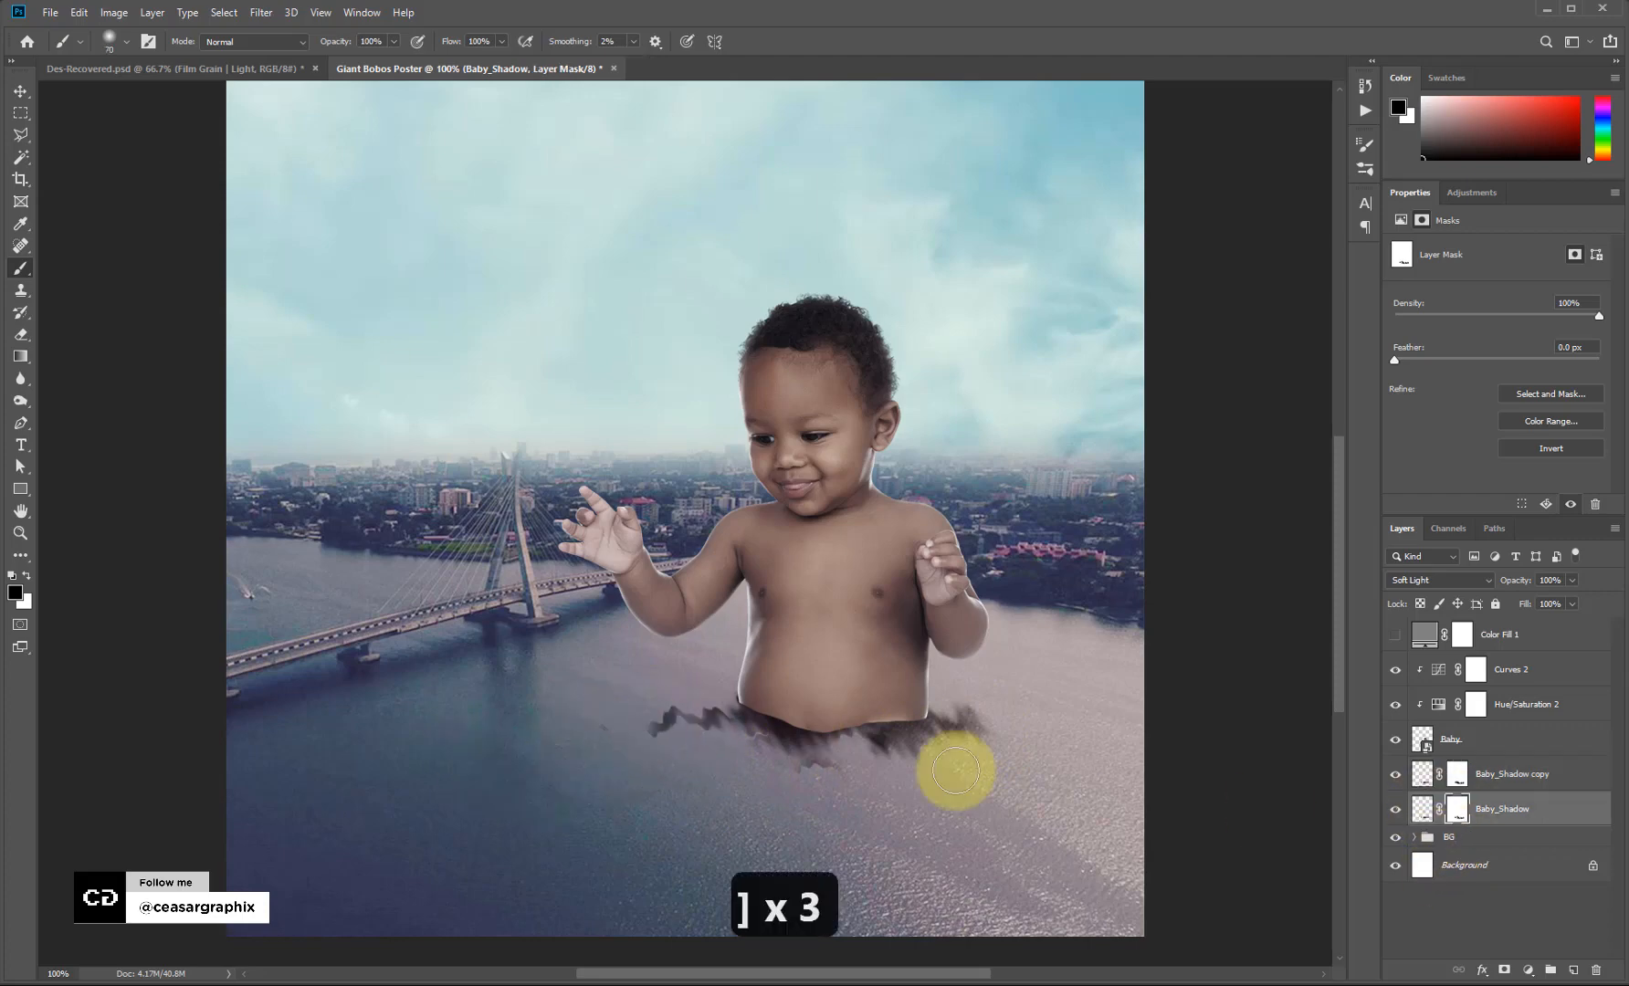
left_click(1422, 808)
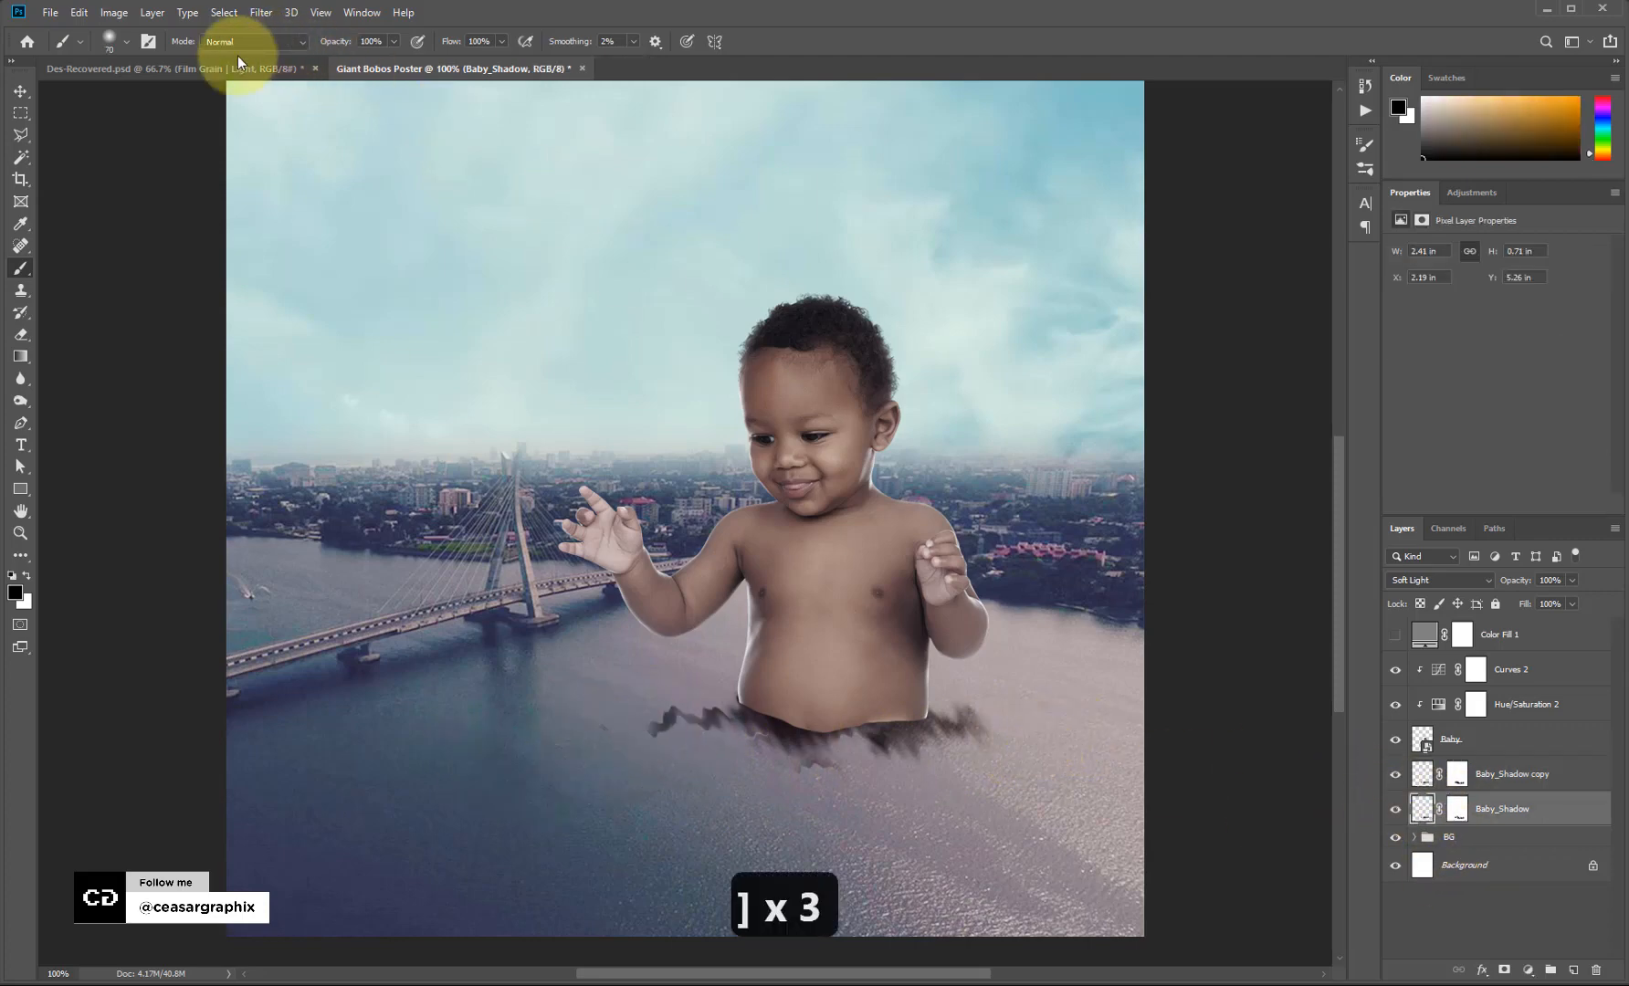
left_click(261, 12)
Apply a 3.6 px Gaussian Blur to the Baby_Shadow layer.
mouse_move(294, 206)
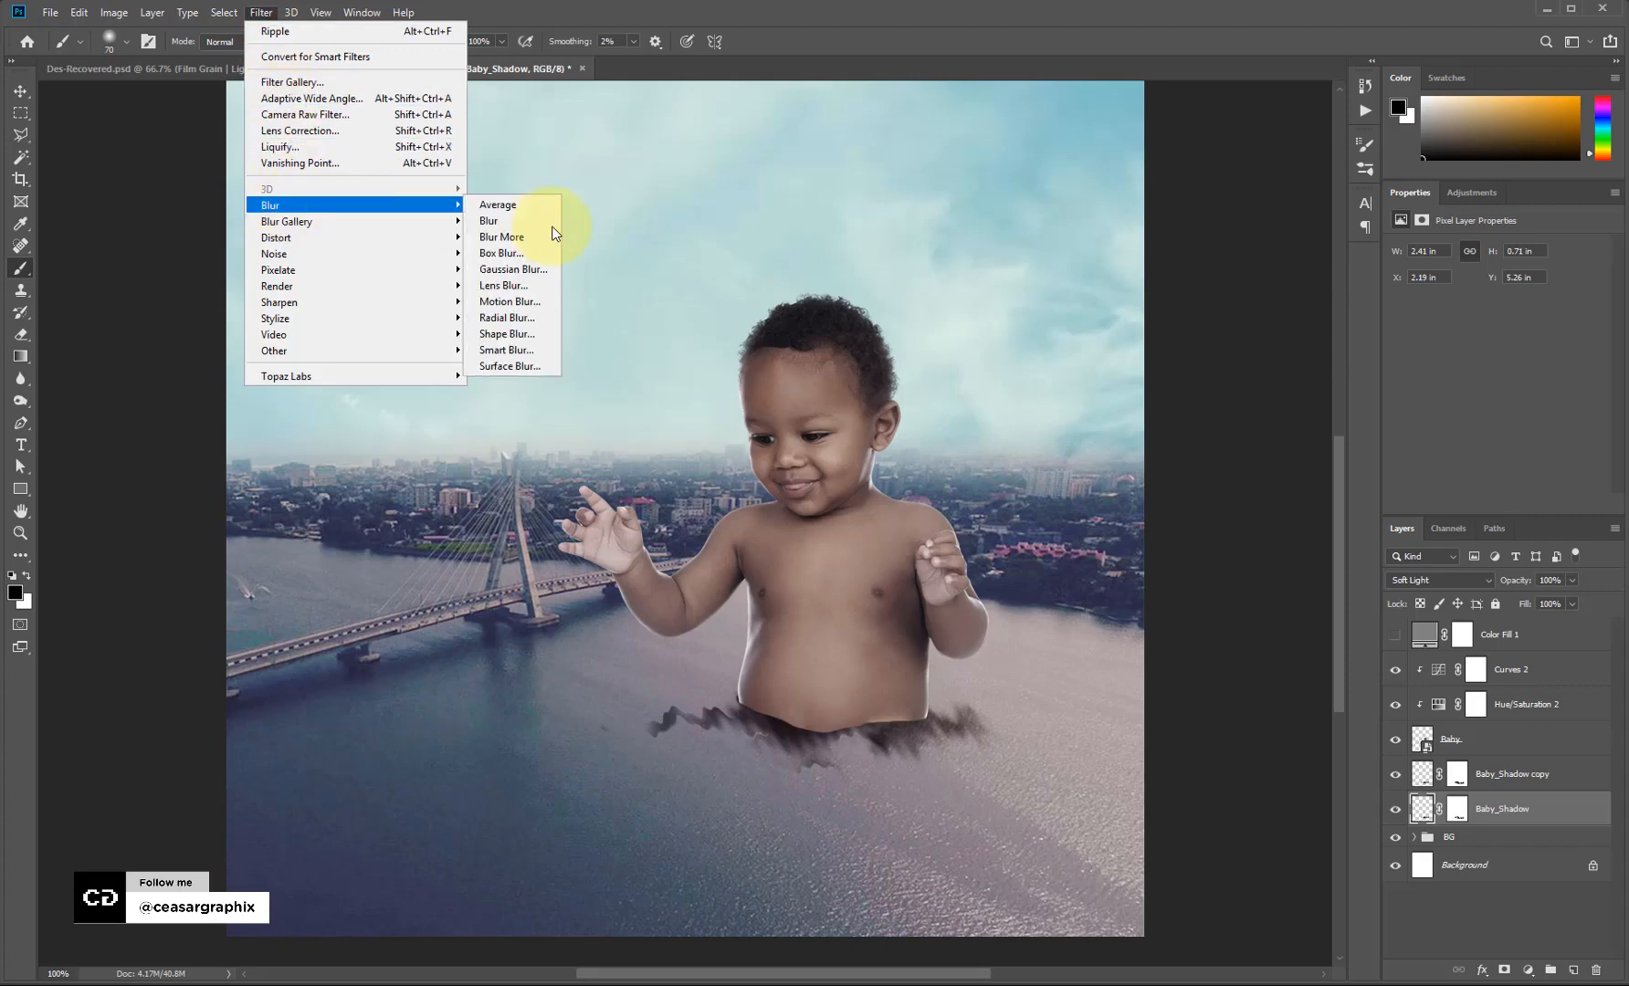
left_click(529, 269)
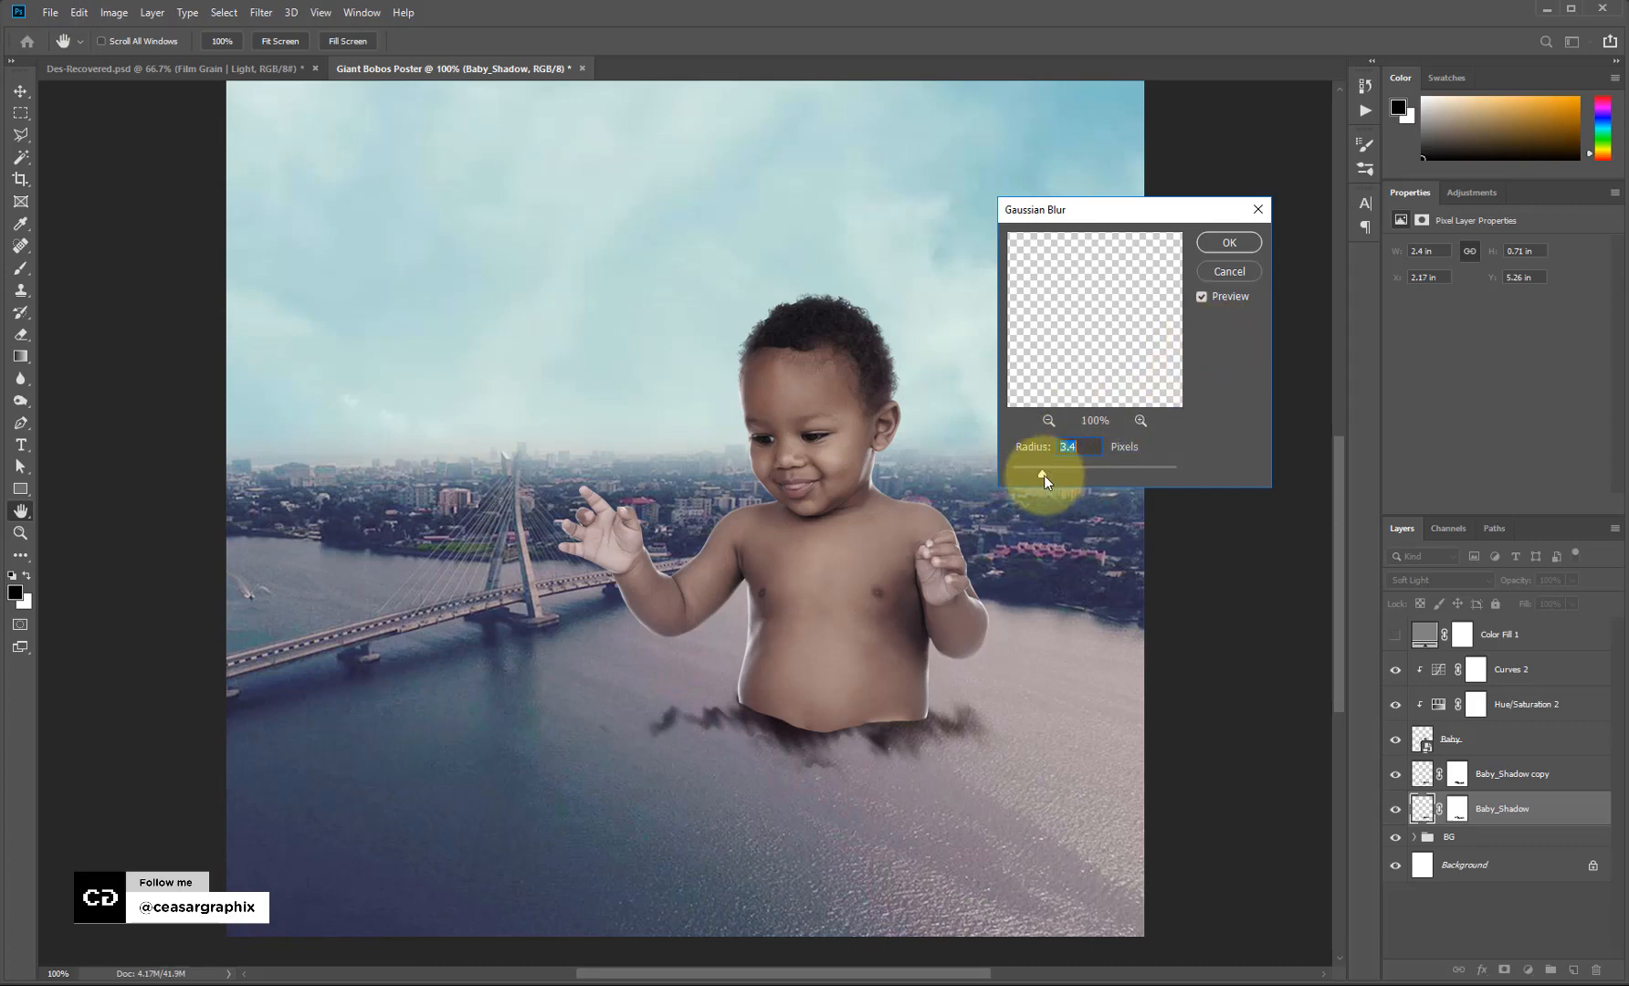
left_click_drag(1044, 474, 1046, 474)
key("Return")
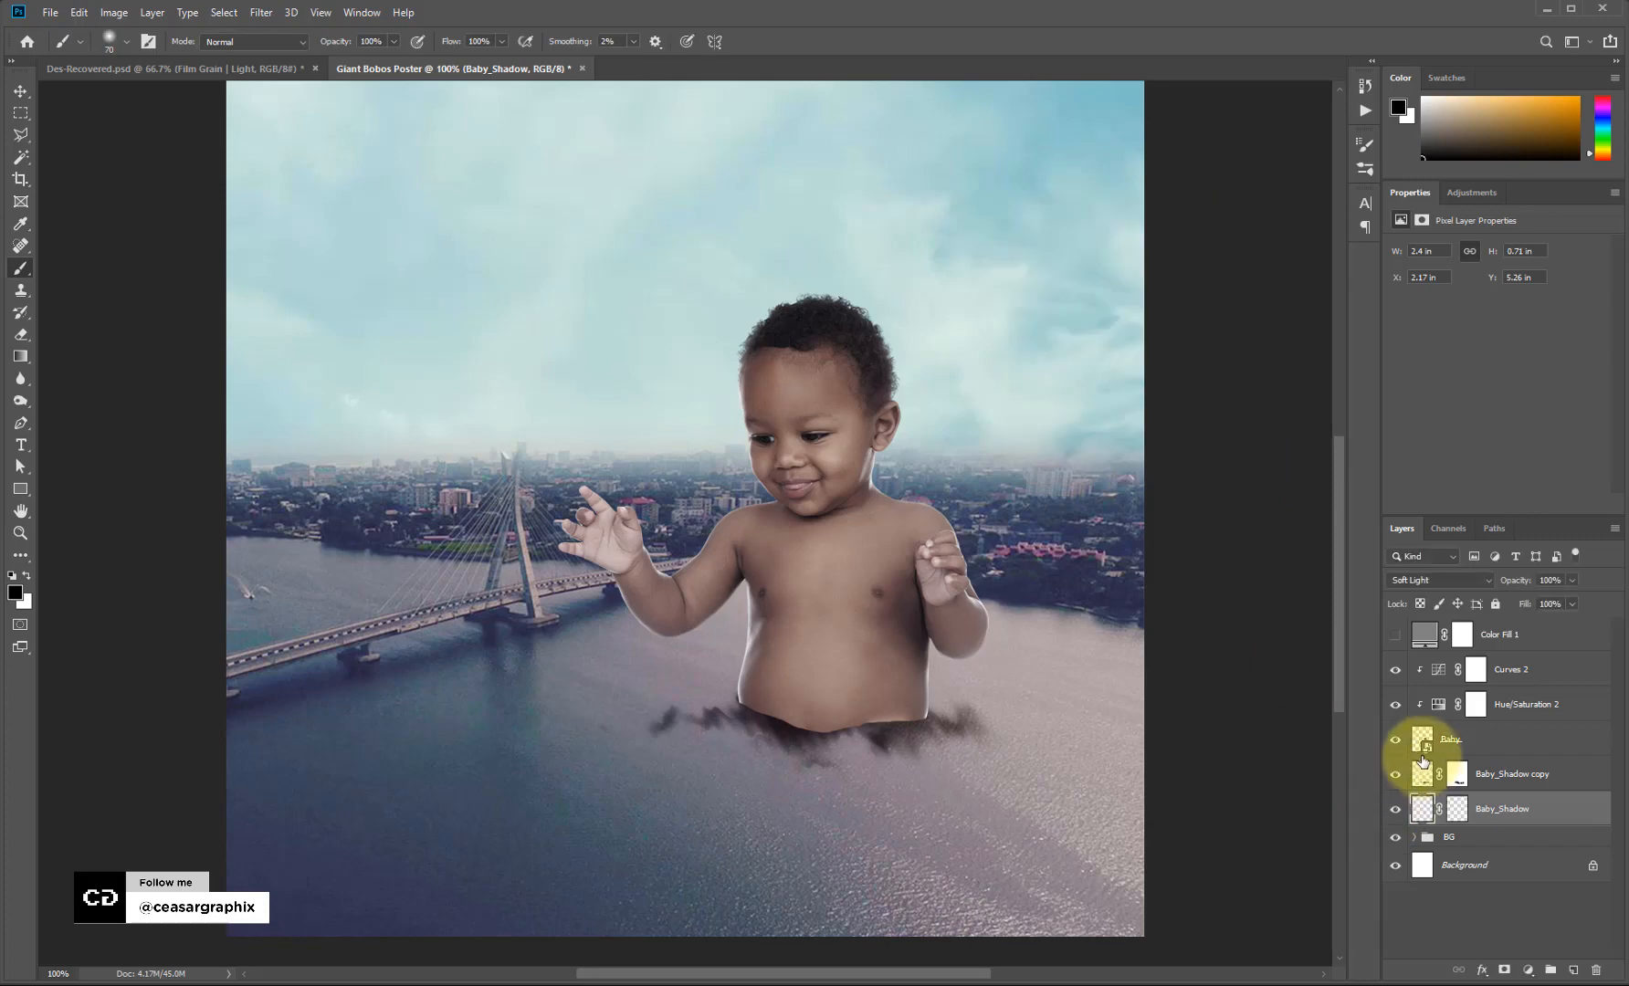
Apply a lighter 0.9 px Gaussian Blur to the Baby_Shadow copy layer.
left_click(1425, 765)
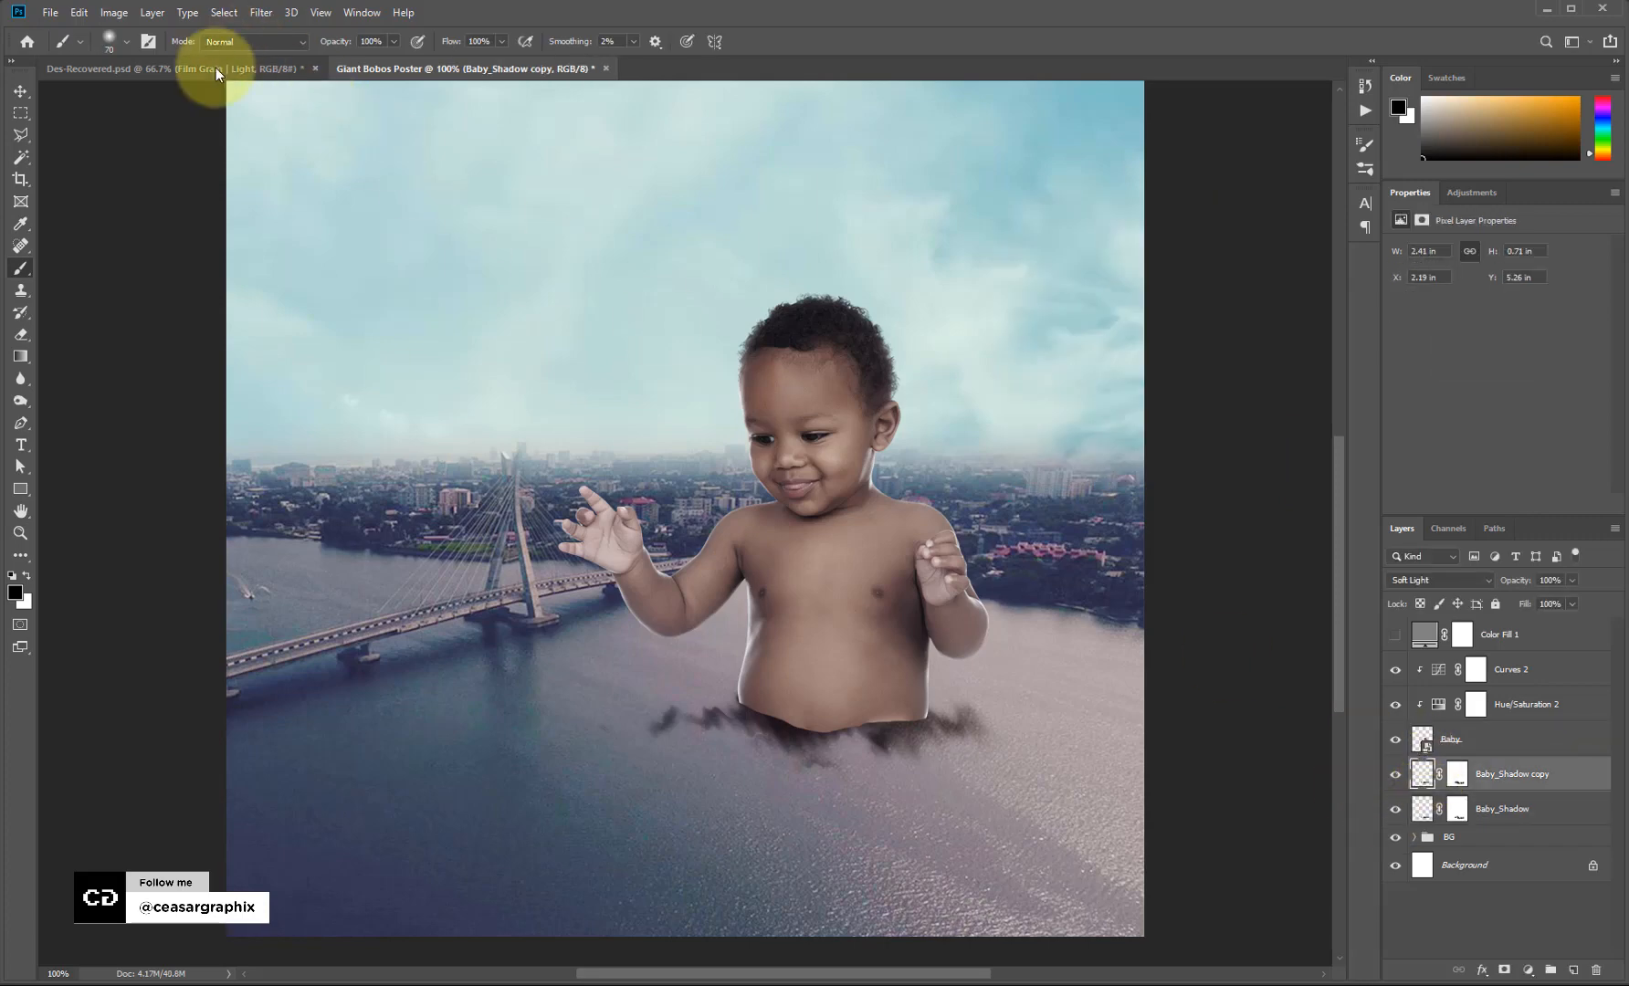
left_click(262, 12)
mouse_move(345, 205)
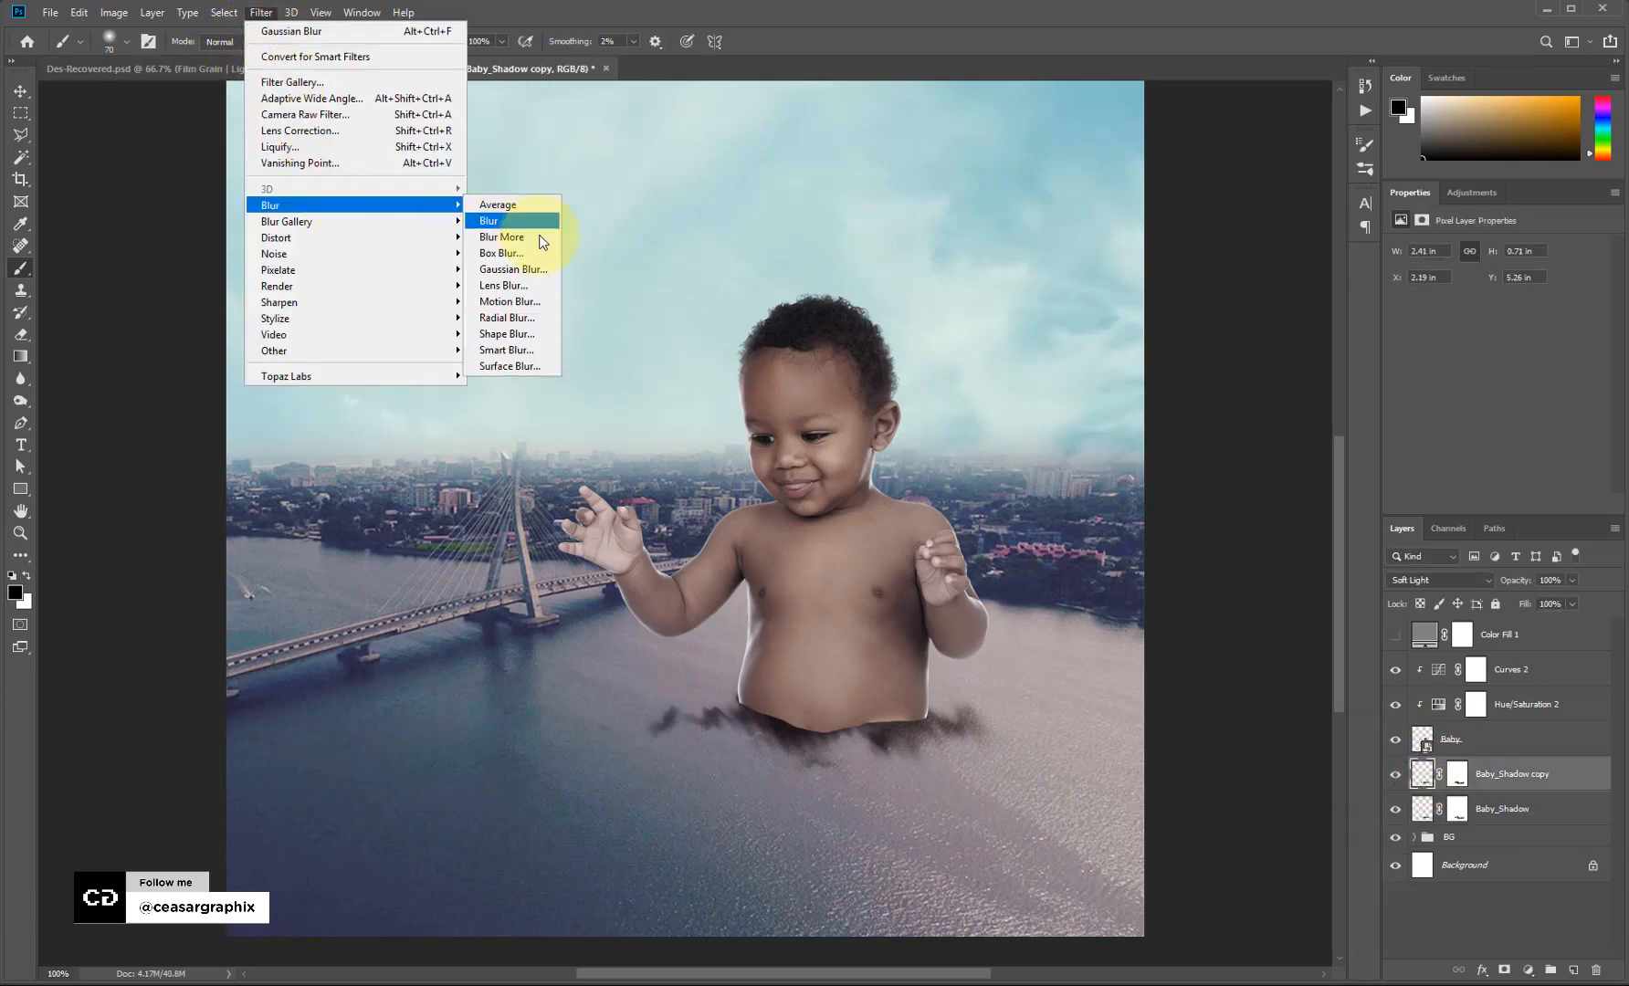
left_click(538, 278)
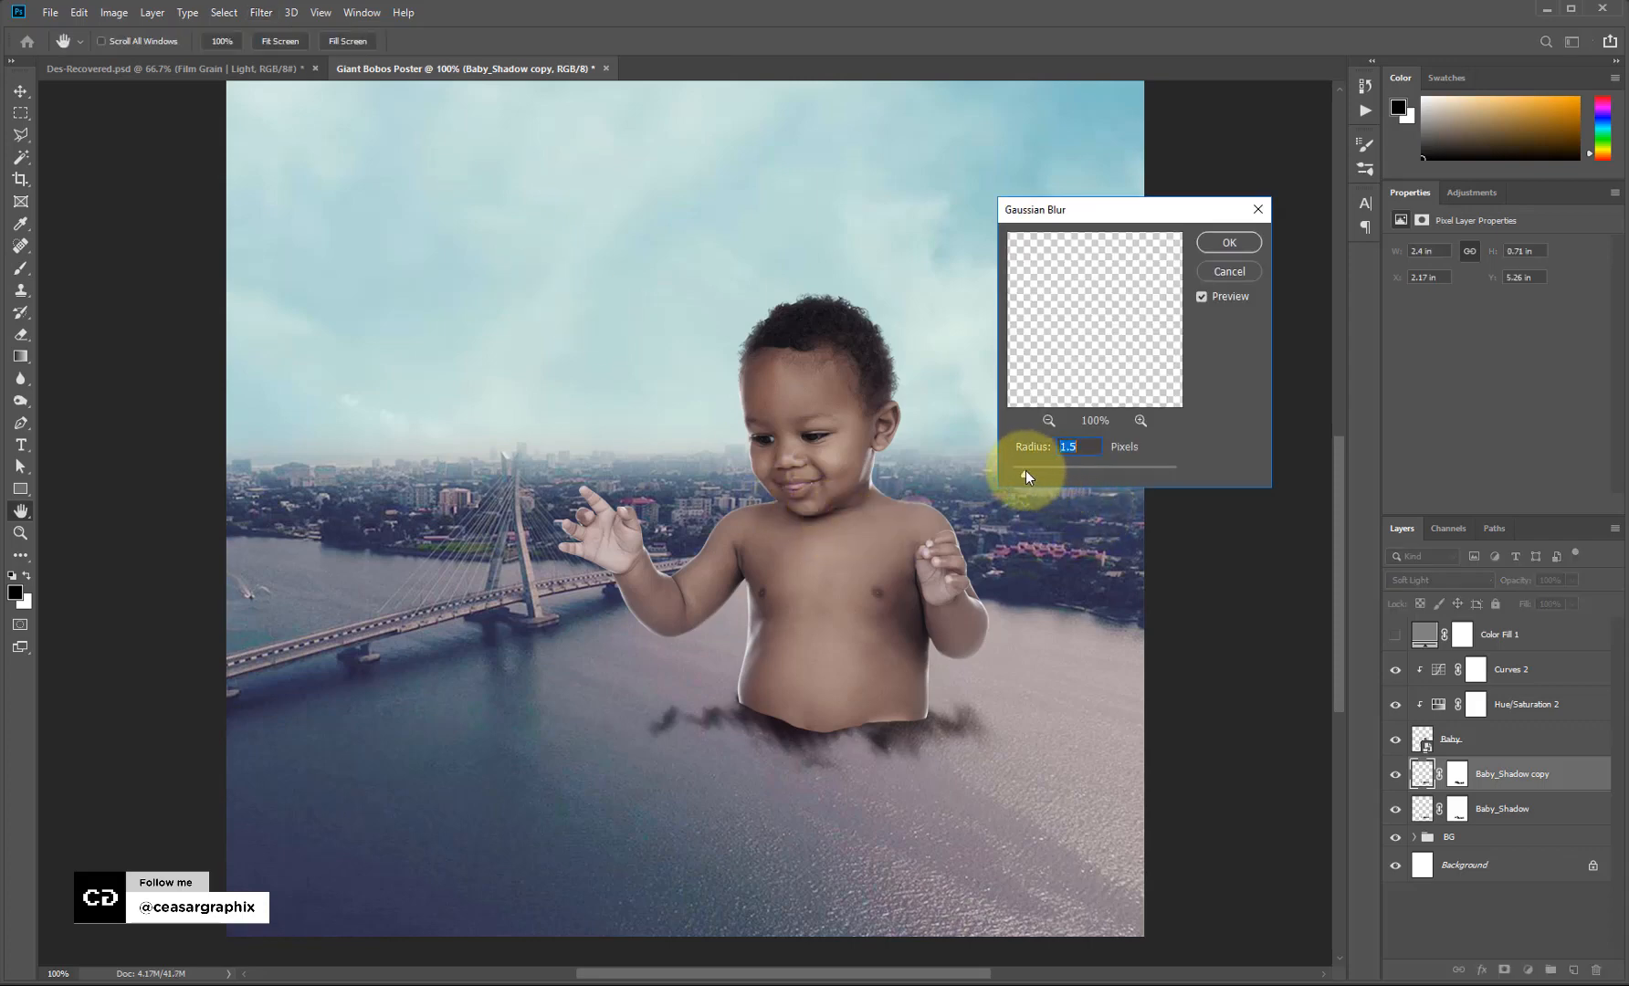
left_click_drag(1026, 471, 1014, 471)
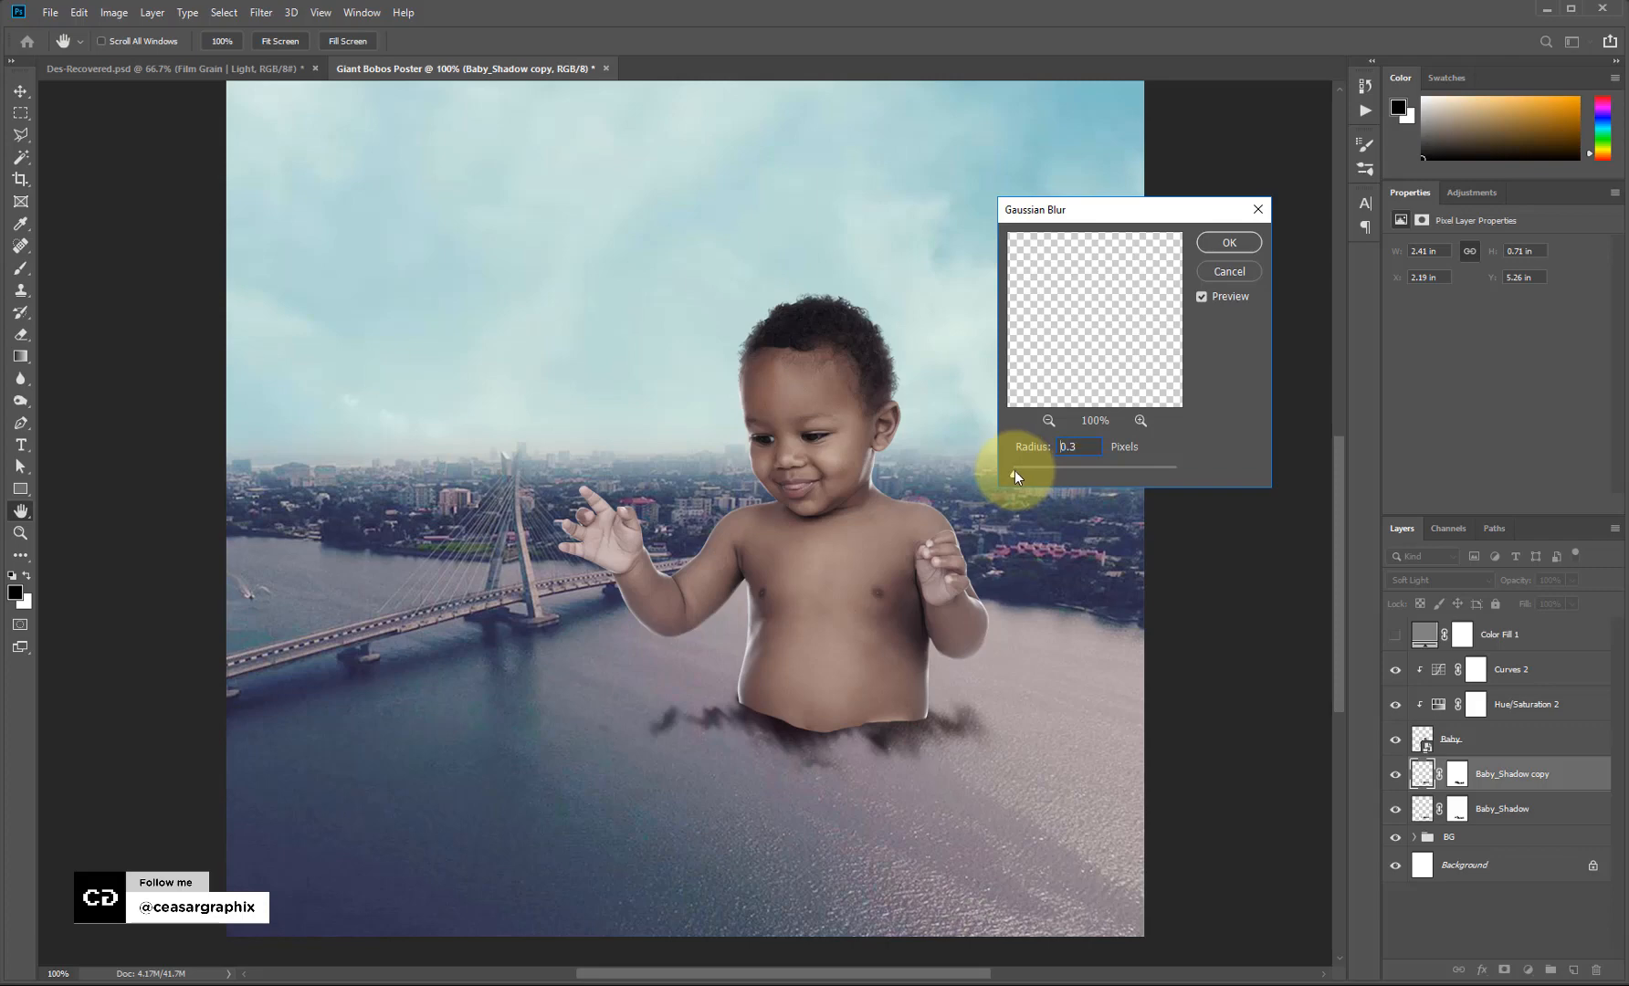
left_click(1229, 243)
Free-transform the original Baby_Shadow, squashing it flatter vertically.
left_click(1501, 809)
key("ctrl+t")
mouse_move(799, 803)
left_mouse_down()
mouse_move(796, 745)
mouse_move(865, 723)
left_mouse_up()
Commit the original shadow's squash, then flatten Baby_Shadow copy to about 75% height.
key("Return")
key("b")
left_click(1405, 774)
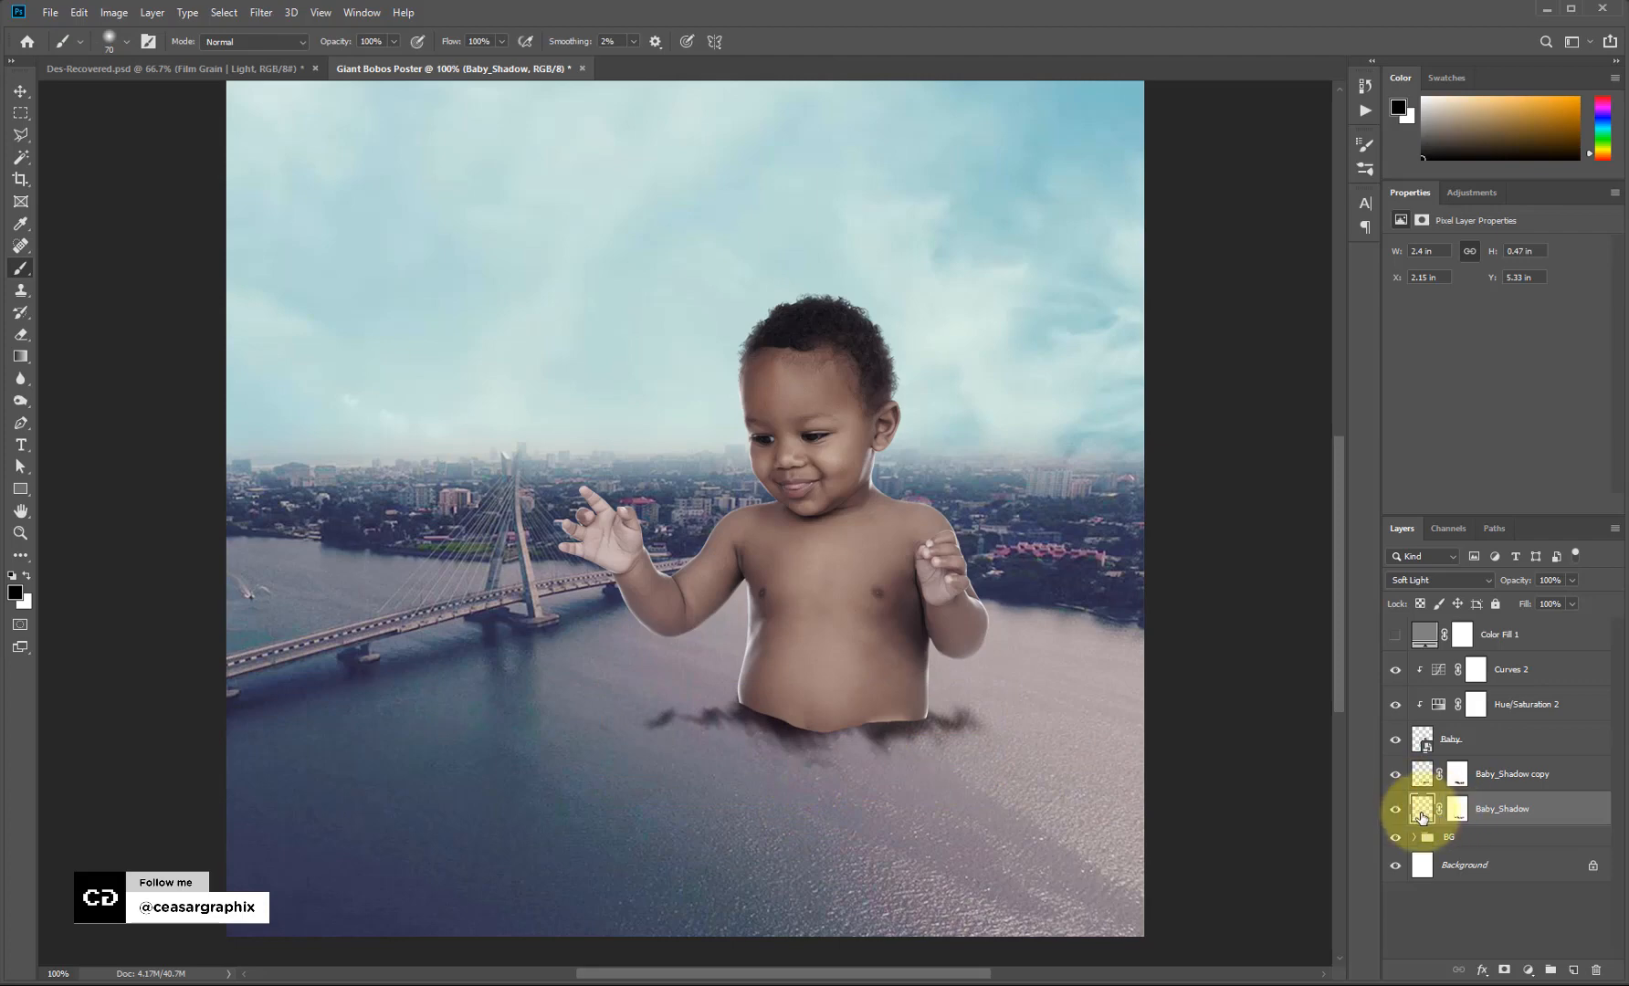
key("ctrl+t")
mouse_move(803, 790)
left_mouse_down()
mouse_move(804, 772)
mouse_move(872, 739)
left_mouse_up()
key("Return")
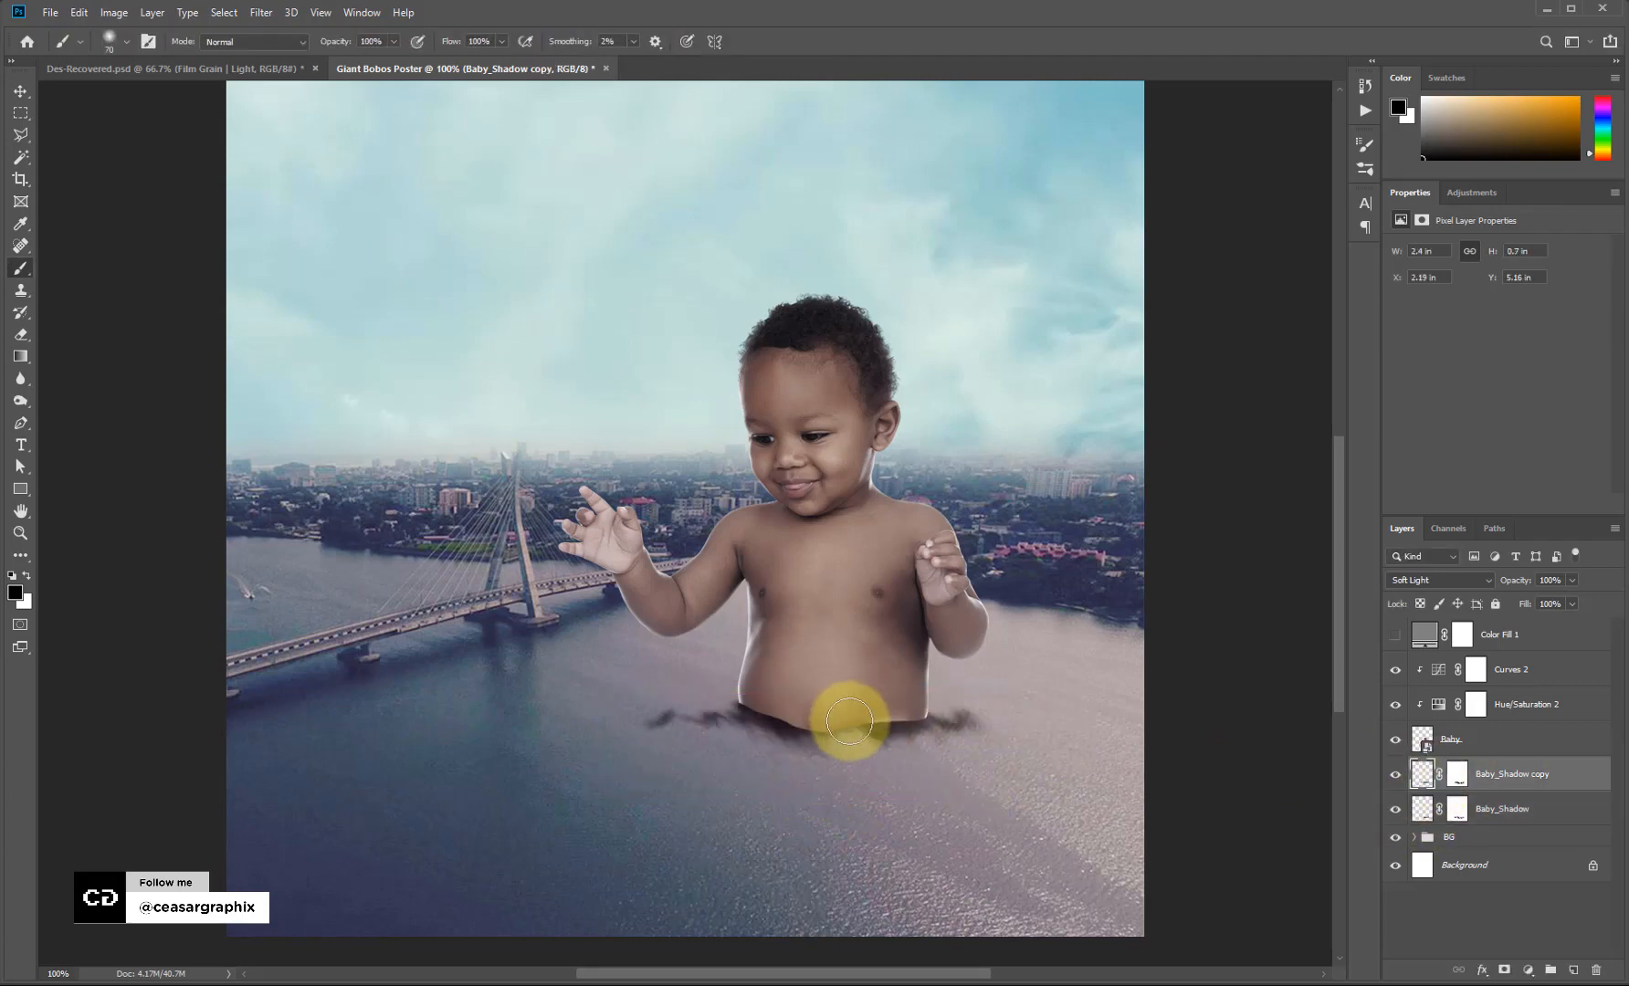
Target the shadow copy's mask with white as the brush colour, then select the Baby layer.
key("b")
left_click(1457, 774)
key("ctrl+x")
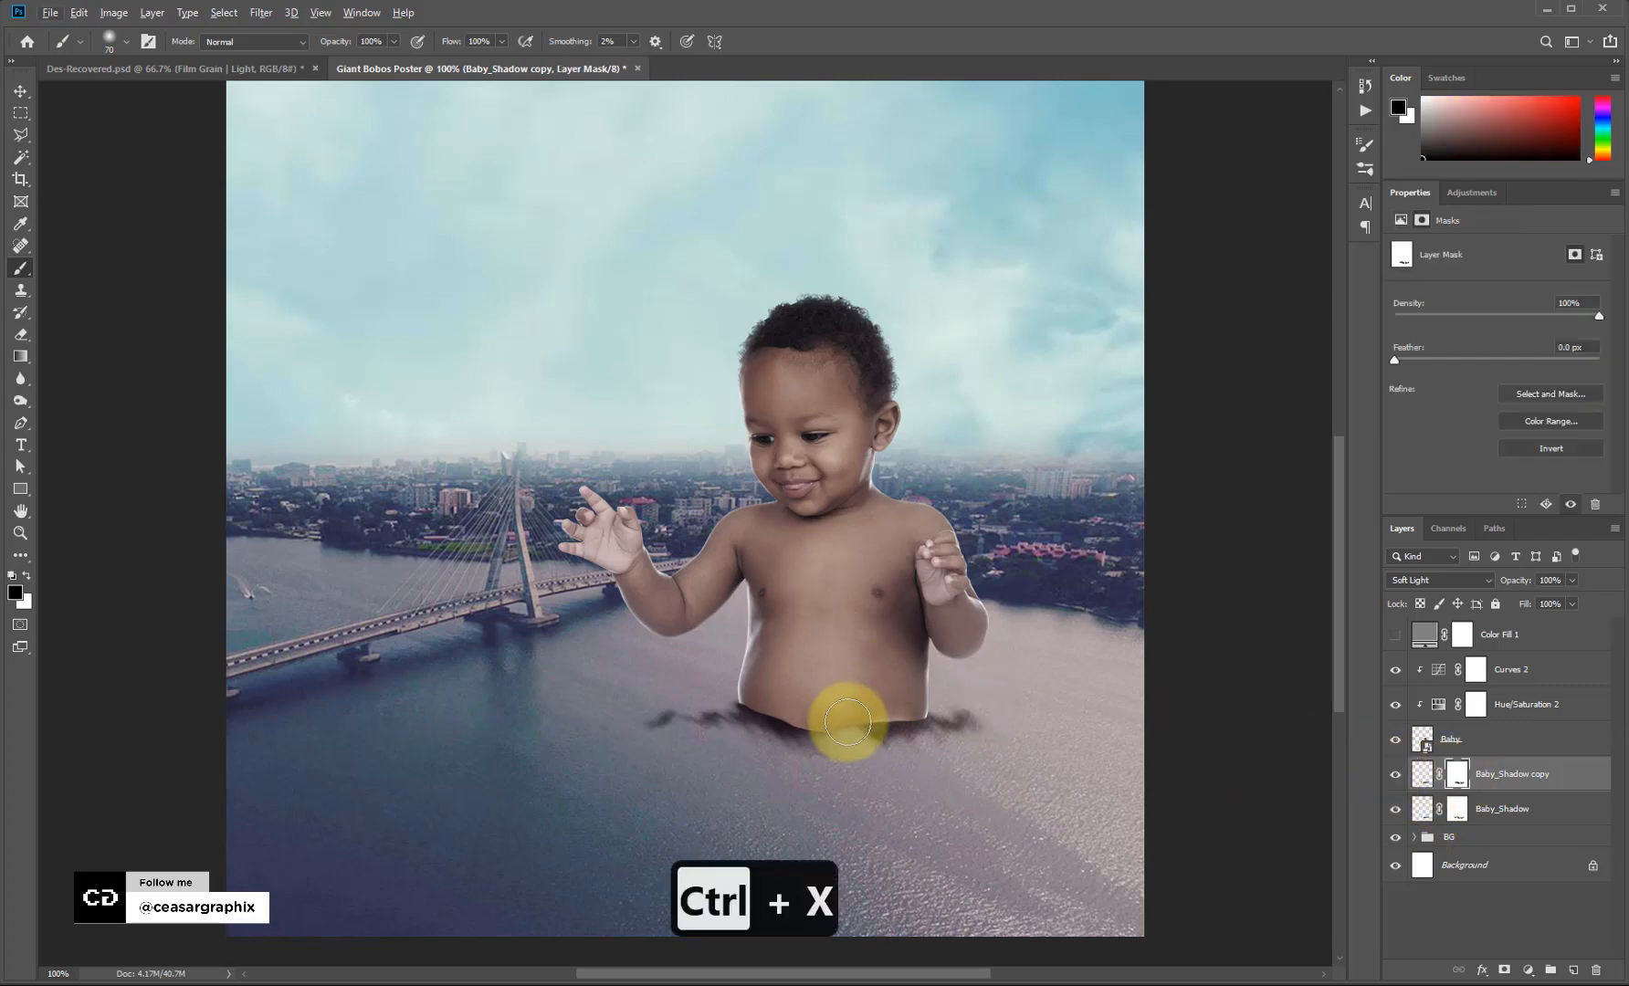
key("x")
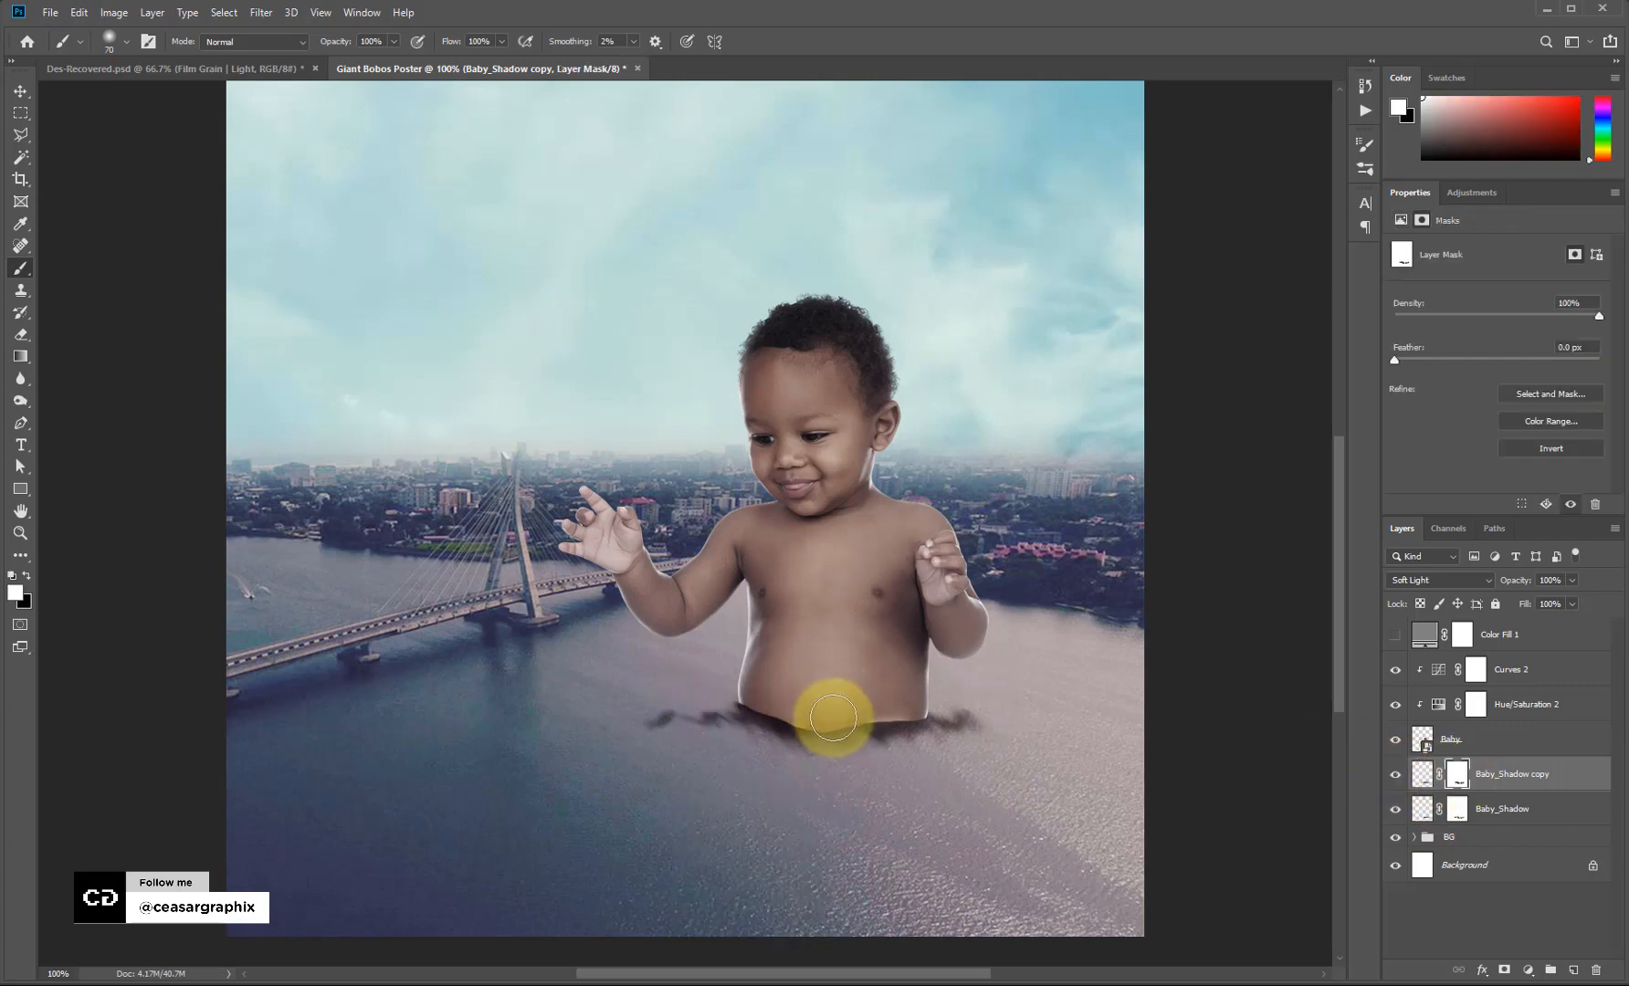
key("v")
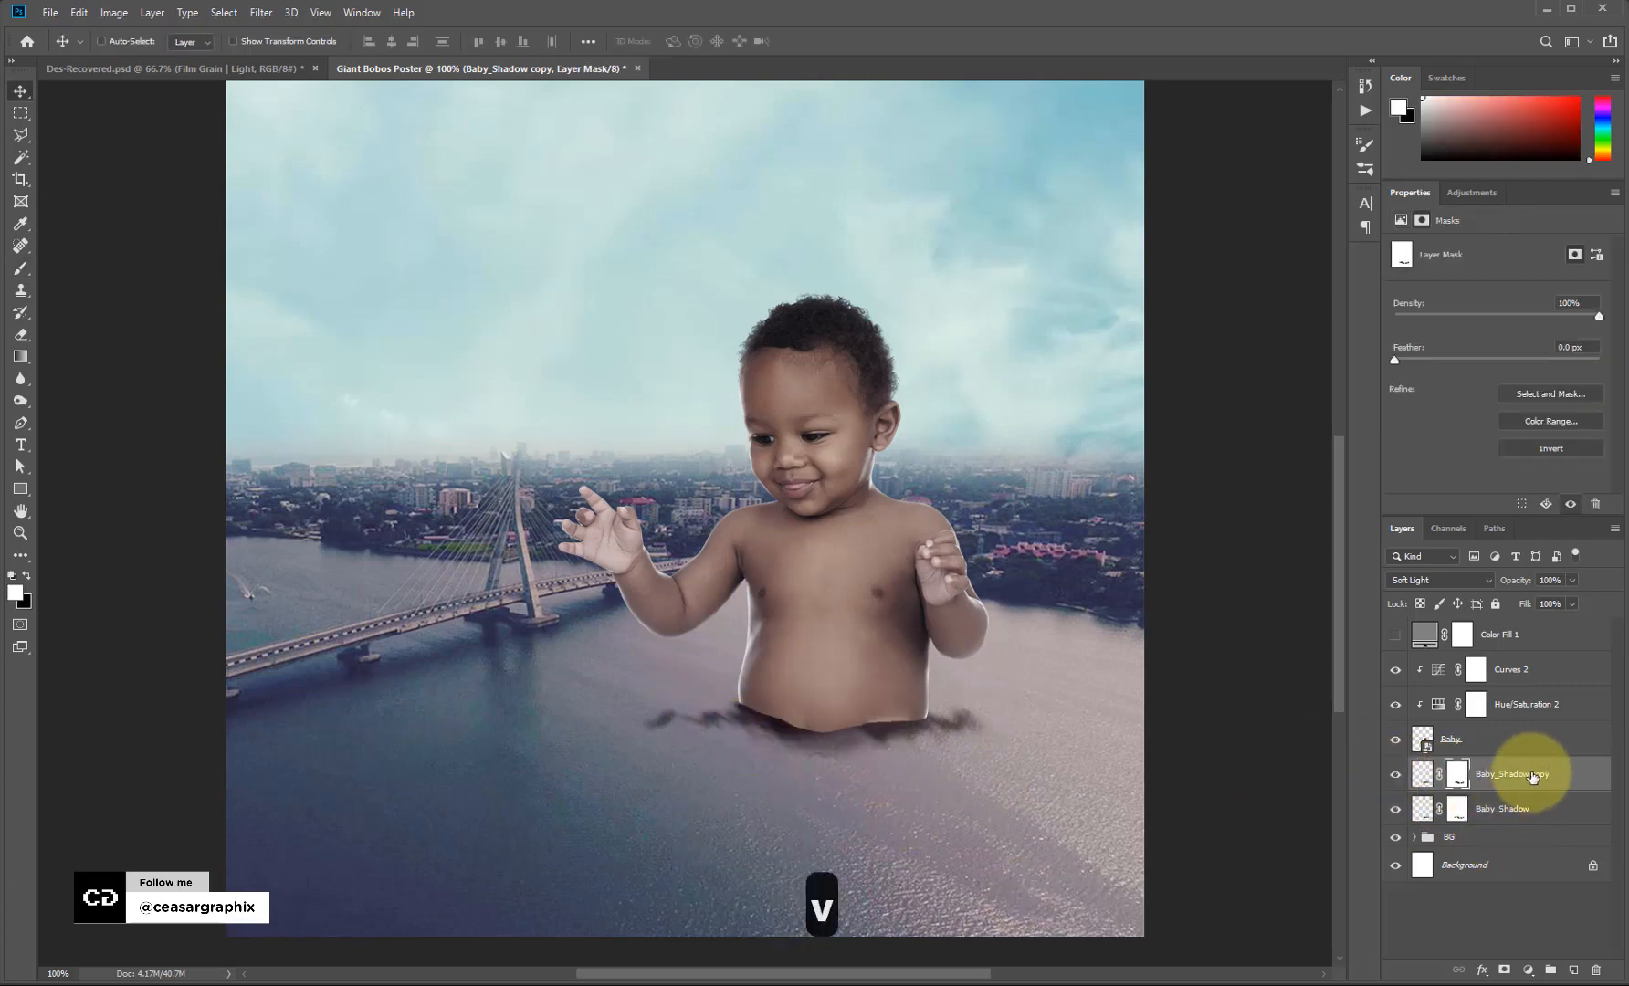
left_click(1486, 748)
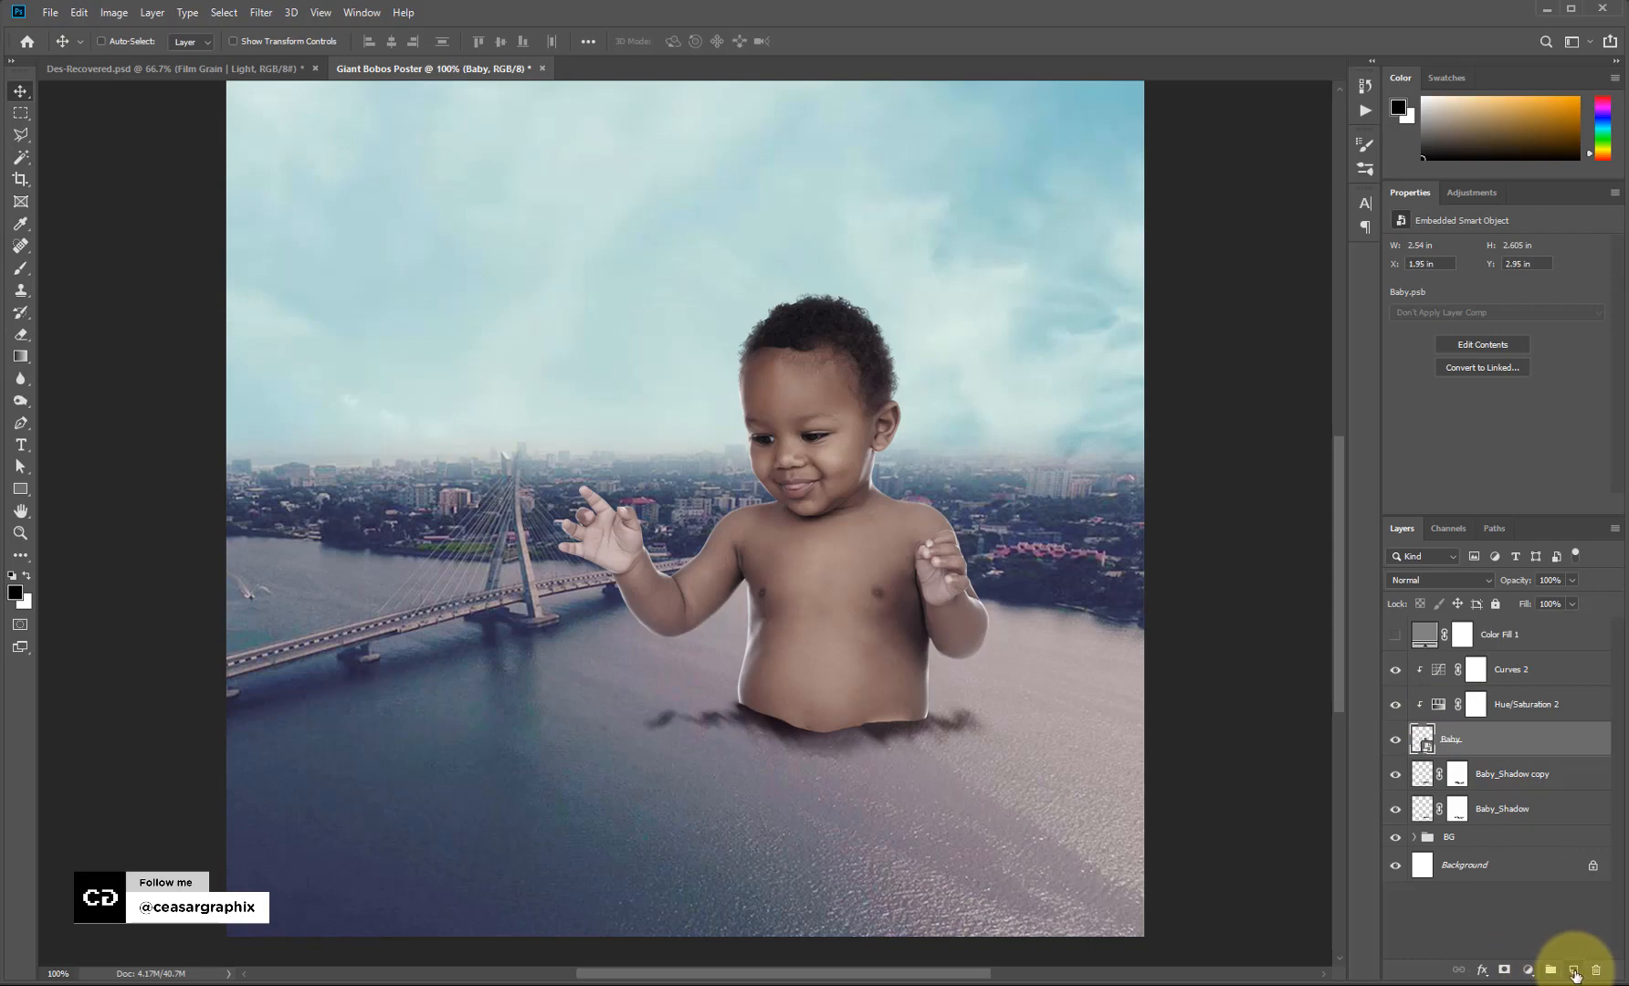
Add a new layer above Baby and paint black shading under the belly with a hard round brush.
left_click(1574, 971)
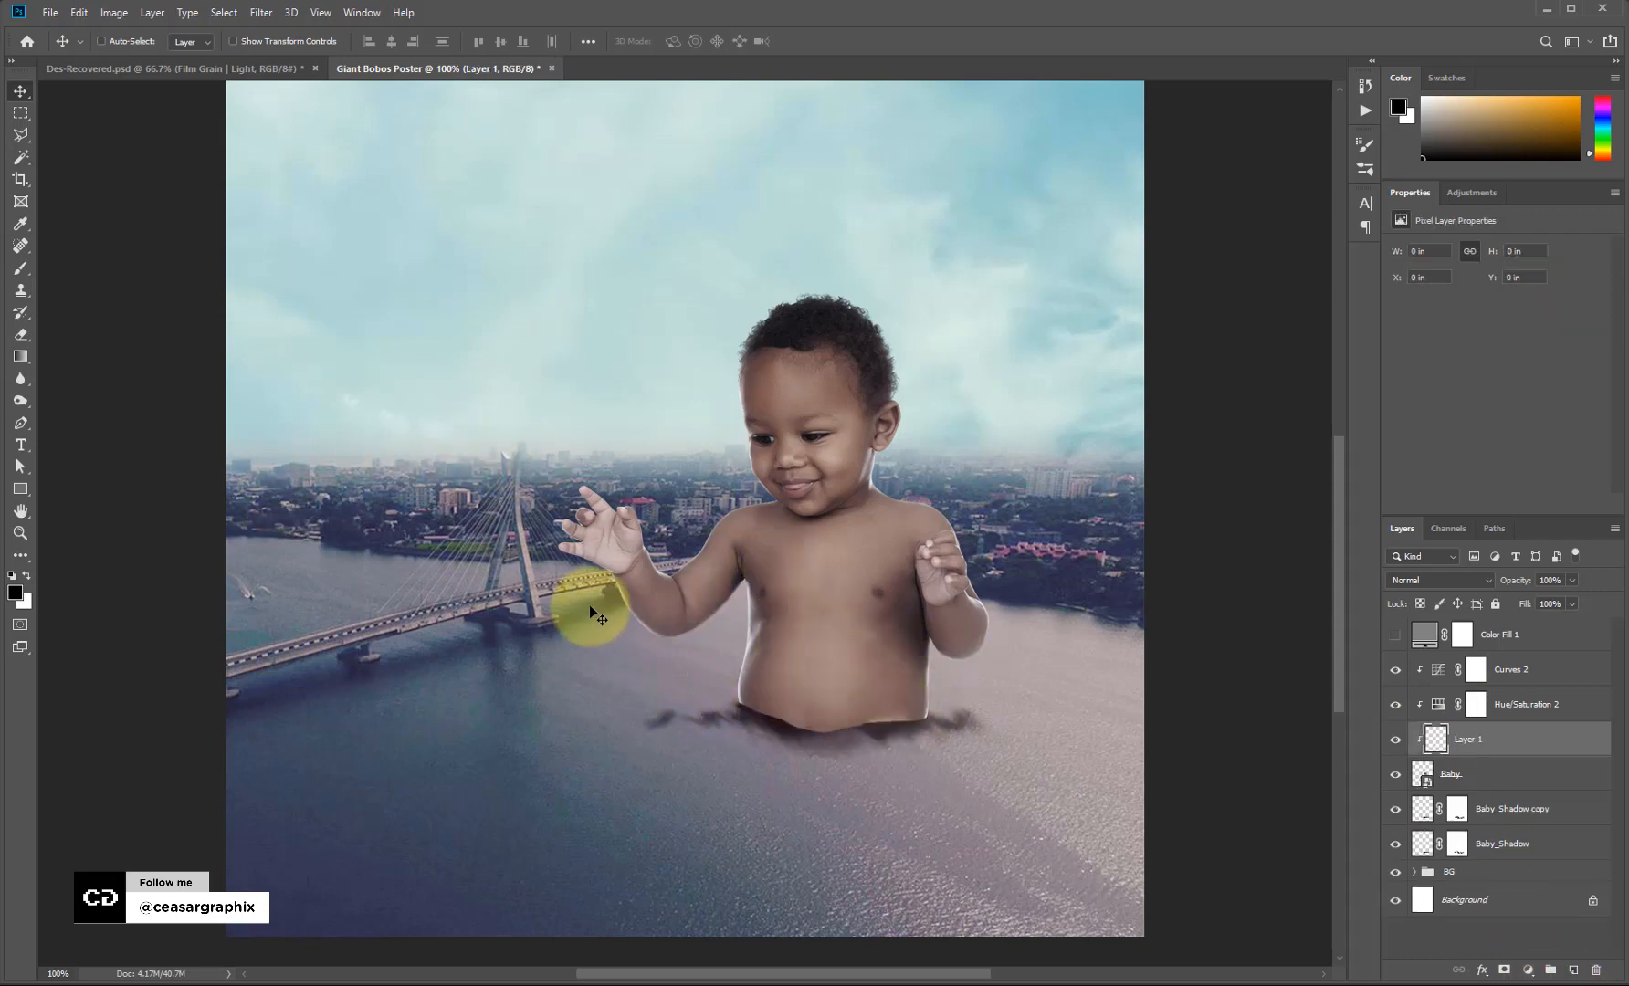
key("b")
key("bracketleft")
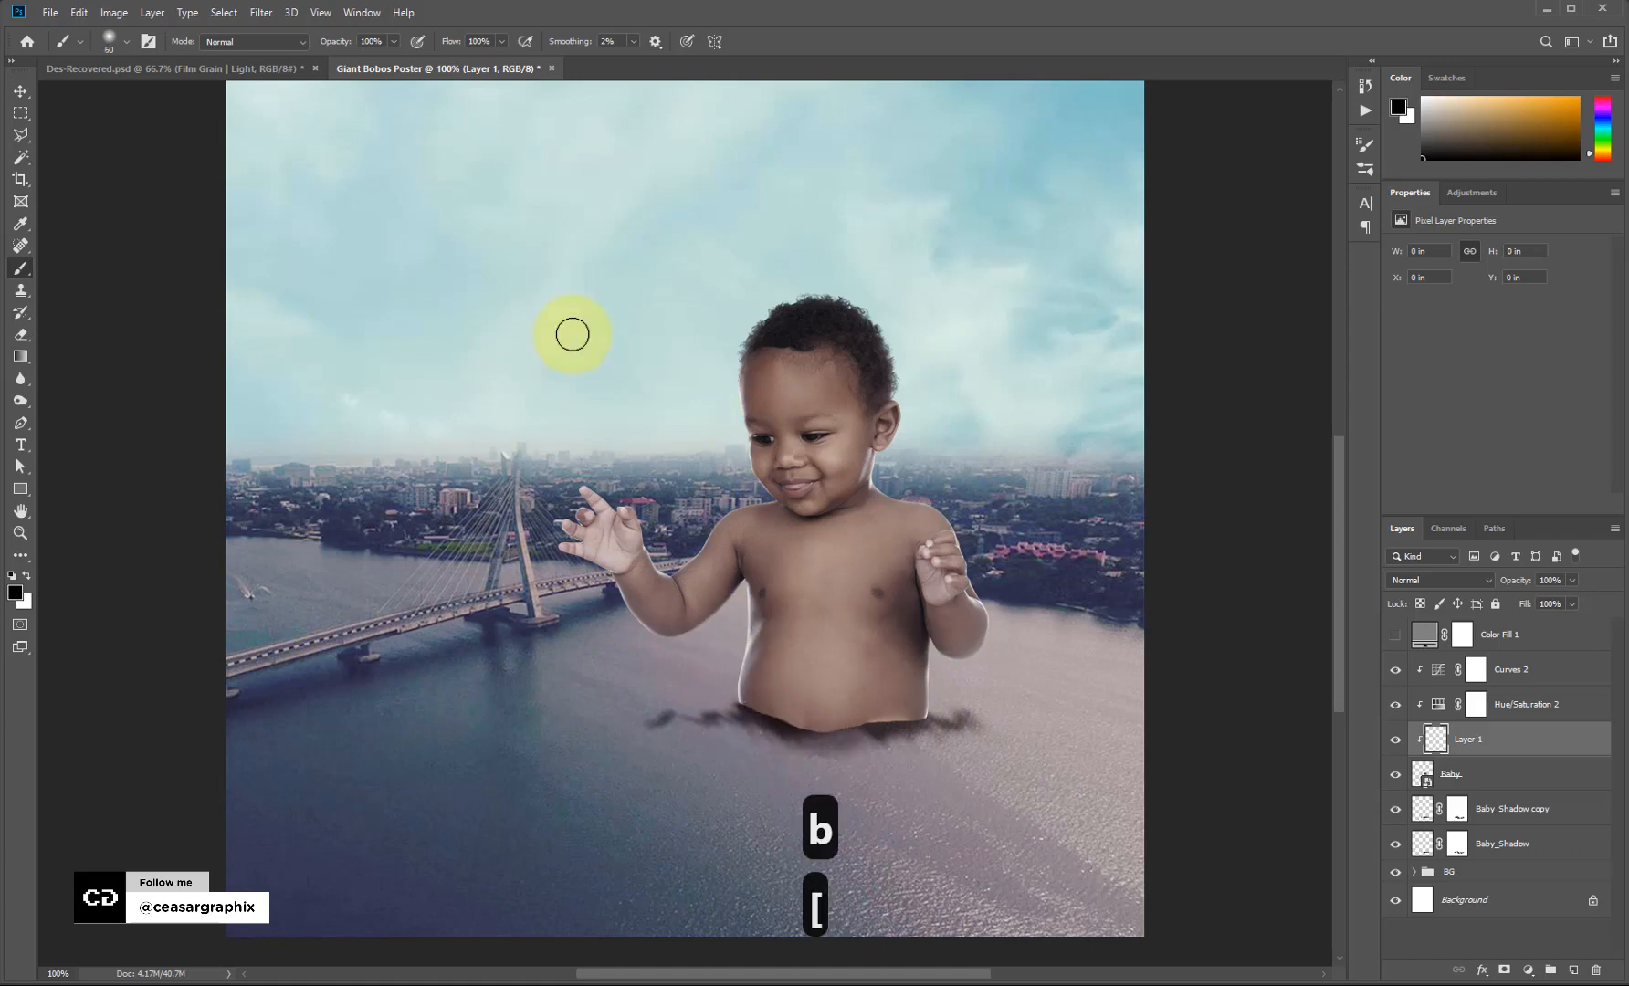
key("bracketleft")
key("bracketleft")
left_click(149, 44)
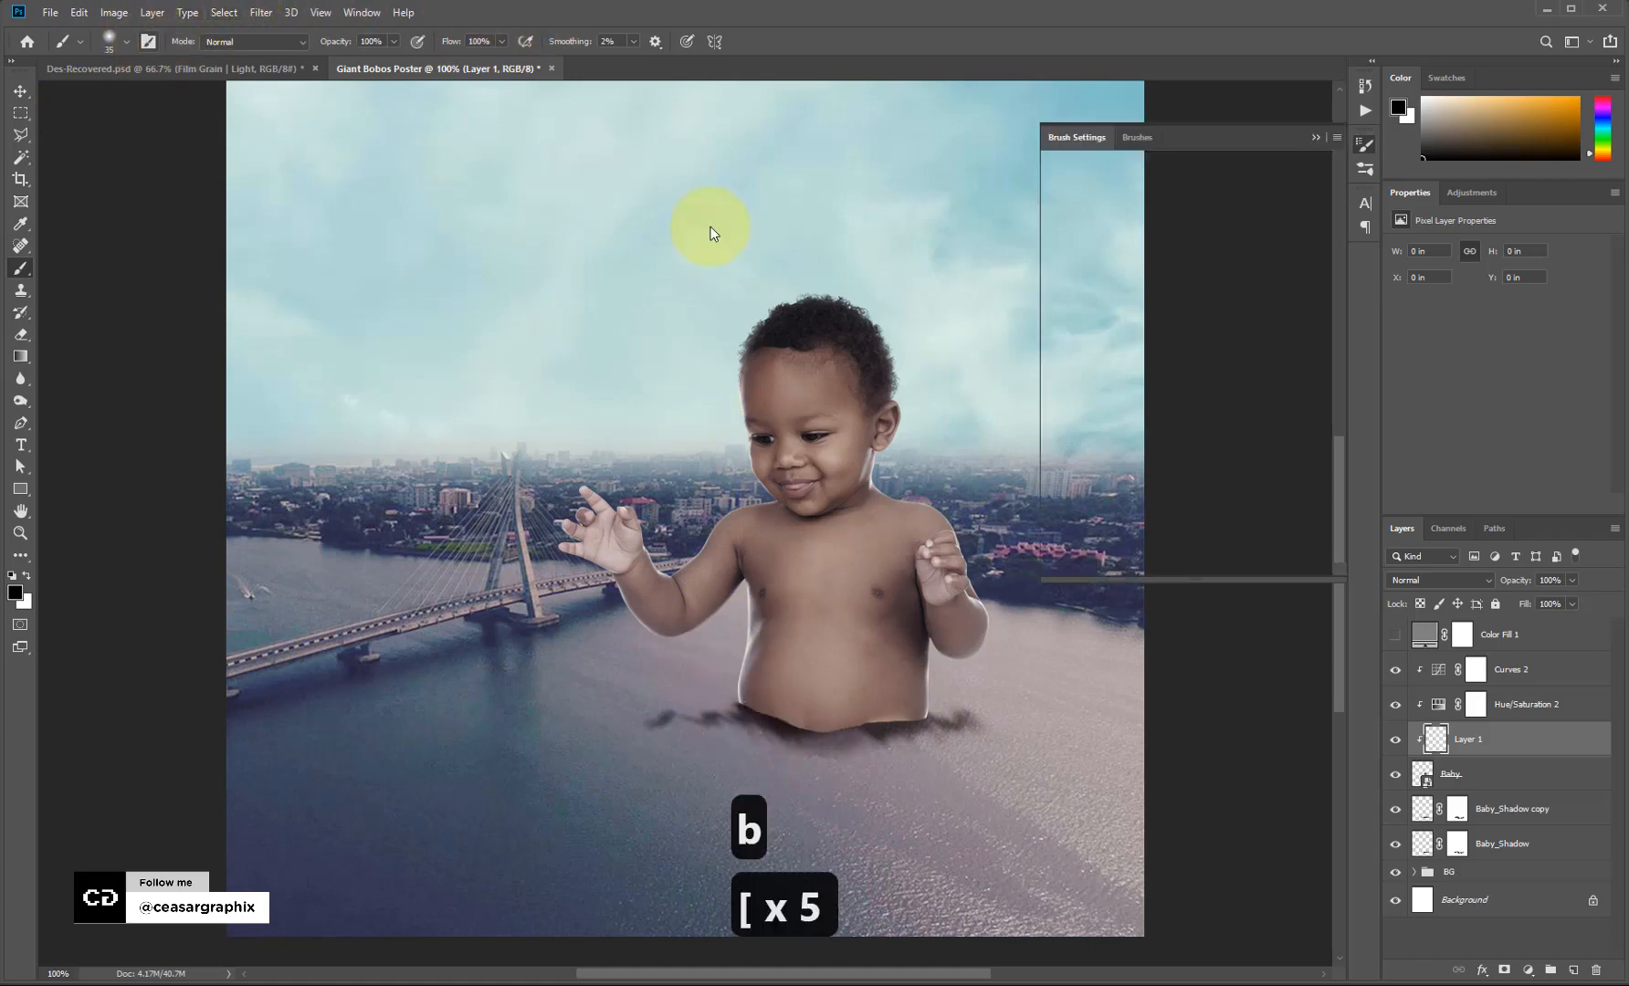
mouse_move(733, 733)
left_mouse_down()
mouse_move(905, 784)
mouse_move(798, 759)
mouse_move(934, 815)
mouse_move(782, 775)
mouse_move(698, 704)
mouse_move(706, 693)
mouse_move(773, 708)
mouse_move(747, 708)
mouse_move(852, 763)
mouse_move(825, 734)
mouse_move(750, 719)
mouse_move(883, 755)
mouse_move(698, 692)
mouse_move(774, 723)
left_mouse_up()
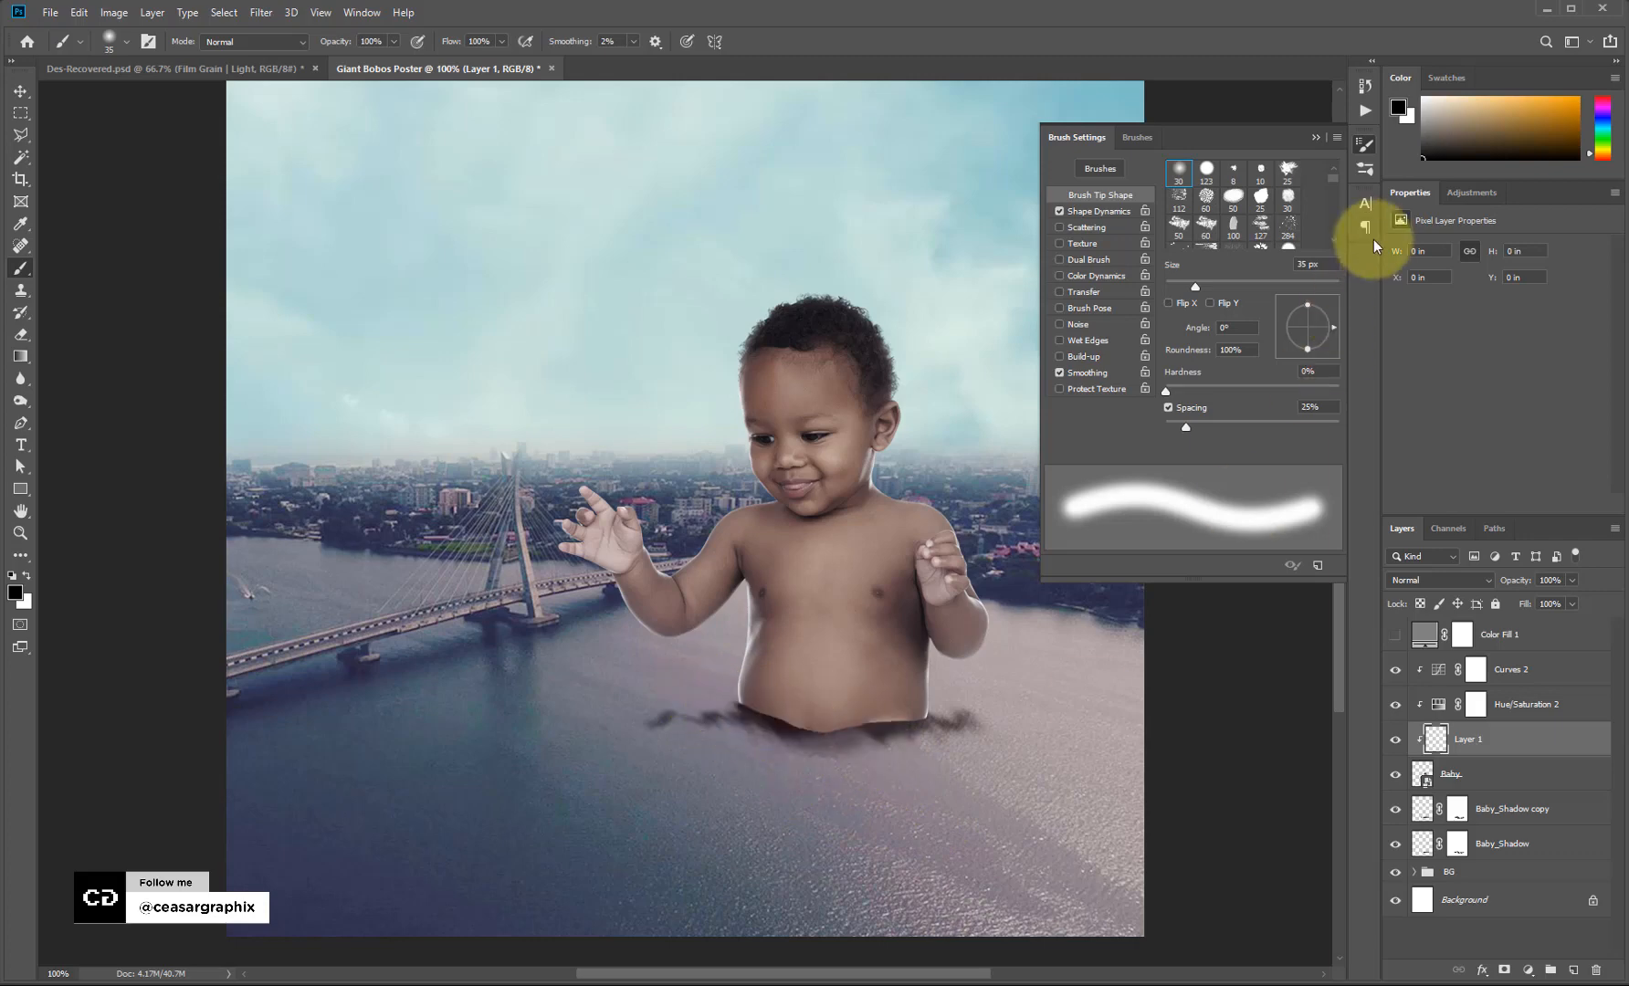
left_click(1206, 169)
left_click(1315, 138)
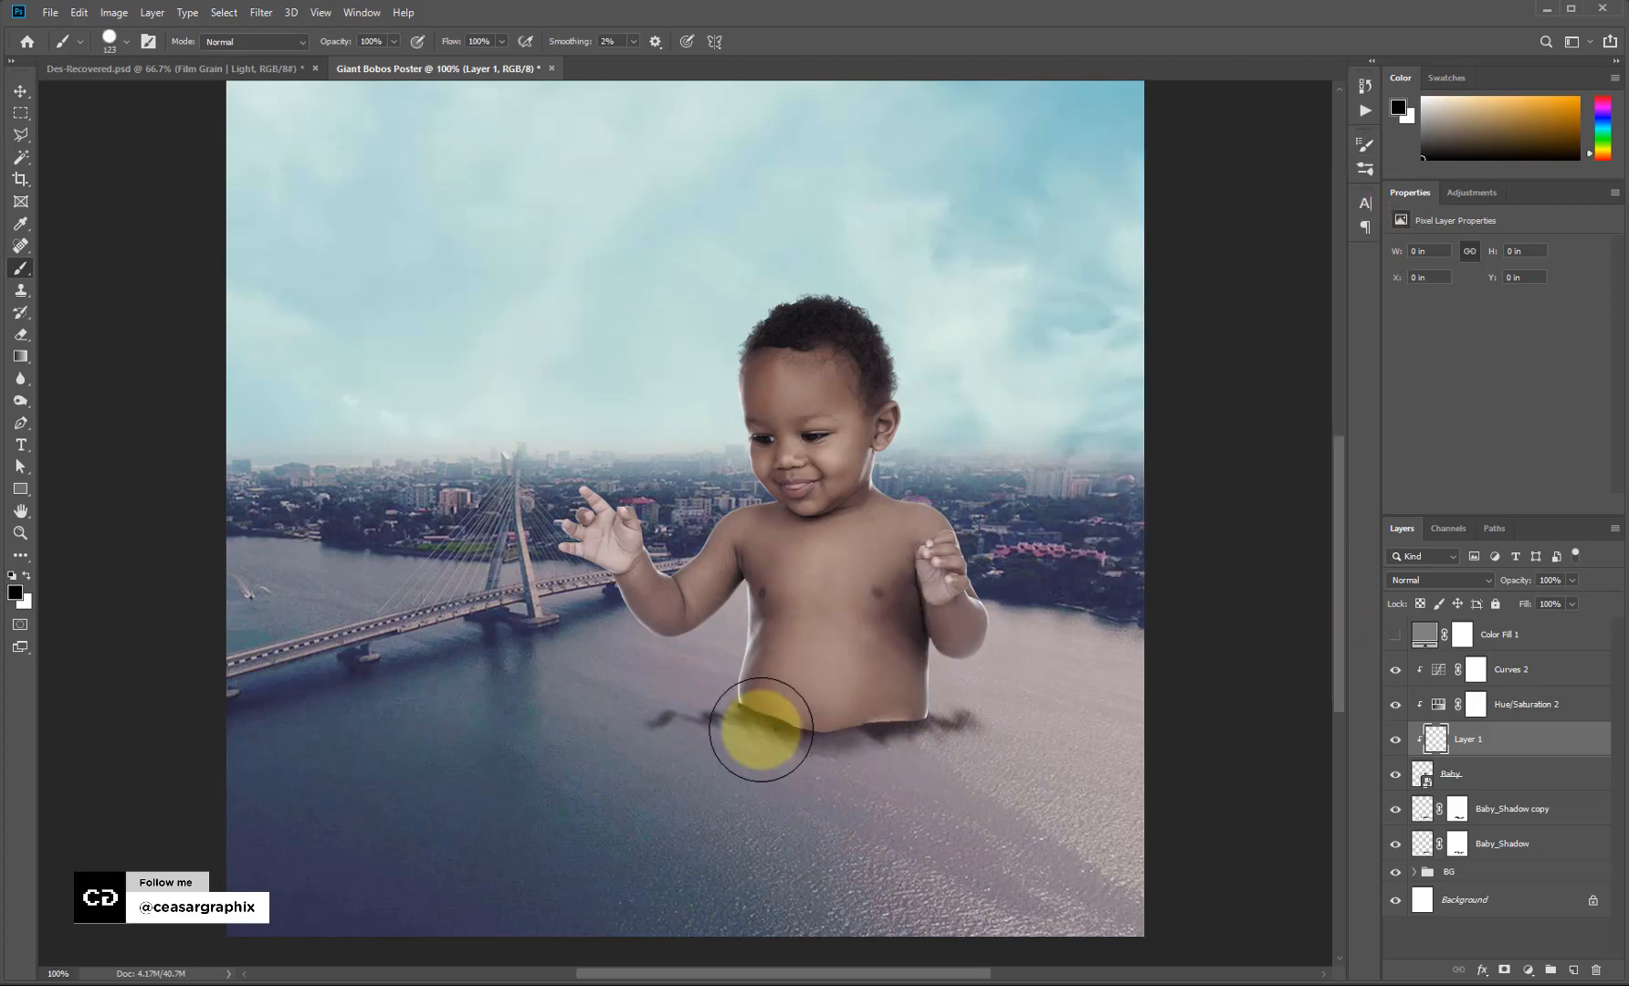
key("bracketleft")
key("bracketleft")
key("bracketleft")
key("bracketleft")
key("bracketleft")
key("bracketleft")
key("bracketleft")
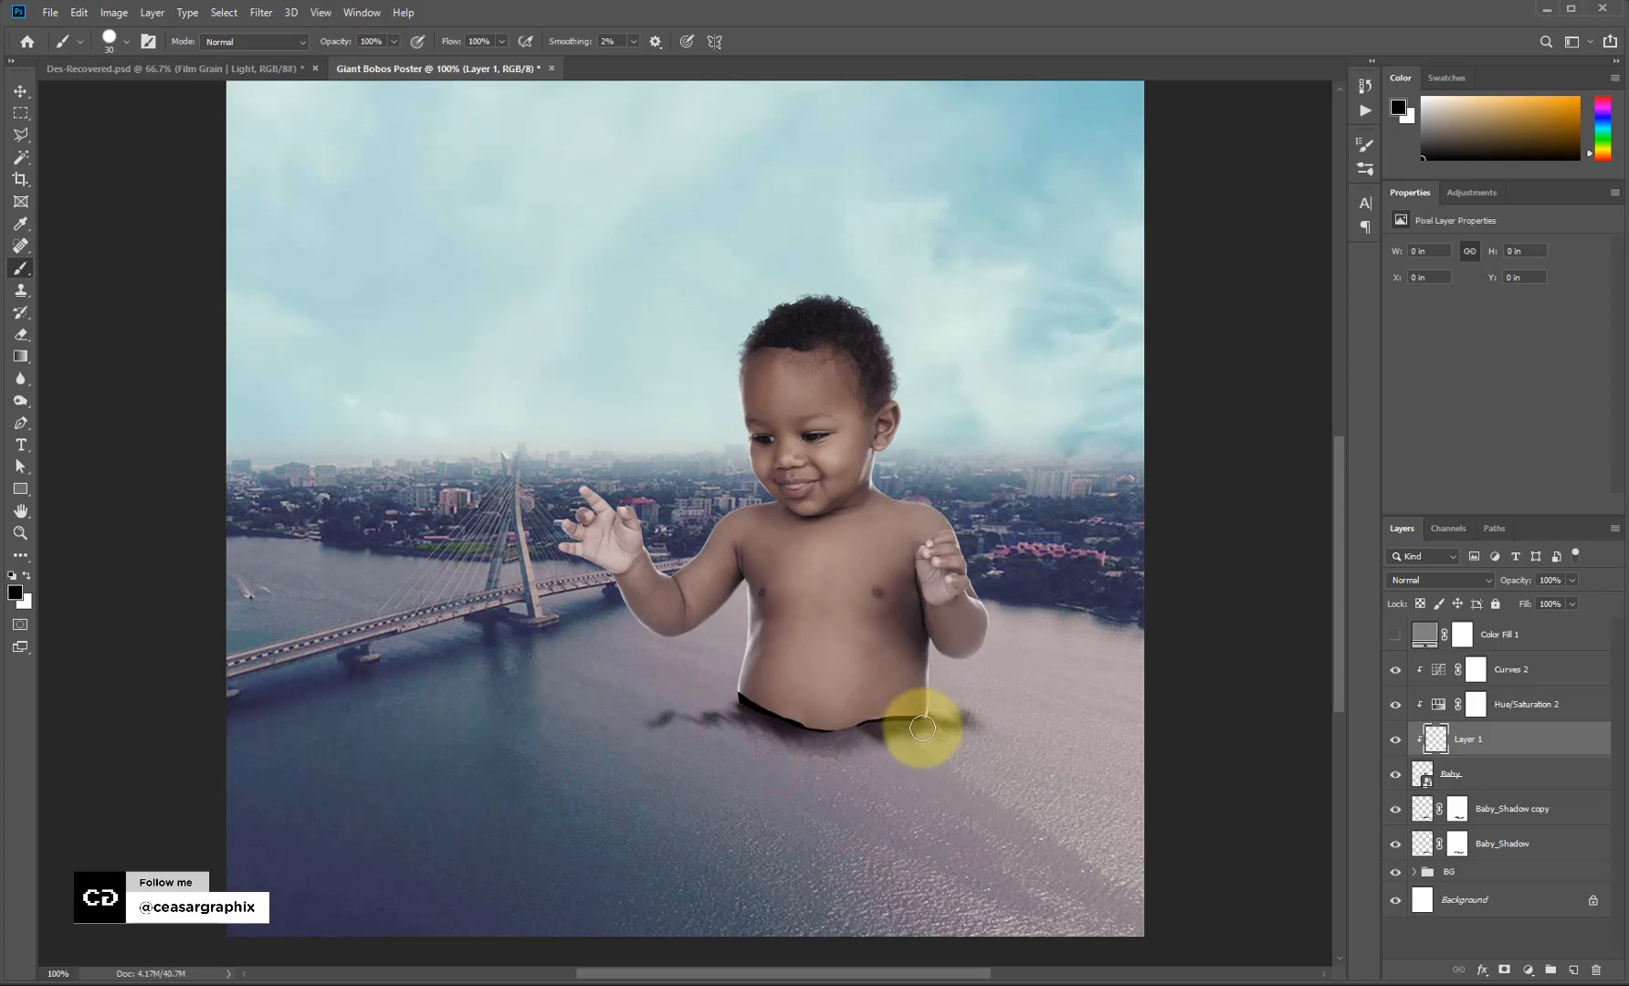
Set the shading layer to Multiply at 11% opacity and add more shading under the waist.
left_click(1485, 582)
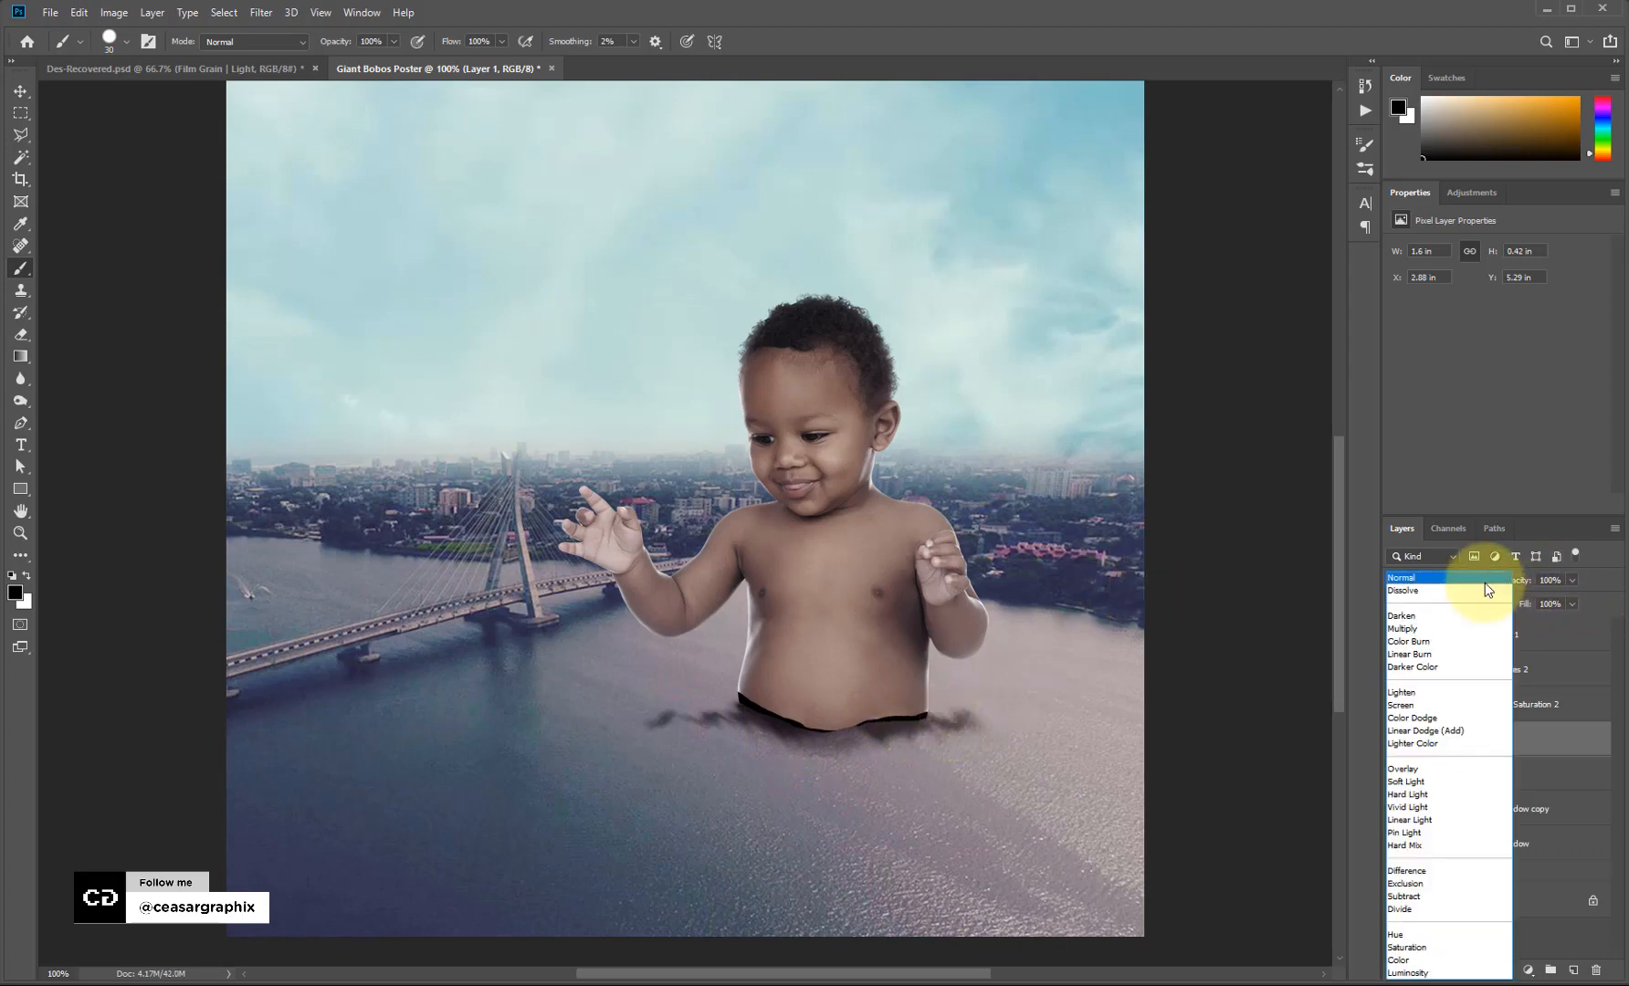
left_click(1444, 629)
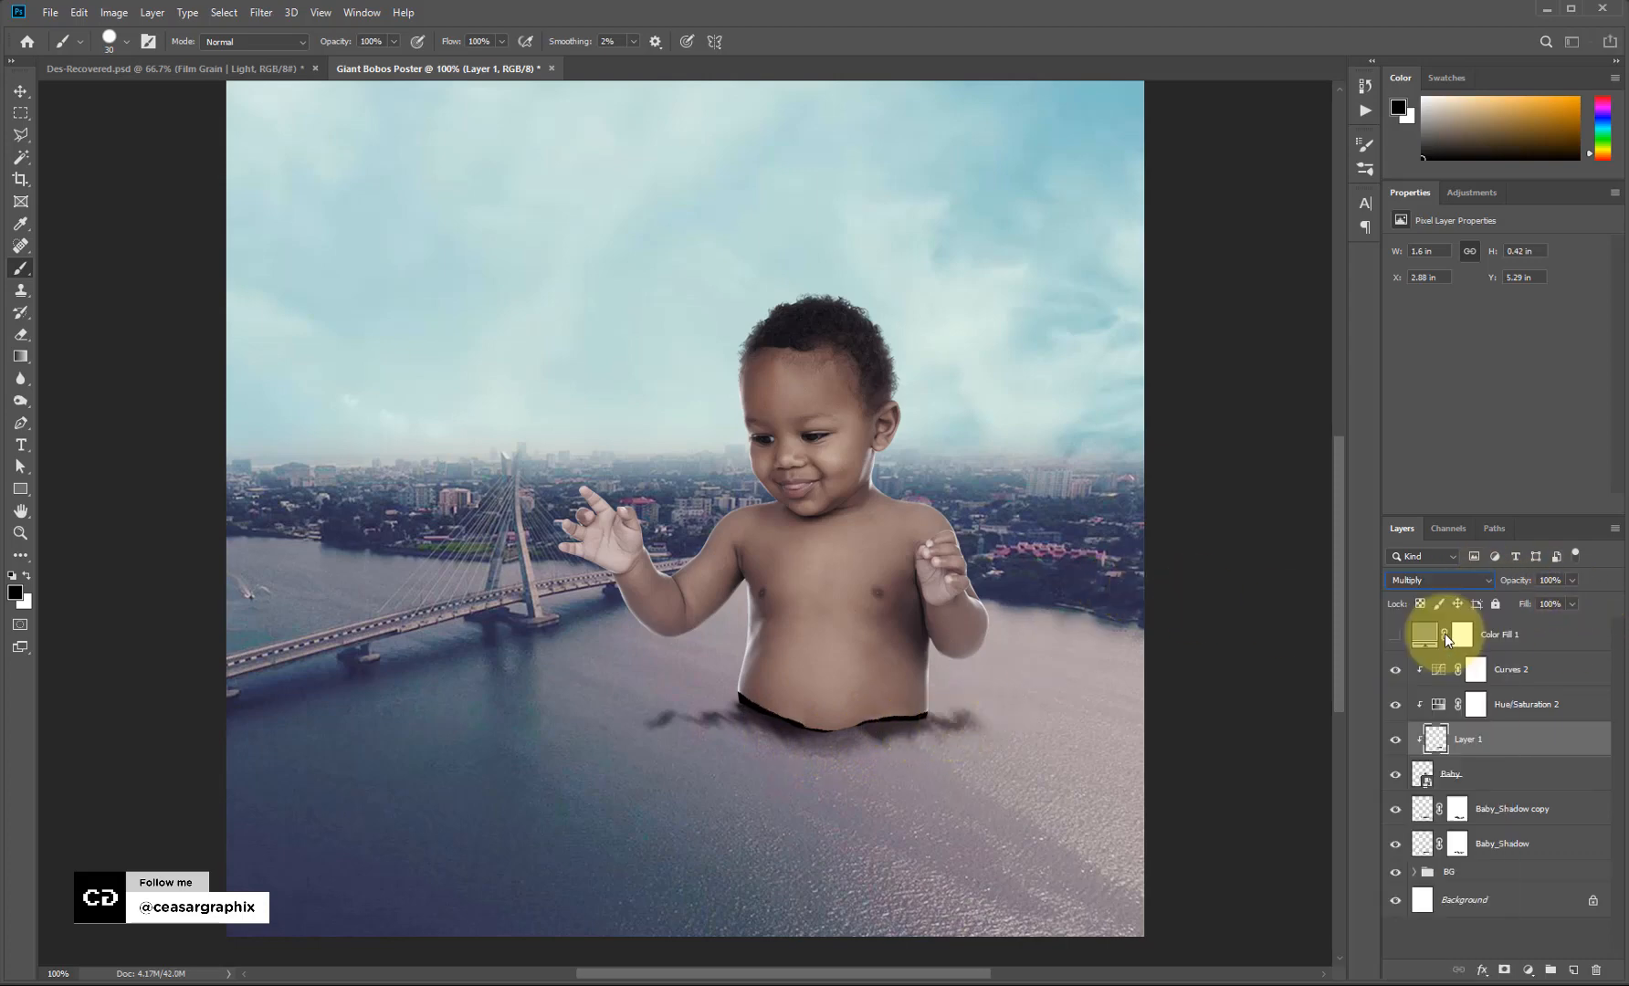
left_click(1572, 580)
left_click_drag(1554, 605, 1513, 605)
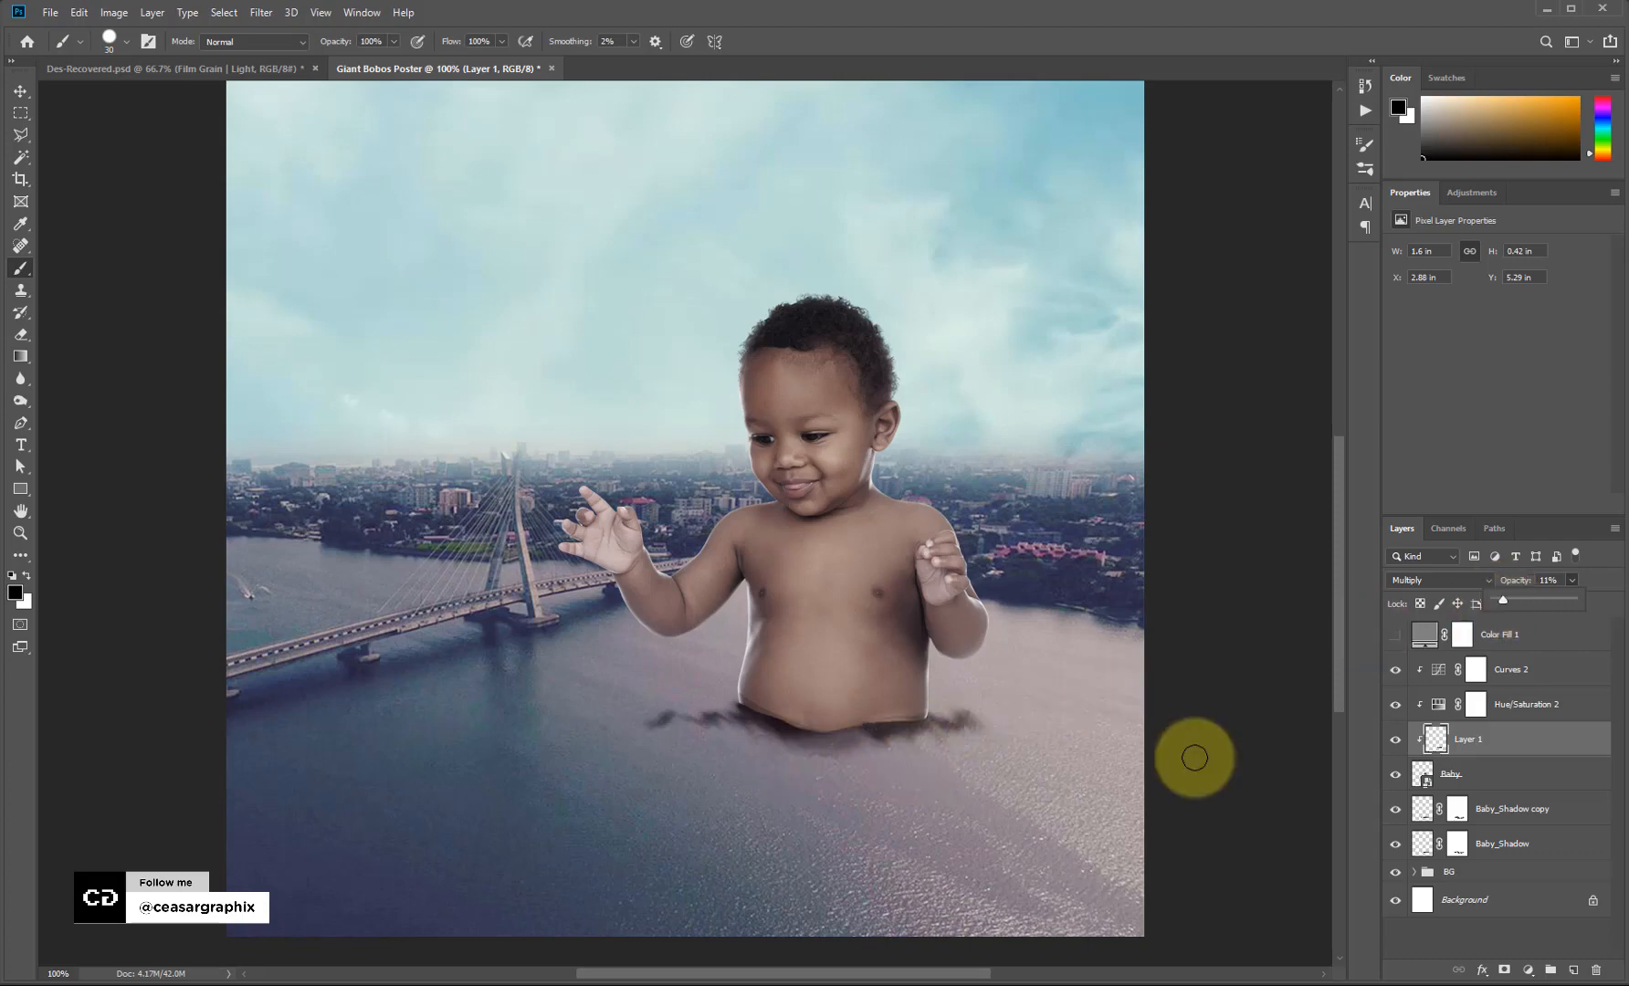
left_click(805, 742)
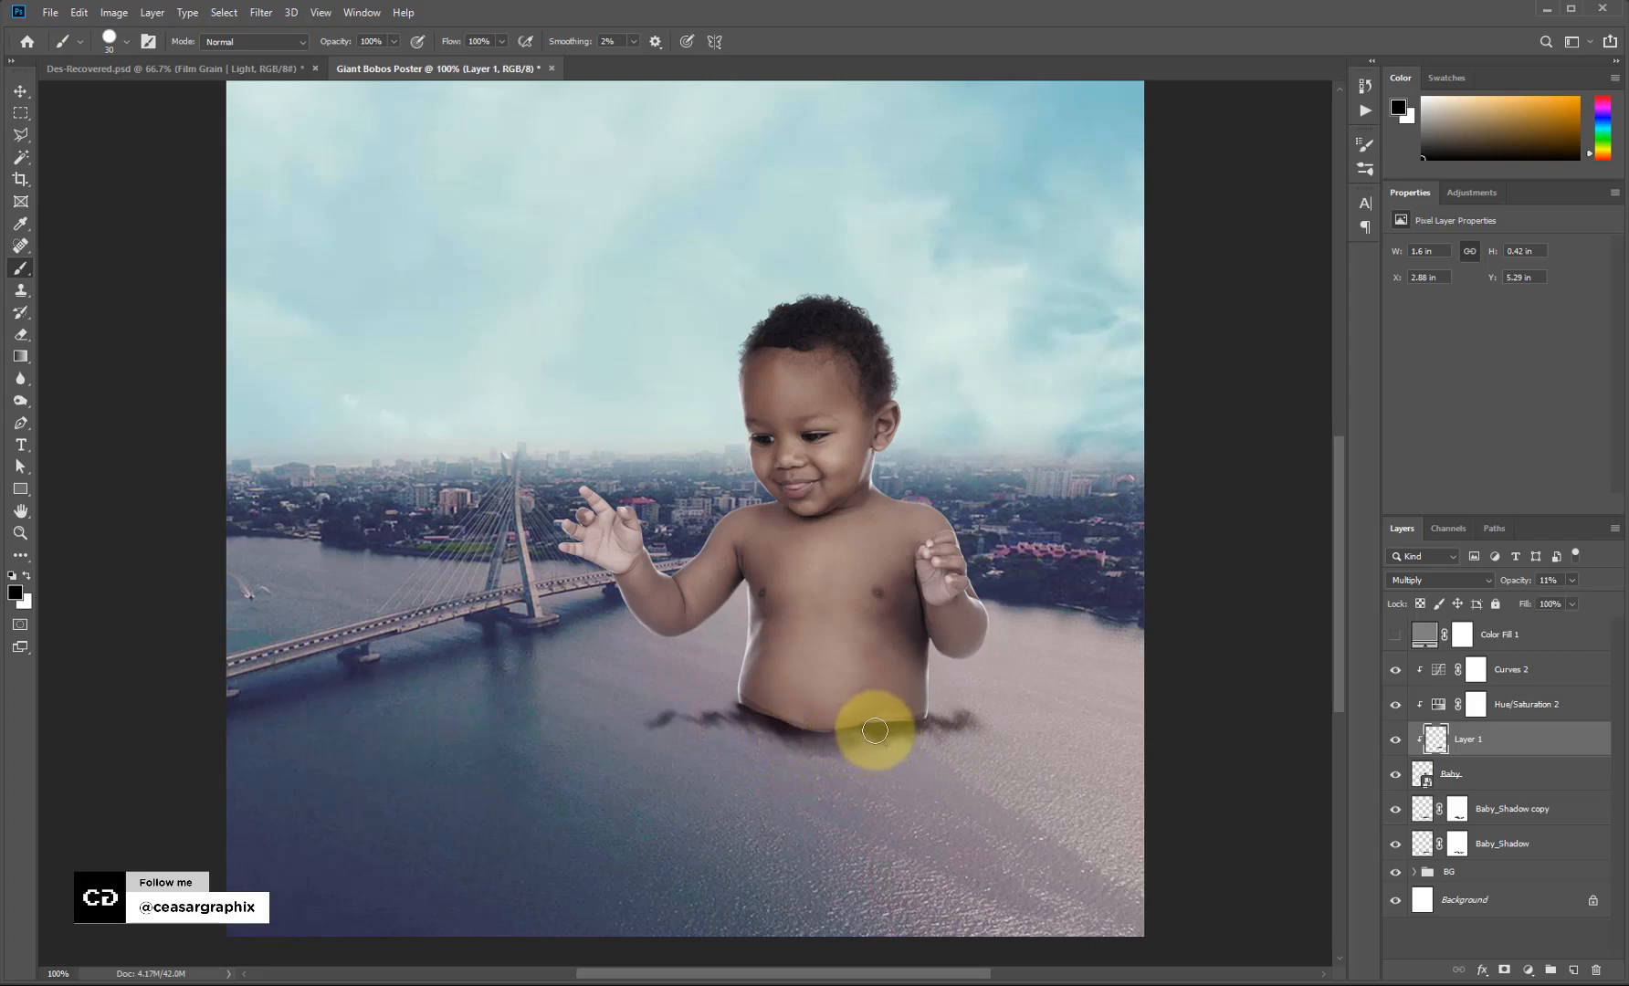
left_click_drag(841, 743, 807, 753)
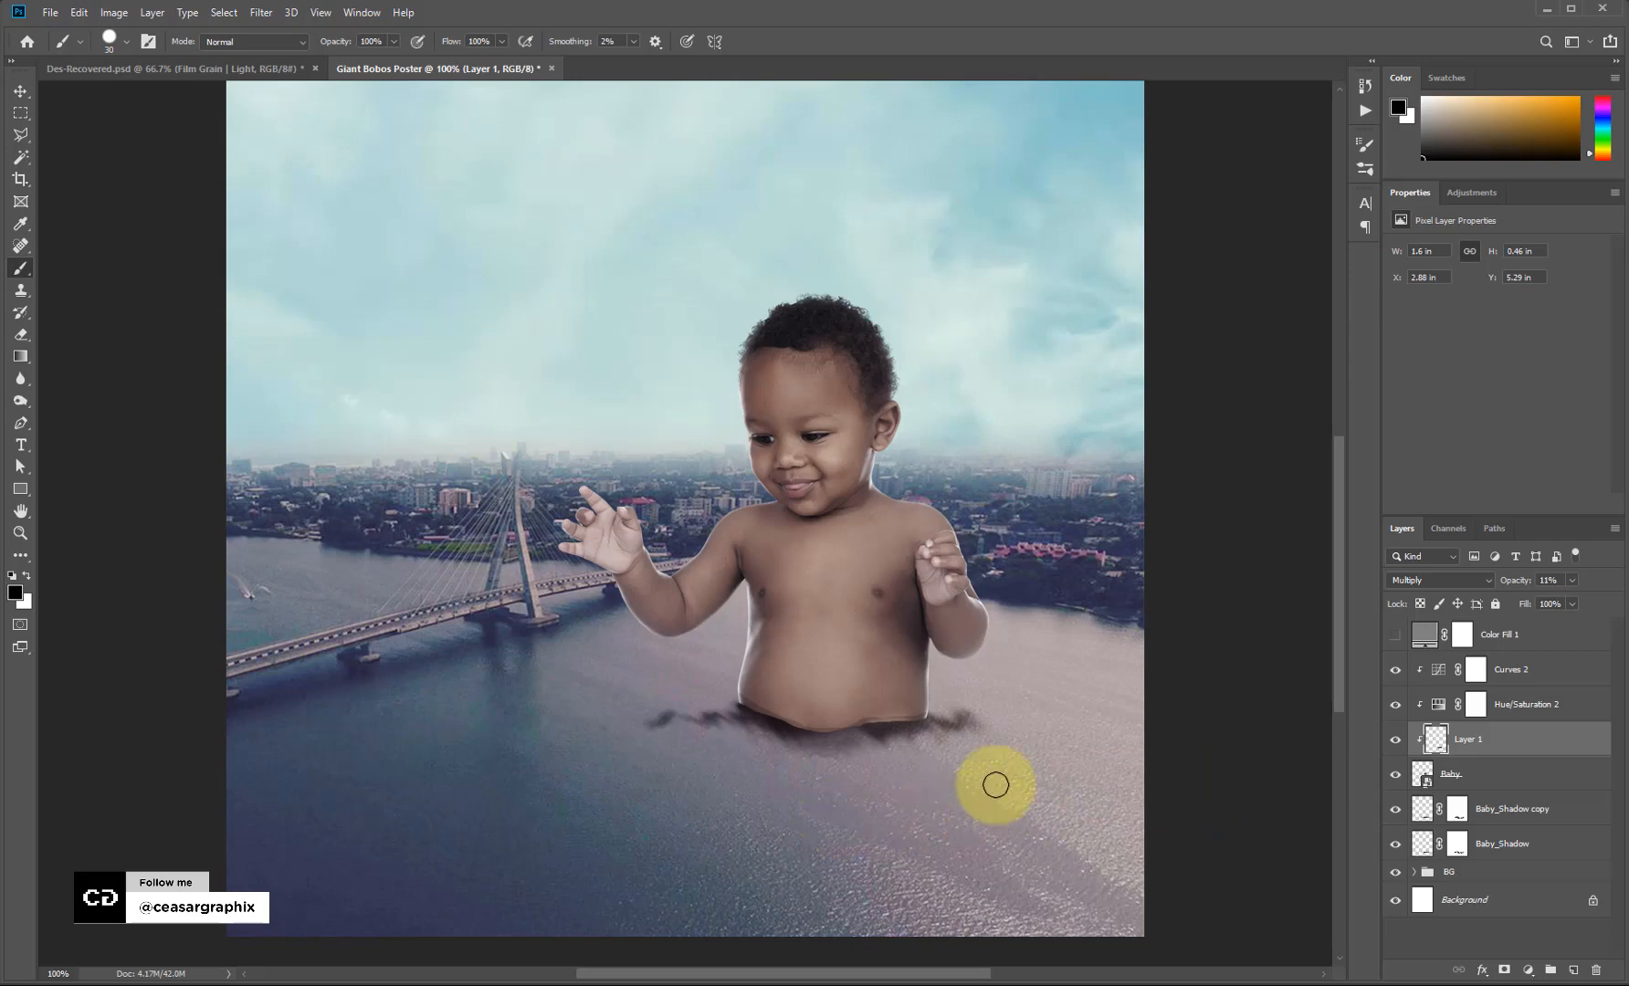
key("v")
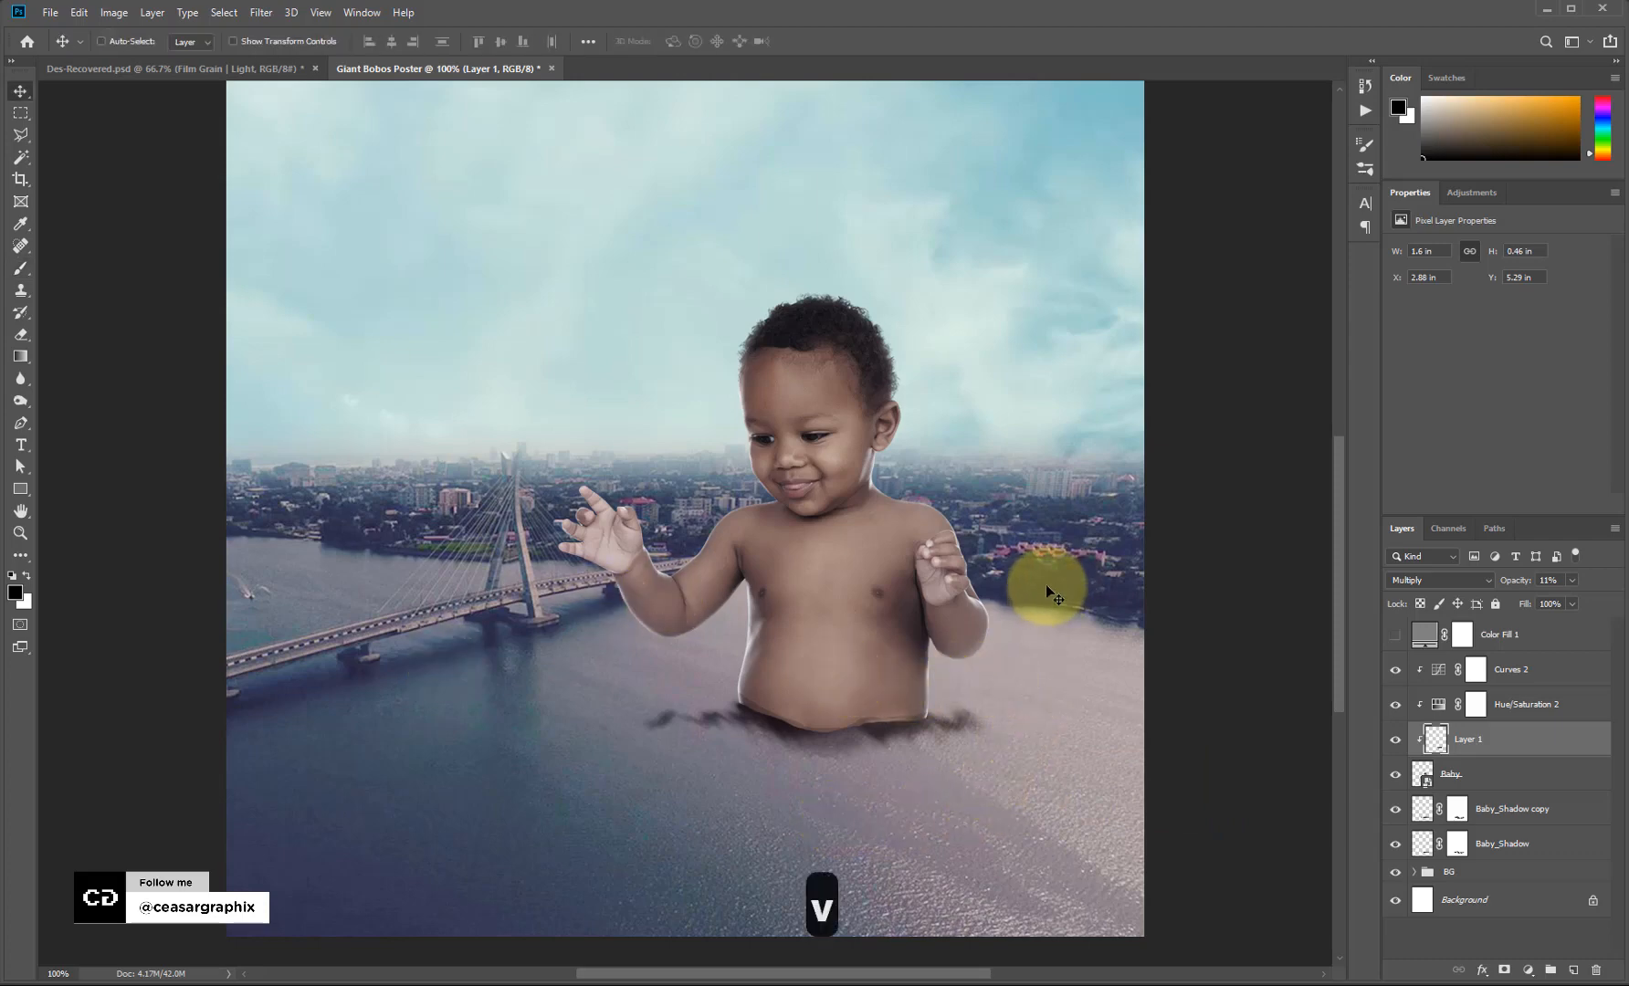
left_click(1483, 788)
left_click(1508, 809)
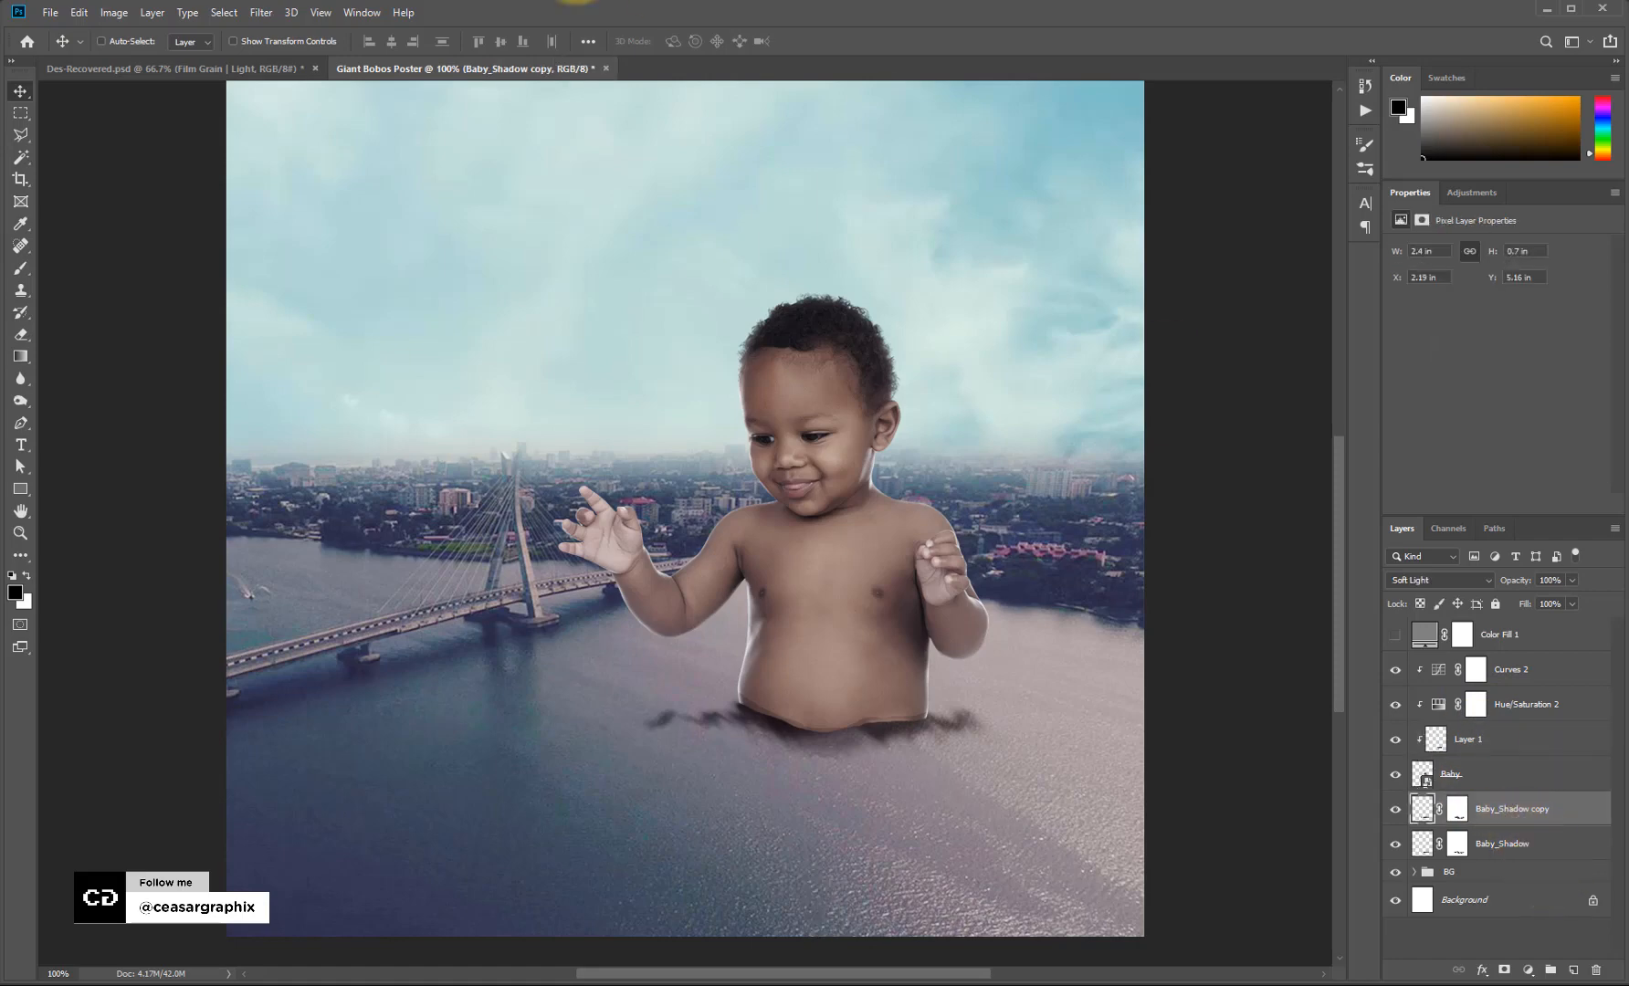
Create an Untitled-1 document with 600 px width and height at 120 ppi resolution.
left_click(50, 12)
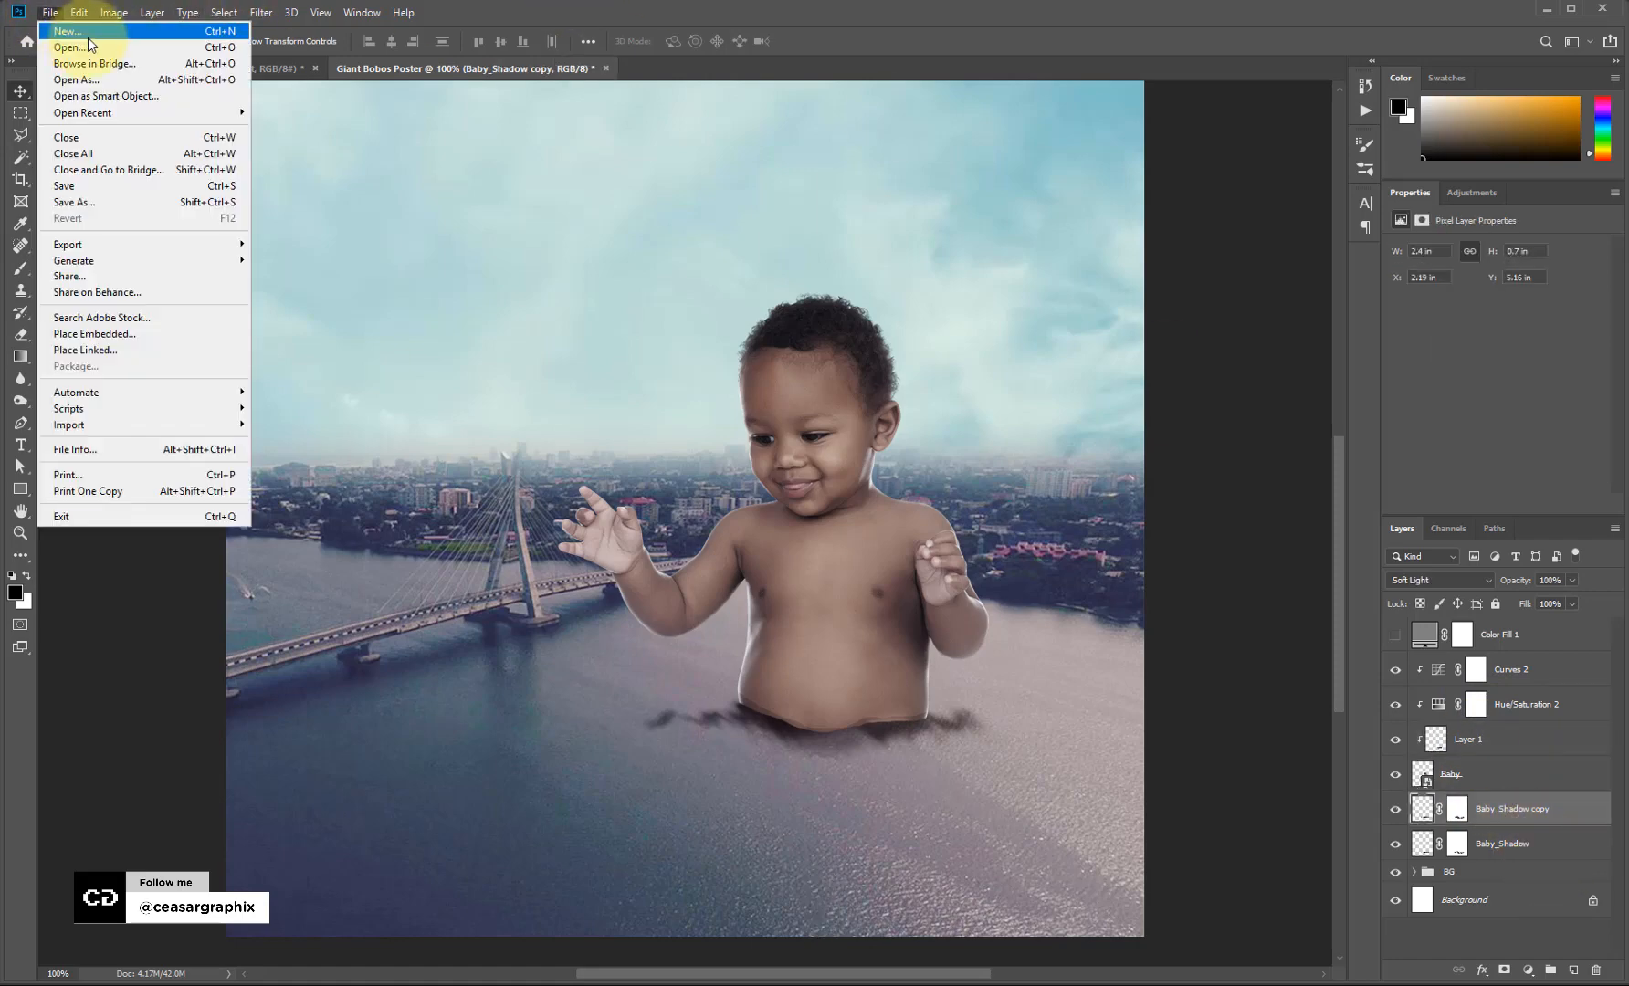
left_click(1158, 15)
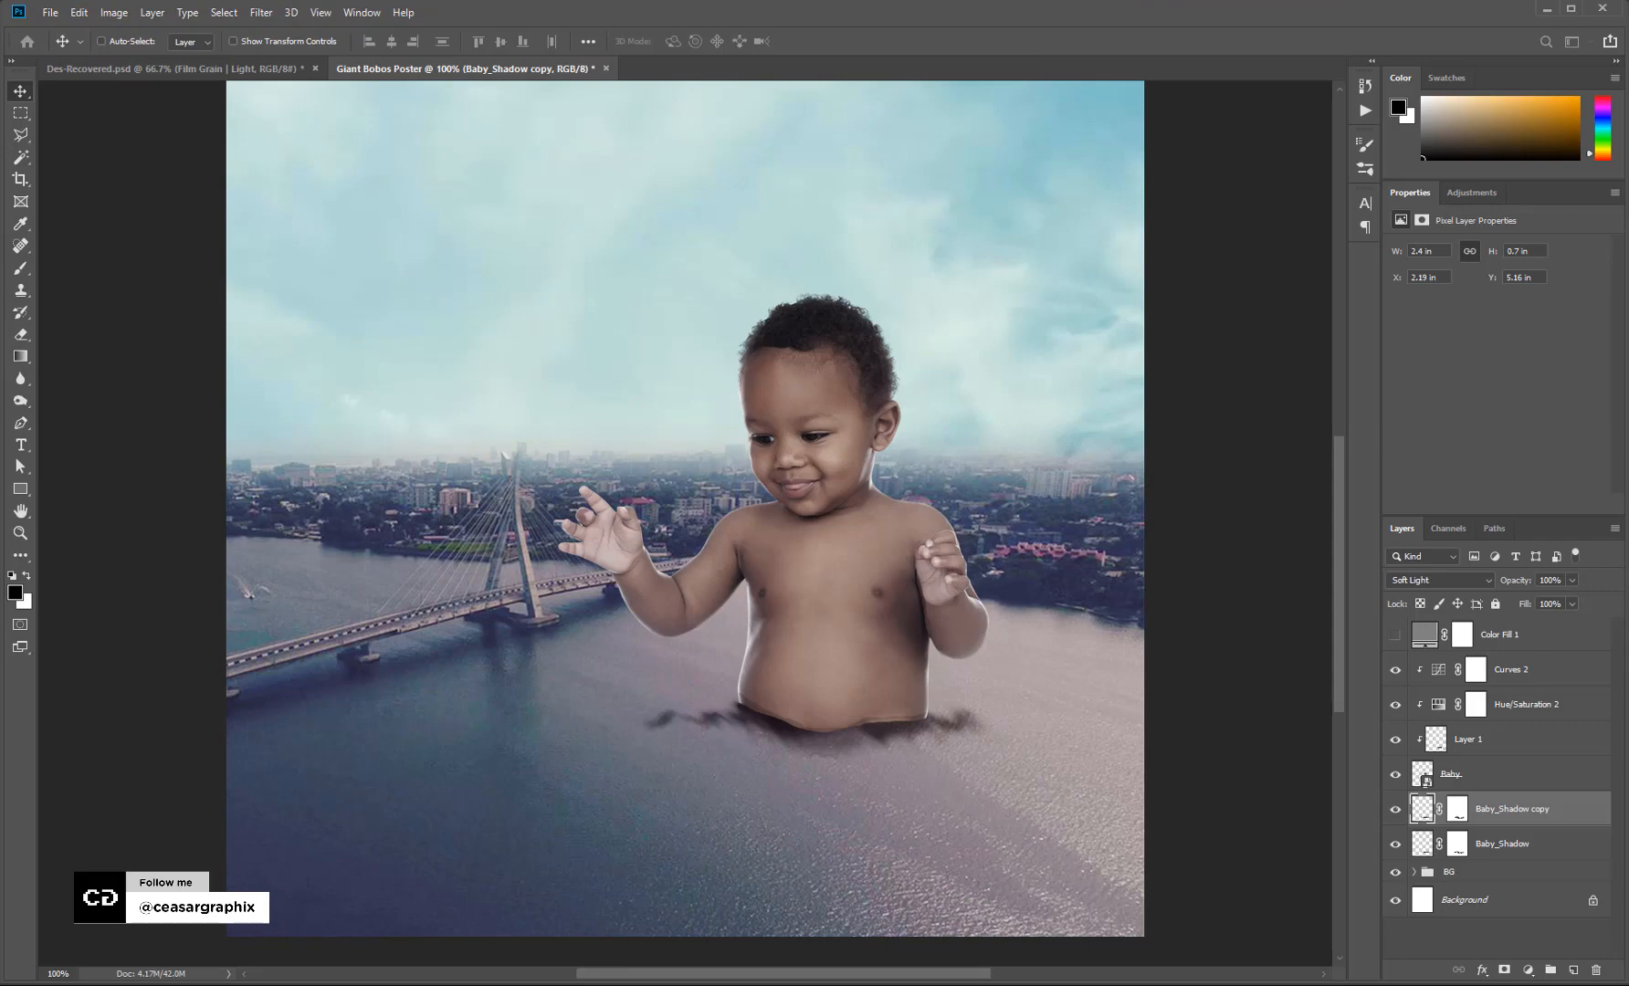
key("ctrl+n")
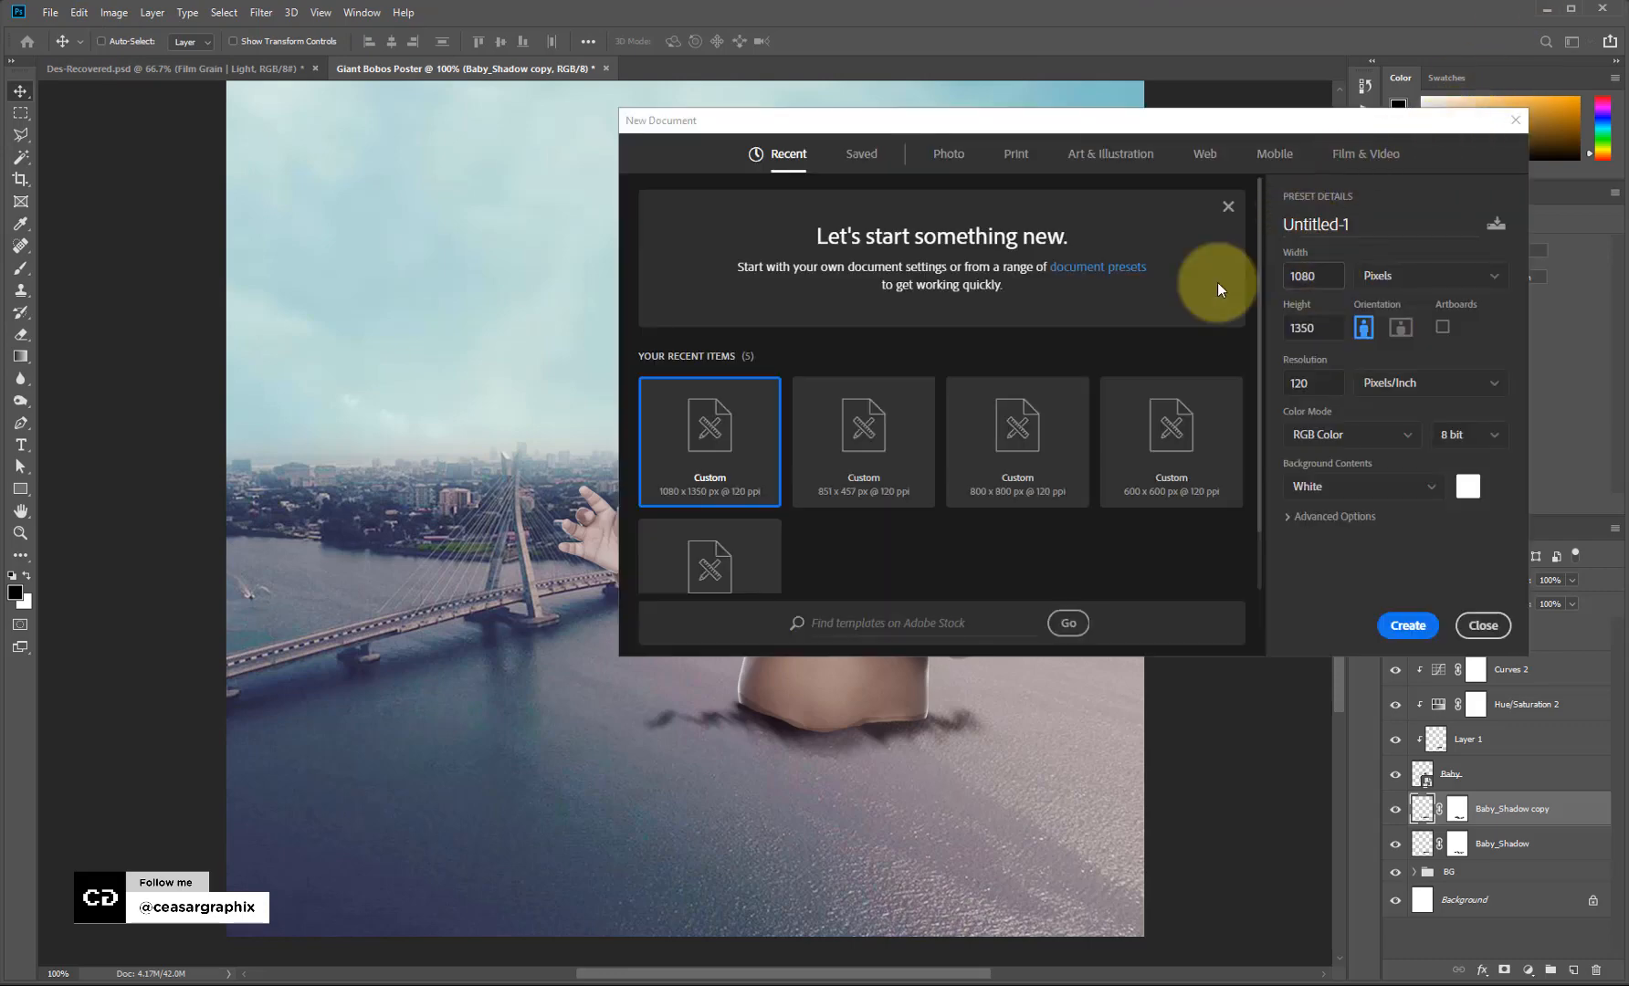
type("700")
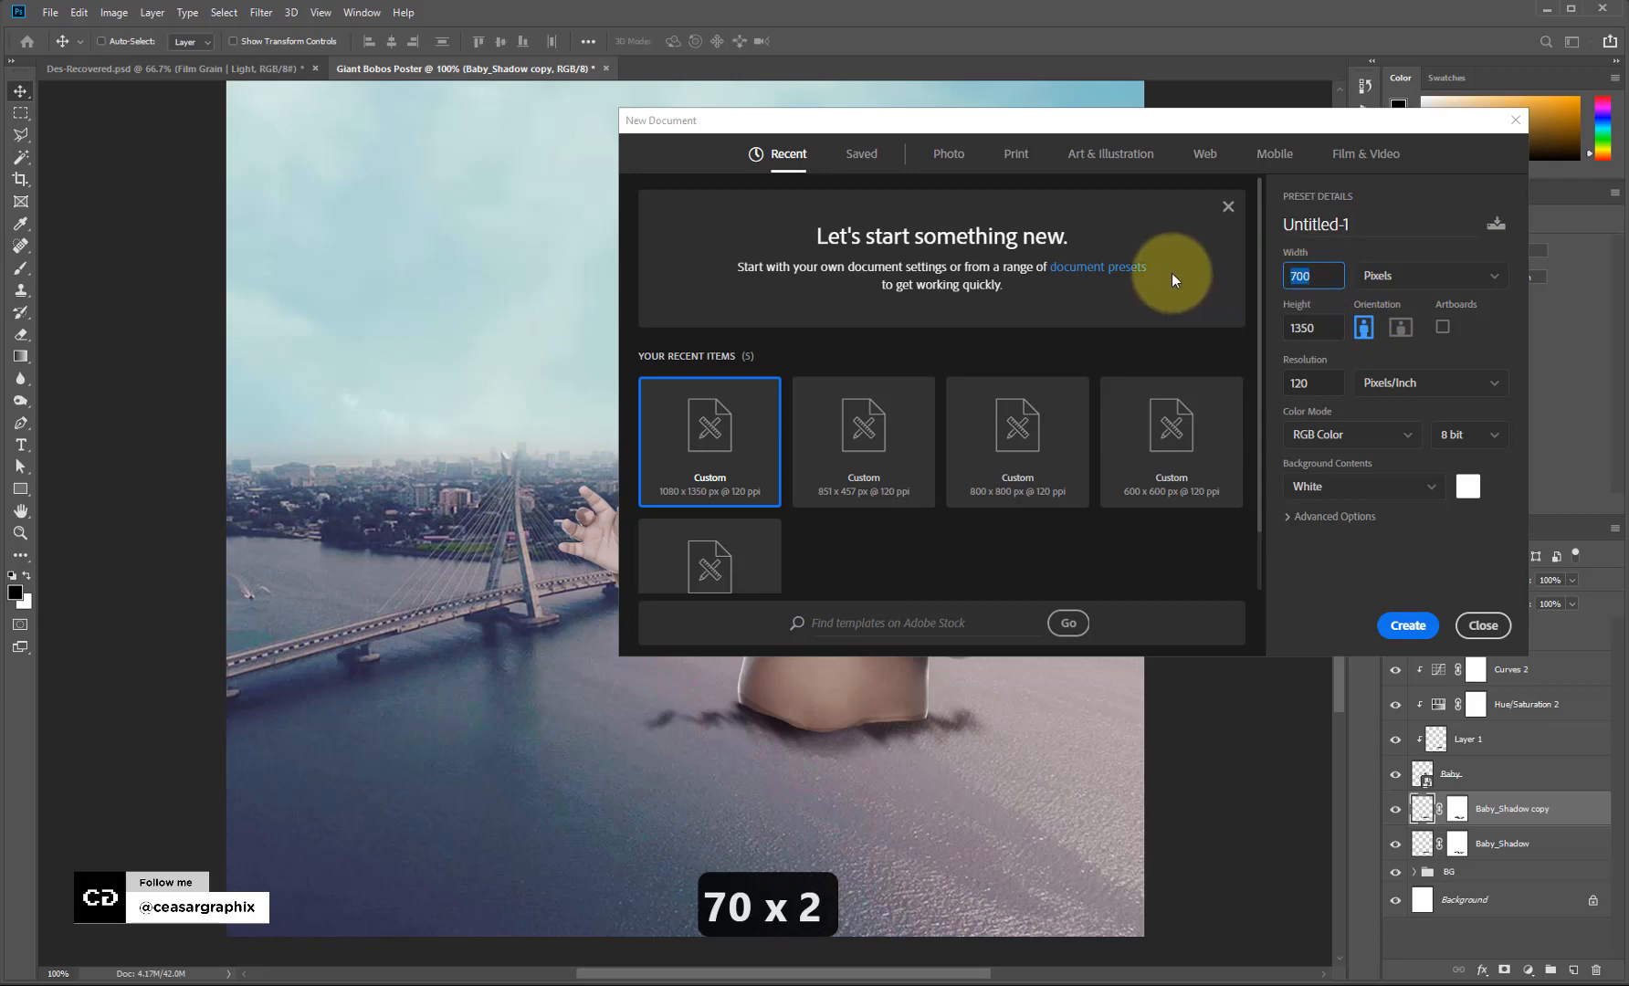
type("600")
left_click(1312, 383)
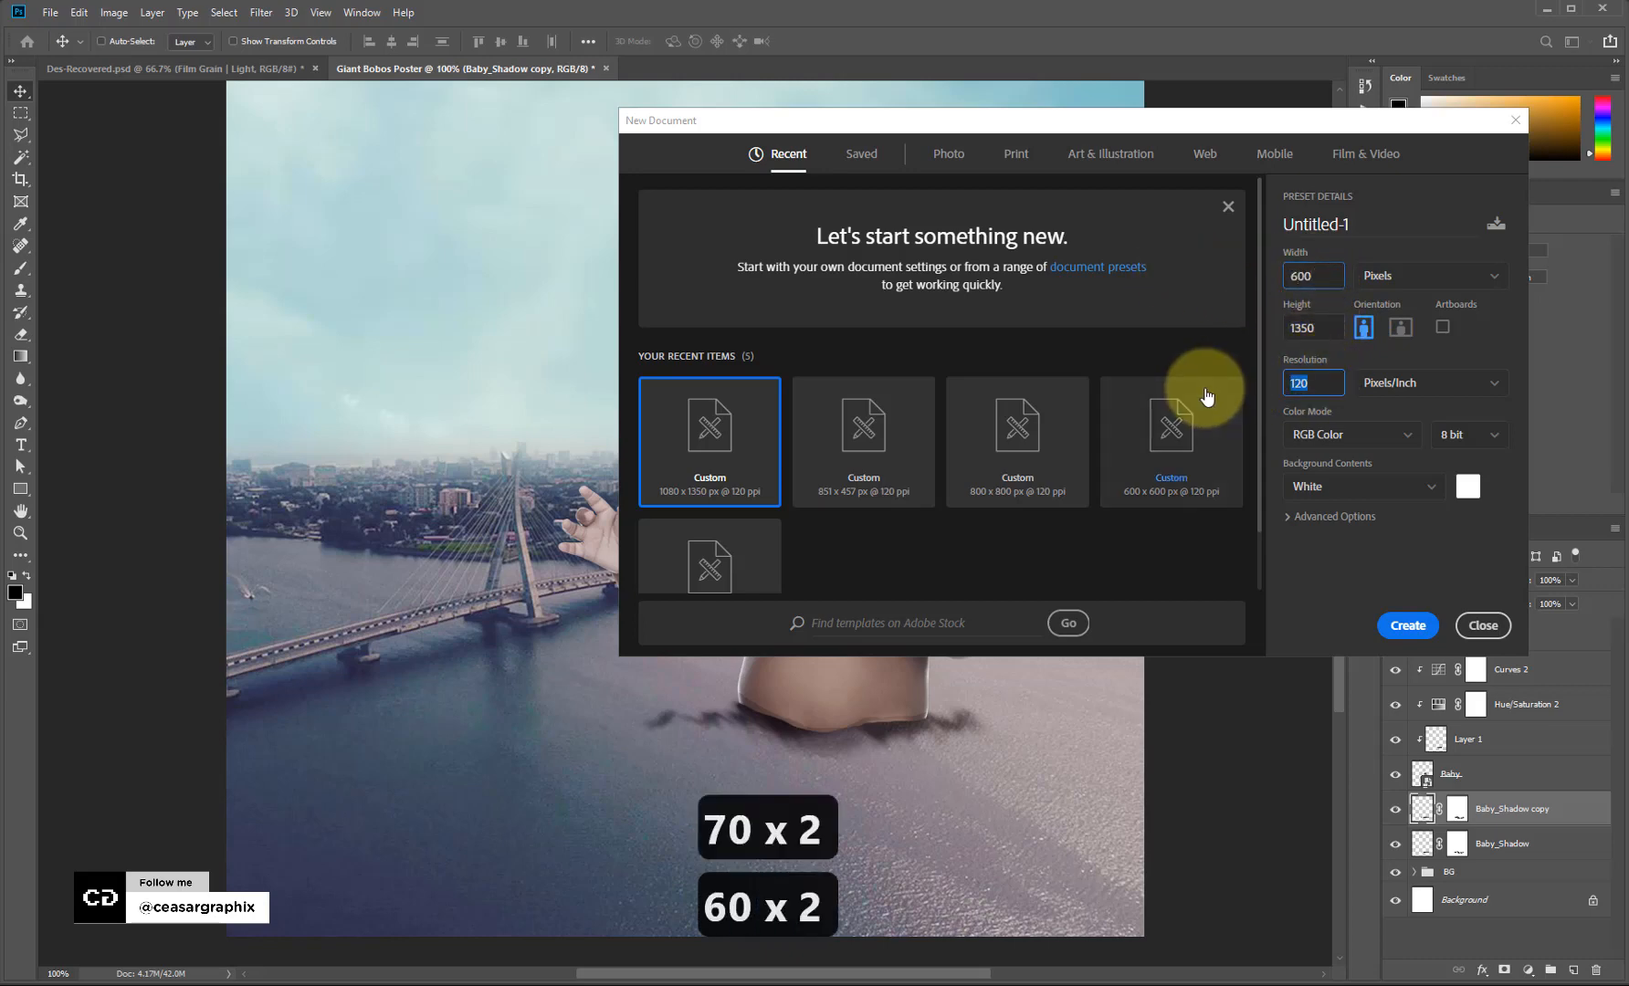
left_click(1310, 328)
type("600")
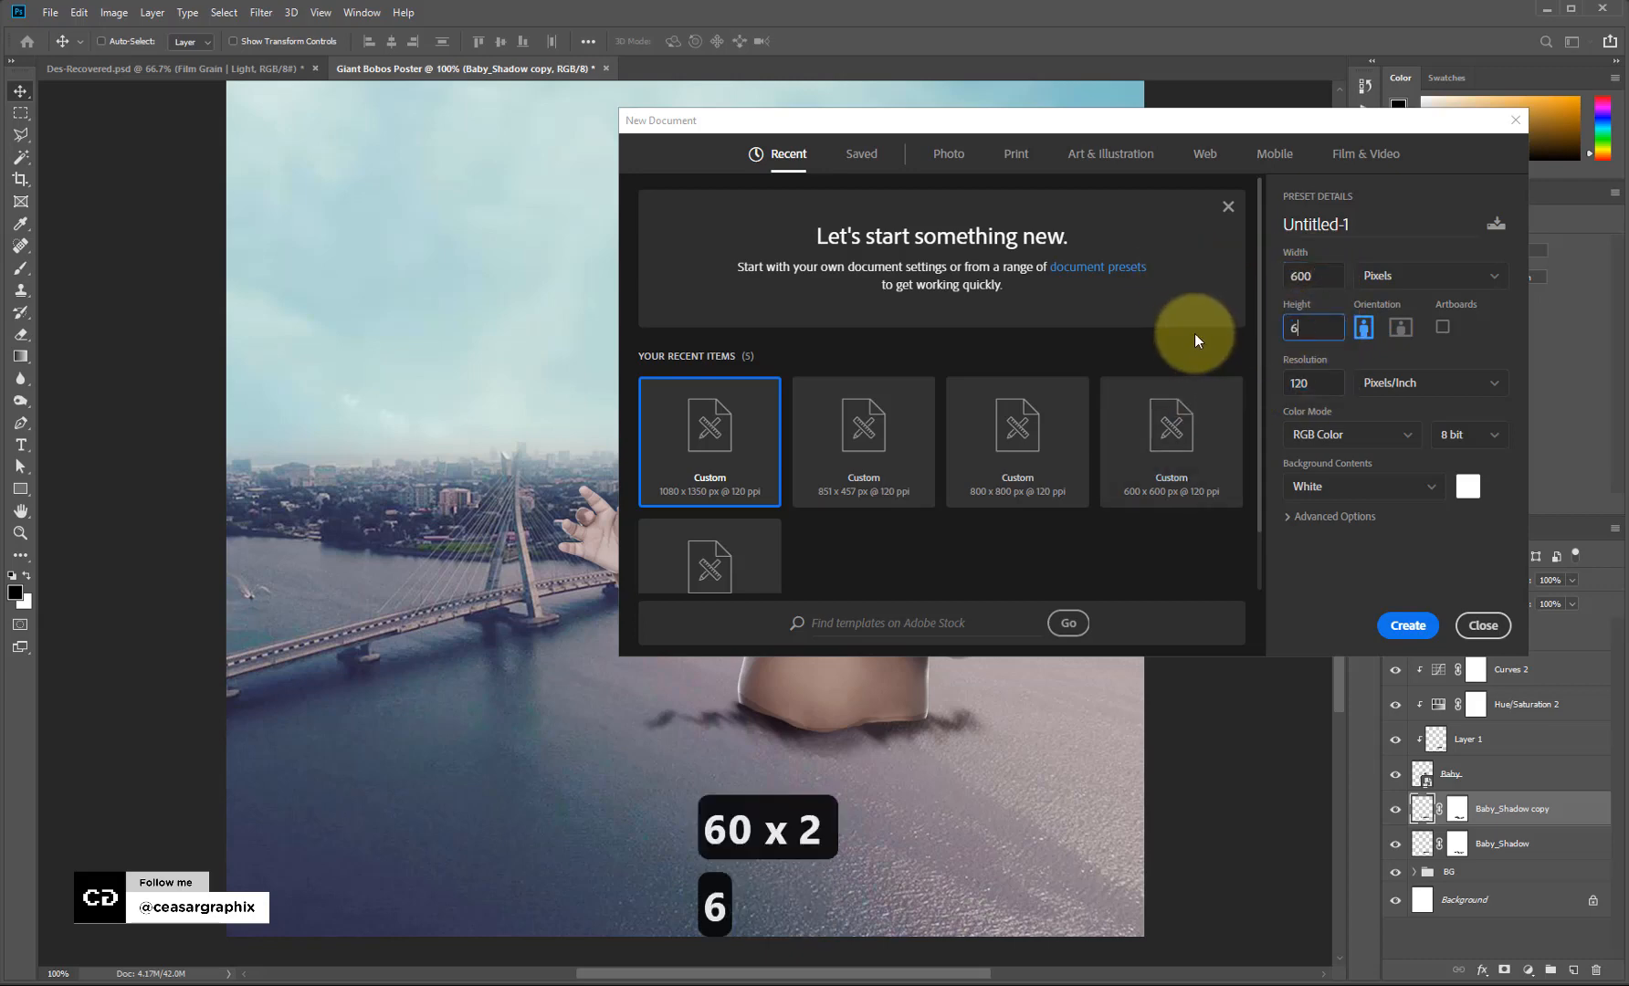
left_click(1422, 625)
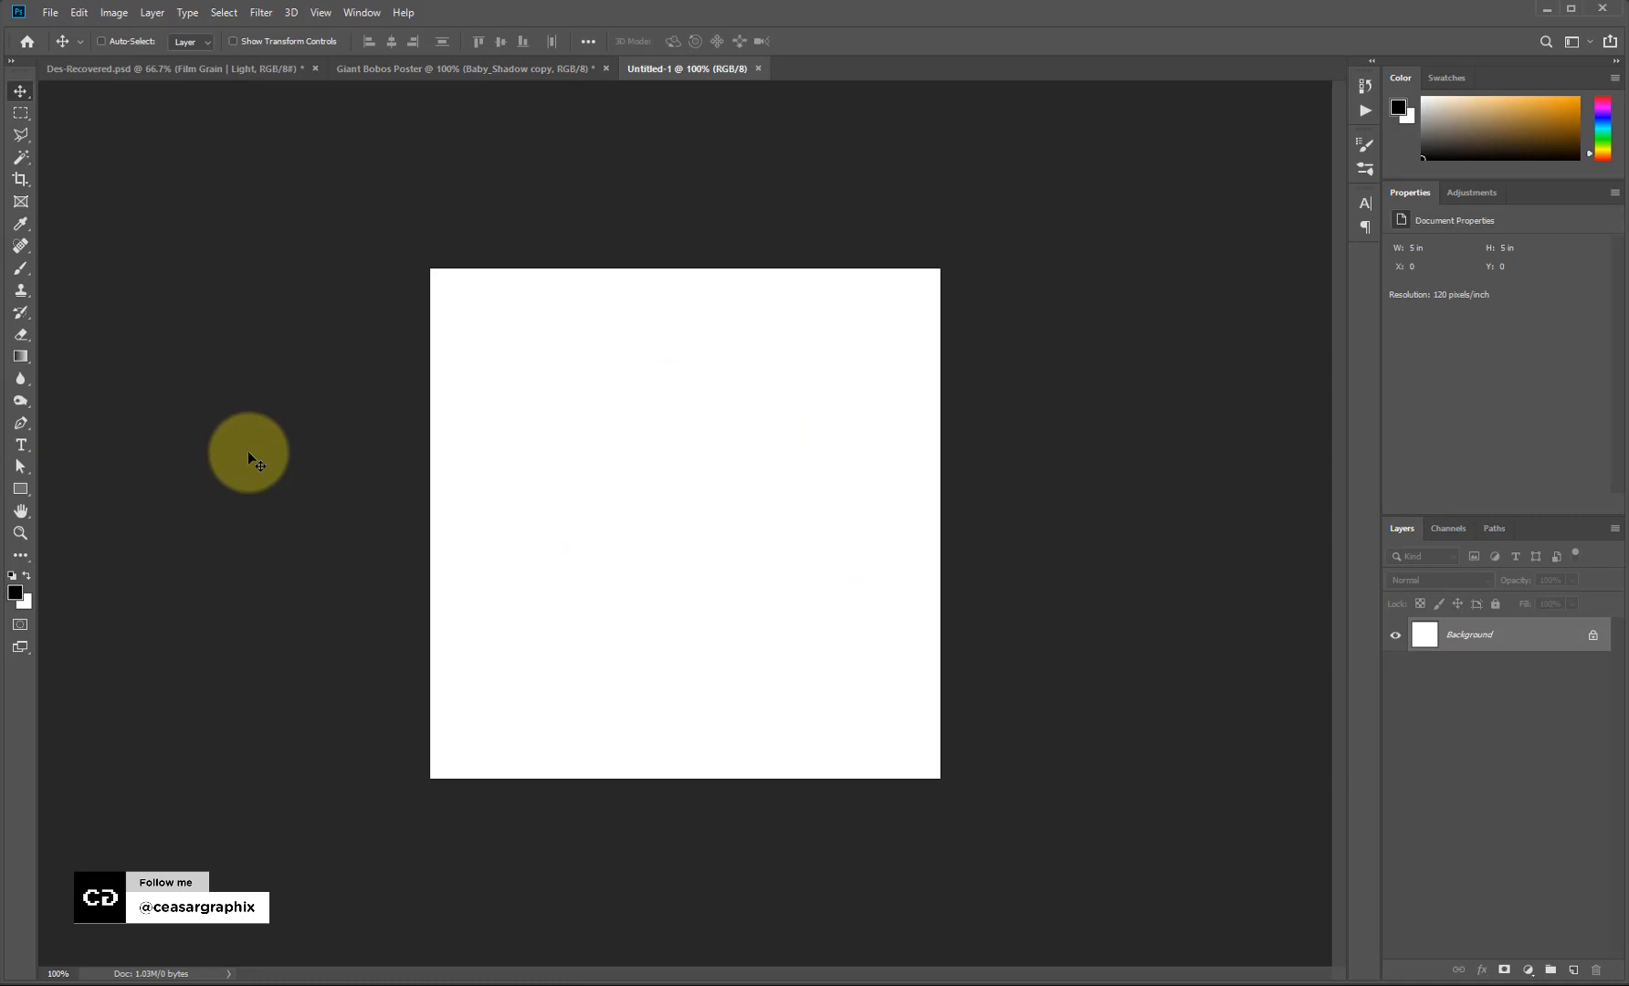
Add a new black-filled layer and render Clouds onto it.
key("alt+BackSpace")
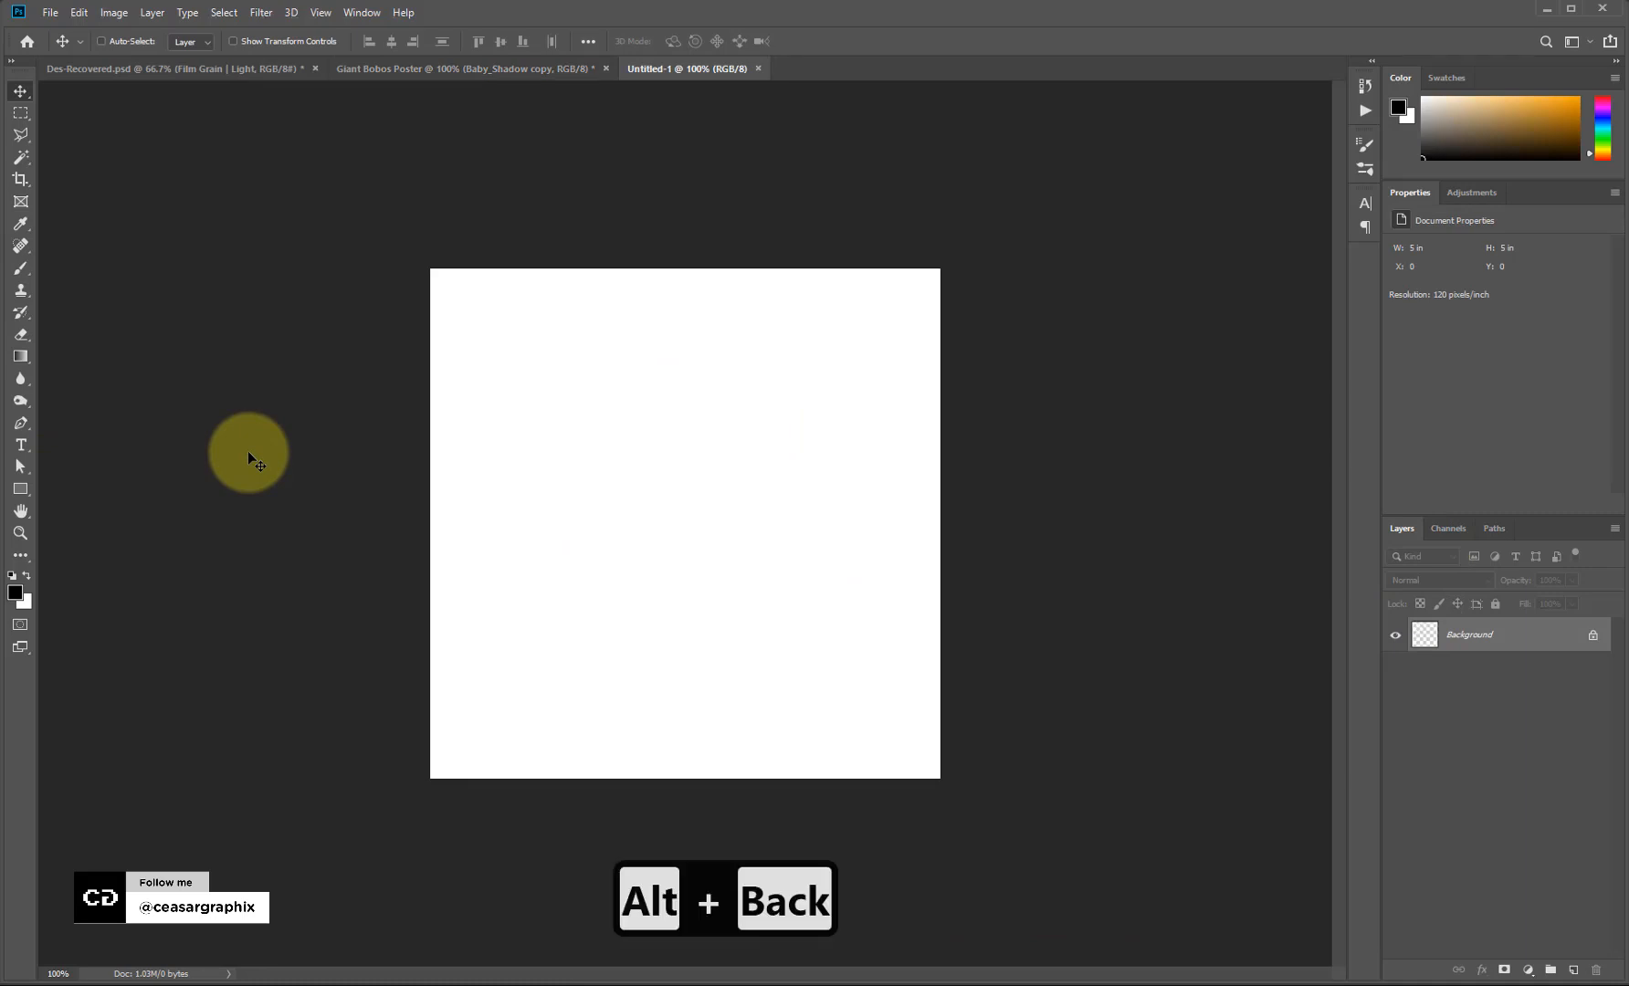
key("ctrl+z")
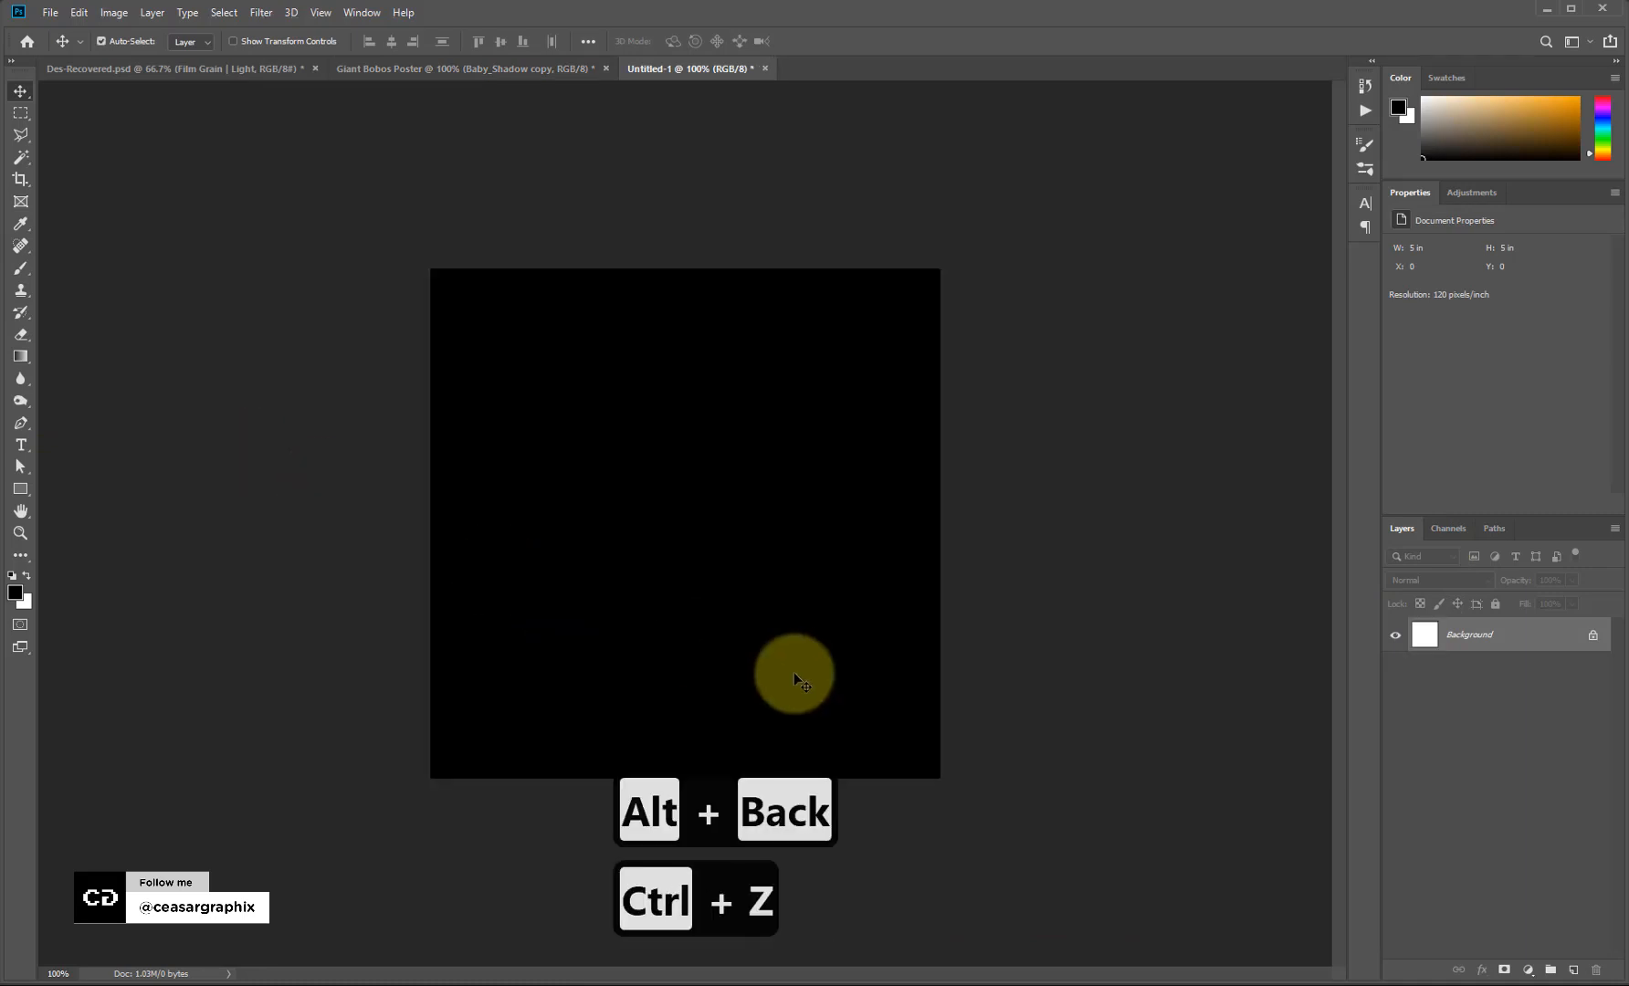
left_click(1572, 970)
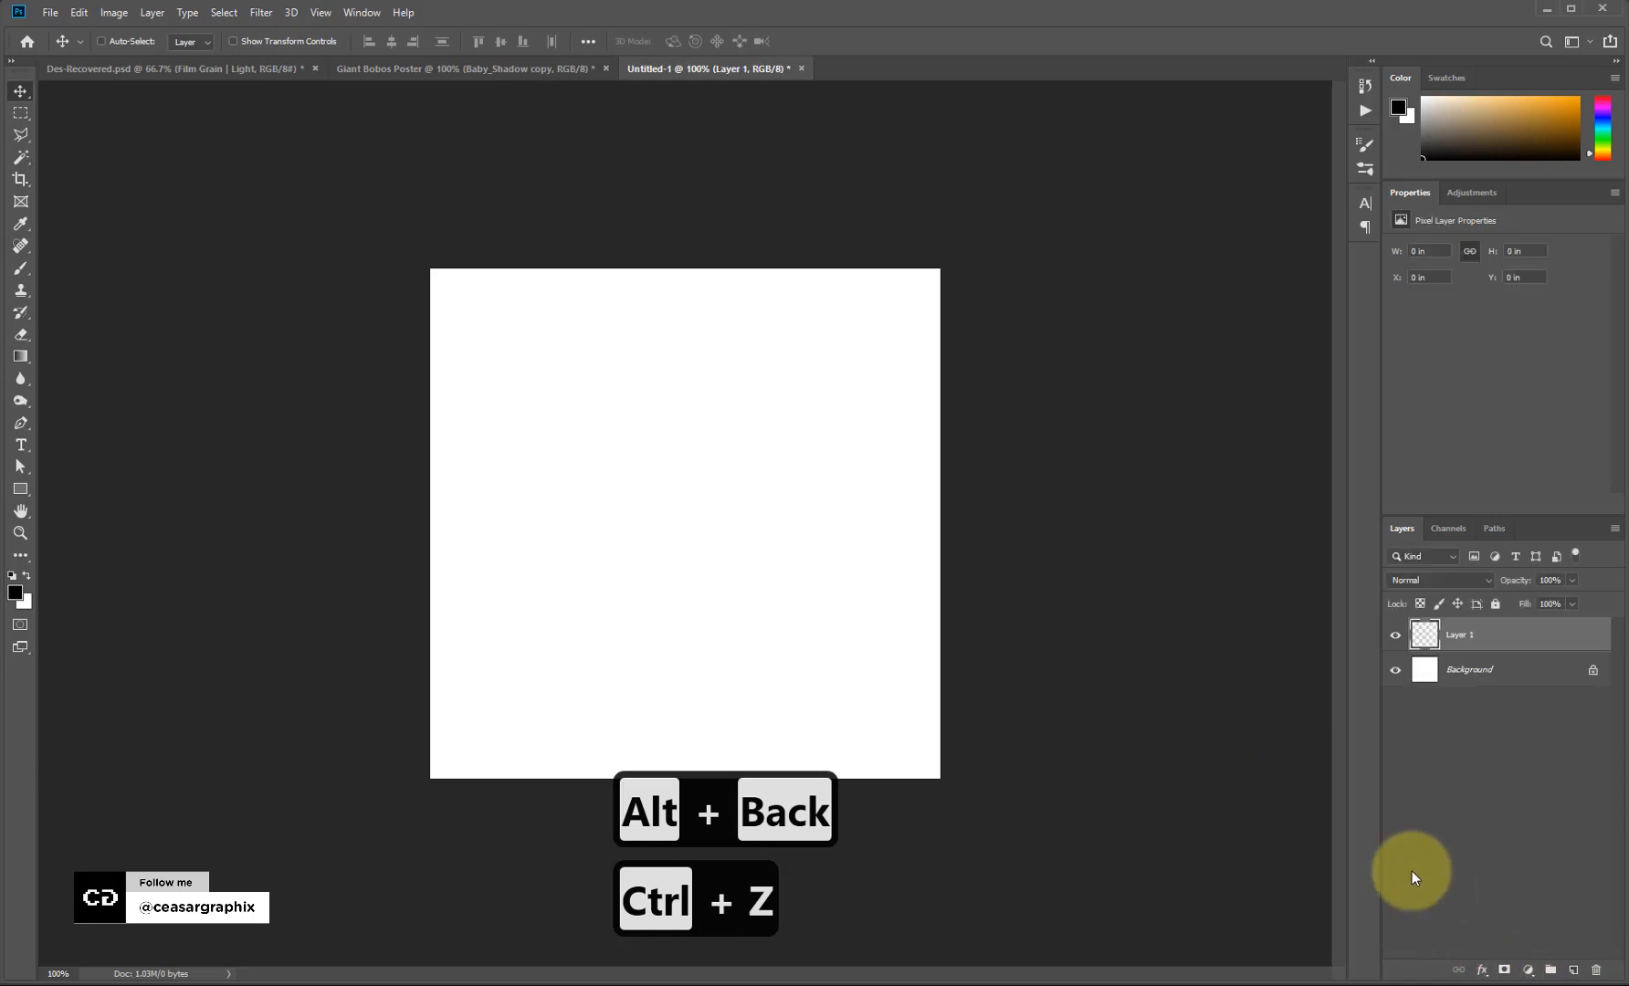
key("alt+BackSpace")
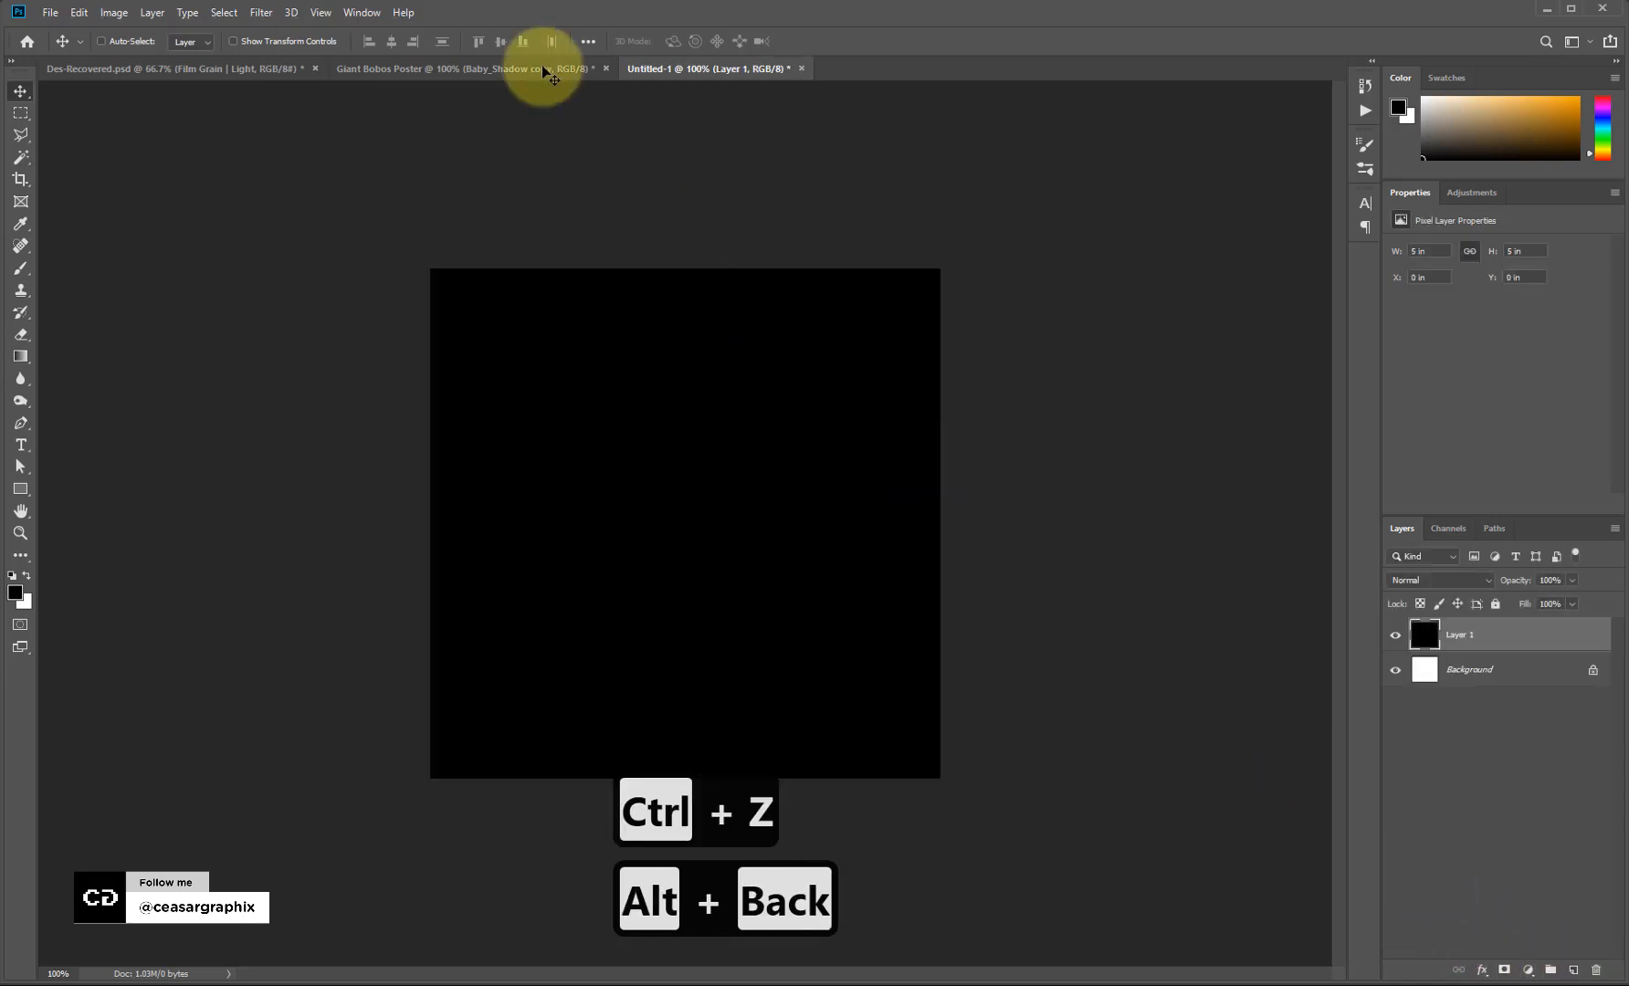
left_click(265, 13)
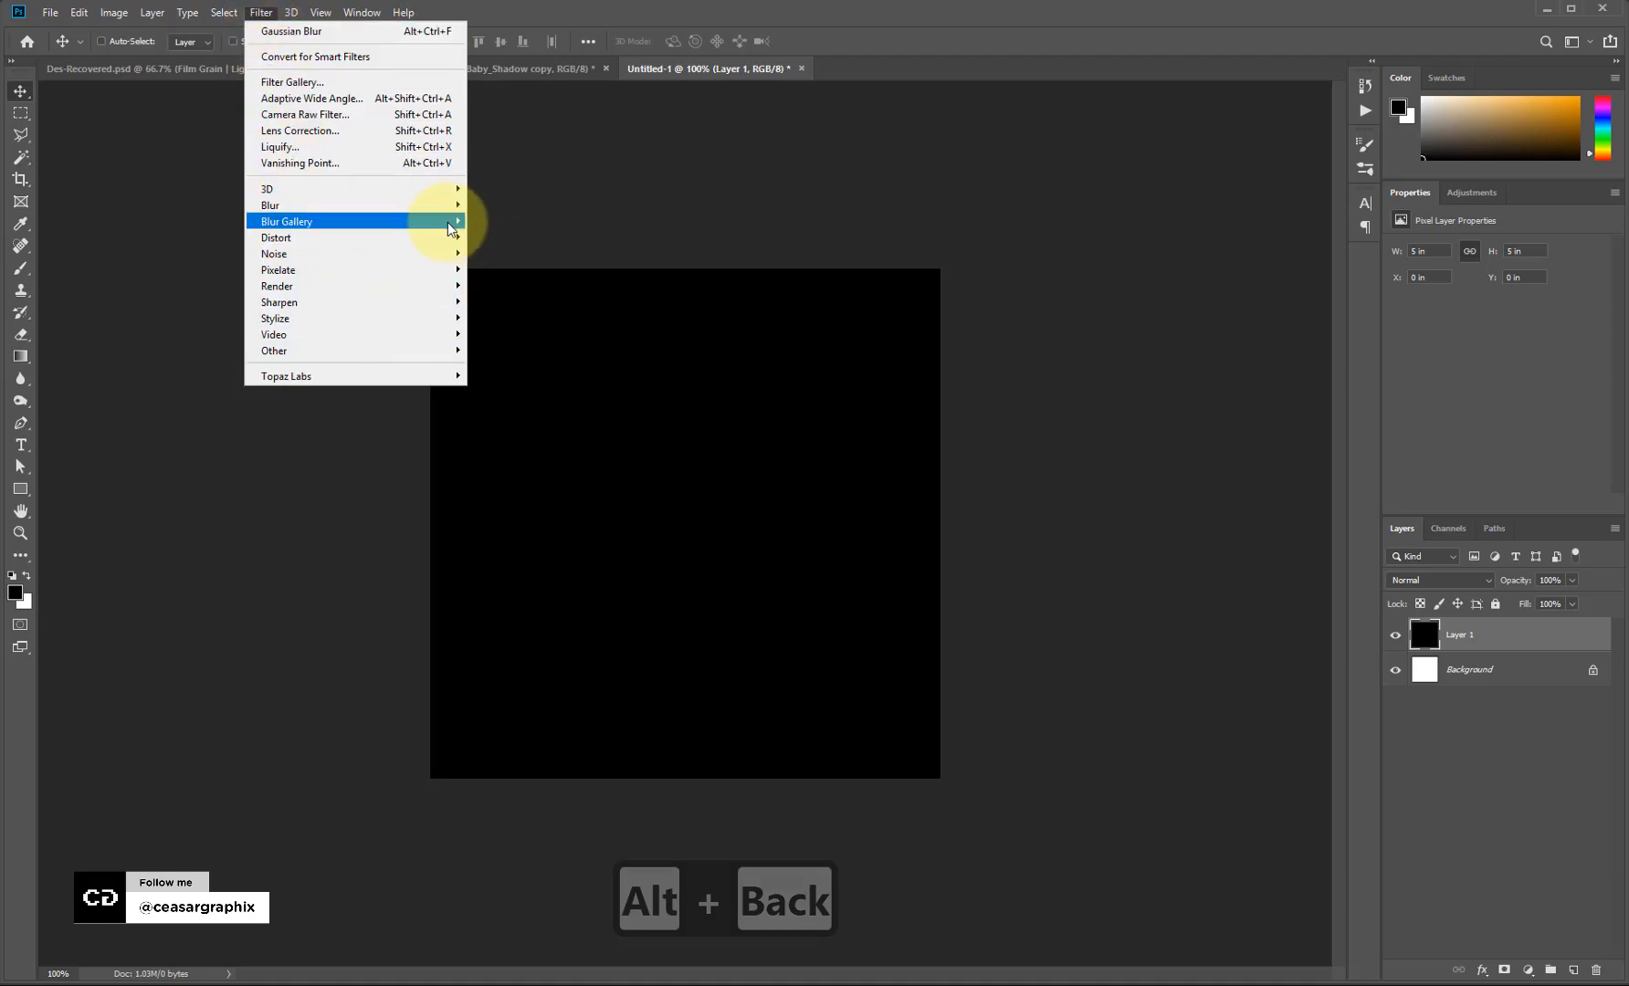
mouse_move(373, 228)
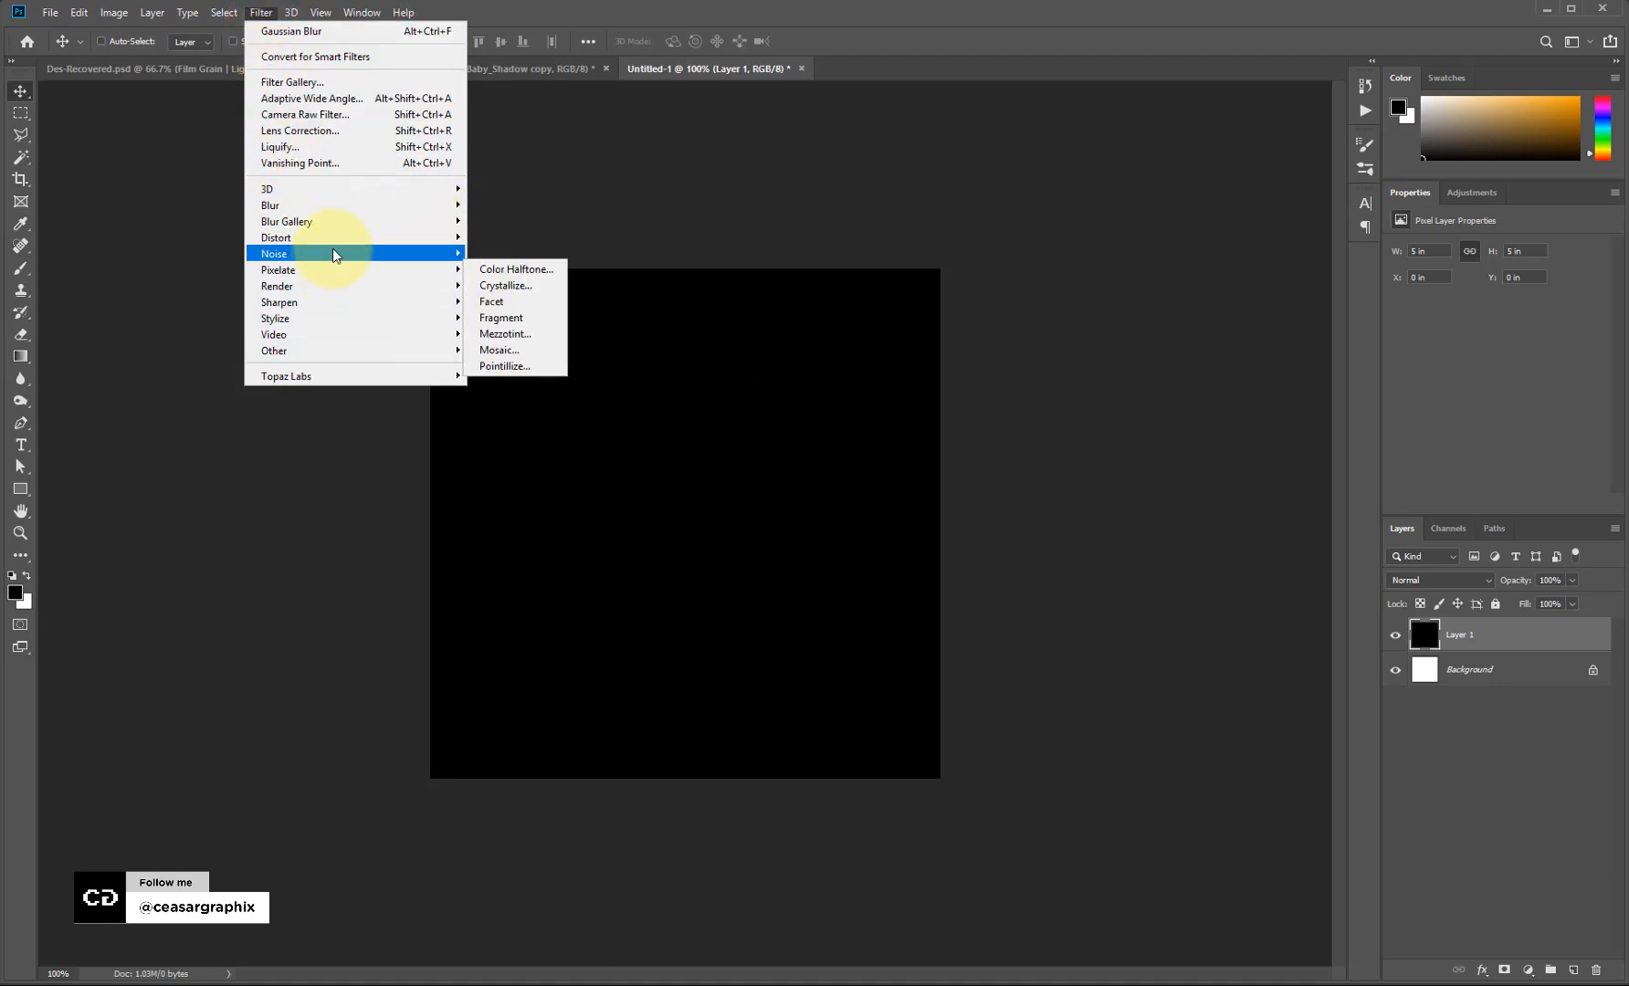
mouse_move(345, 291)
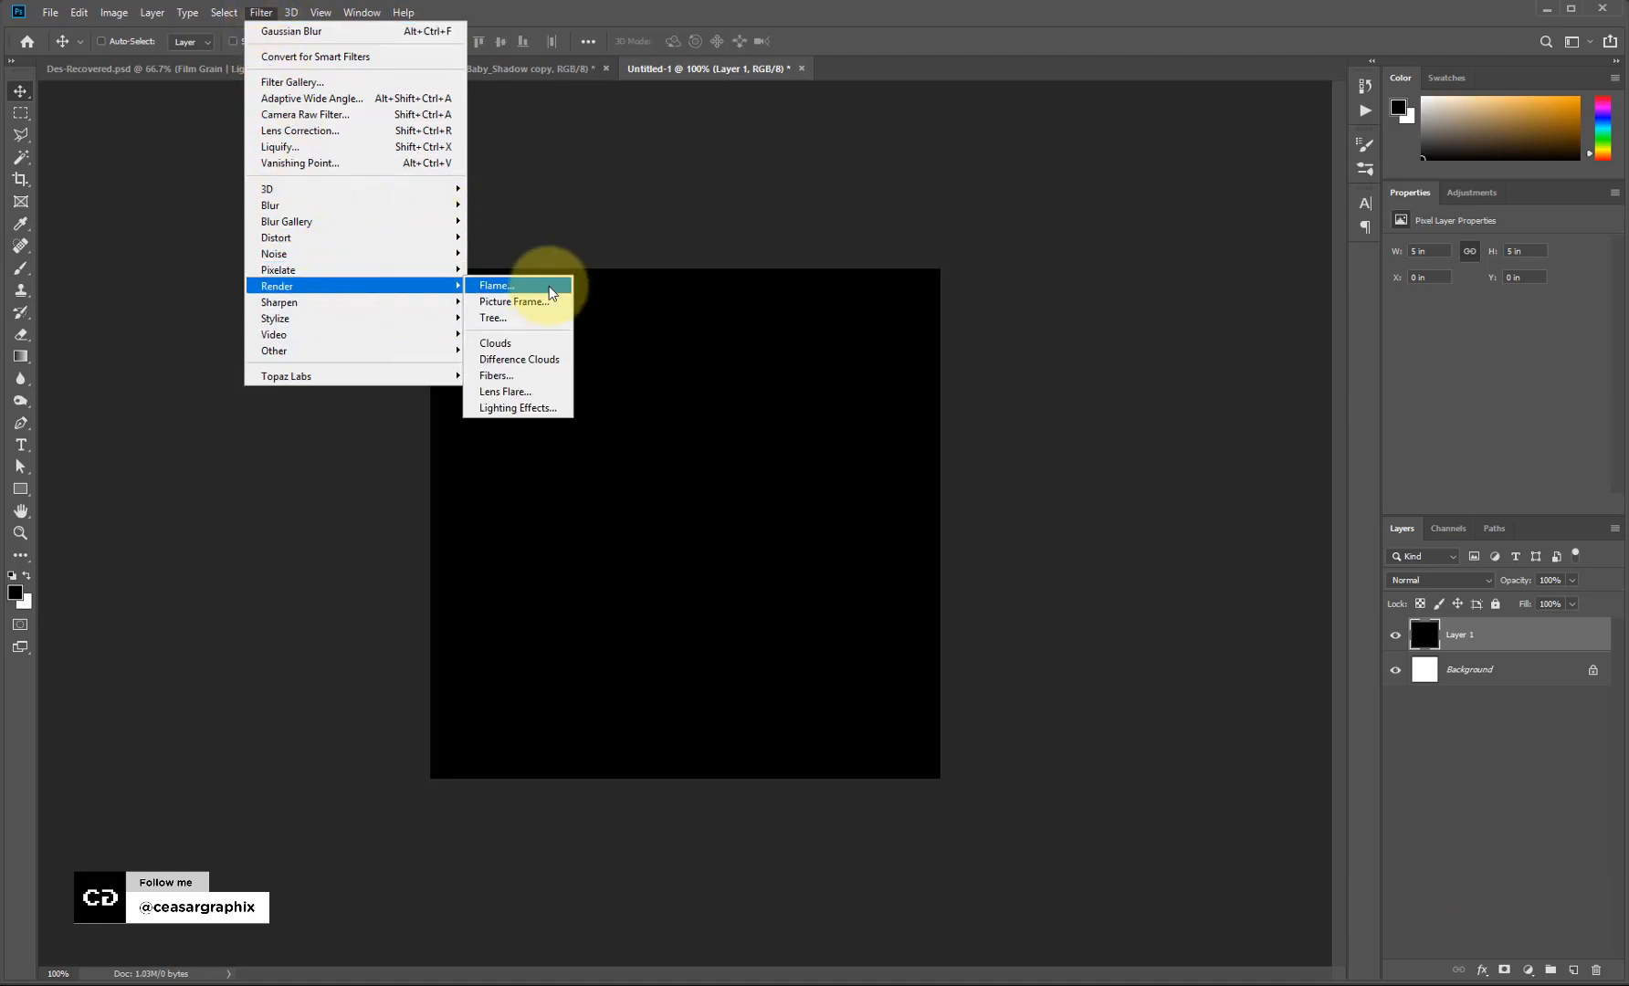
left_click(533, 347)
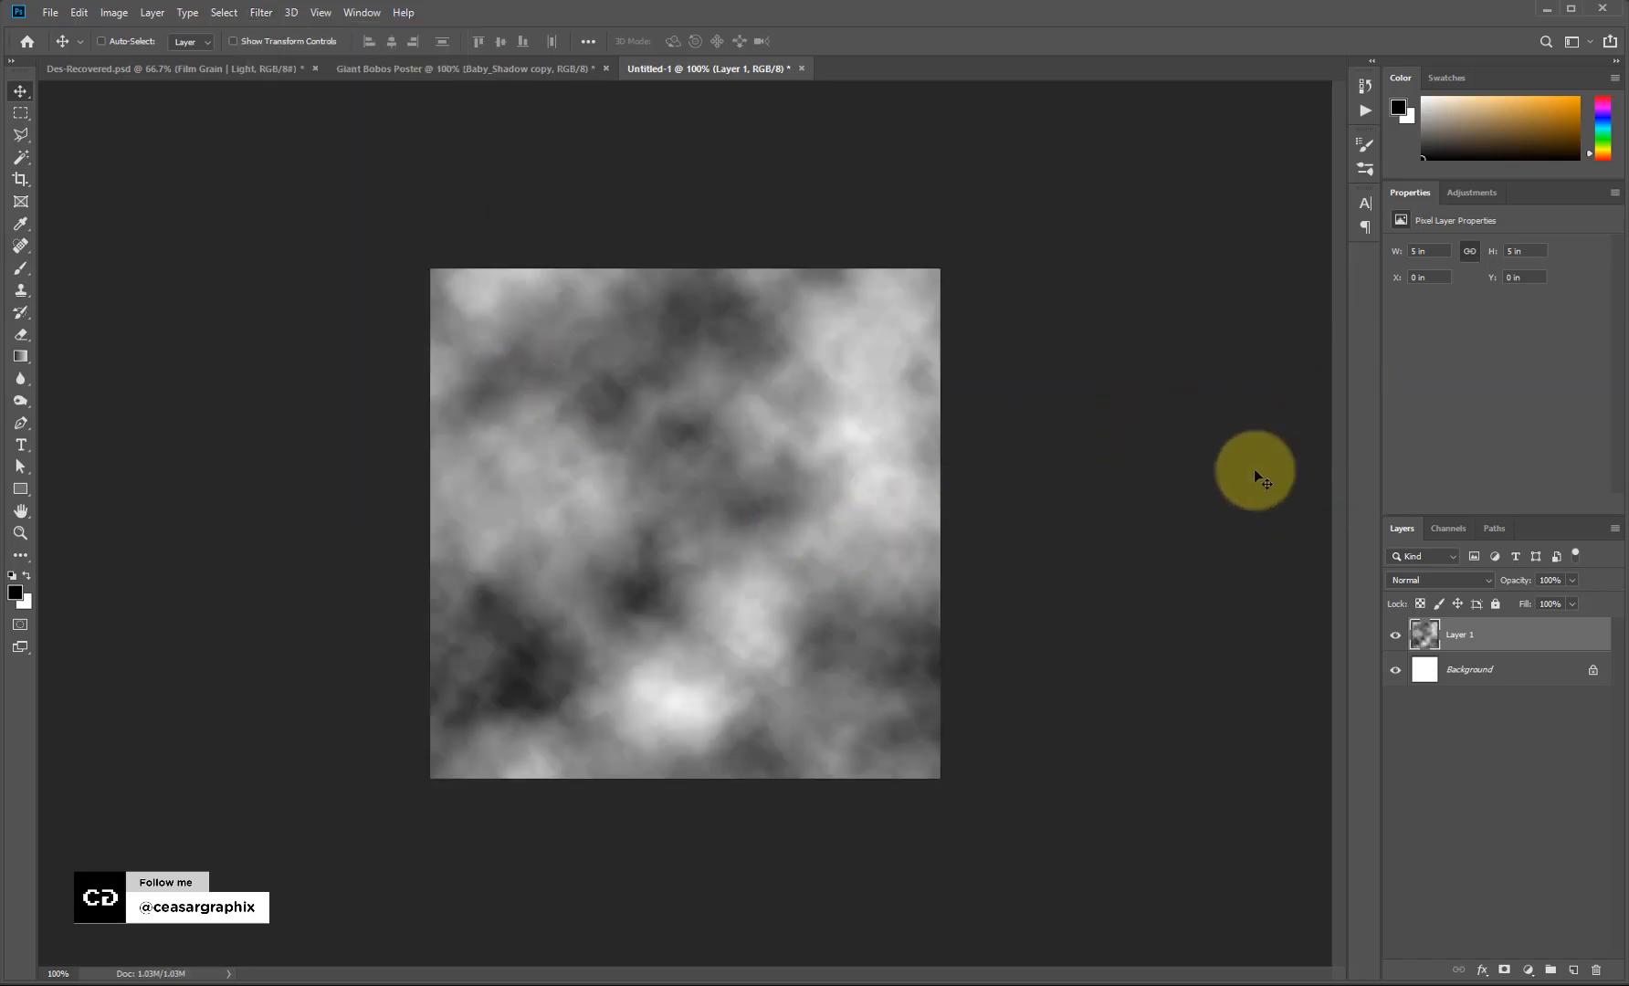
Apply a ZigZag Pond Ripples distortion with Amount -44 and Ridges 8.
left_click(261, 13)
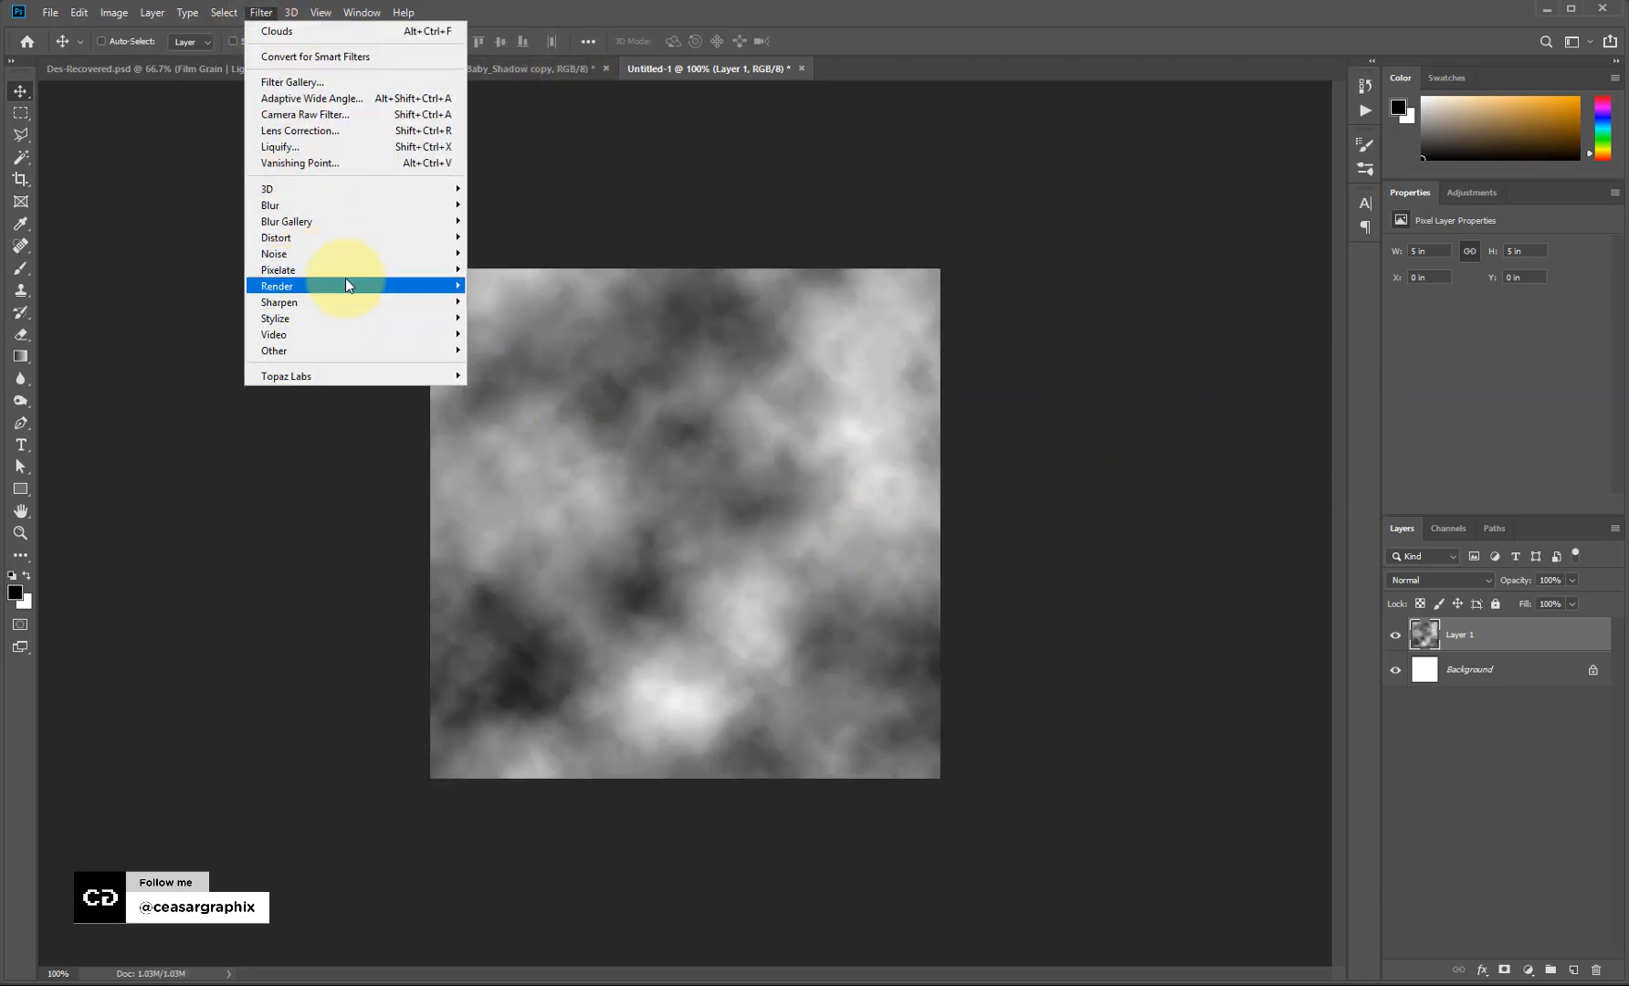
mouse_move(358, 228)
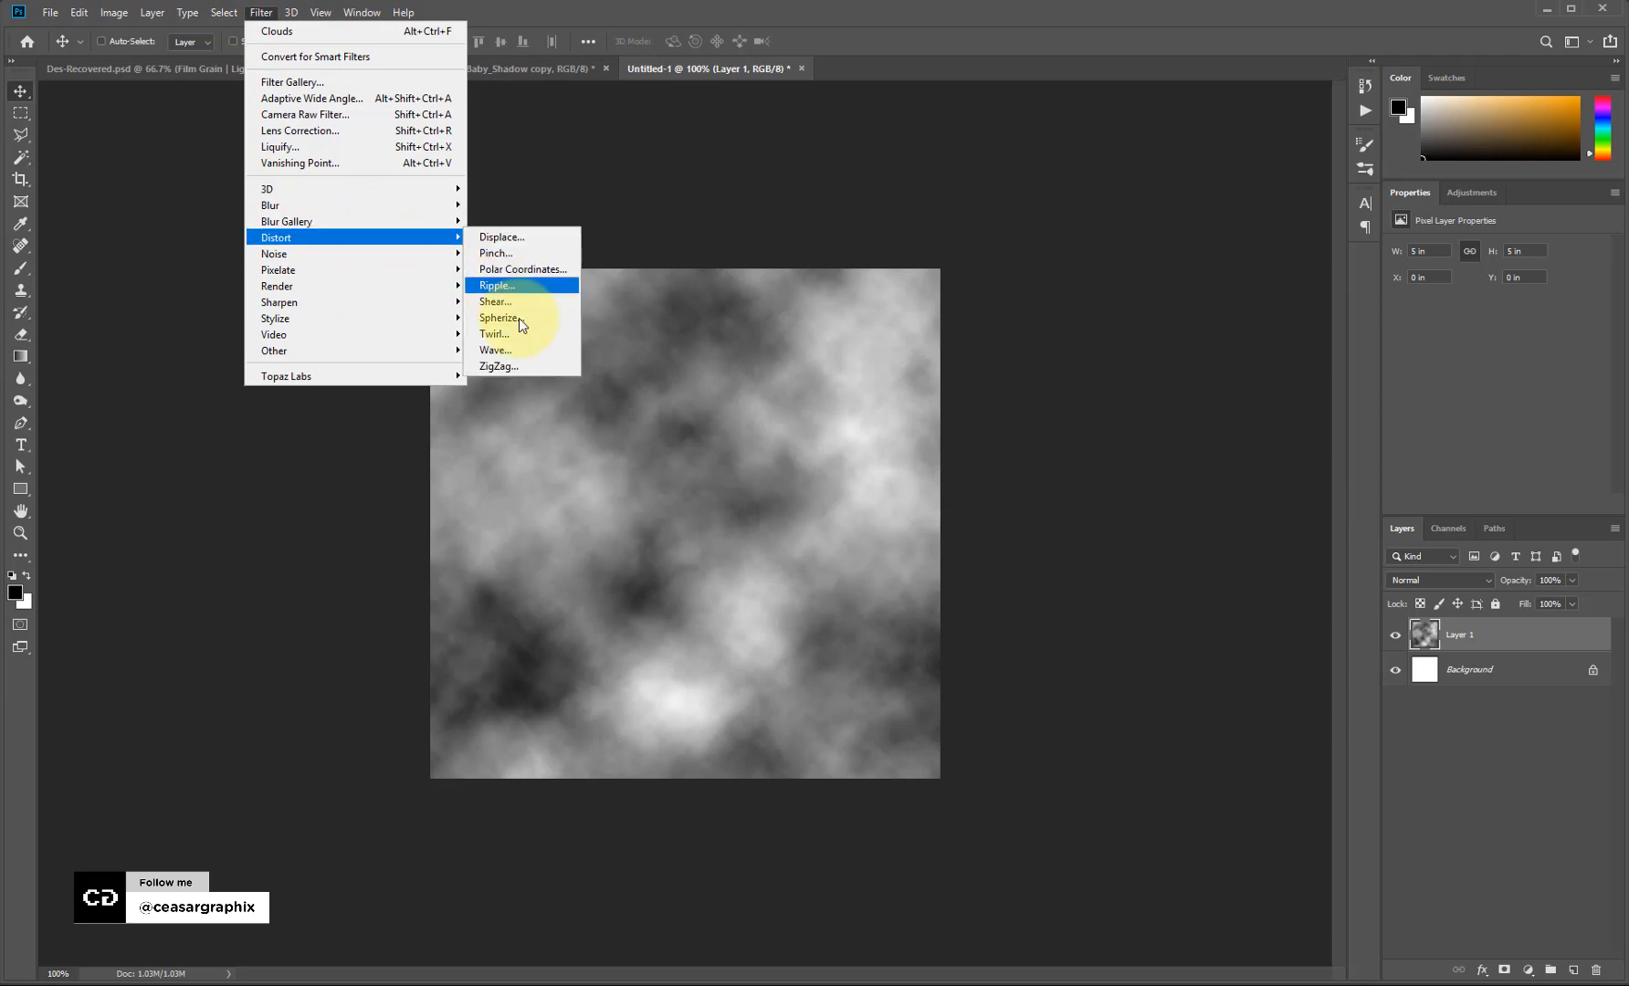
left_click(500, 366)
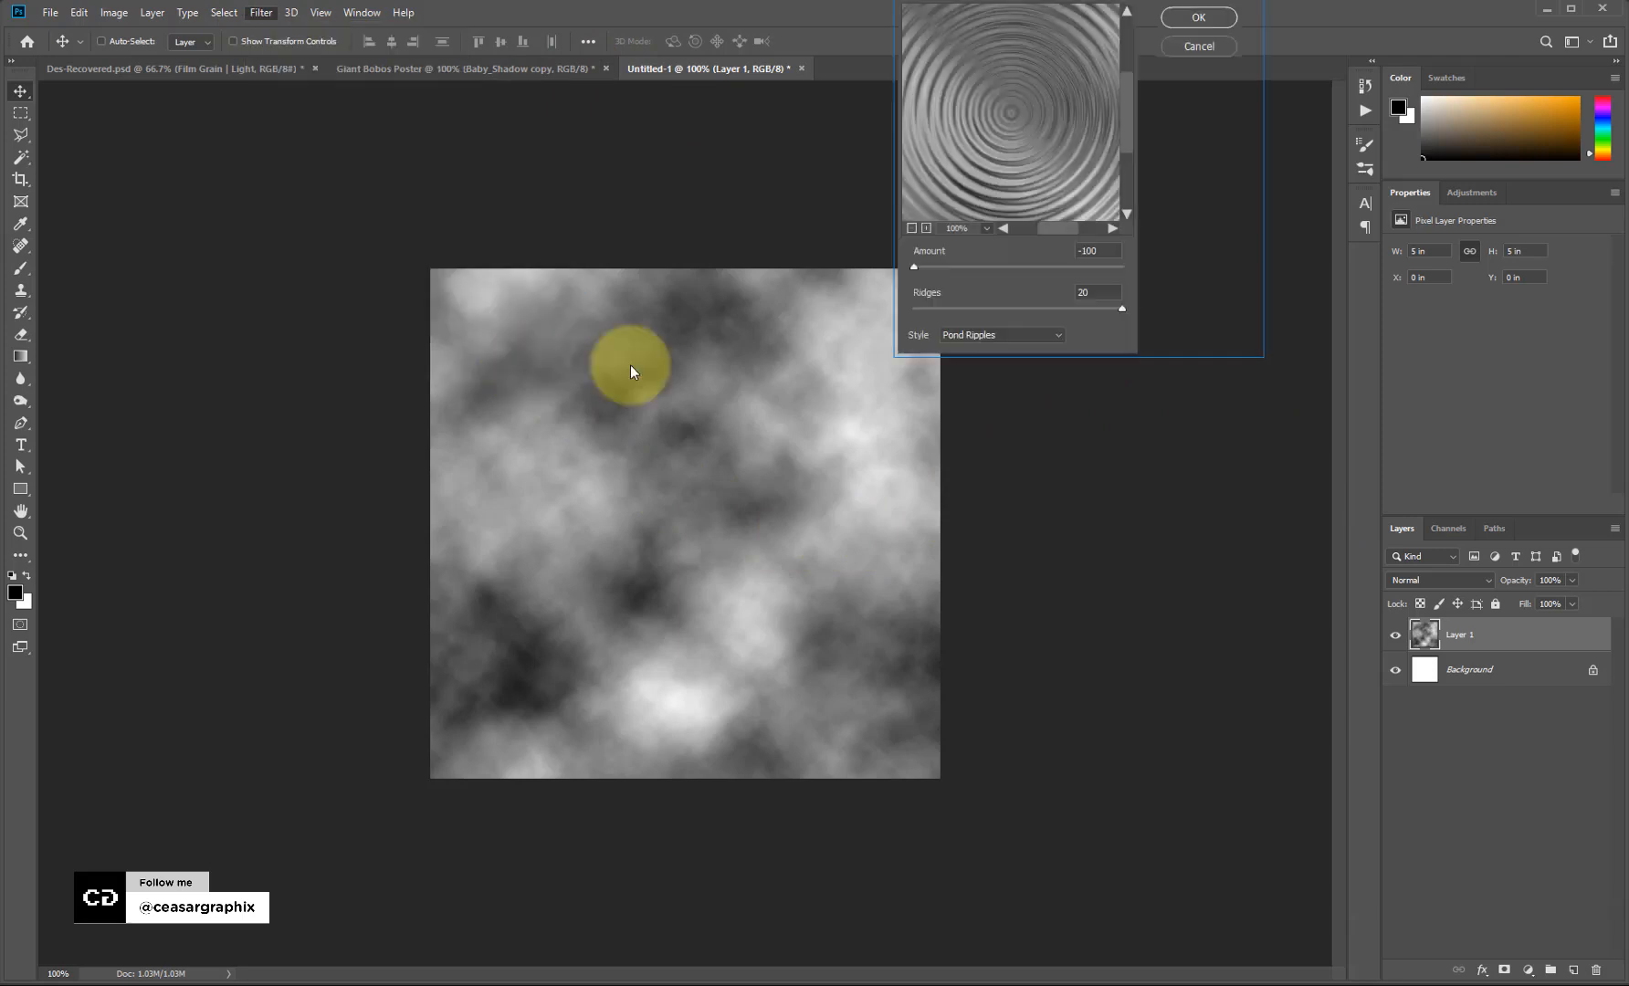
left_click(1031, 125)
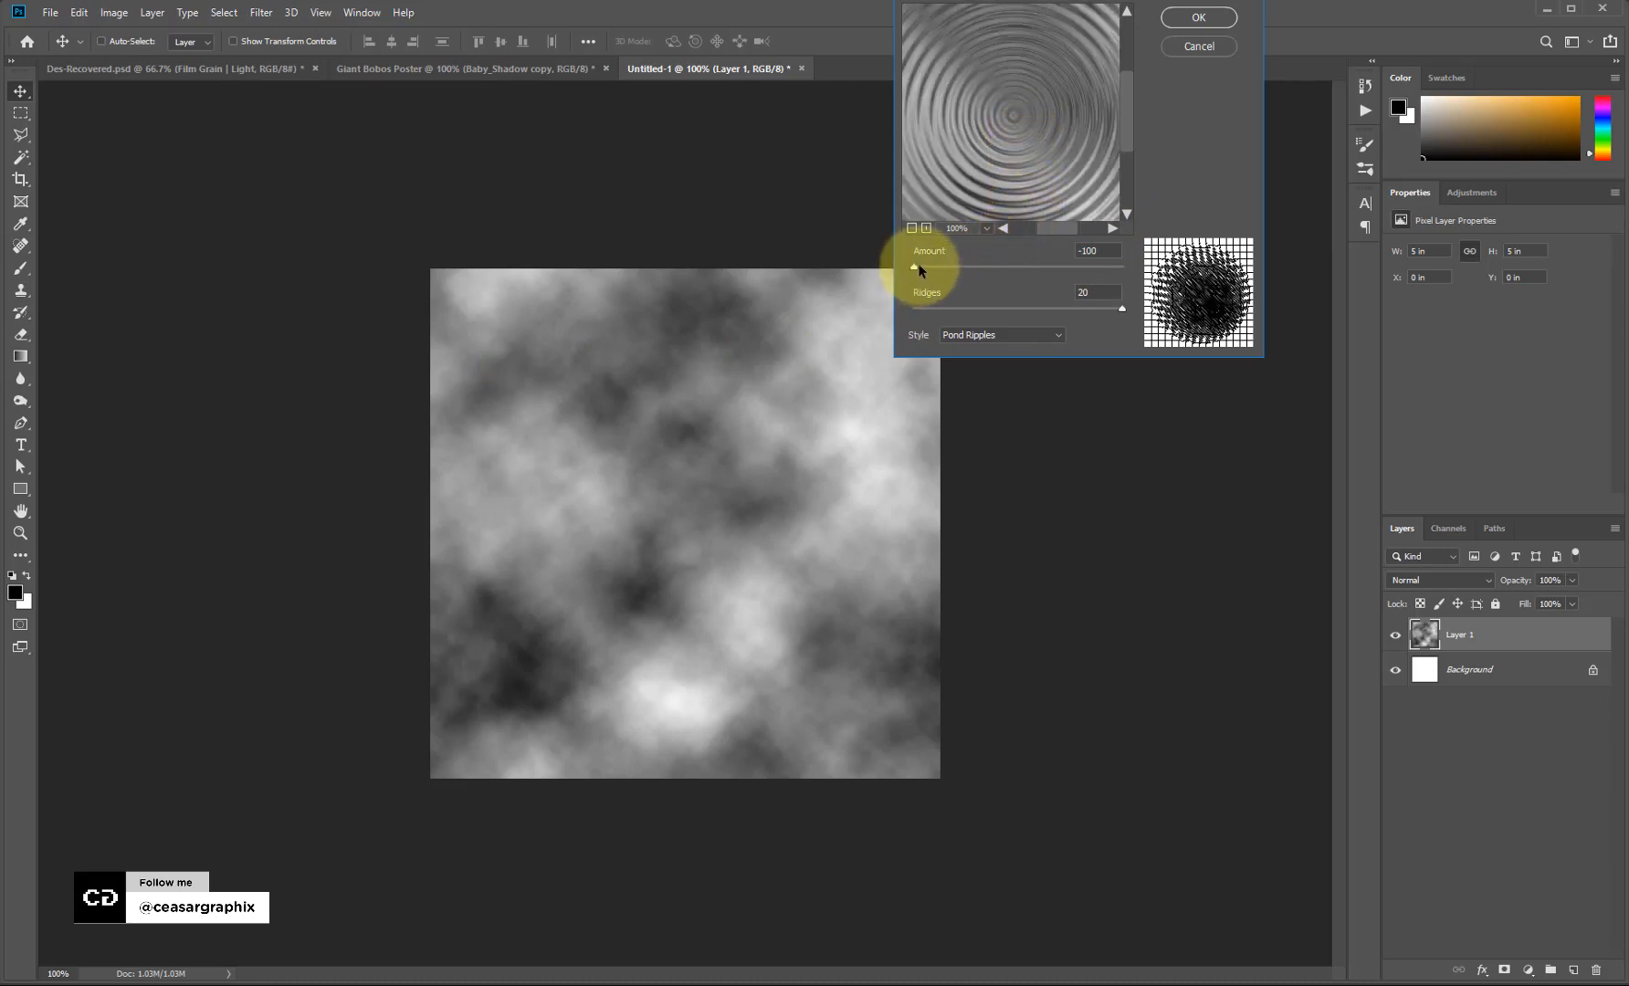
left_click_drag(918, 265, 971, 269)
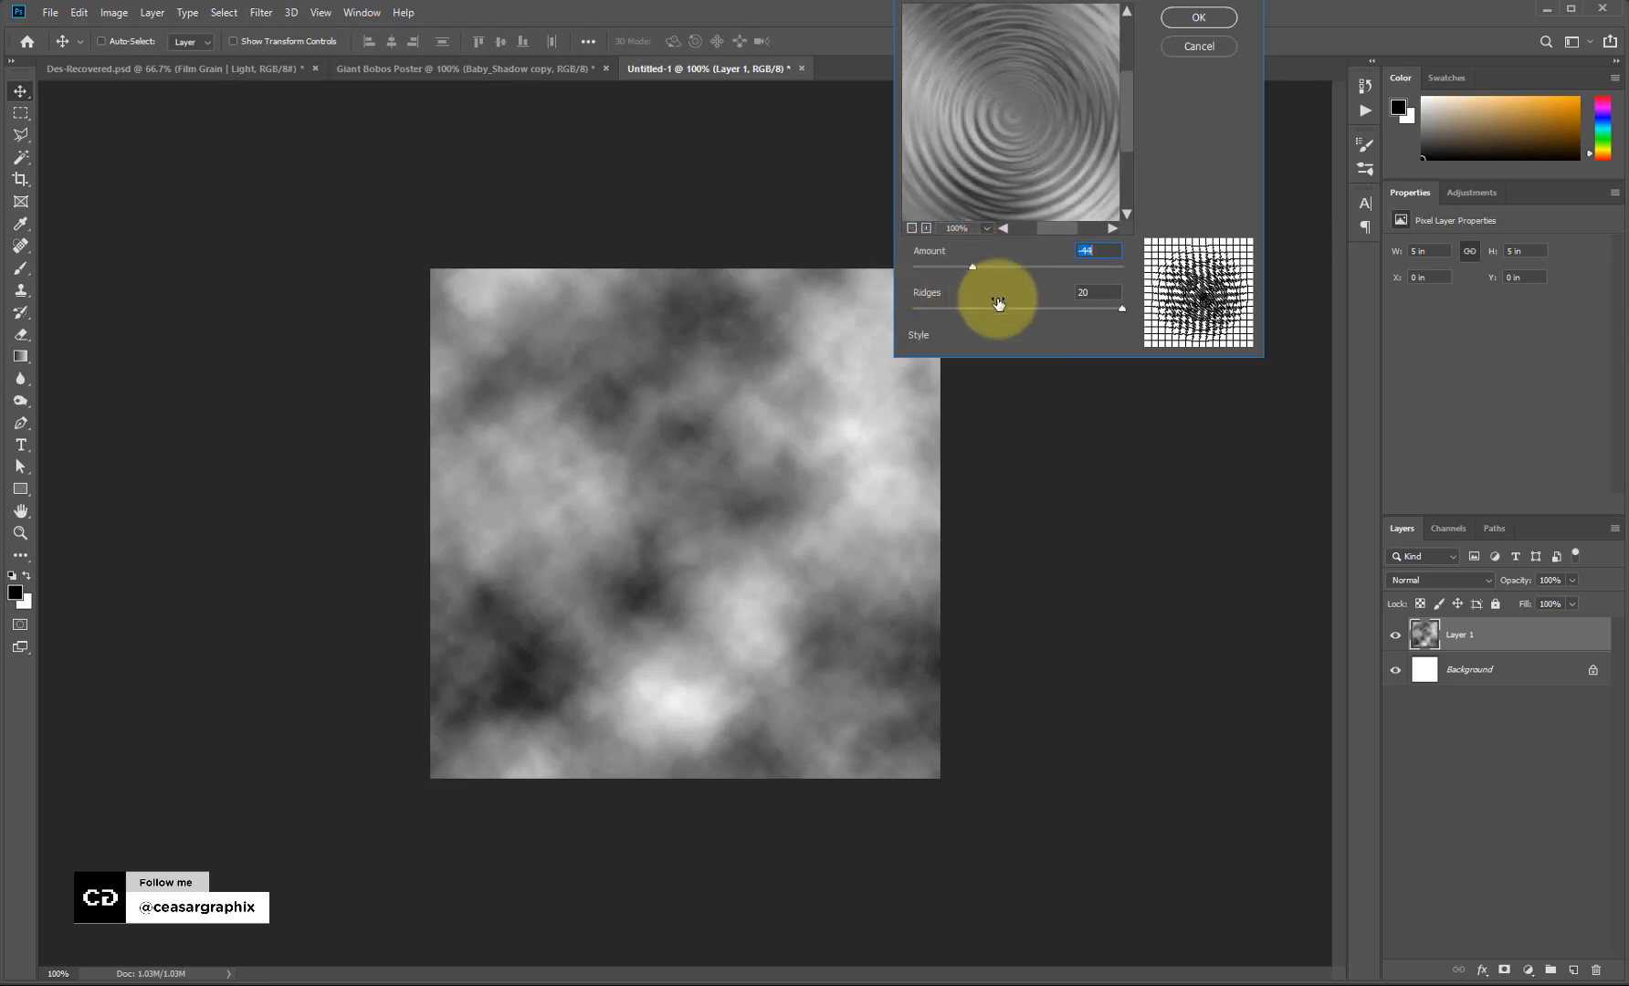
left_click_drag(1061, 305, 993, 310)
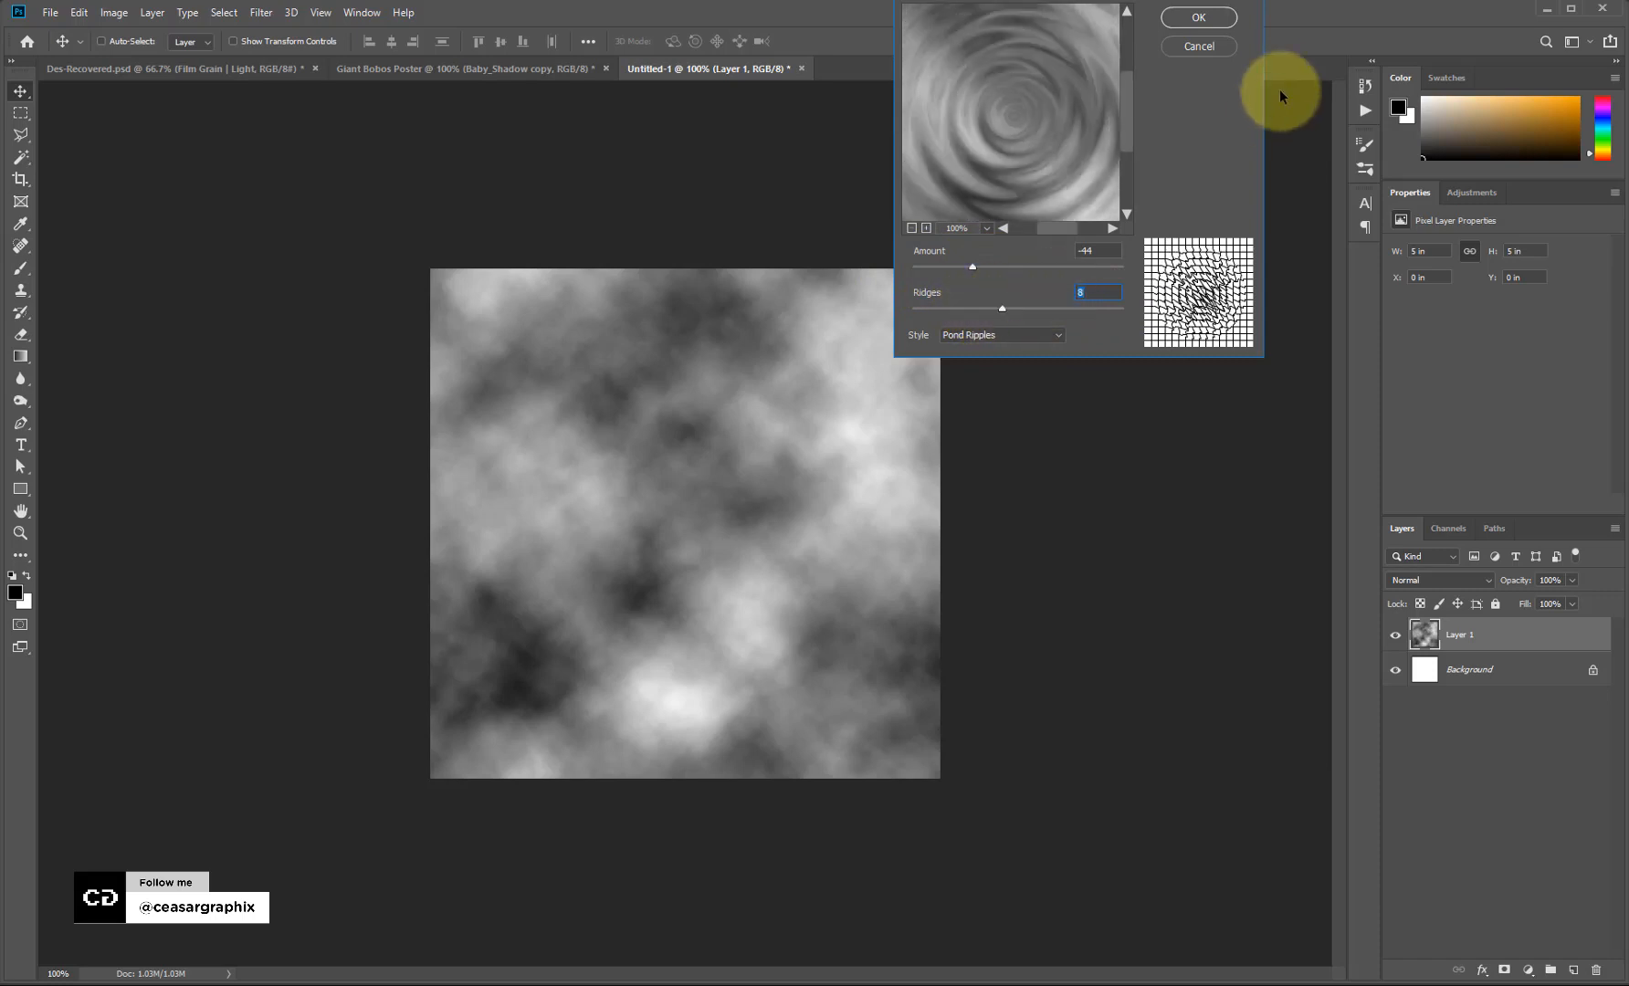
left_click(1198, 17)
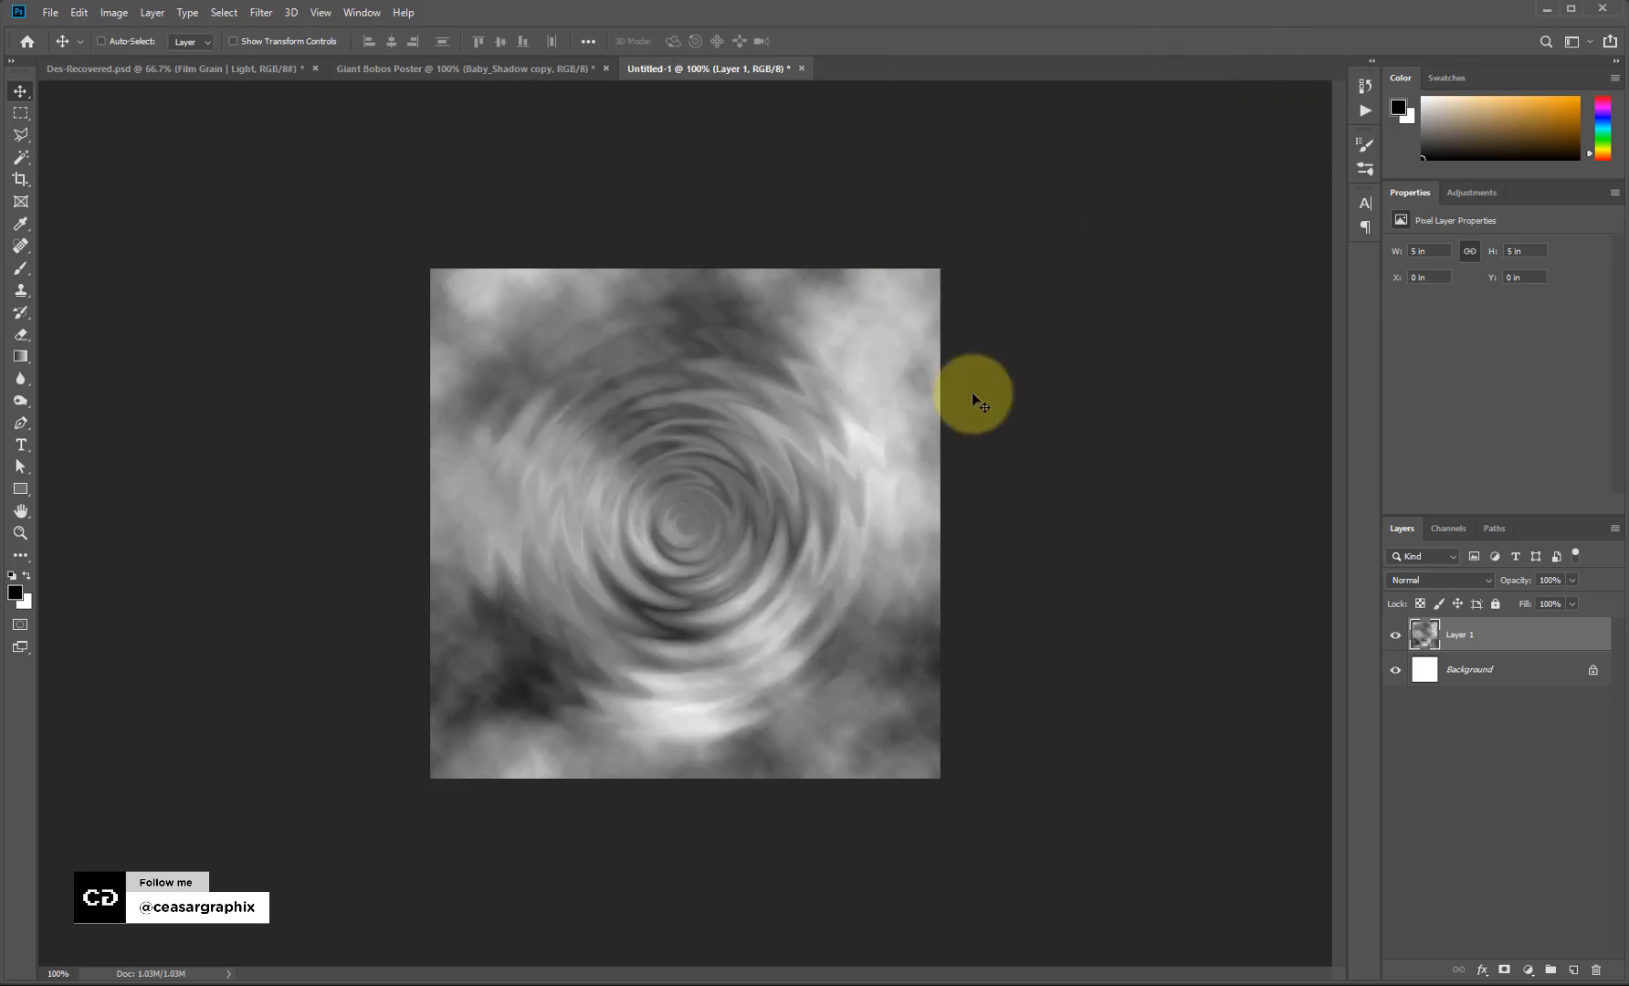
Drag the ripple swirl into the poster and position it near the baby's waist.
key("v")
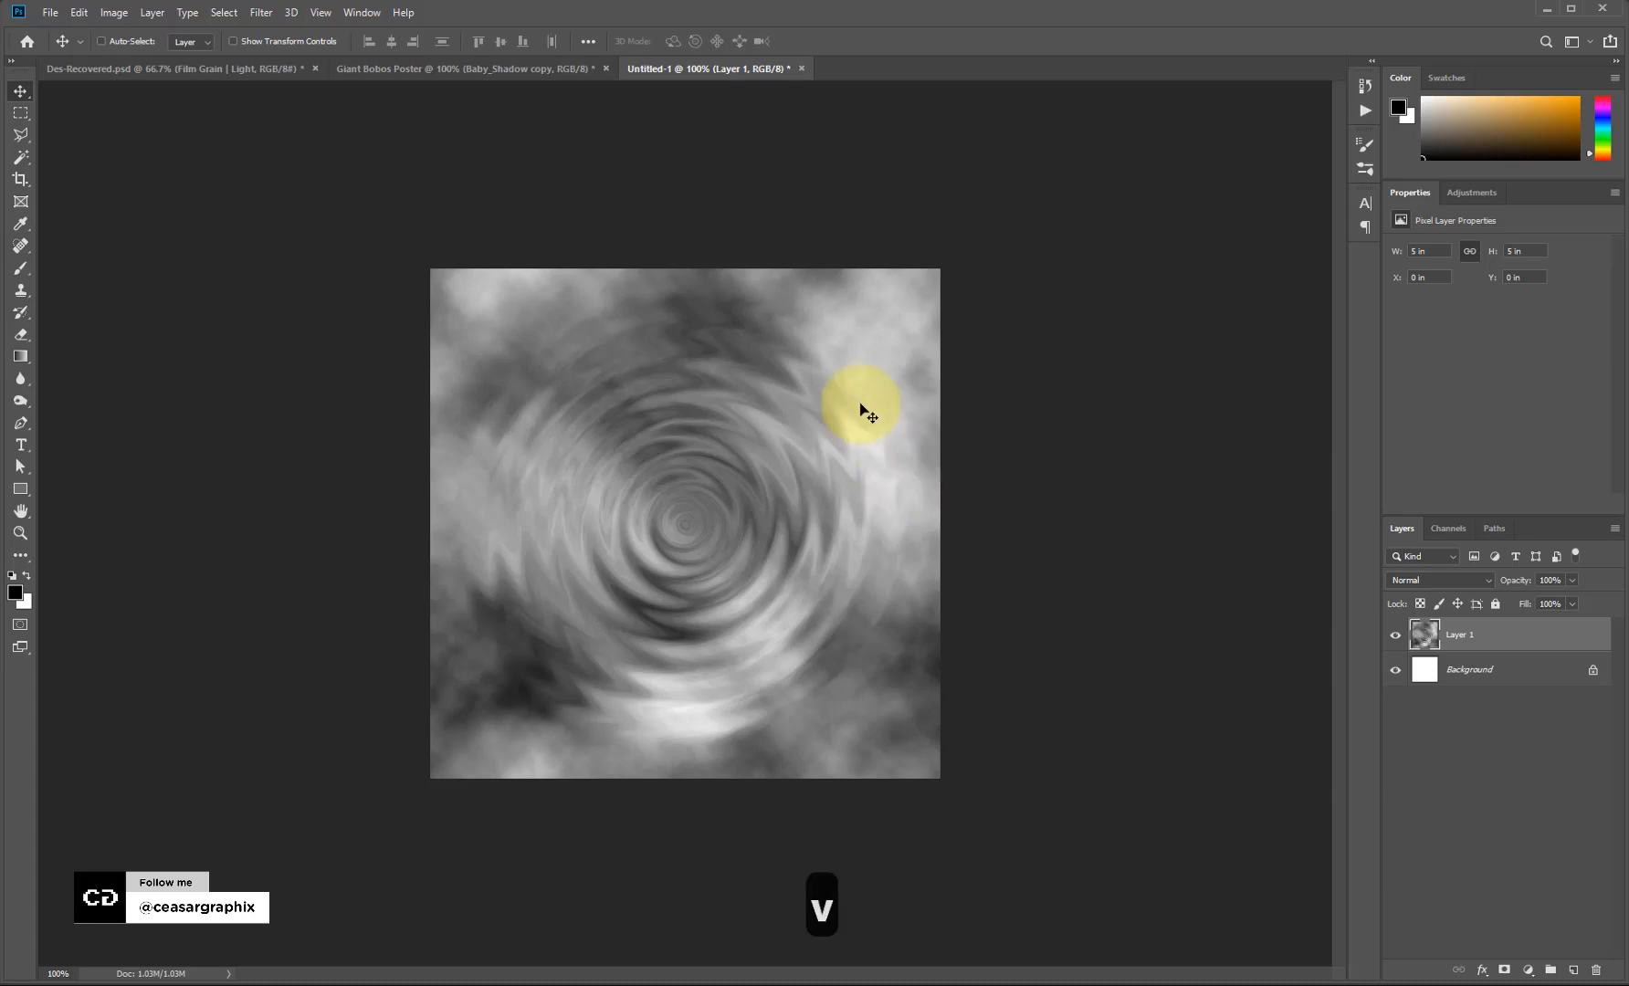
left_click_drag(801, 538, 884, 712)
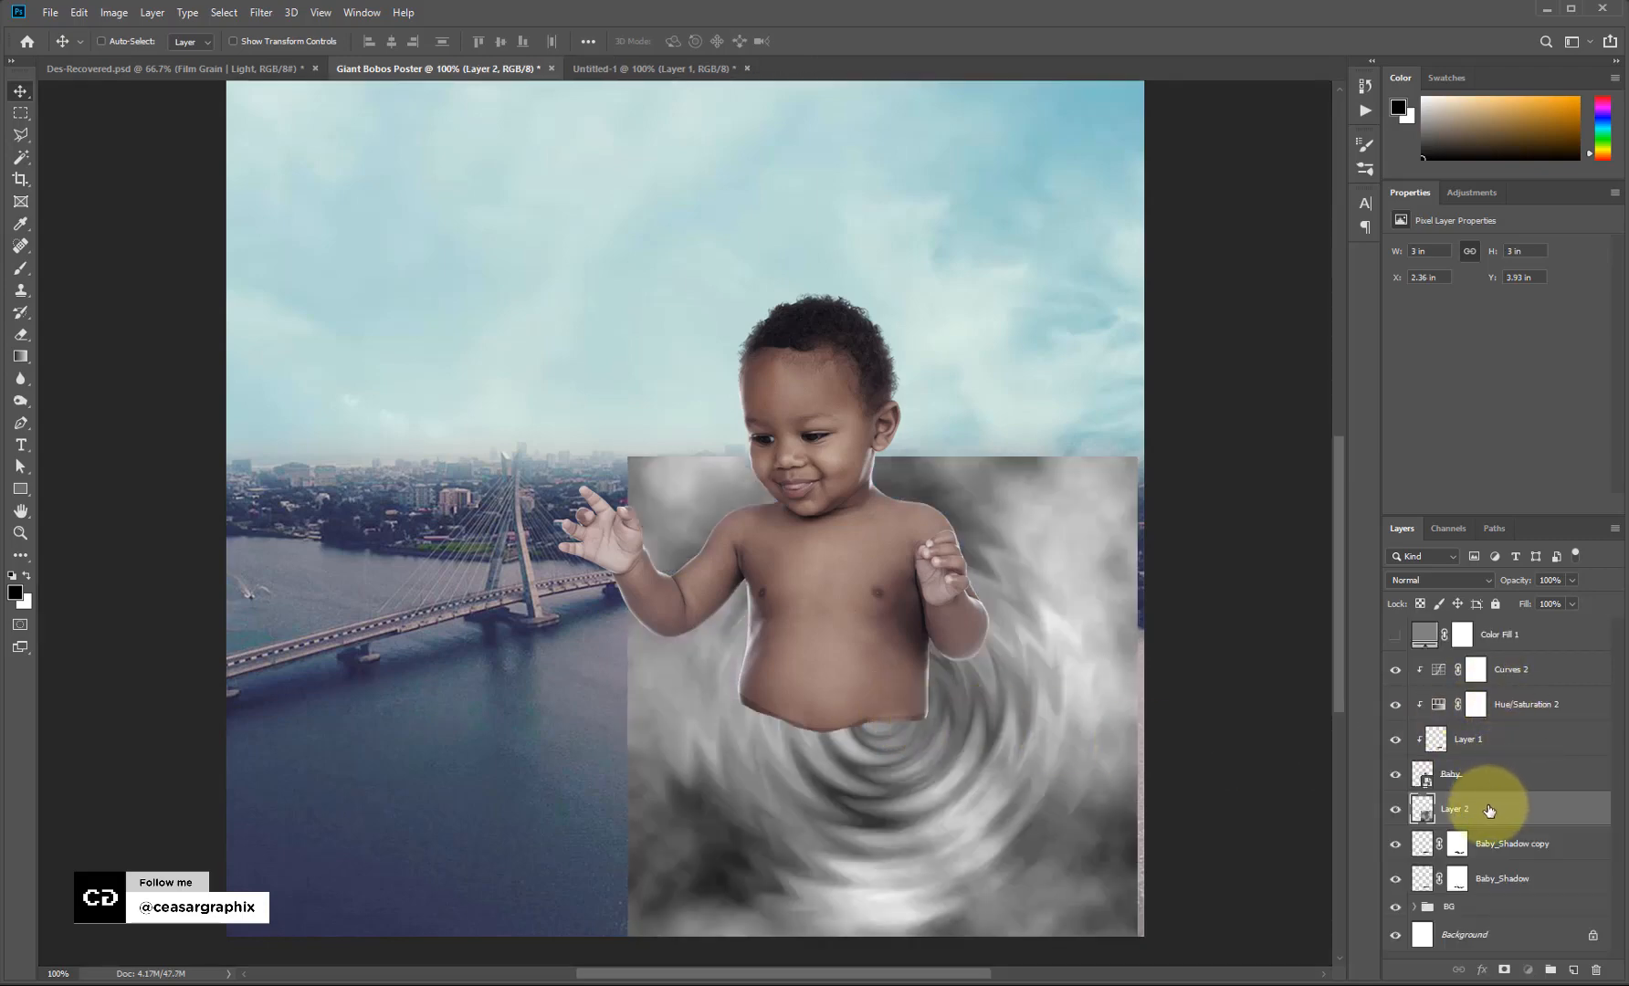
left_click_drag(907, 736, 870, 706)
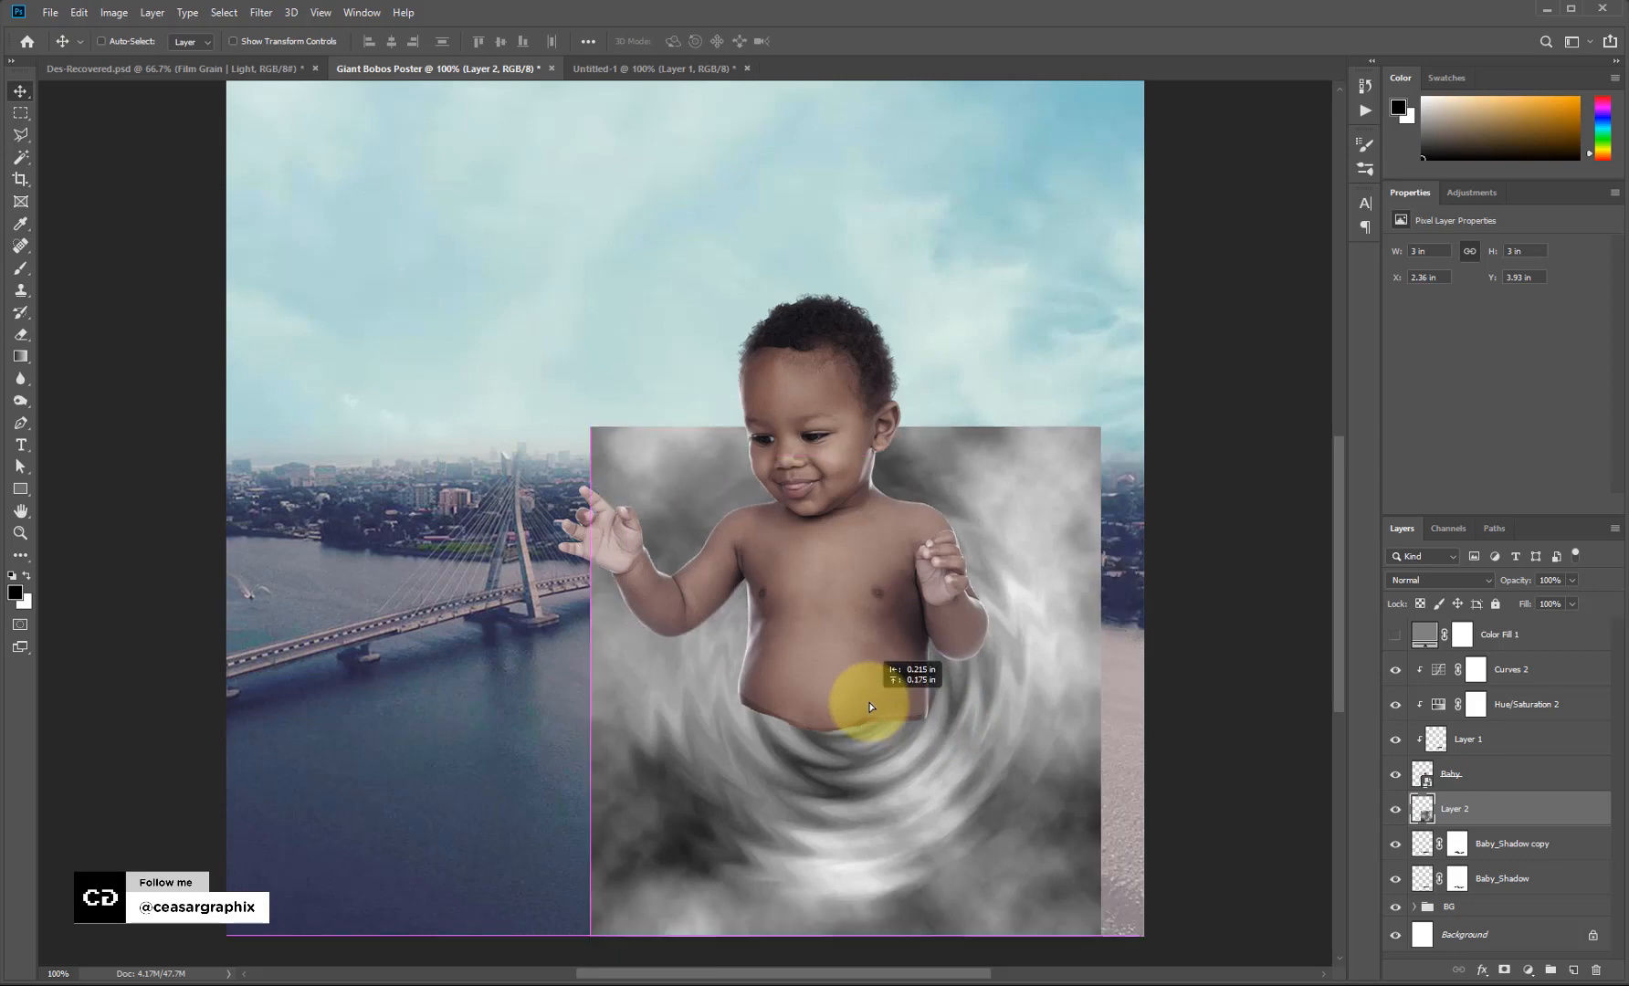
Squash and widen the swirl into a flat strip about 4.86 × 0.7 in.
key("ctrl")
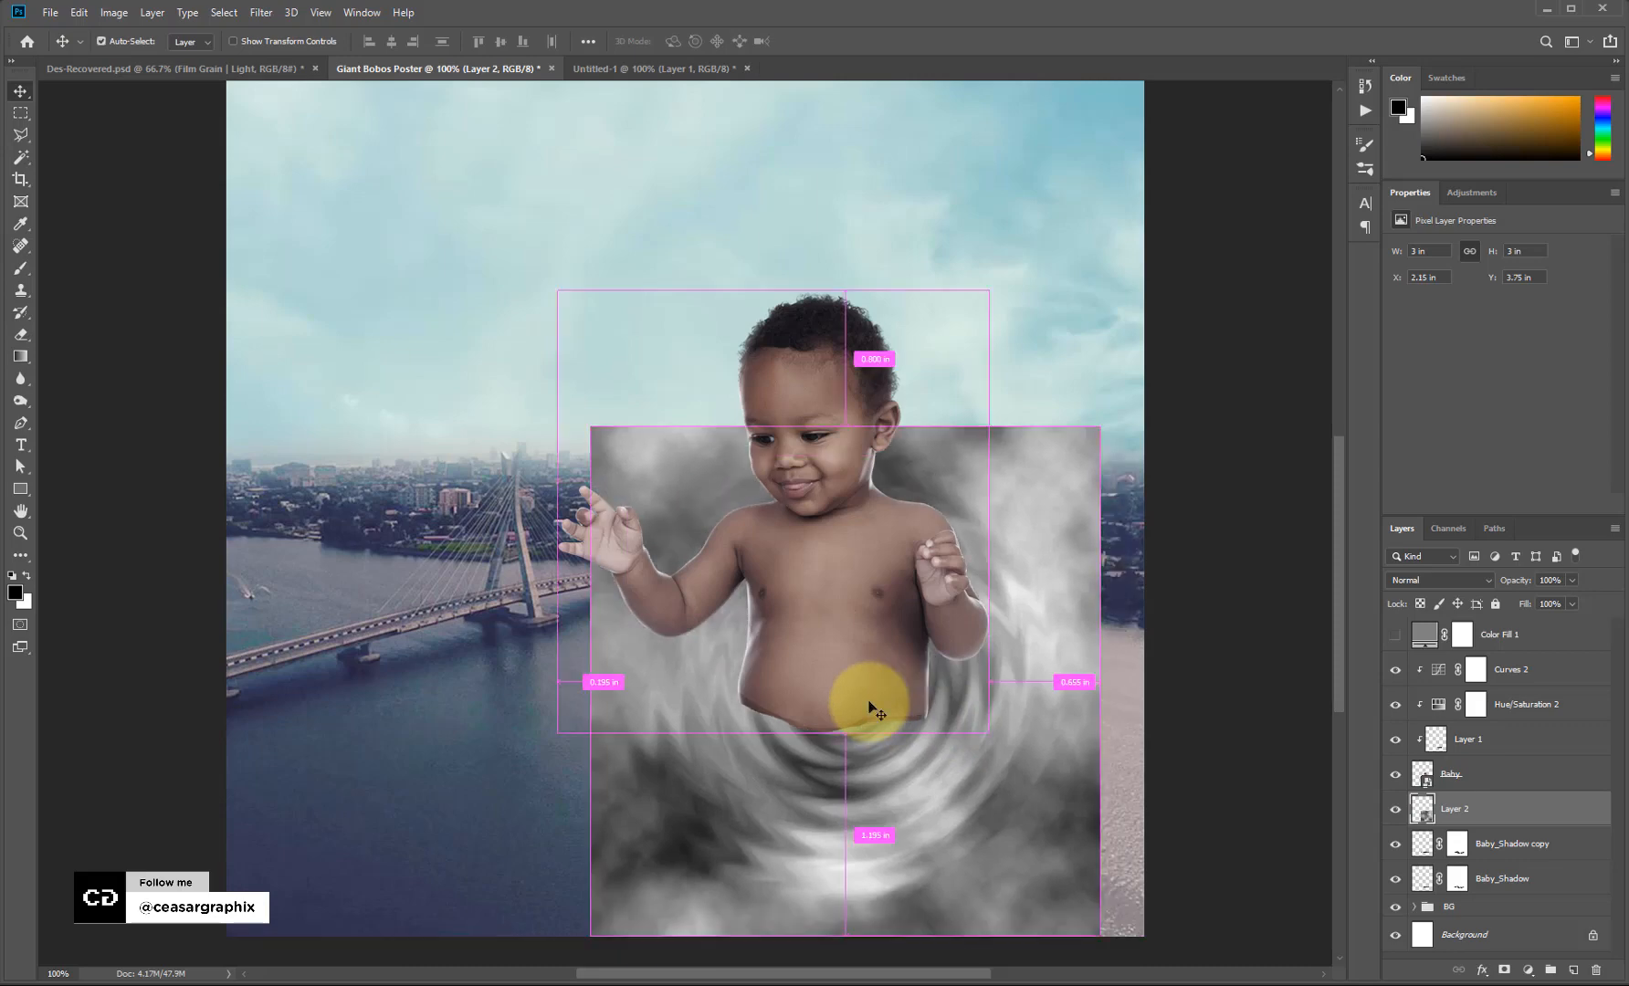
key("ctrl+t")
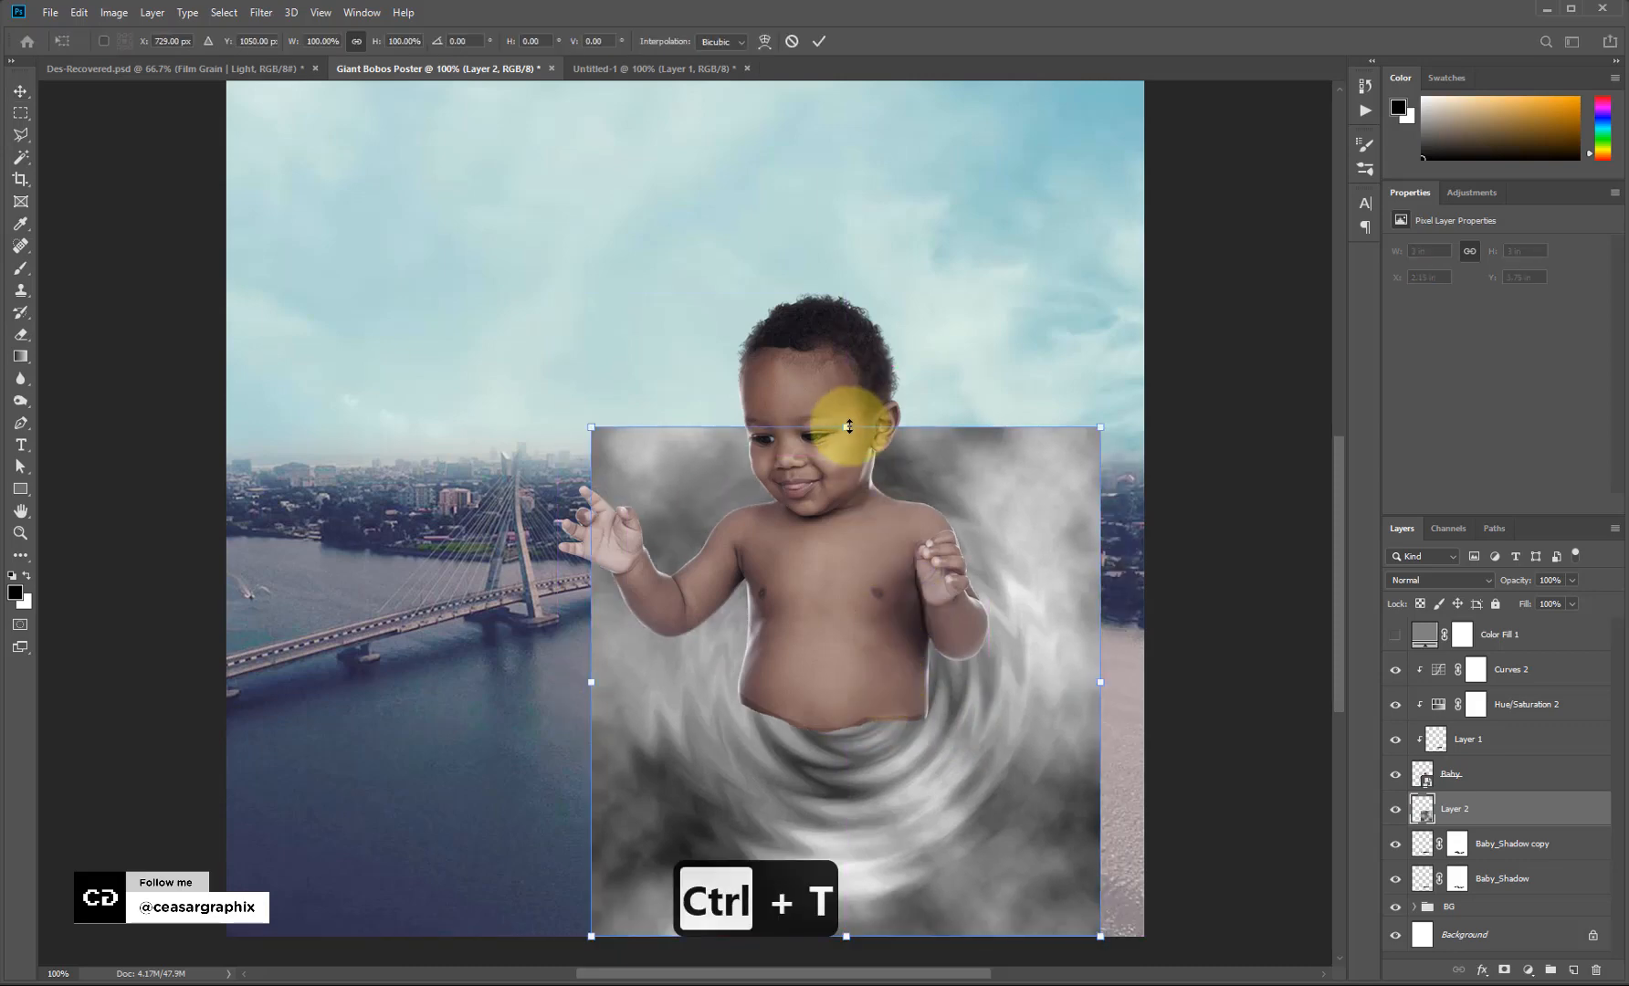
left_click_drag(848, 427, 963, 687)
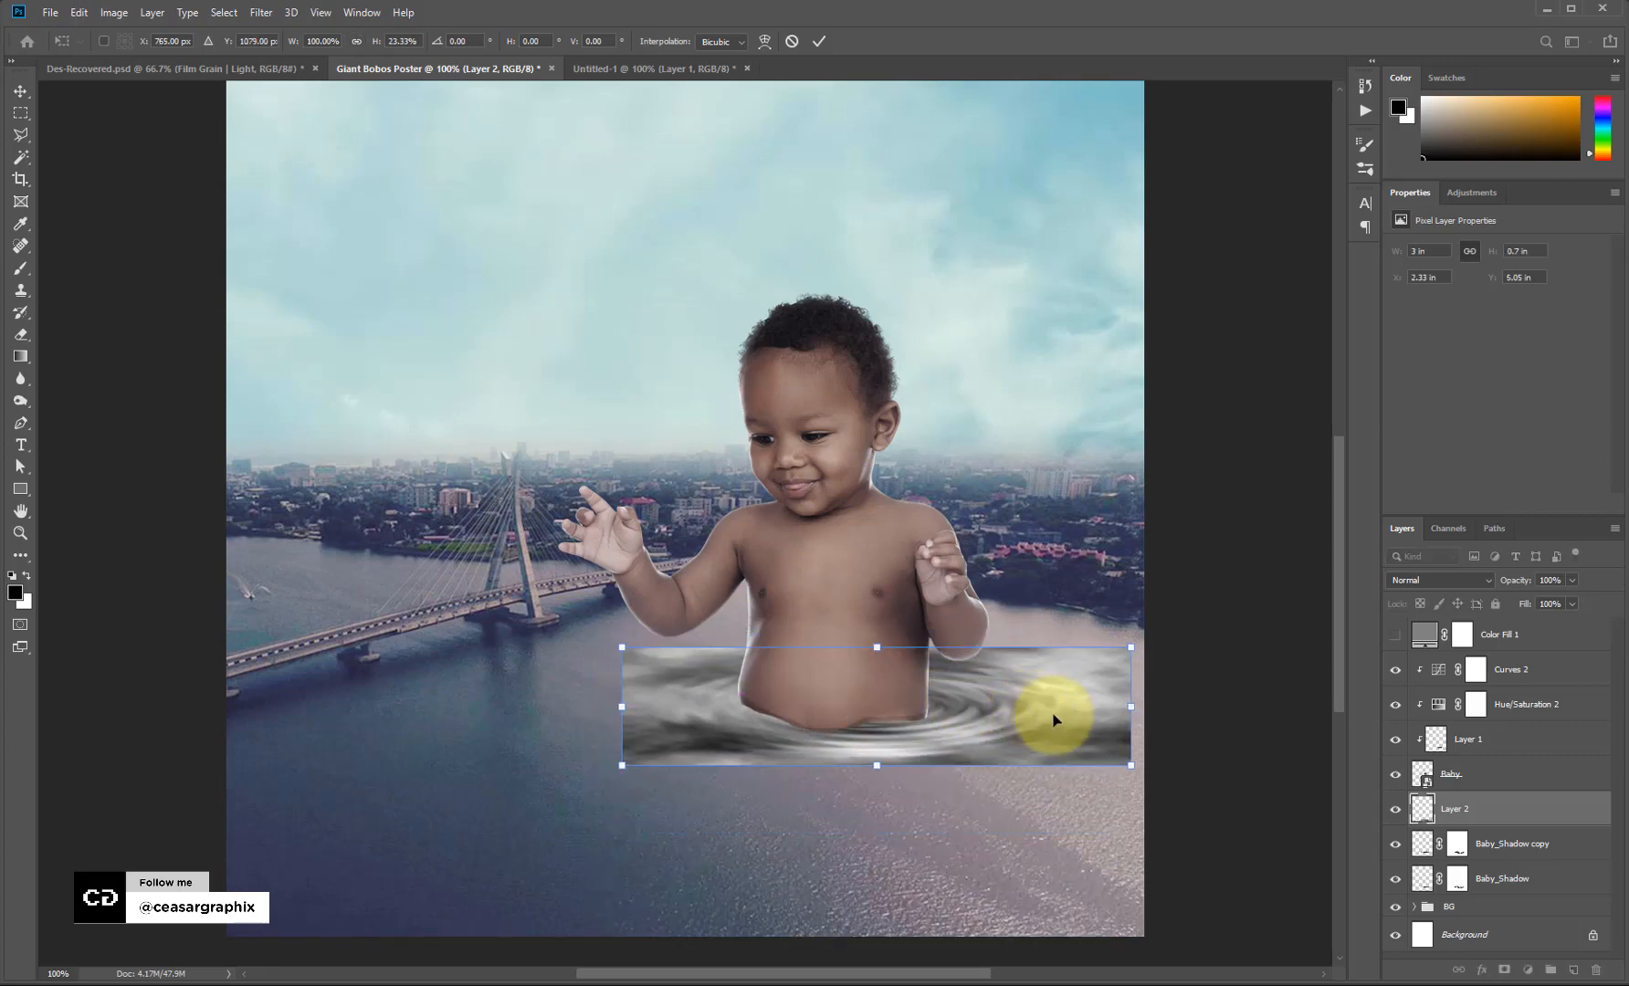
left_click_drag(1133, 708, 606, 705)
key("shift+space")
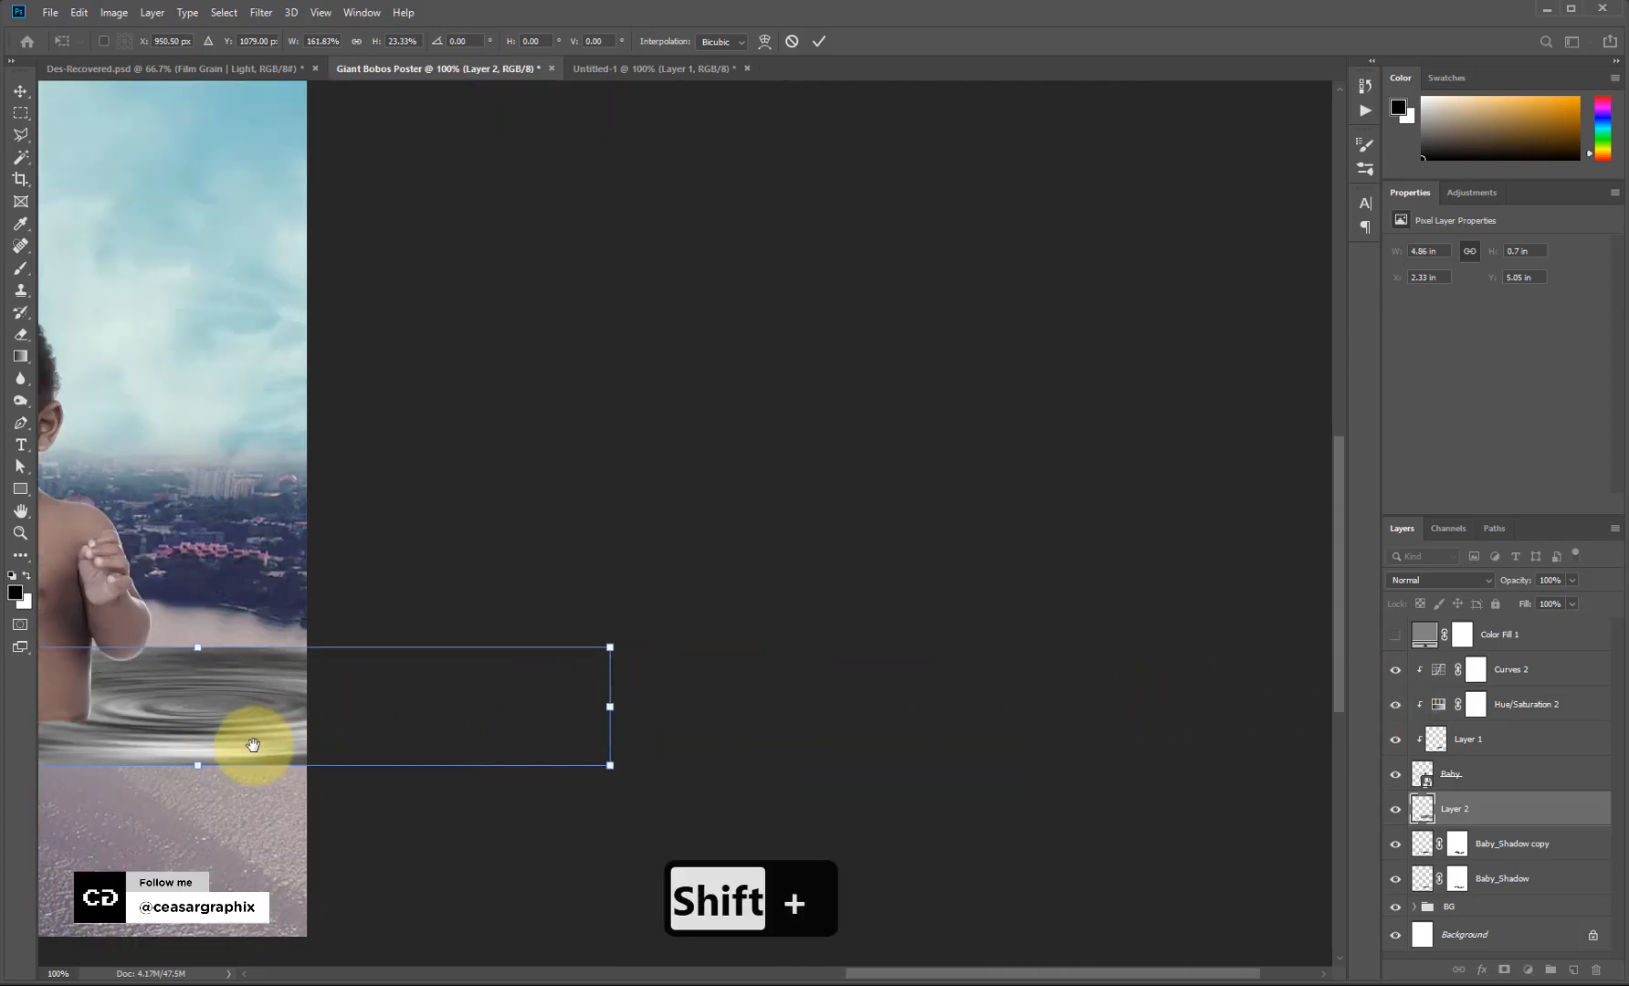
left_click_drag(257, 744, 725, 697)
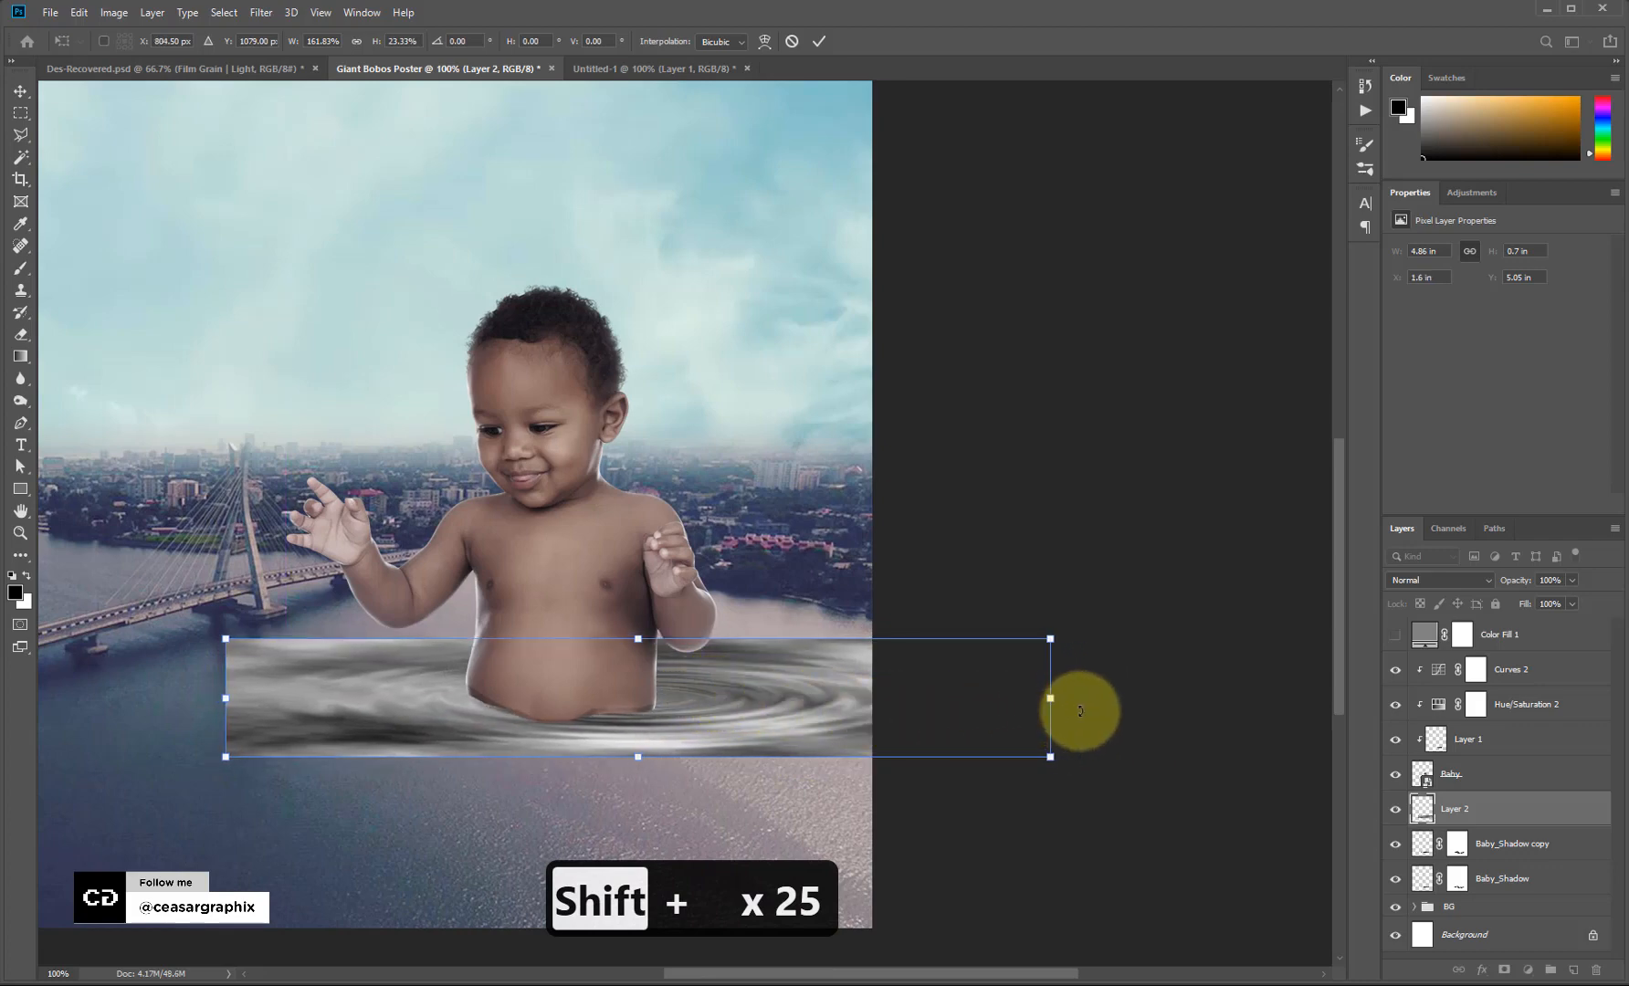
key("Return")
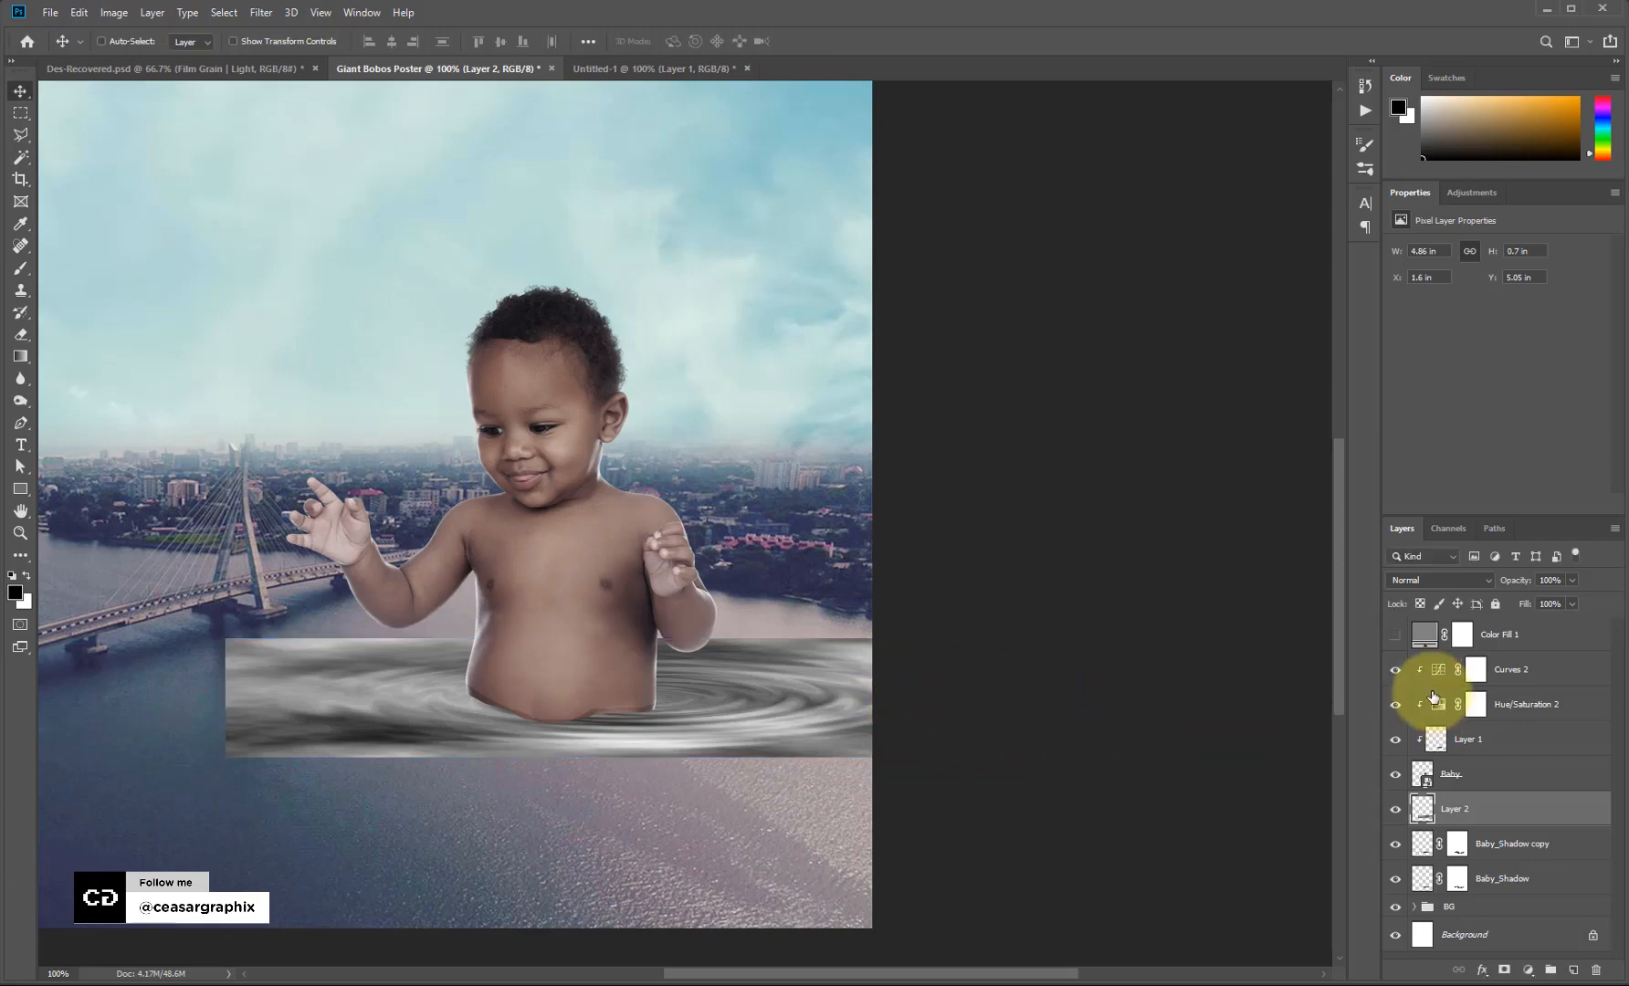
Set Layer 2's blend mode to Soft Light after previewing Overlay.
left_click(1456, 582)
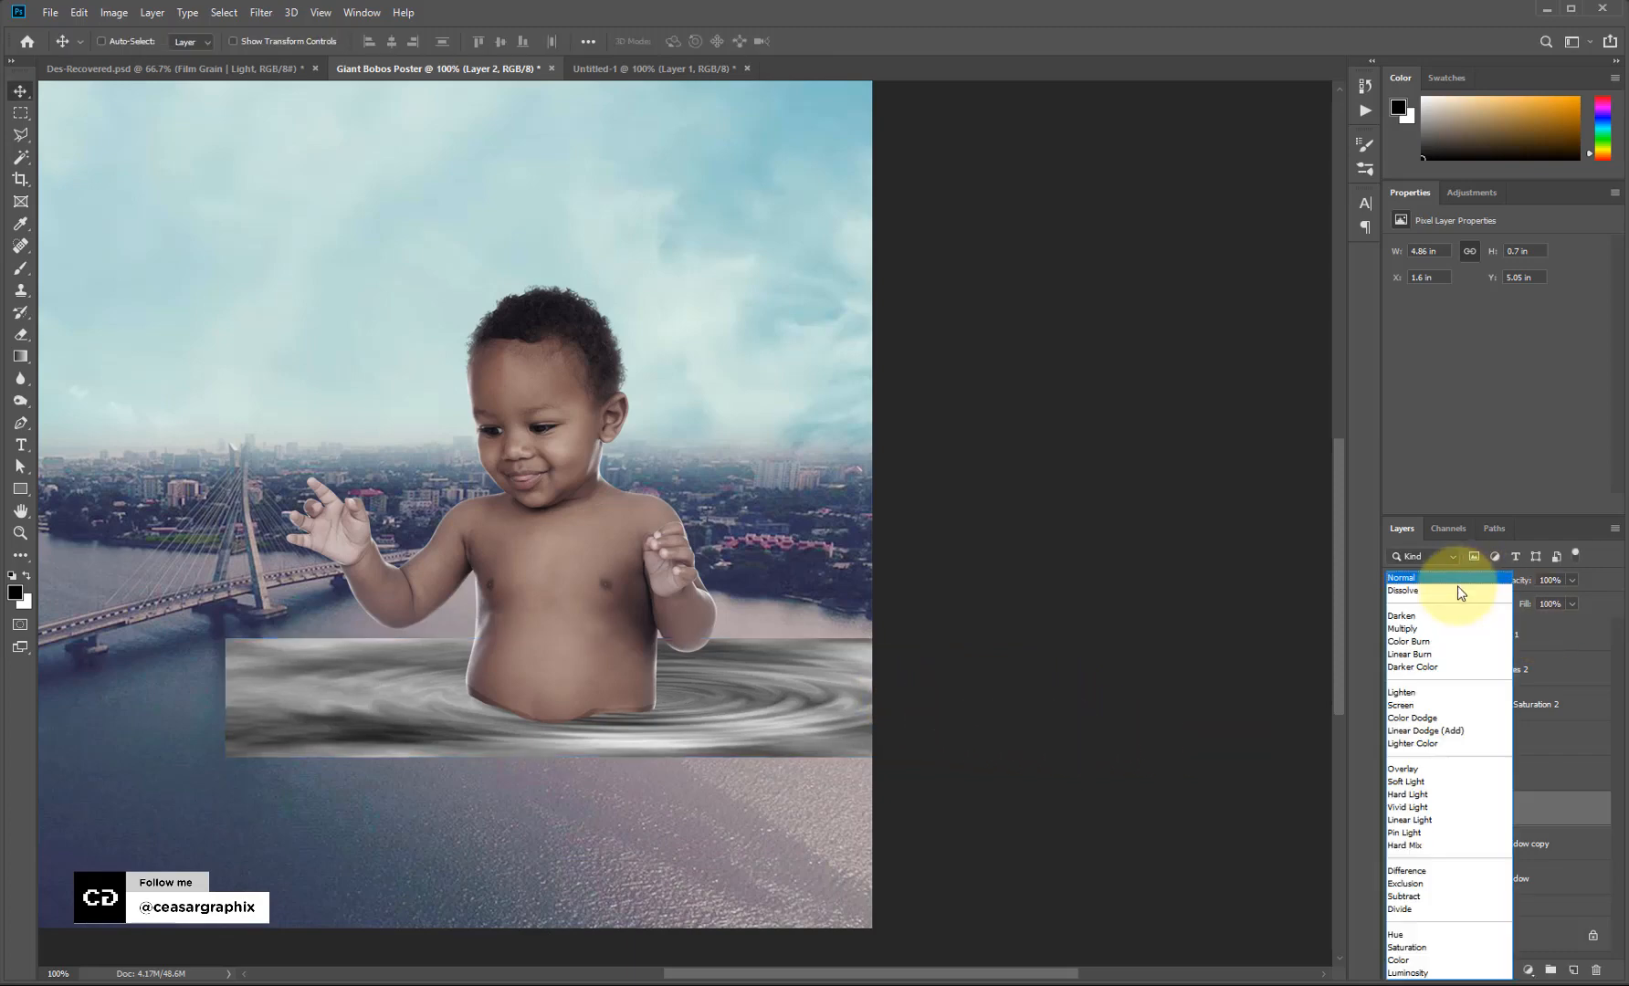
left_click(1453, 783)
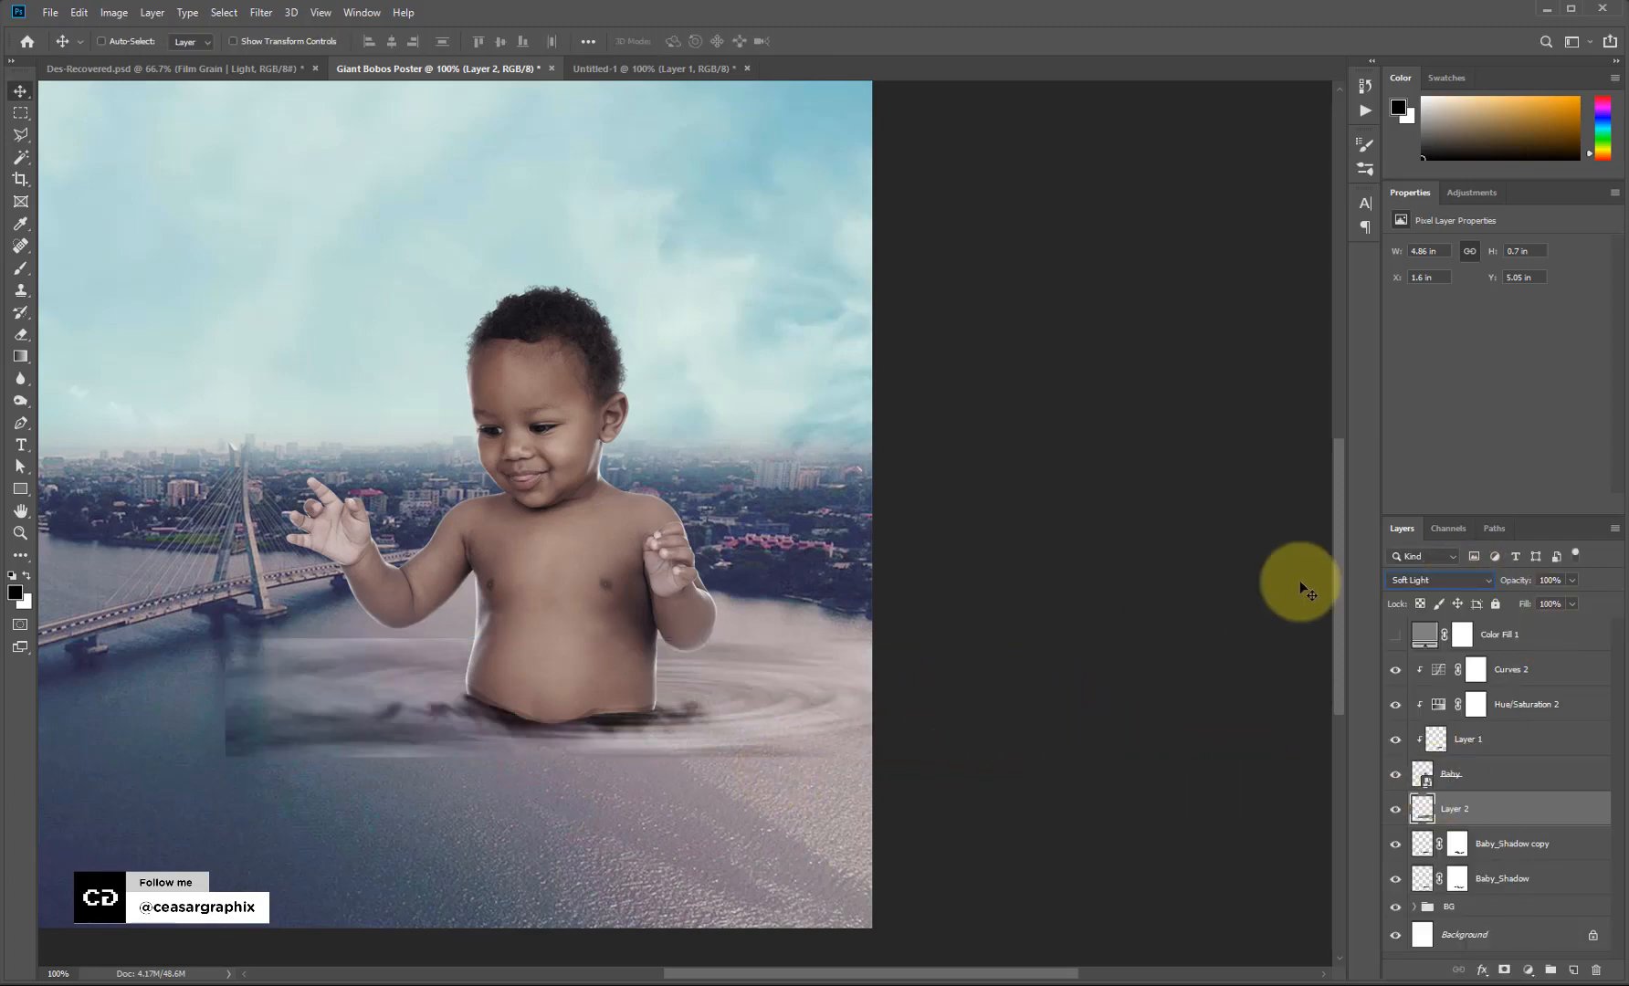
left_click(1436, 579)
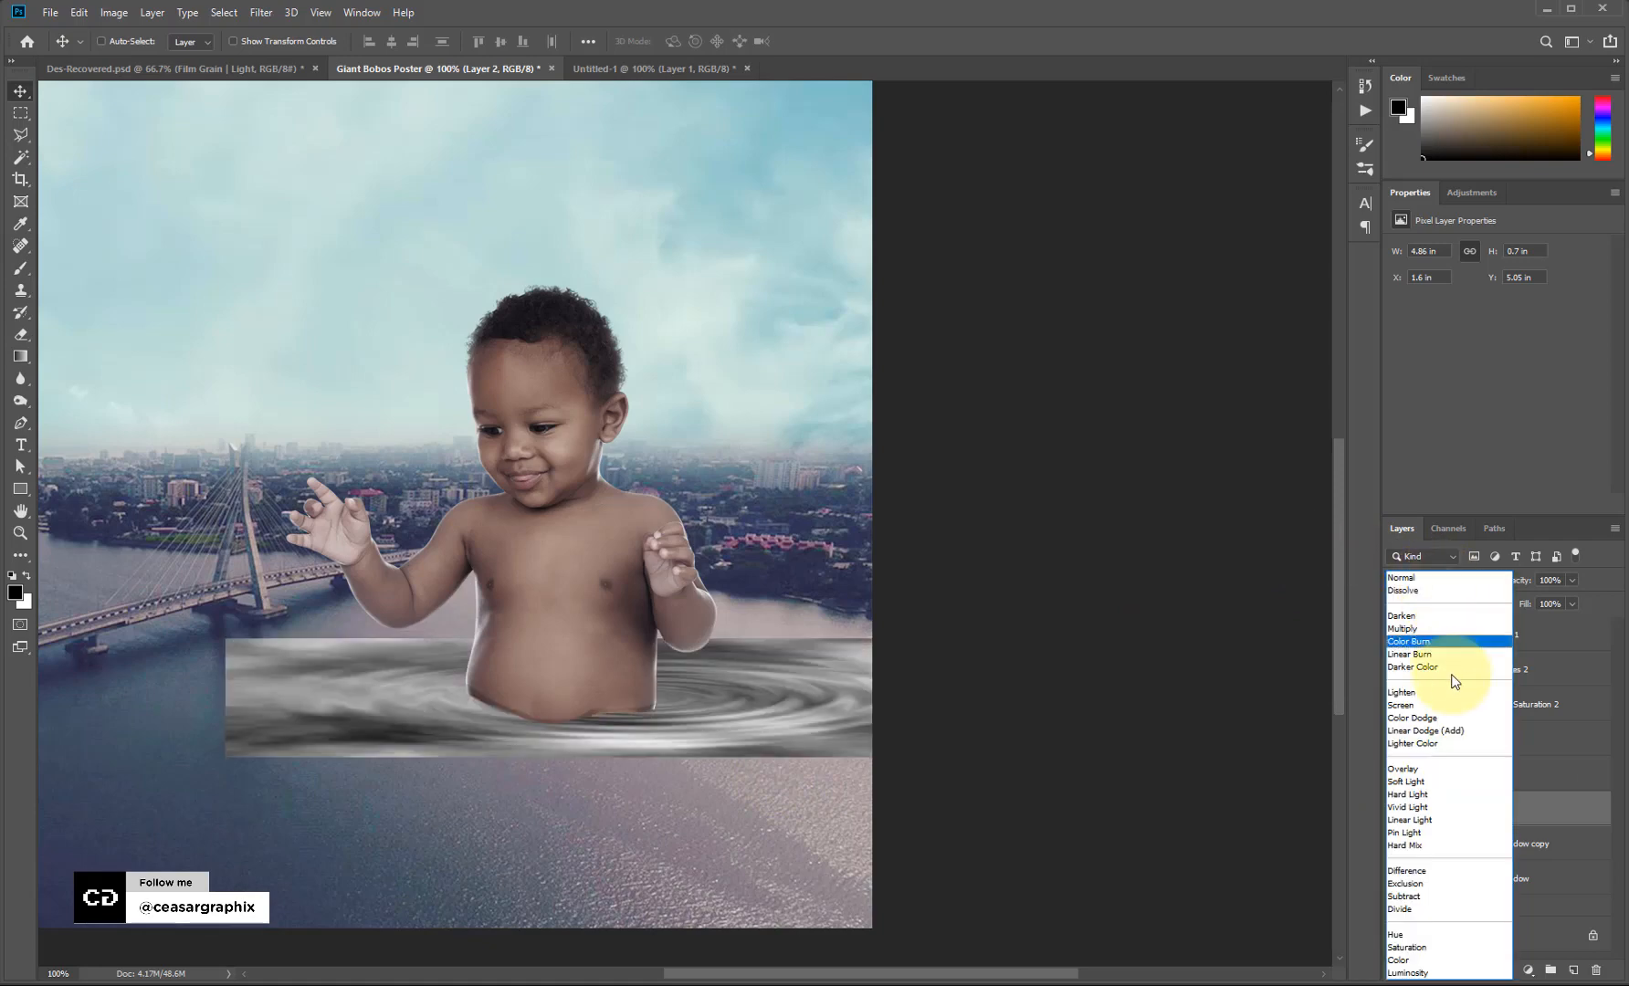
left_click(1447, 791)
Stretch the ripple strip taller to 0.86 in, shift it left and down, keeping Soft Light.
mouse_move(685, 730)
left_mouse_down()
mouse_move(636, 744)
mouse_move(682, 746)
left_mouse_up()
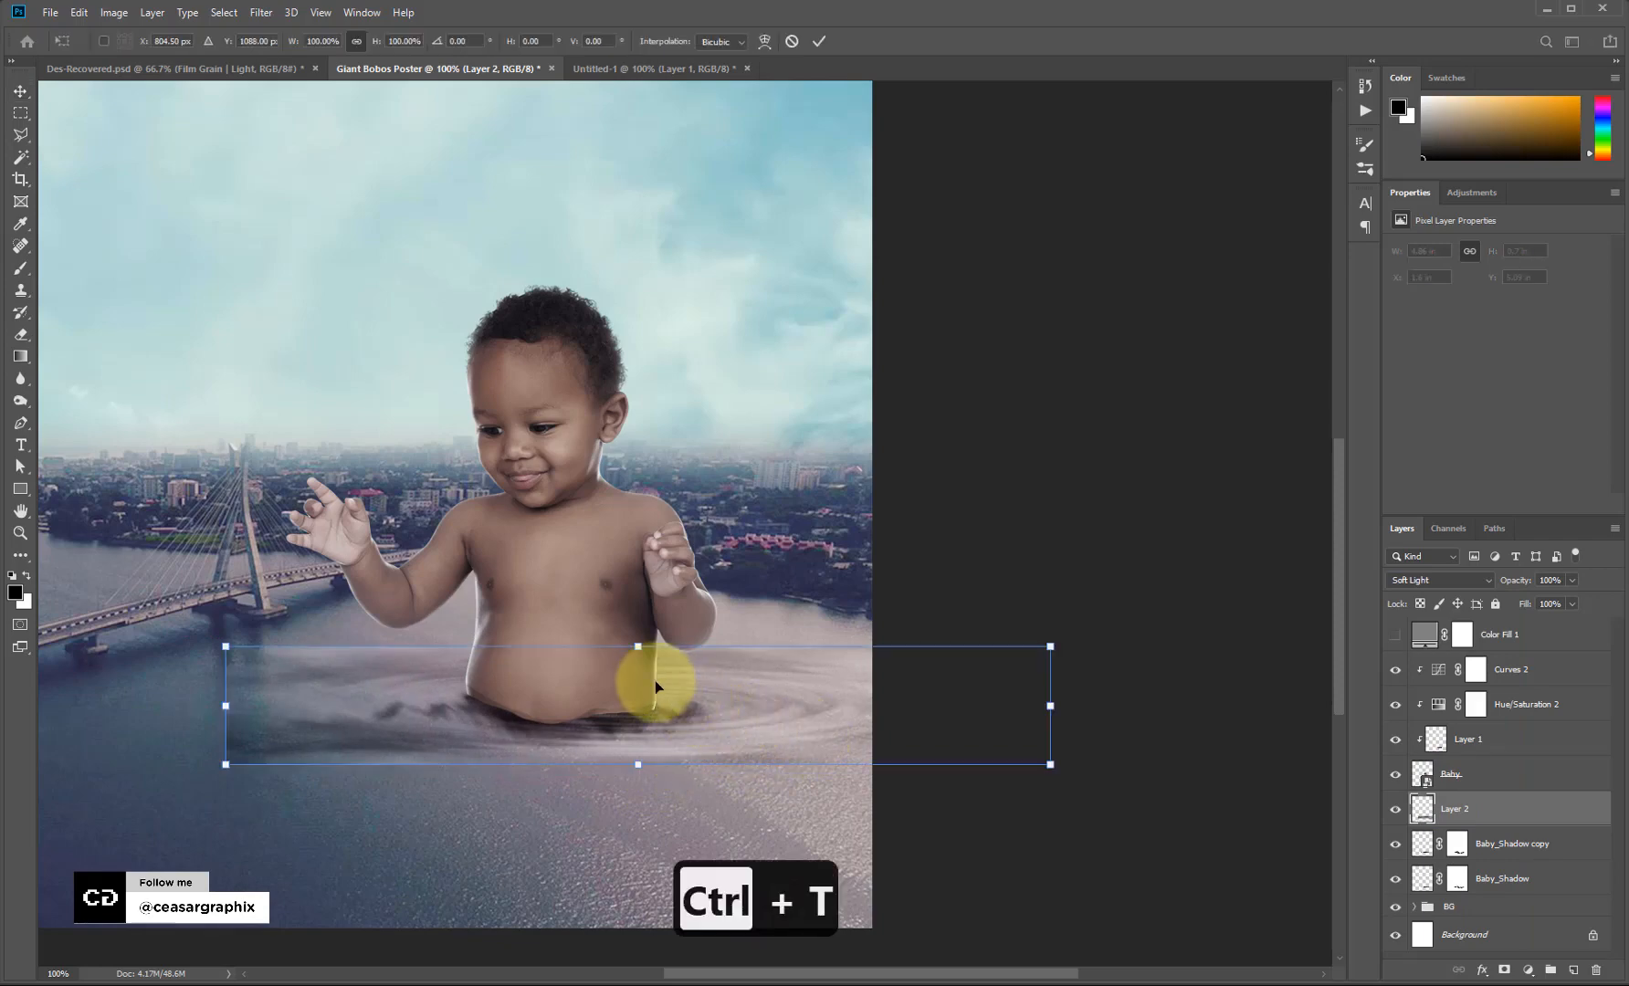
left_click_drag(643, 639, 649, 621)
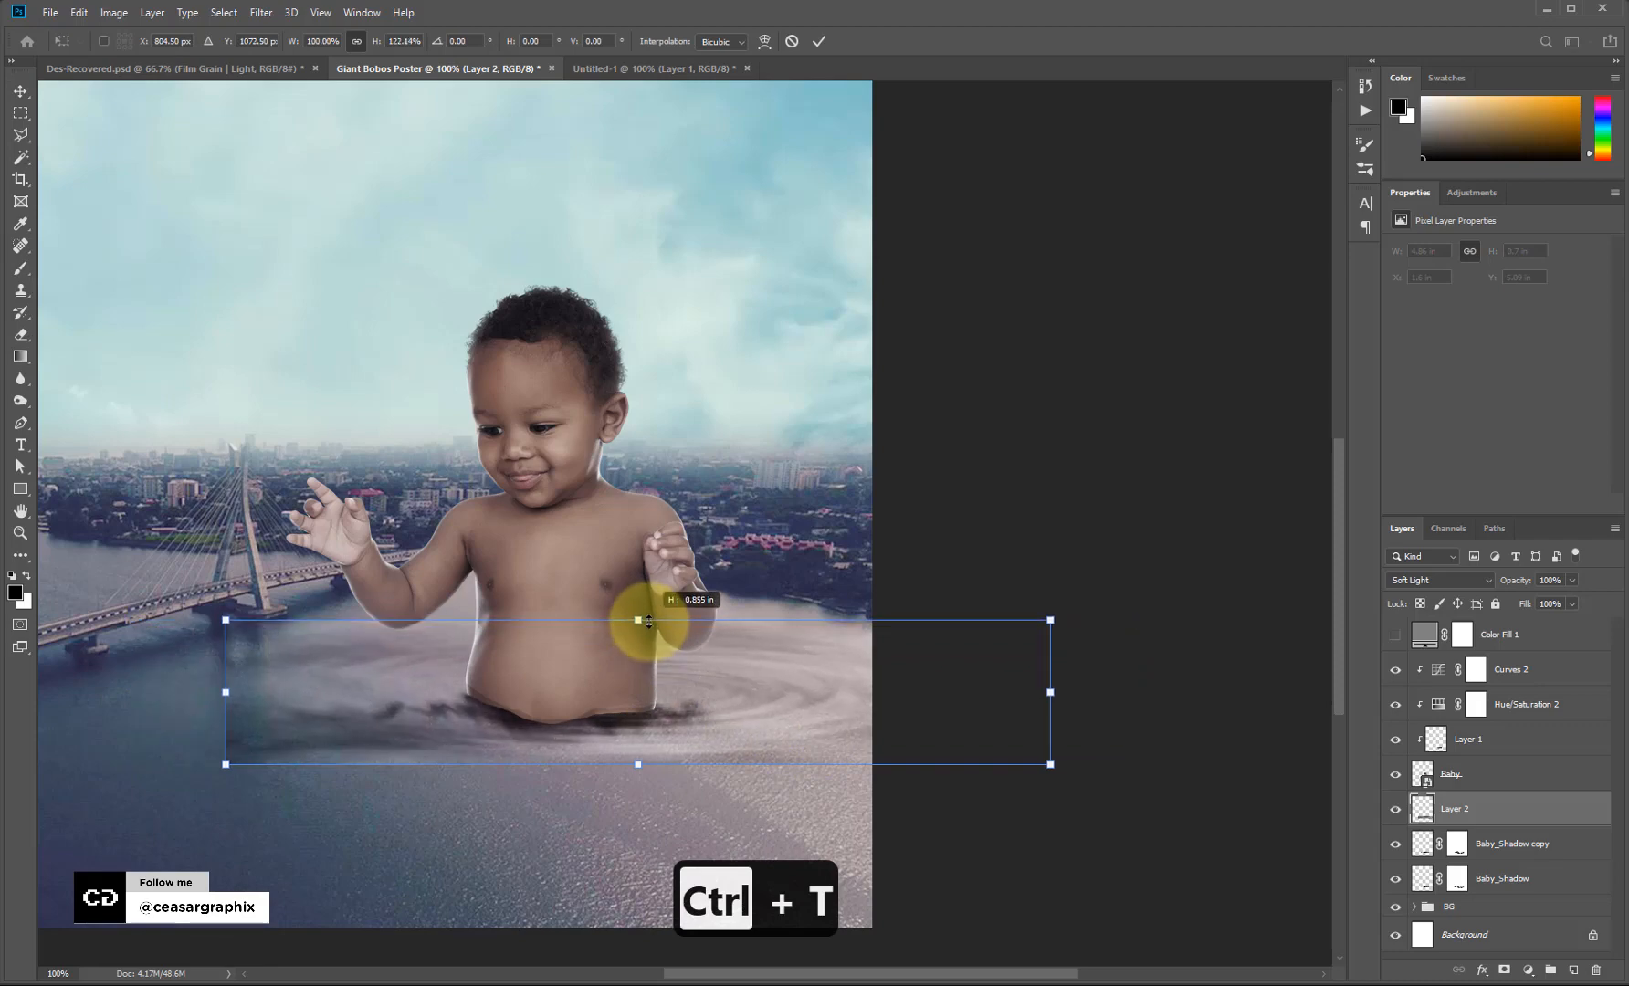
mouse_move(844, 716)
left_mouse_down()
mouse_move(827, 717)
mouse_move(836, 730)
mouse_move(824, 715)
left_mouse_up()
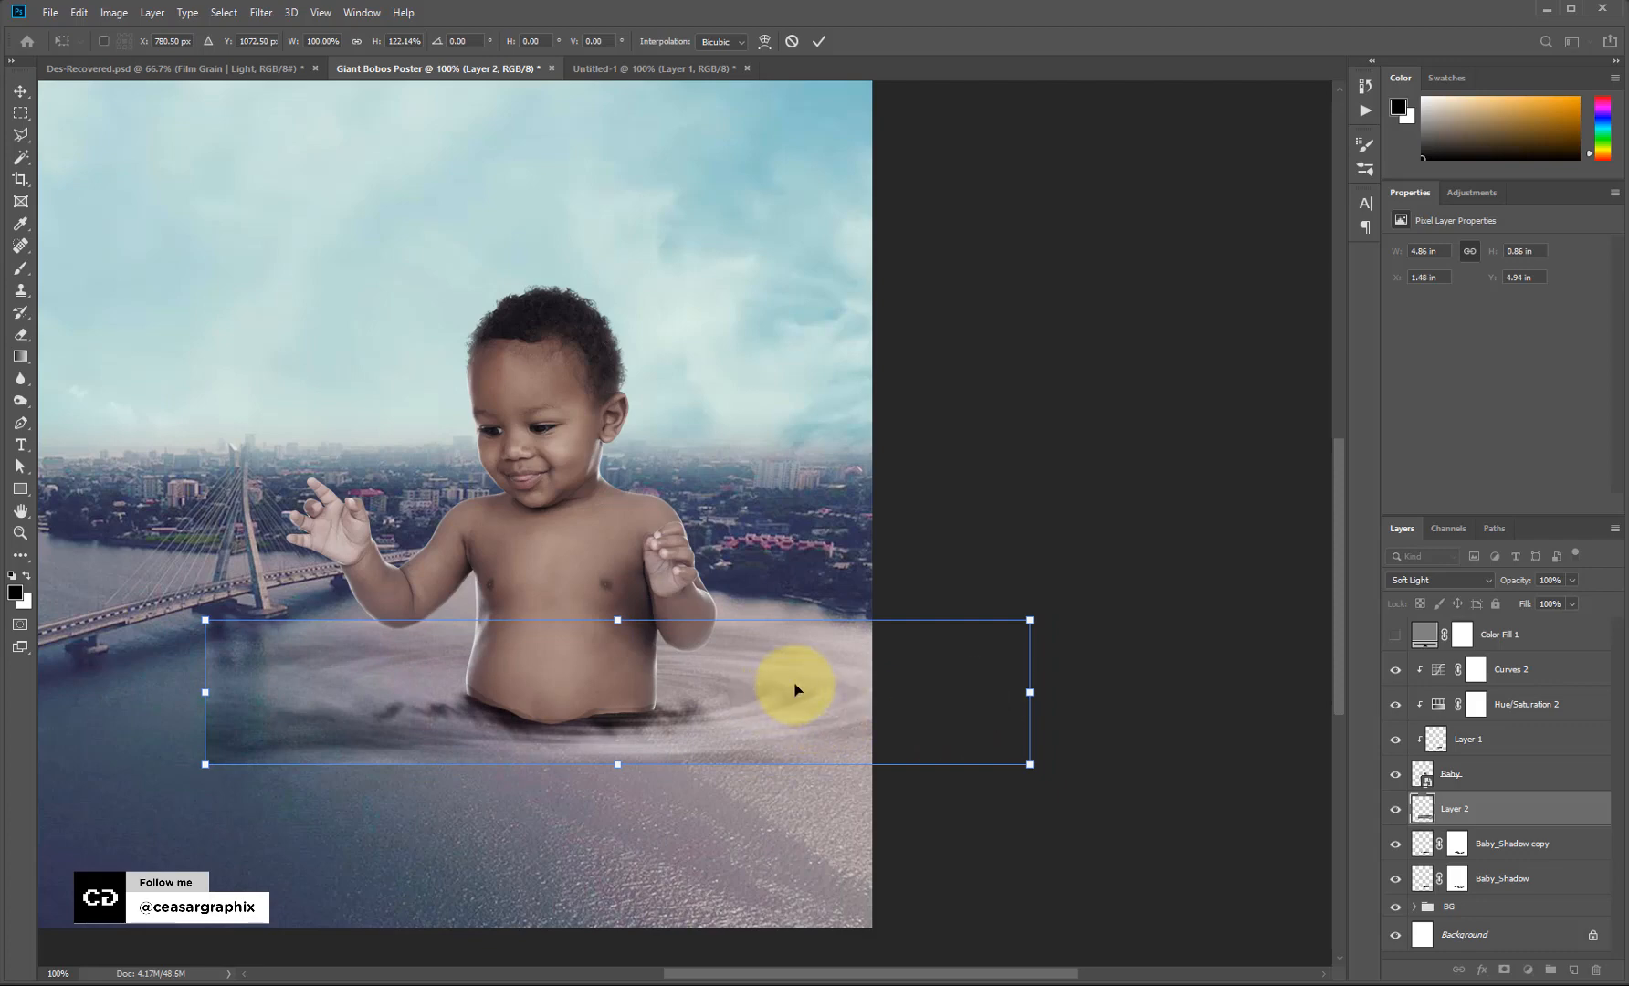
key("Return")
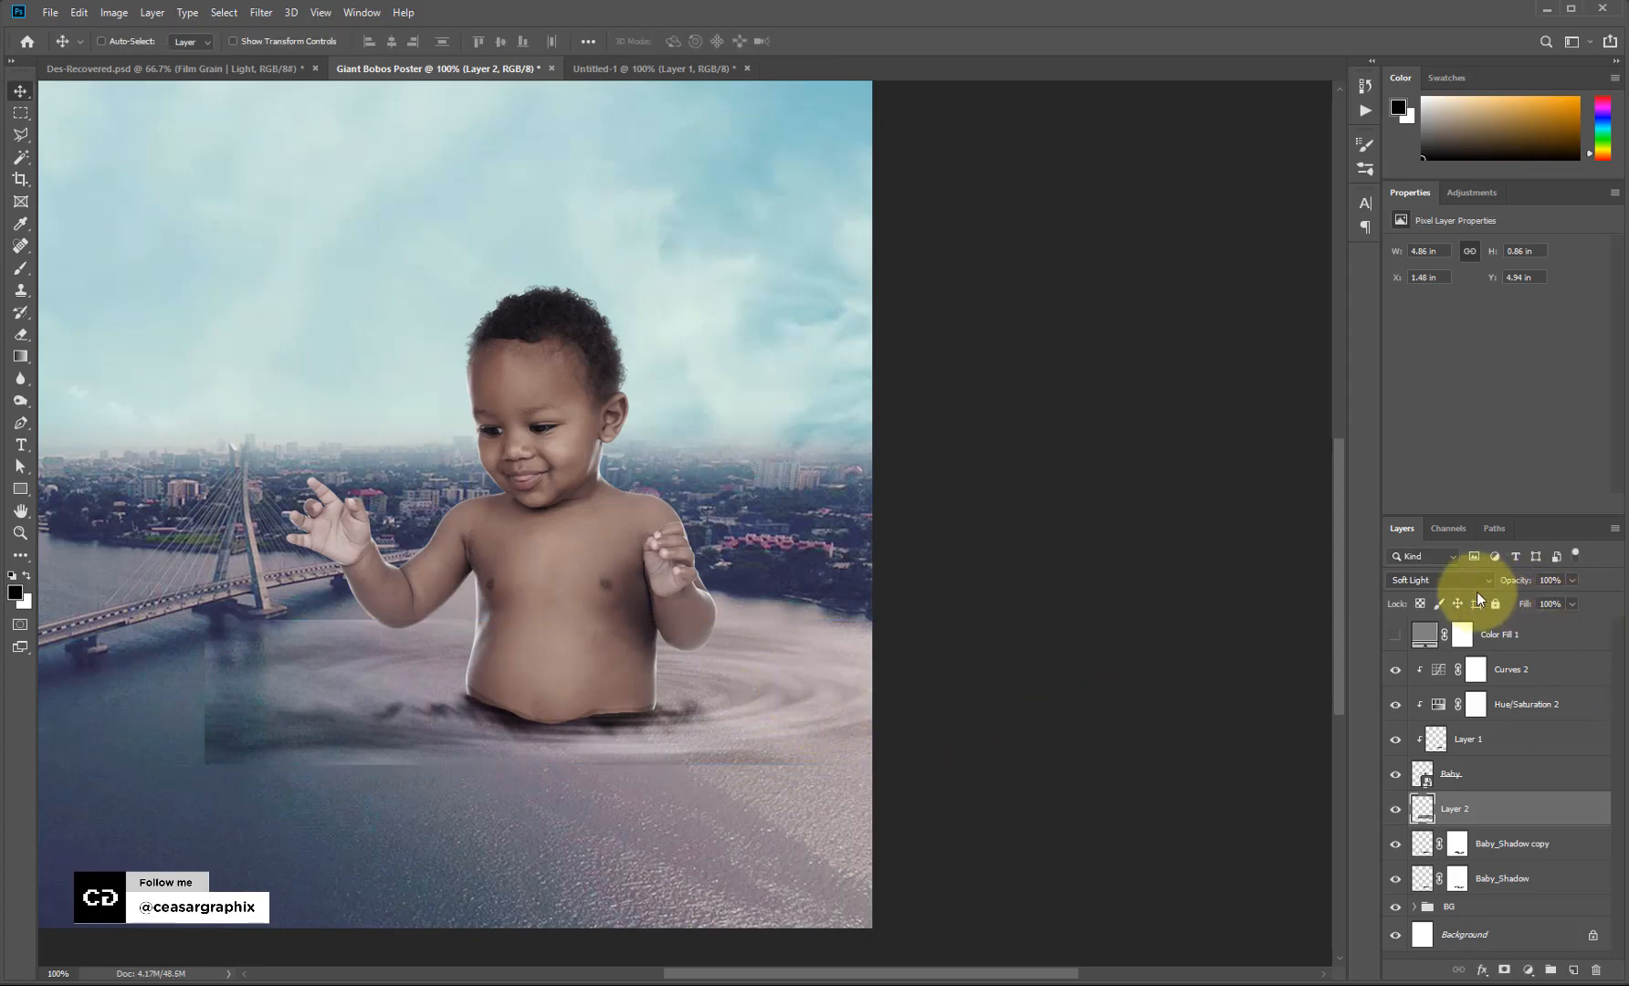
left_click(1447, 579)
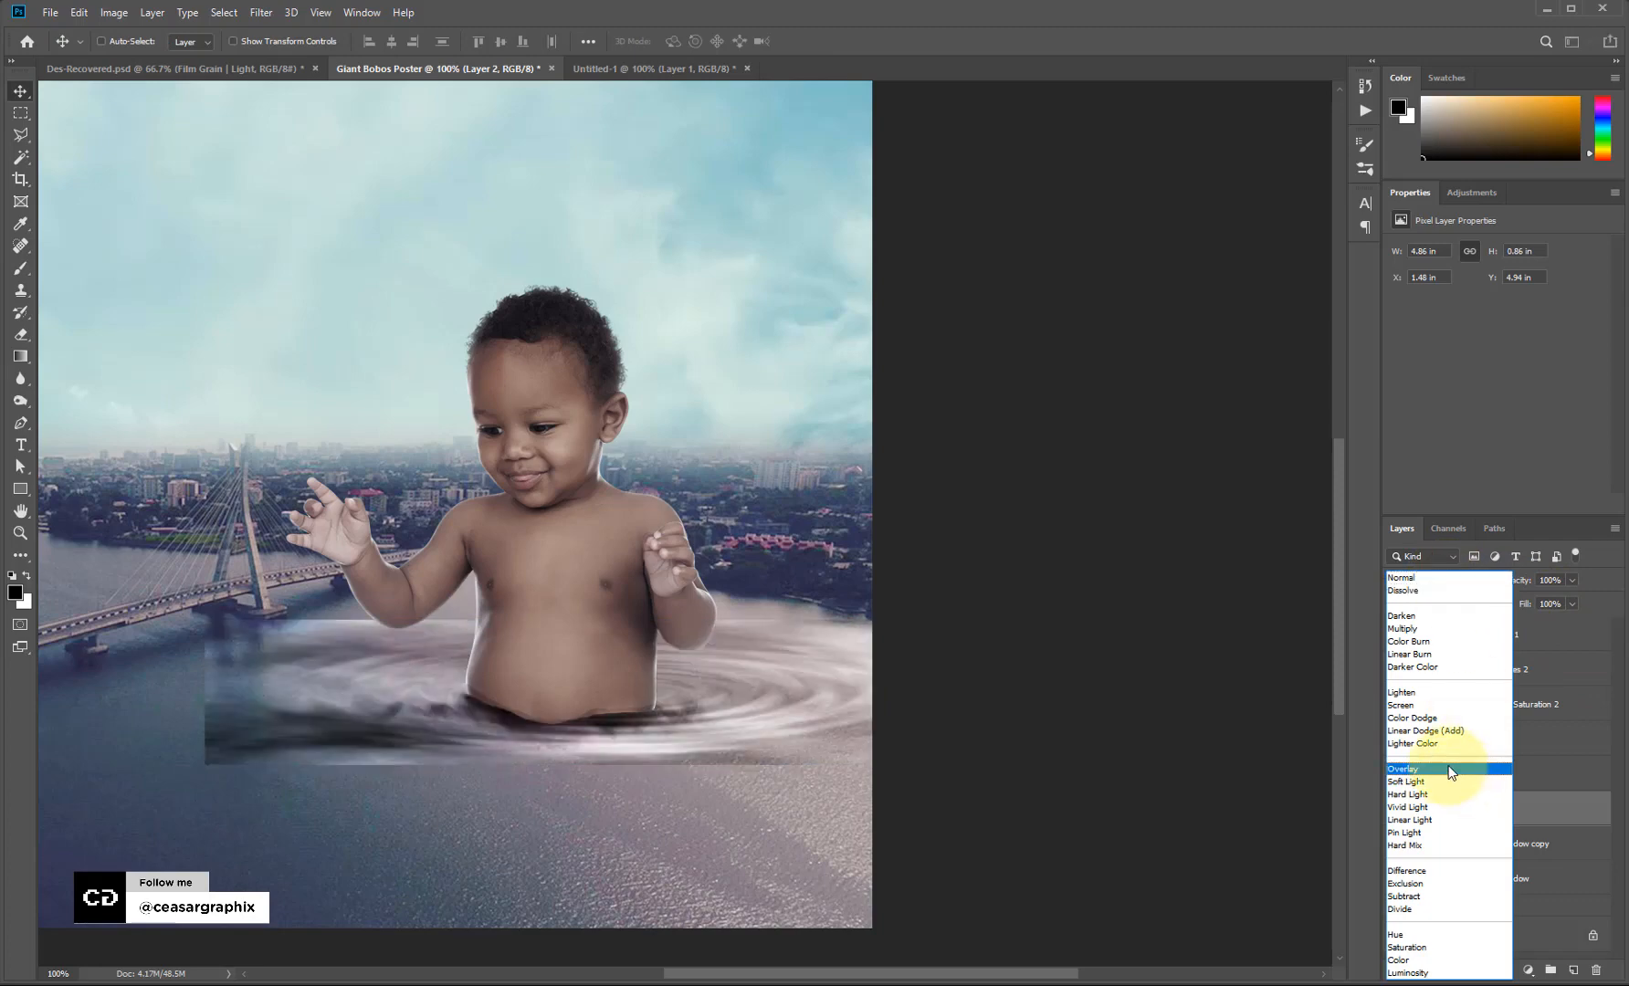
left_click(1167, 738)
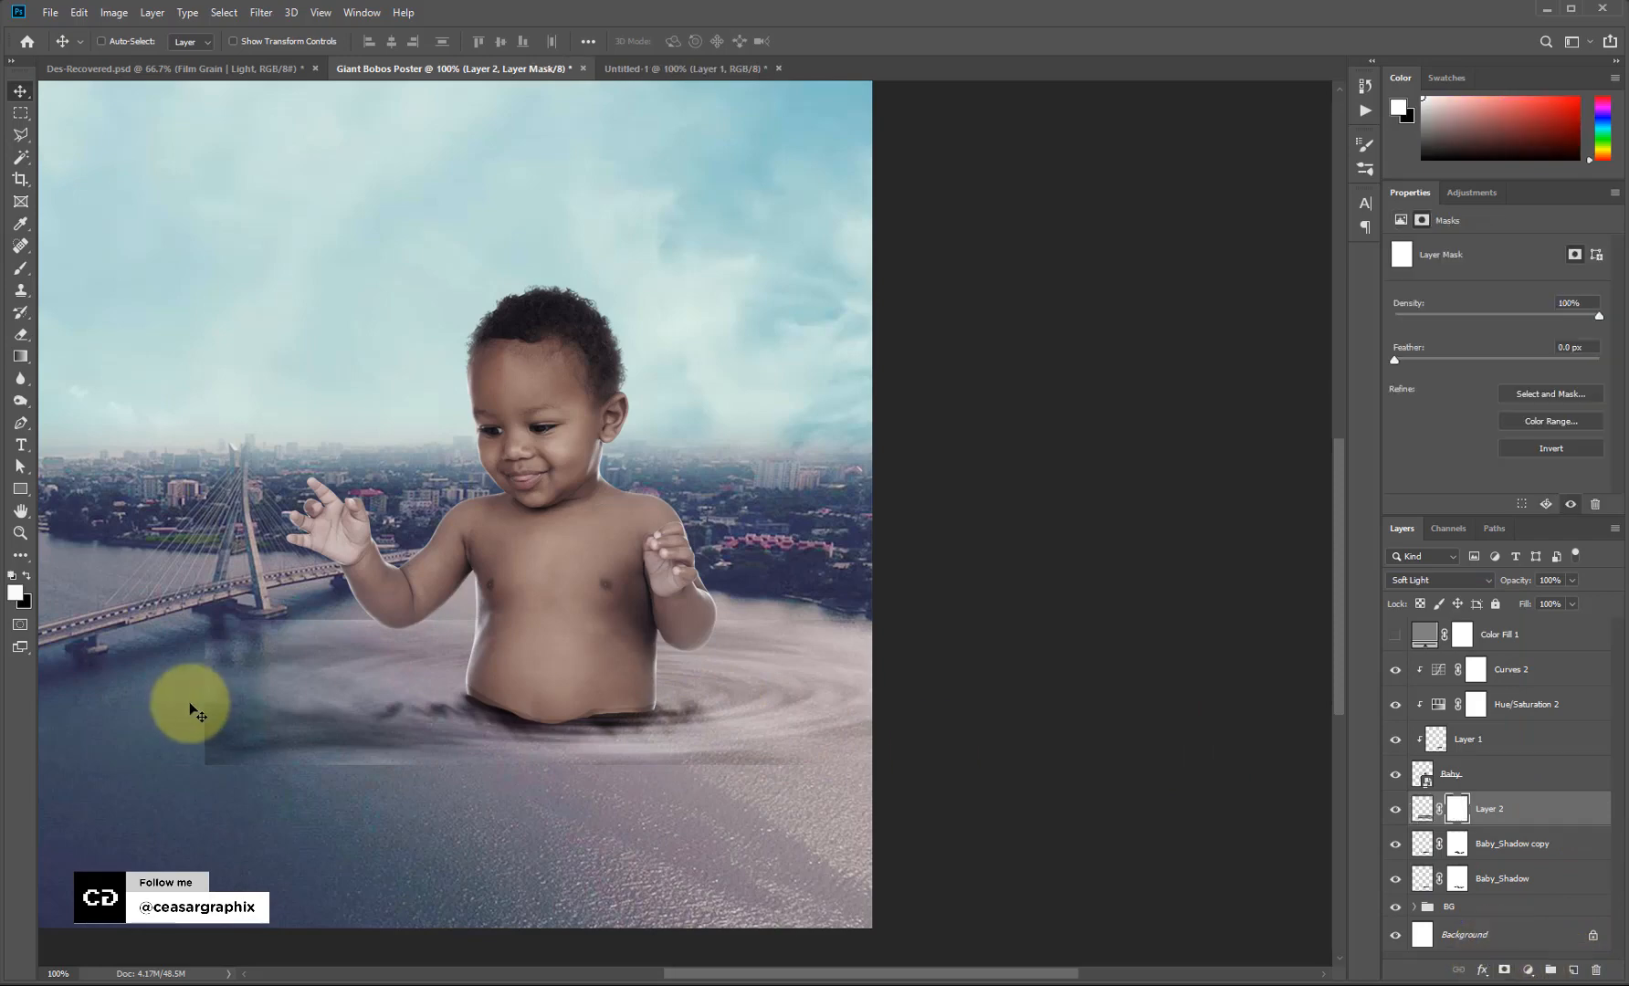
Set up a soft round brush at size 125.
key("b")
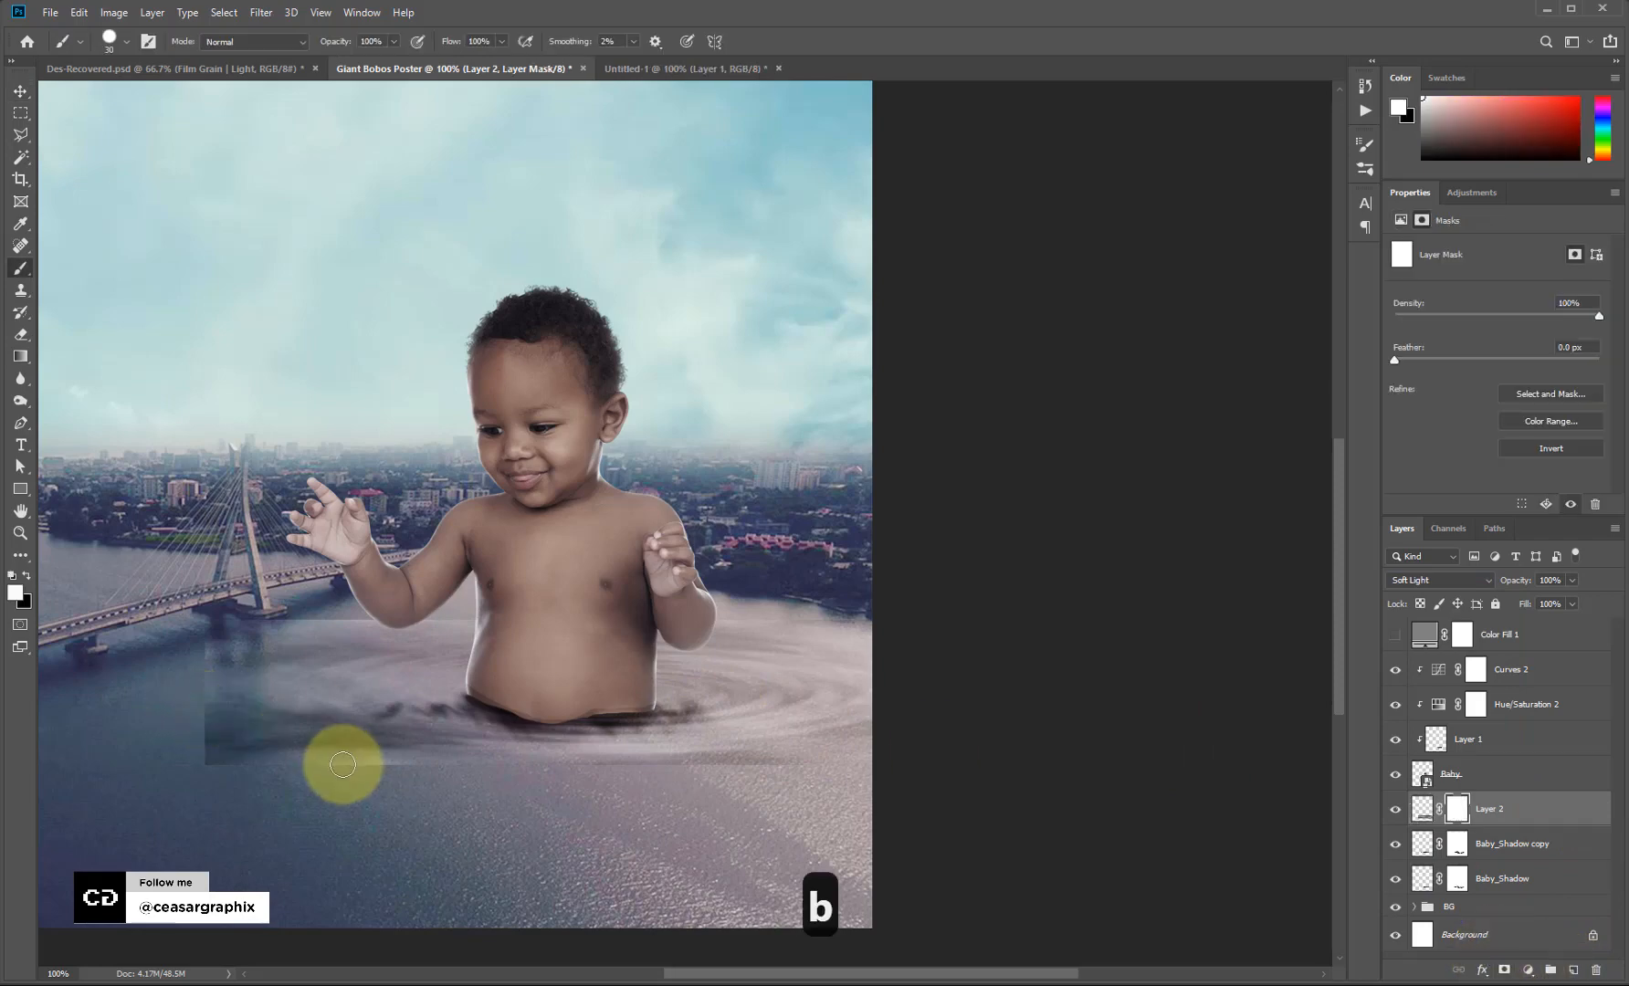
key("bracketright")
key("bracketright")
key("bracketright")
key("bracketright")
key("bracketright")
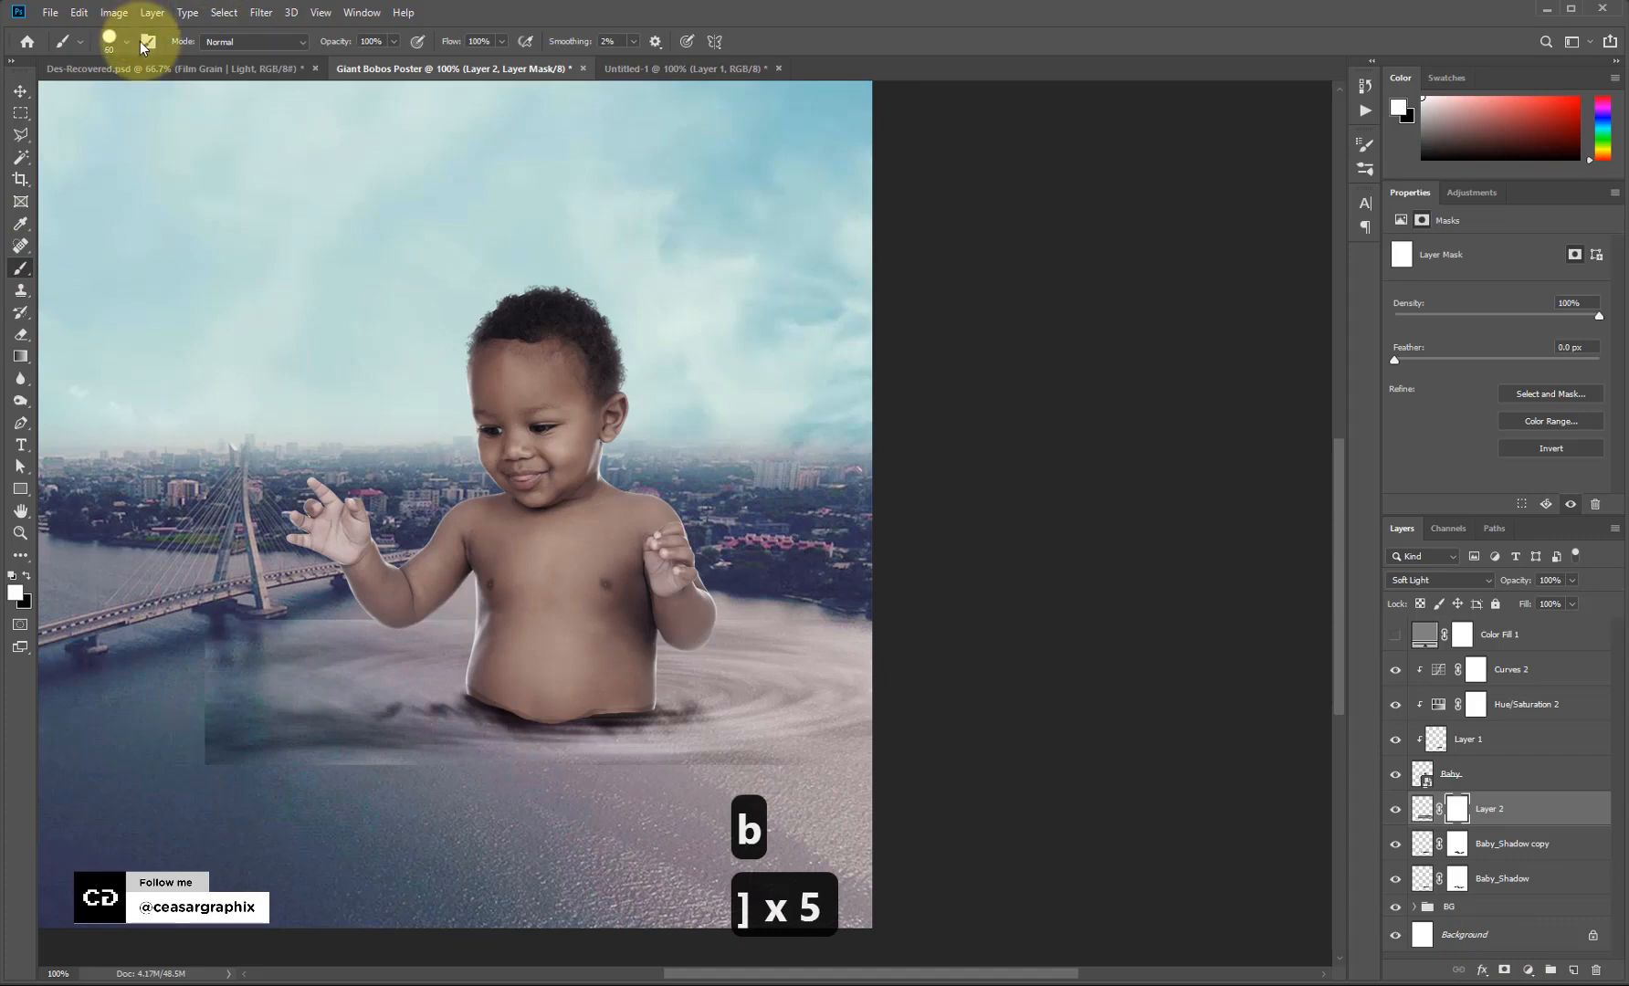
key("F5")
left_click(1169, 174)
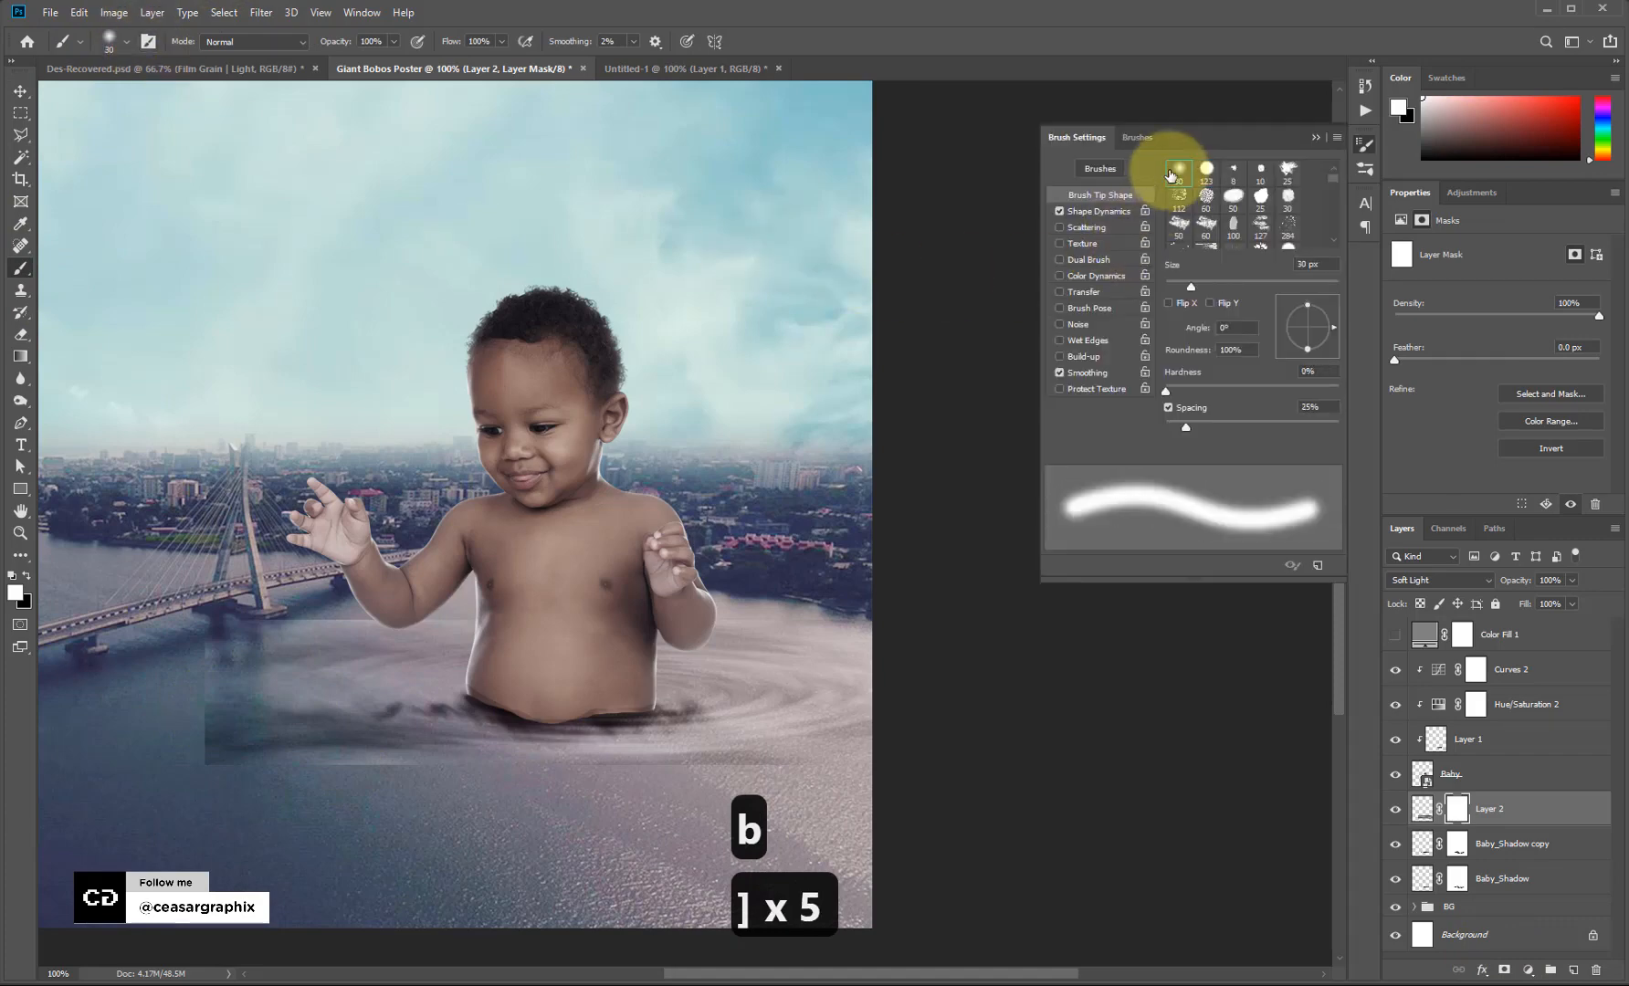
left_click(1315, 137)
key("bracketright")
key("bracketright")
key("bracketright")
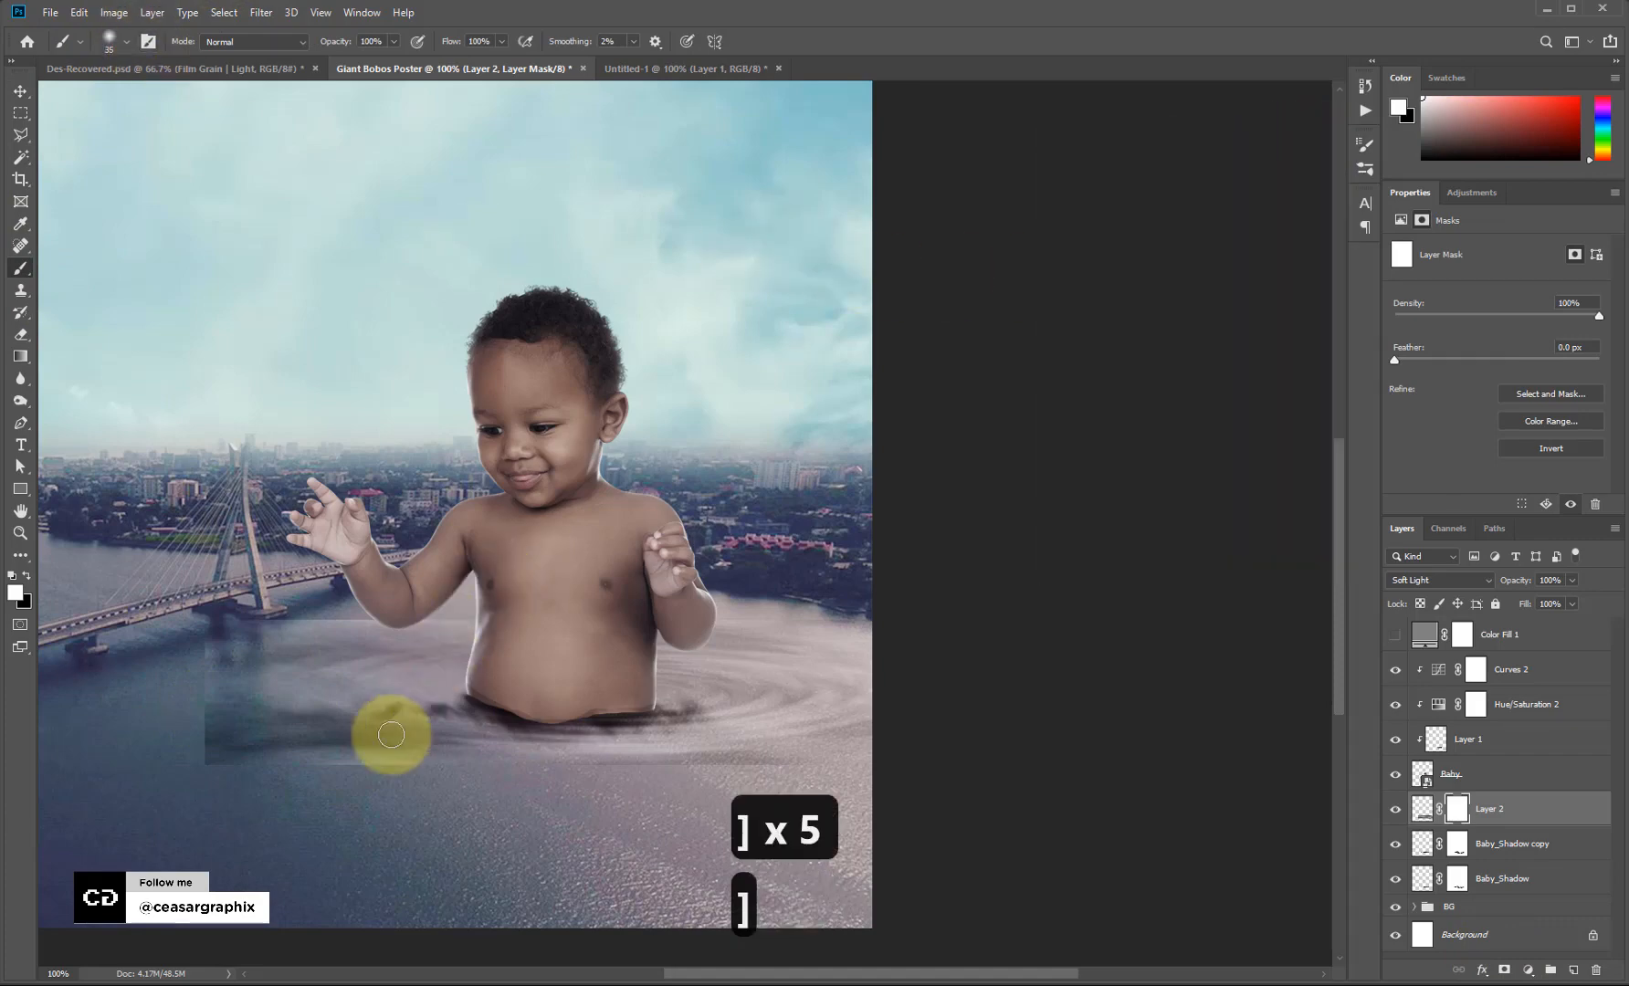
key("bracketright")
key("bracketright")
key("bracketright")
key("bracketright")
key("bracketright")
key("bracketright")
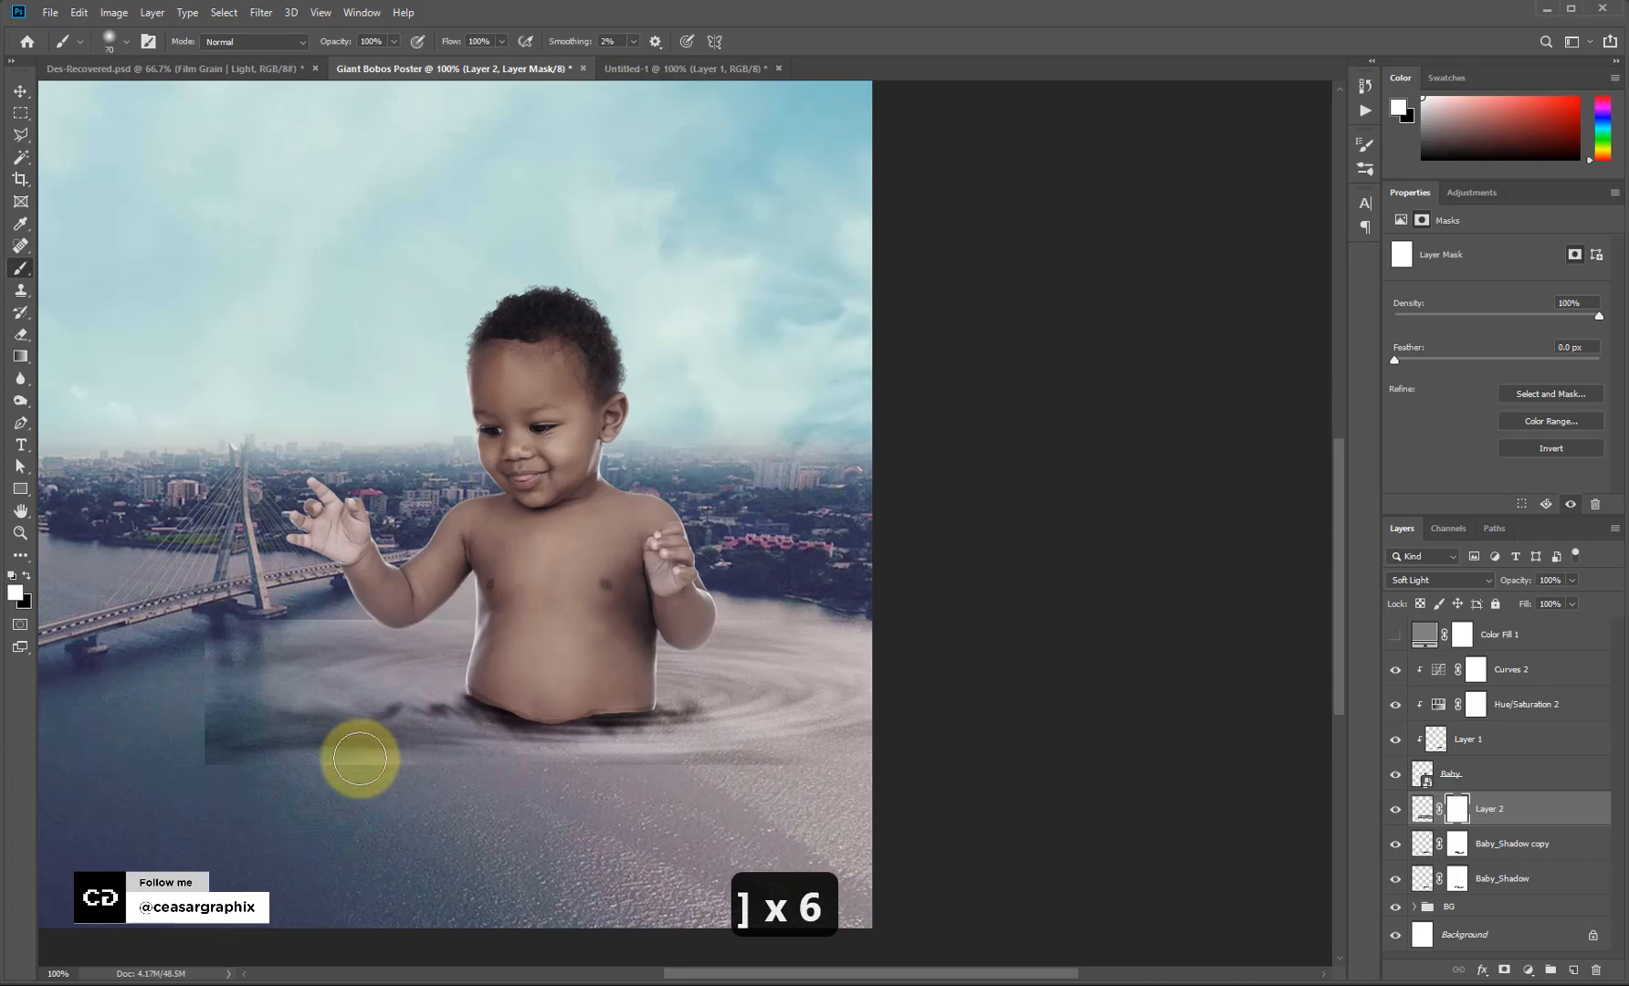
key("bracketright")
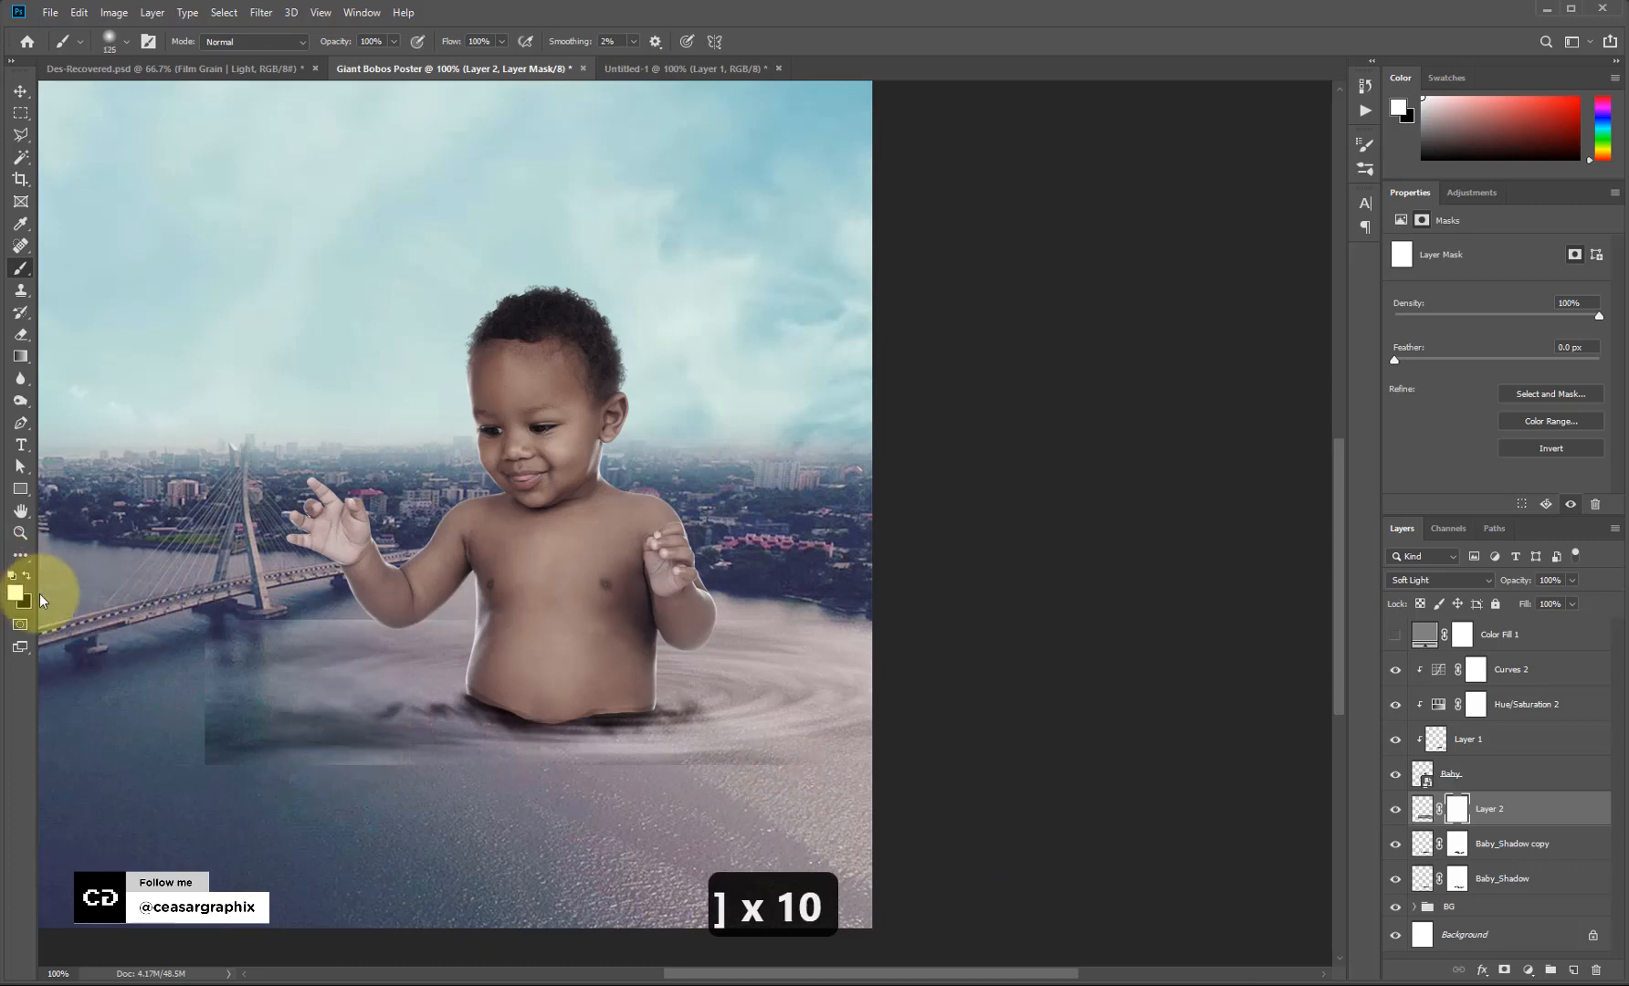
Paint black on Layer 2's mask over the lighter rectangular water patch.
key("x")
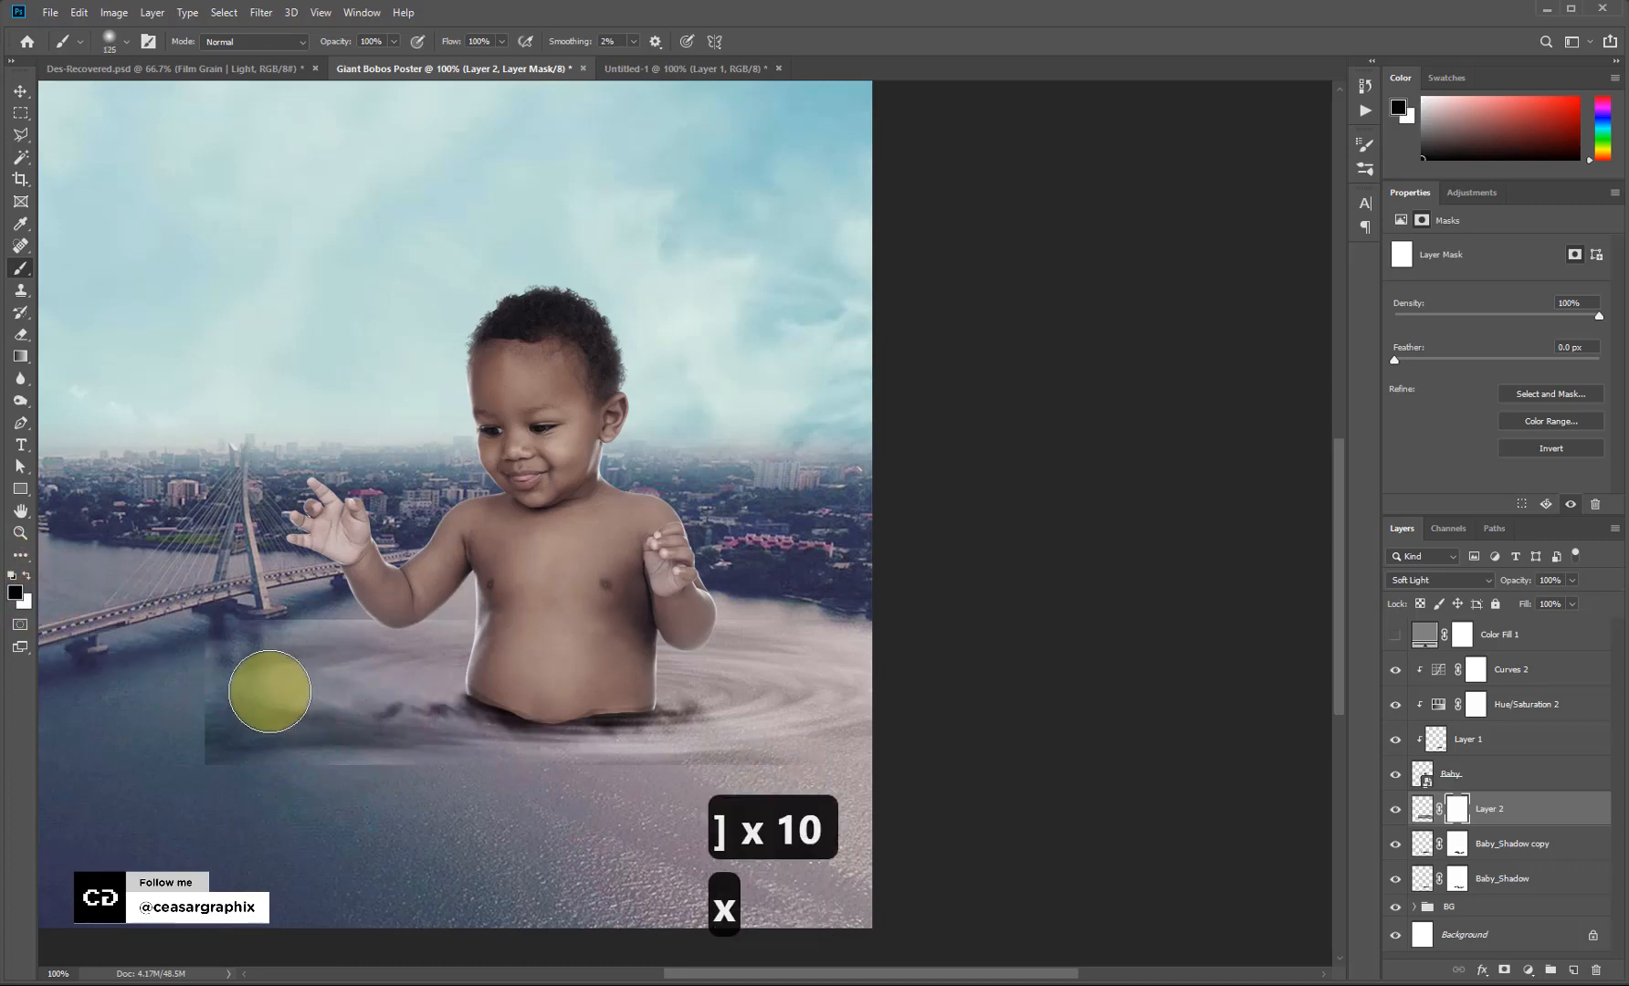
mouse_move(222, 651)
left_mouse_down()
mouse_move(238, 747)
mouse_move(527, 793)
left_mouse_up()
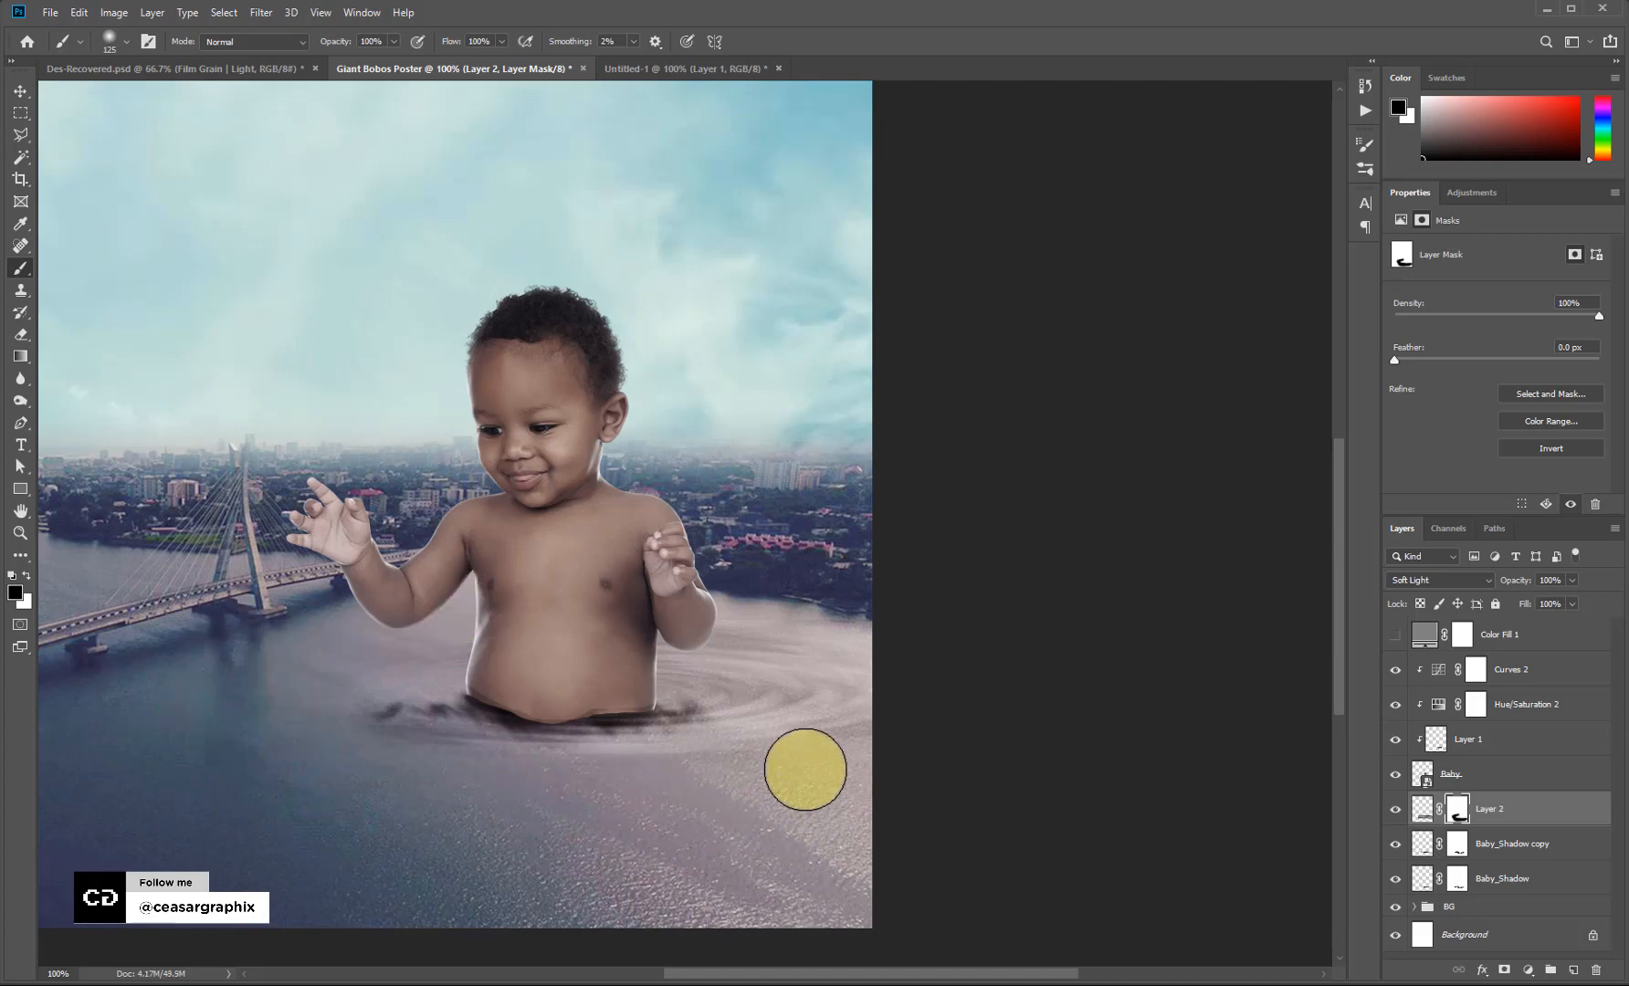
left_click(260, 12)
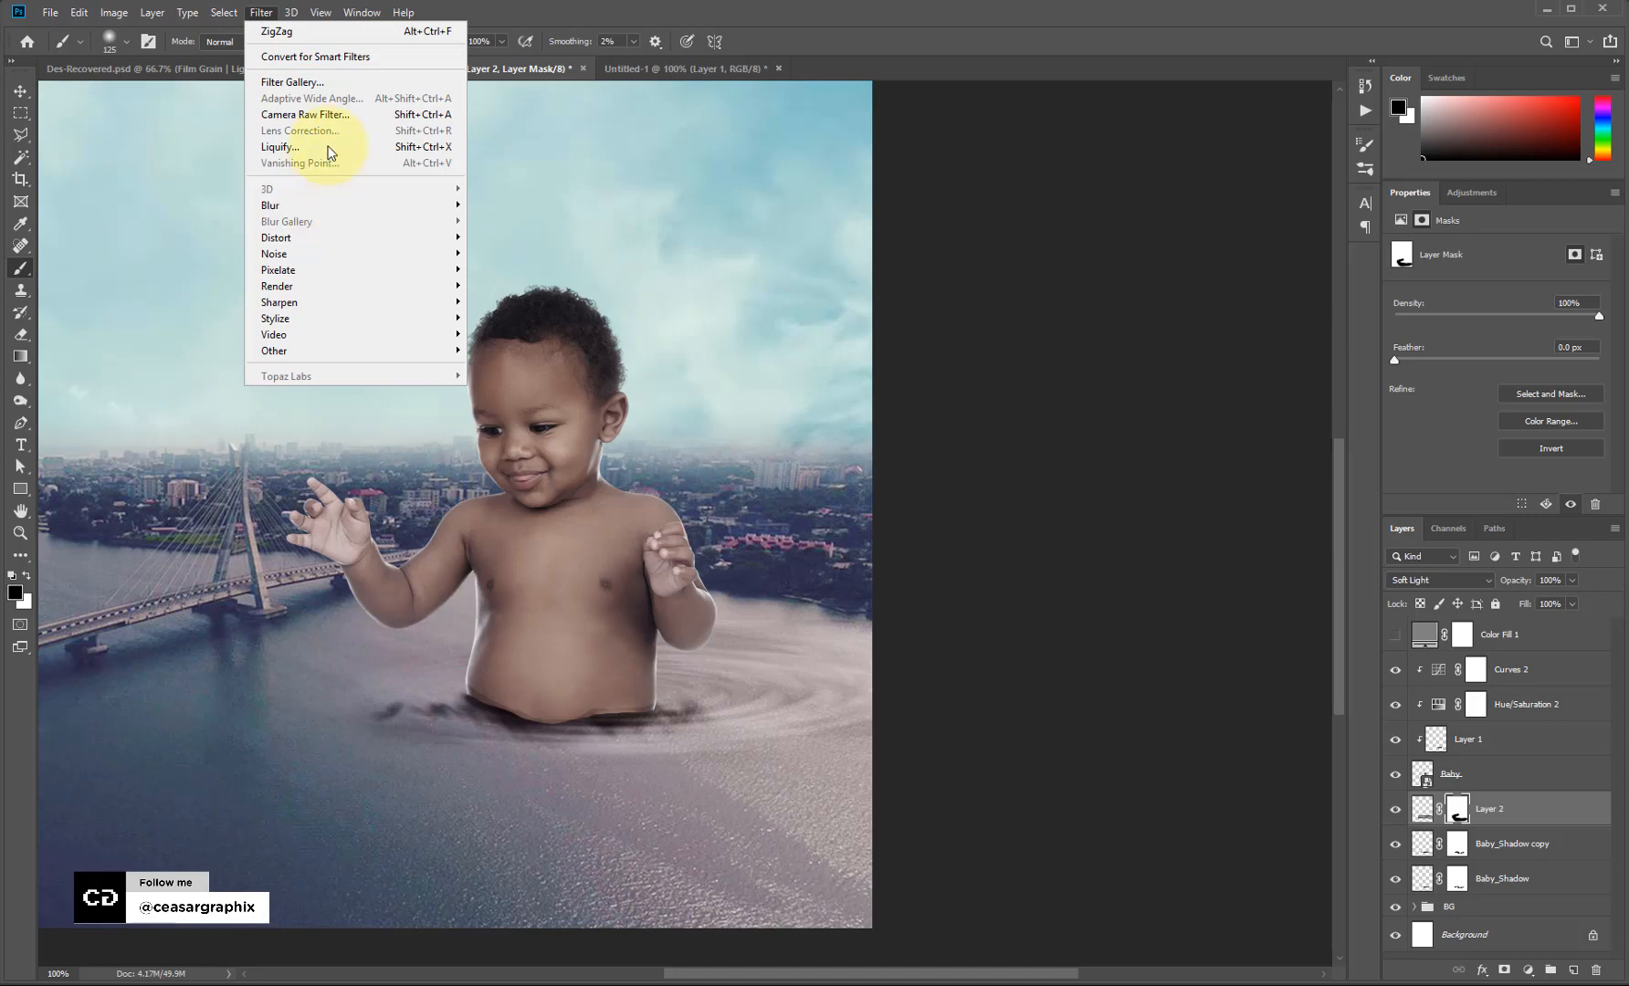
Liquify Layer 2, Forward Warping the ripples' right side into a swirl with a 125–175 brush.
left_click(1429, 814)
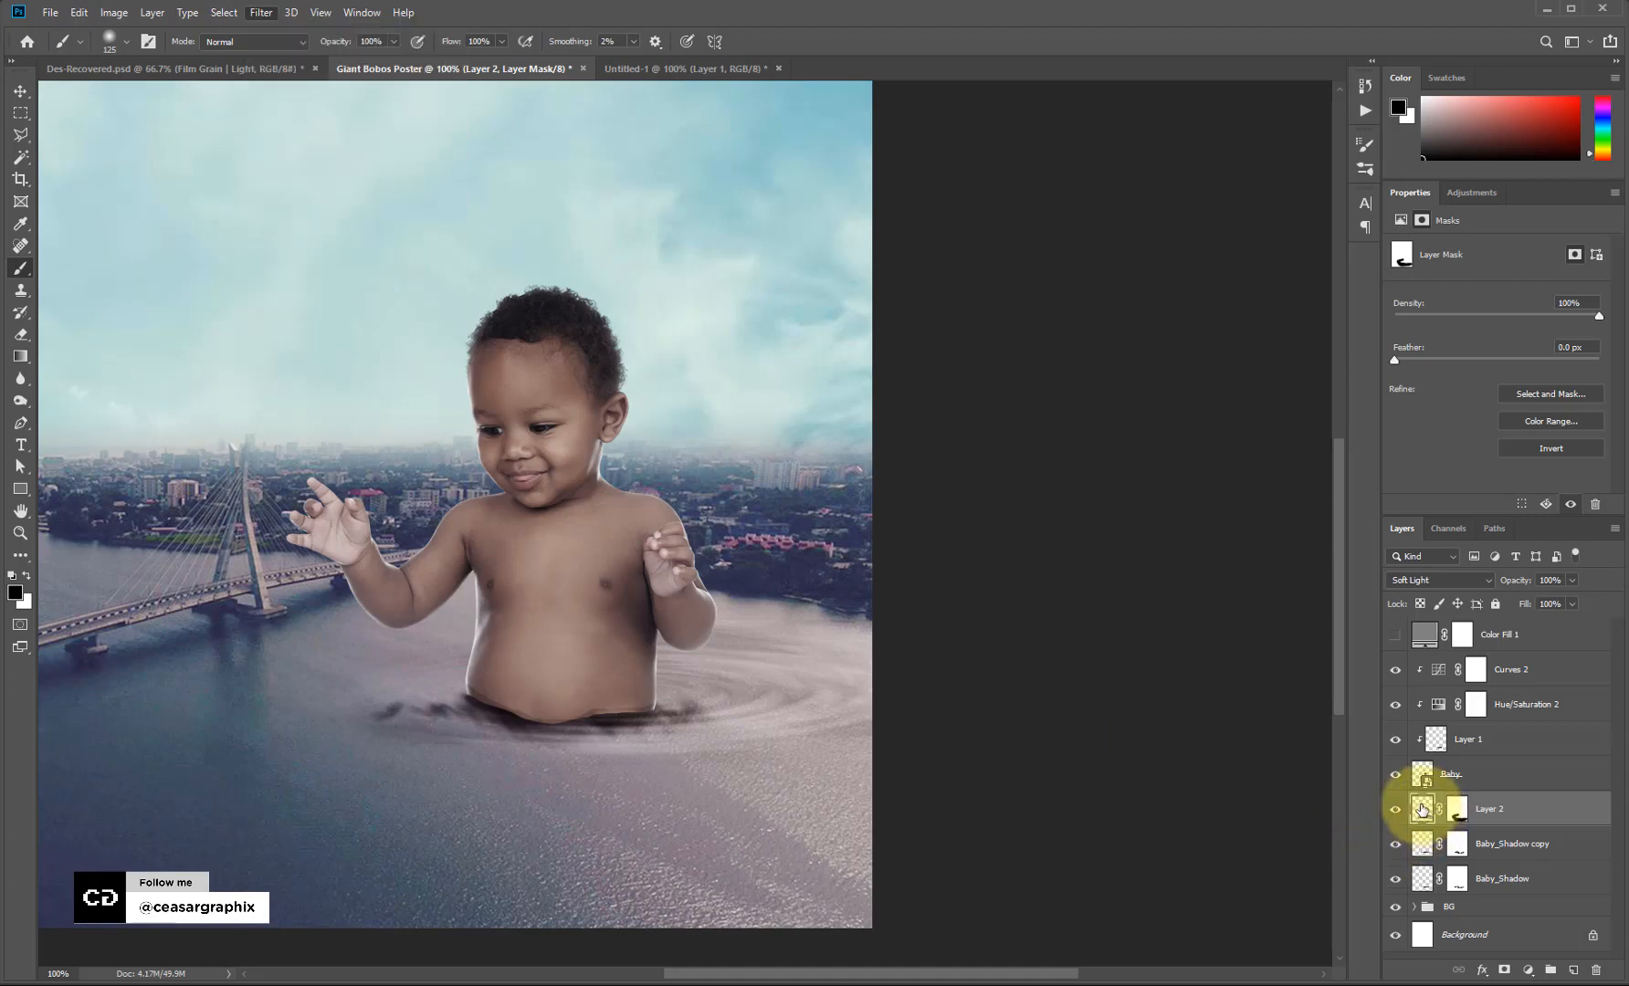
left_click(263, 17)
key("Escape")
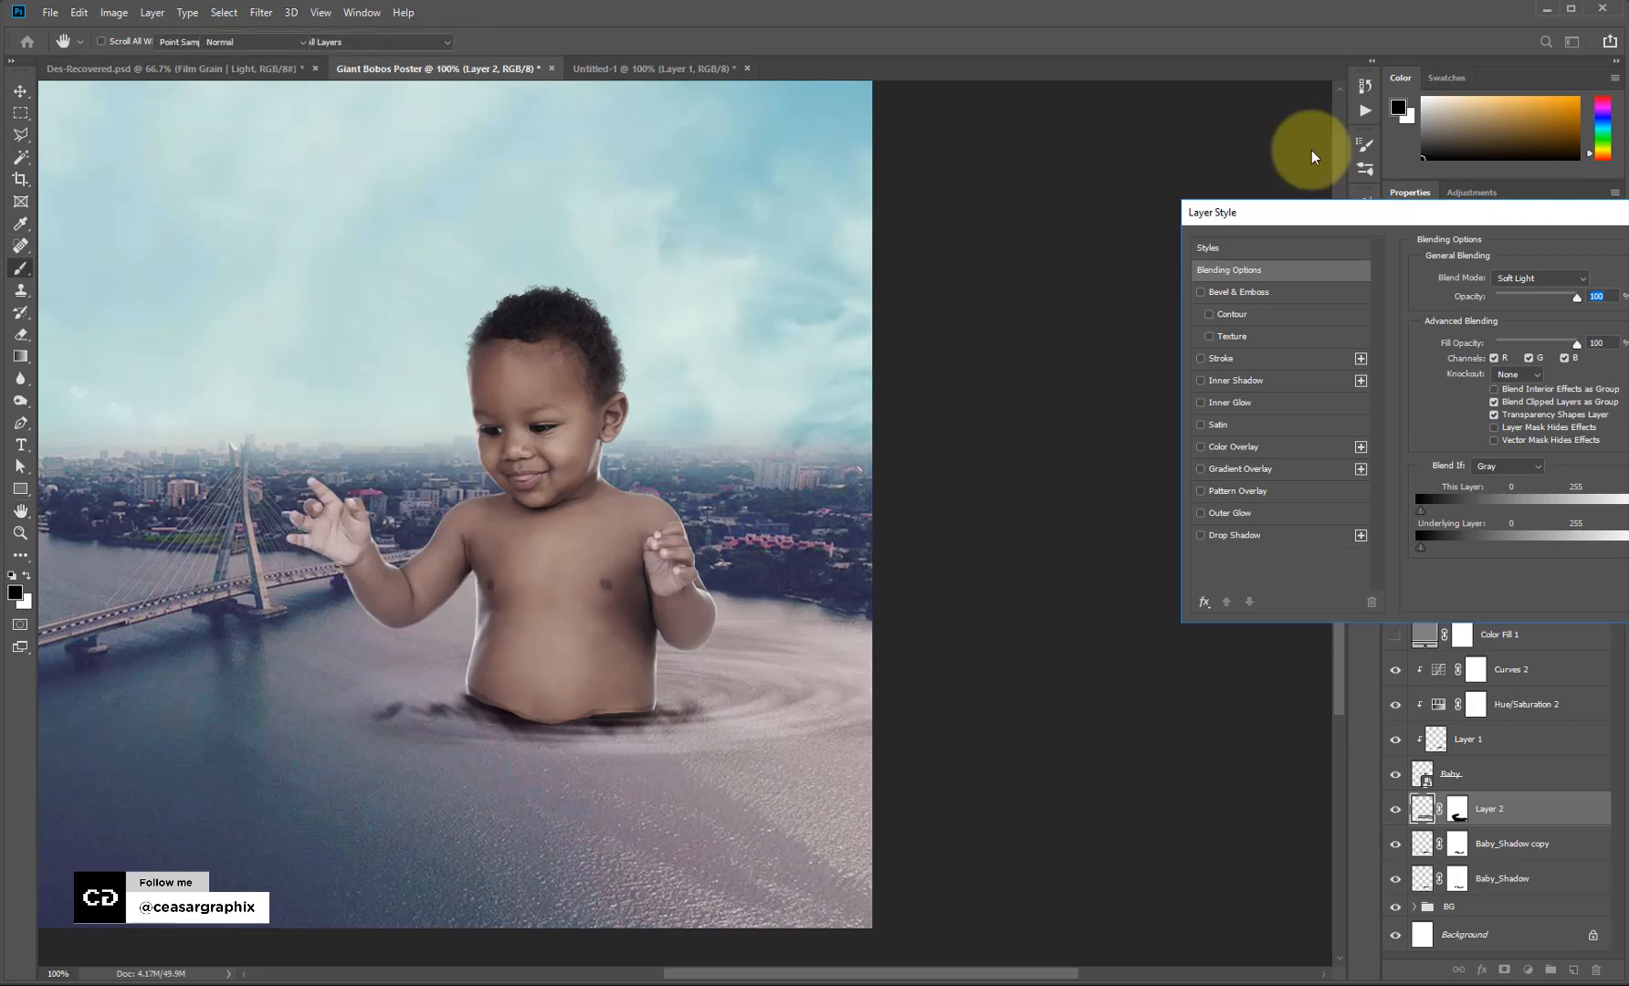
key("Escape")
left_click(263, 16)
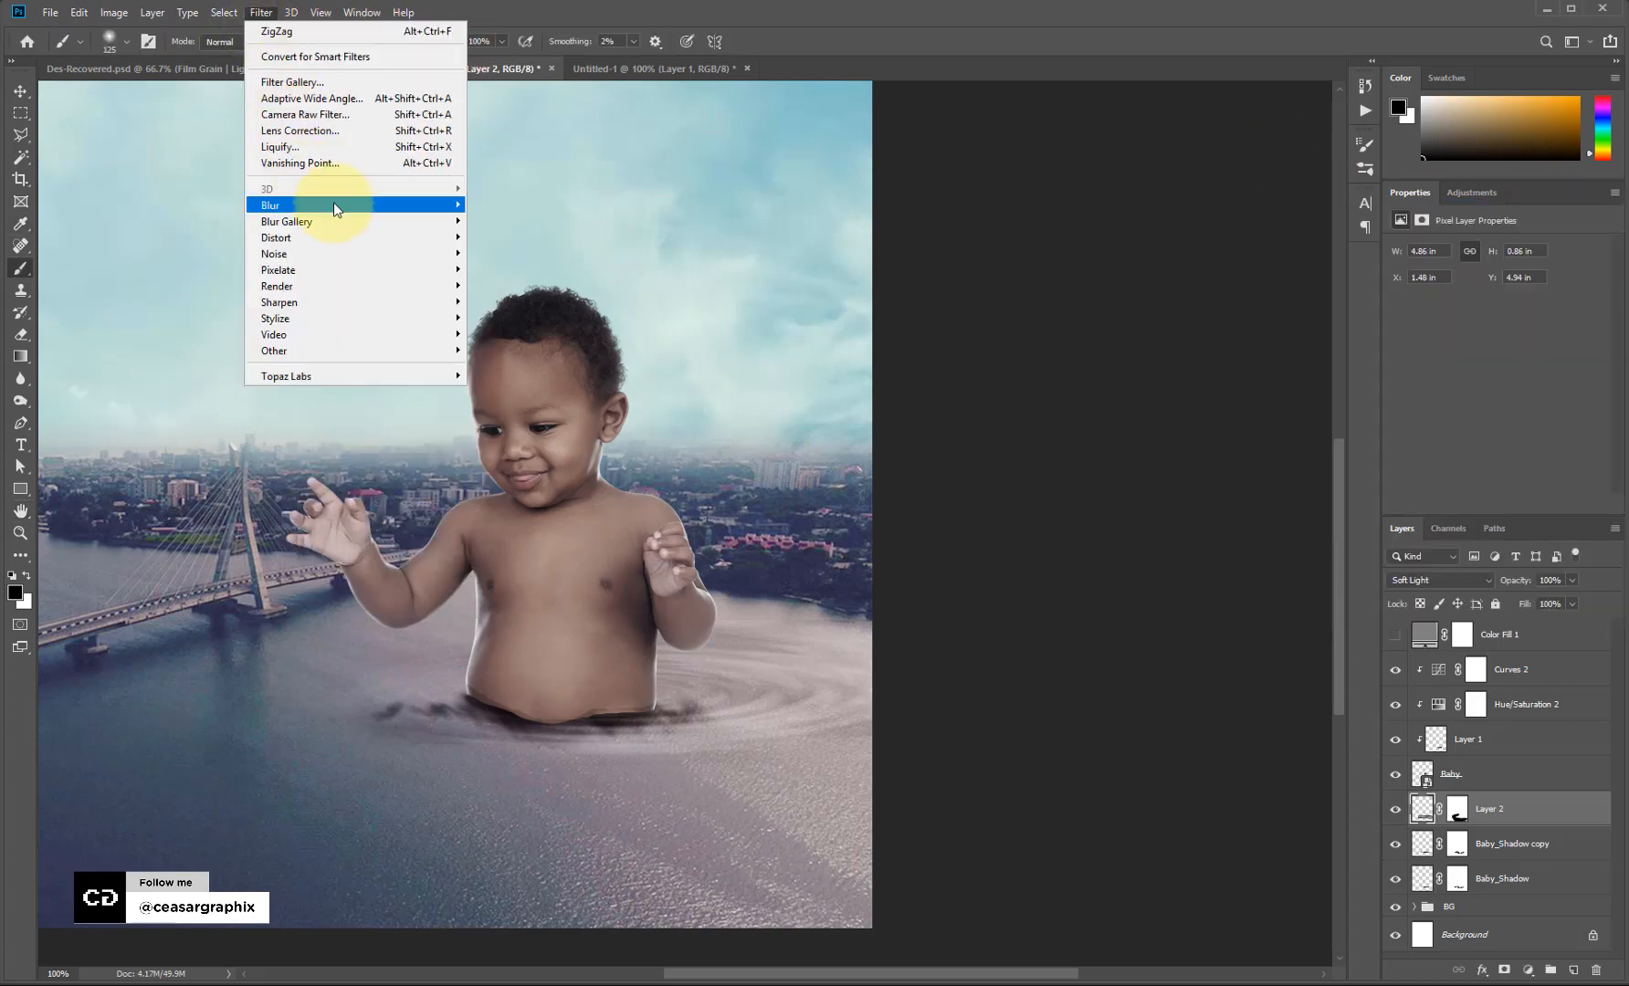
left_click(315, 147)
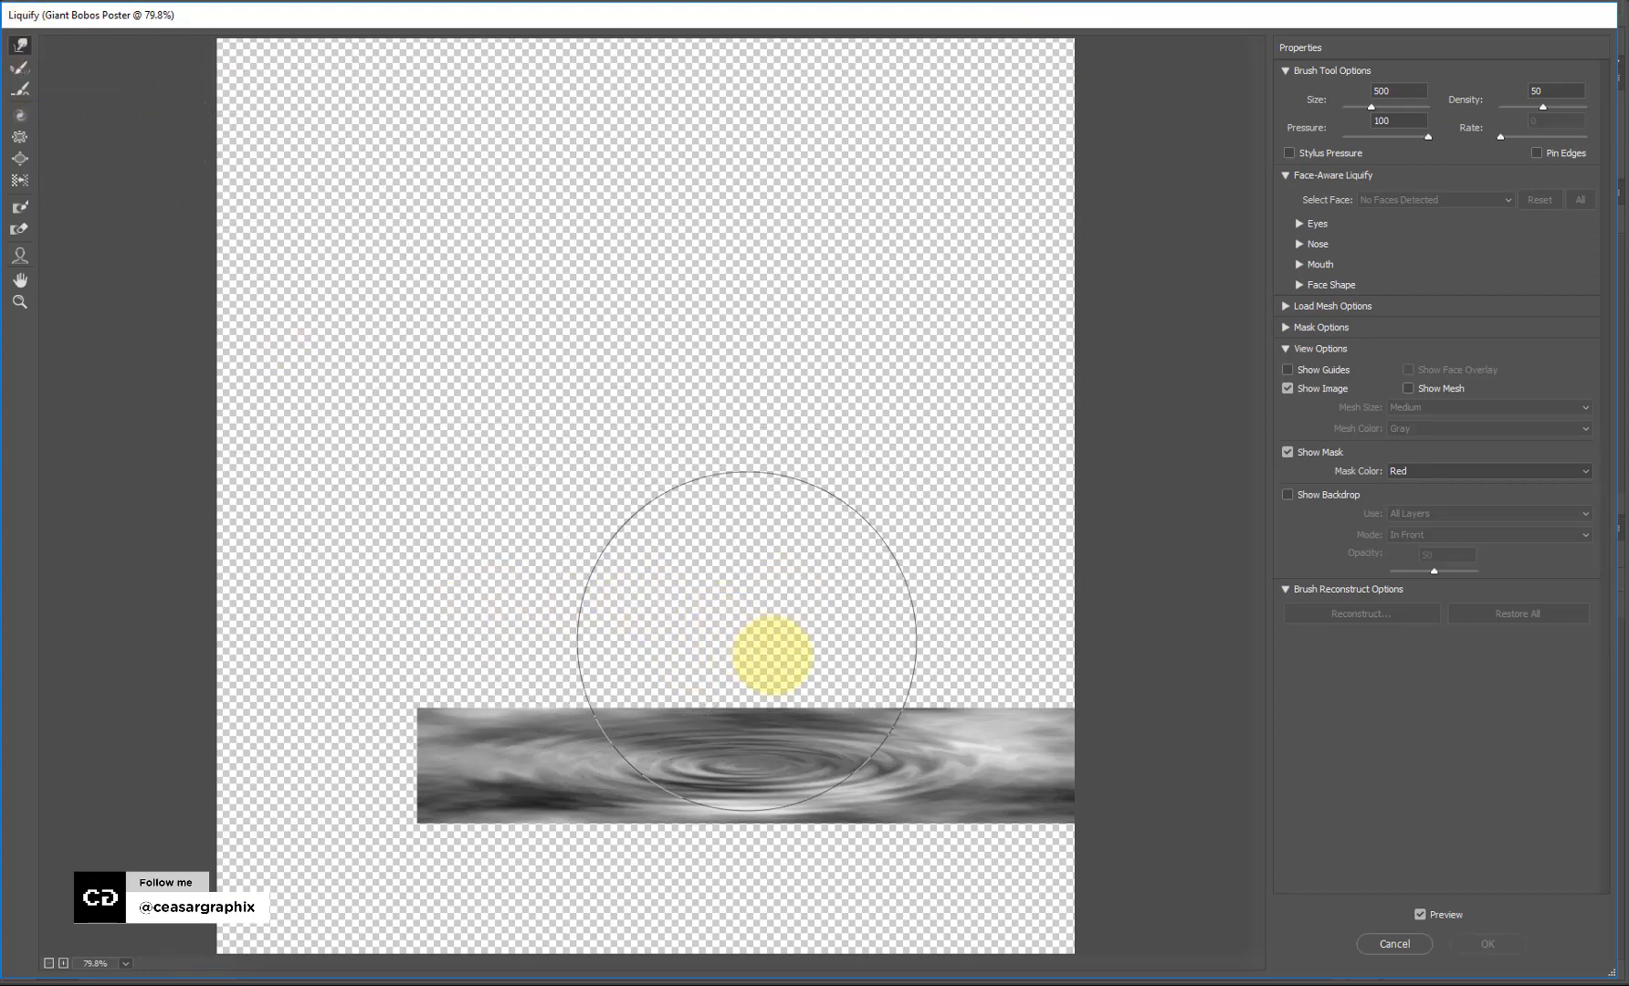
key("bracketleft")
key("bracketleft")
key("bracketleft")
key("bracketleft")
key("bracketleft")
key("bracketleft")
key("bracketleft")
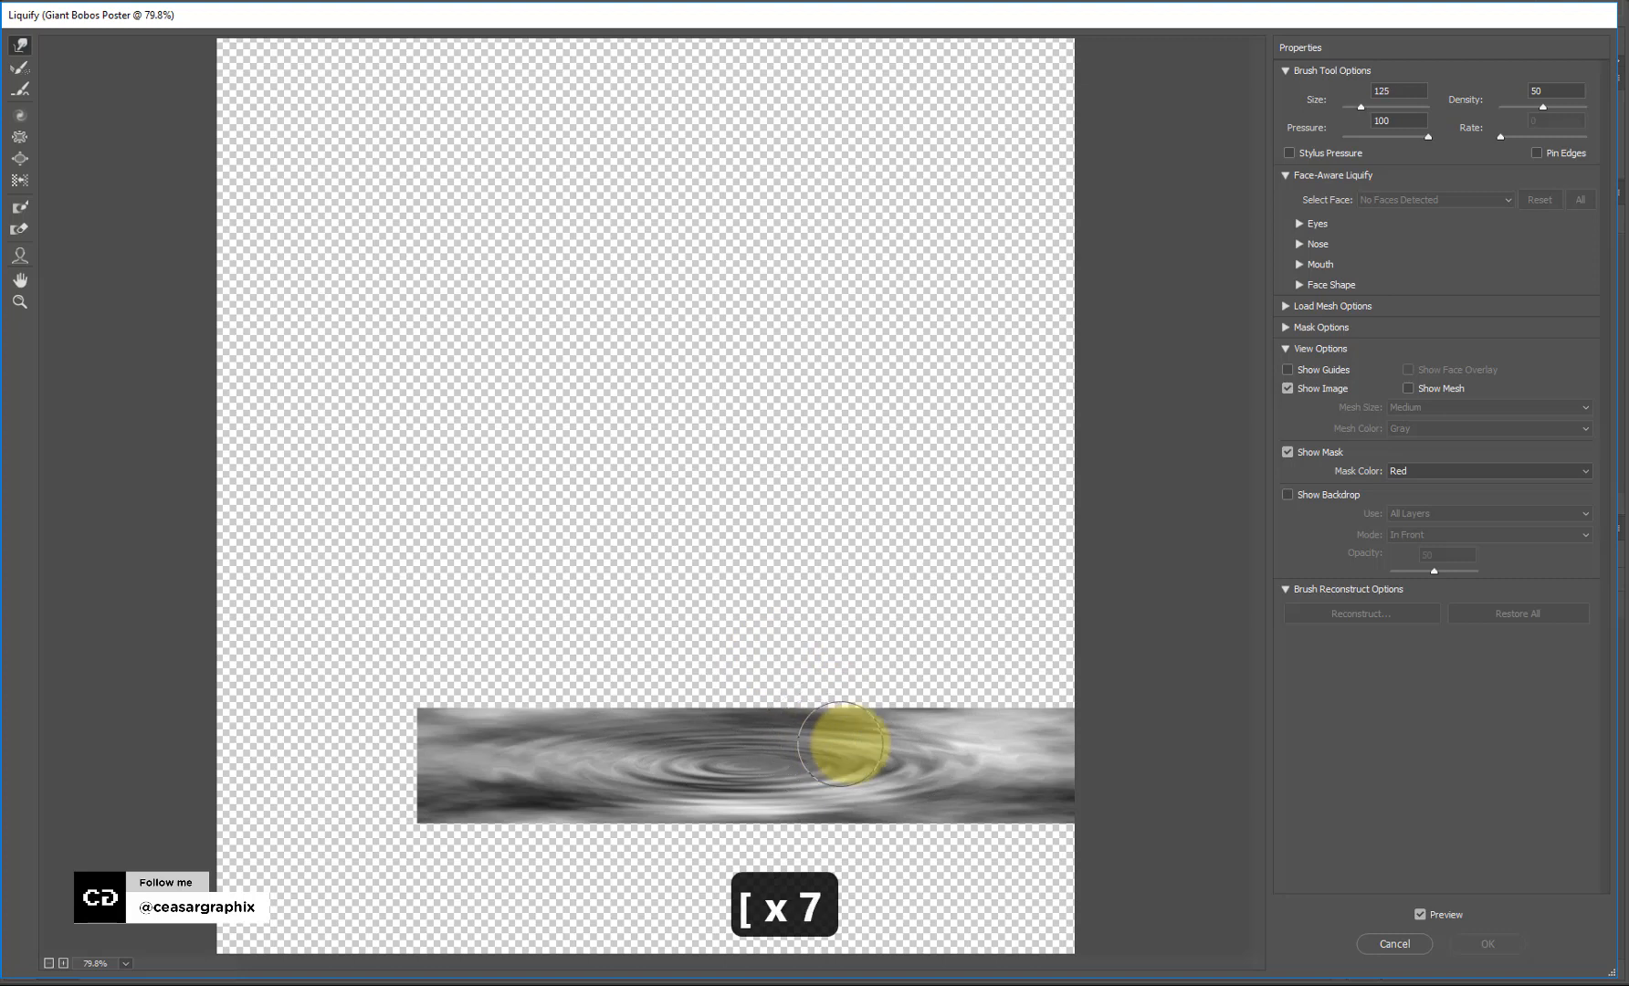
mouse_move(840, 744)
left_mouse_down()
mouse_move(953, 737)
mouse_move(681, 774)
mouse_move(782, 779)
mouse_move(758, 754)
mouse_move(736, 780)
mouse_move(824, 754)
mouse_move(816, 734)
mouse_move(810, 755)
mouse_move(1059, 737)
mouse_move(684, 773)
mouse_move(733, 782)
mouse_move(696, 782)
mouse_move(755, 775)
mouse_move(694, 774)
mouse_move(871, 736)
mouse_move(784, 749)
mouse_move(789, 766)
mouse_move(730, 763)
mouse_move(1025, 750)
mouse_move(714, 766)
mouse_move(749, 763)
left_mouse_up()
key("ctrl+z")
key("bracketright")
key("bracketright")
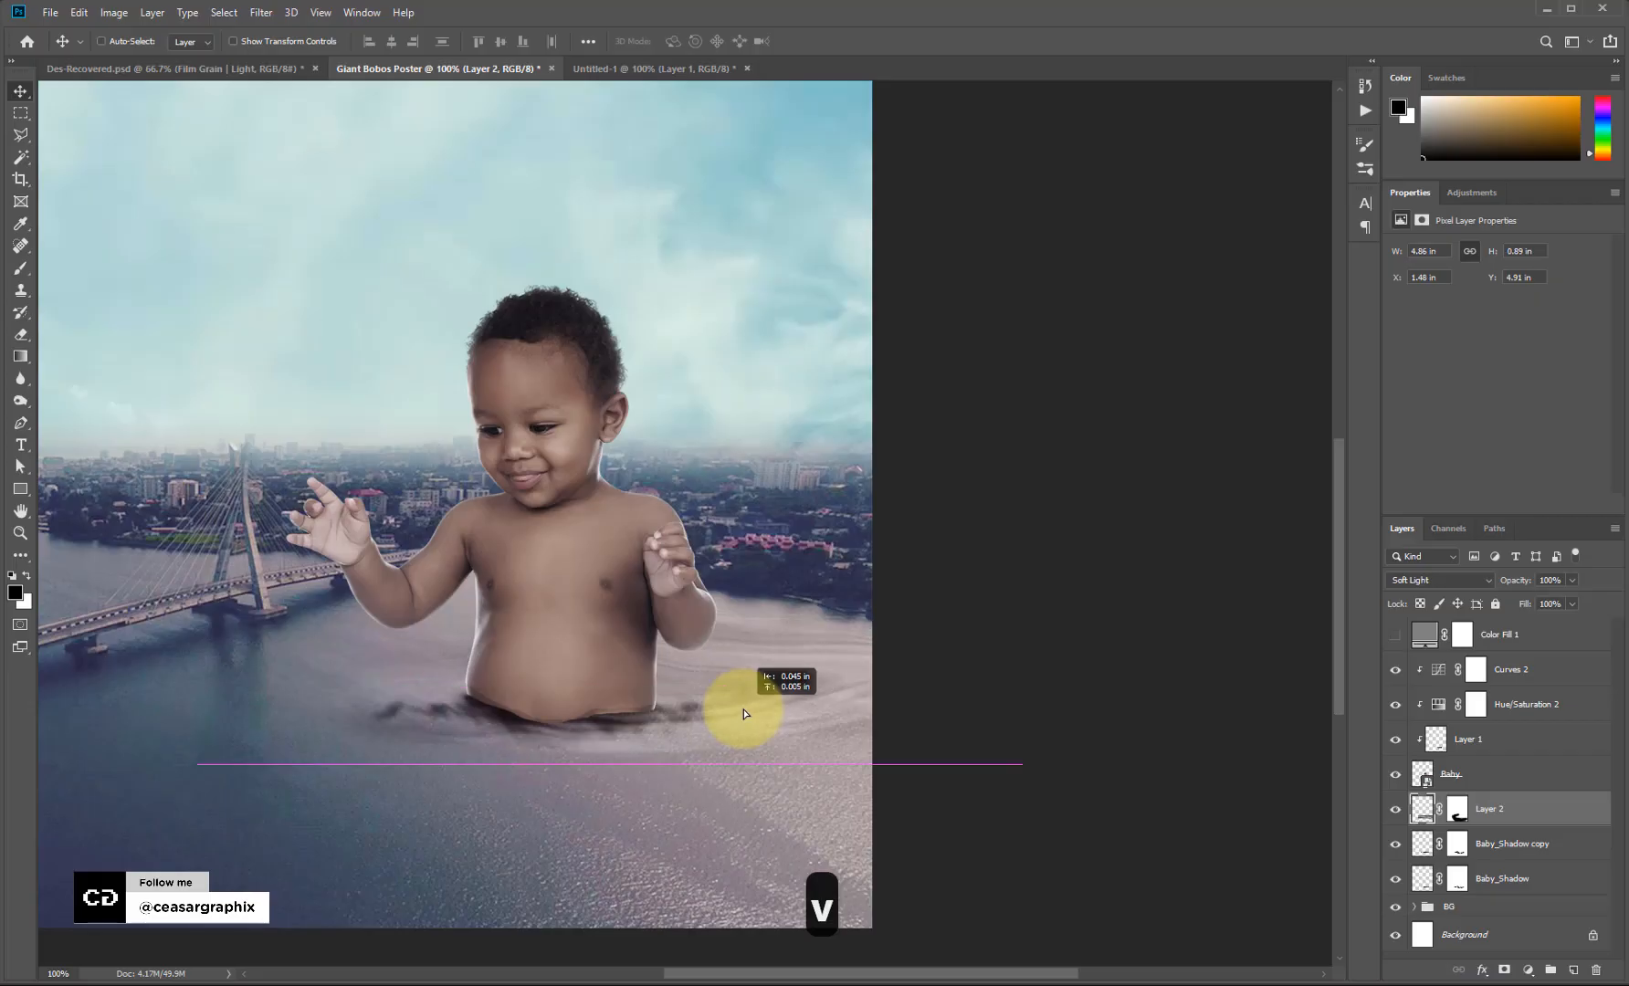
Duplicate Layer 2 and mask away the copy's left swirl end and hard edge right of the arm.
left_click_drag(744, 713, 744, 714)
left_click_drag(1552, 819, 1573, 970)
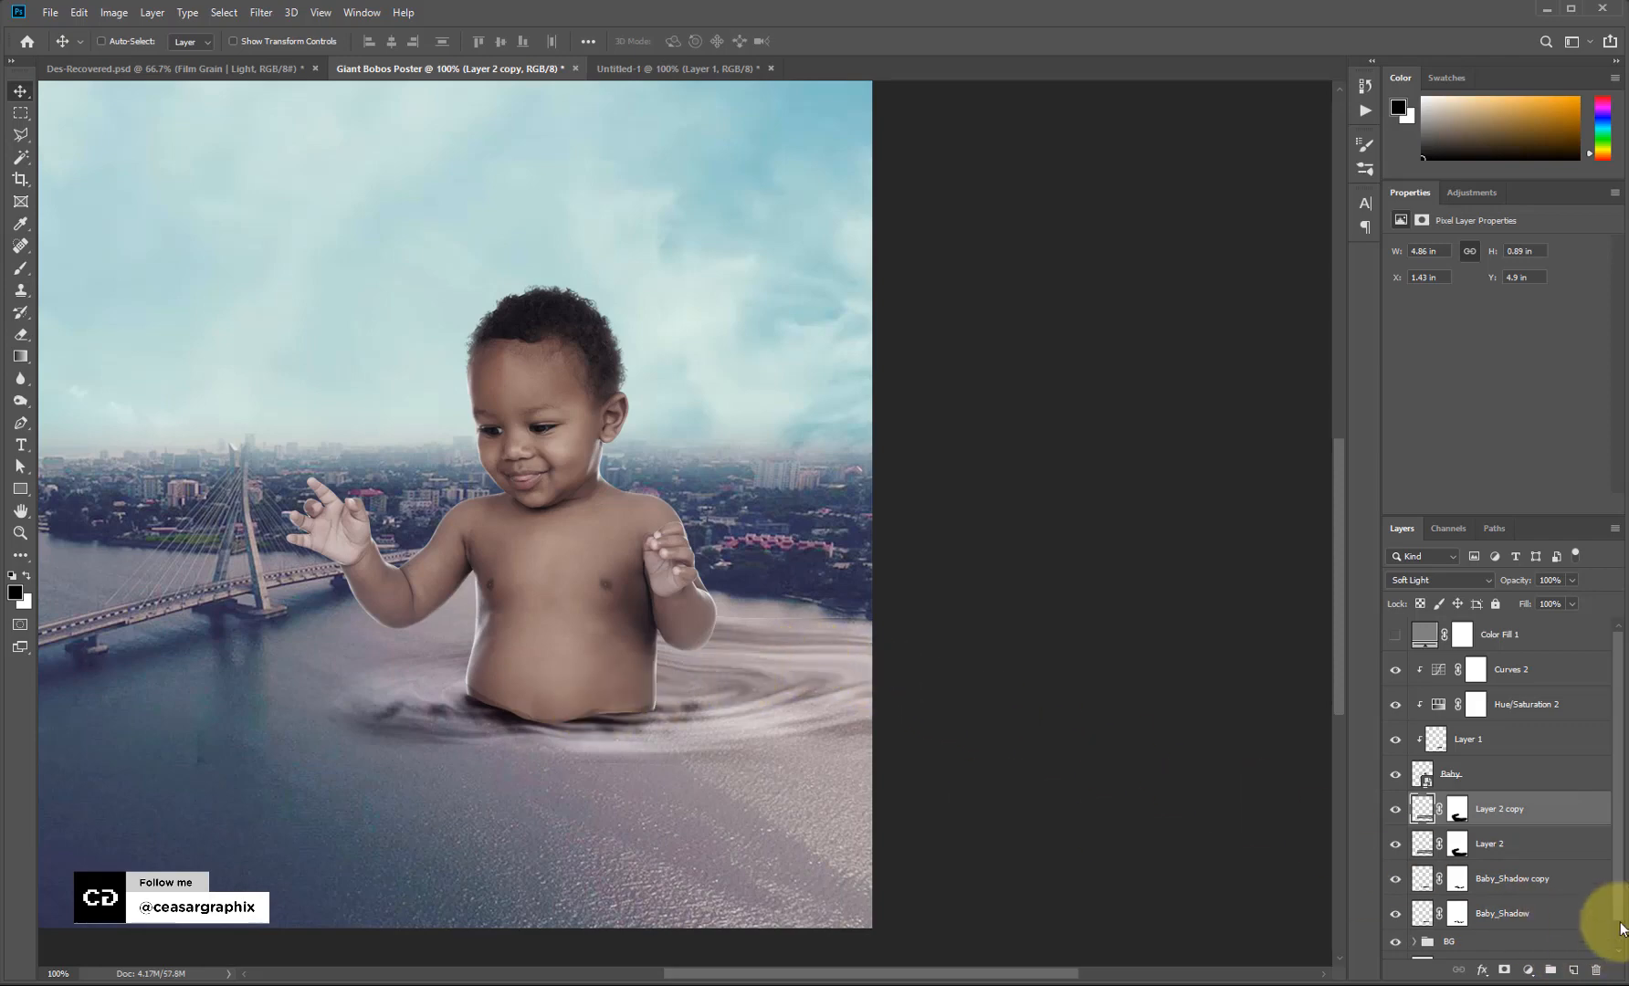
left_click(1457, 809)
key("b")
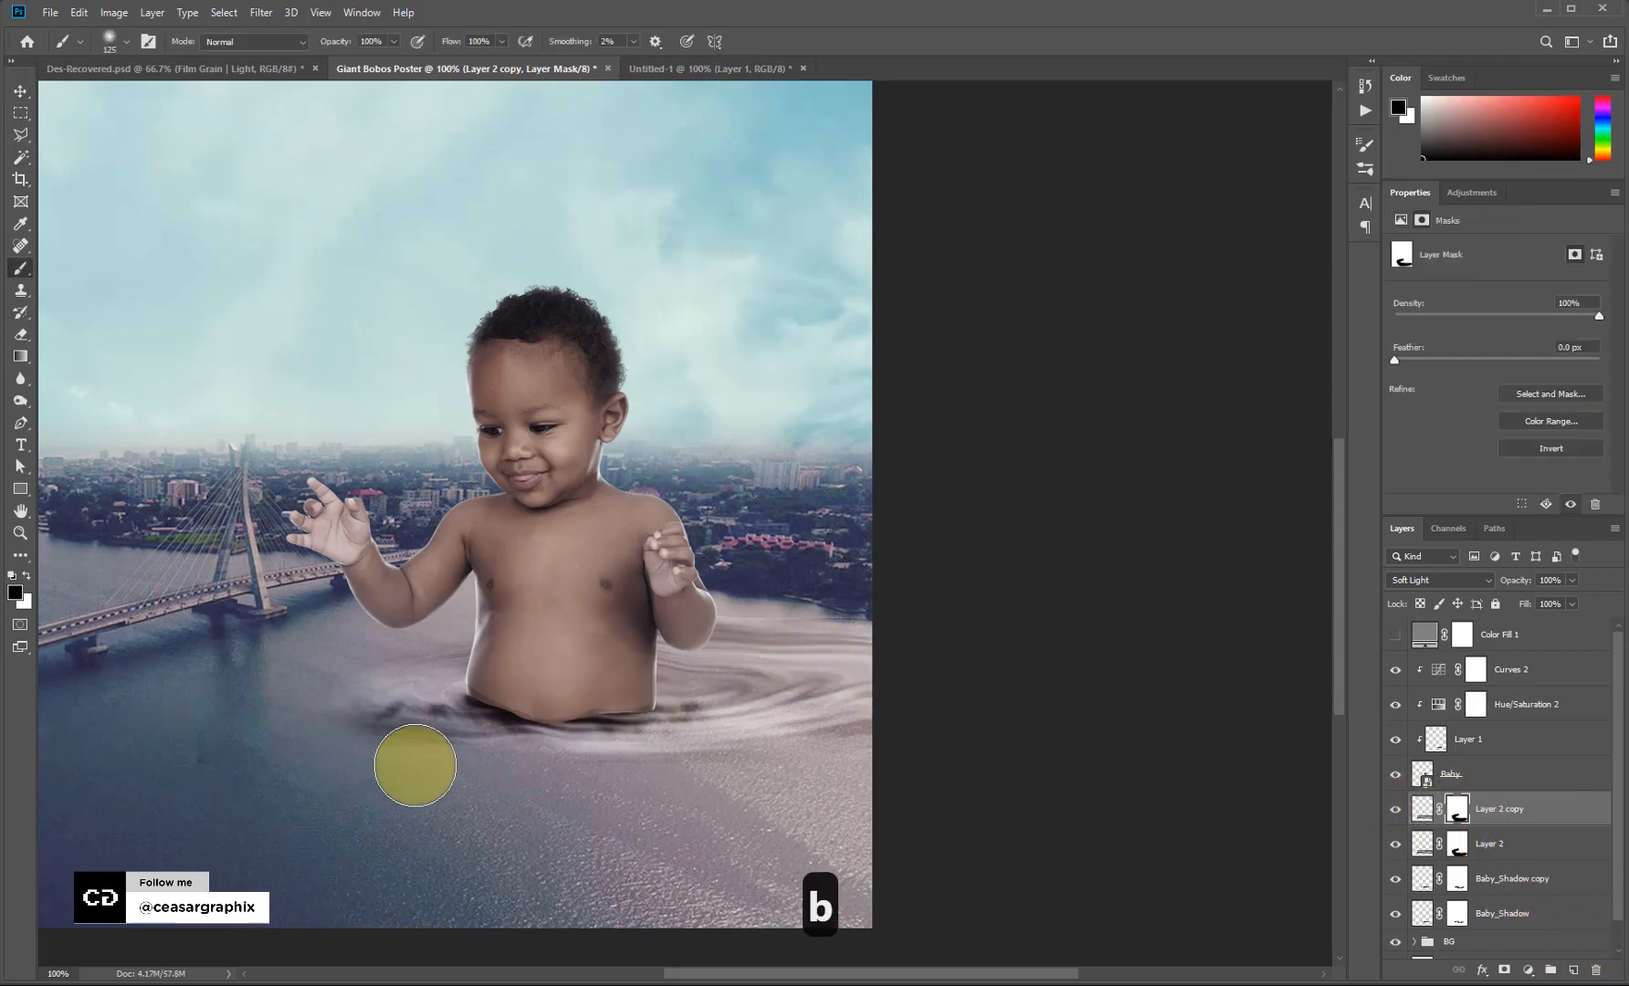
mouse_move(415, 760)
left_mouse_down()
mouse_move(411, 712)
mouse_move(365, 674)
left_mouse_up()
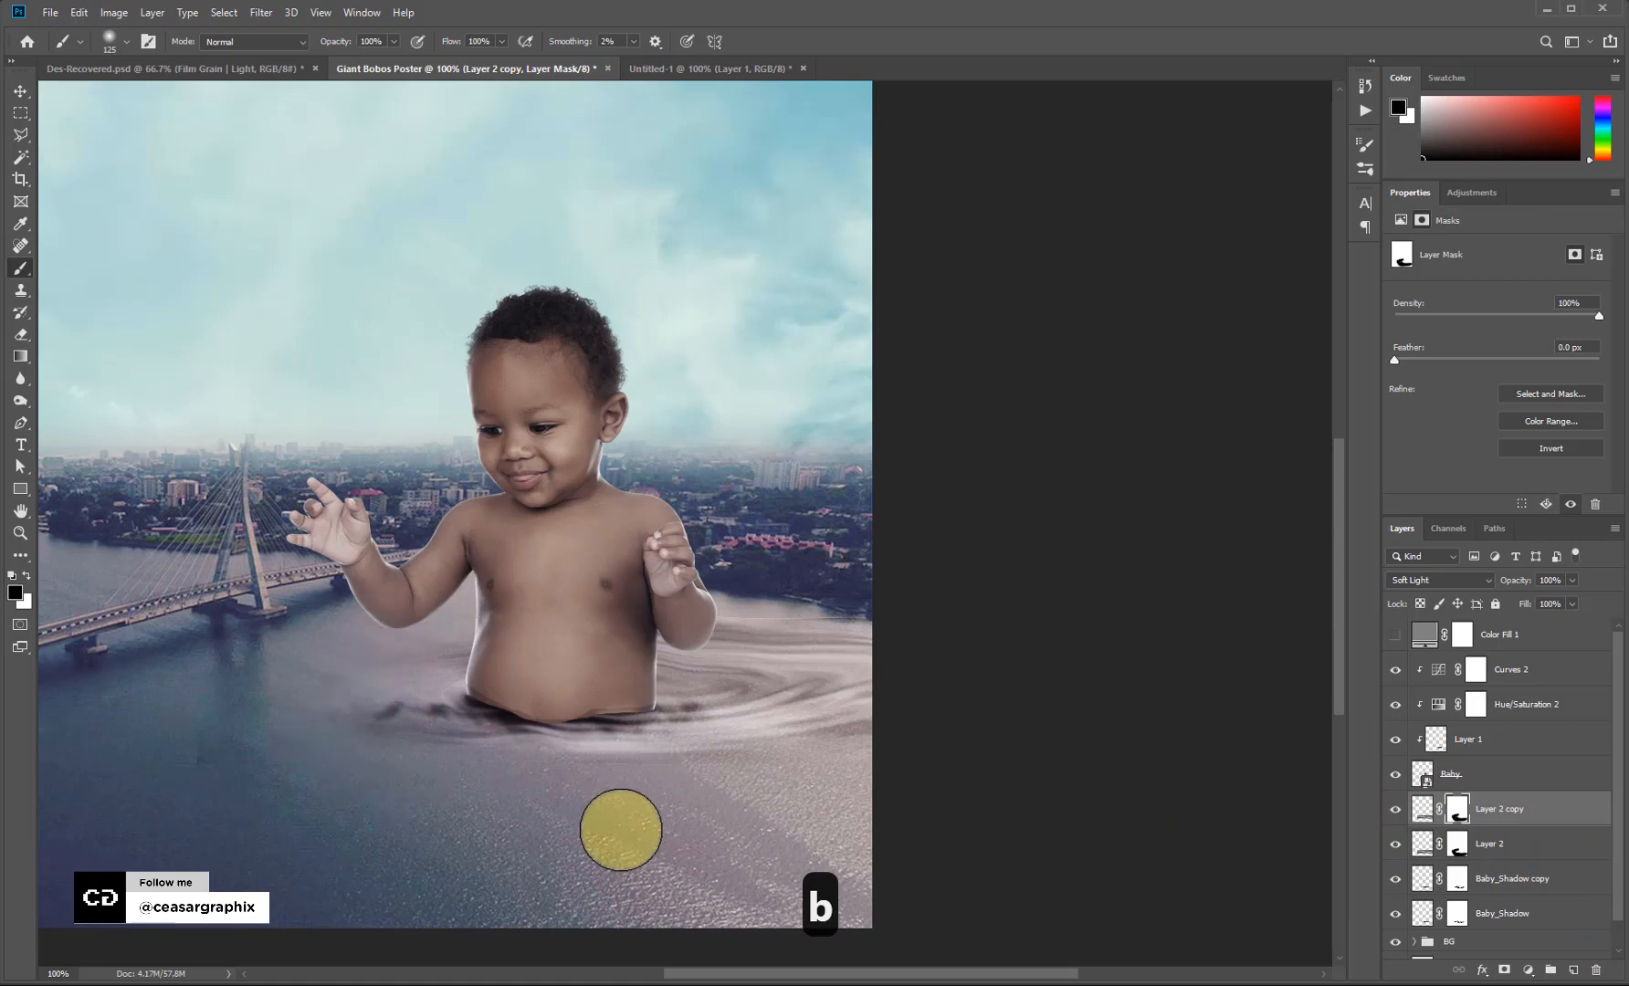
mouse_move(830, 603)
left_mouse_down()
mouse_move(719, 599)
mouse_move(885, 617)
mouse_move(783, 614)
mouse_move(855, 589)
mouse_move(726, 603)
mouse_move(715, 587)
mouse_move(807, 585)
mouse_move(811, 606)
mouse_move(681, 613)
mouse_move(835, 614)
left_mouse_up()
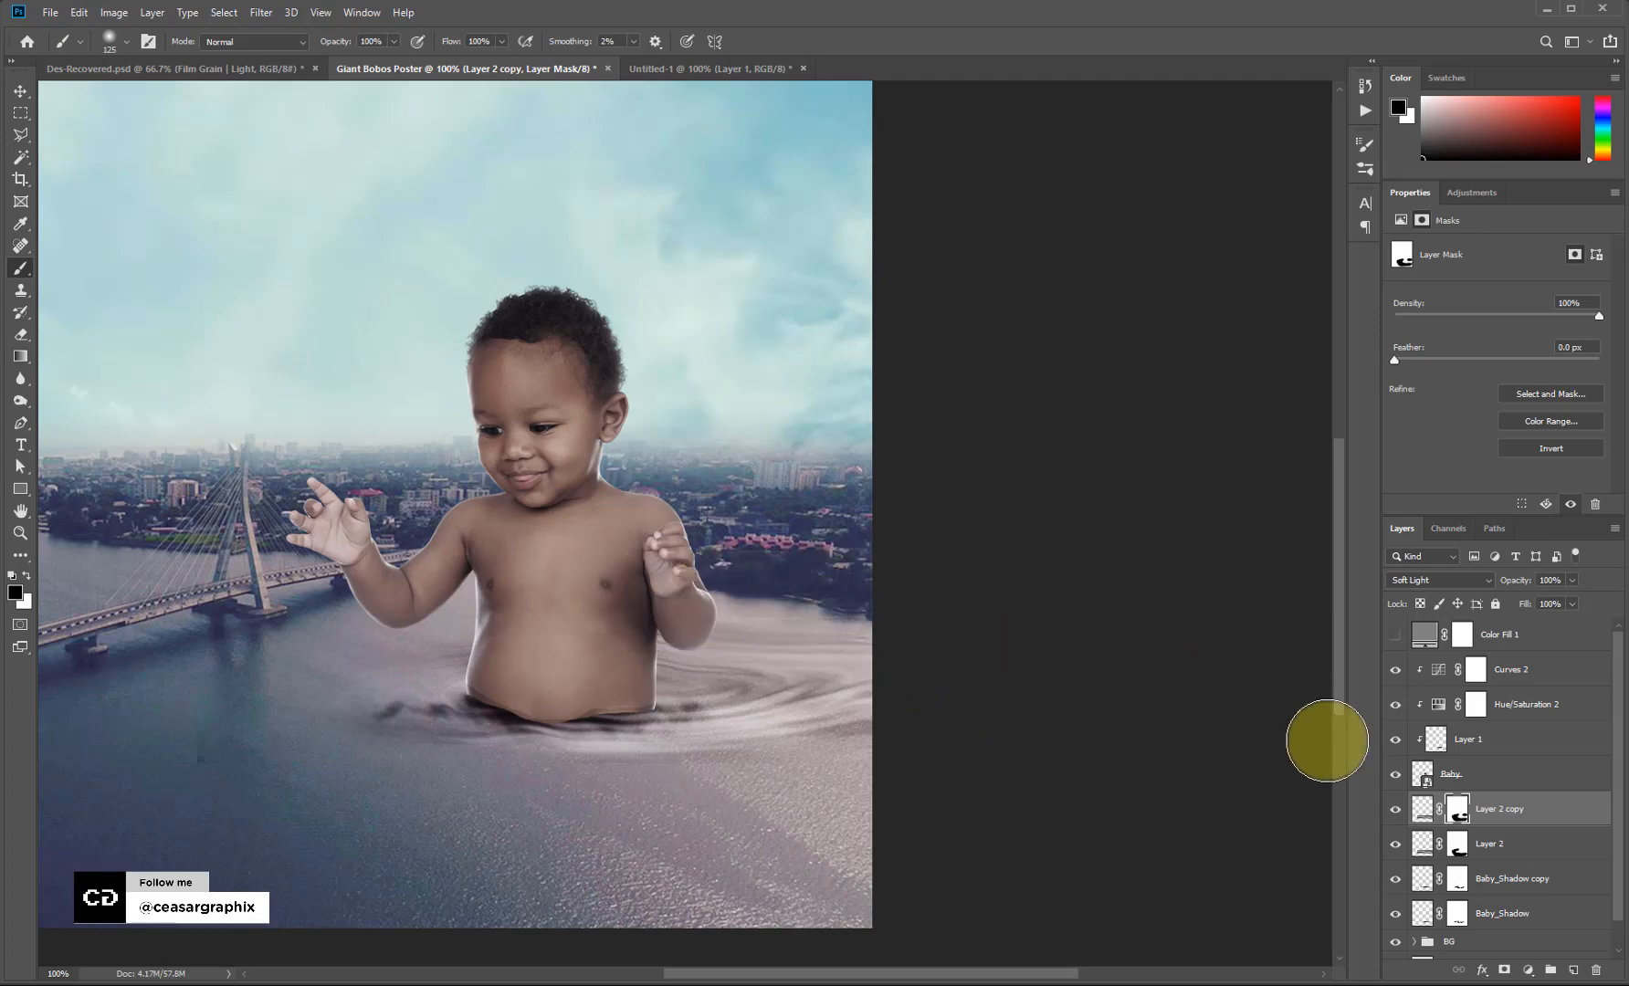
Target Layer 2's mask after undoing a stray stroke beside the arm, then reselect Layer 2 copy.
left_click(1467, 844)
left_click_drag(716, 593, 727, 581)
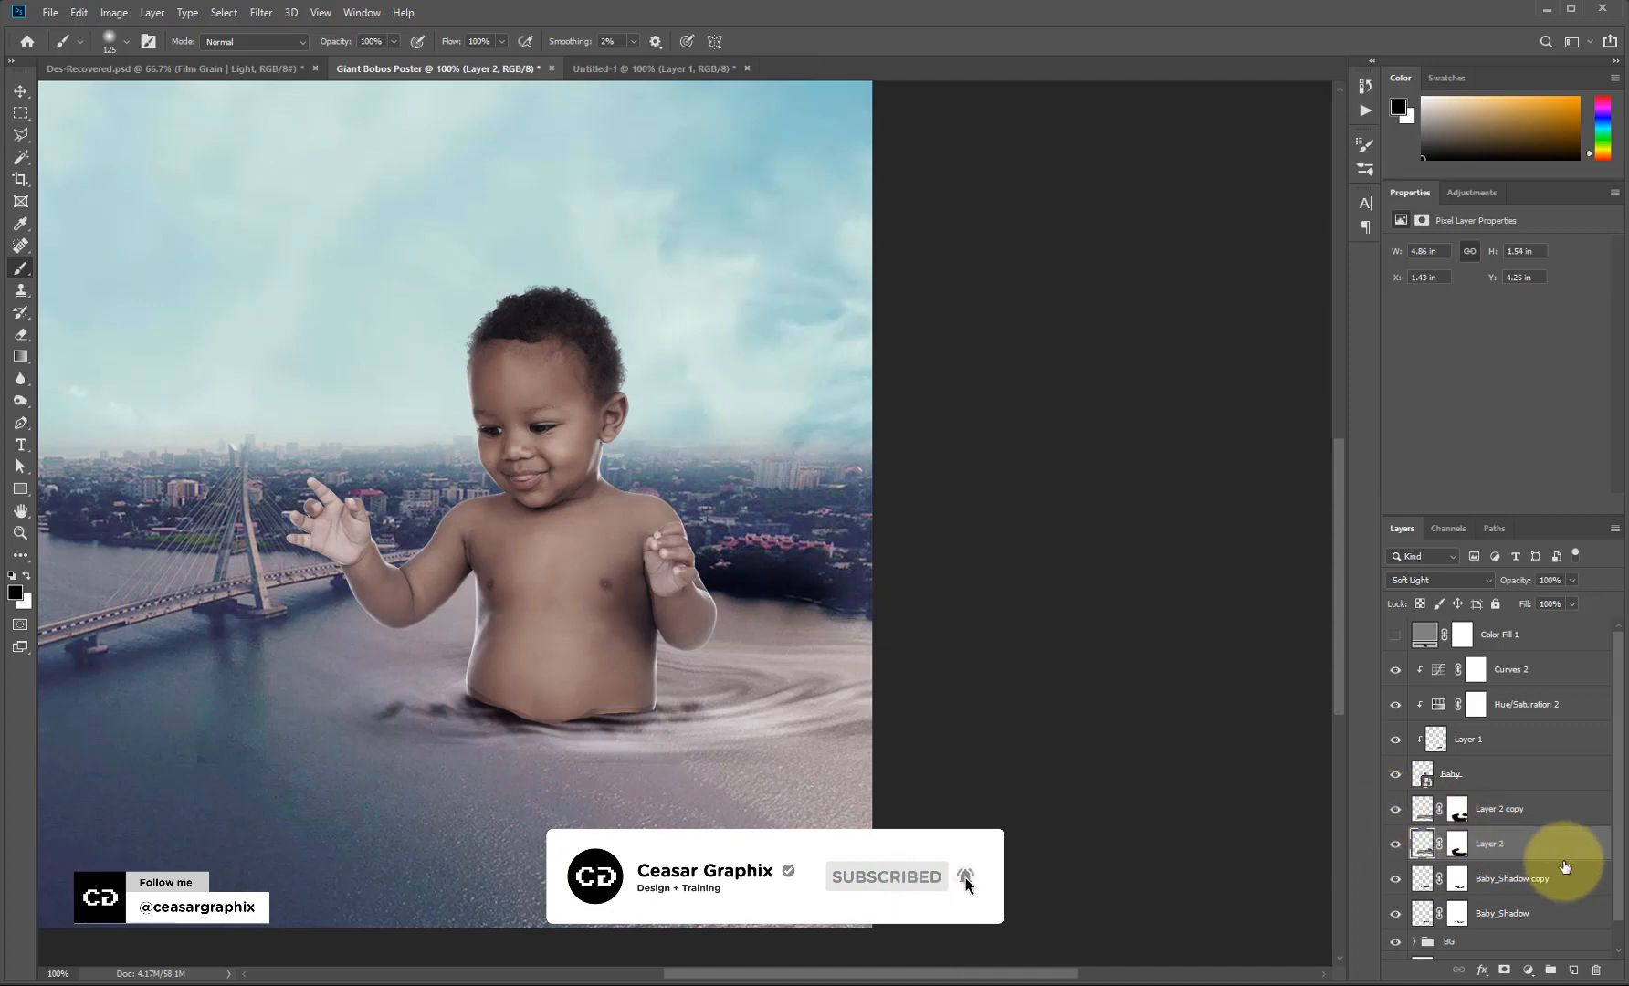
key("ctrl+z")
left_click(1458, 845)
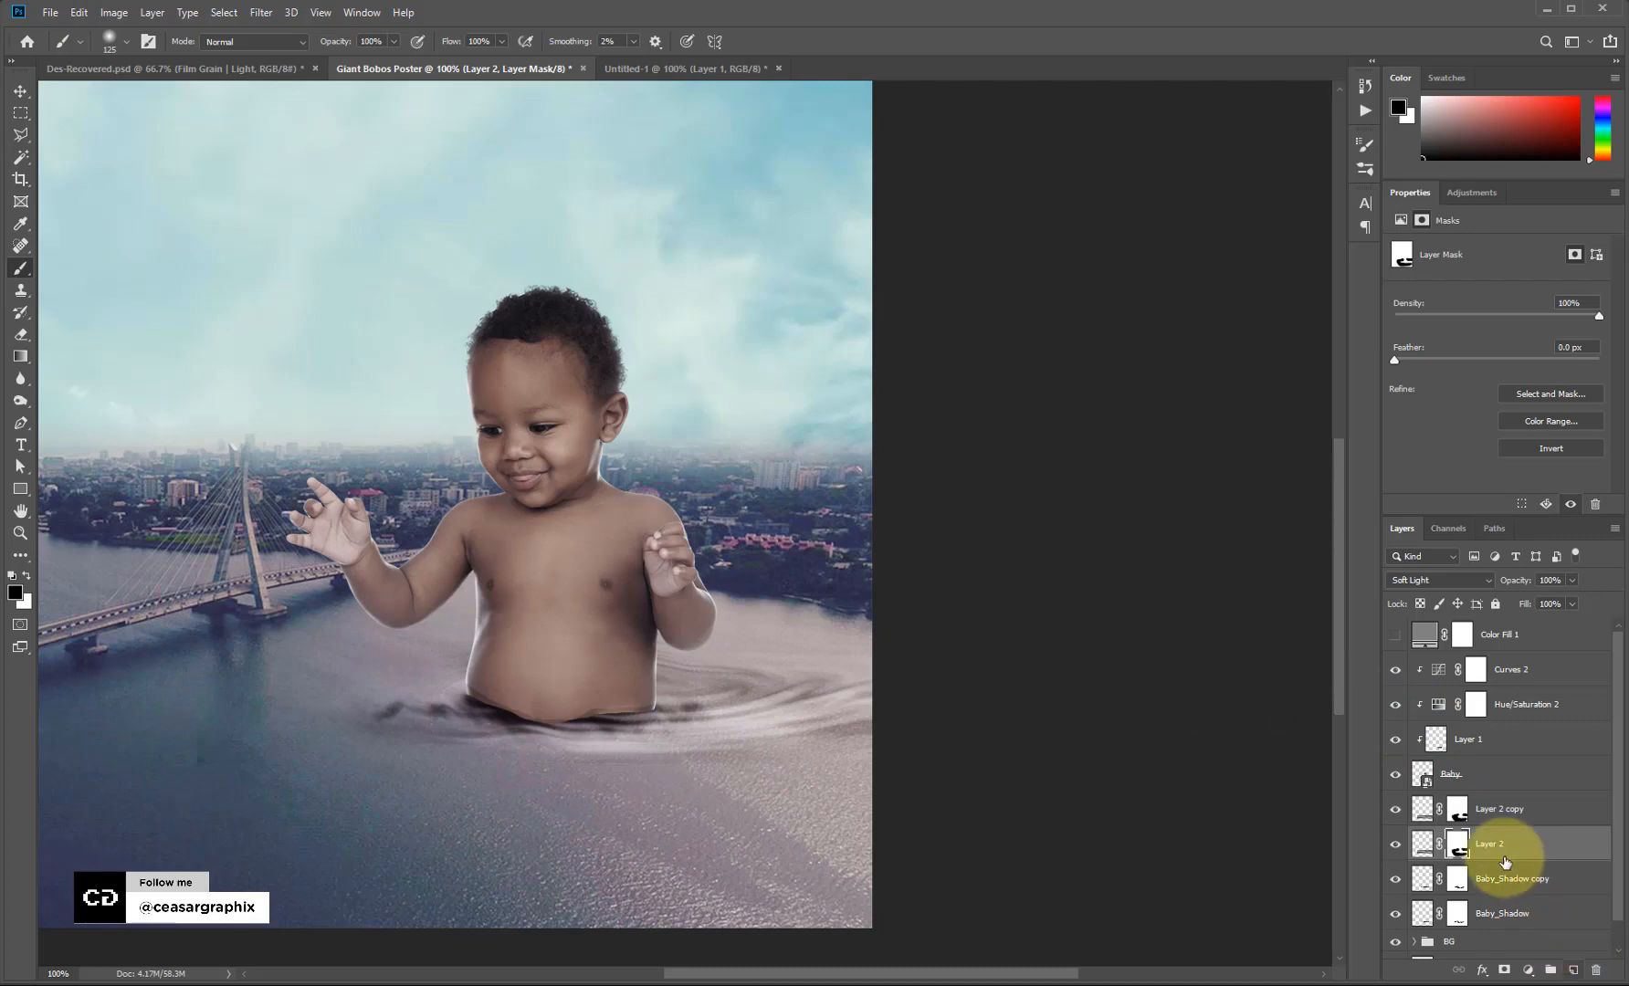
left_click(1497, 812)
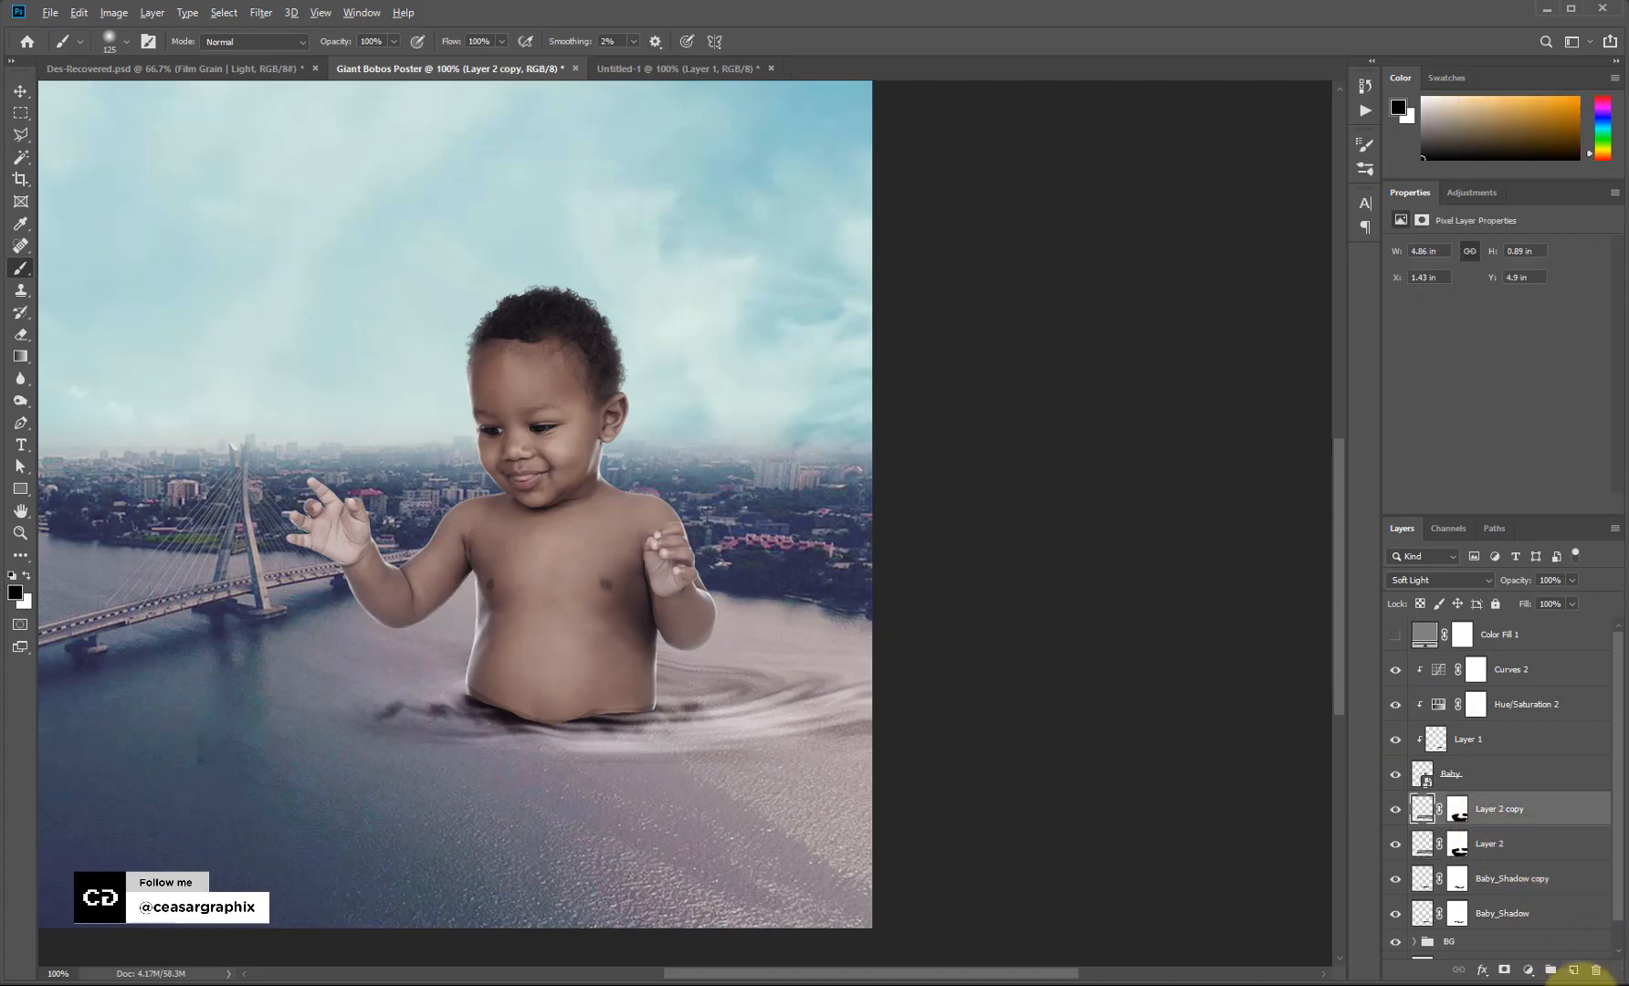
Create a new 50% gray-filled Overlay layer named Burn.
left_click(1572, 971, "alt")
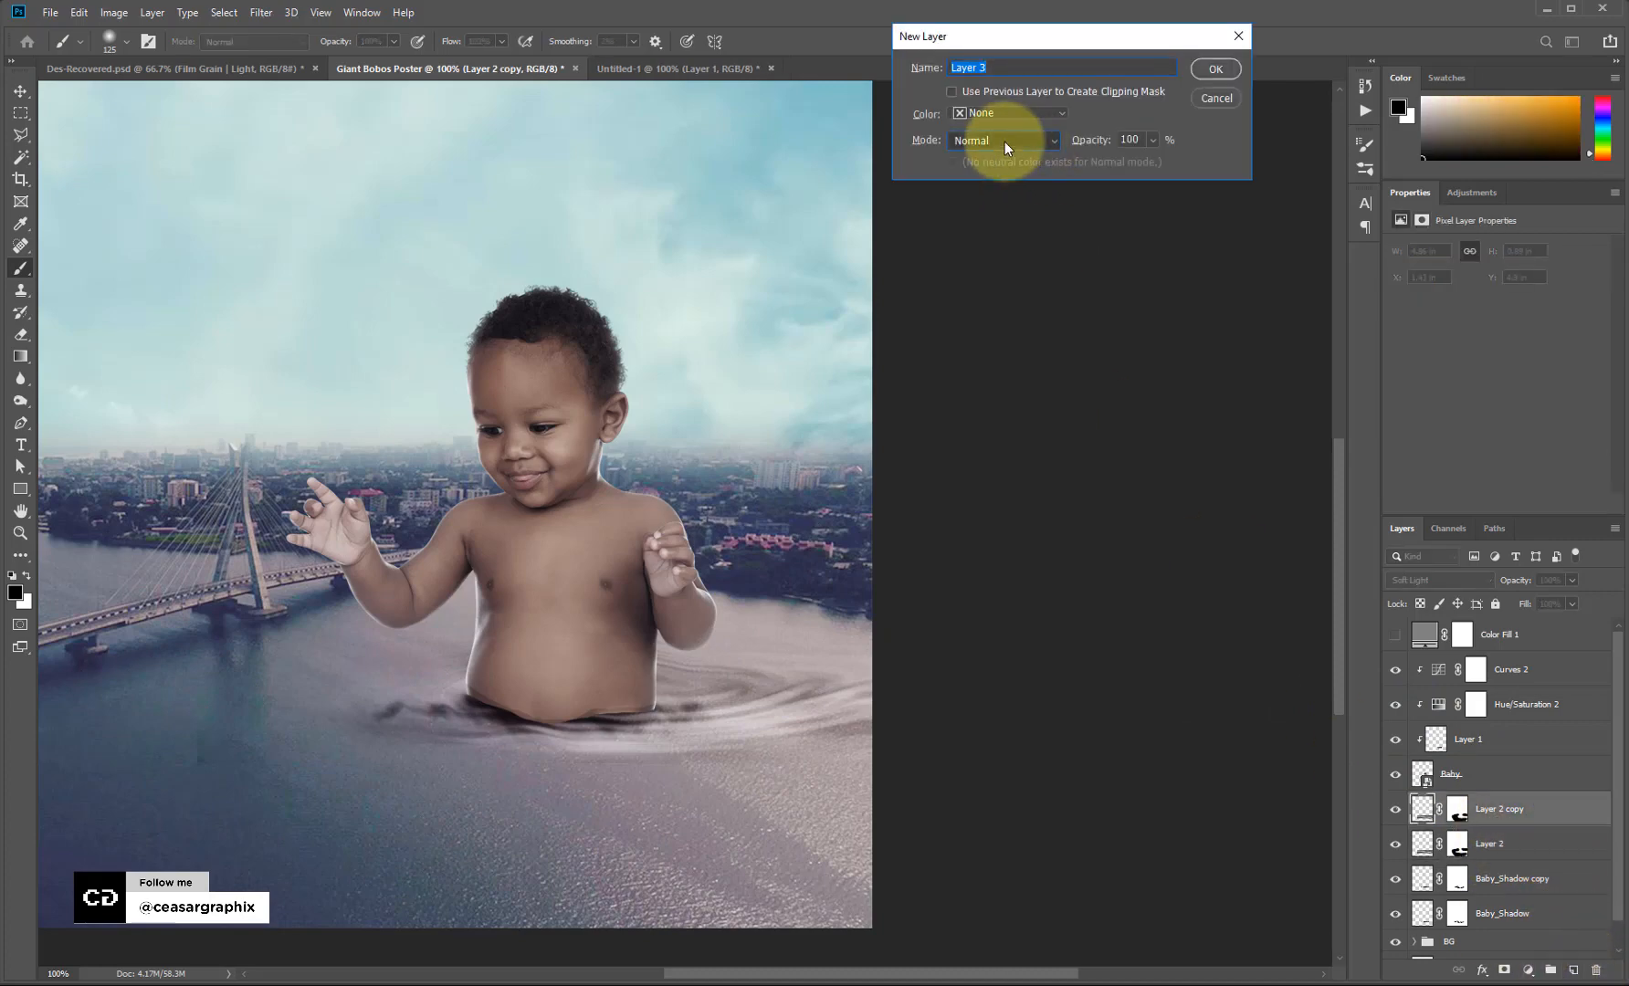
left_click(1004, 141)
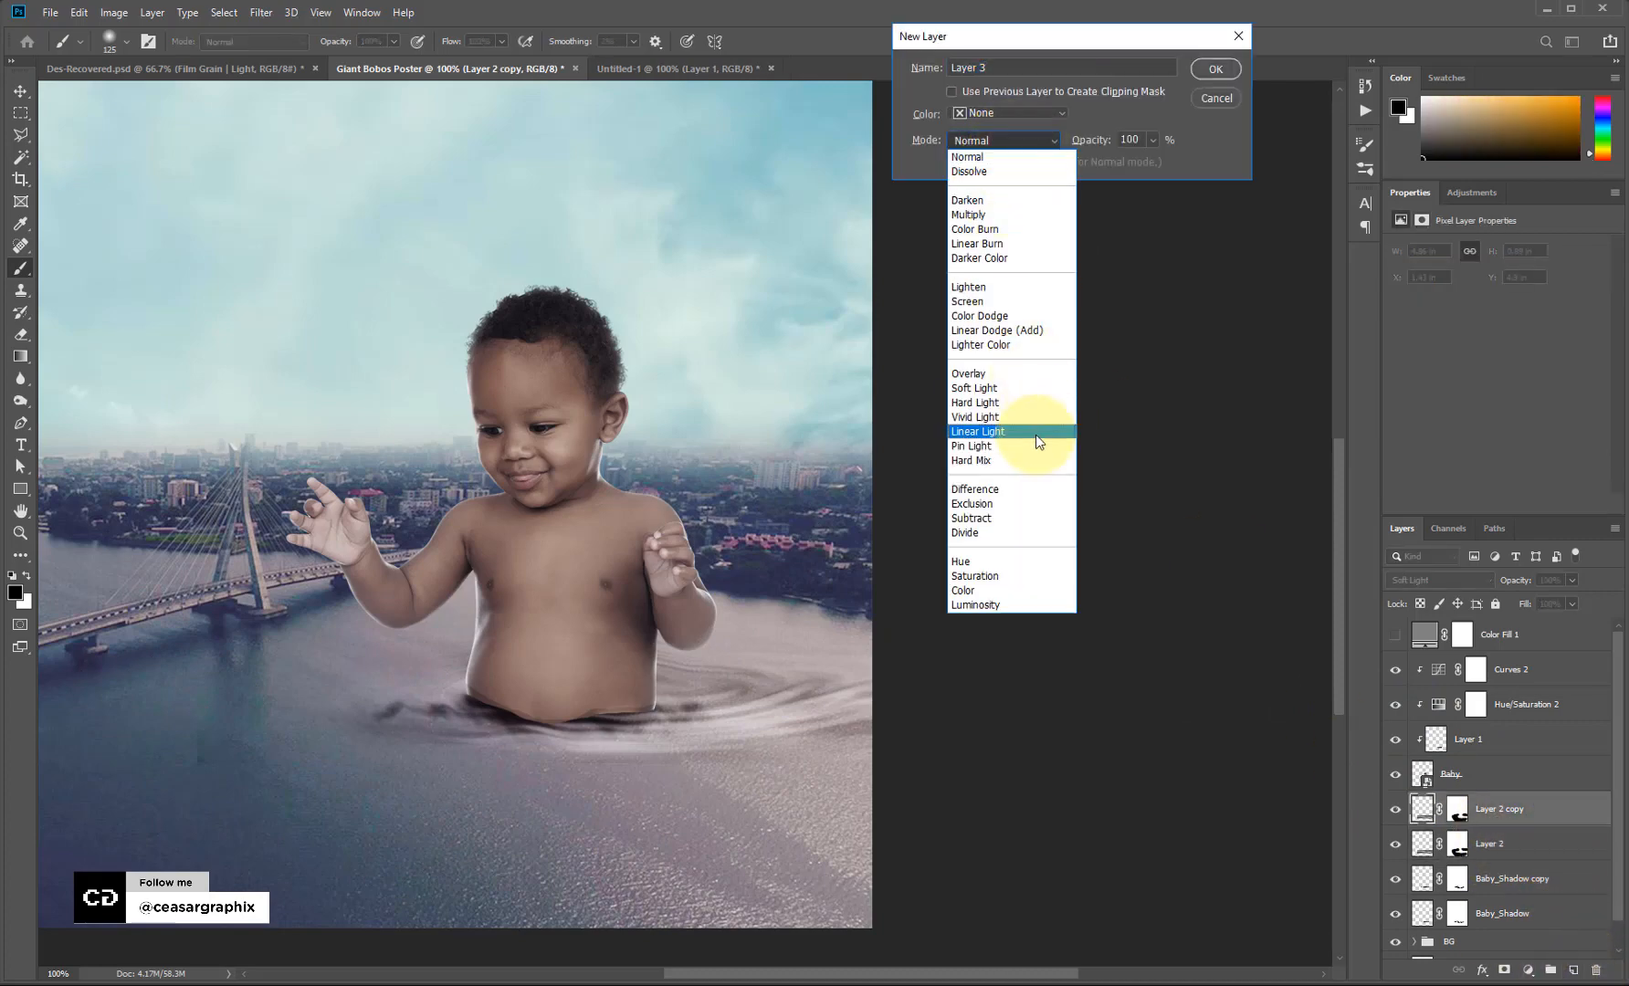
left_click(989, 373)
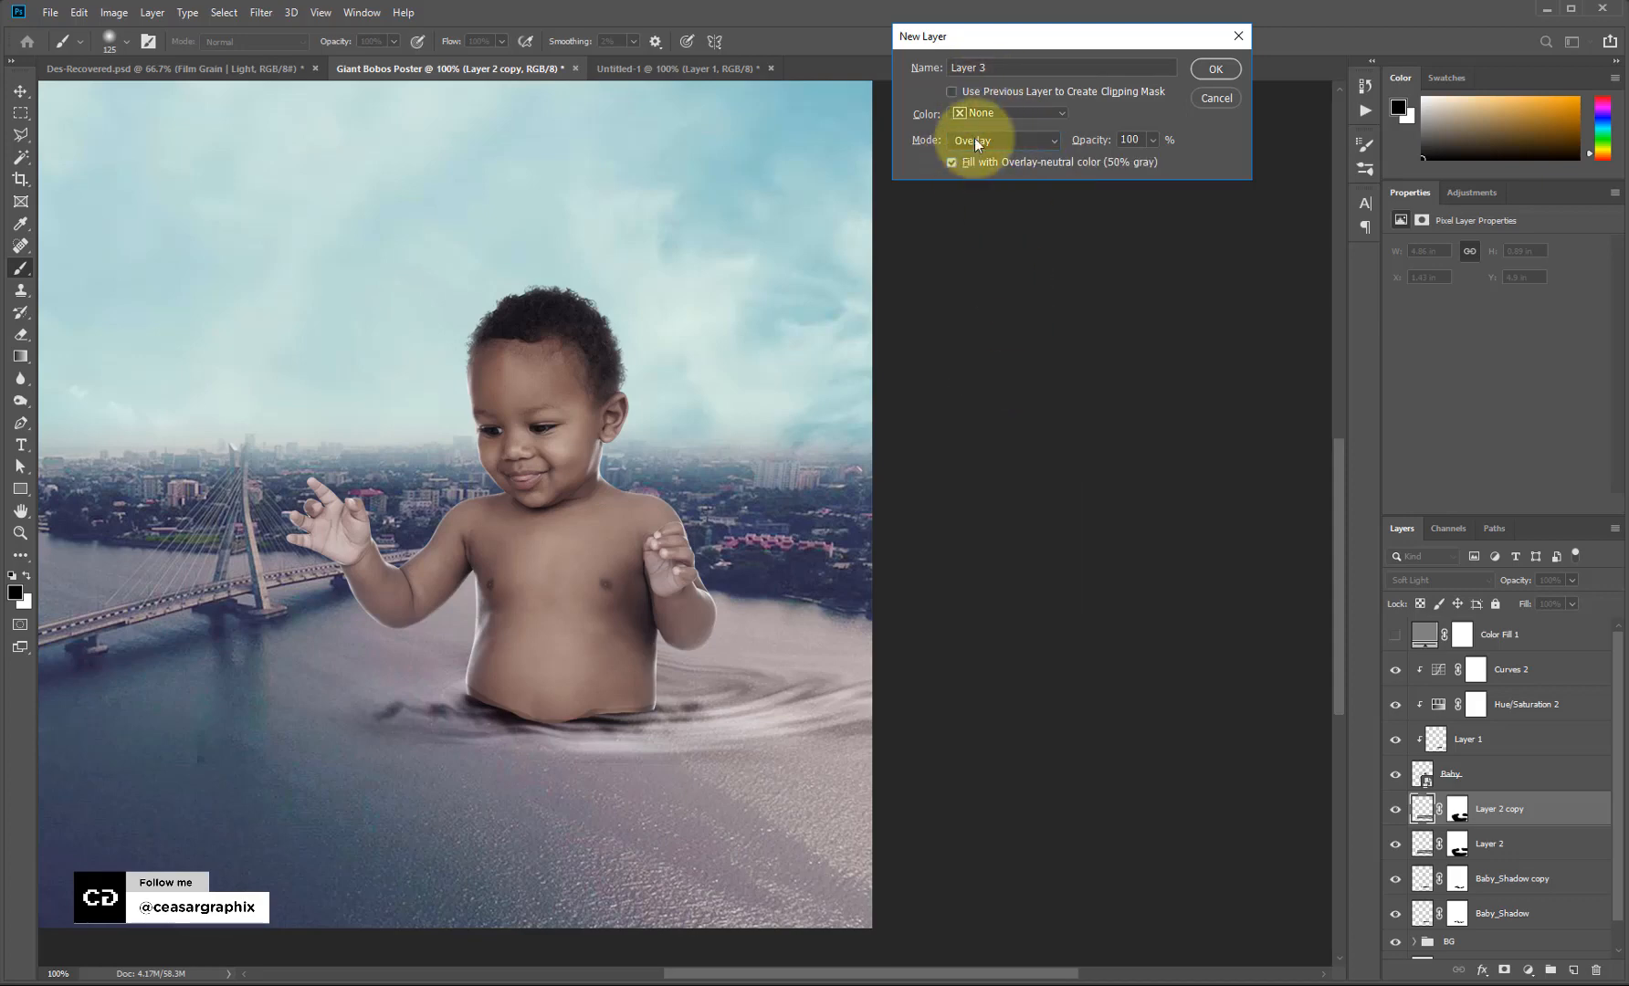
left_click_drag(998, 71, 823, 74)
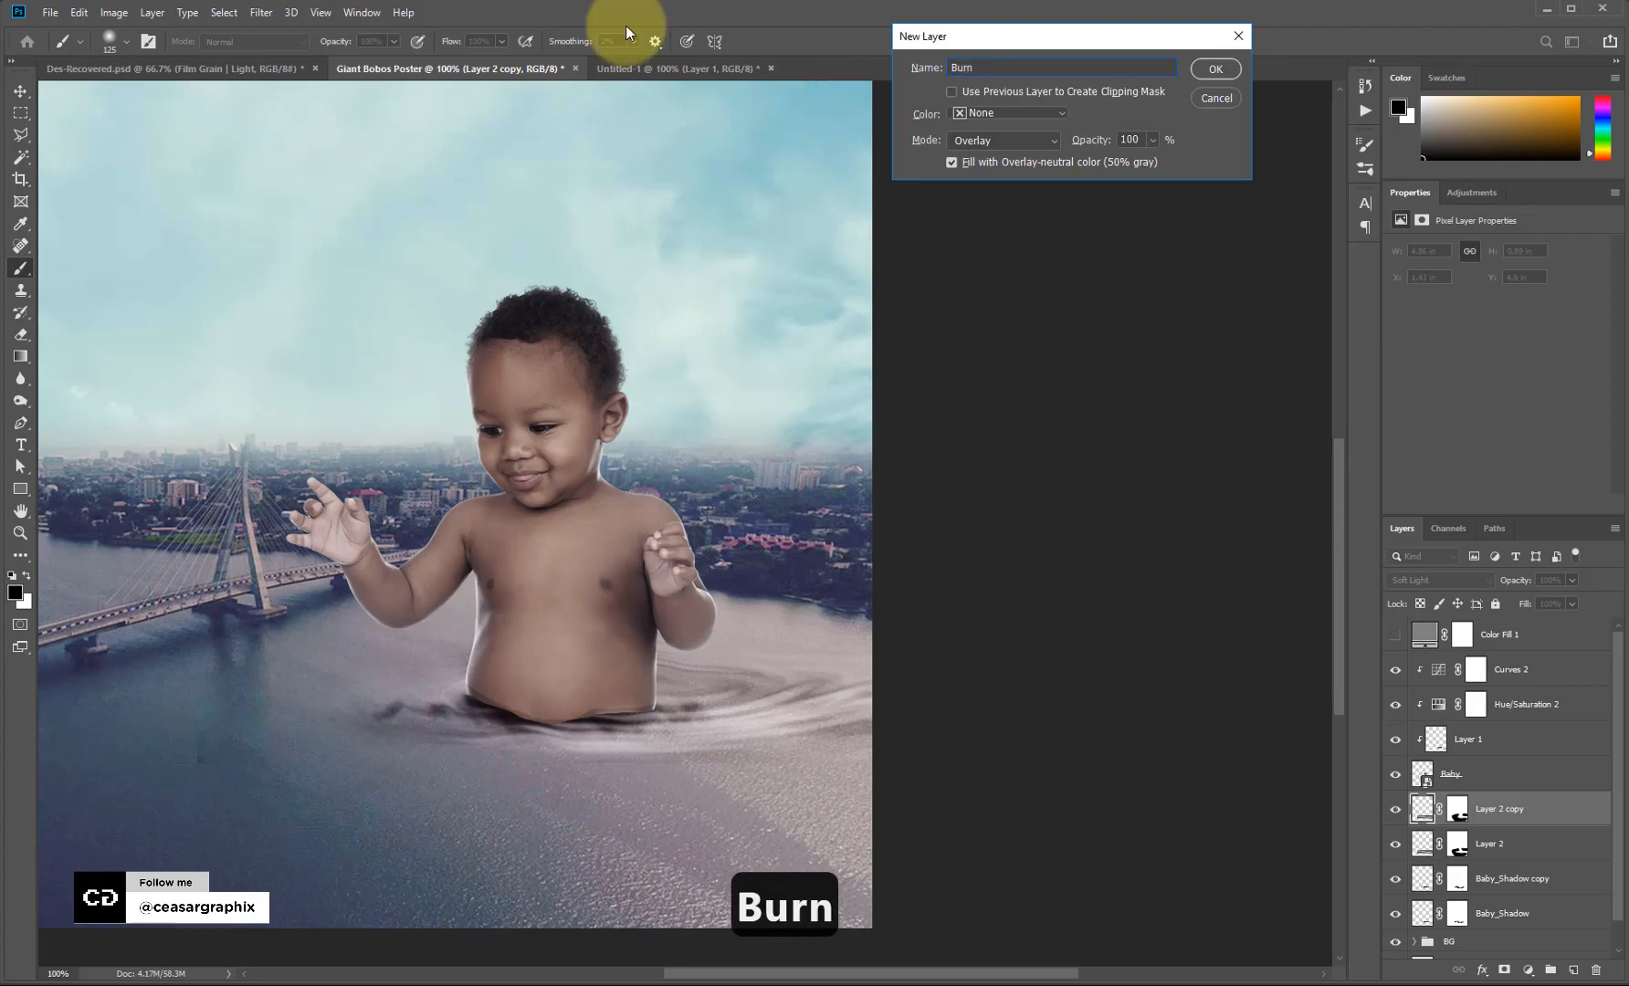
left_click(1215, 70)
Burn shadows with a 45 px brush along the waterline around the baby's waist, moving Burn under Color Fill 1.
right_click(21, 400)
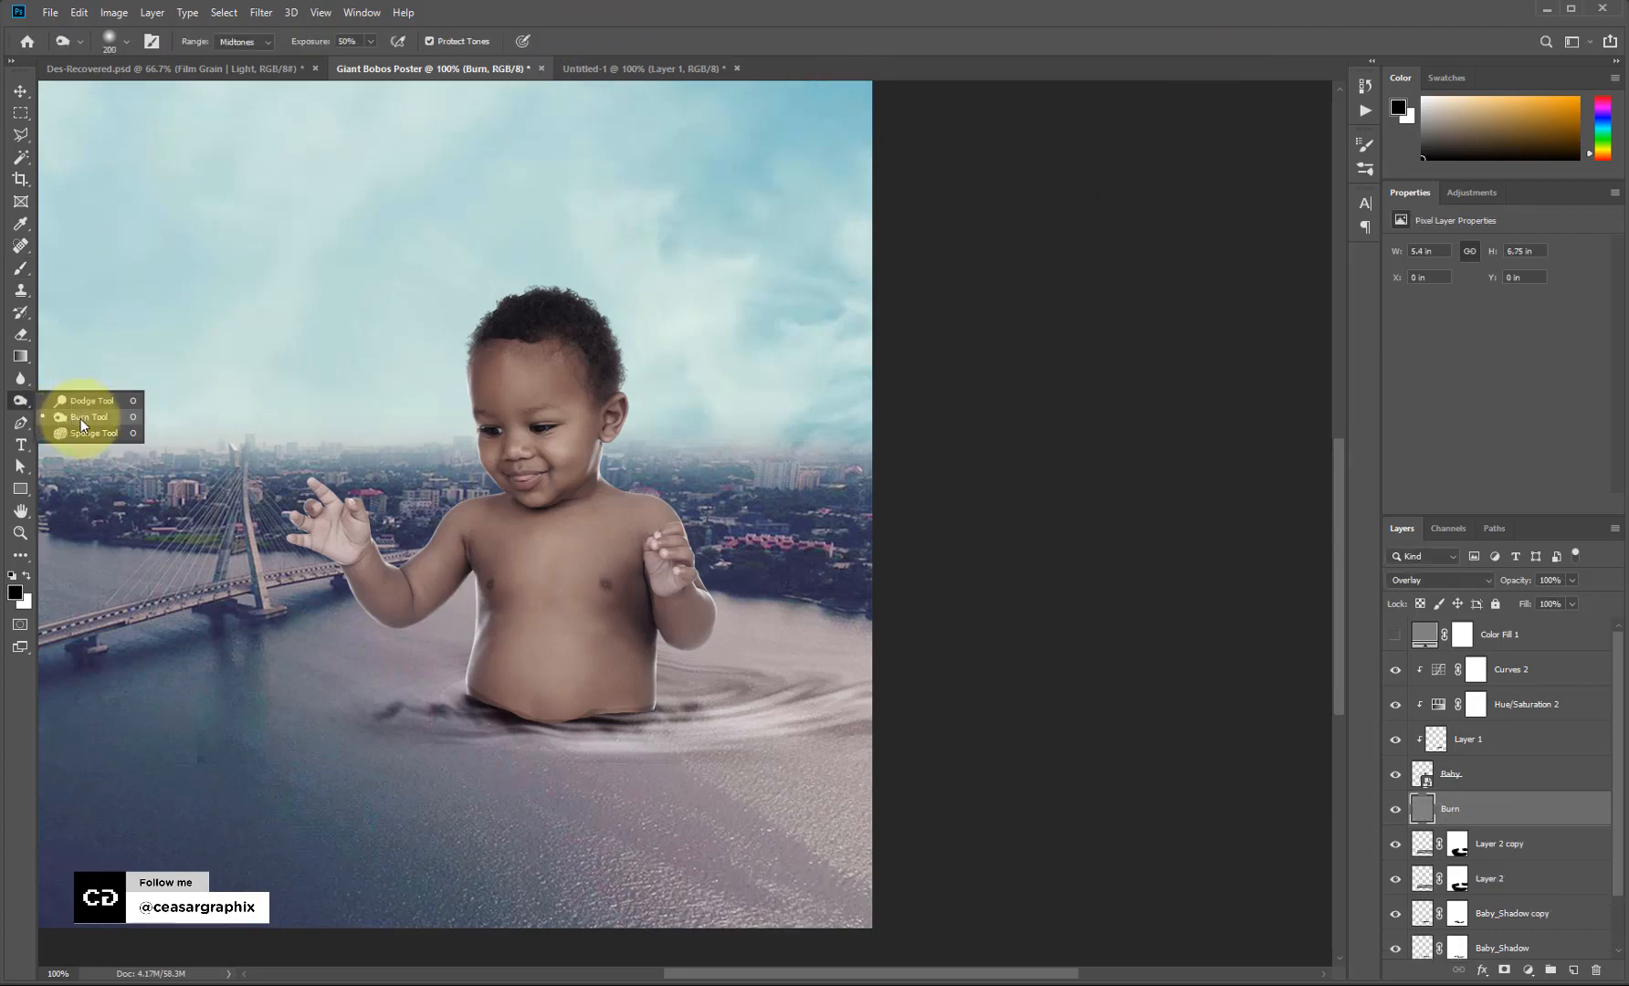
left_click(80, 419)
key("bracketleft")
key("bracketleft")
key("bracketleft")
key("bracketleft")
key("bracketleft")
key("bracketleft")
key("bracketleft")
key("bracketleft")
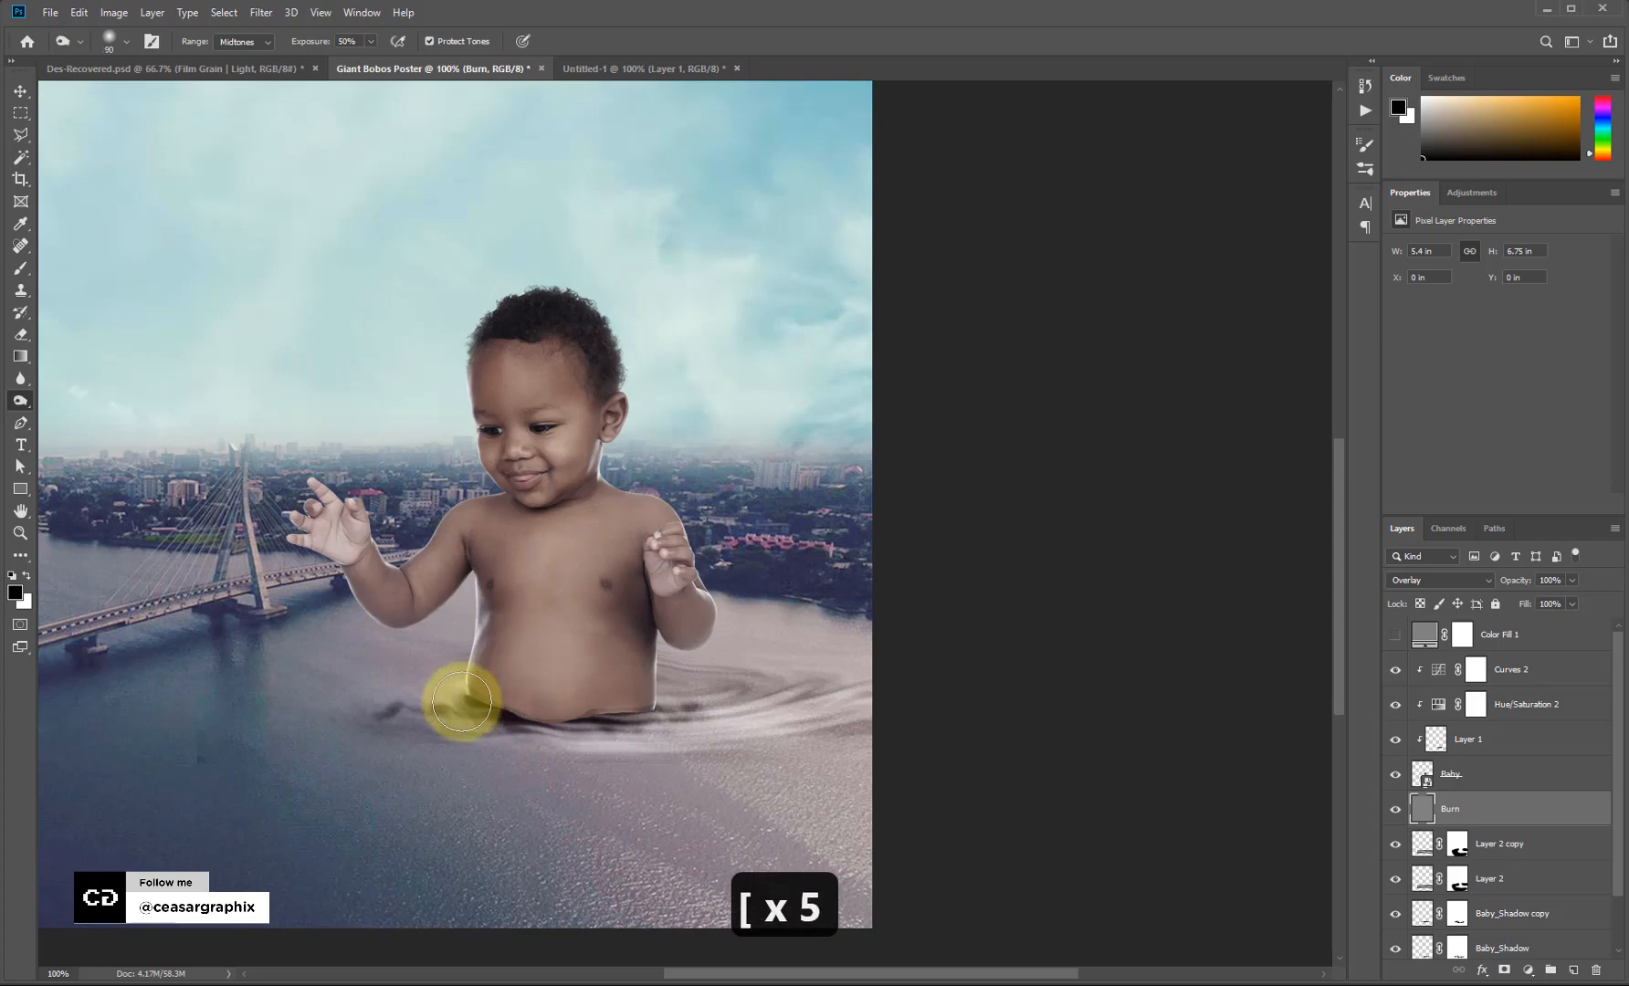
key("bracketleft")
key("bracketleft")
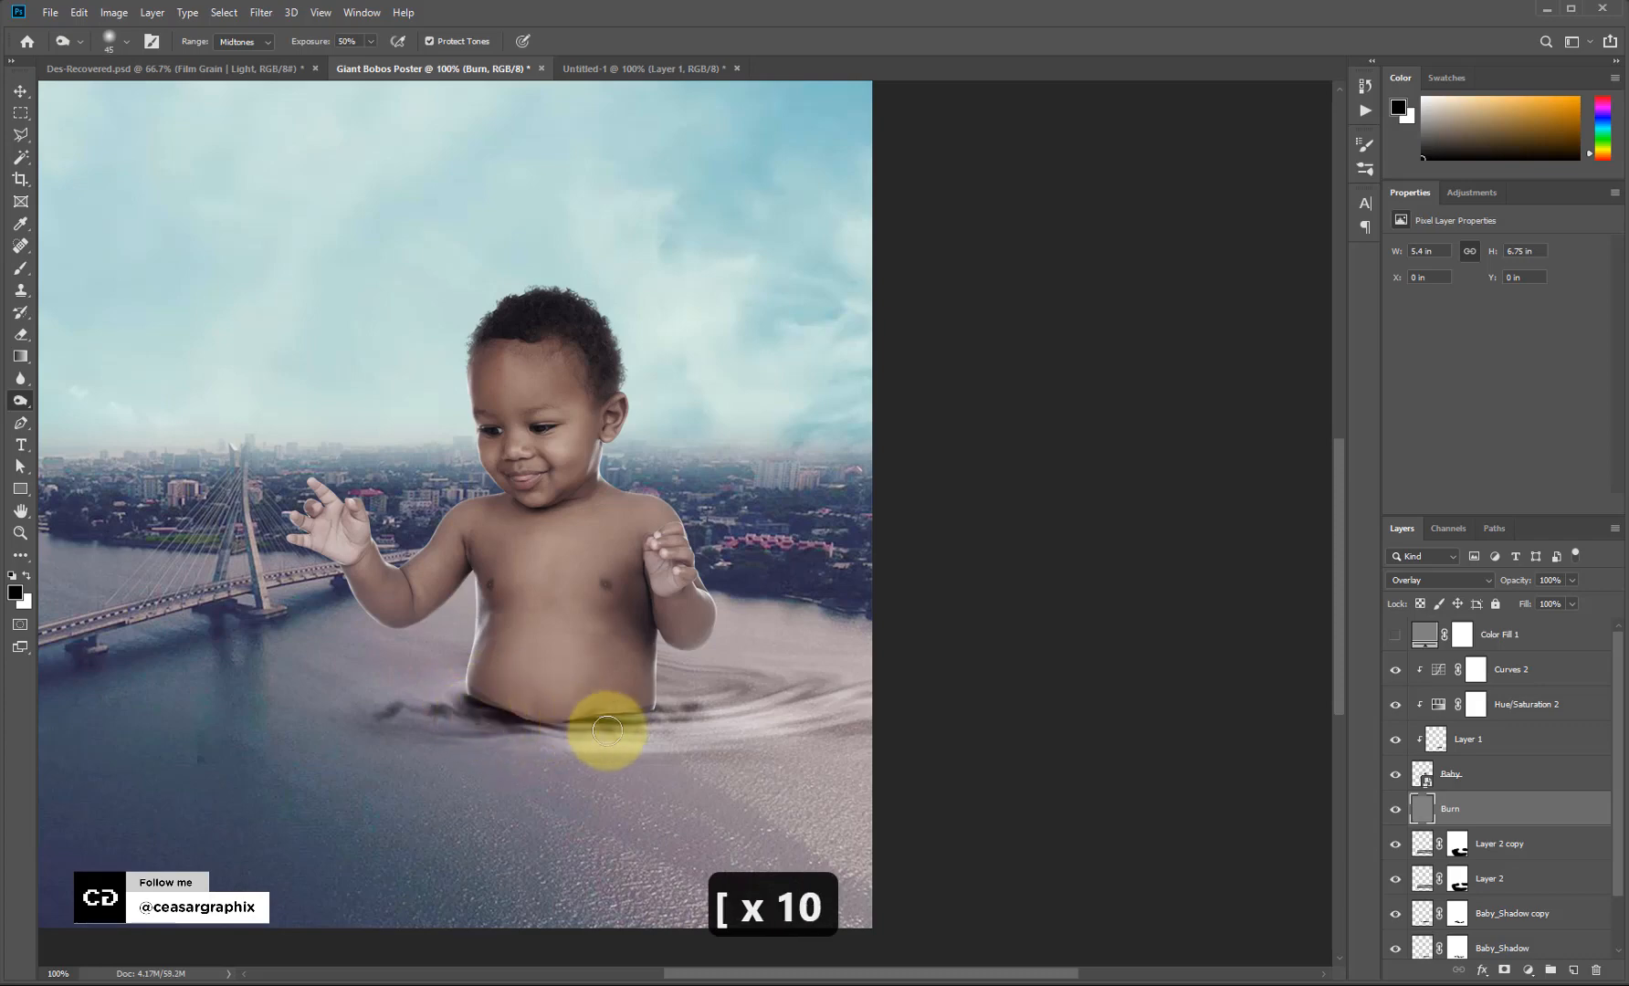
mouse_move(671, 723)
left_mouse_down()
mouse_move(716, 717)
mouse_move(551, 746)
mouse_move(492, 733)
mouse_move(595, 711)
mouse_move(449, 722)
left_mouse_up()
left_click_drag(1476, 773, 1474, 659)
mouse_move(611, 741)
left_mouse_down()
mouse_move(473, 741)
mouse_move(638, 745)
left_mouse_up()
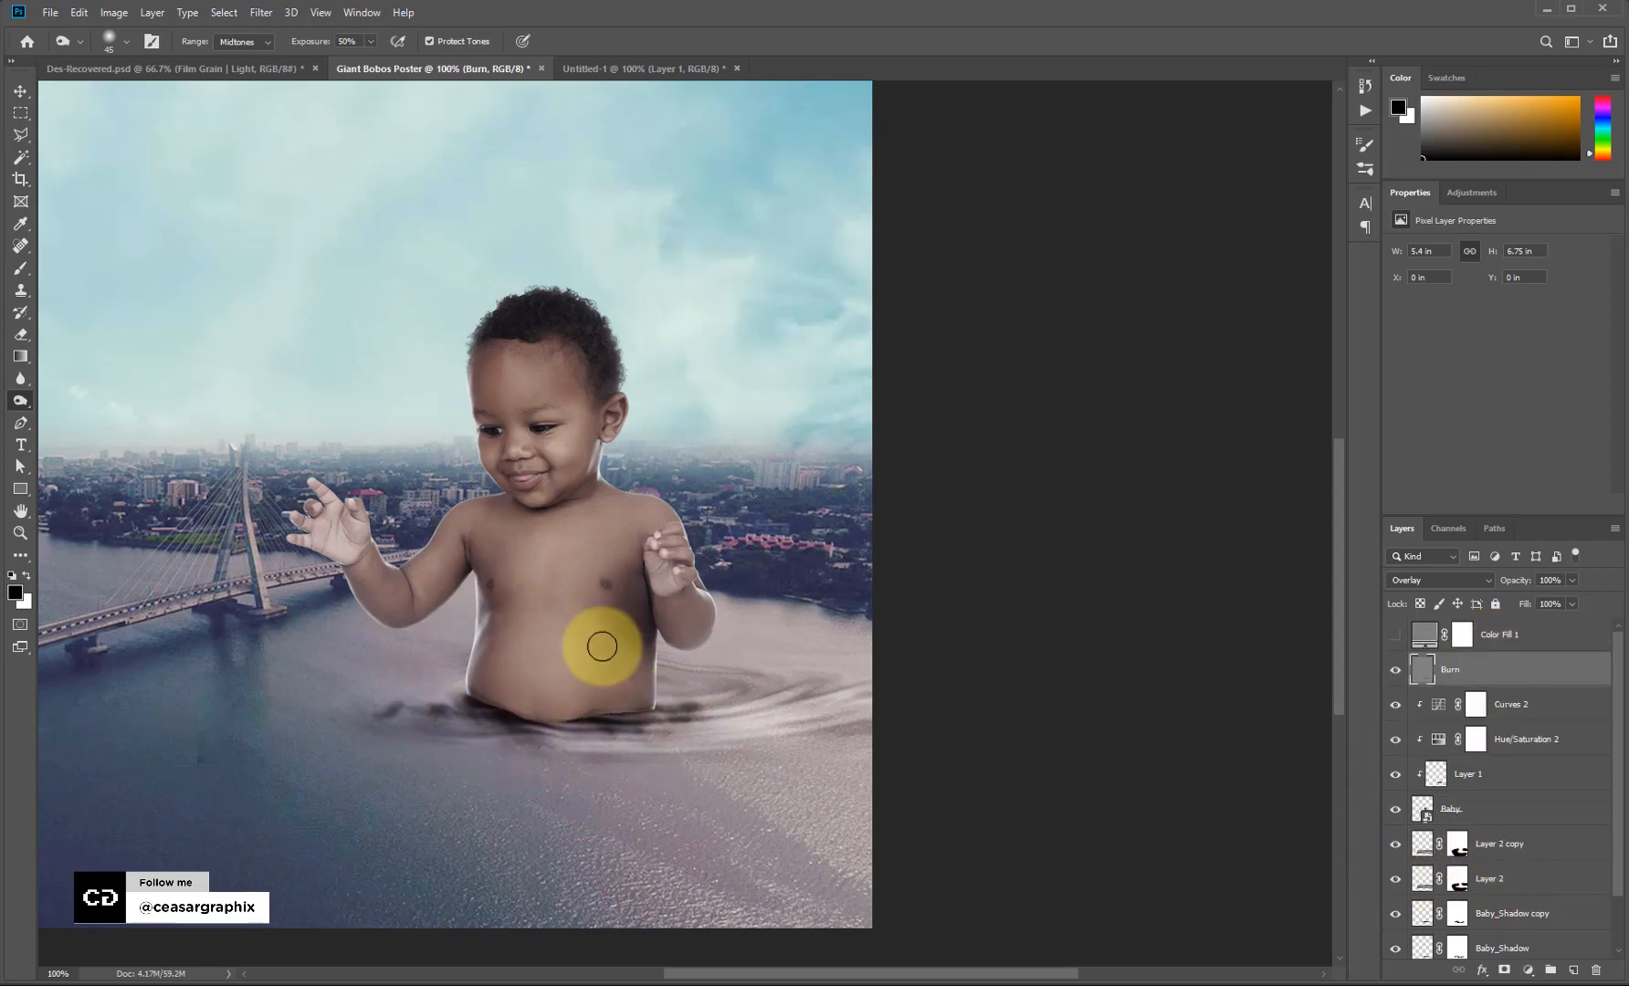
key("bracketright")
key("bracketright")
key("bracketright")
key("bracketright")
key("bracketright")
key("bracketleft")
key("bracketleft")
key("bracketleft")
key("bracketleft")
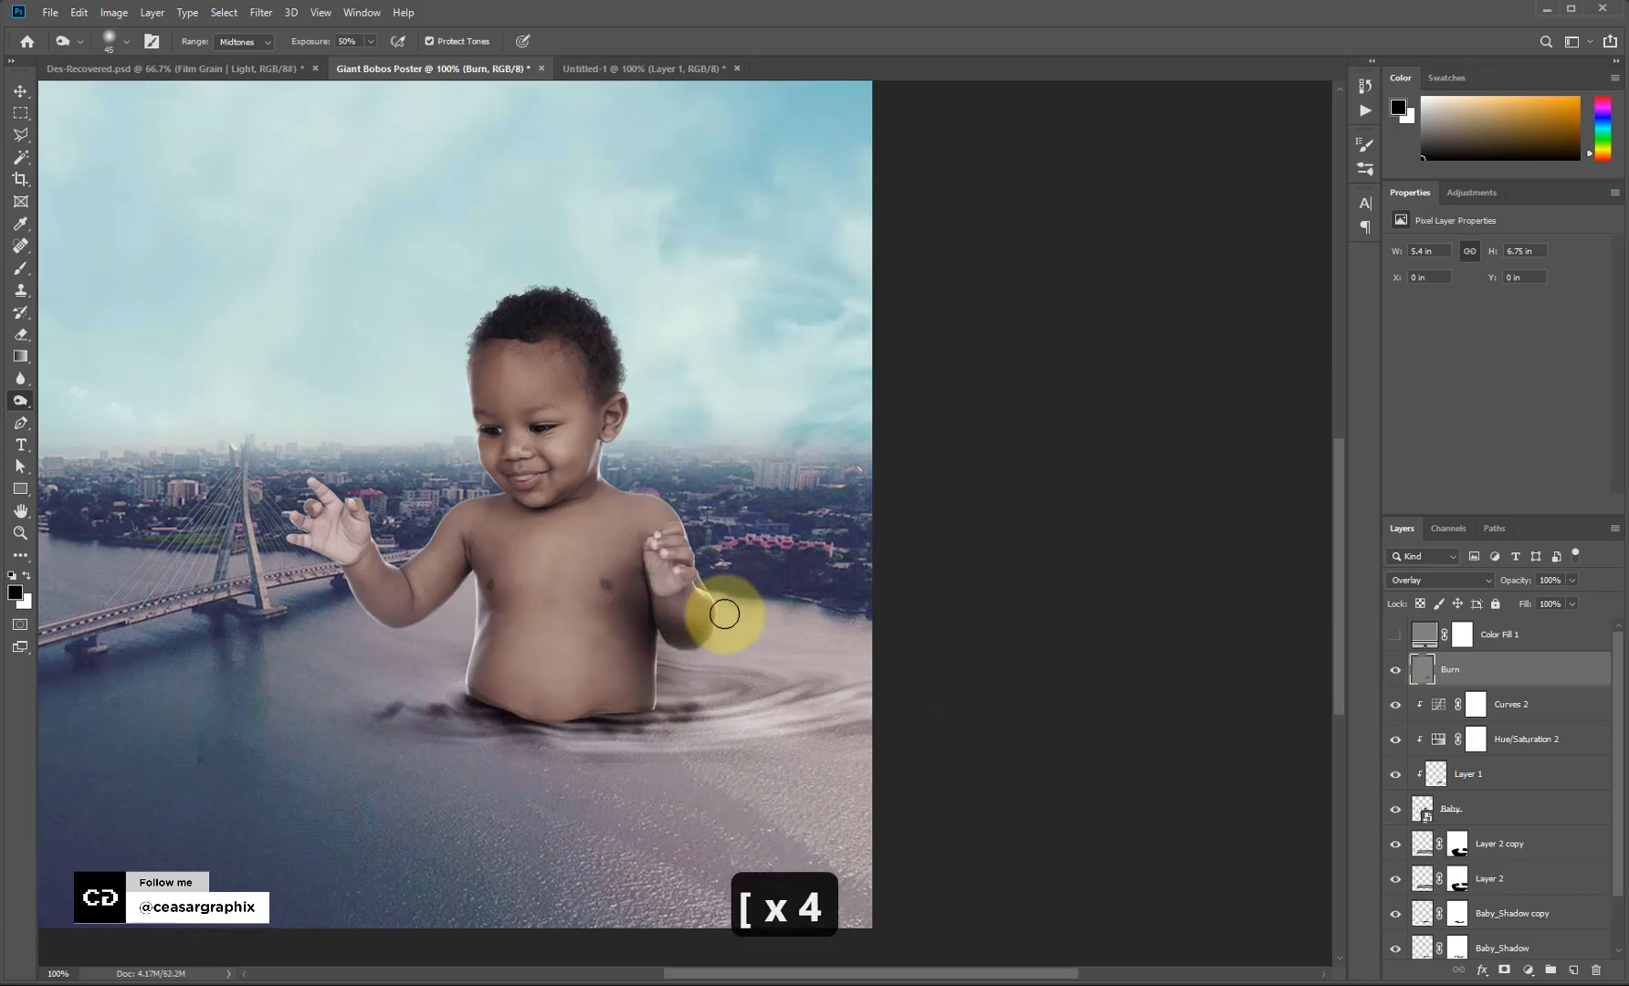
key("ctrl+z")
key("ctrl+z")
key("ctrl+z")
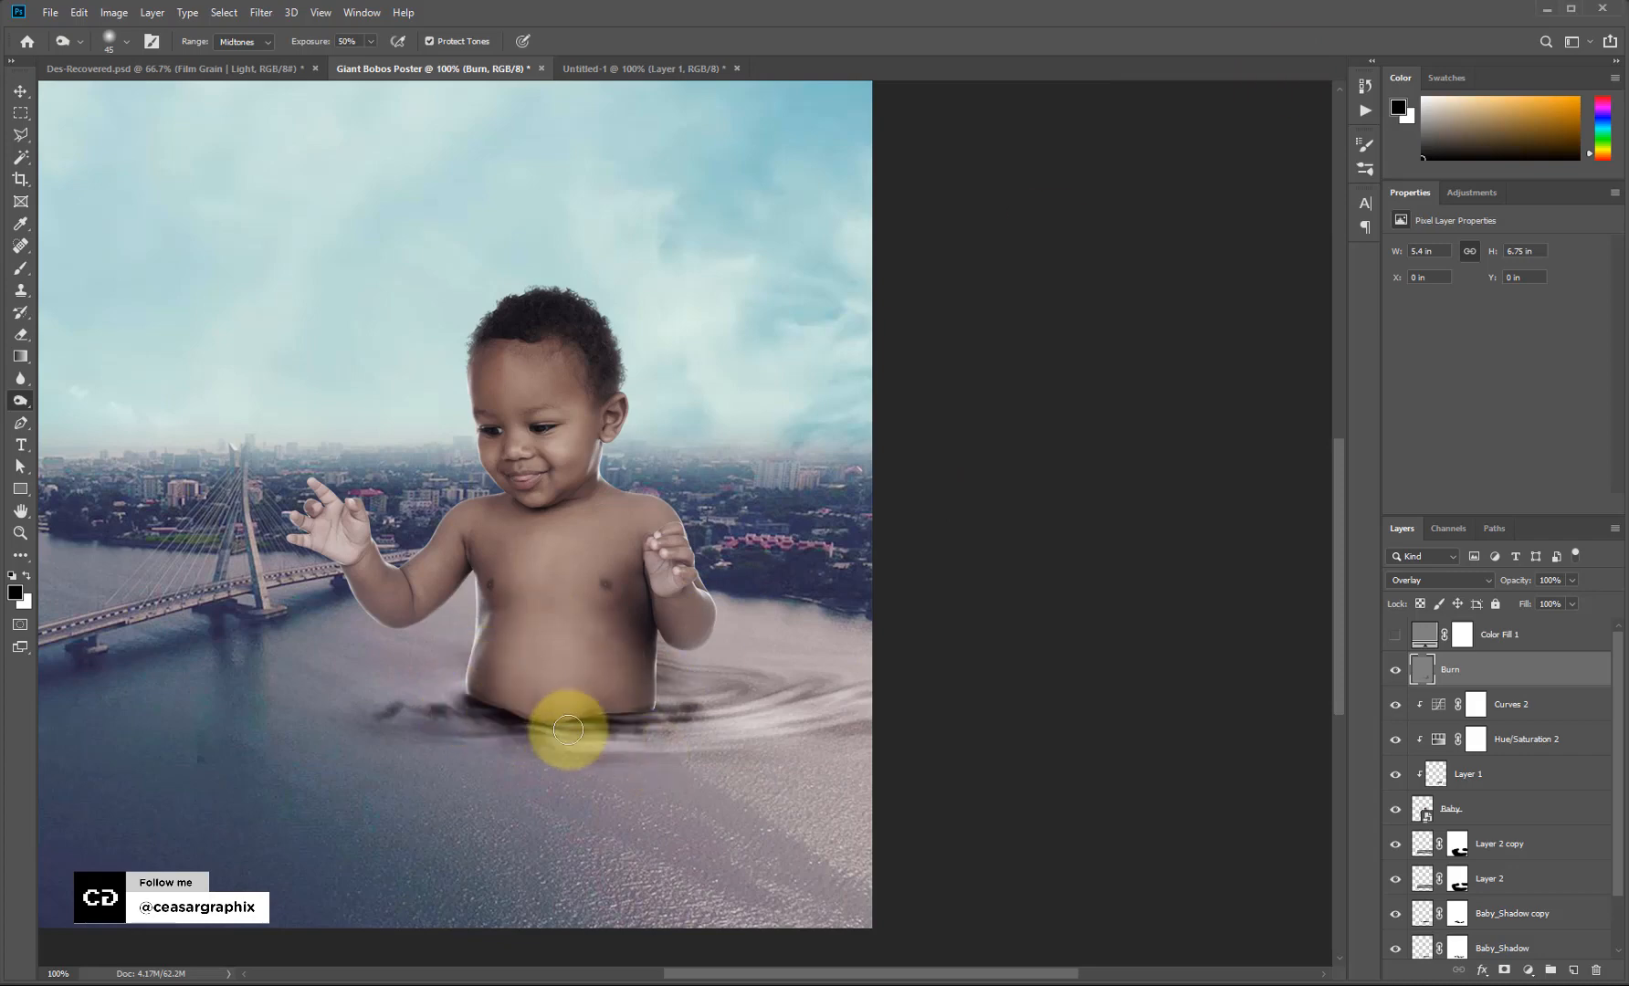
Select both Baby_Shadow layers and lower their opacity to lighten the baby's shadow.
scroll(1526, 872, "down", 2)
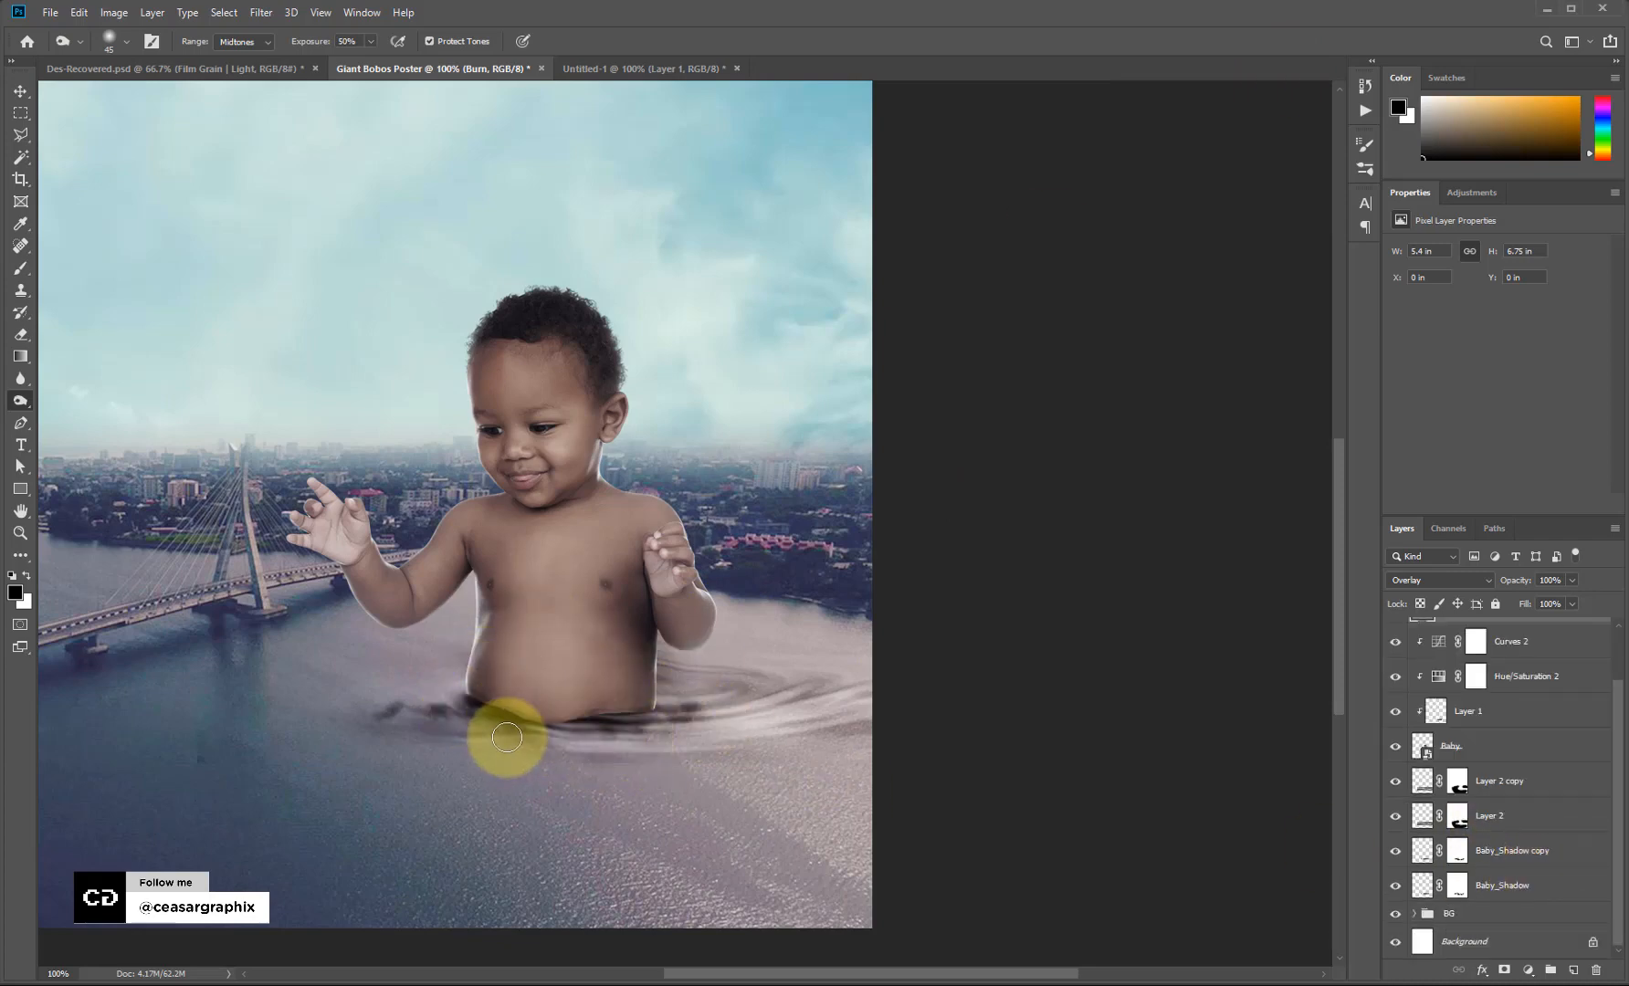
left_click(1507, 787)
left_click(1507, 817)
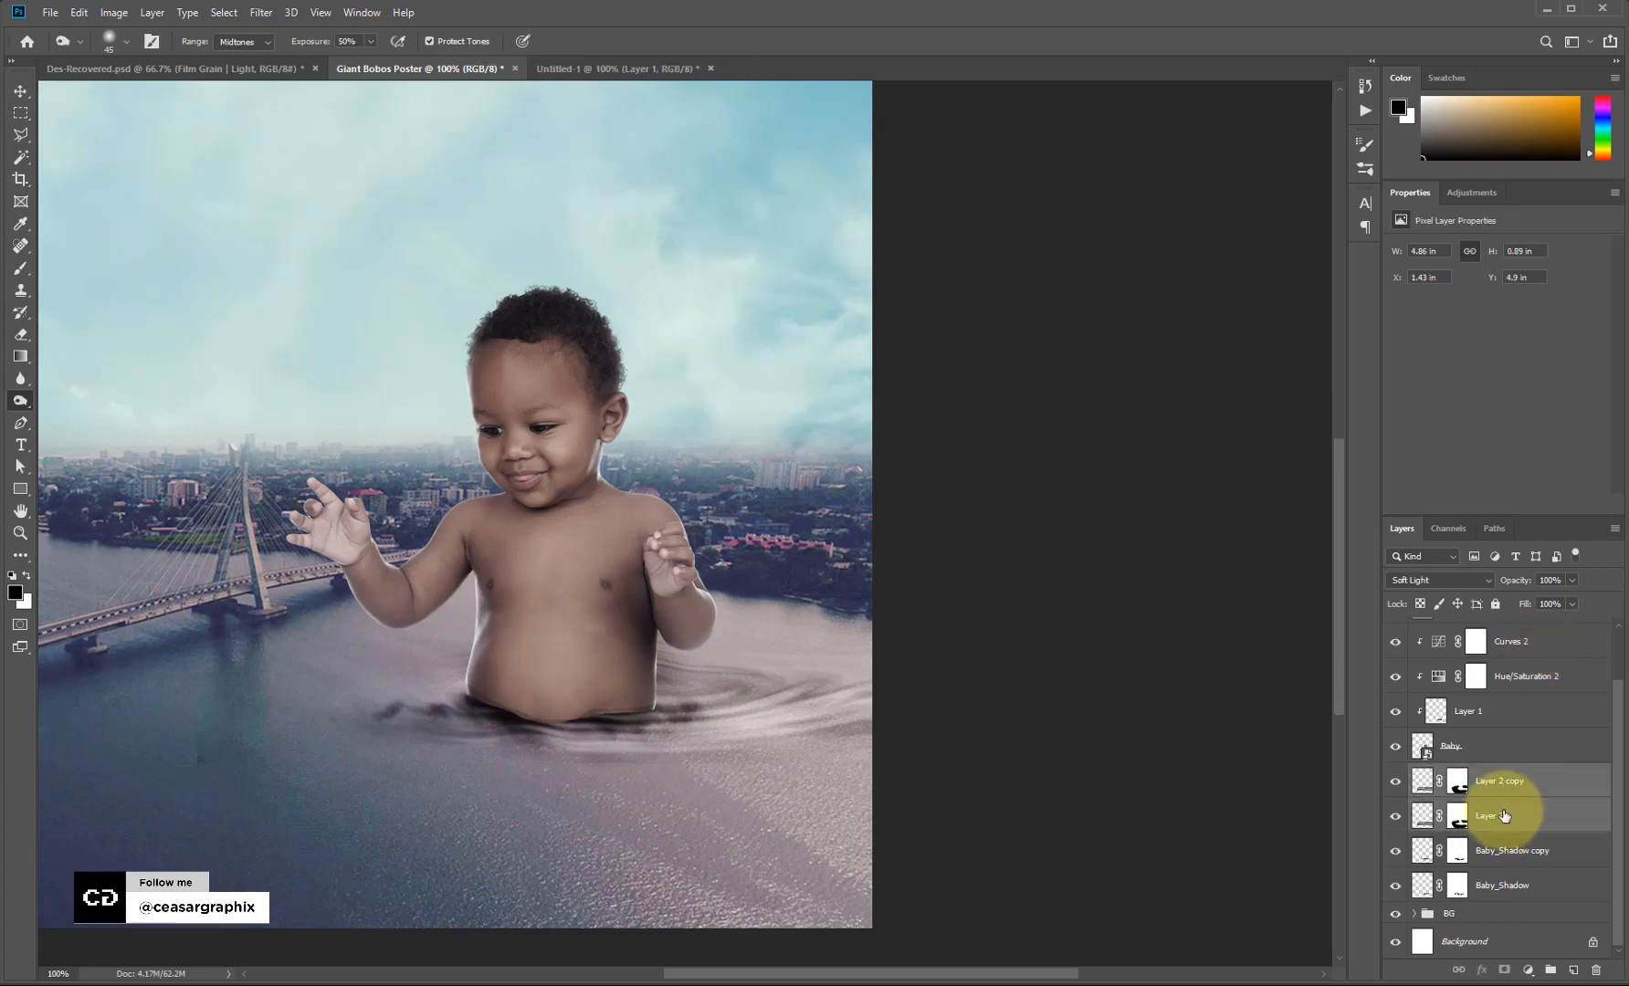
left_click(1502, 850)
left_click(1501, 885, "shift")
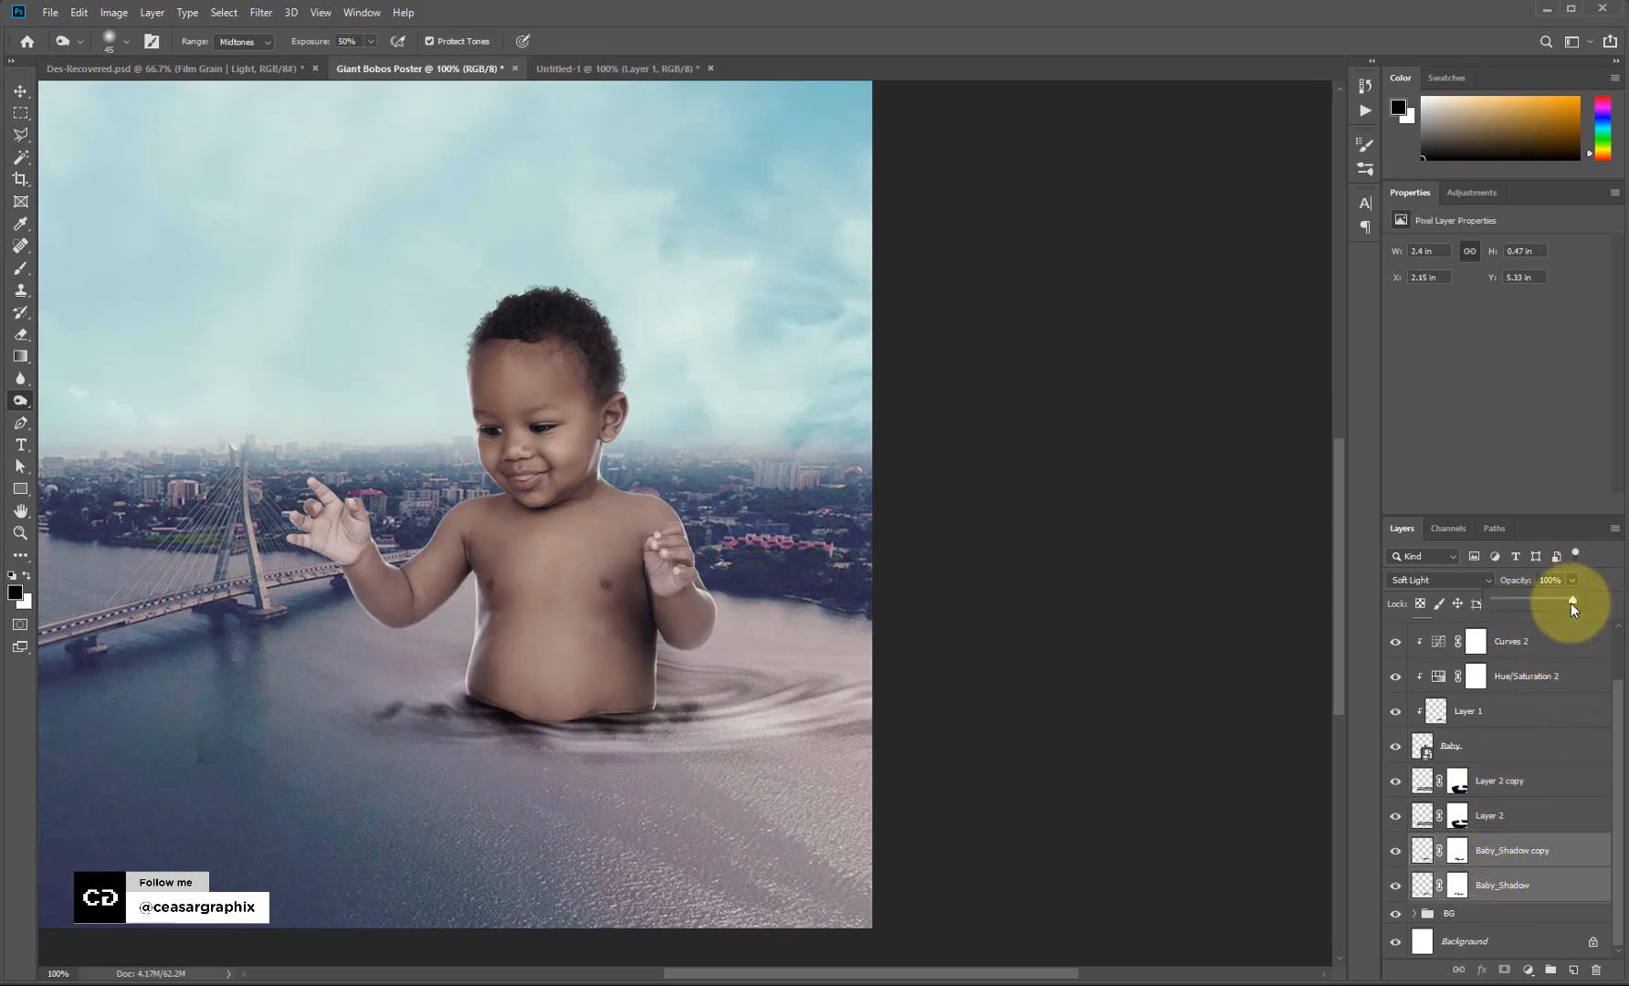
left_click_drag(1548, 606, 1546, 607)
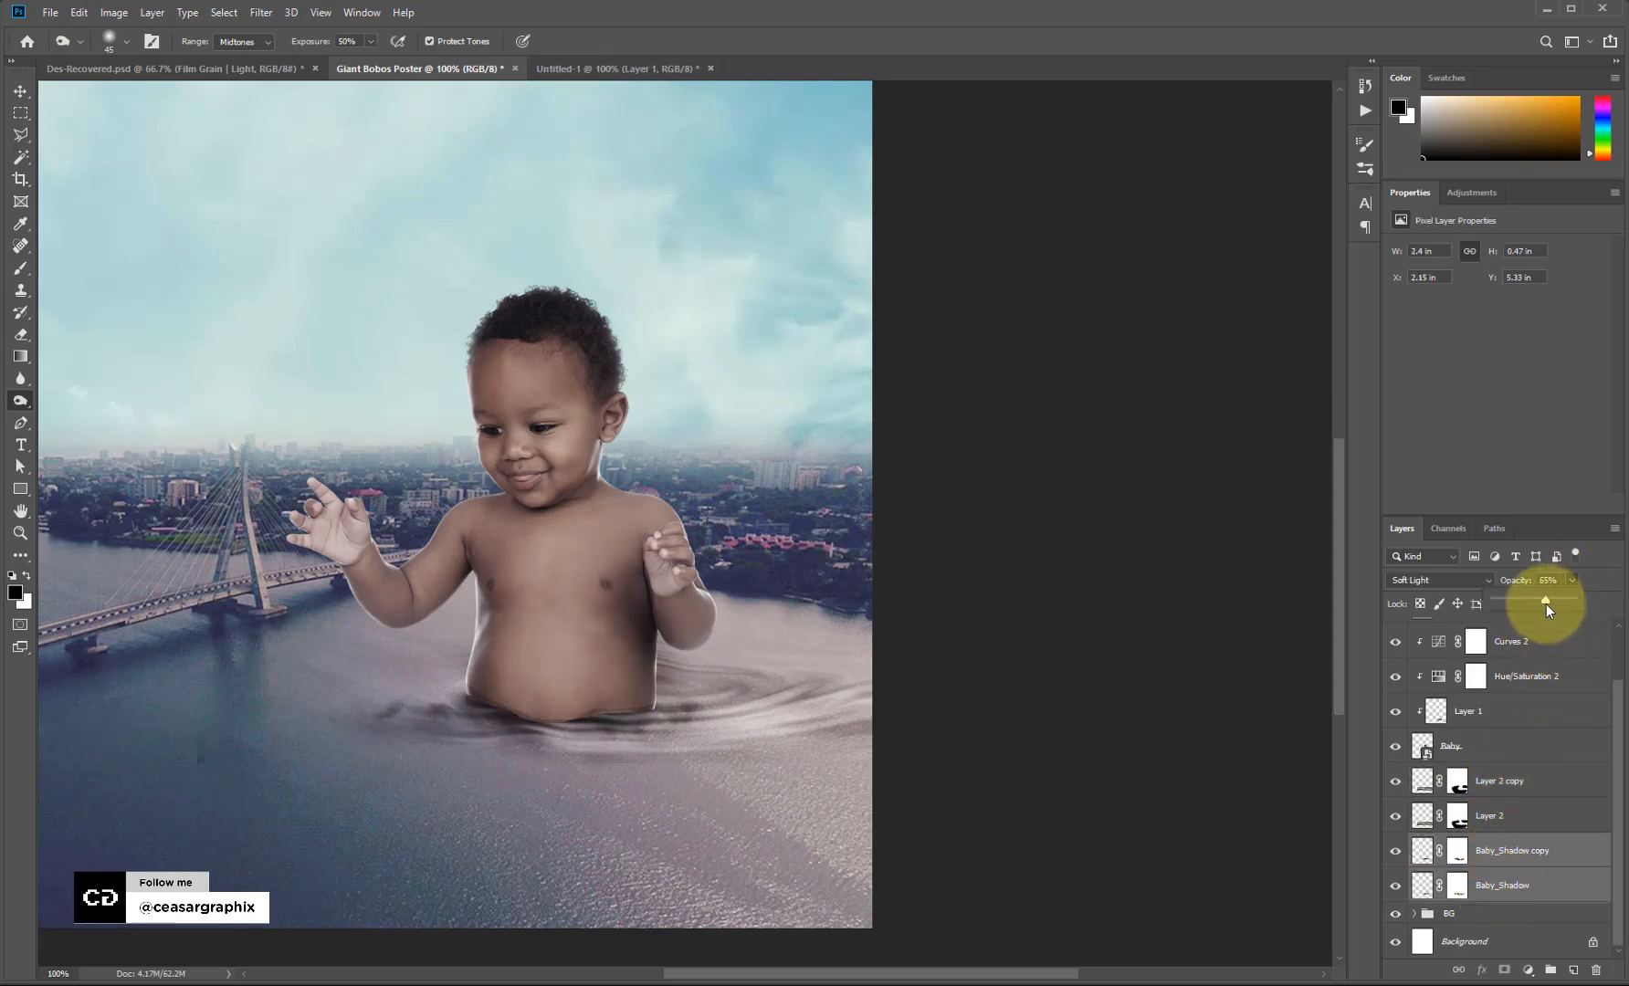
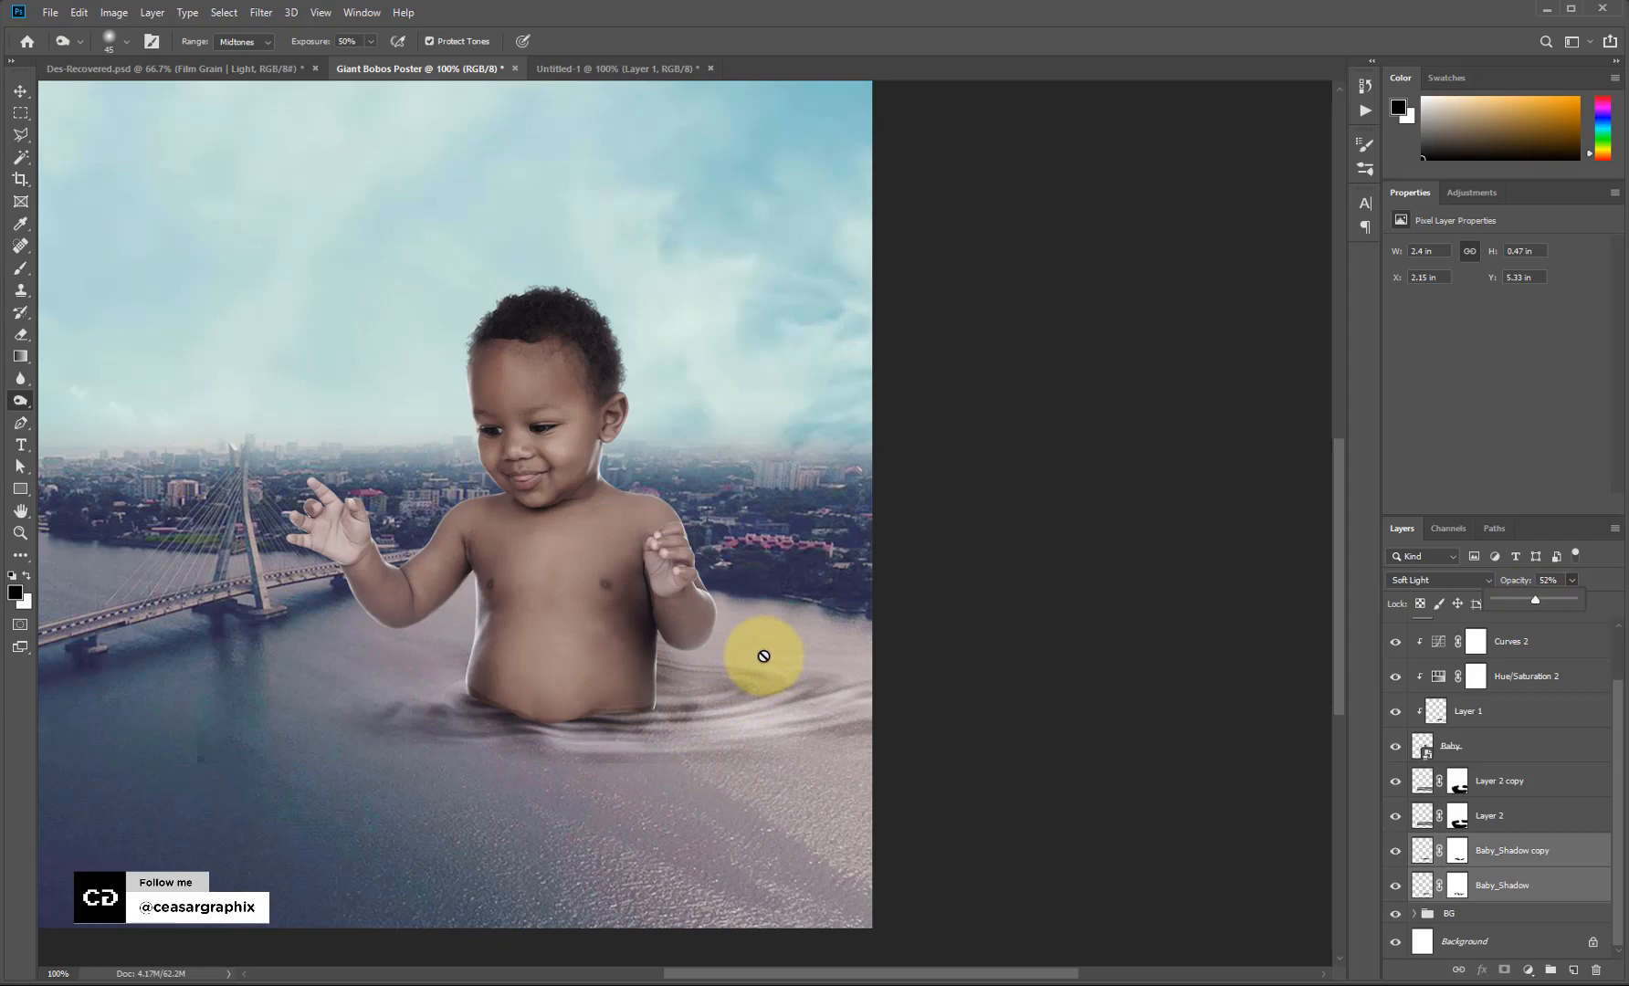
Save the poster as a JPEG named Giant Bobos Poster in Excercise_File, accepting the JPEG options.
key("ctrl+minus")
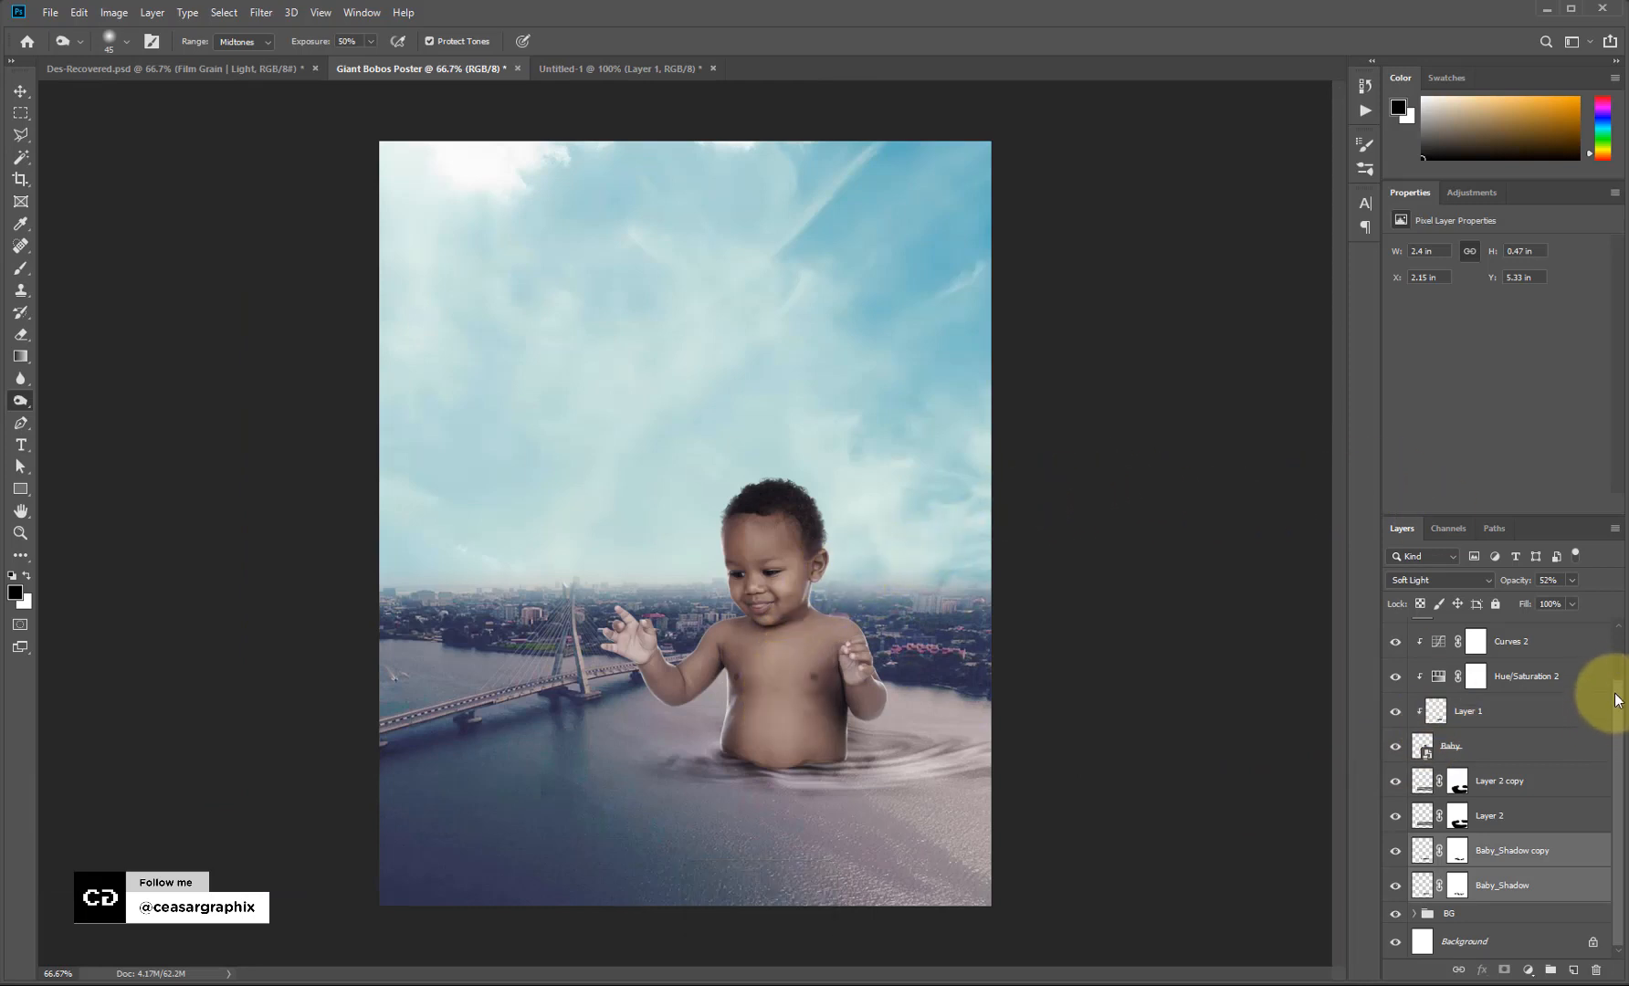
scroll(1543, 731, "up", 2)
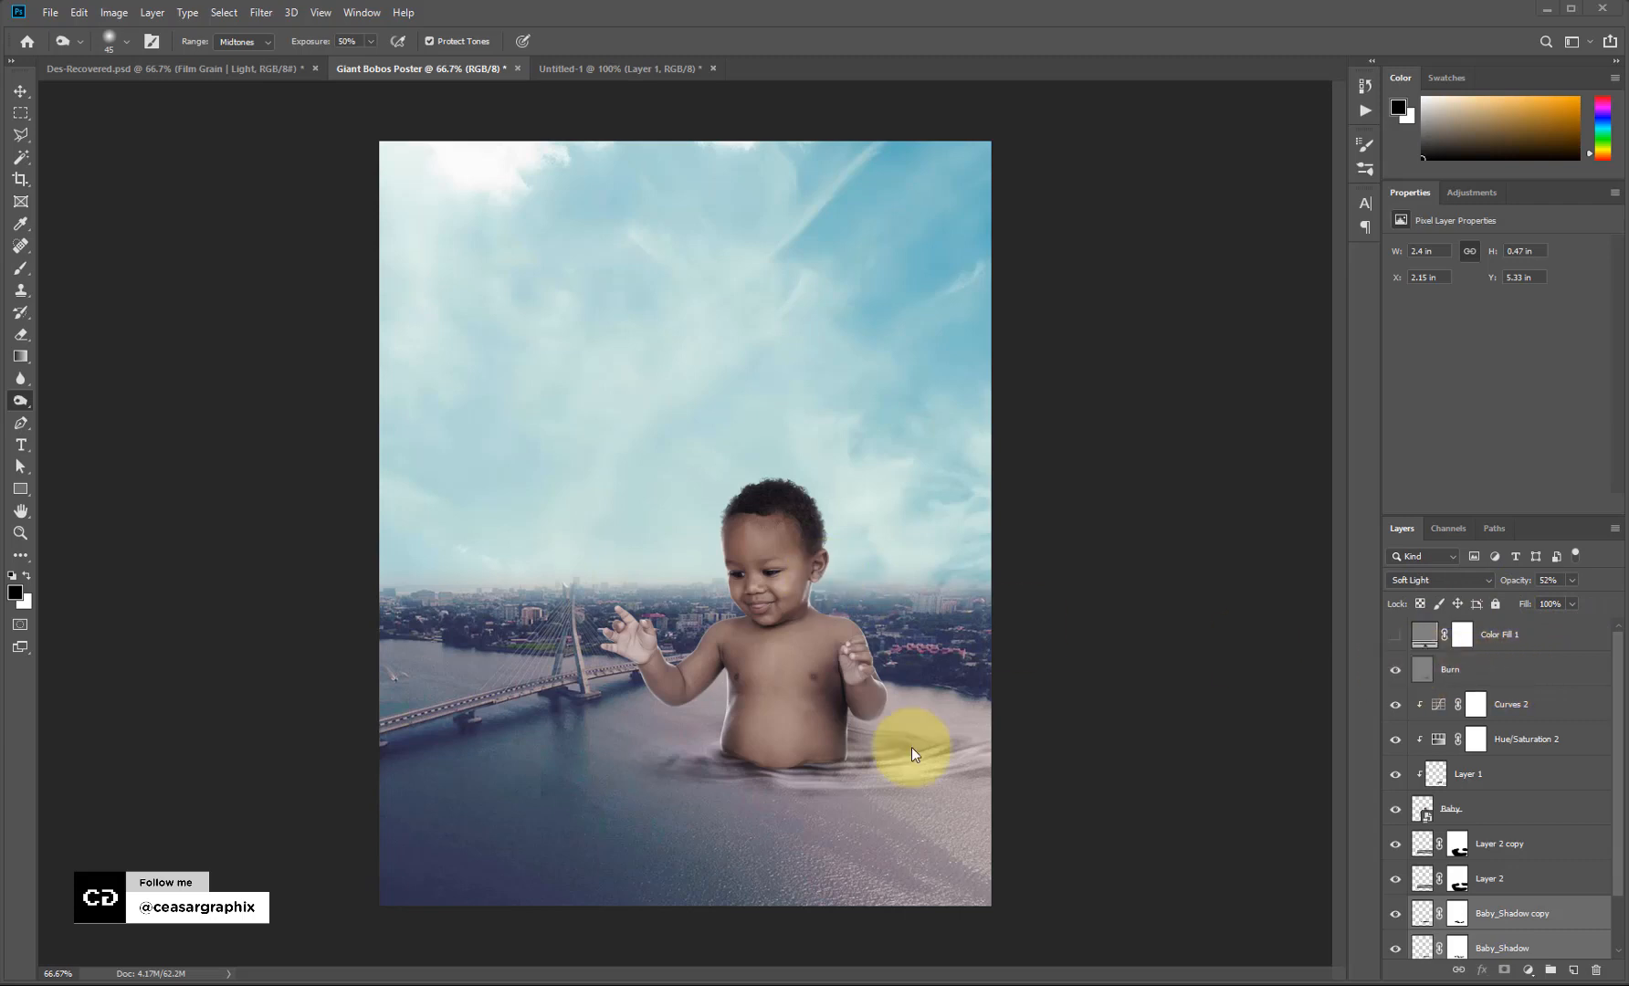
left_click(48, 16)
left_click(148, 196)
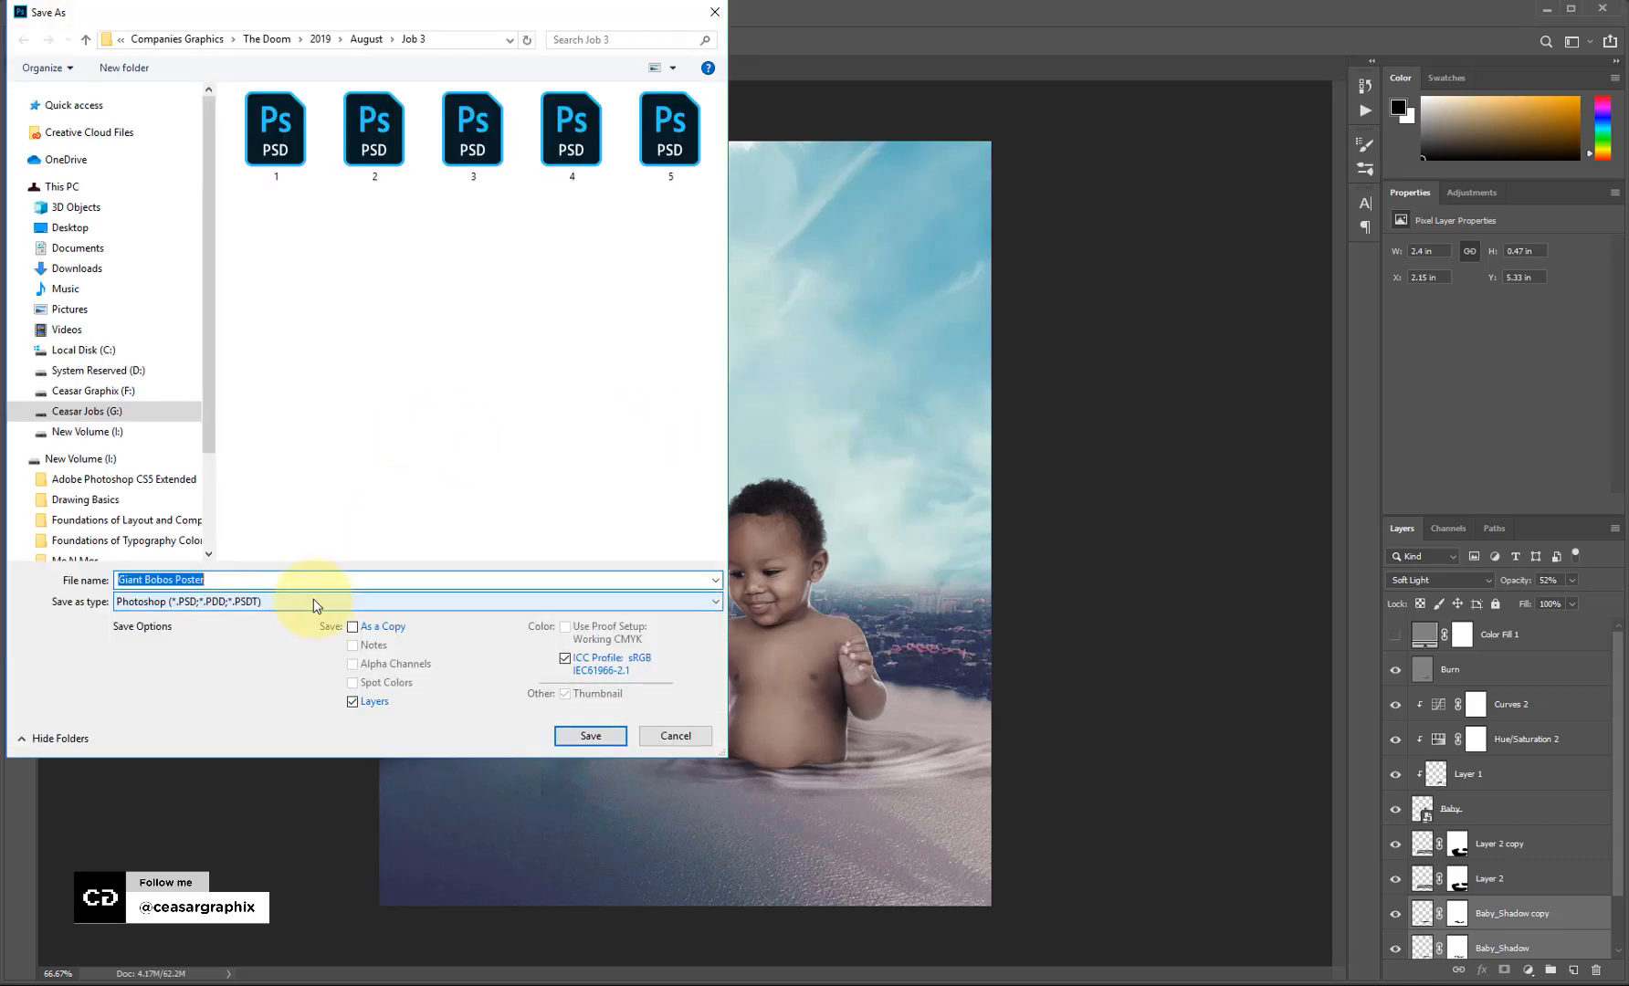
left_click(311, 604)
left_click(440, 418)
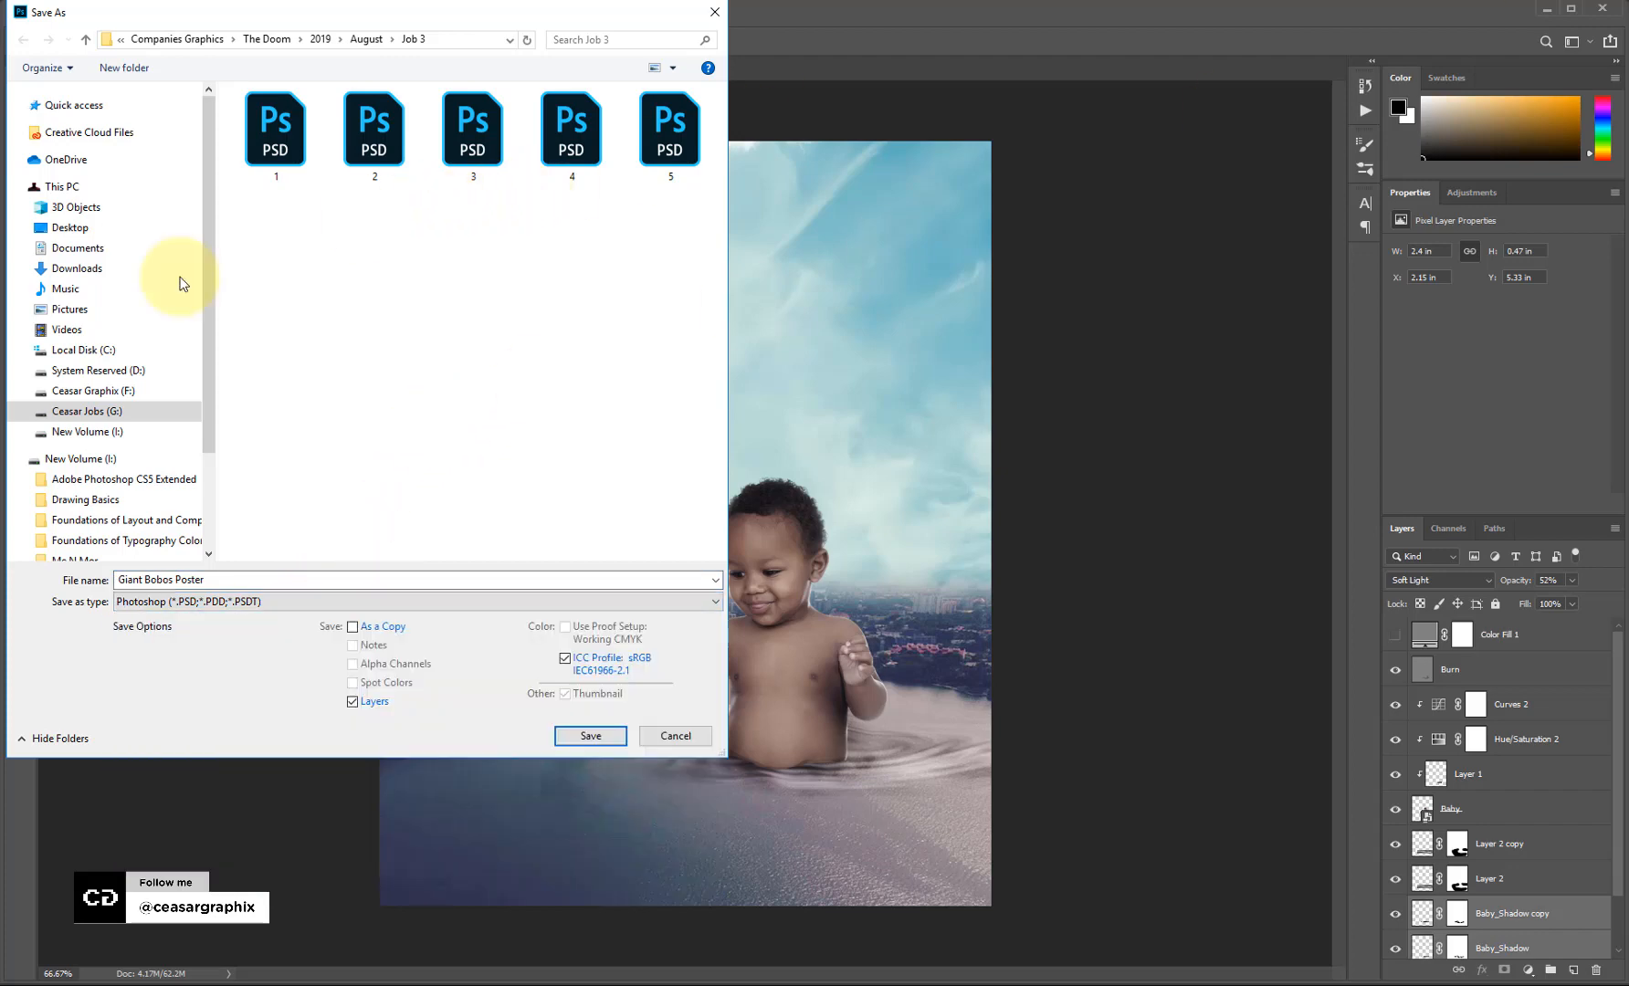
left_click(100, 416)
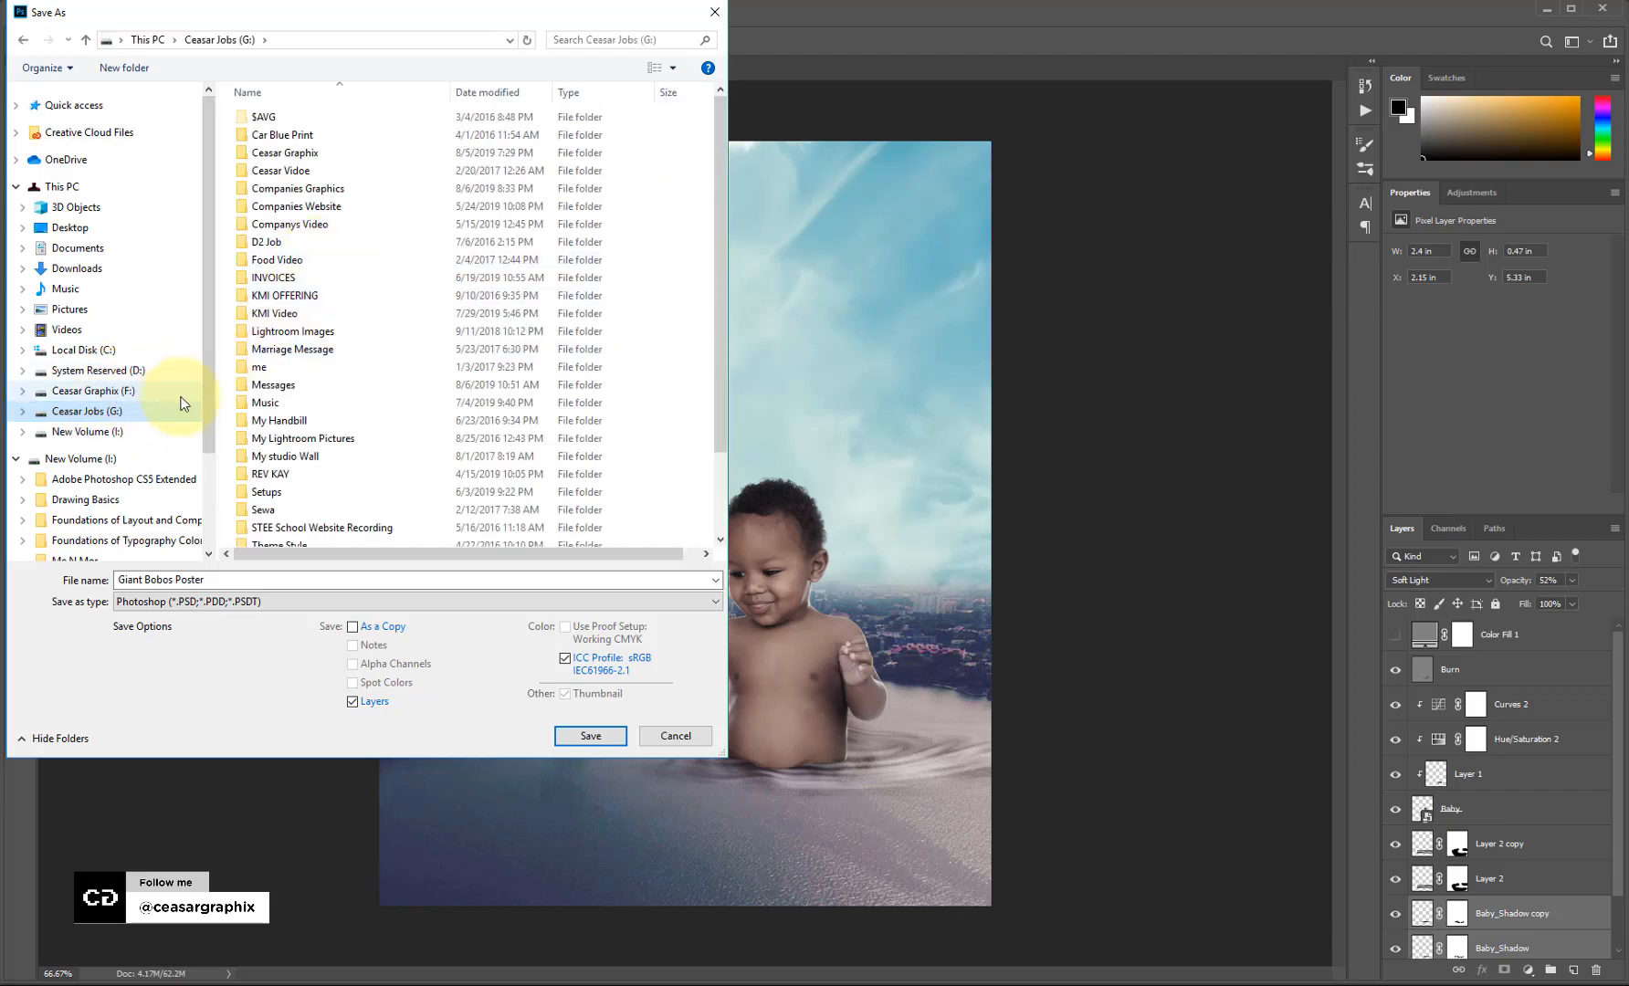
left_click_drag(209, 328, 207, 387)
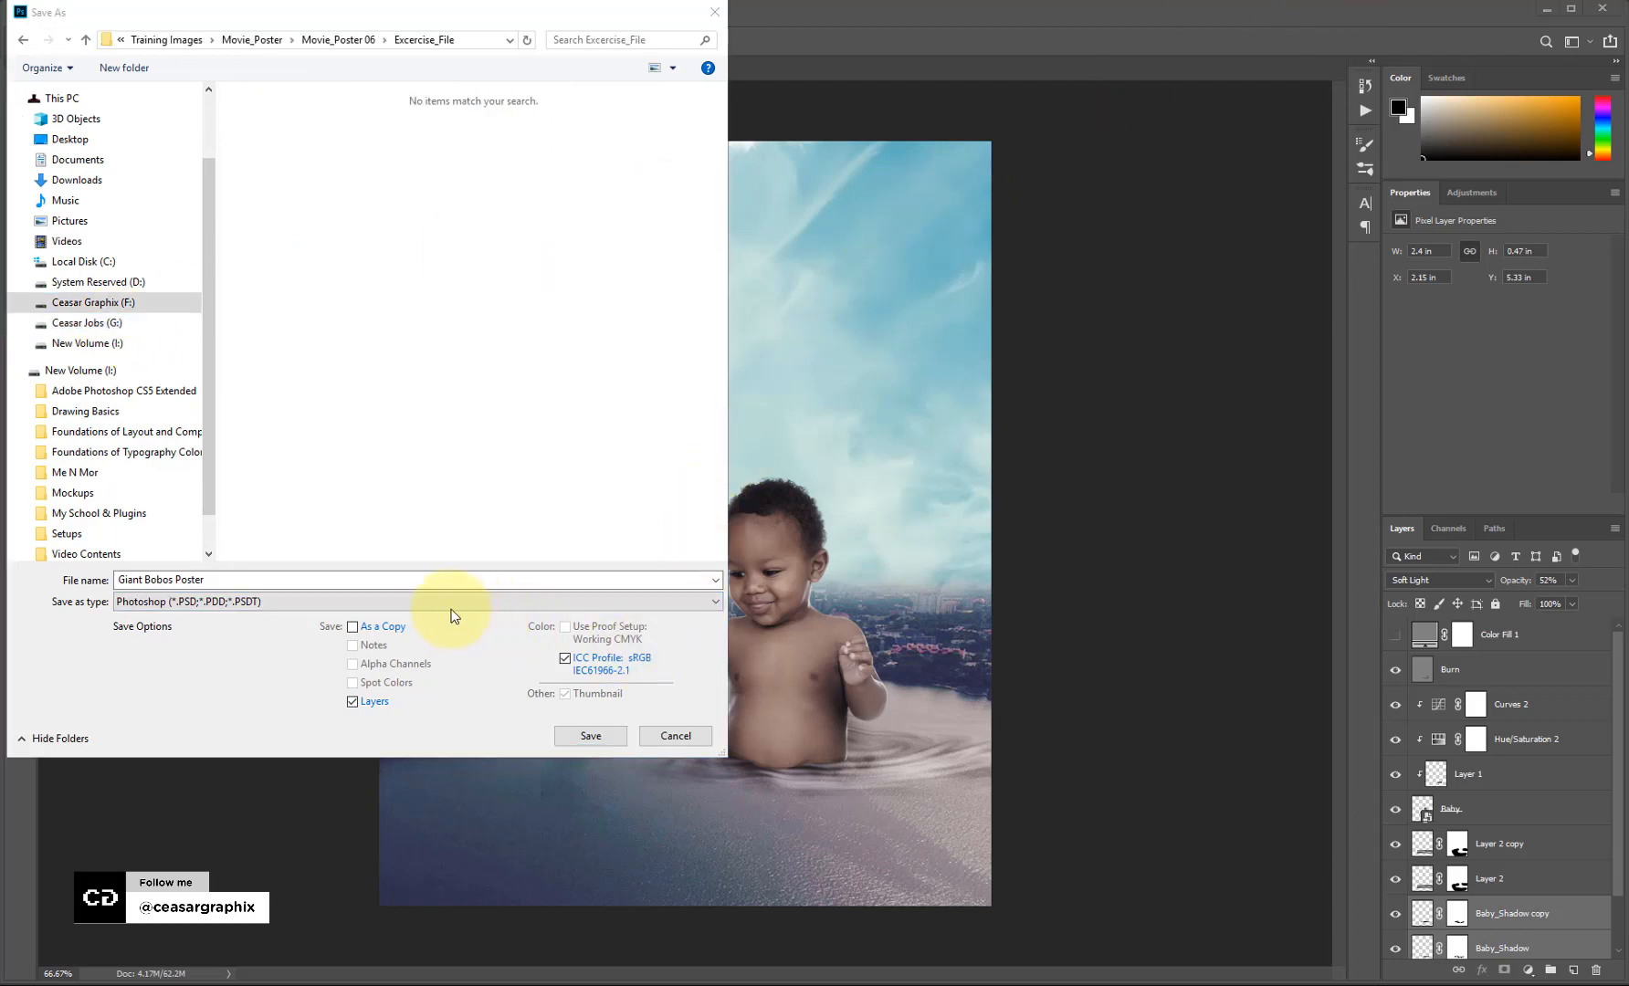
left_click(450, 606)
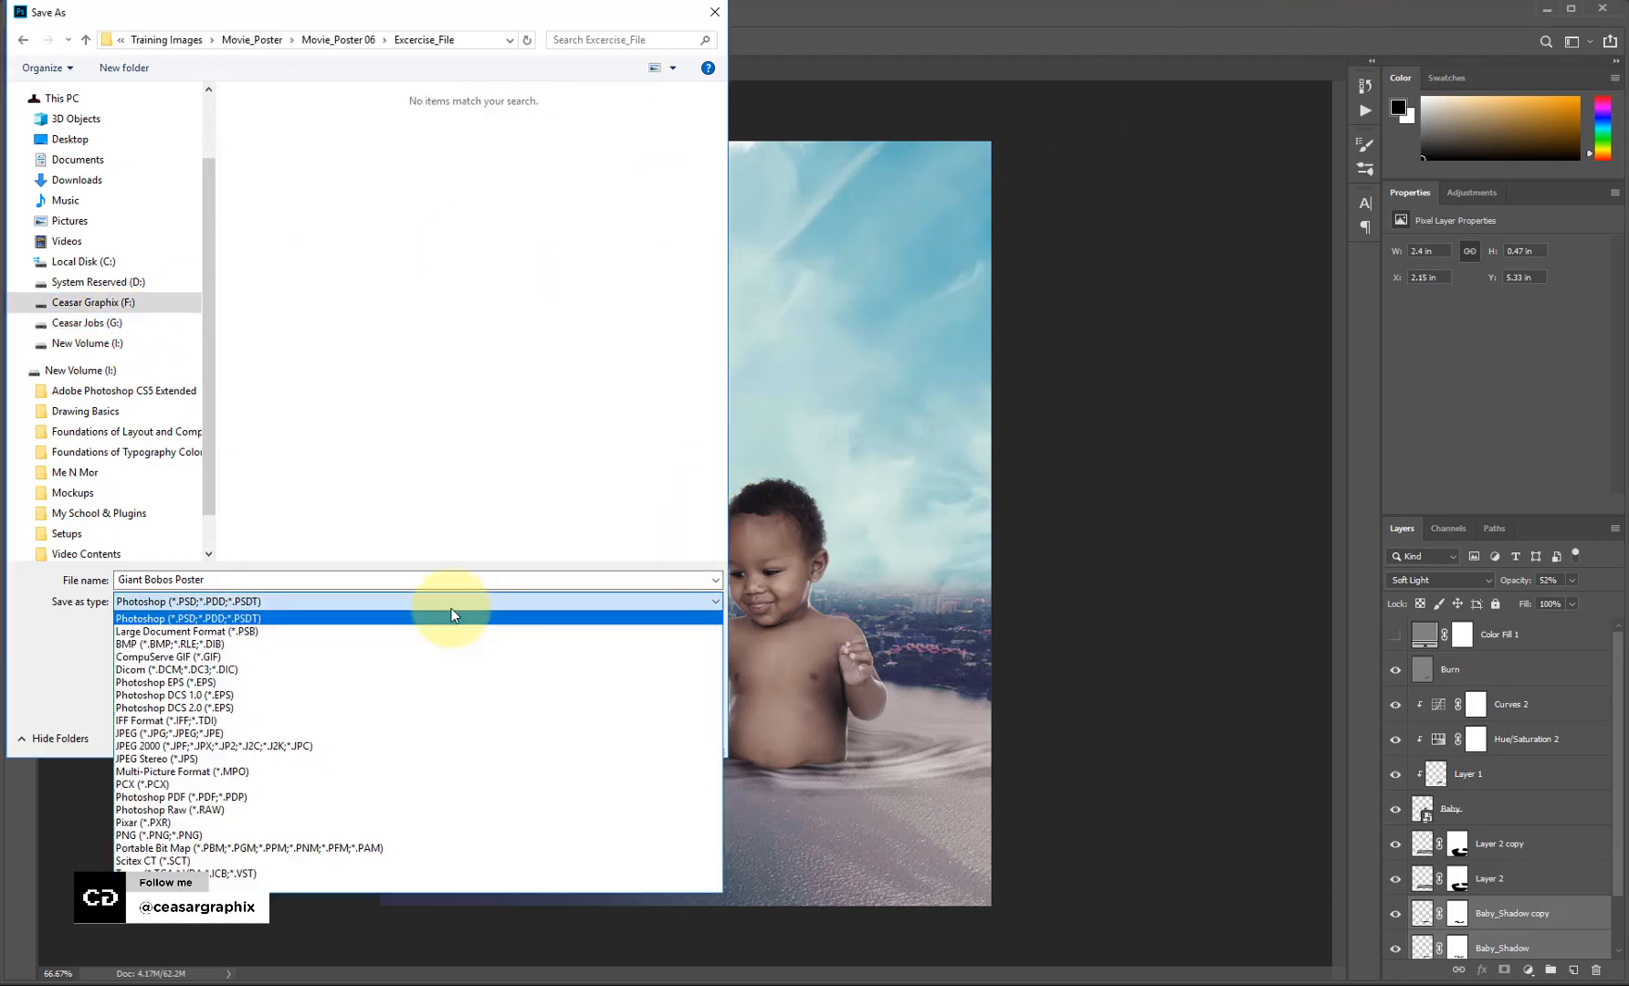
left_click(293, 733)
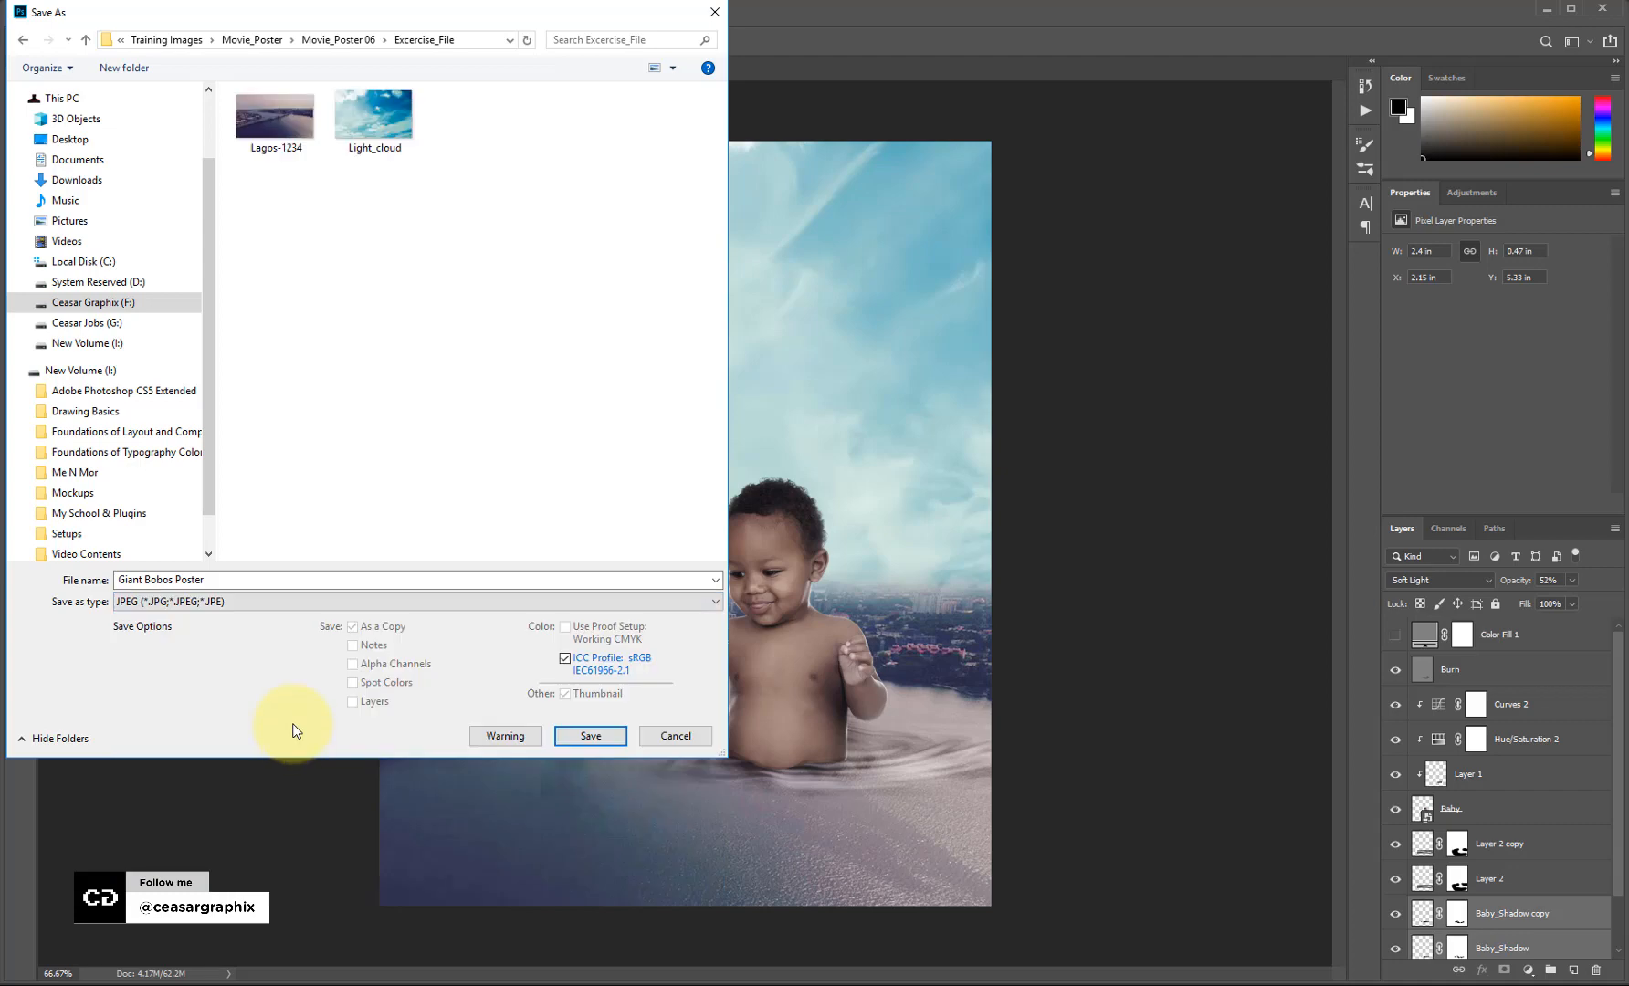
left_click(611, 741)
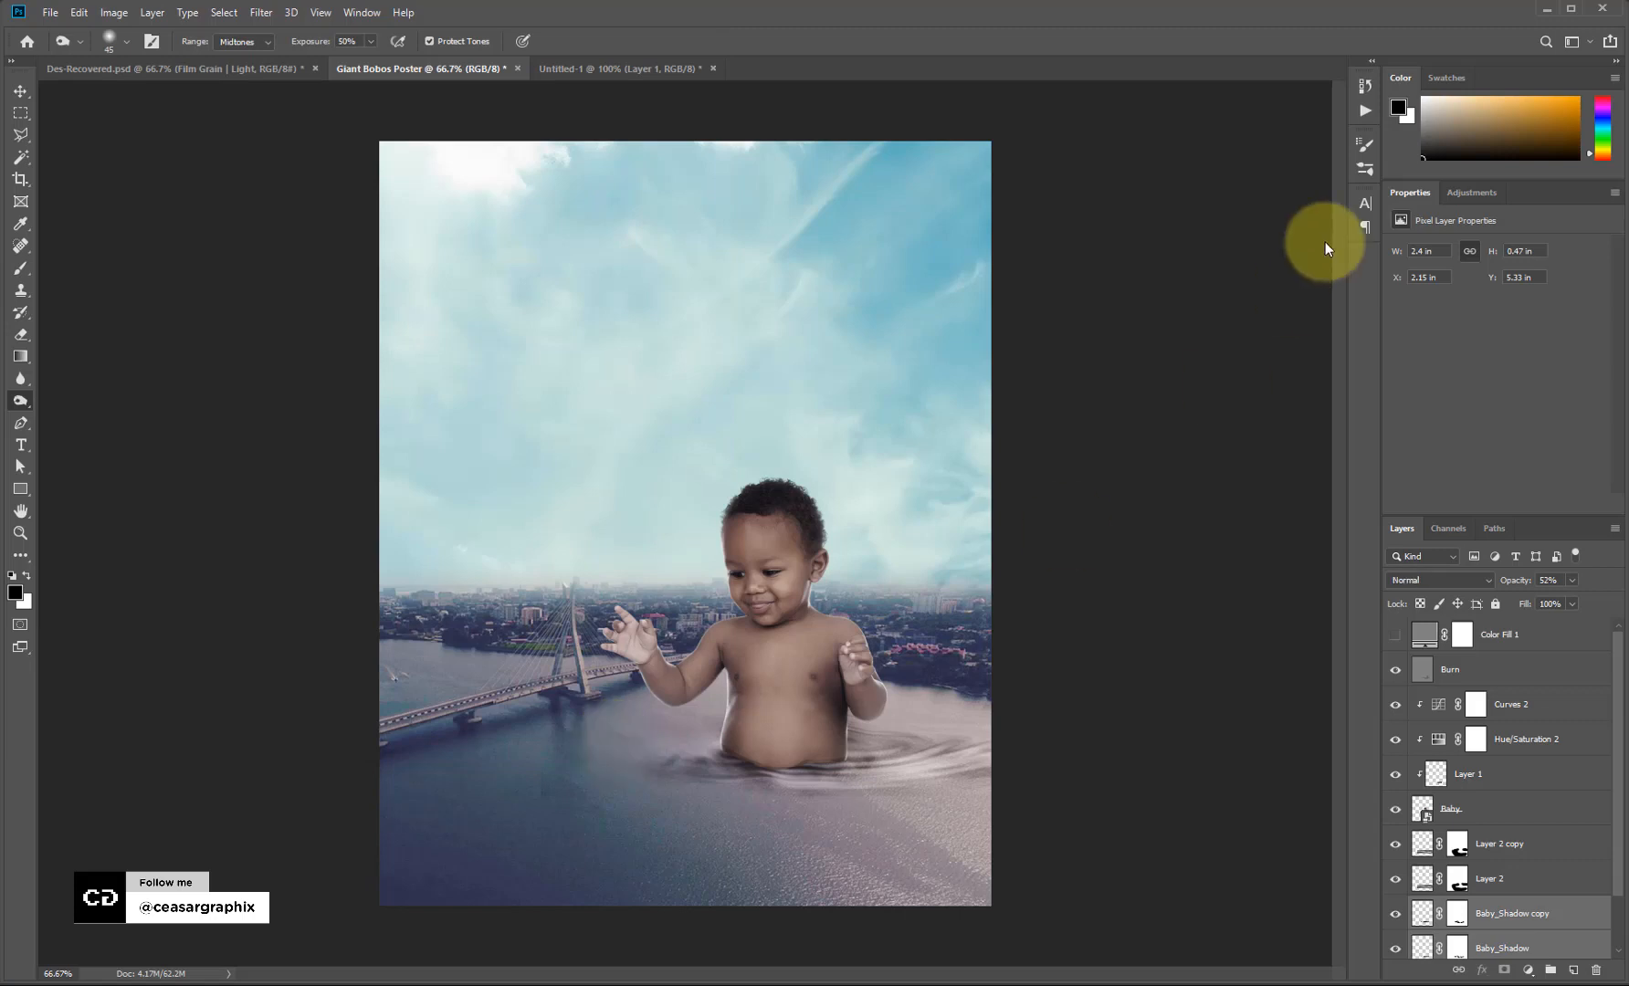
left_click(1171, 33)
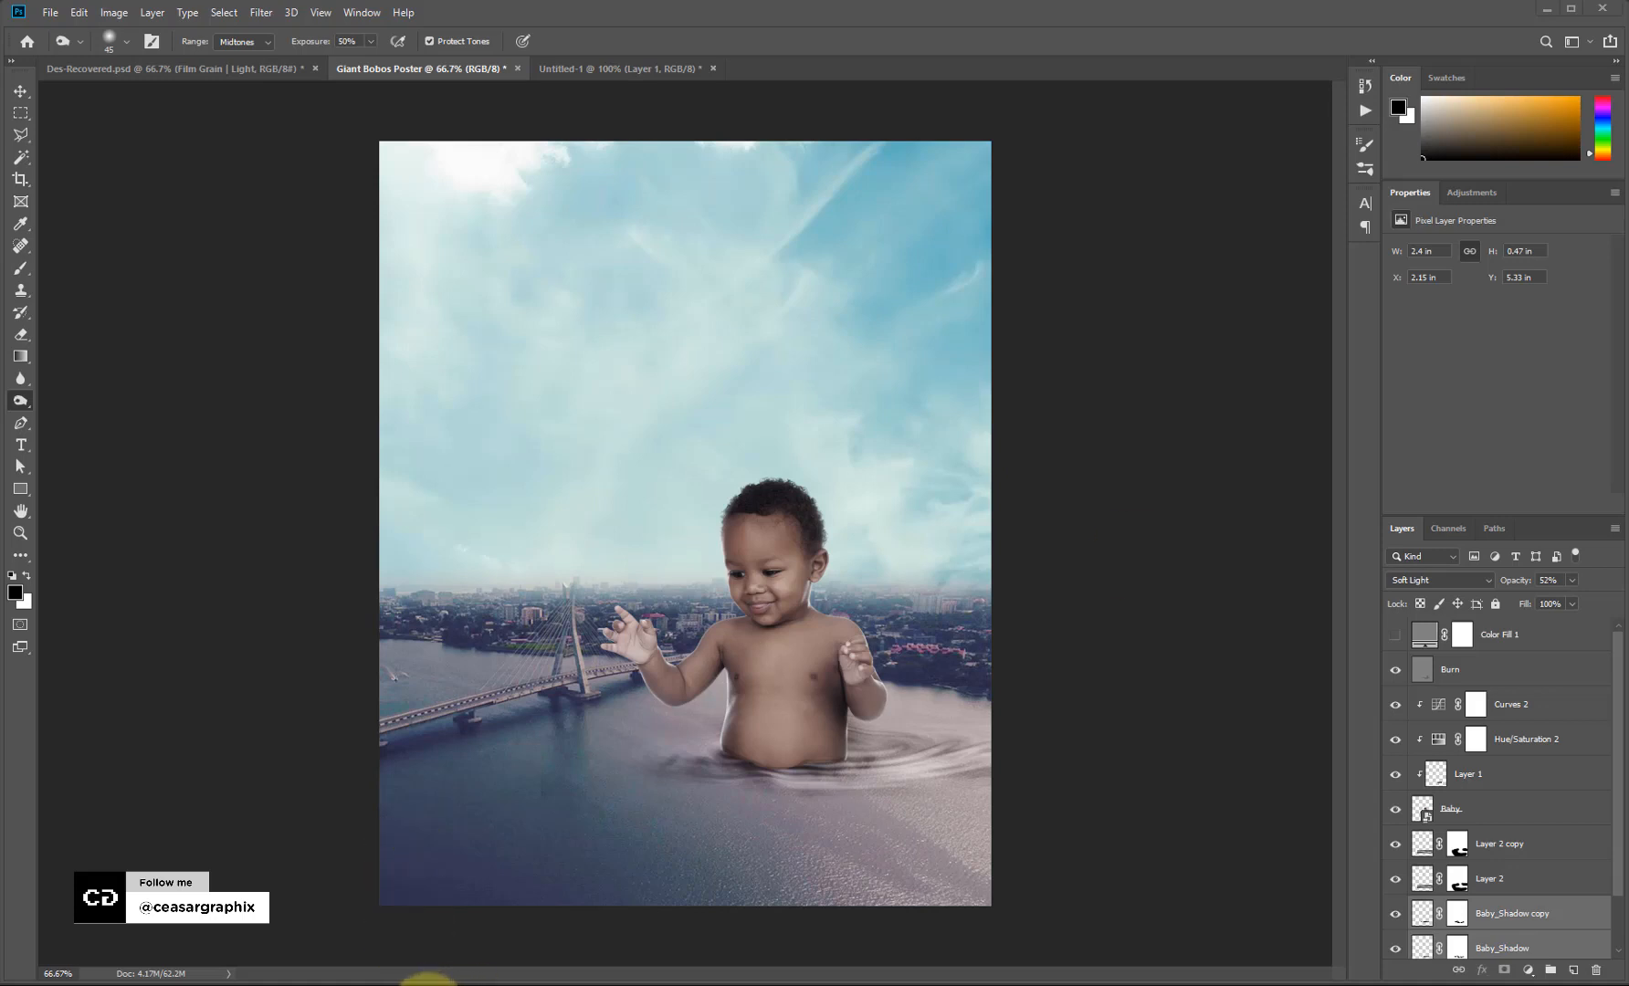
Switch to like.ai, zoom out and reposition the speech bubble on the artboard.
left_click(429, 978)
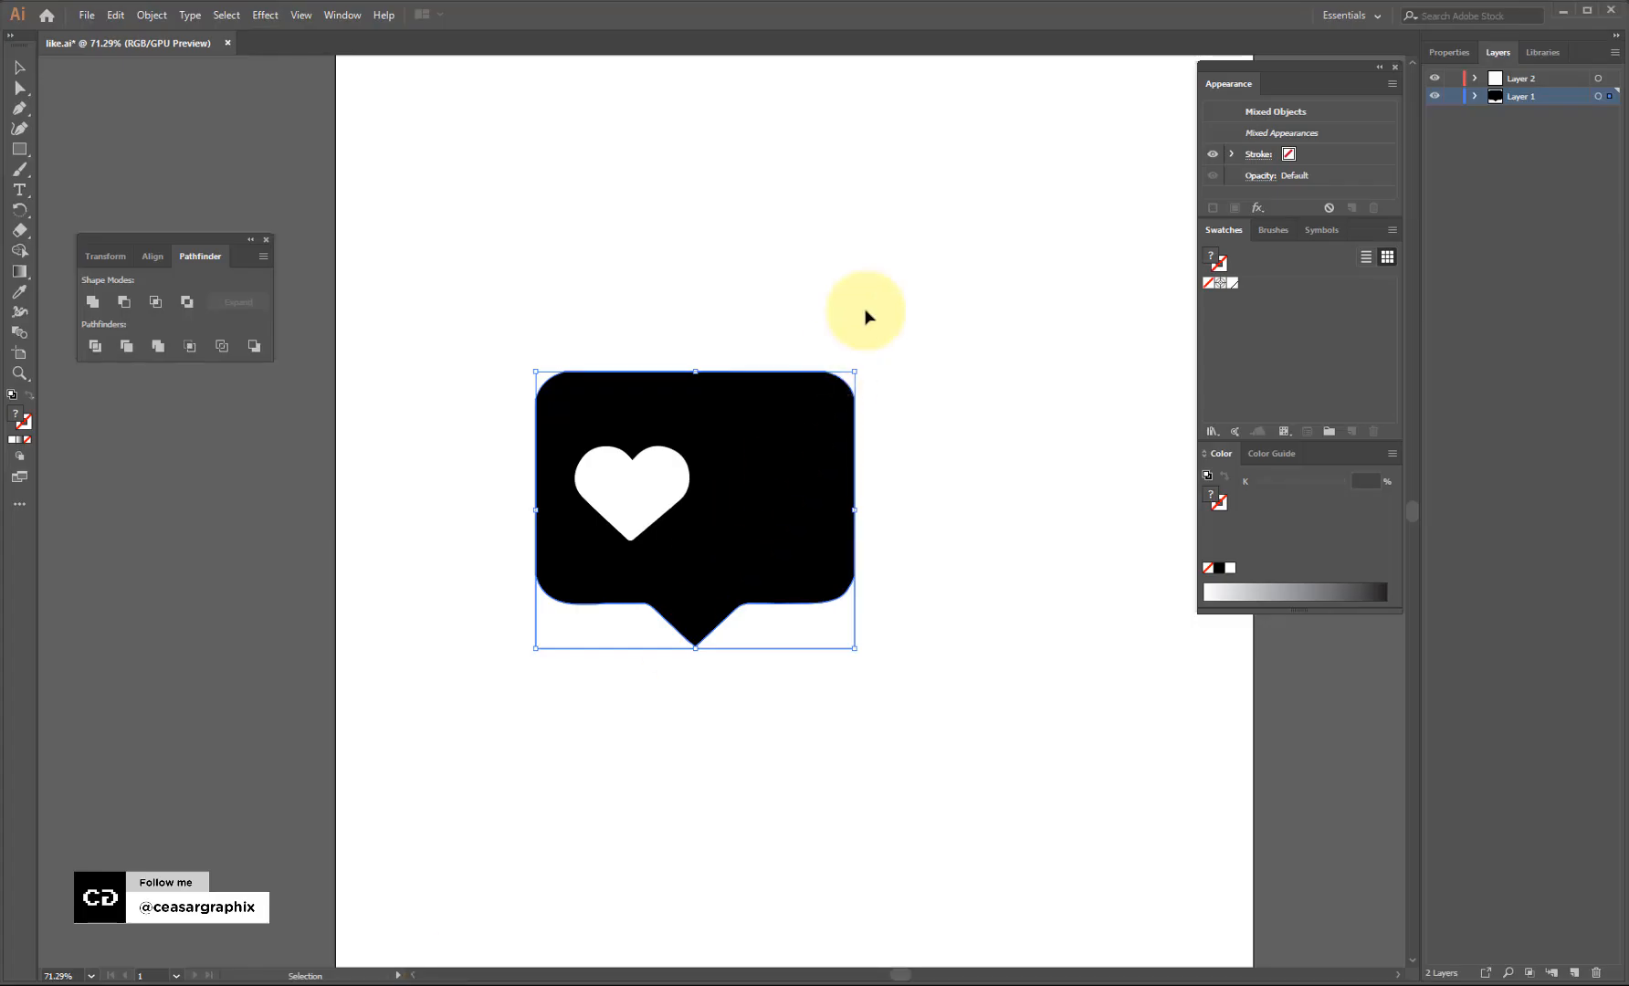
left_click(909, 240)
key("ctrl+minus")
key("ctrl+minus")
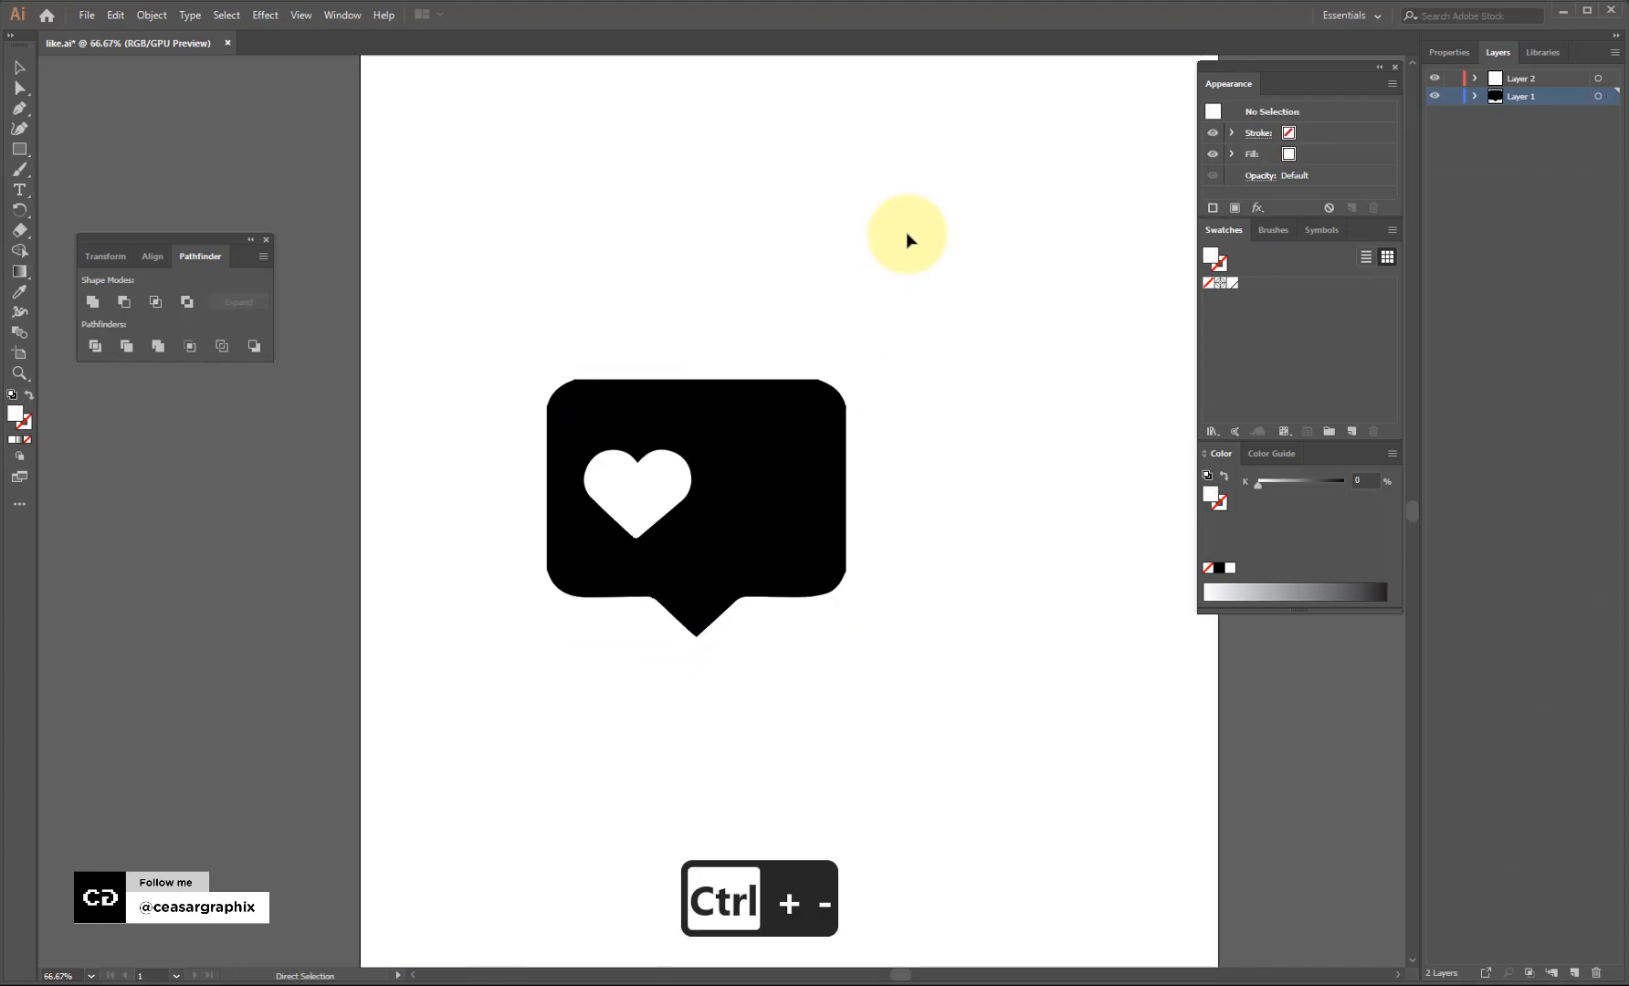
left_click_drag(760, 470, 796, 507)
Delete the leftover white shape and move the heart to the bubble's centre.
left_click(770, 583)
key("Delete")
left_click_drag(683, 487, 746, 518)
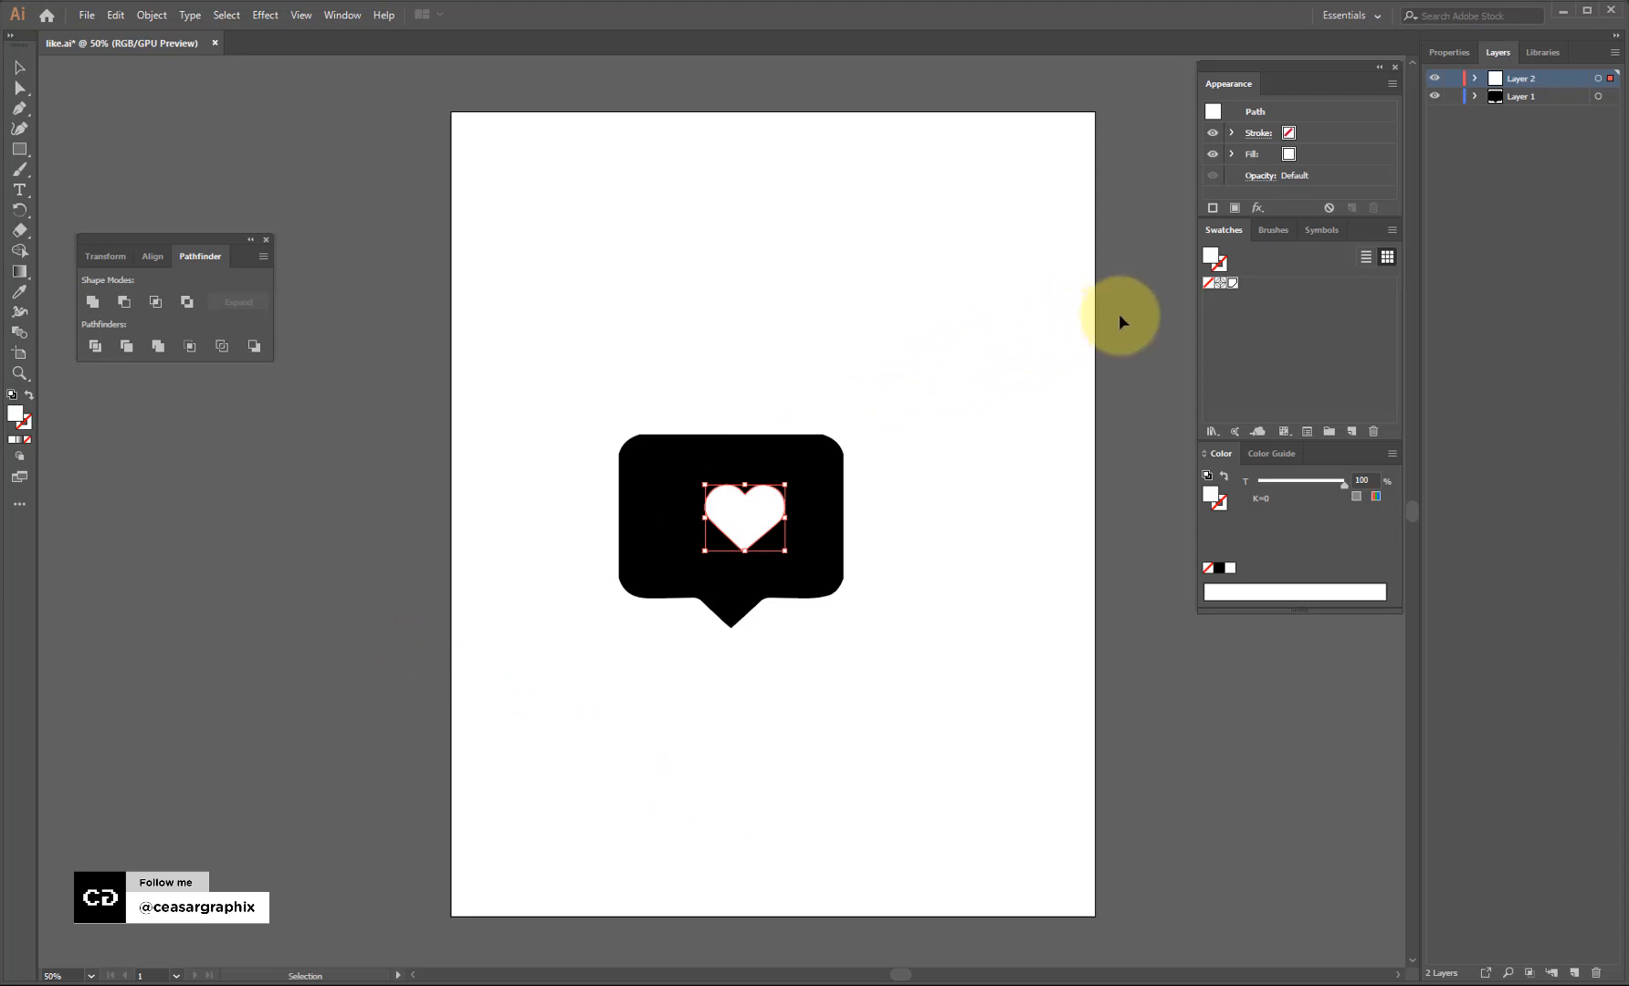
Pick the Giant Bobos Poster image from the Excercise_File folder to place.
left_click(88, 15)
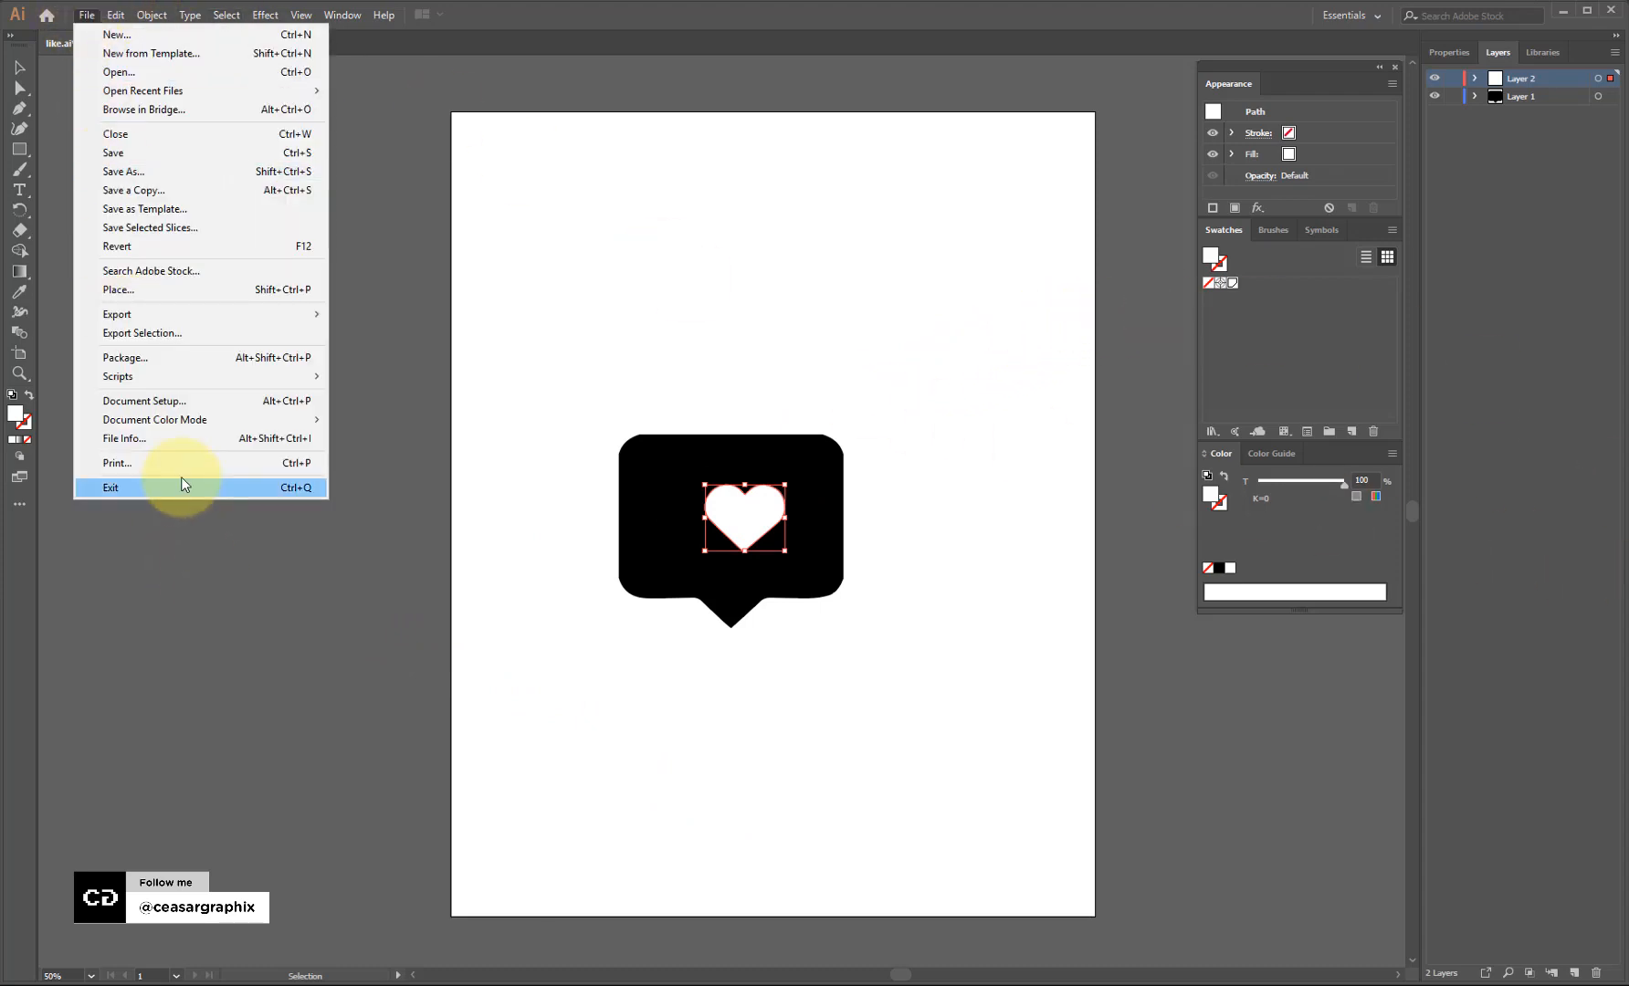
left_click(182, 290)
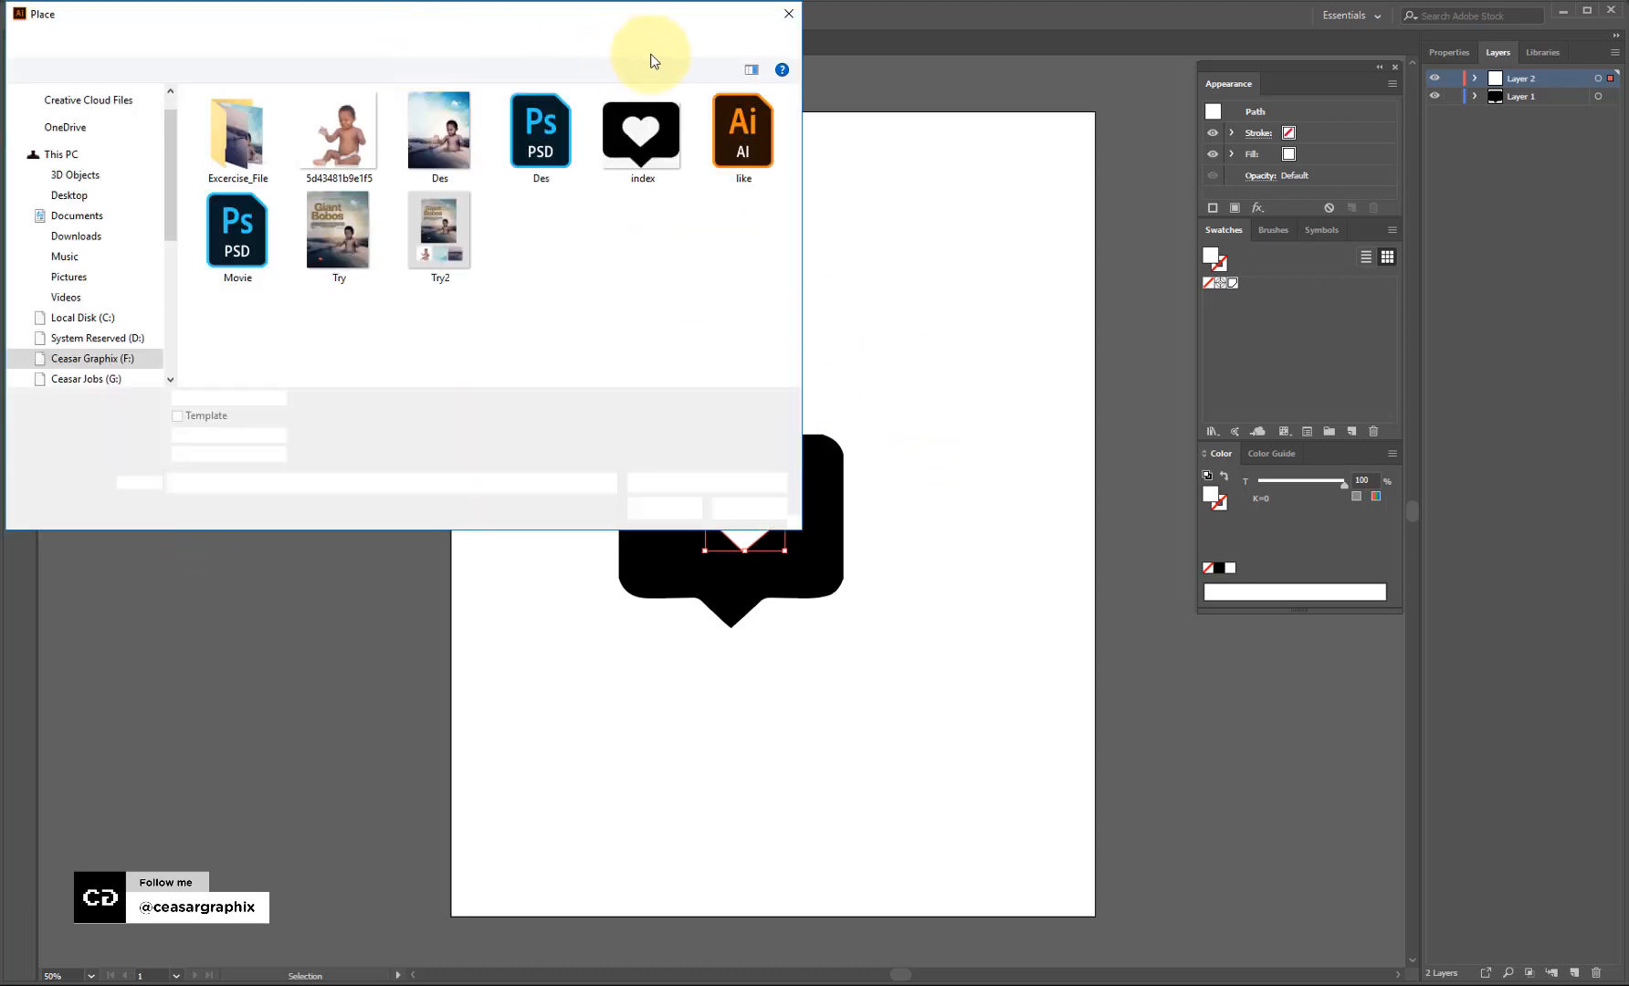
left_click(258, 148)
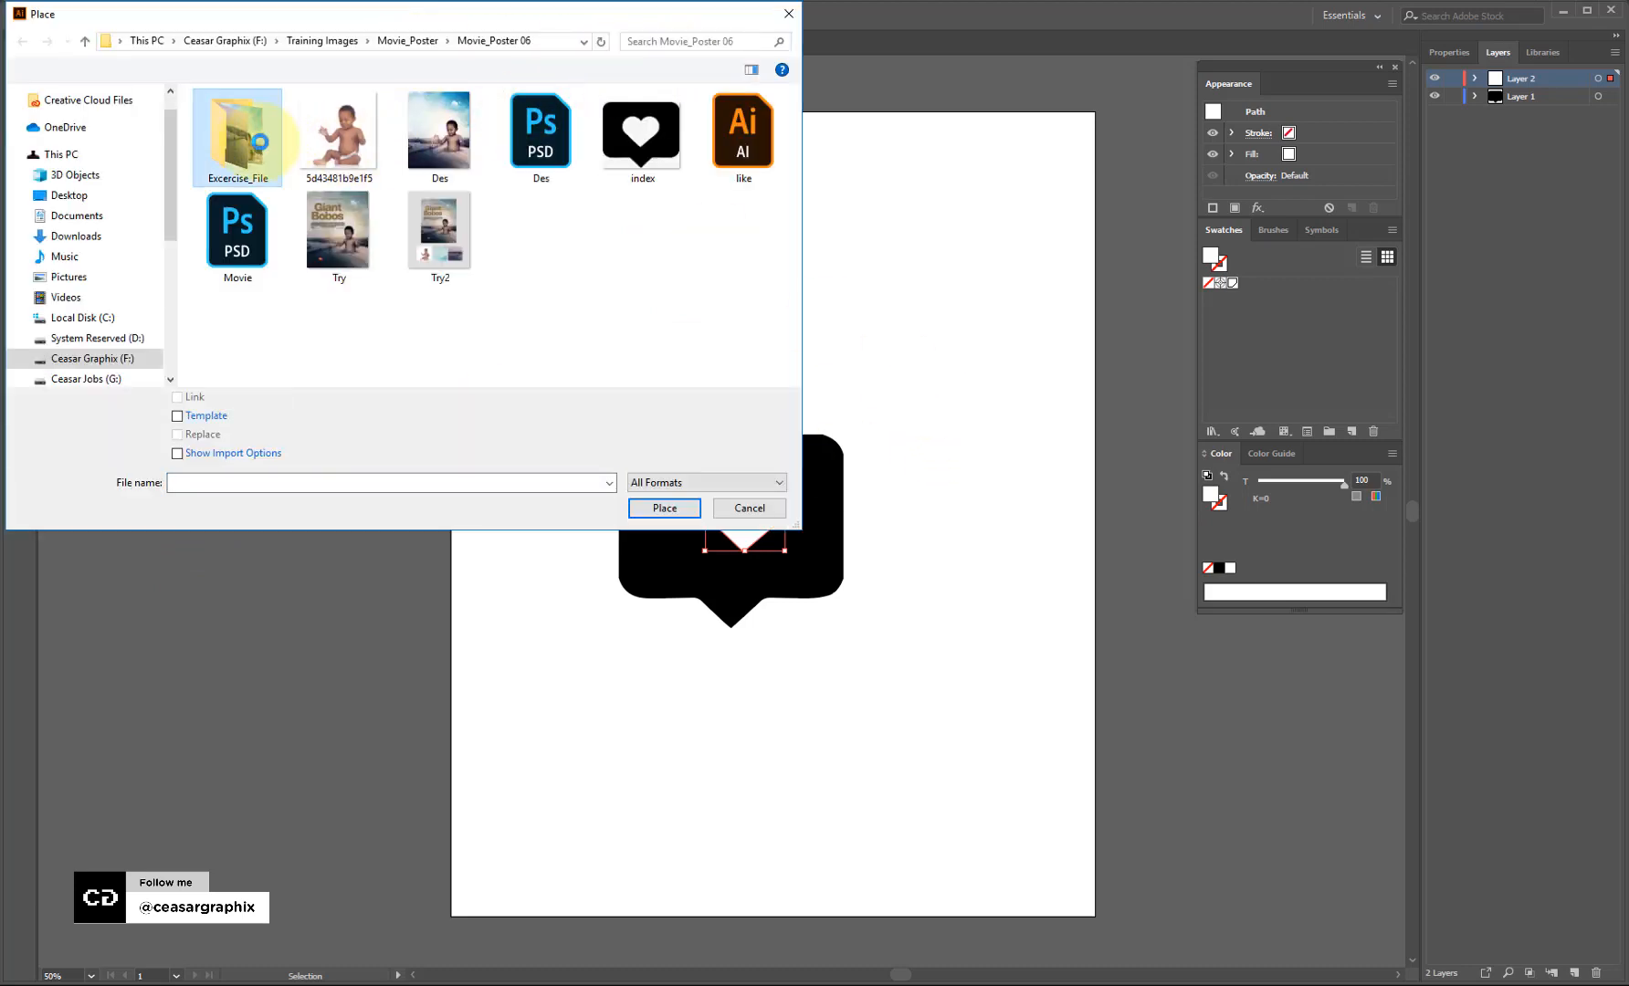
double_click(258, 141)
left_click(447, 136)
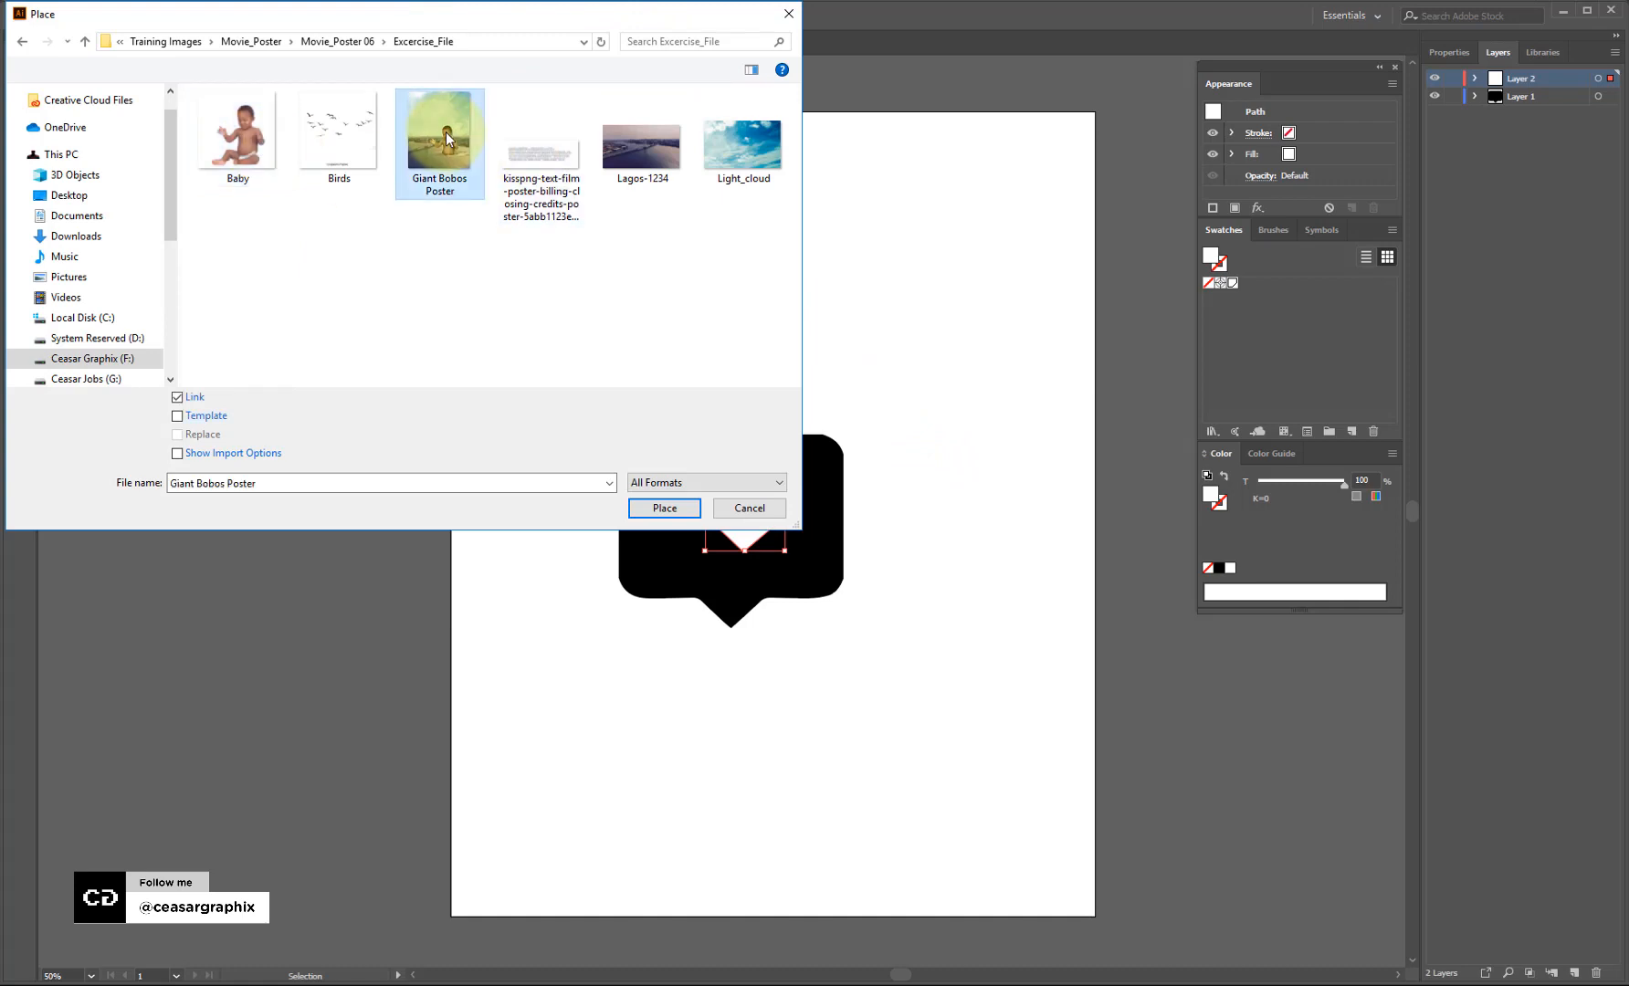
Stretch the placed poster across the whole artboard and move the icon's layer above it.
left_click(676, 515)
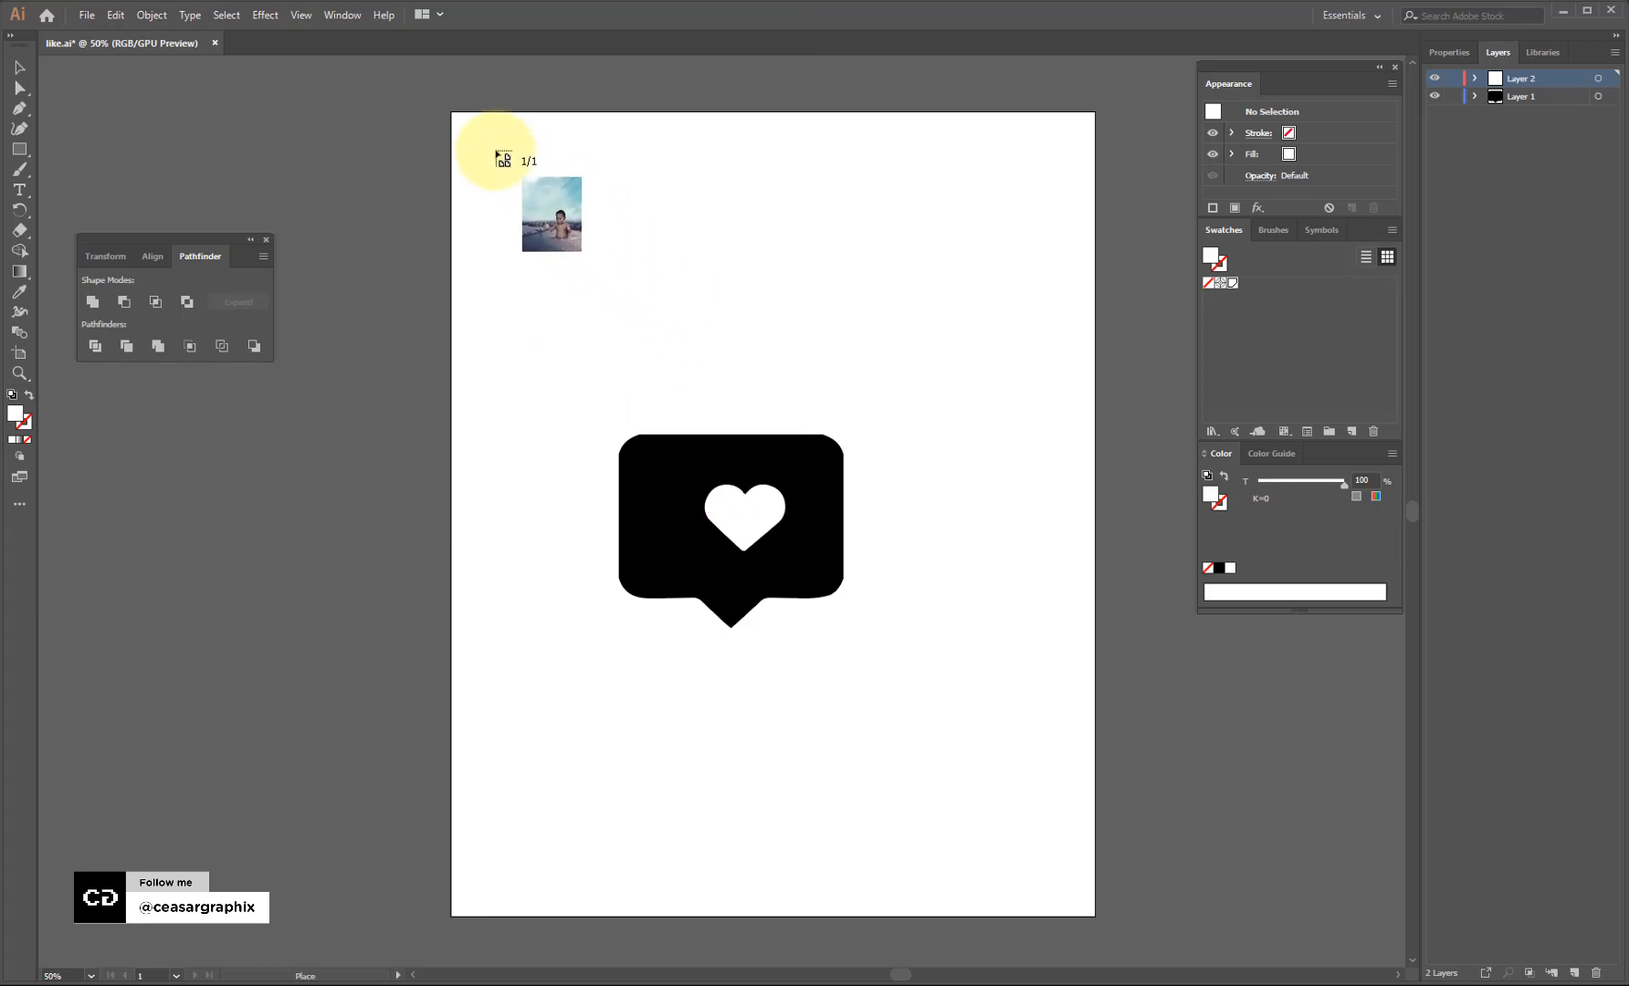
left_click_drag(461, 123, 1141, 918)
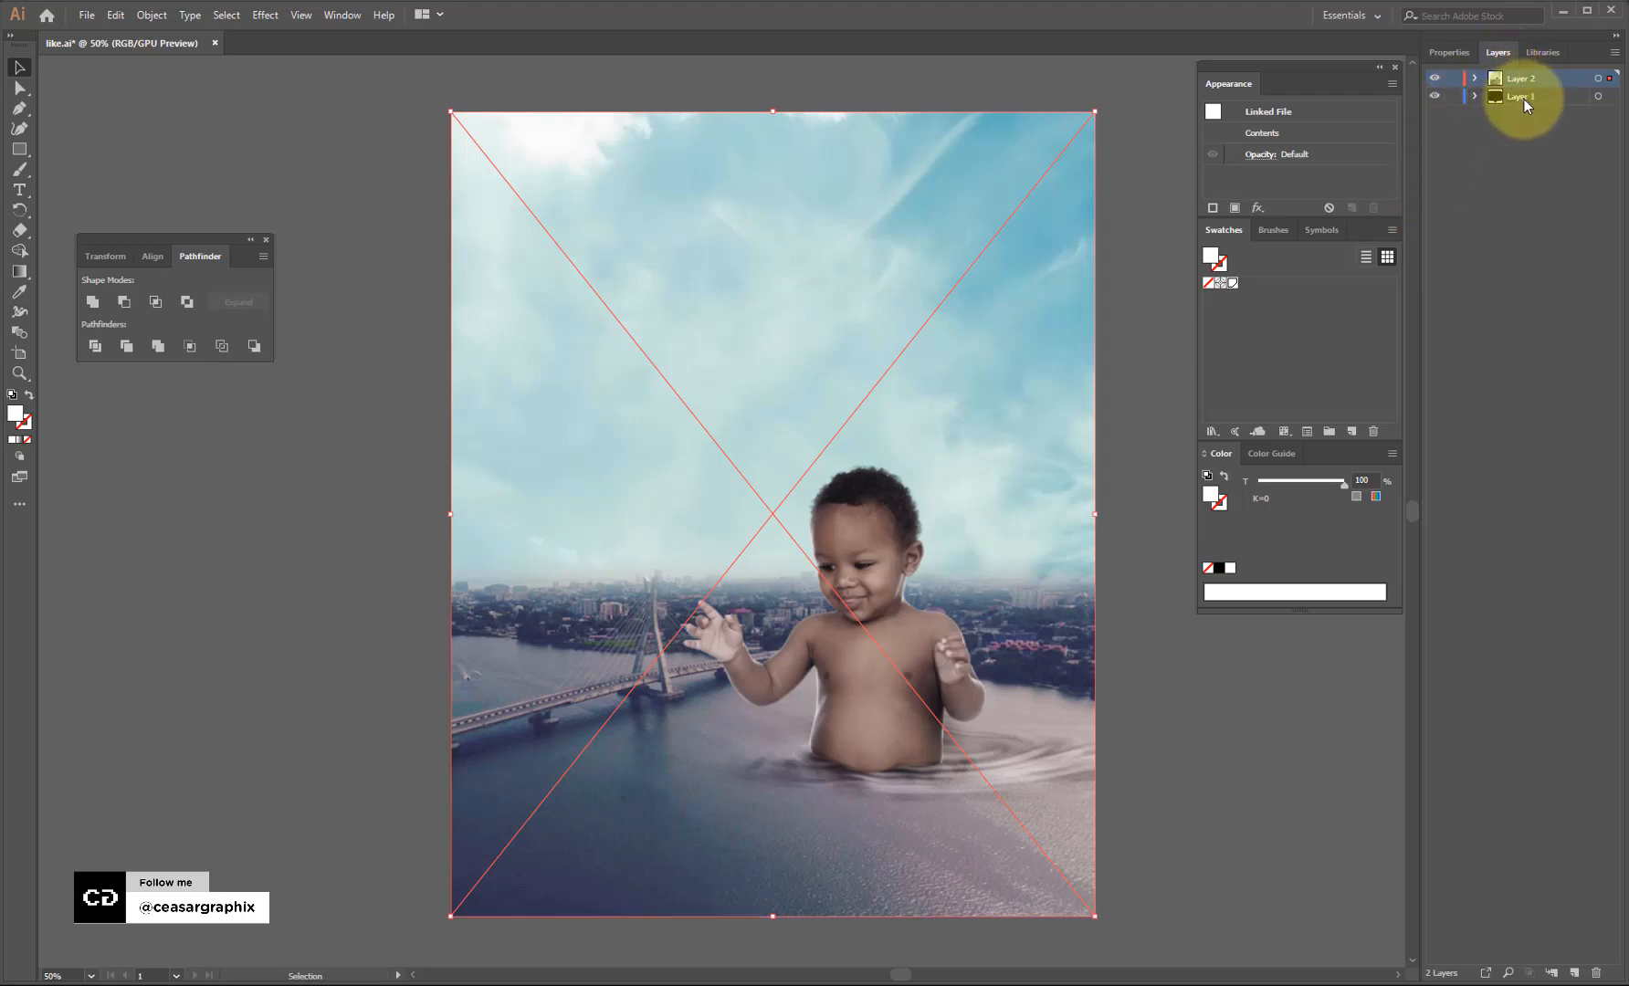
left_click_drag(1522, 98, 1541, 73)
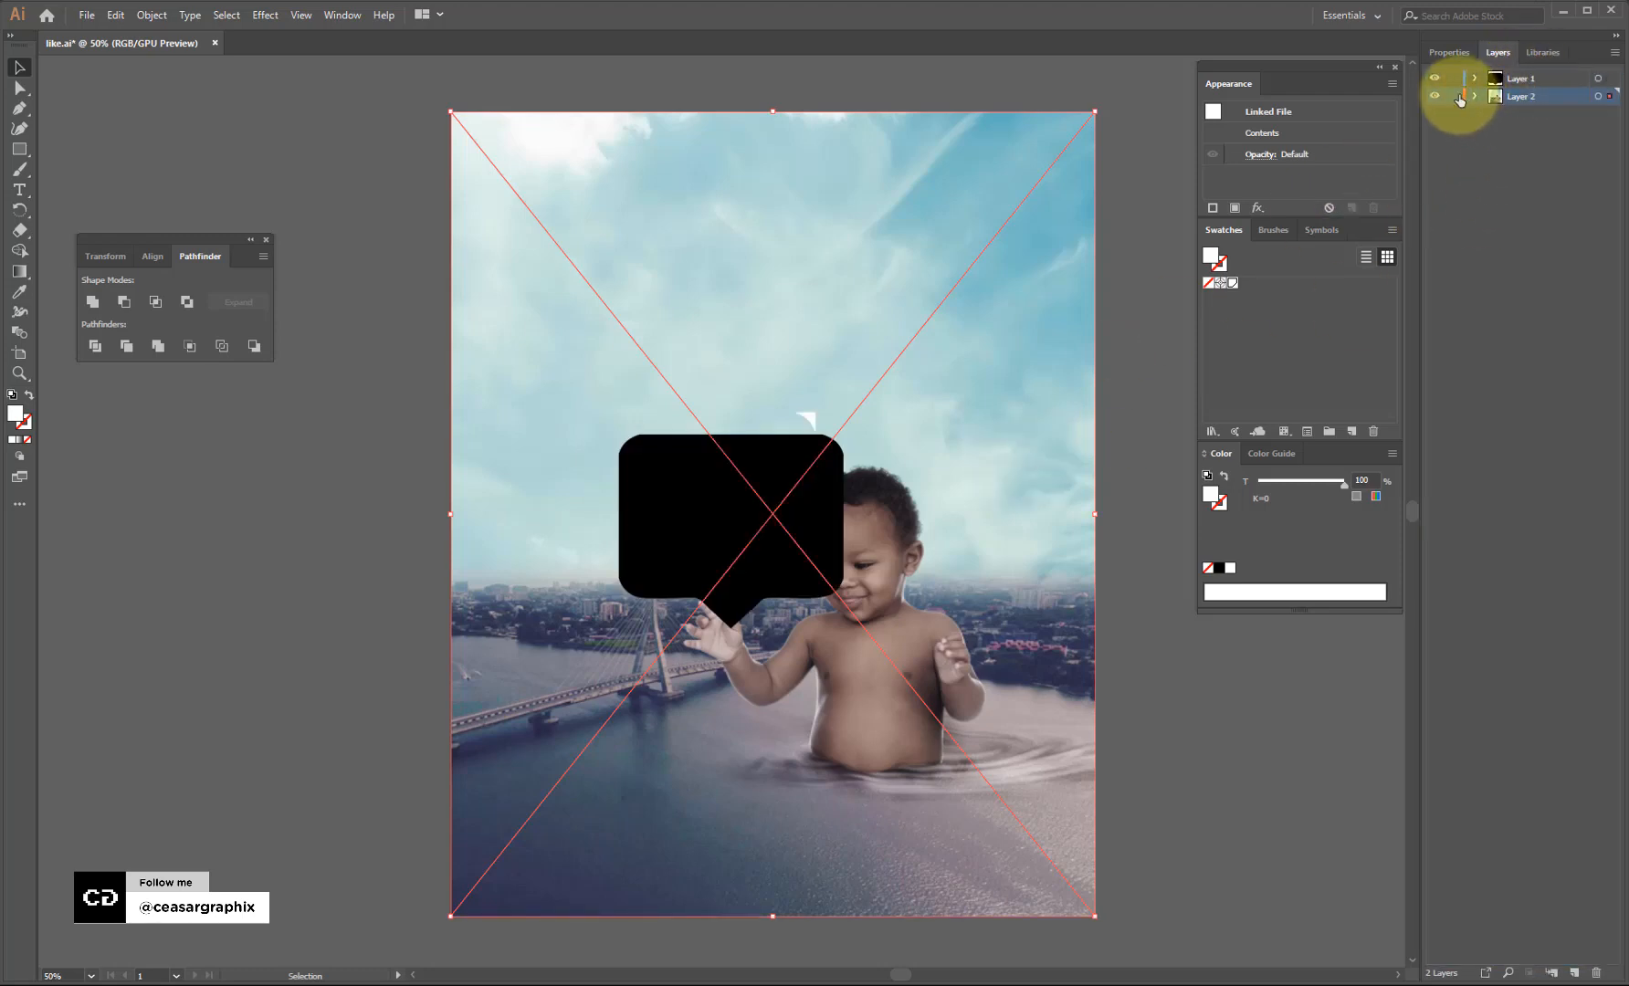
Lock Layer 2, delete the stray path, and shrink the speech bubble to about 80×70 px.
left_click(1454, 97)
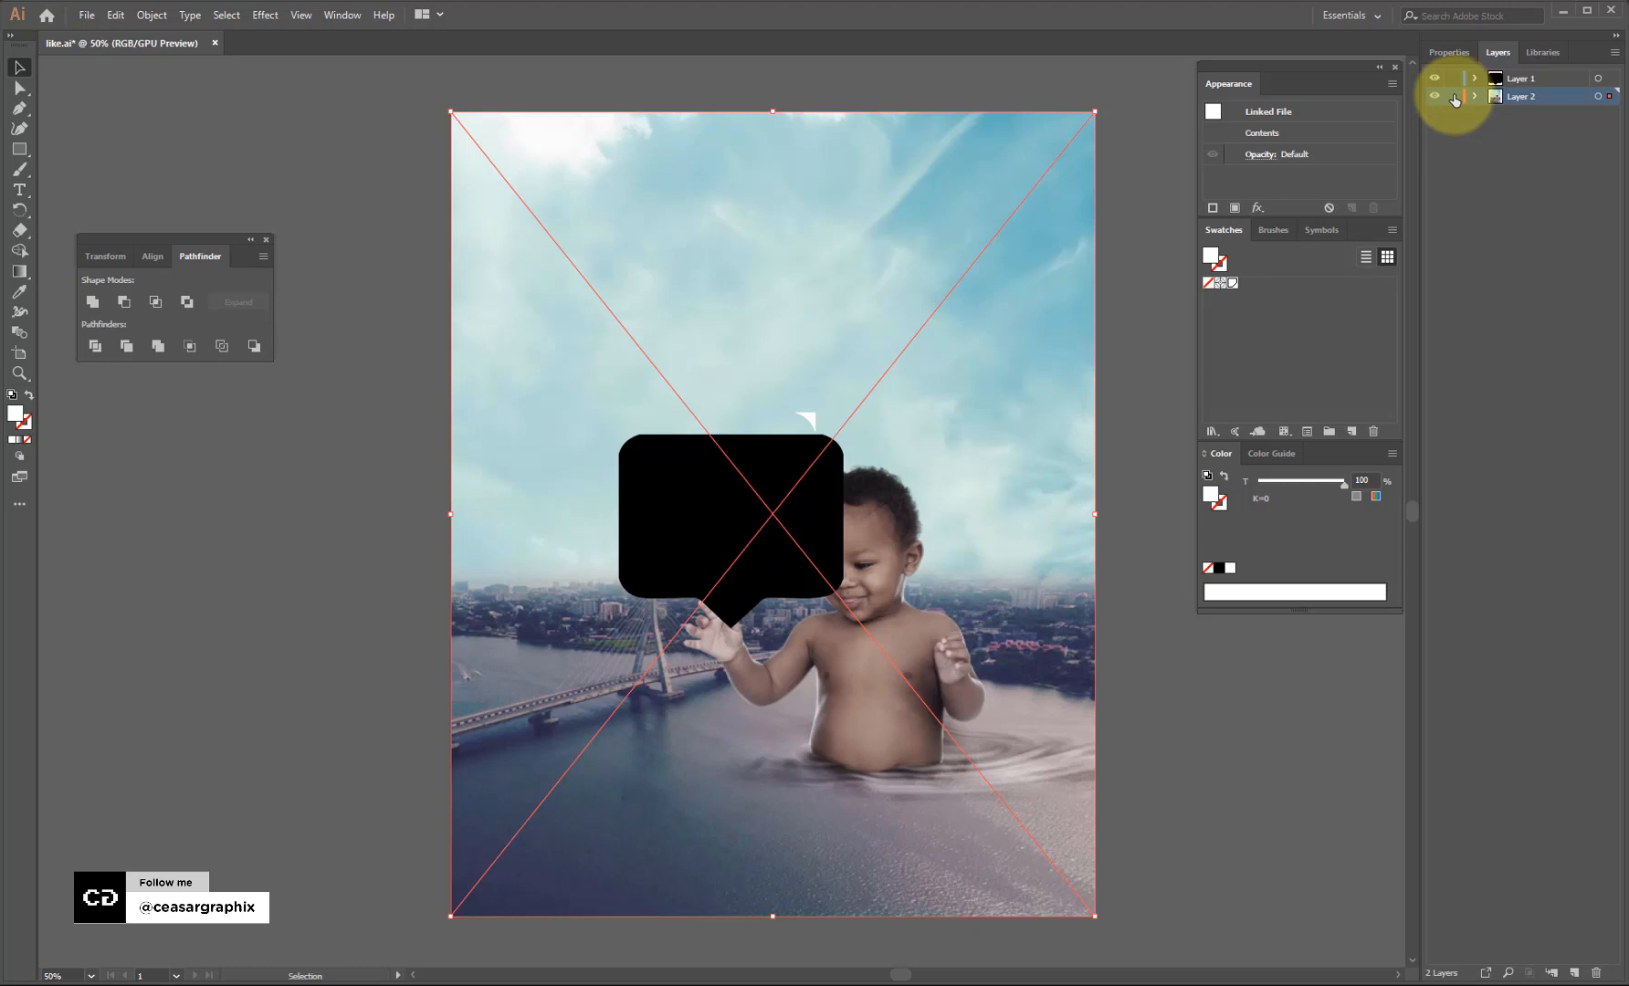
left_click(810, 420)
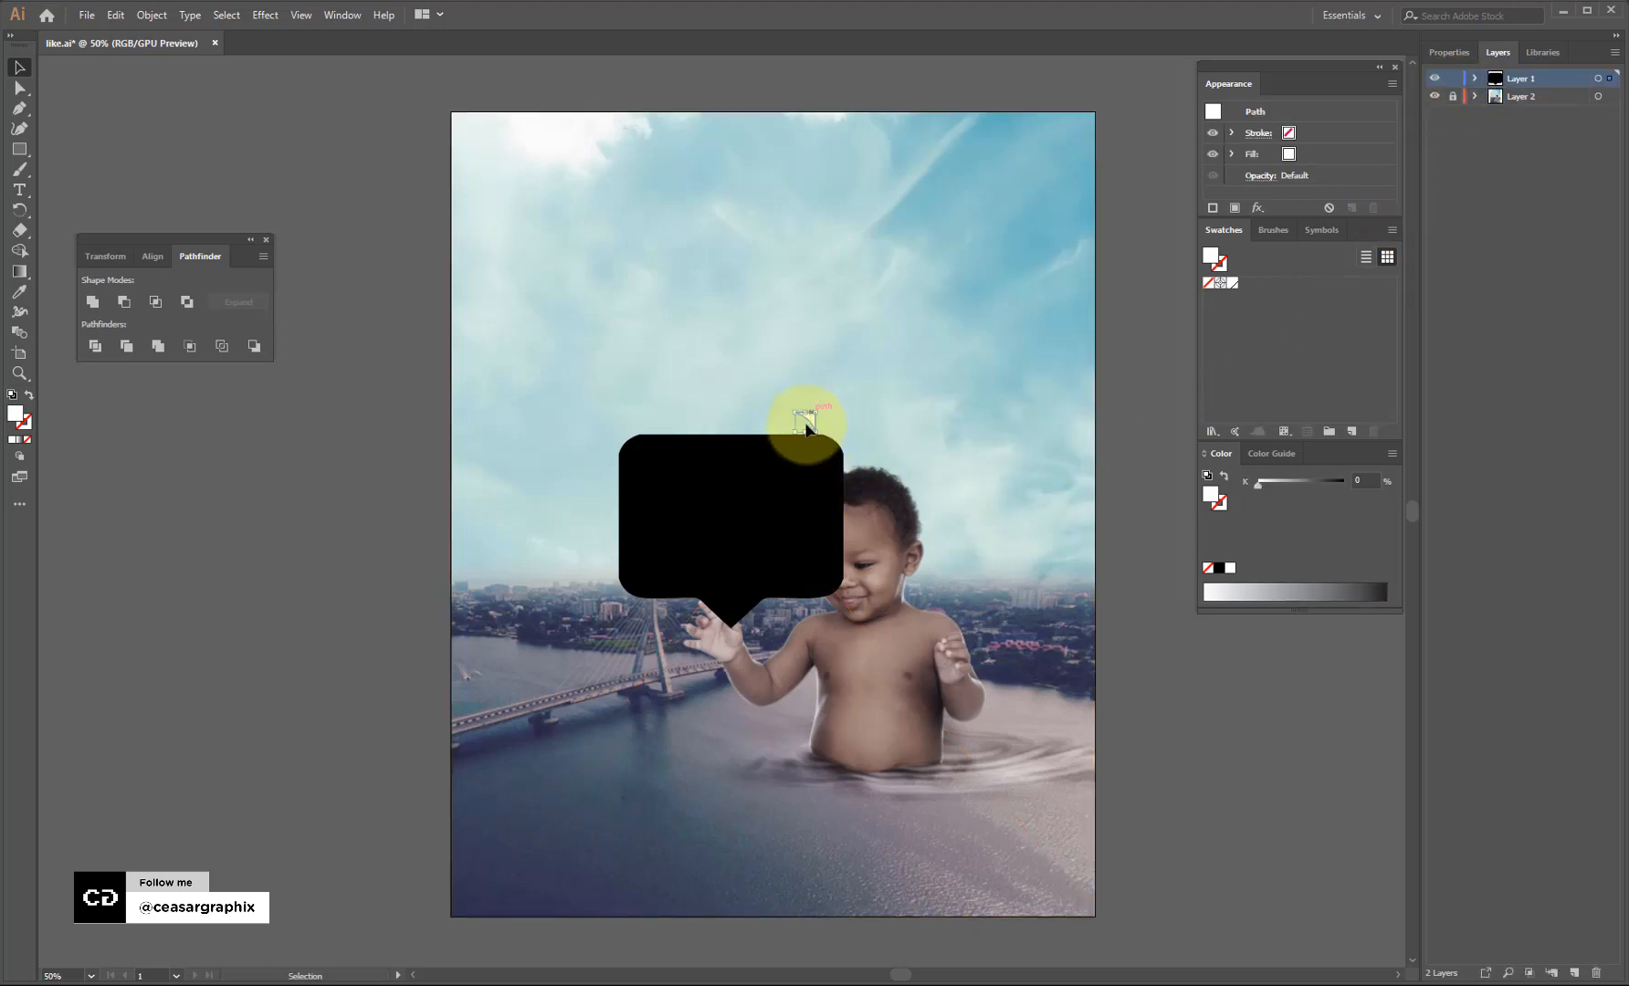
key("Delete")
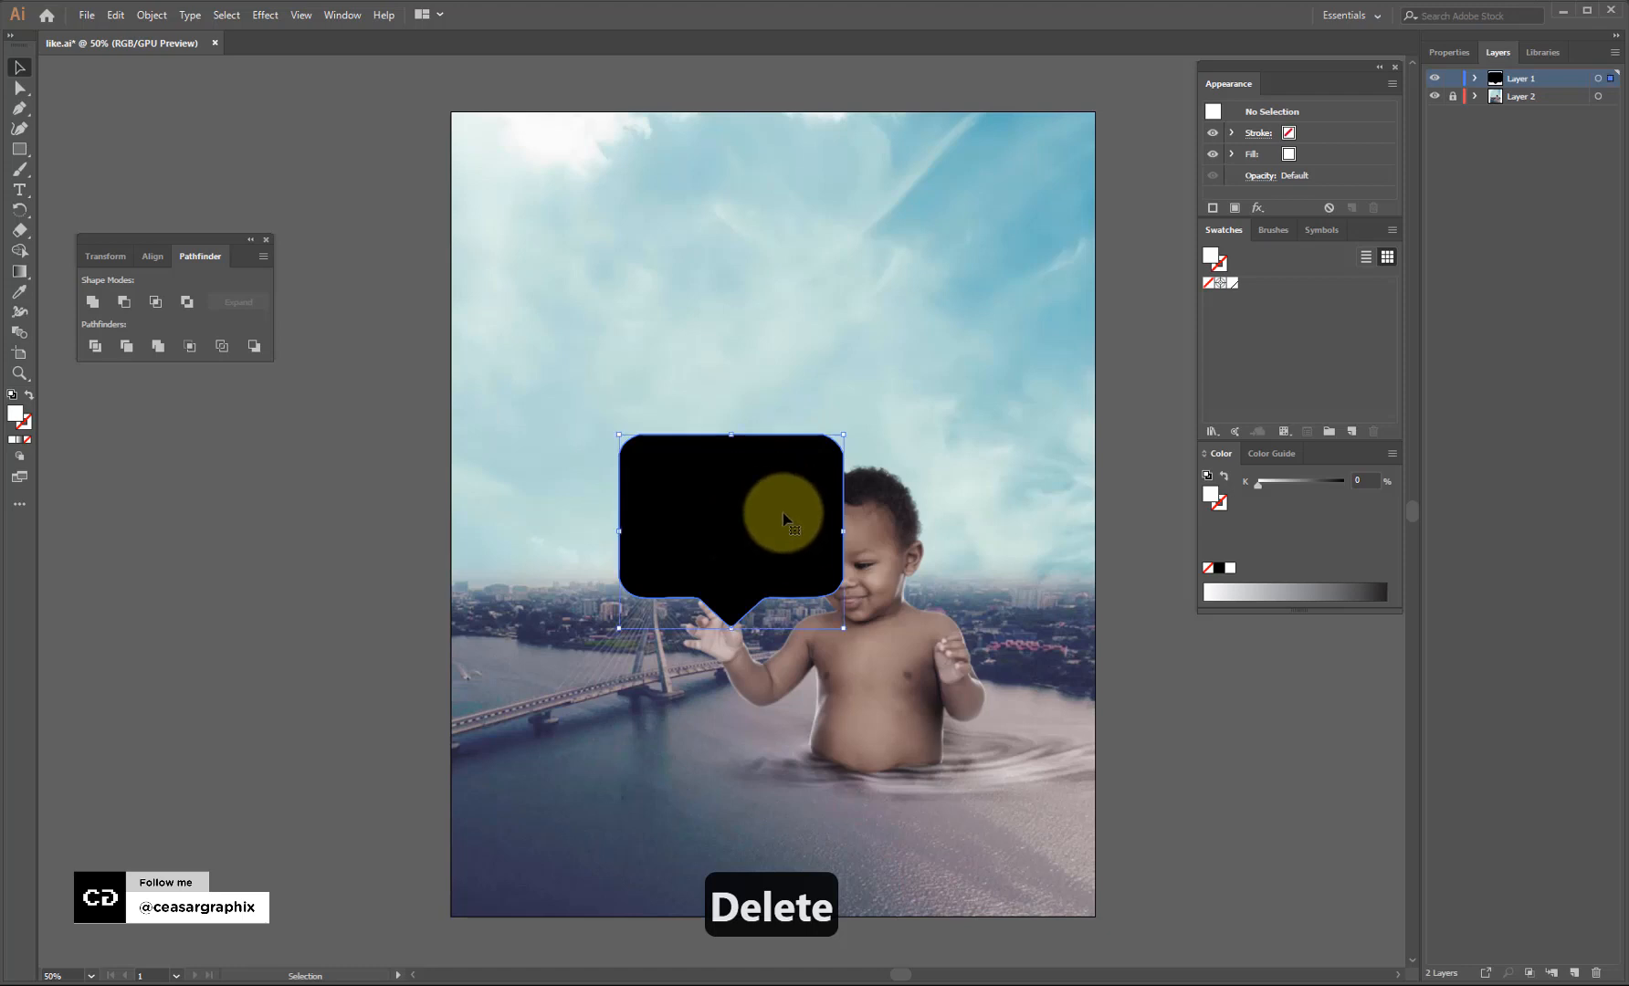
left_click_drag(731, 542, 872, 405)
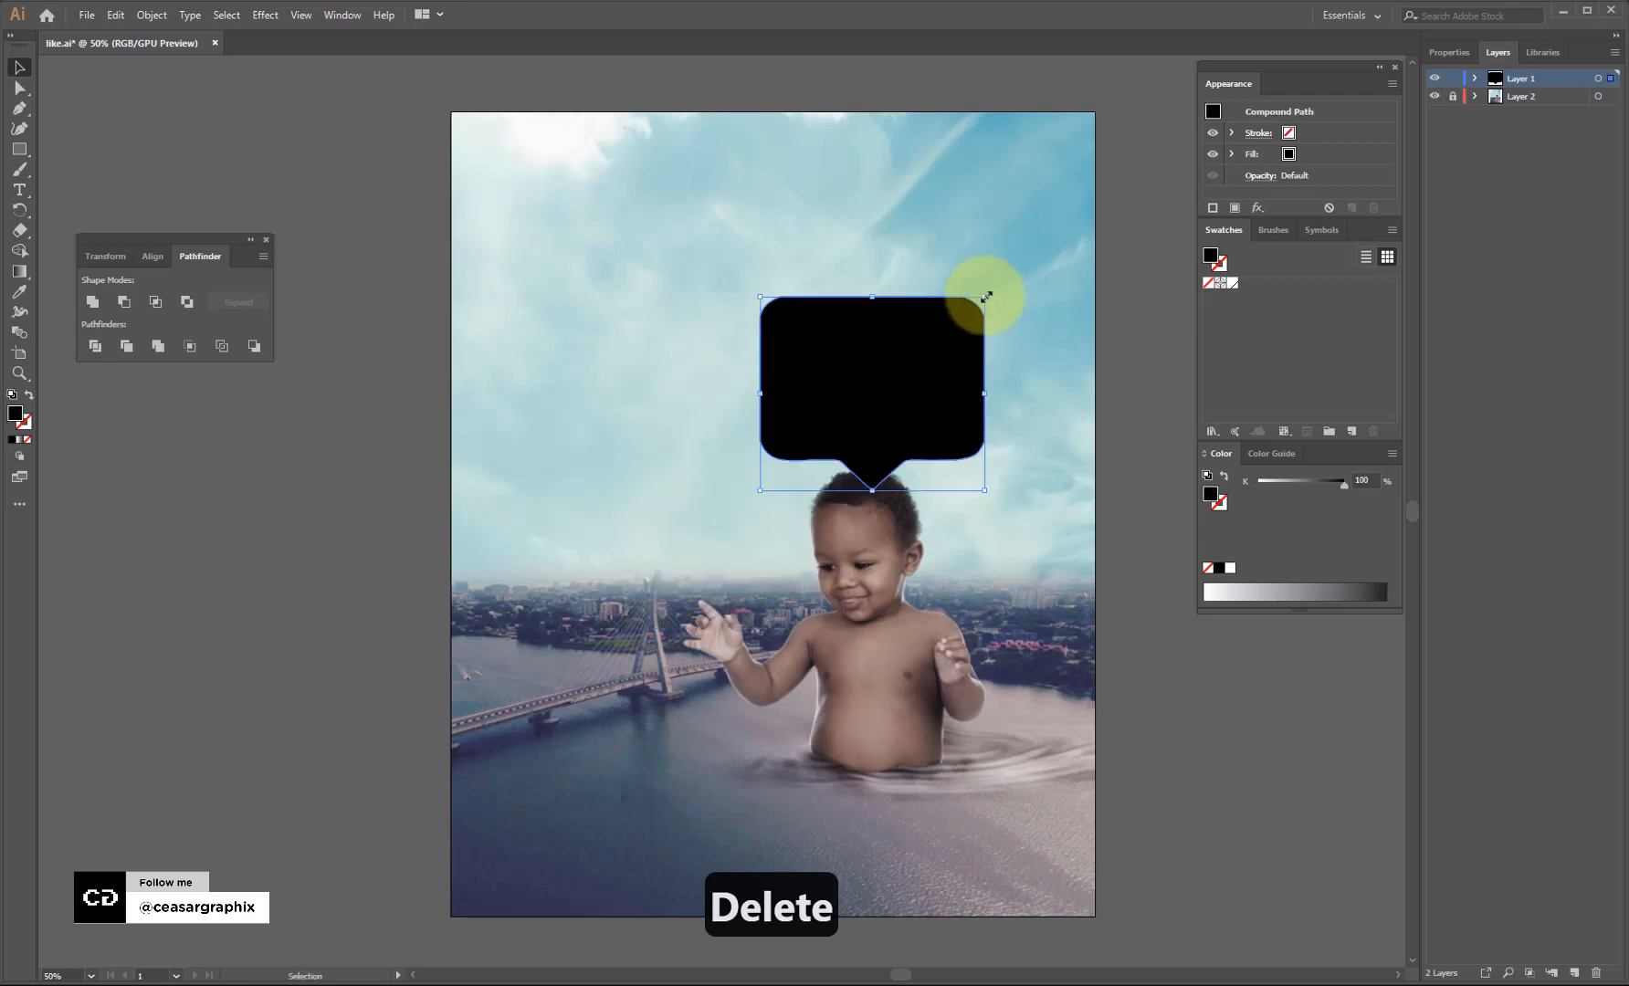
left_click_drag(986, 297, 618, 796)
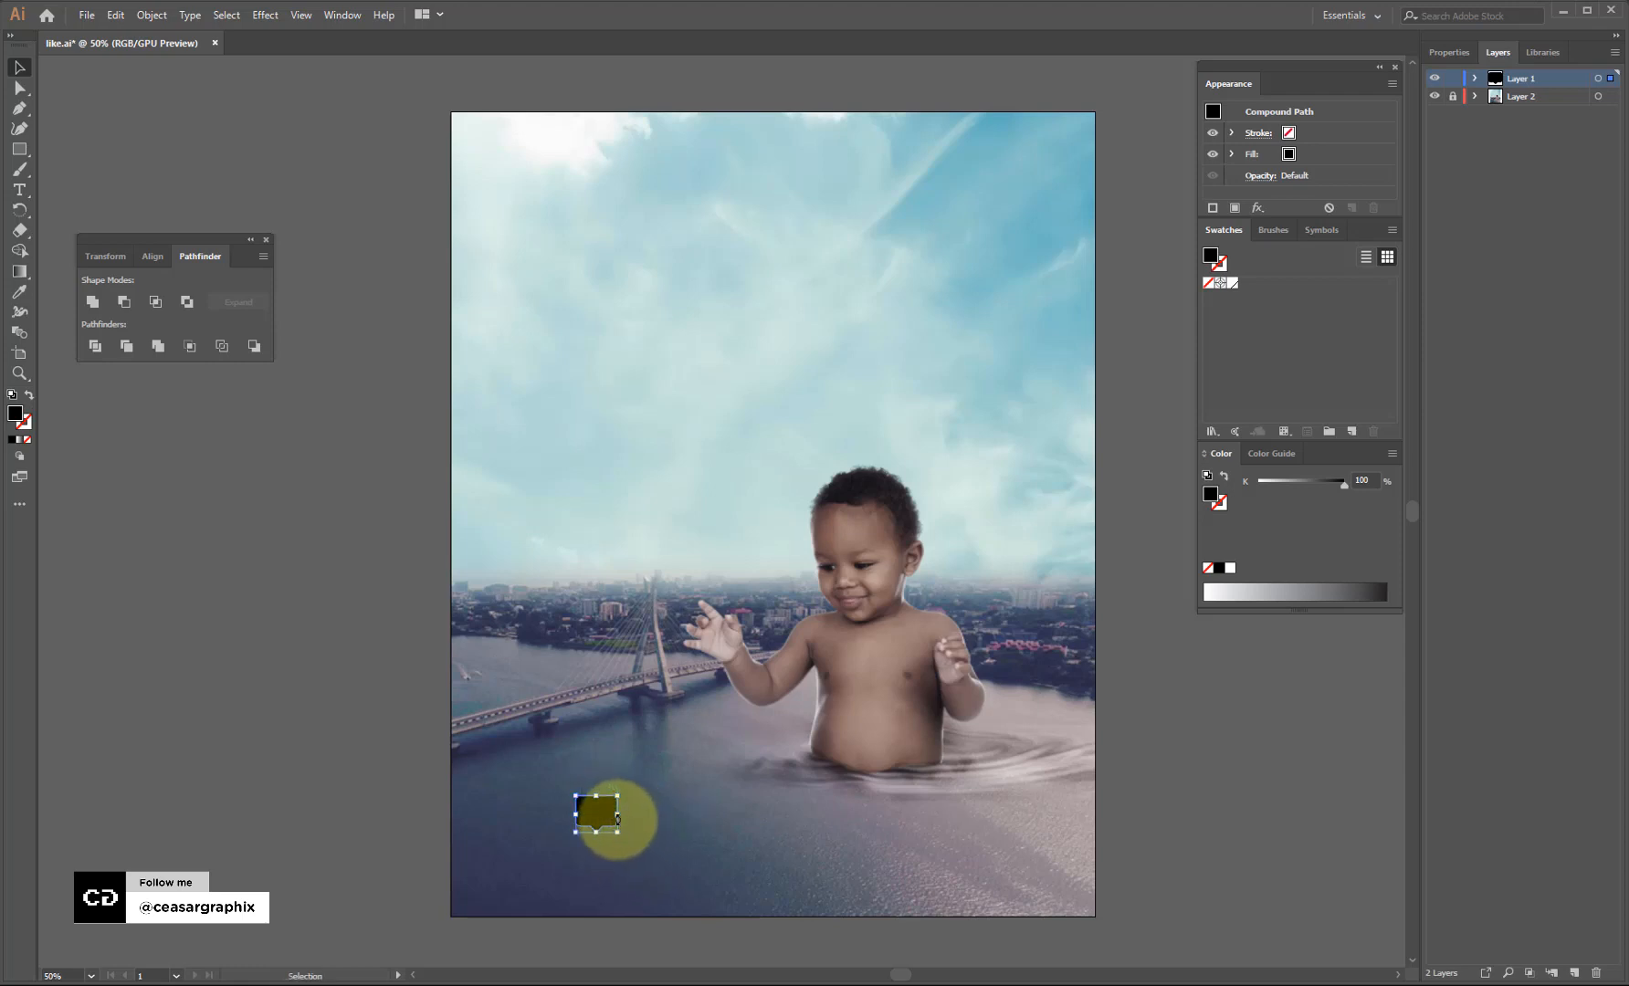
left_click_drag(618, 795, 1476, 62)
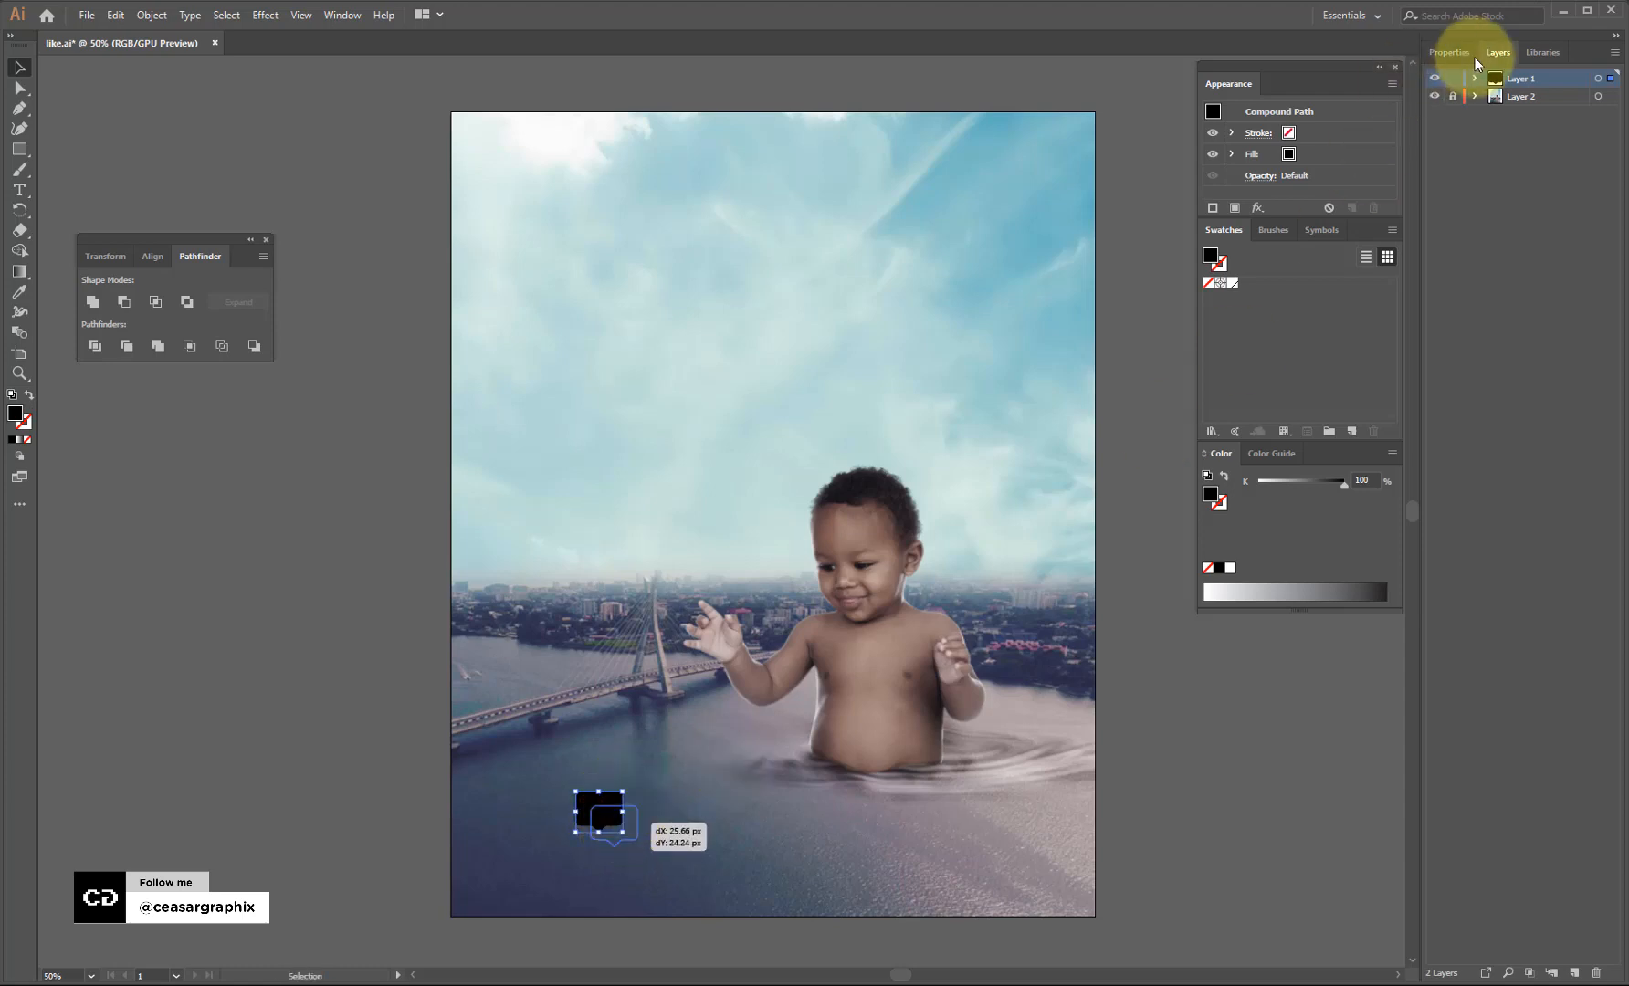
Set the speech bubble's fill colour to red EF0F44.
double_click(1288, 155)
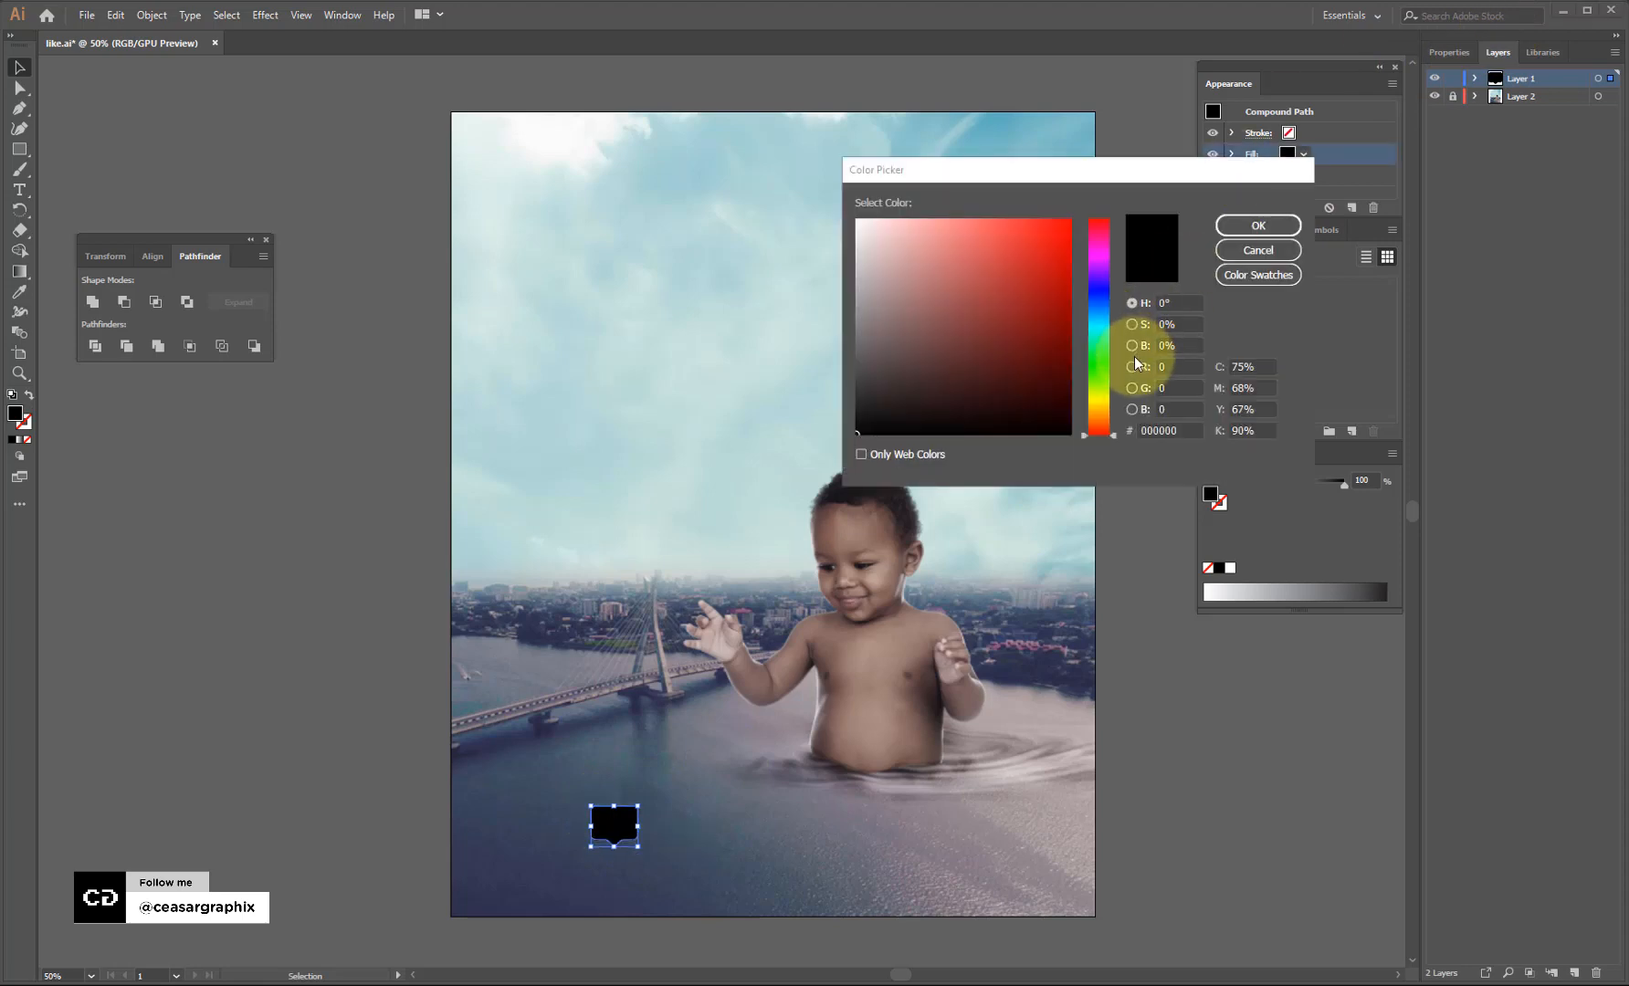
left_click(1177, 430)
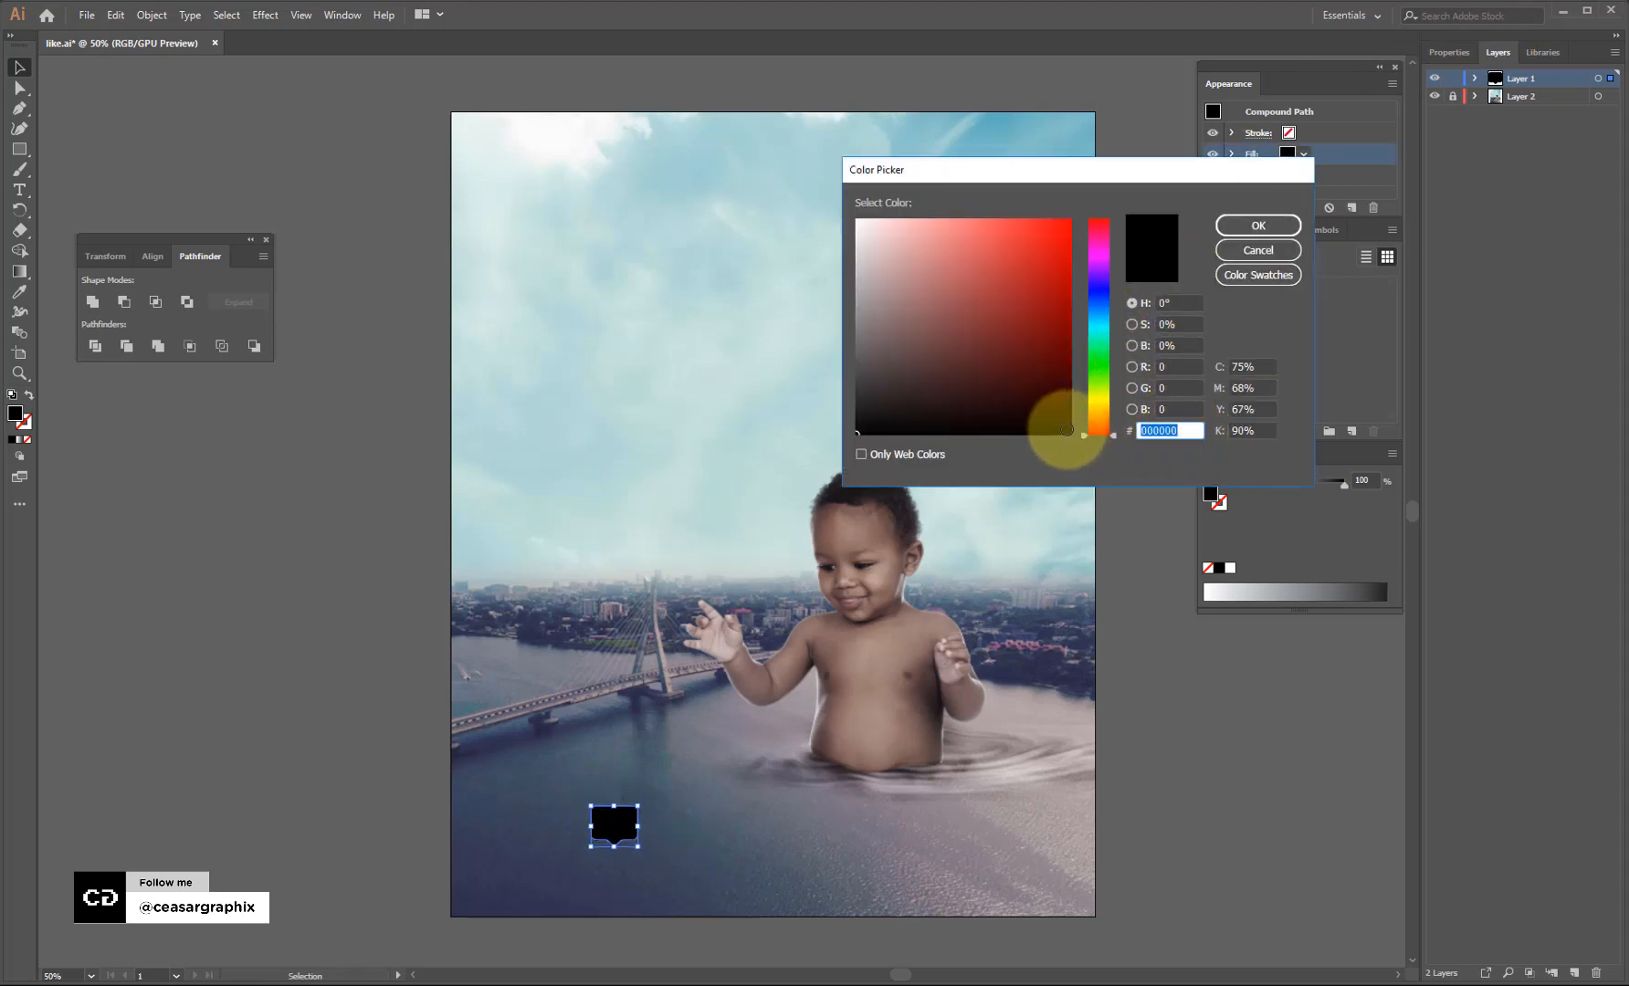
type("EF0F44")
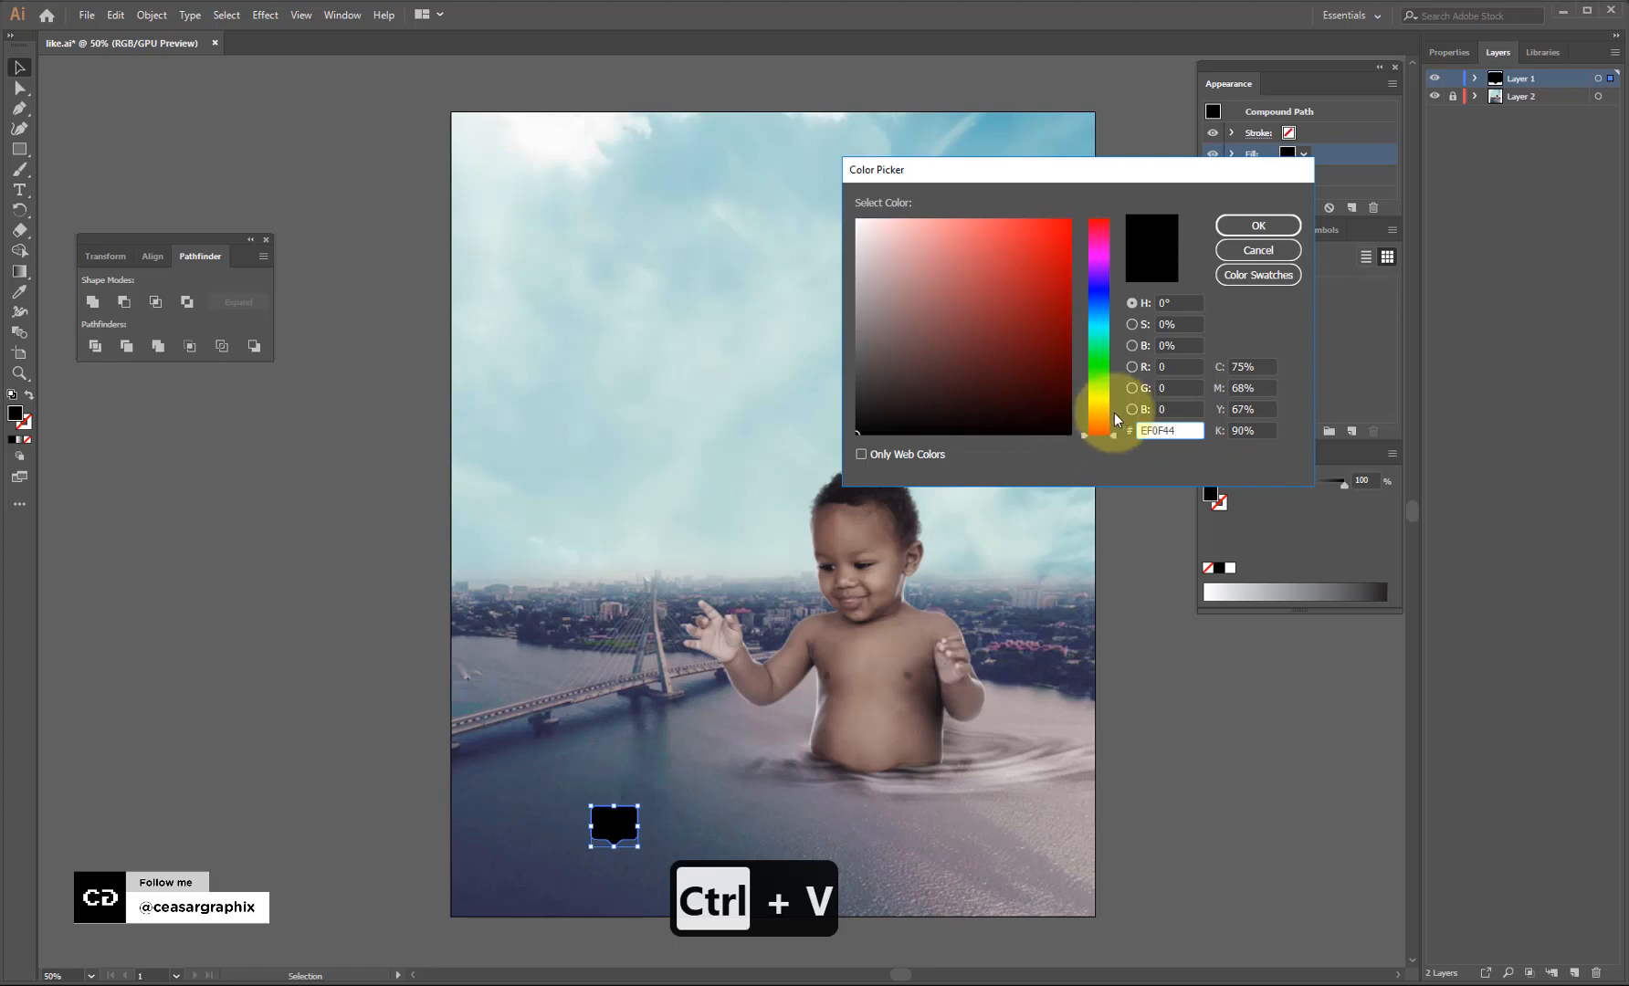
left_click(1177, 324)
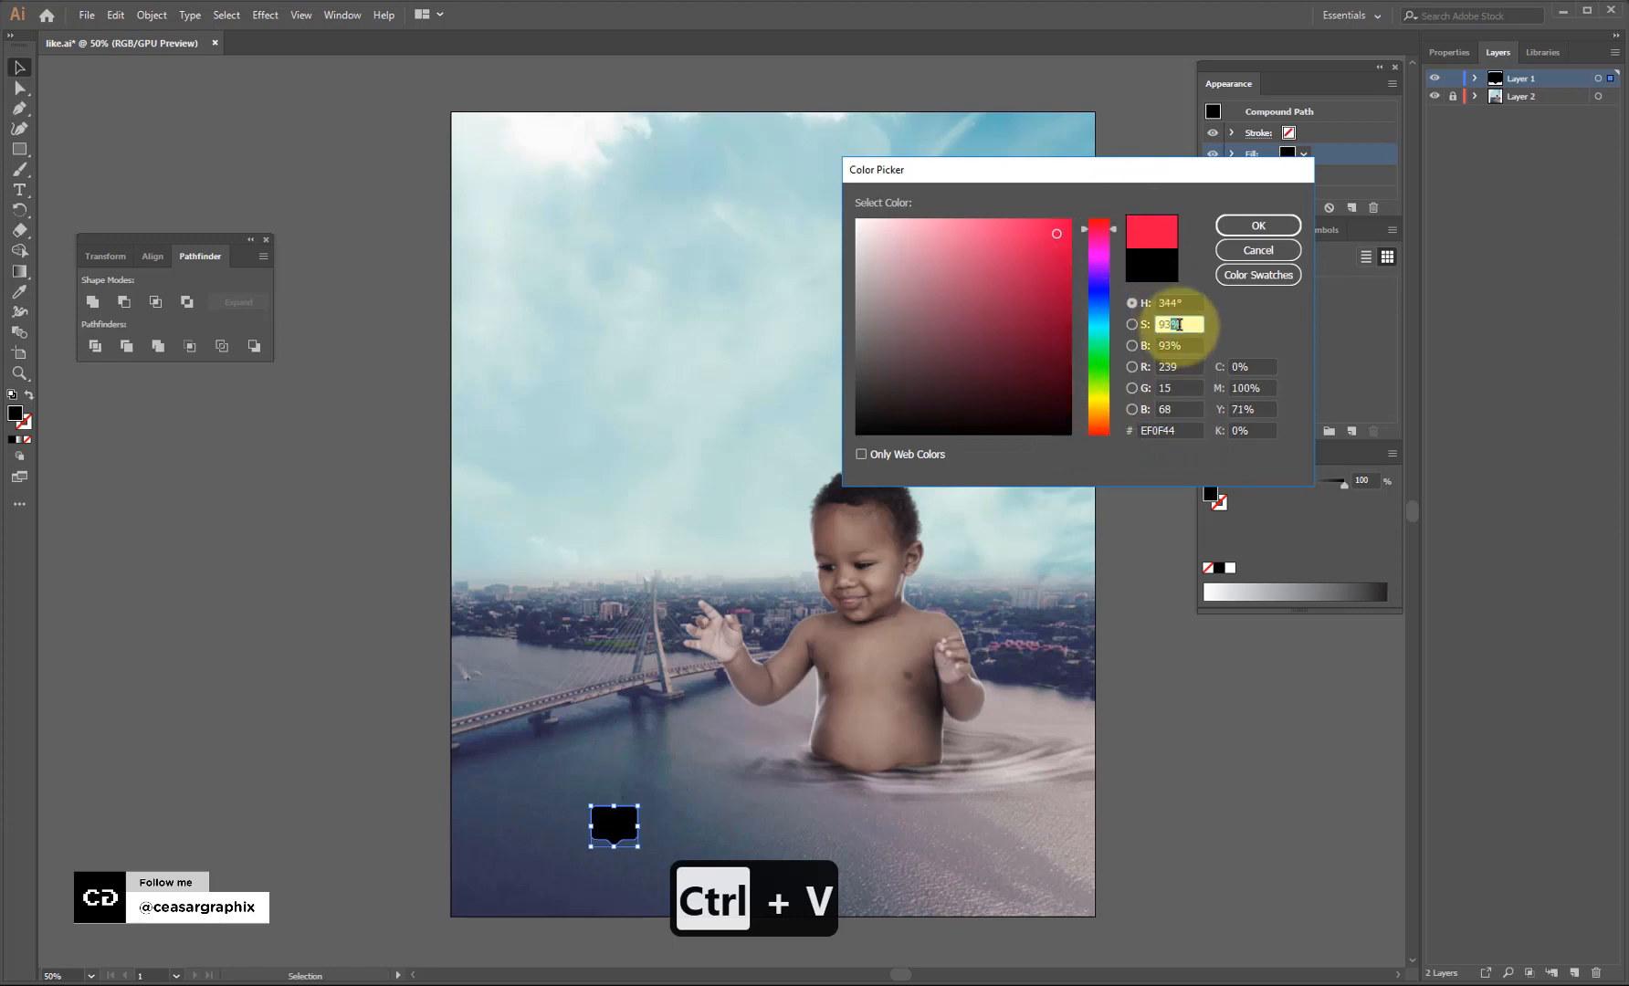
left_click(1152, 430)
key("ctrl+c")
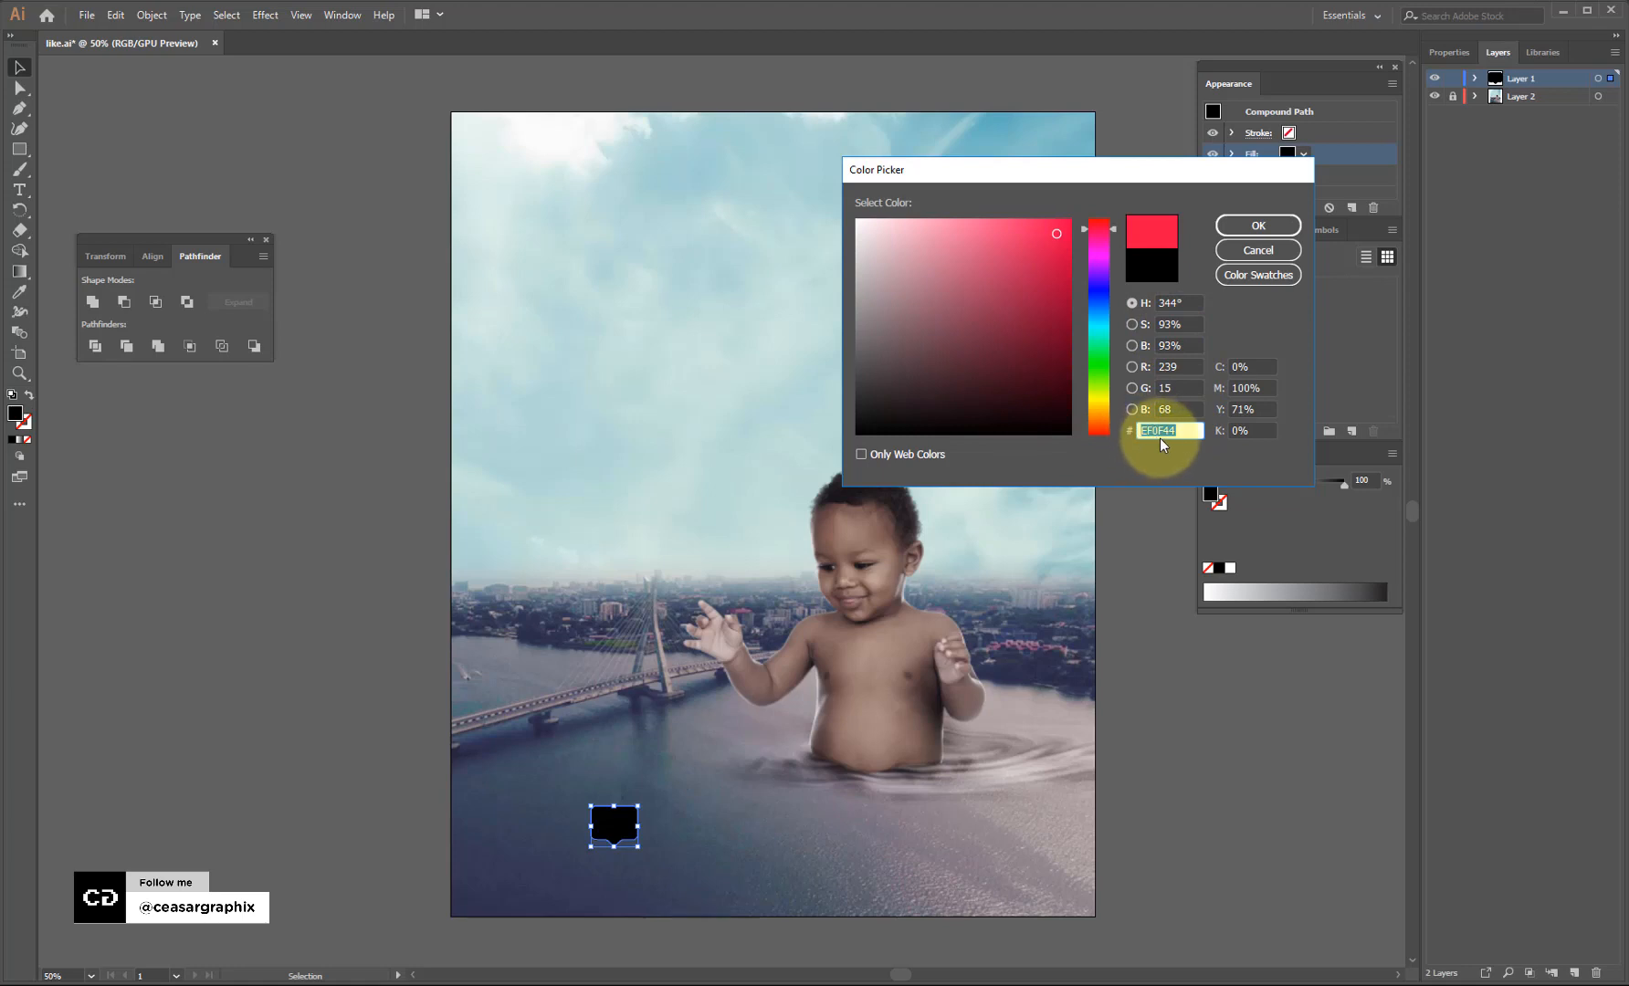
left_click(1267, 230)
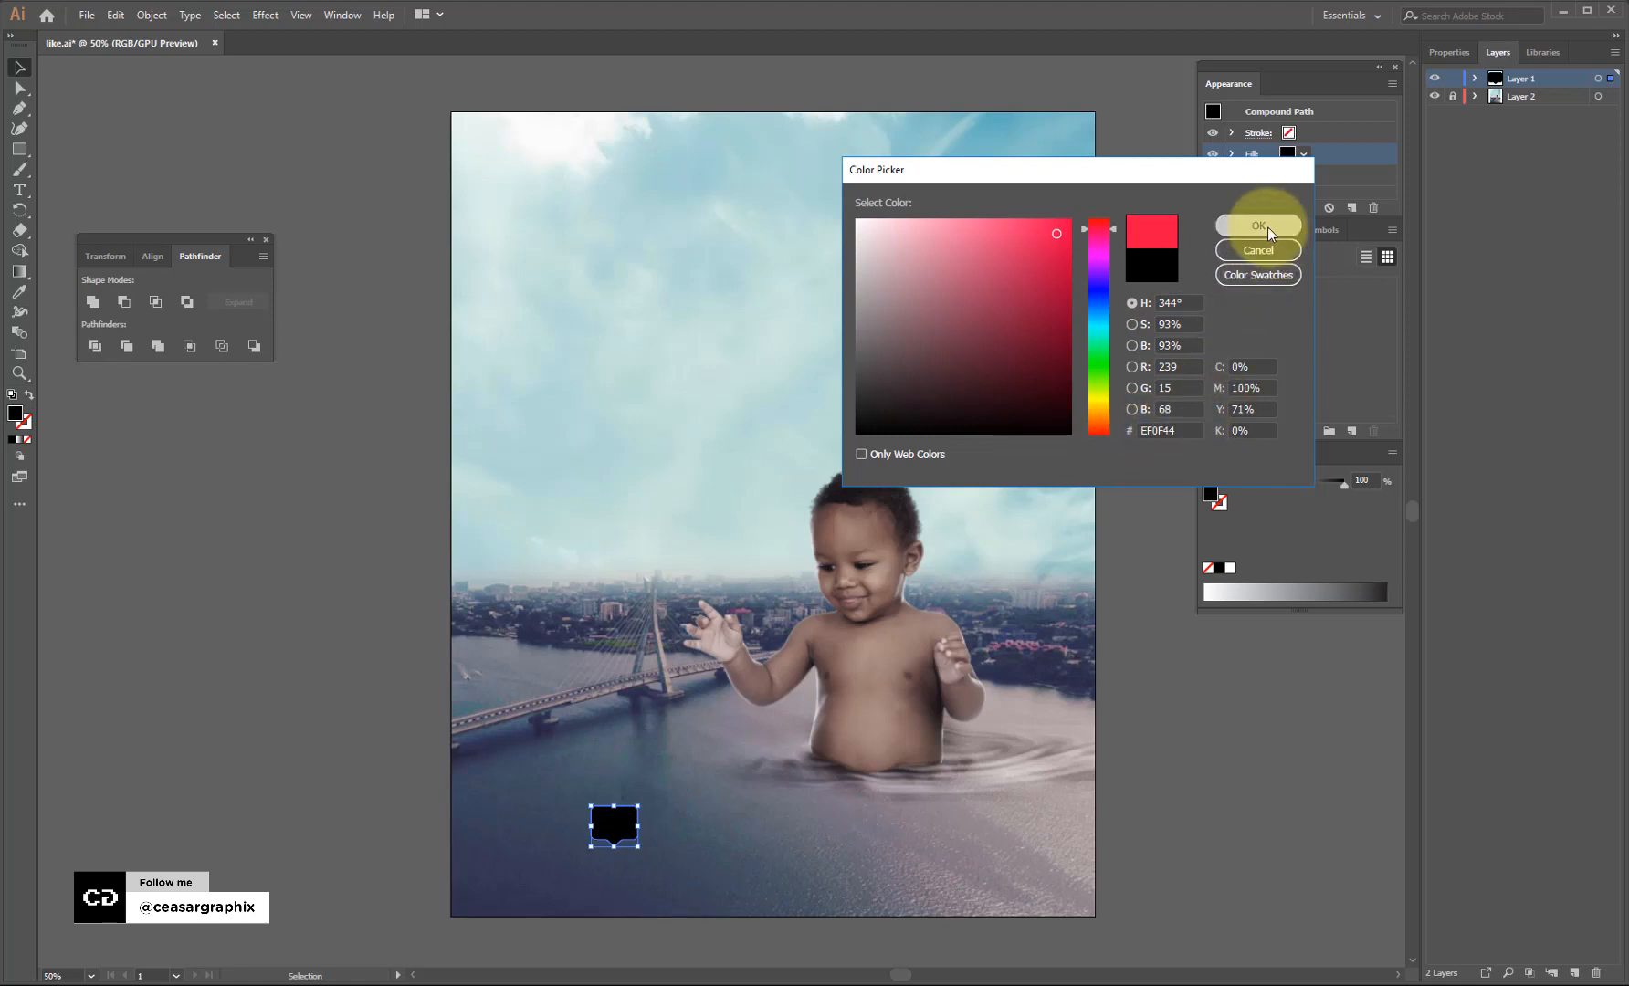
Set the bubble's stroke colour to the same red EF0F44.
left_click(1256, 134)
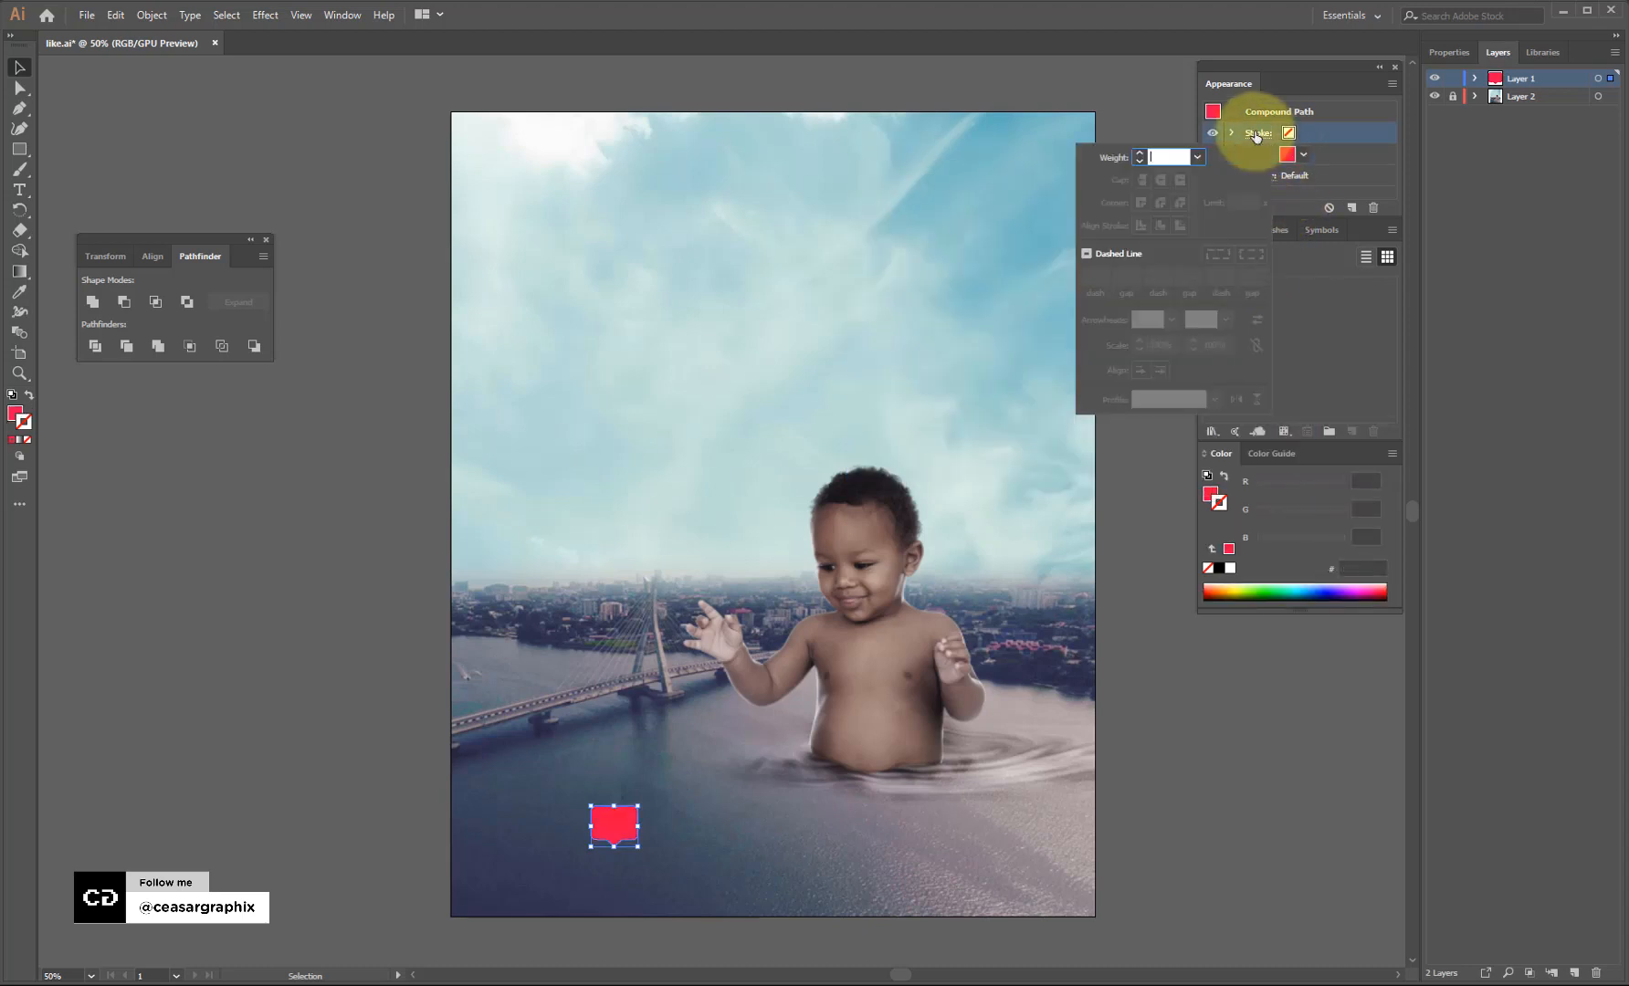
left_click(1343, 135)
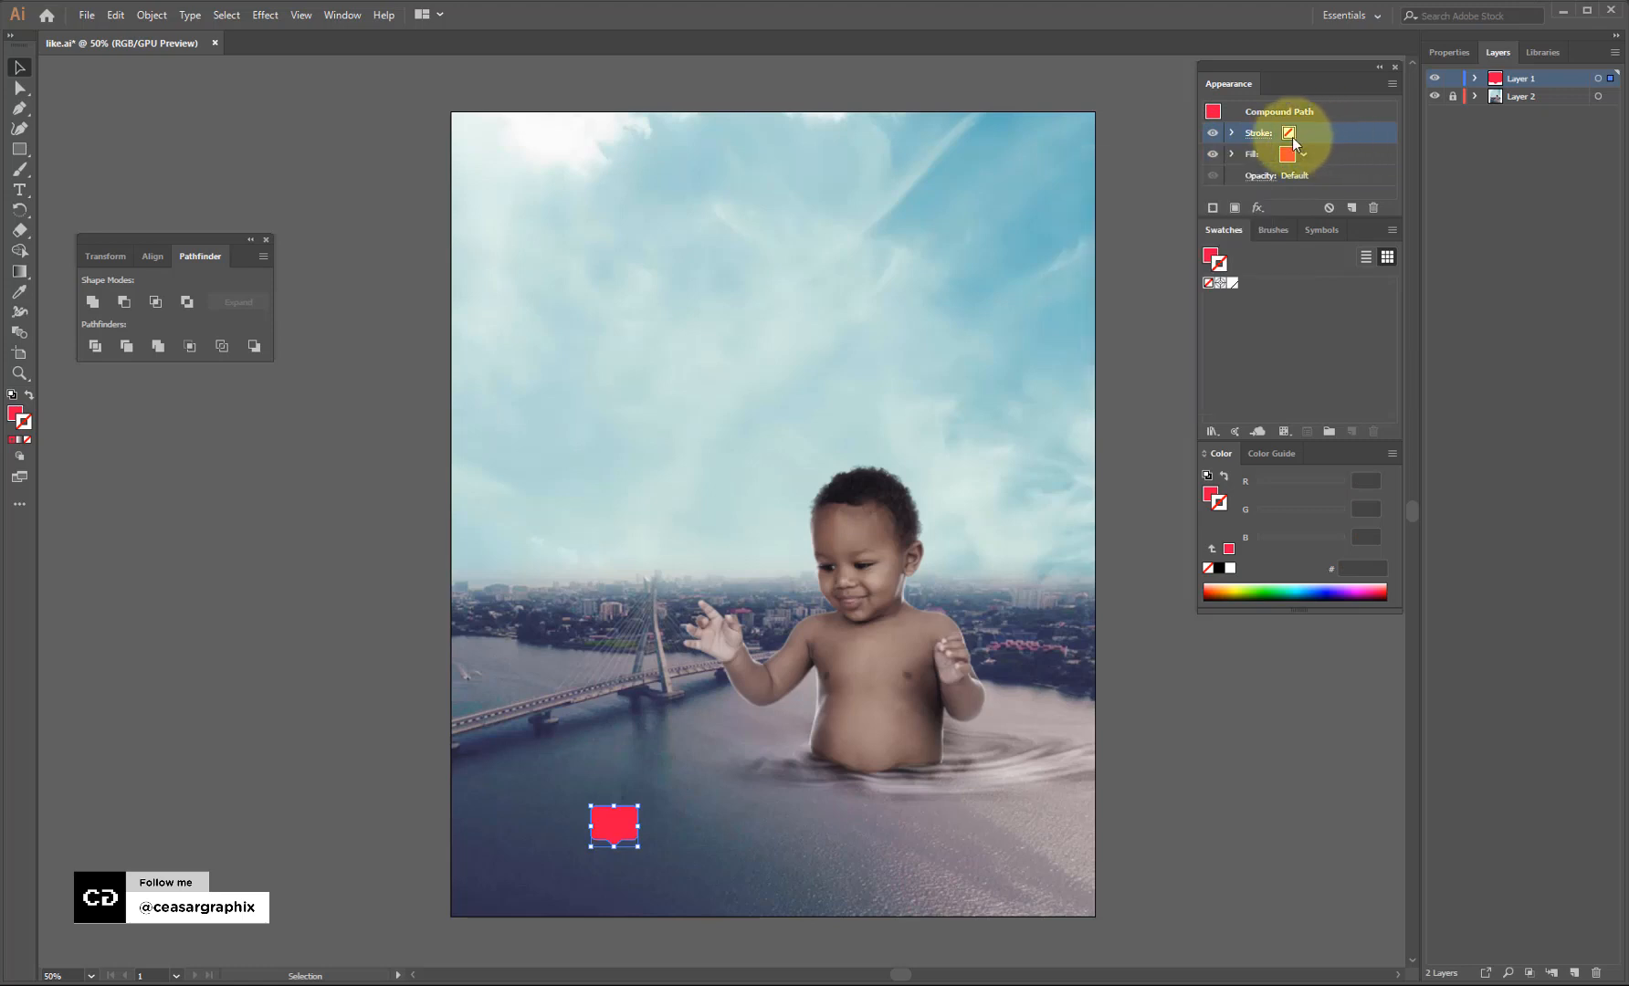
left_click(1289, 135)
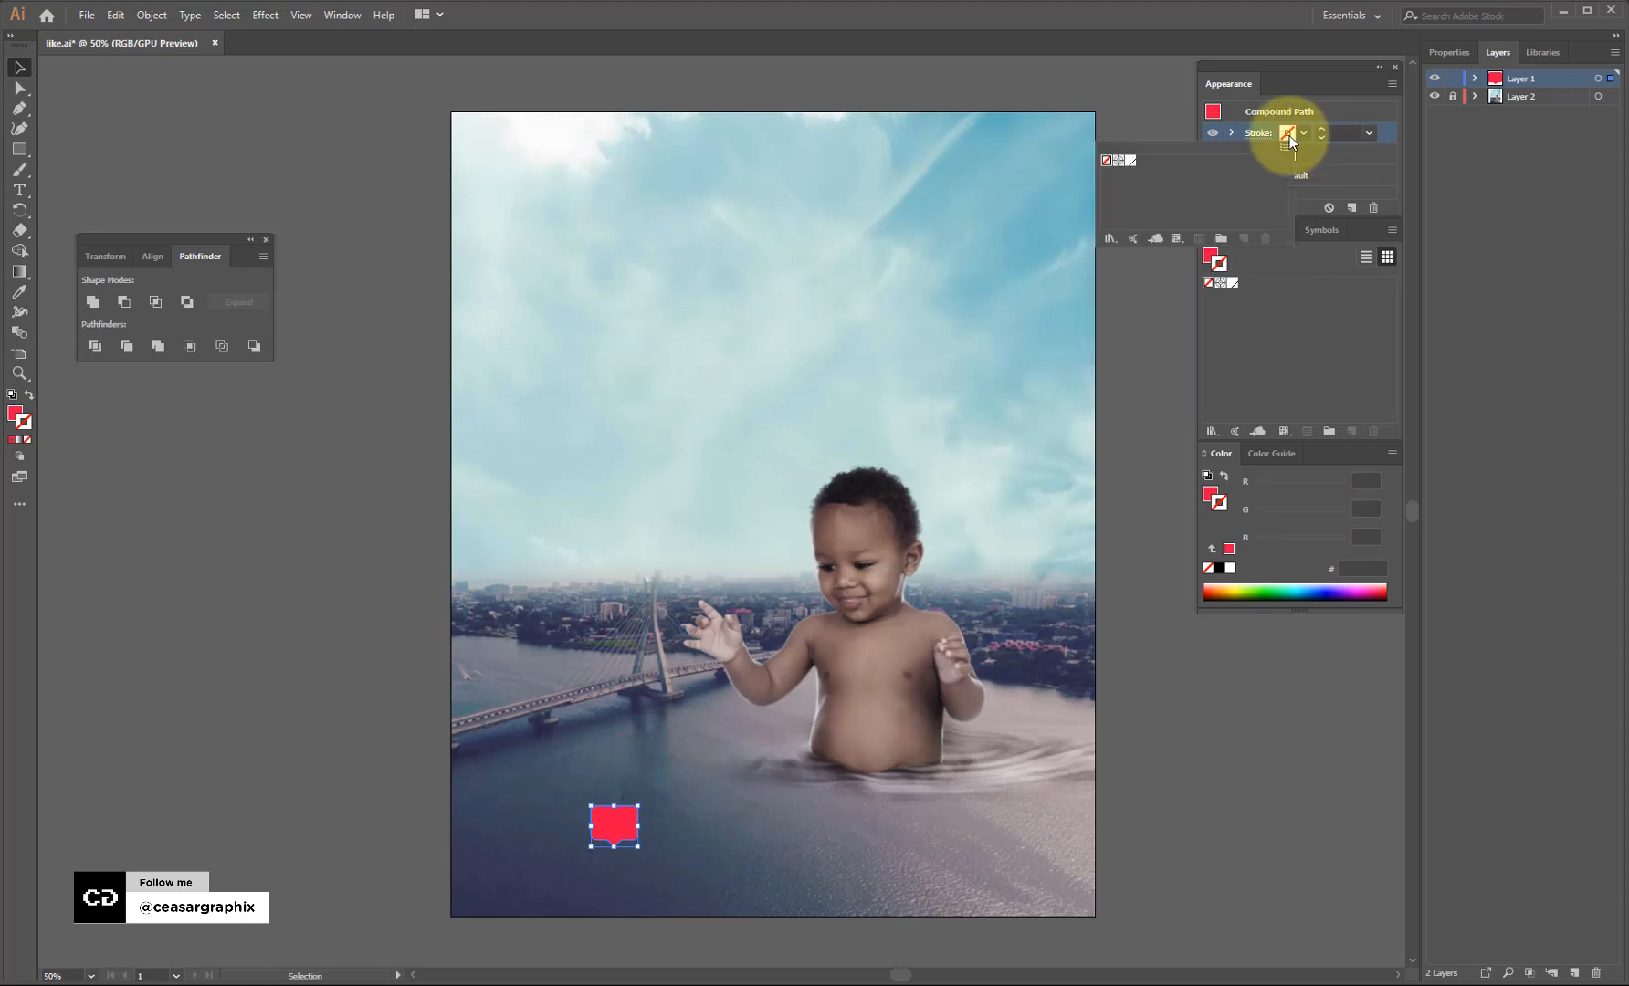
double_click(20, 423)
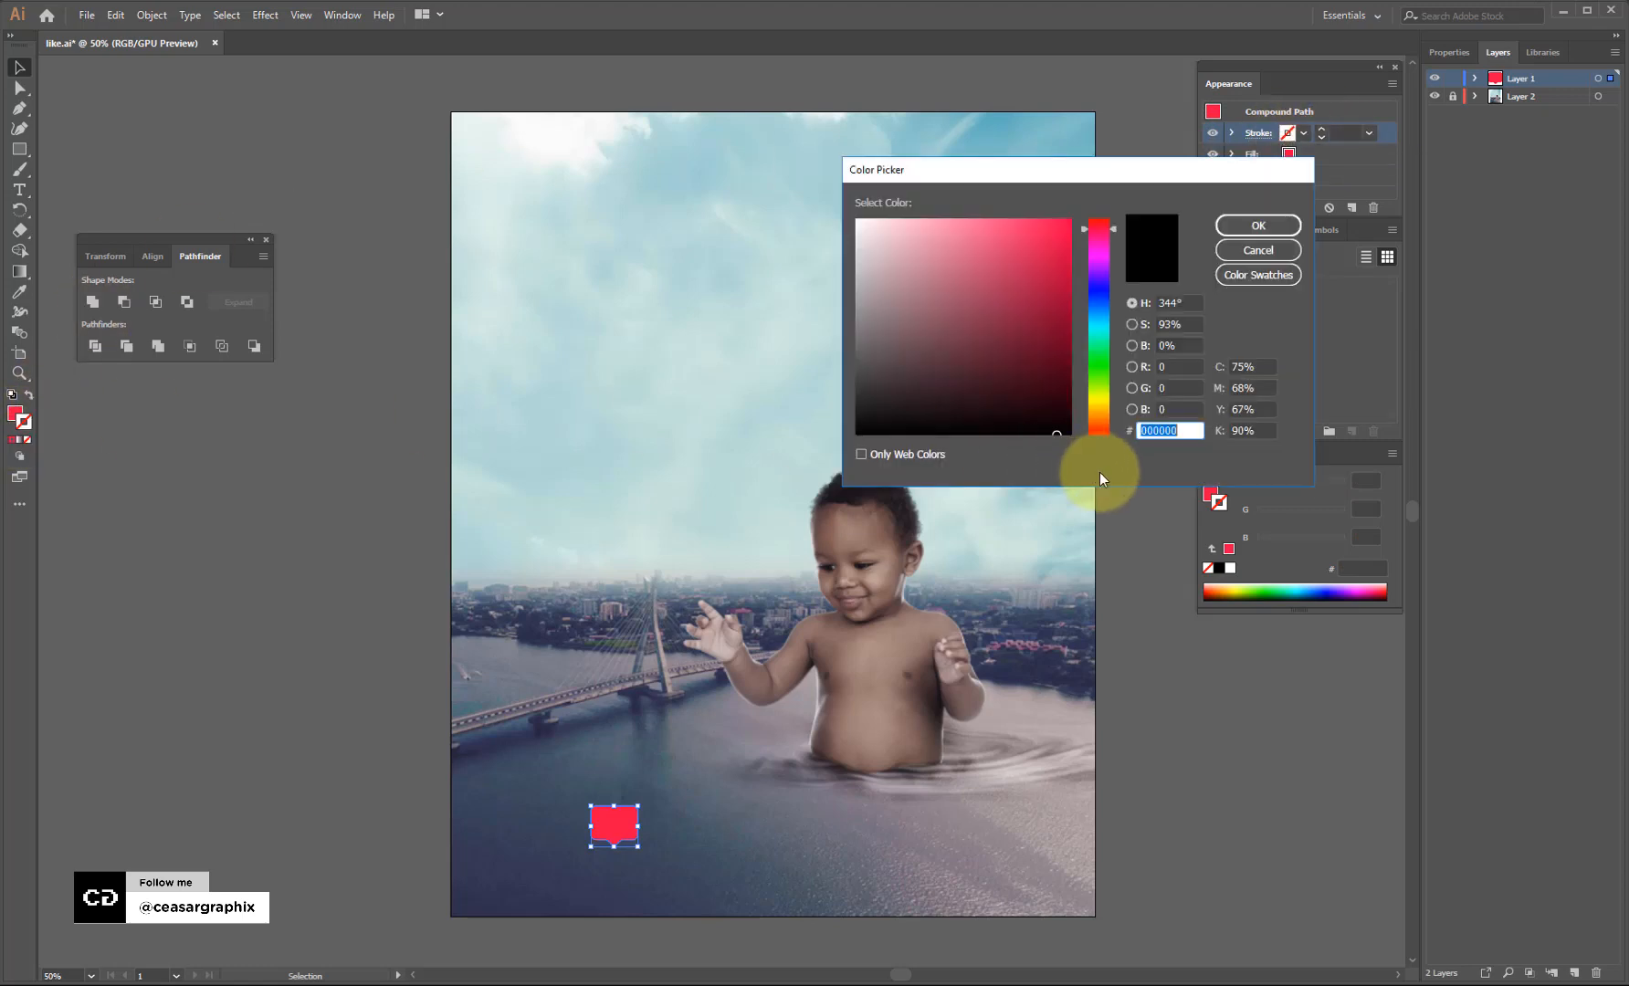
key("ctrl+v")
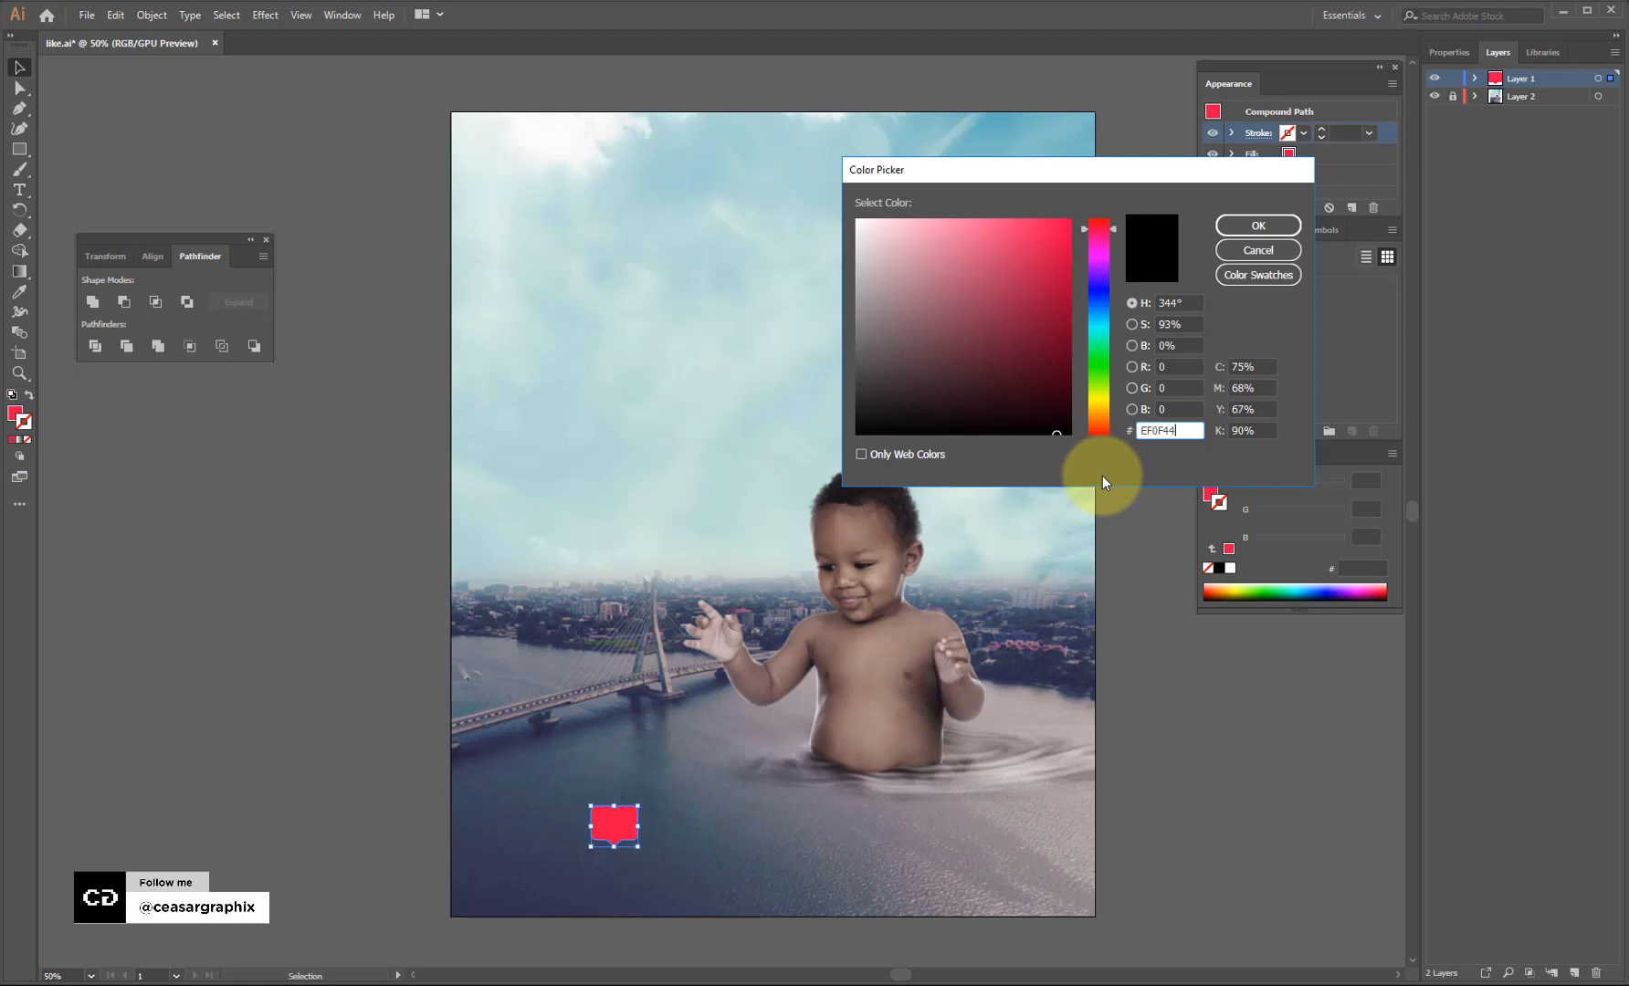
left_click(1280, 225)
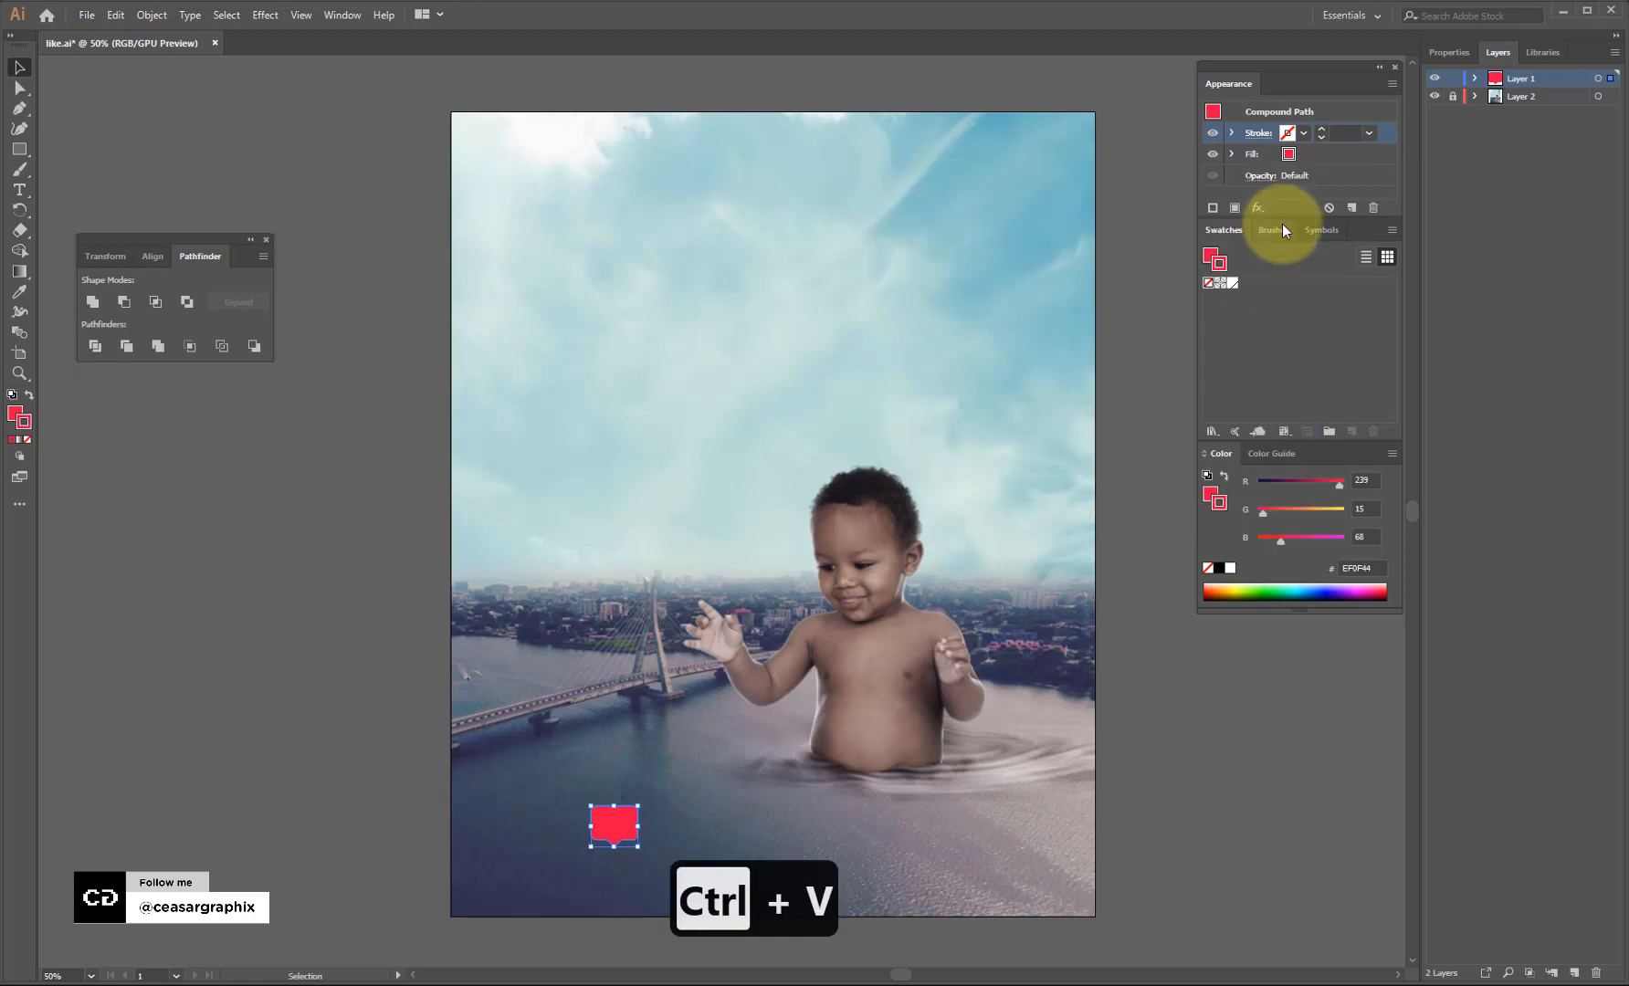
key("Return")
key("ctrl+z")
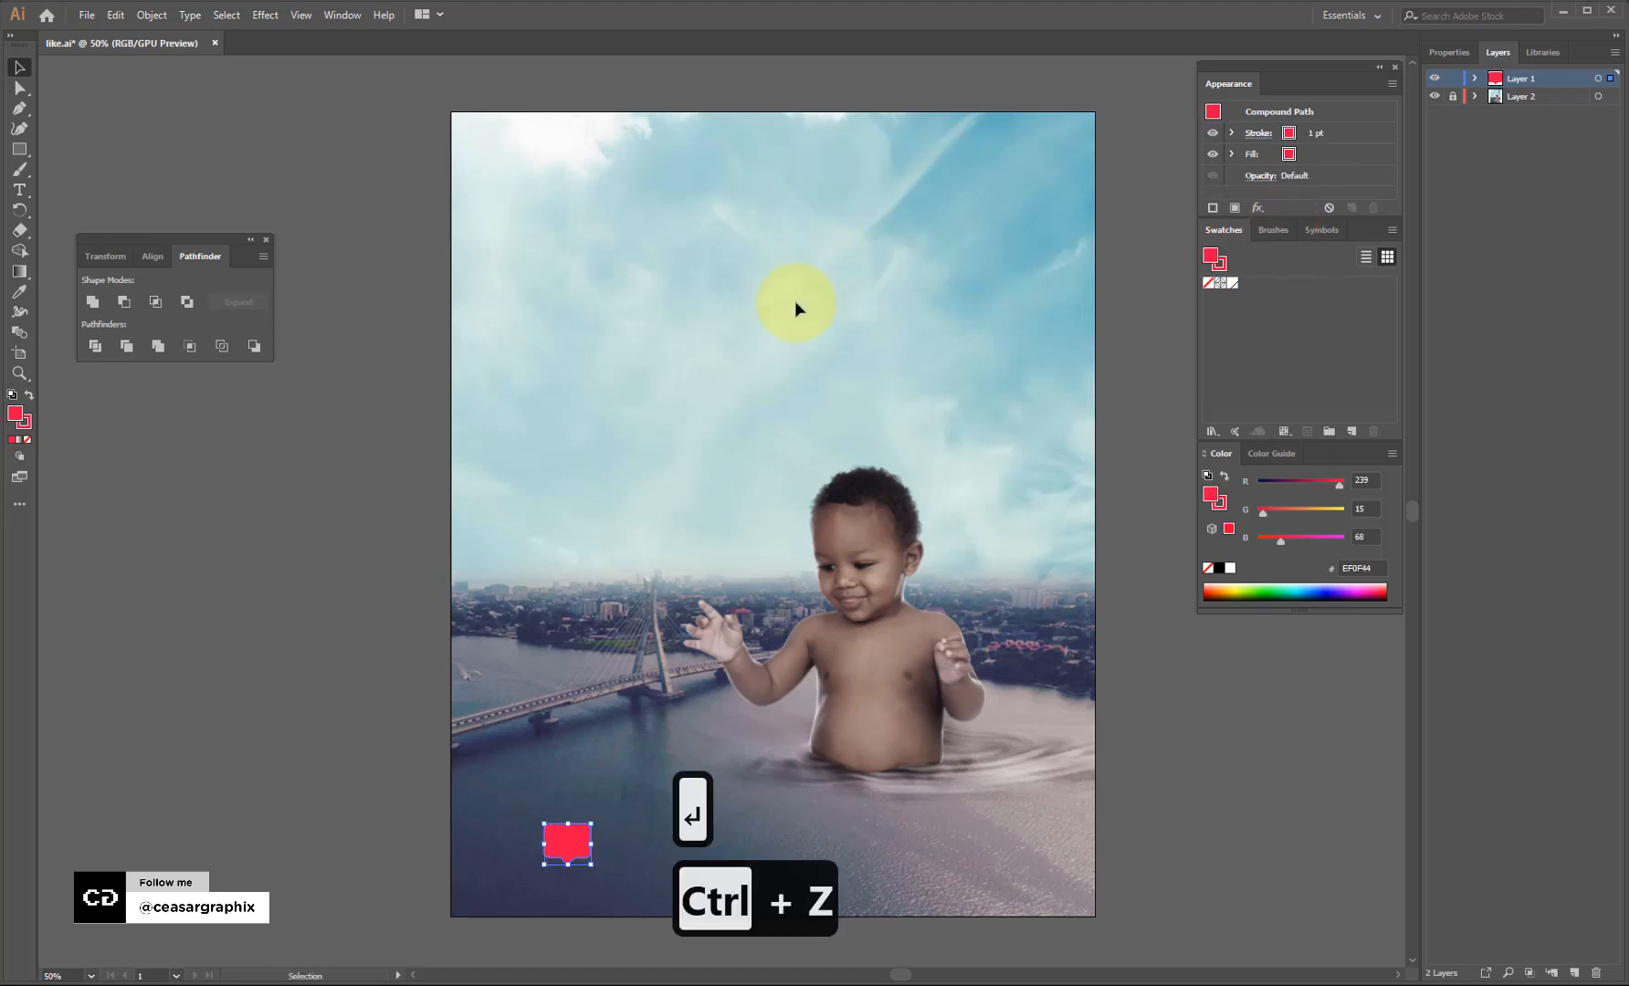
Apply Effect > 3D > Extrude & Bevel with an extrusion depth of 20 pt.
left_click(269, 17)
mouse_move(384, 114)
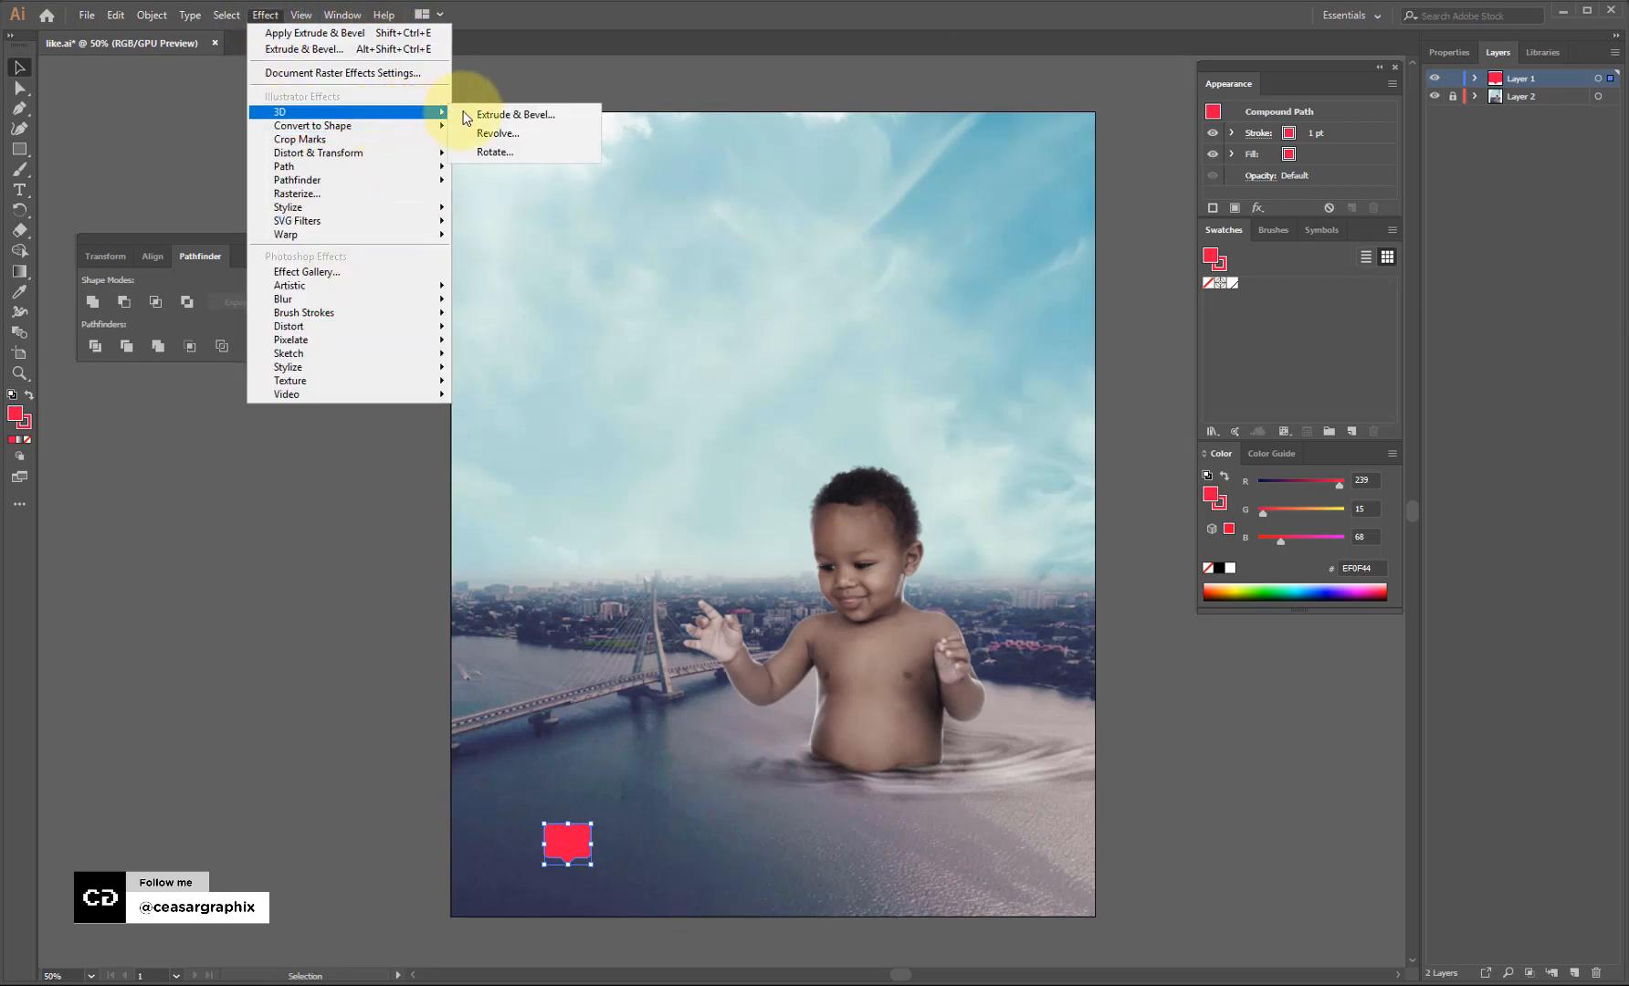
left_click(510, 111)
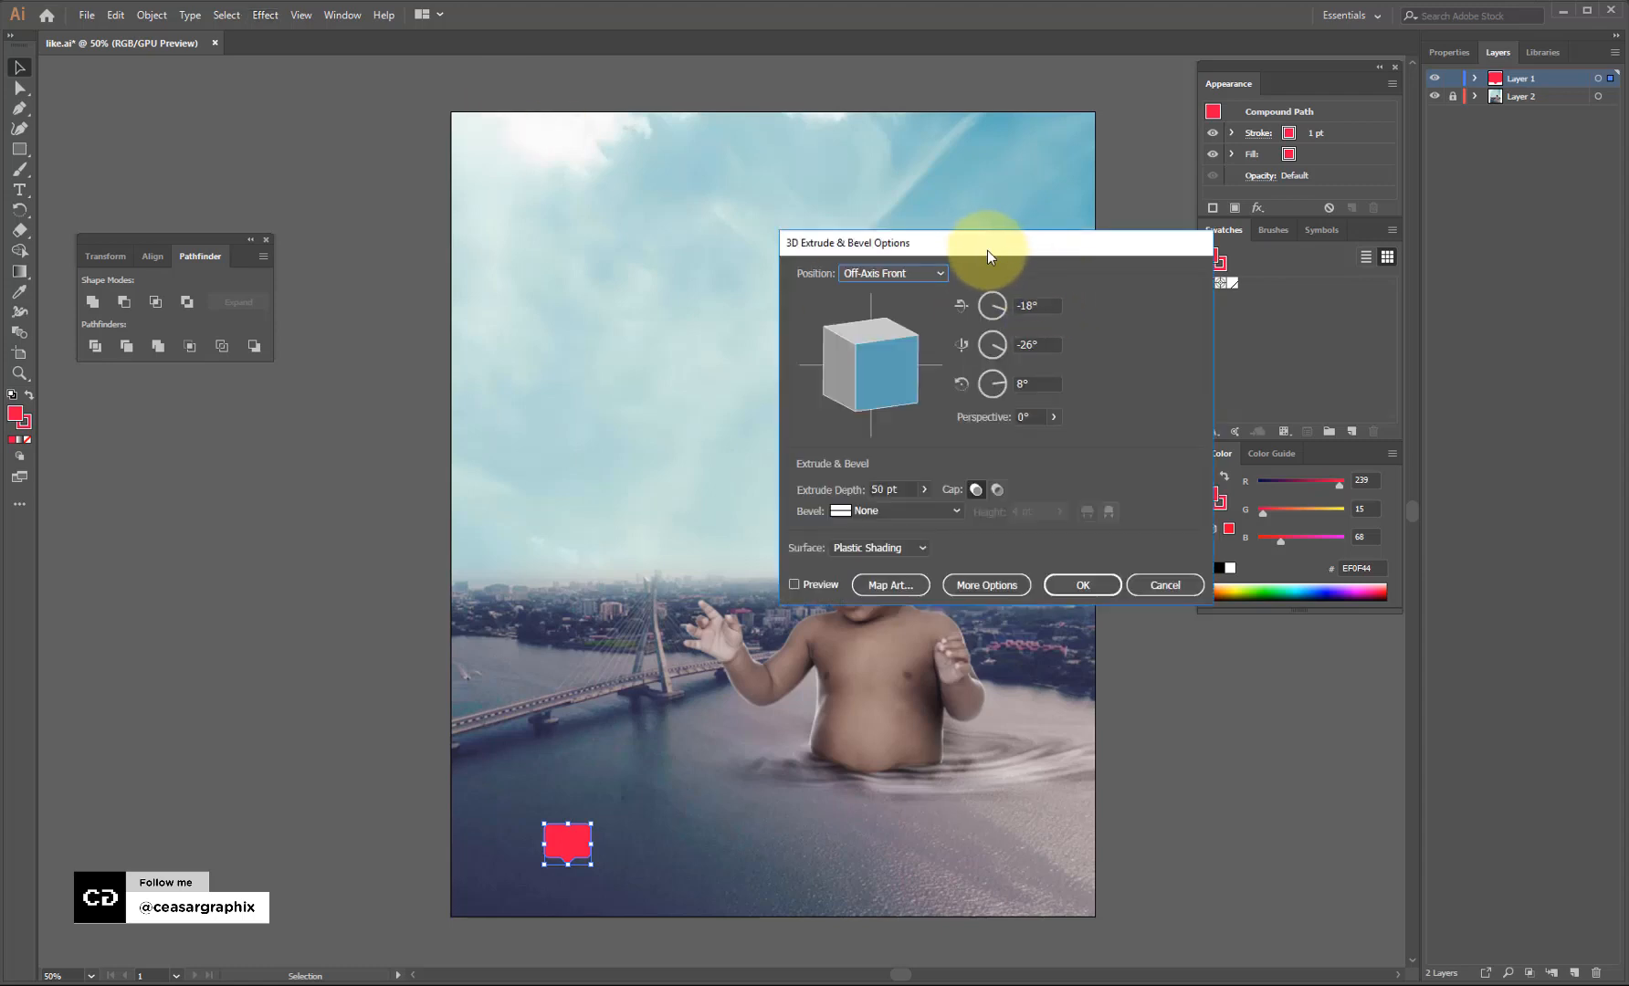
left_click_drag(983, 251, 1154, 138)
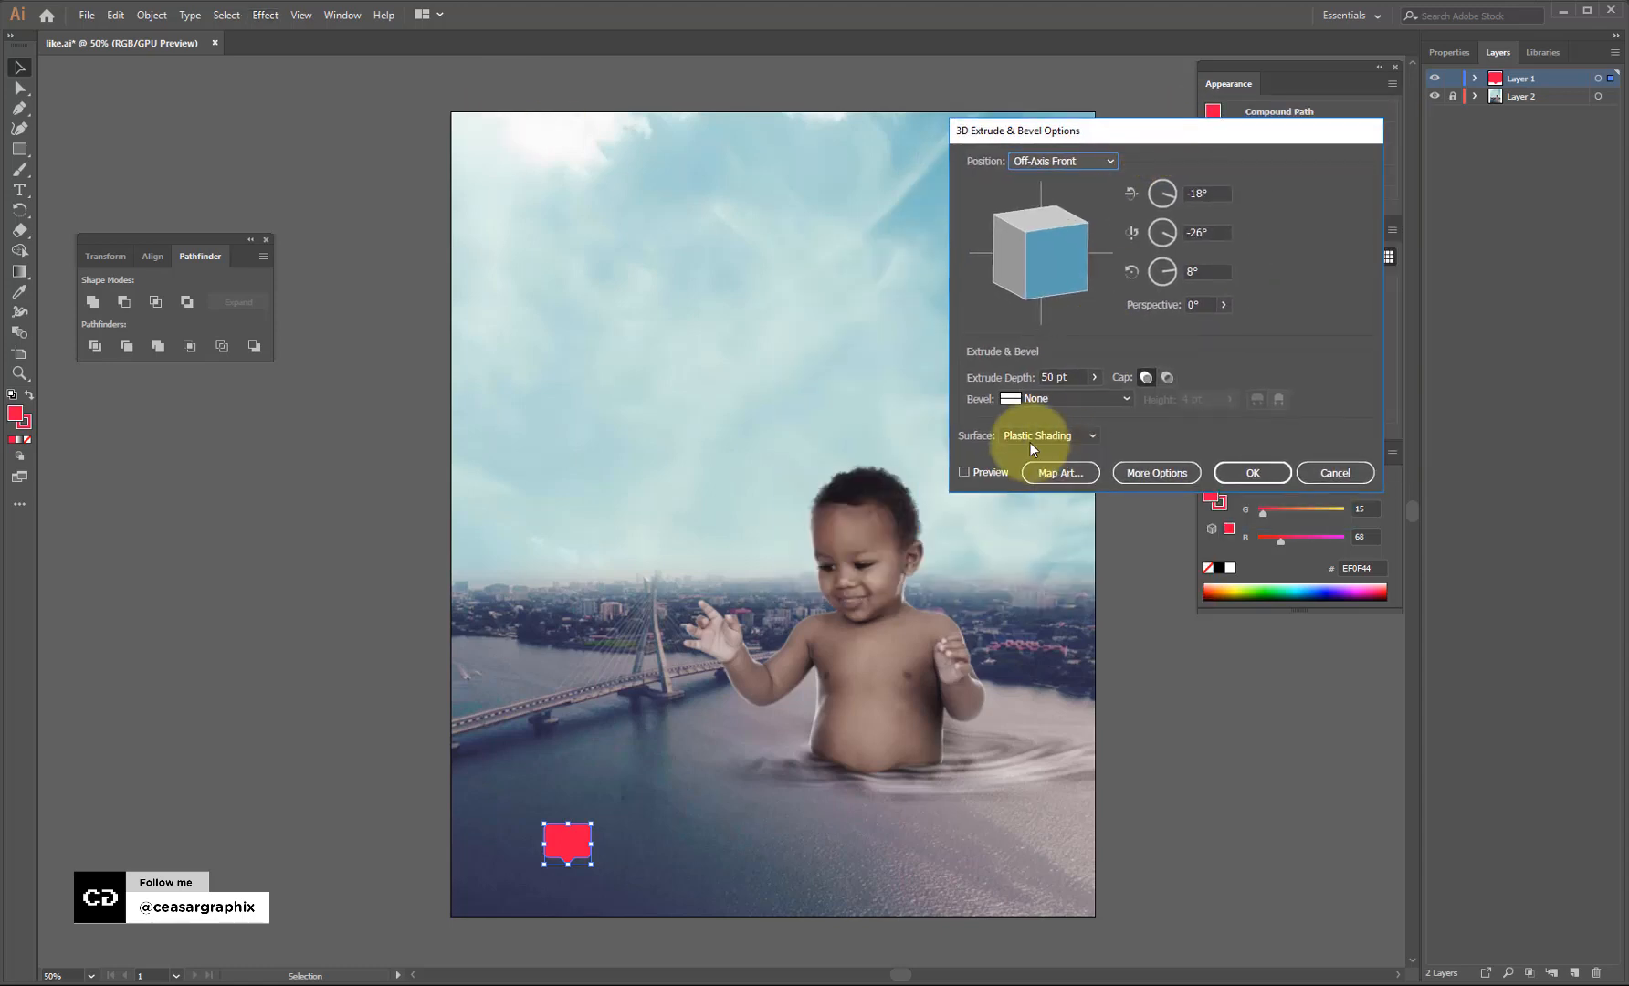
left_click(1047, 377)
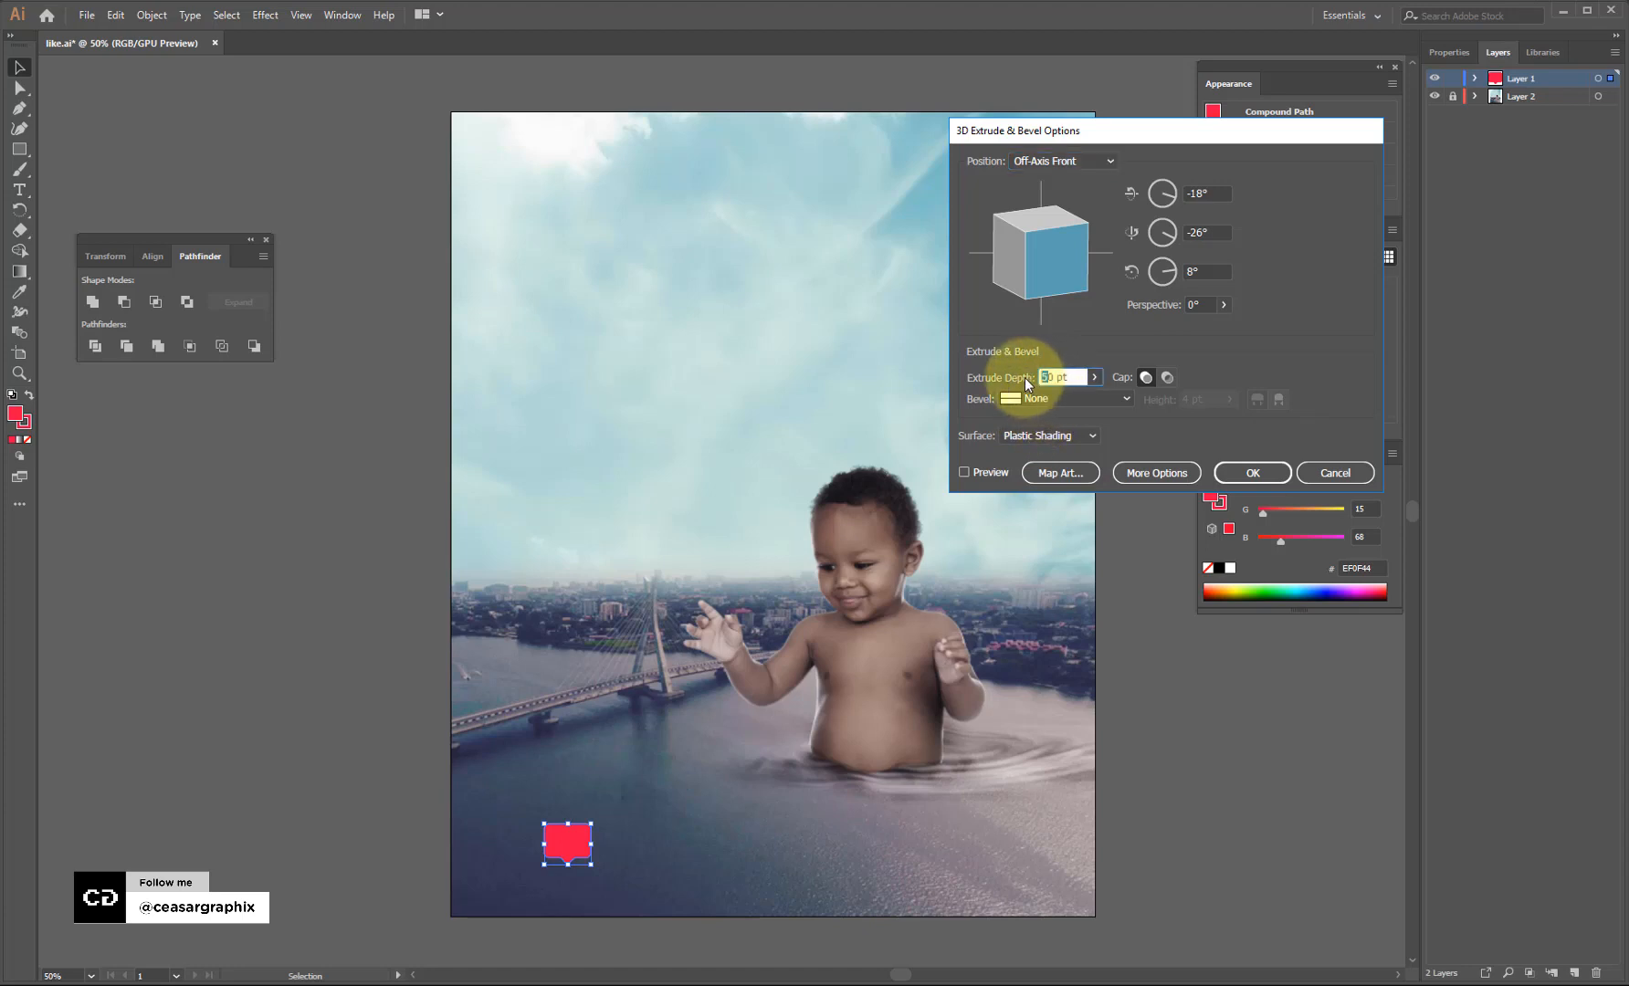
type("200")
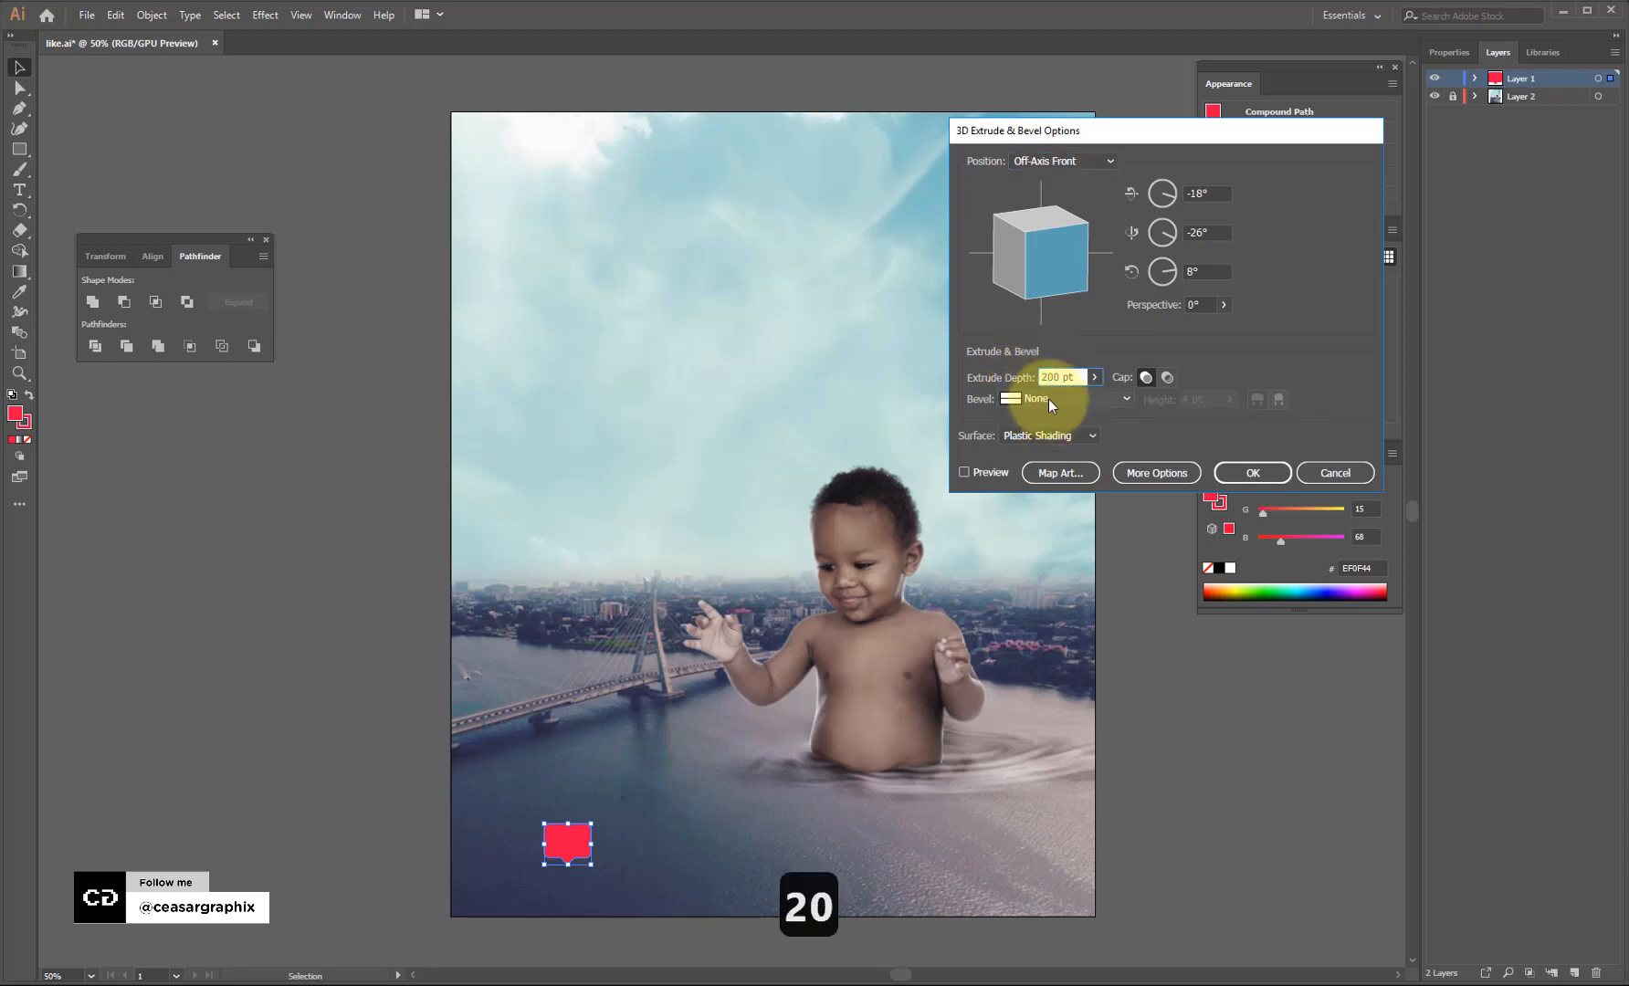
key("BackSpace")
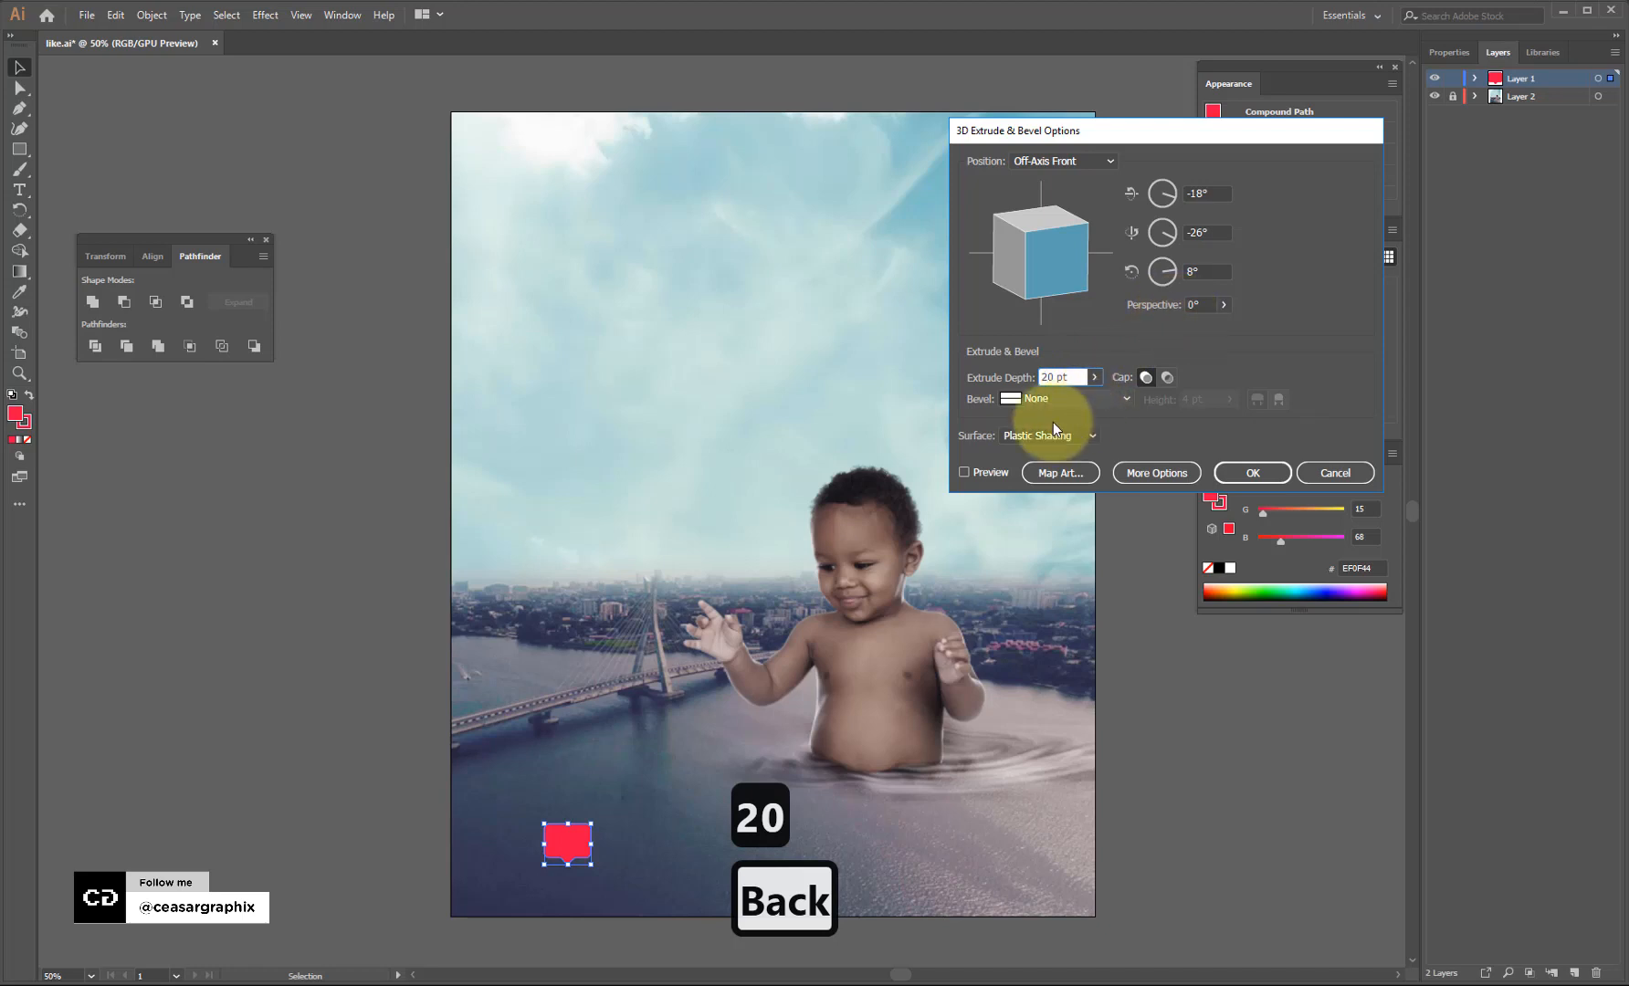
left_click(965, 472)
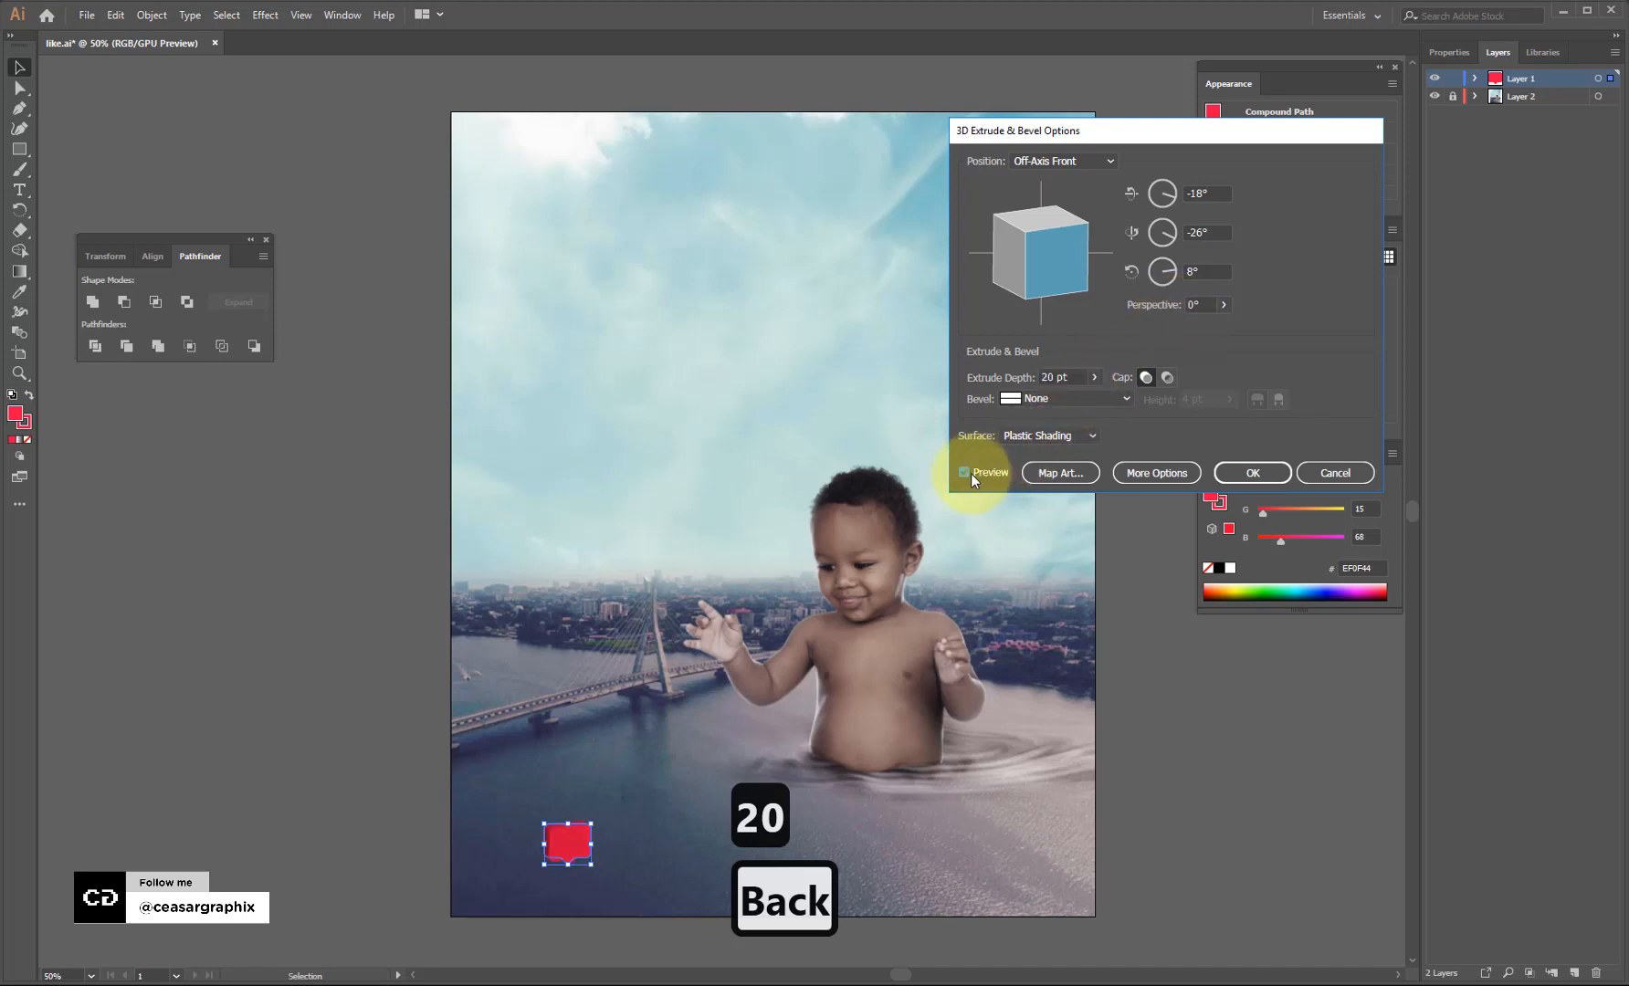
left_click(965, 472)
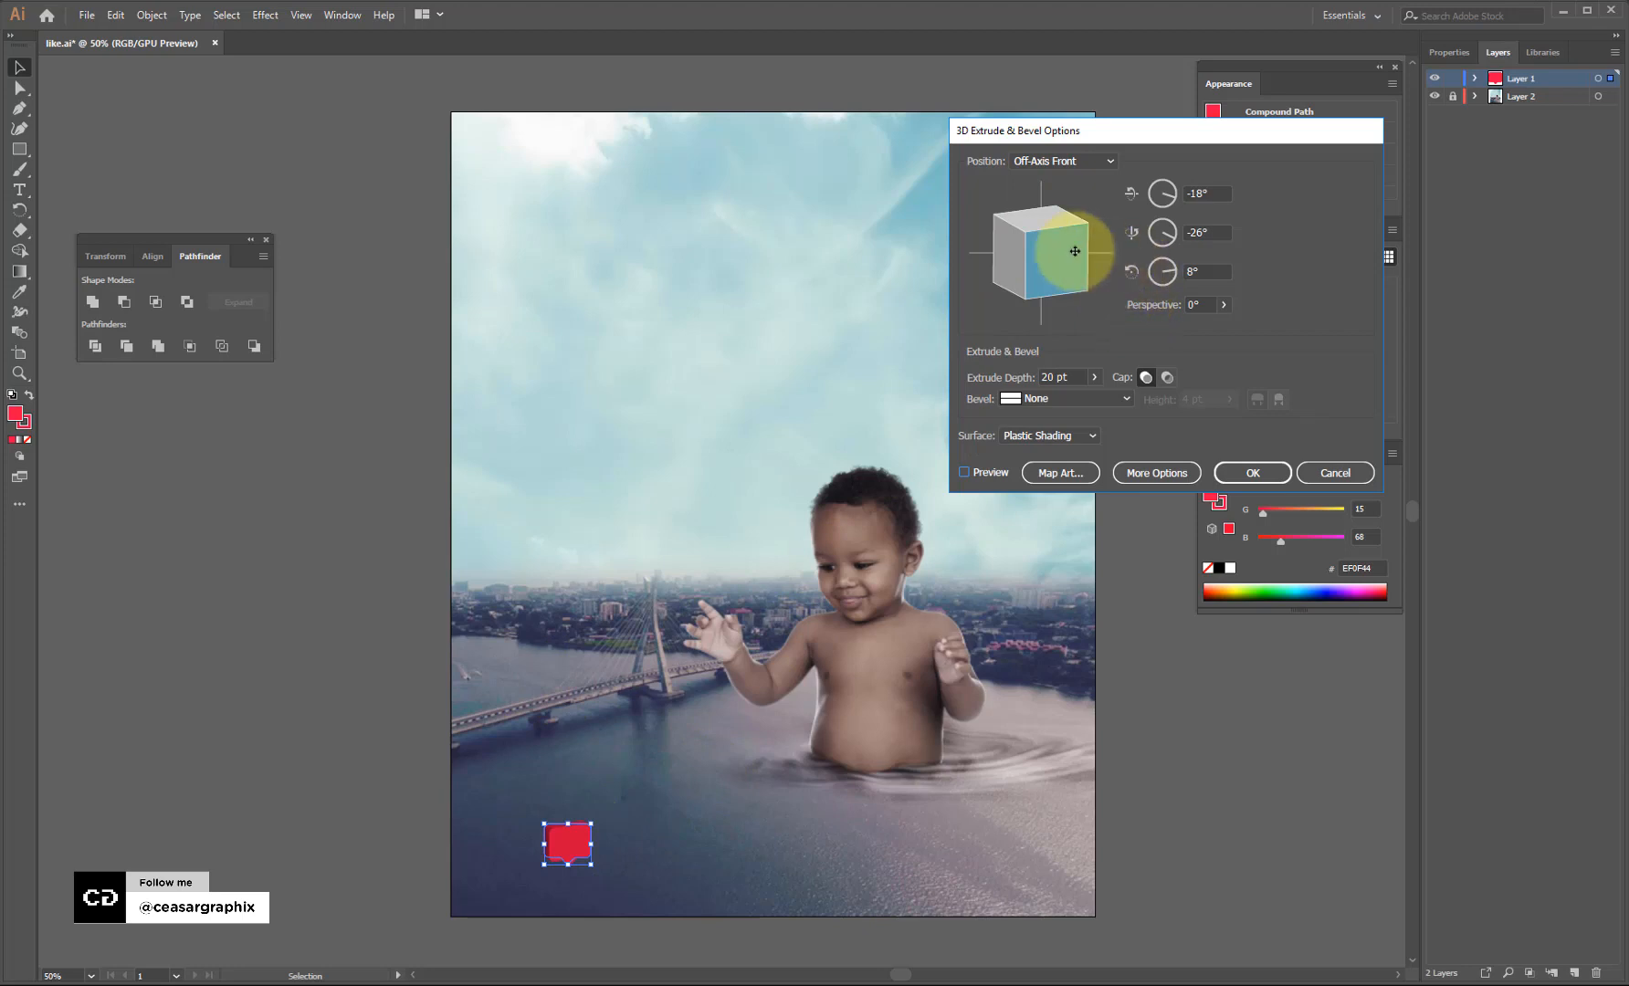
Rotate the 3D icon to a custom angle, brighten its lighting, and apply the effect.
left_click_drag(1047, 271, 1048, 218)
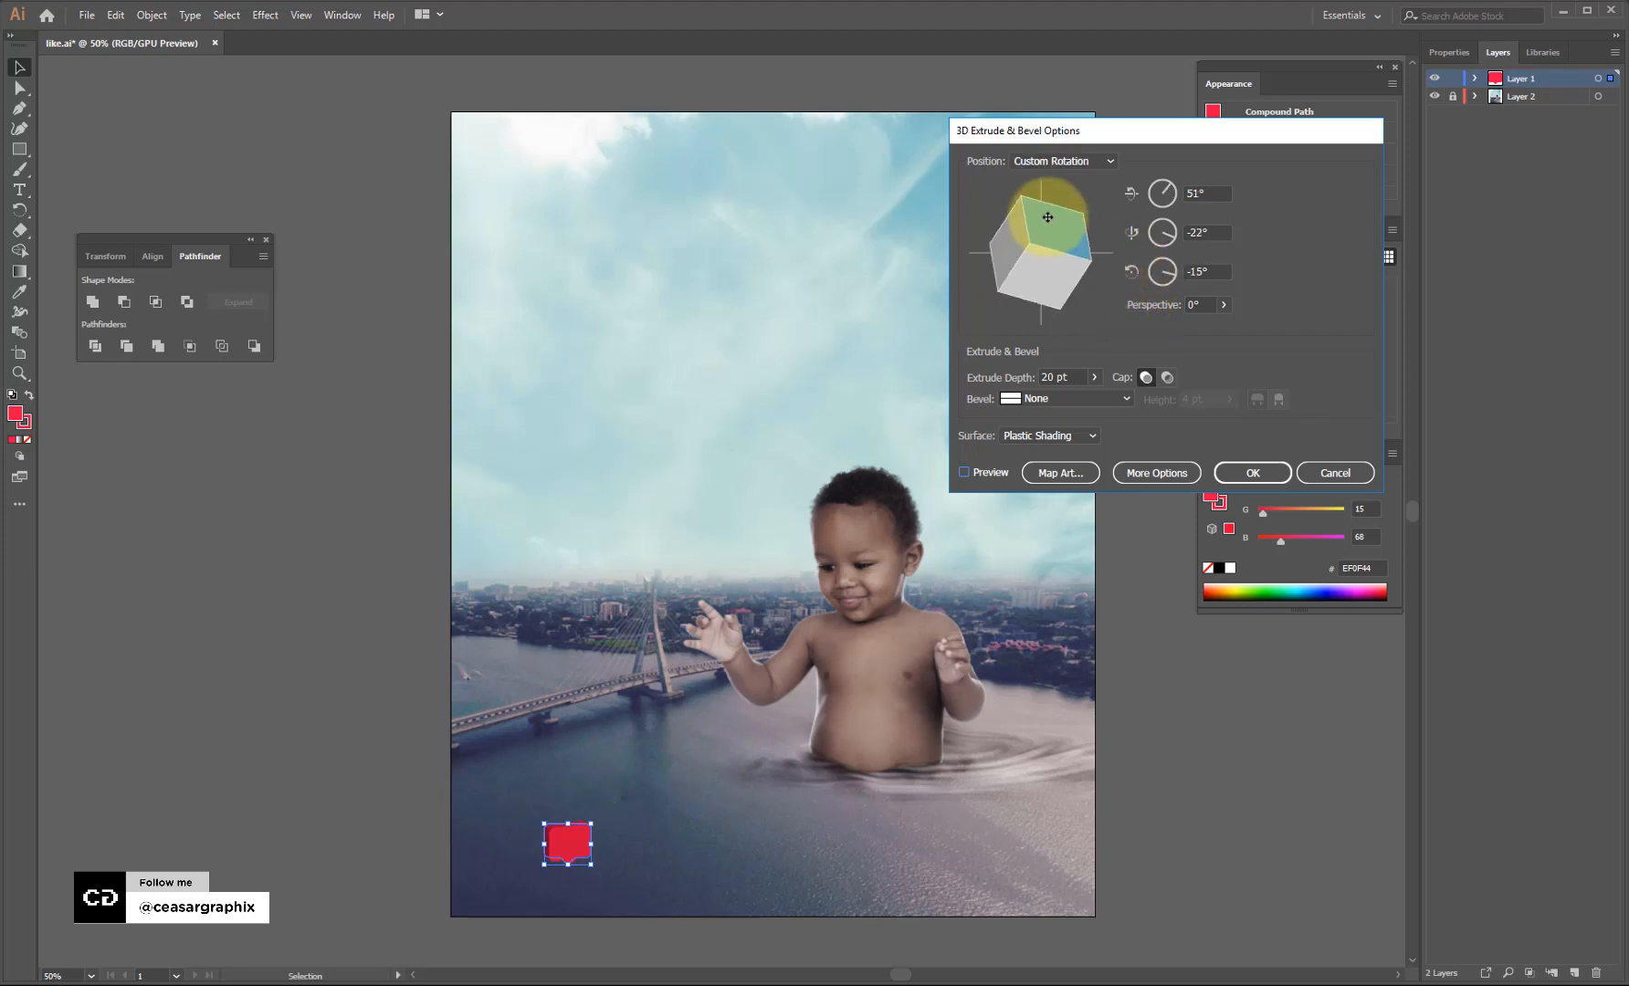
left_click_drag(1071, 289, 1015, 257)
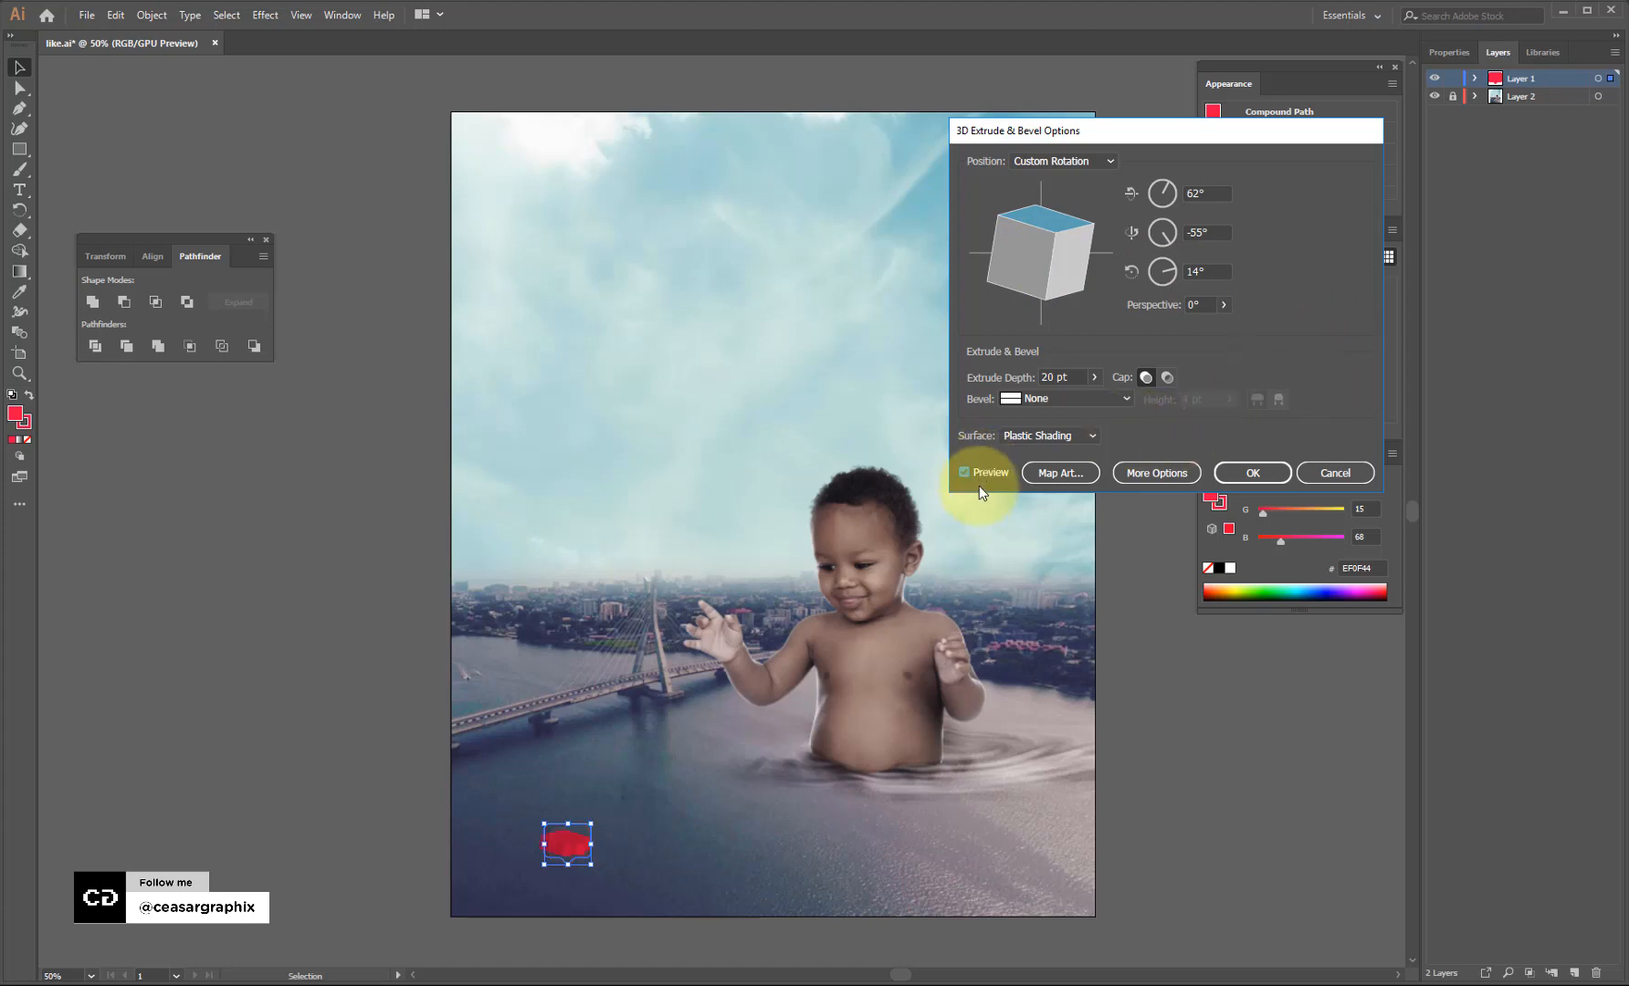
left_click_drag(1035, 259, 1030, 264)
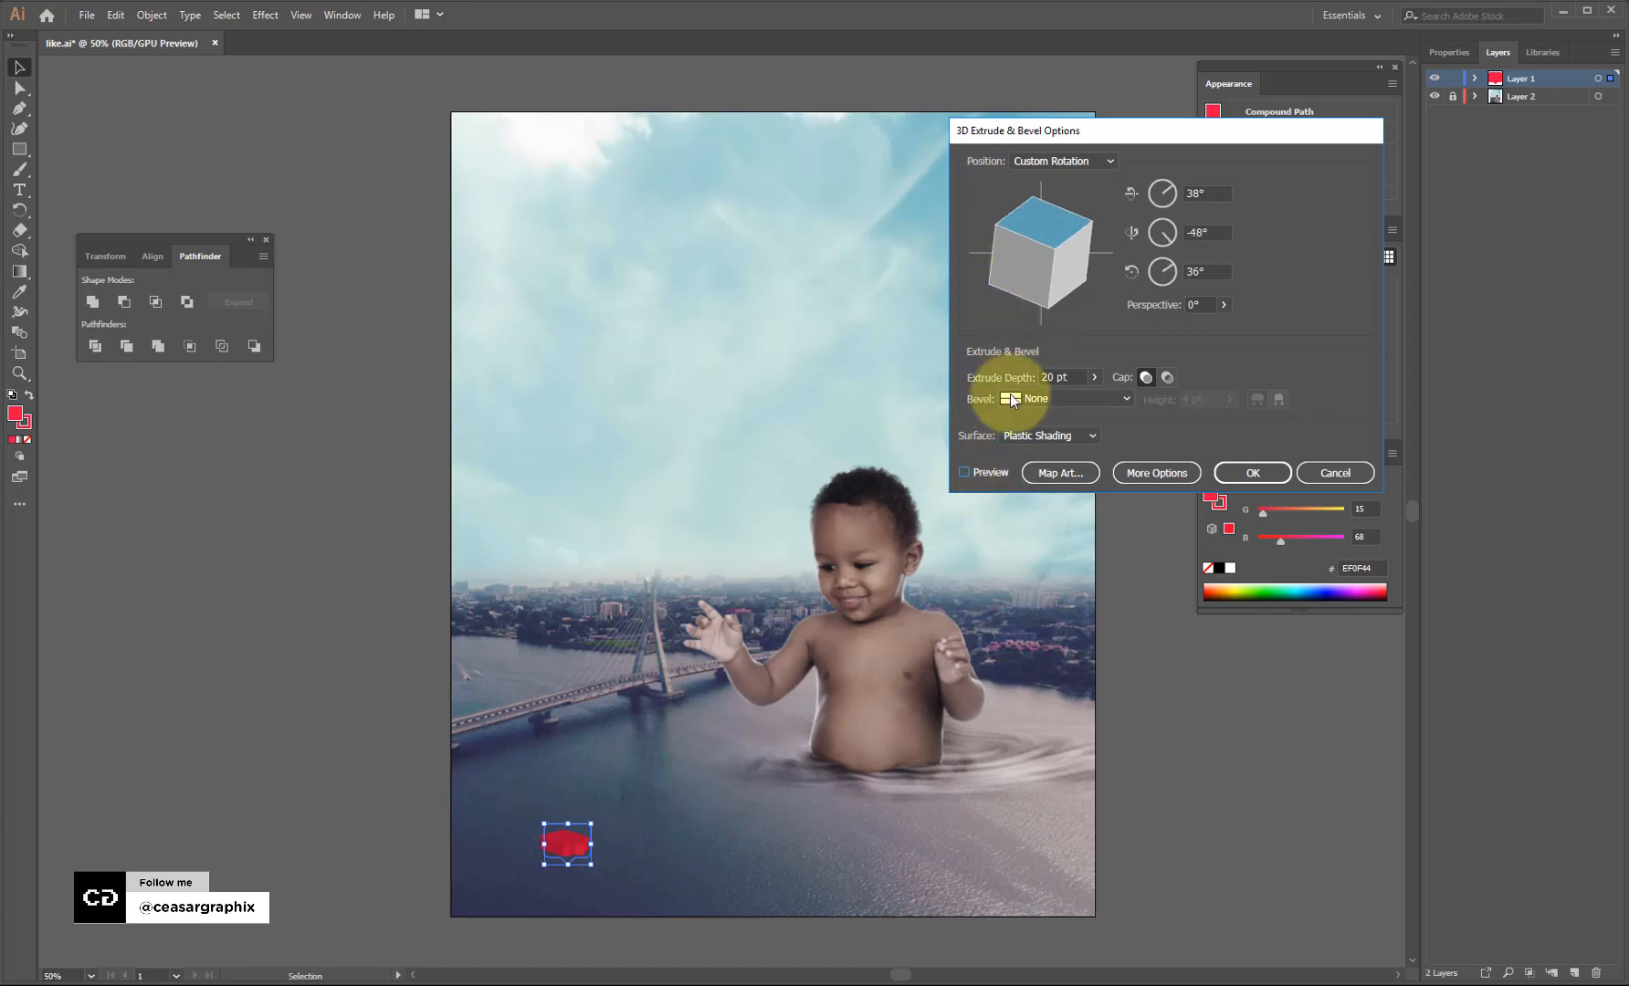
left_click(972, 471)
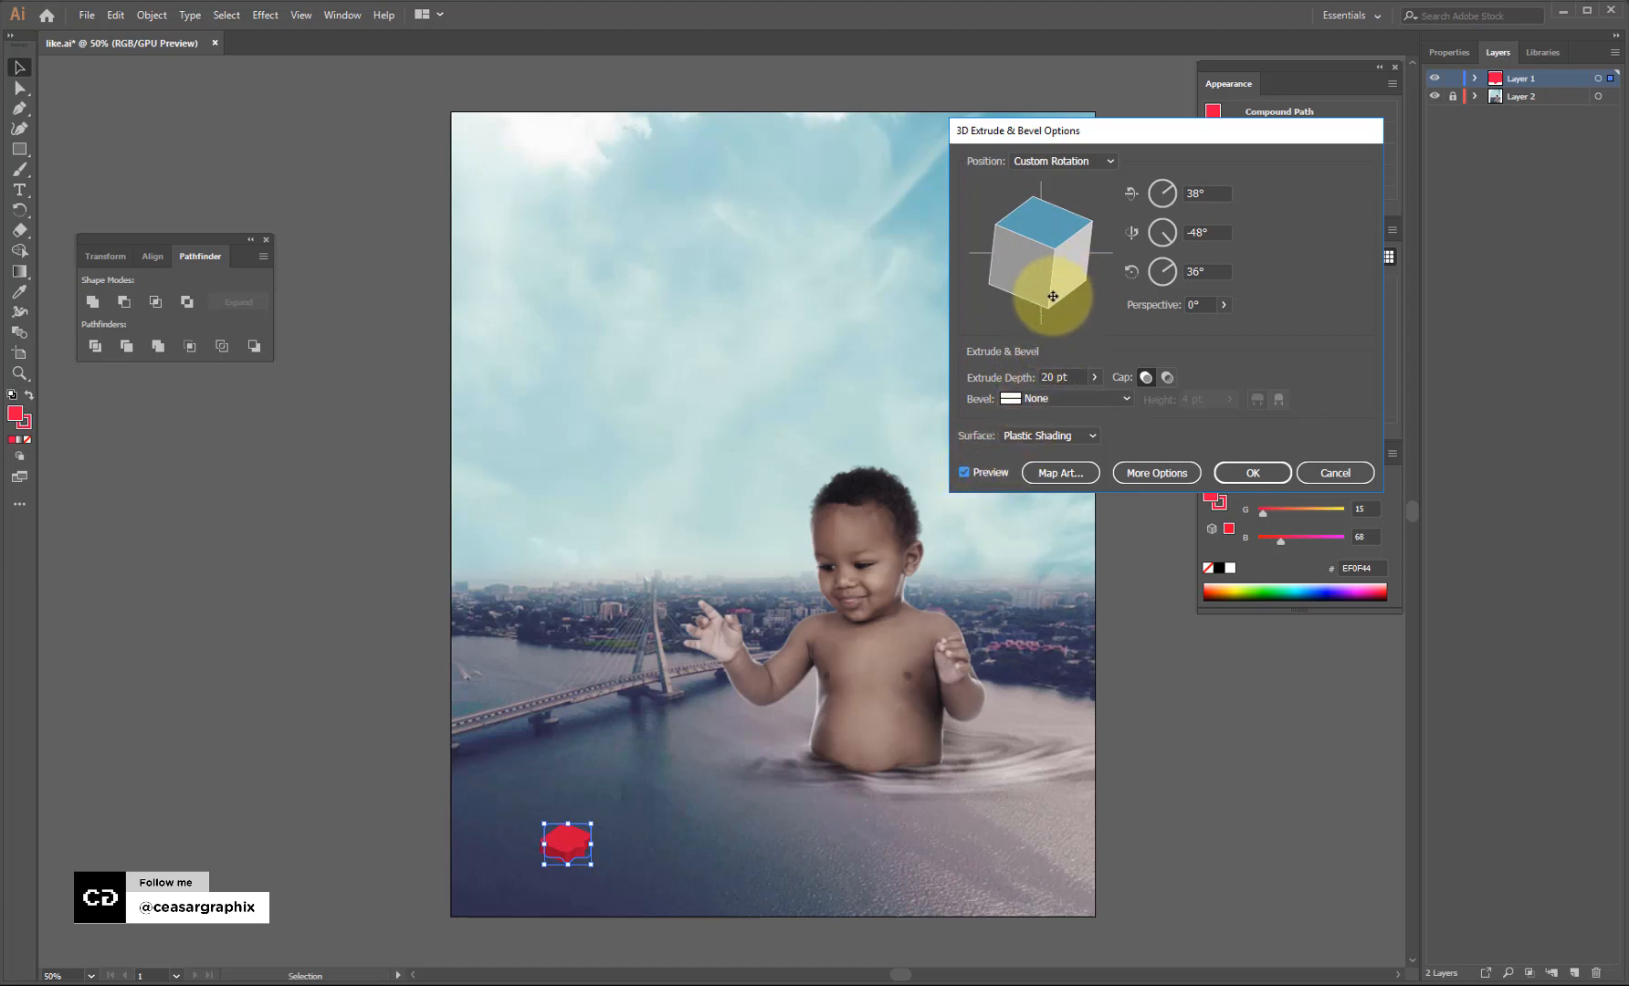
left_click(1154, 475)
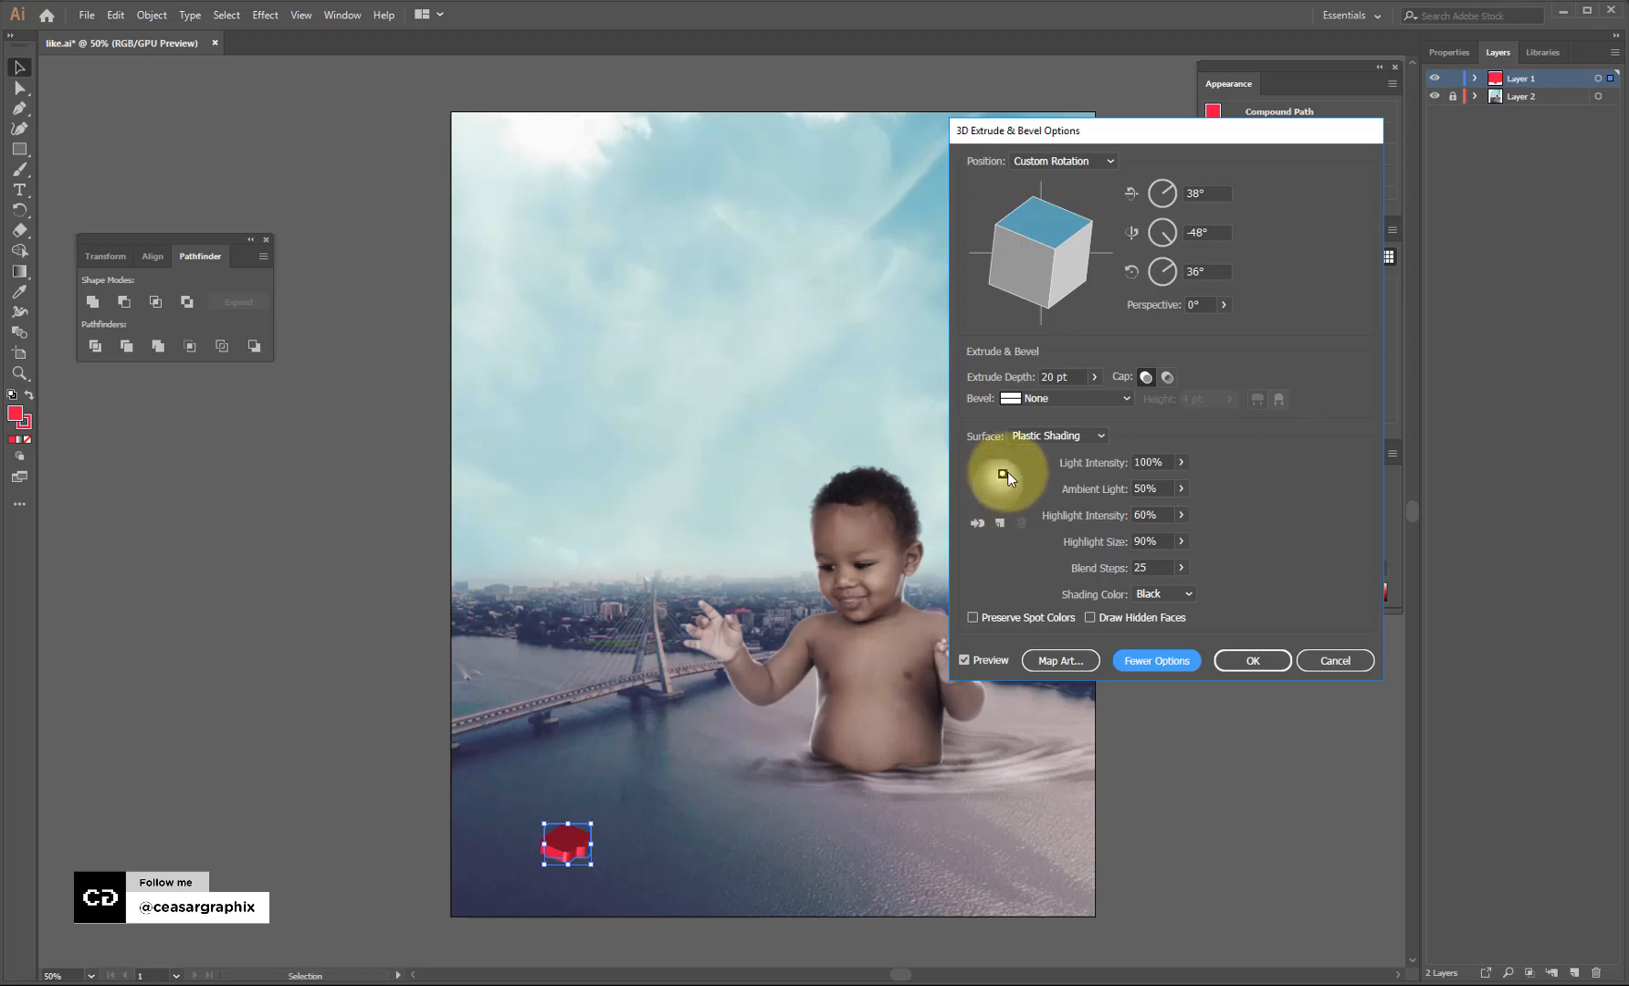
left_click_drag(1007, 471, 1010, 472)
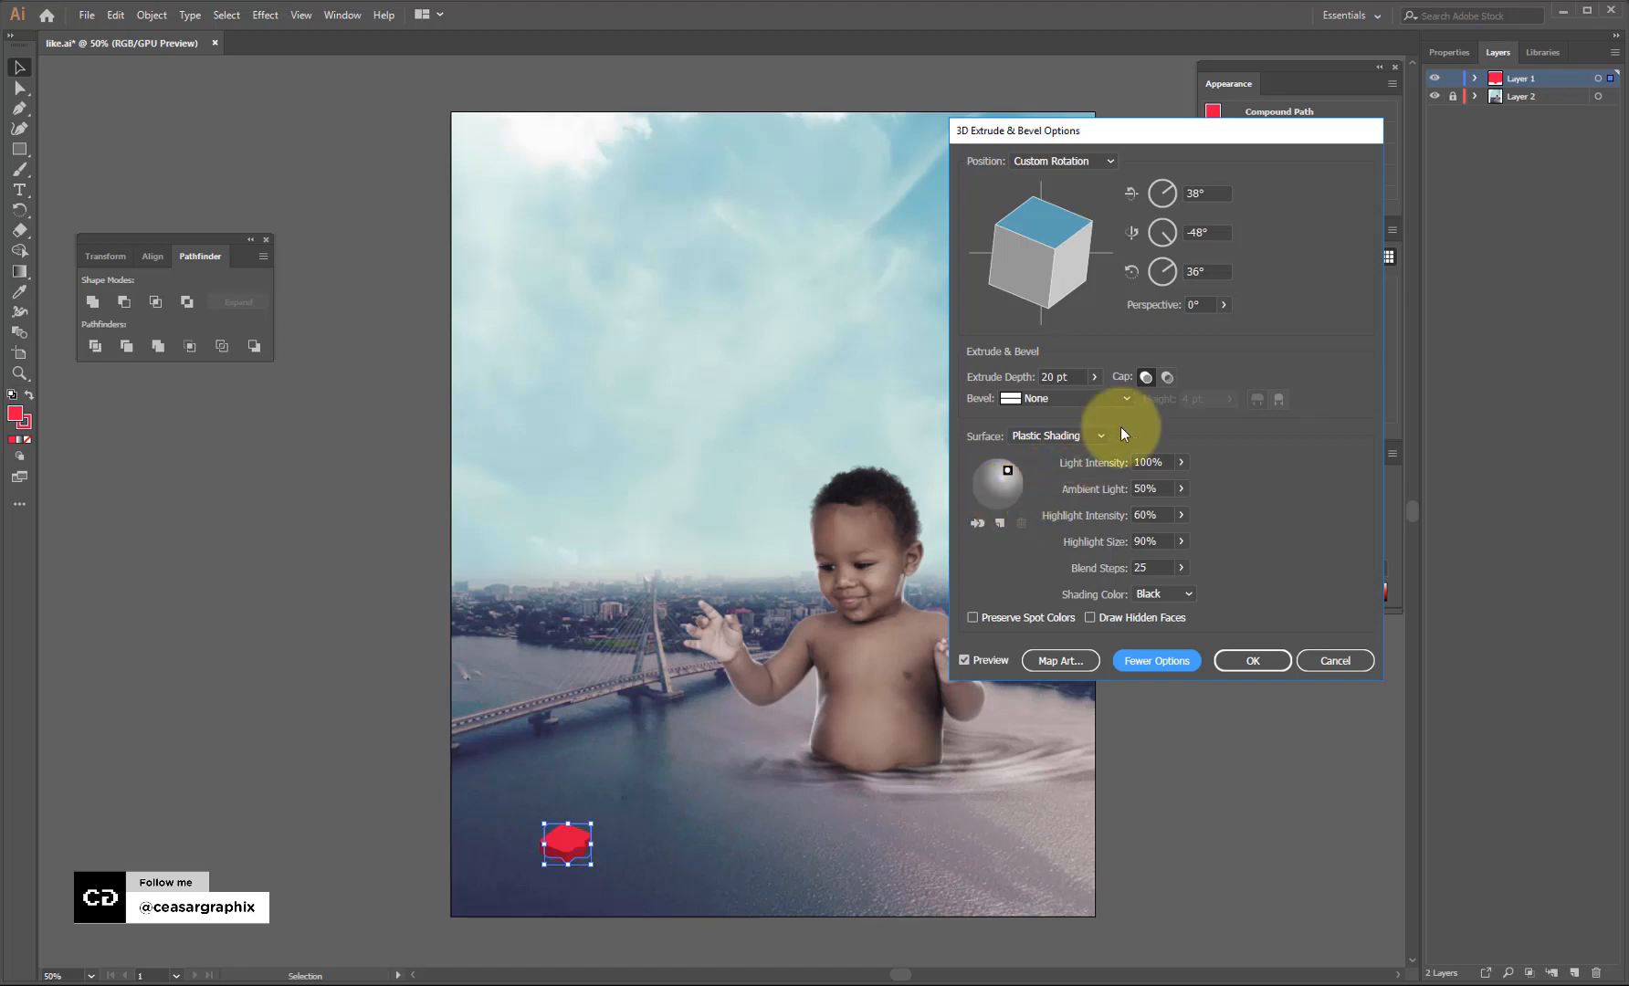
left_click(1236, 661)
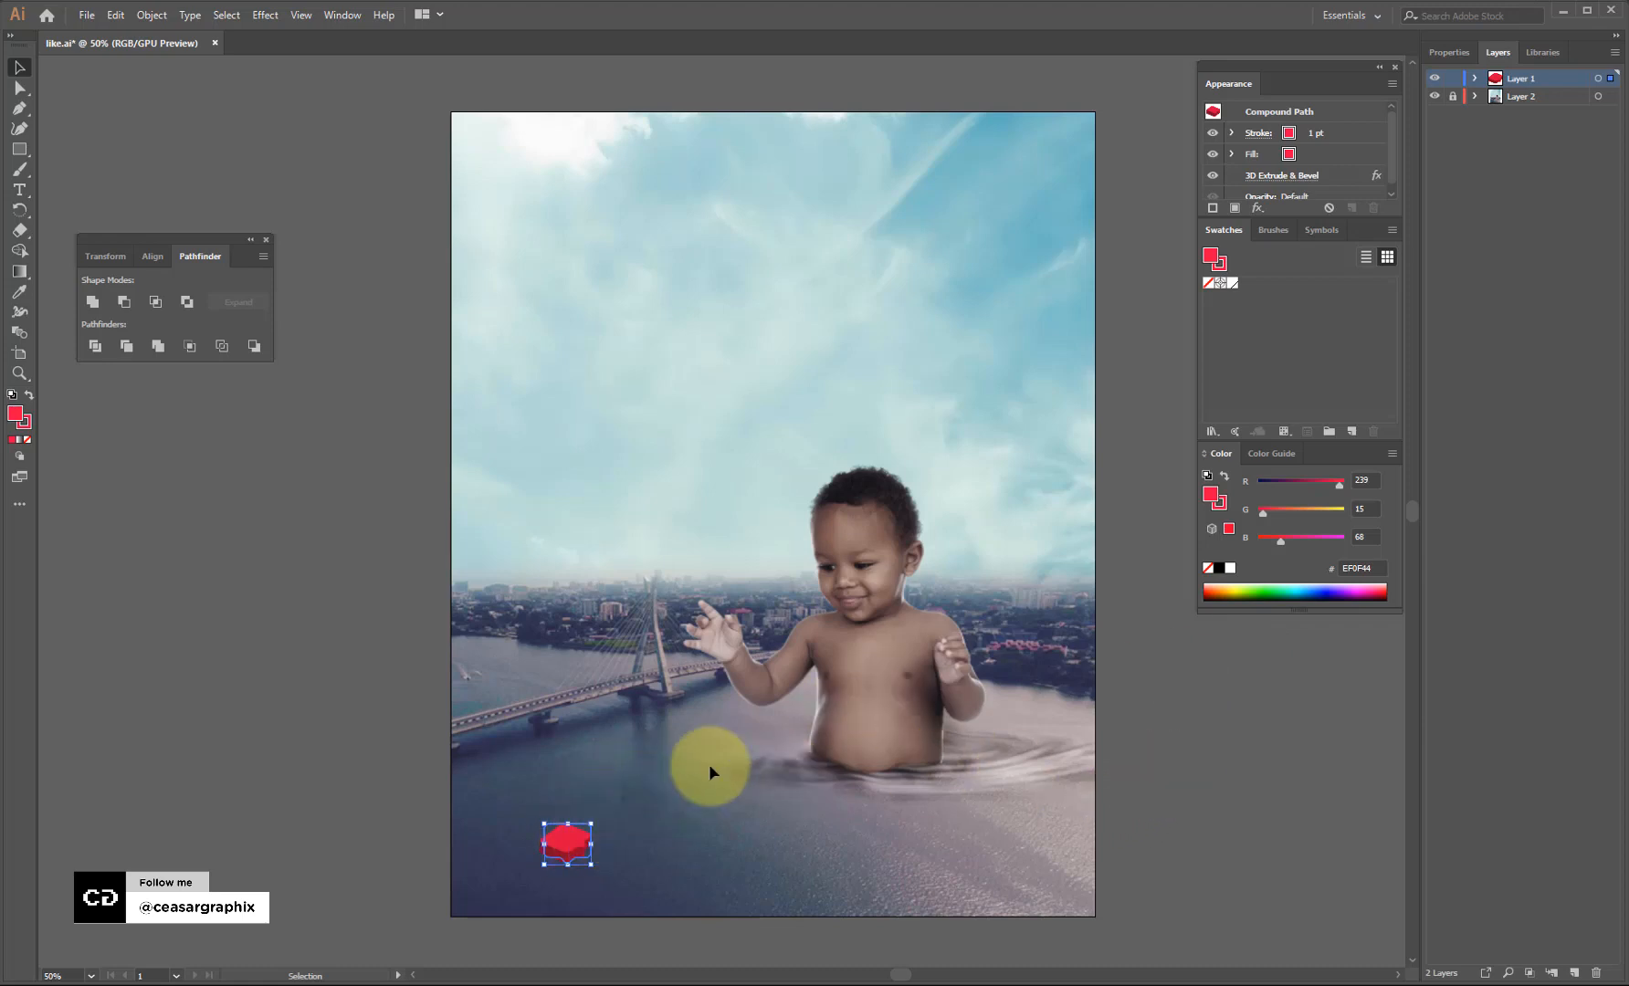
Expand the 3D like icon with Object > Expand, reselect it whole, and copy it.
left_click(152, 15)
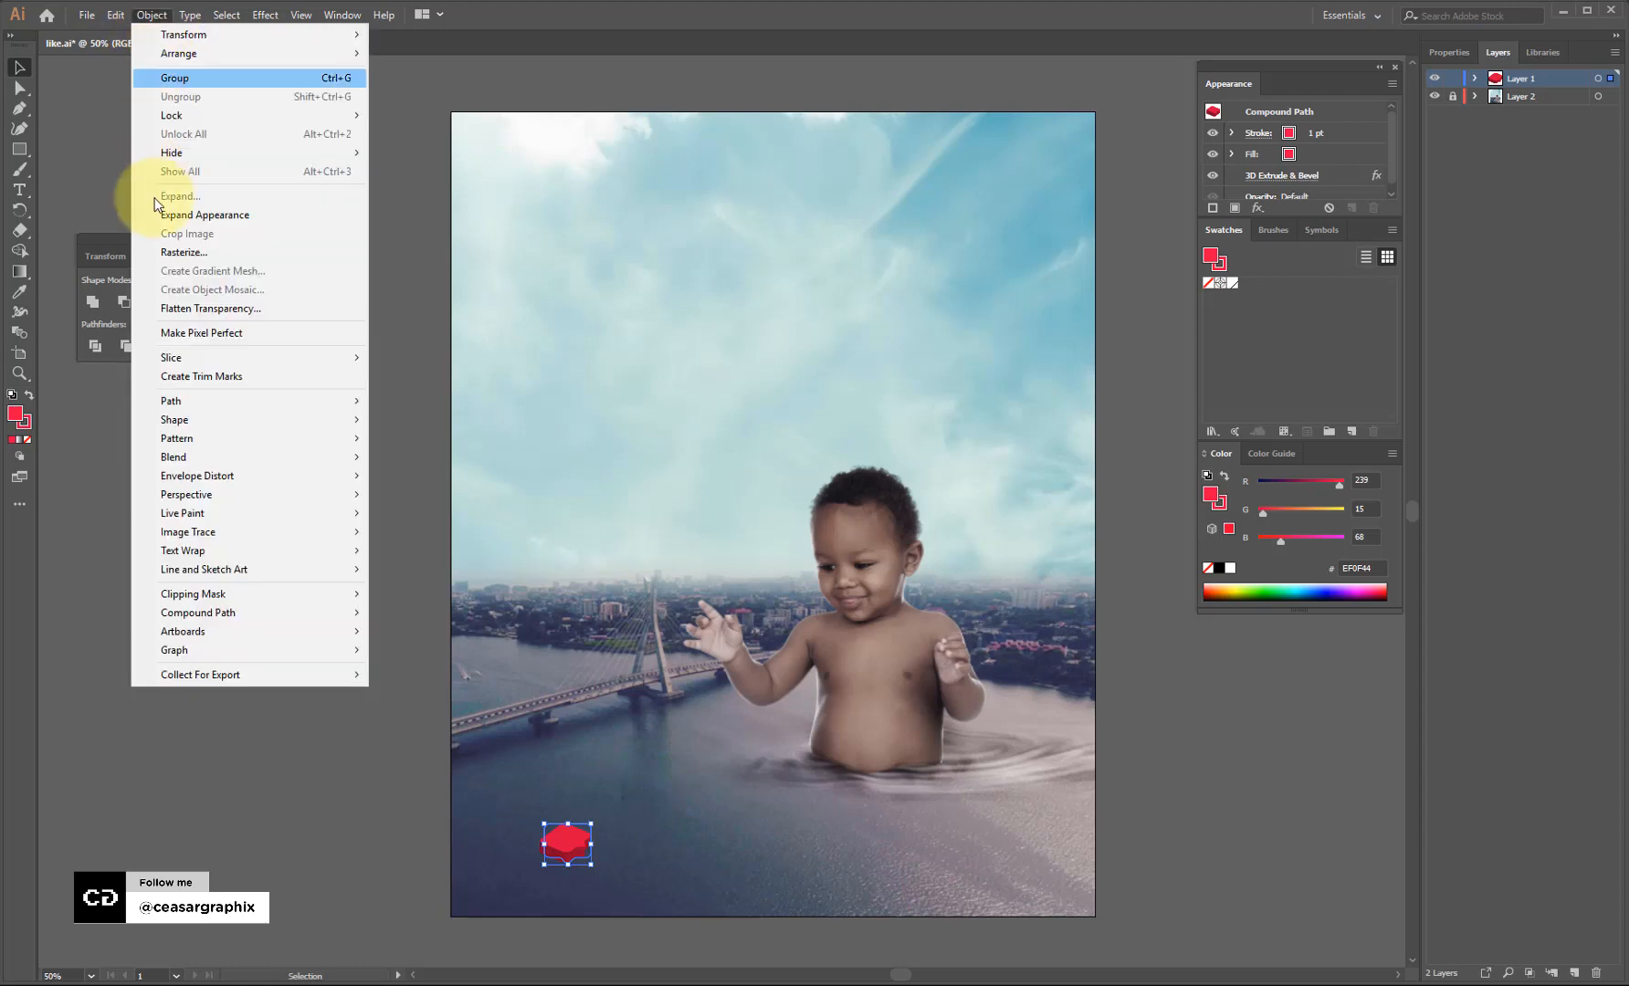
left_click(210, 216)
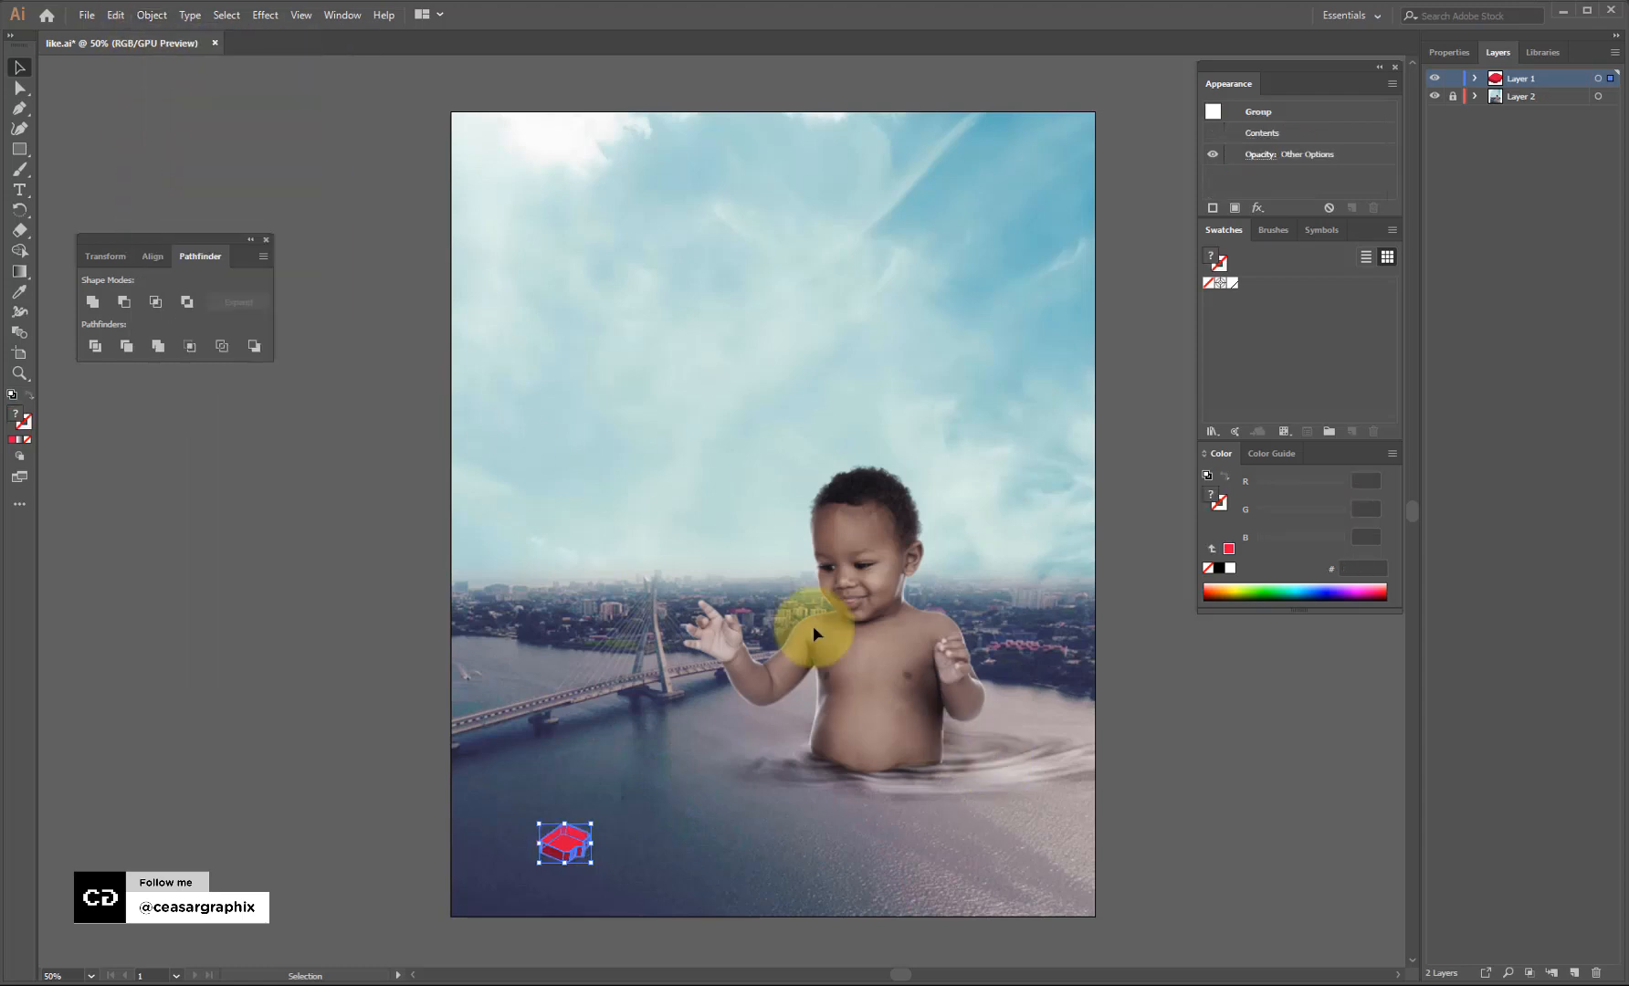
left_click(150, 15)
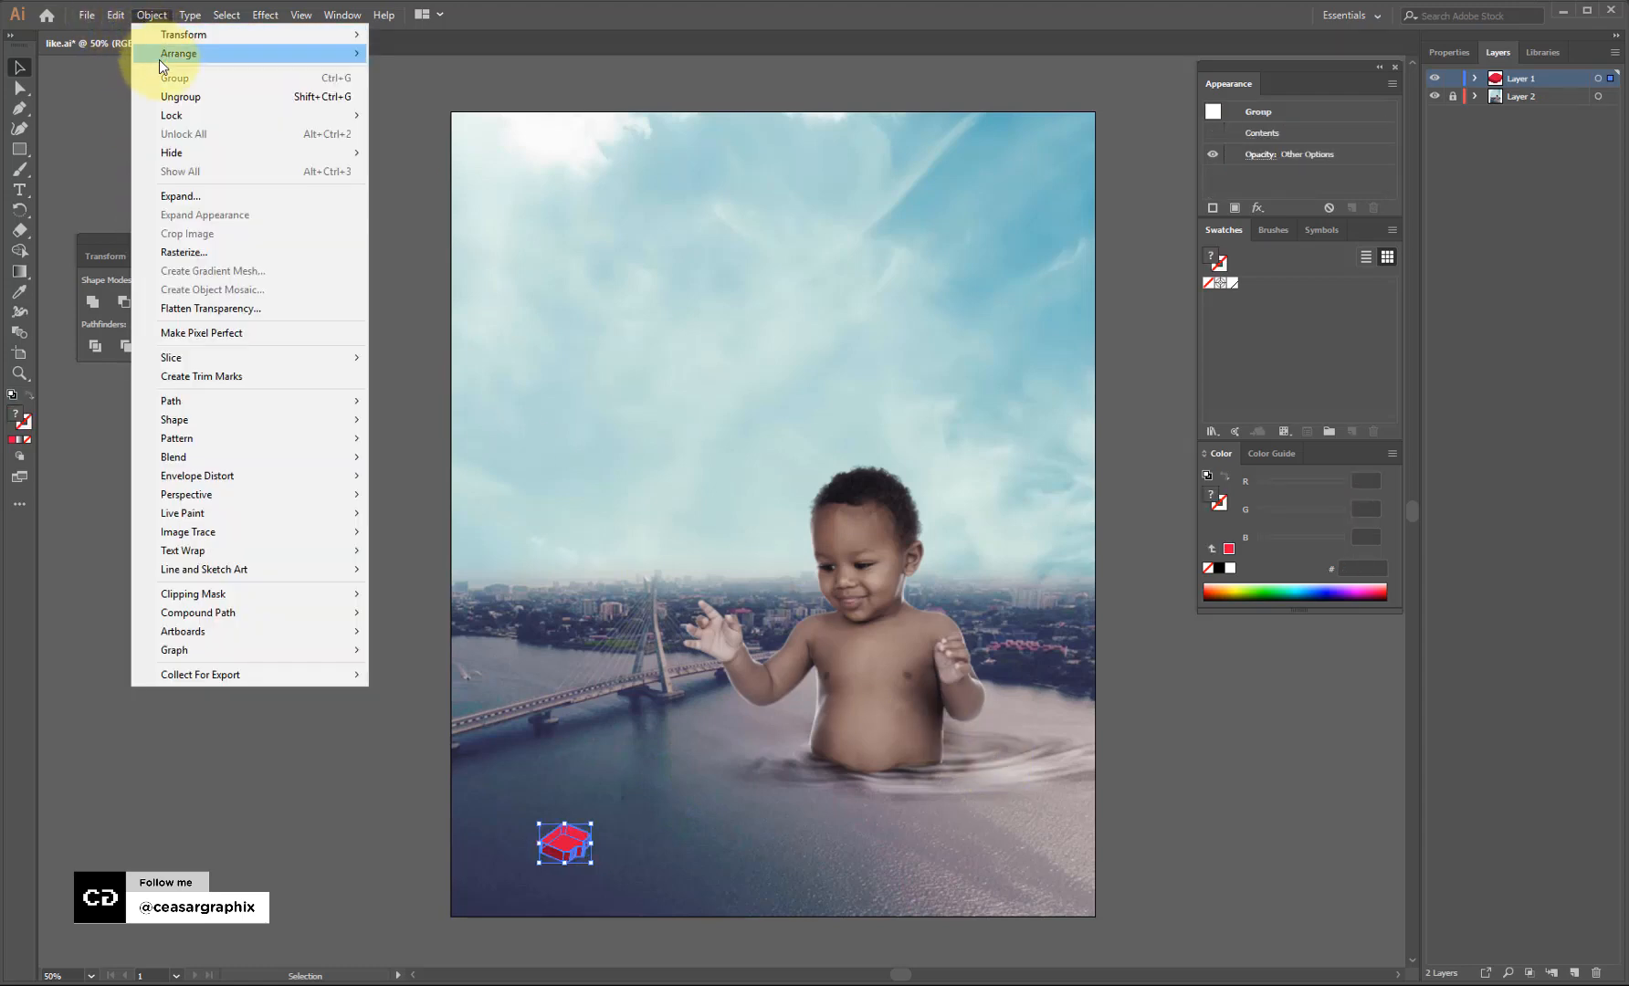
left_click(184, 196)
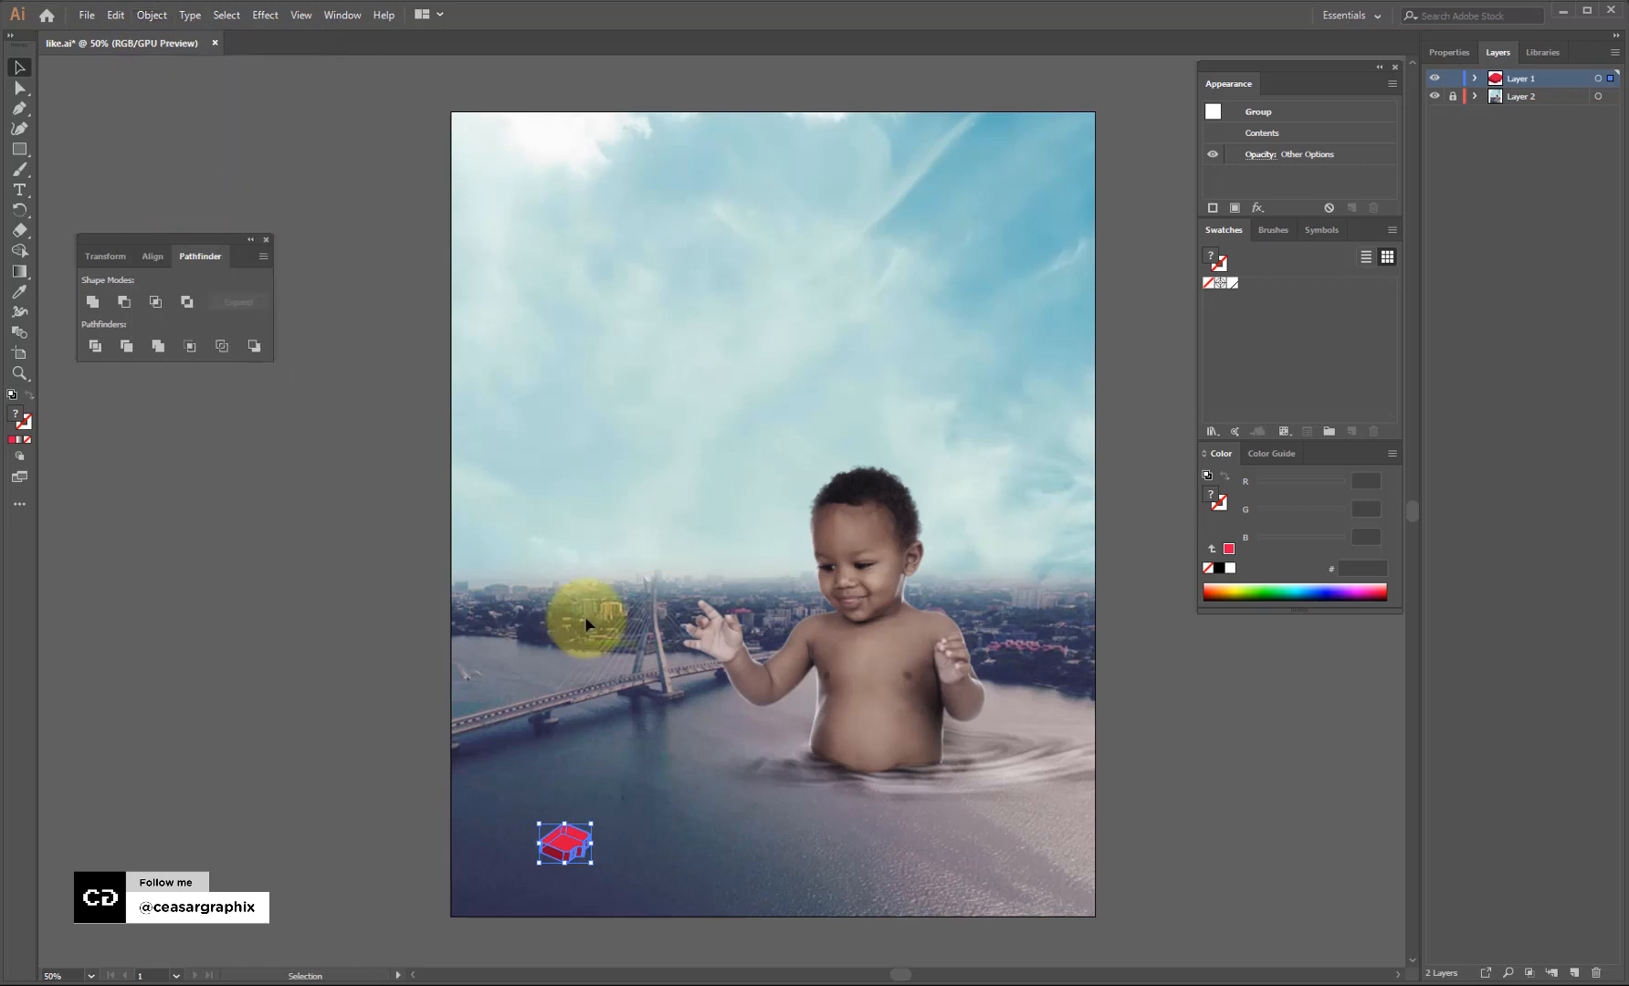
key("a")
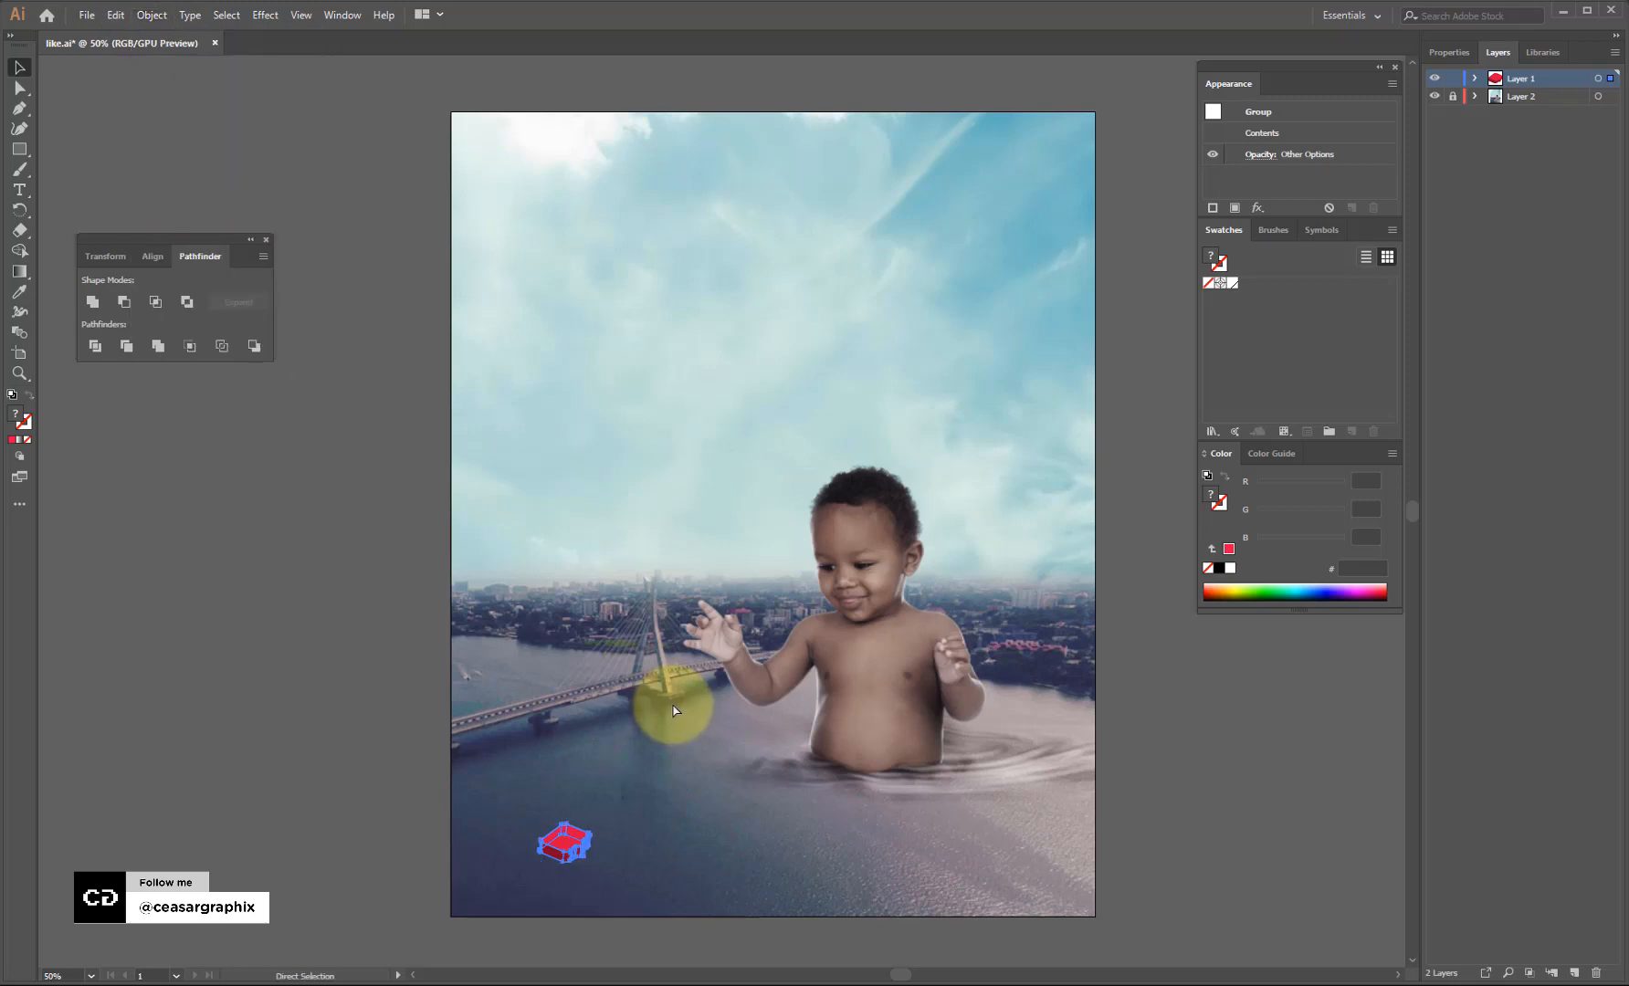
key("v")
key("ctrl+c")
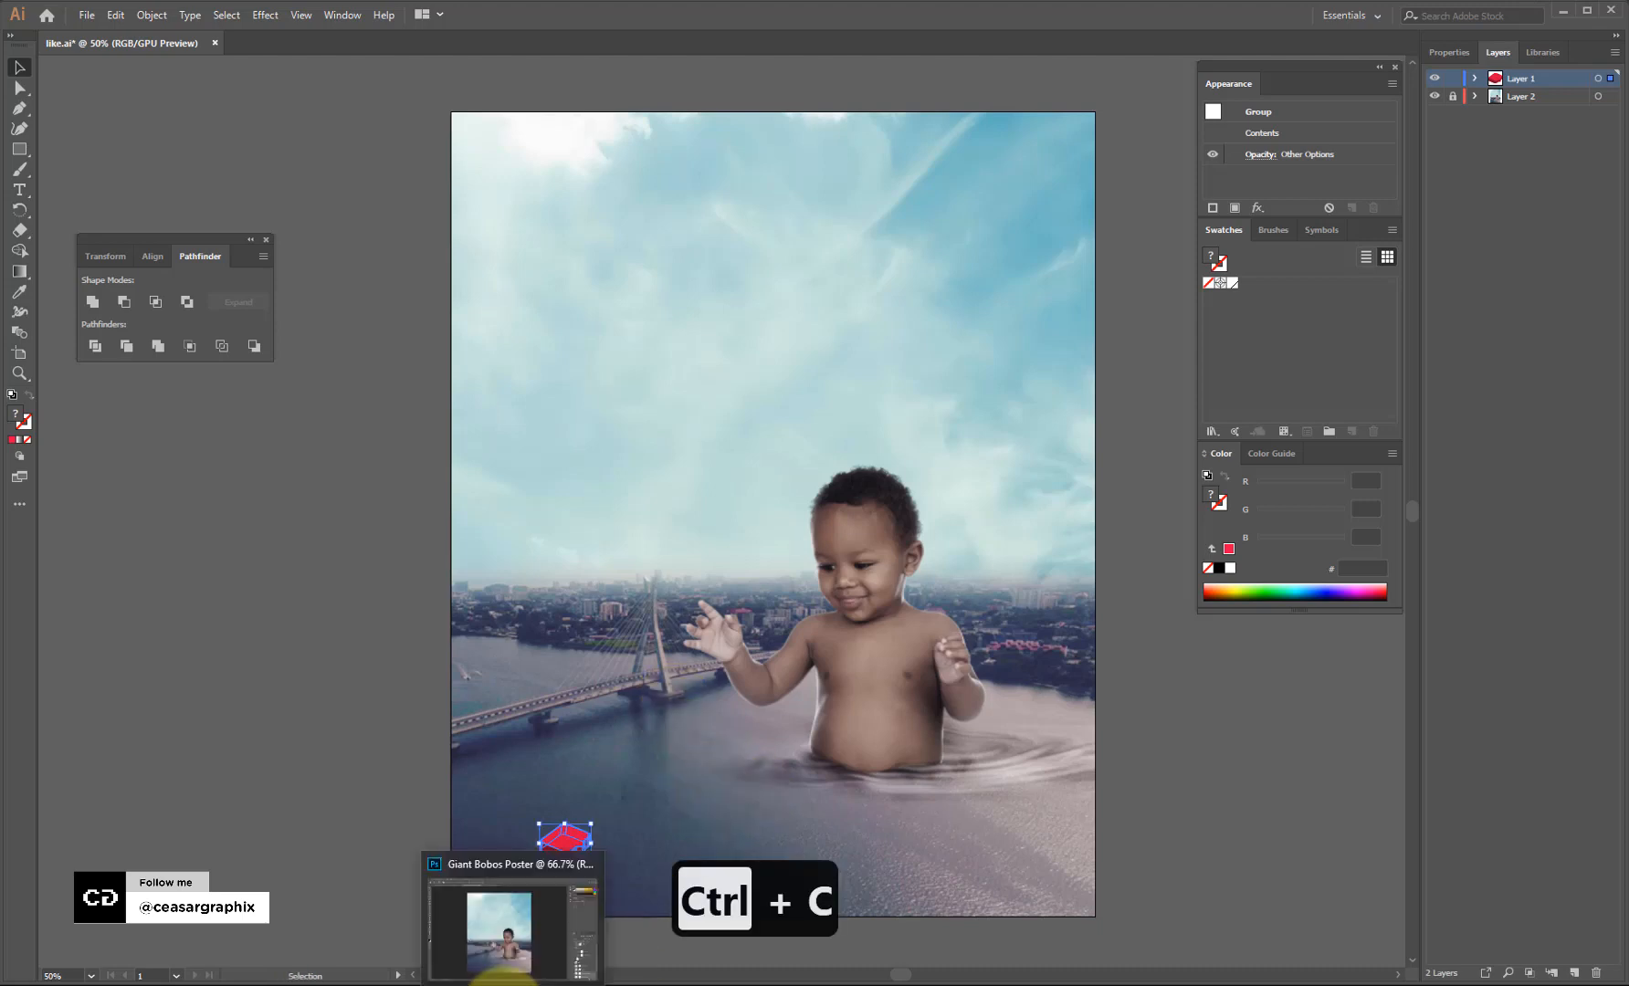
Paste the copied like icon into the Photoshop poster as a Smart Object.
left_click(505, 983)
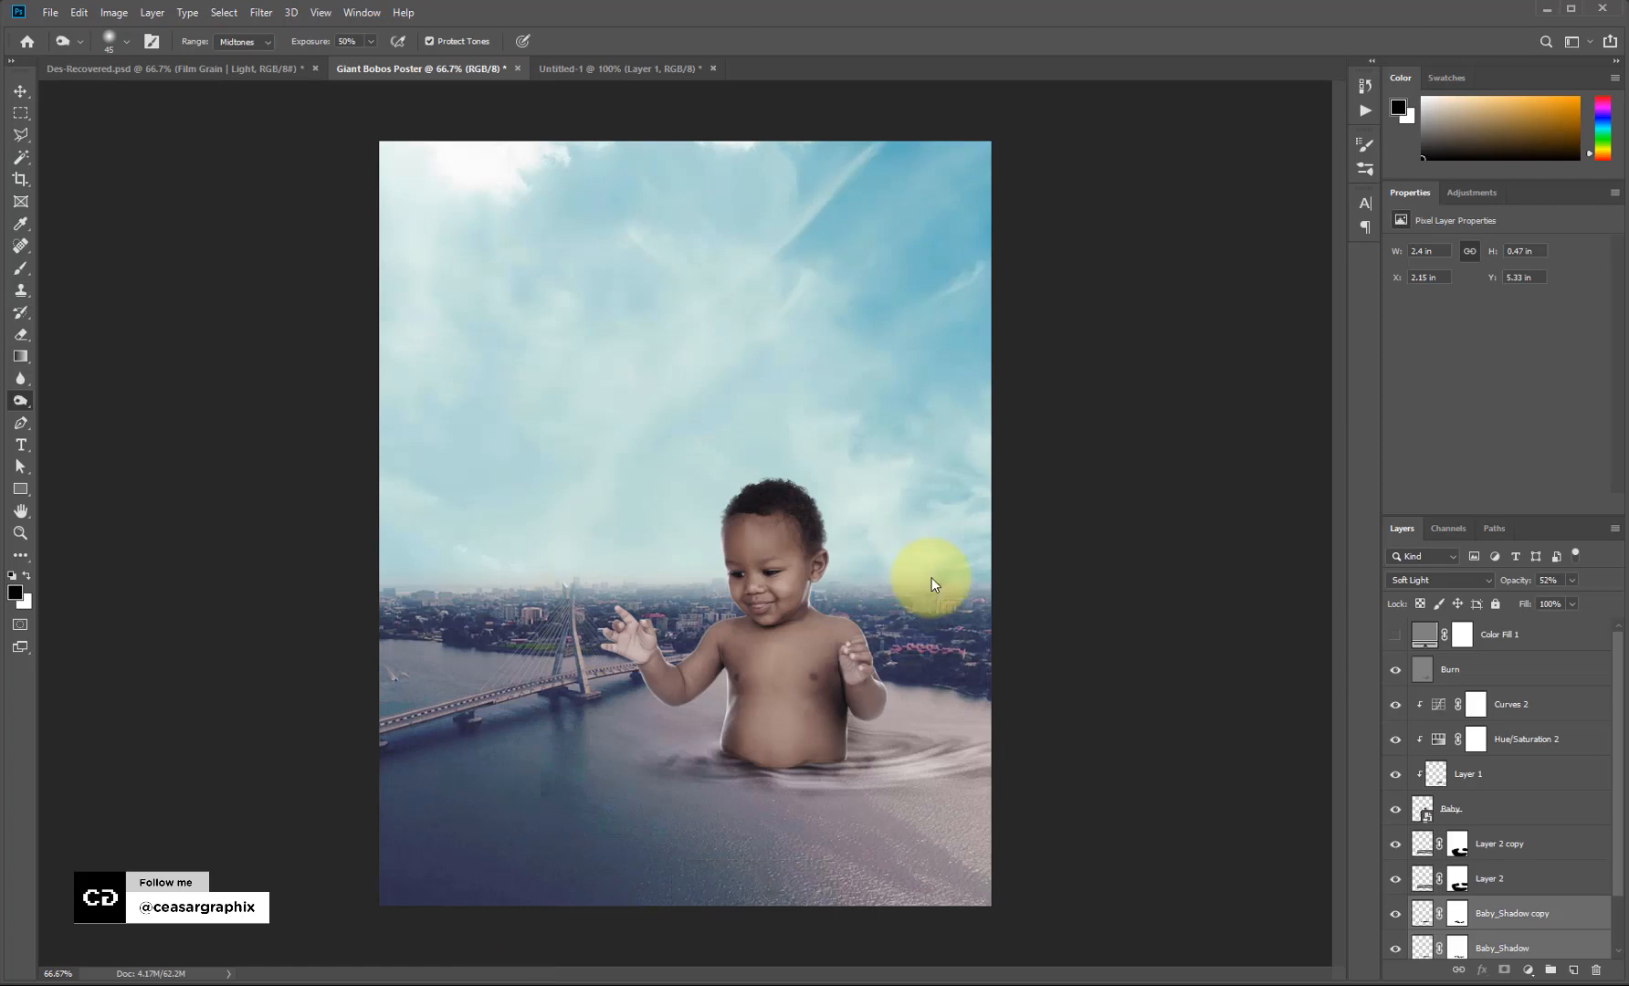
key("ctrl+v")
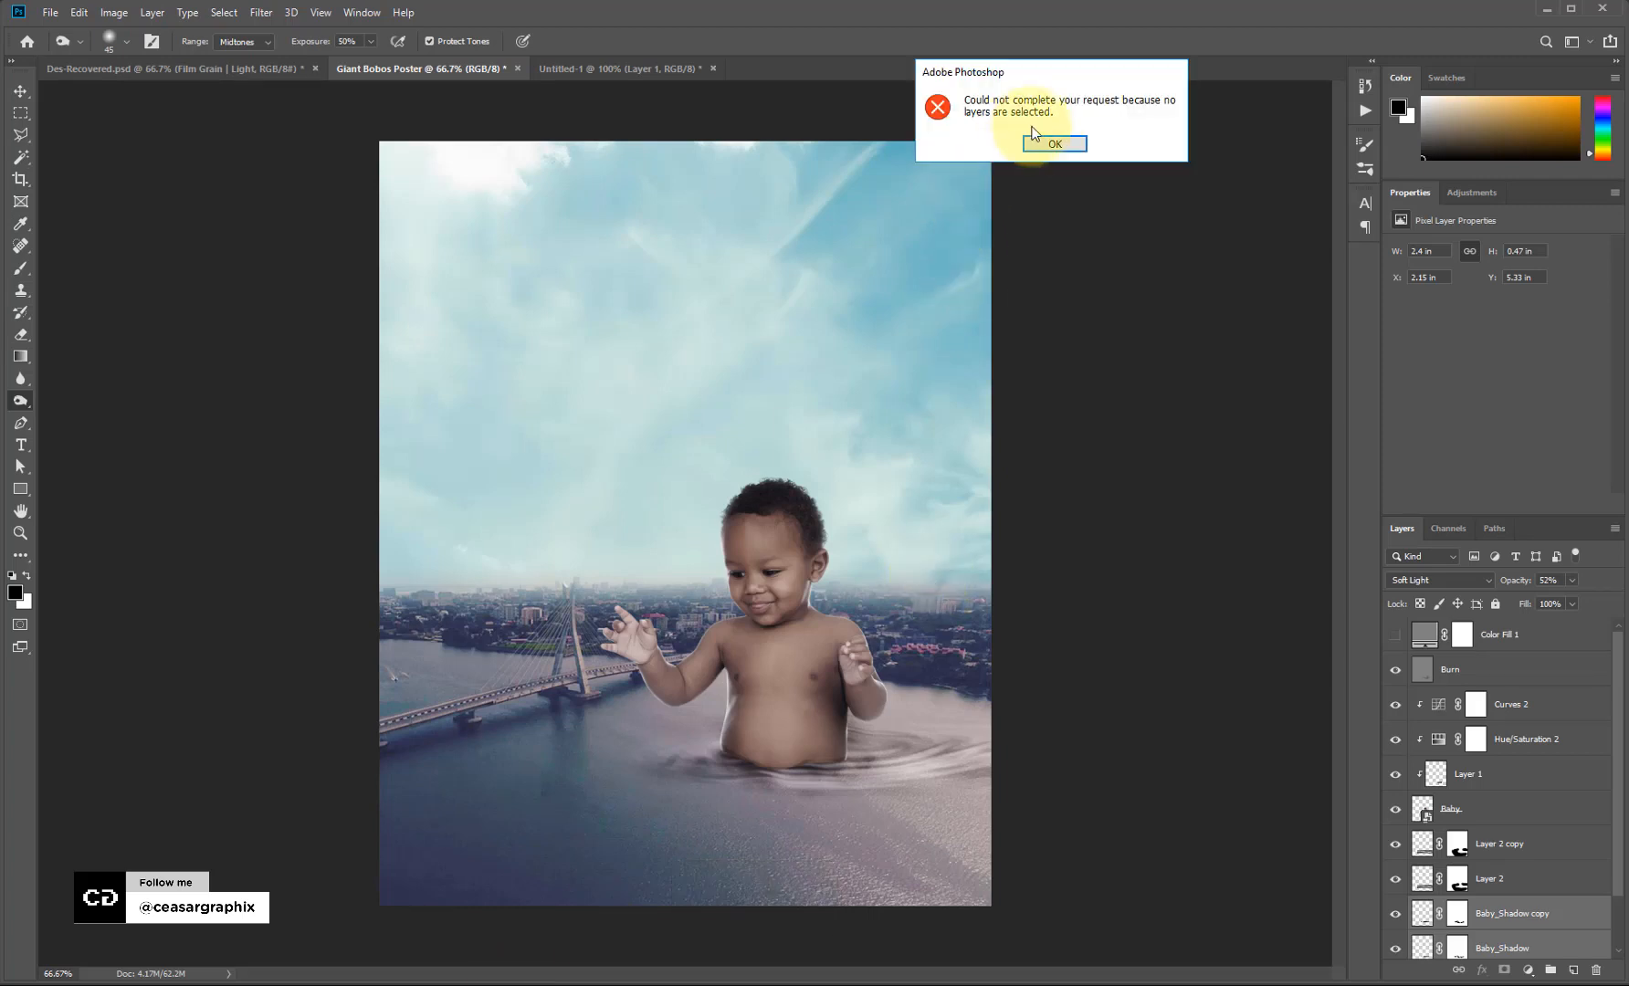
left_click(1062, 138)
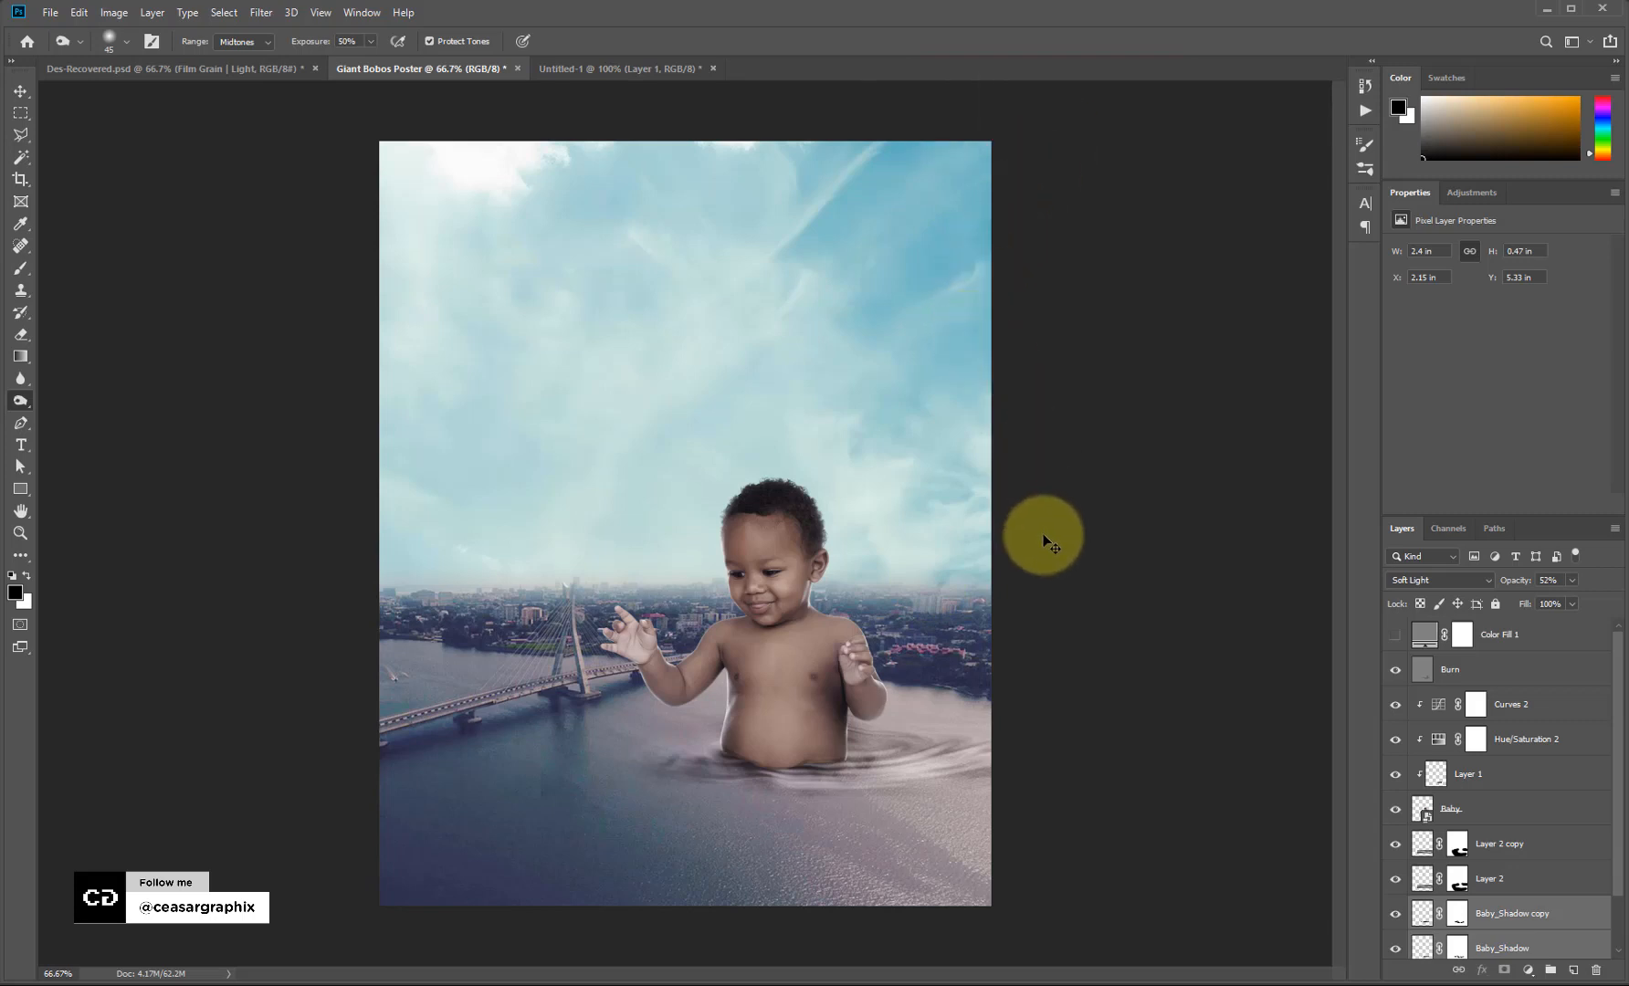
key("ctrl+v")
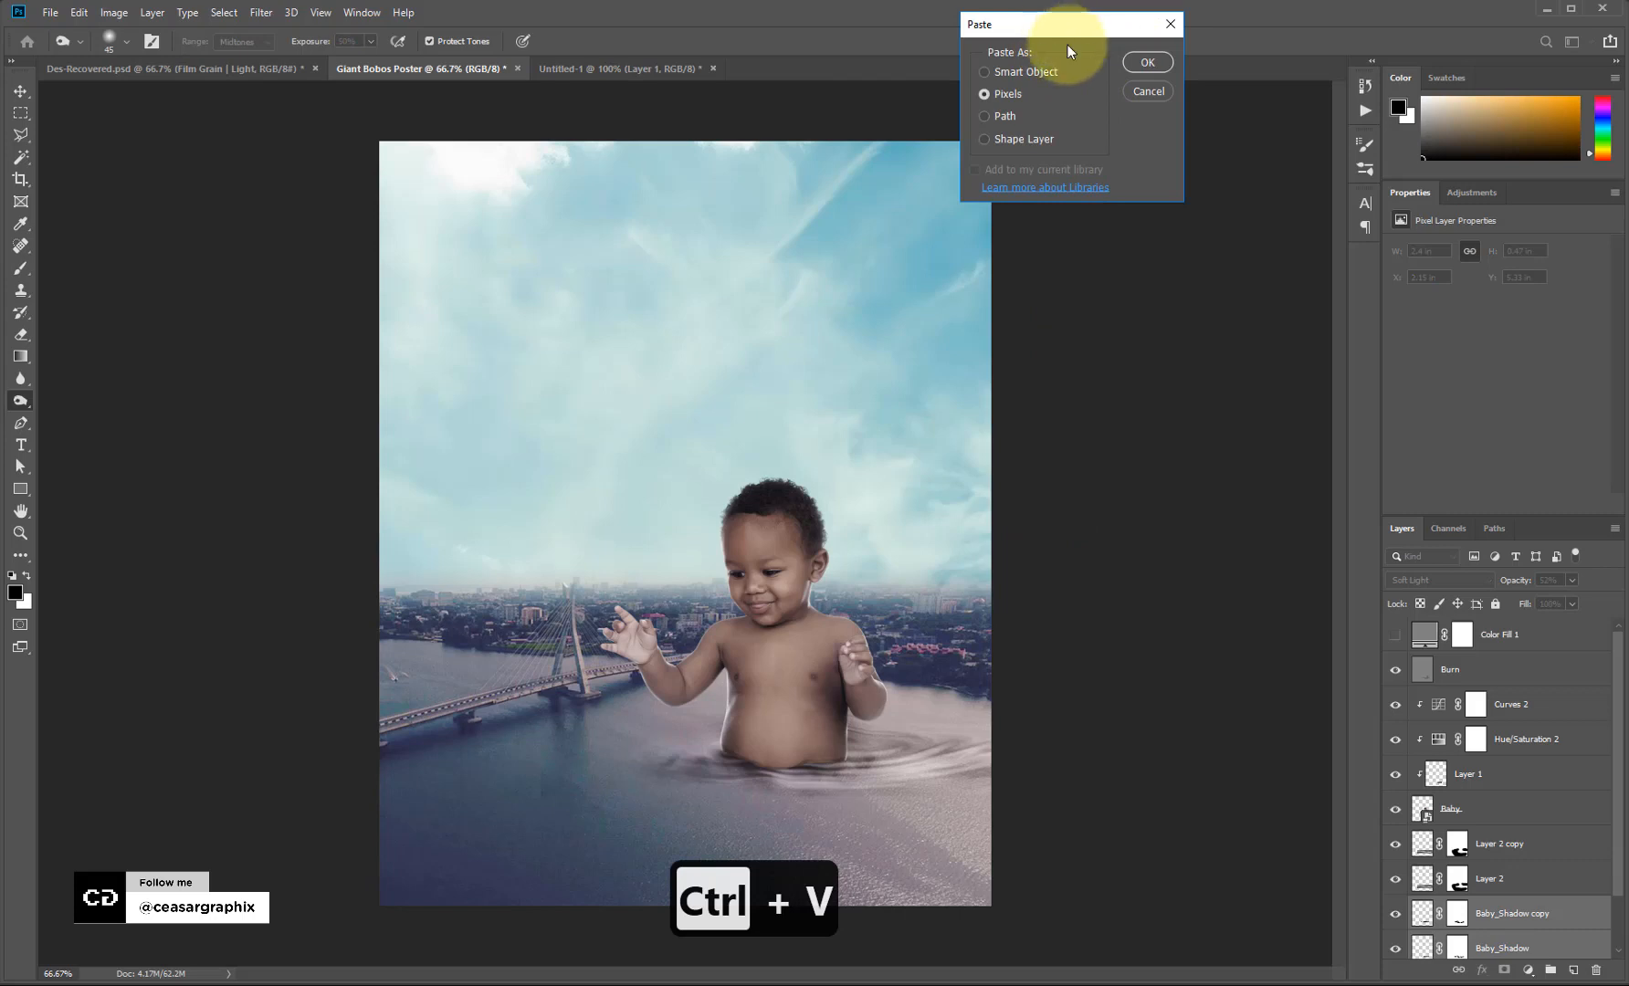
left_click_drag(1063, 28, 872, 456)
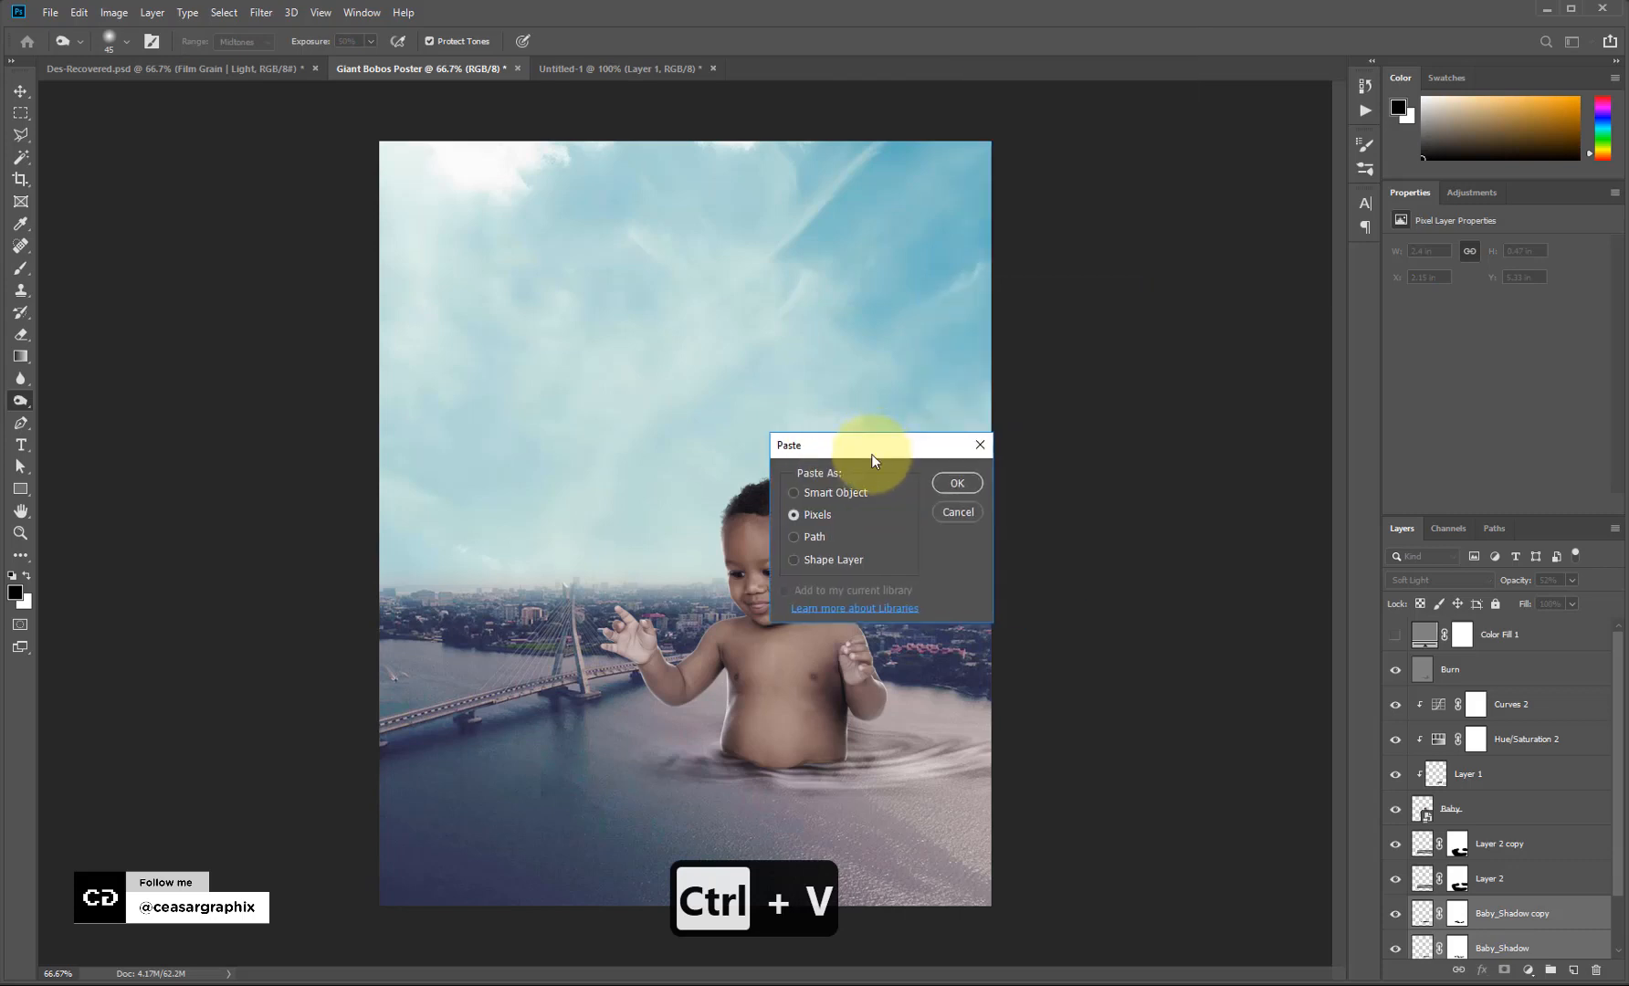
left_click(799, 493)
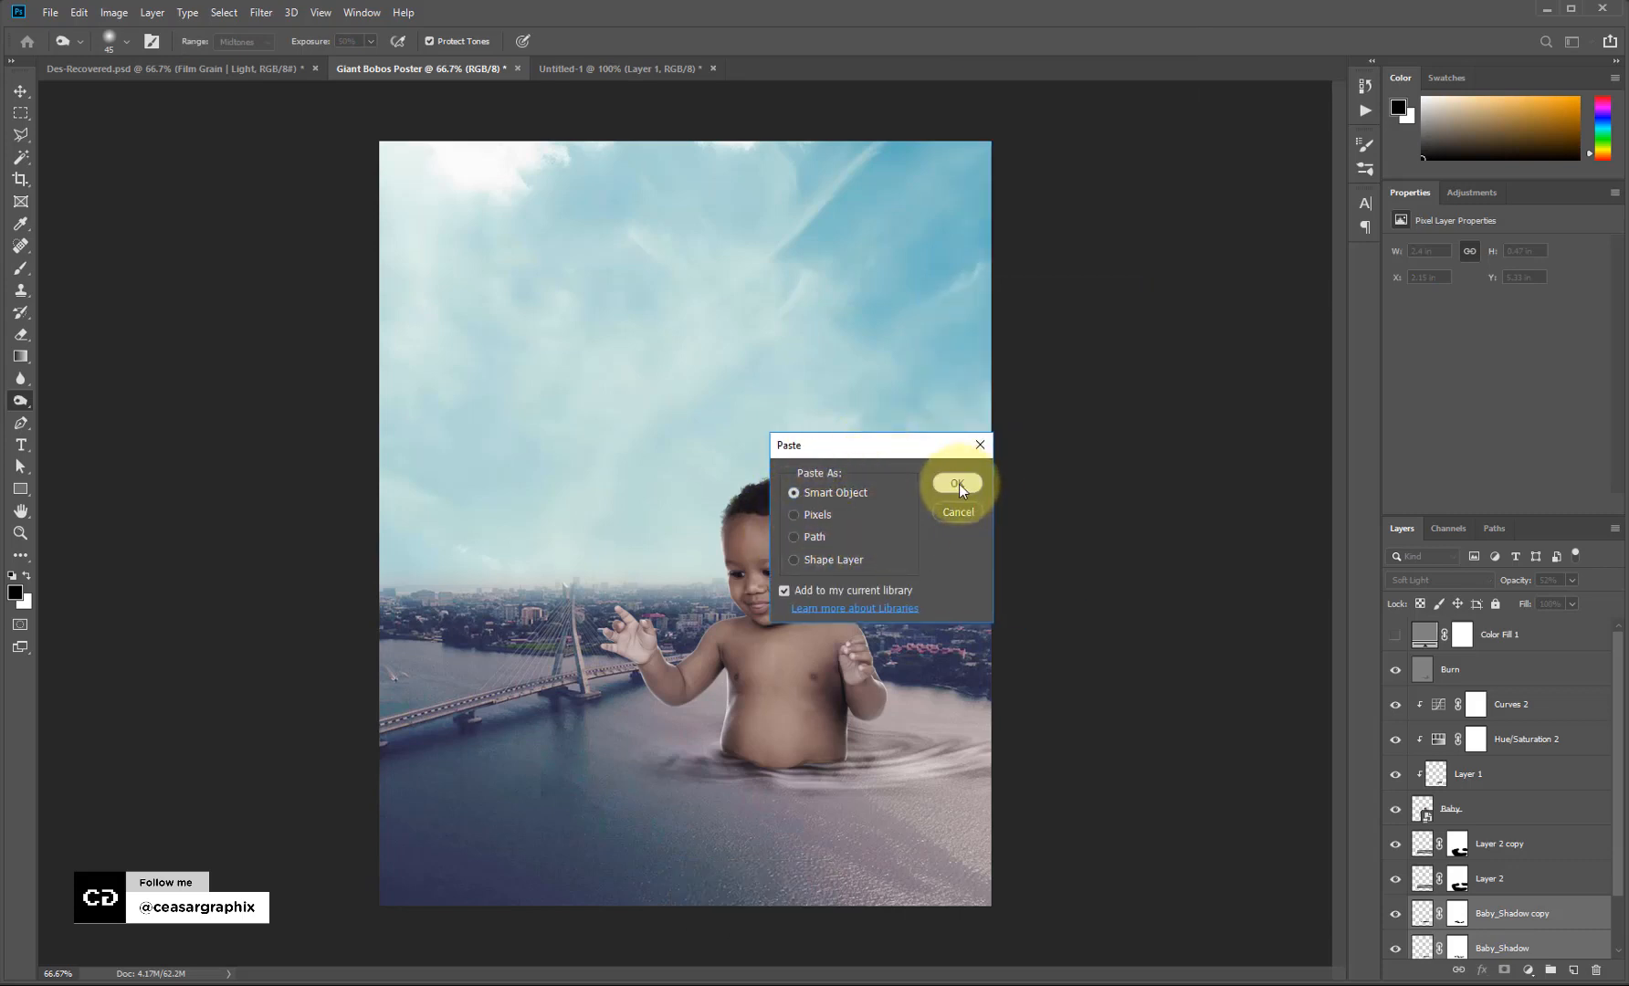
left_click(958, 484)
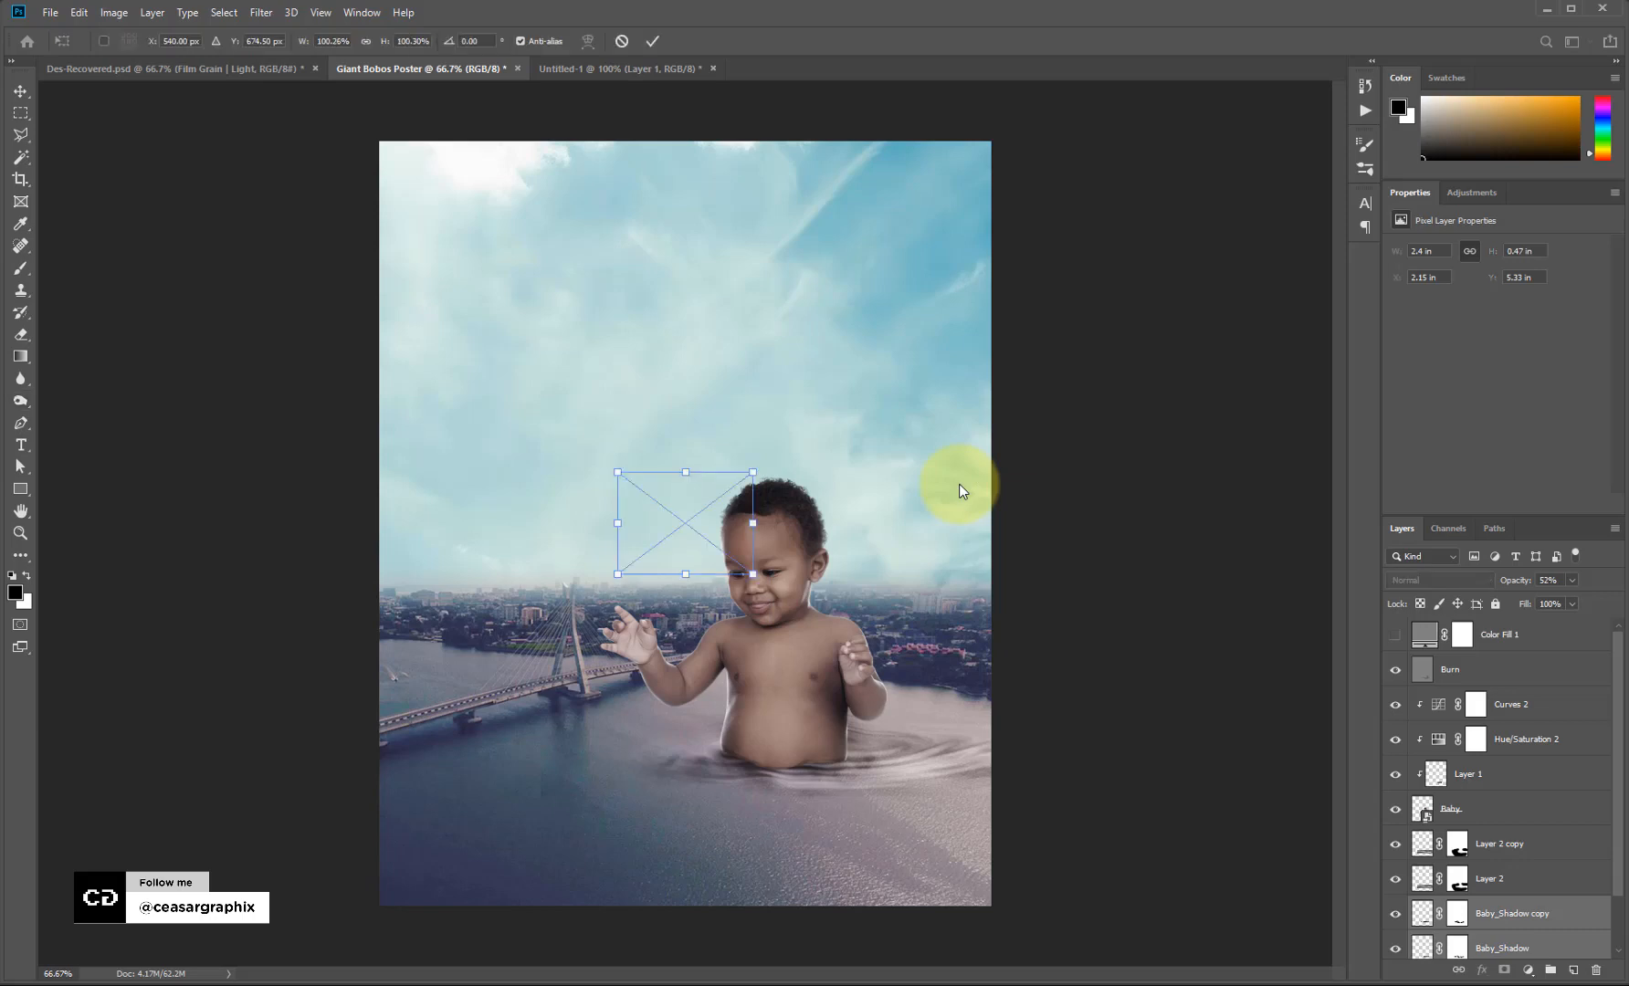
Move the icon into the lower-left water and shrink it to about half size.
left_click_drag(726, 502, 587, 781)
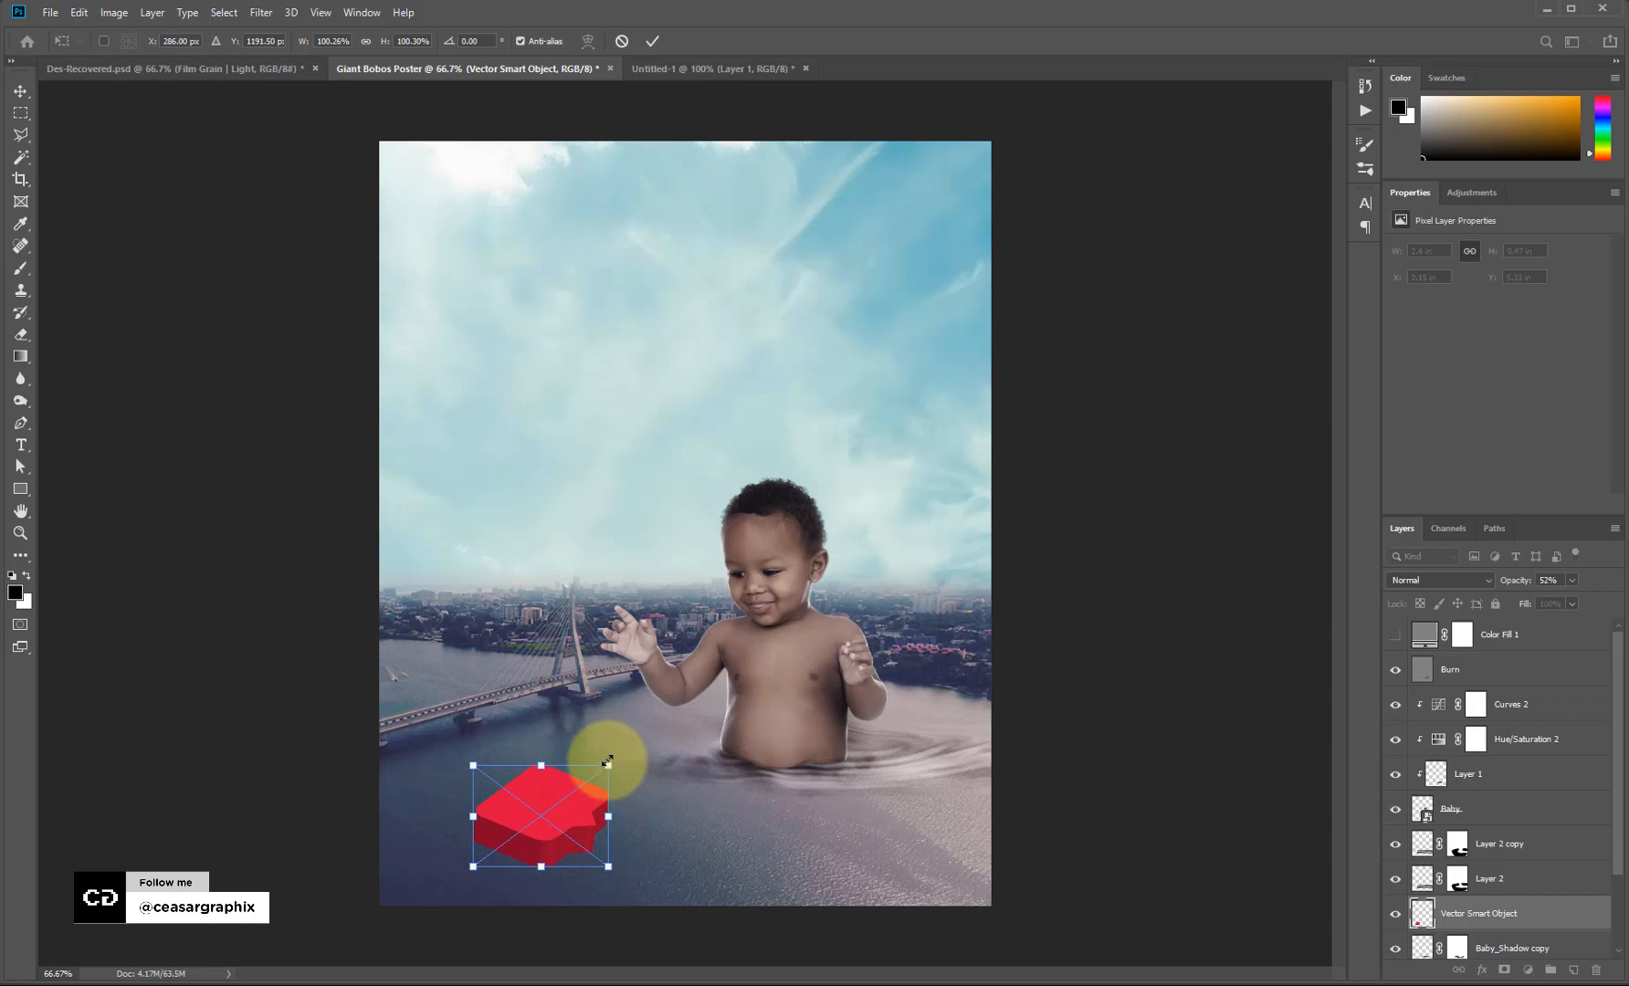
left_click_drag(607, 760, 532, 804)
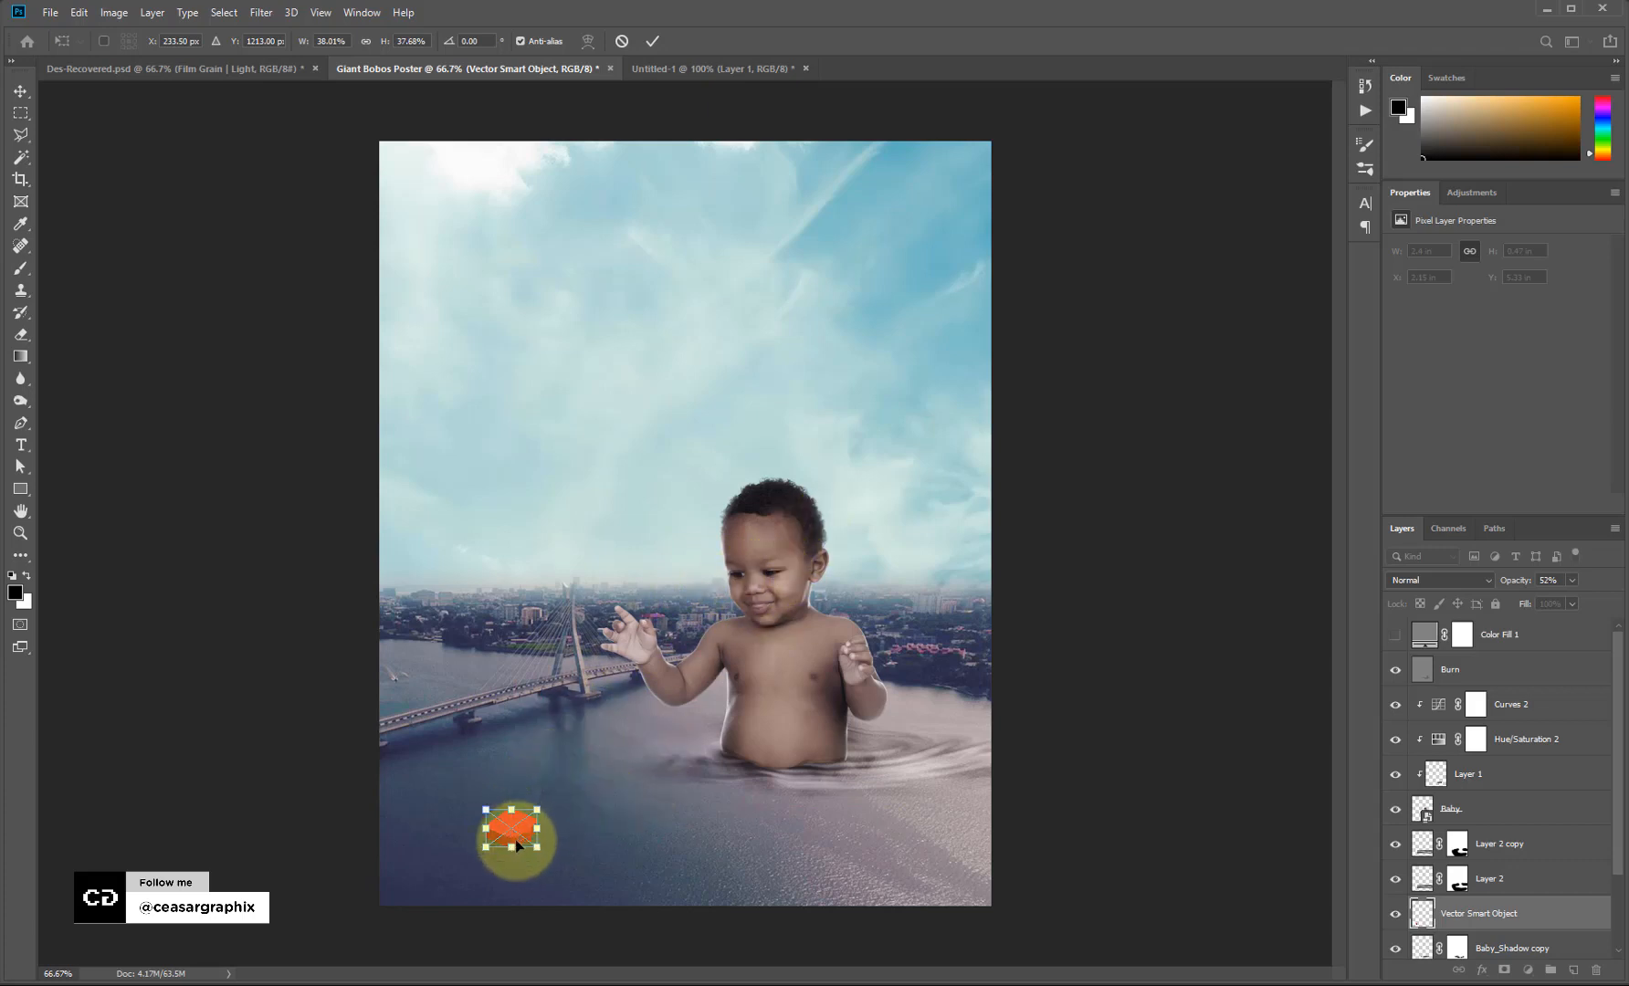
mouse_move(515, 838)
left_mouse_down()
mouse_move(502, 854)
mouse_move(528, 847)
mouse_move(534, 809)
mouse_move(513, 832)
left_mouse_up()
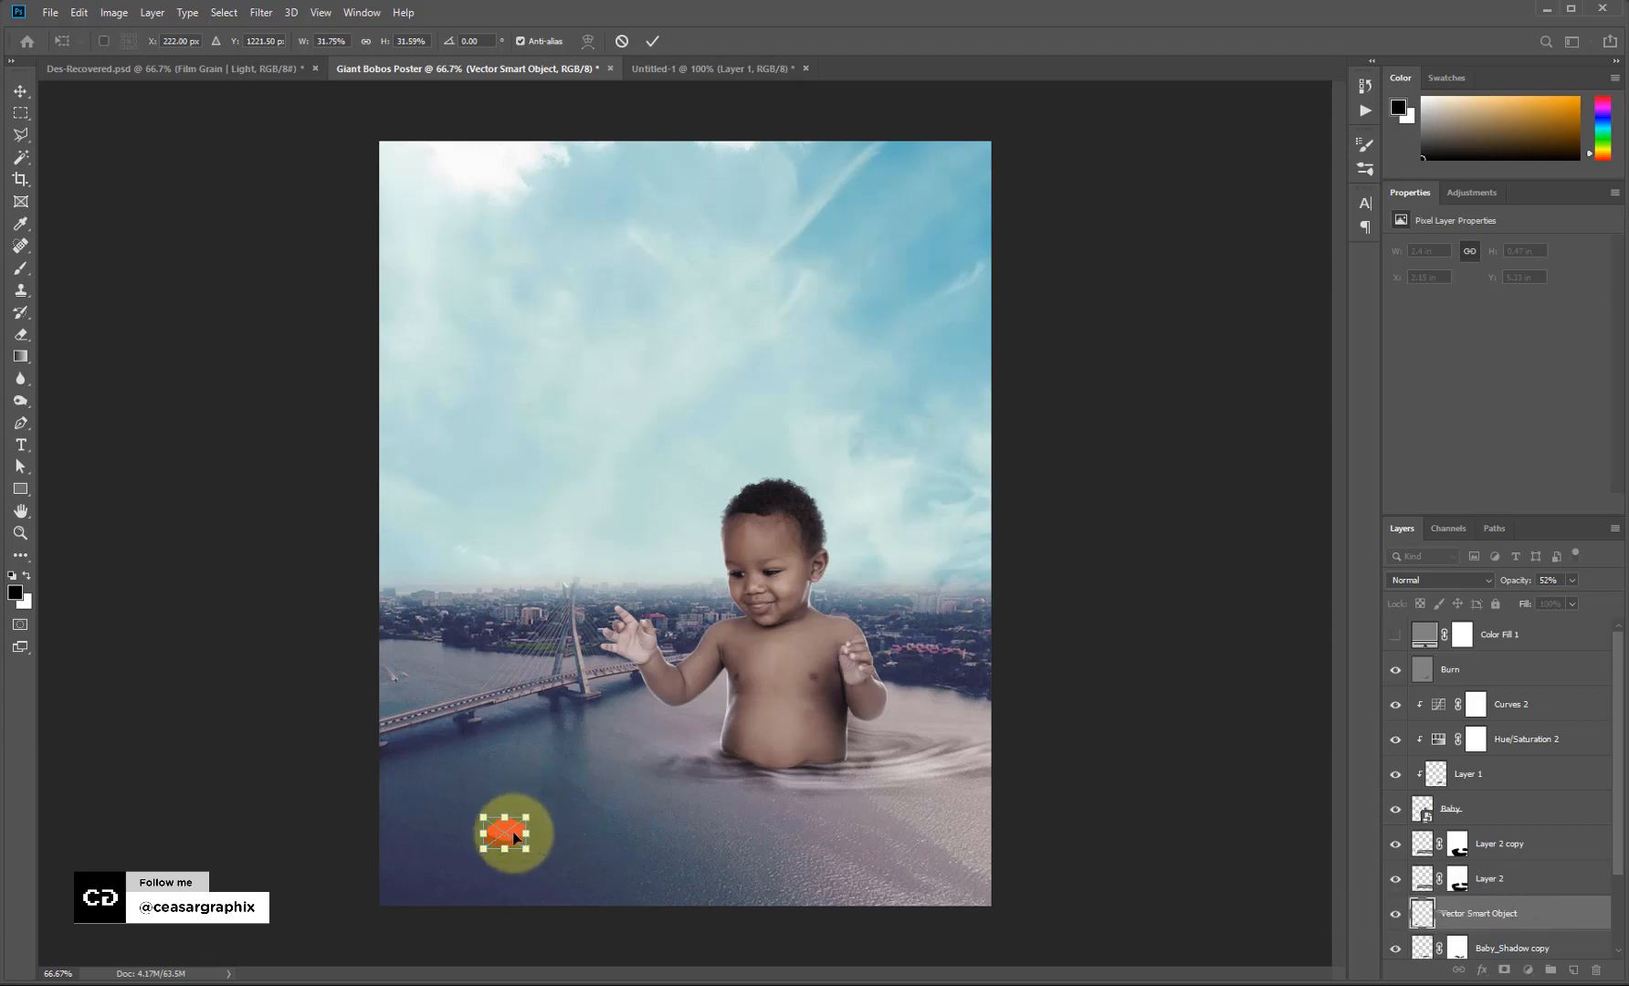
left_click_drag(514, 835, 515, 837)
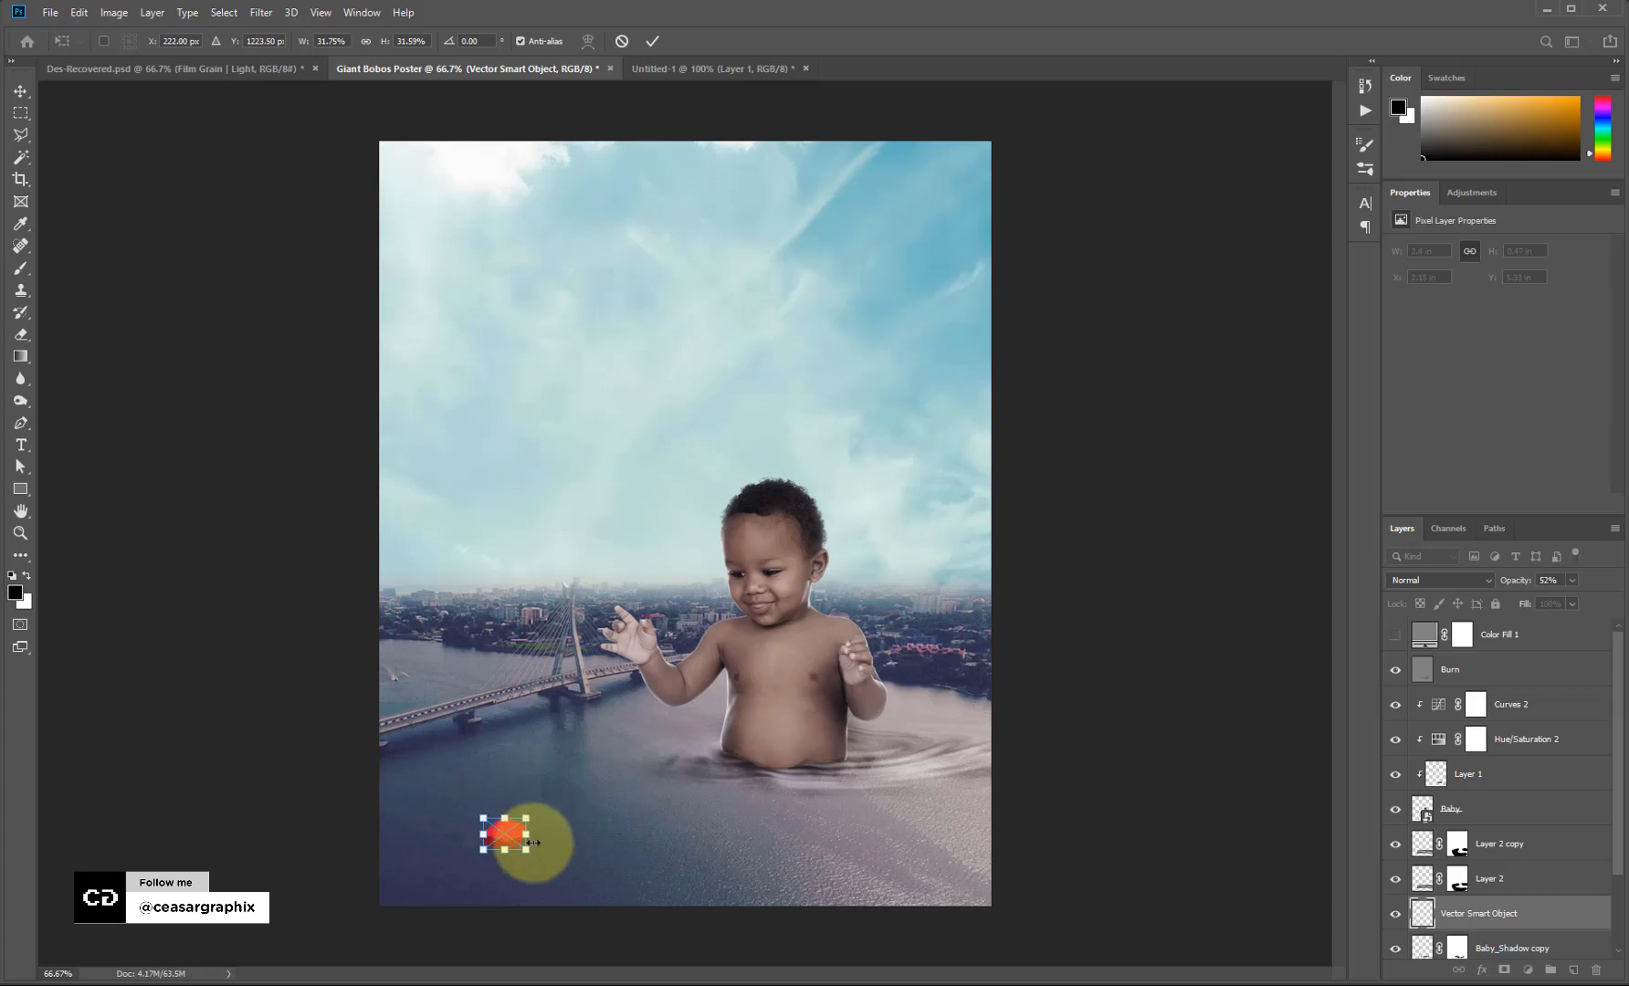
key("Return")
key("o")
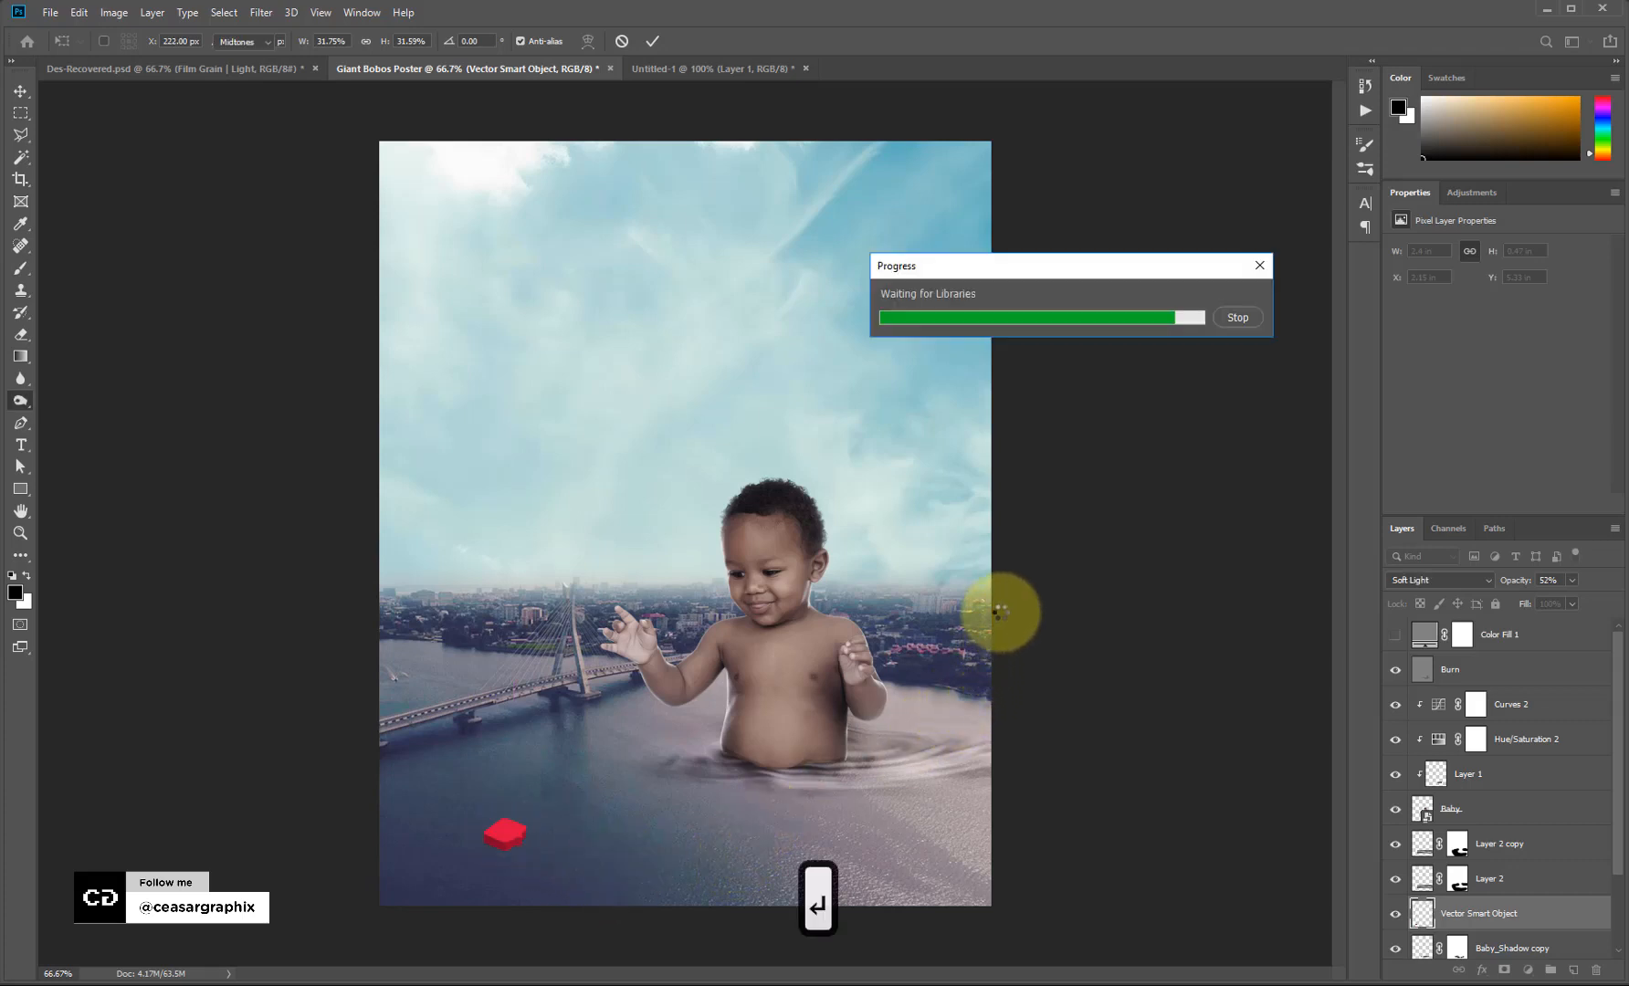
left_click(1229, 313)
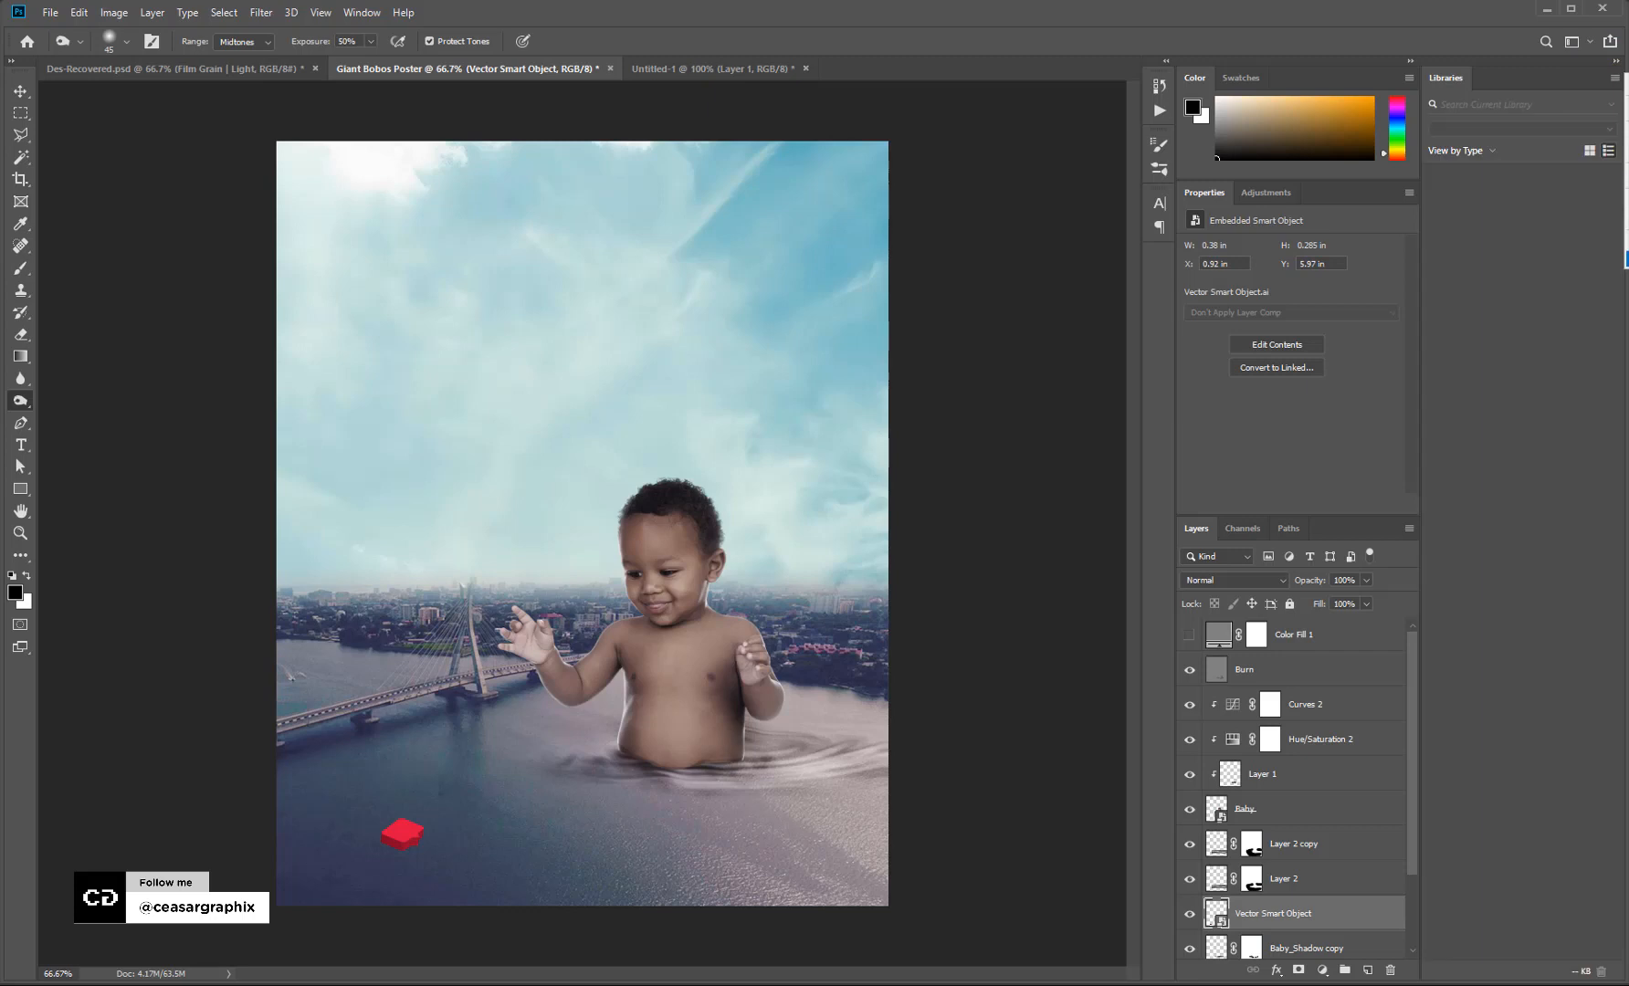
Raise the Vector Smart Object layer and group Curves 2 through Baby_Shadow as 'Baby + Shadow'.
left_click(1626, 261)
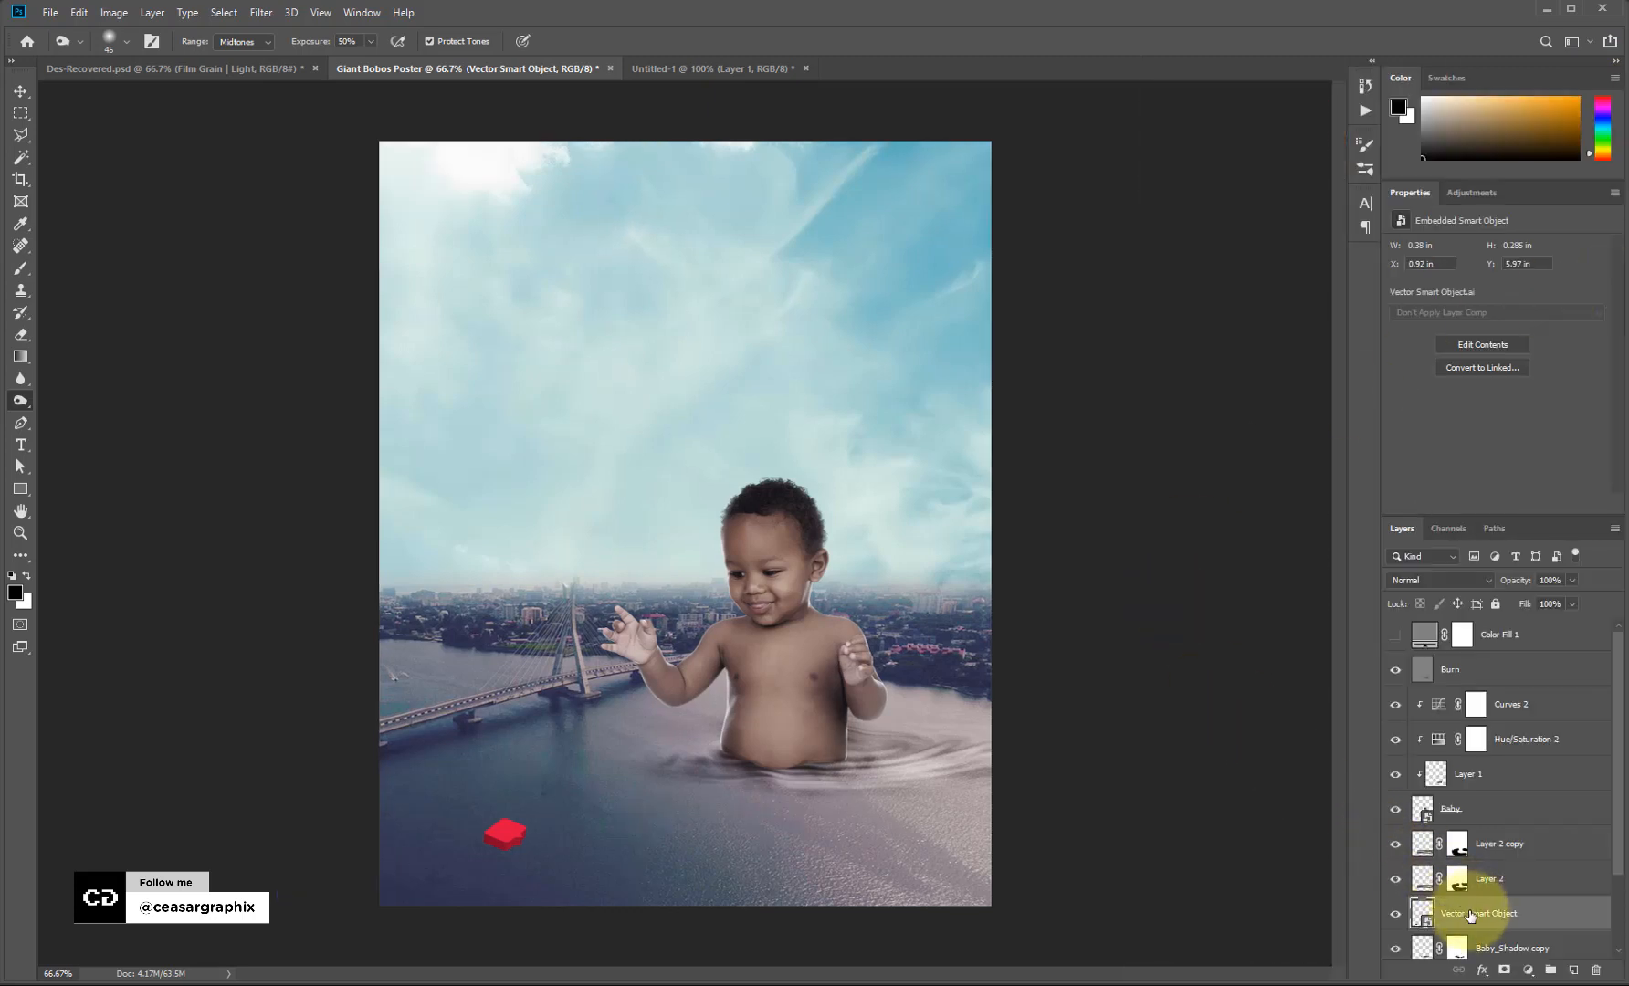
mouse_move(1481, 914)
left_mouse_down()
mouse_move(1479, 671)
mouse_move(1488, 689)
left_mouse_up()
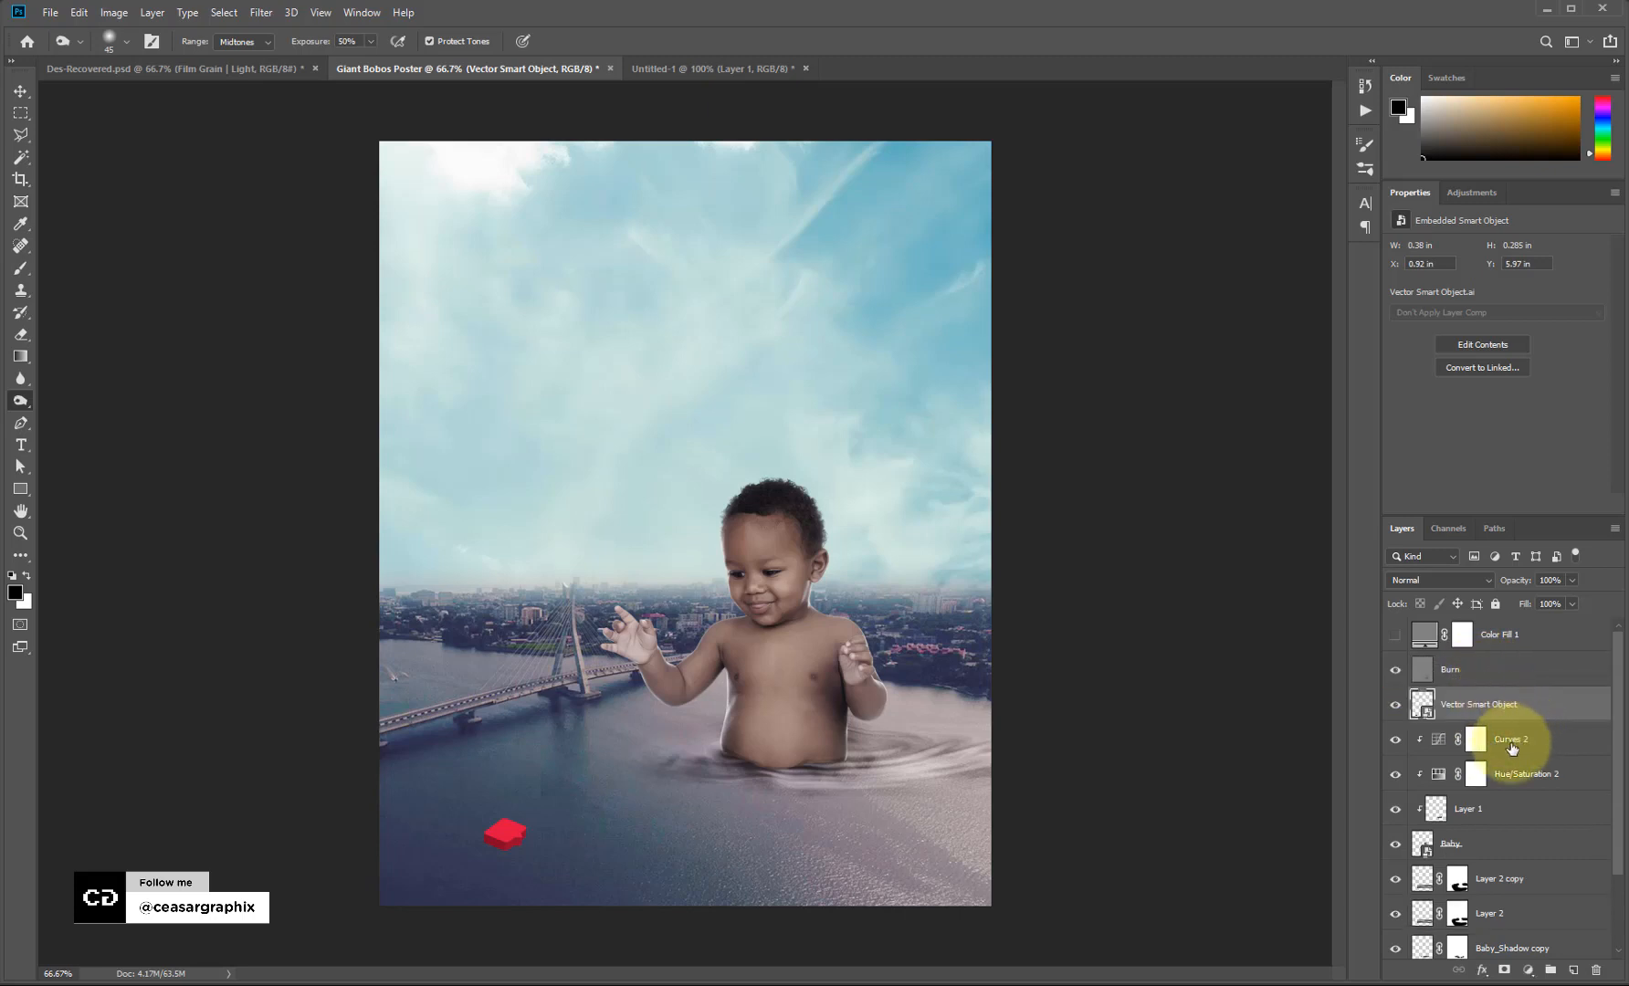
left_click(1512, 748)
scroll(1510, 758, "down", 3)
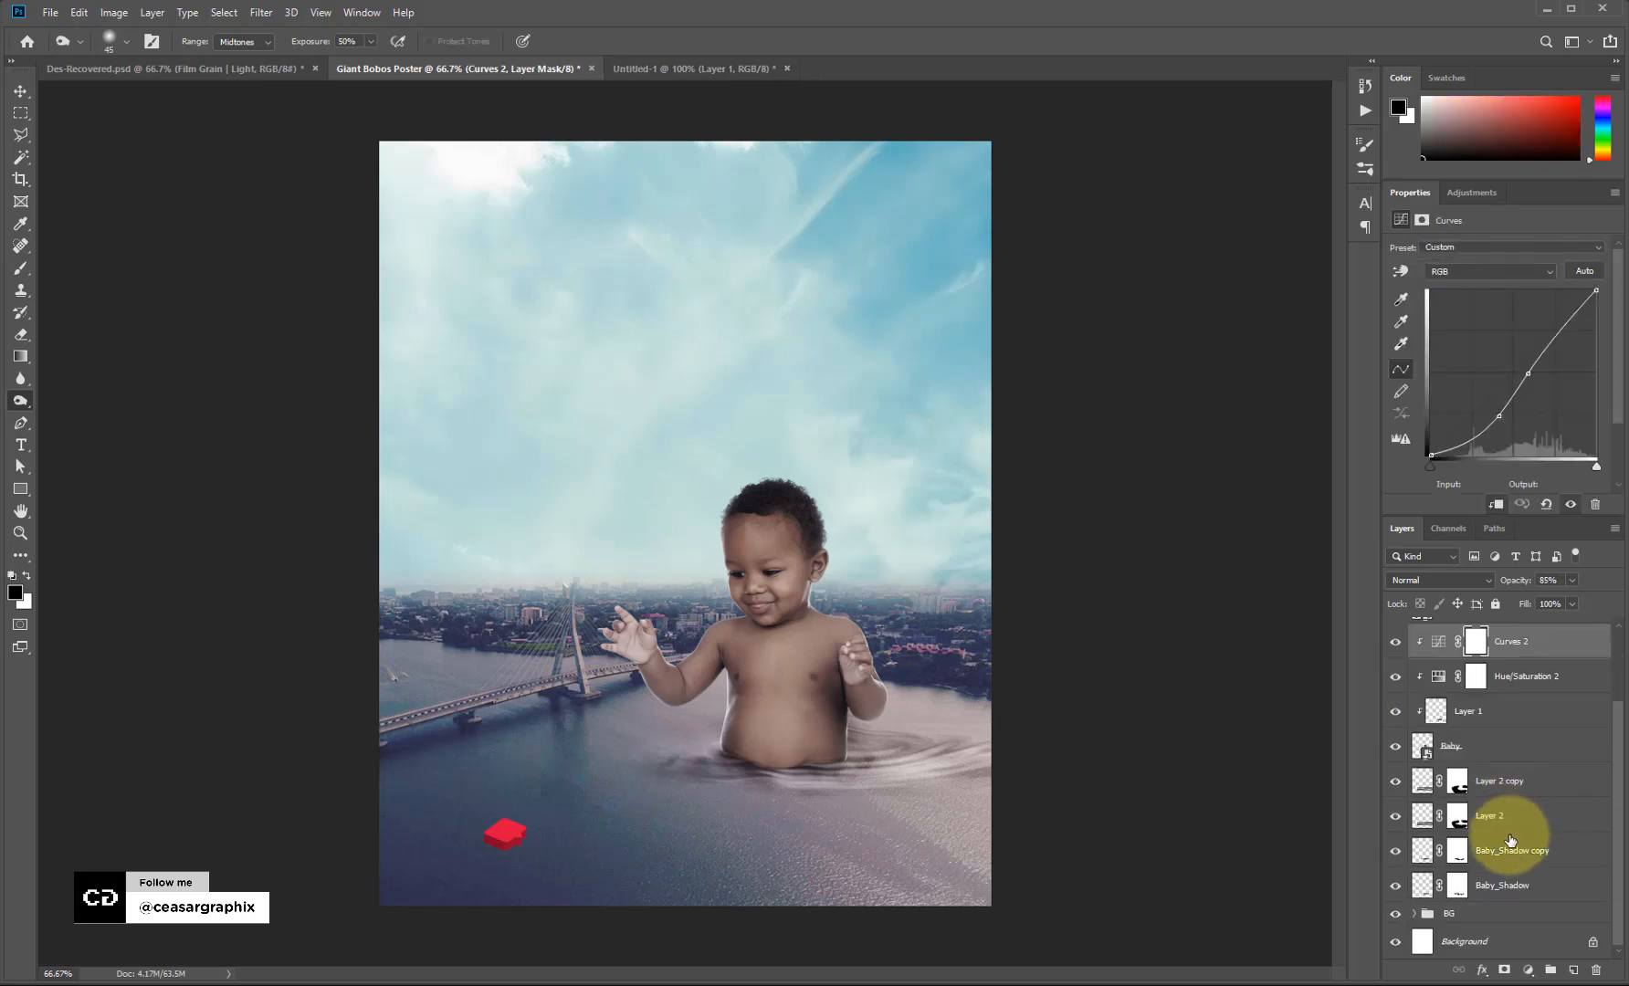
left_click(1502, 891, "shift")
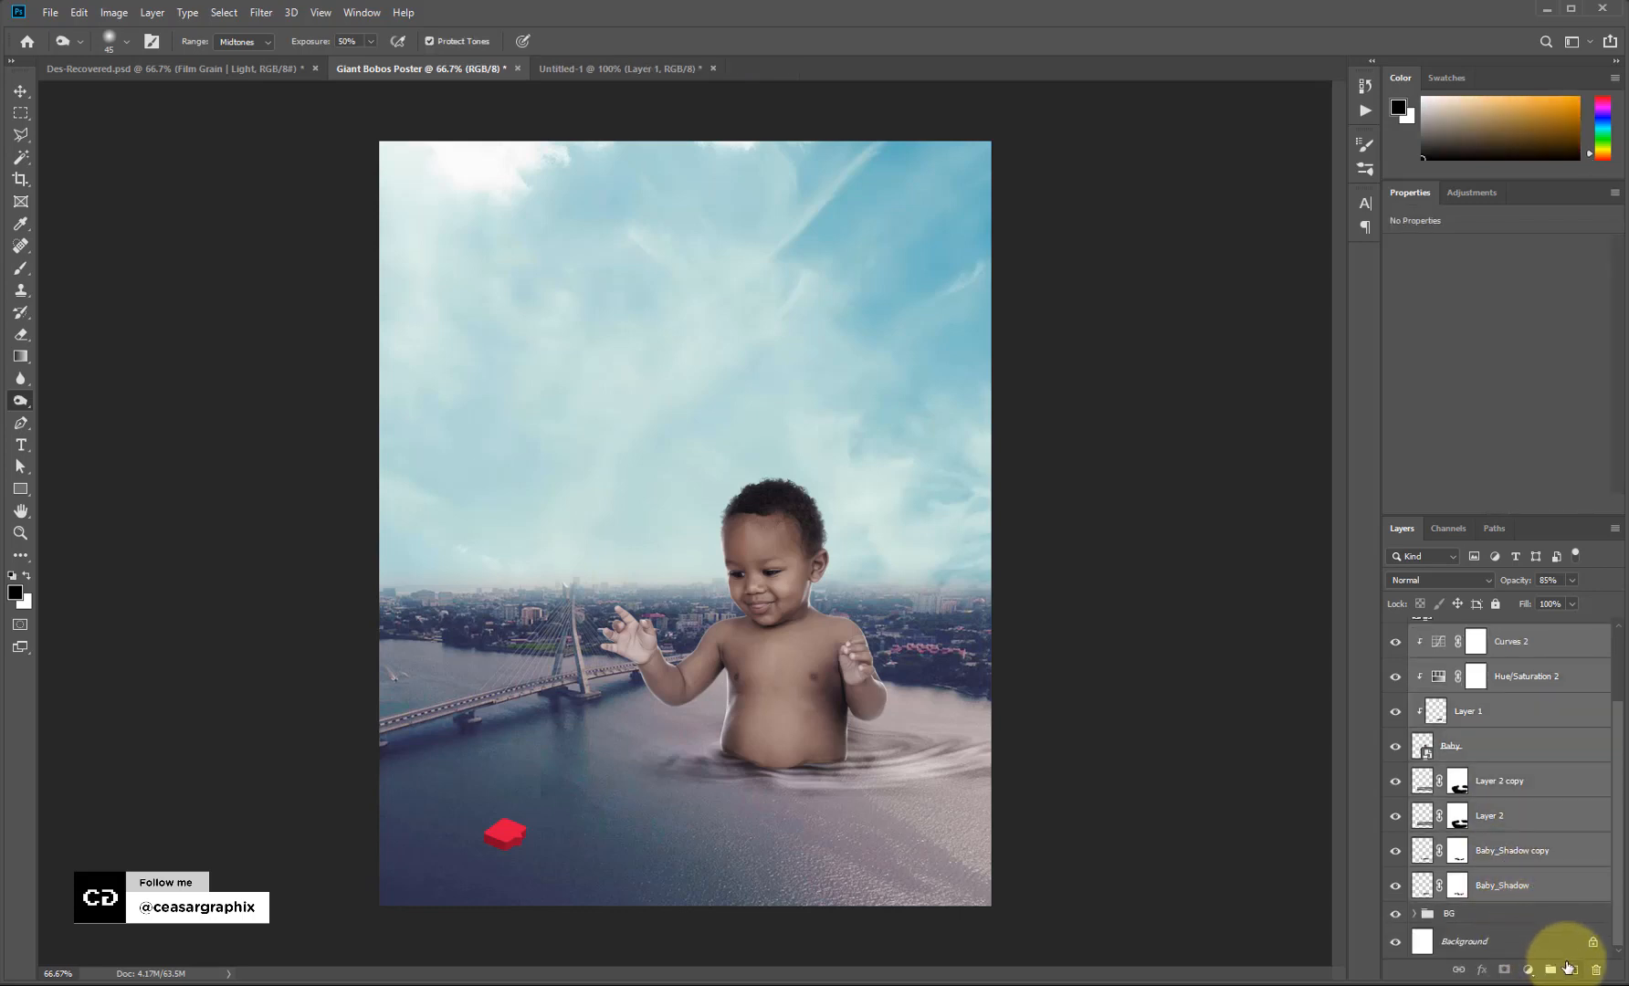
left_click(1550, 968)
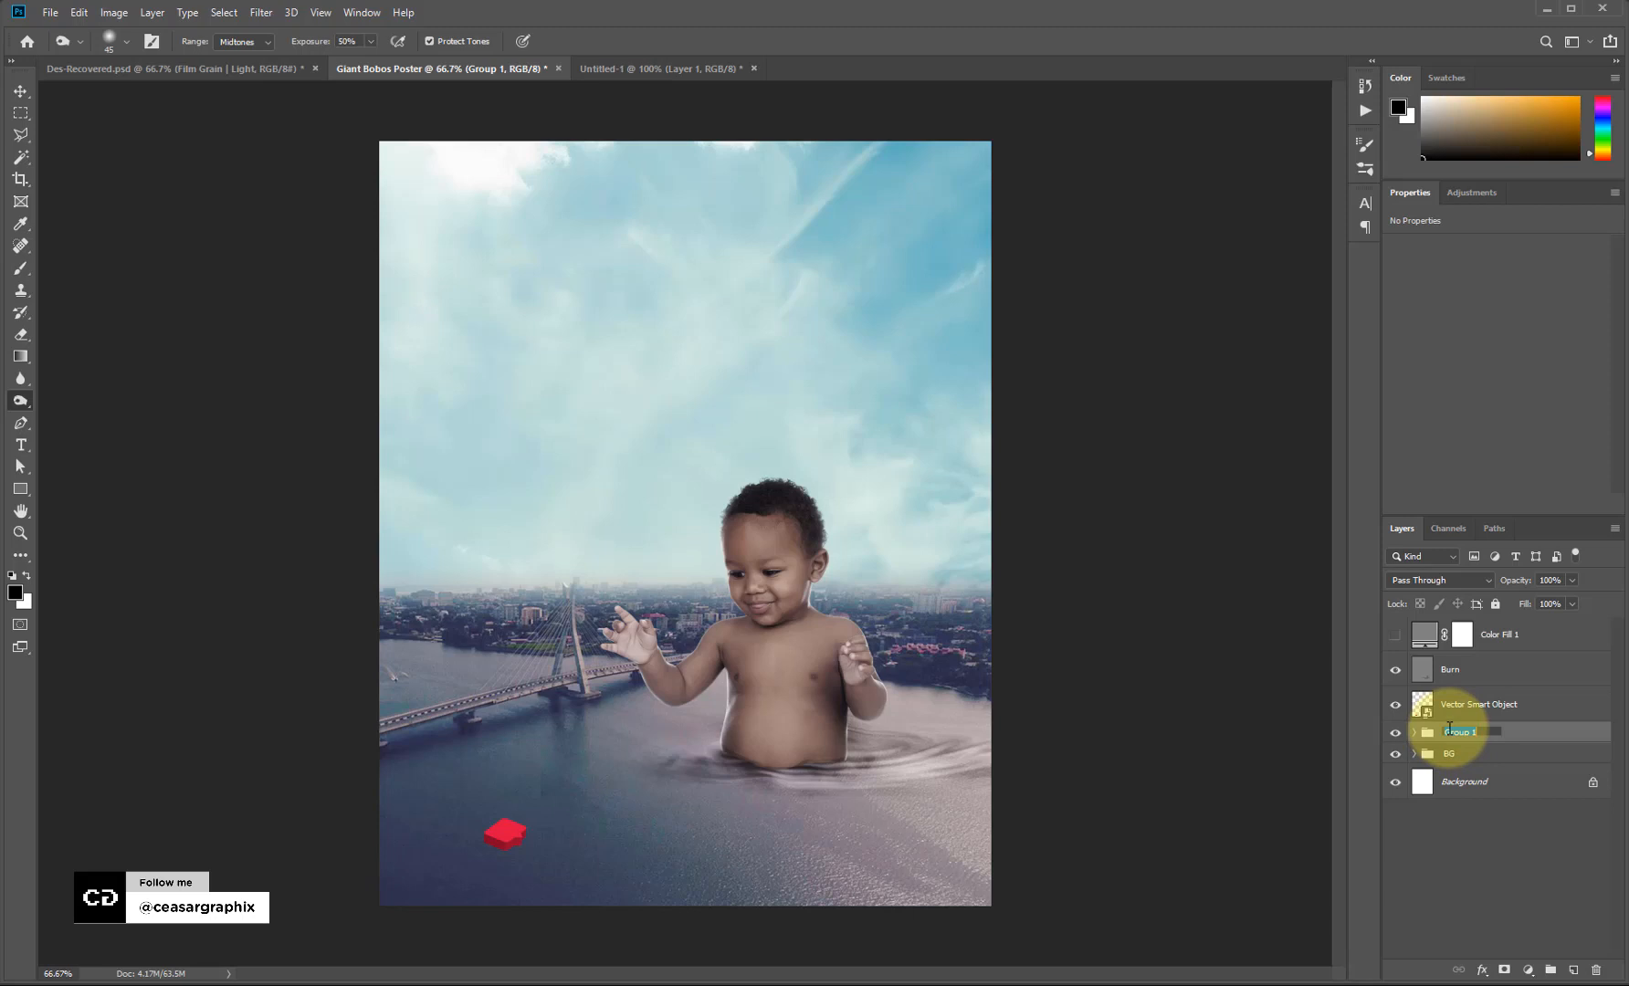
type("Baby +")
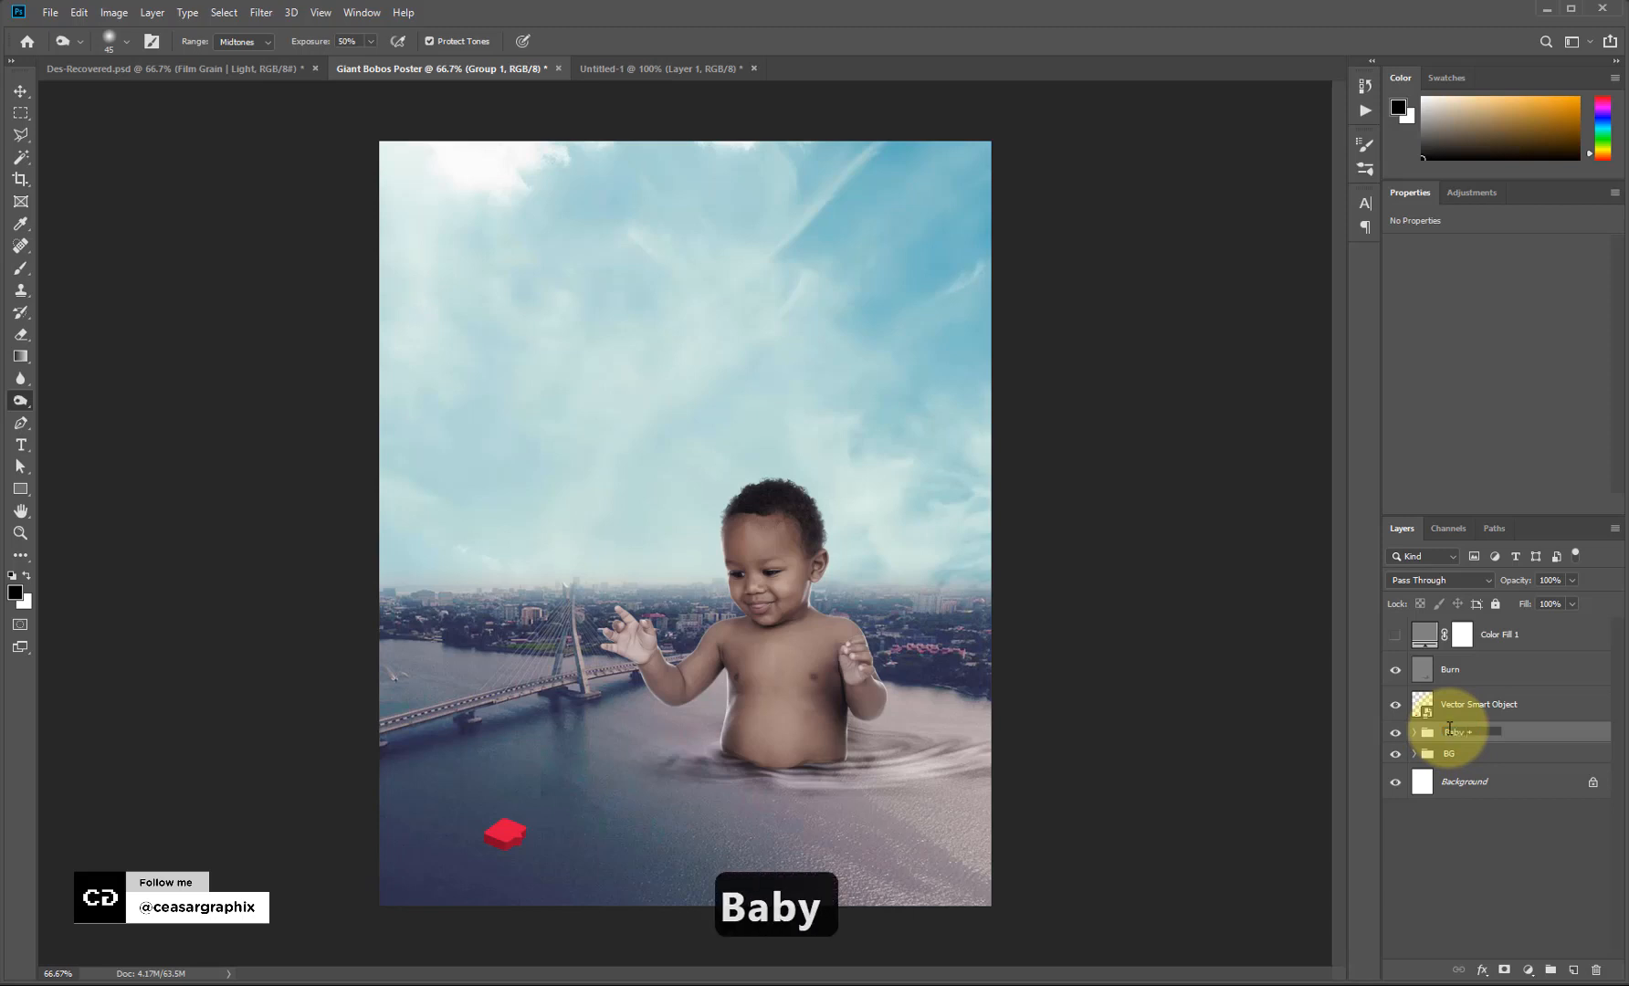
type(" Shad")
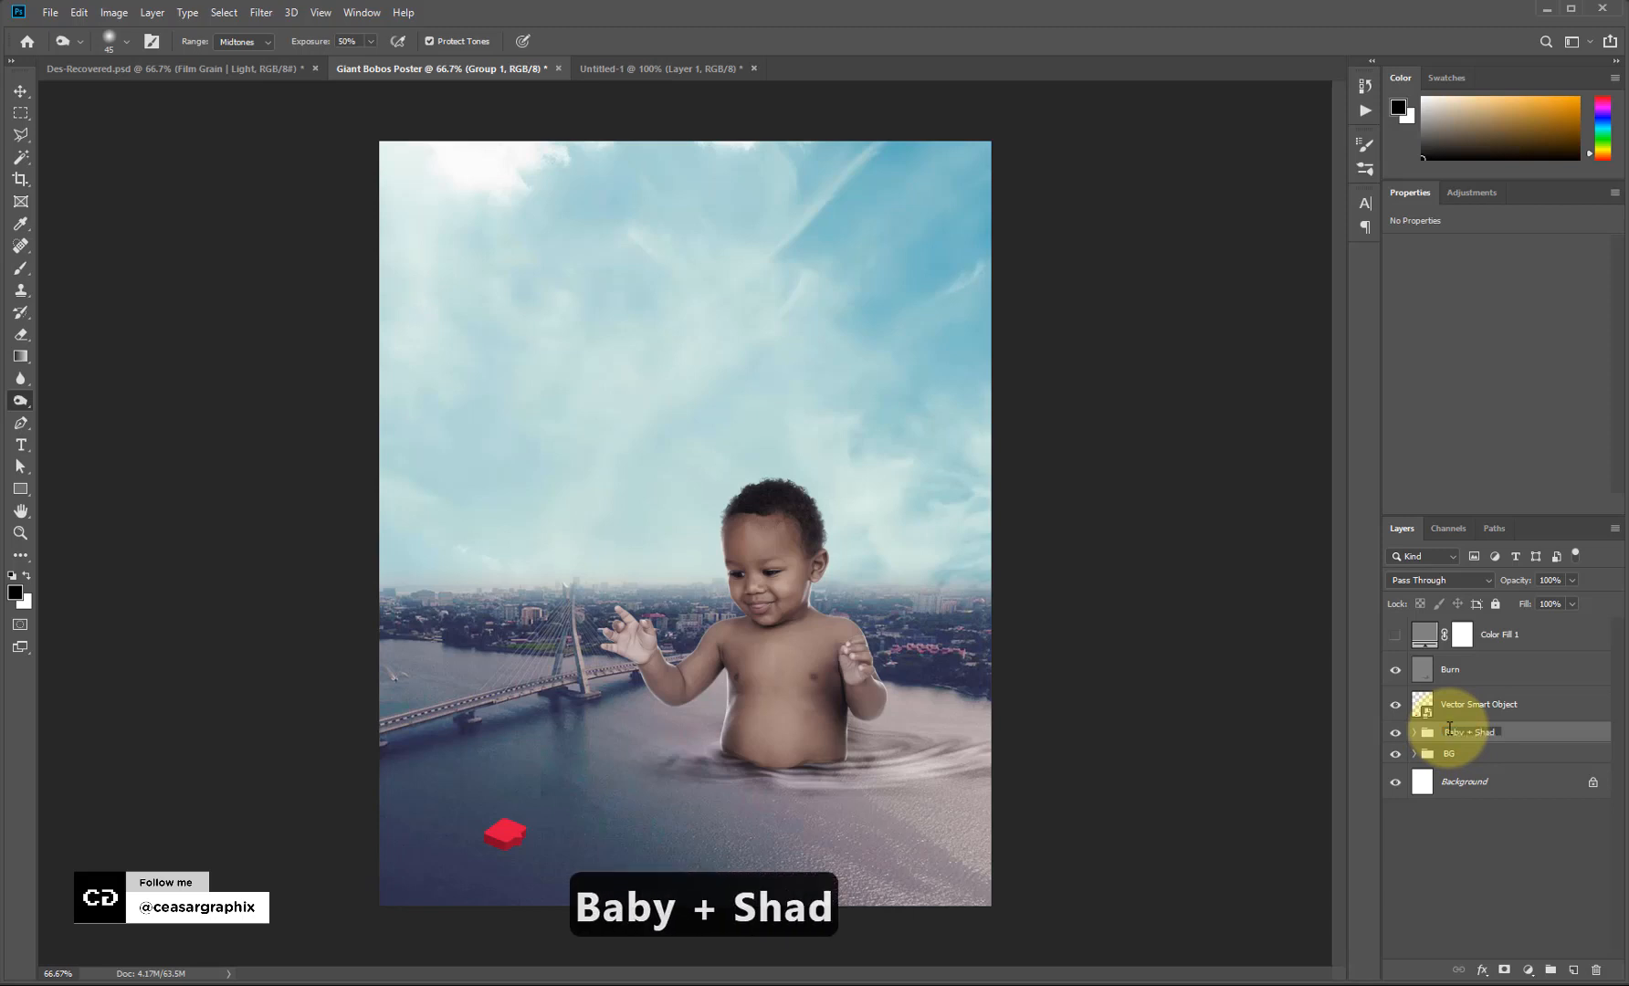
type("ow")
key("Return")
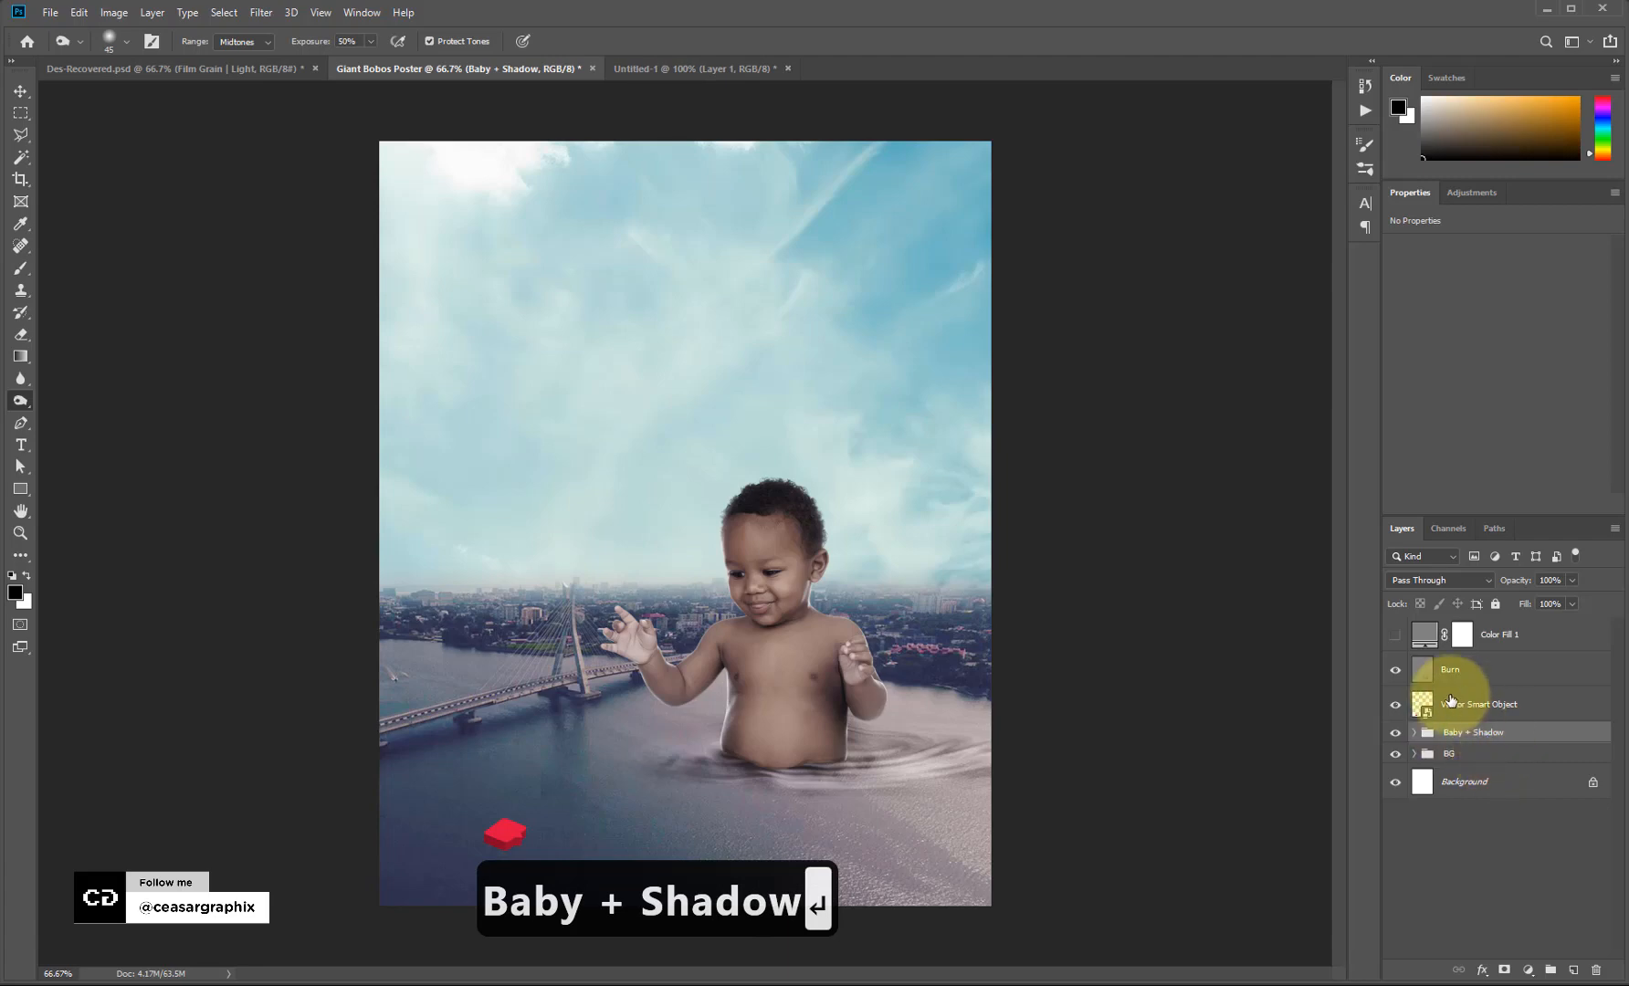
left_click(1452, 700)
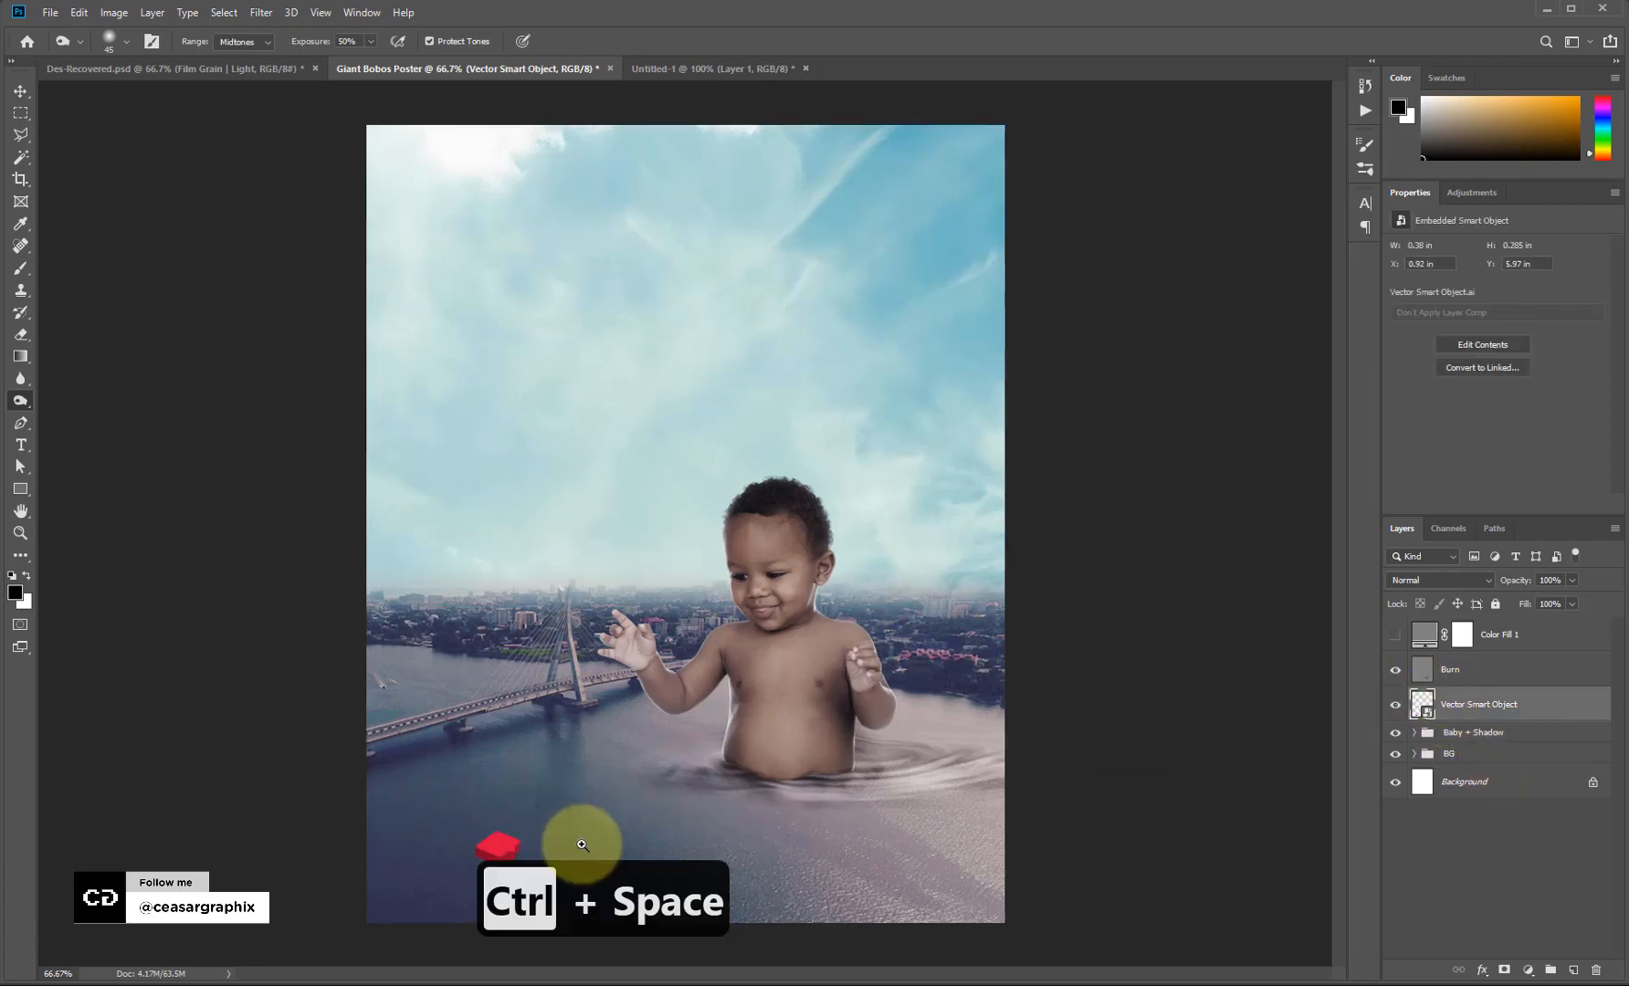
Zoom in on the red icon and move it slightly to the right.
left_click_drag(529, 786, 538, 764)
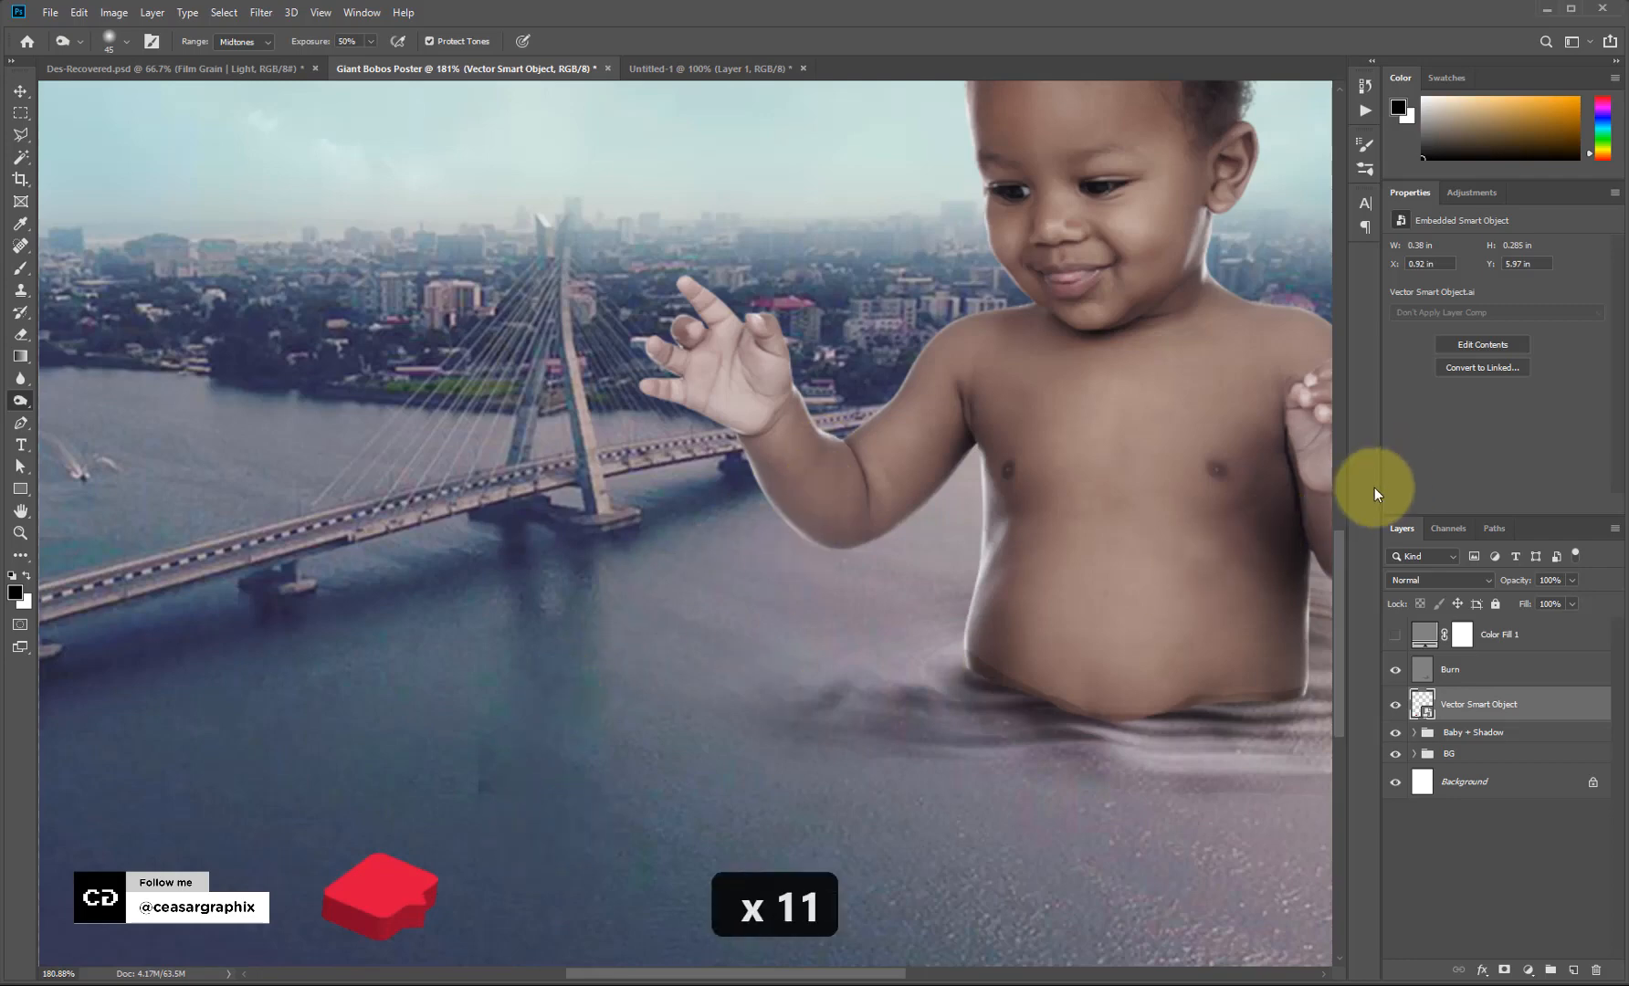
scroll(1336, 685, "down", 5)
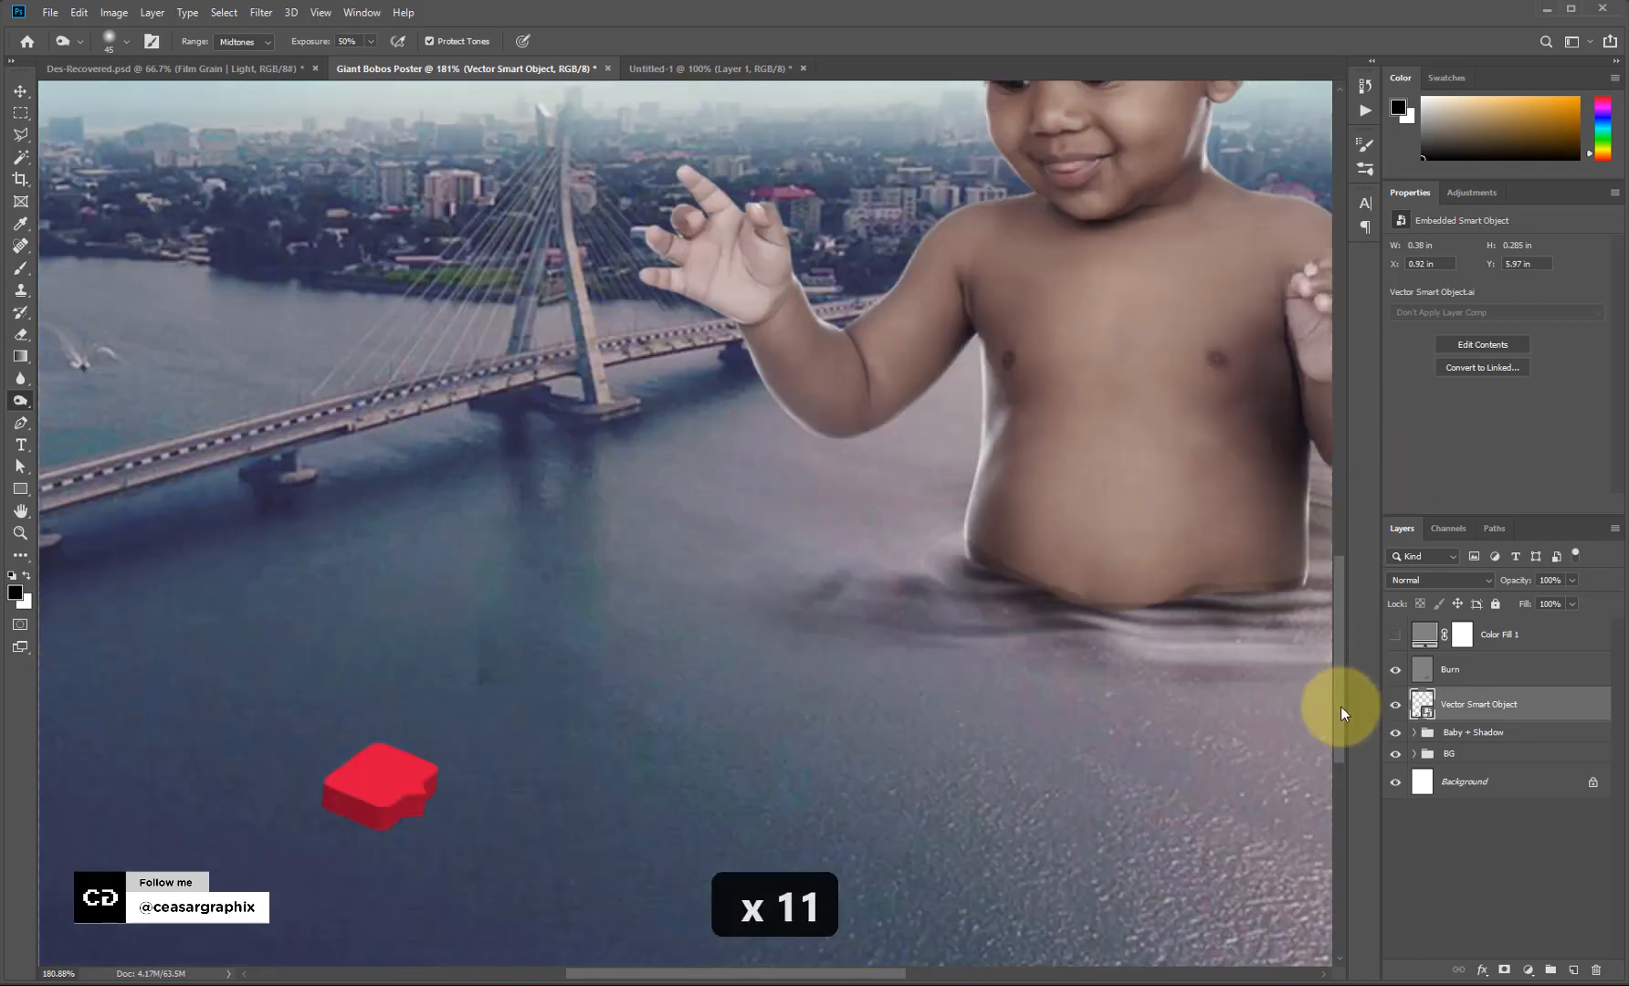
left_click_drag(395, 633, 692, 624)
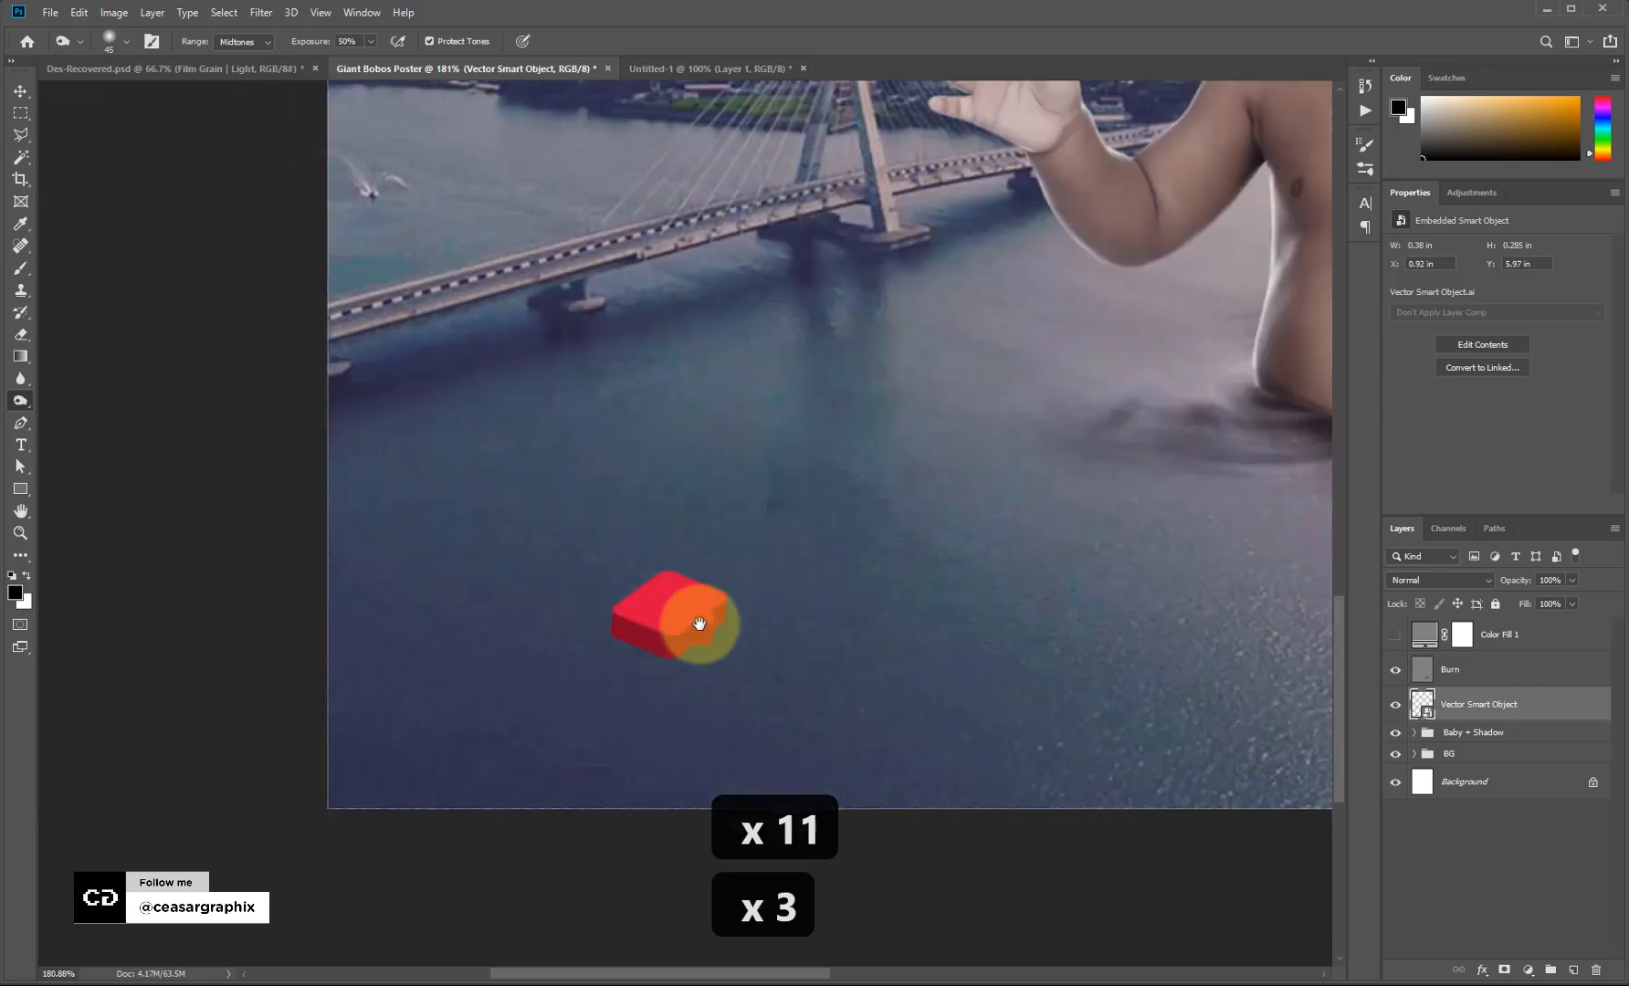
left_click(847, 498)
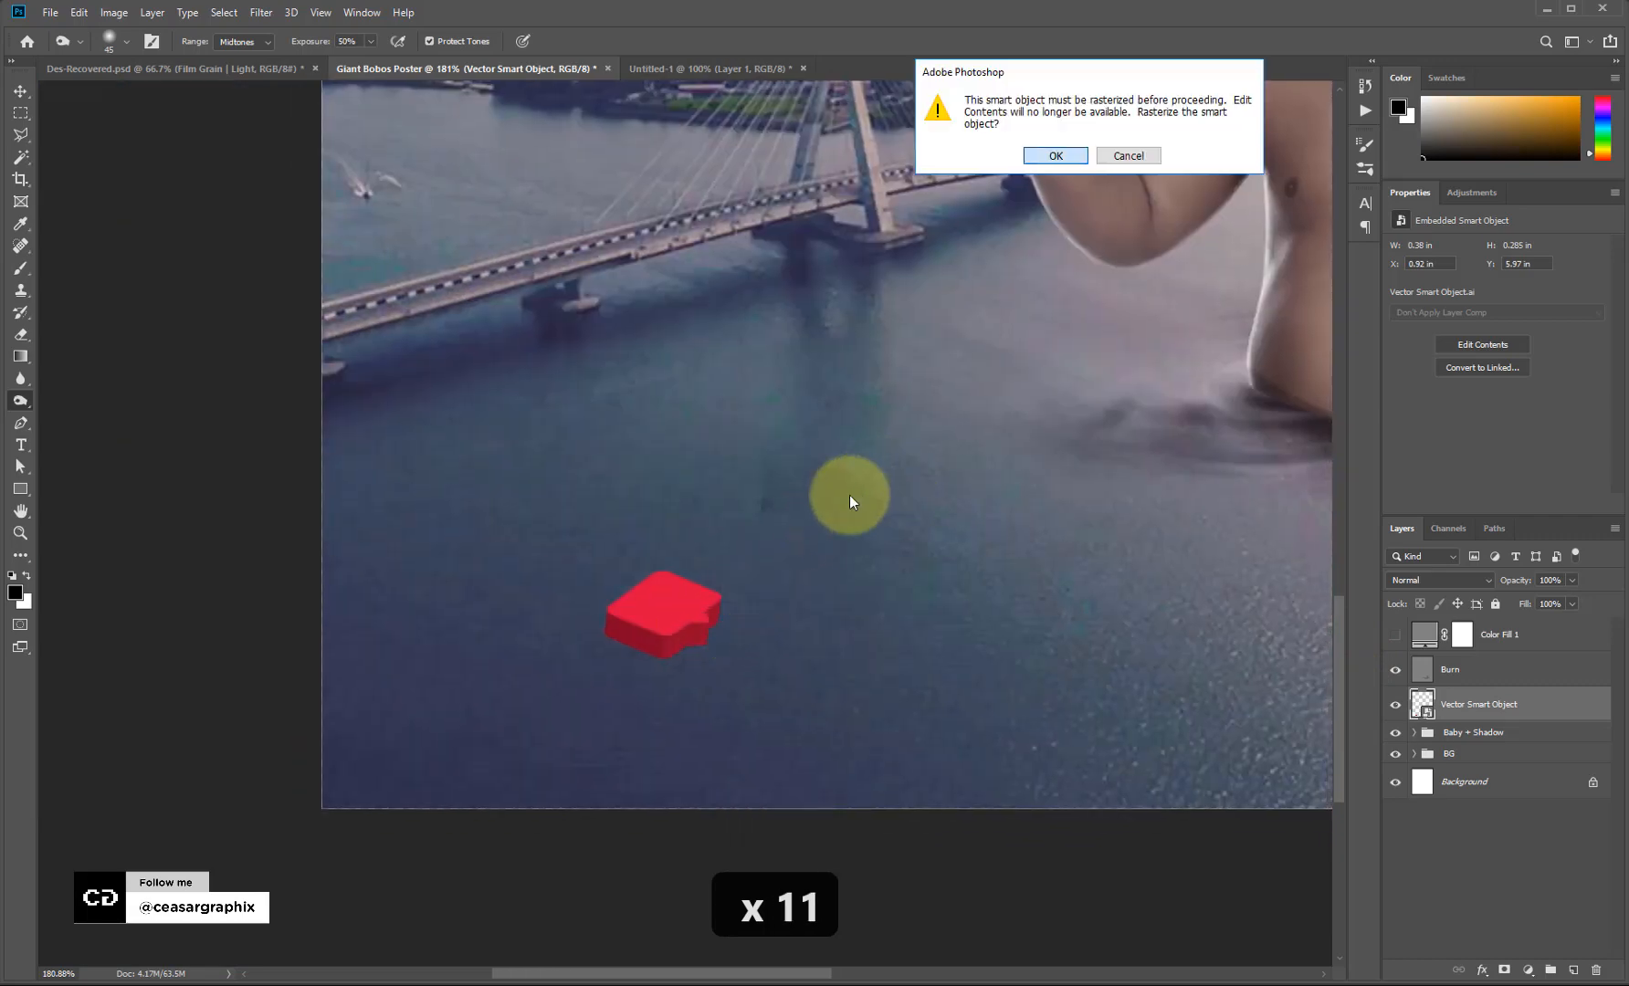
left_click(1129, 156)
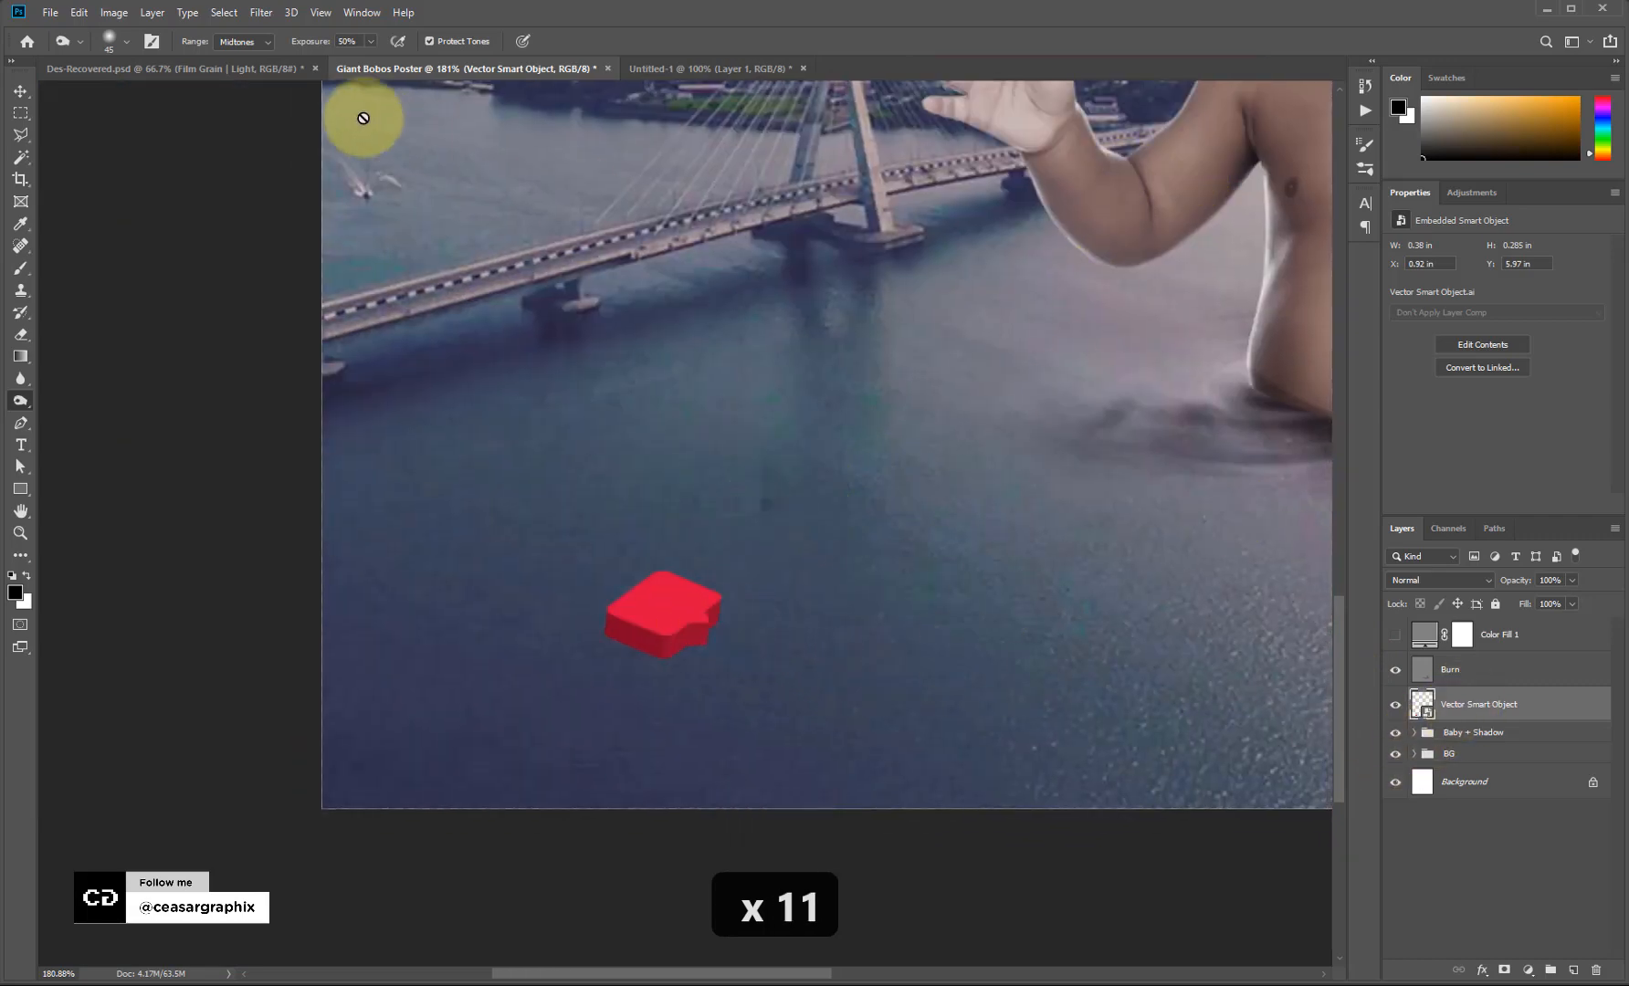
left_click(20, 91)
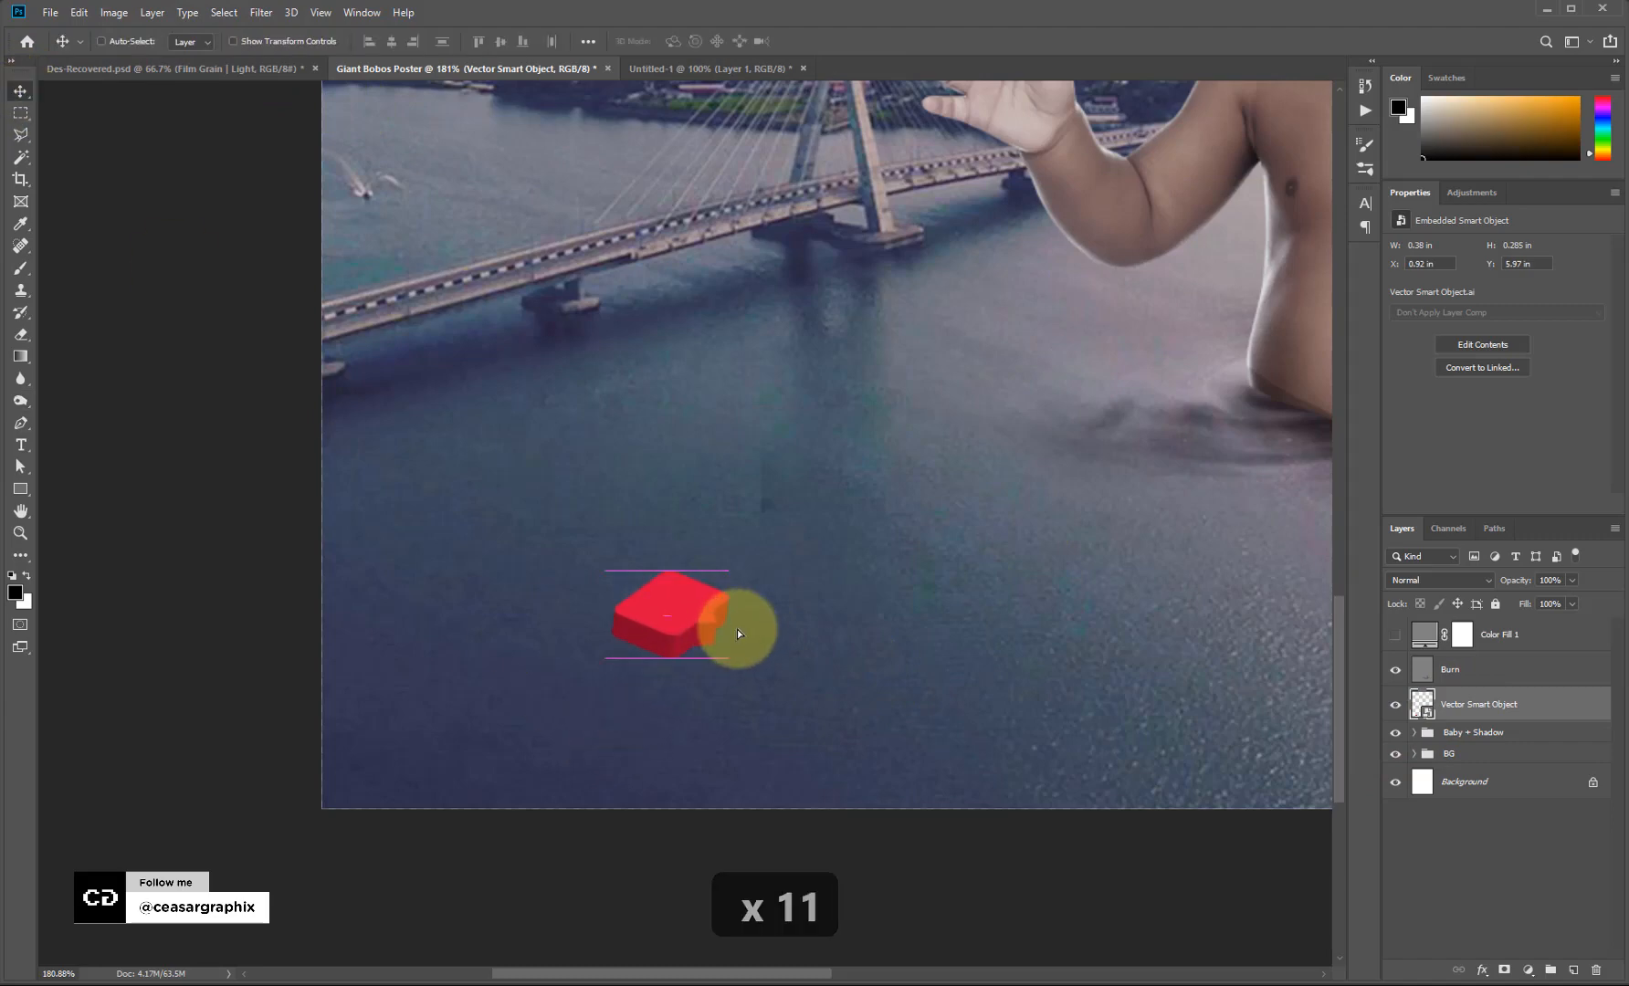
left_click_drag(664, 630, 723, 579)
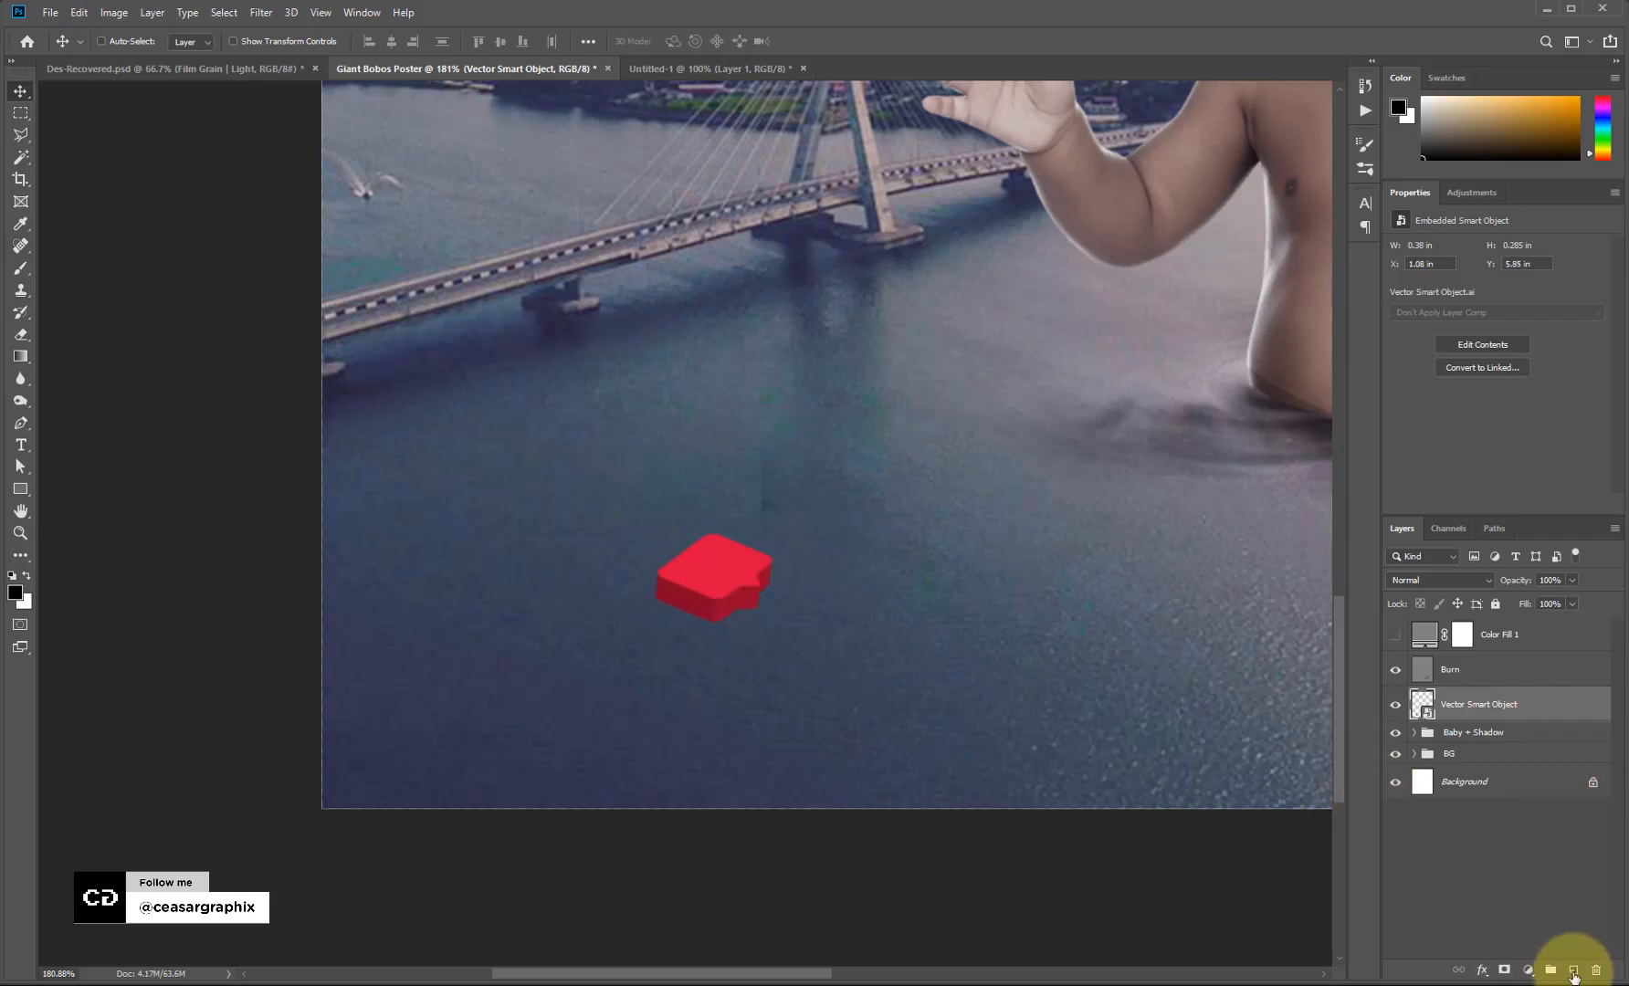
Add a layer mask to the icon's layer and try painting it with a small soft round brush.
left_click(1502, 973)
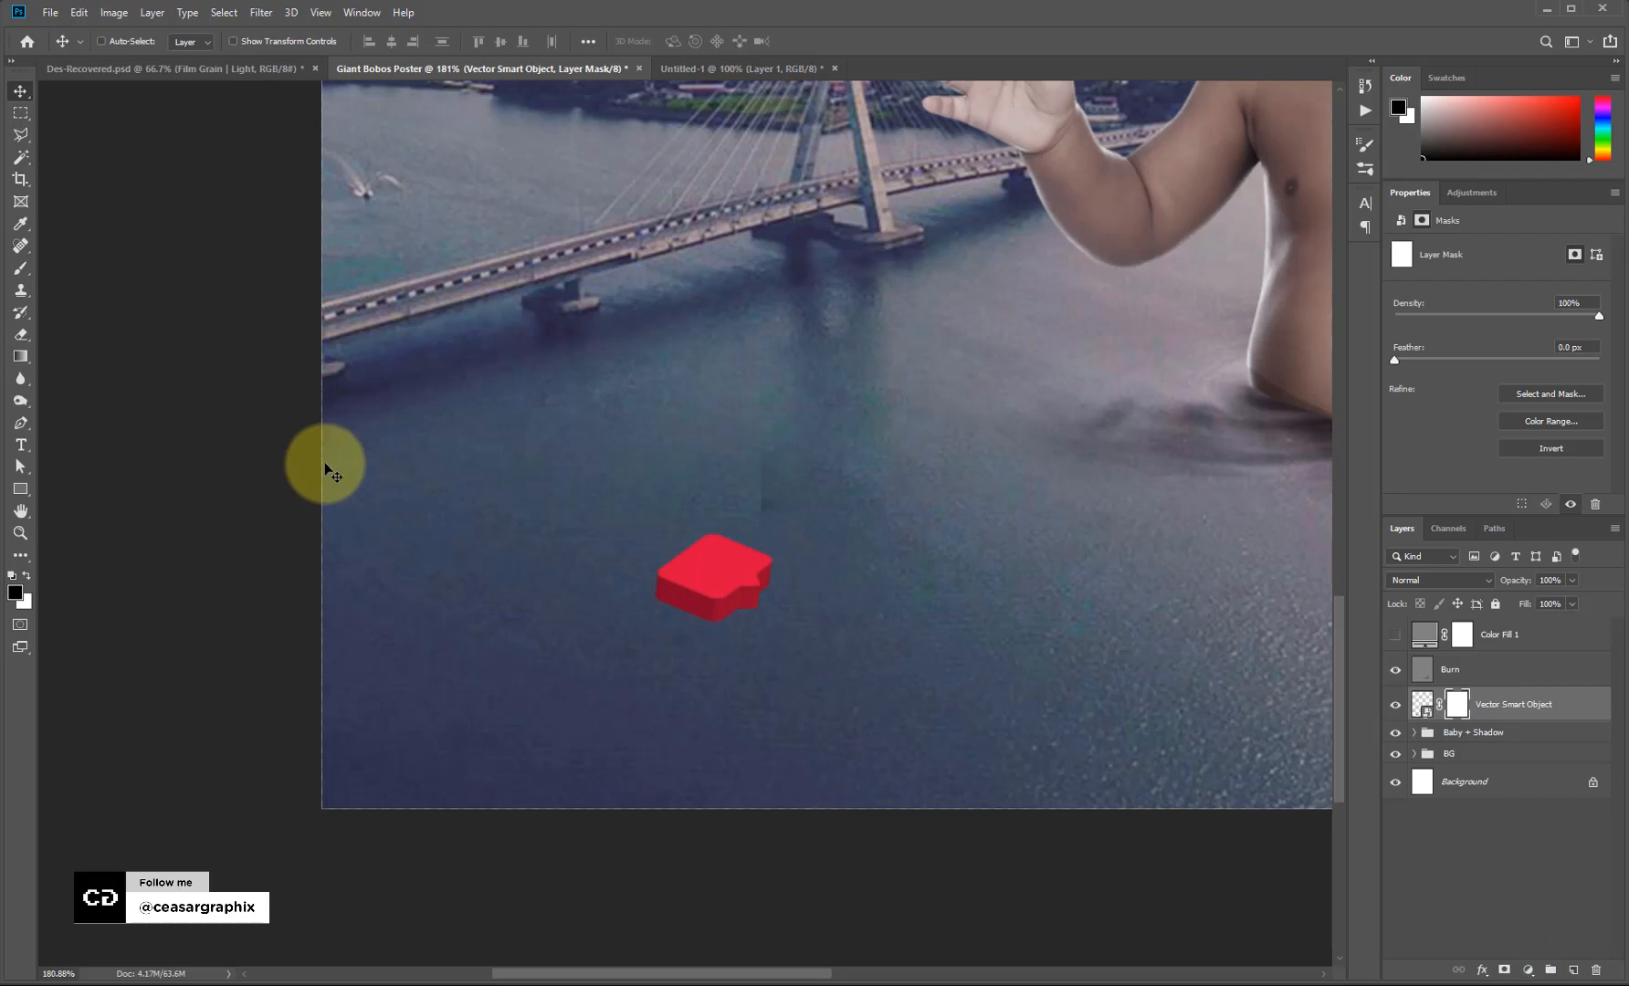
key("b")
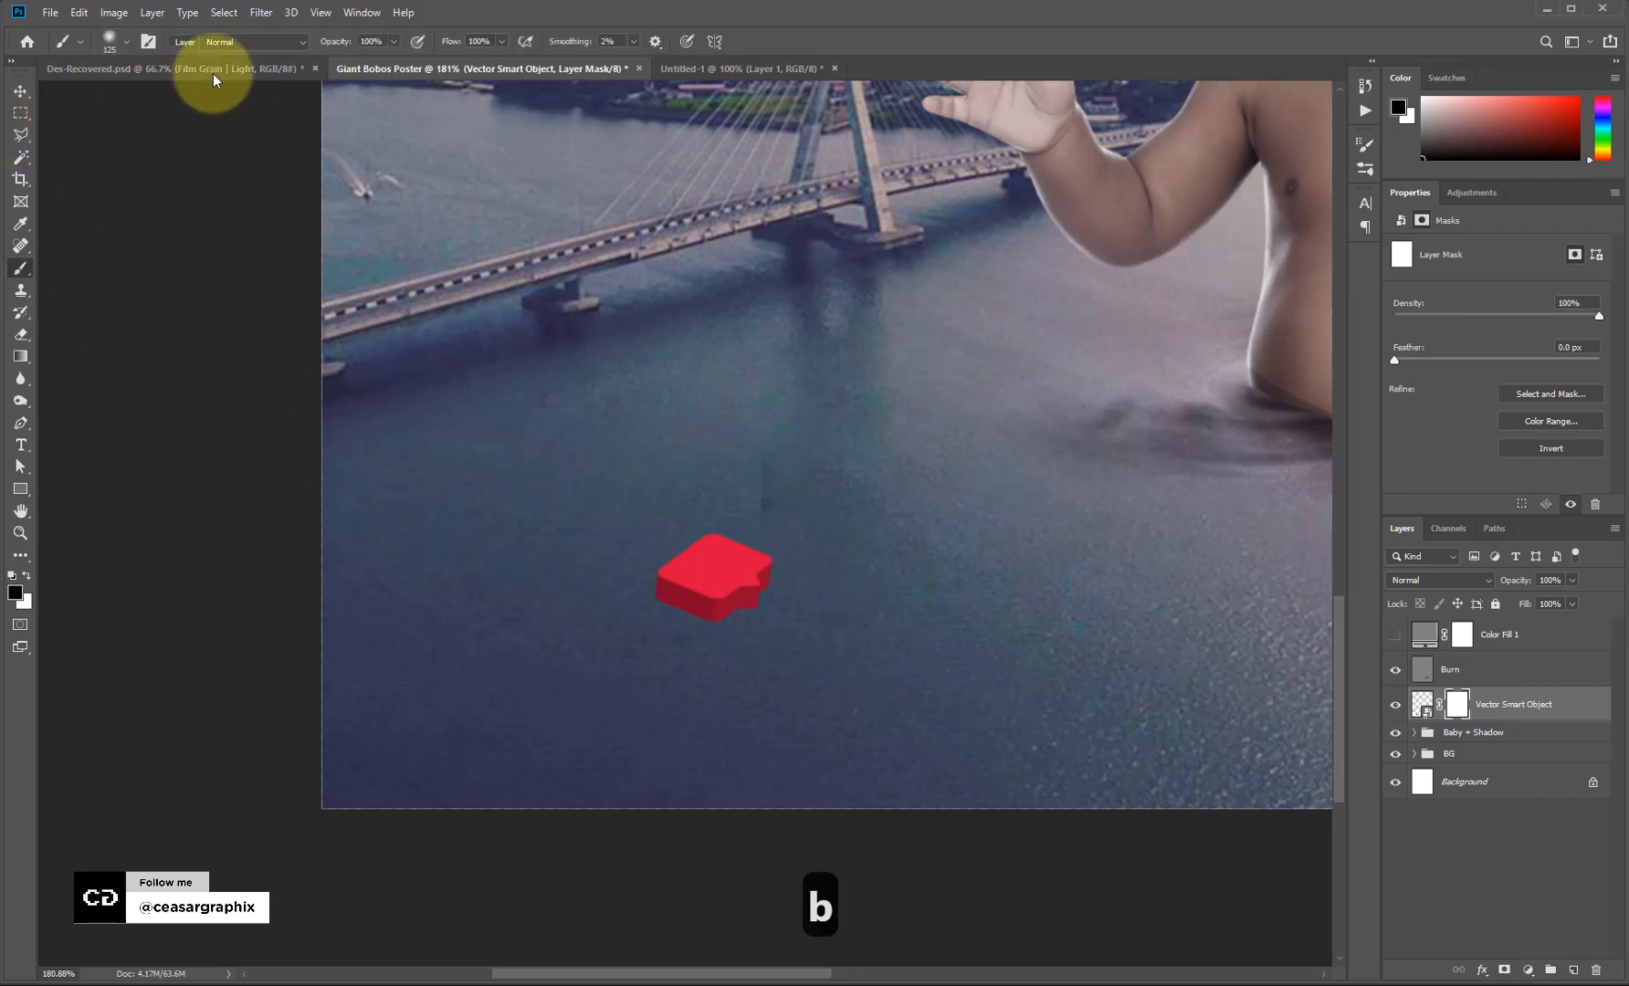
left_click(148, 41)
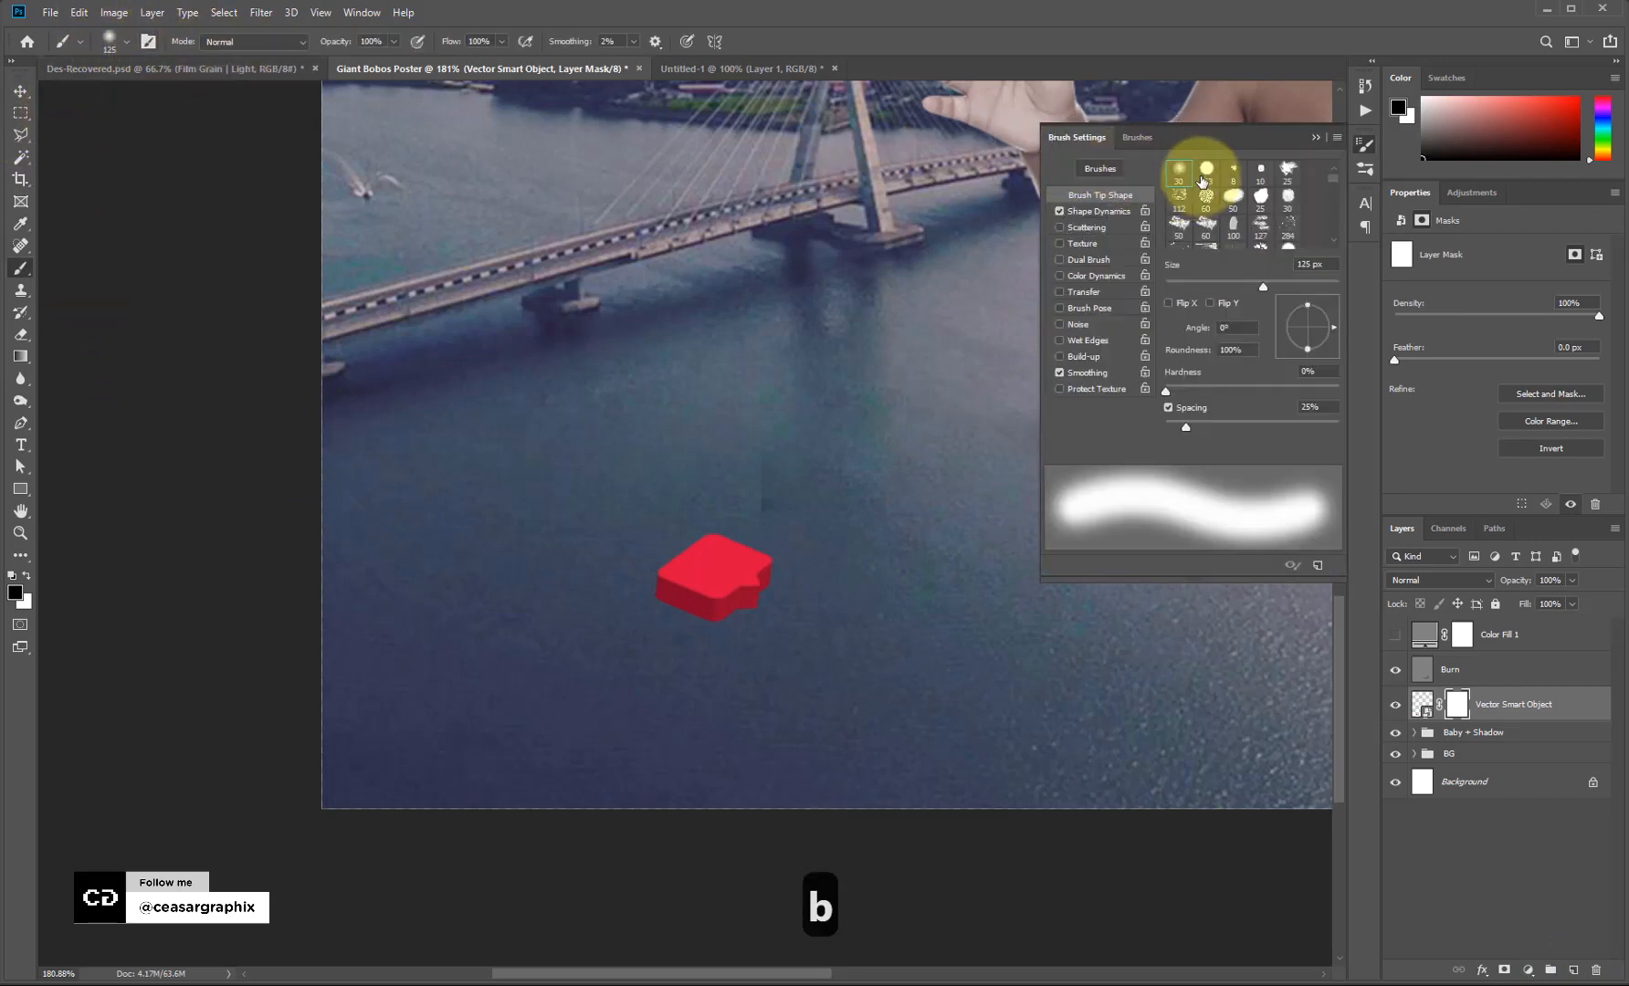
left_click(1317, 136)
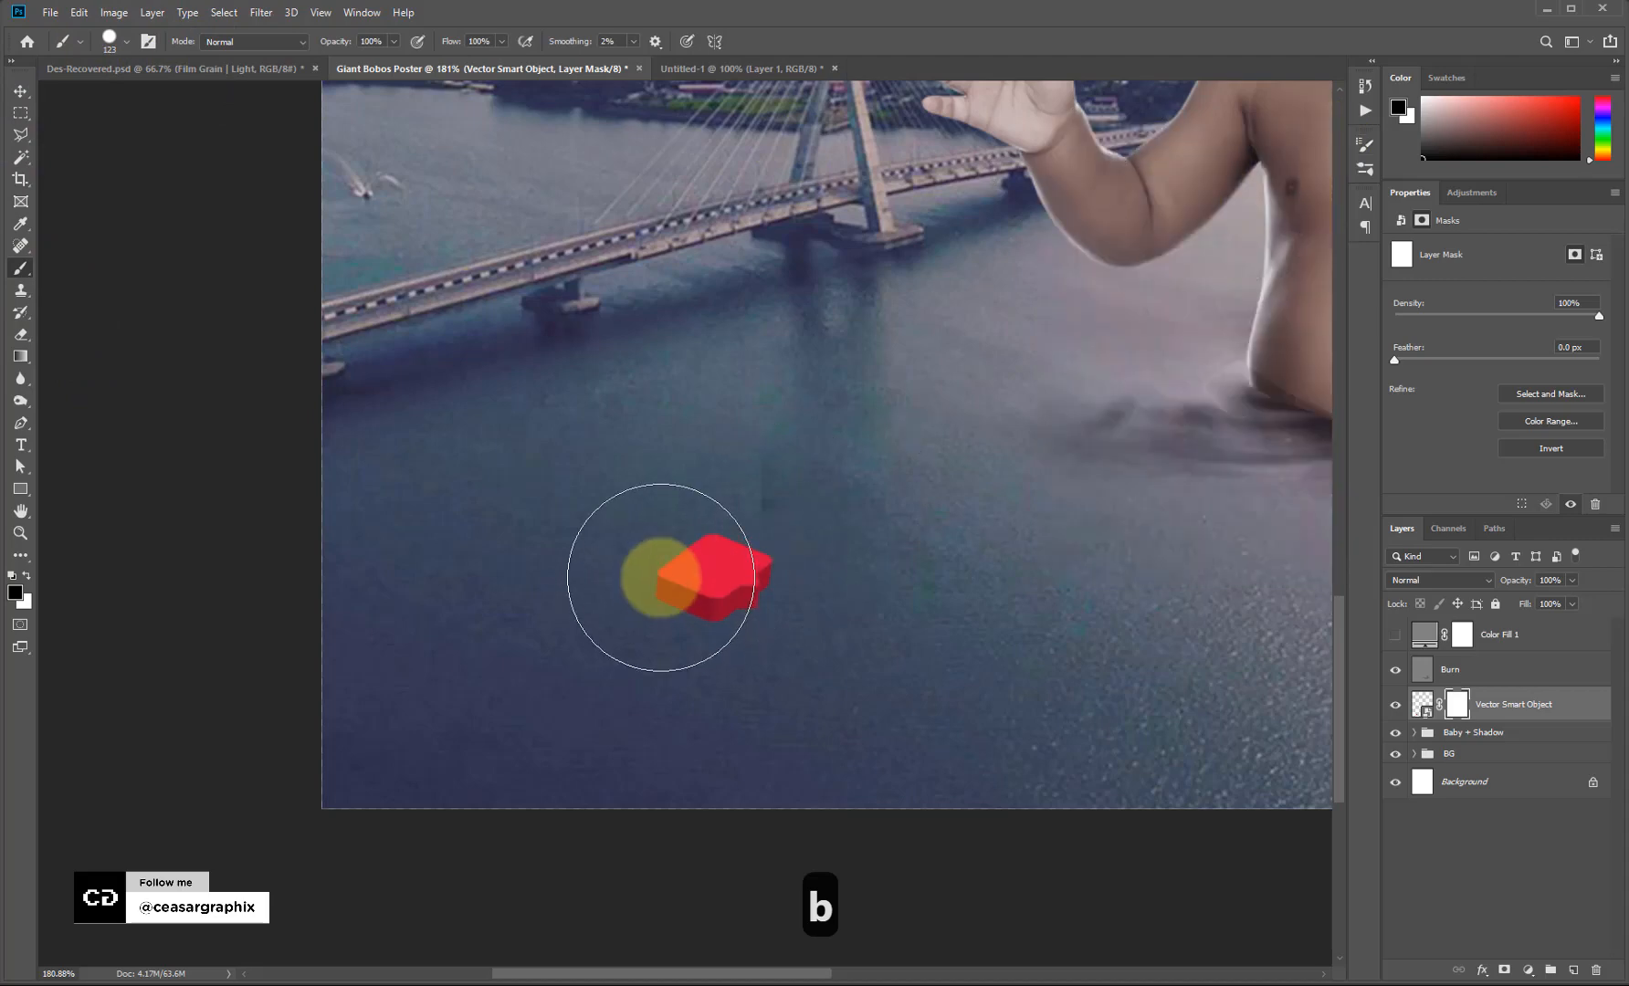
key("bracketleft")
key("bracketleft")
key("bracketleft")
key("bracketleft")
key("bracketleft")
key("bracketleft")
key("bracketleft")
key("bracketleft")
key("bracketleft")
key("bracketleft")
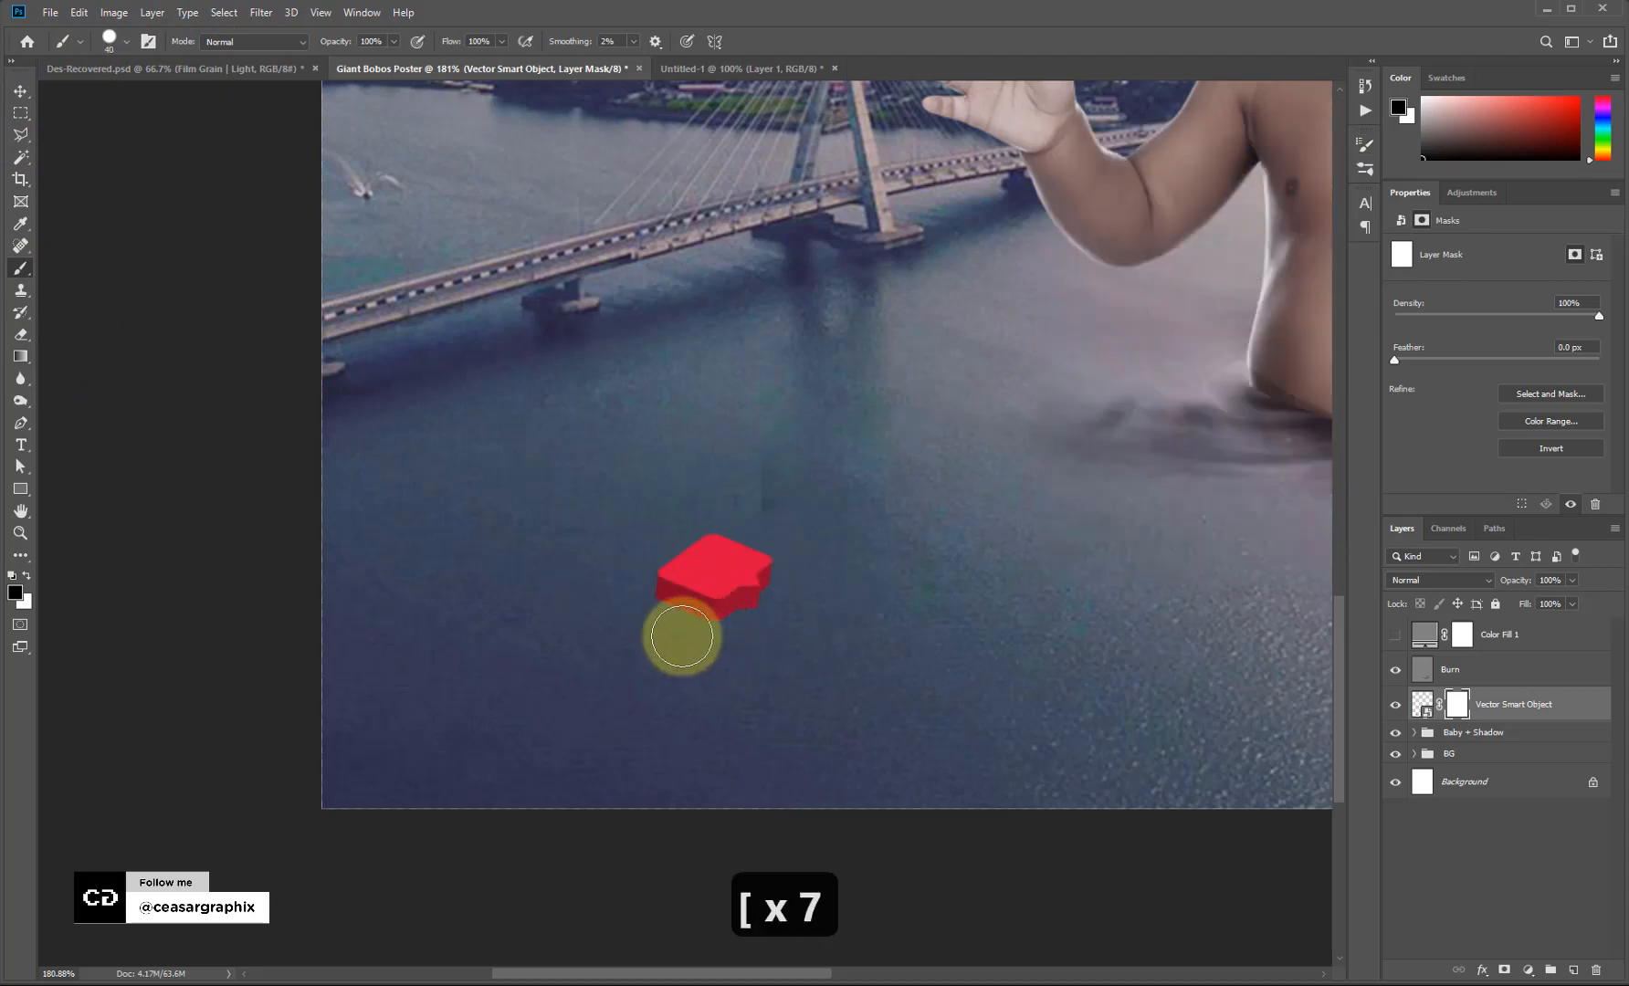
key("bracketleft")
key("bracketleft")
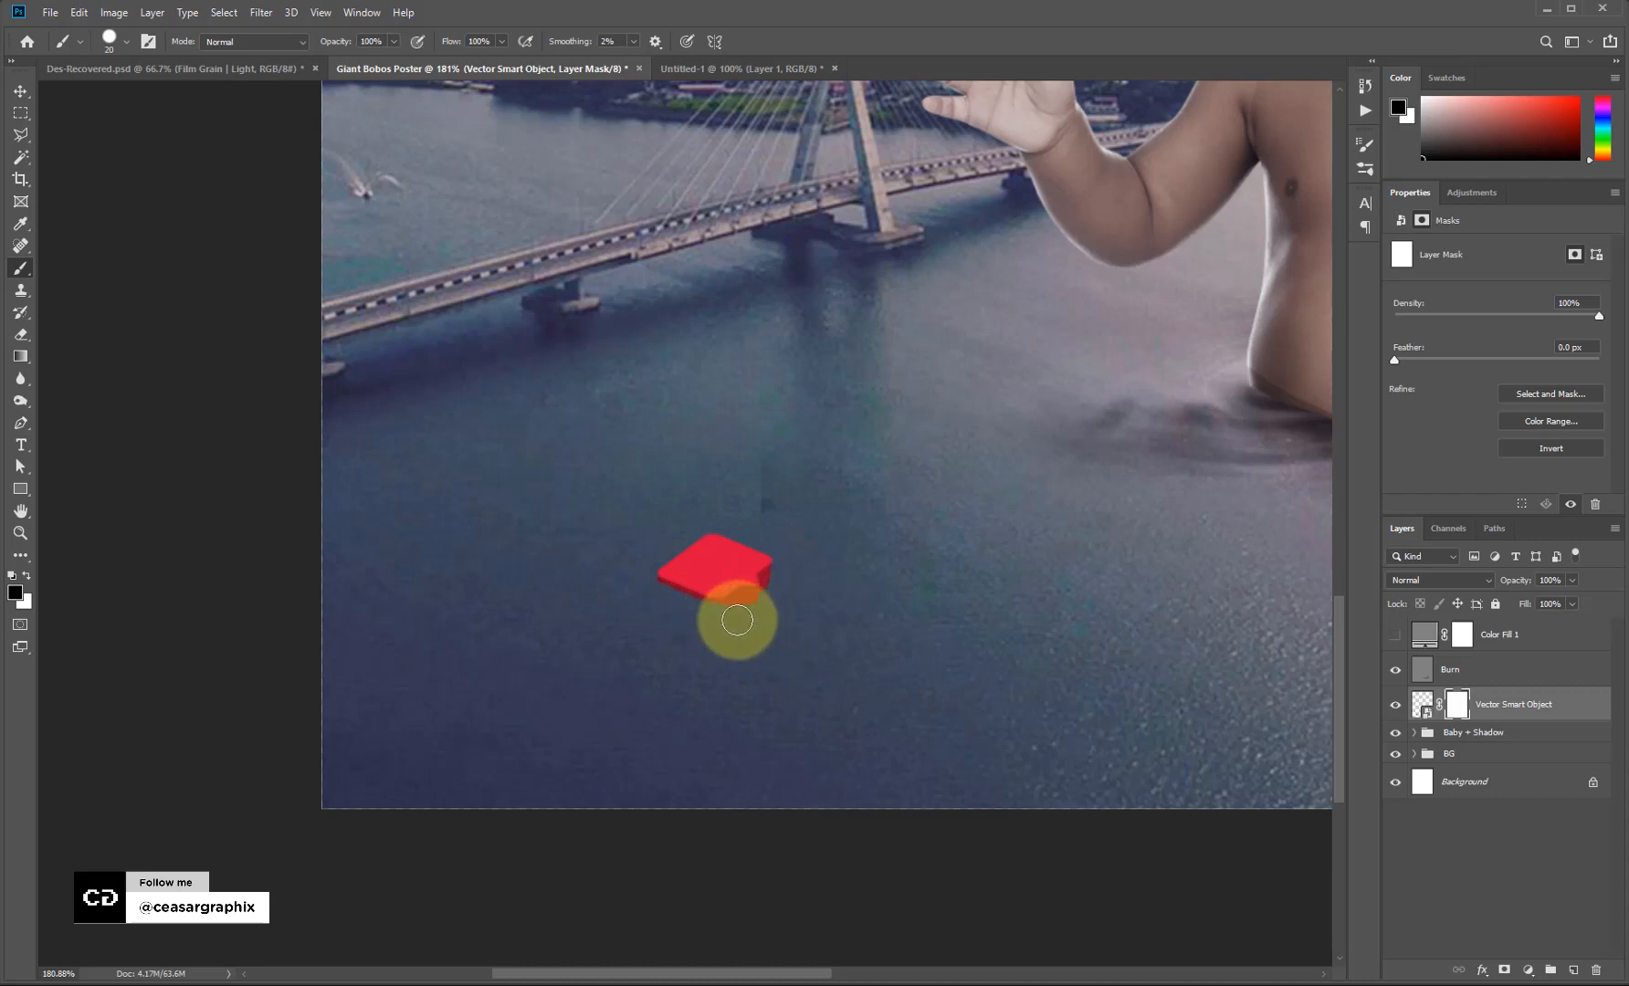
key("bracketleft")
key("bracketleft")
key("bracketleft")
key("bracketleft")
key("bracketright")
key("bracketright")
key("bracketright")
key("bracketright")
key("bracketright")
key("bracketleft")
key("bracketleft")
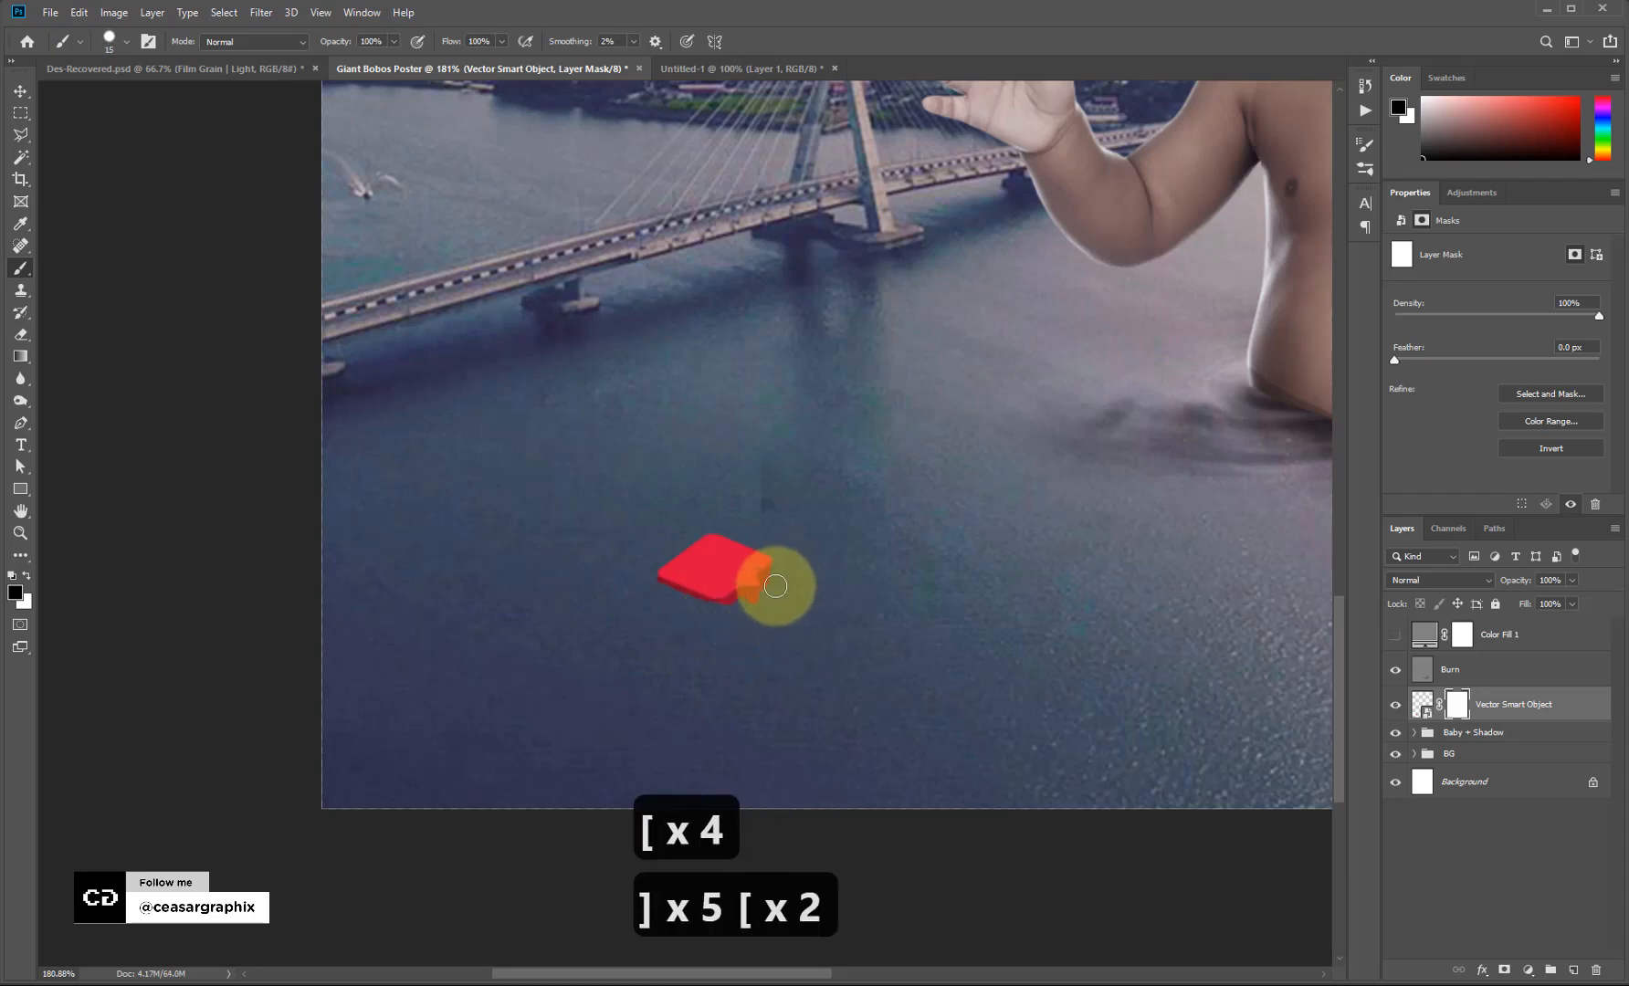
key("ctrl+z")
key("ctrl+z")
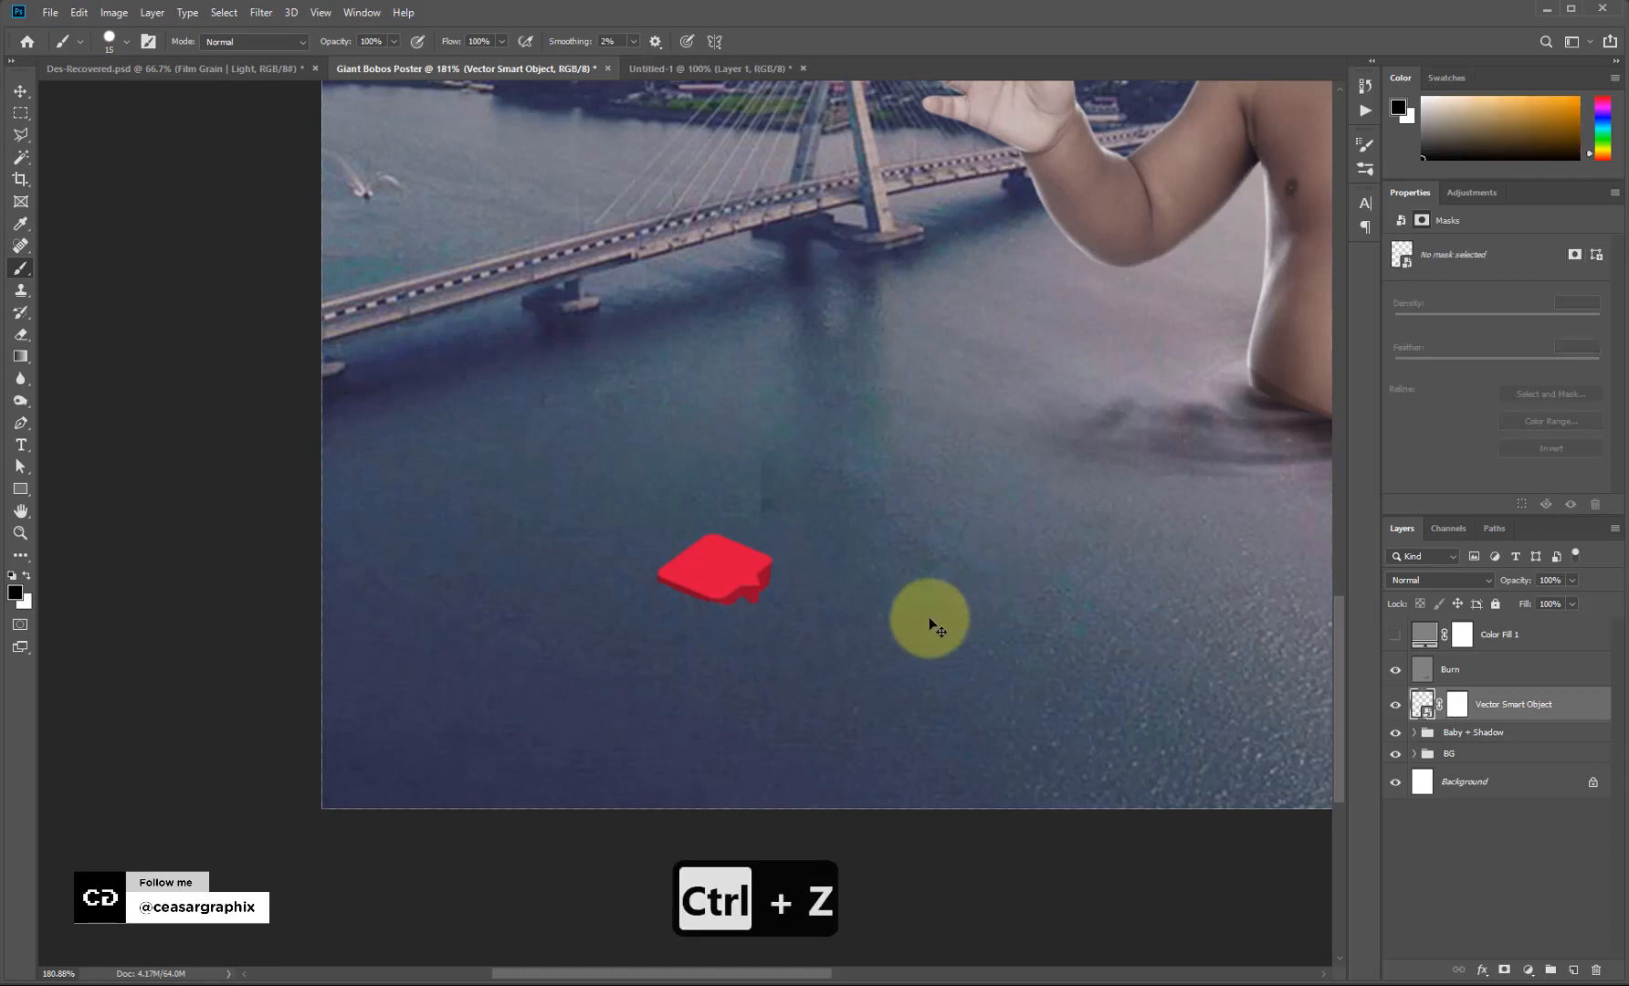
key("v")
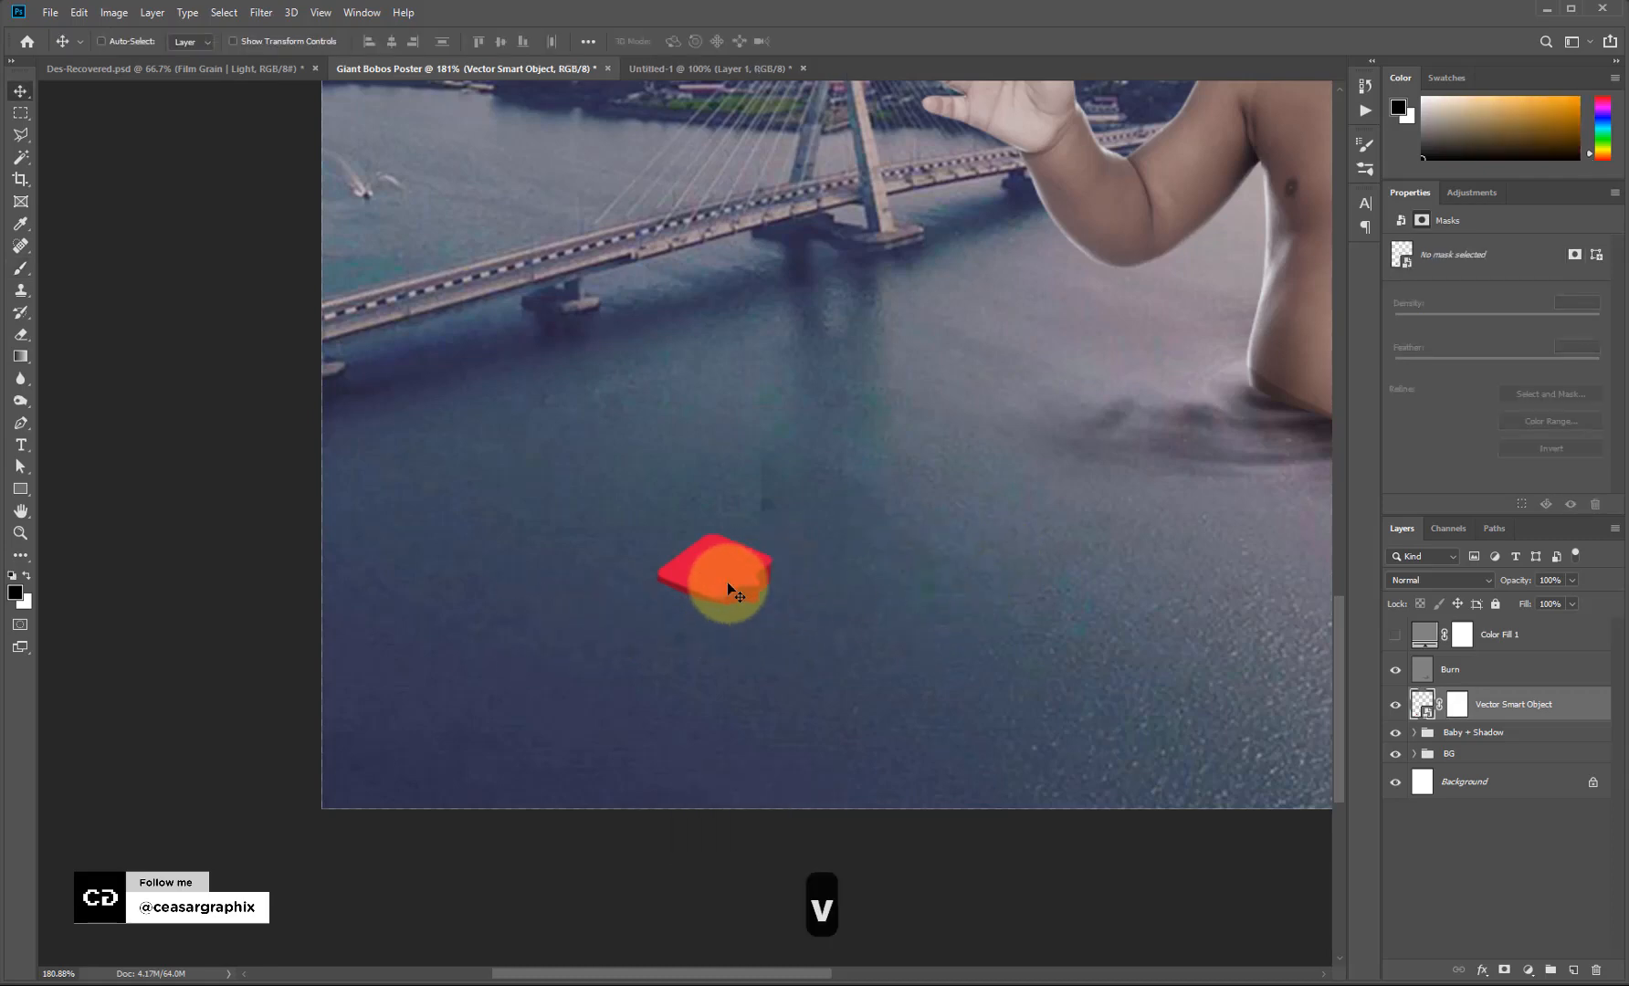
Rename the Vector Smart Object layer to '3D Object', then select the Burn layer.
double_click(1506, 703)
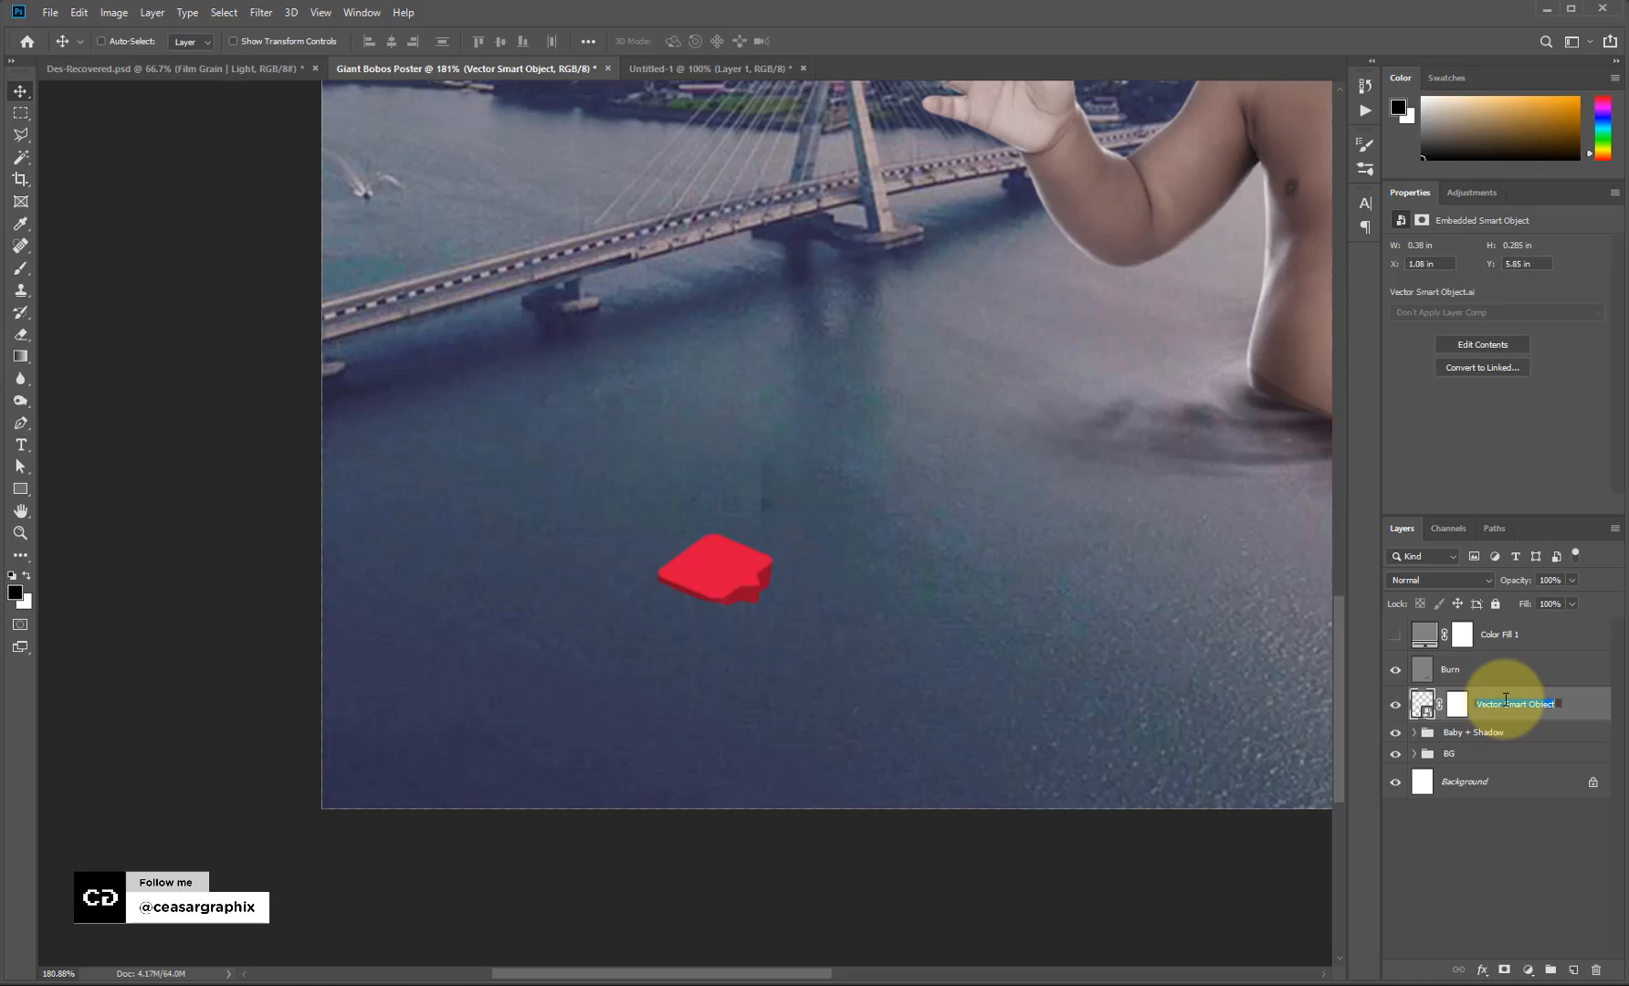
type("#")
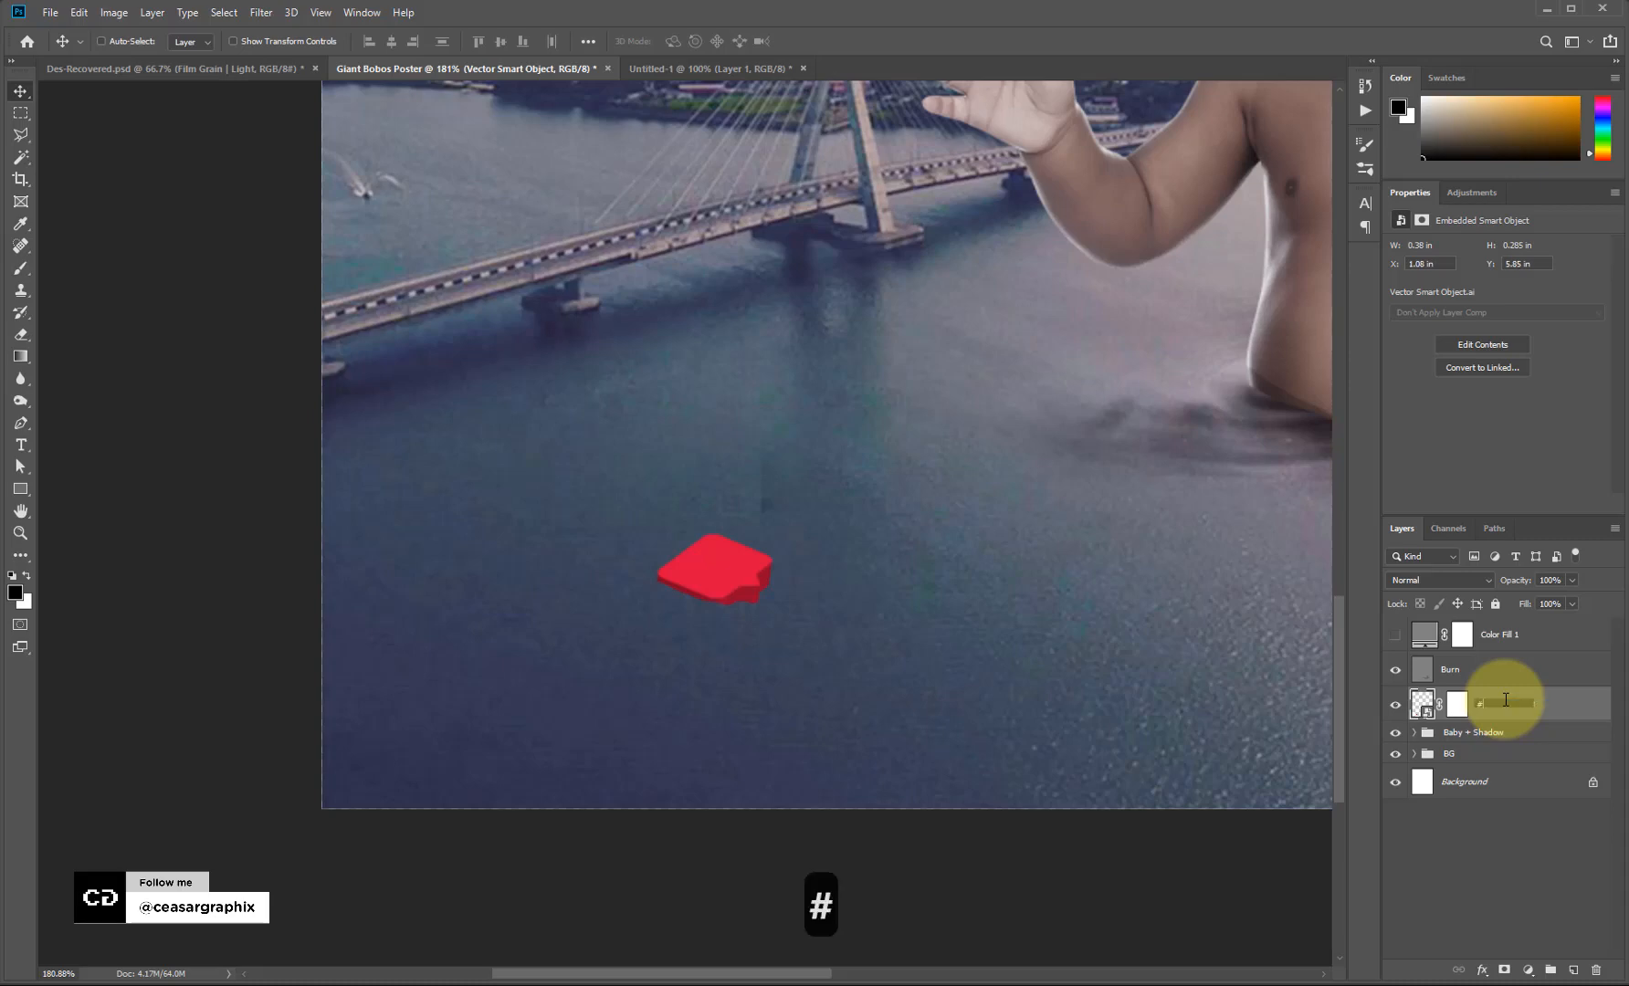
key("BackSpace")
type("3D")
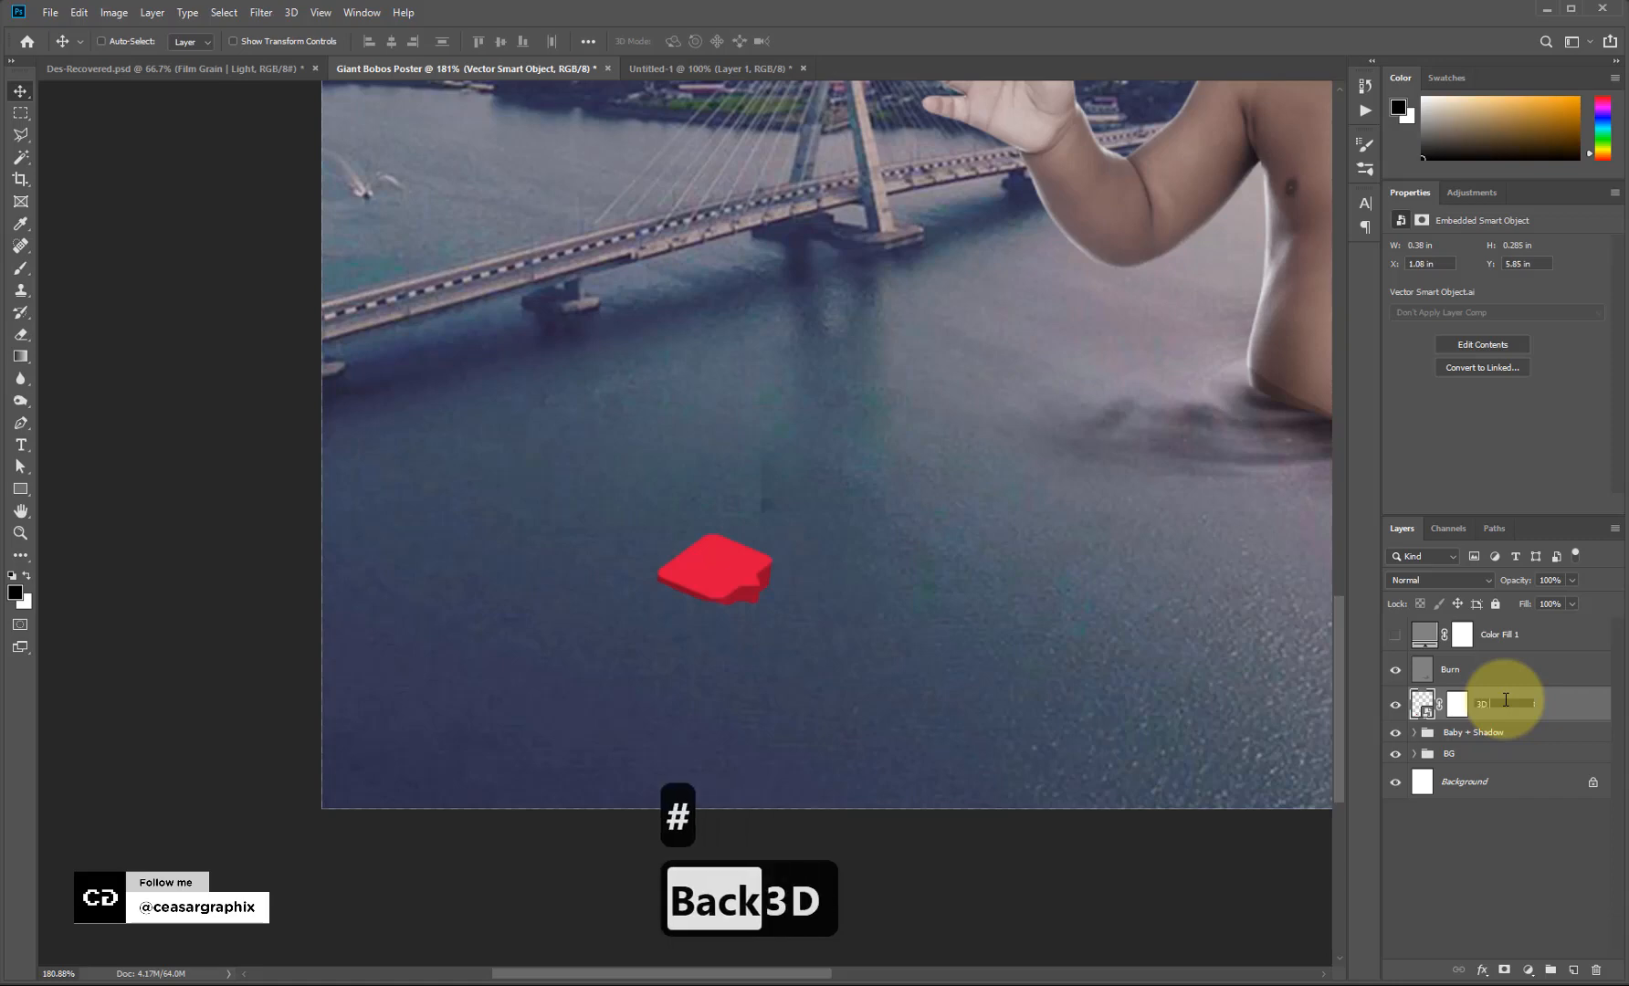
type(" Ob")
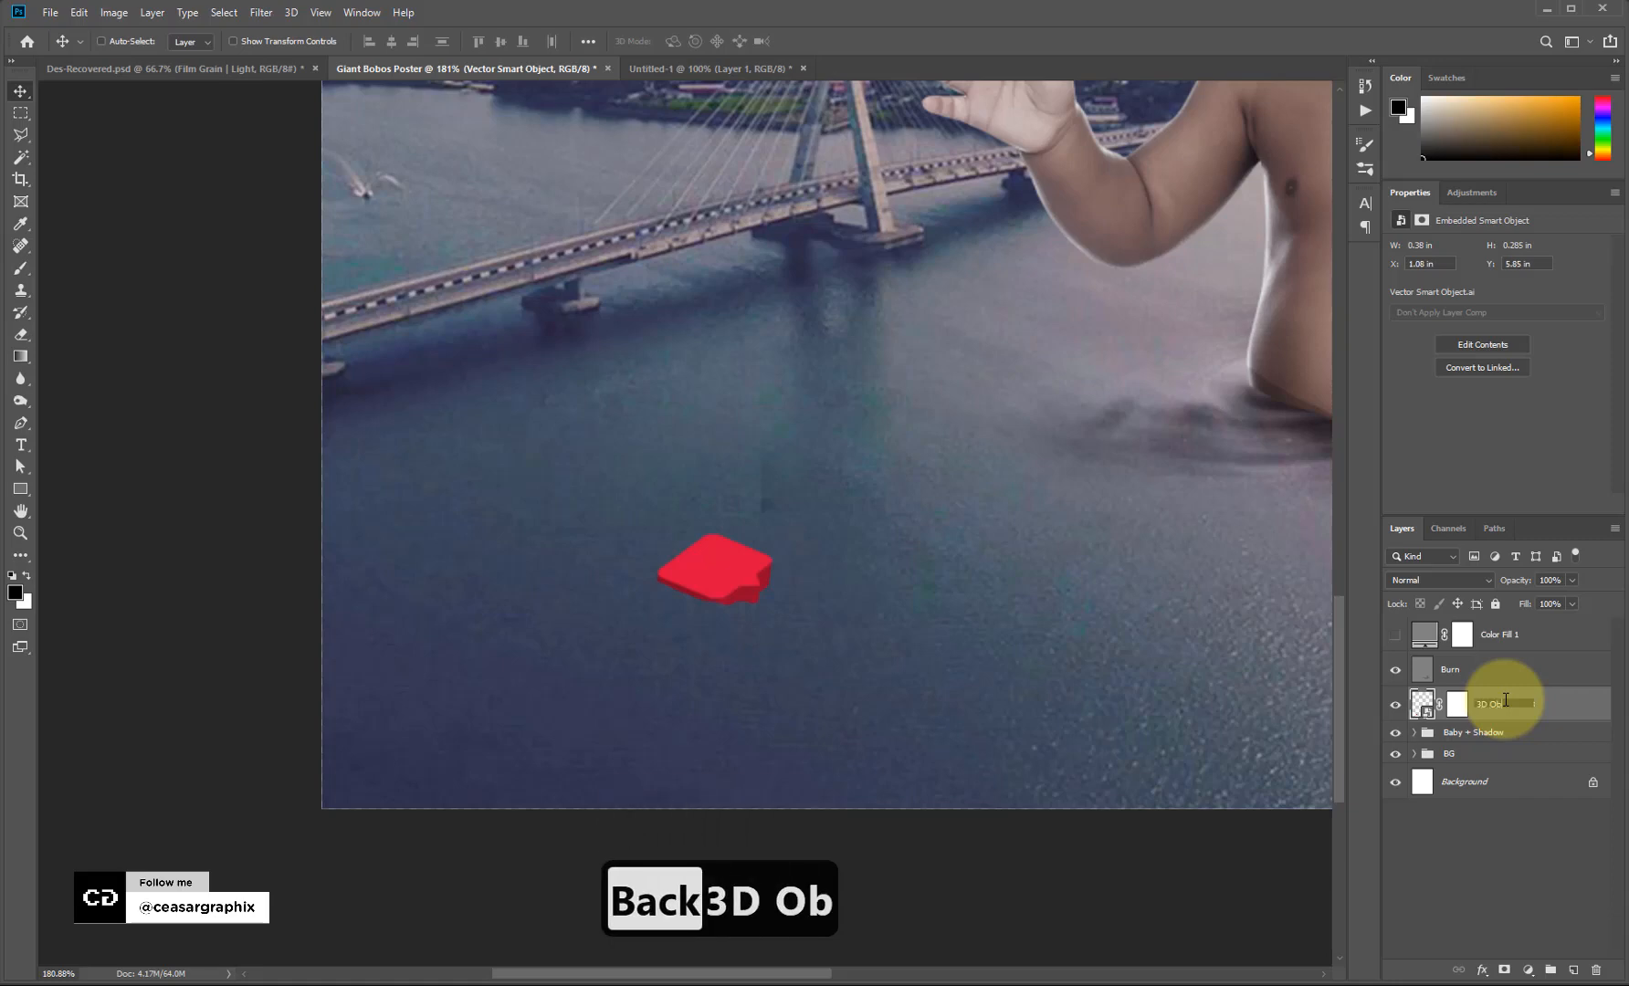
type("ject")
key("Return")
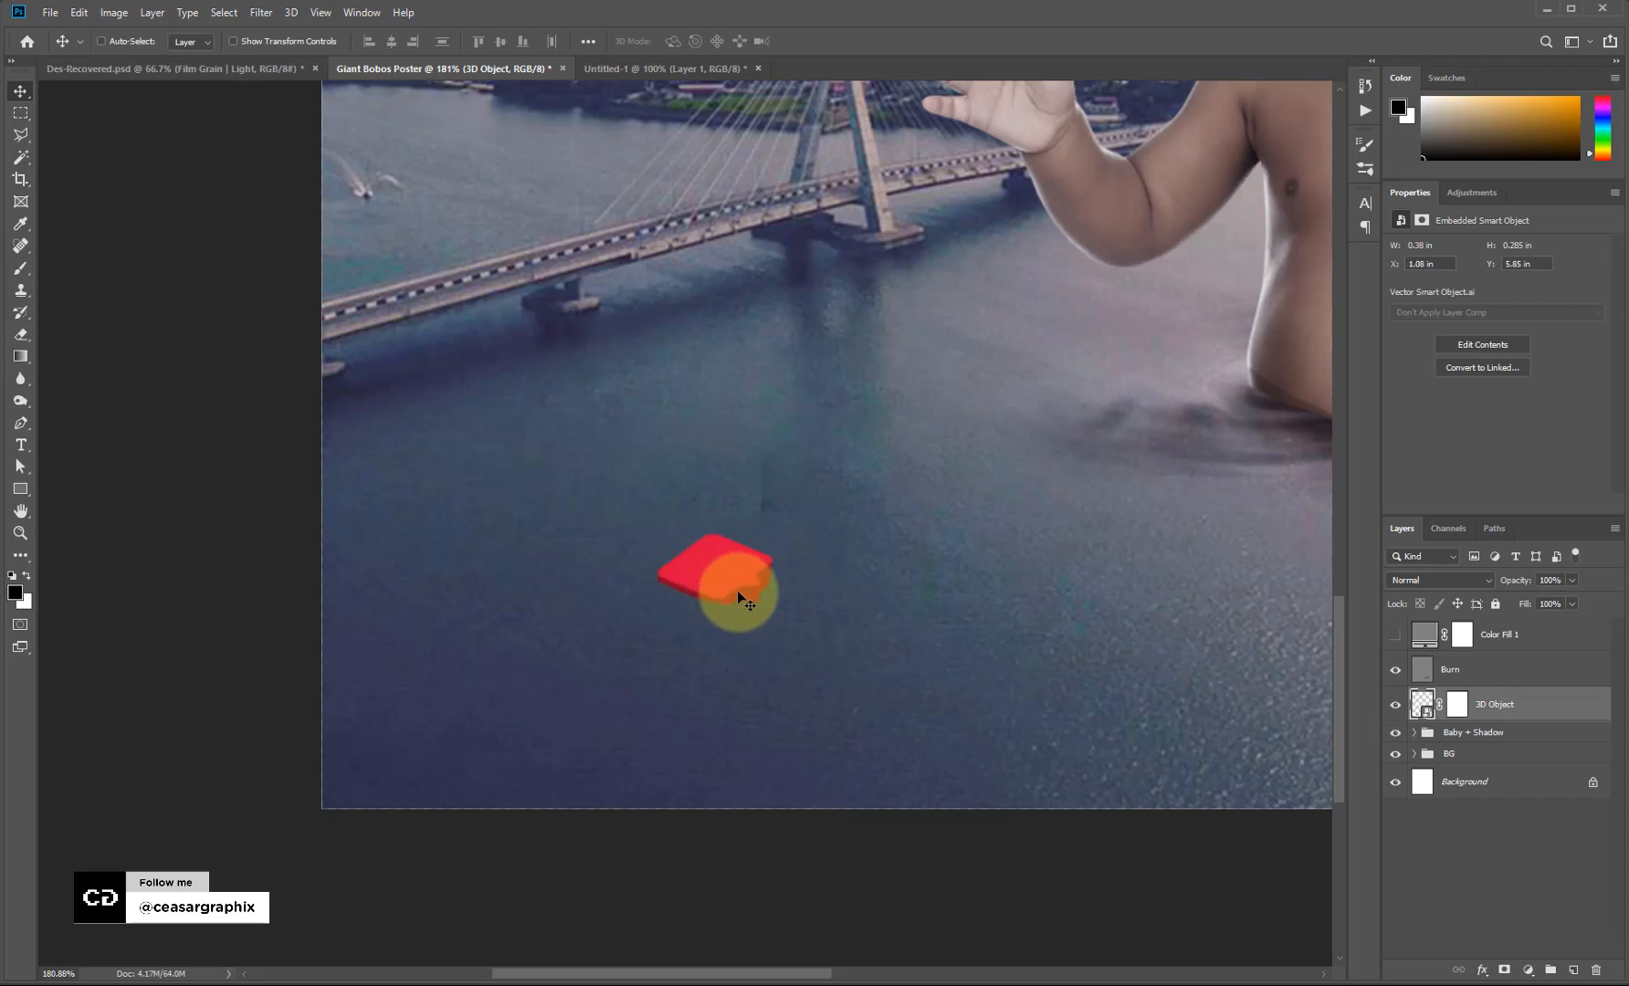
left_click(1497, 669)
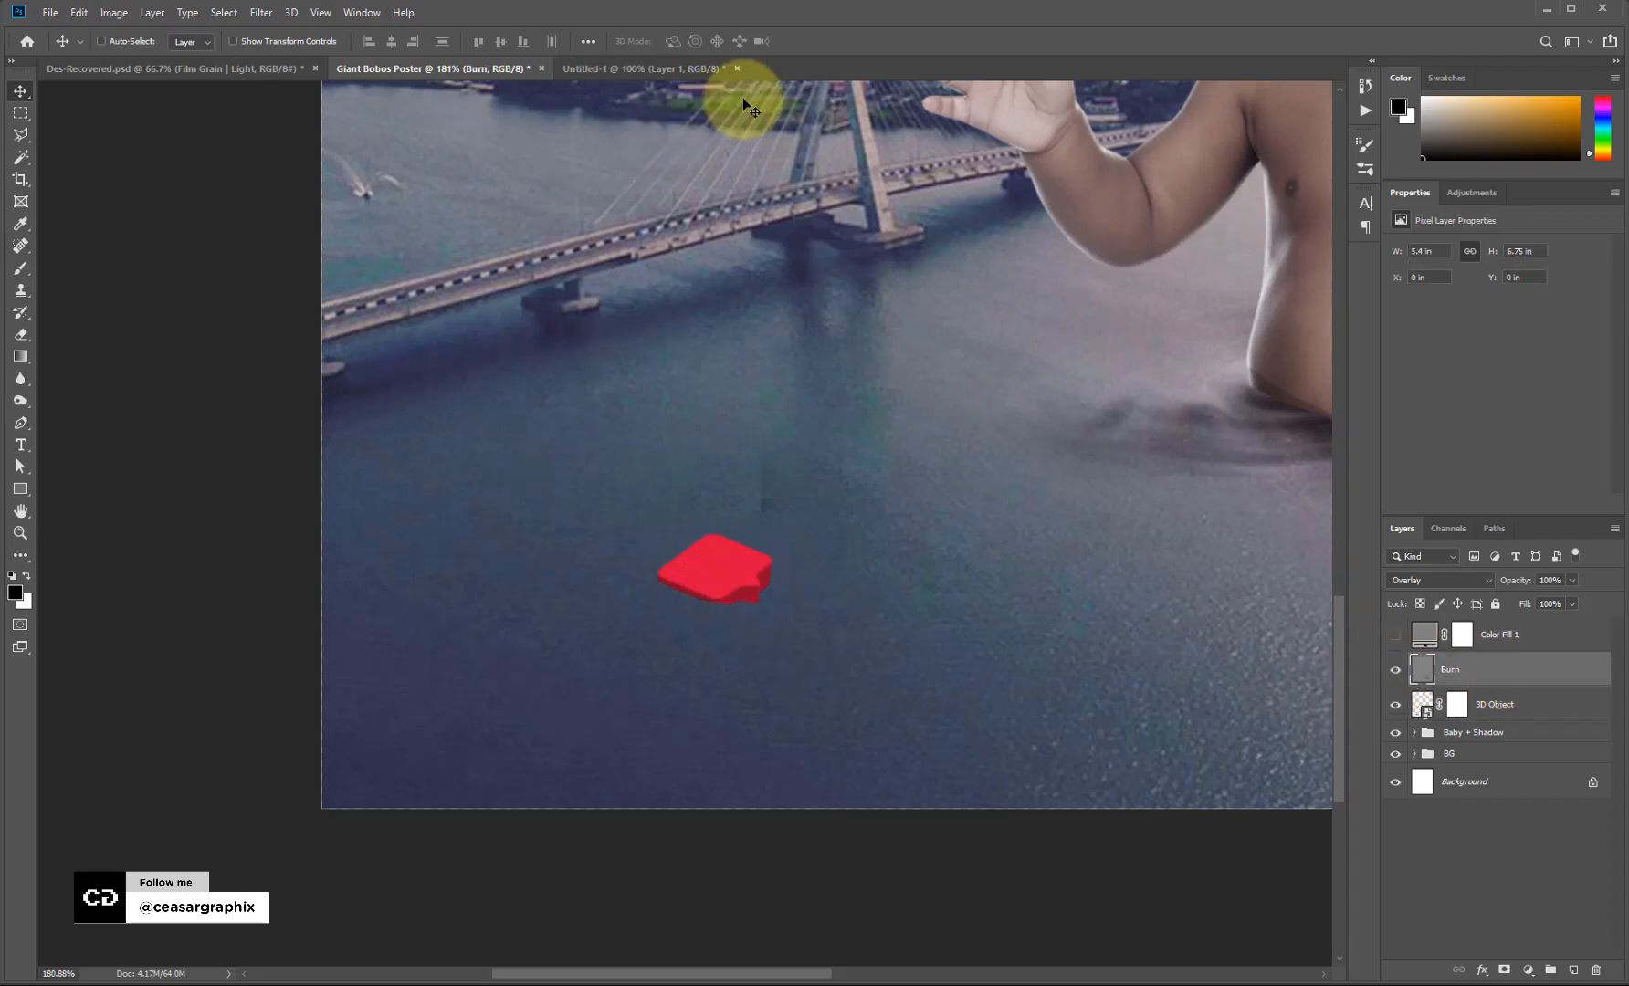
left_click(51, 13)
left_click(59, 15)
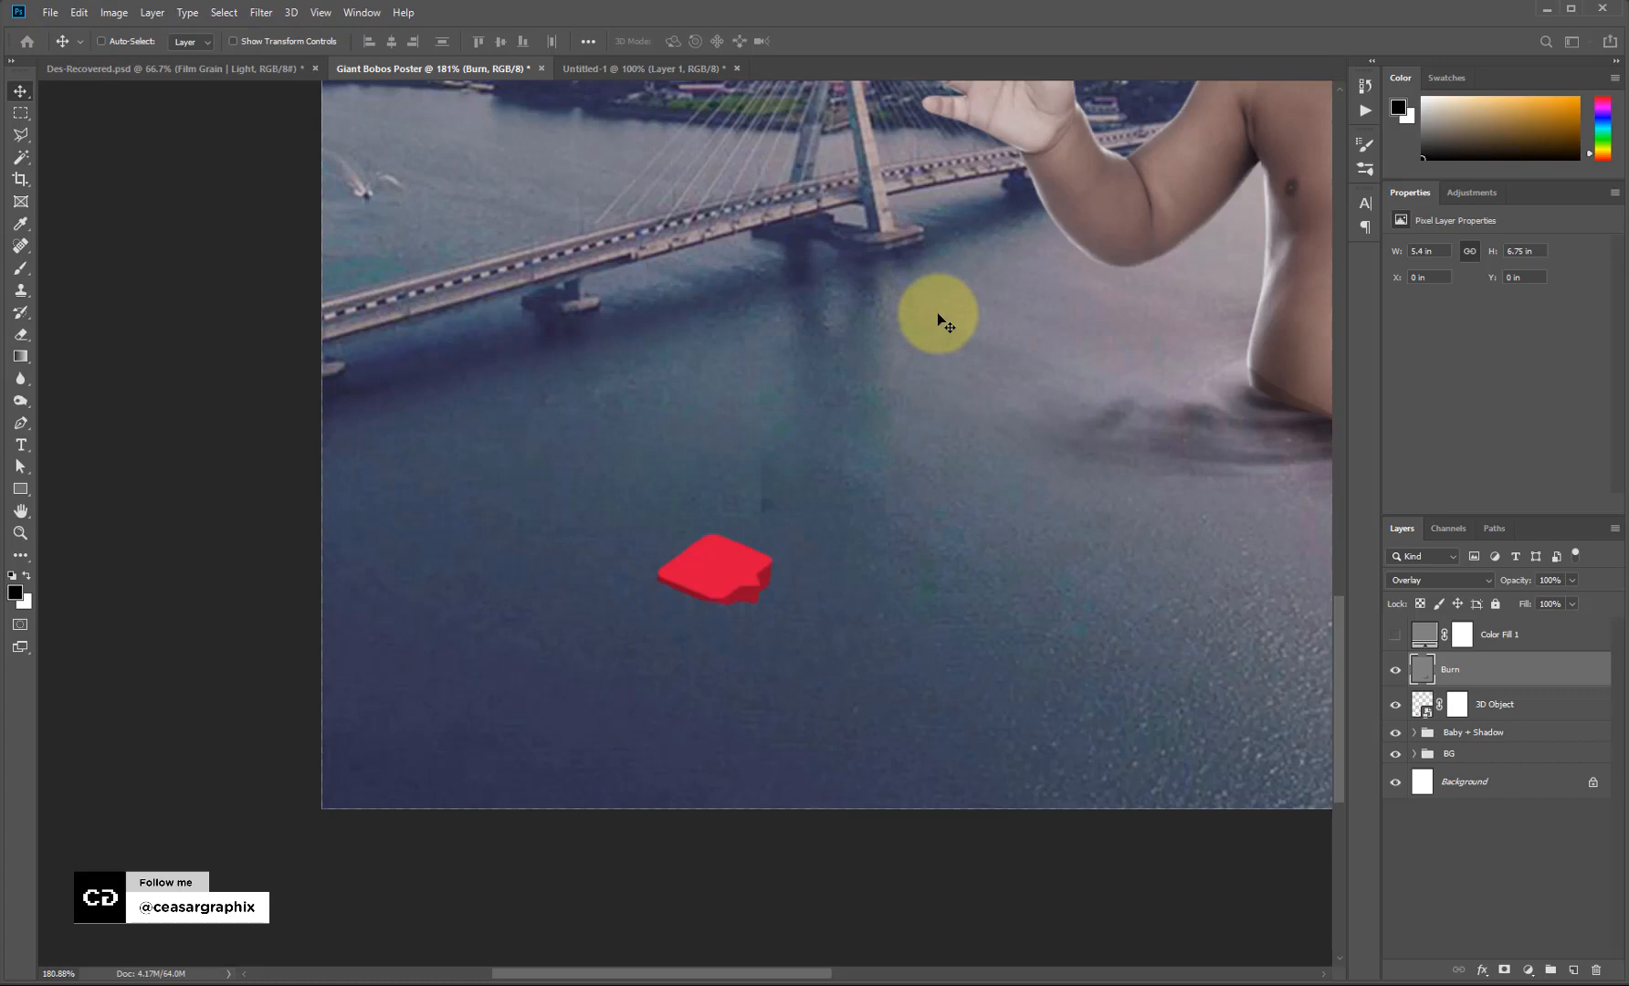
Create Untitled-2, a blank 300 × 300 pixel document with a white background.
key("ctrl+n")
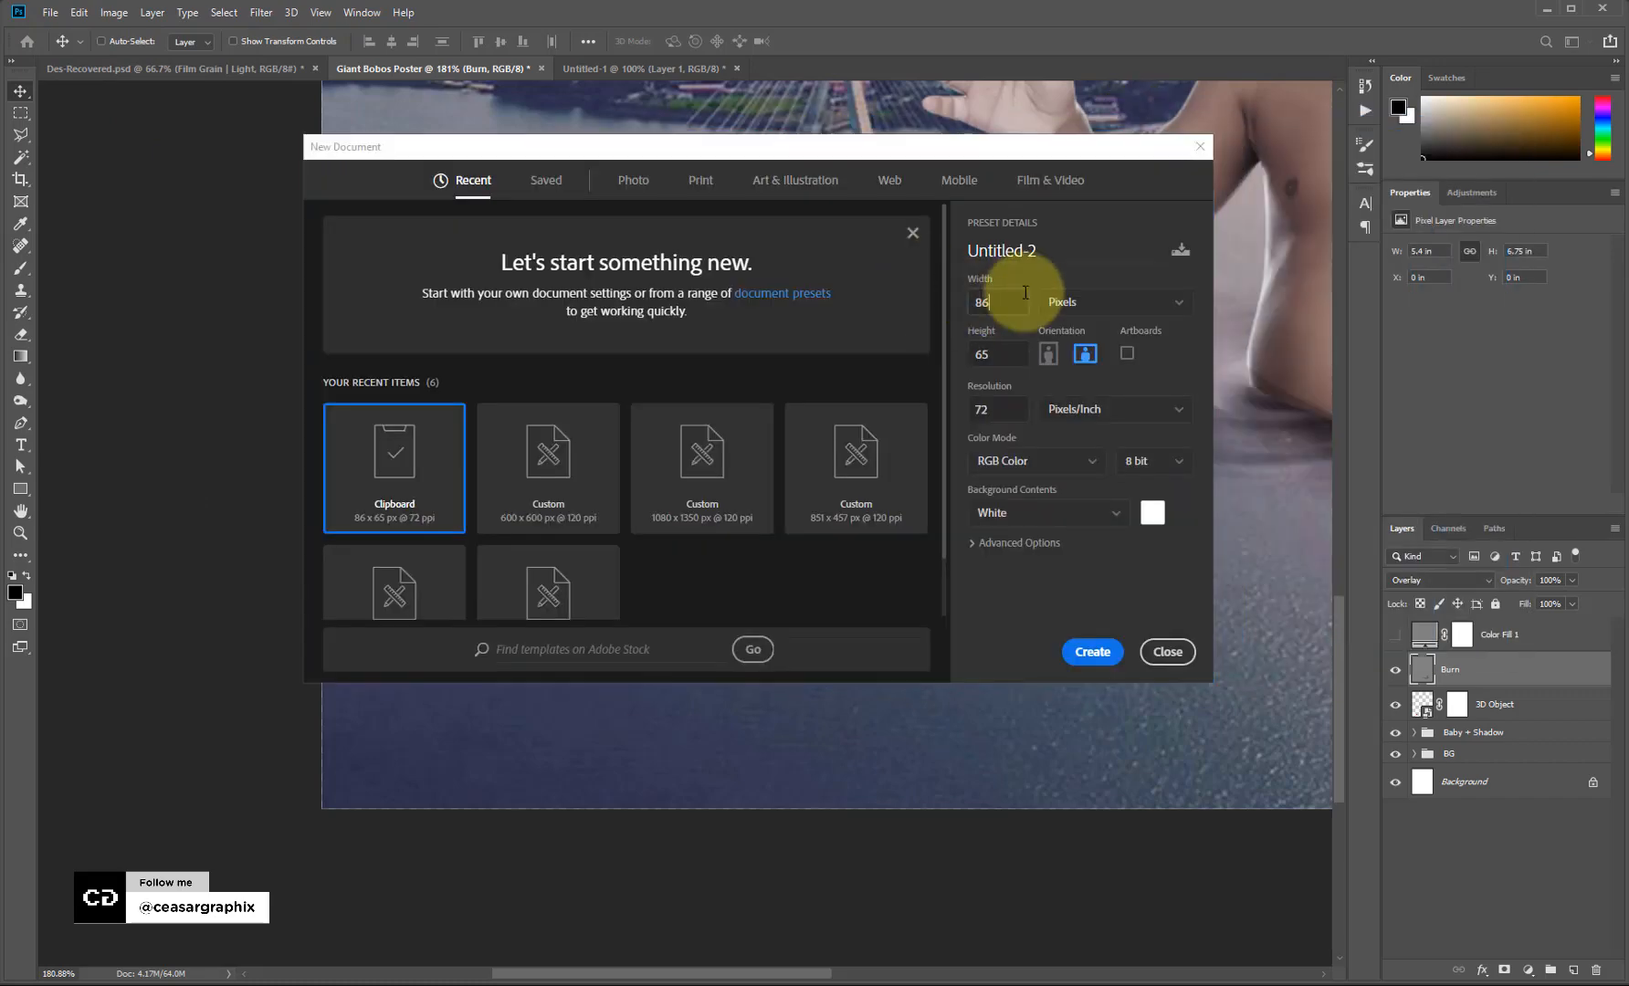
left_click(1095, 302)
left_click(921, 306)
key("shift+Tab")
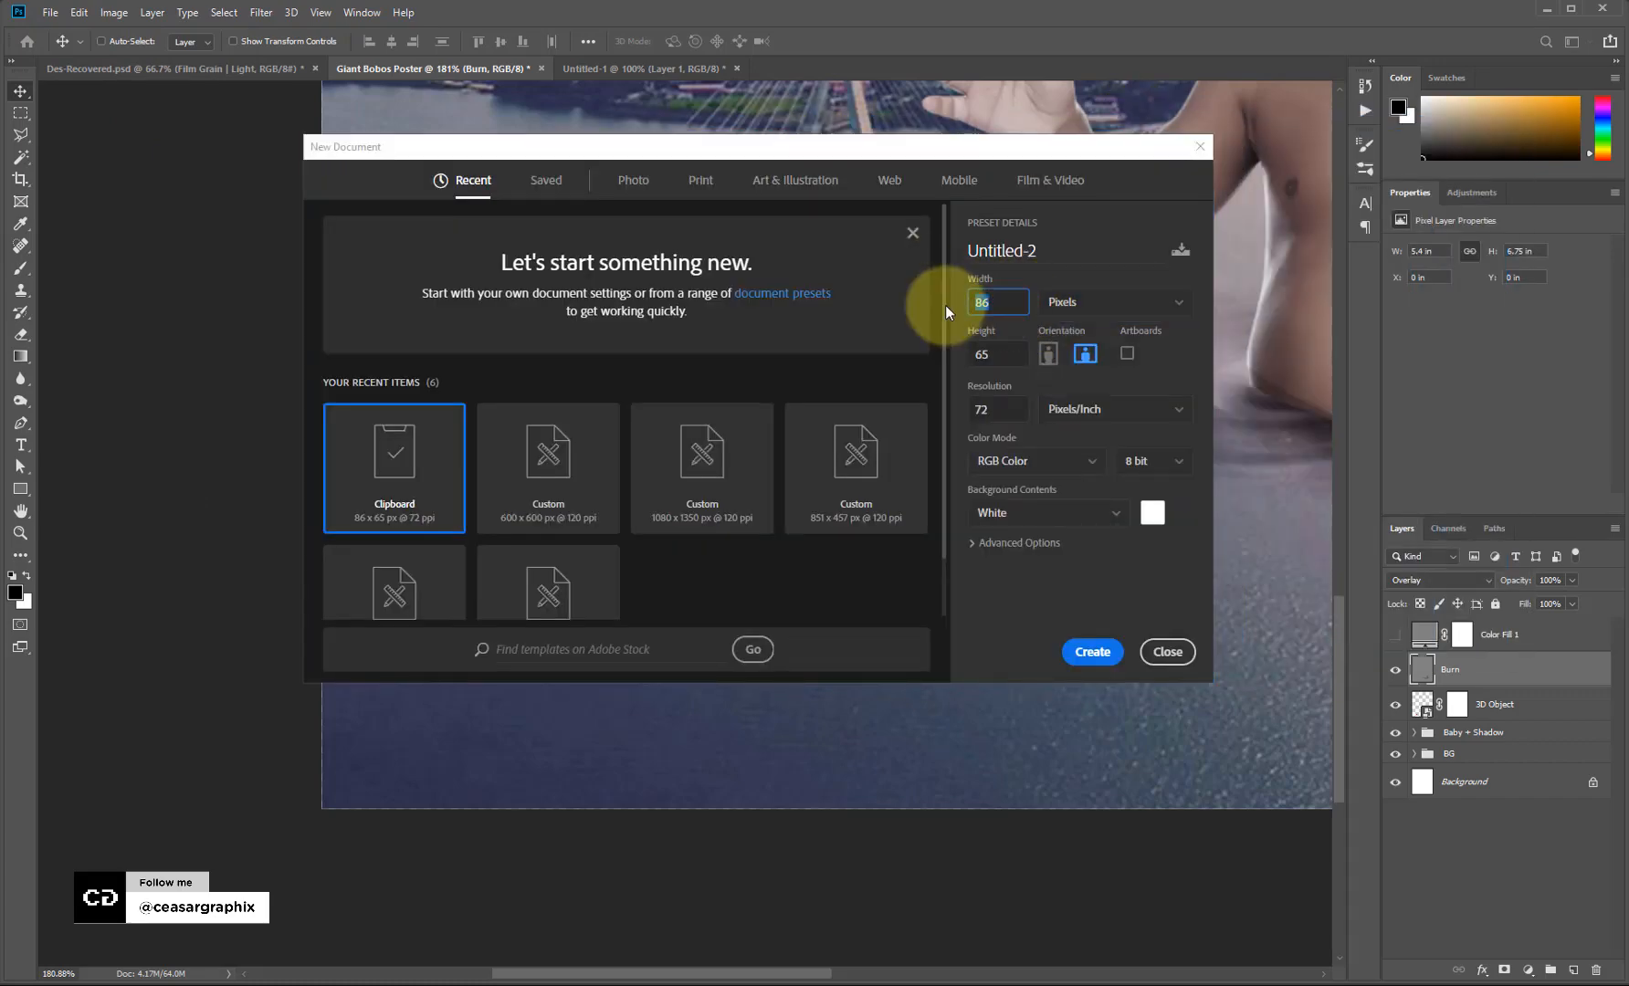
type("5")
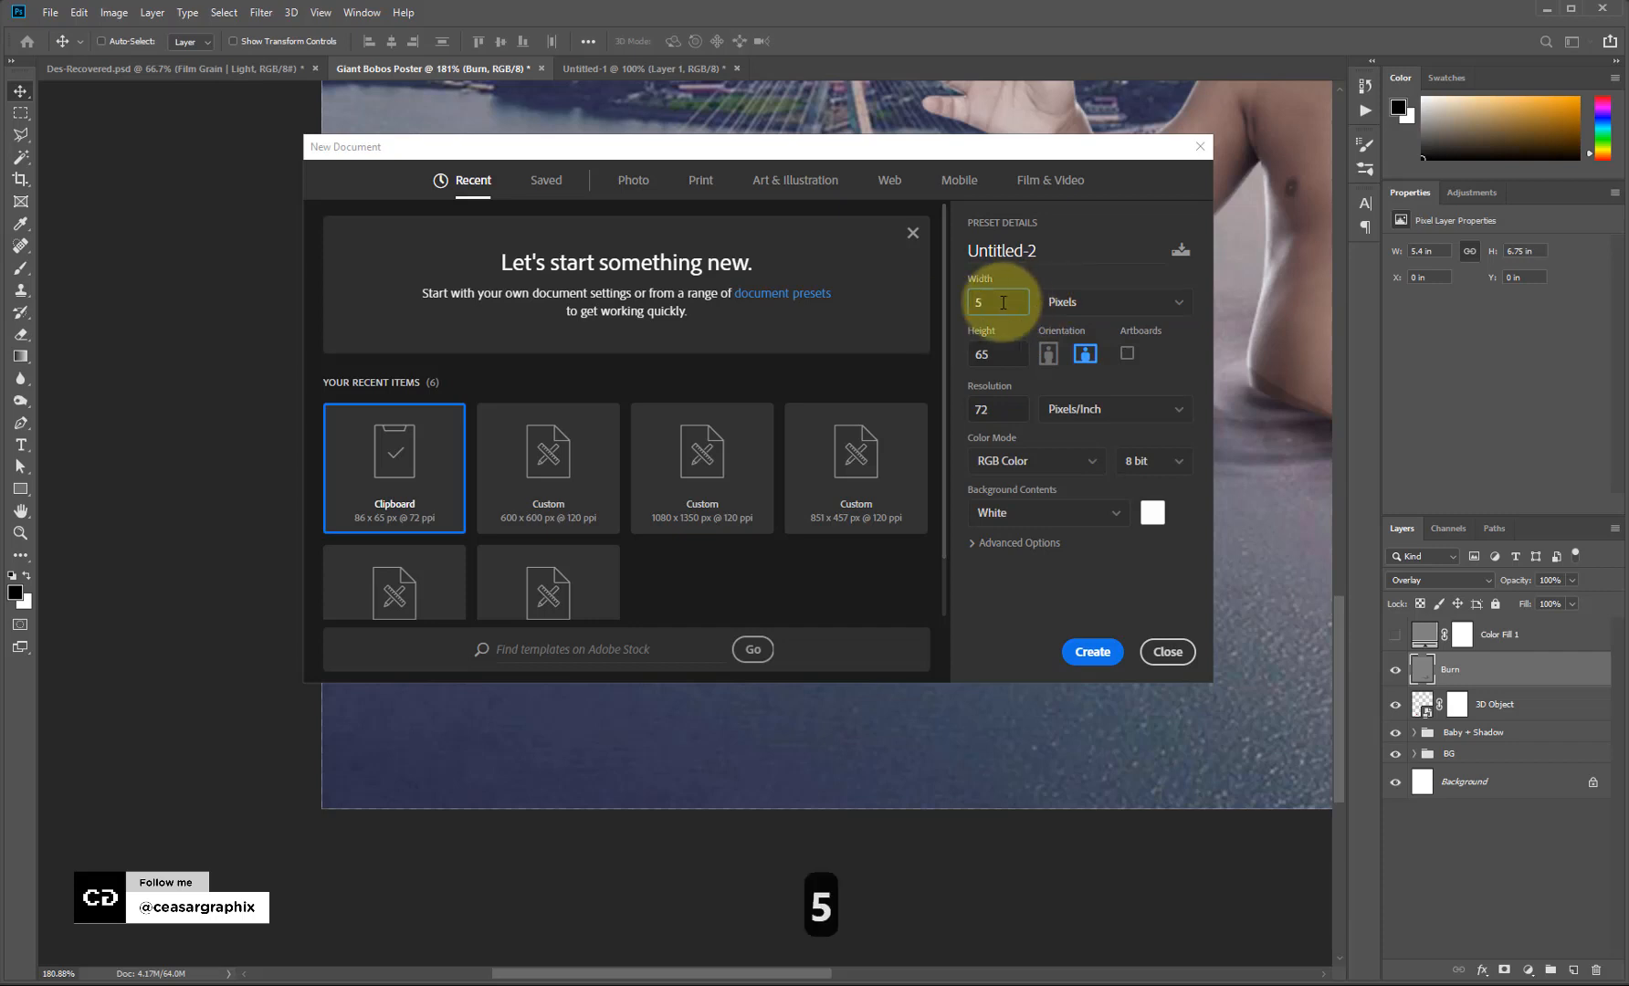
type("300")
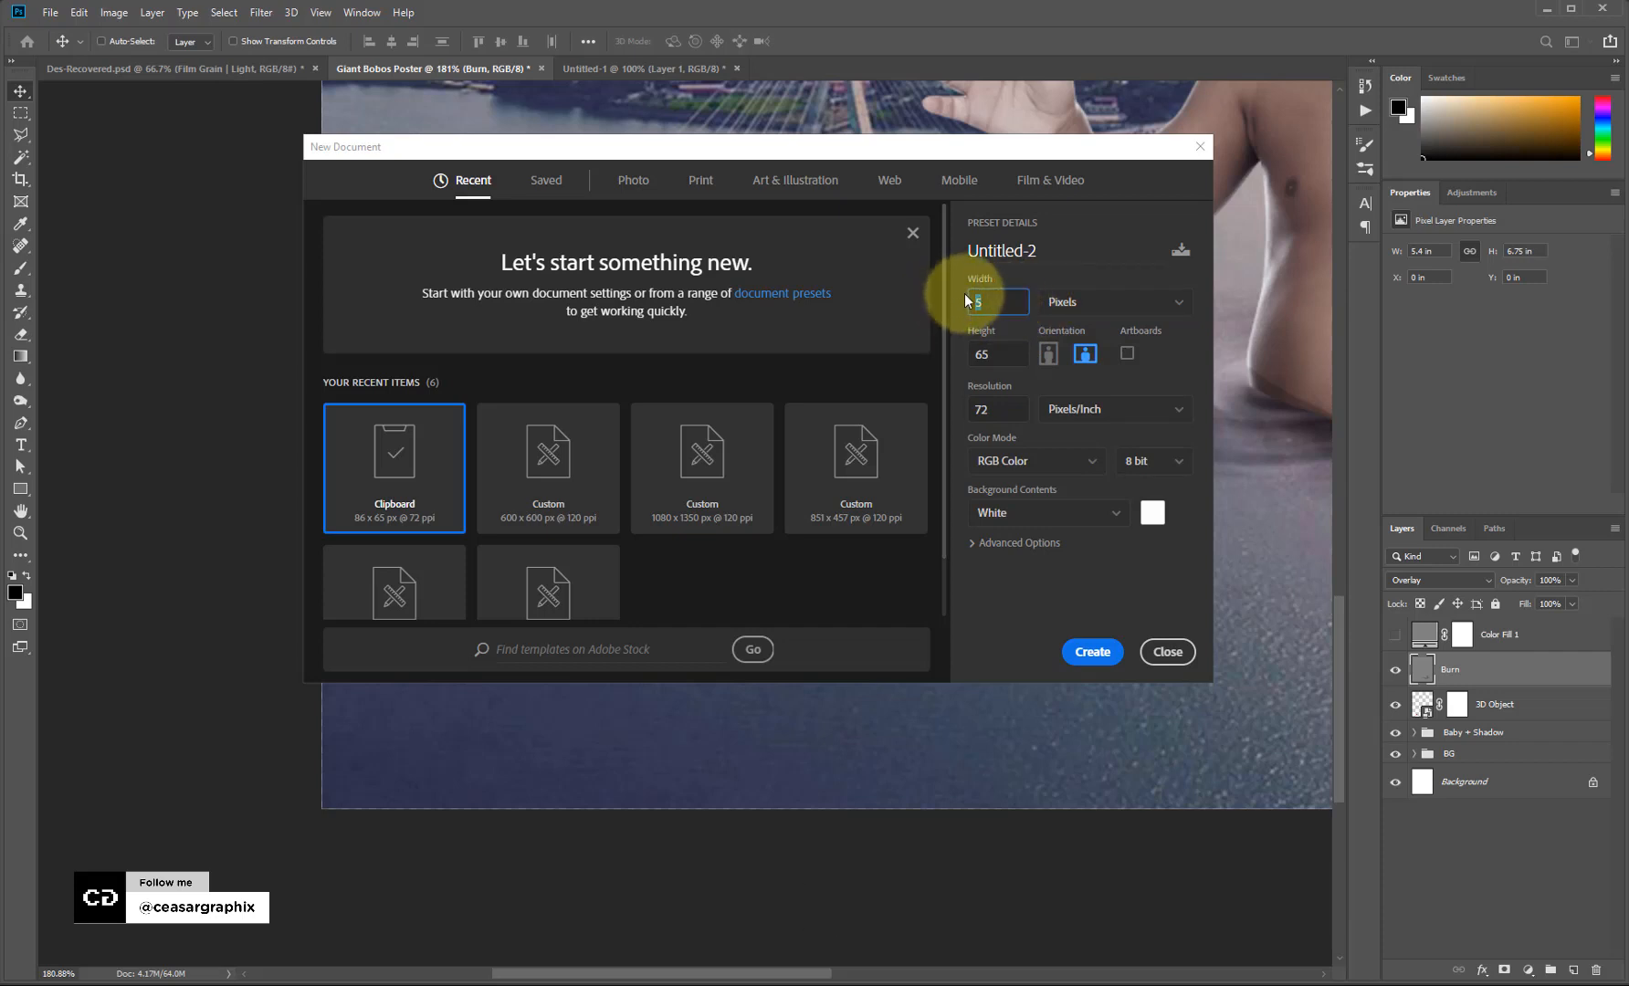
left_click(1011, 356)
type("300")
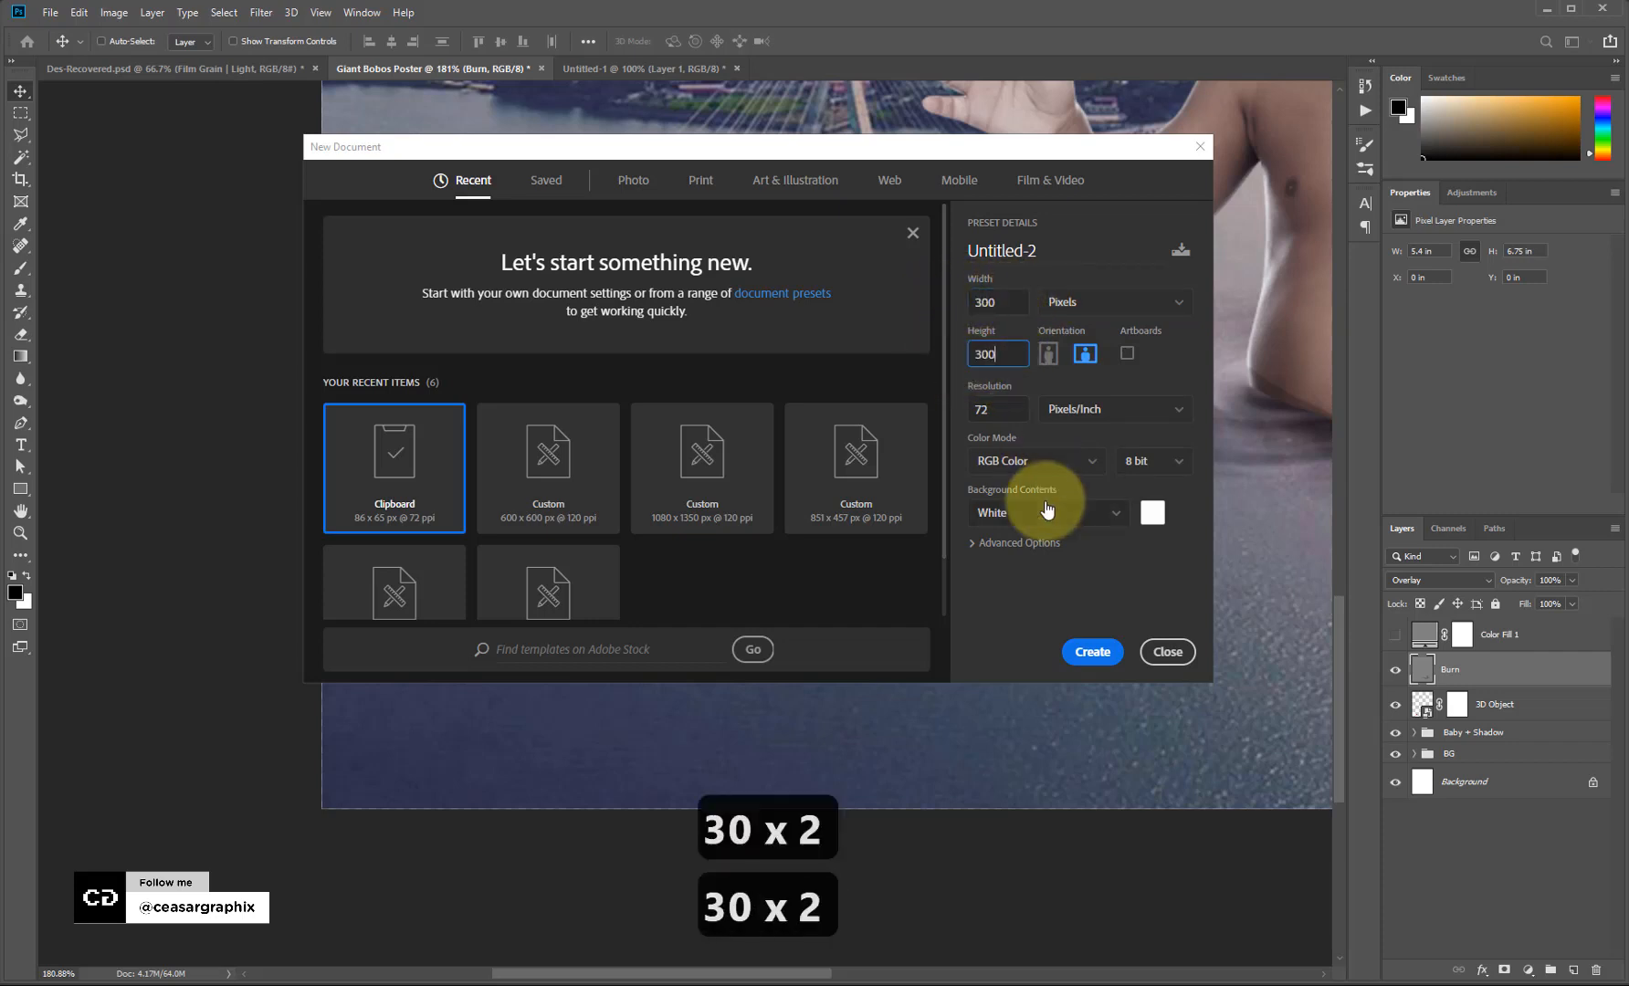
left_click(1092, 653)
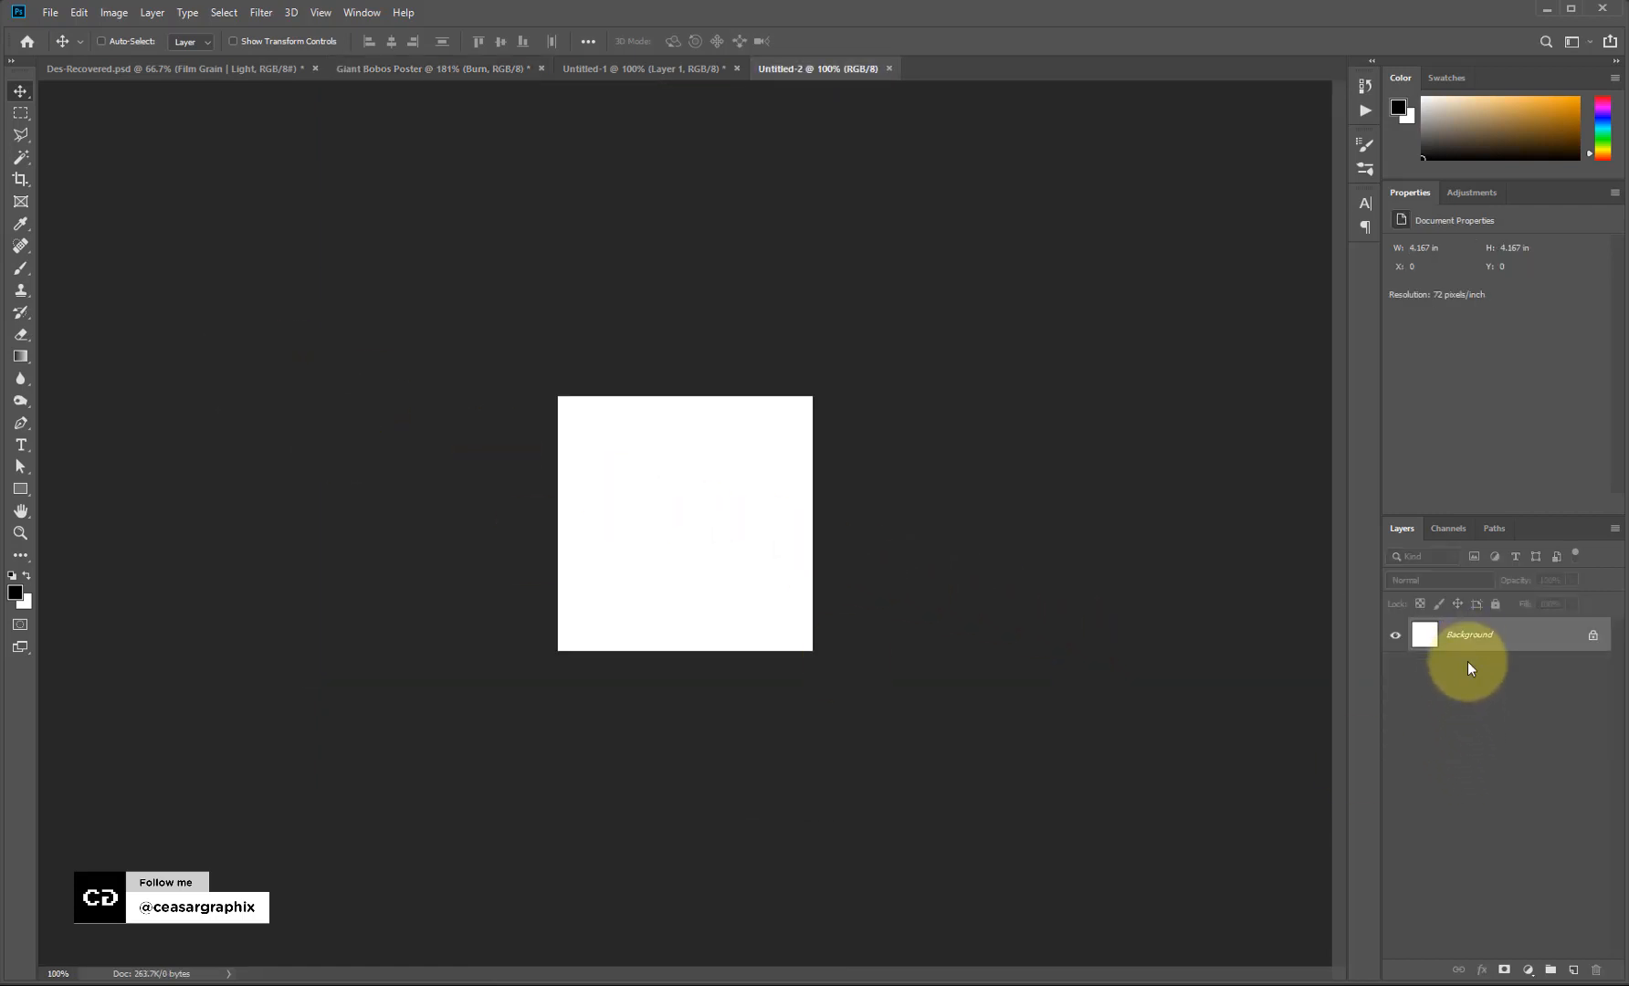
Add a new layer filled with black and pick the heart preset in the Custom Shape Tool.
left_click(1573, 969)
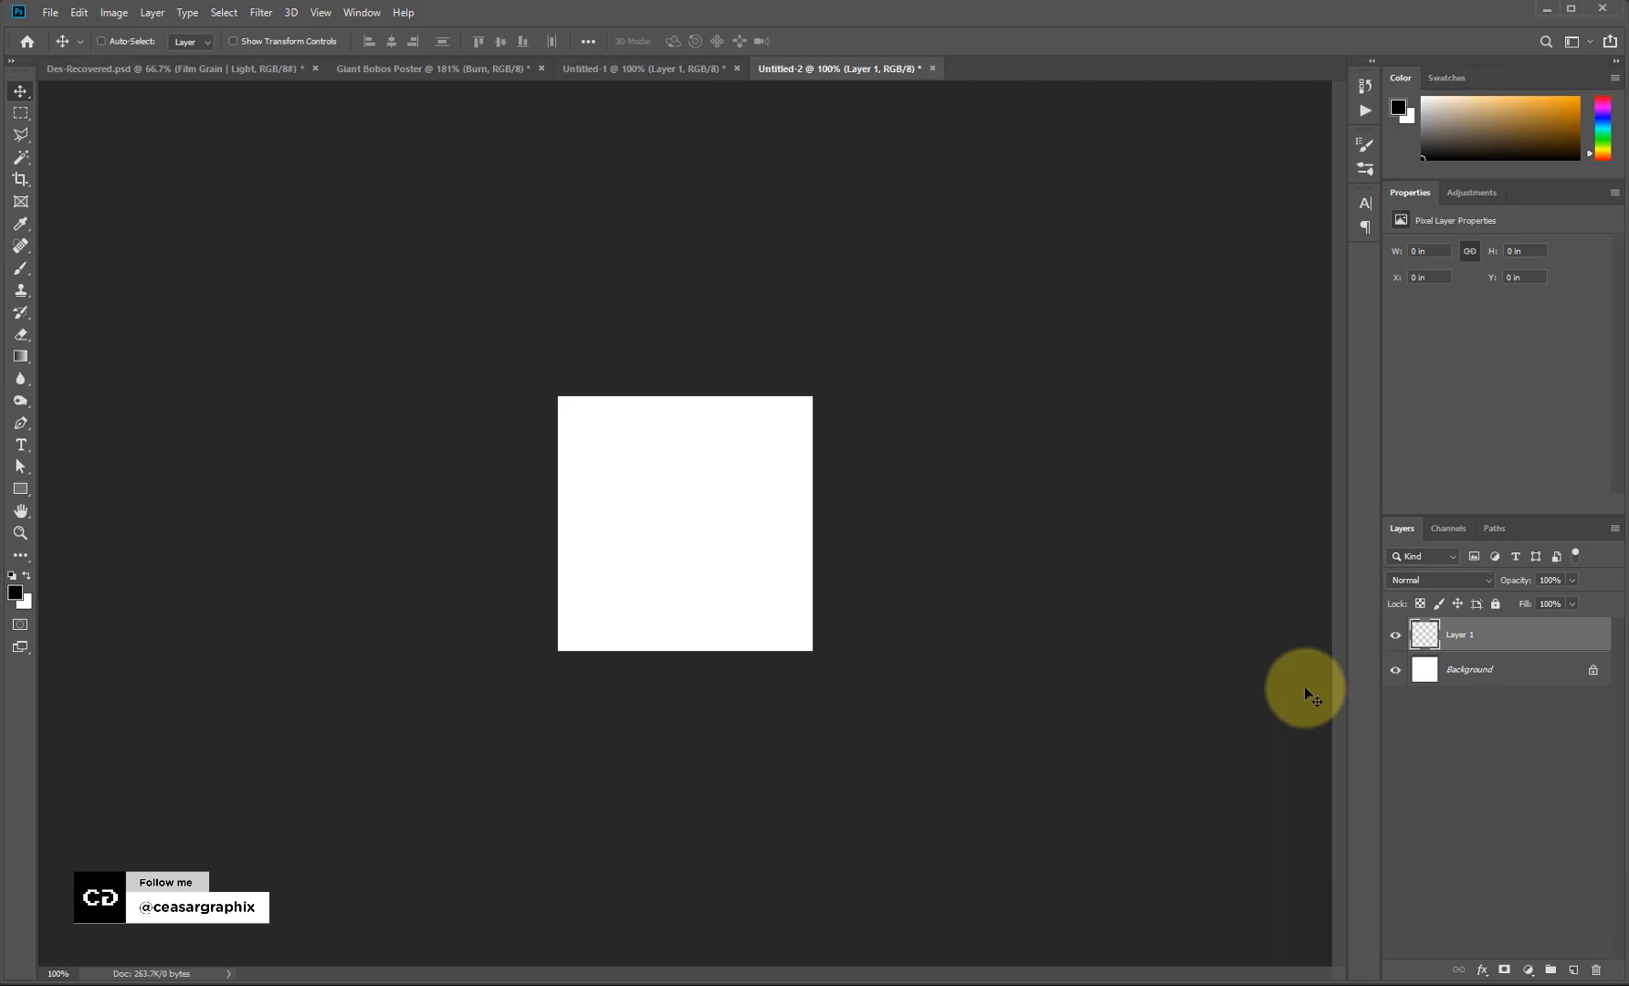
key("alt+BackSpace")
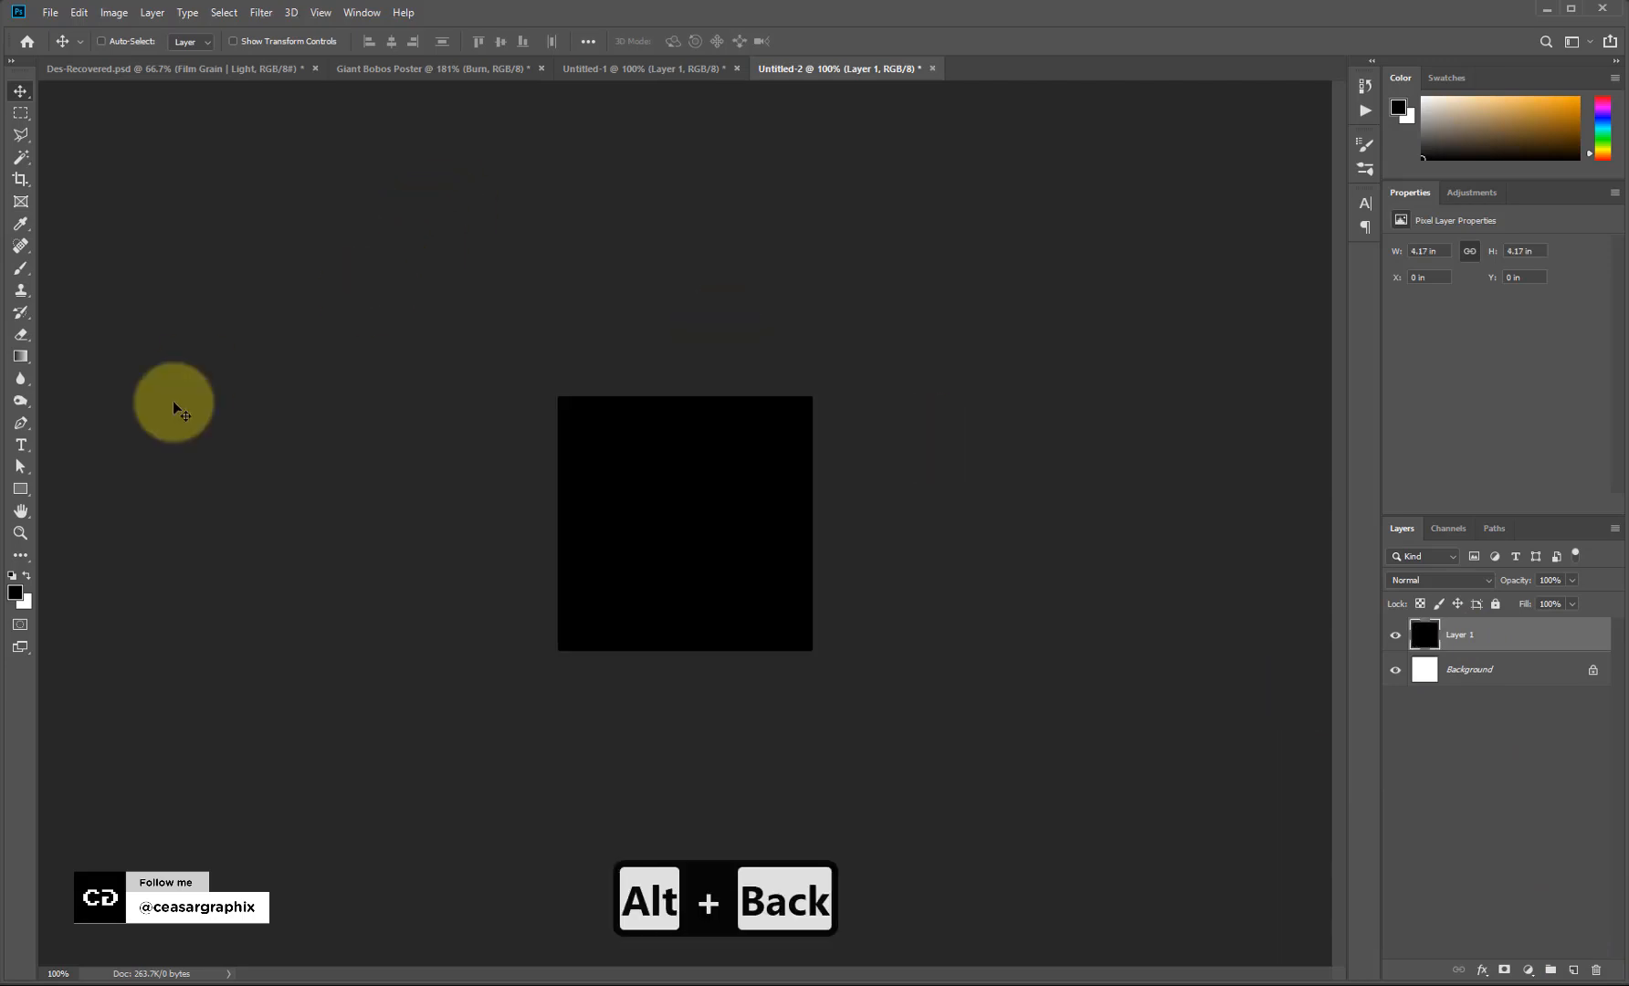
left_click(20, 493)
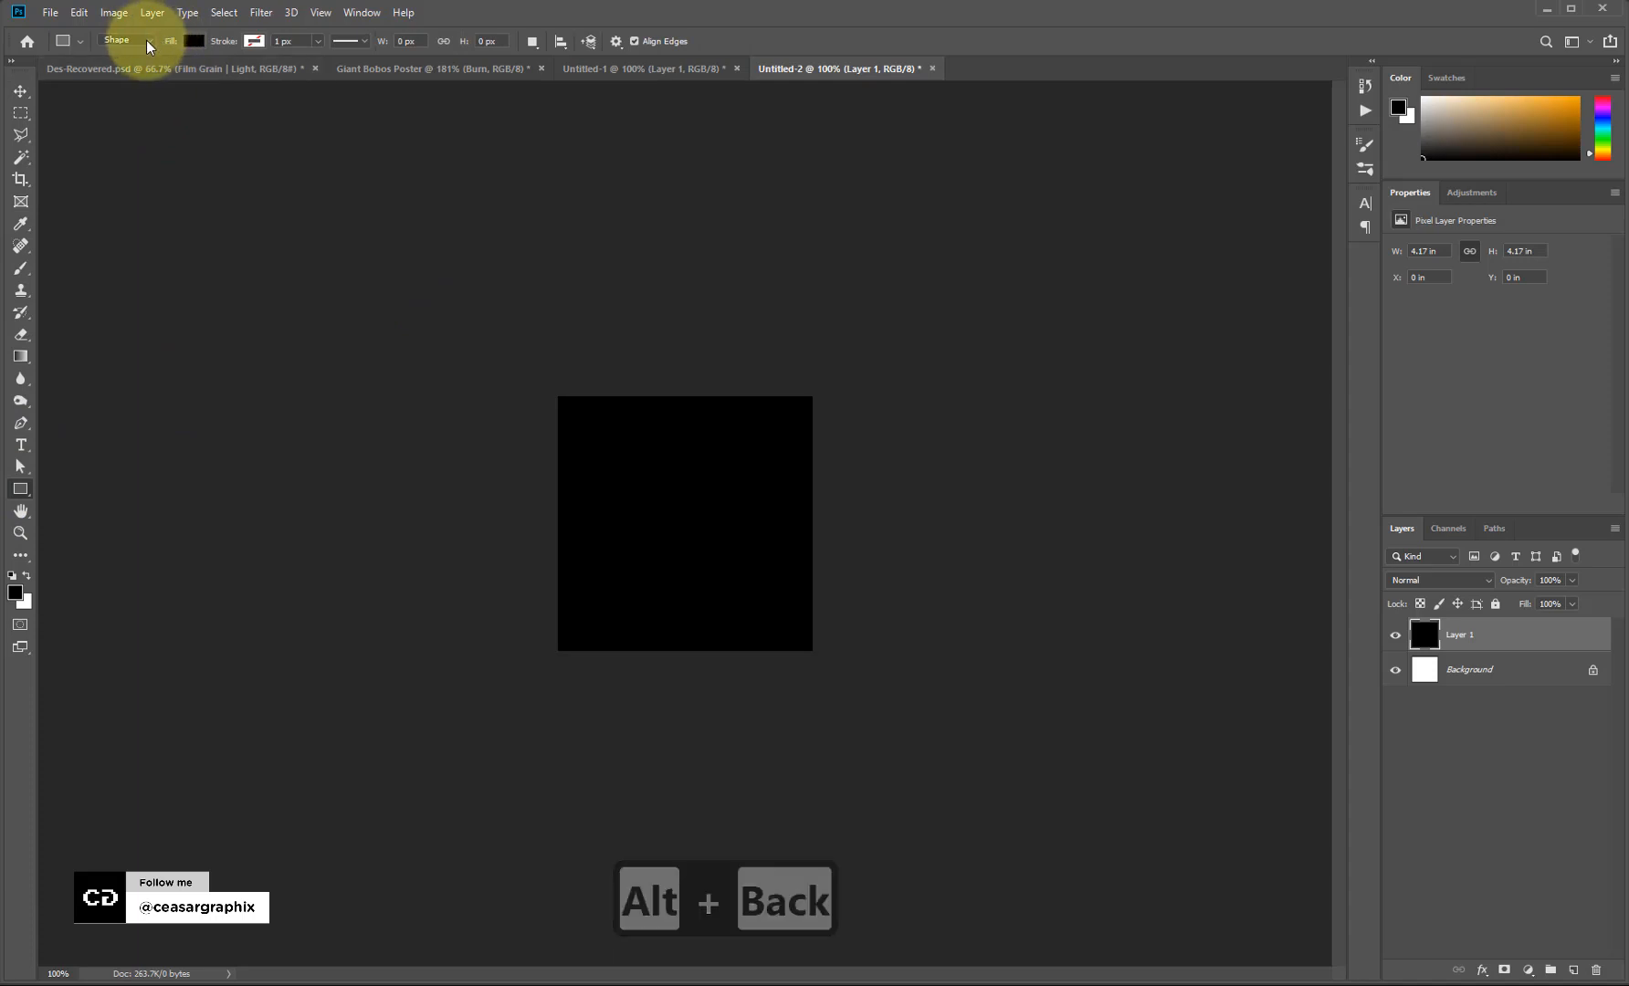
right_click(23, 498)
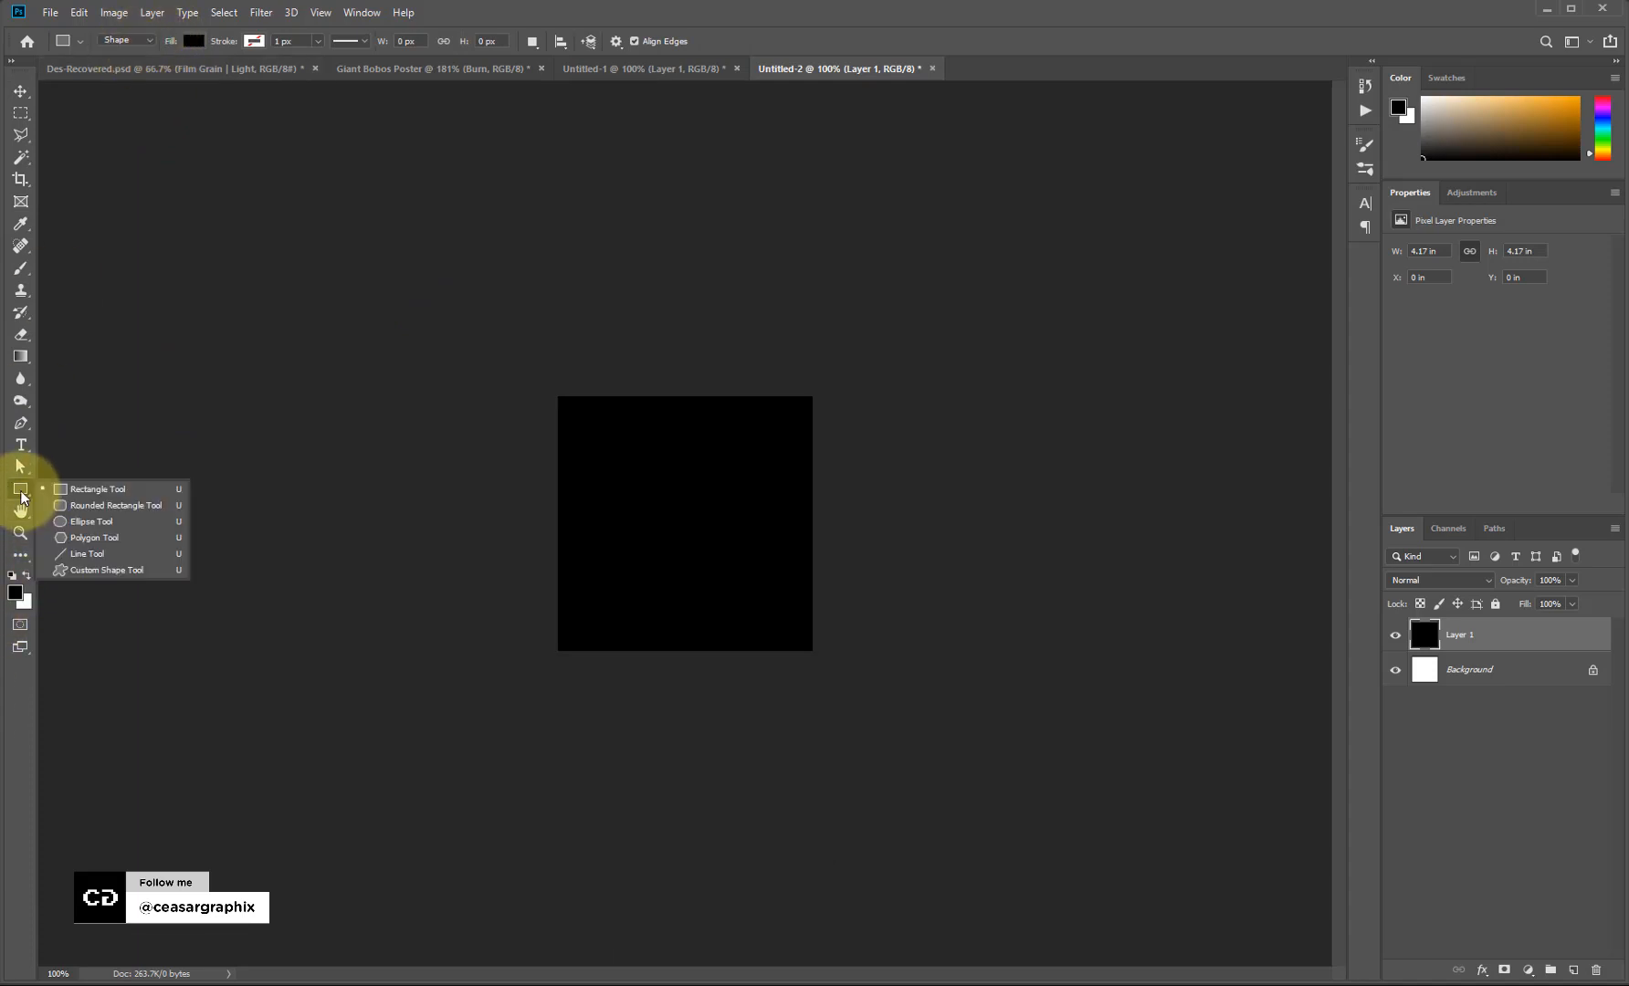
left_click(115, 570)
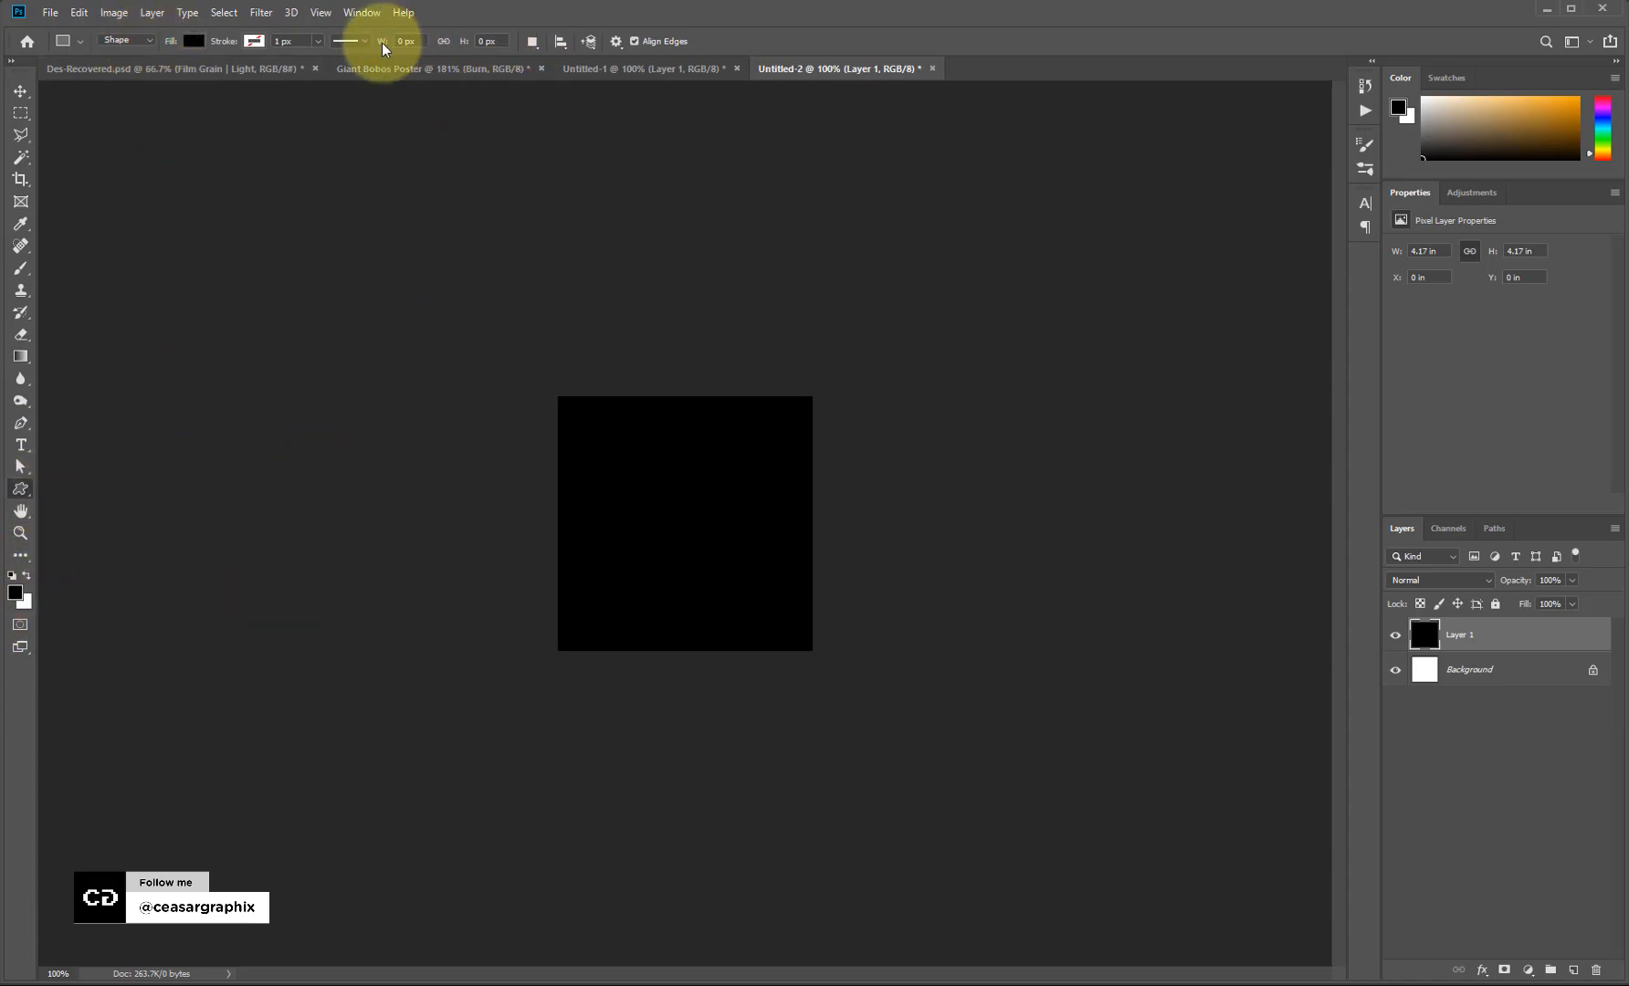
left_click(694, 42)
left_click(455, 108)
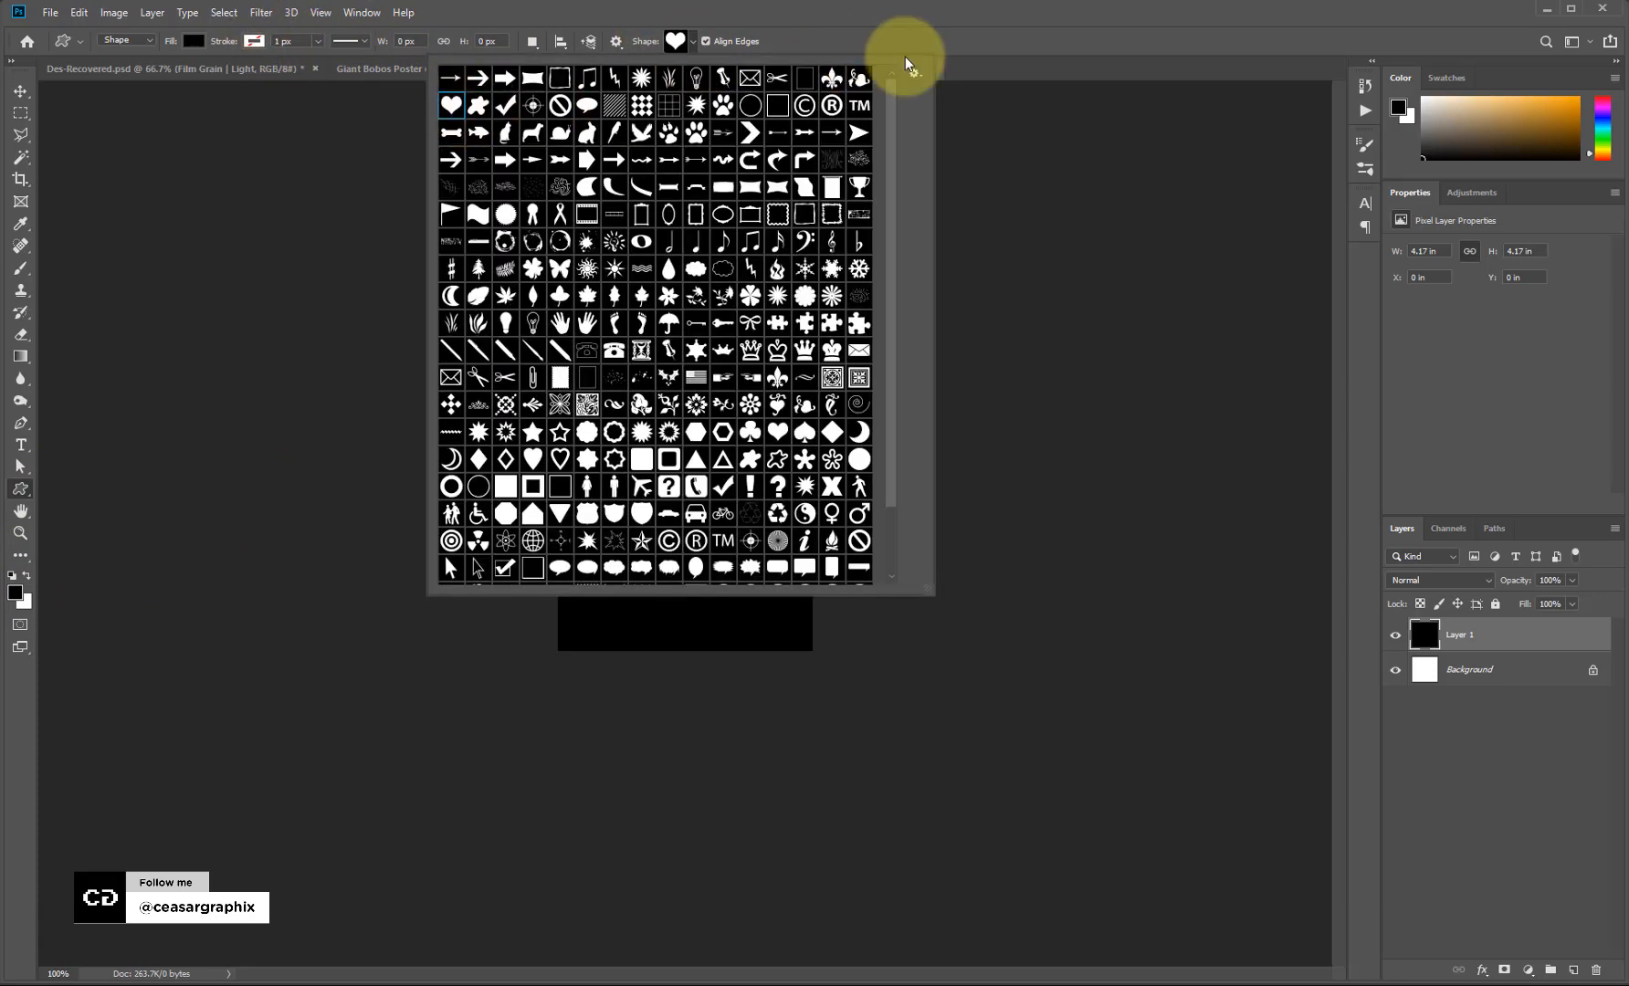
left_click(1021, 49)
Draw a heart on the left of the black square and give it a white fill.
left_click_drag(619, 500, 728, 627)
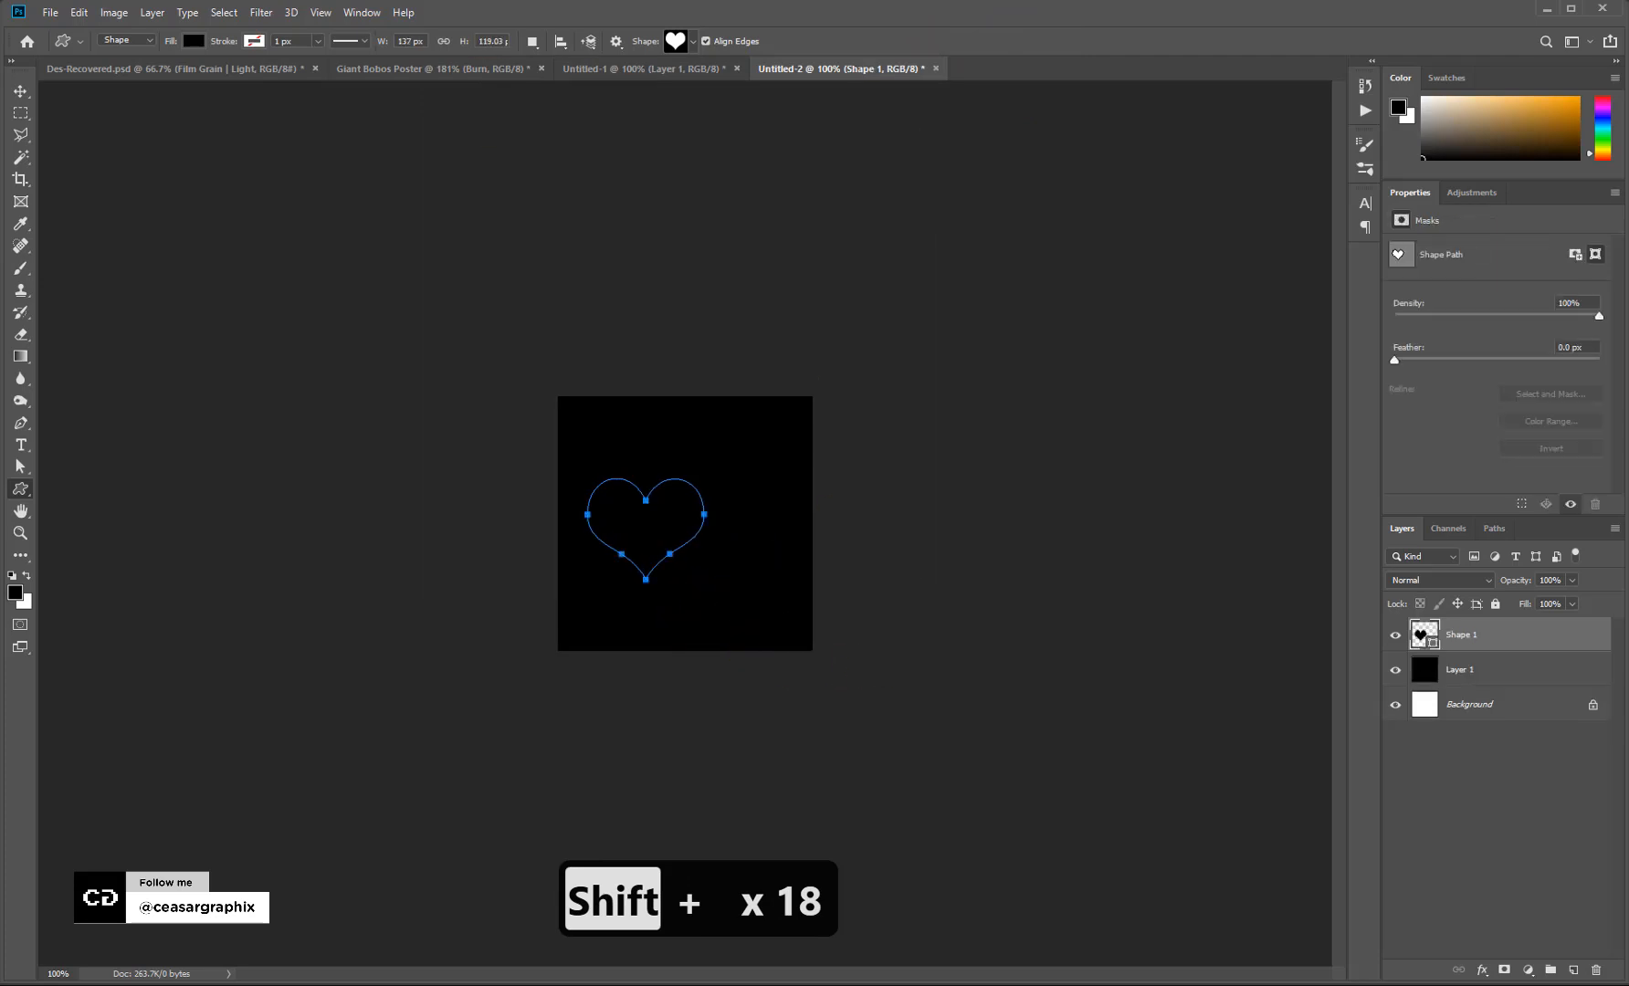
left_click(191, 49)
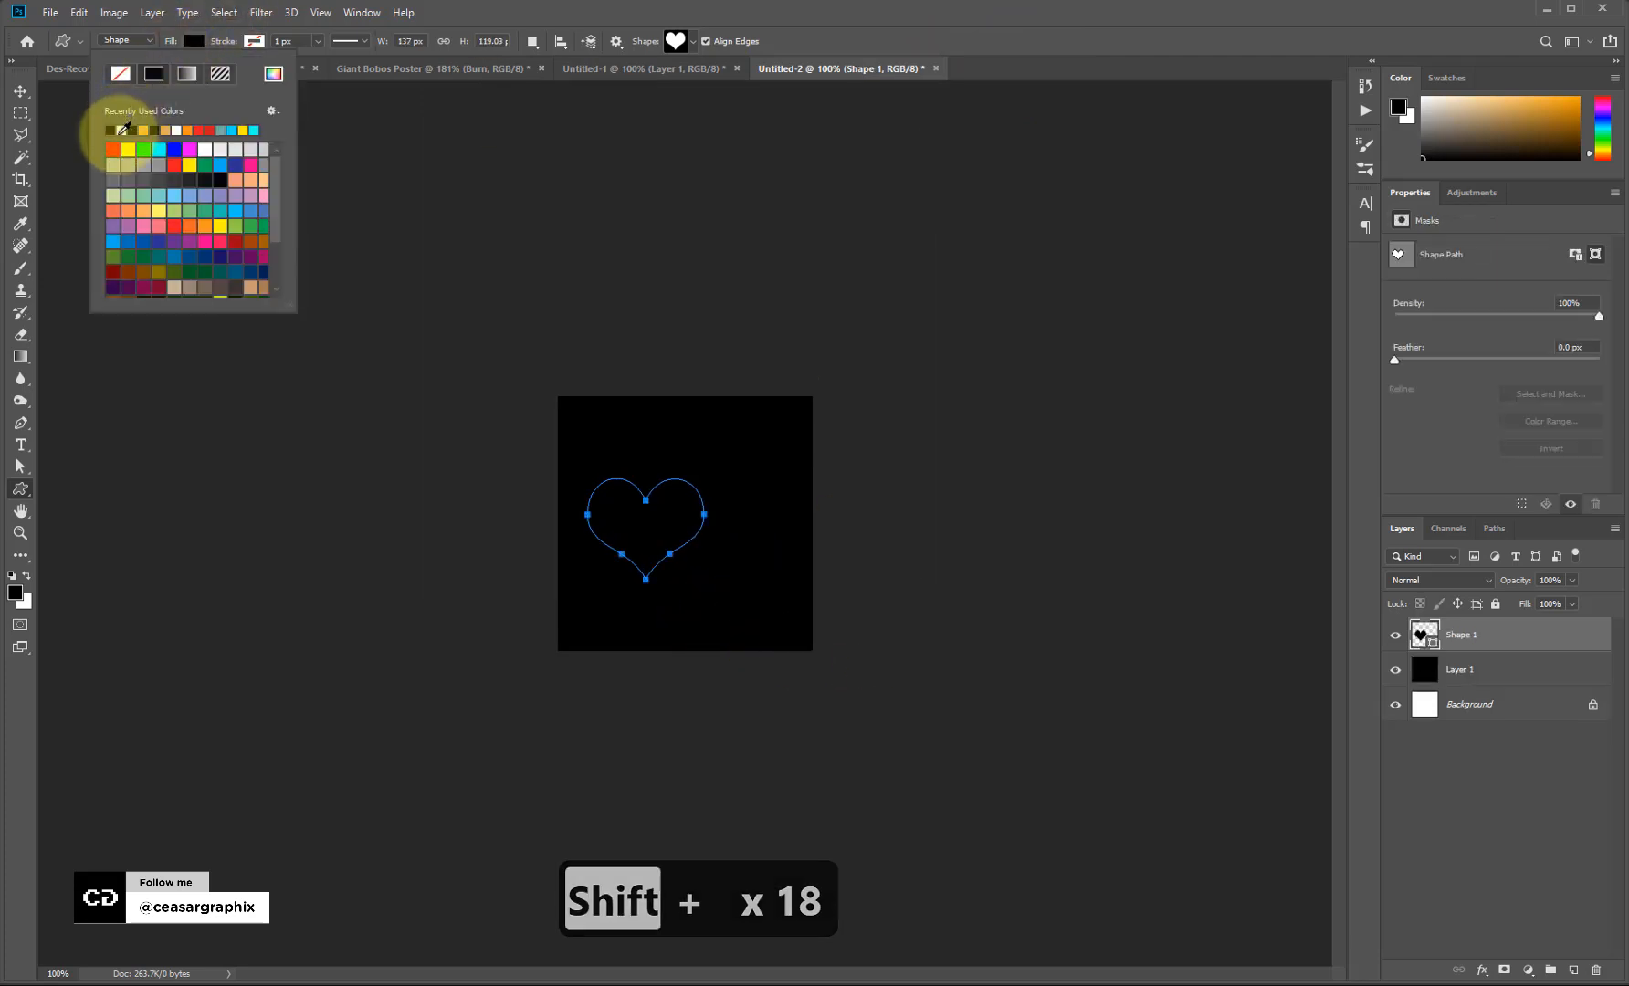
left_click(126, 129)
left_click(20, 92)
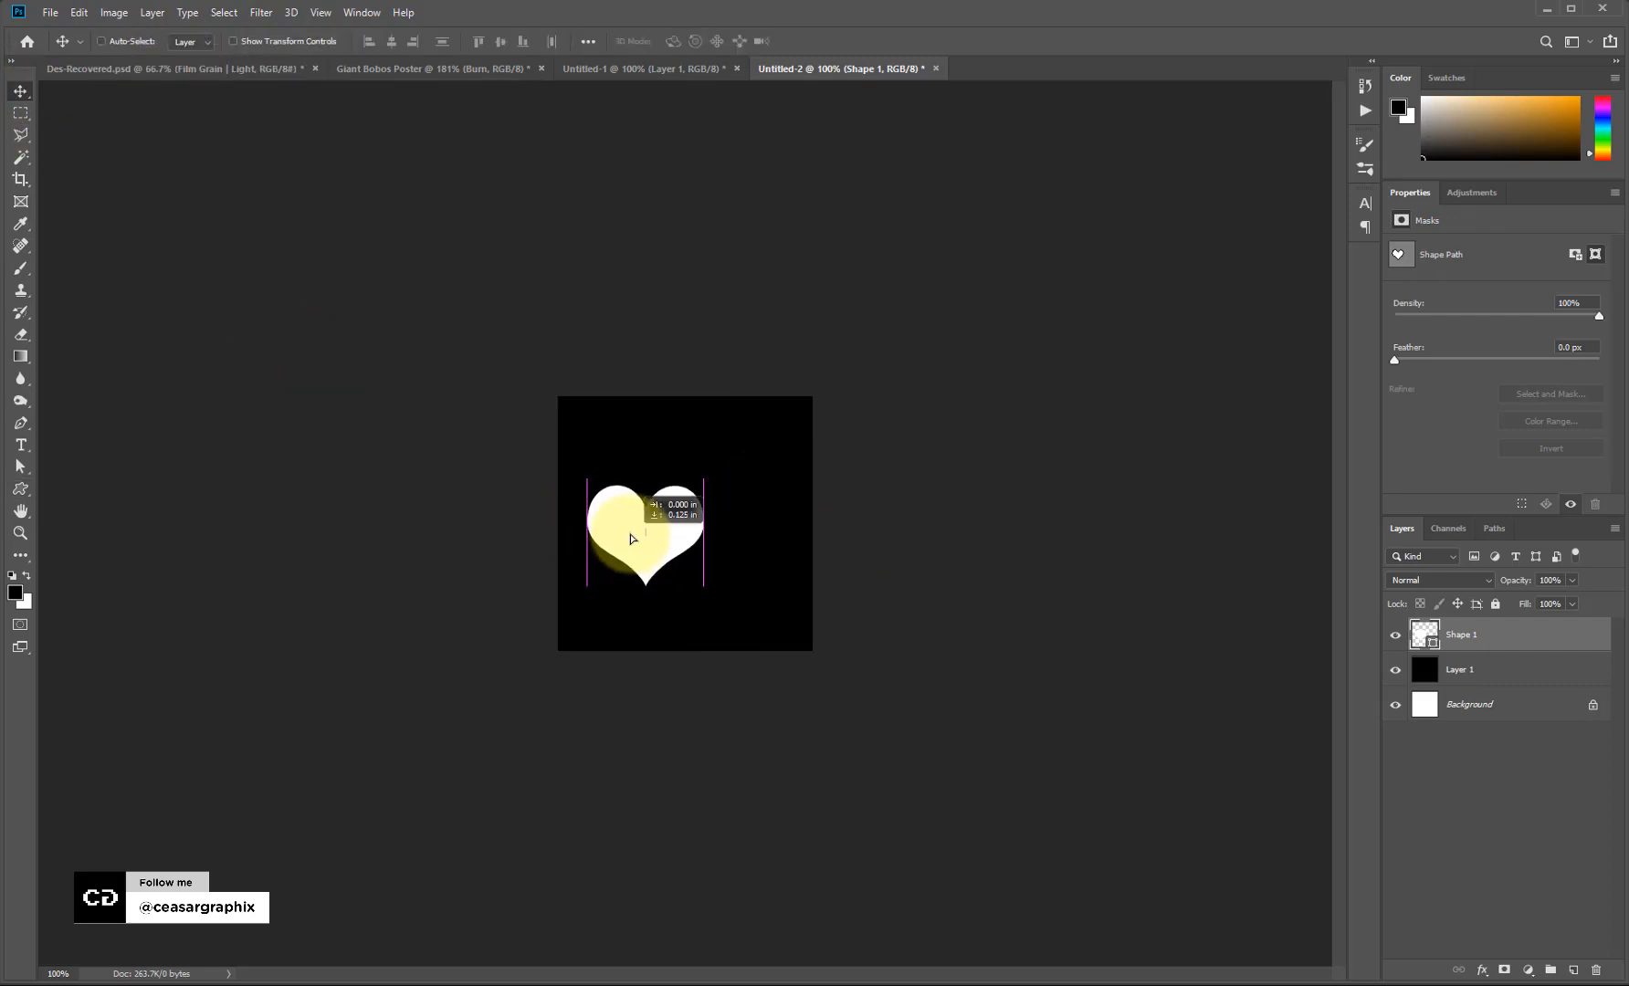
left_click(1006, 571)
left_click(123, 354)
left_click(20, 445)
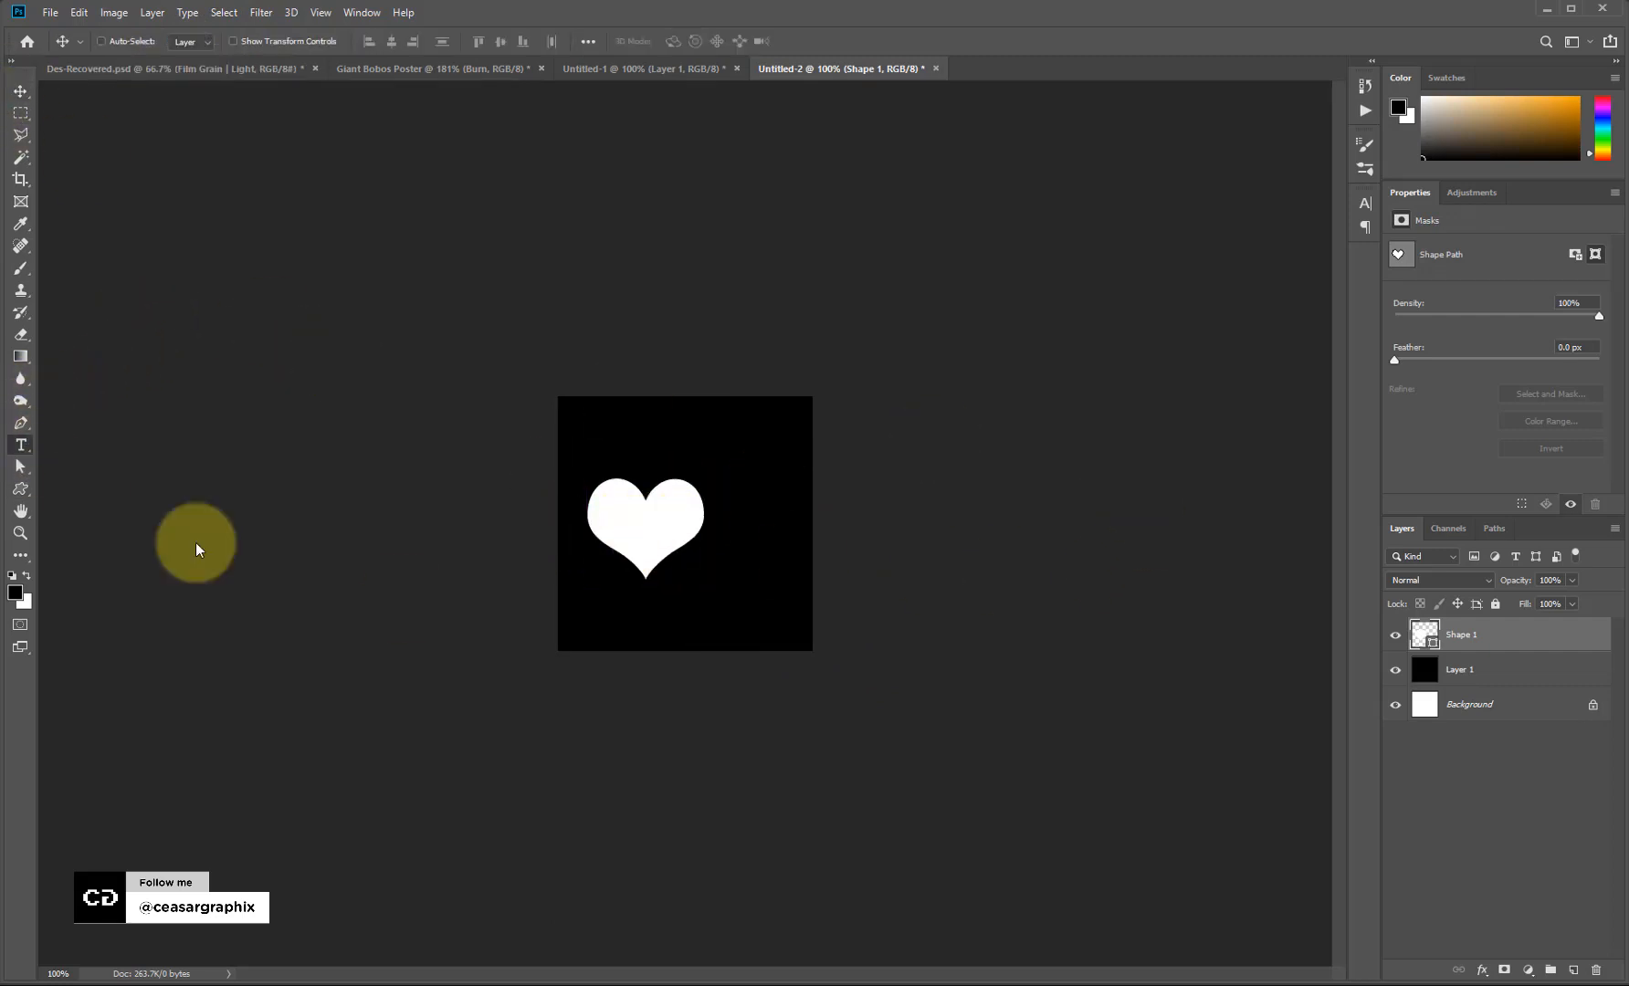
Type a 1 to the right of the heart, coloured white, in a bold Helvetica font.
left_click(766, 586)
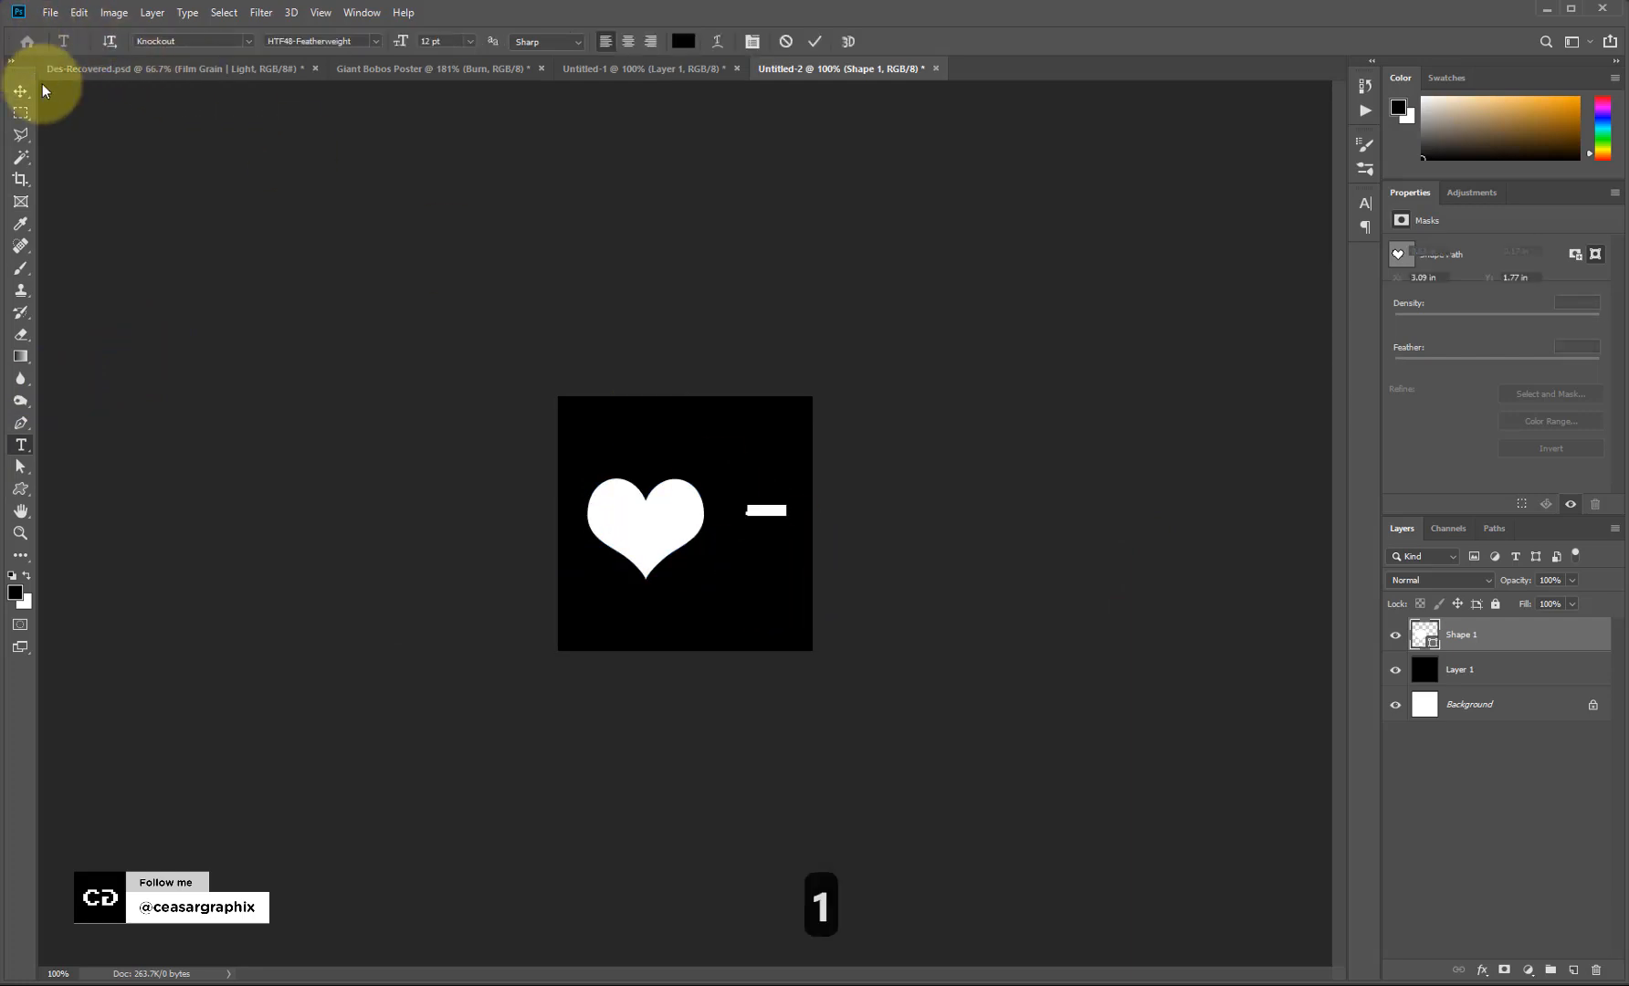
left_click(20, 91)
left_click(1511, 417)
left_click(679, 510)
key("Return")
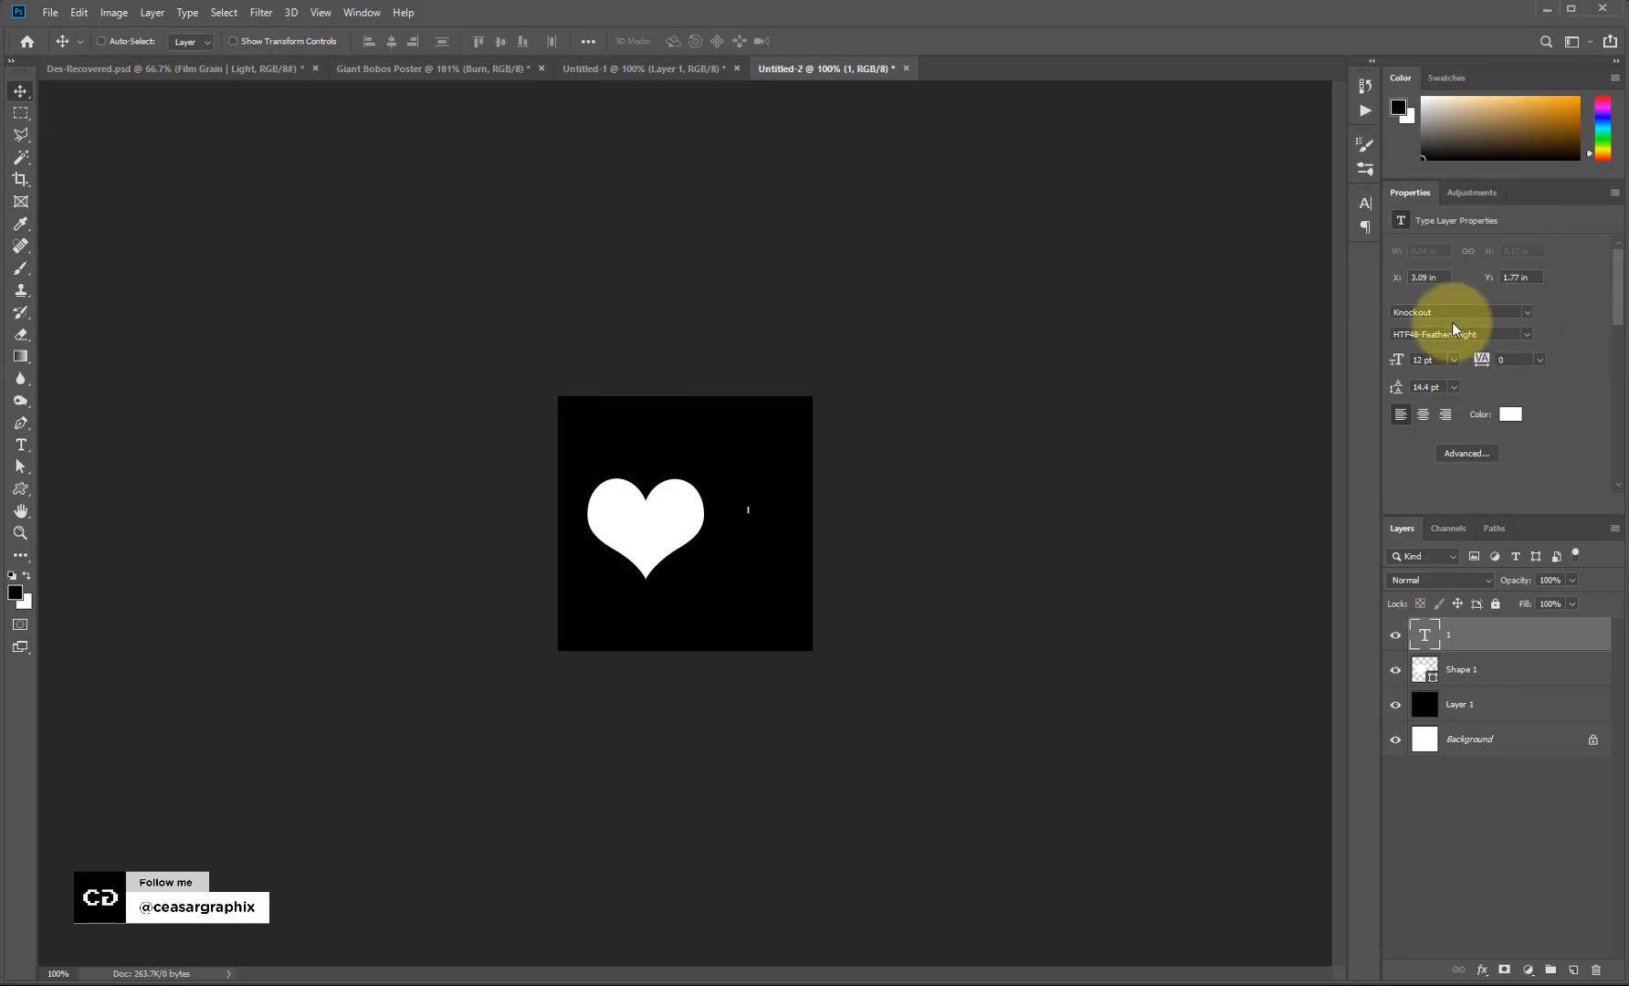
left_click(1452, 314)
type("helve")
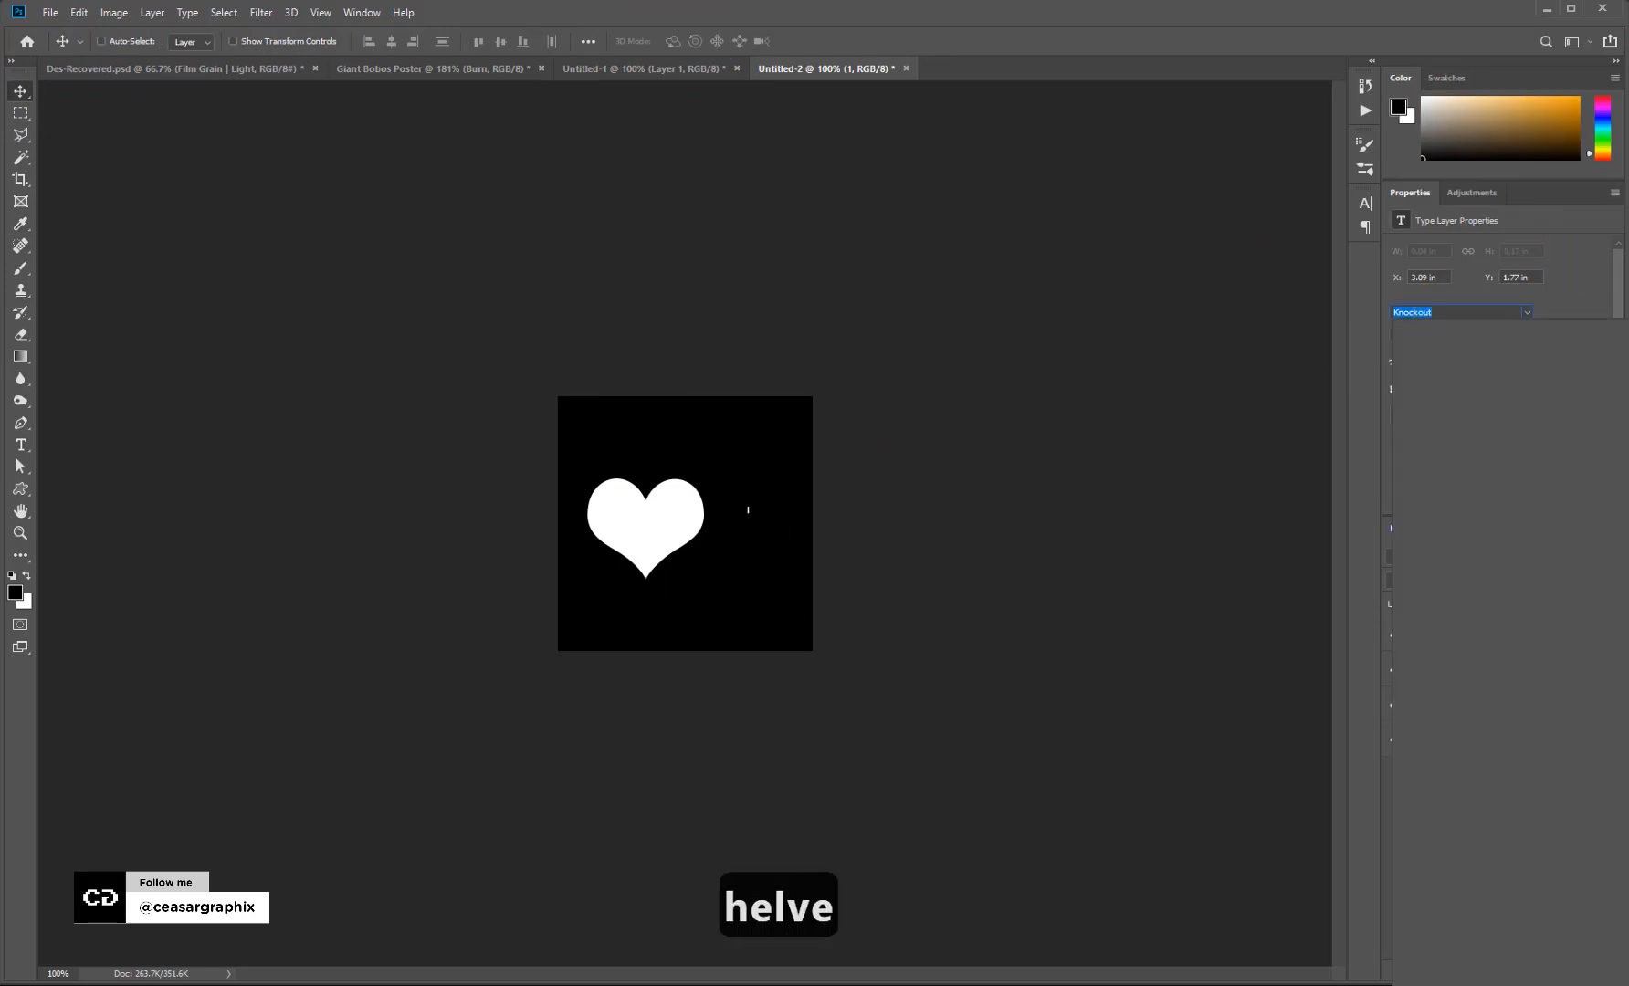
key("ctrl+z")
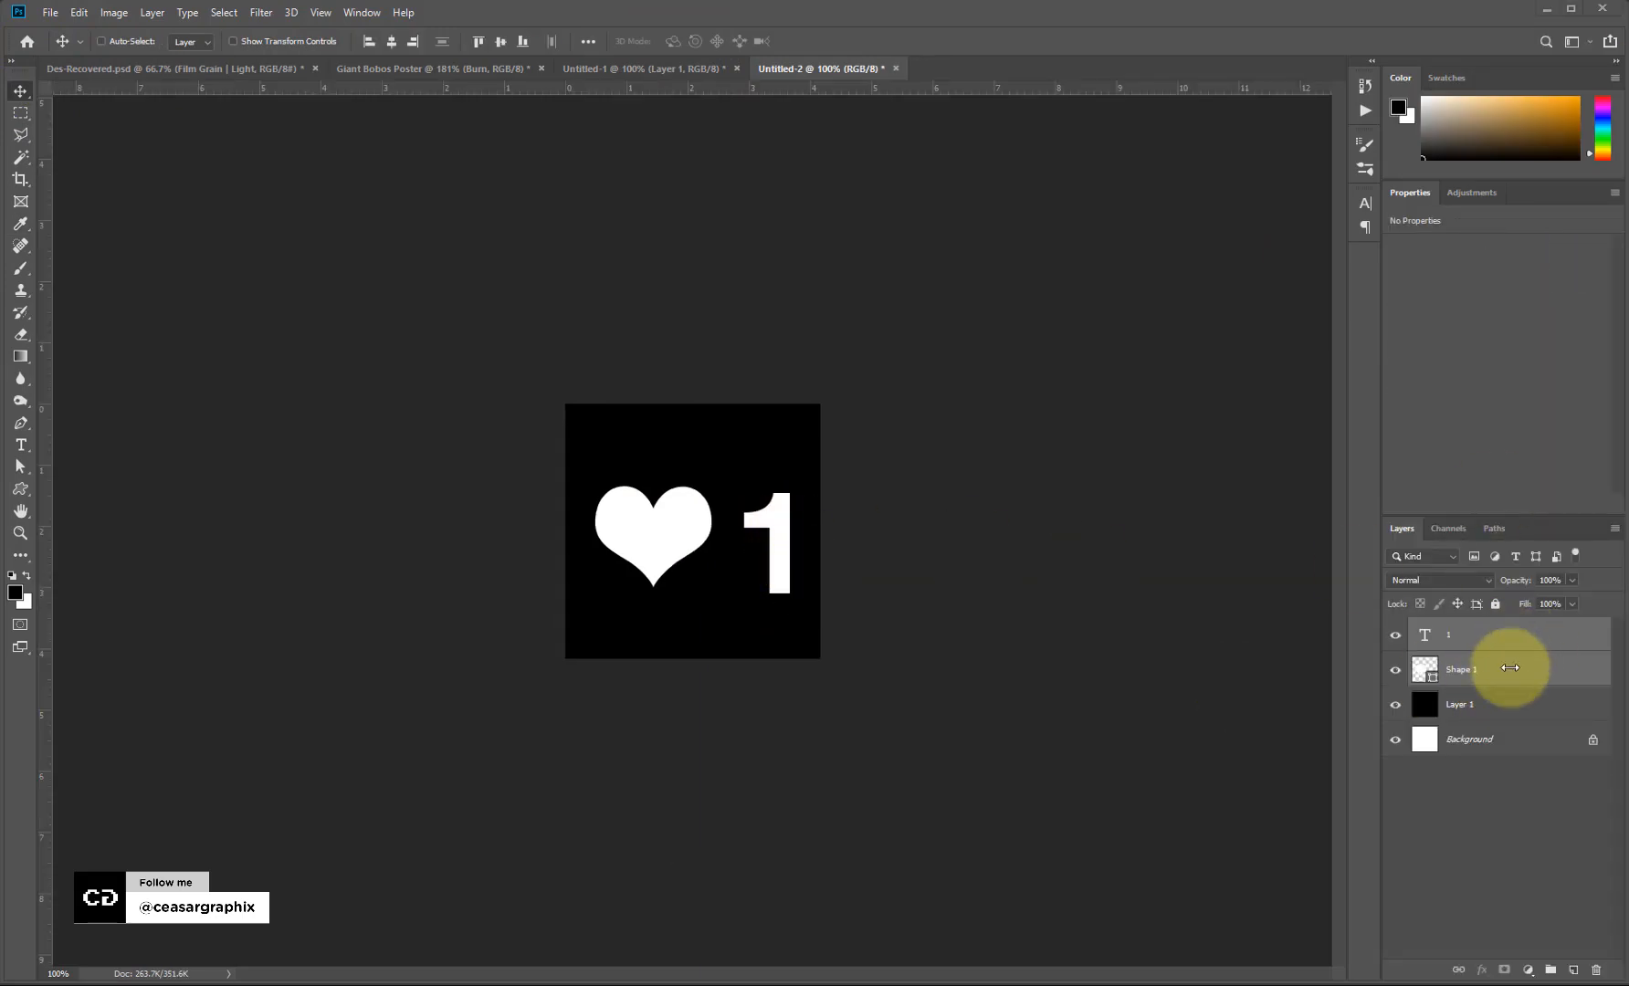
Merge the 1 and heart layers, then cut the square's artwork to the clipboard.
left_click(1498, 639)
left_click(1492, 672, "shift")
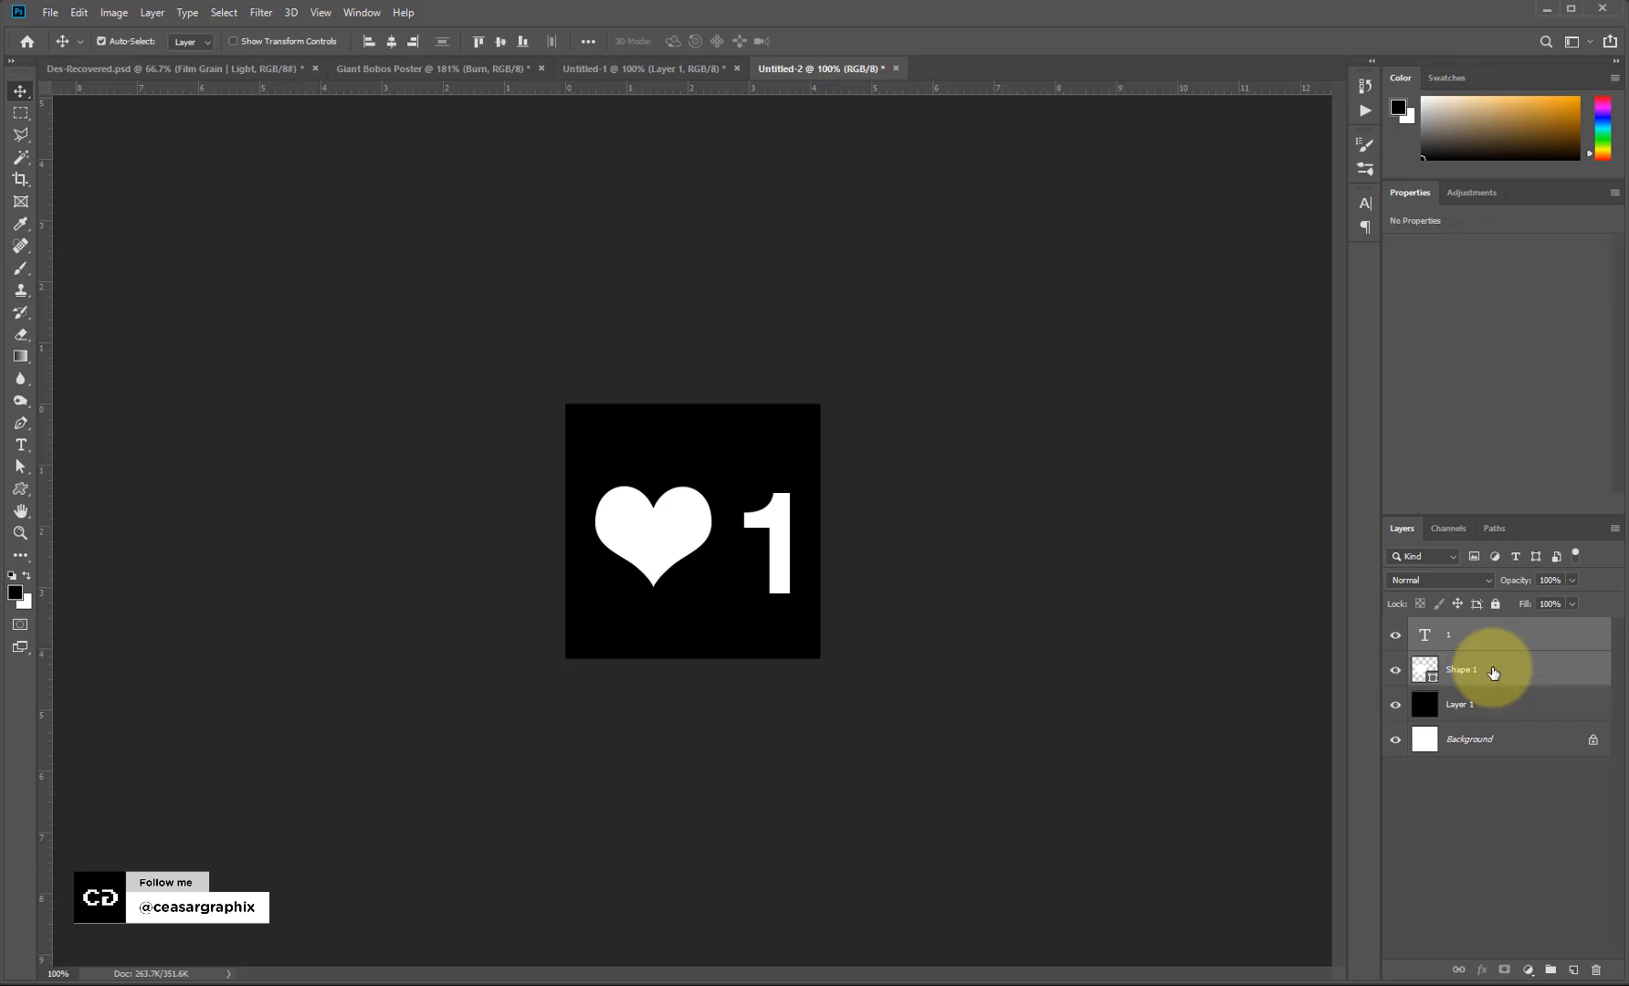
key("ctrl+e")
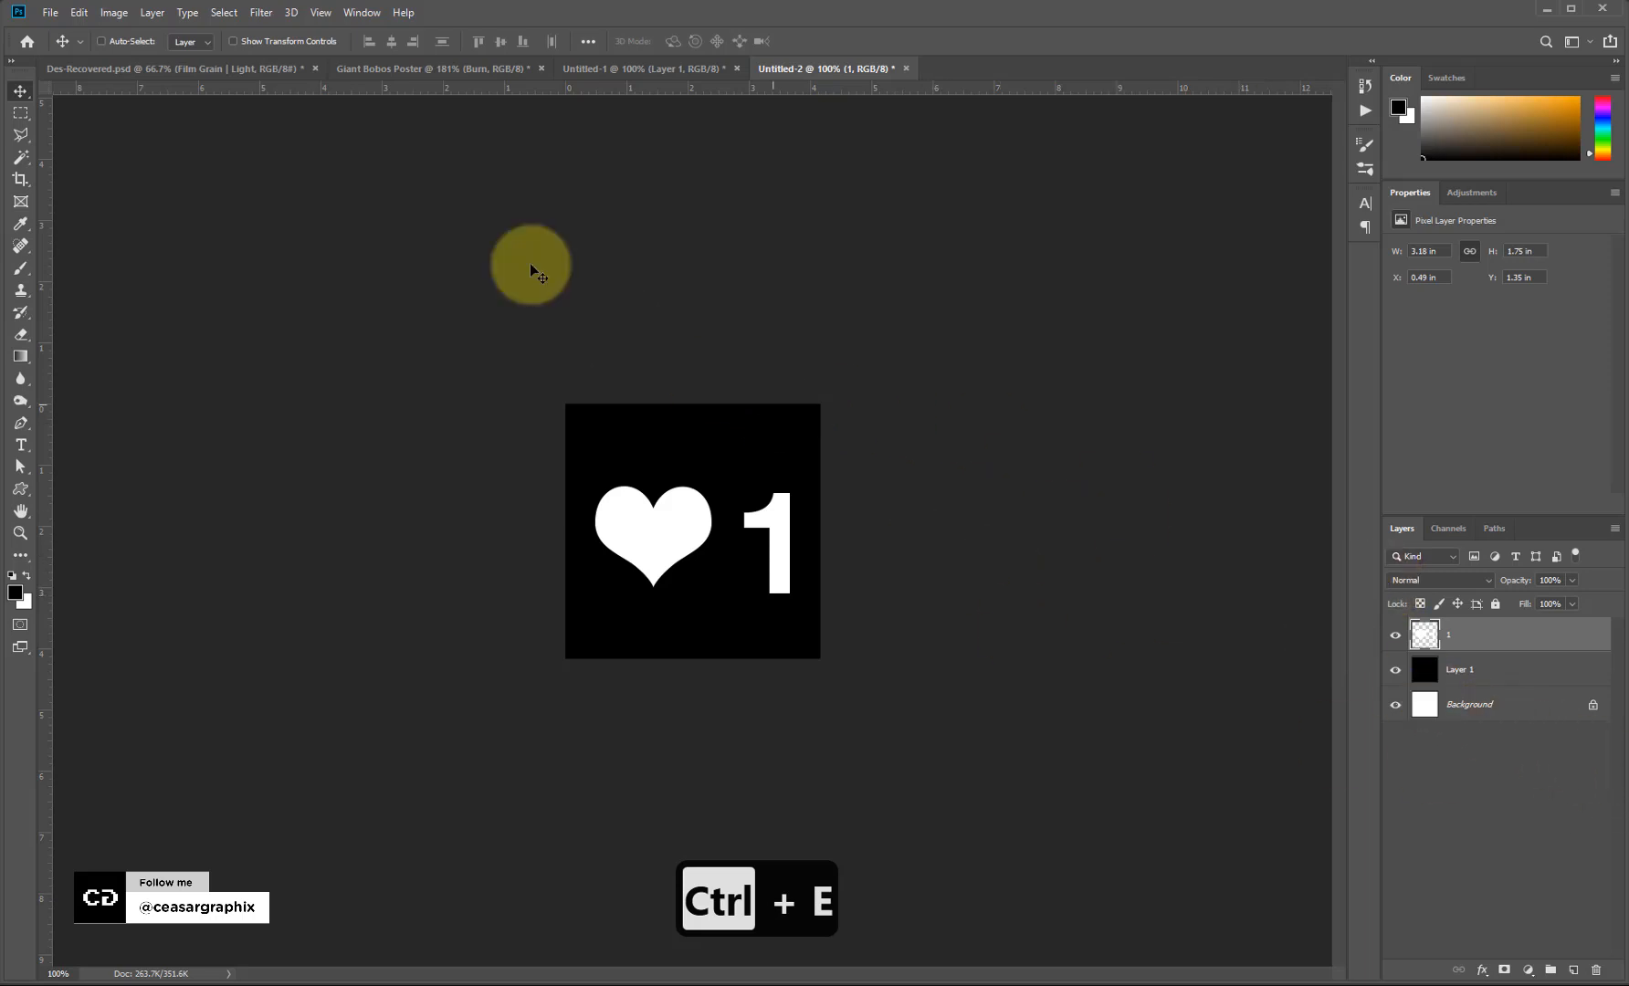
left_click(18, 115)
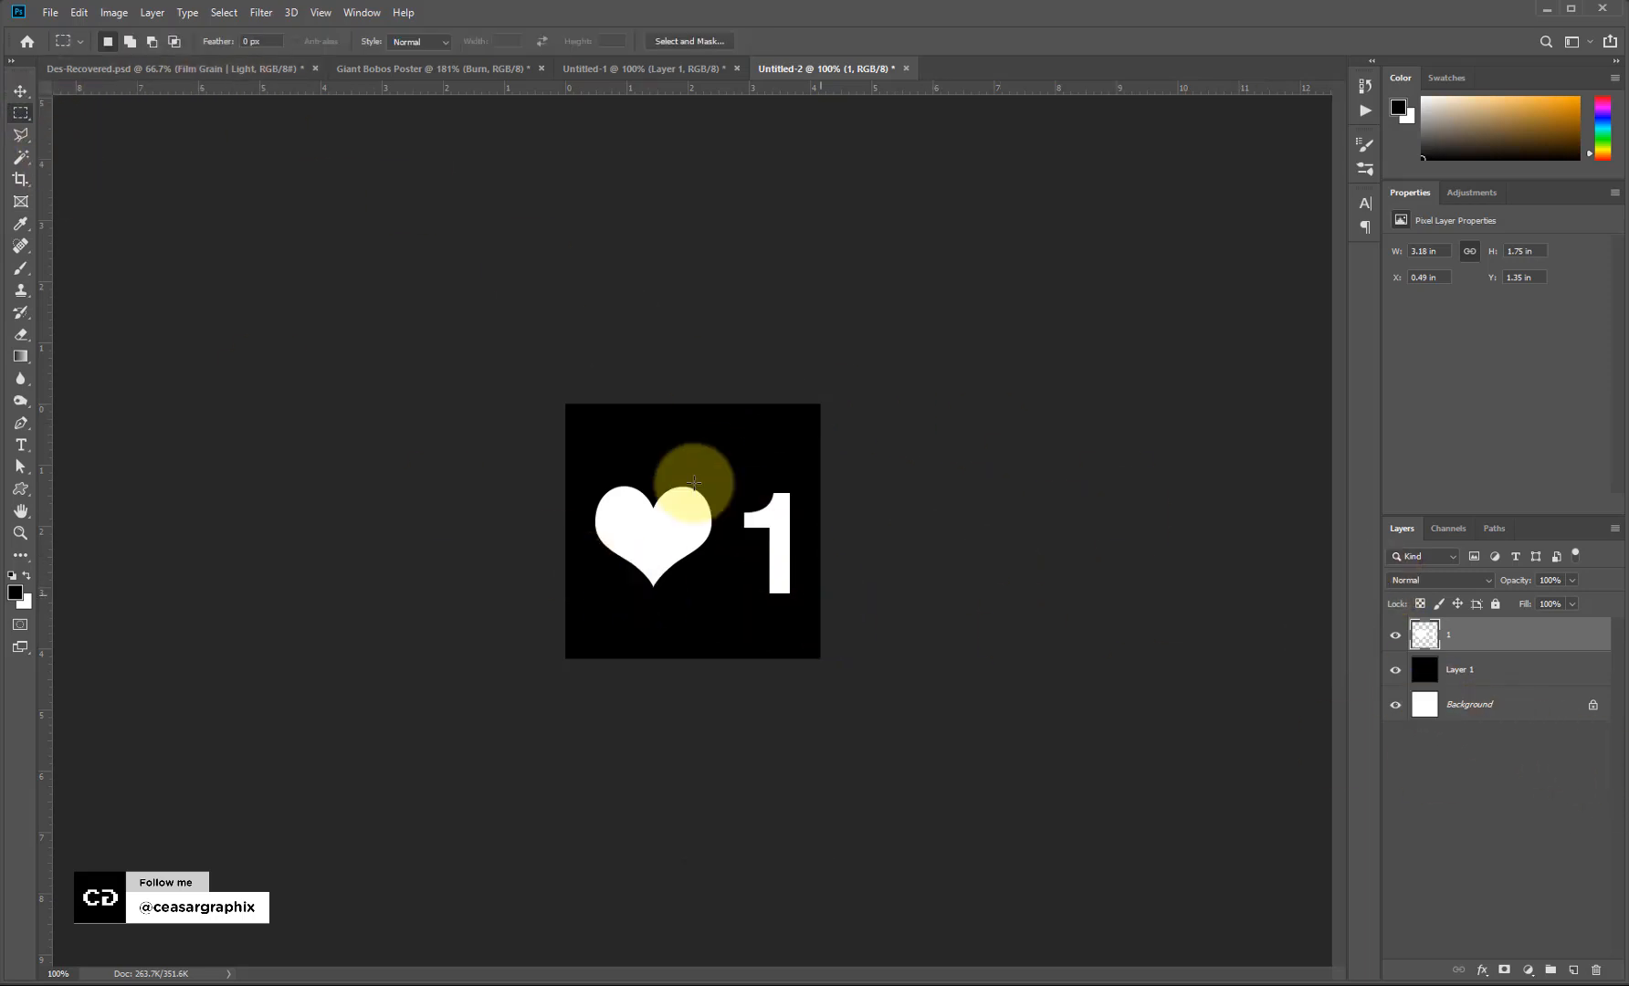
left_click_drag(529, 390, 975, 836)
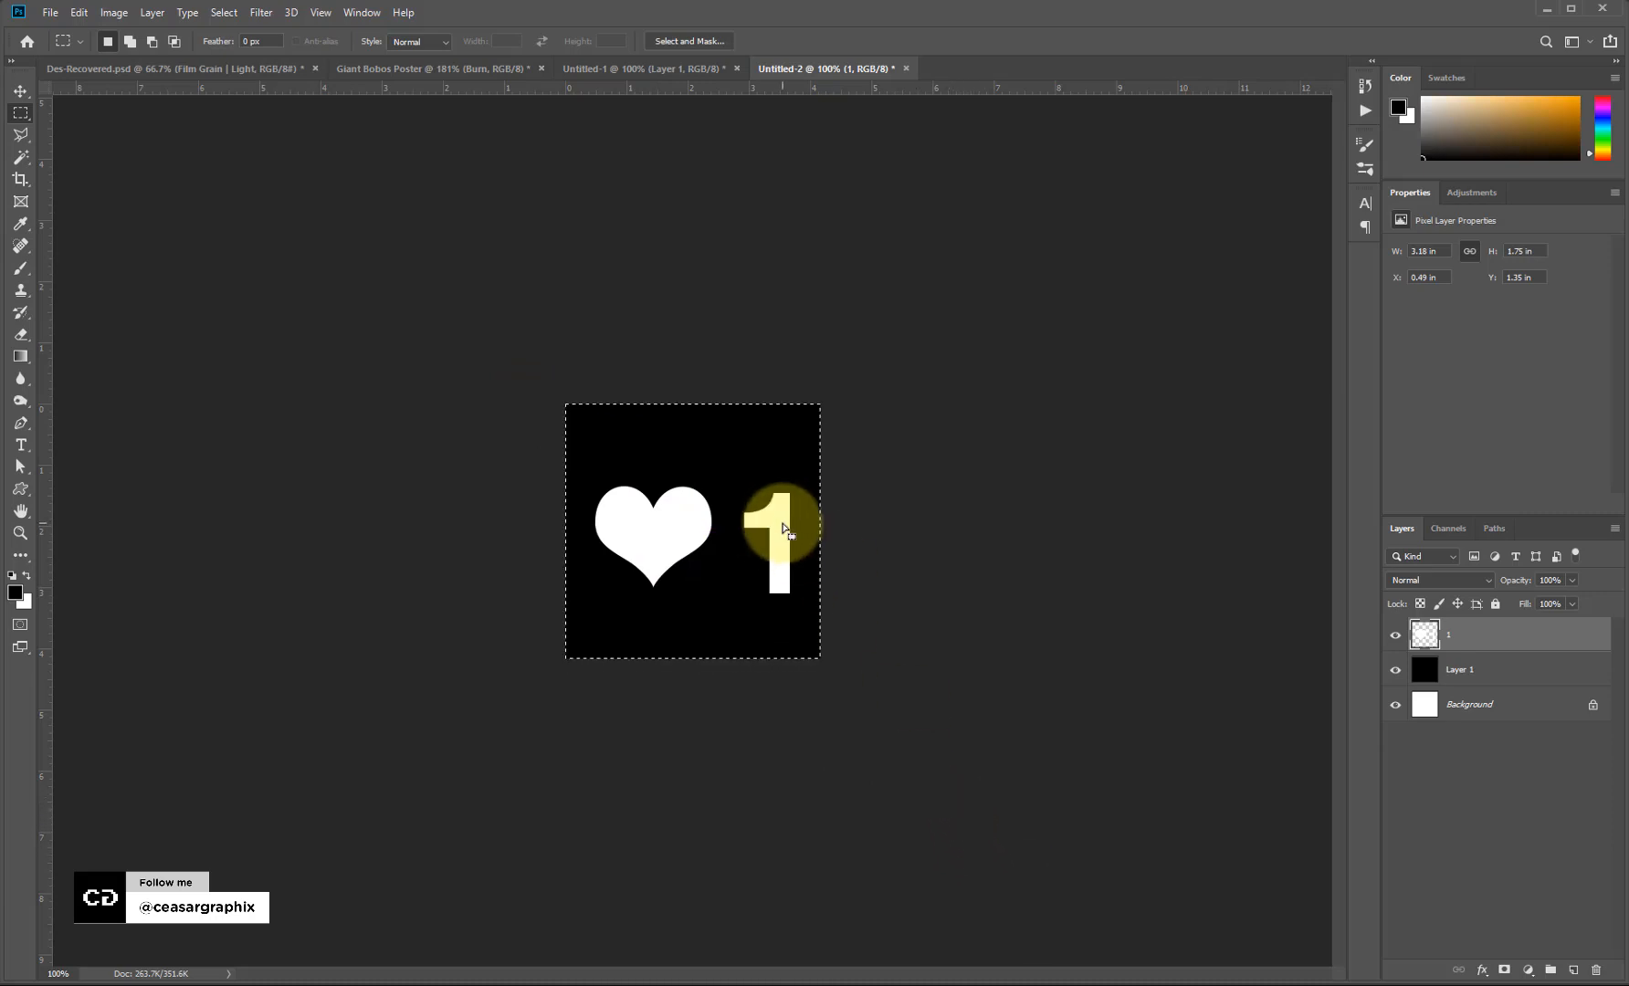
key("ctrl+equal")
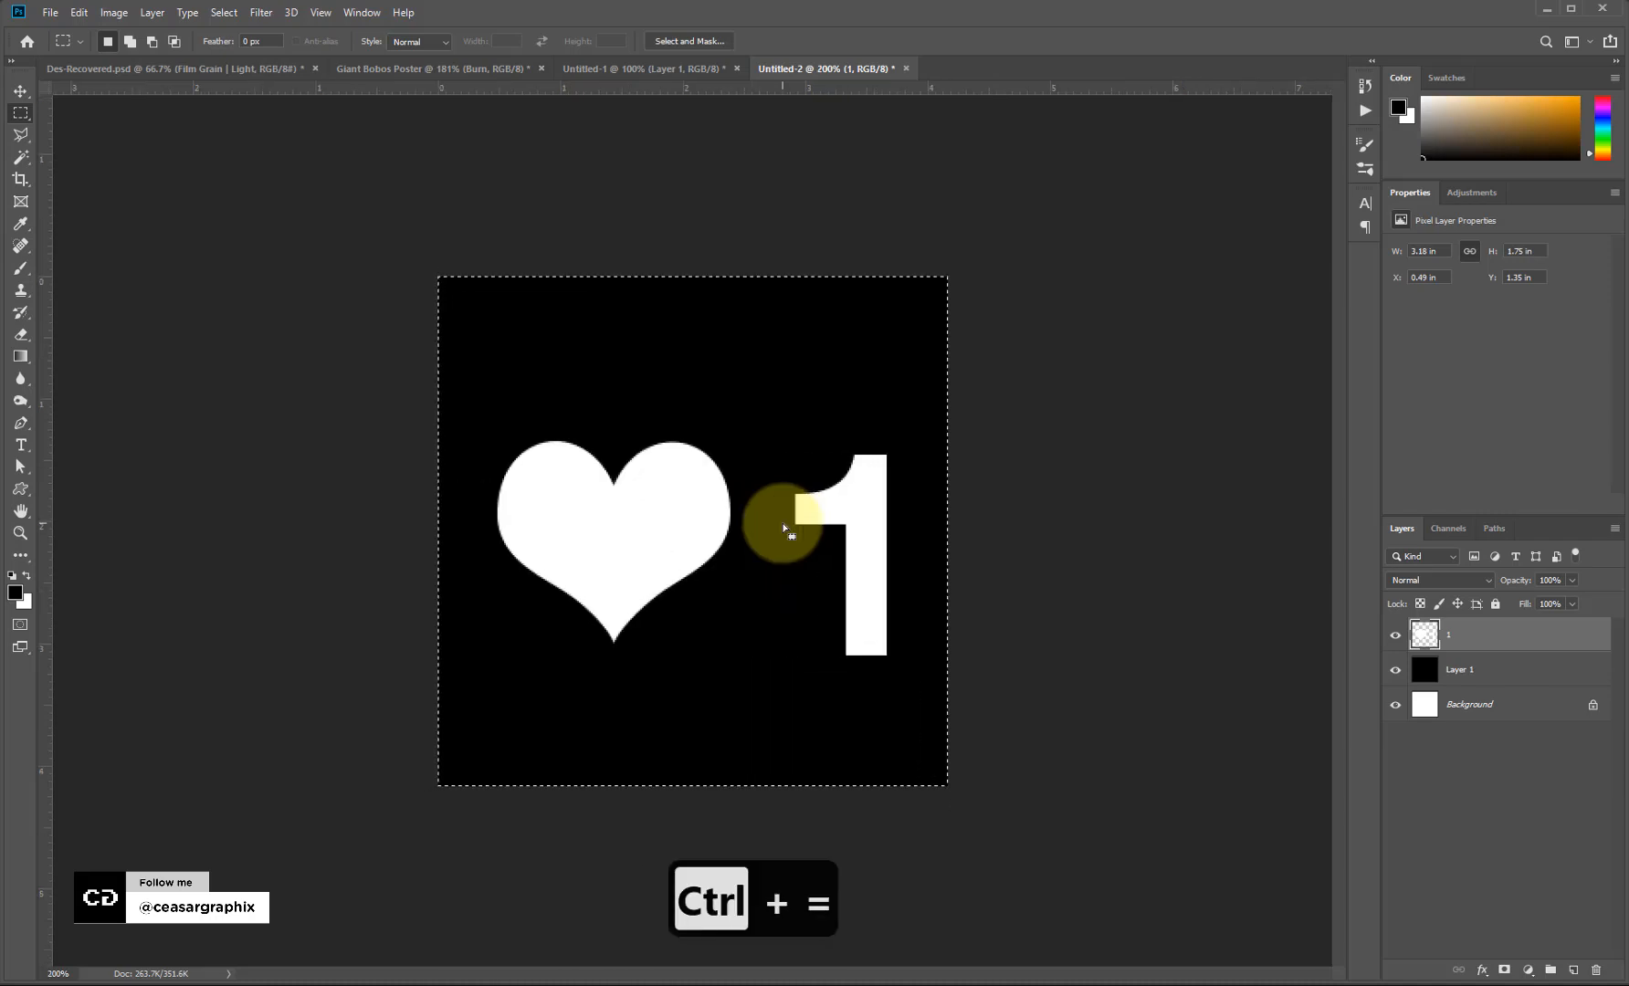
key("ctrl+x")
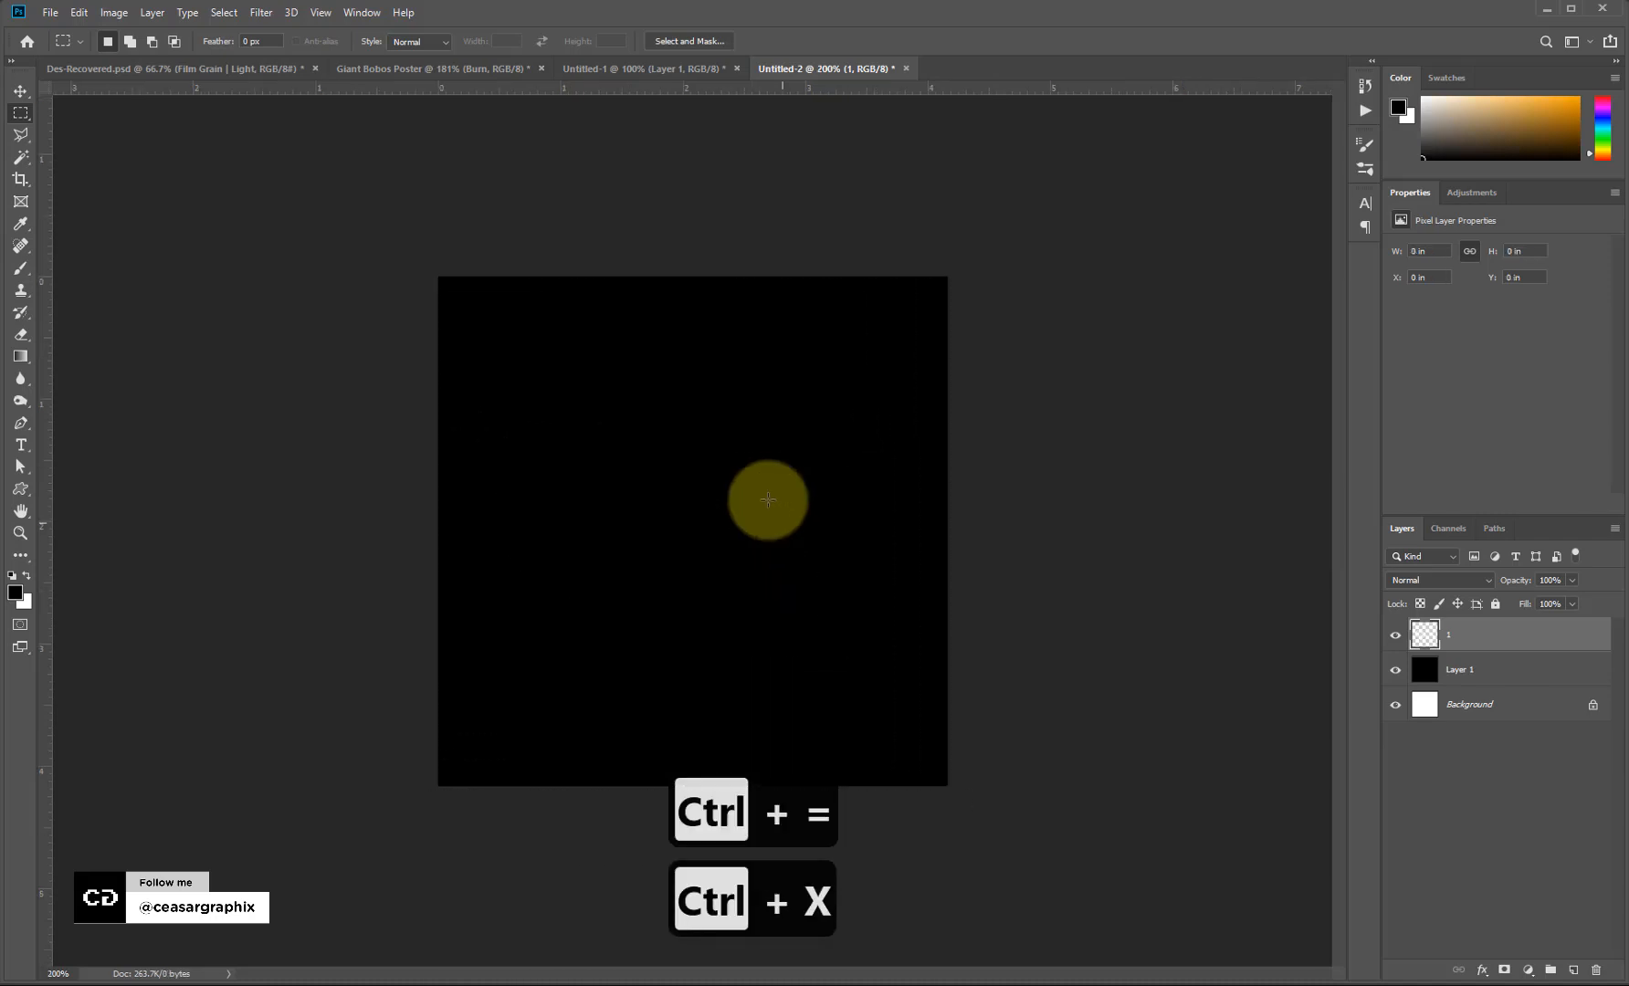
left_click(607, 67)
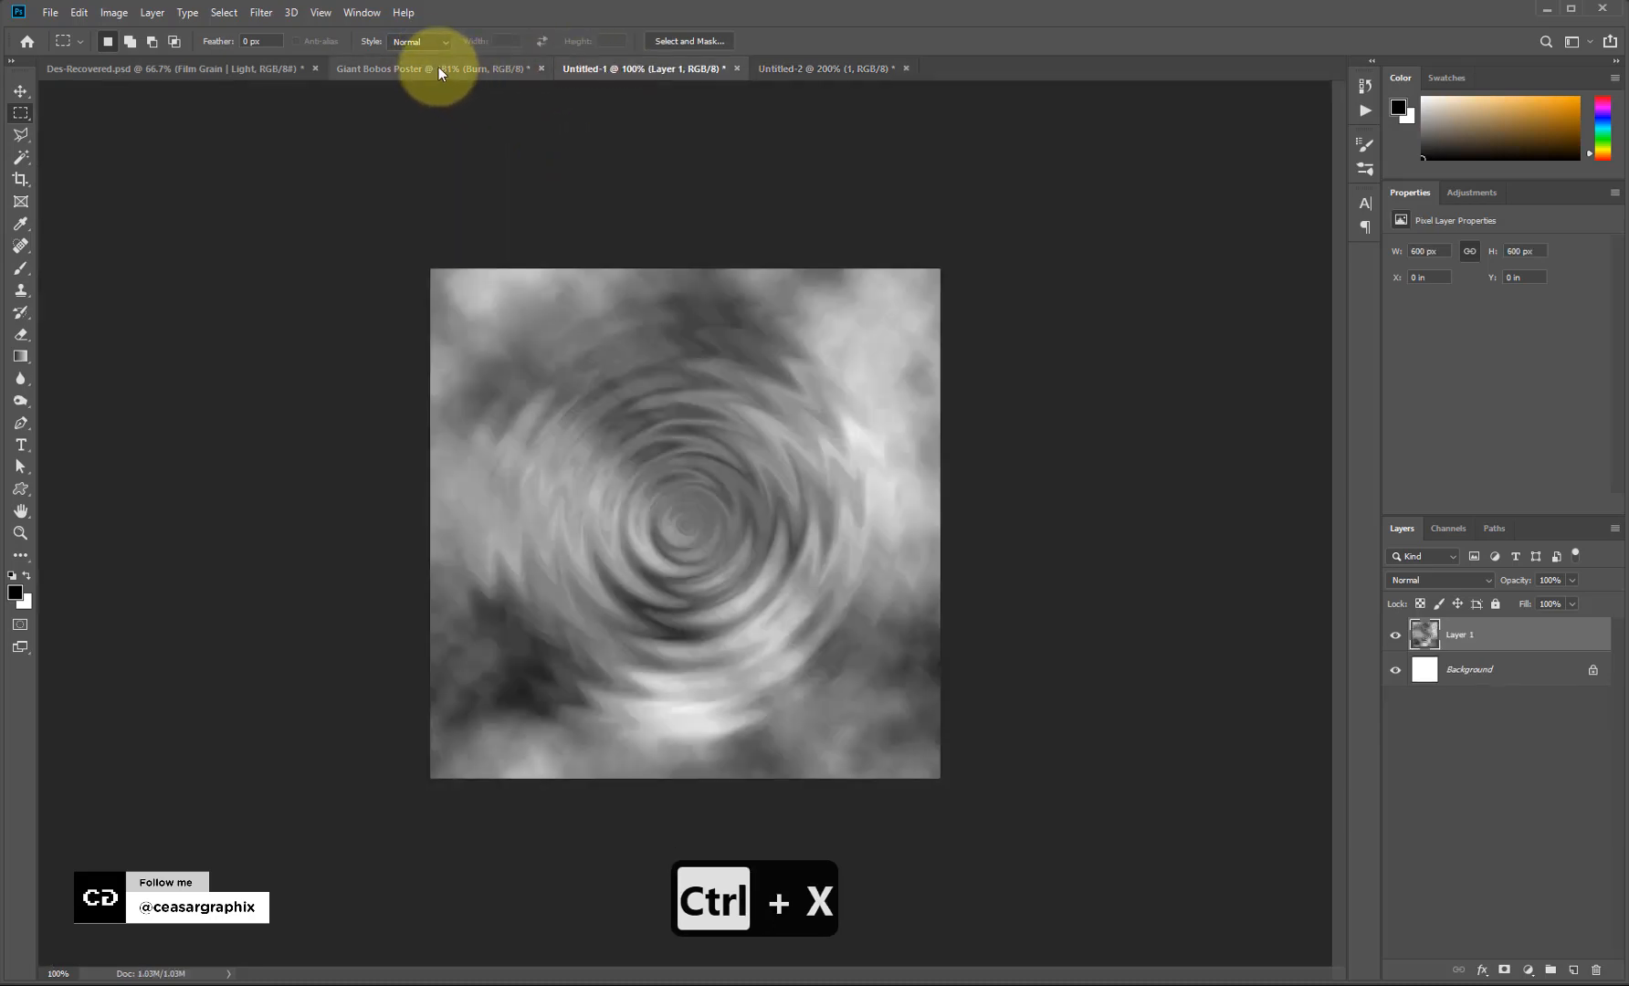
In the Giant Bobos Poster, add a layer named Vanishing_Point above 3D Object.
left_click(375, 66)
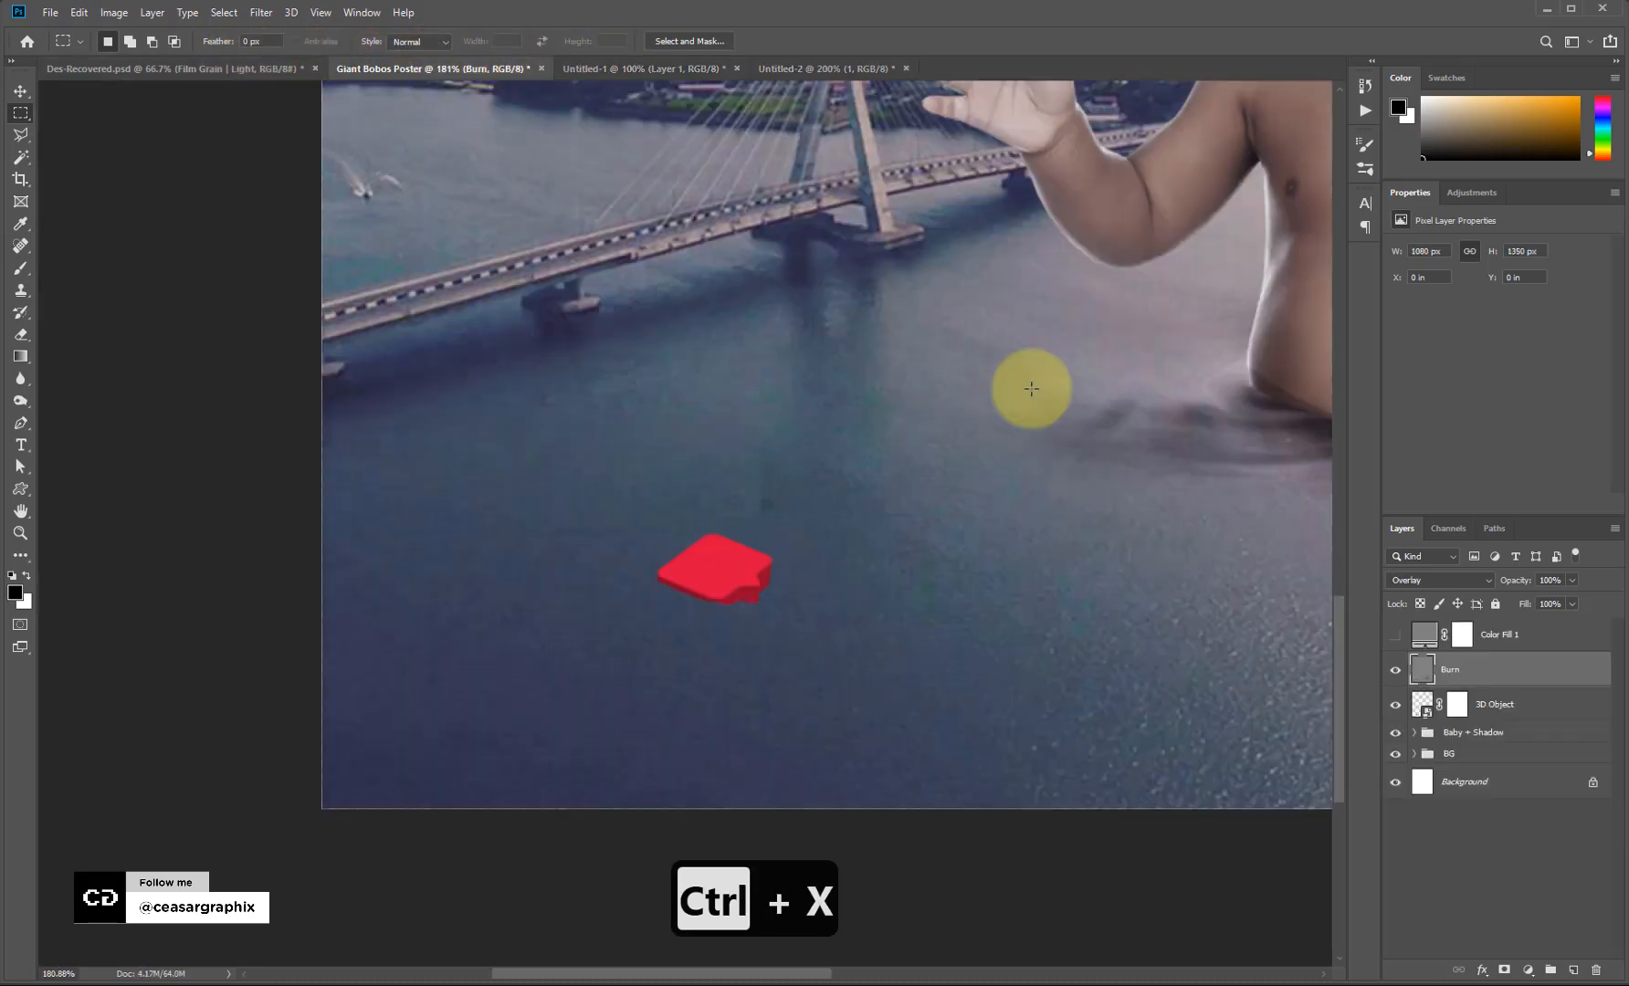
left_click(1508, 701)
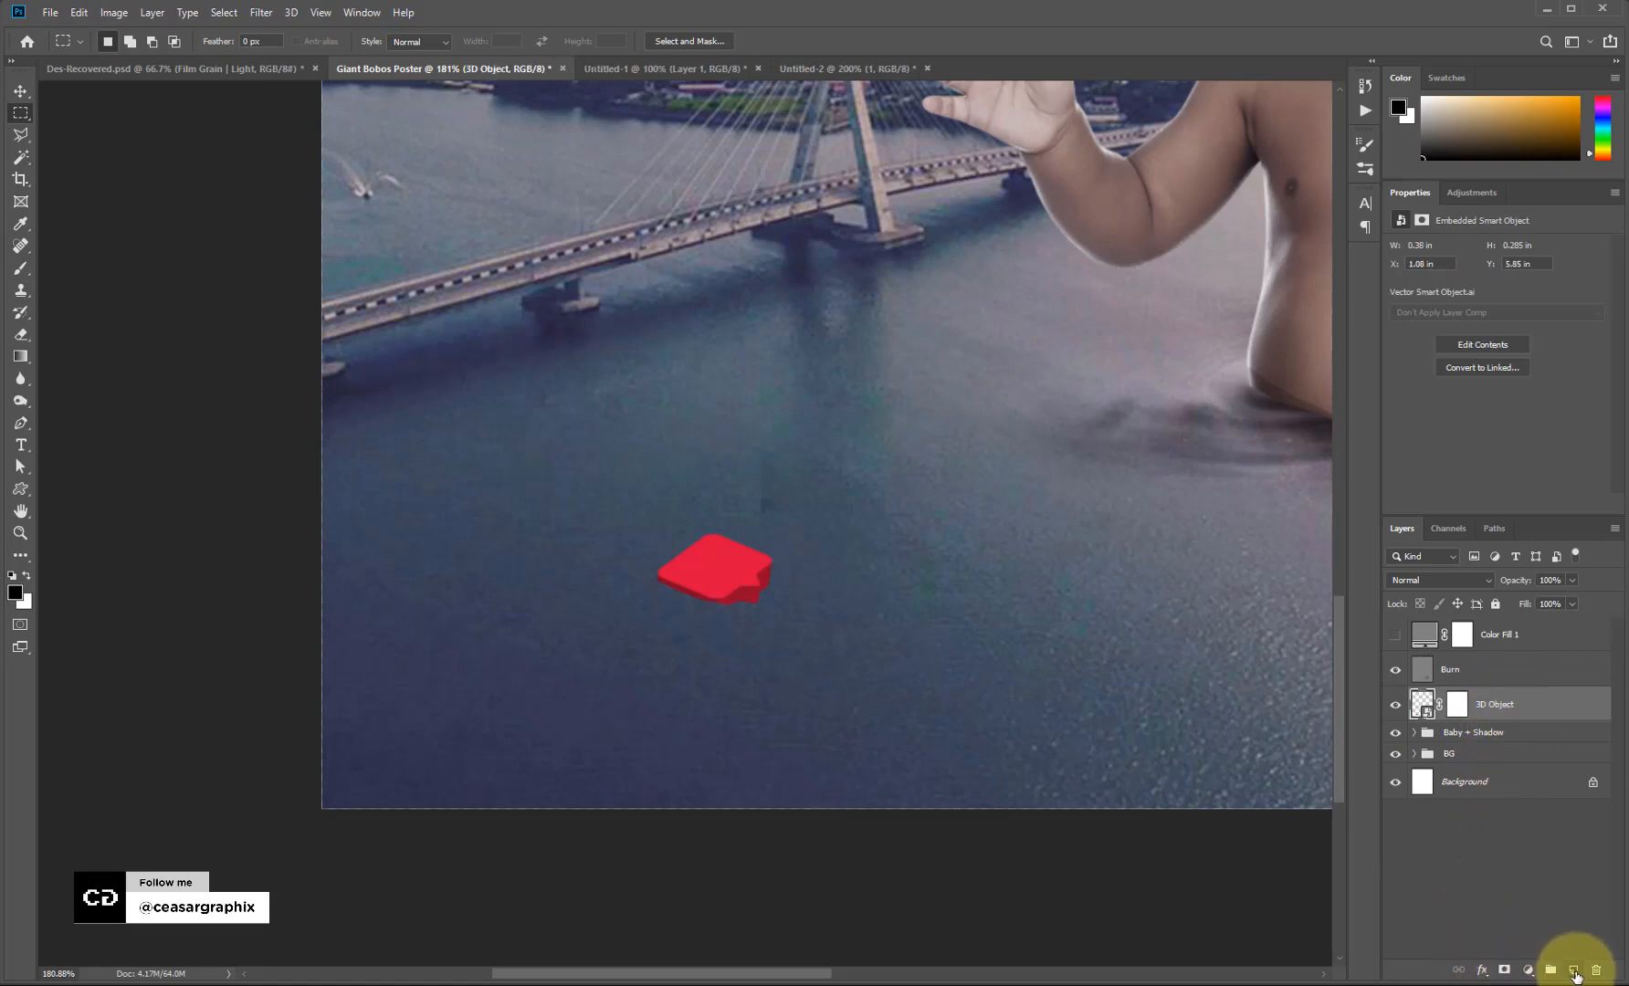
left_click(1574, 971)
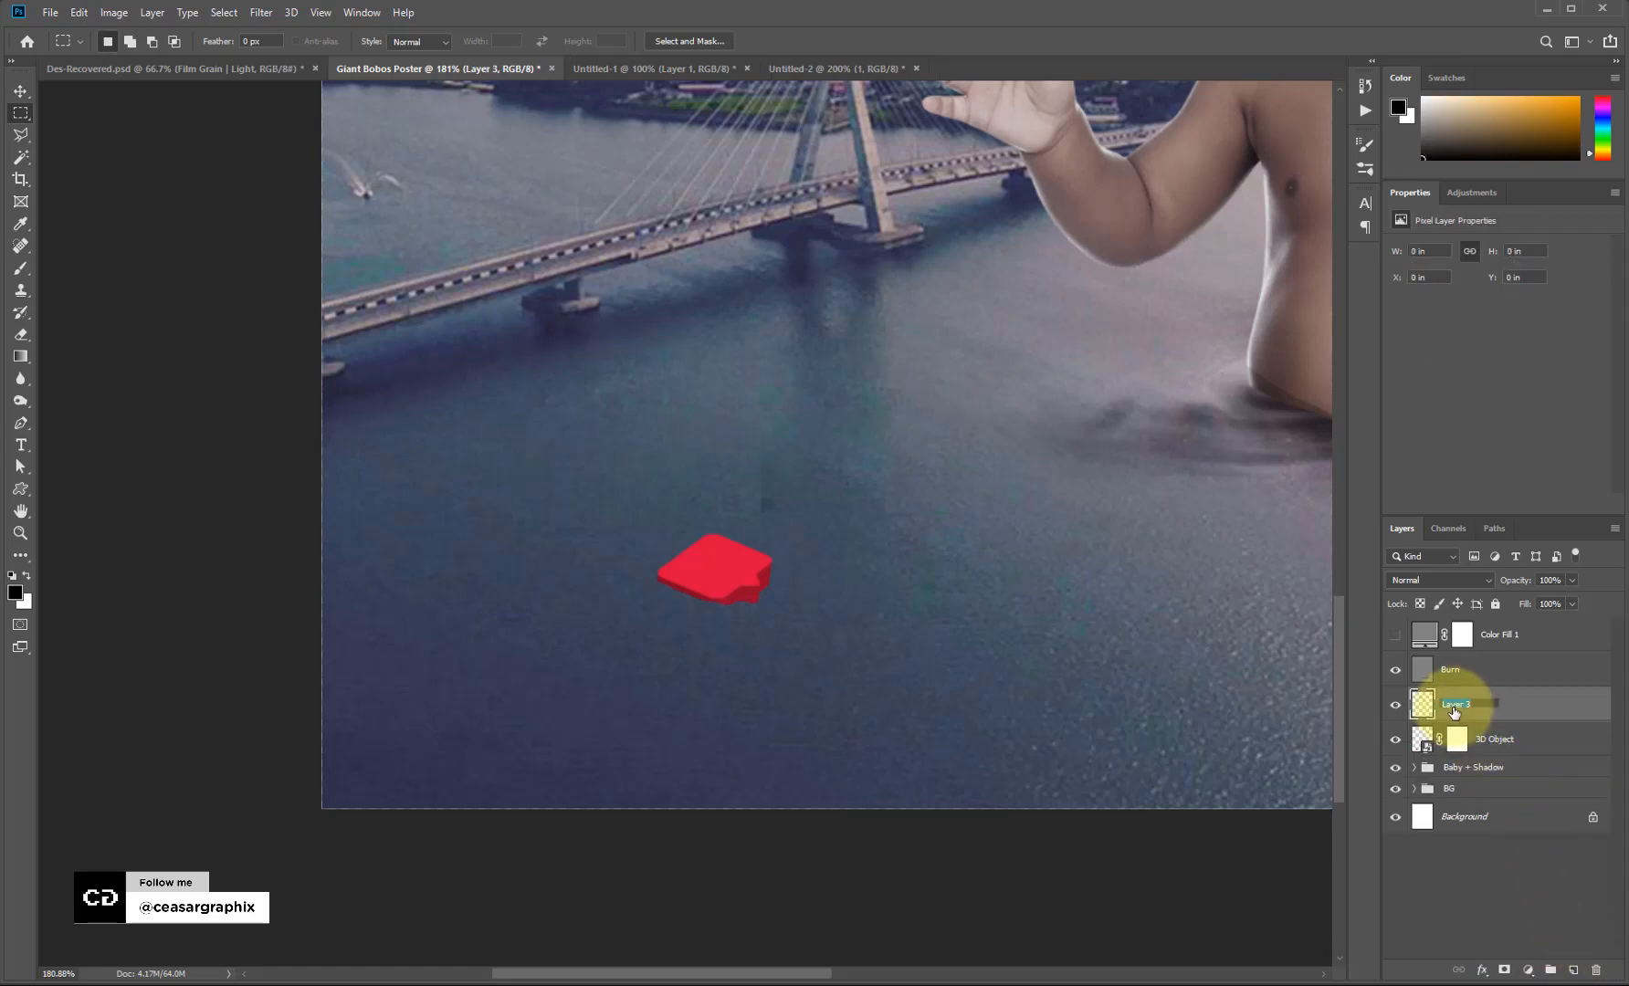
type("V")
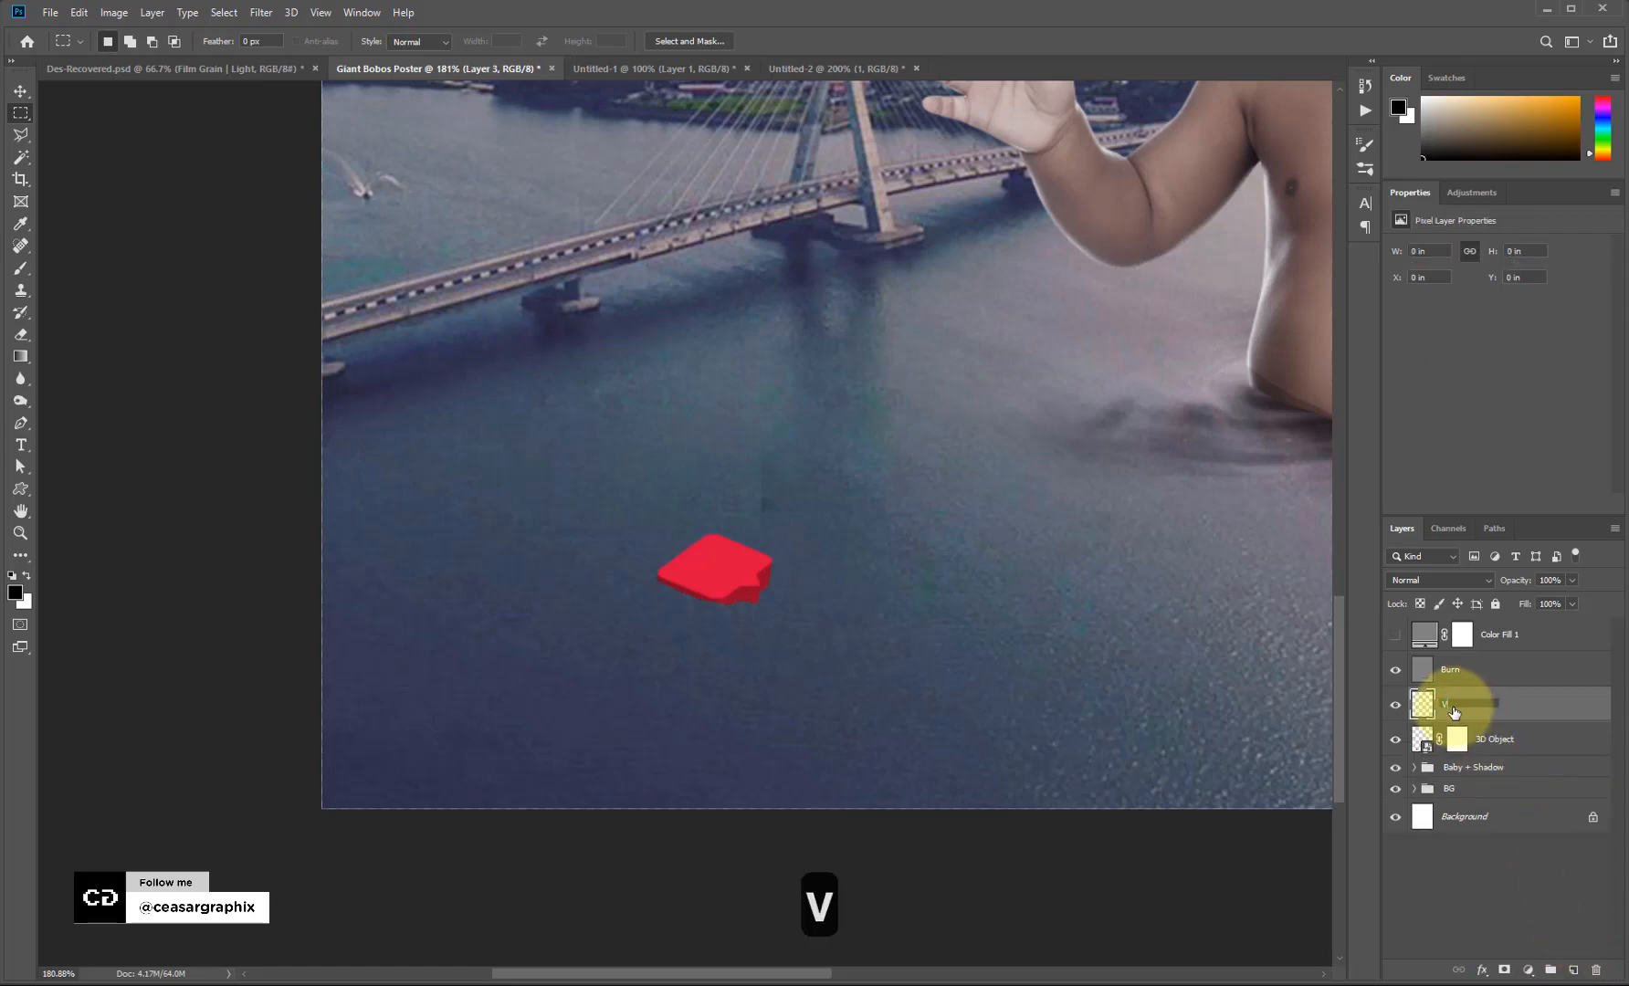
type("anish")
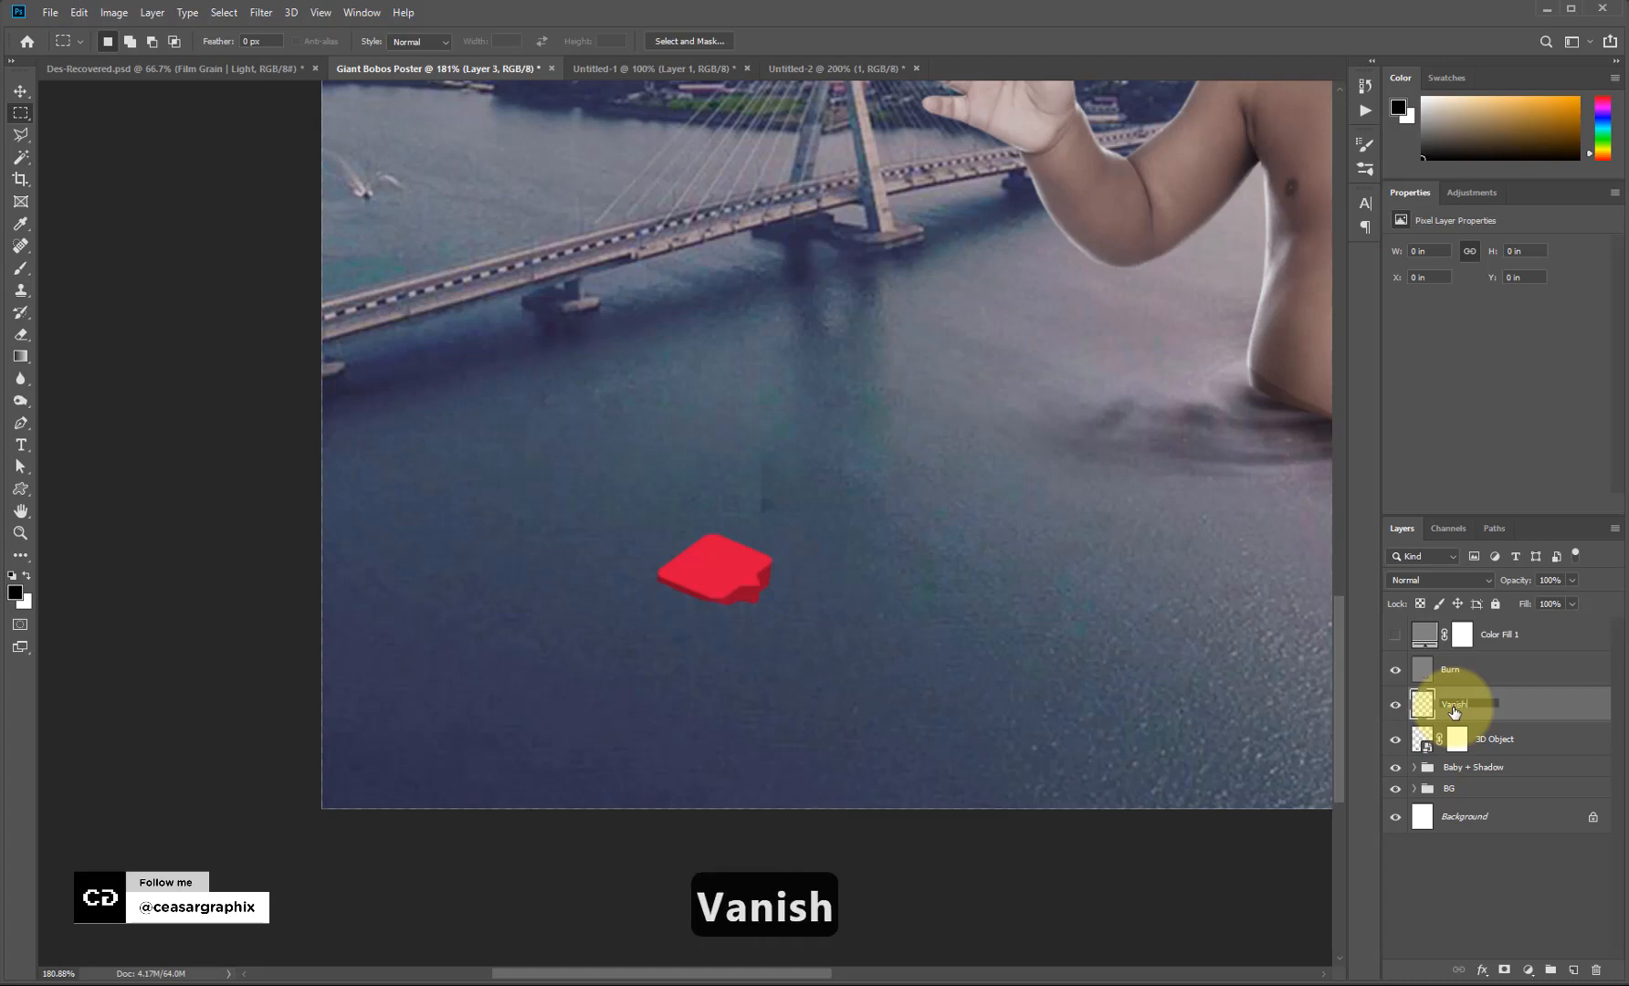
type("ing")
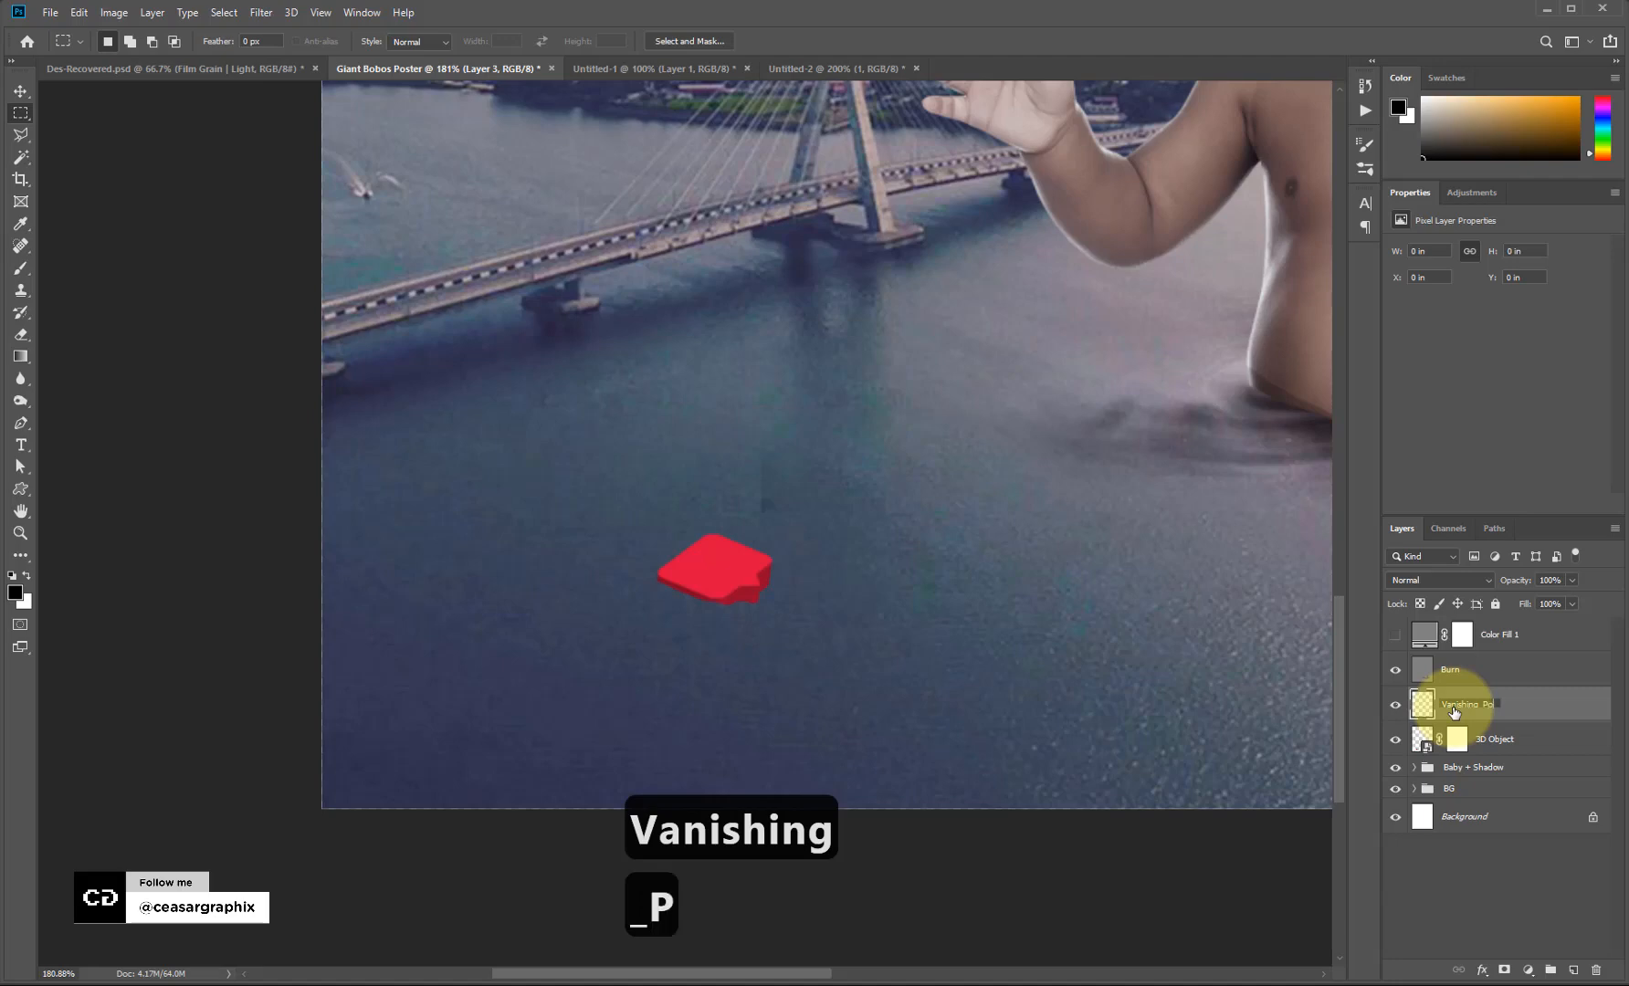
type(" Point")
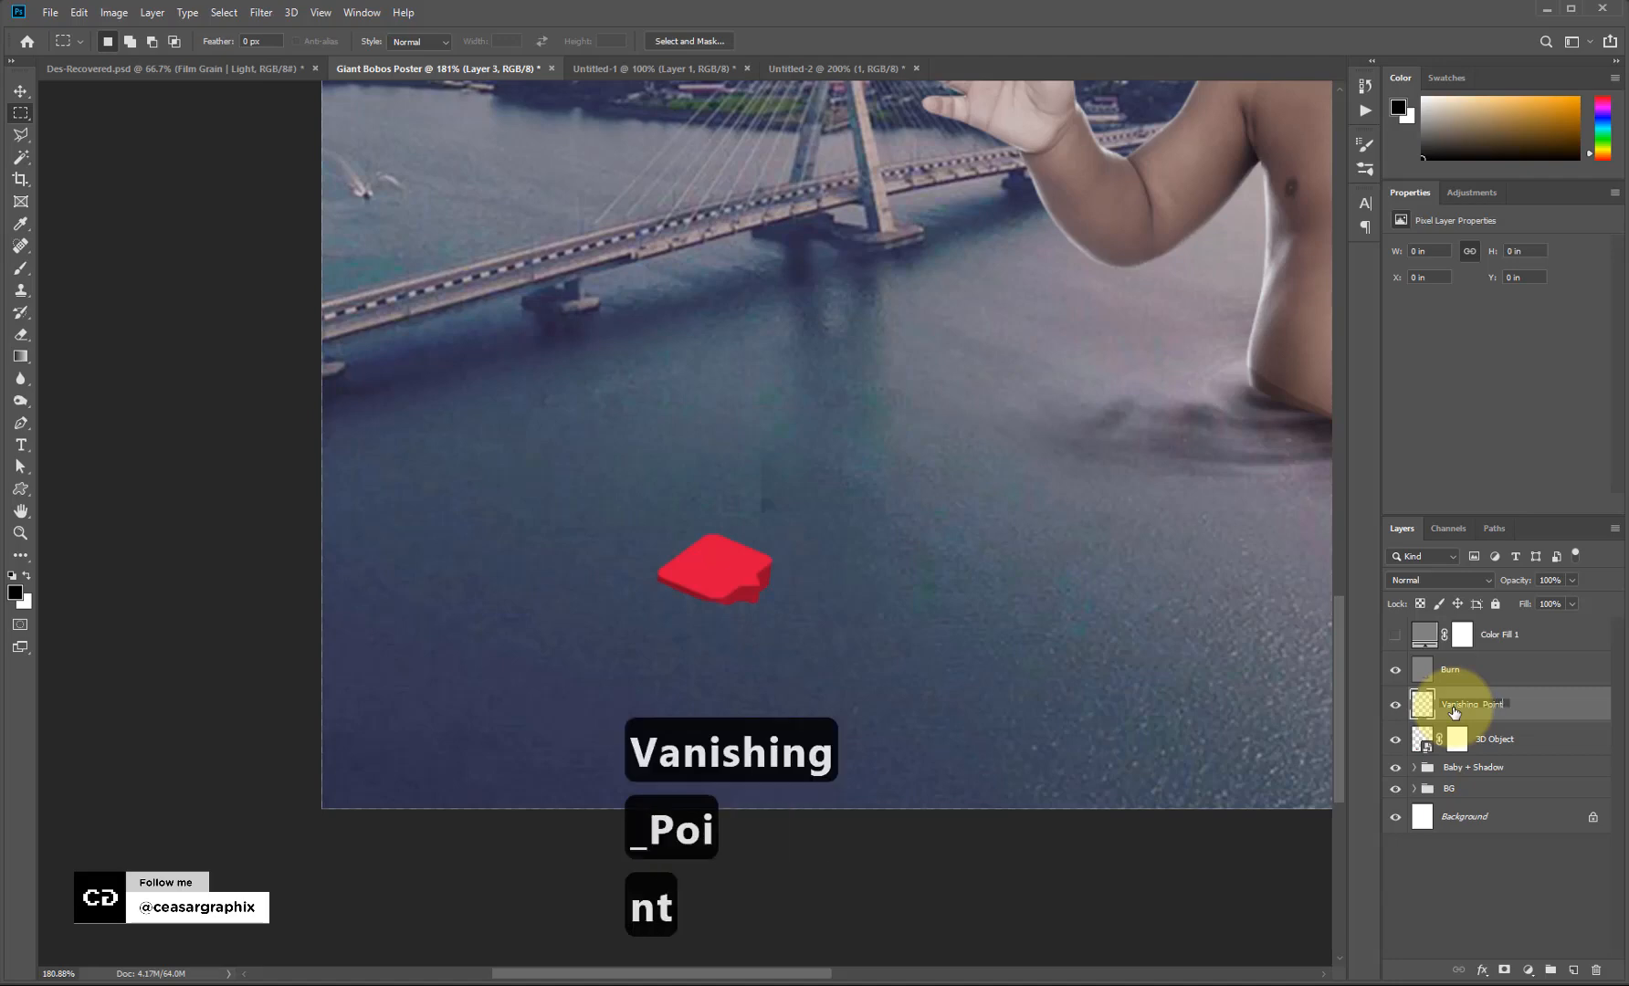
key("Return")
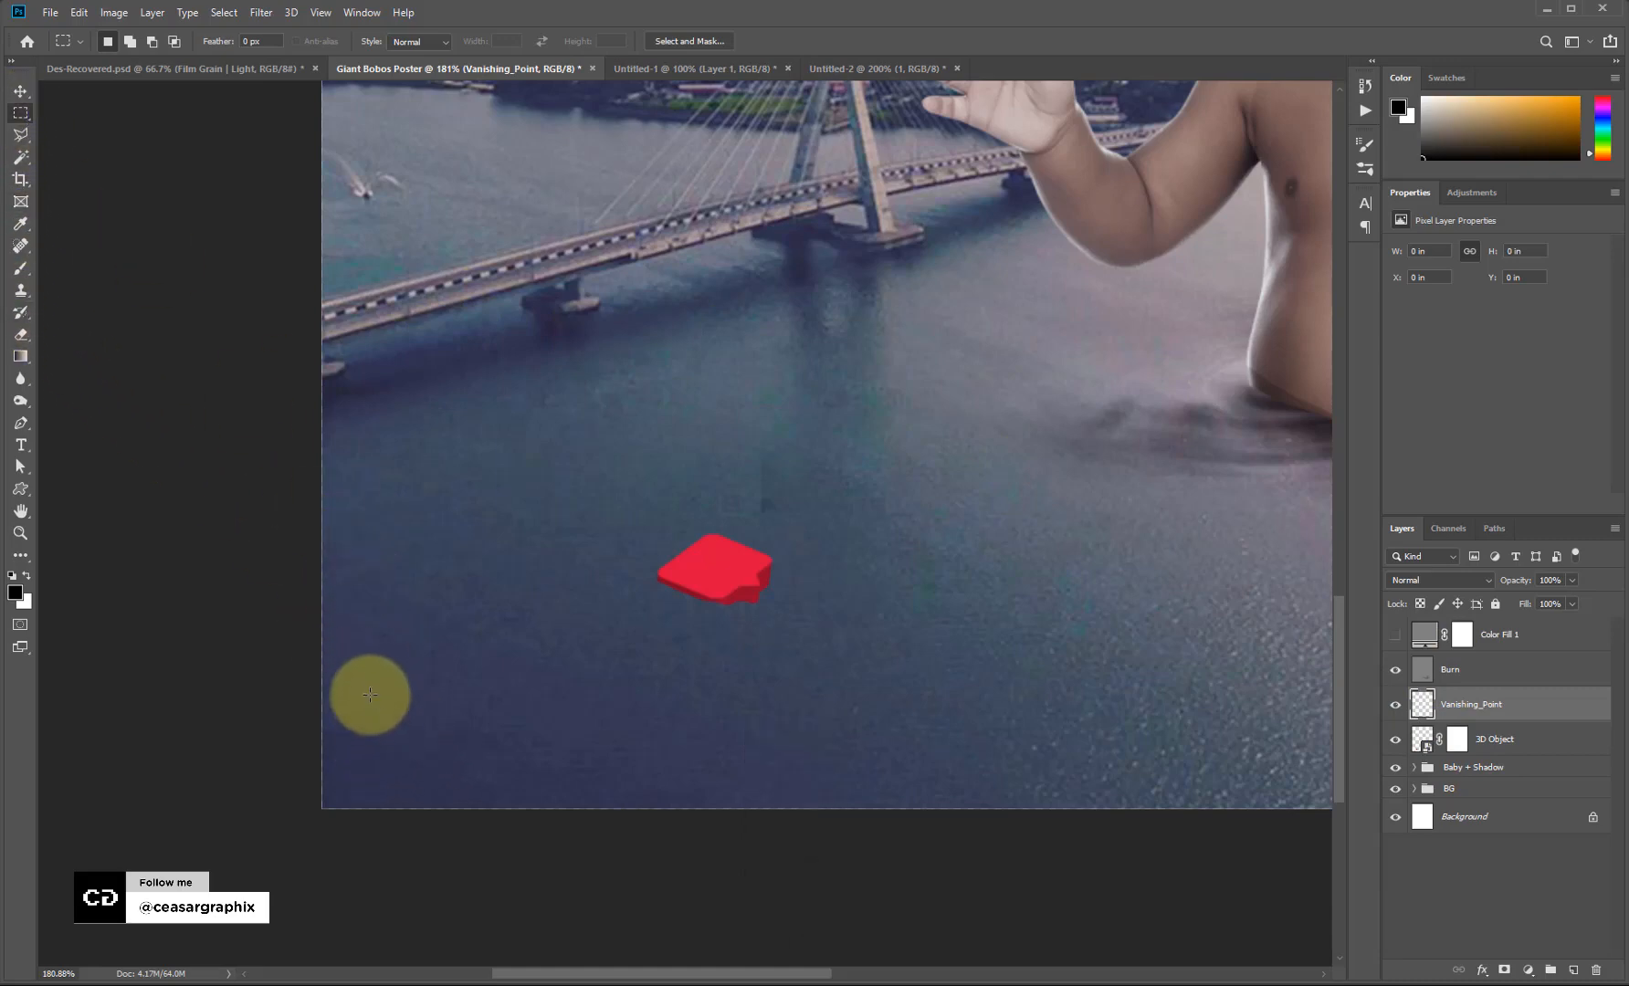
Fill a small white square on that layer and move it onto the water.
left_click_drag(368, 690, 392, 717)
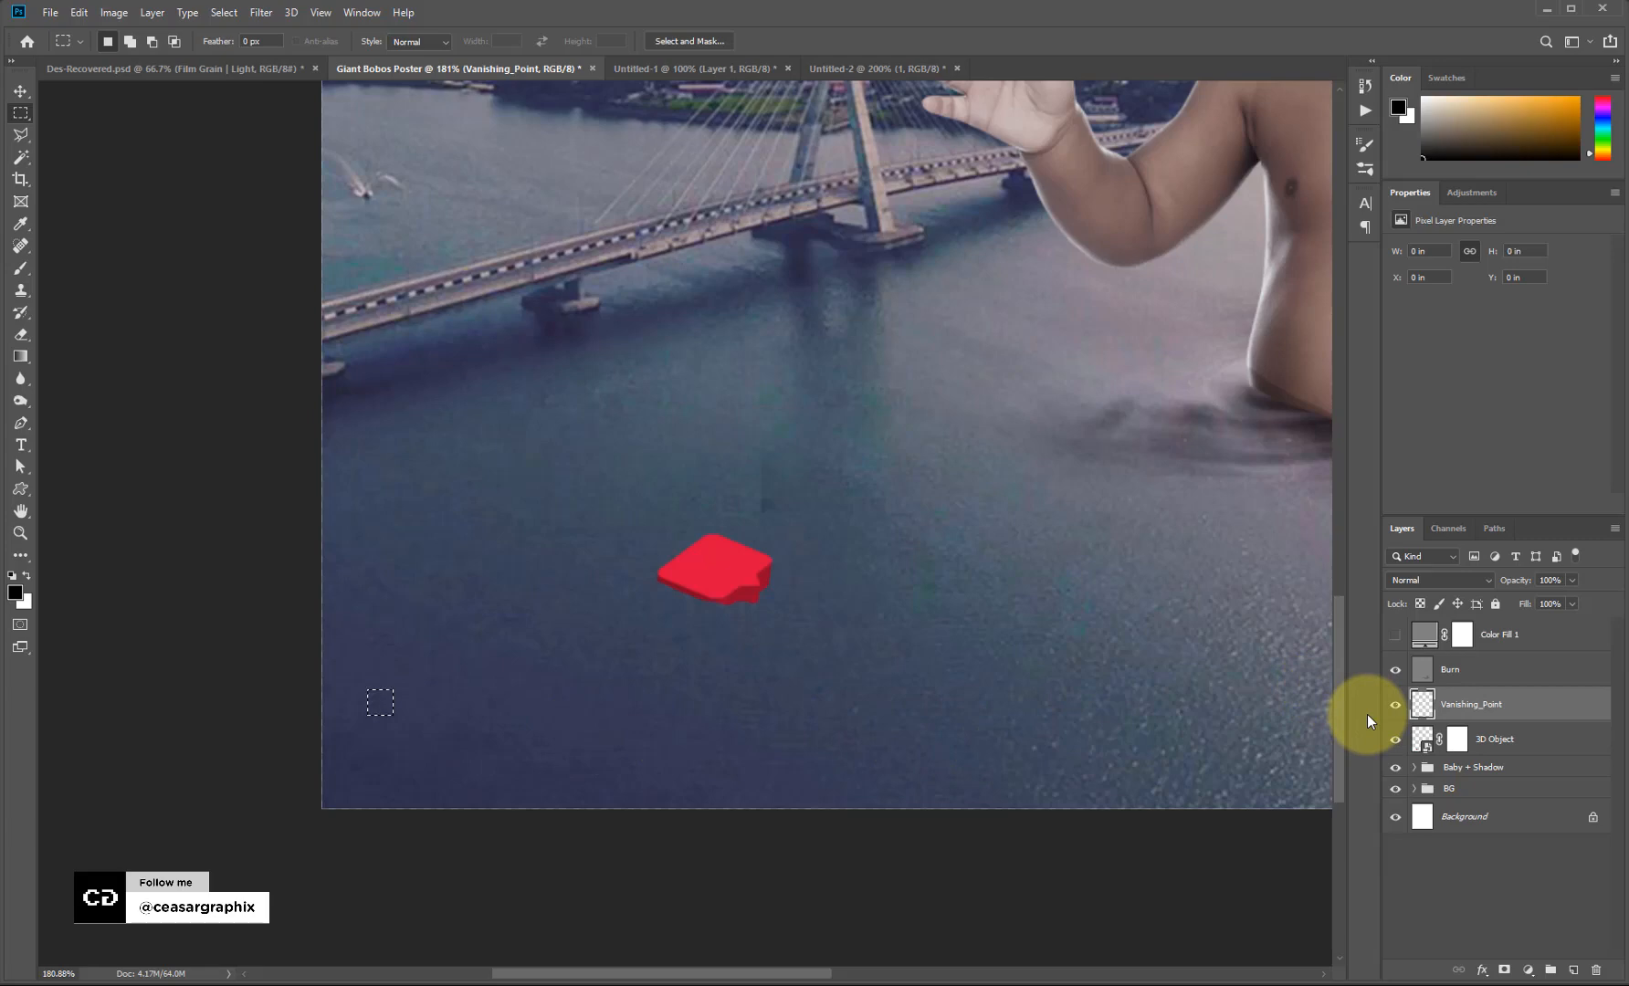
key("ctrl+BackSpace")
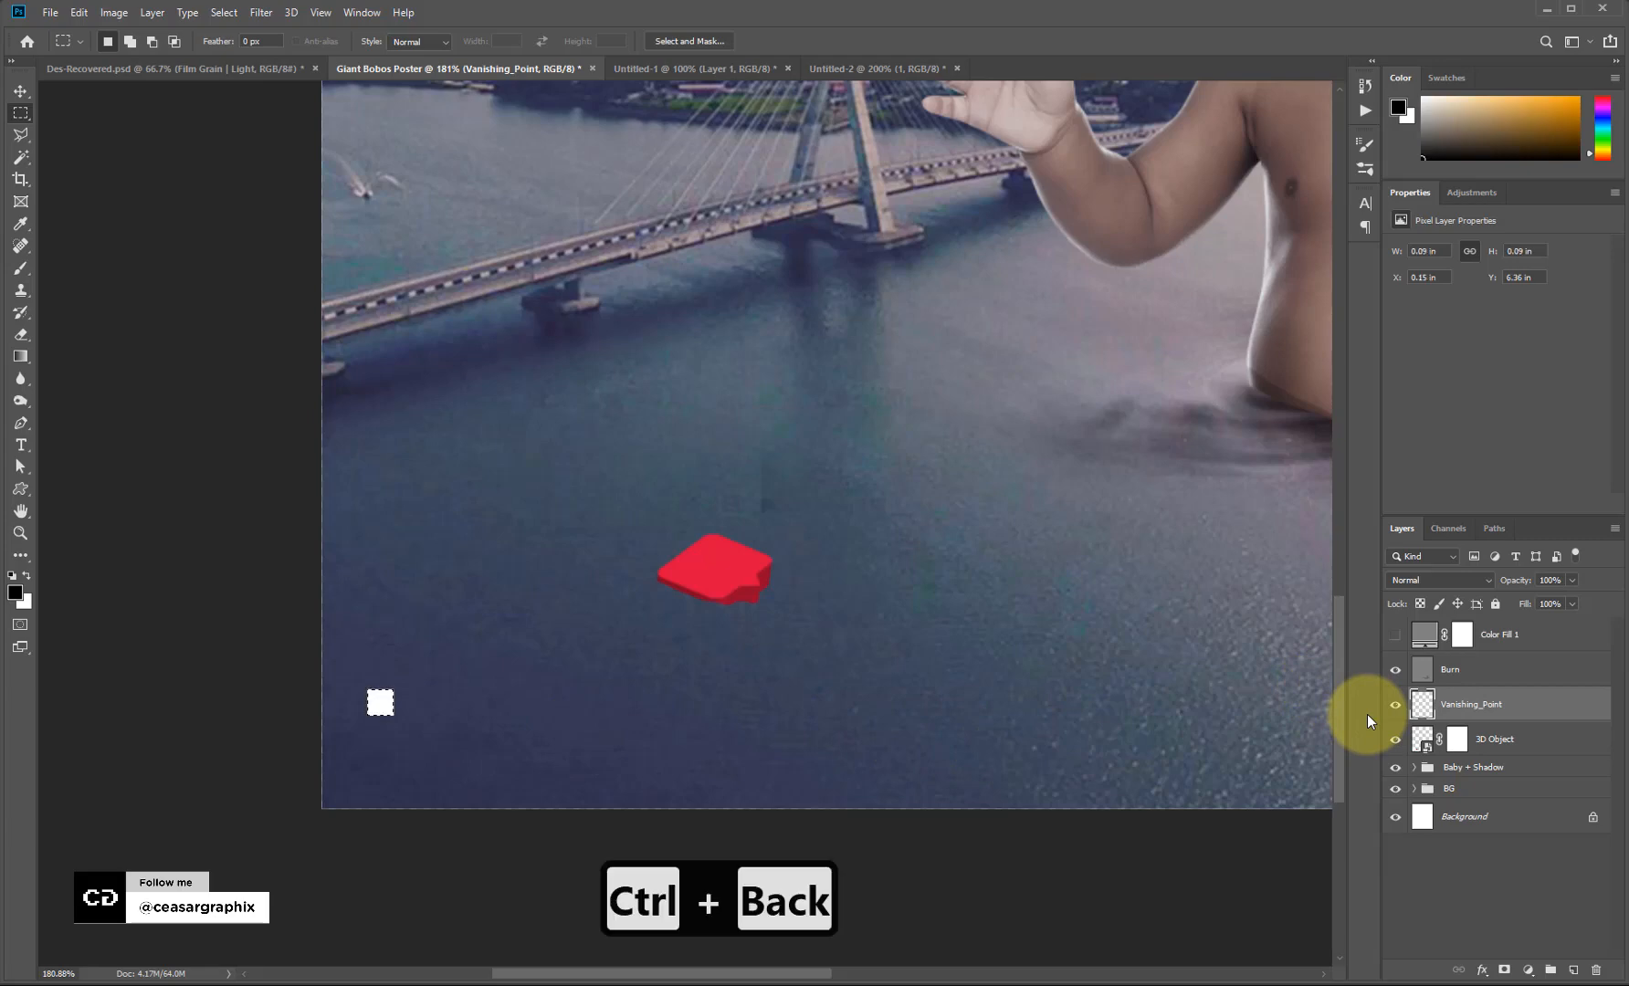
key("ctrl+d")
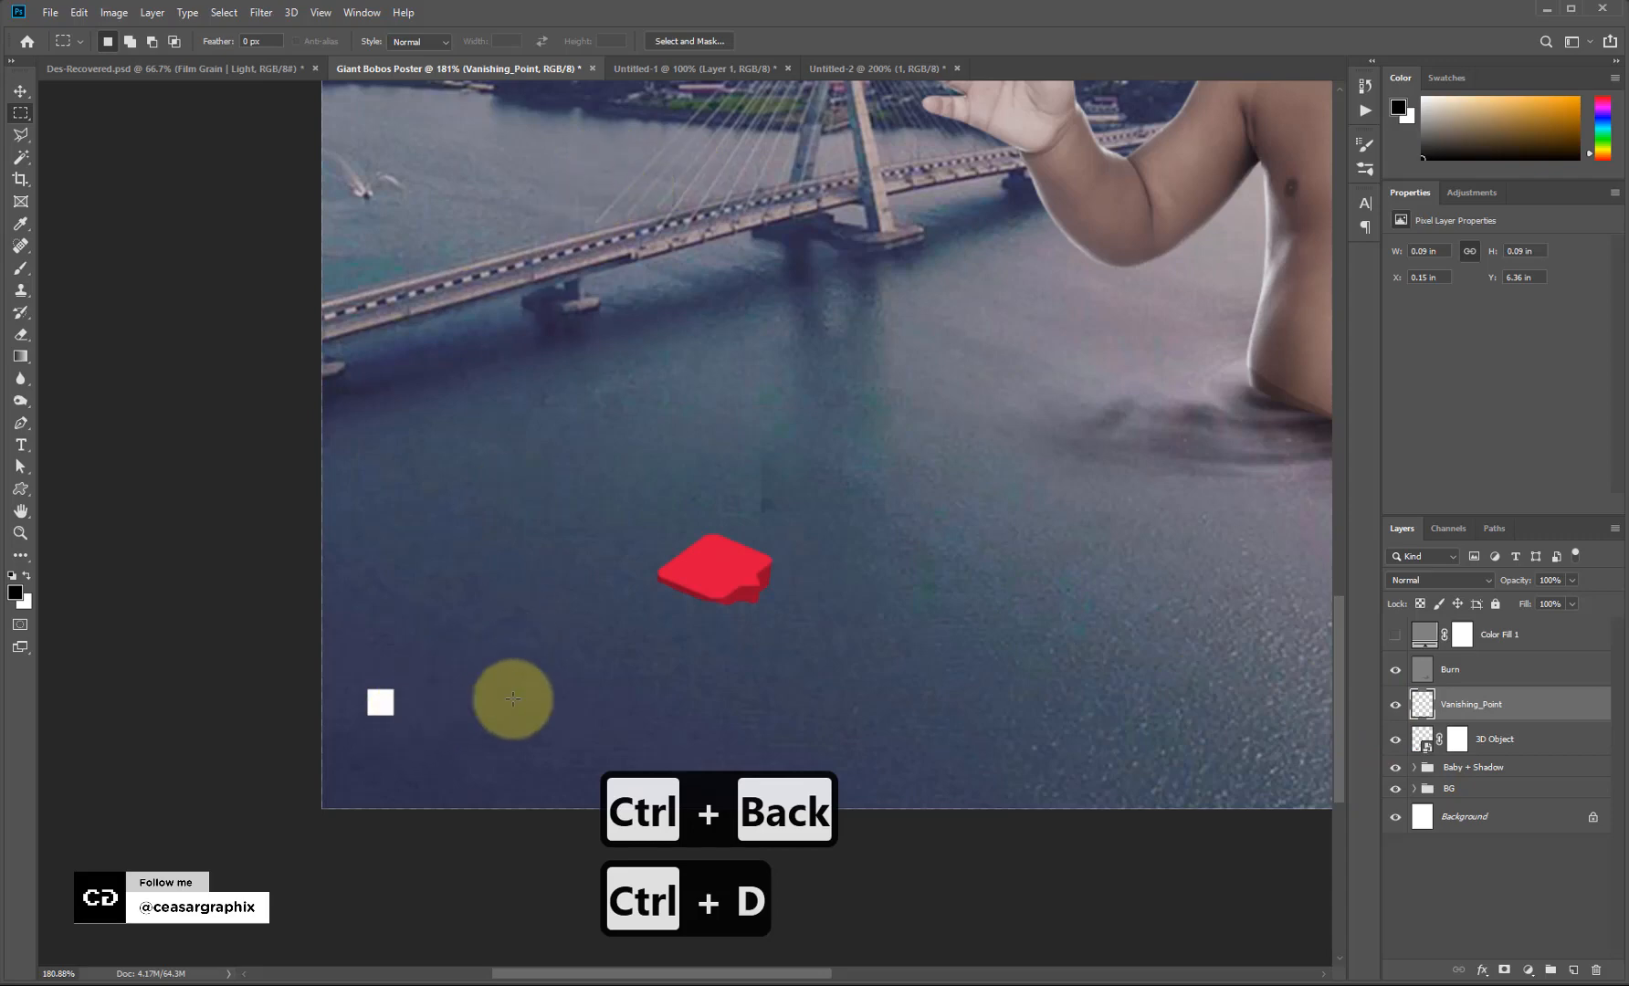
key("v")
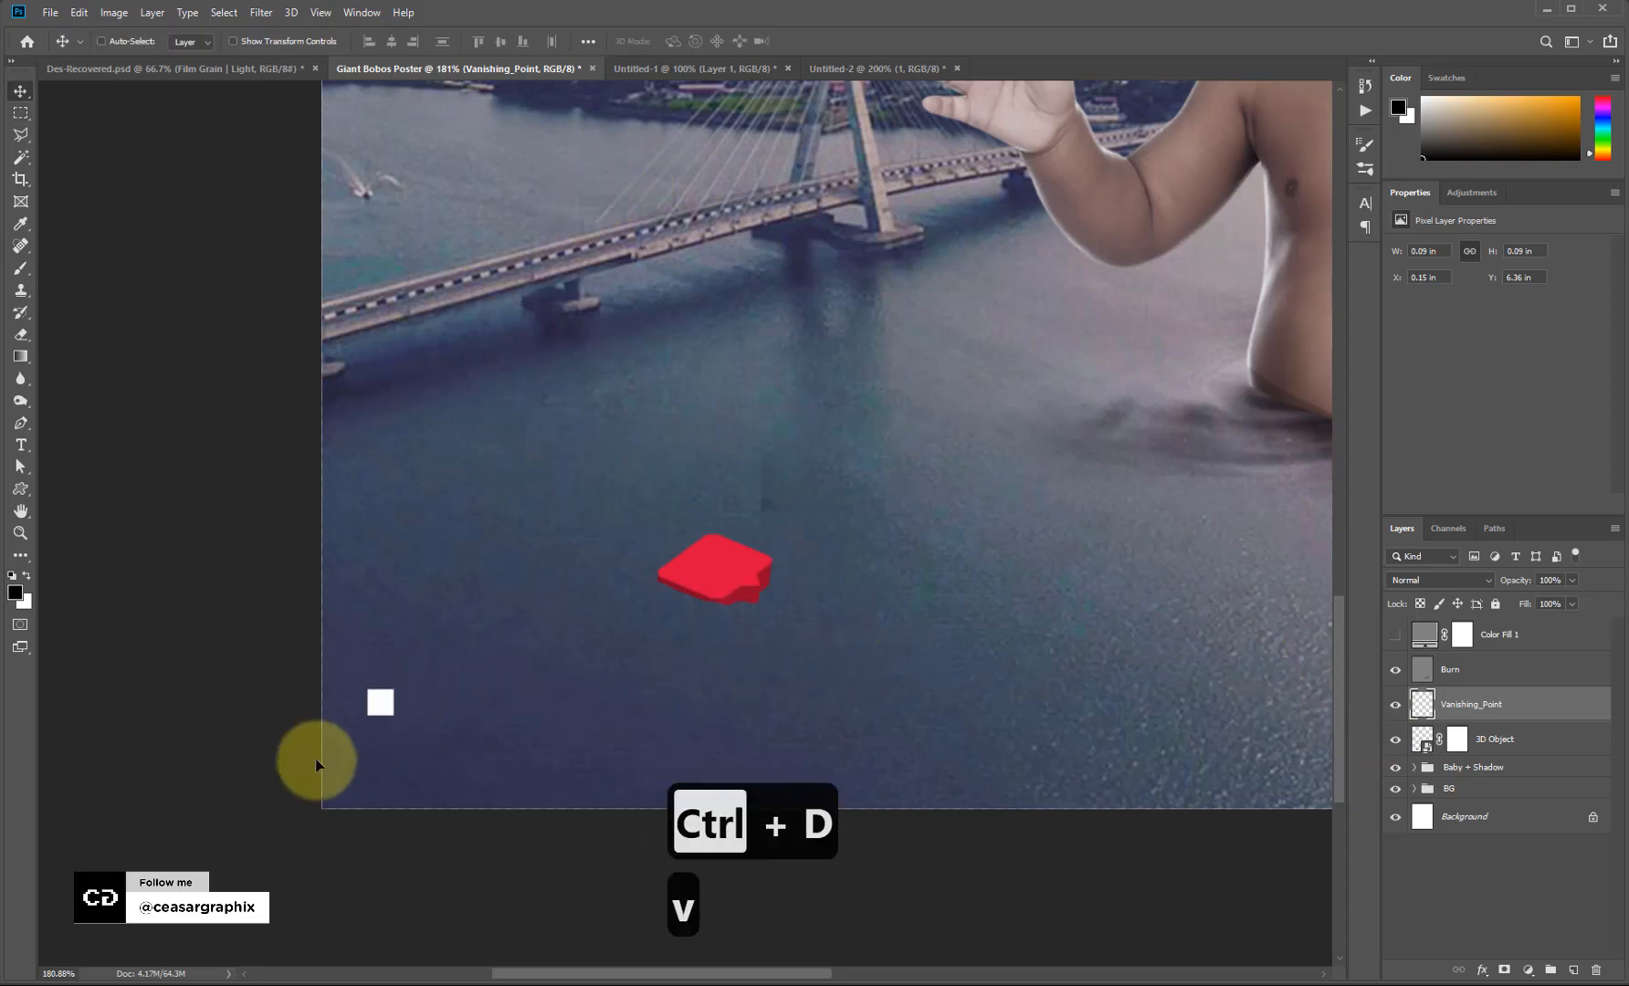
left_click_drag(287, 781, 171, 758)
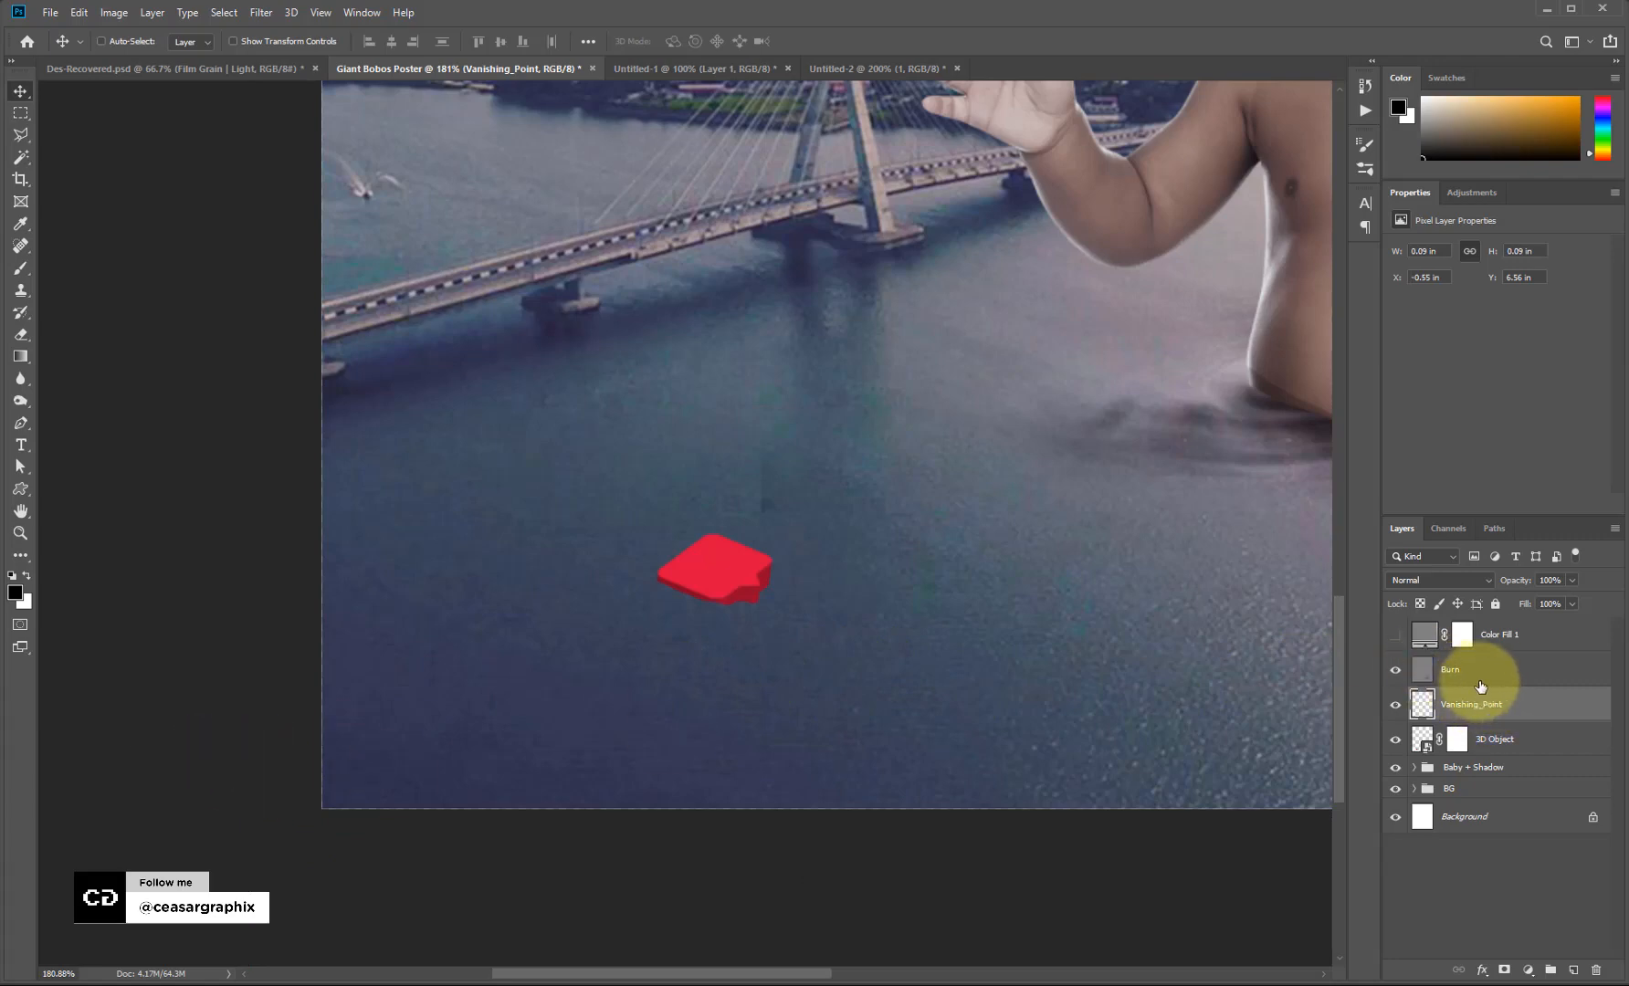
left_click(260, 11)
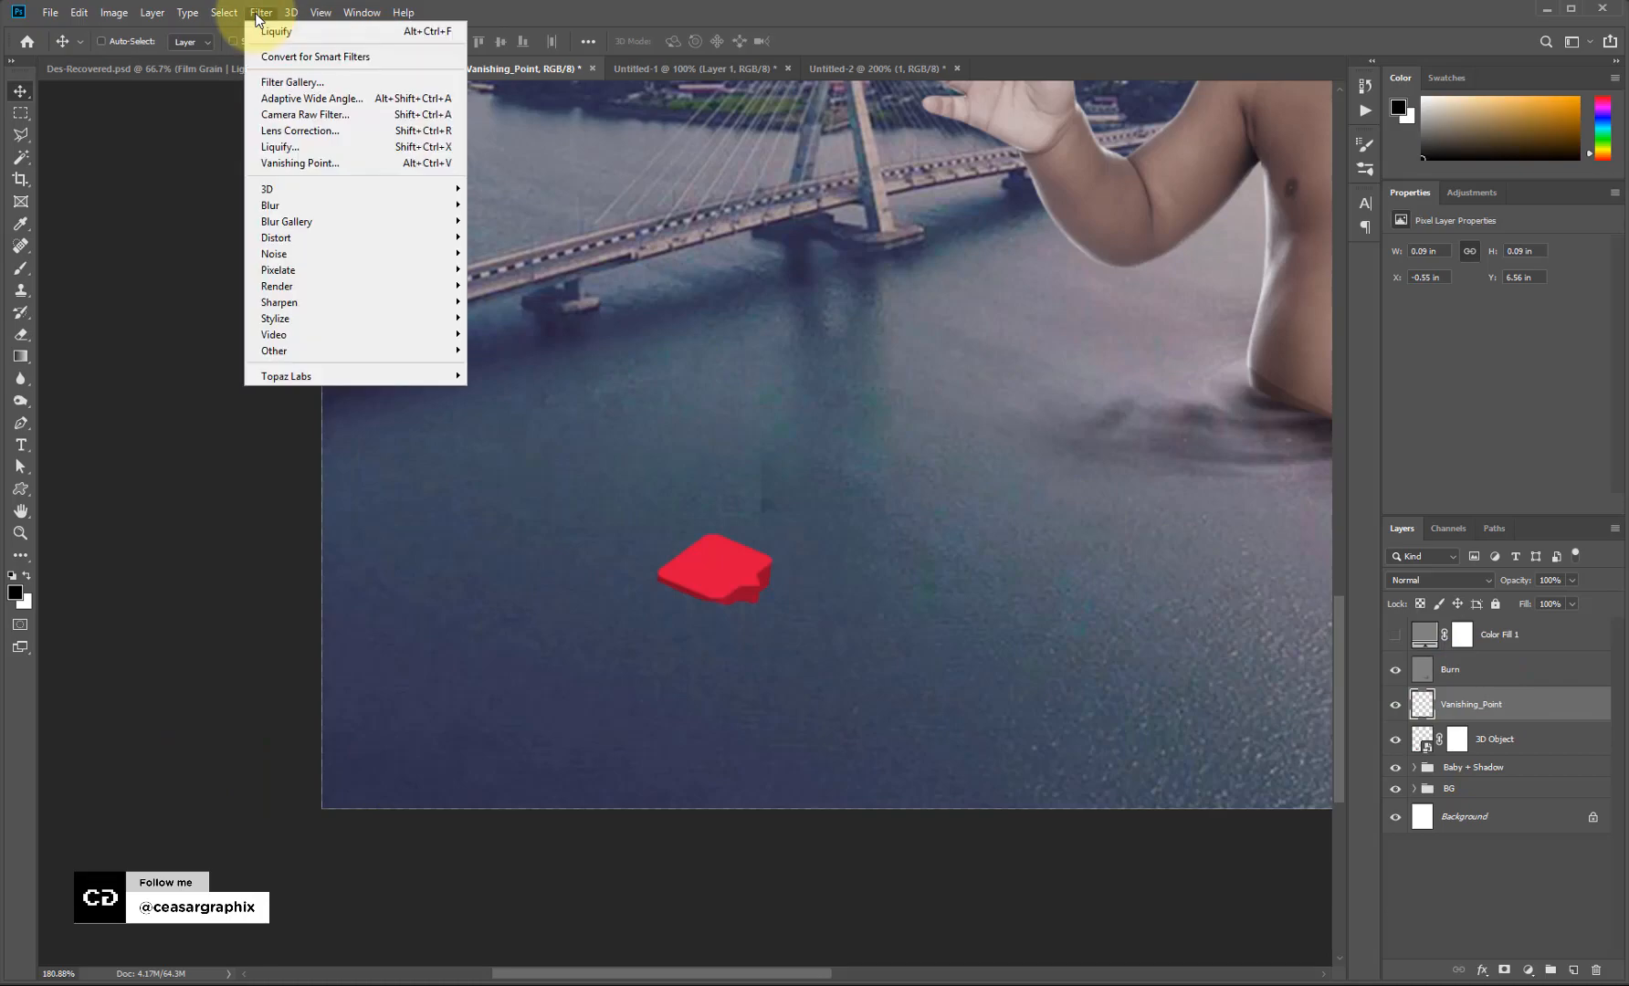
In Filter > Vanishing Point, outline a four-corner perspective plane over the red icon's top face.
left_click(325, 161)
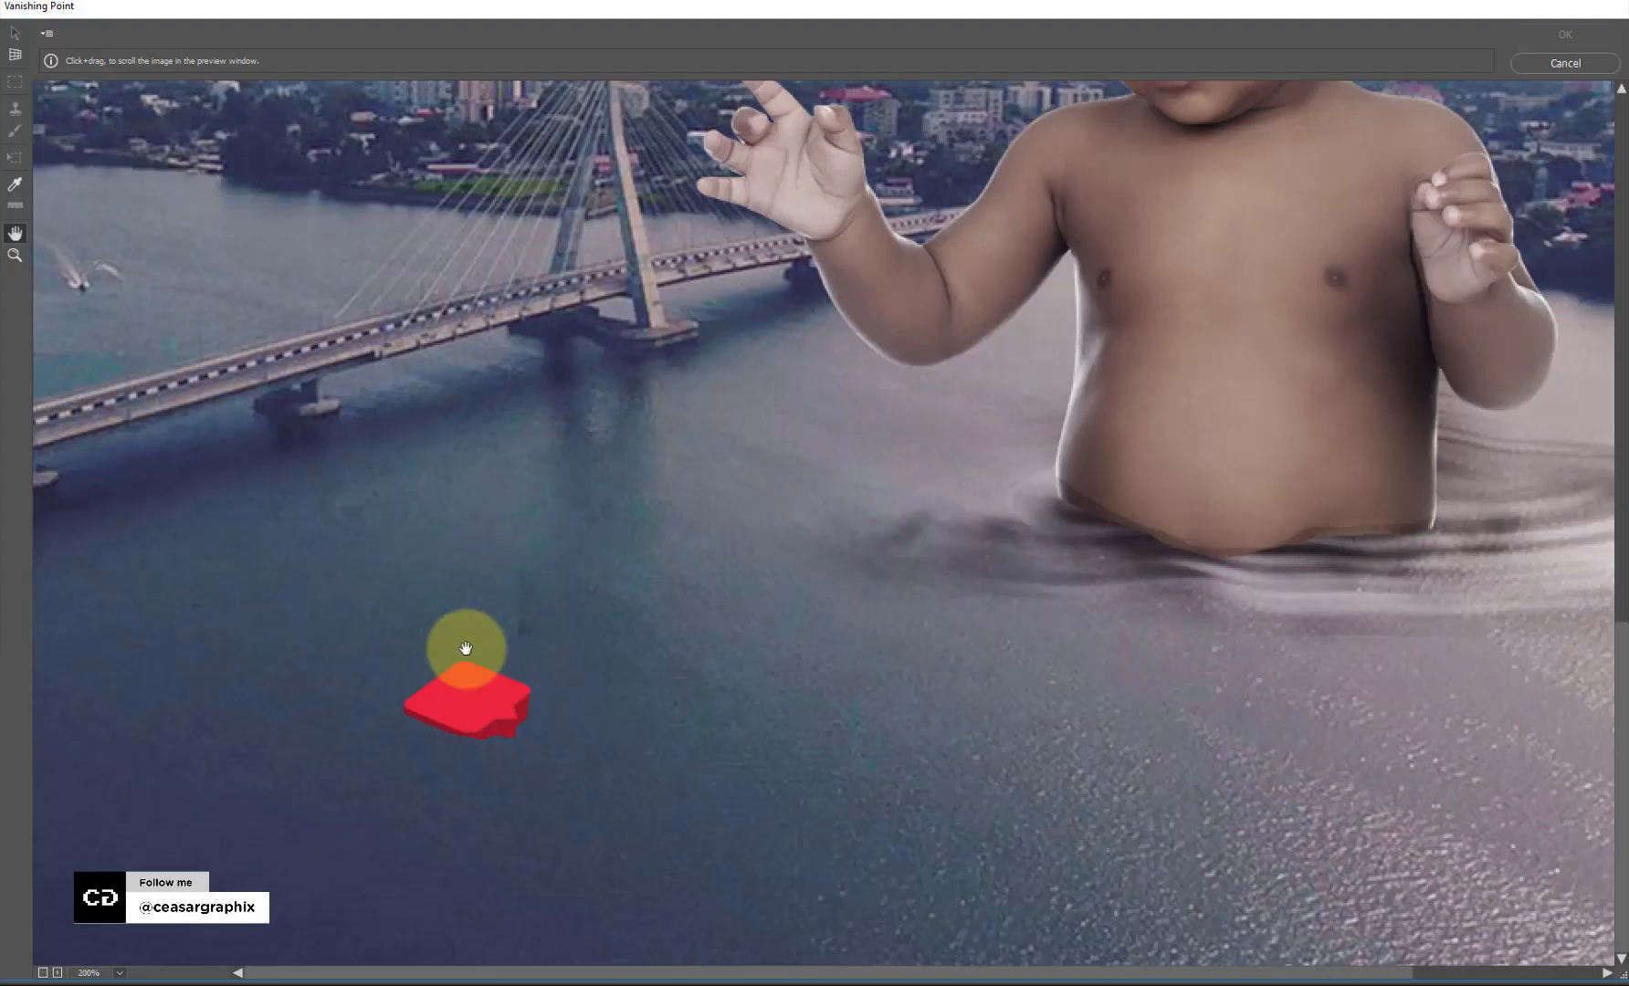
left_click(14, 55)
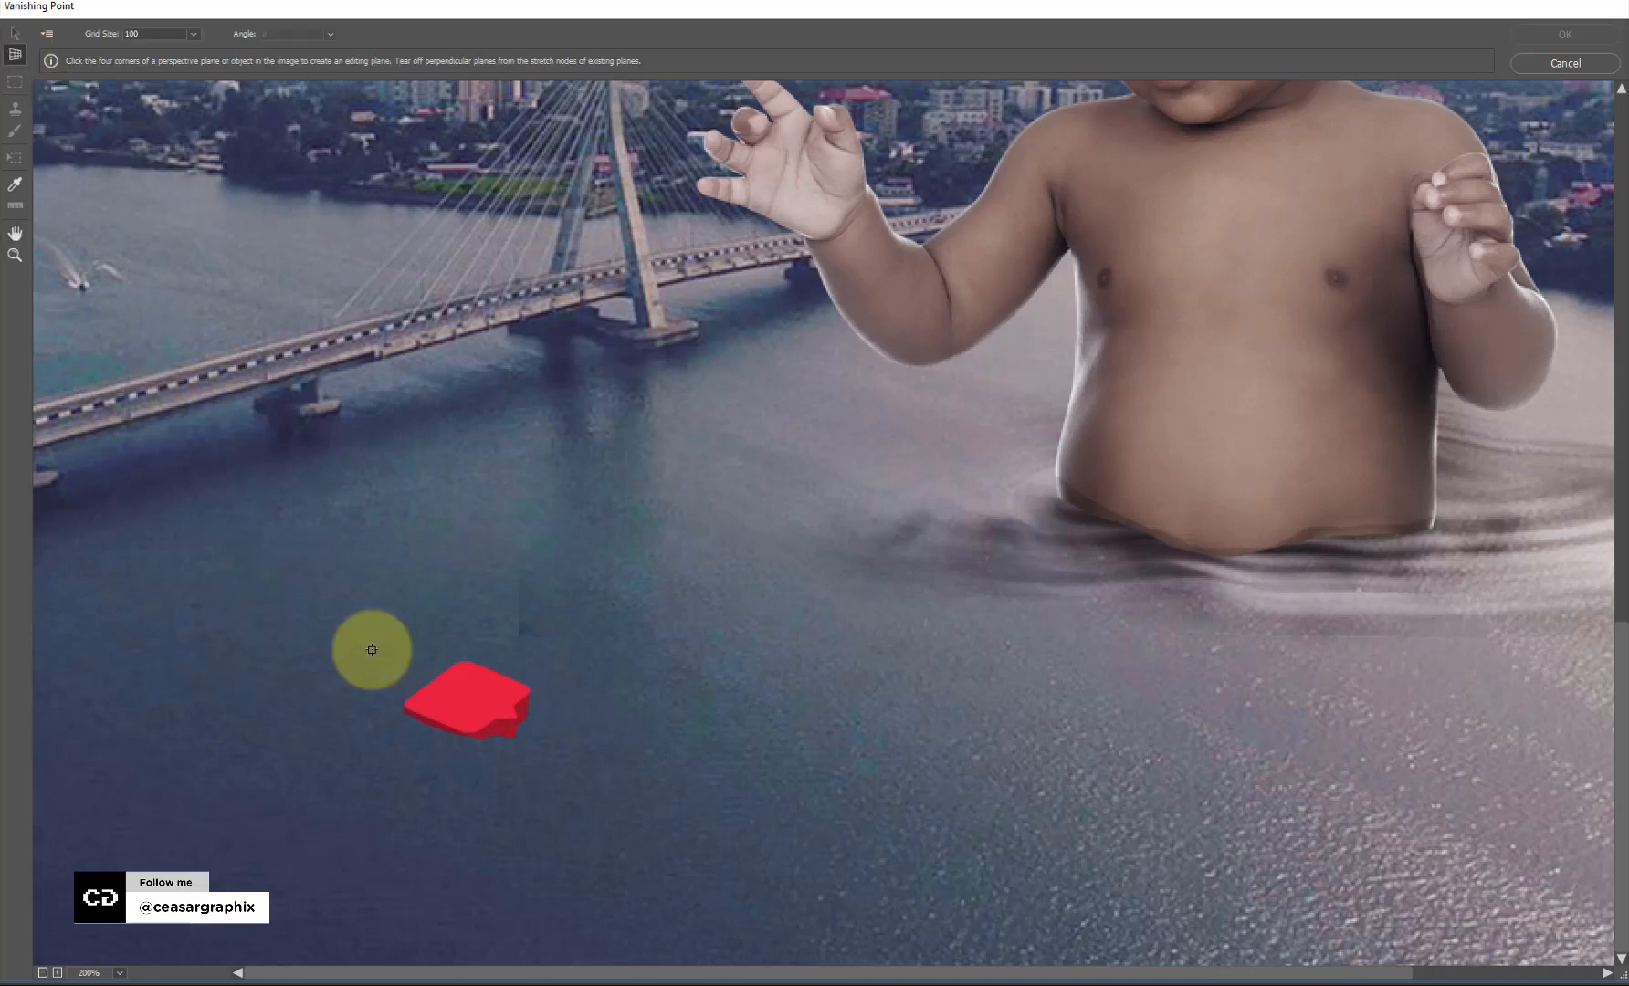
left_click(405, 704)
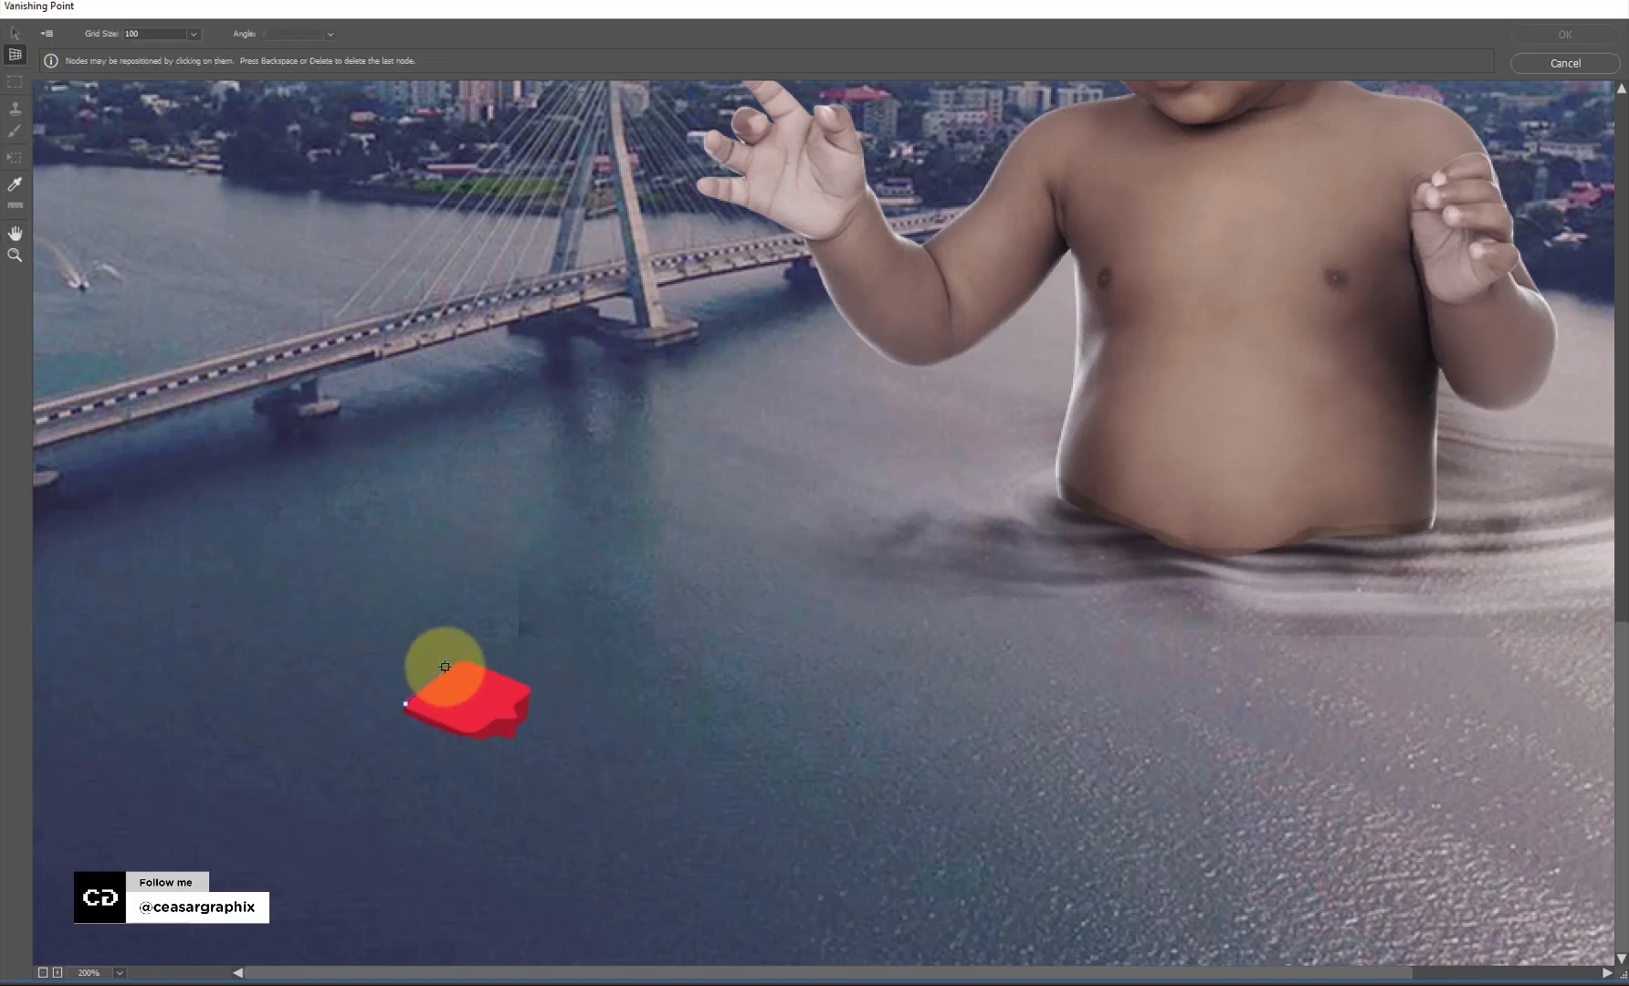
left_click(461, 659)
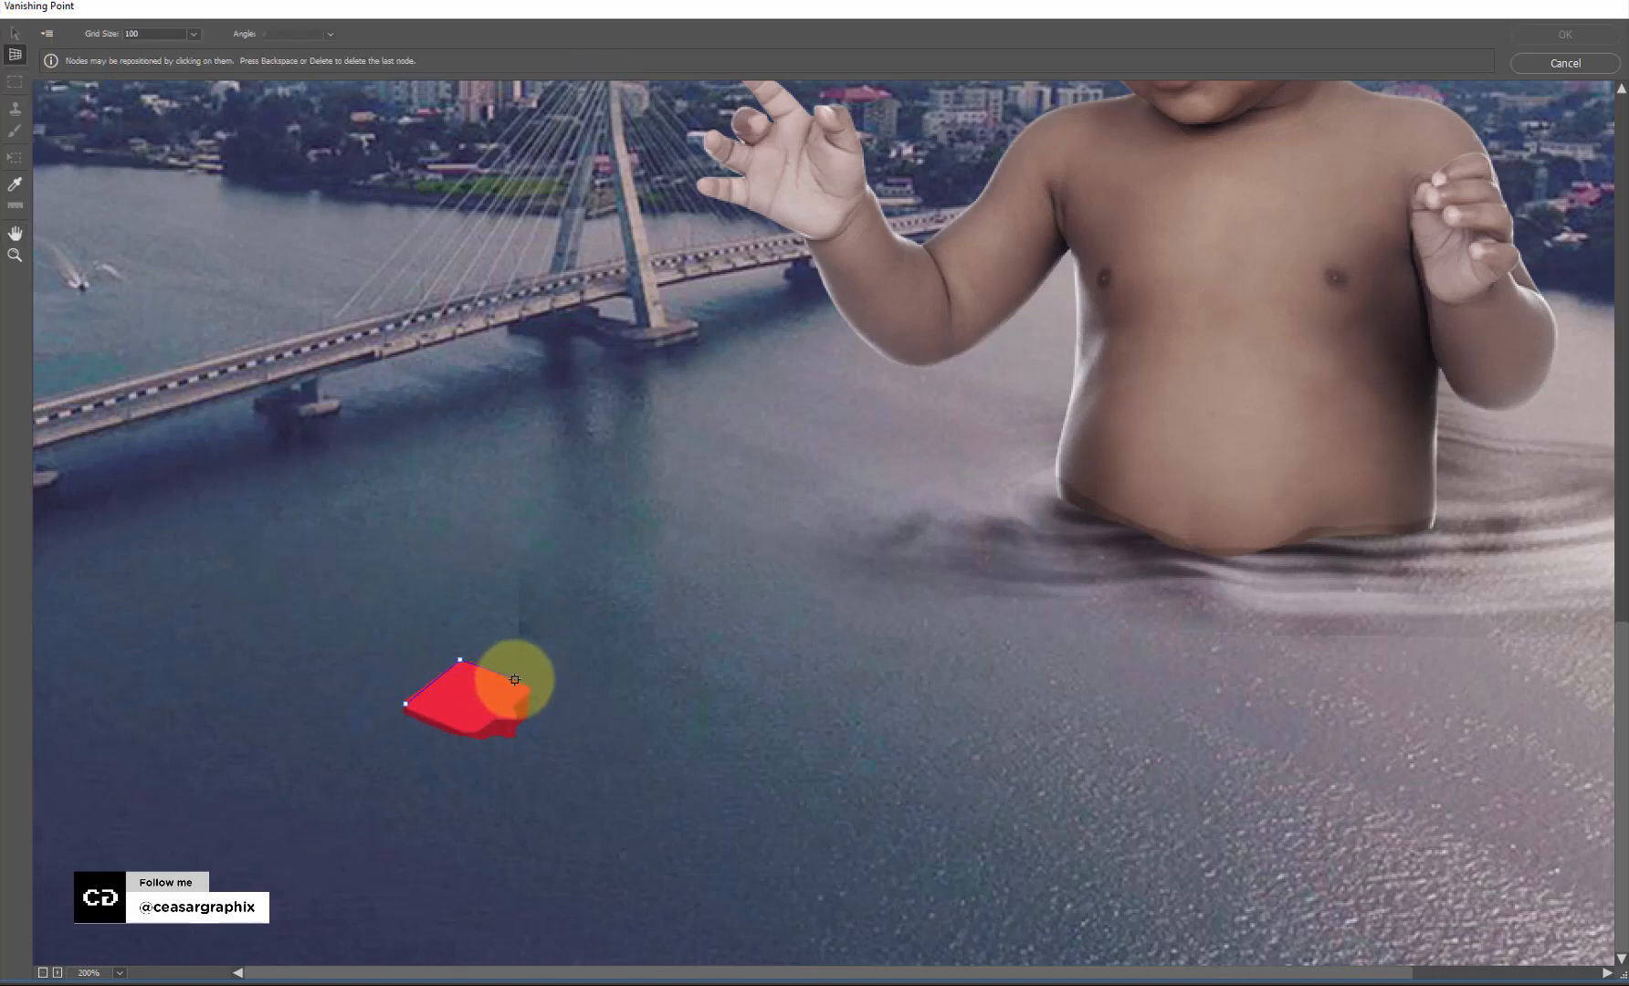
key("BackSpace")
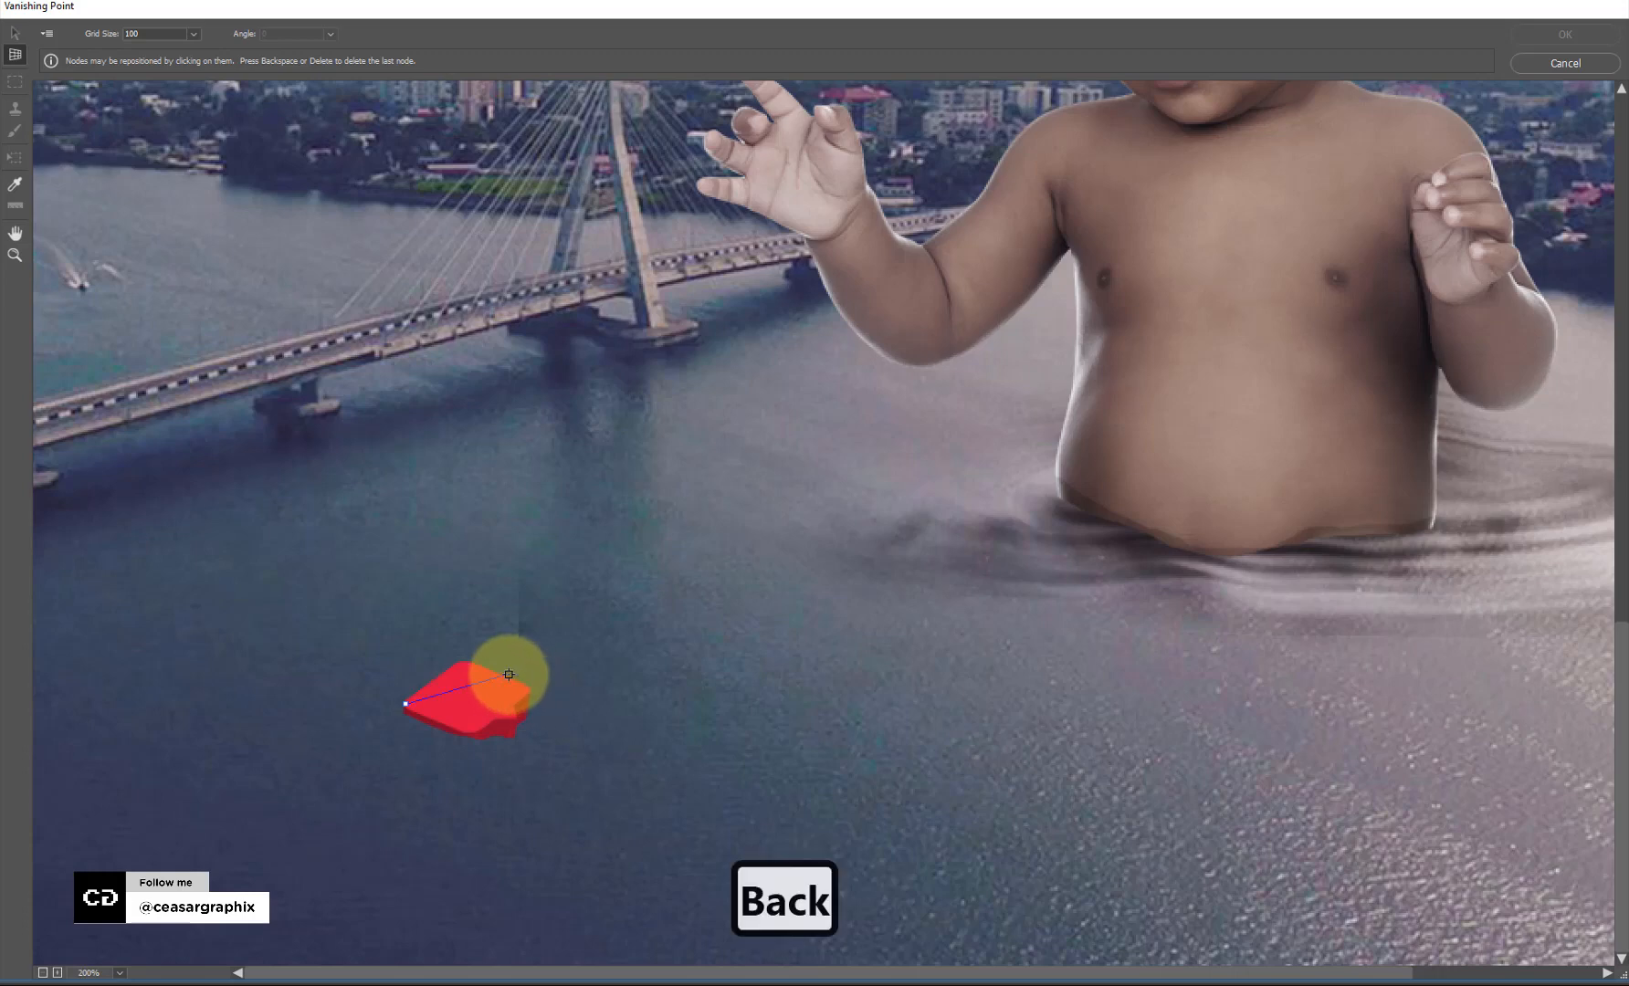
key("BackSpace")
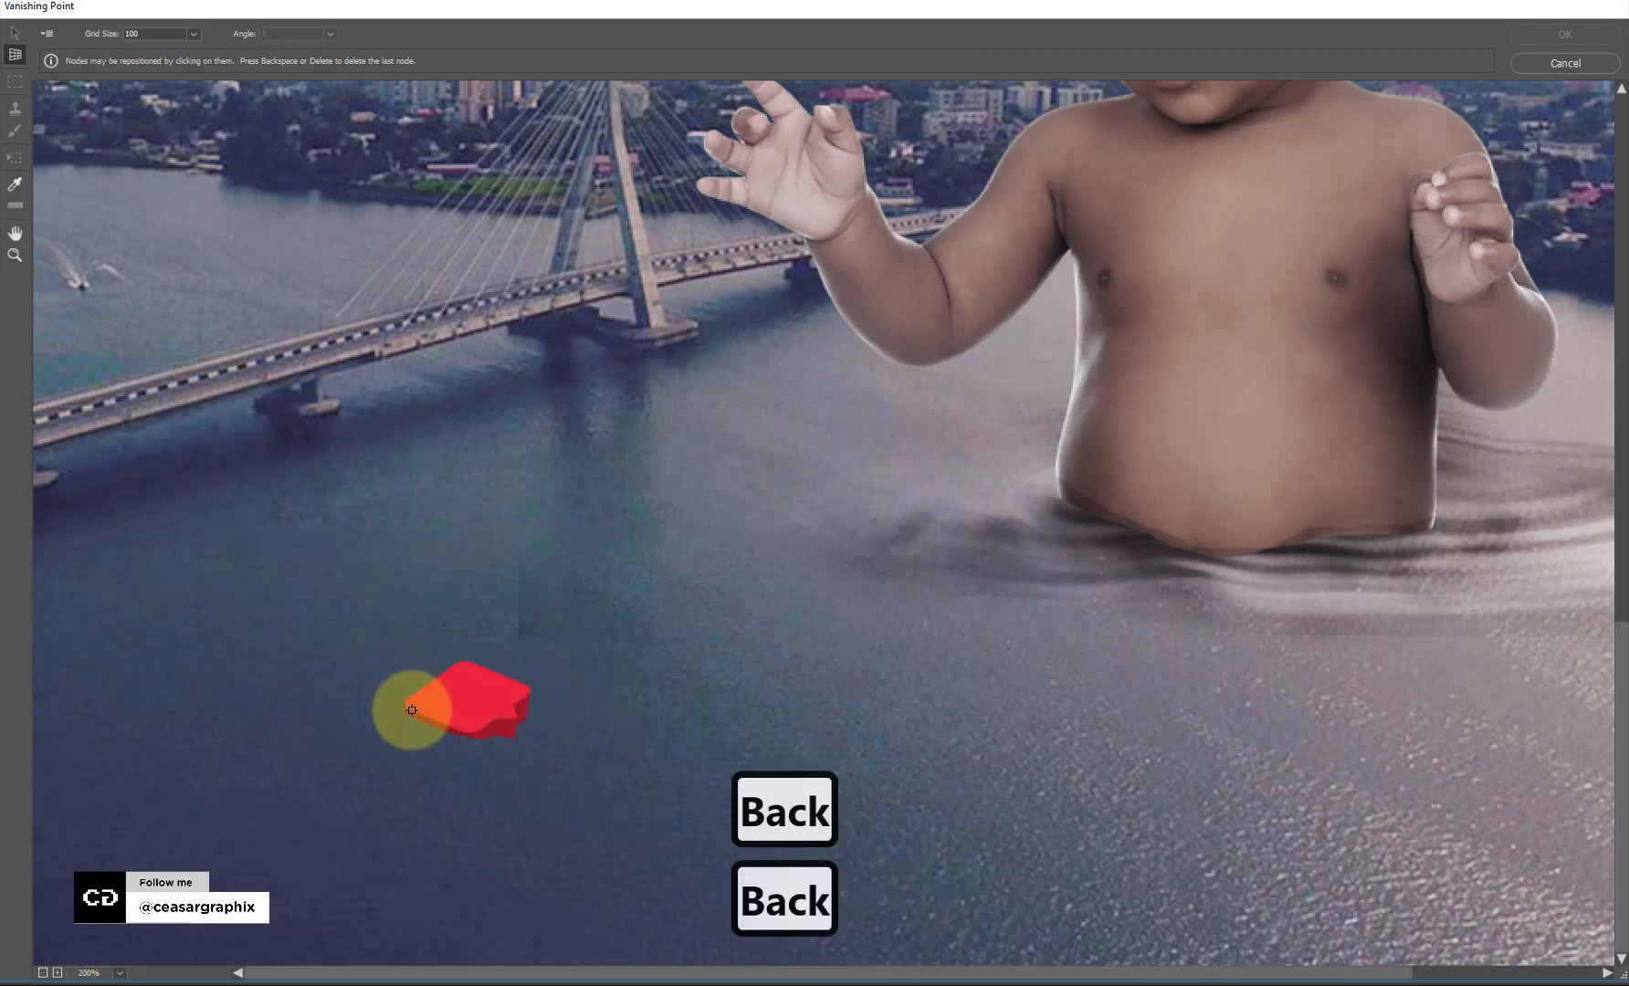
left_click(405, 702)
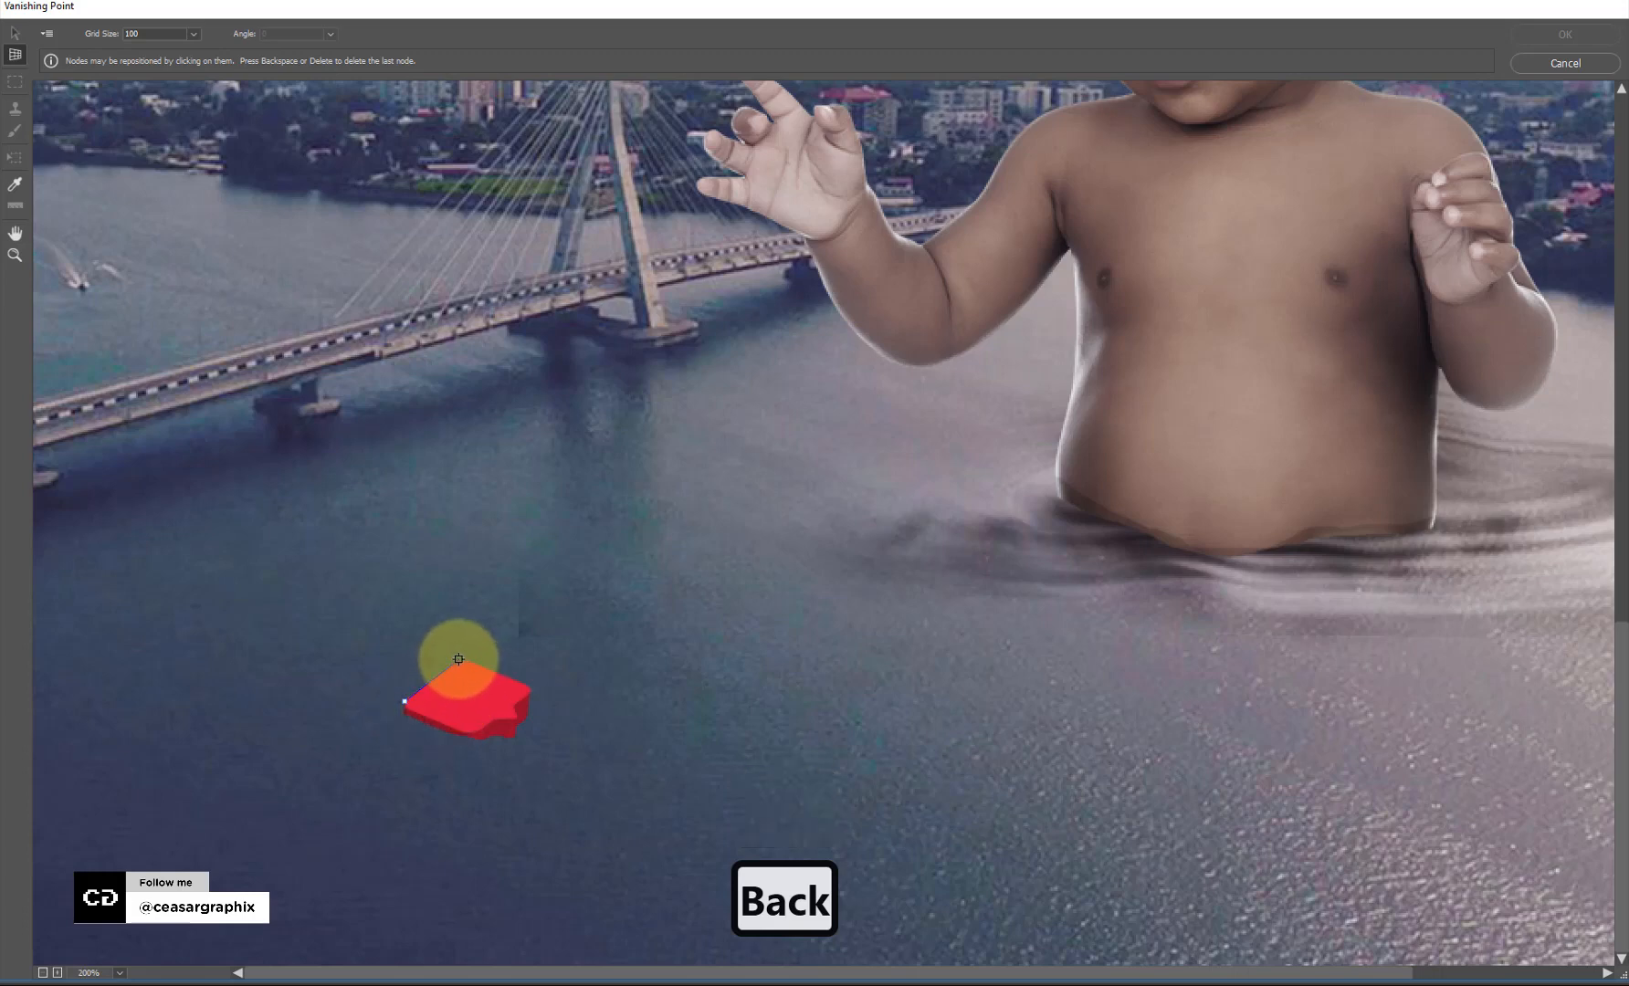
left_click(461, 658)
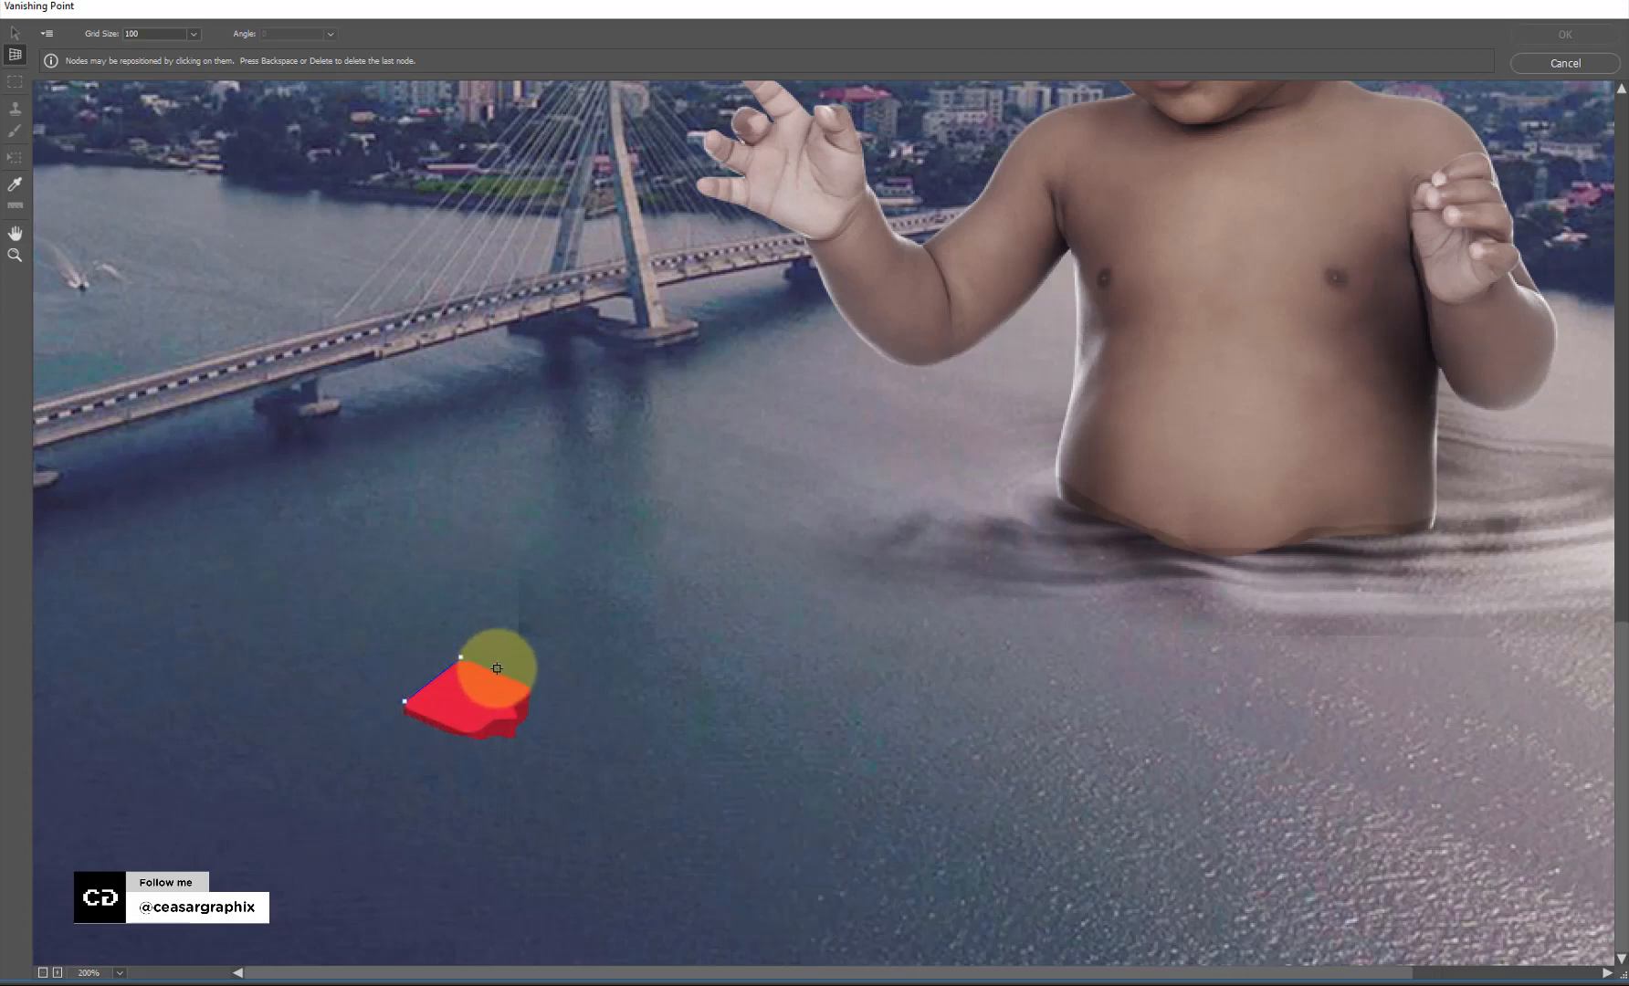
left_click(533, 687)
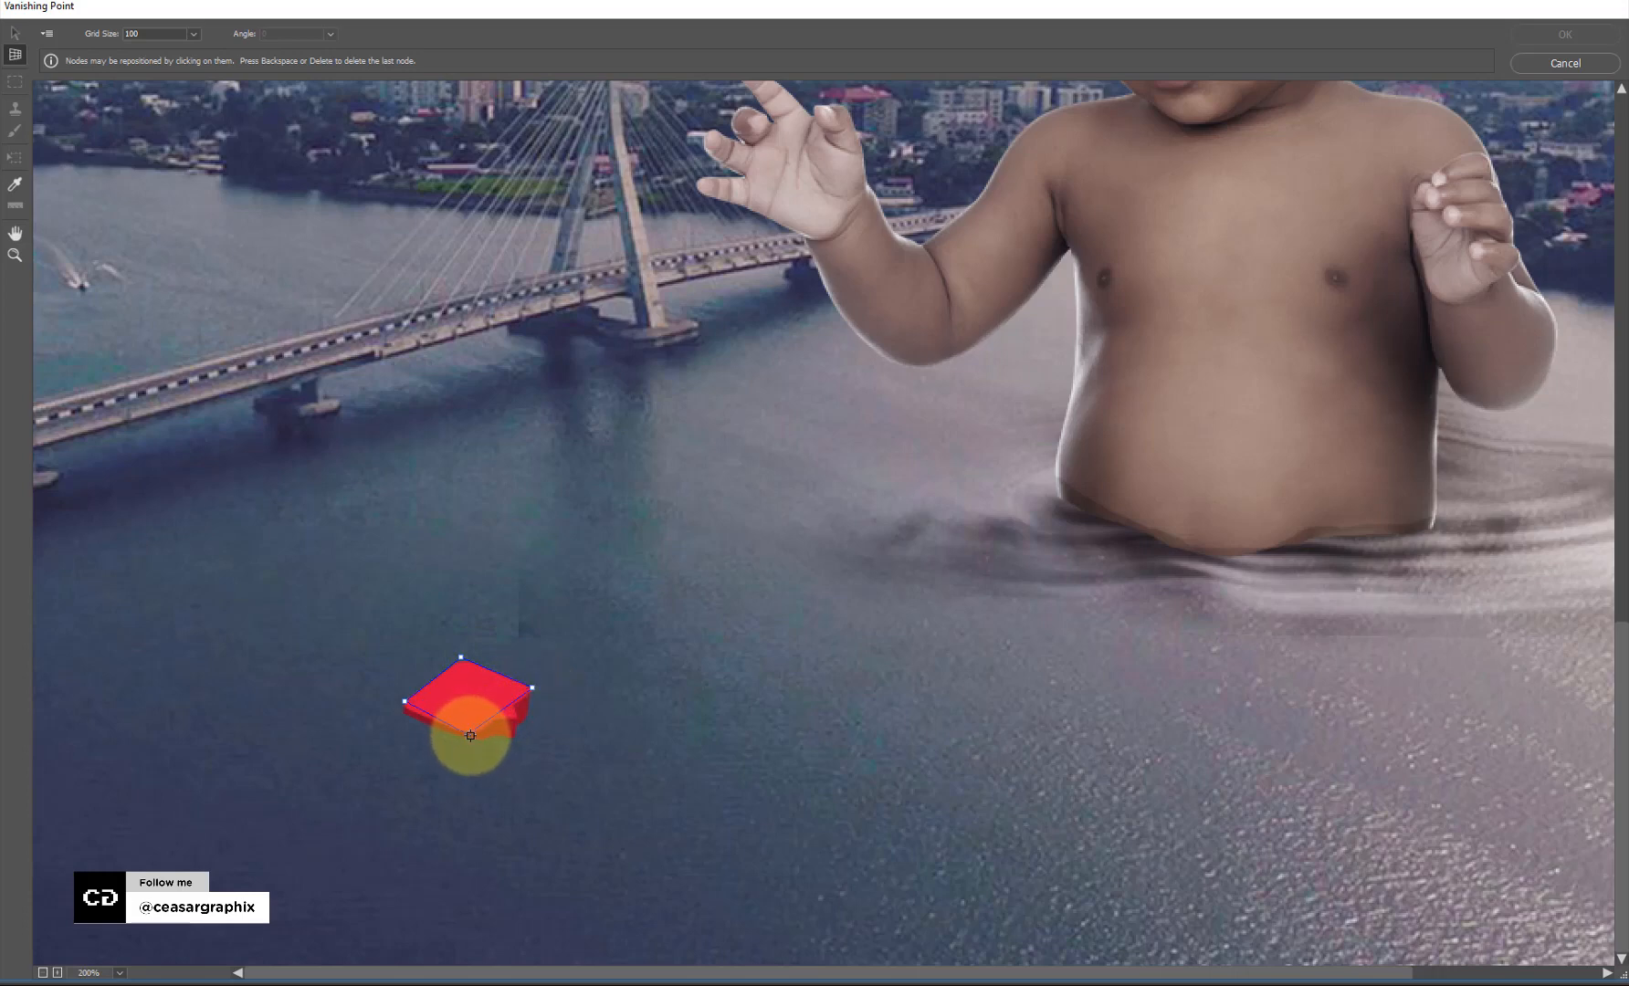
left_click(472, 736)
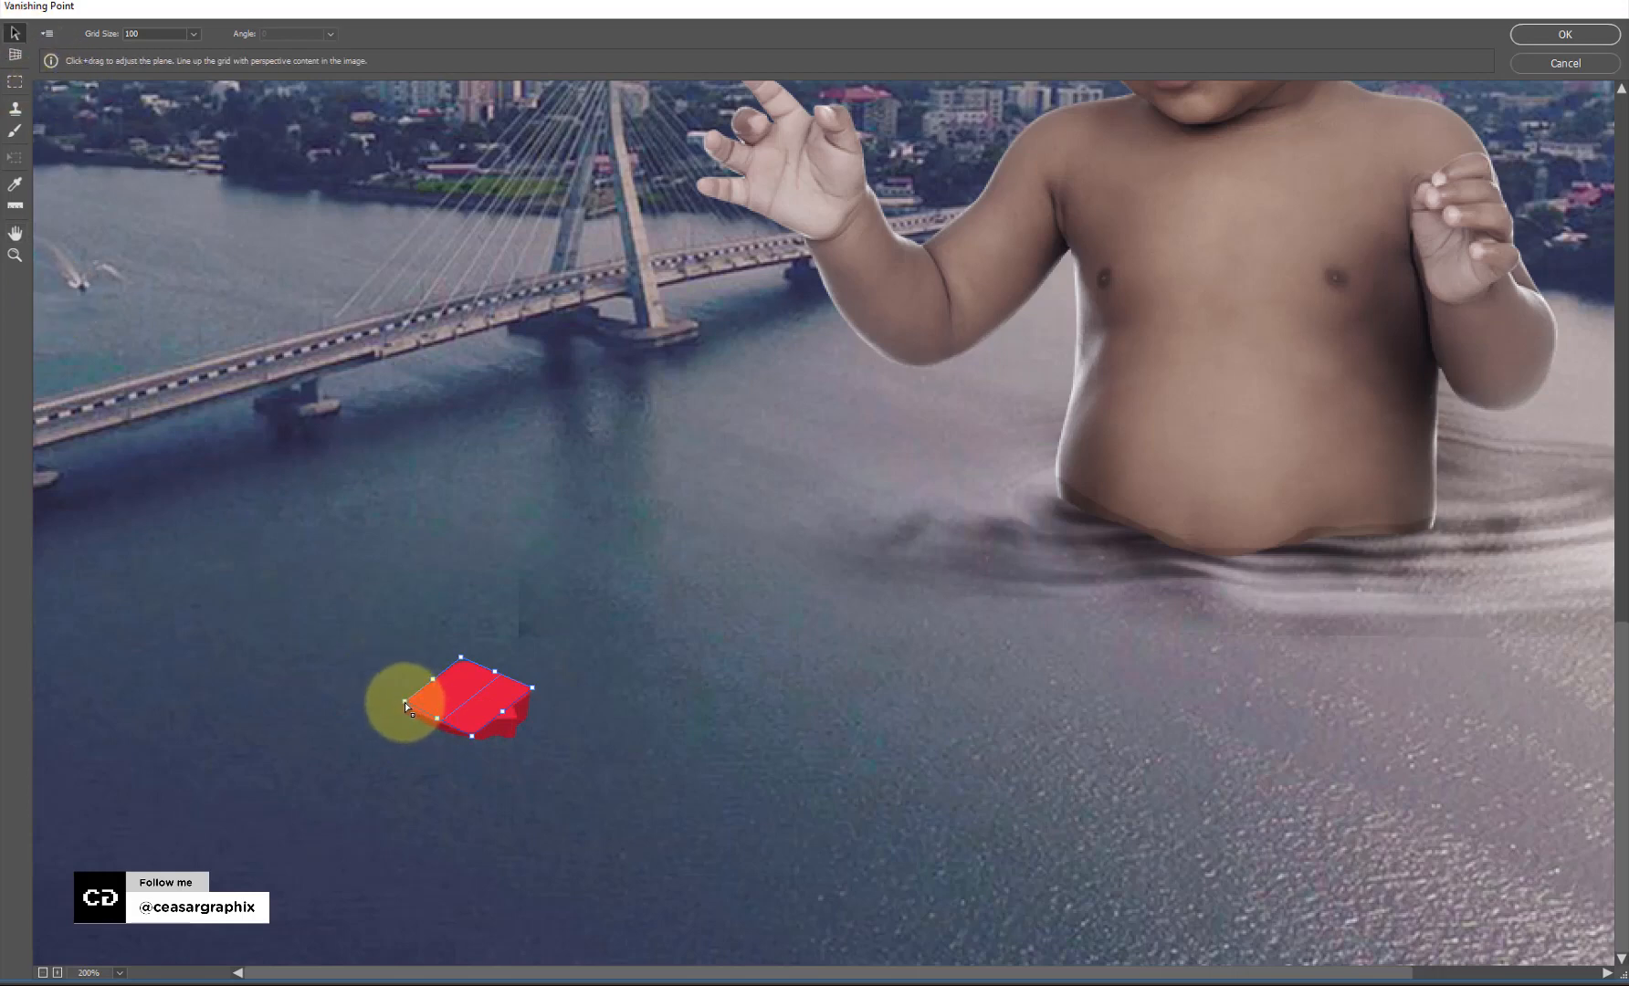
left_click_drag(405, 702, 401, 705)
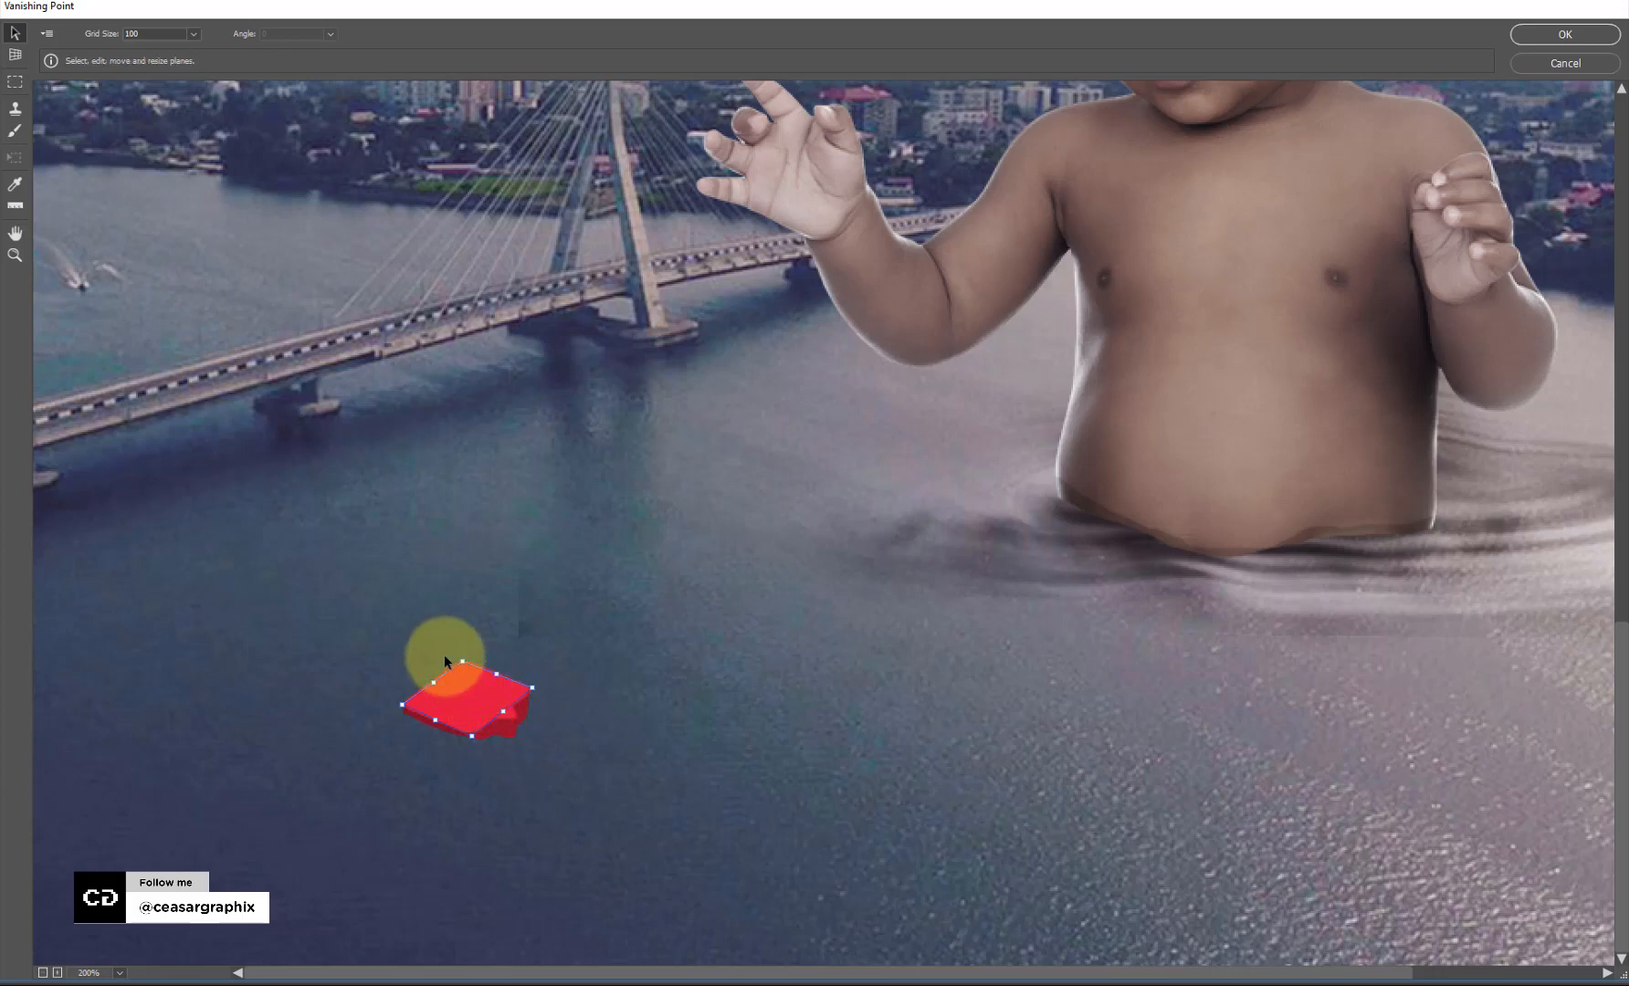
Paste the white heart-and-1 graphic into the filter and drag it just above the red icon.
key("ctrl+v")
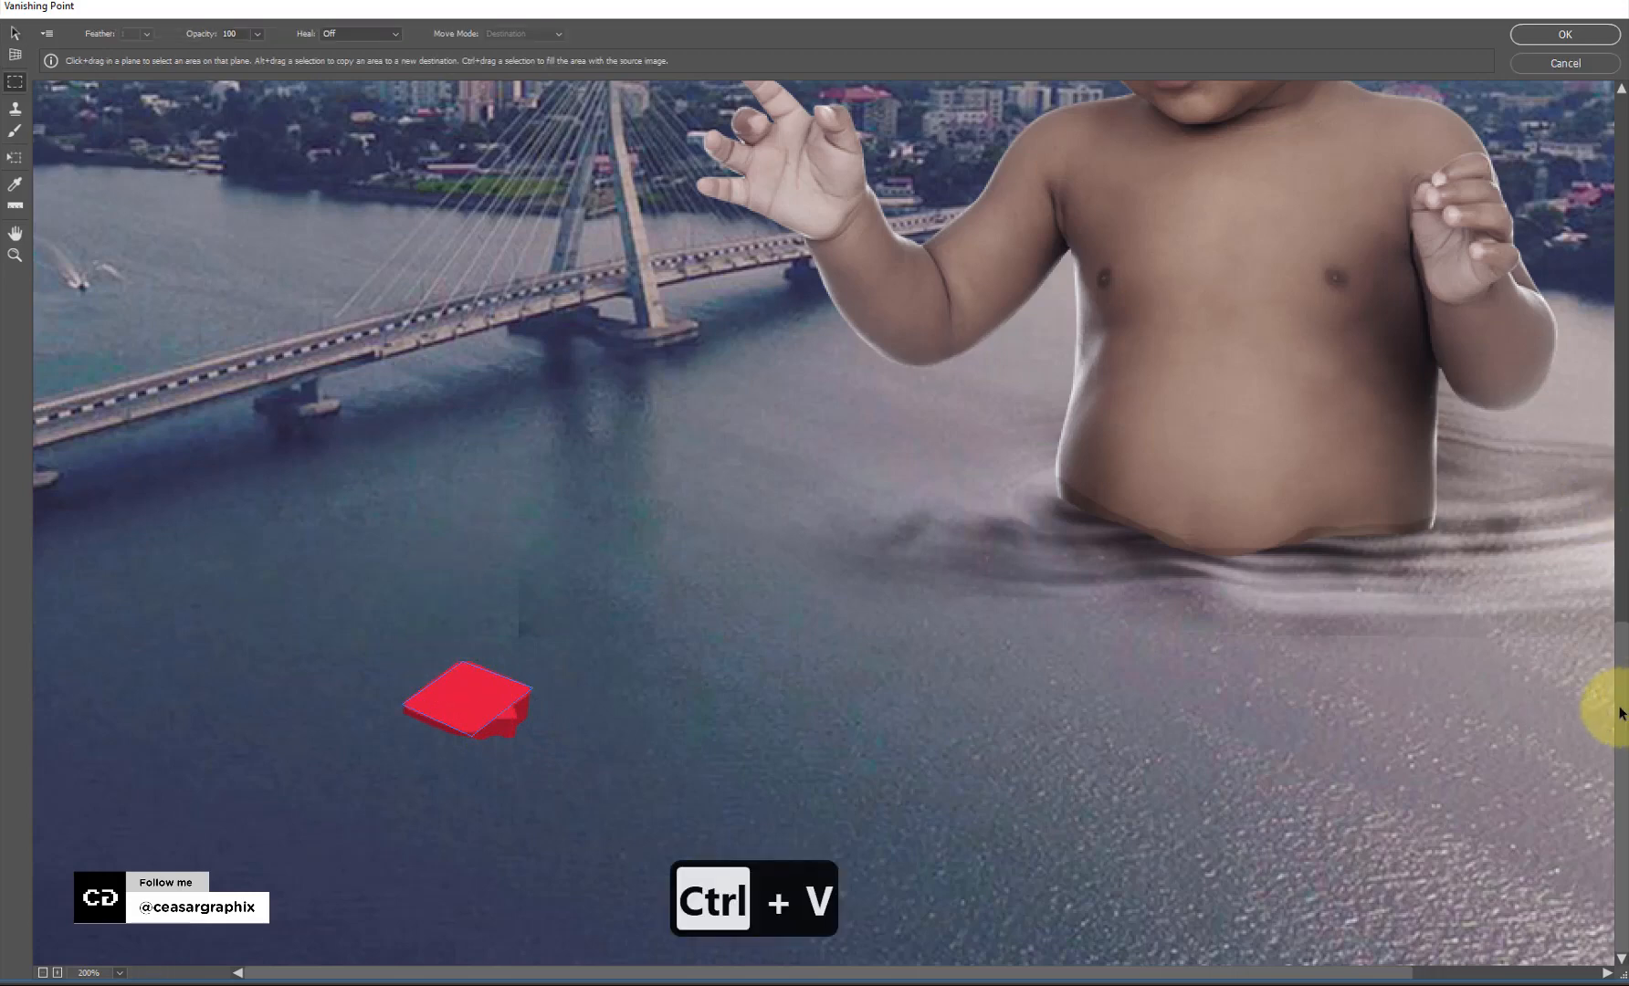
scroll(1586, 593, "up", 5)
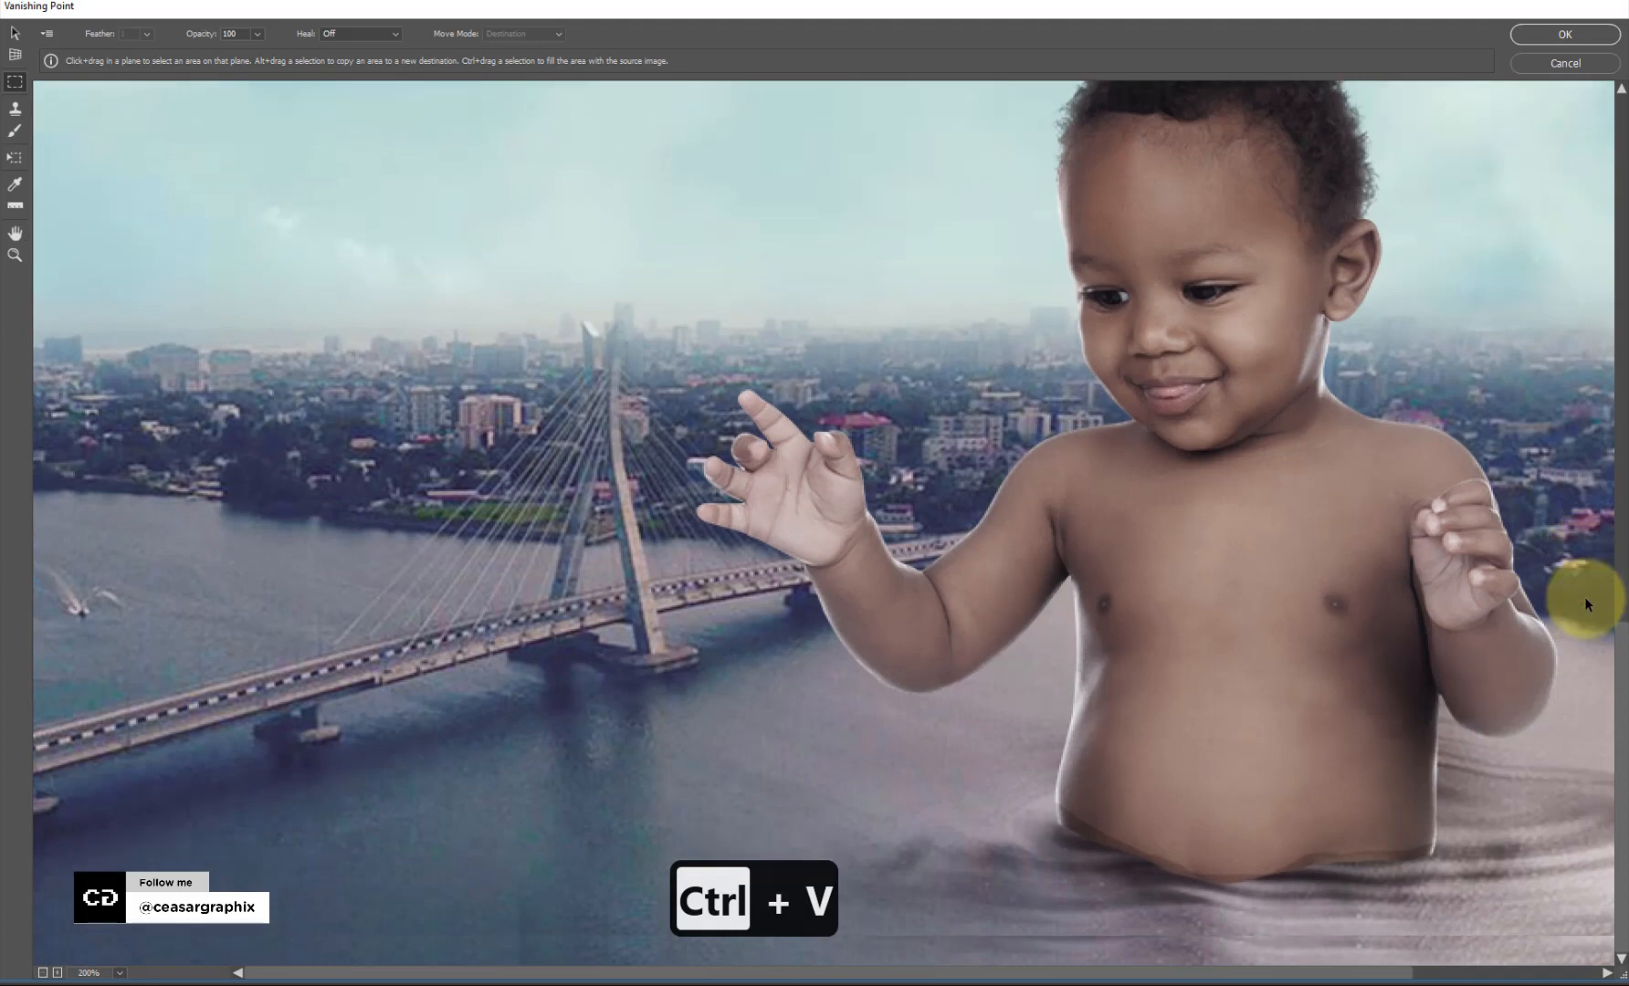
scroll(1584, 597, "down", 1)
key("ctrl+minus")
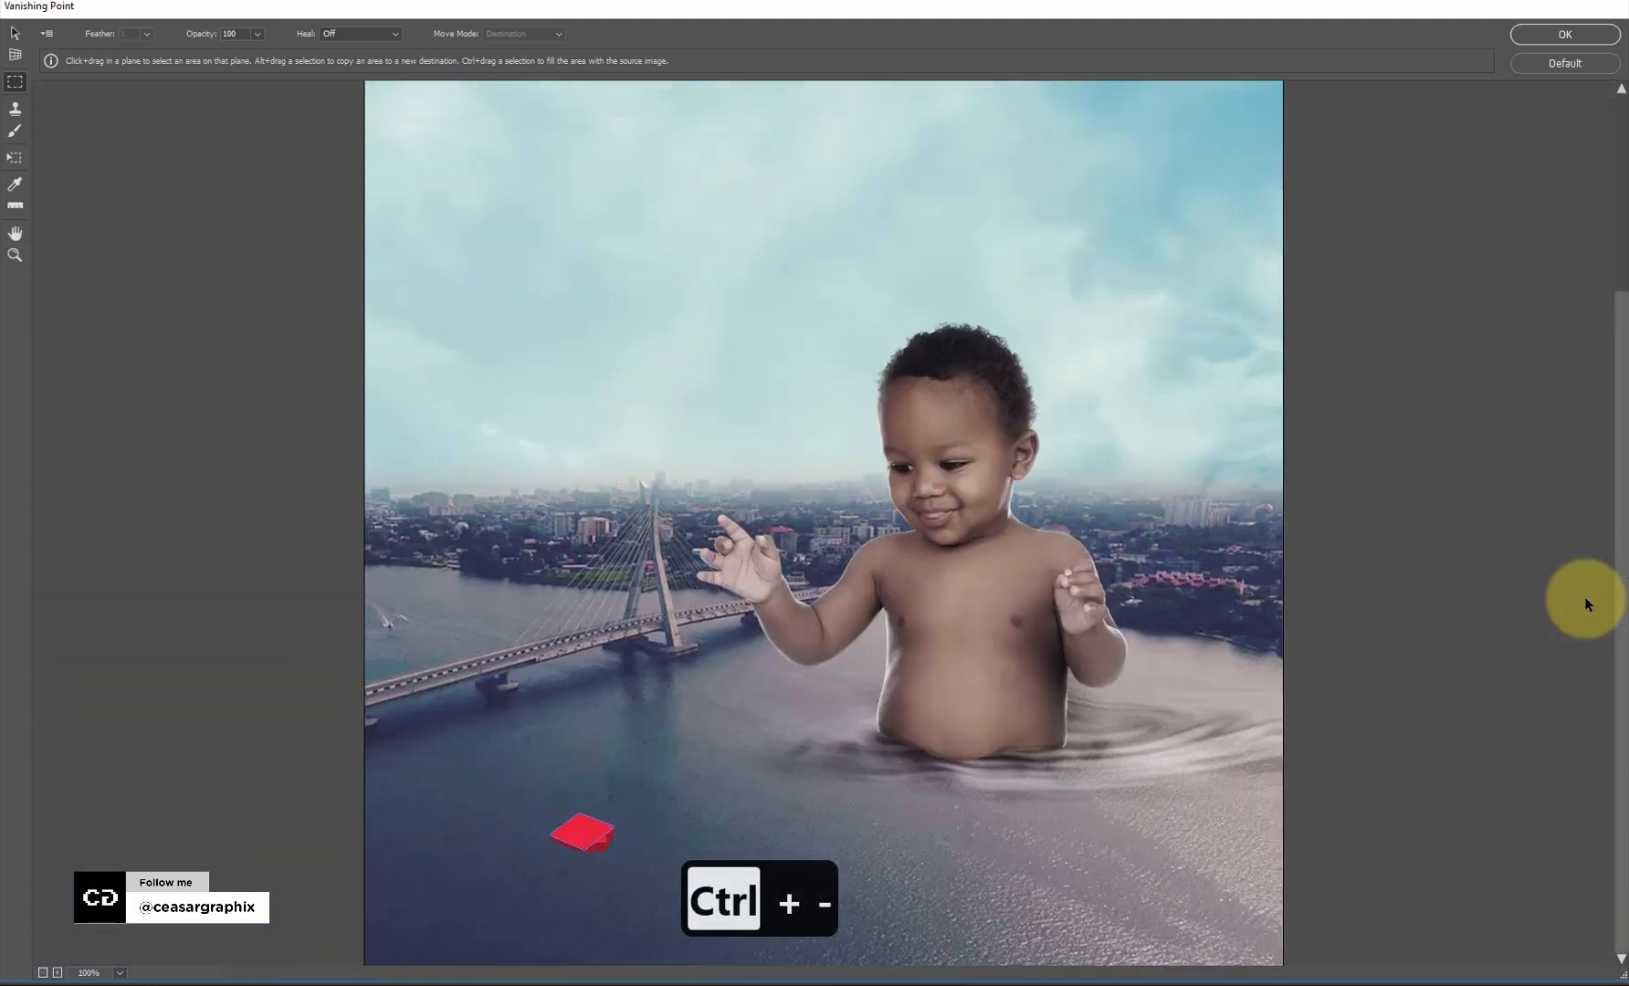
scroll(621, 294, "up", 6)
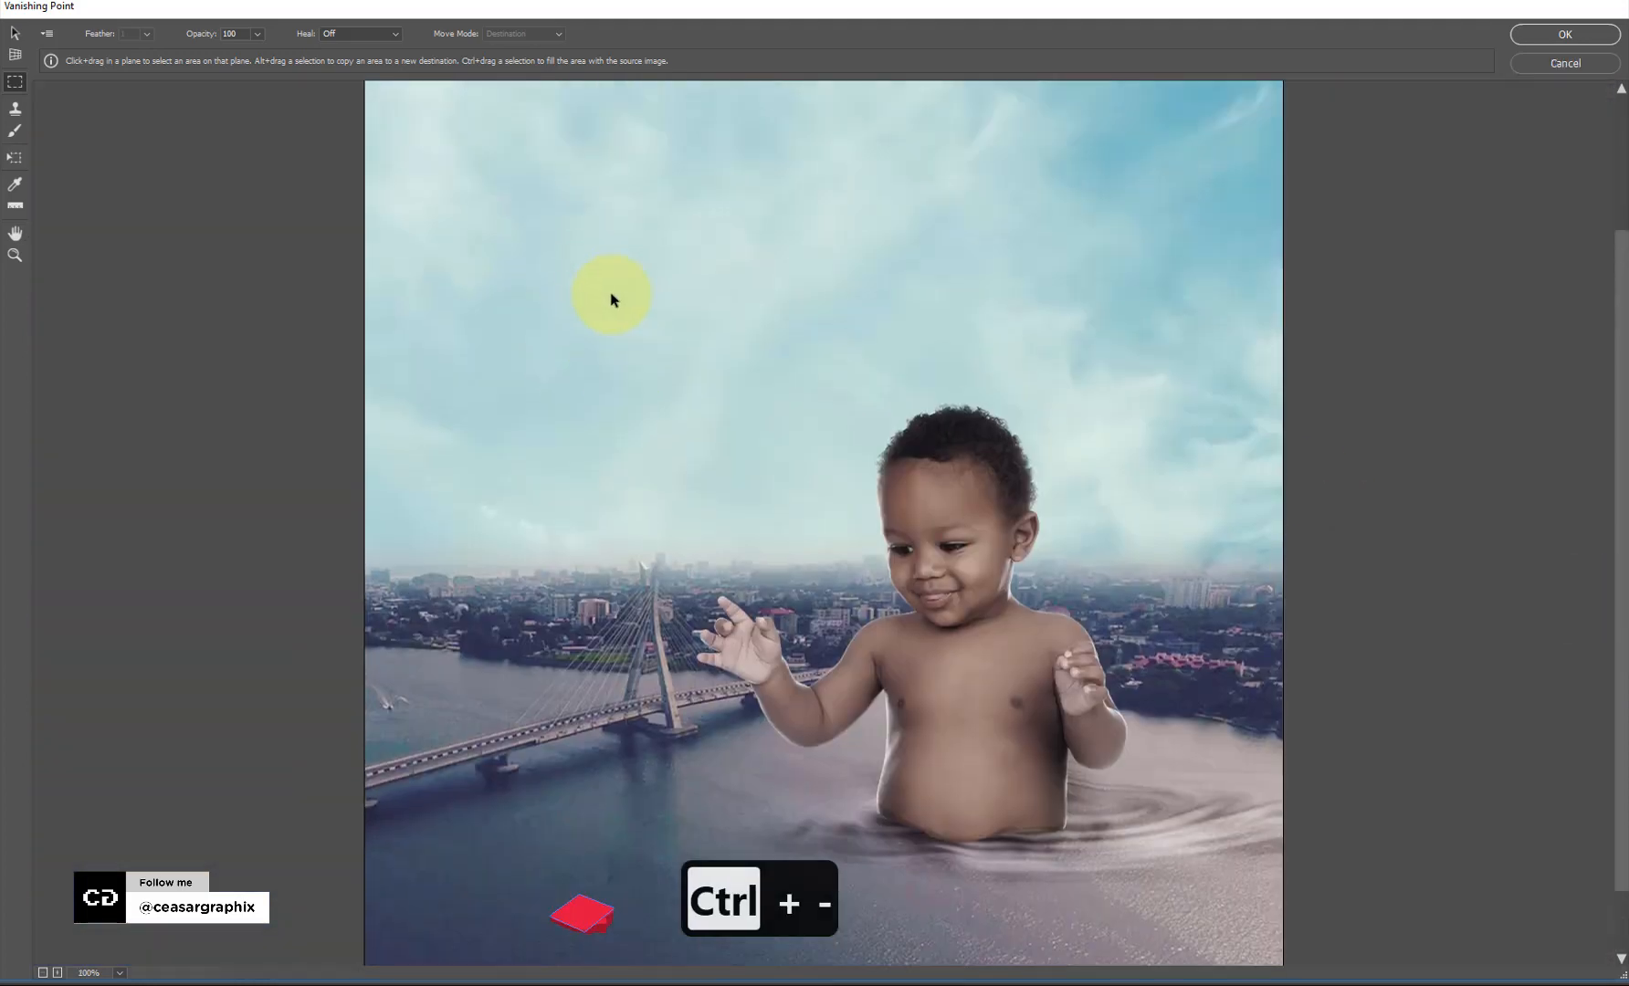
scroll(461, 149, "down", 1)
scroll(461, 155, "down", 1)
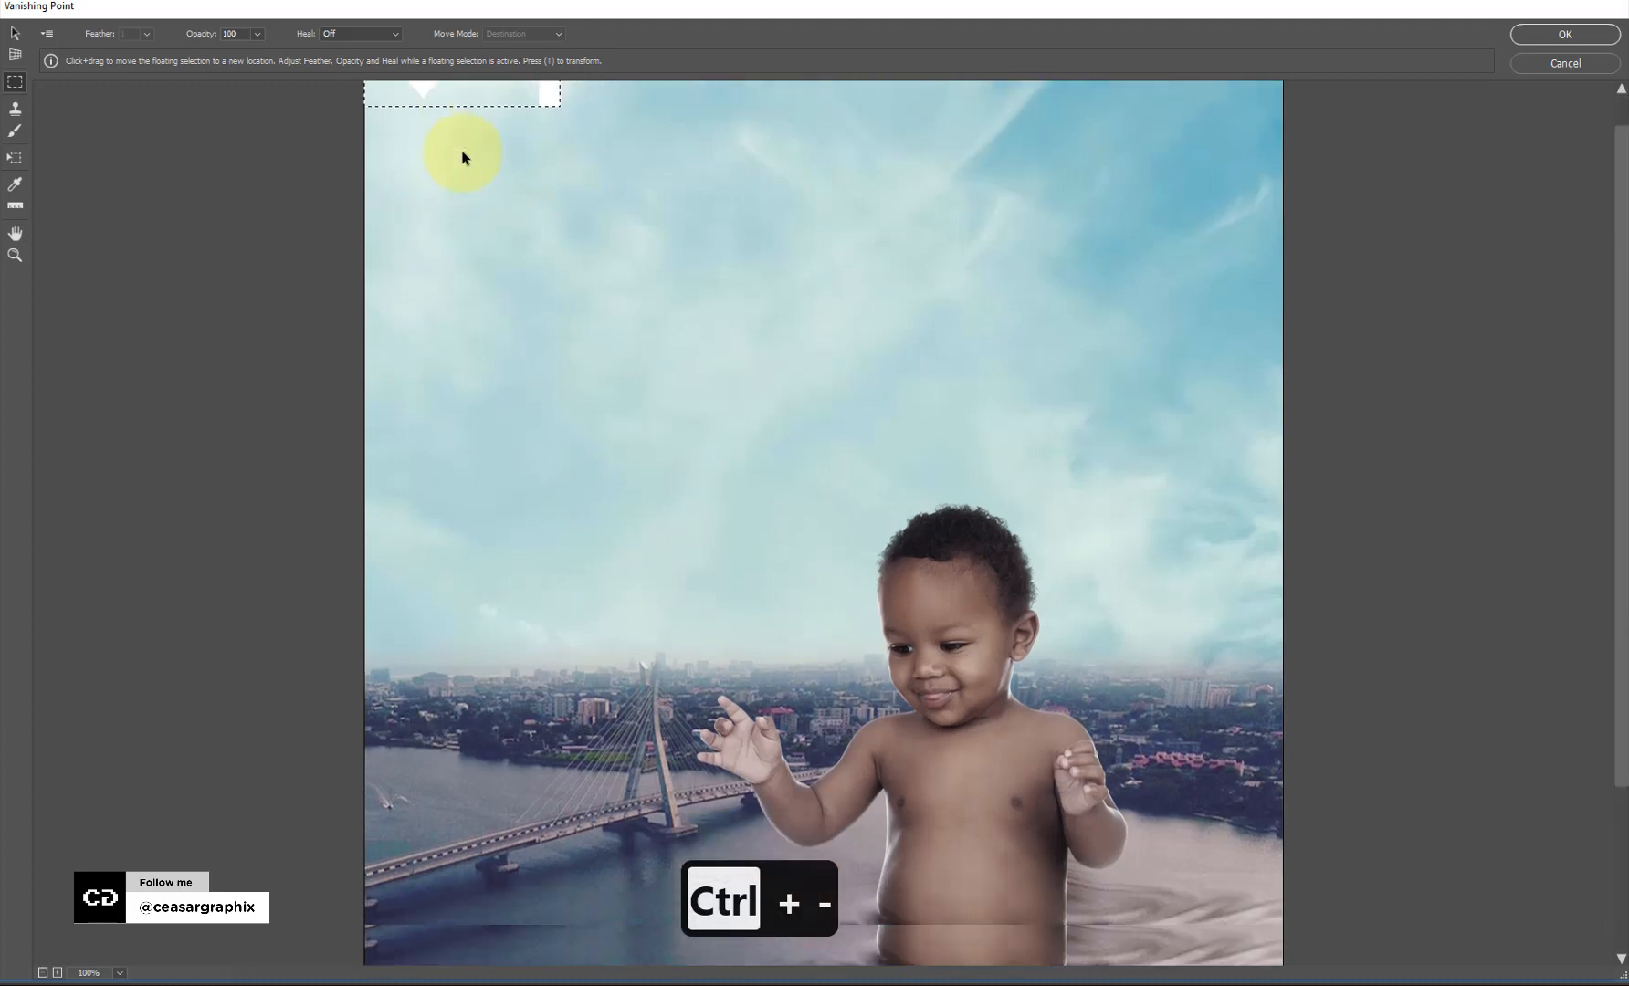
key("ctrl+minus")
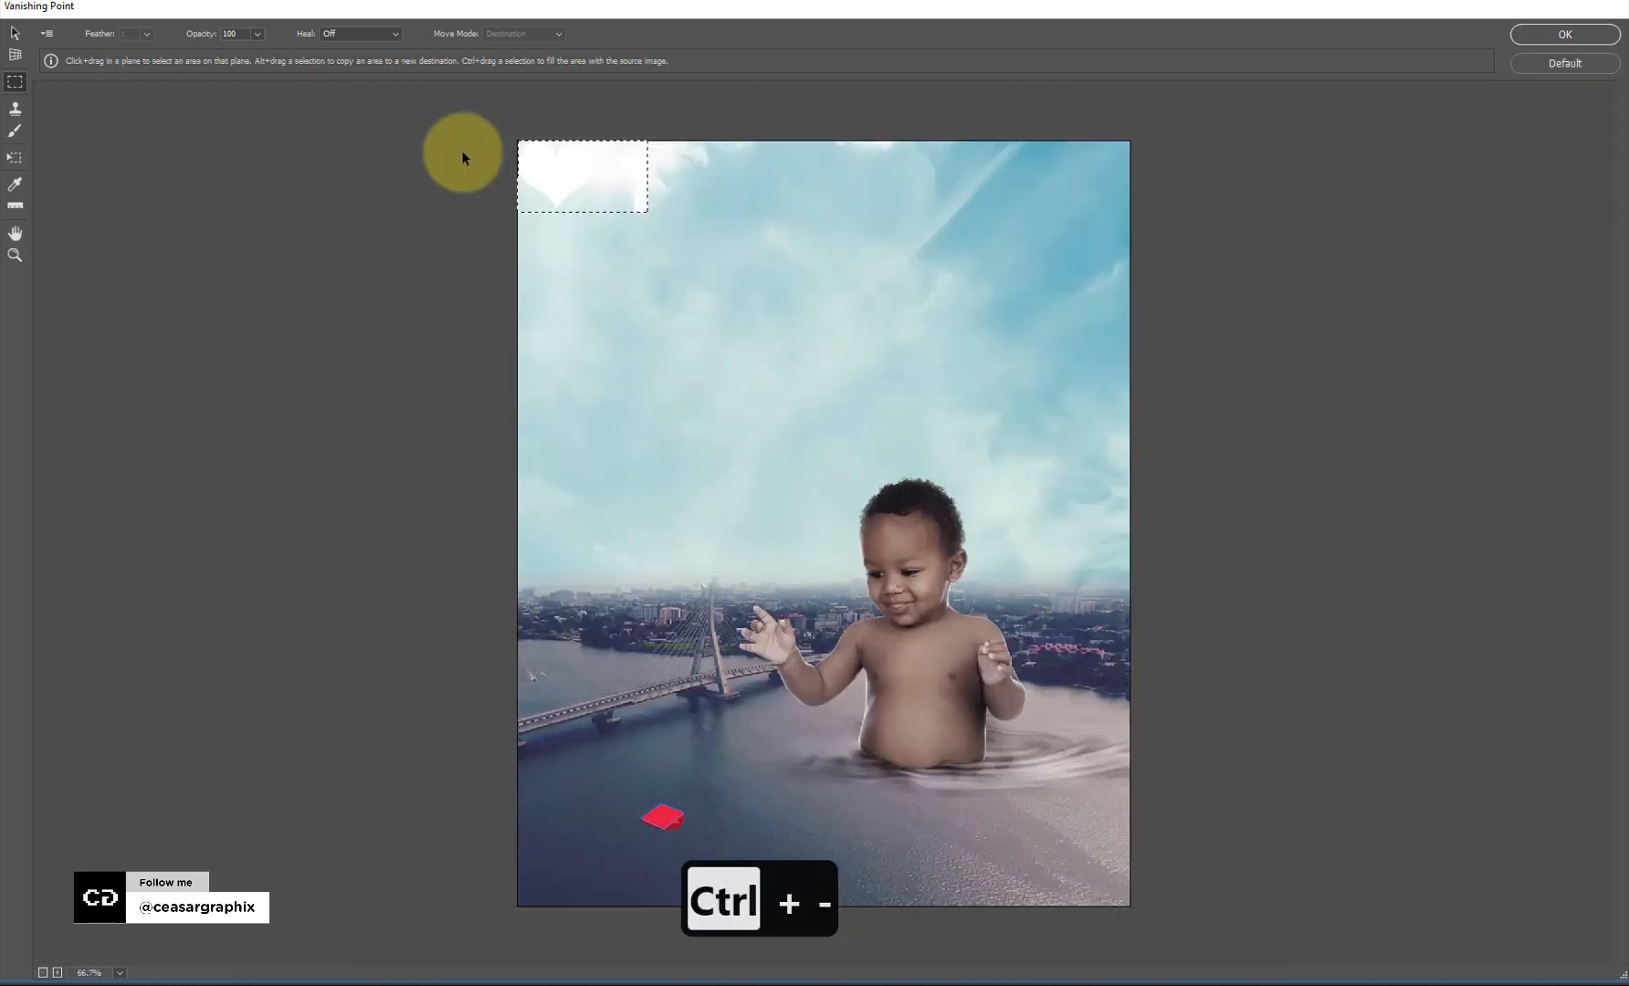
left_click_drag(564, 183, 755, 795)
left_click_drag(678, 834, 668, 756)
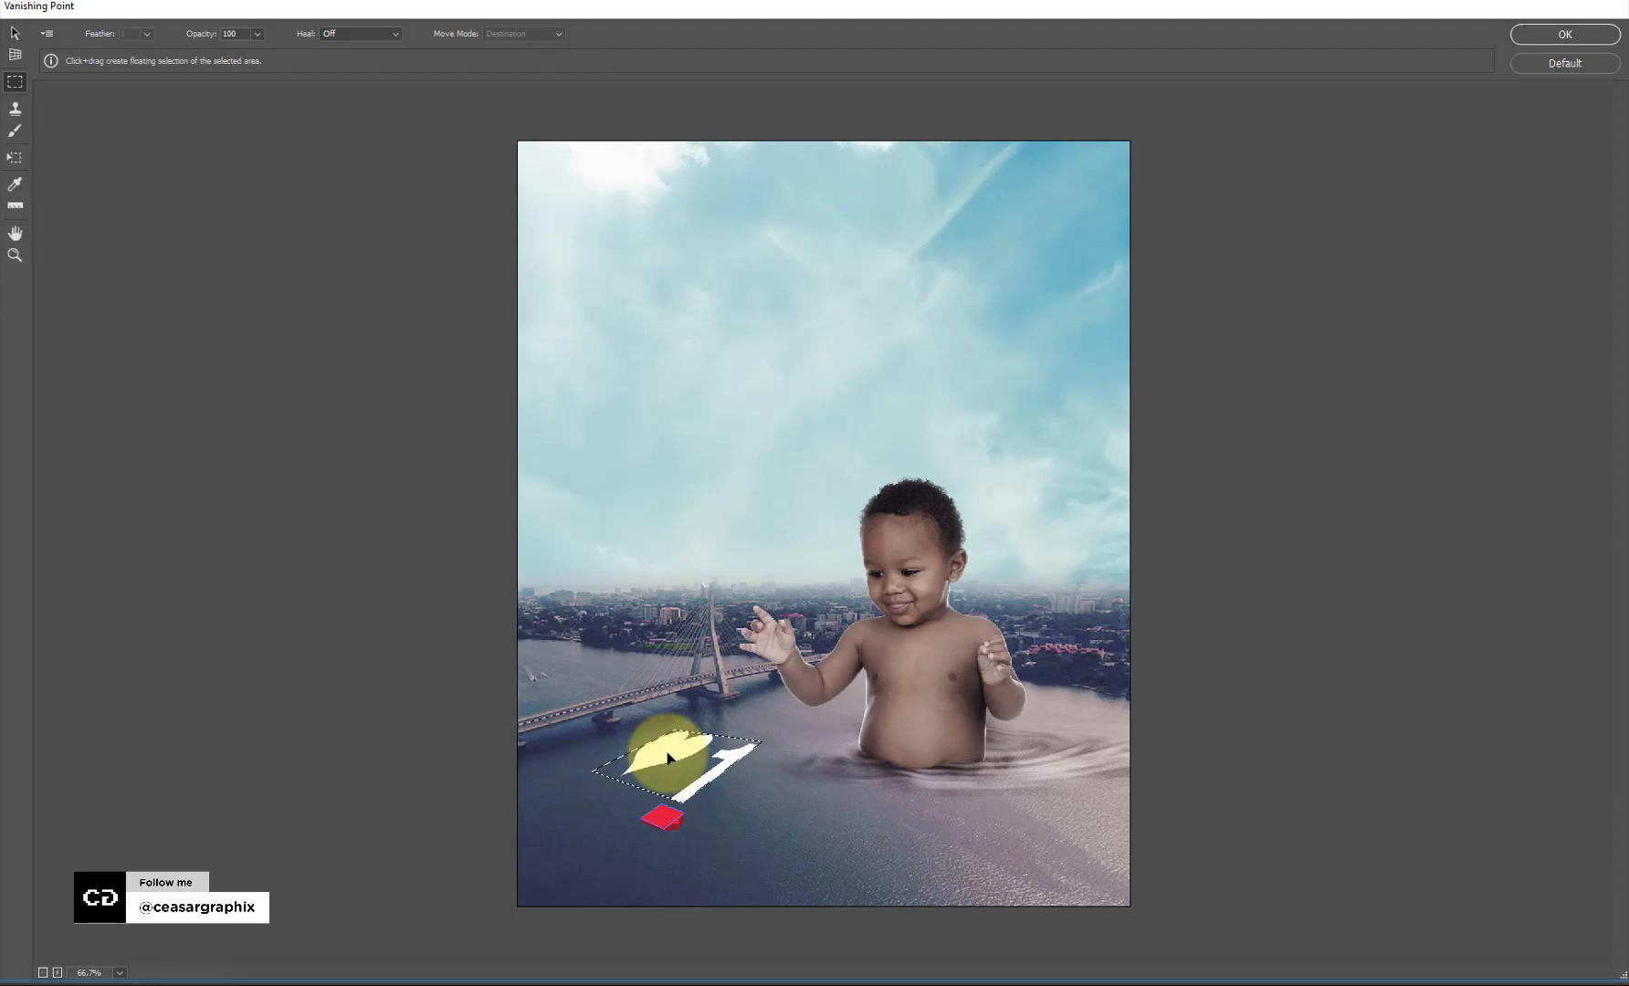
key("ctrl+equal")
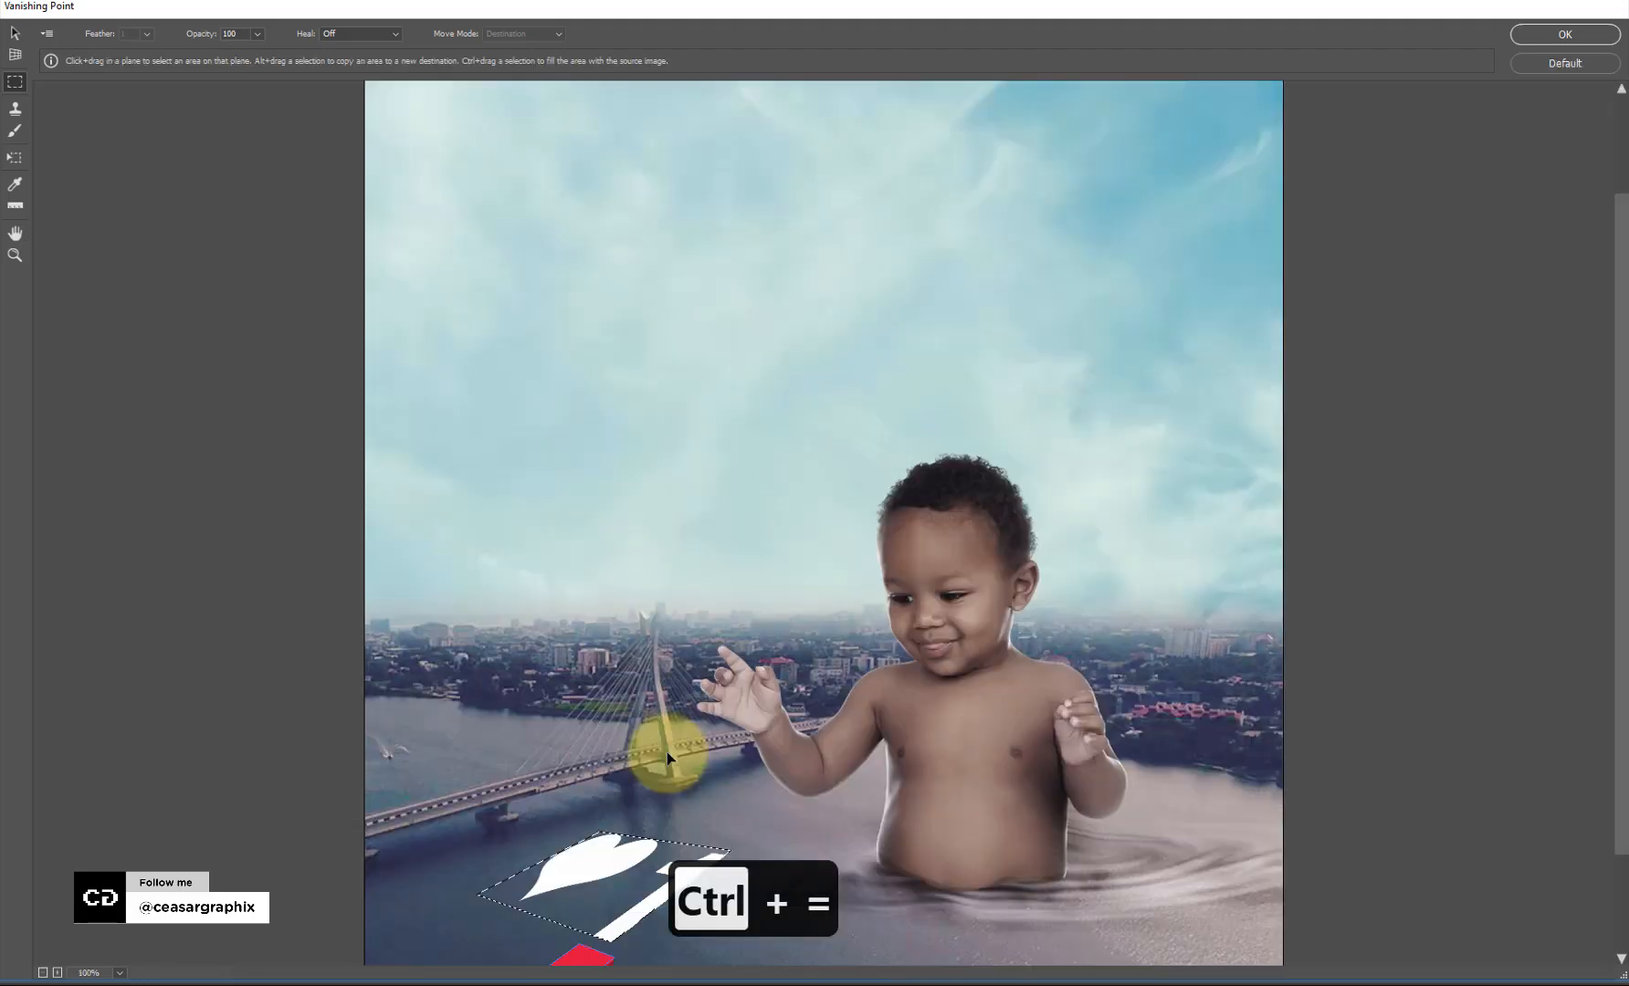
key("ctrl+equal")
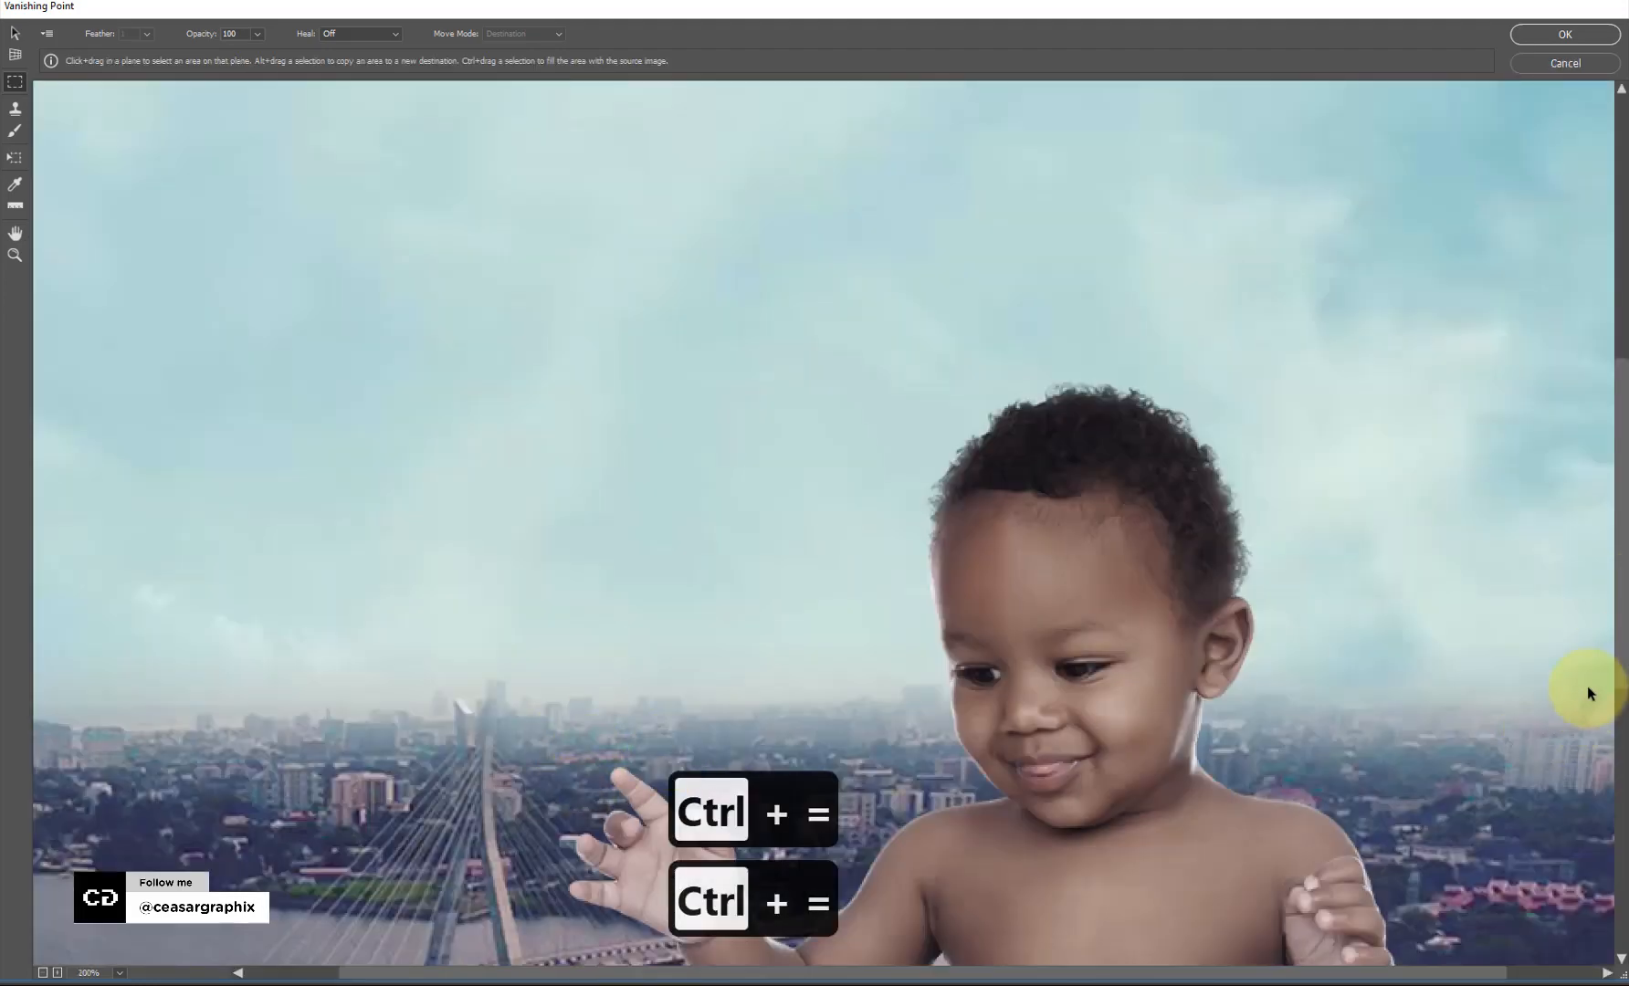
scroll(1617, 898, "down", 5)
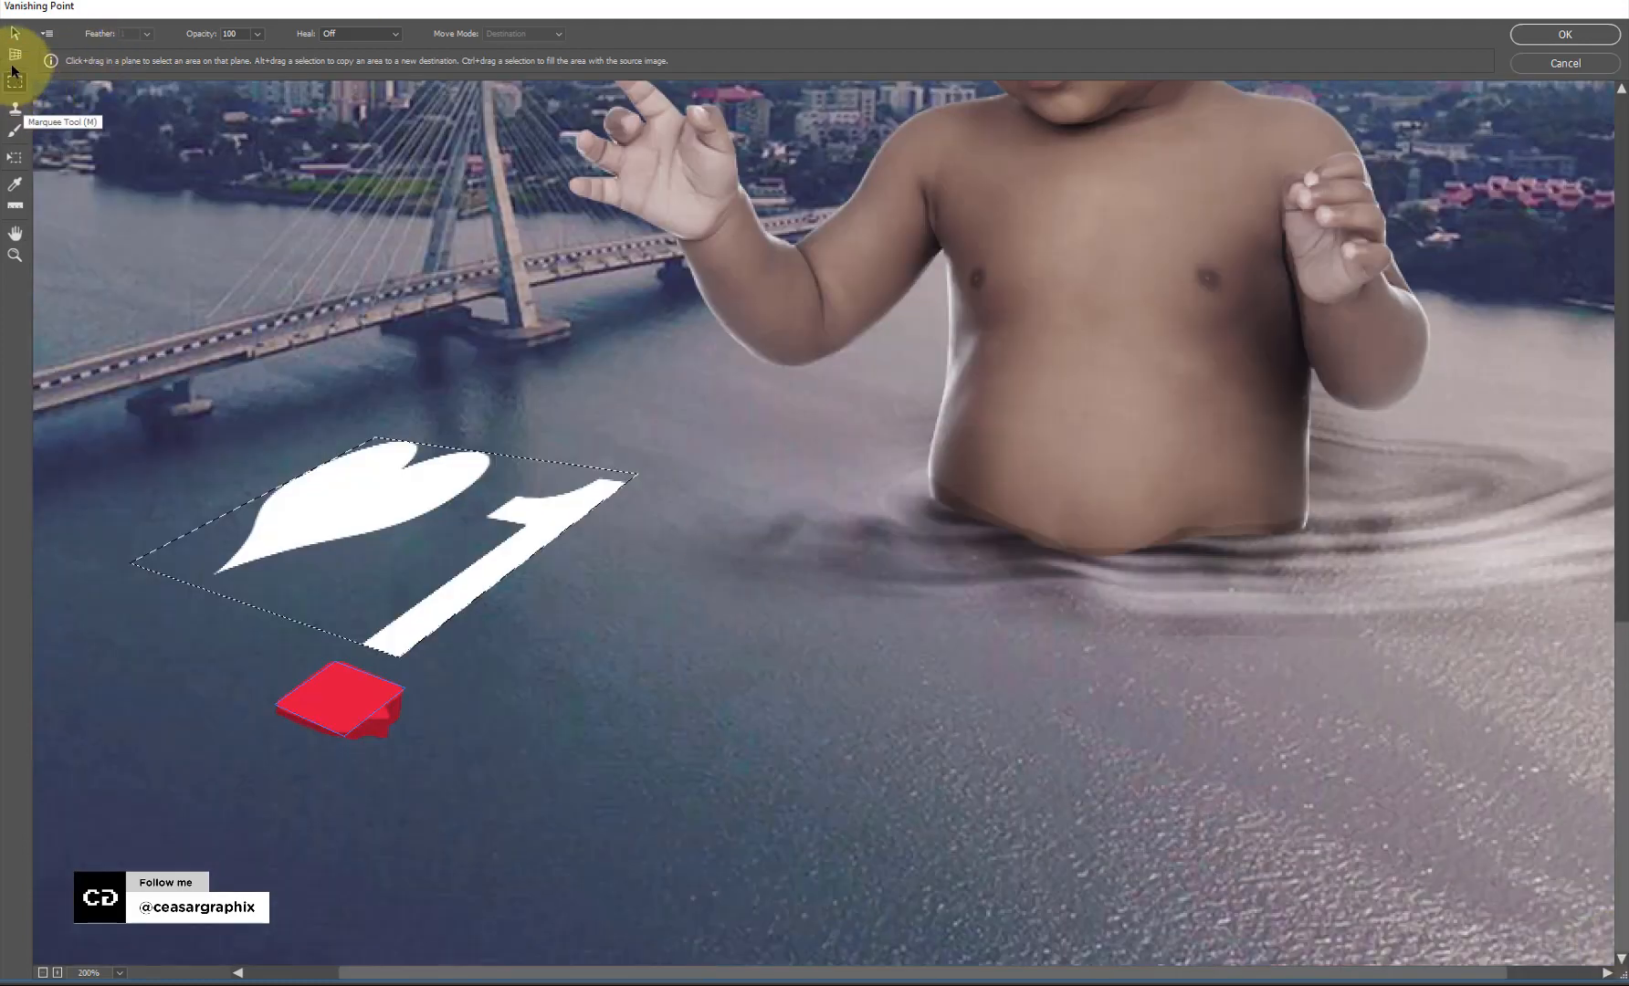
Scale the heart-and-1 graphic down with the Transform Tool and fit it onto the icon's top face.
left_click(13, 159)
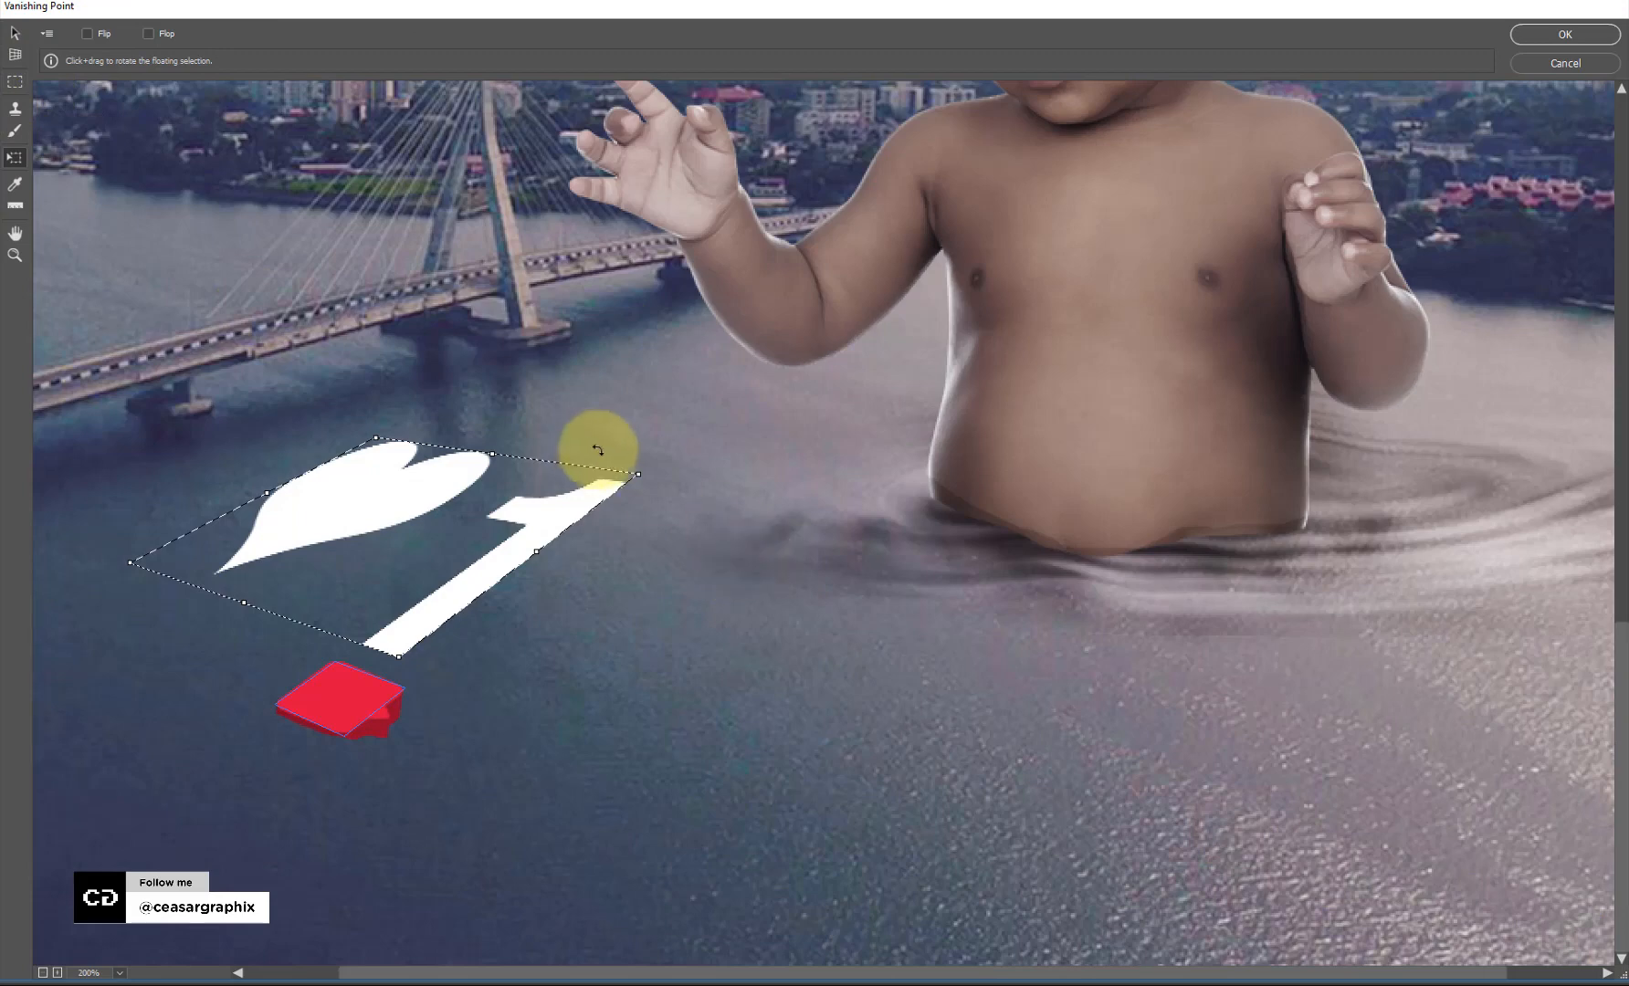
left_click_drag(636, 474, 390, 600)
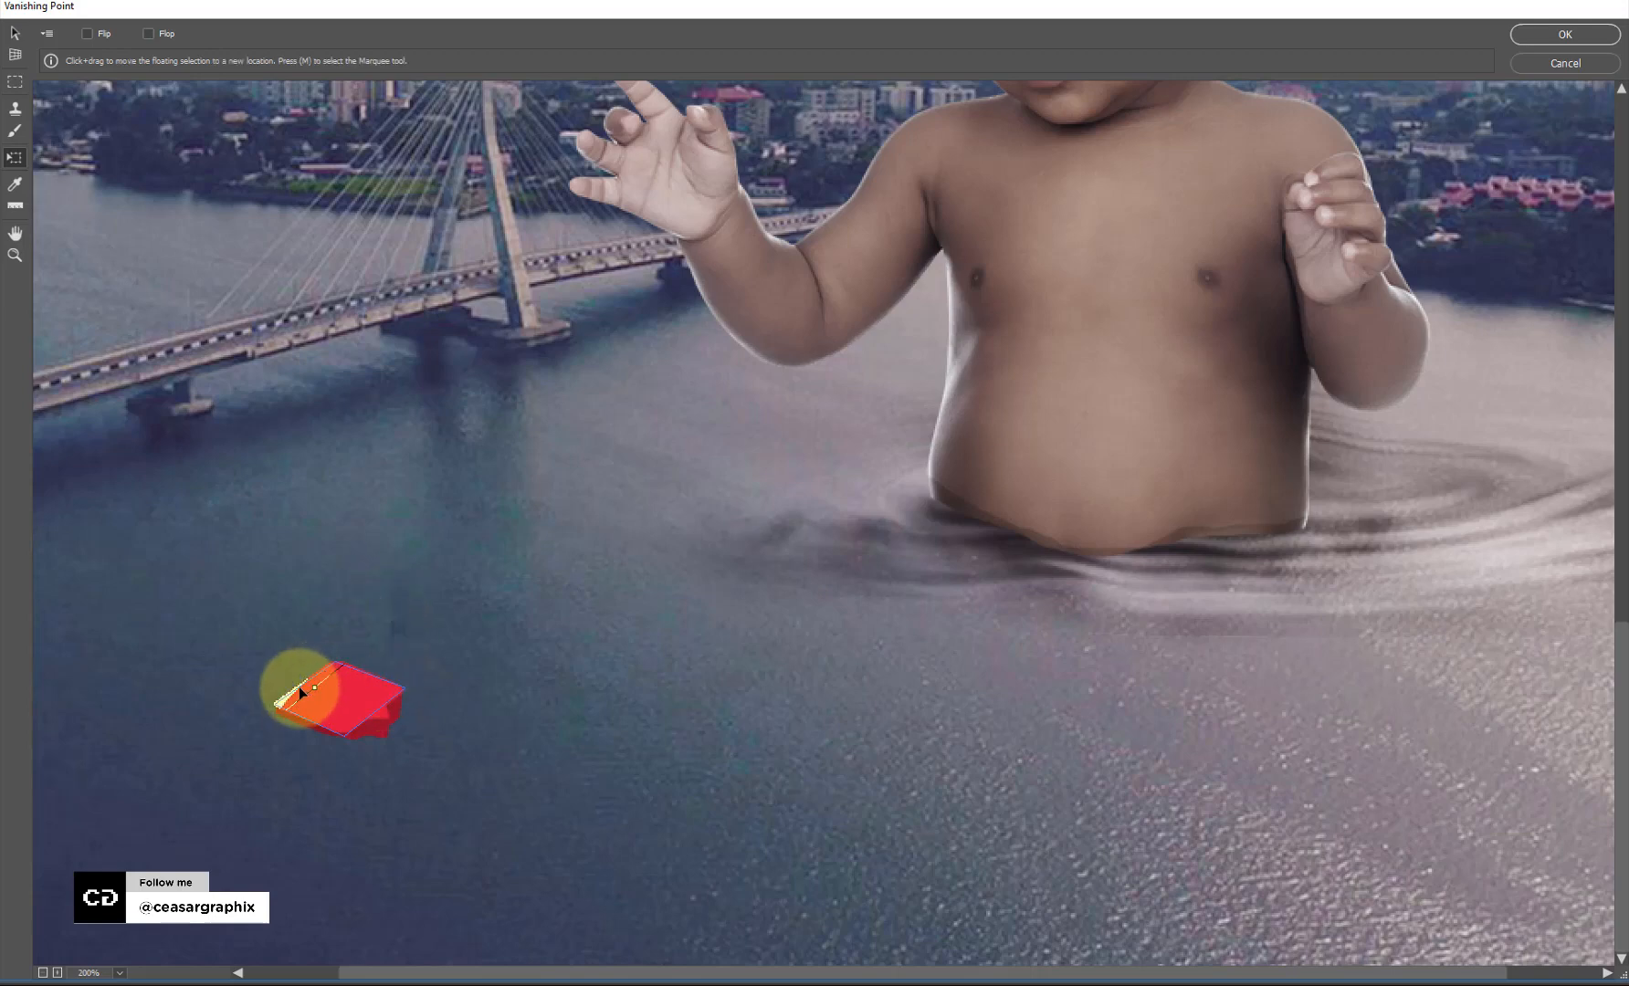
left_click_drag(302, 692, 409, 647)
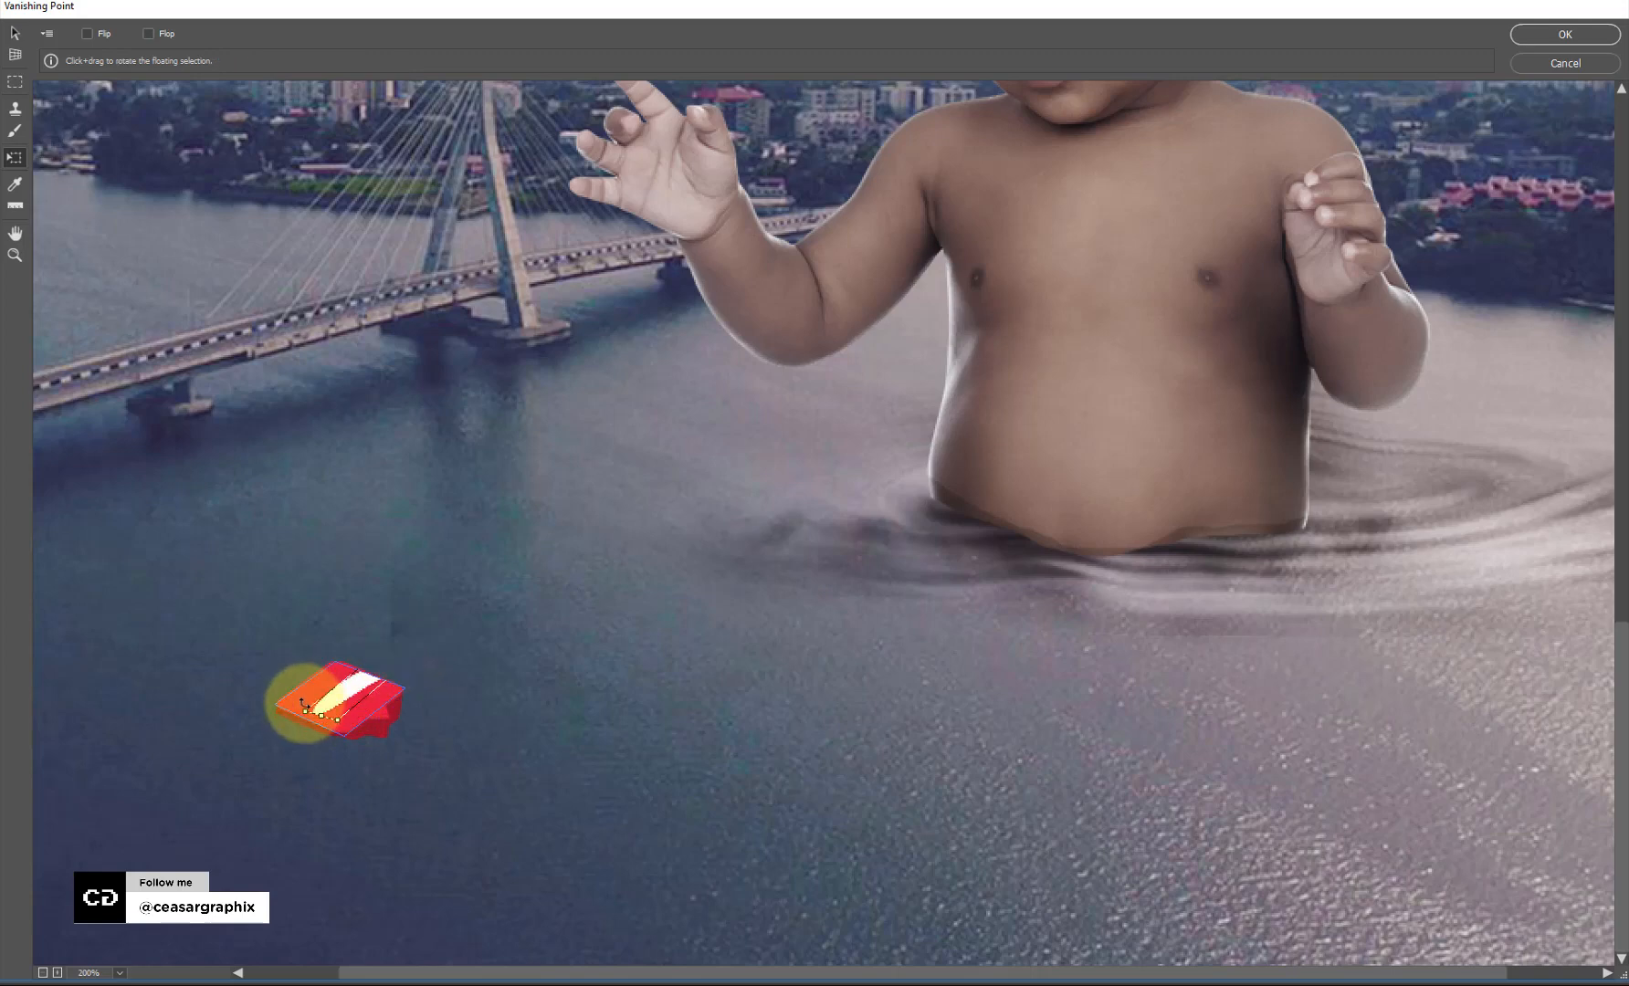
mouse_move(303, 712)
left_mouse_down()
mouse_move(349, 676)
mouse_move(369, 682)
mouse_move(302, 710)
mouse_move(331, 677)
mouse_move(362, 703)
mouse_move(332, 712)
mouse_move(355, 706)
mouse_move(338, 677)
mouse_move(340, 699)
mouse_move(304, 711)
mouse_move(362, 692)
mouse_move(329, 701)
mouse_move(334, 670)
mouse_move(364, 701)
mouse_move(294, 708)
left_mouse_up()
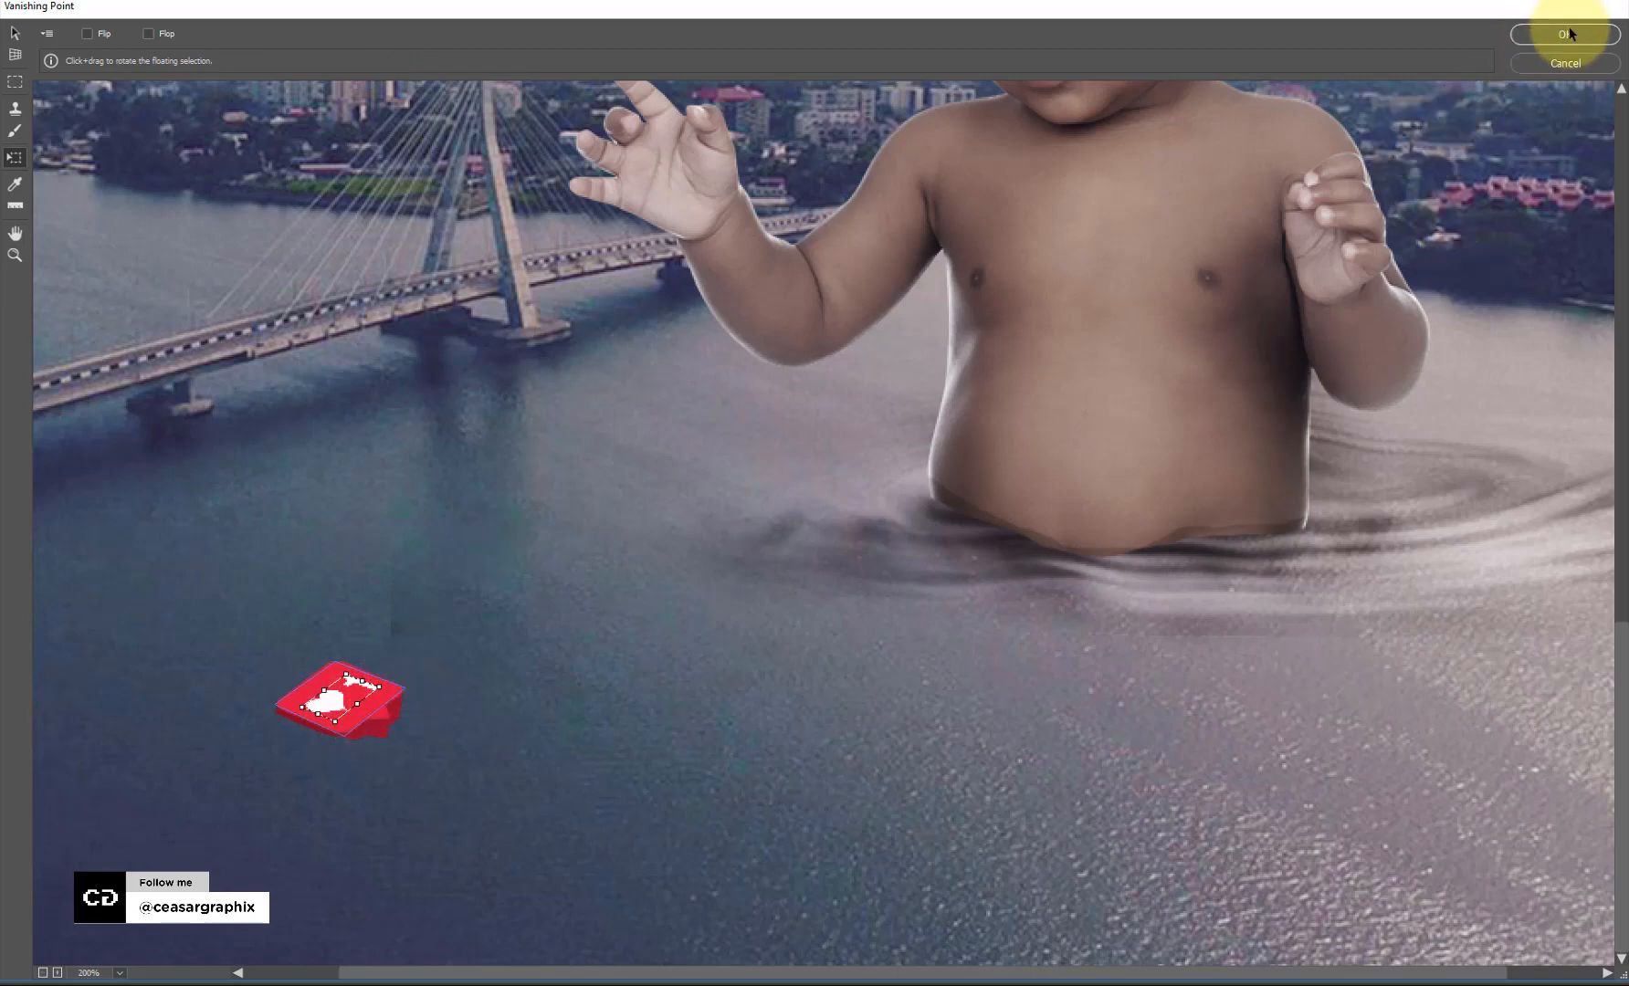
Apply the Vanishing Point paste, load the heart's pixels as a selection, and set foreground to orange.
left_click(1531, 63)
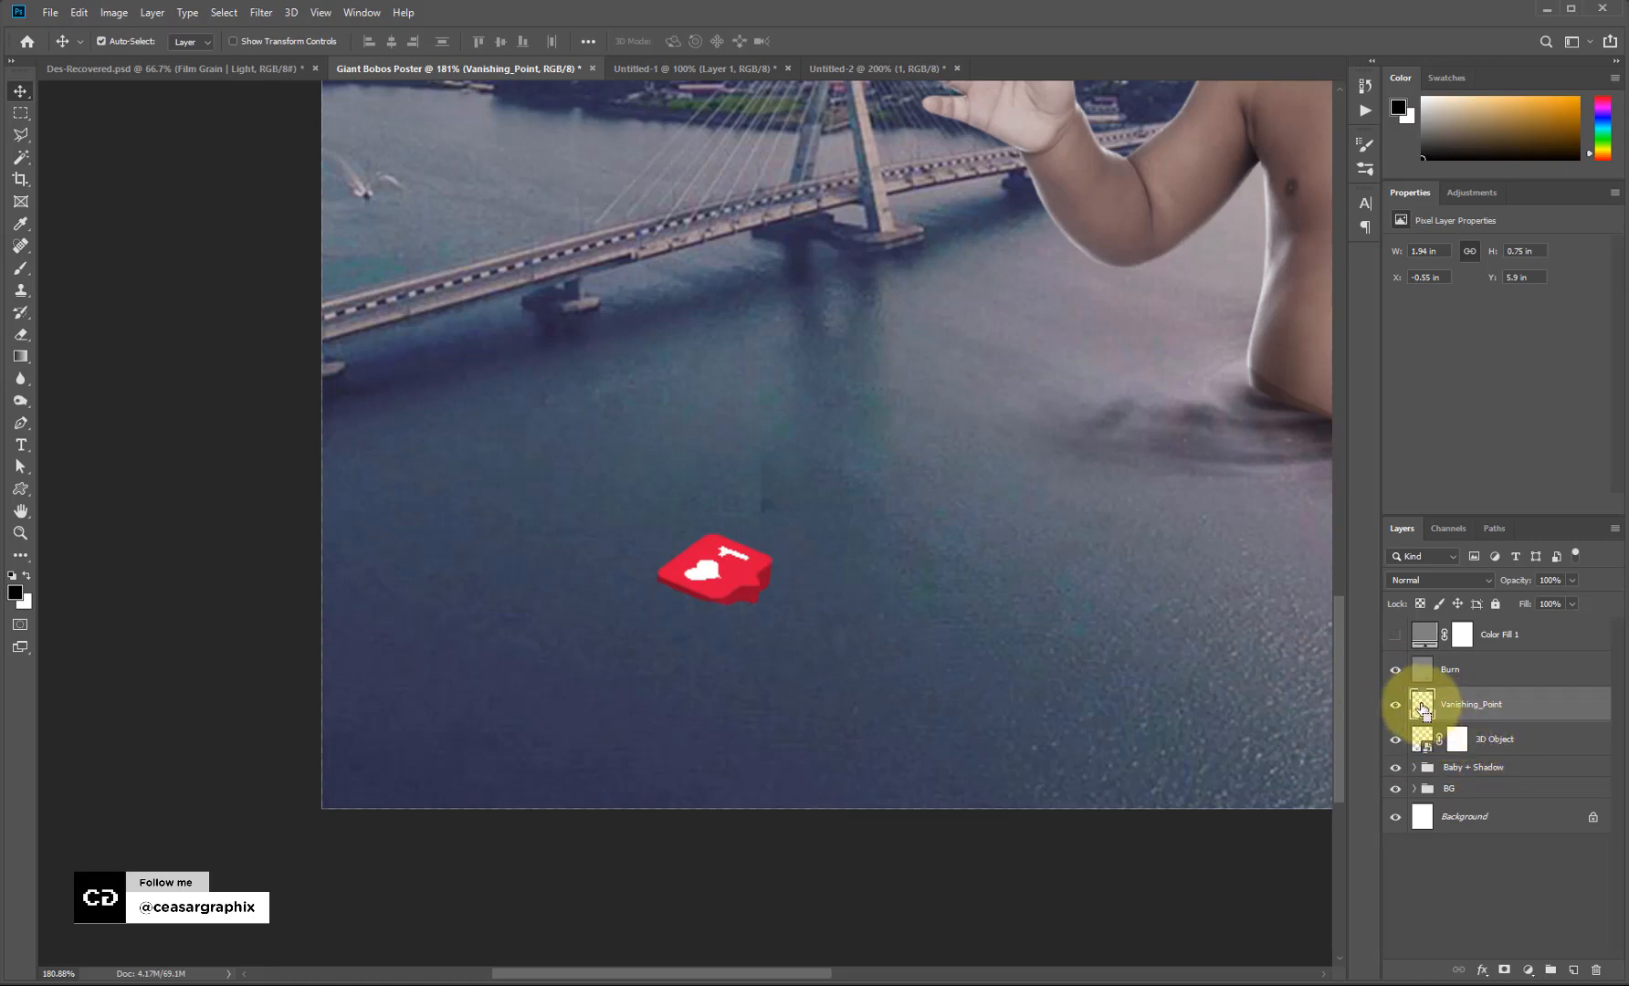
left_click(1421, 707, "ctrl")
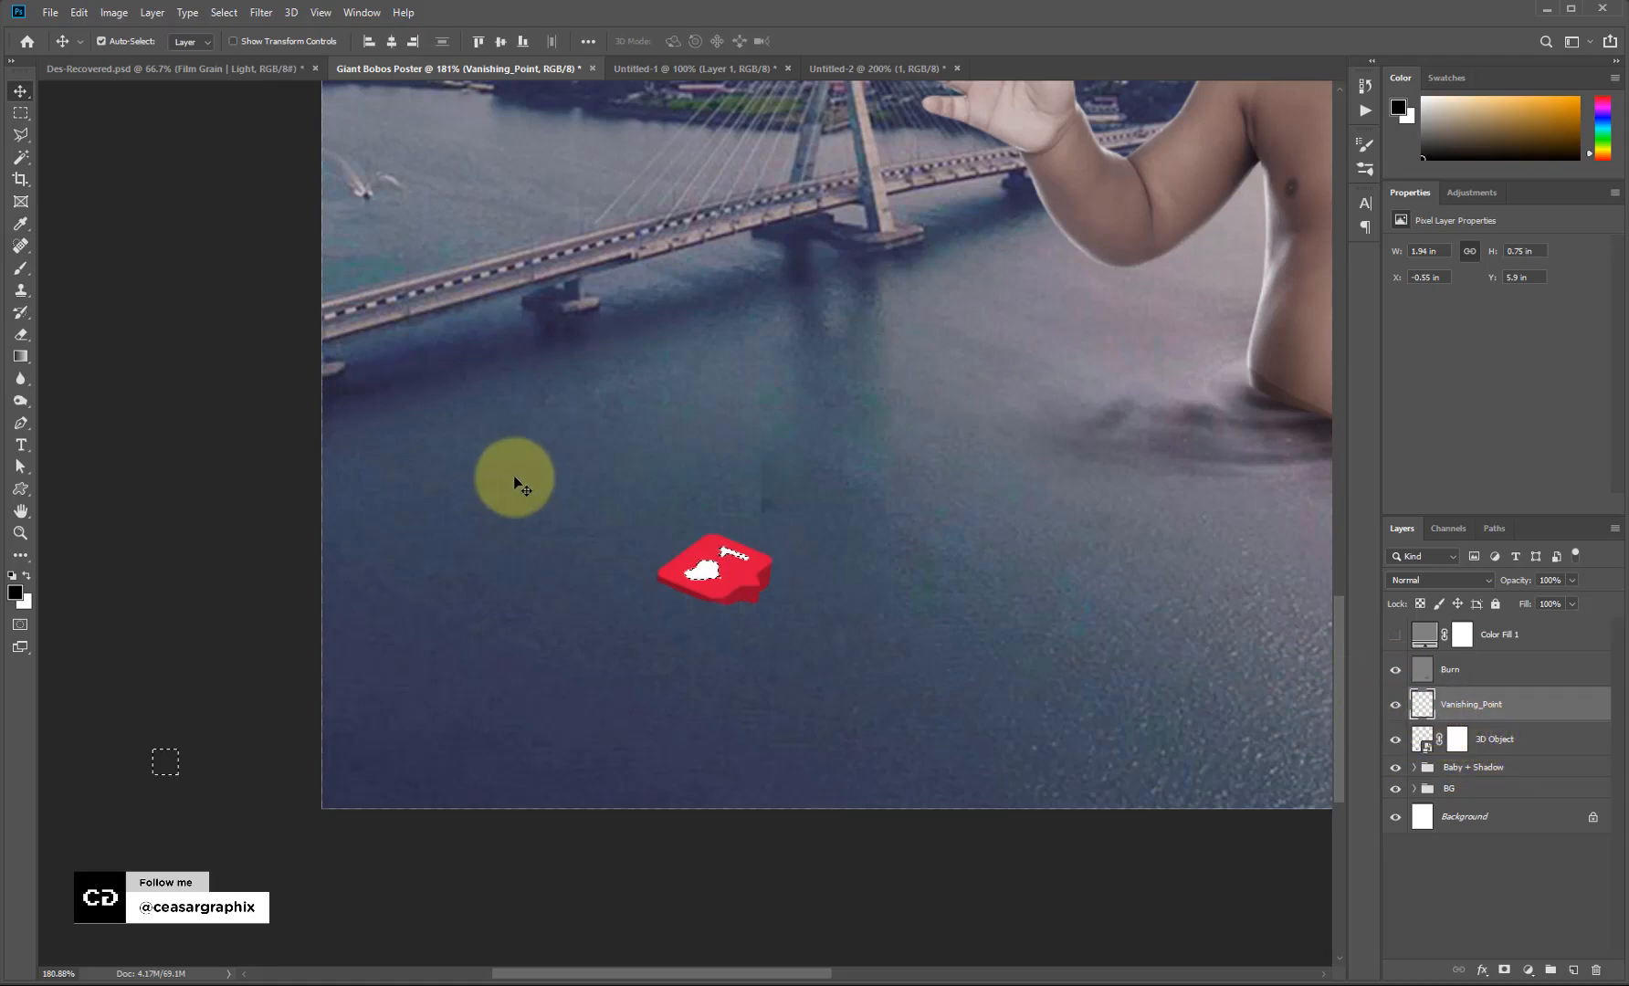
left_click(16, 592)
left_click_drag(1454, 171, 1583, 41)
key("Return")
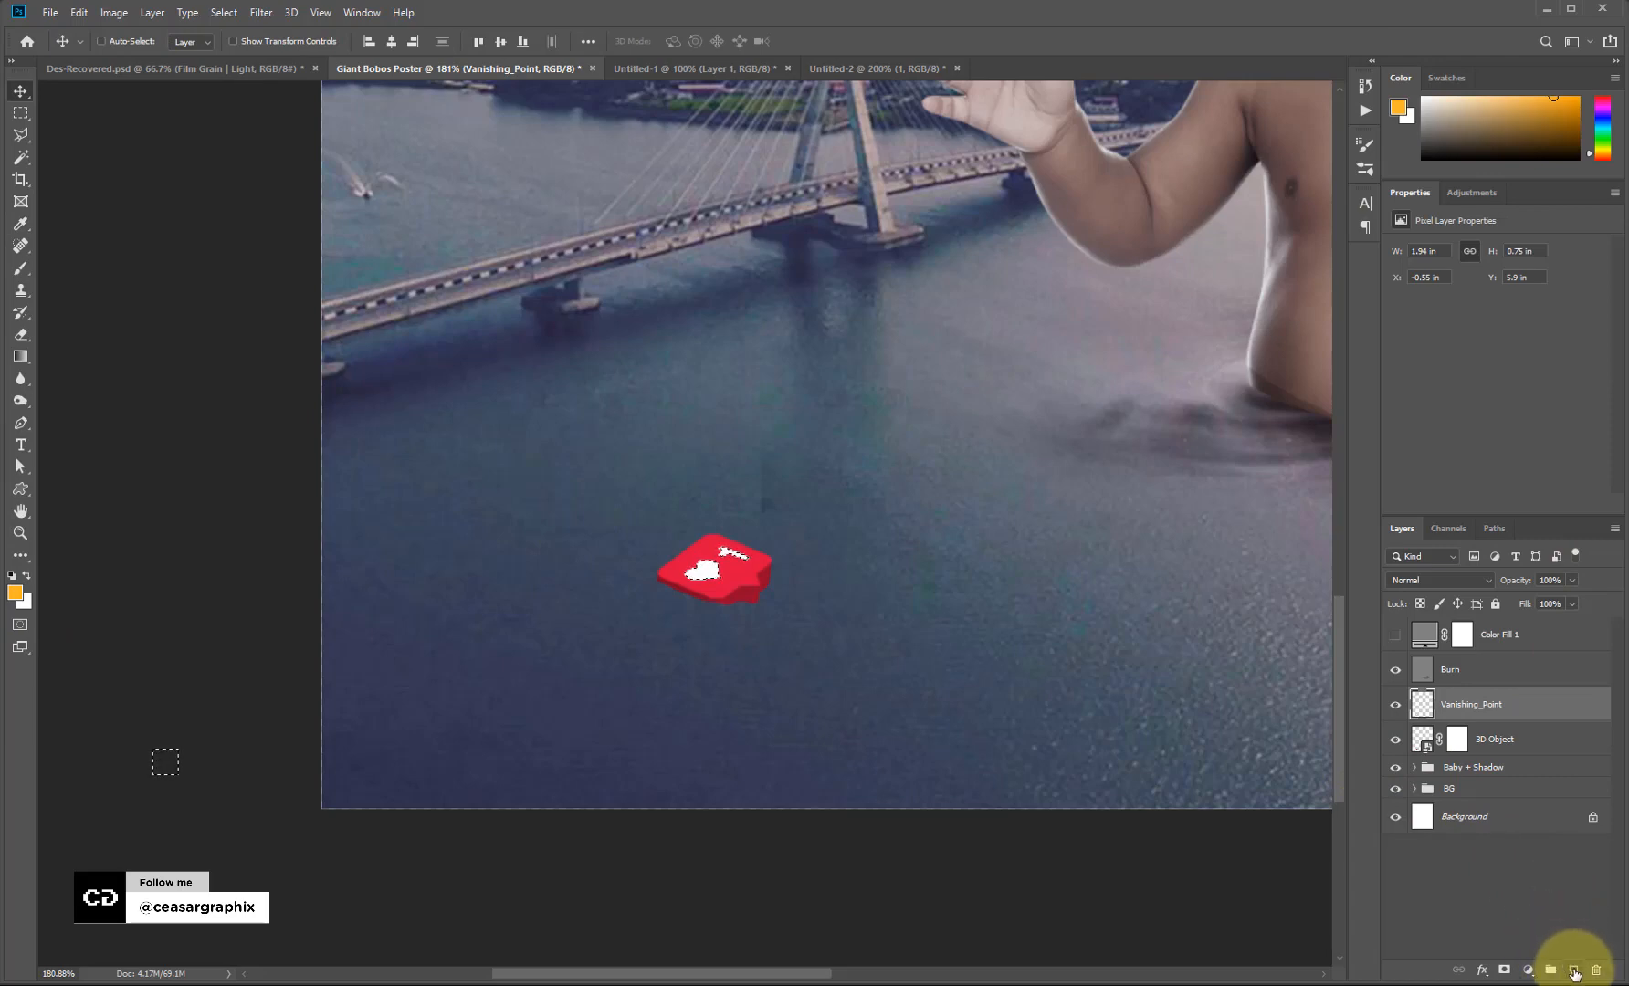
Create a layer named Glow and fill the heart selection with orange, then deselect.
left_click(1574, 971, "alt")
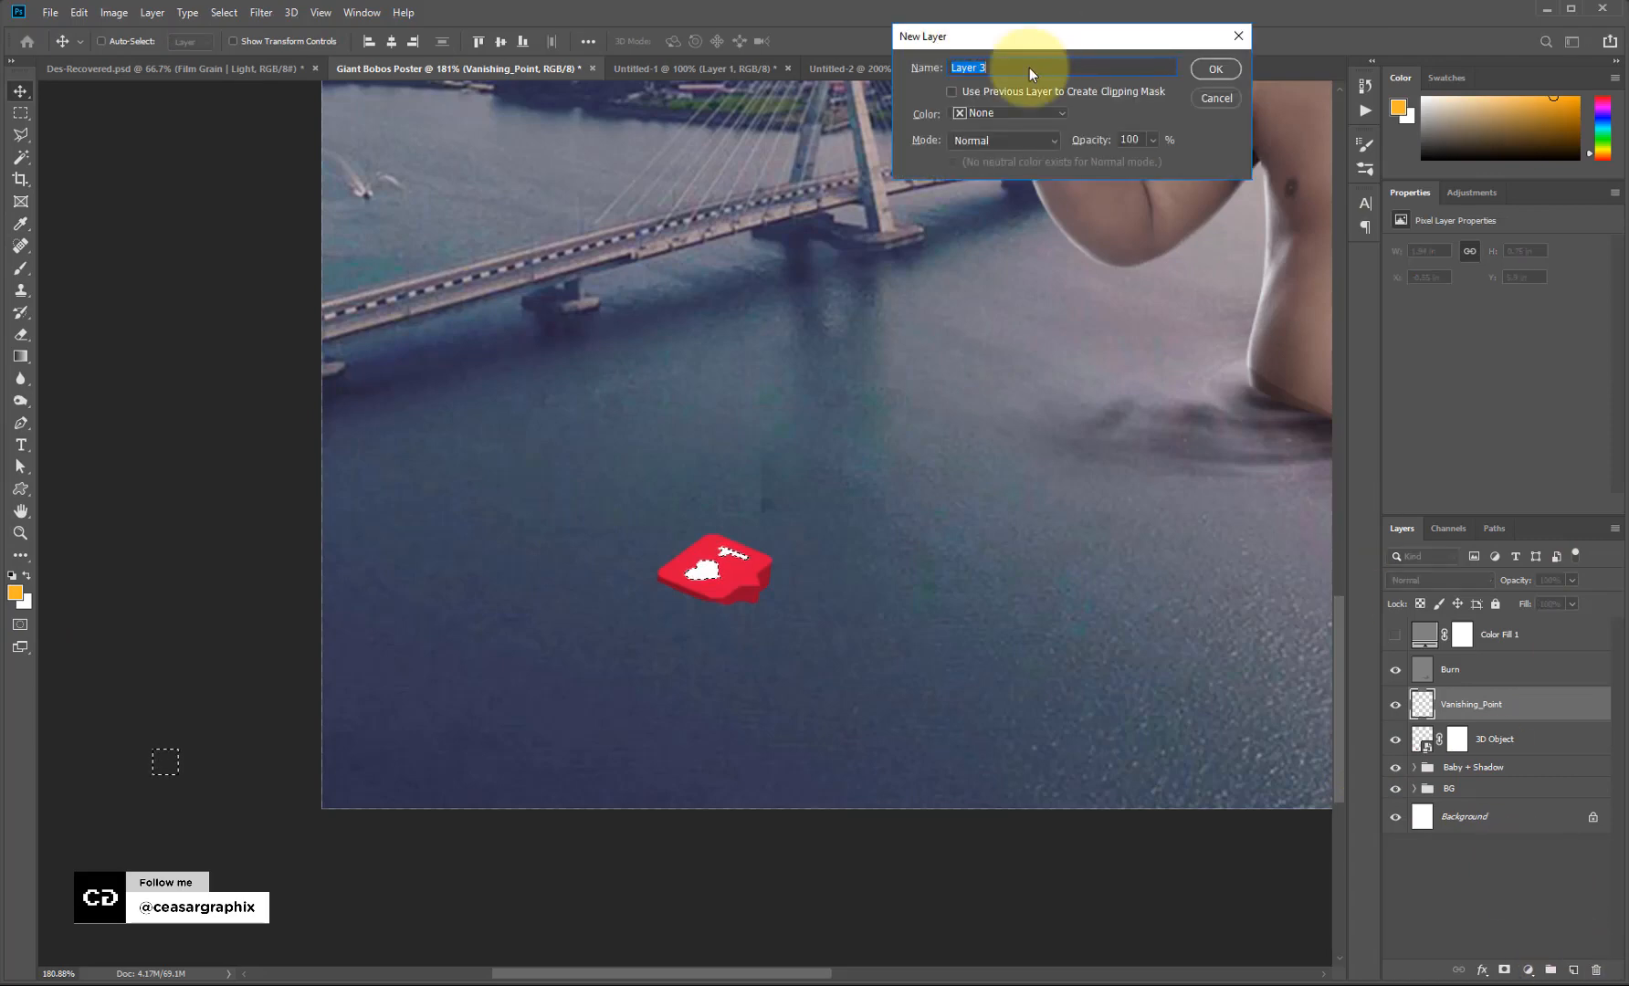
left_click_drag(1032, 38, 917, 384)
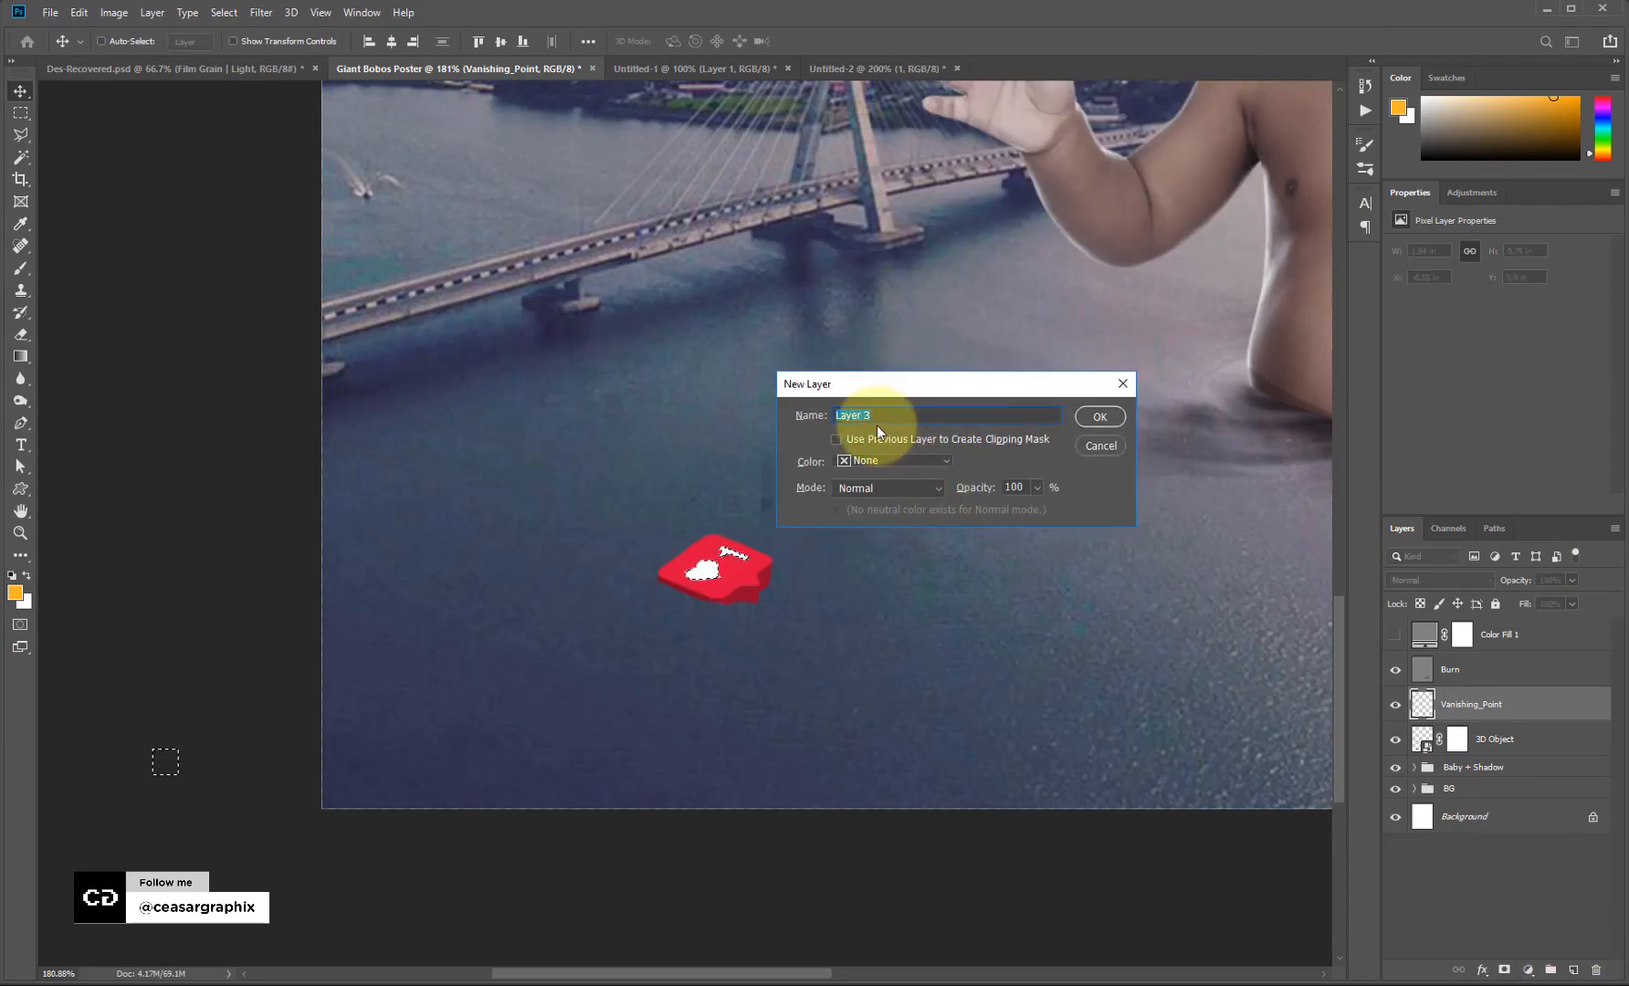
type("Glow")
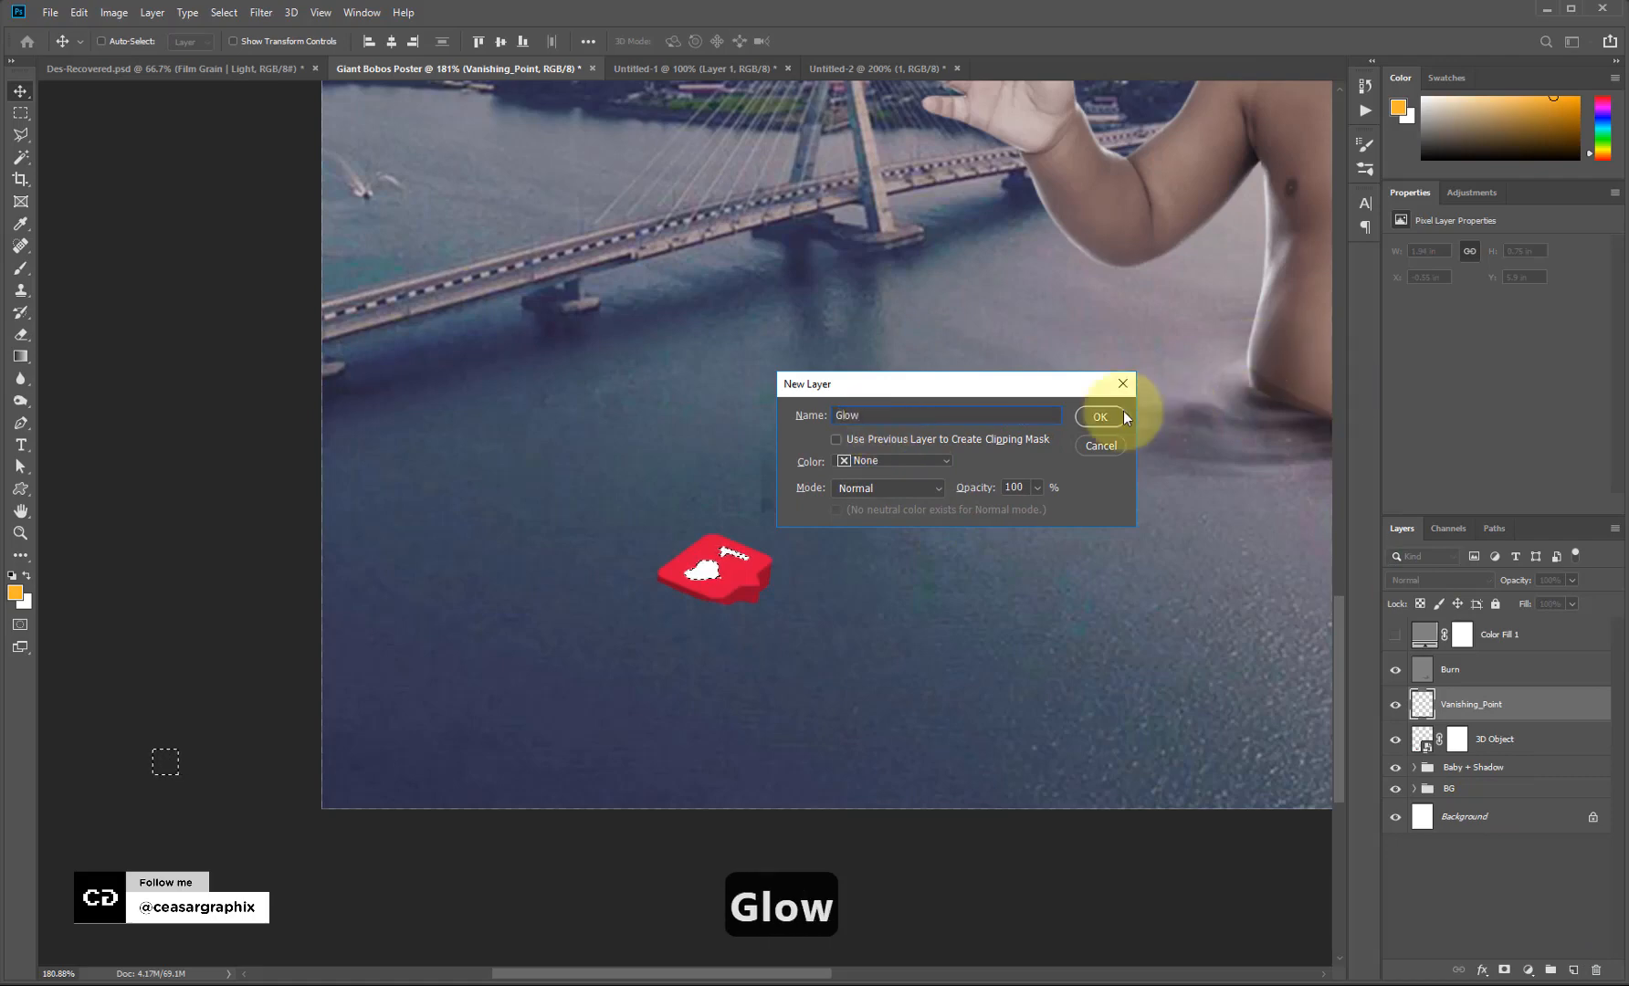
left_click(1099, 419)
key("alt+BackSpace")
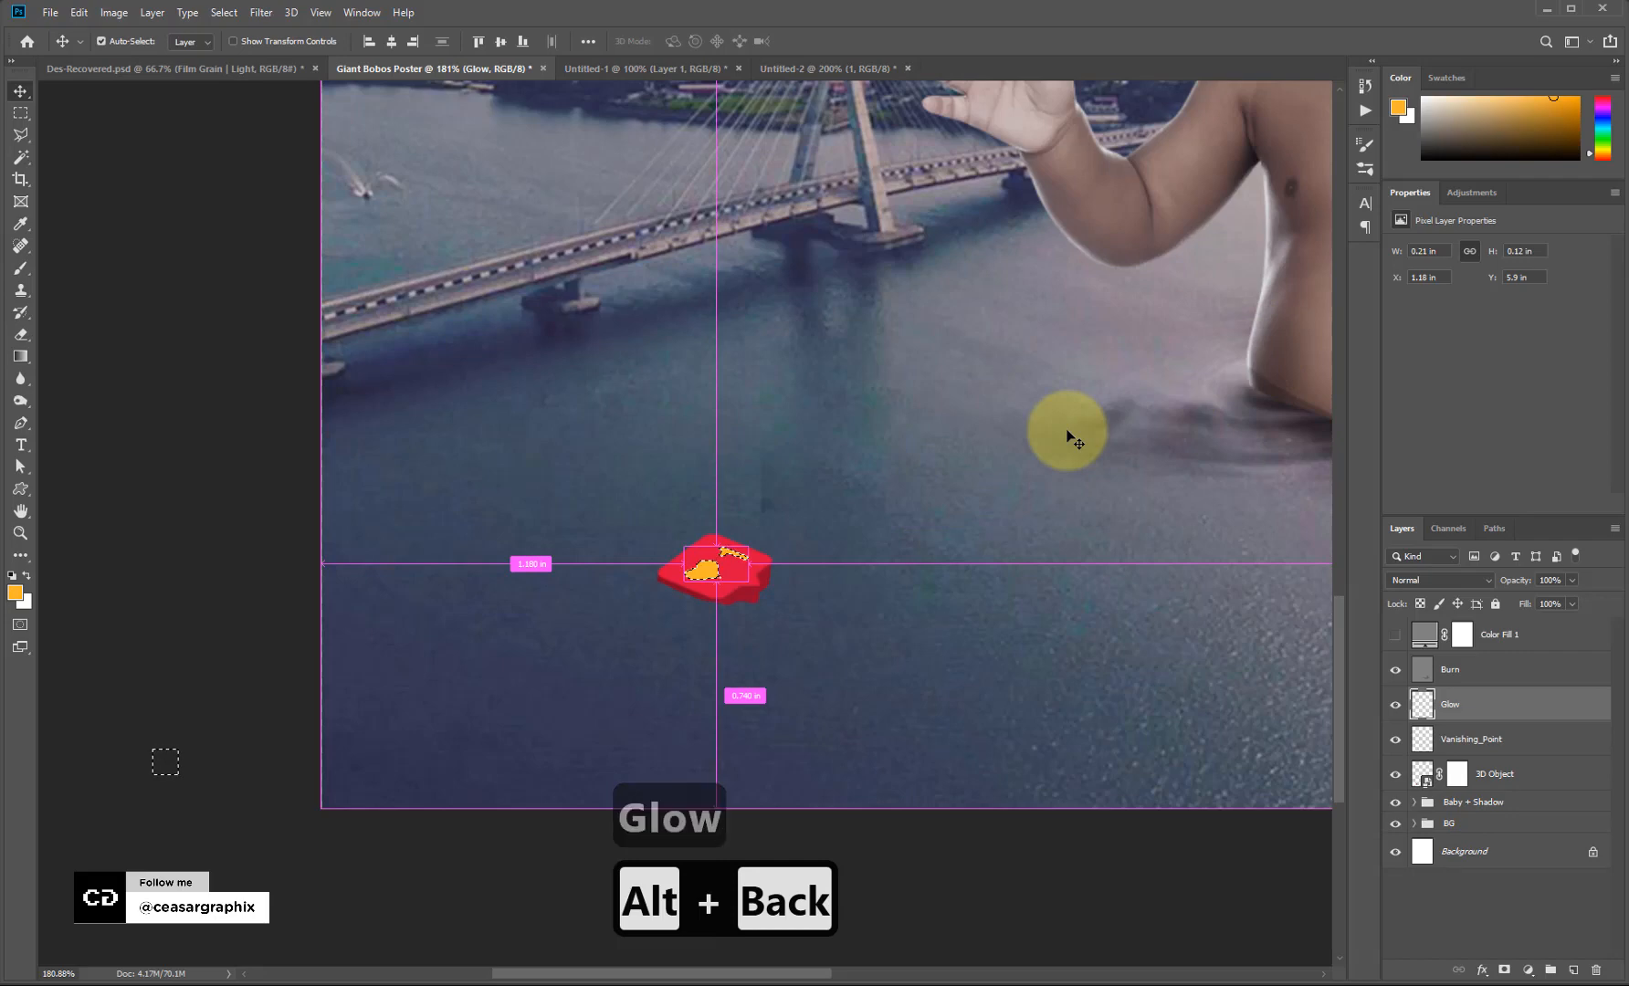
key("ctrl+d")
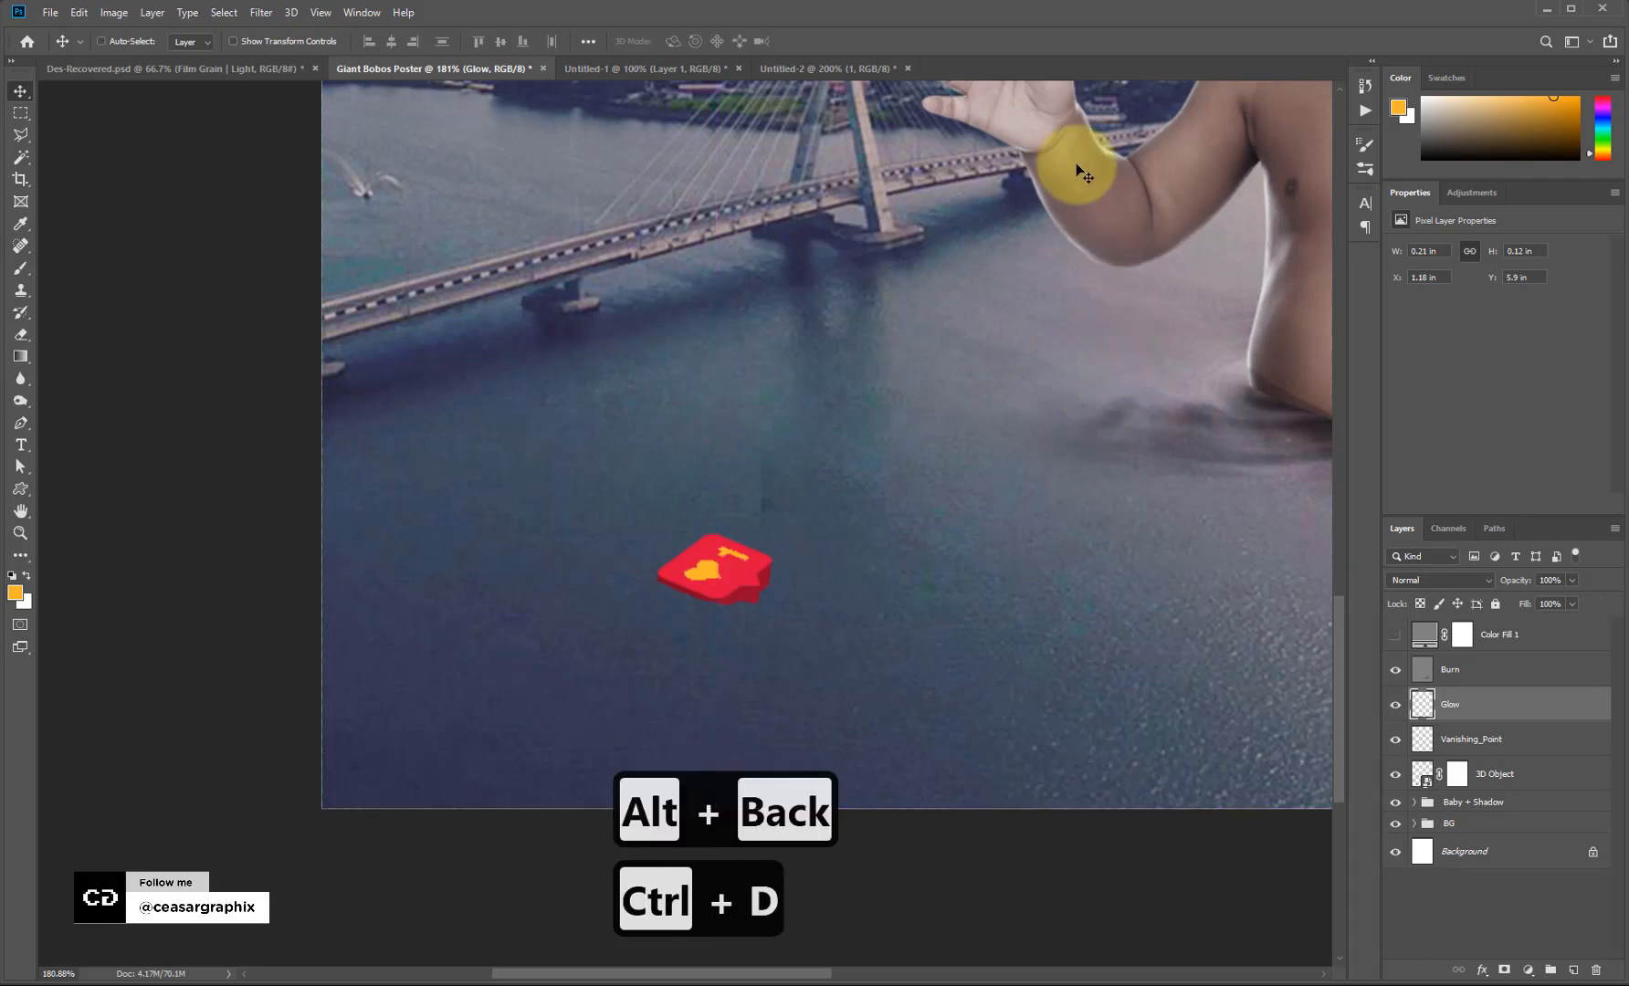
Soften the orange glow with a Gaussian Blur of about 3 px.
left_click(261, 12)
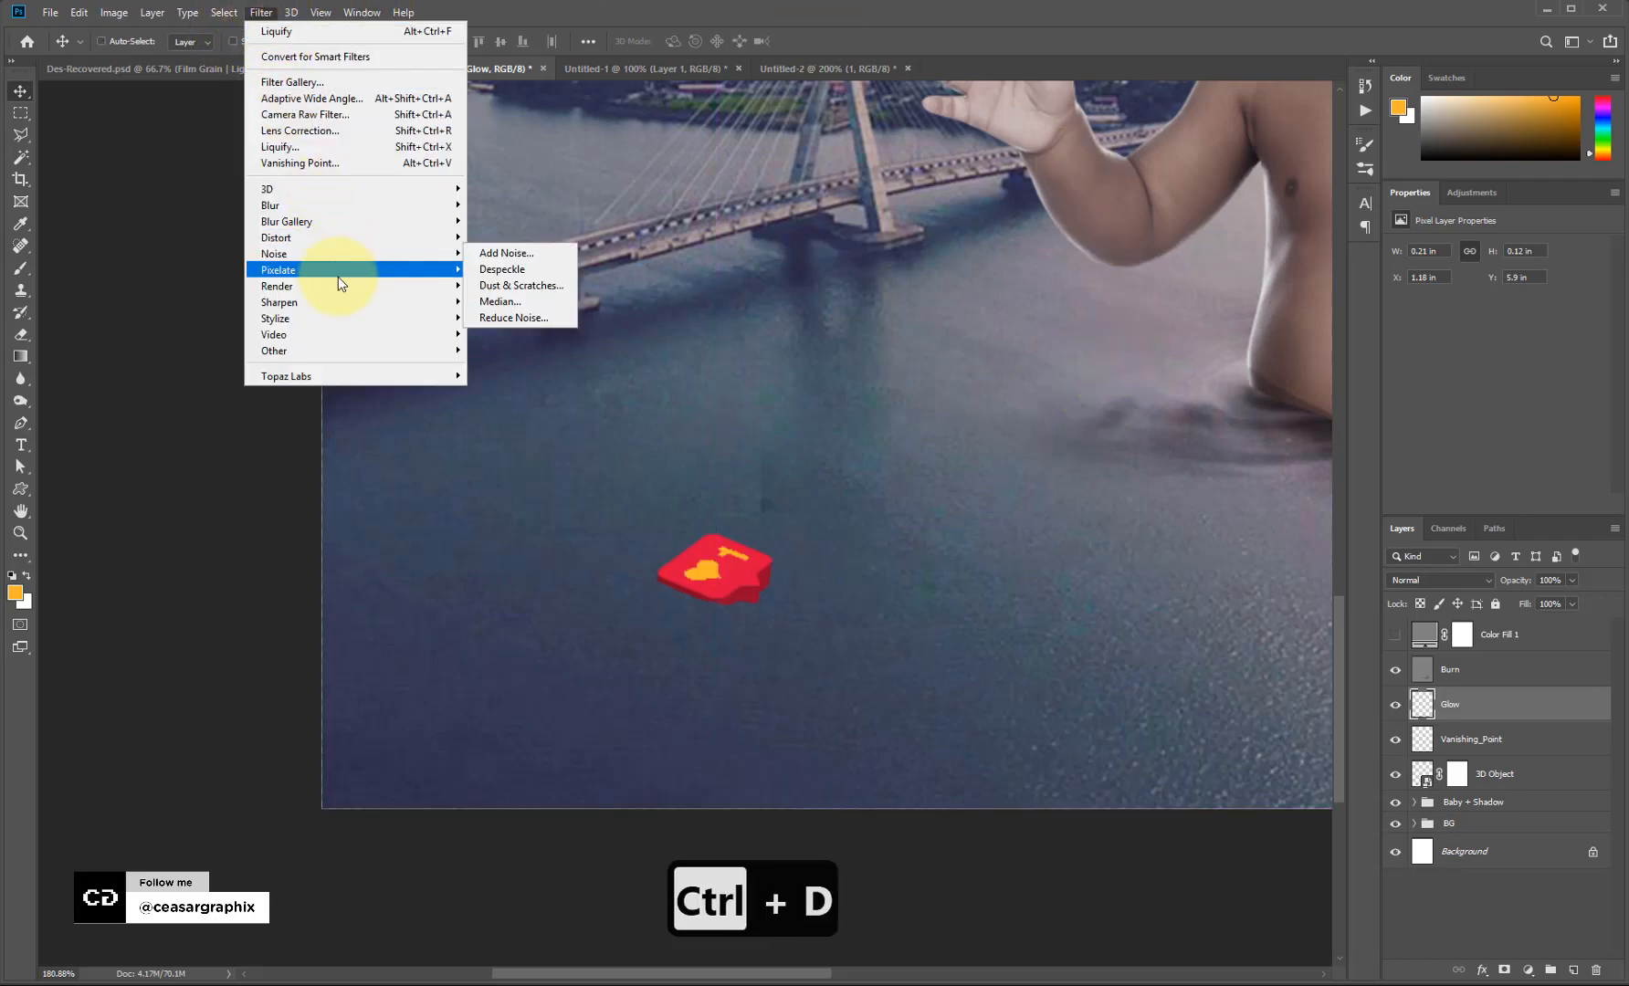
mouse_move(343, 215)
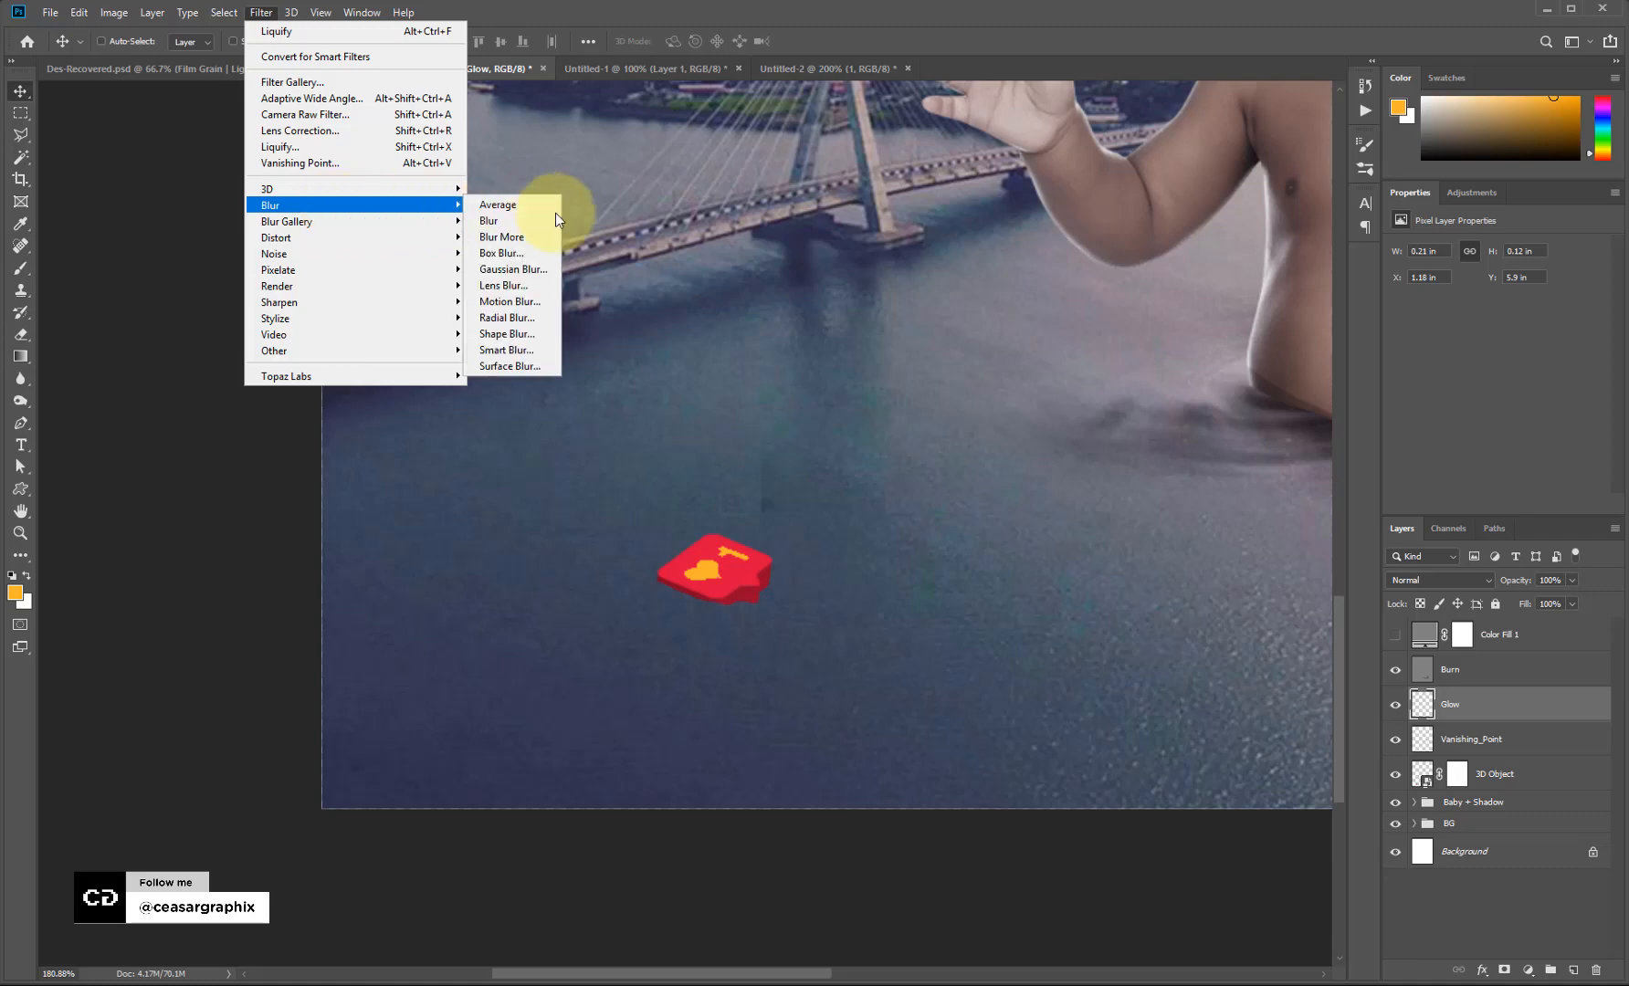
left_click(525, 269)
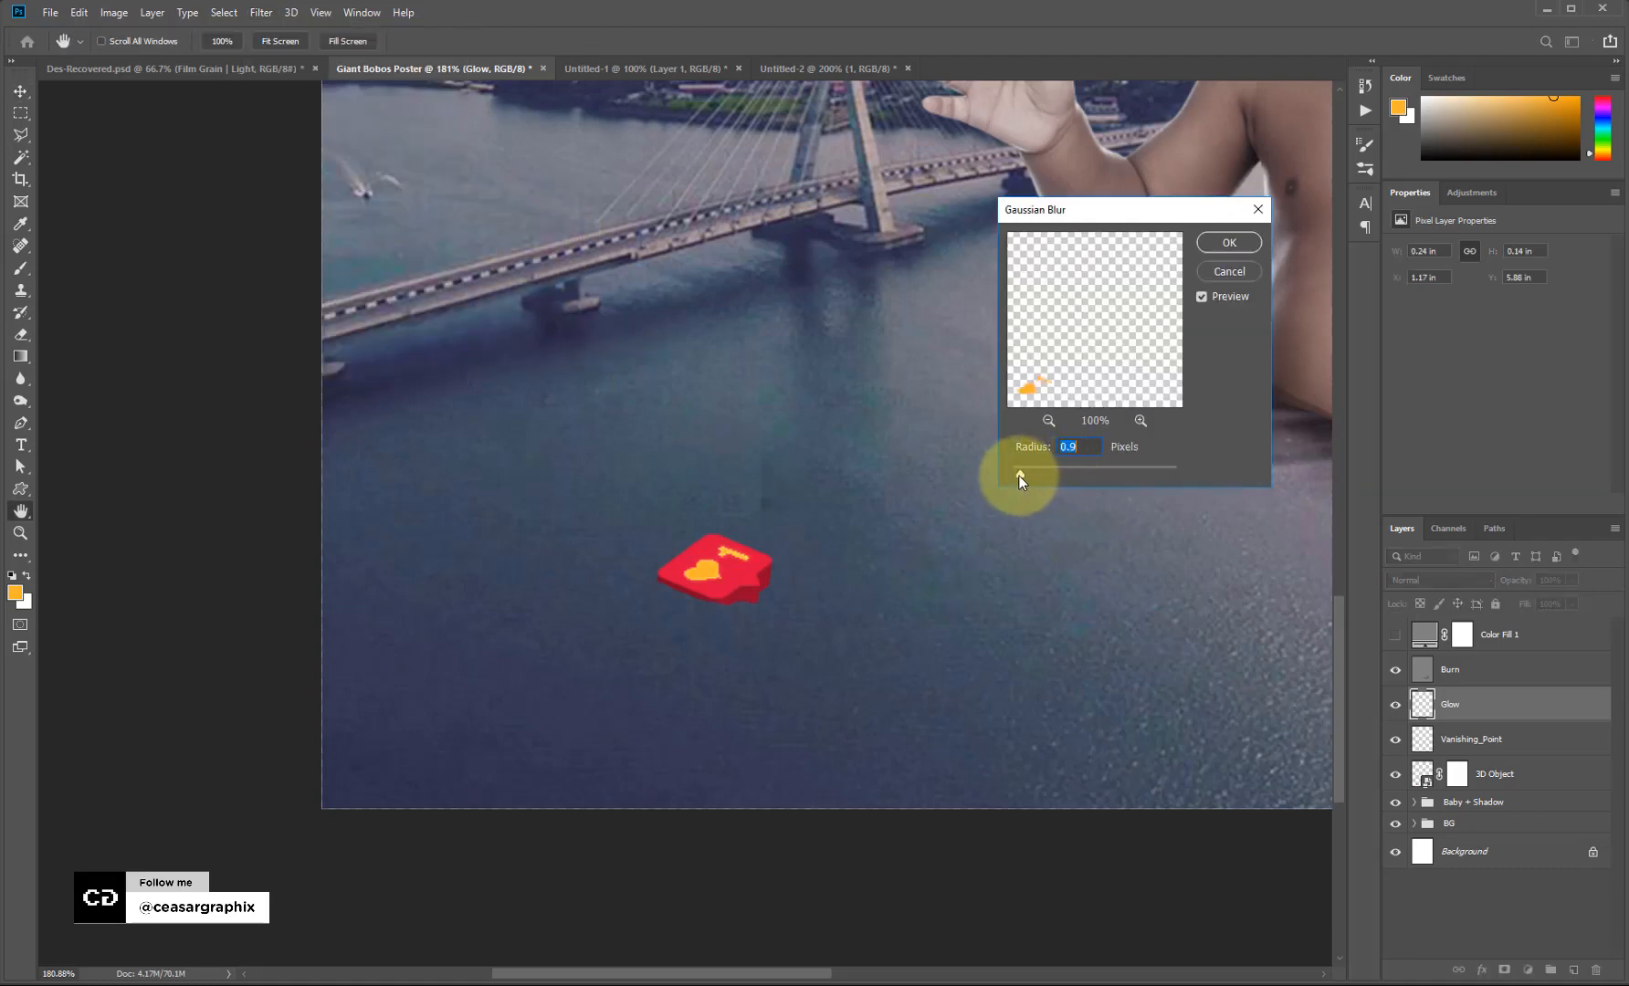
left_click_drag(1068, 471, 1039, 474)
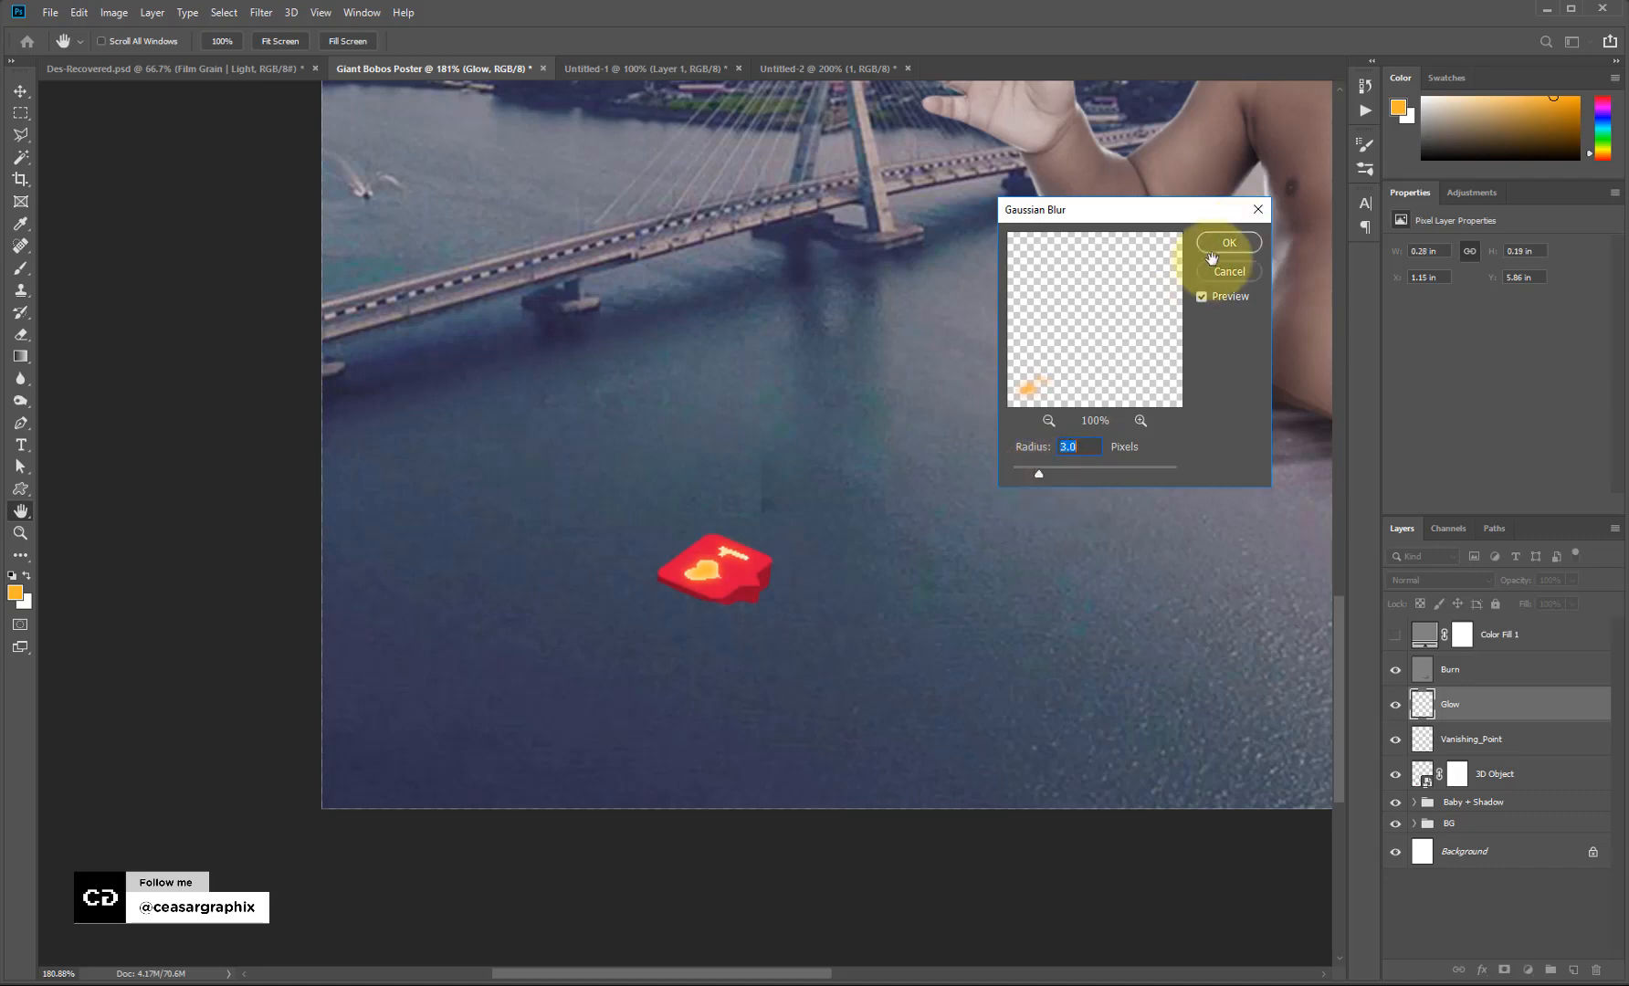
left_click(1228, 243)
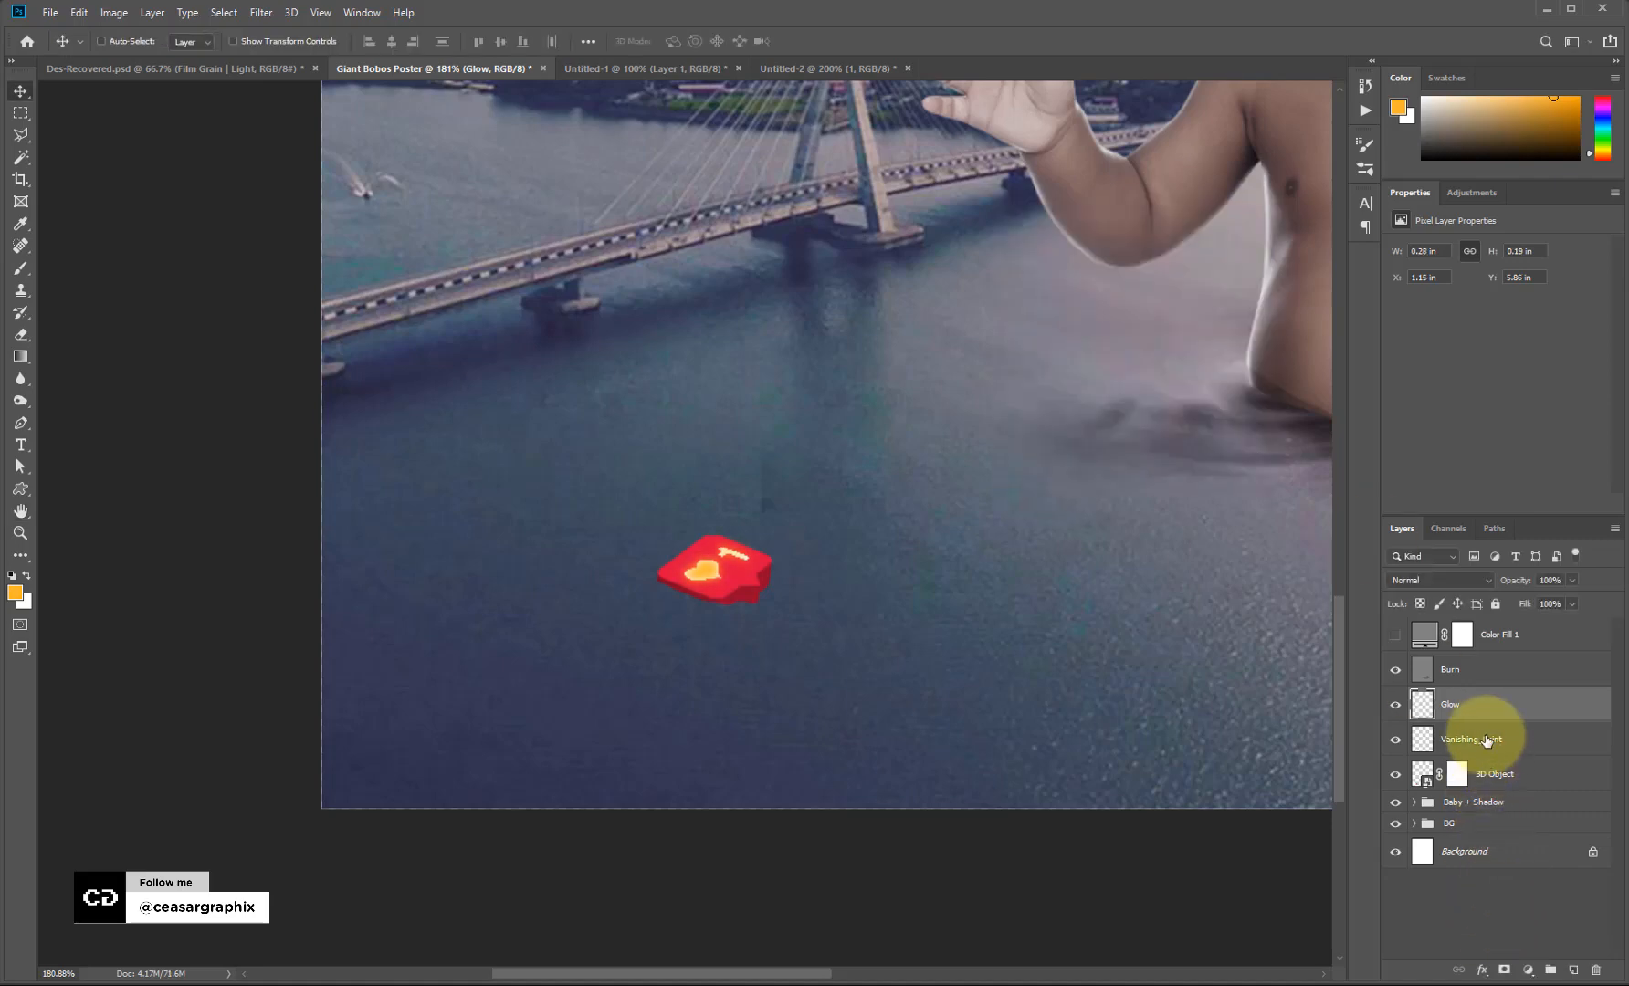
Group Glow, Vanishing_Point and 3D Object, name the group '3D Object' and move it above Burn.
left_click(1507, 777, "shift")
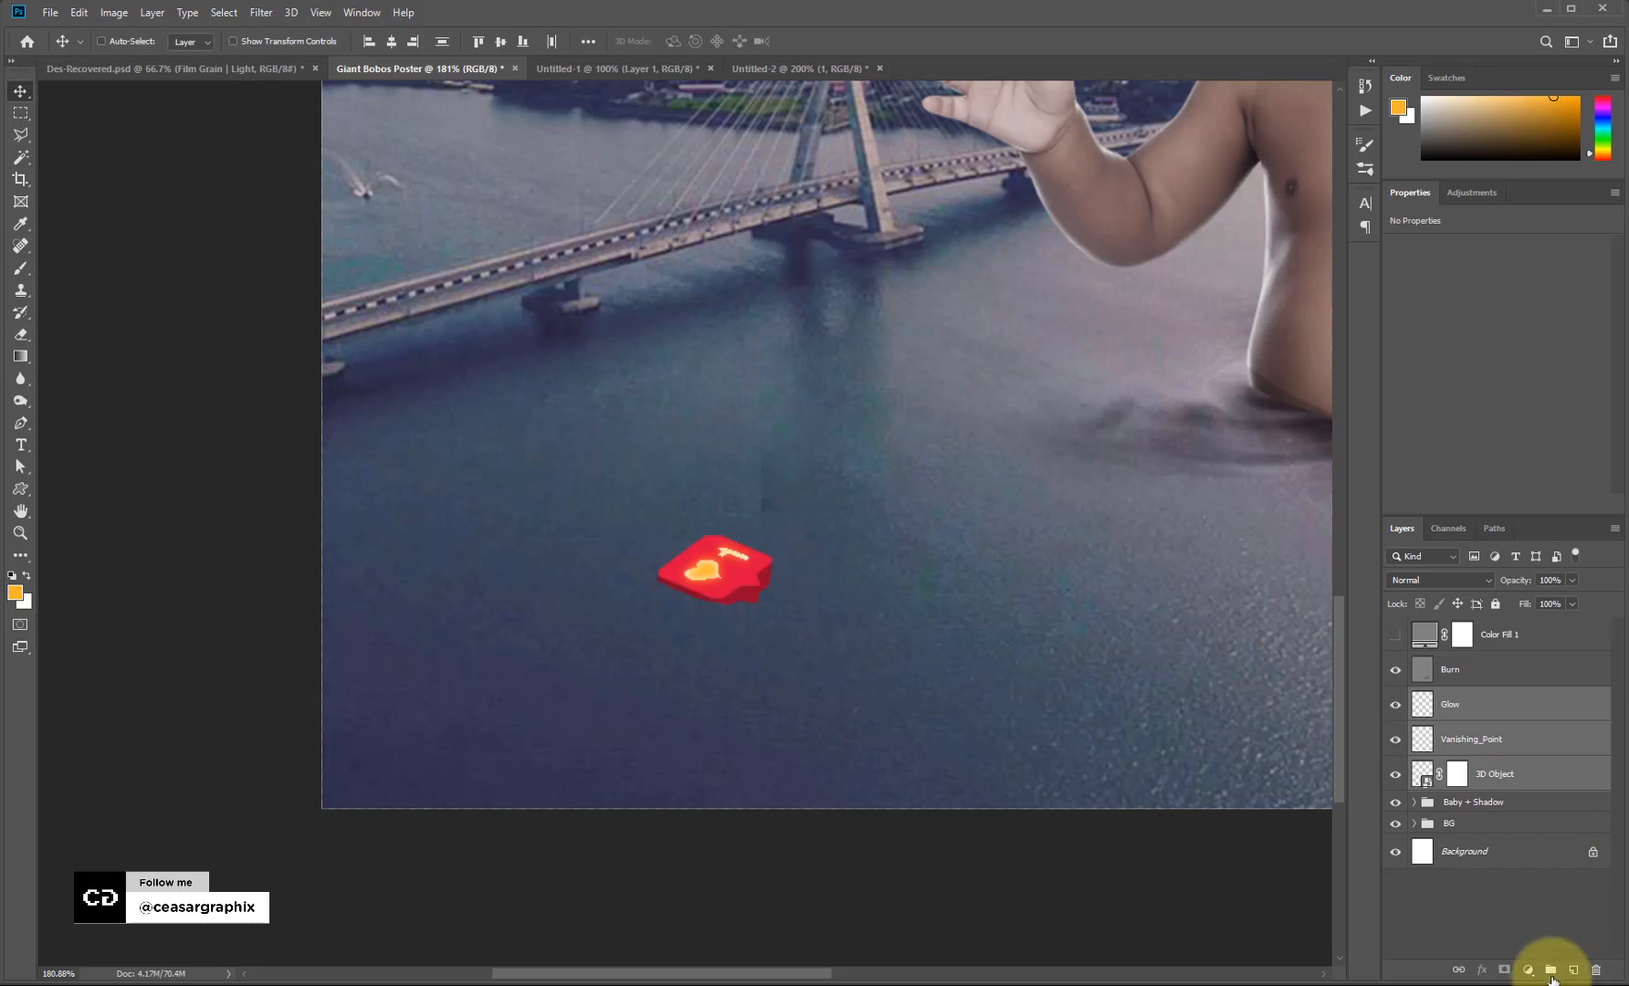
left_click(1550, 970)
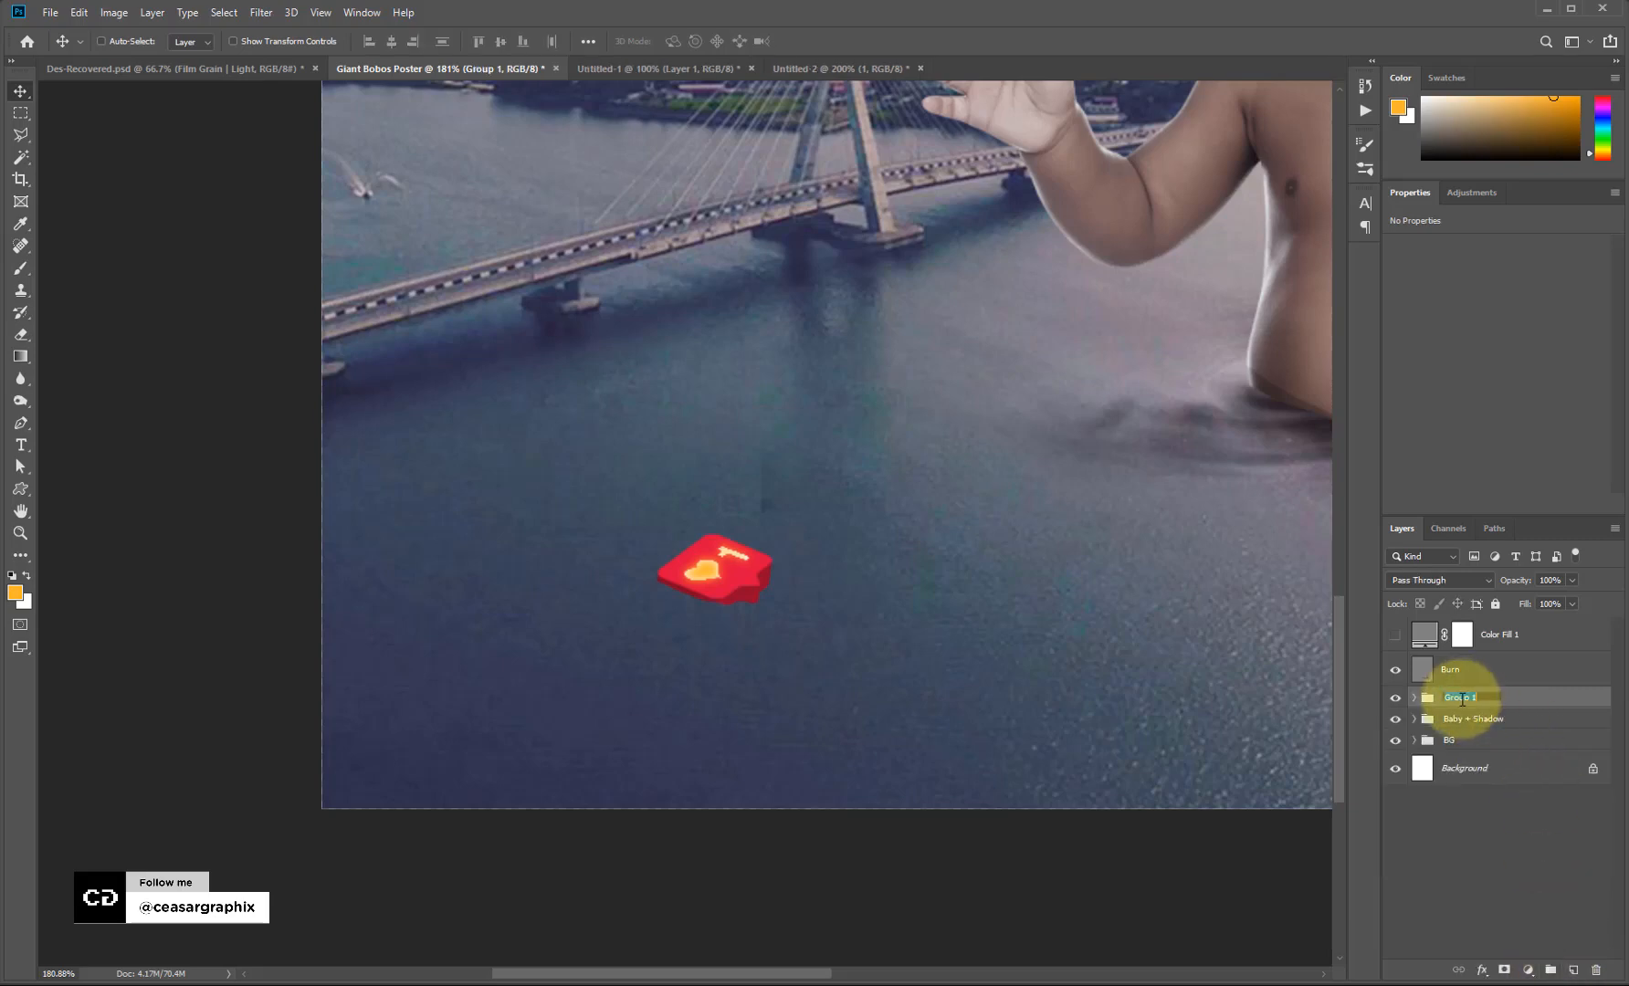
left_click(1462, 700)
type("3D")
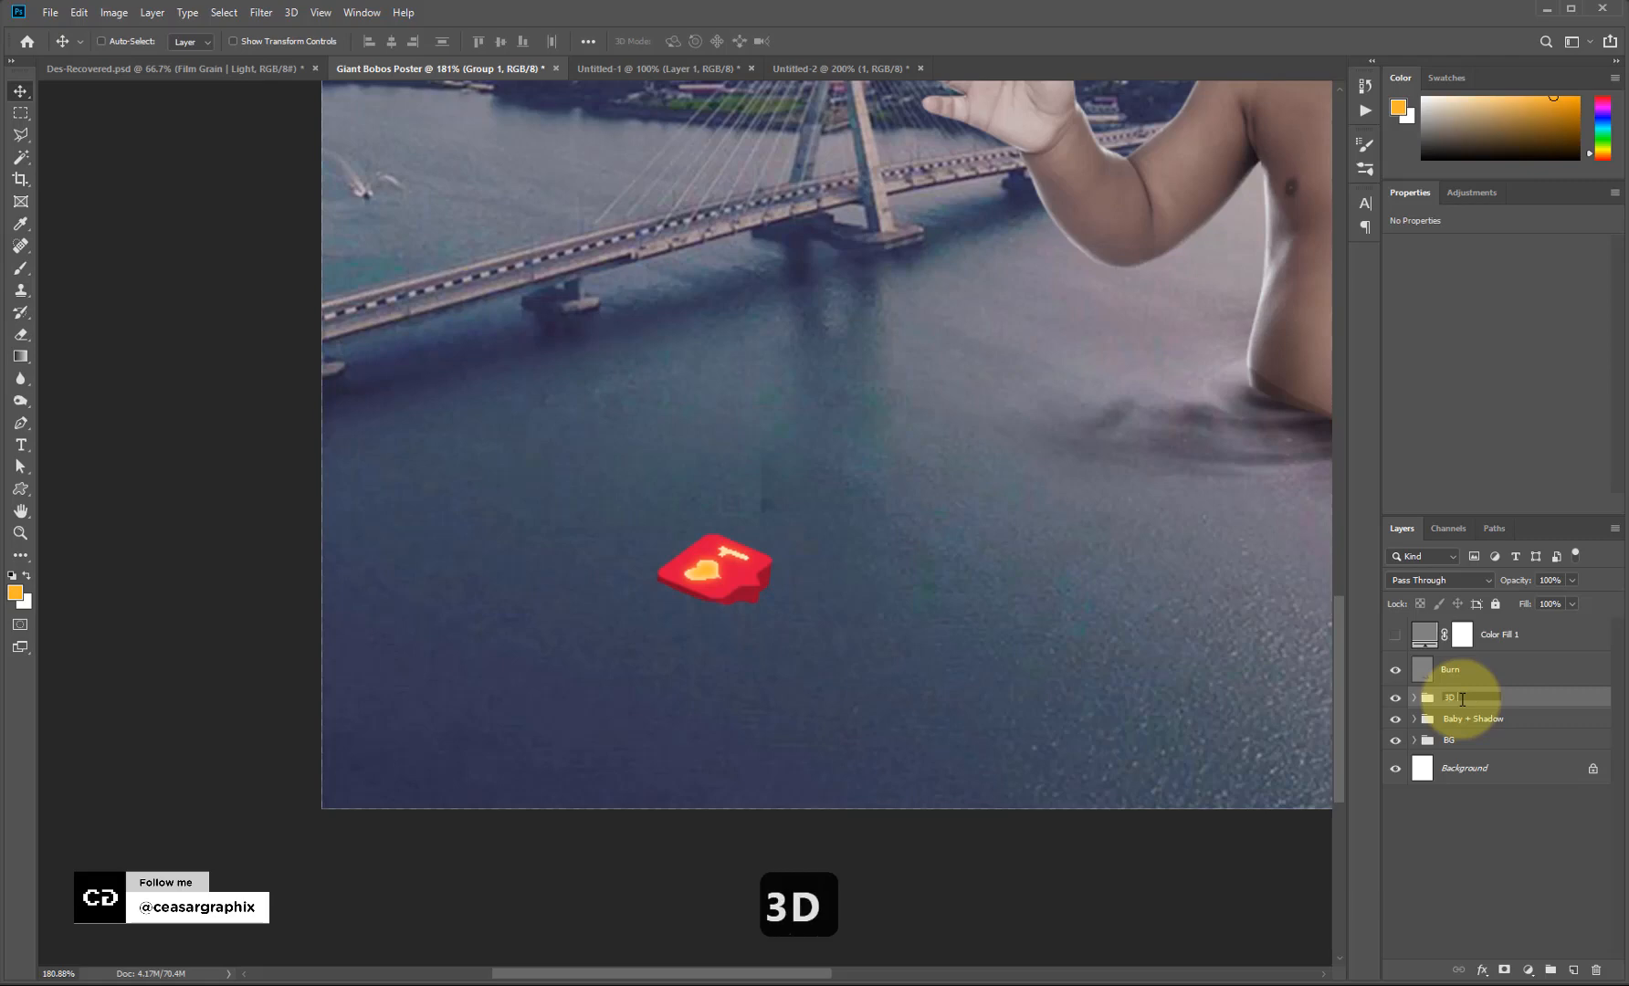
type(" Object")
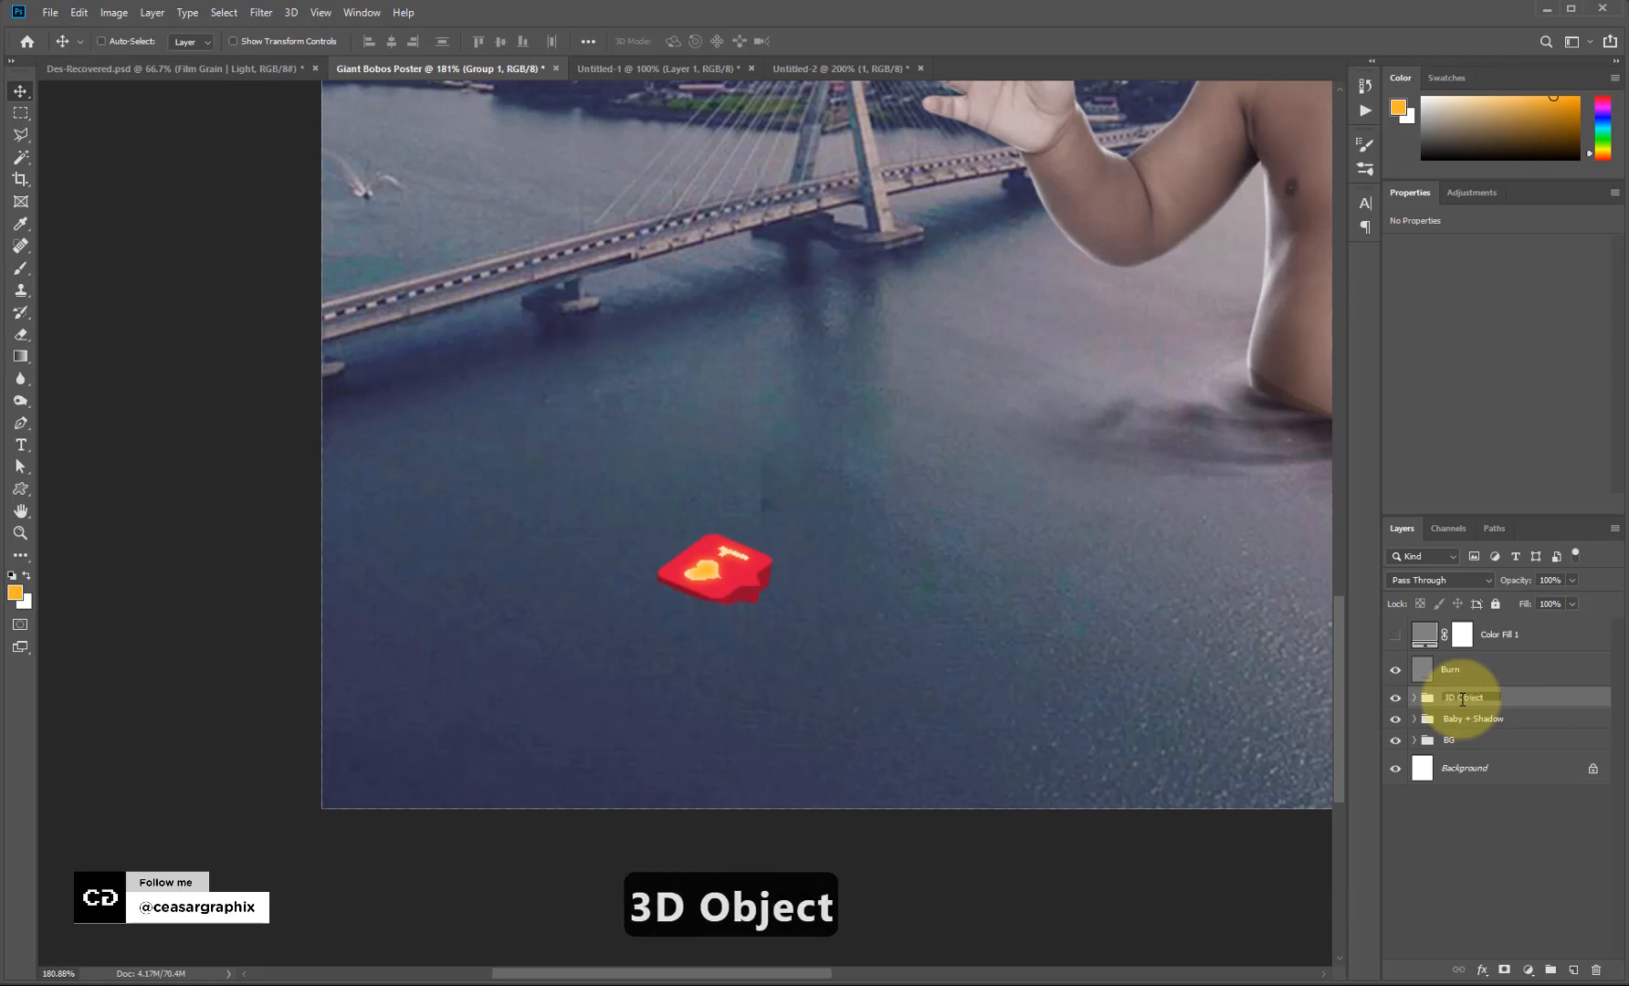
key("Return")
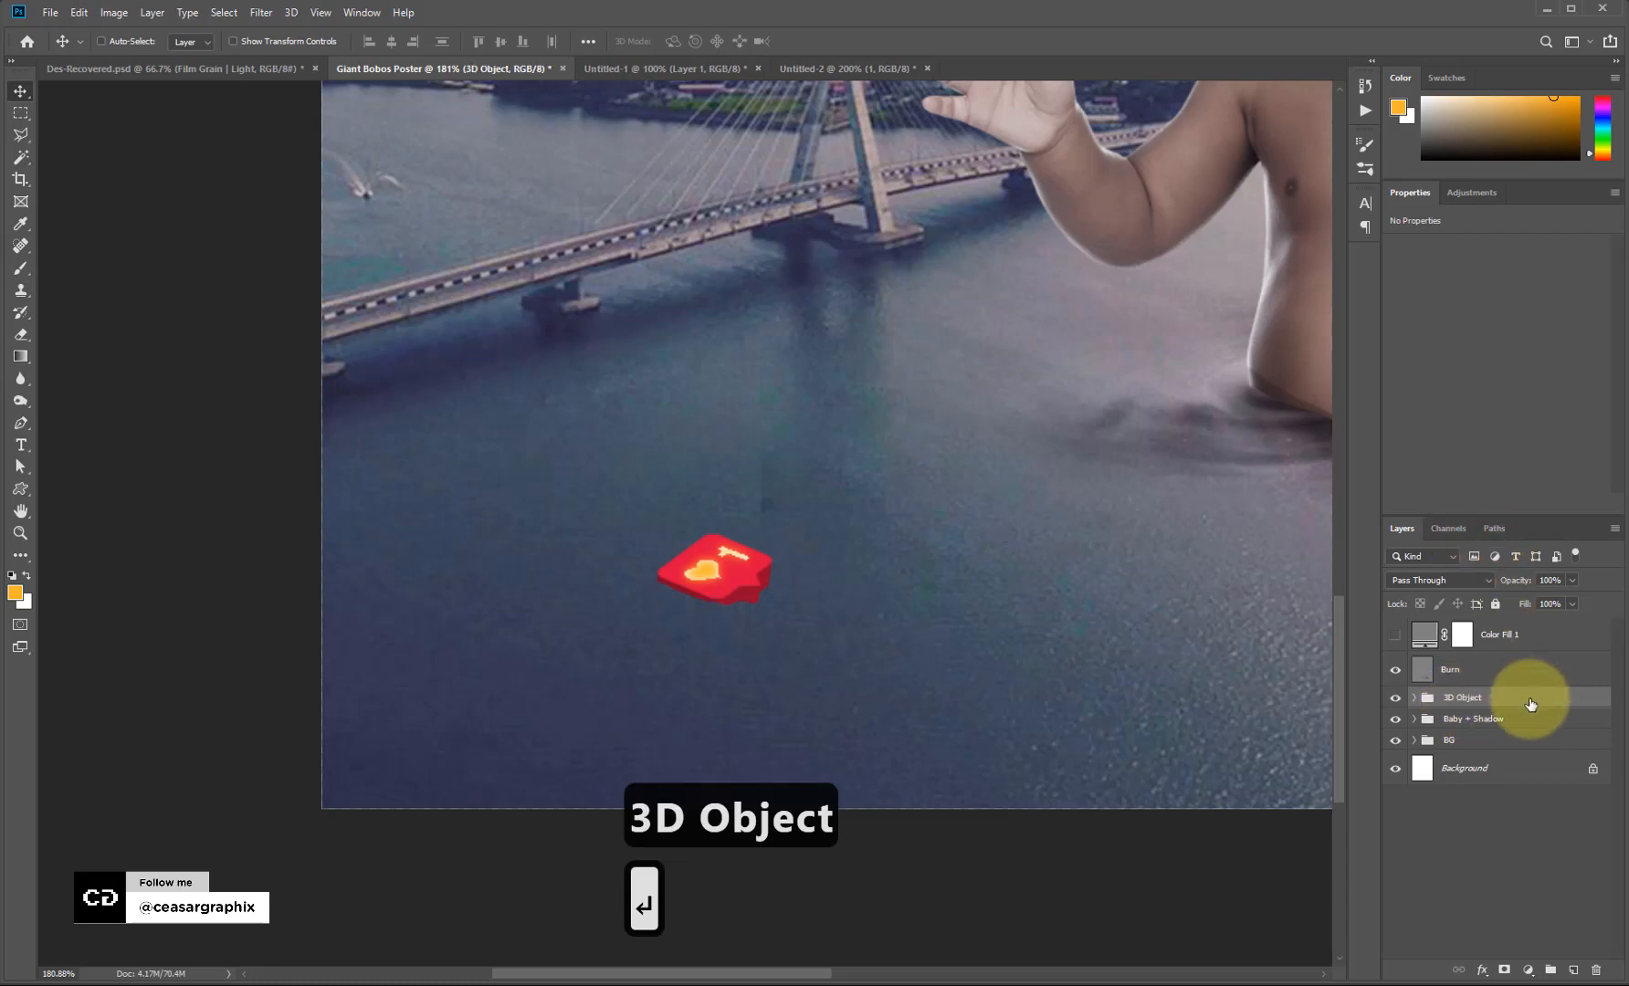
left_click_drag(1530, 703, 1507, 650)
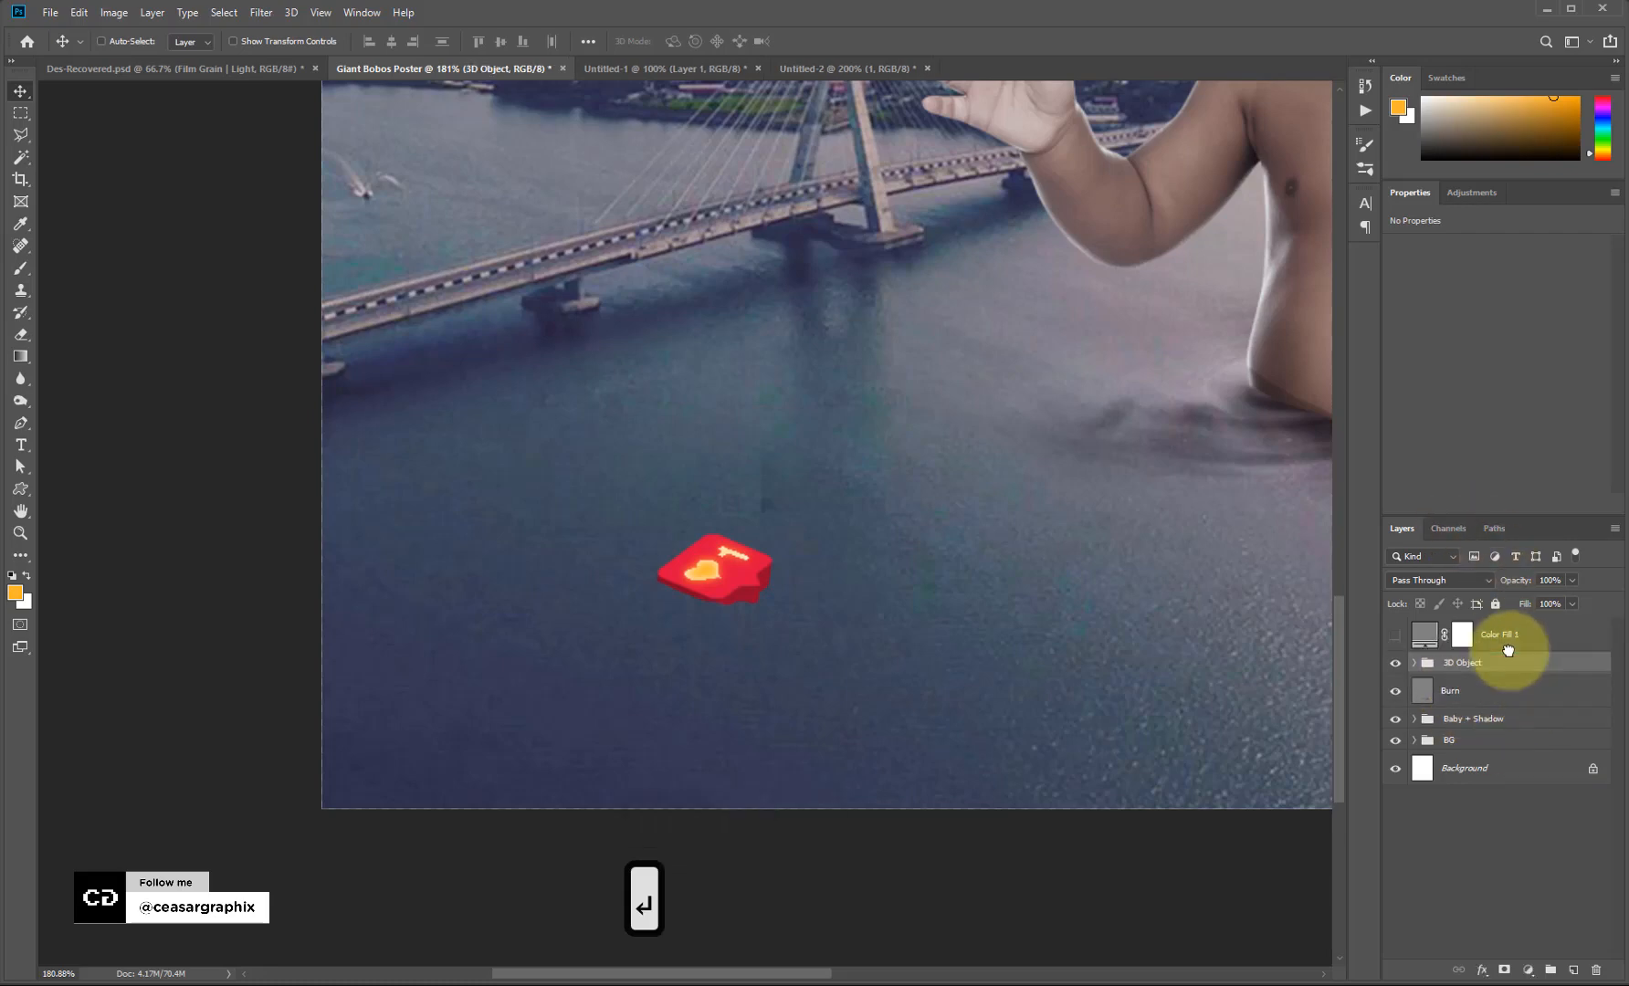
Zoom out, then zoom and pan the view to frame the baby and bridge.
key("ctrl+minus")
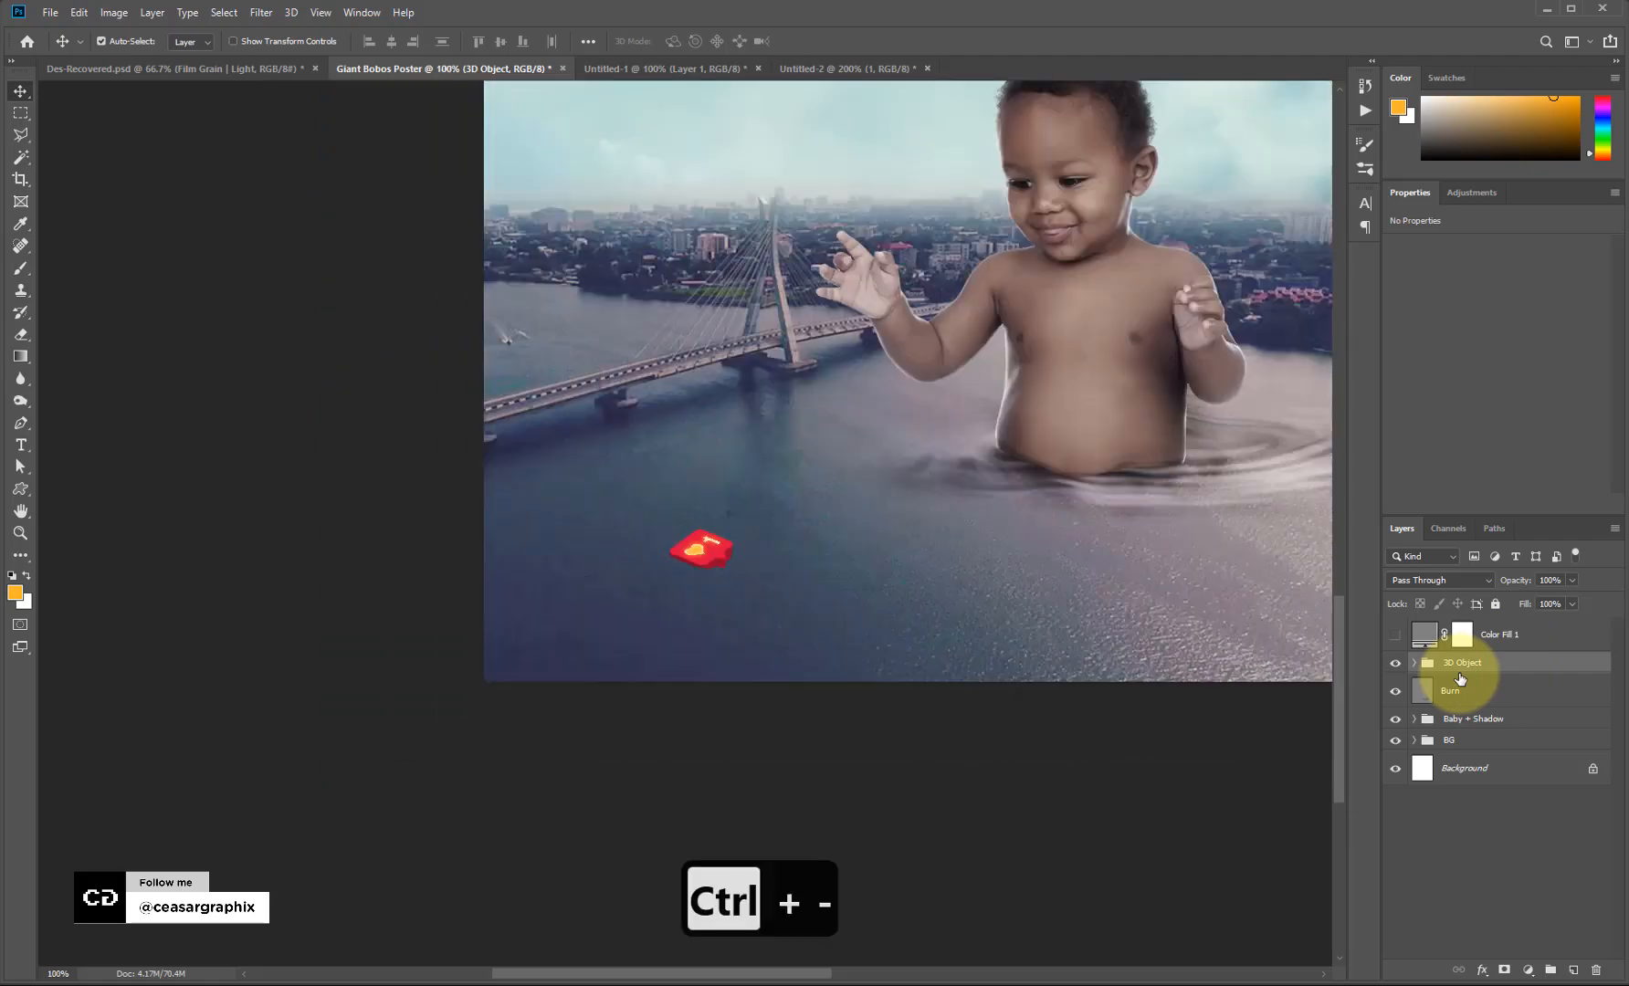
key("ctrl+minus")
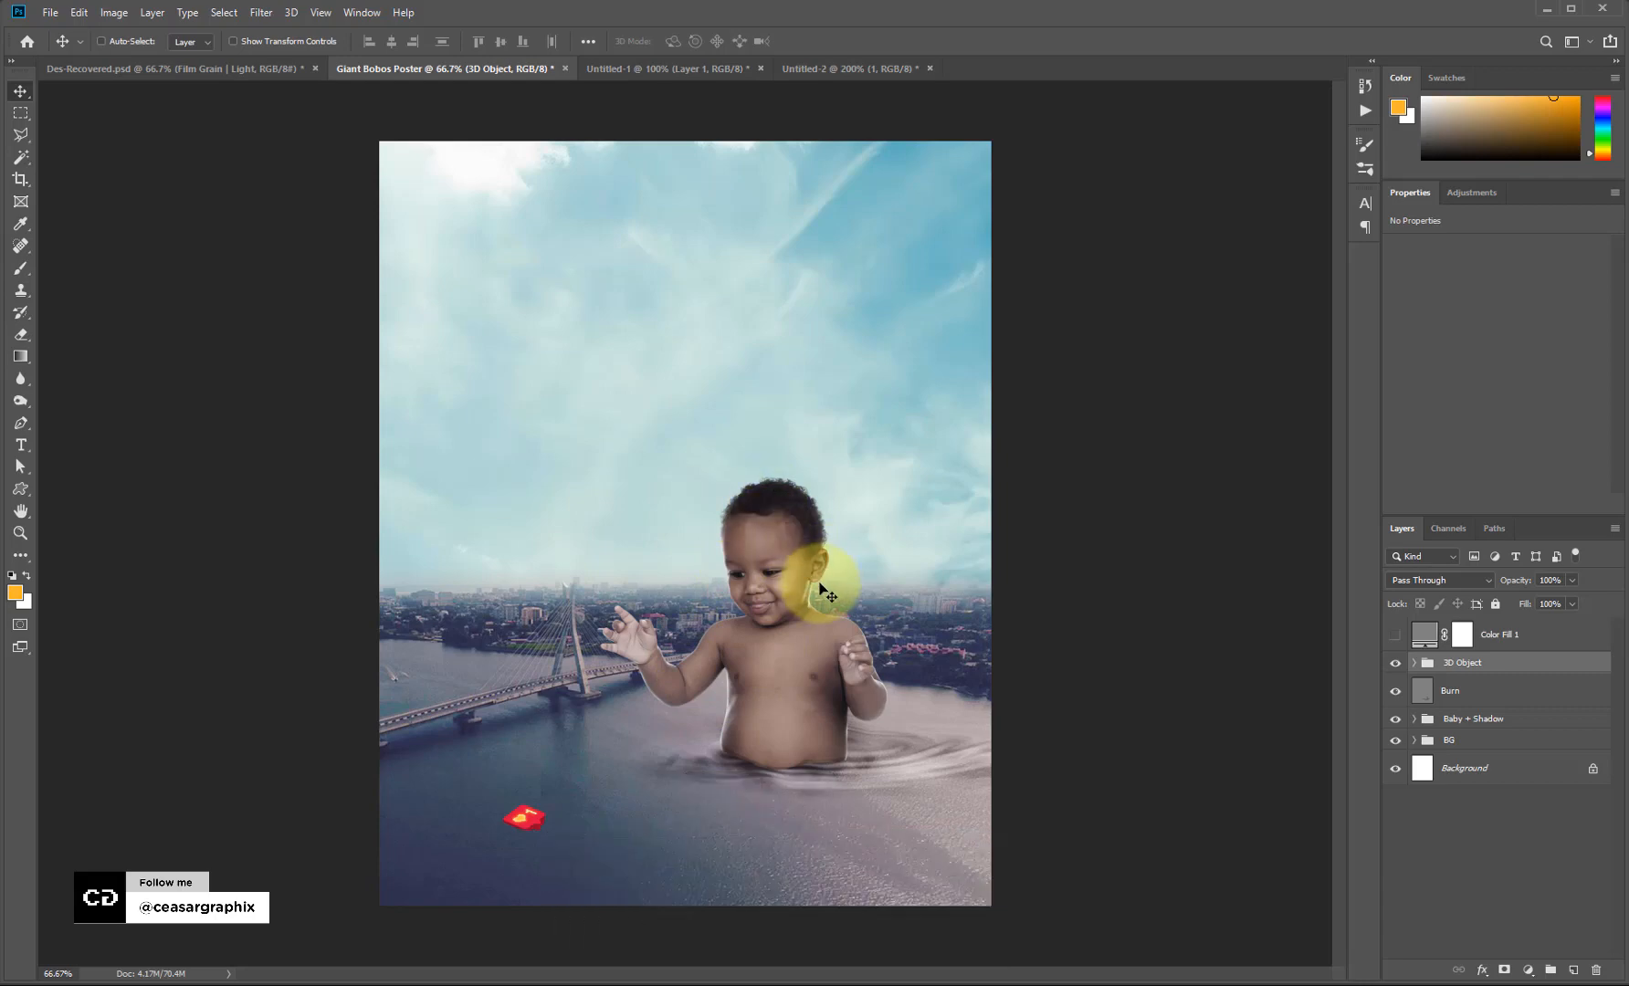
key("ctrl")
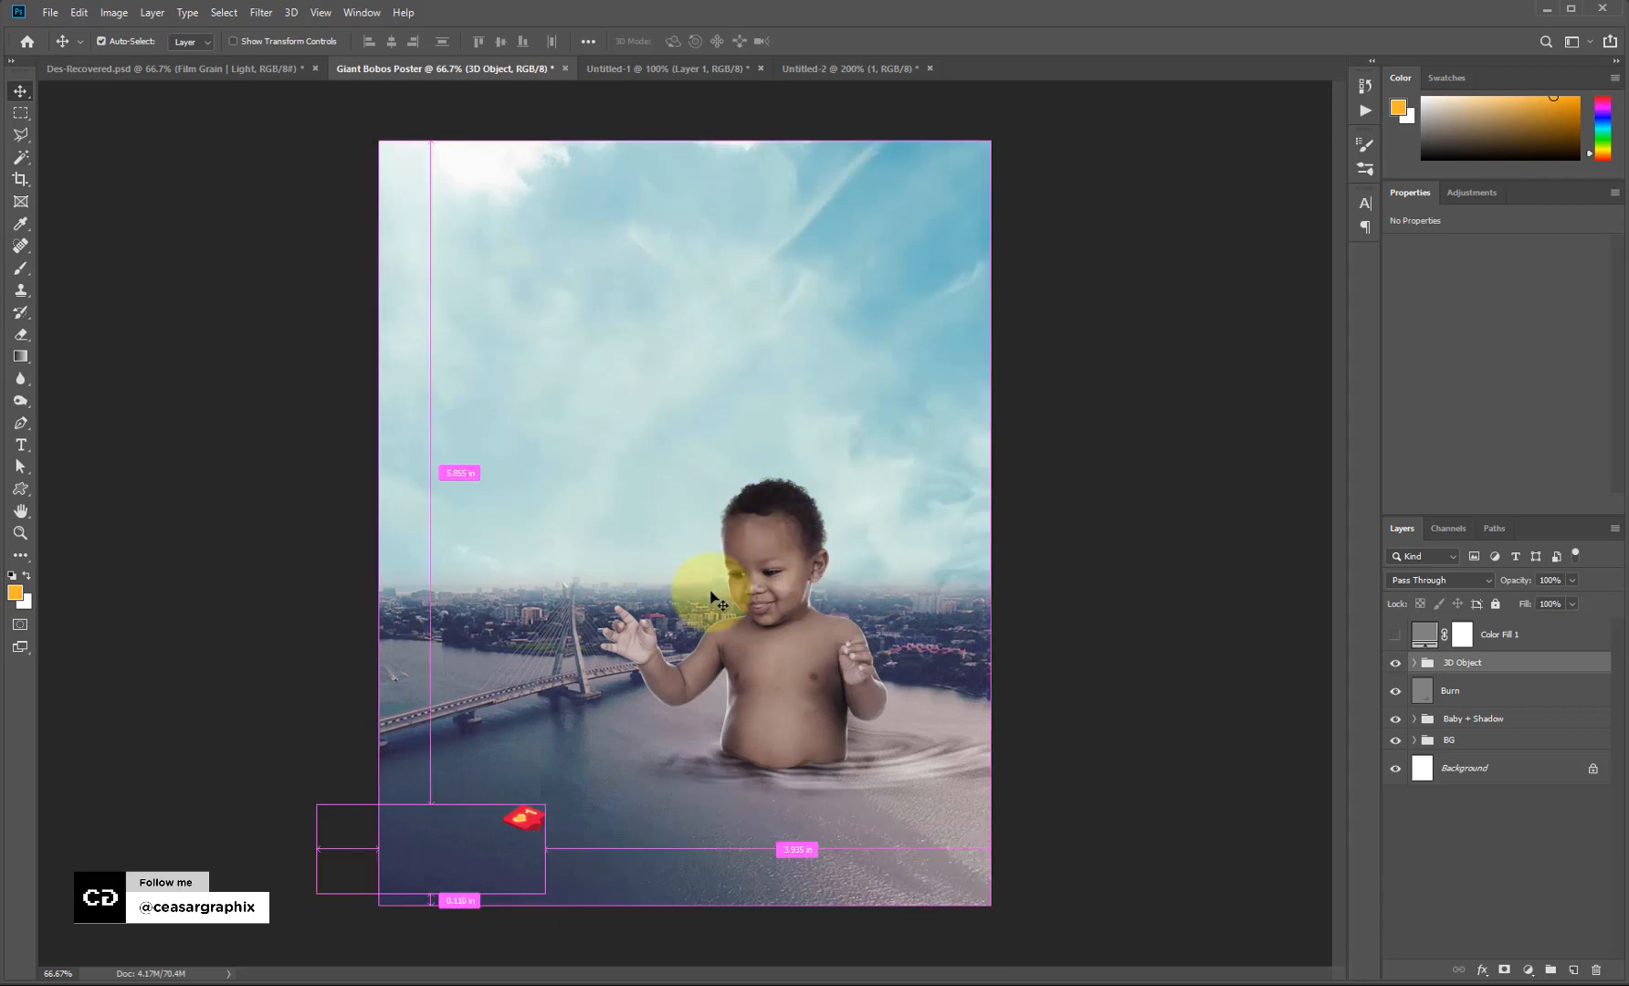
key("ctrl+equal")
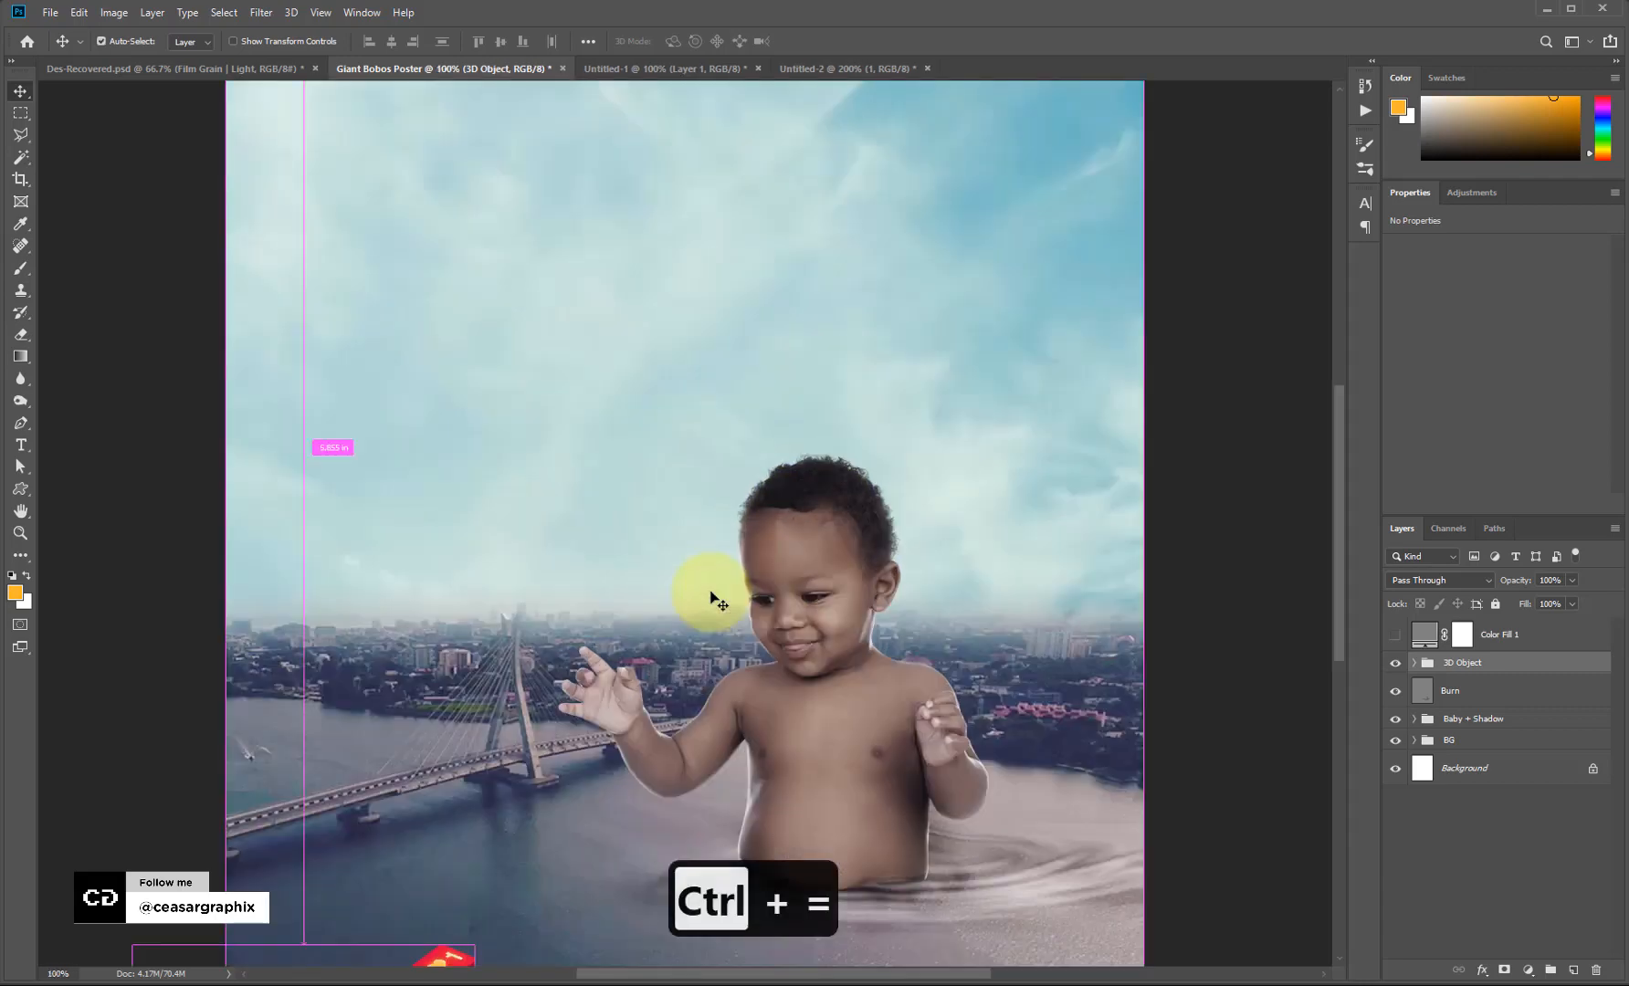
key("space")
left_click_drag(937, 678, 826, 519)
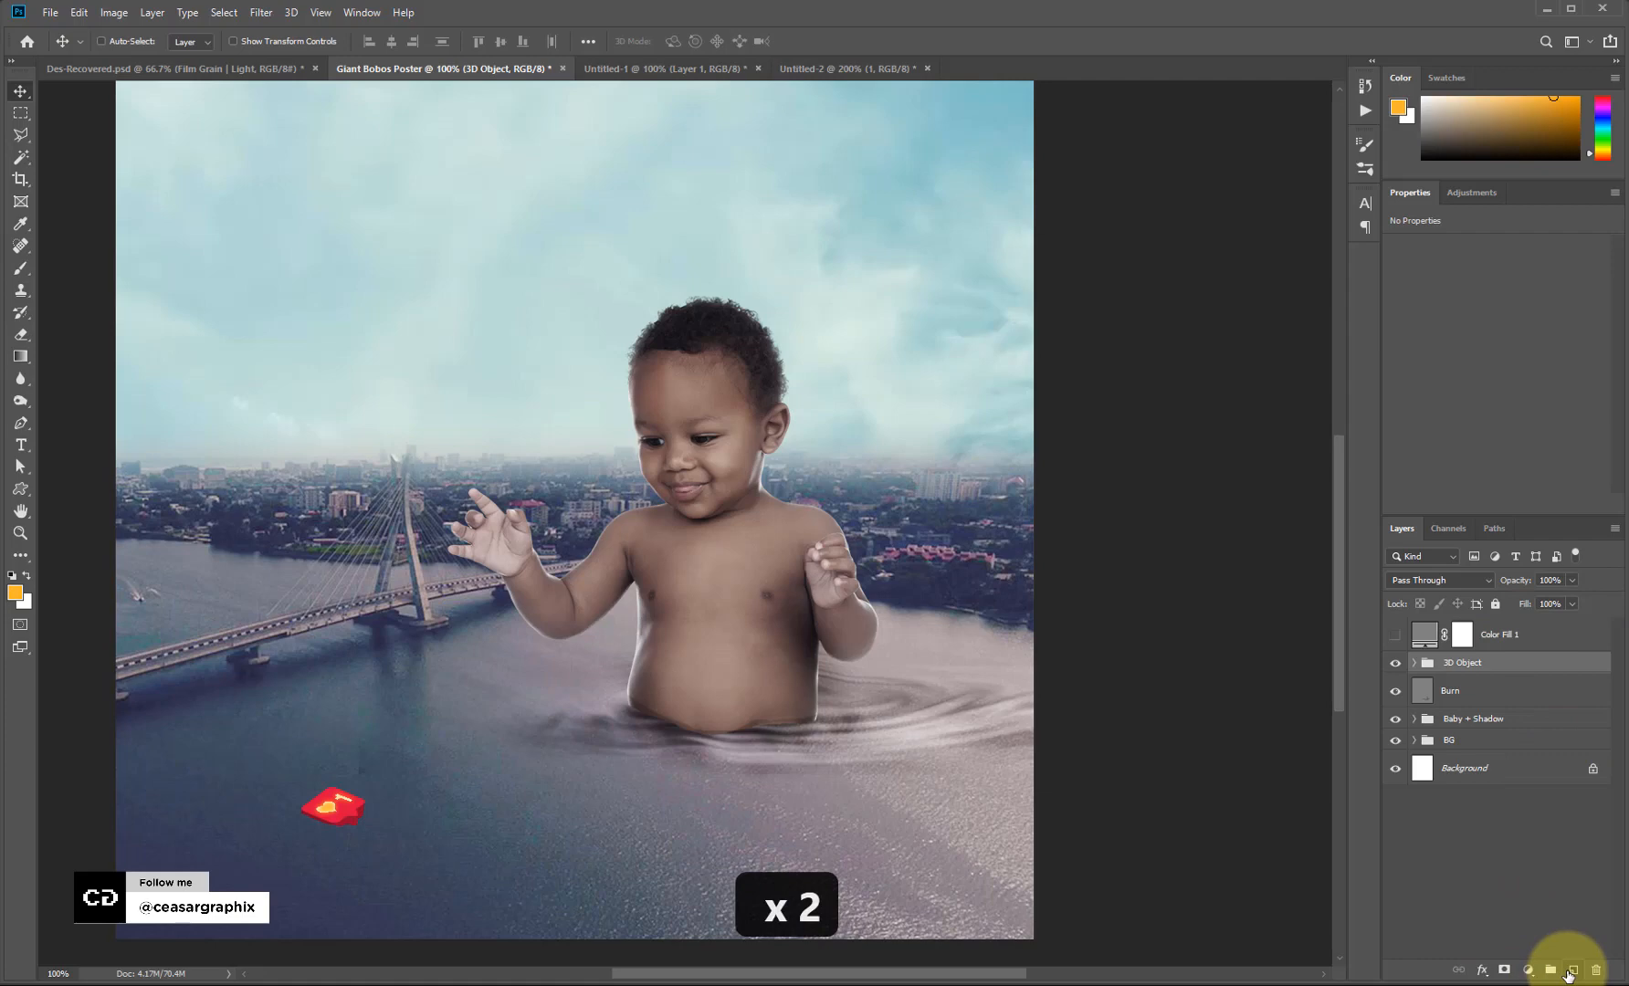
Create a new layer named 'Burn' set to Overlay blending.
left_click(1571, 972, "alt")
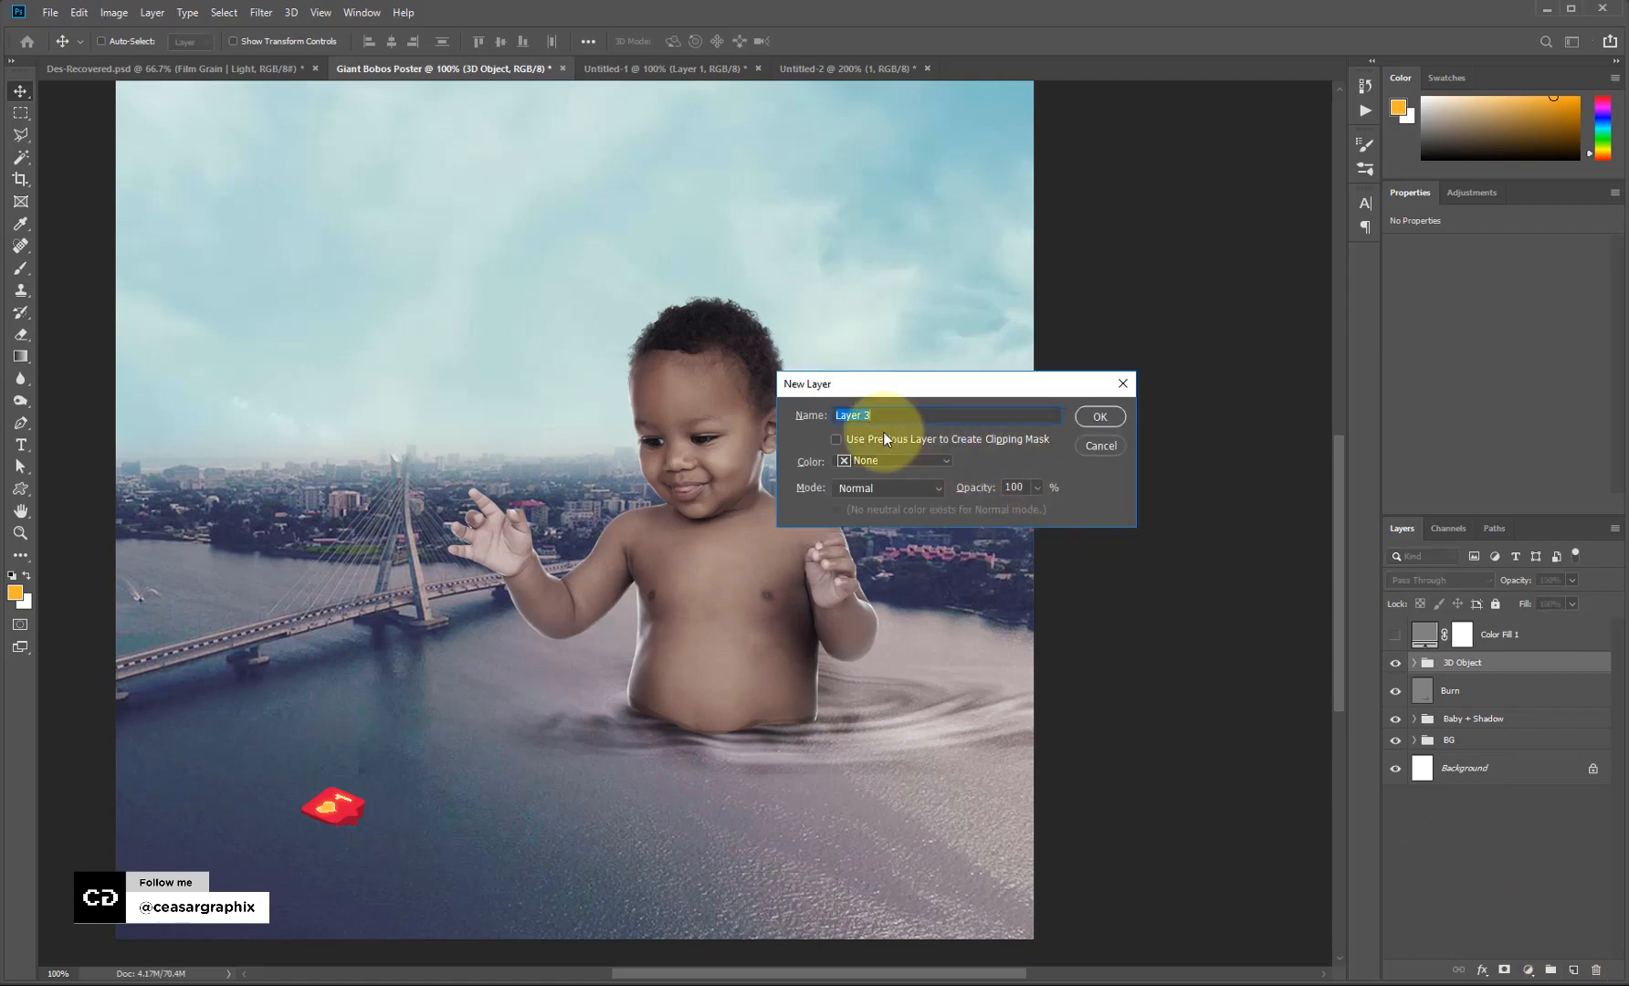
type("Burn")
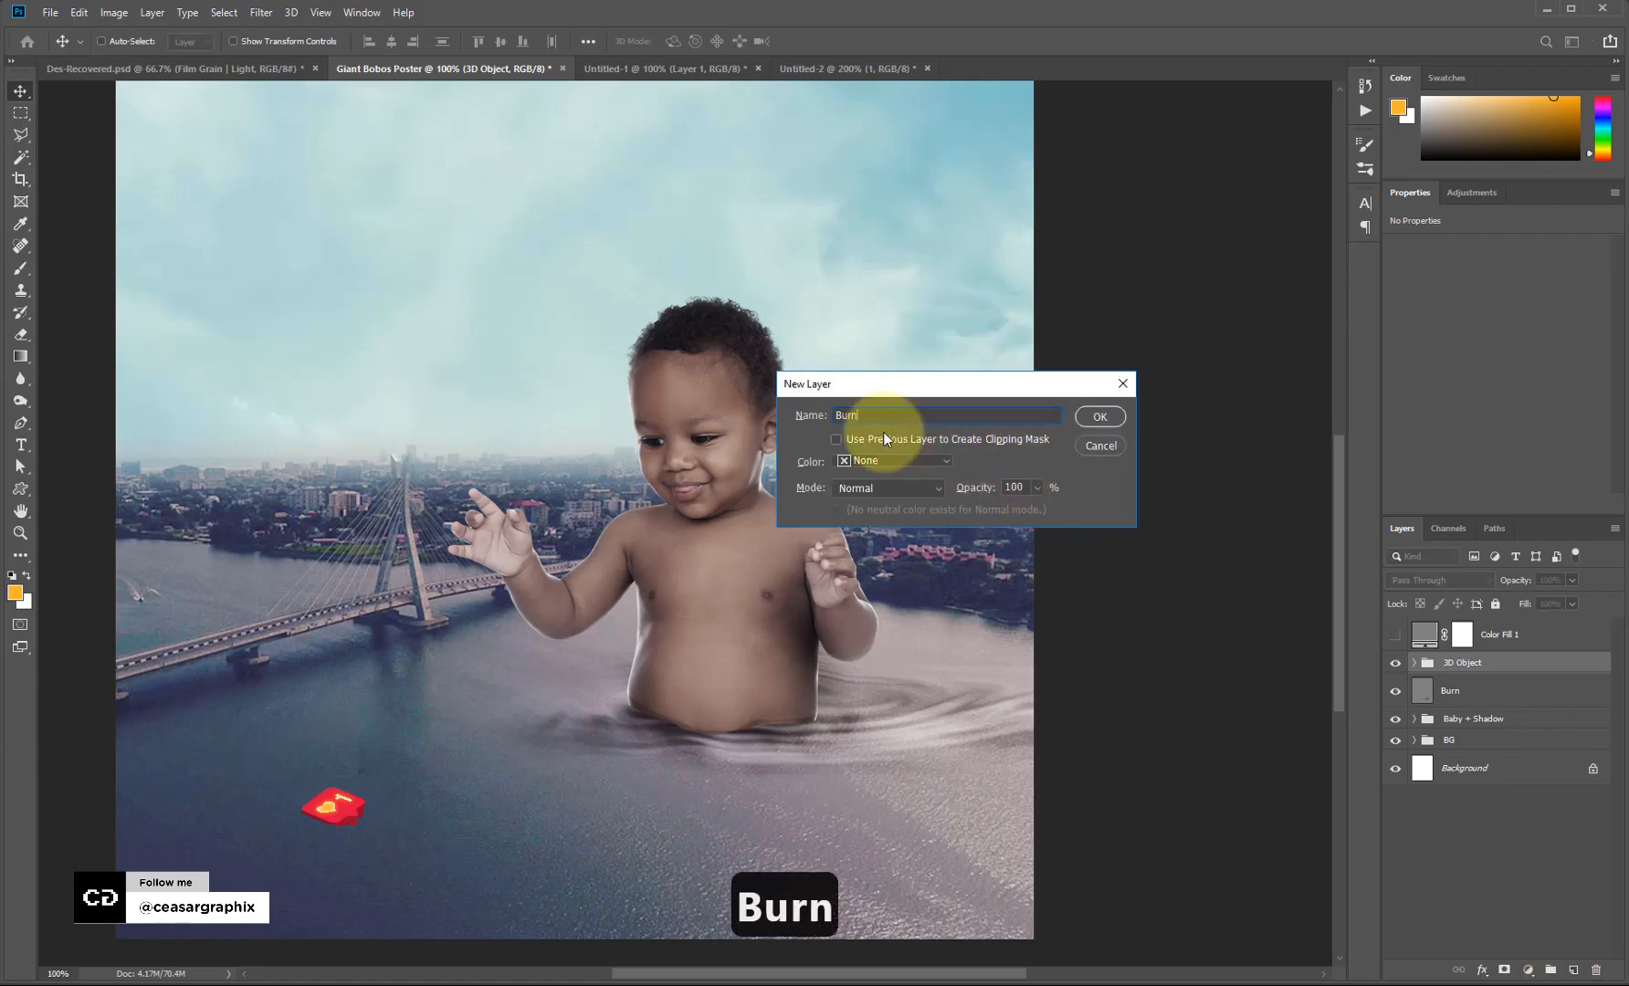
left_click(837, 487)
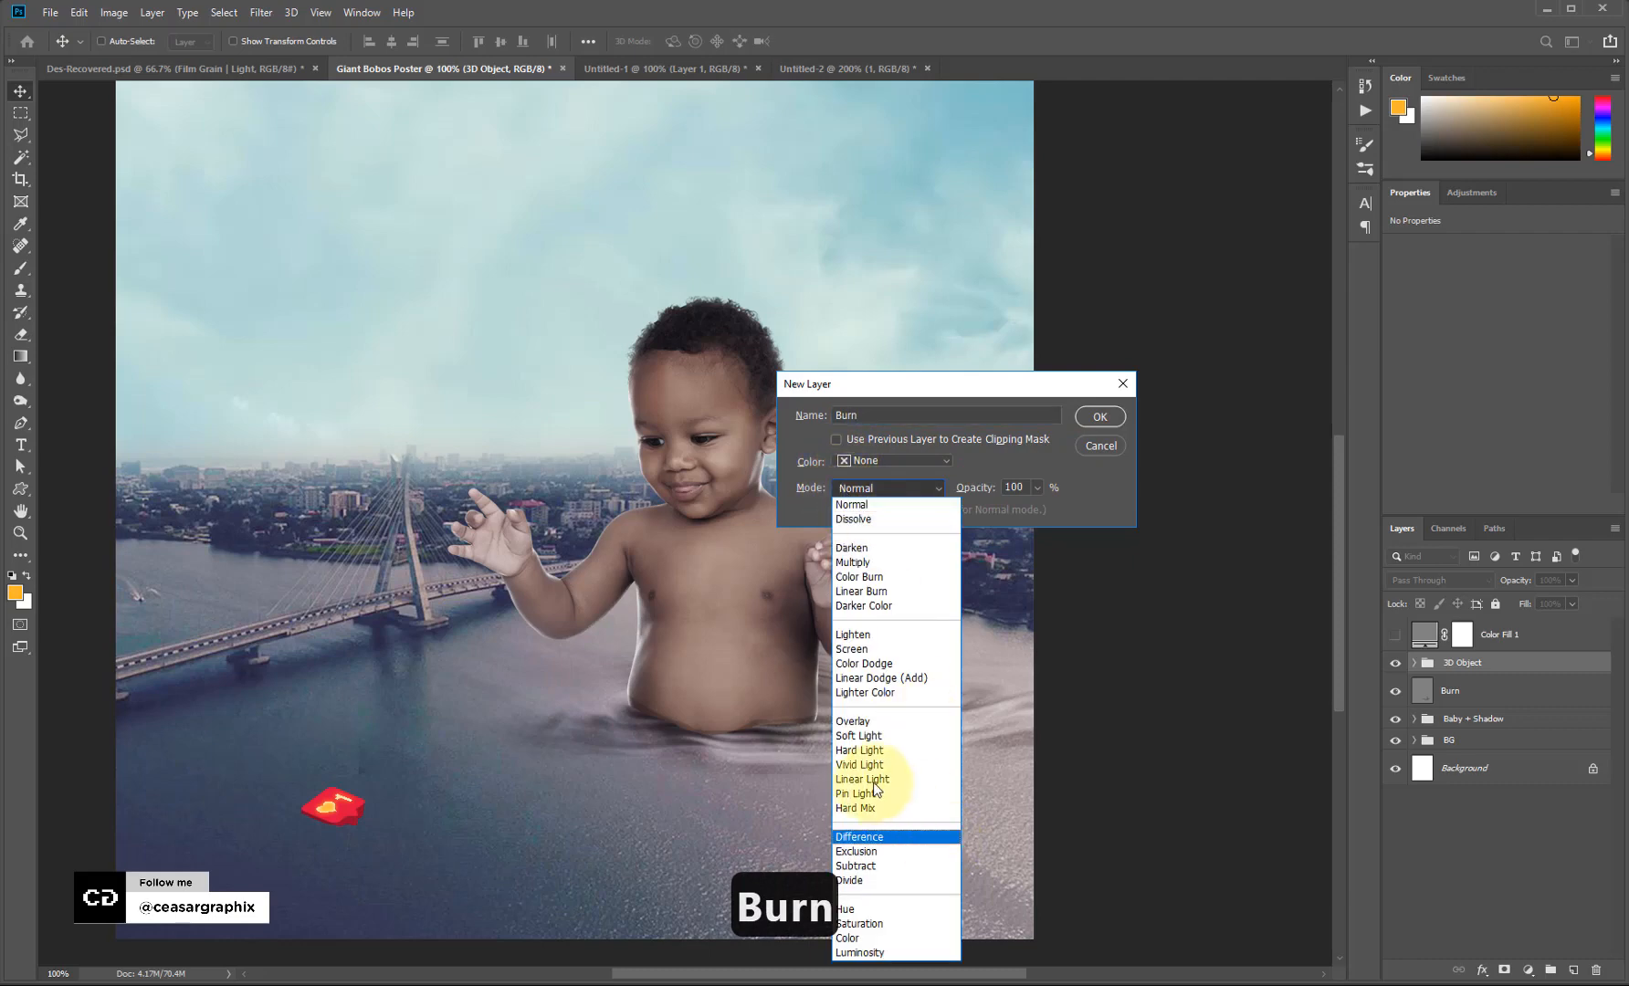
left_click(872, 720)
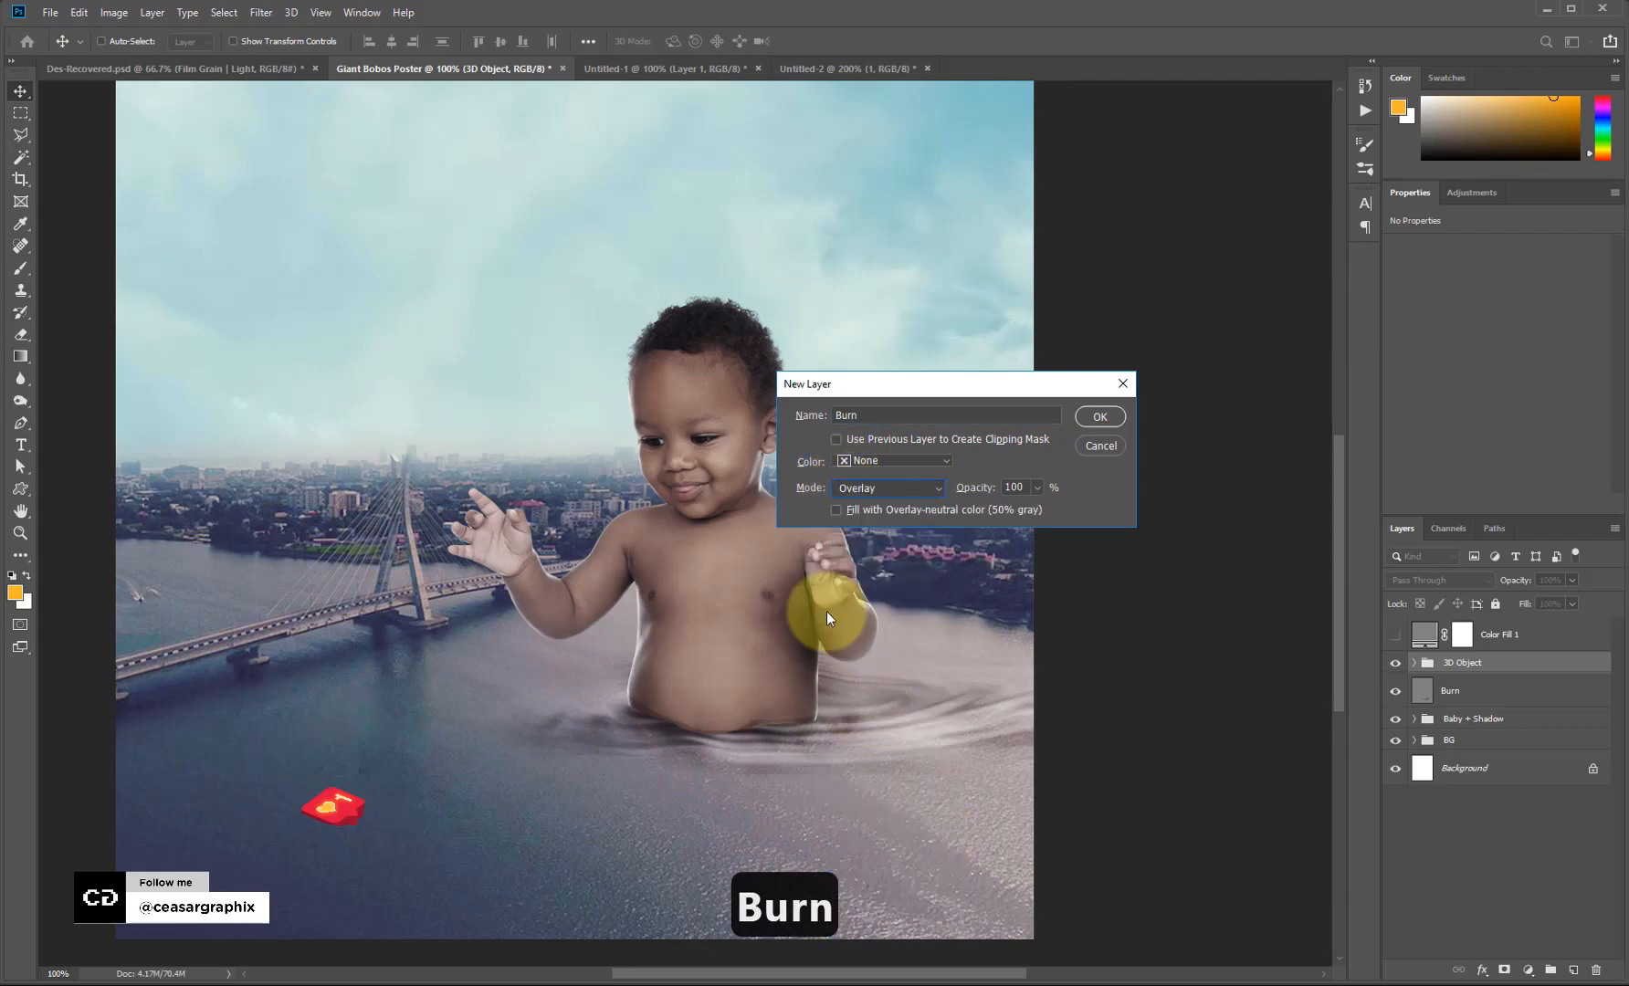
left_click(1099, 417)
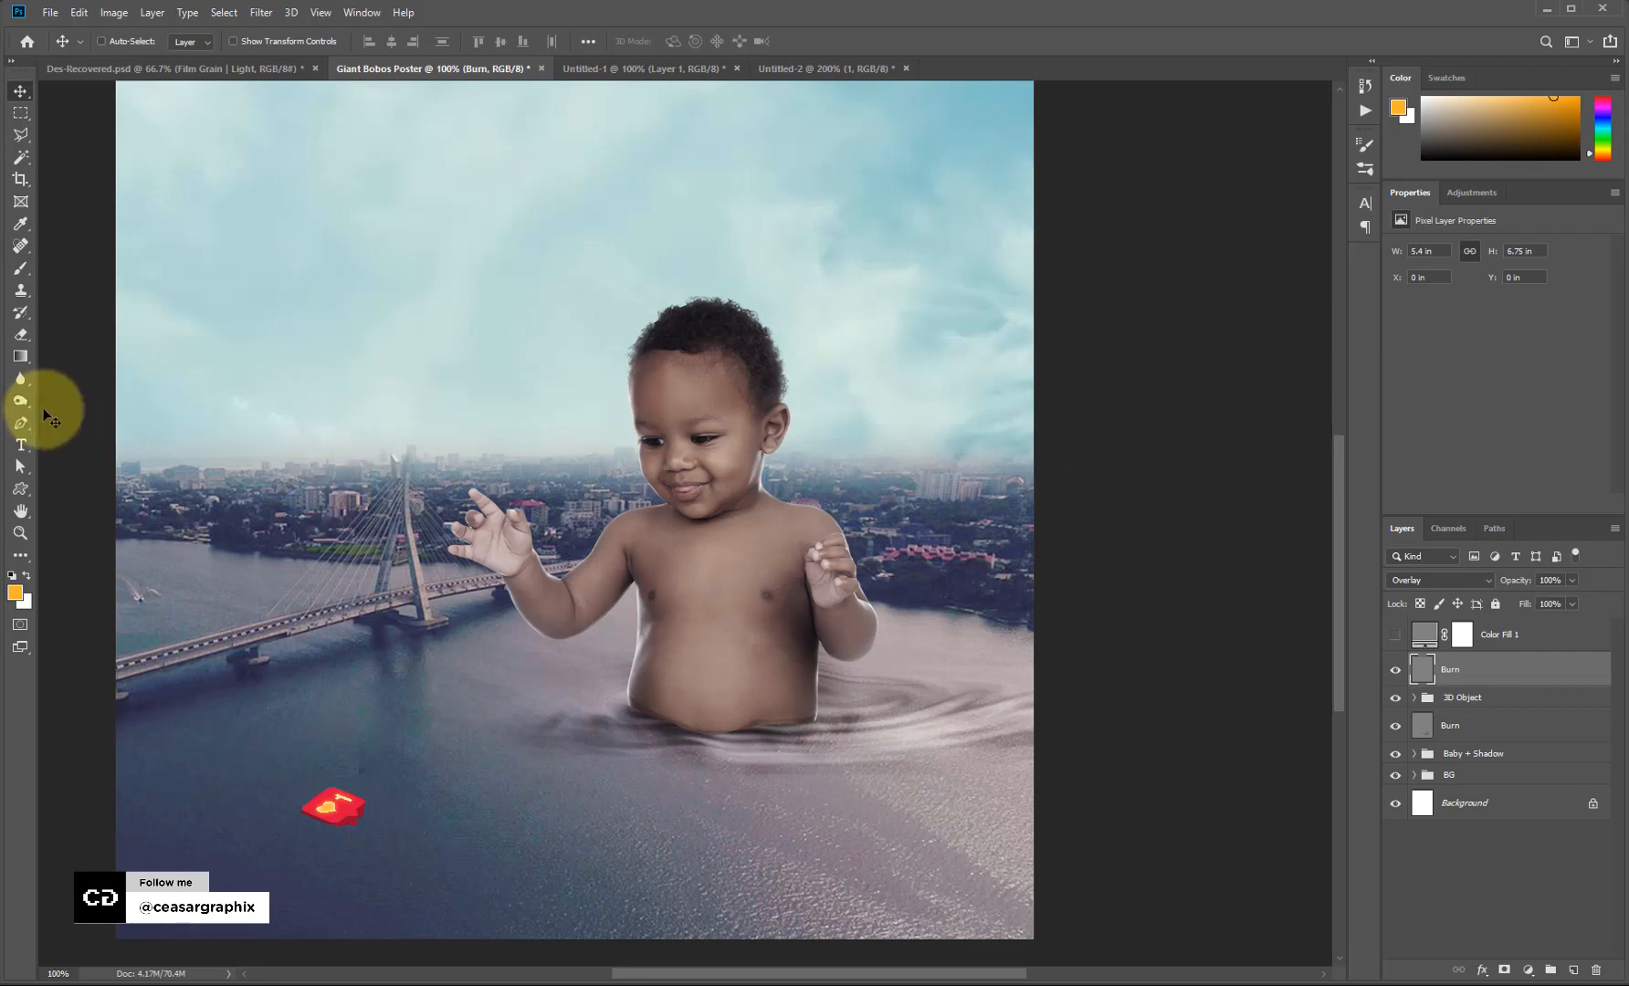
Burn the baby's belly twice with an 80 px Burn brush, undoing each stroke.
left_click_drag(20, 400, 94, 421)
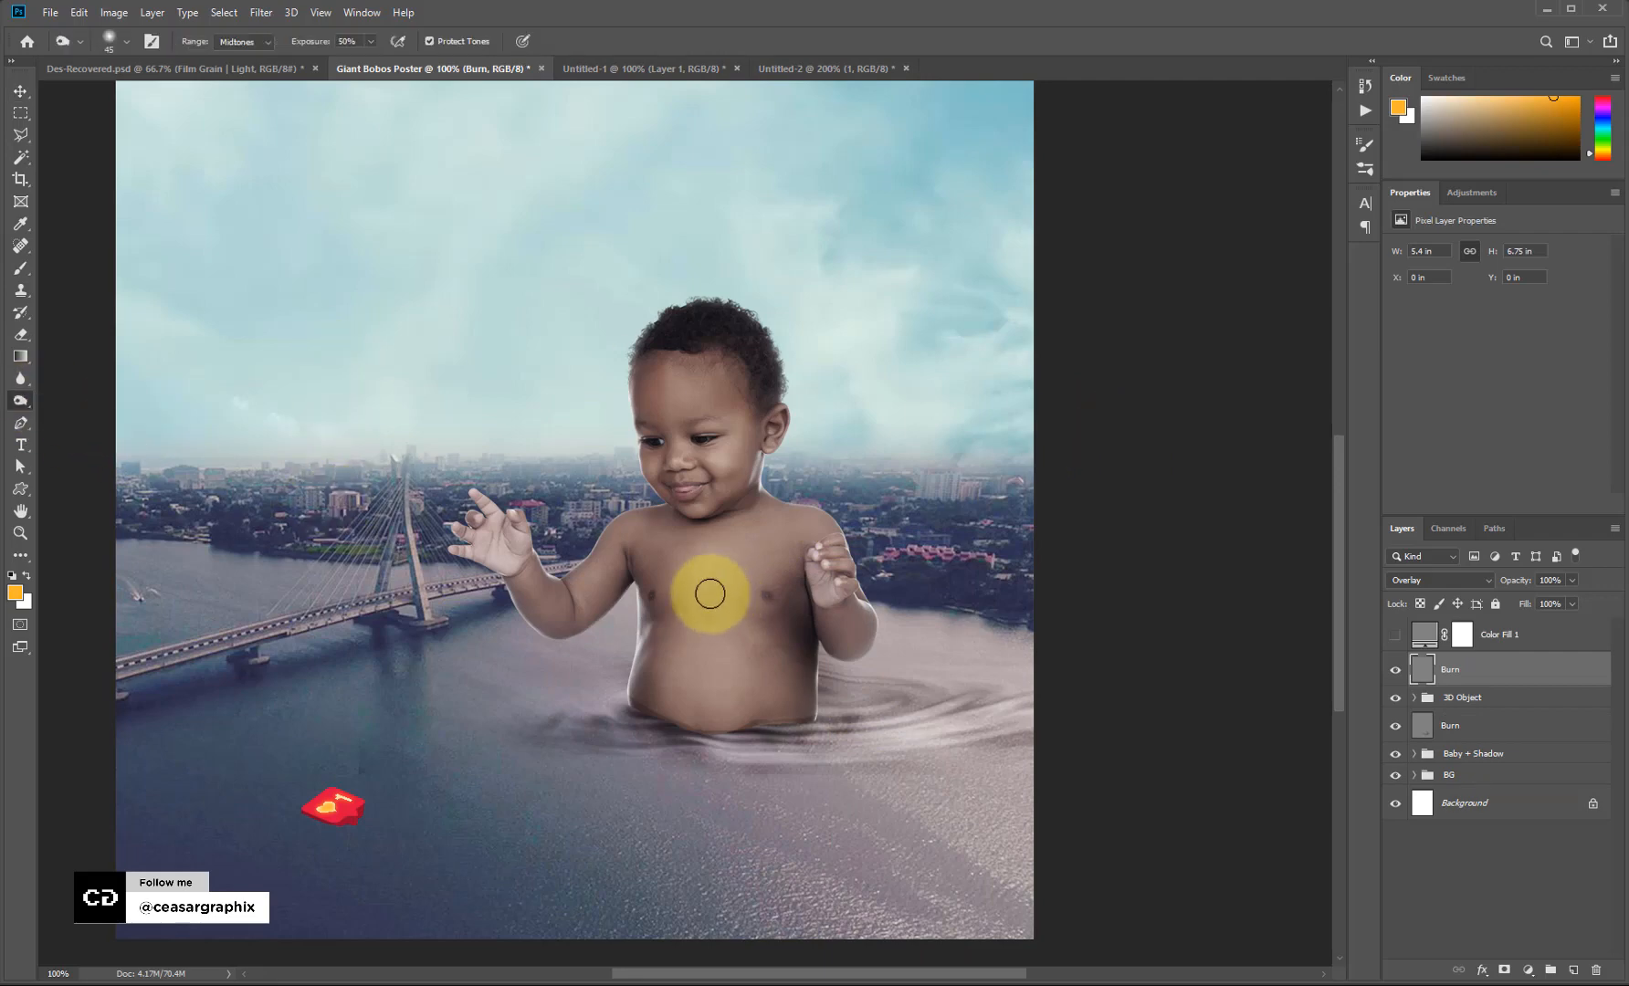
key("bracketright")
key("bracketright")
key("bracketright")
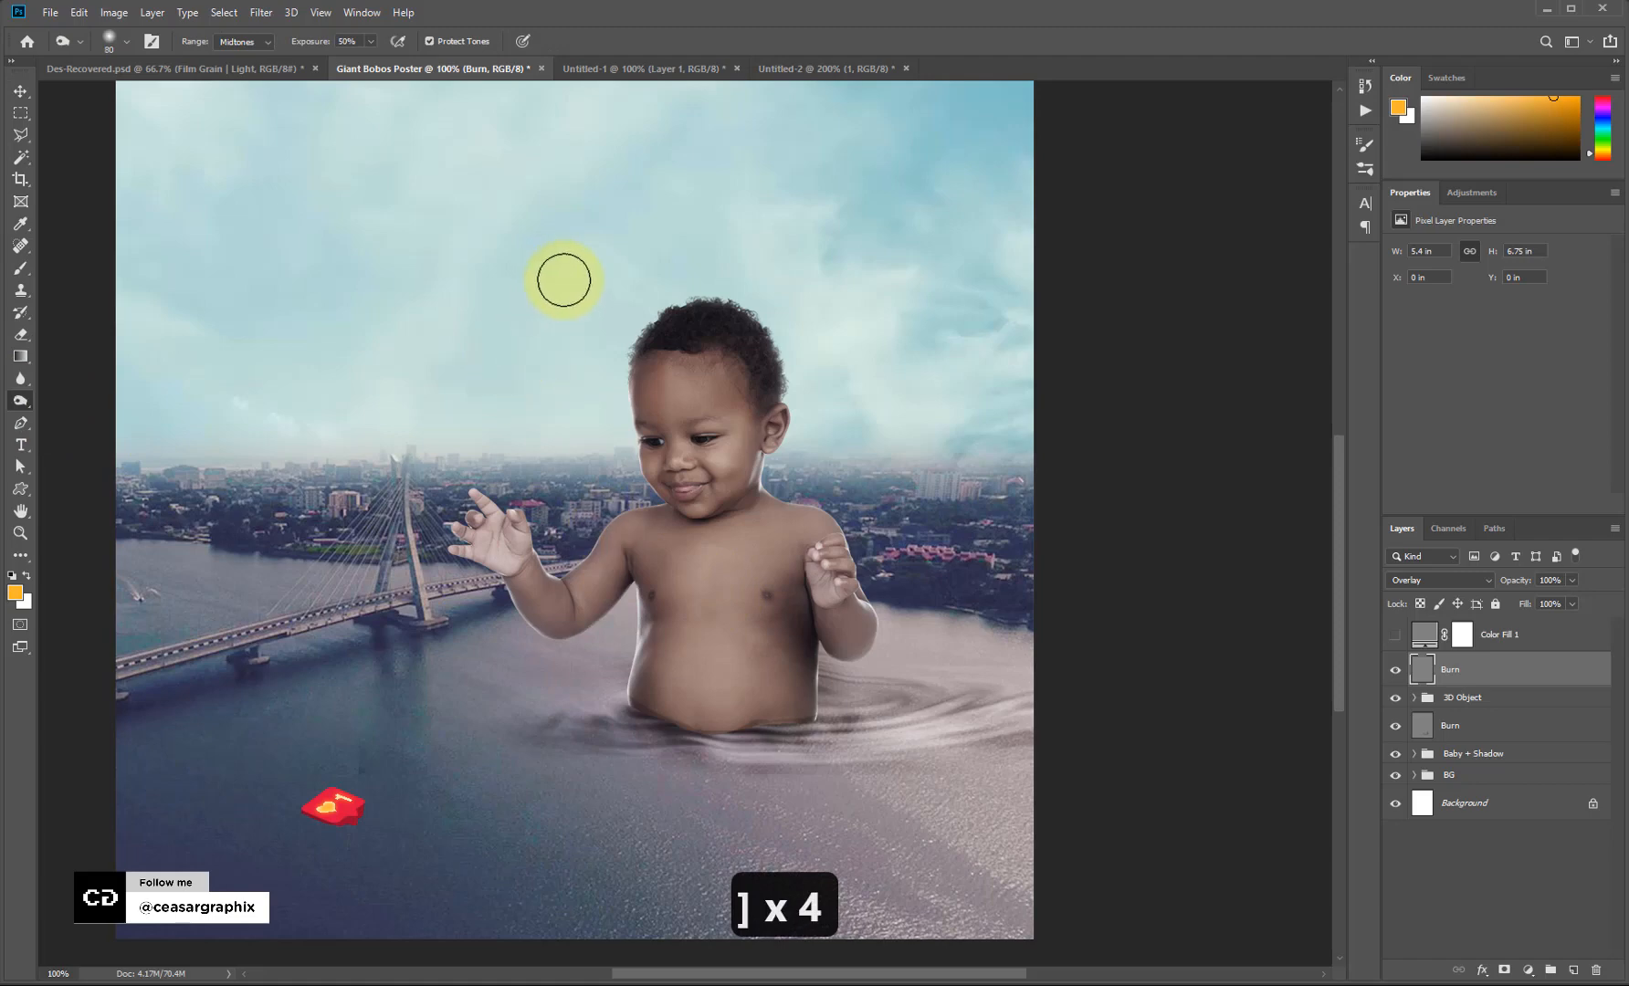
mouse_move(643, 631)
left_mouse_down()
mouse_move(640, 610)
mouse_move(647, 702)
mouse_move(640, 593)
mouse_move(794, 733)
left_mouse_up()
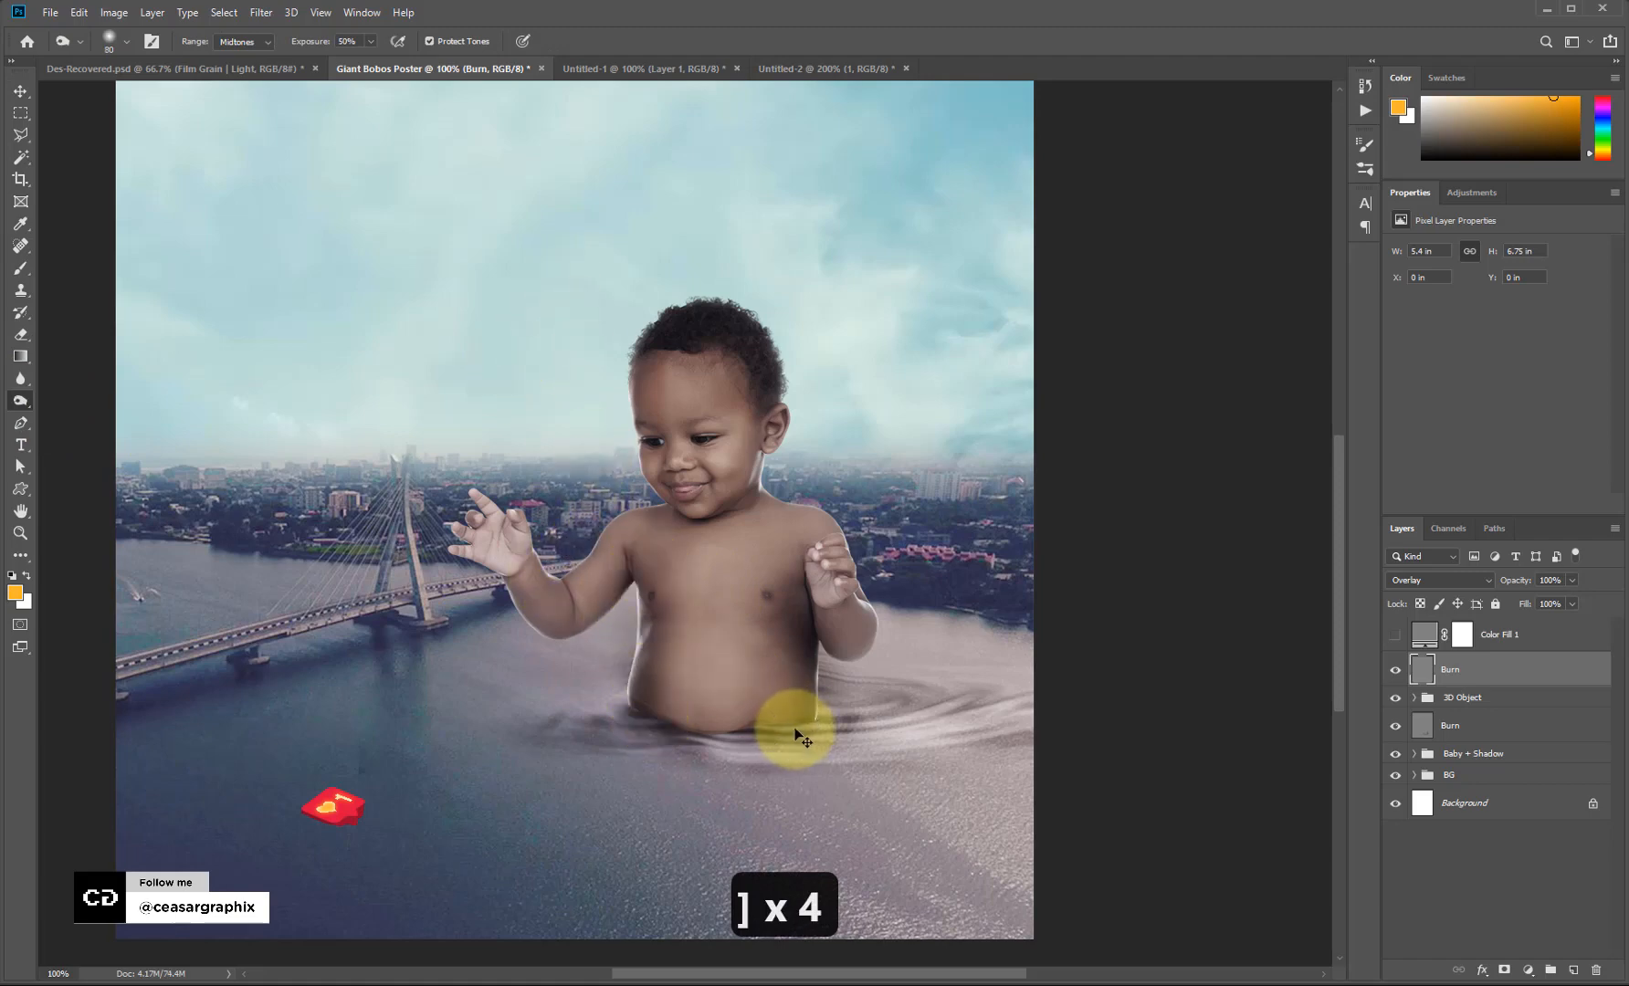
key("ctrl+z")
mouse_move(657, 671)
left_mouse_down()
mouse_move(646, 618)
mouse_move(650, 701)
mouse_move(635, 623)
mouse_move(709, 710)
left_mouse_up()
key("ctrl+z")
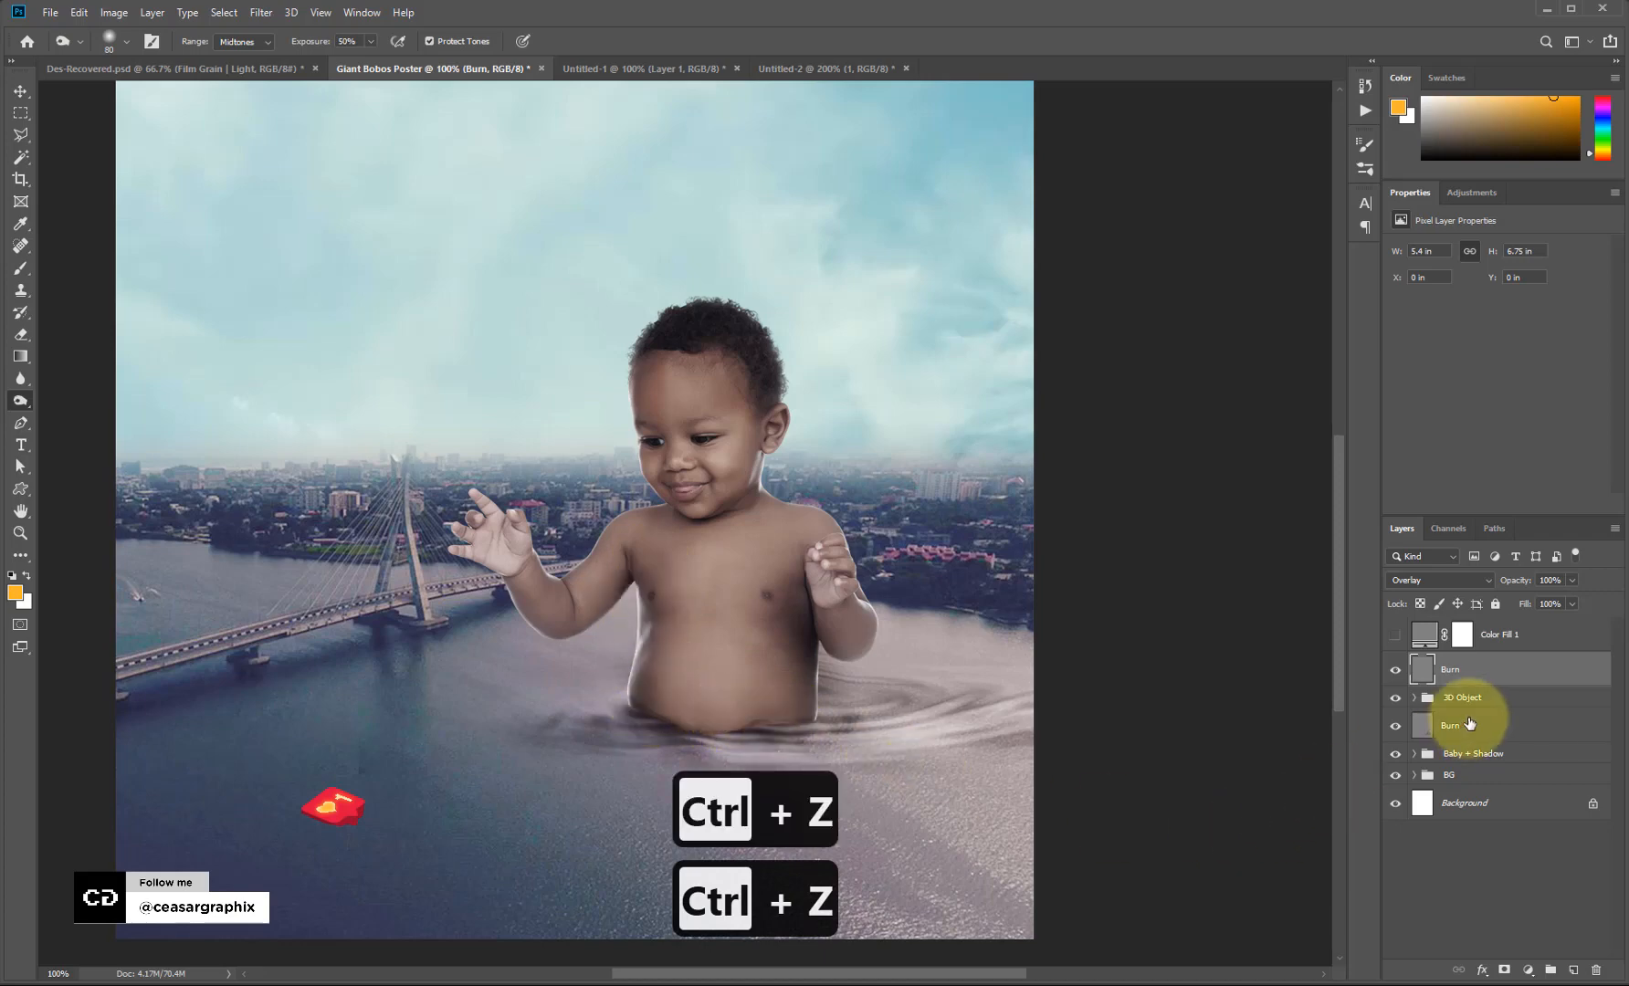
Load the Baby layer's outline as a selection and burn the belly and chest on the top Burn layer.
left_click(1414, 753)
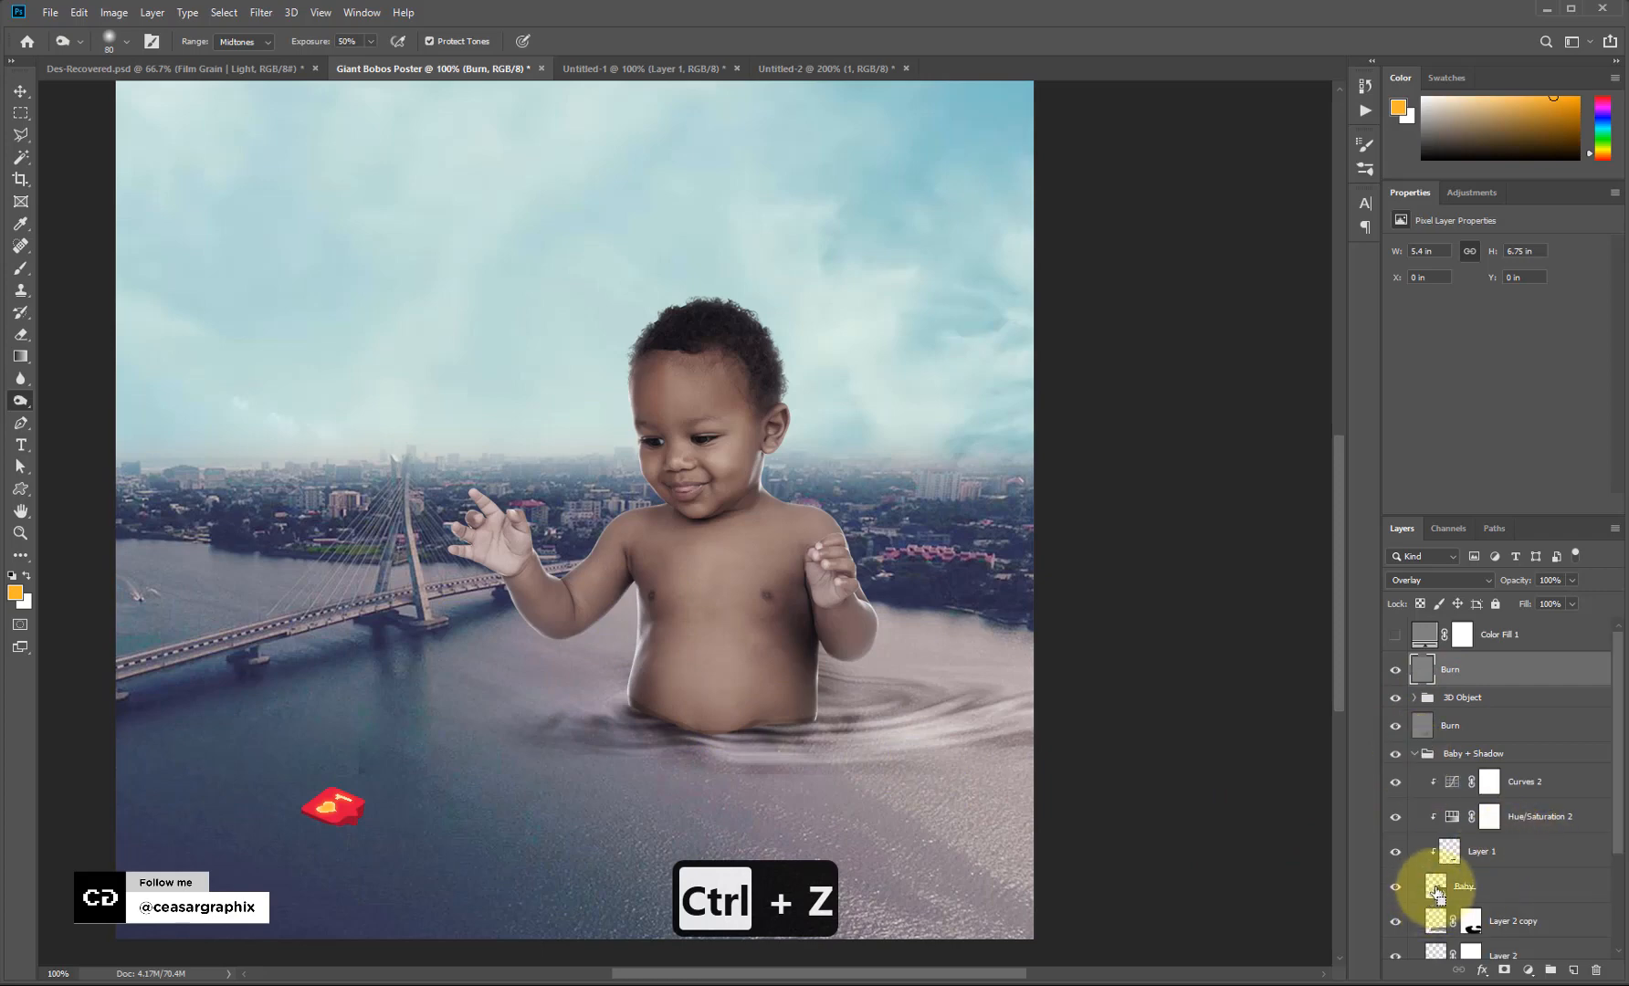
left_click(1436, 885, "ctrl")
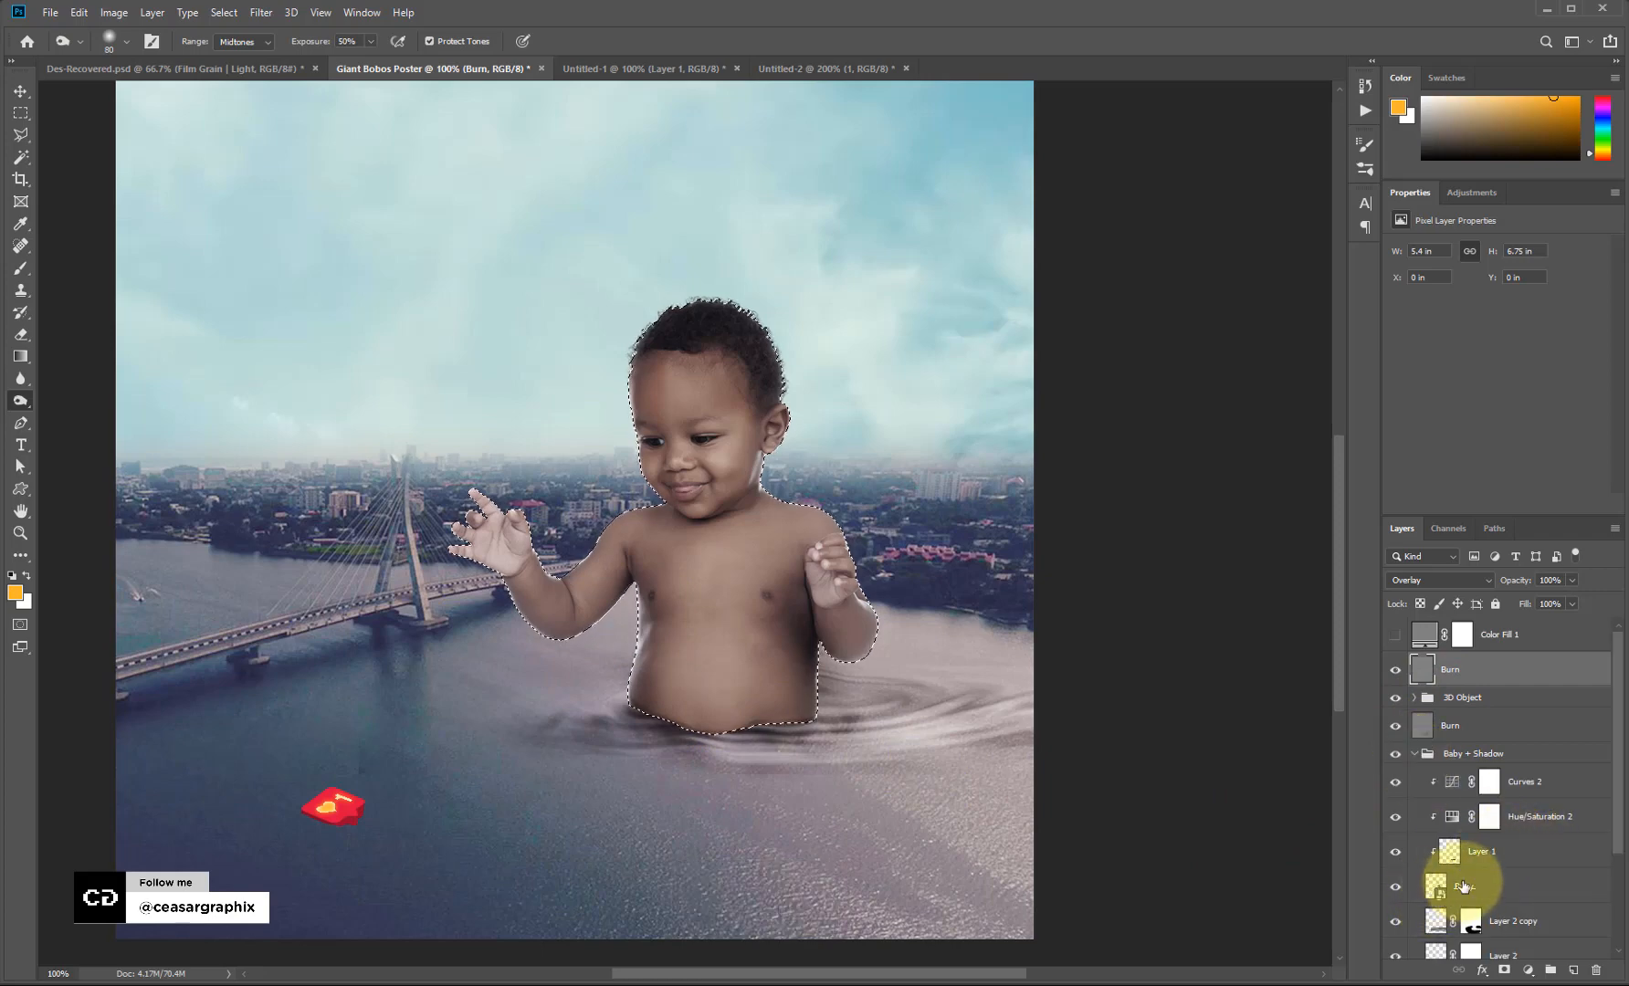
left_click(1413, 753)
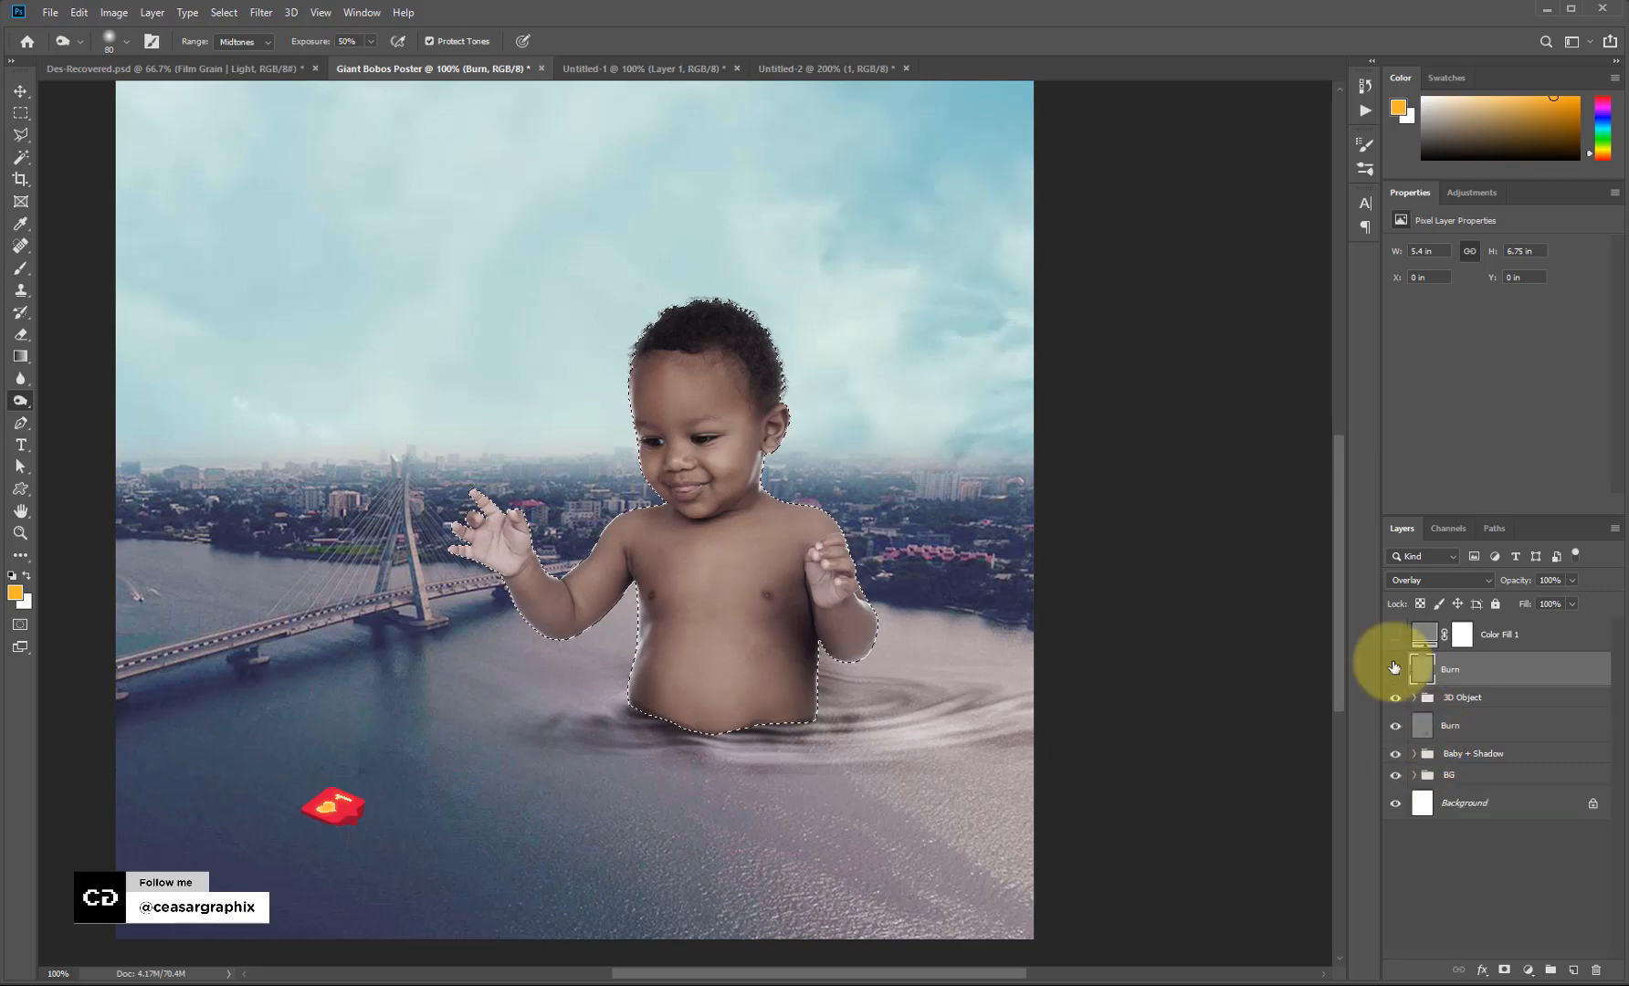
left_click(1394, 669)
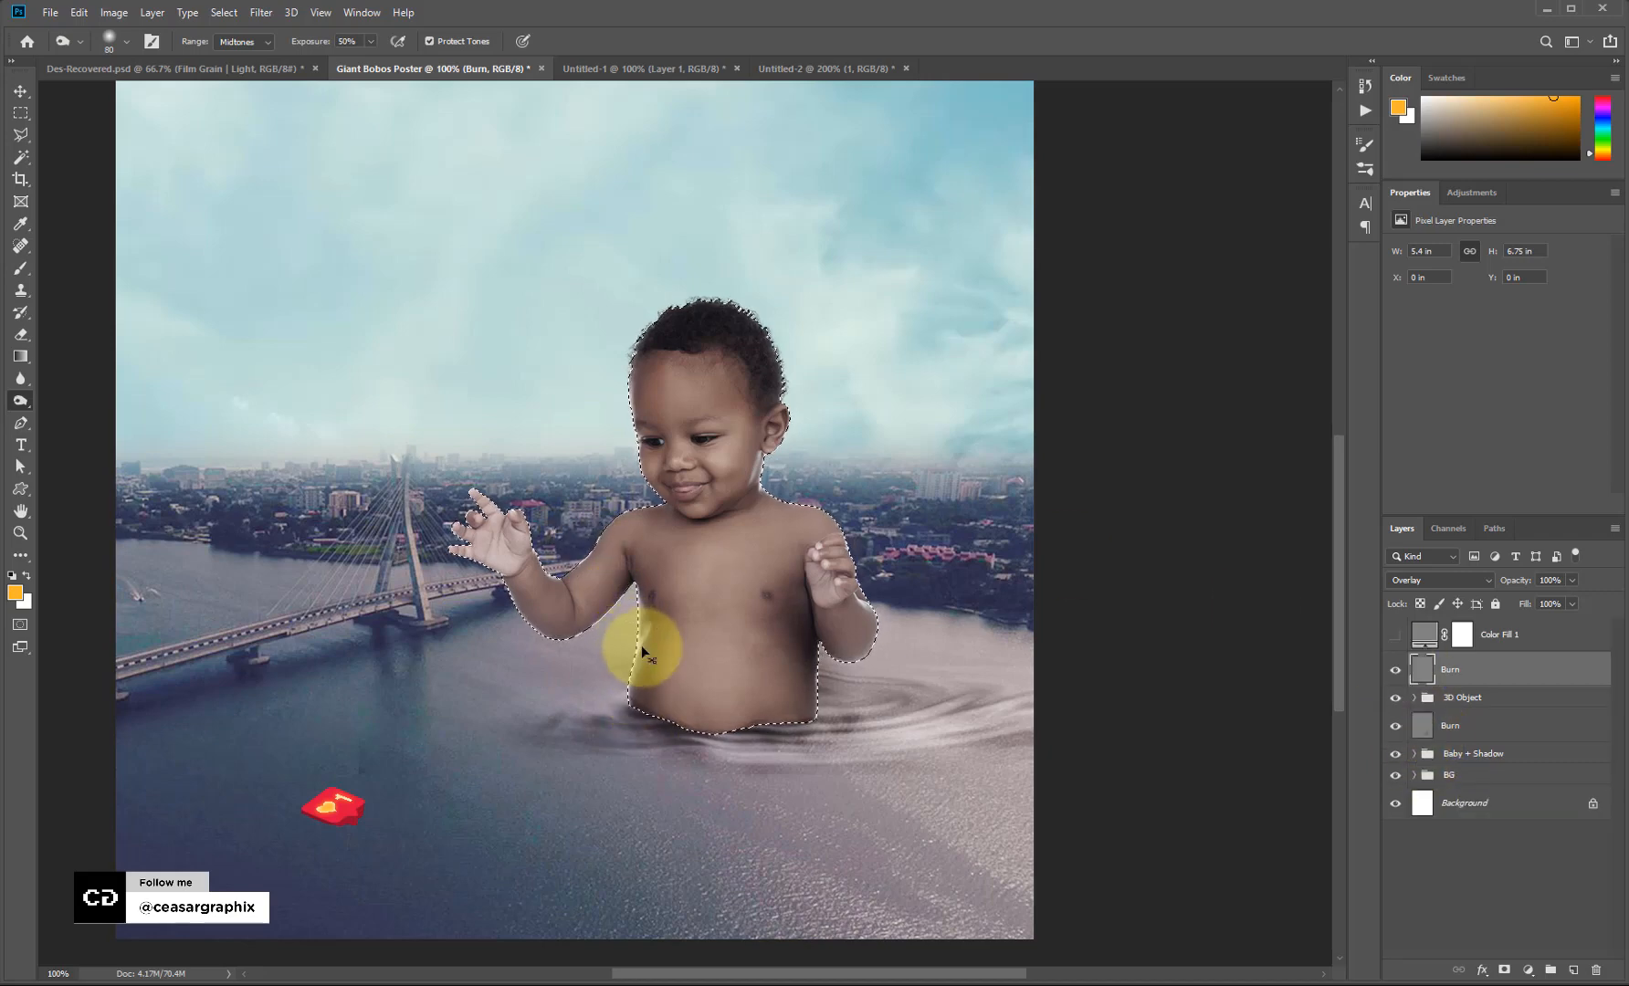
key("ctrl+h")
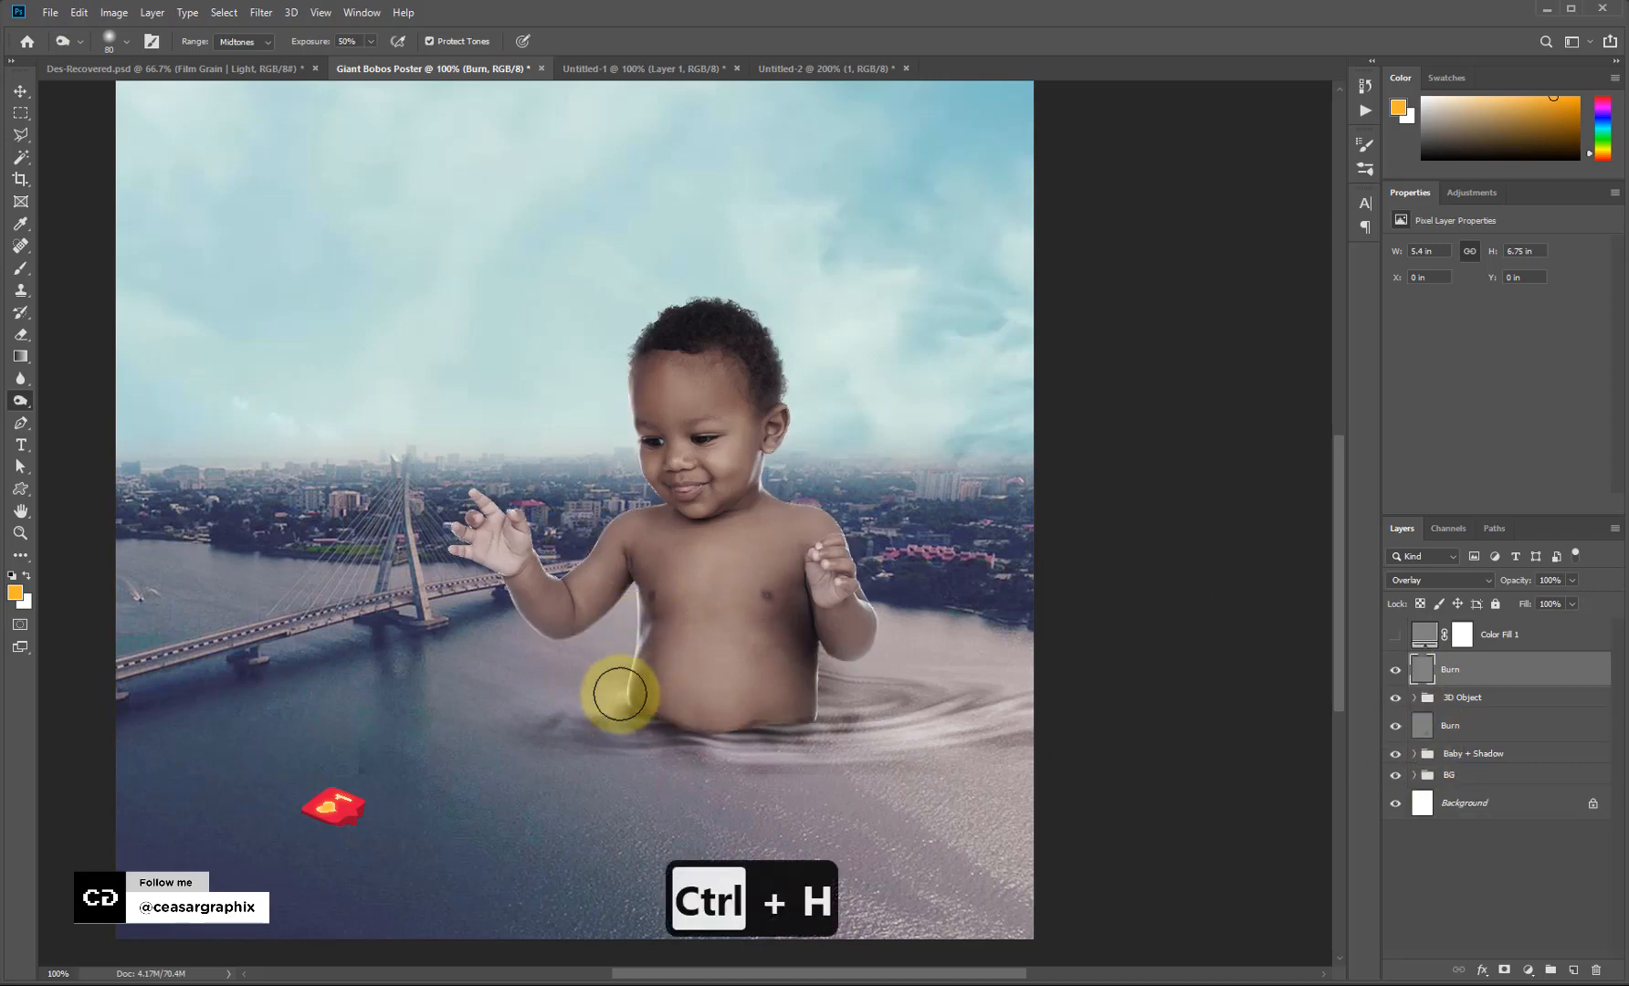
mouse_move(620, 694)
left_mouse_down()
mouse_move(636, 634)
mouse_move(617, 574)
mouse_move(599, 627)
mouse_move(659, 590)
mouse_move(800, 637)
mouse_move(816, 667)
mouse_move(804, 754)
mouse_move(814, 564)
mouse_move(756, 442)
mouse_move(734, 378)
mouse_move(752, 361)
mouse_move(728, 318)
mouse_move(786, 382)
mouse_move(645, 355)
mouse_move(641, 493)
mouse_move(661, 526)
mouse_move(576, 817)
mouse_move(816, 676)
mouse_move(667, 716)
mouse_move(684, 766)
mouse_move(669, 730)
mouse_move(763, 764)
mouse_move(765, 457)
mouse_move(922, 582)
left_mouse_up()
key("bracketleft")
key("bracketleft")
key("bracketleft")
key("bracketleft")
key("bracketleft")
key("bracketleft")
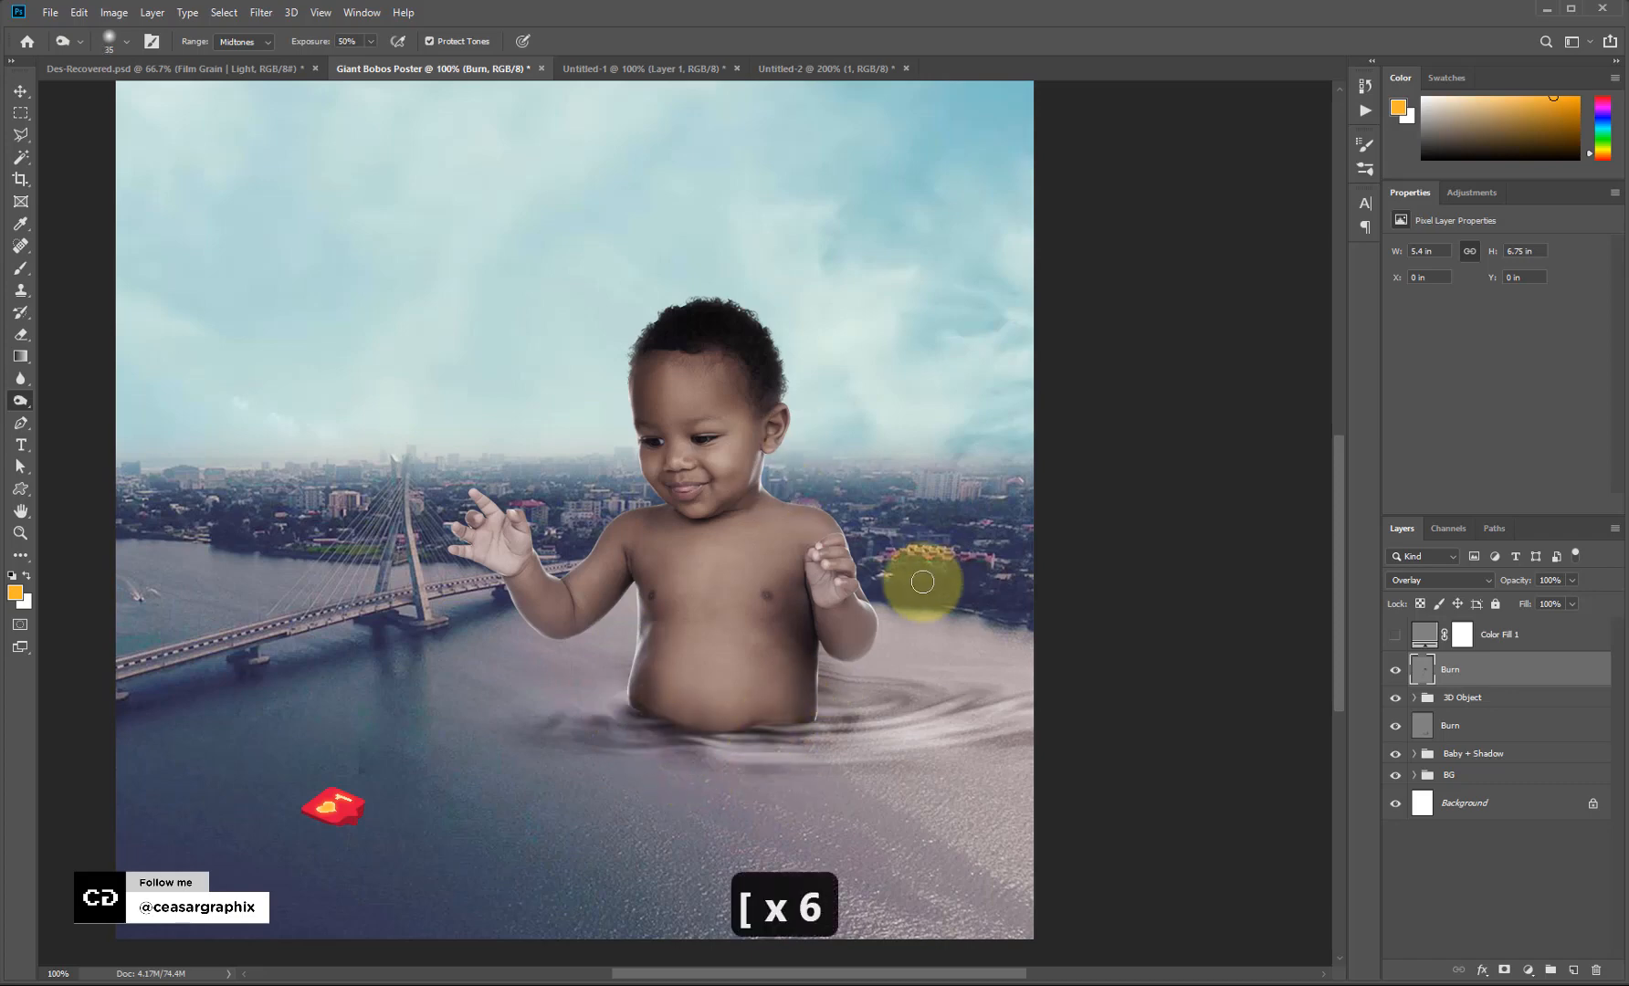
key("v")
key("v")
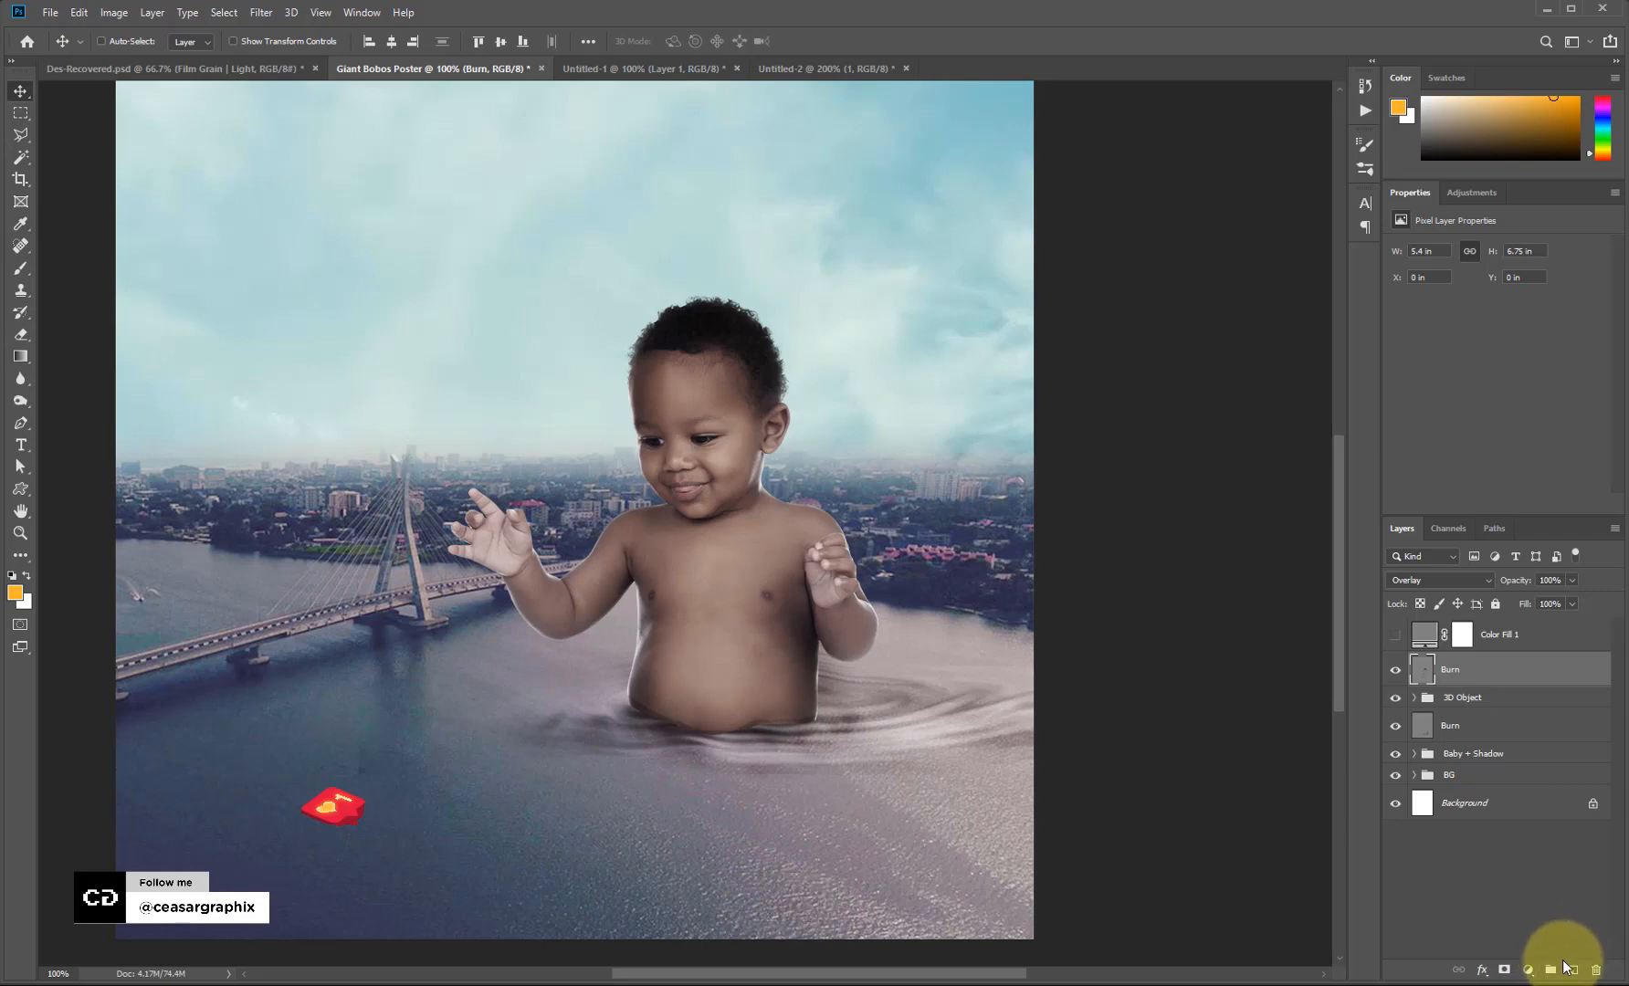
Add a new empty layer directly above the BG group.
left_click(1478, 774)
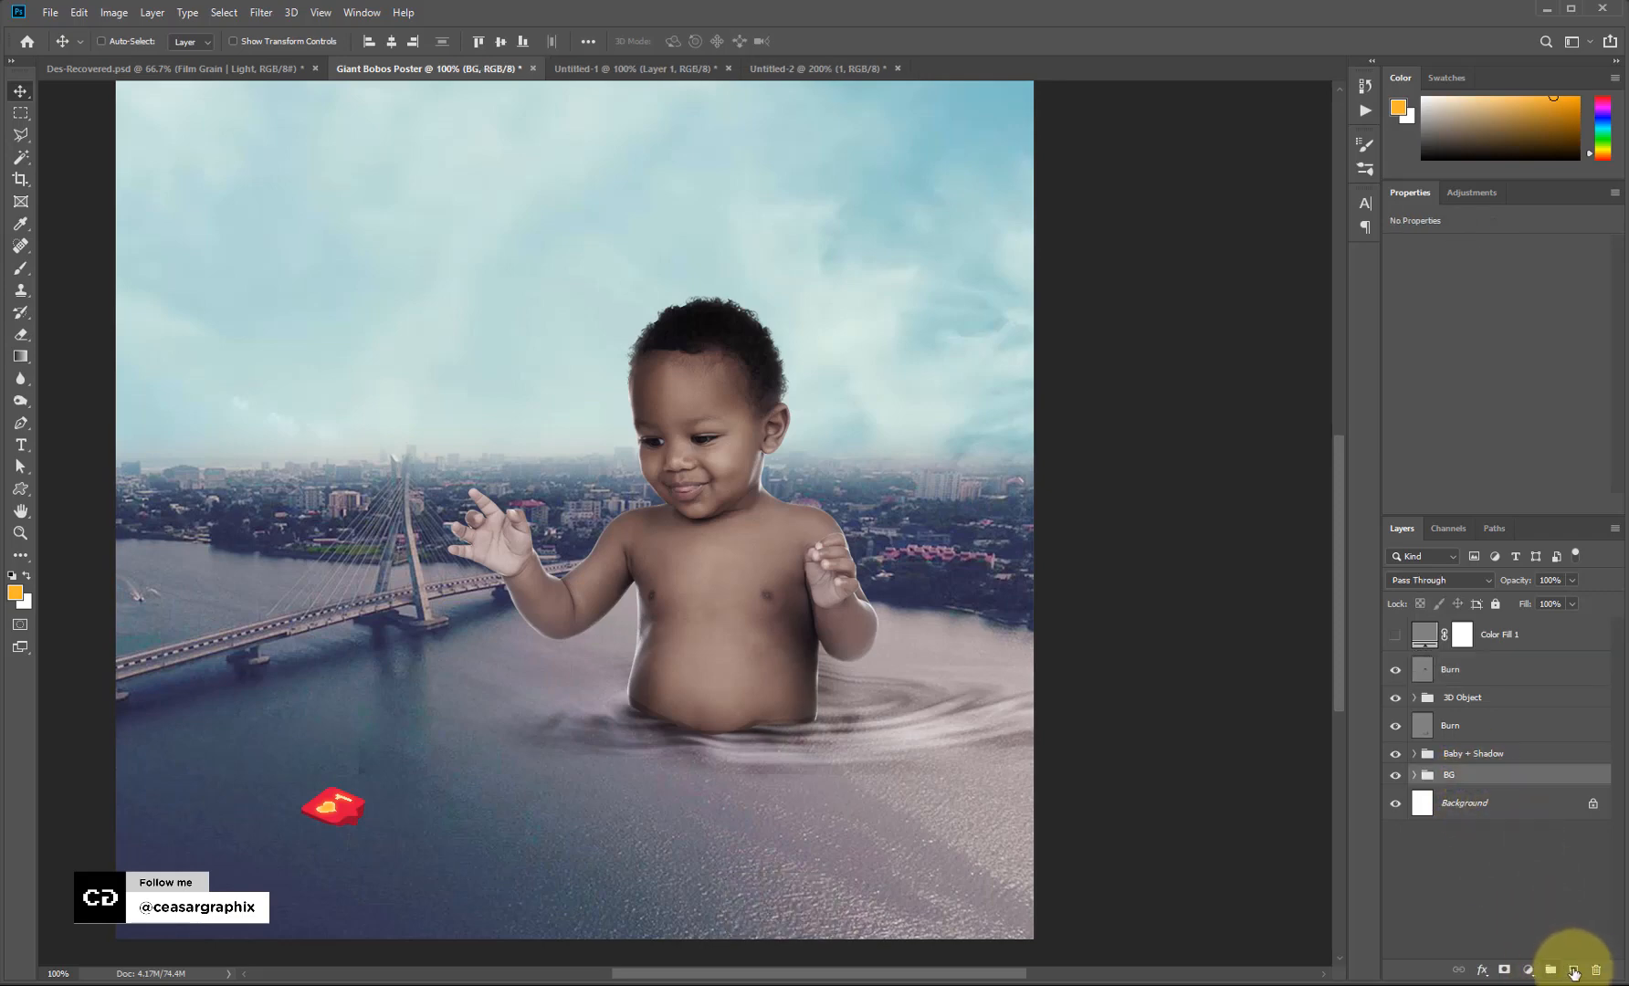
left_click(1574, 973)
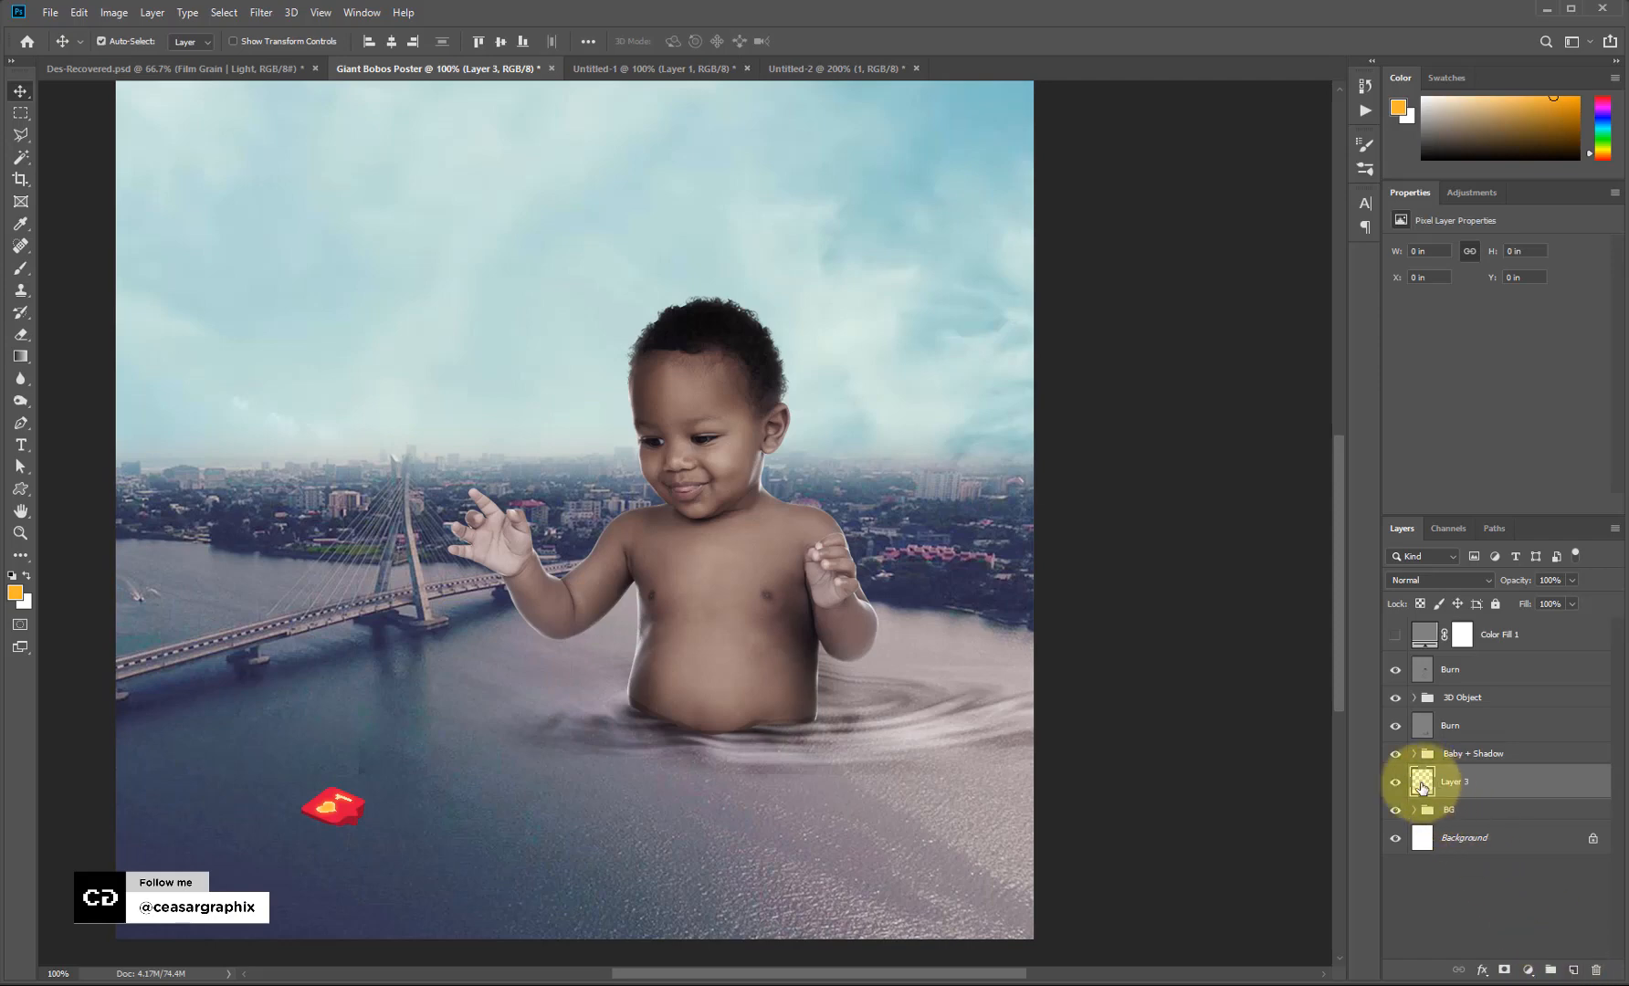
key("ctrl+minus")
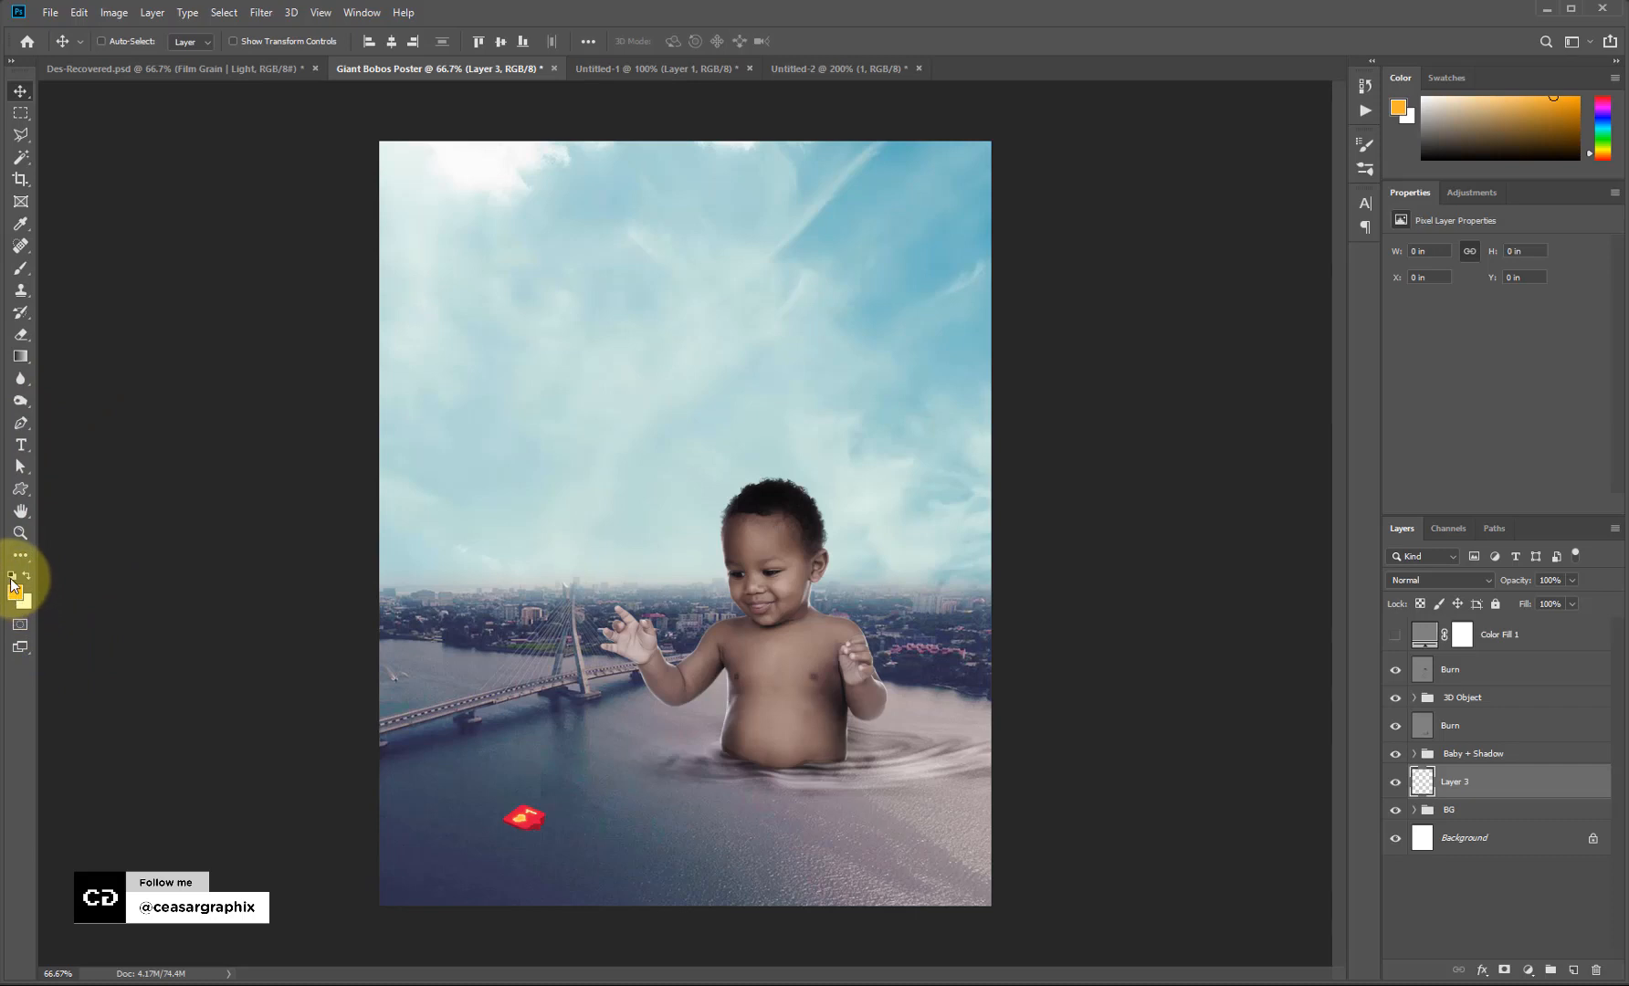
Set up a 30 px soft round brush sized to 900 and undo the test stroke.
key("b")
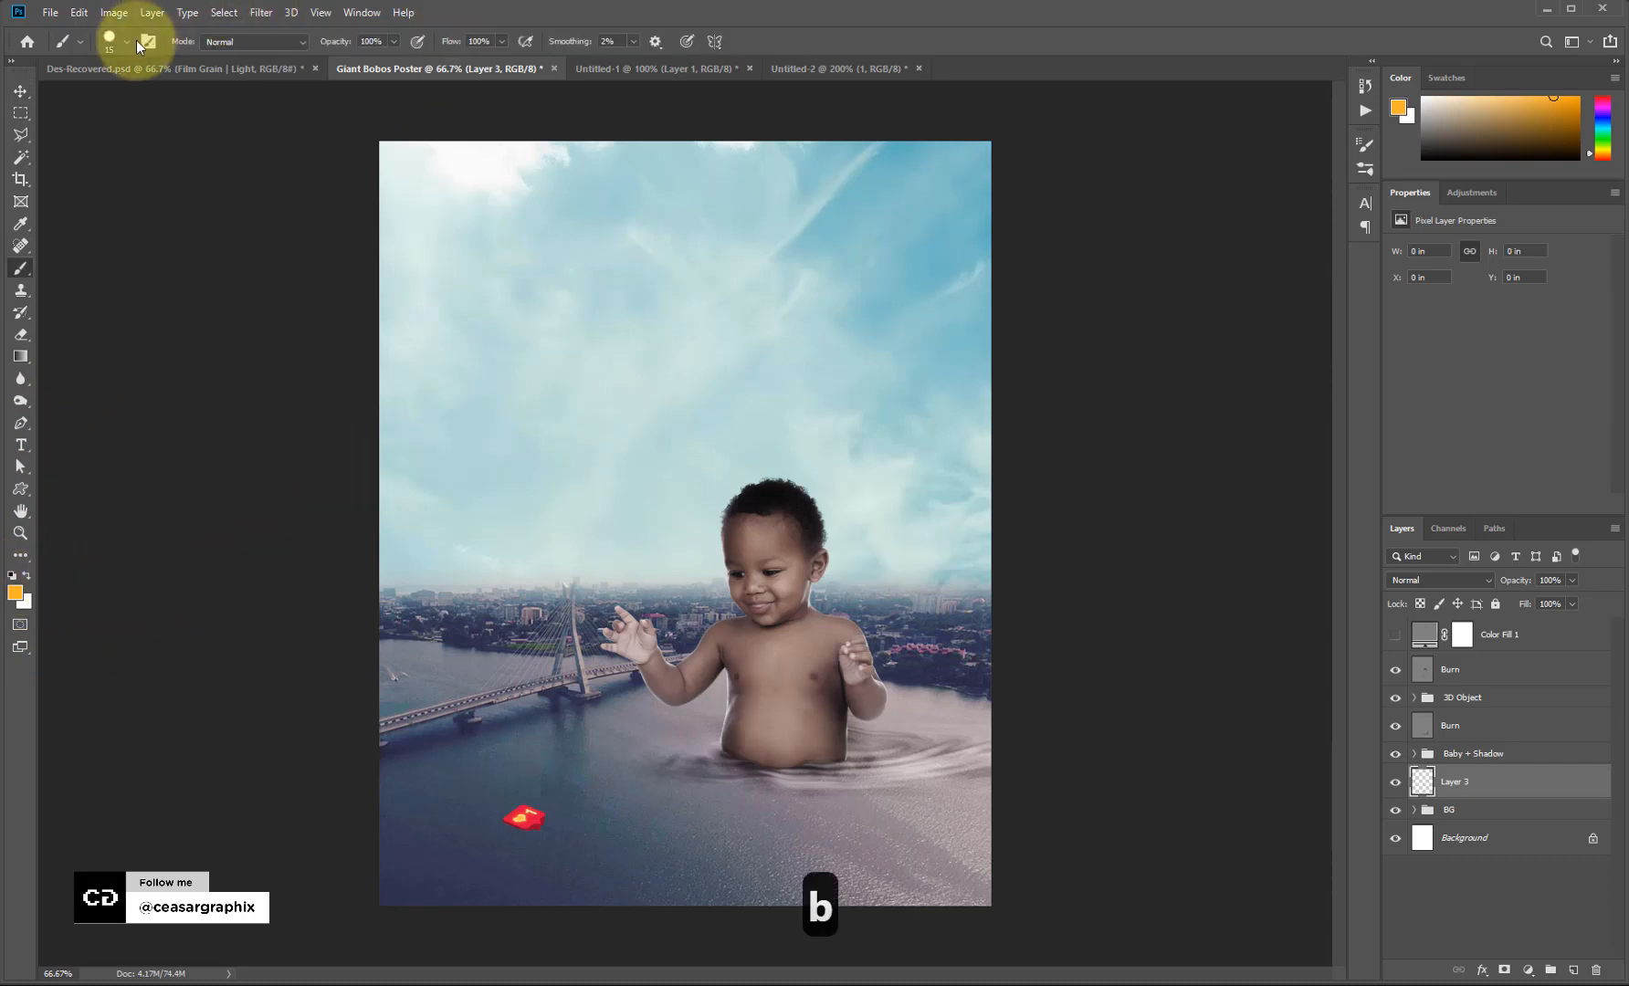
key("F5")
left_click(1178, 170)
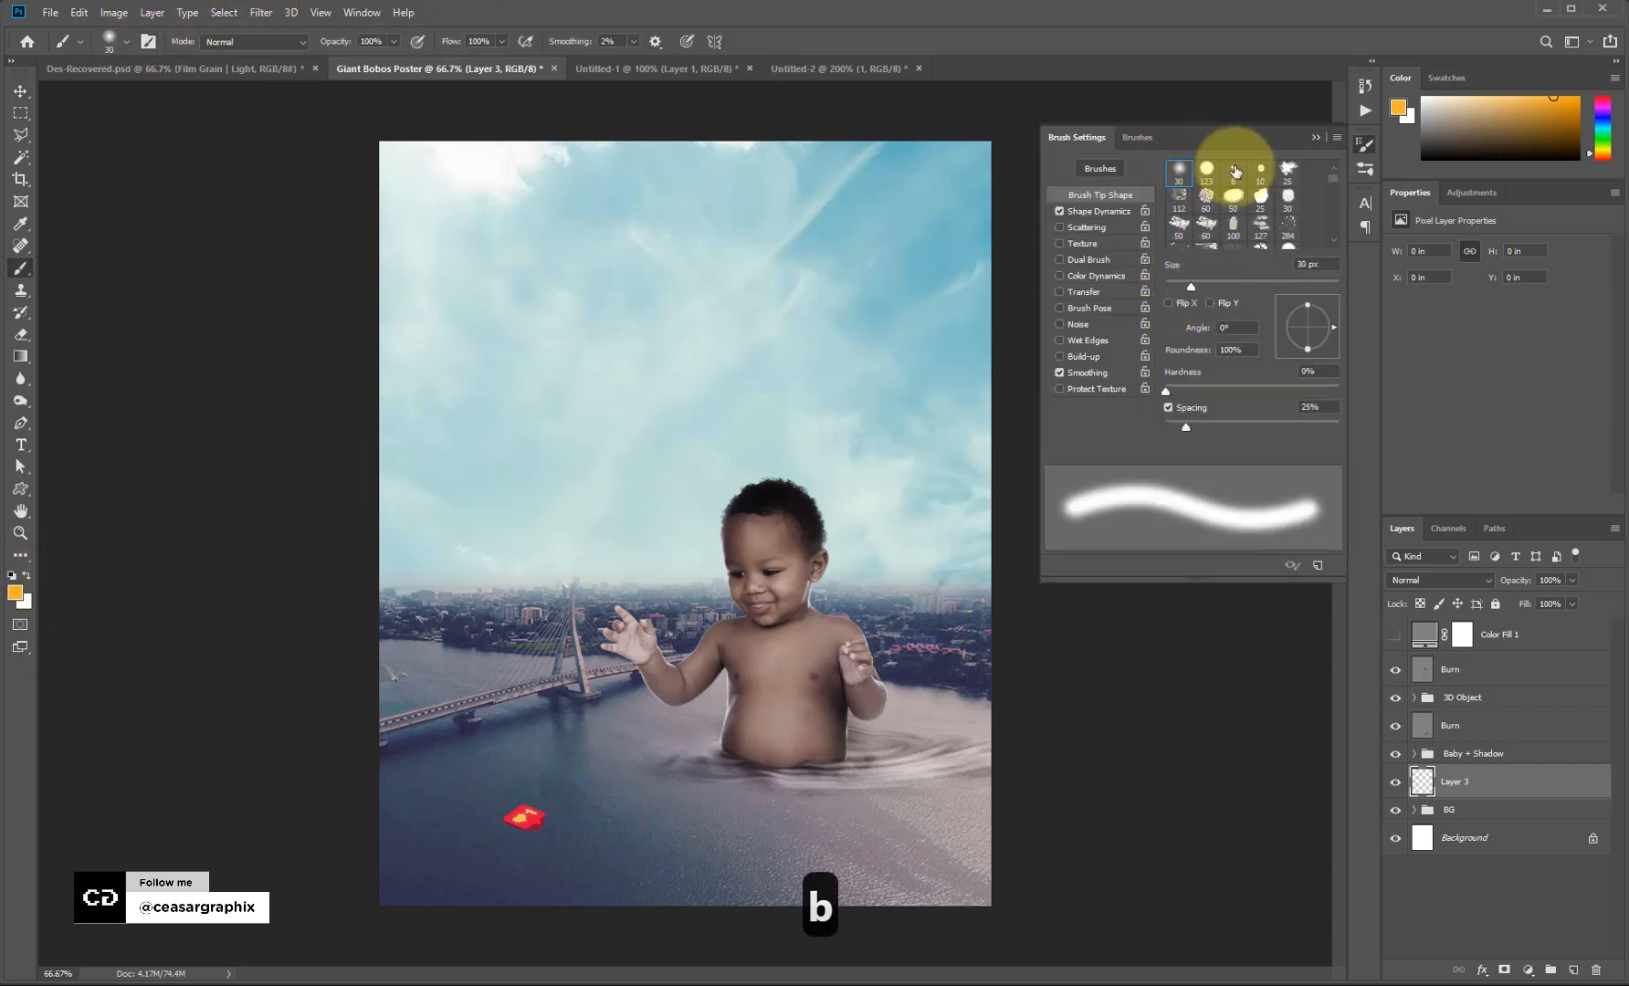
left_click(1316, 137)
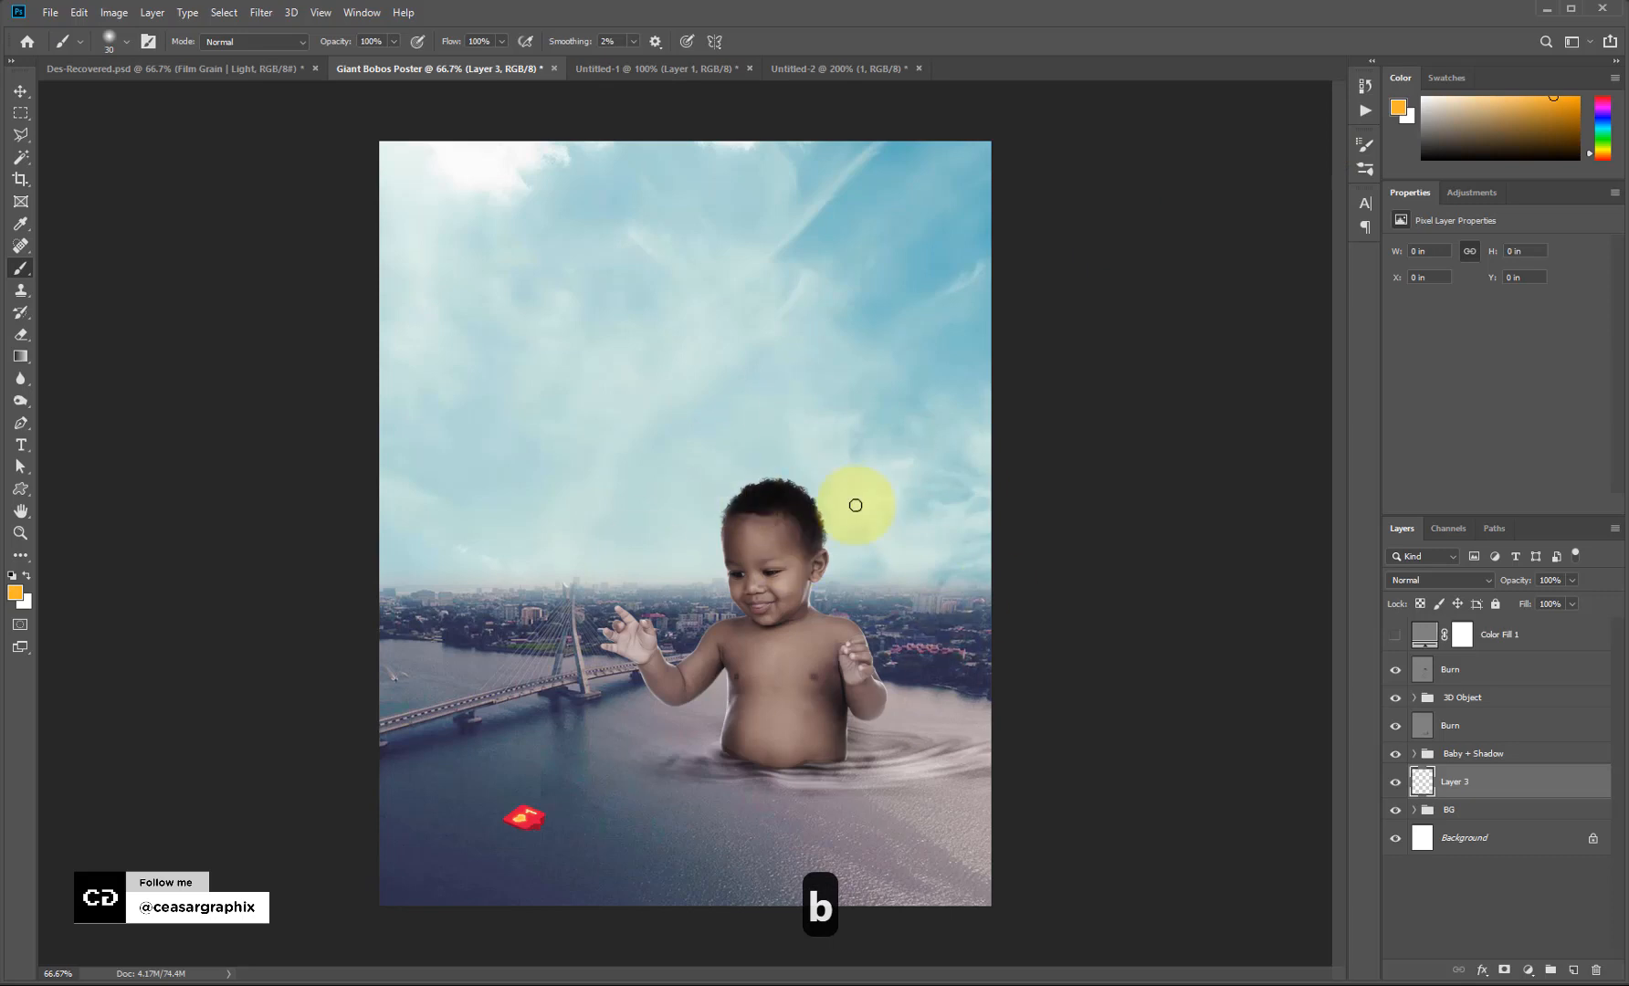
key("bracketright")
key("bracketright")
key("bracketright")
key("bracketright")
key("bracketright")
key("bracketright")
key("bracketright")
key("bracketright")
key("bracketright")
key("bracketright")
key("bracketright")
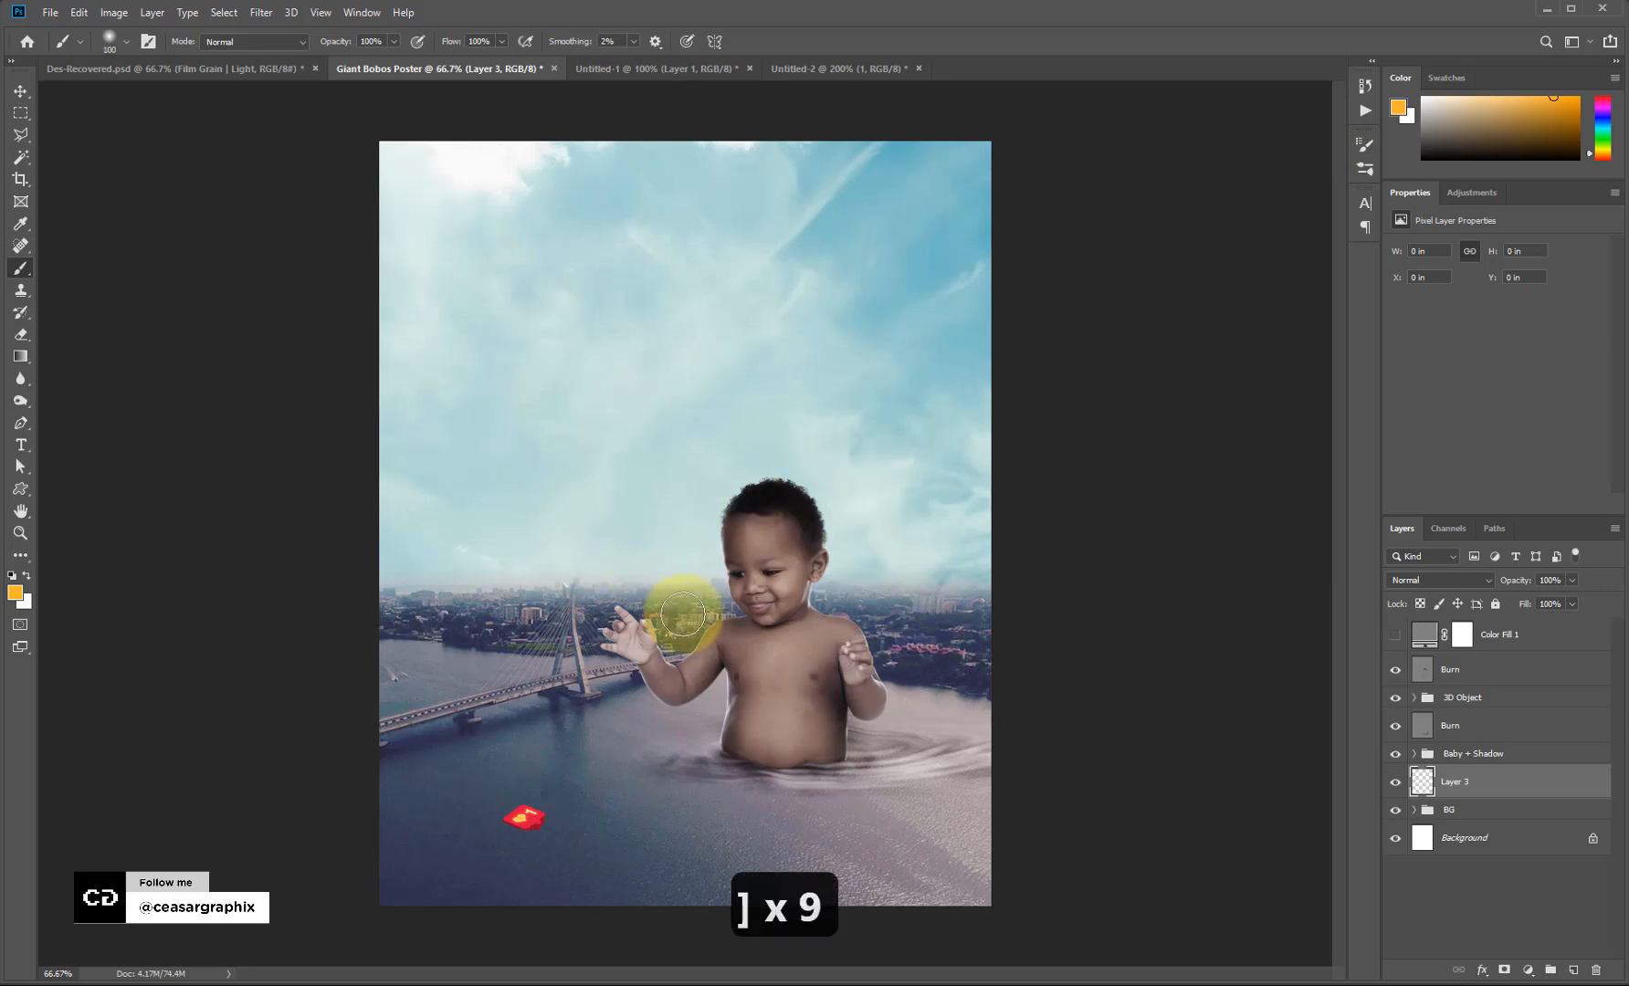
key("bracketright")
key("bracketright")
key("bracketright")
key("bracketright")
key("bracketright")
key("bracketright")
key("bracketright")
key("bracketright")
key("bracketright")
key("bracketright")
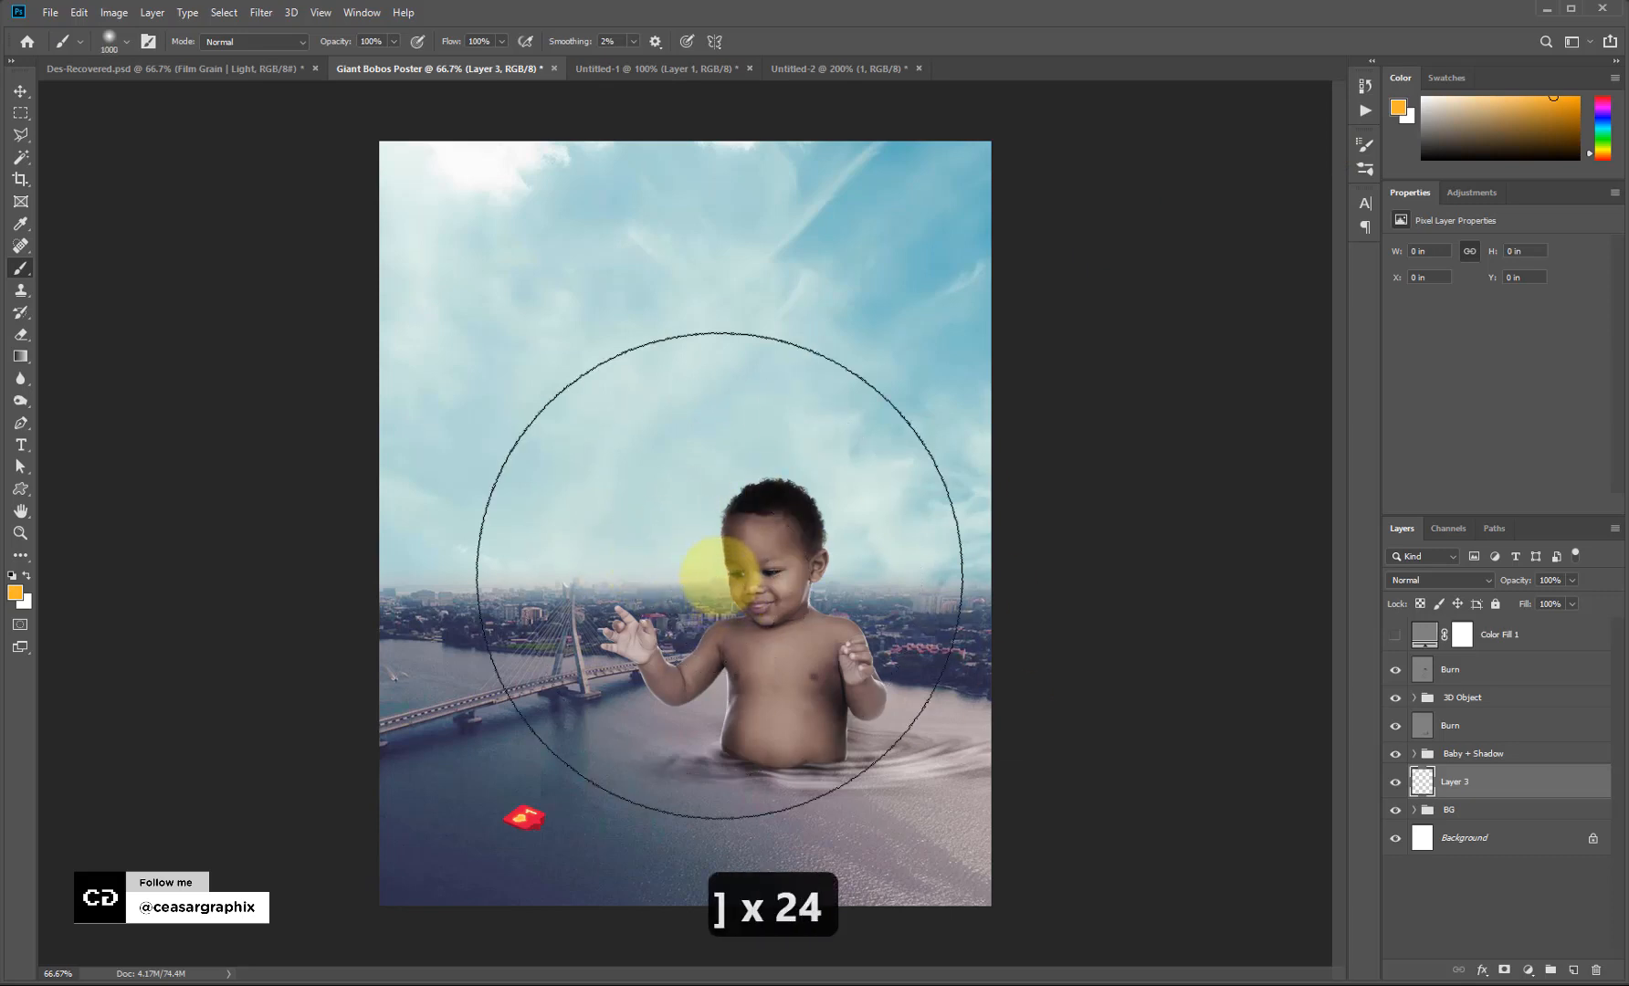
key("bracketleft")
key("bracketleft")
key("bracketleft")
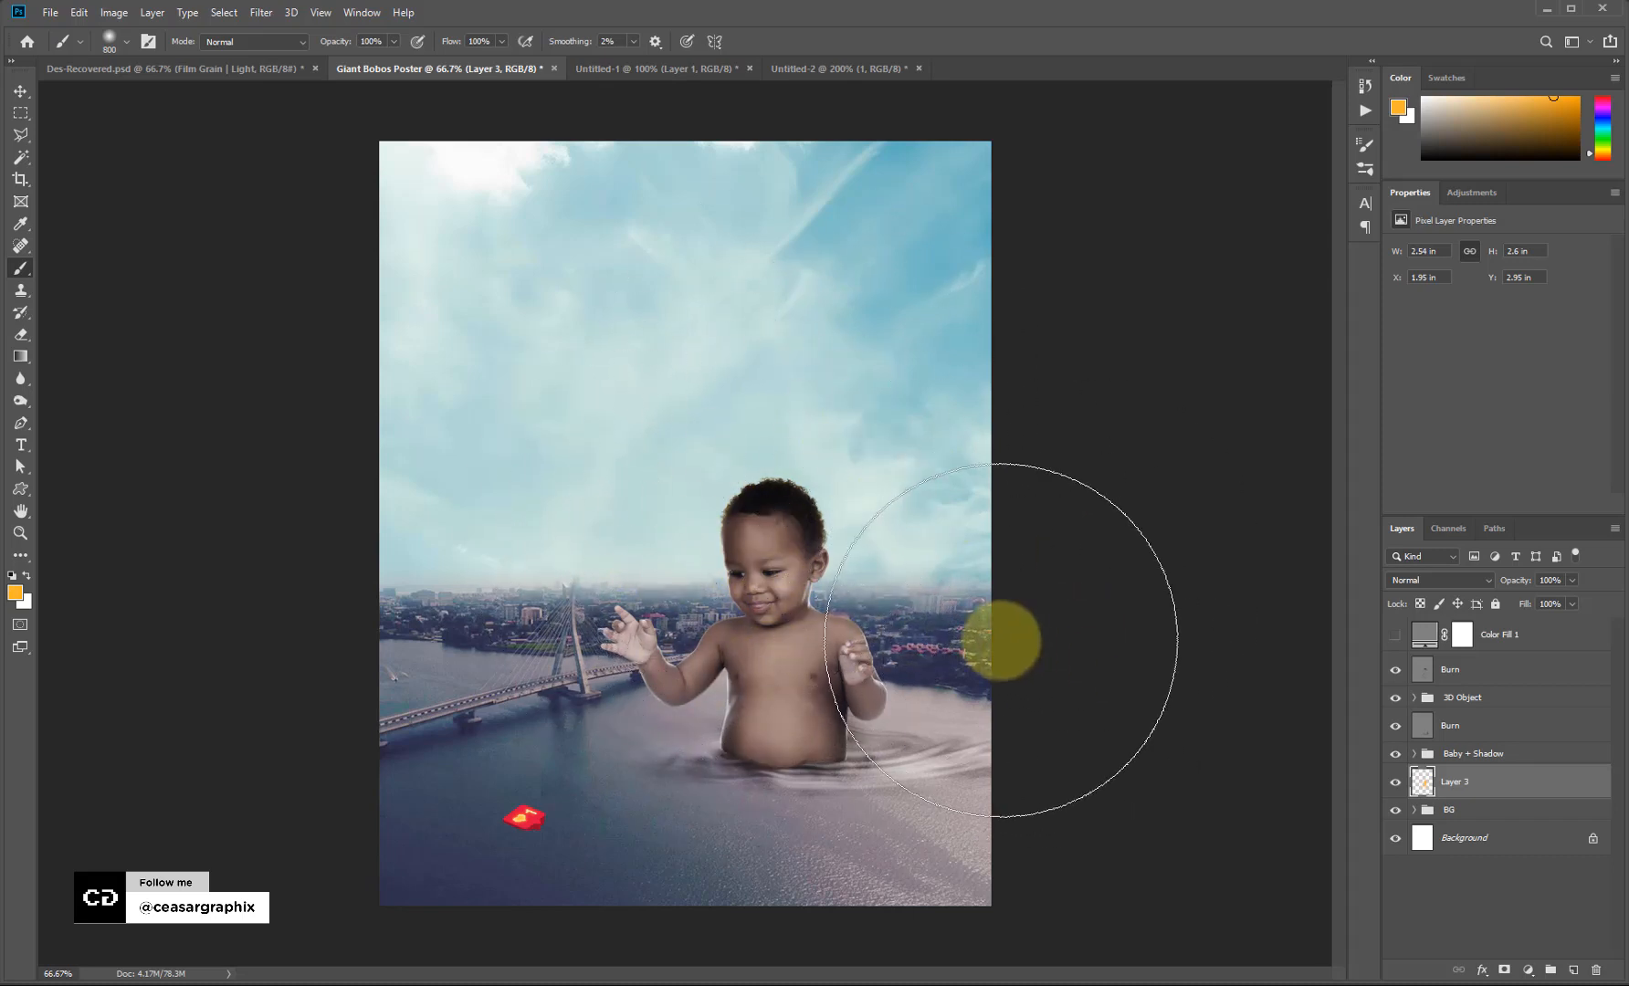
key("ctrl+z")
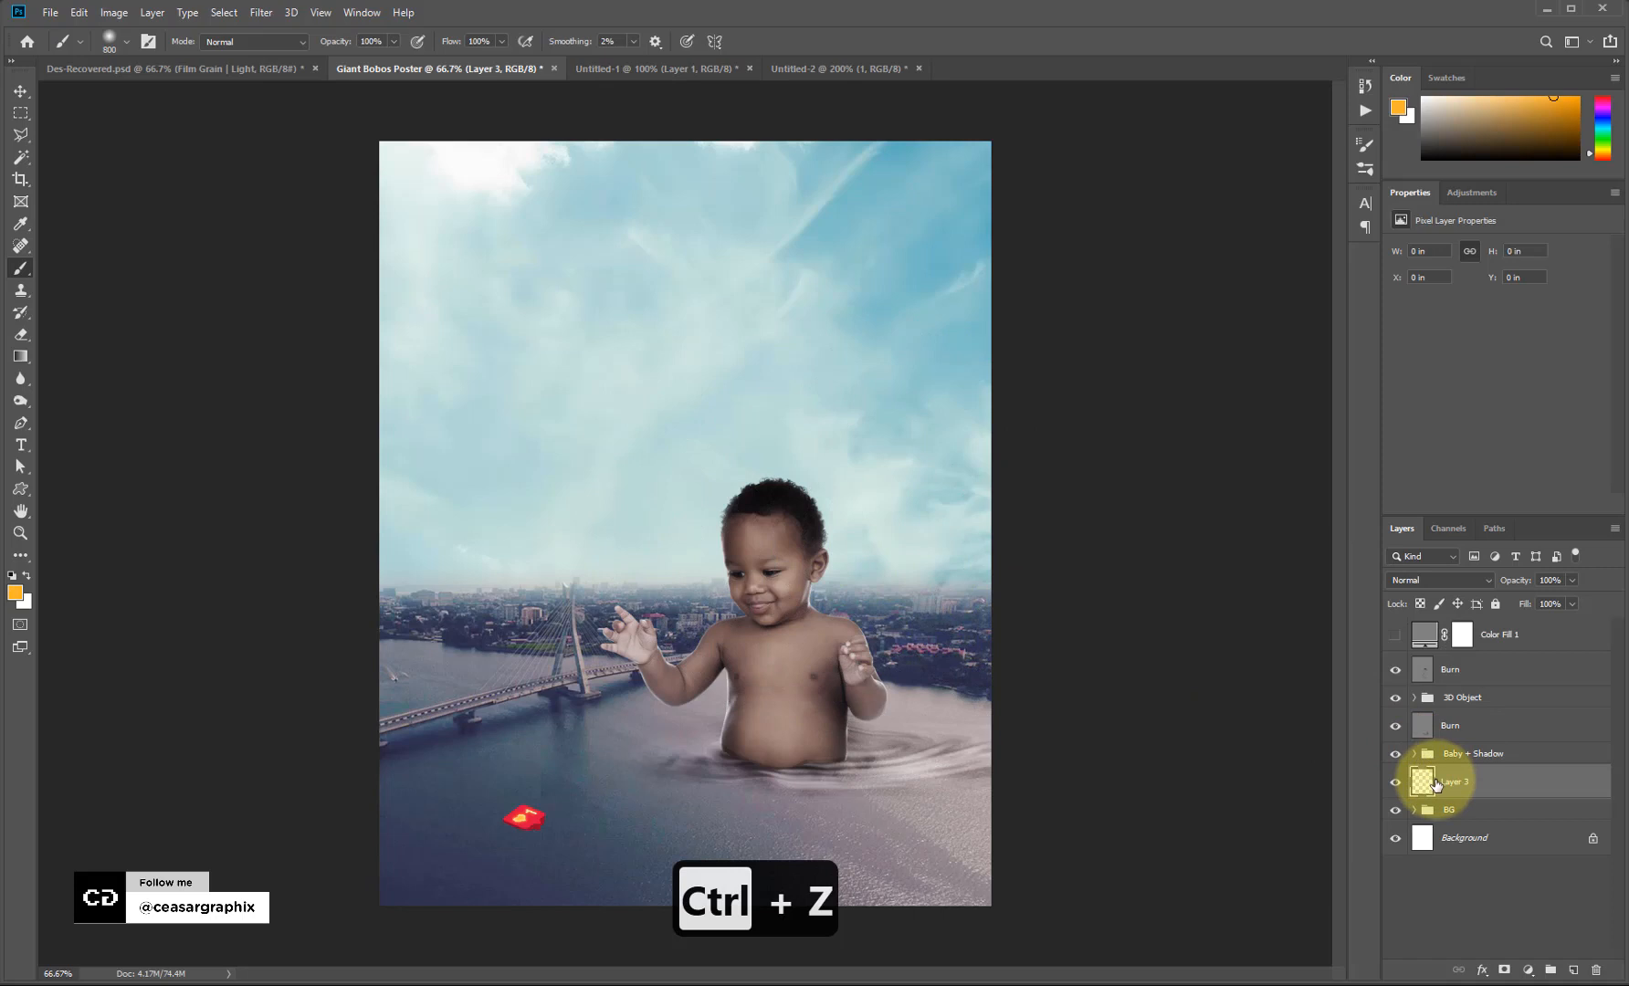
Deselect the baby outline and paint a large orange glow behind the baby.
key("ctrl+h")
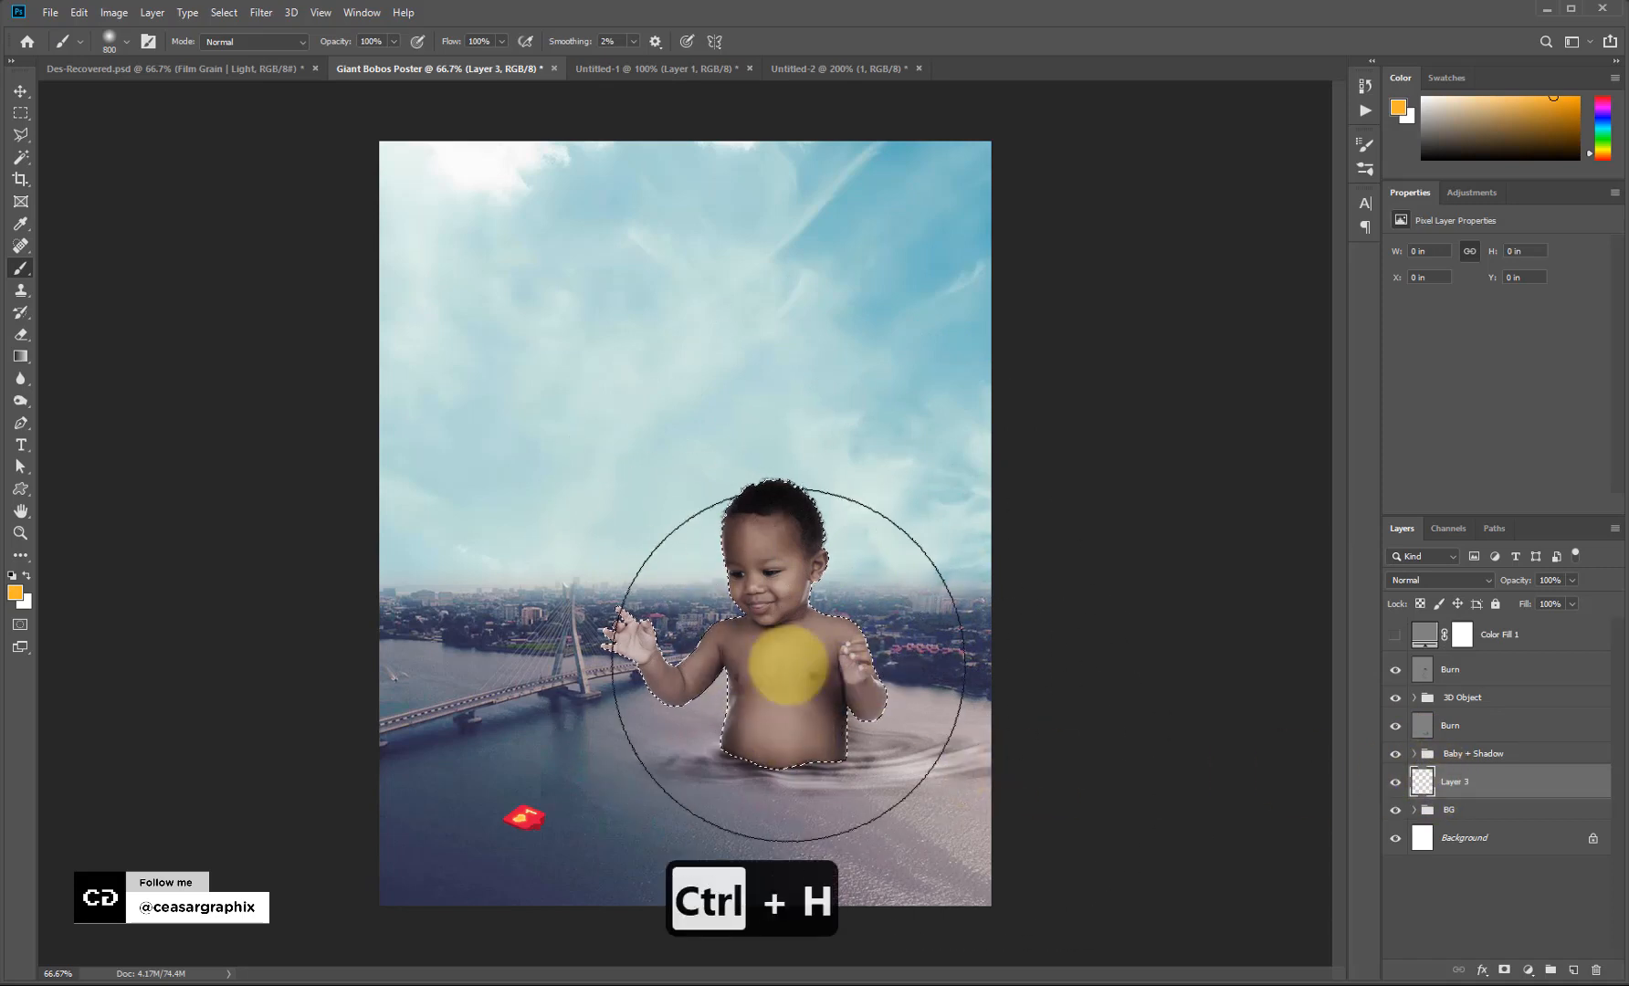
key("ctrl+d")
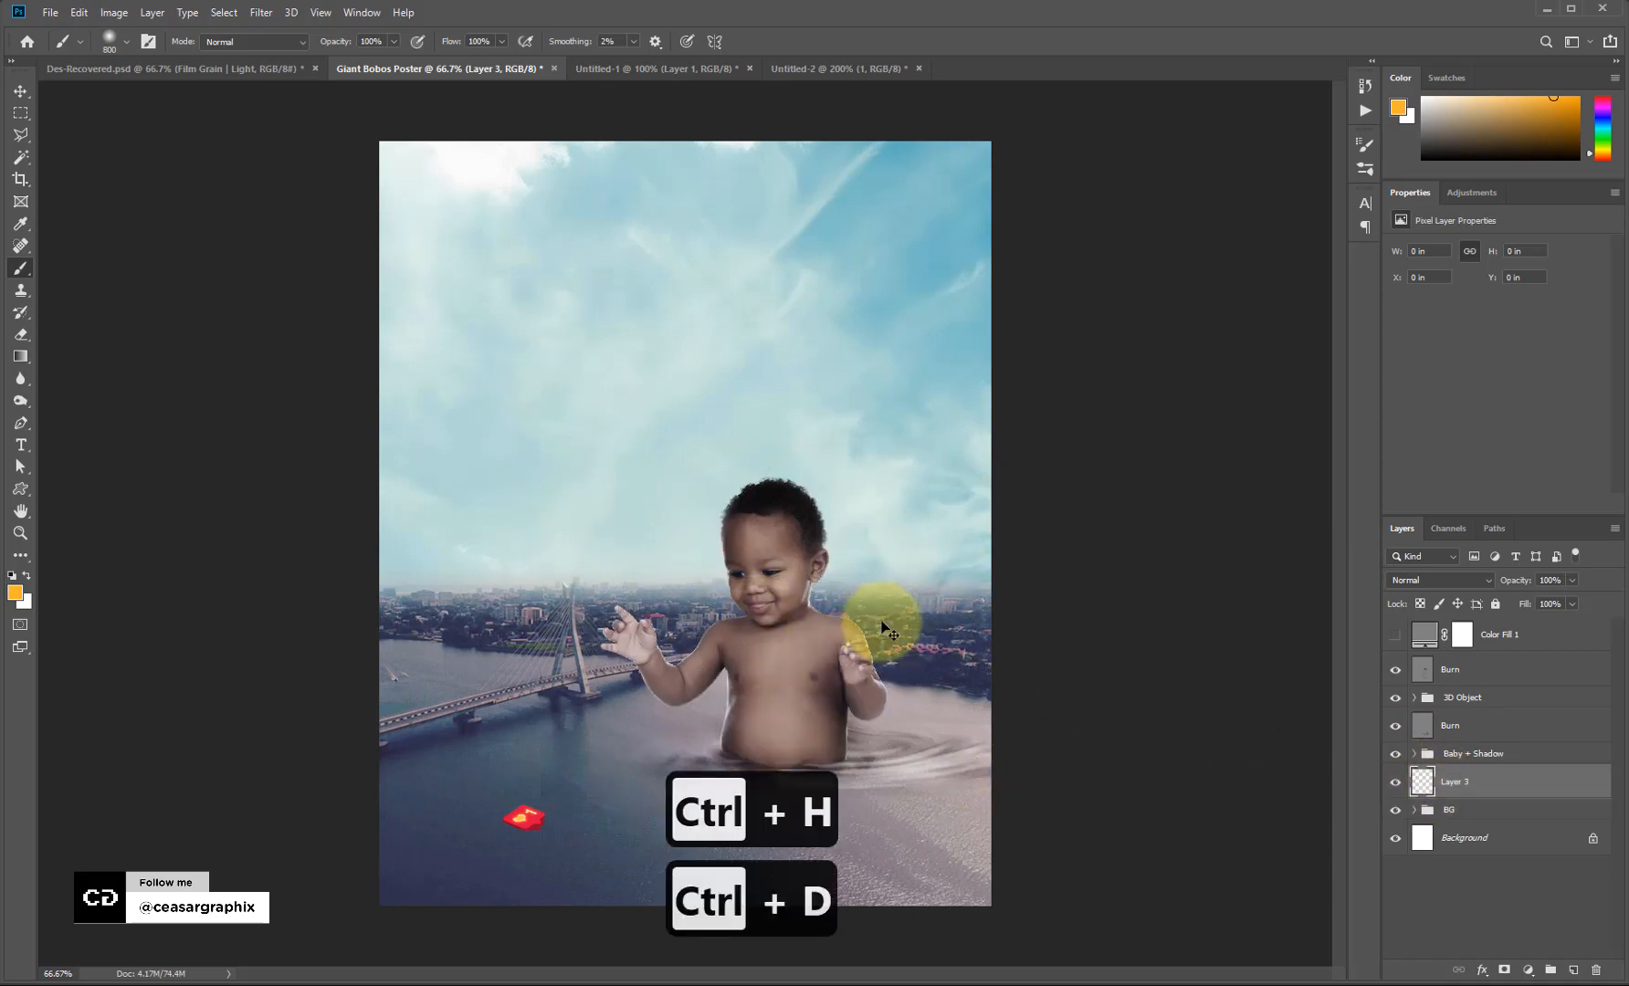
mouse_move(714, 554)
left_mouse_down()
mouse_move(717, 577)
mouse_move(872, 653)
mouse_move(973, 673)
left_mouse_up()
Scale the glow up to about 115% and open the layer's blend mode choices.
key("v")
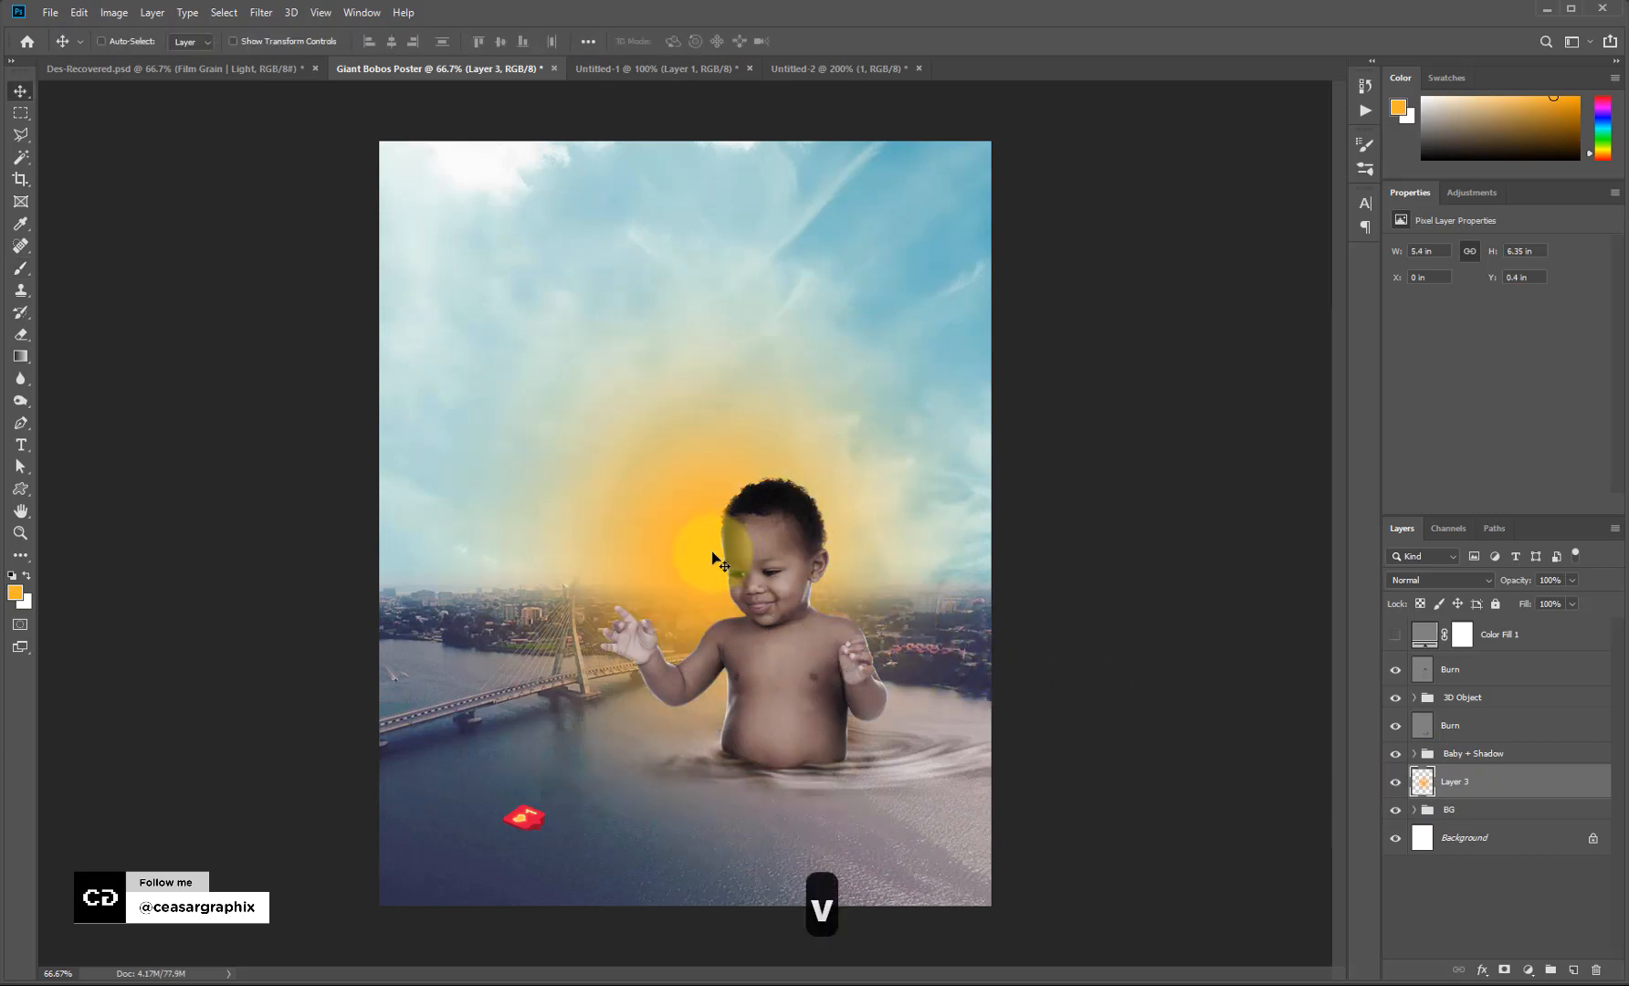
key("ctrl+t")
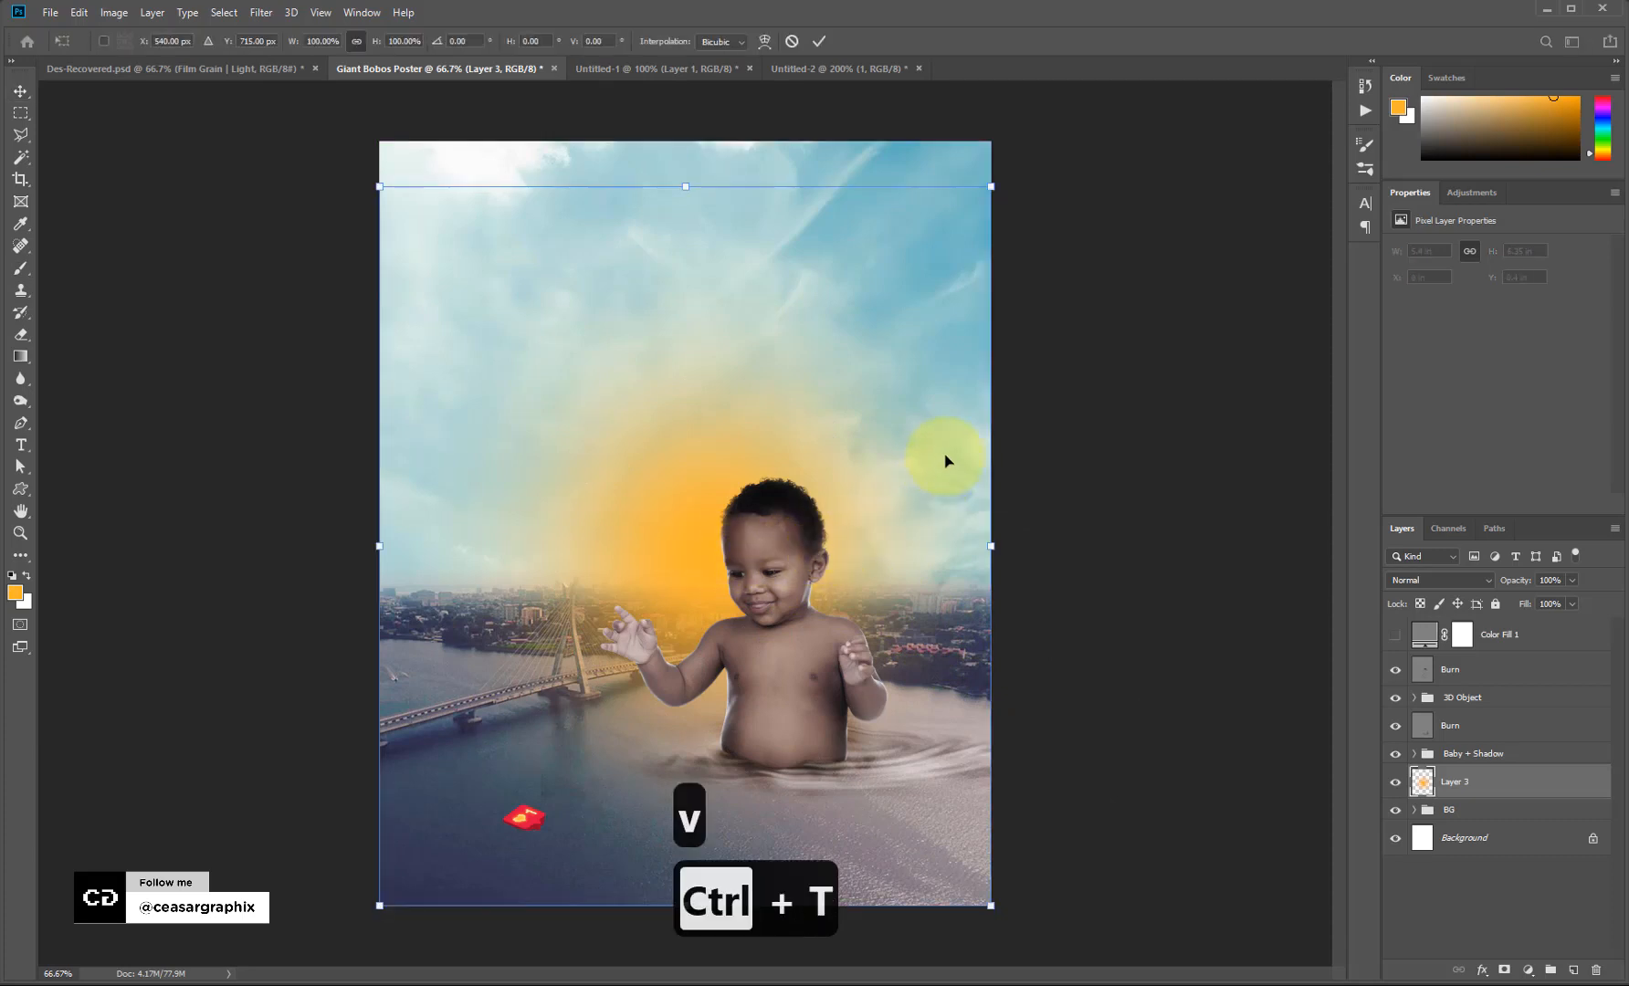
left_click_drag(992, 185, 1058, 145)
double_click(763, 600)
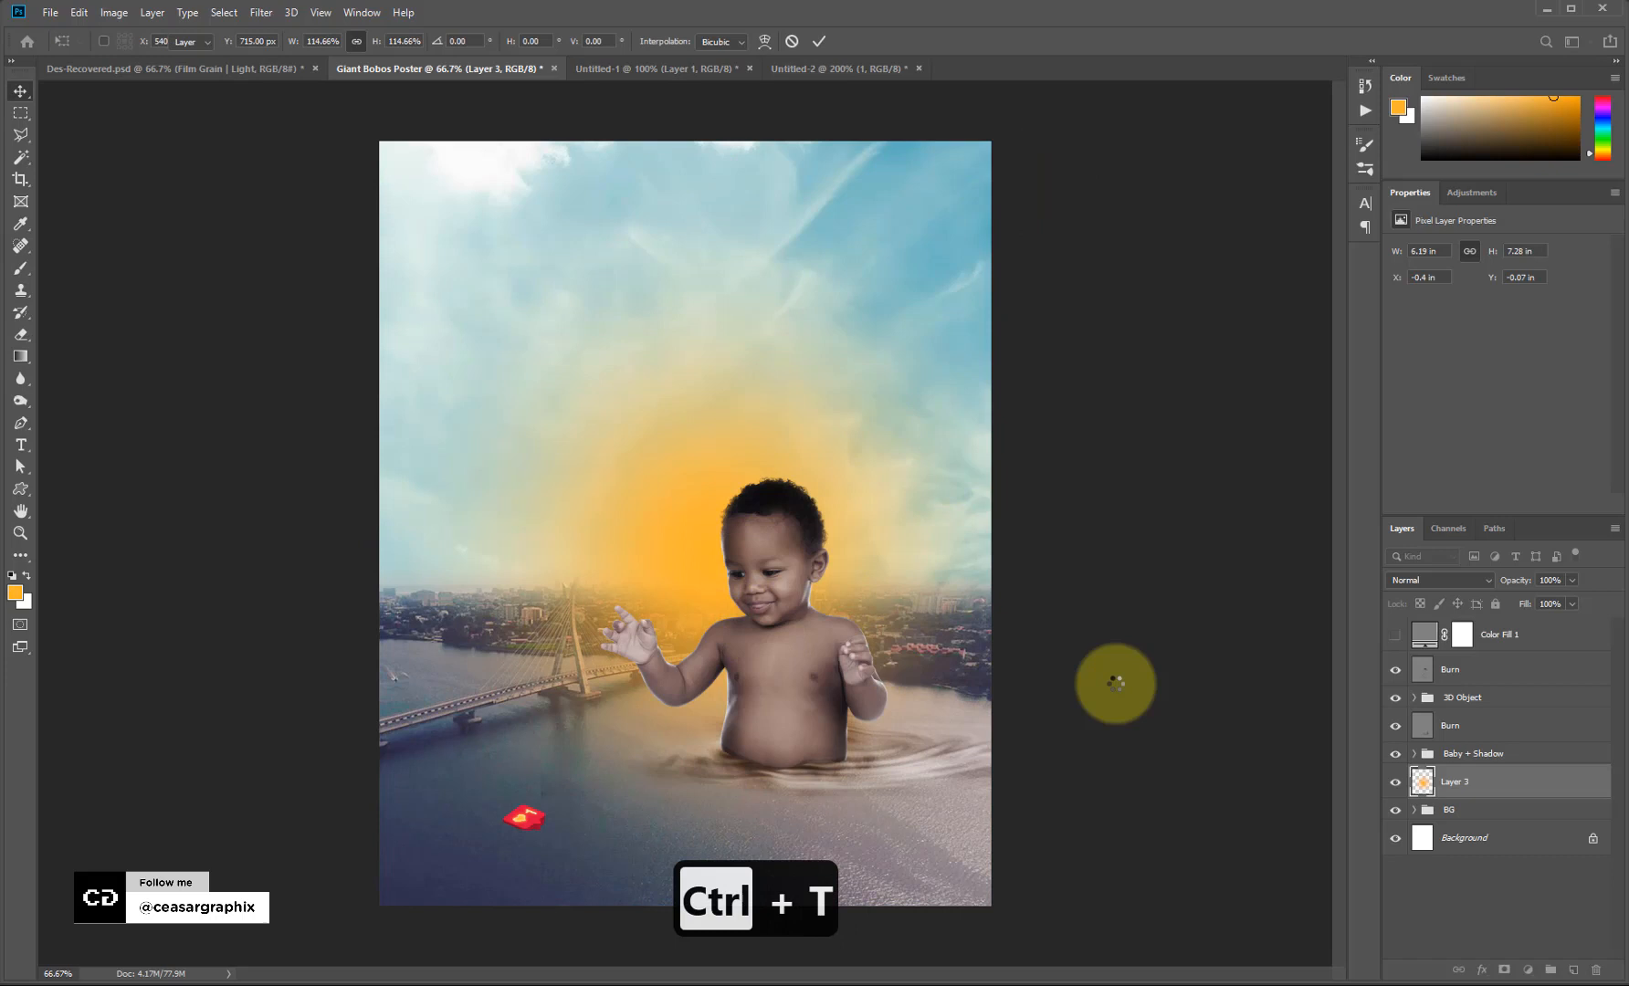
left_click(1419, 579)
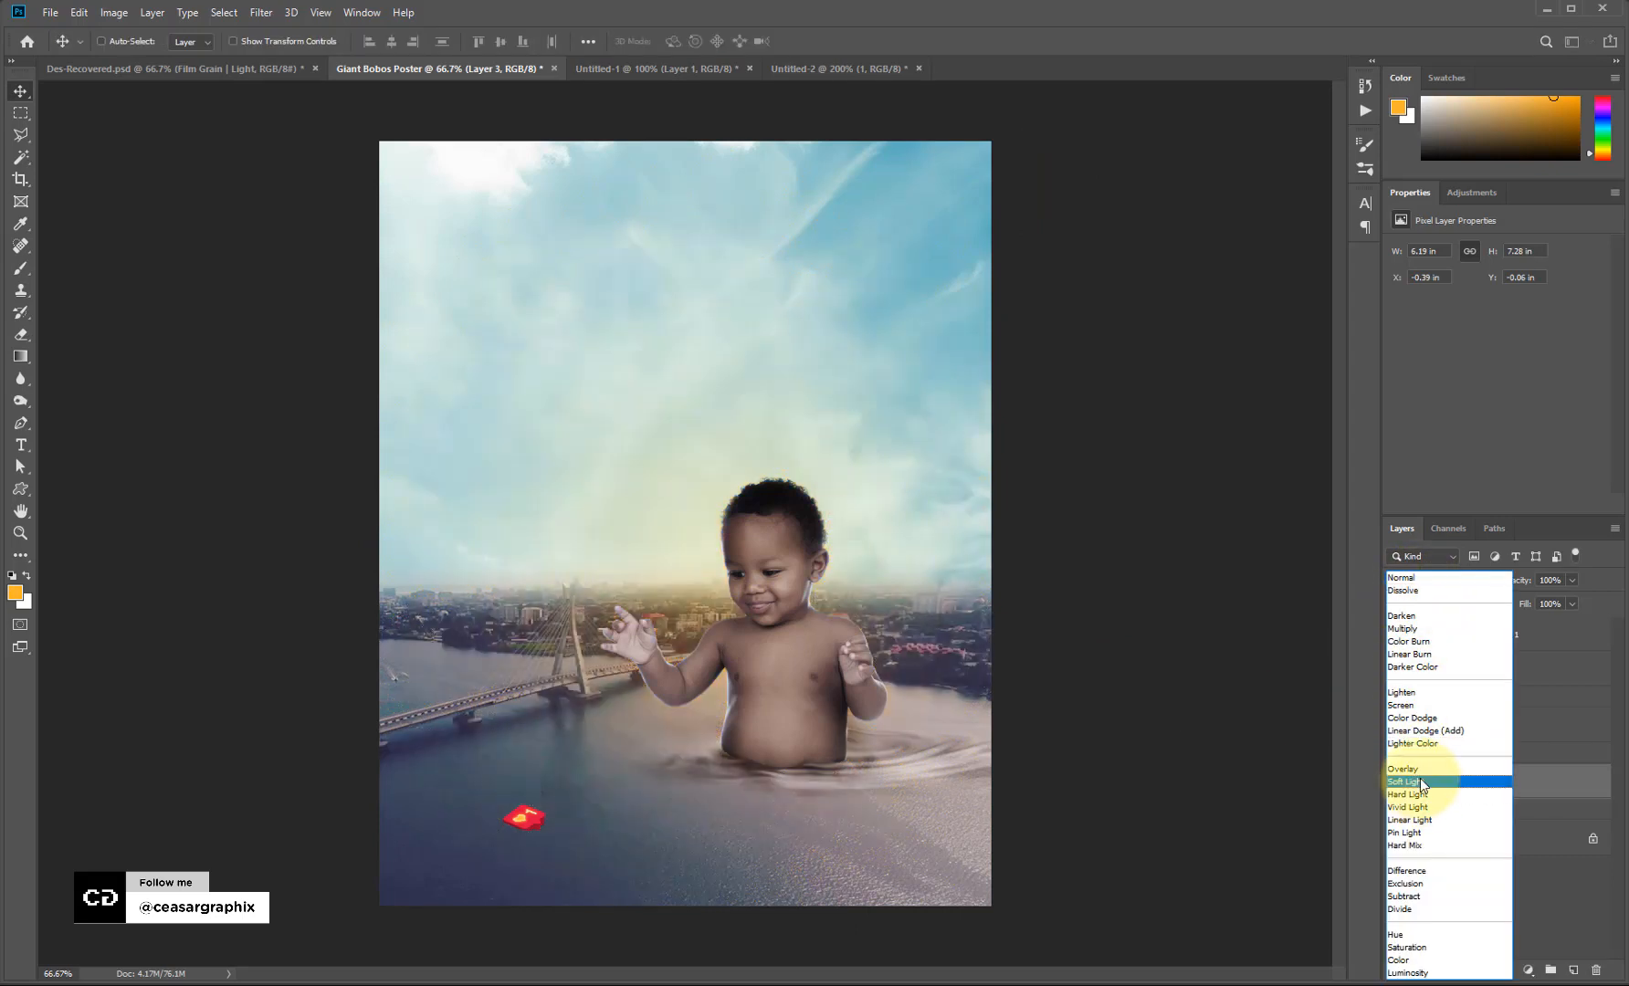
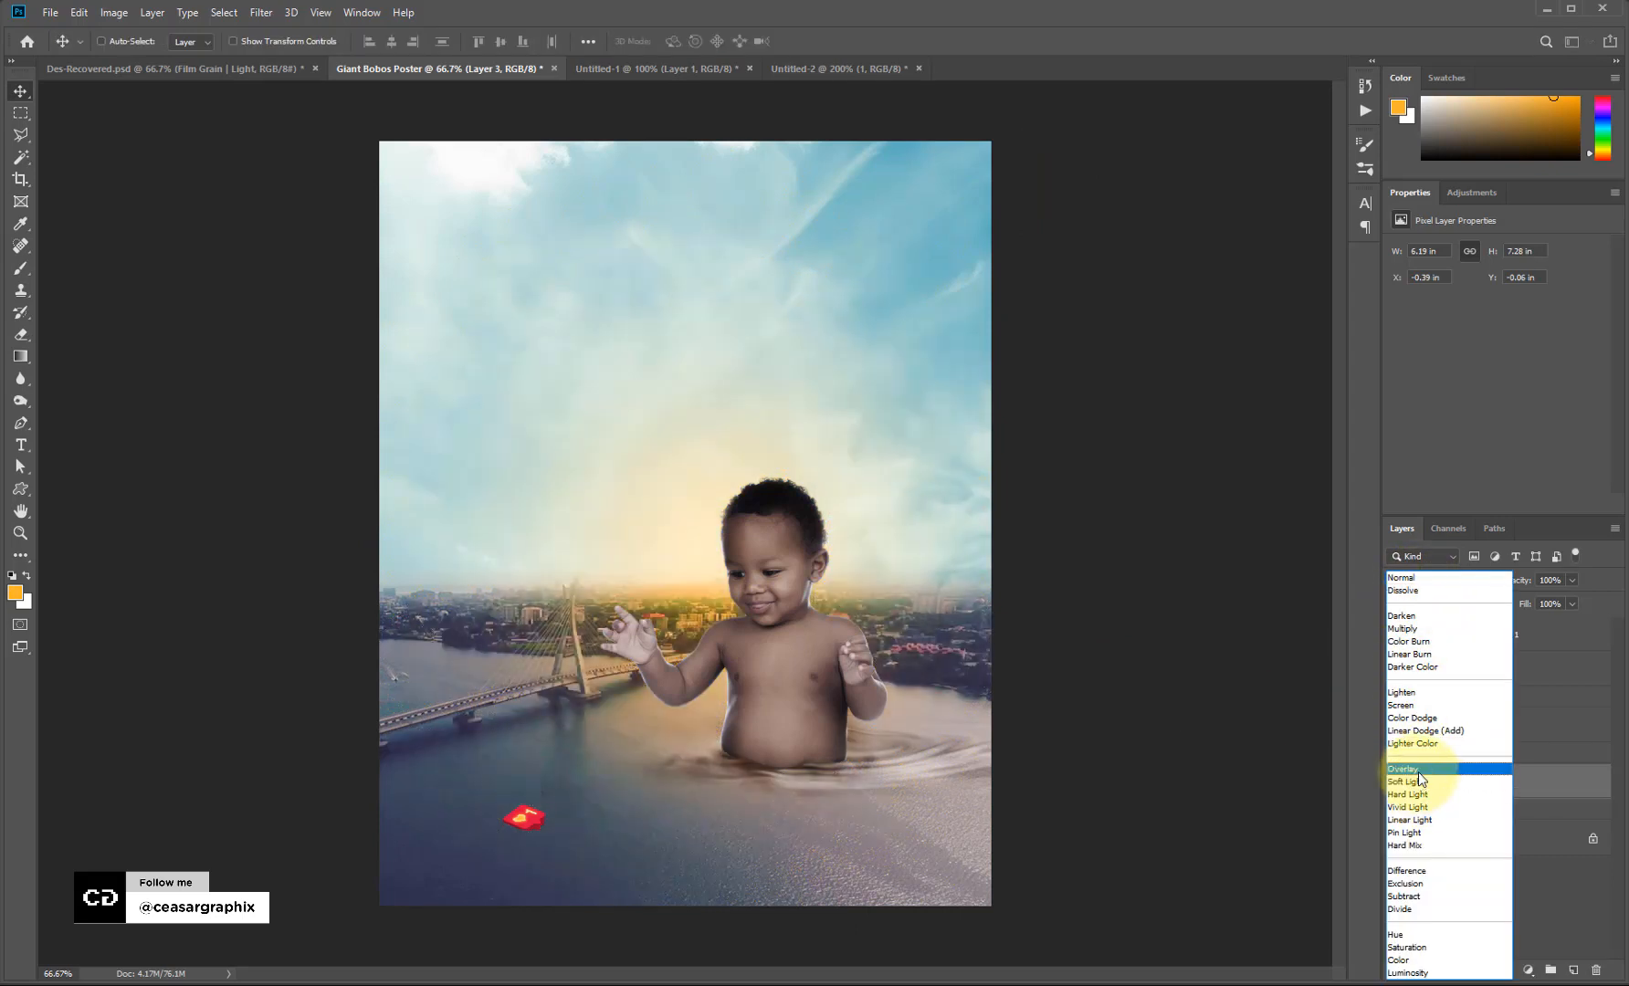
Blend Layer 3's orange glow as Screen, scale it to about 118%, and add a new layer.
left_click(1421, 705)
key("ctrl+t")
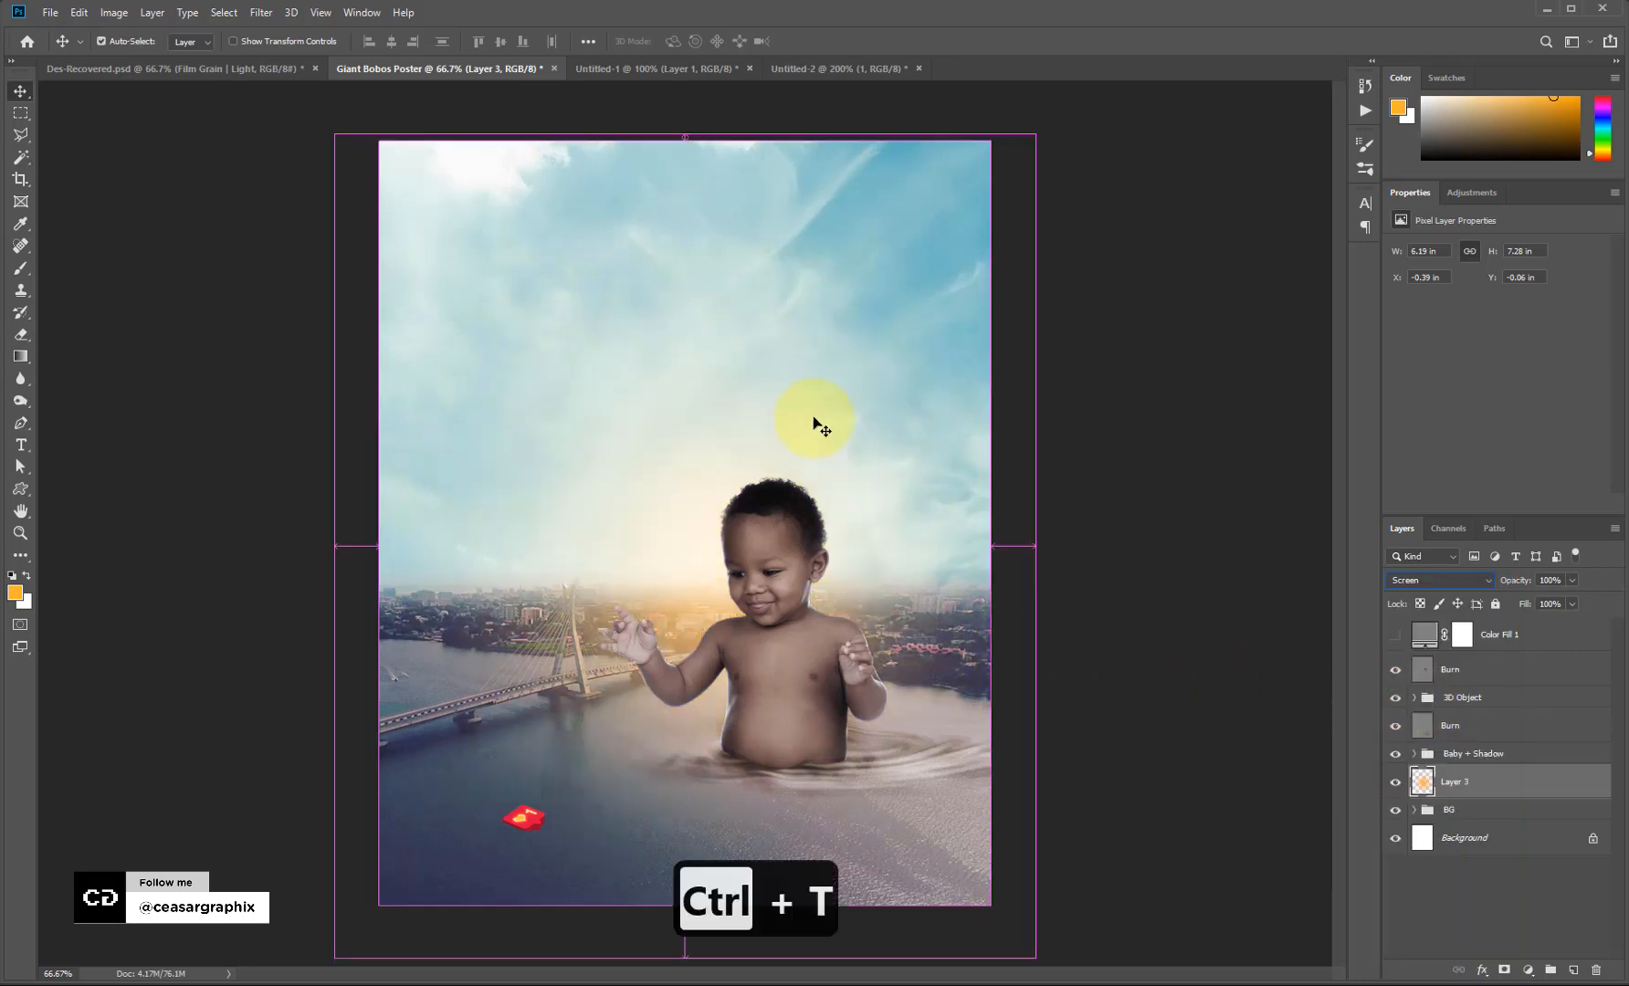
left_click_drag(282, 107, 196, 56)
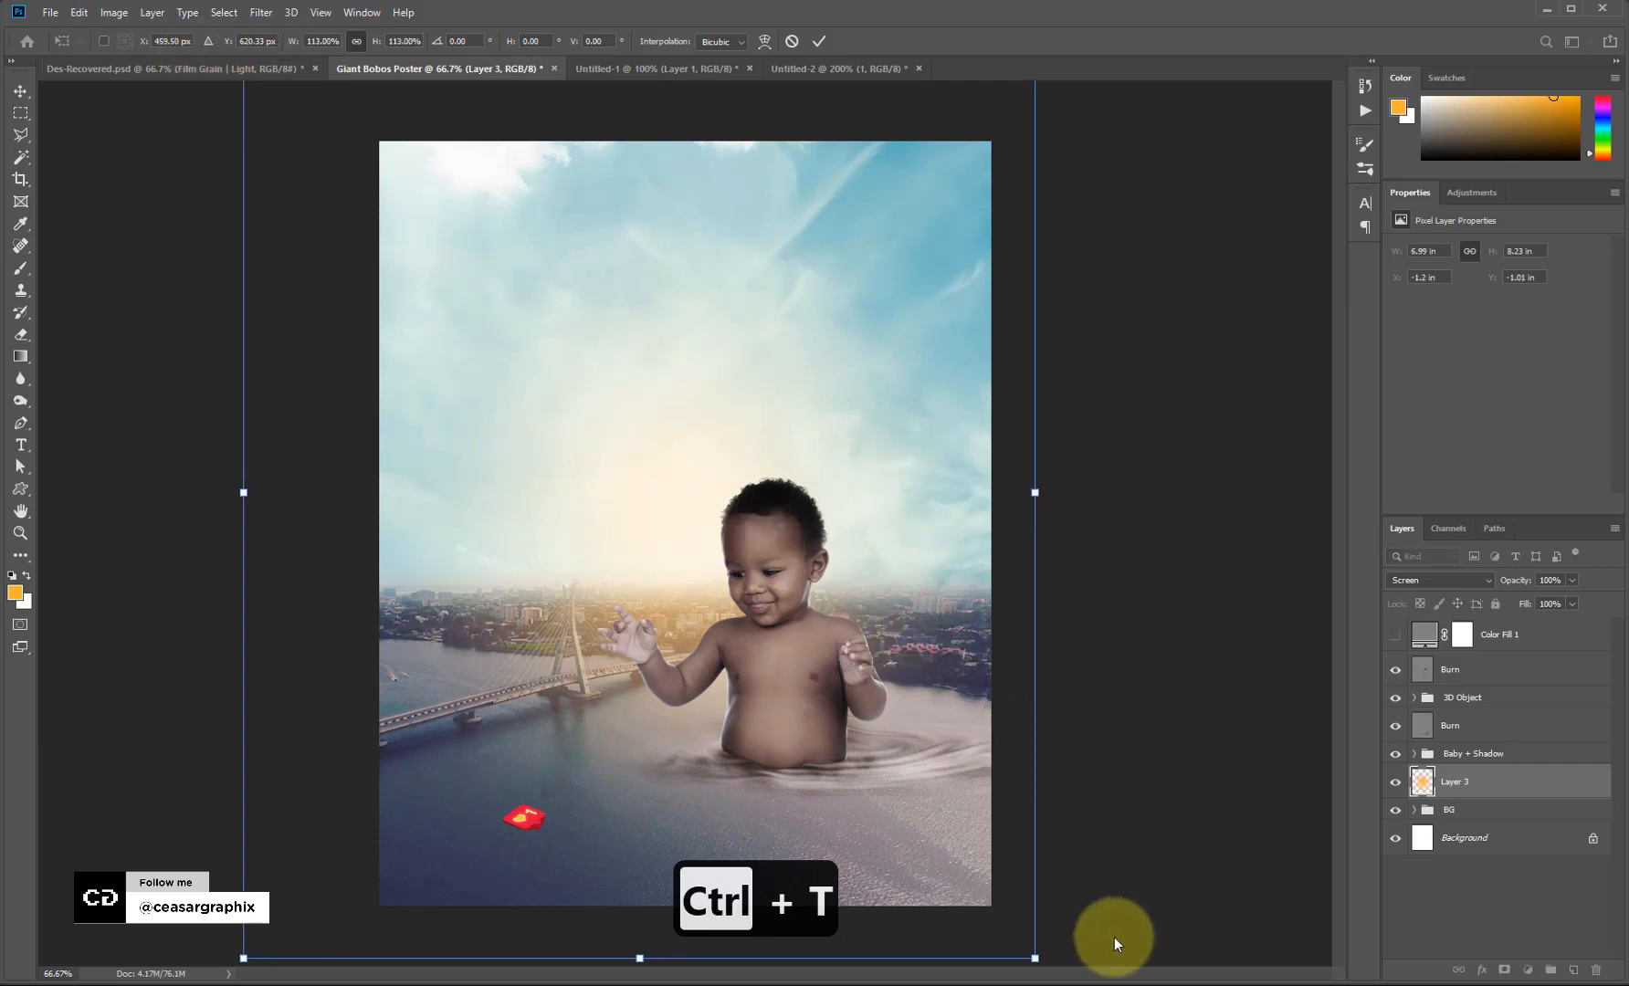
left_click_drag(1035, 956, 1069, 968)
key("Return")
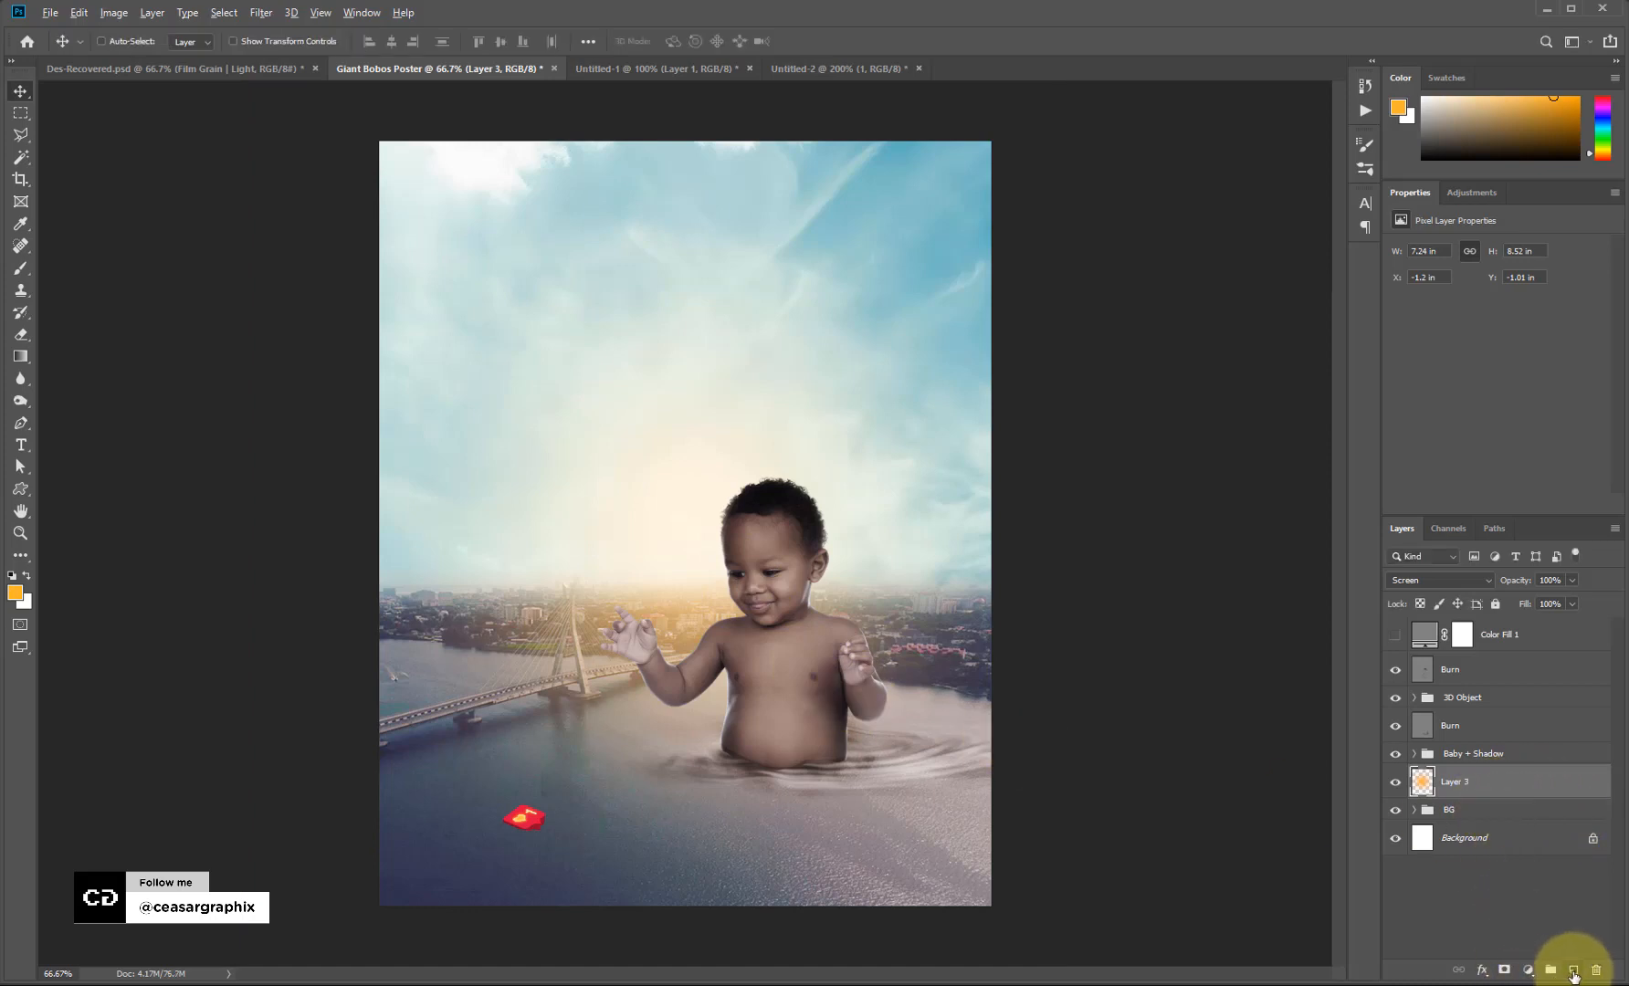
left_click(1573, 972, "alt")
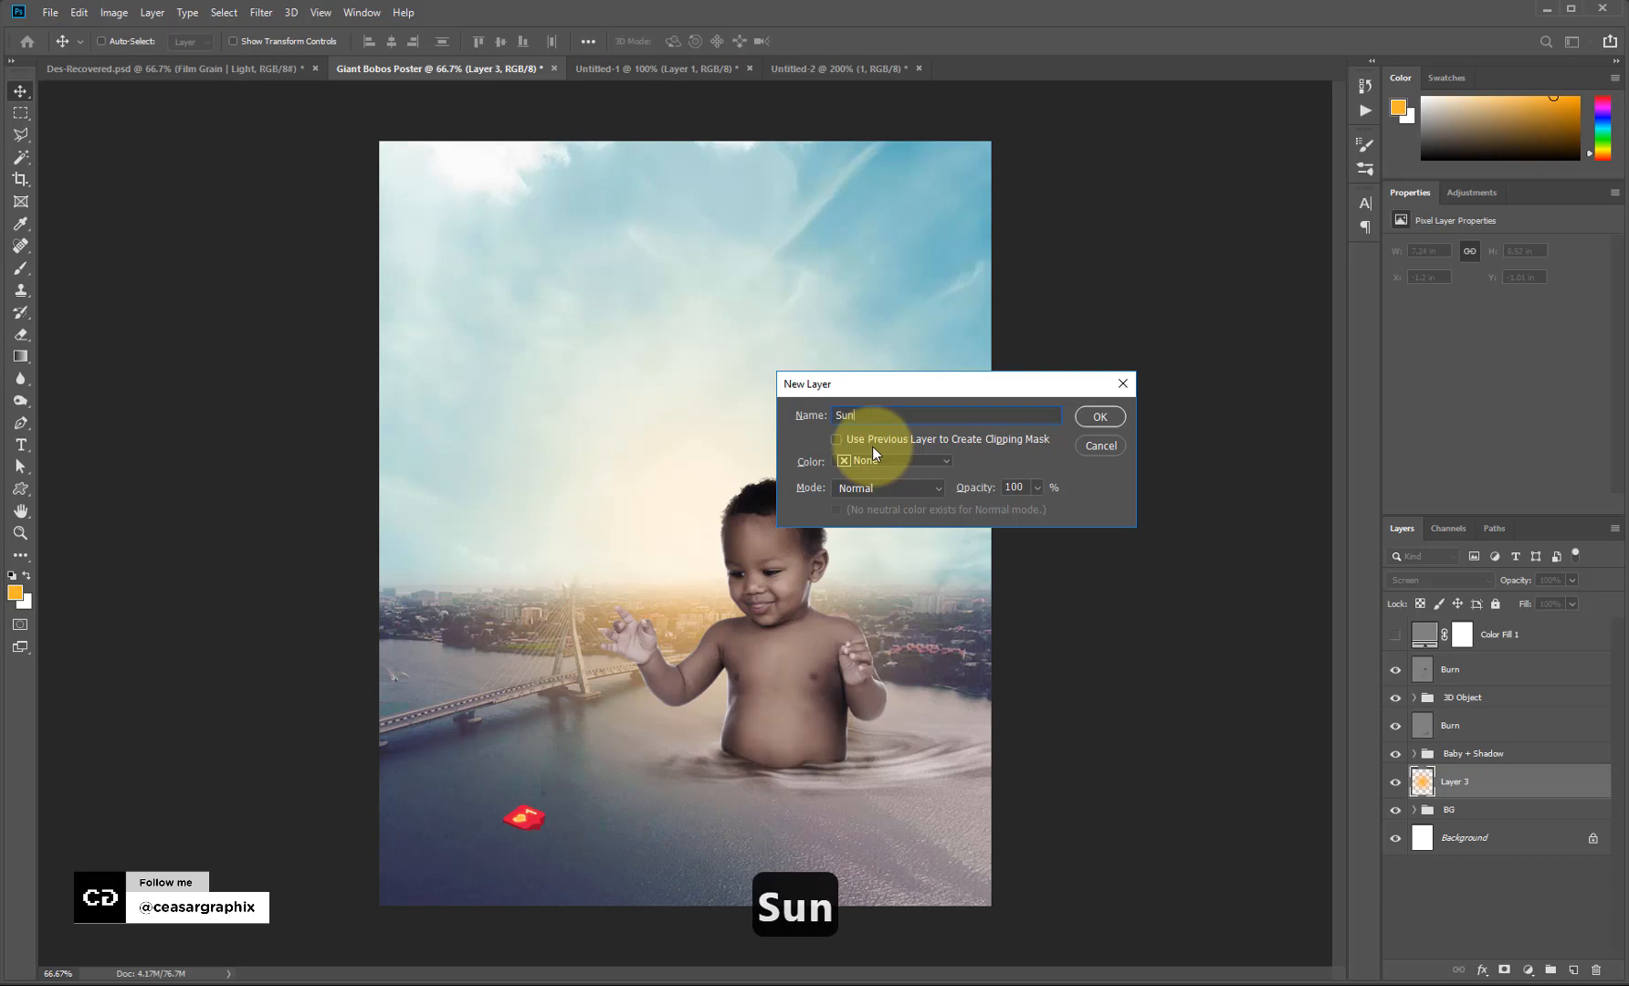
Name the new layer Sun and set the foreground colour to a pale yellow.
key("Return")
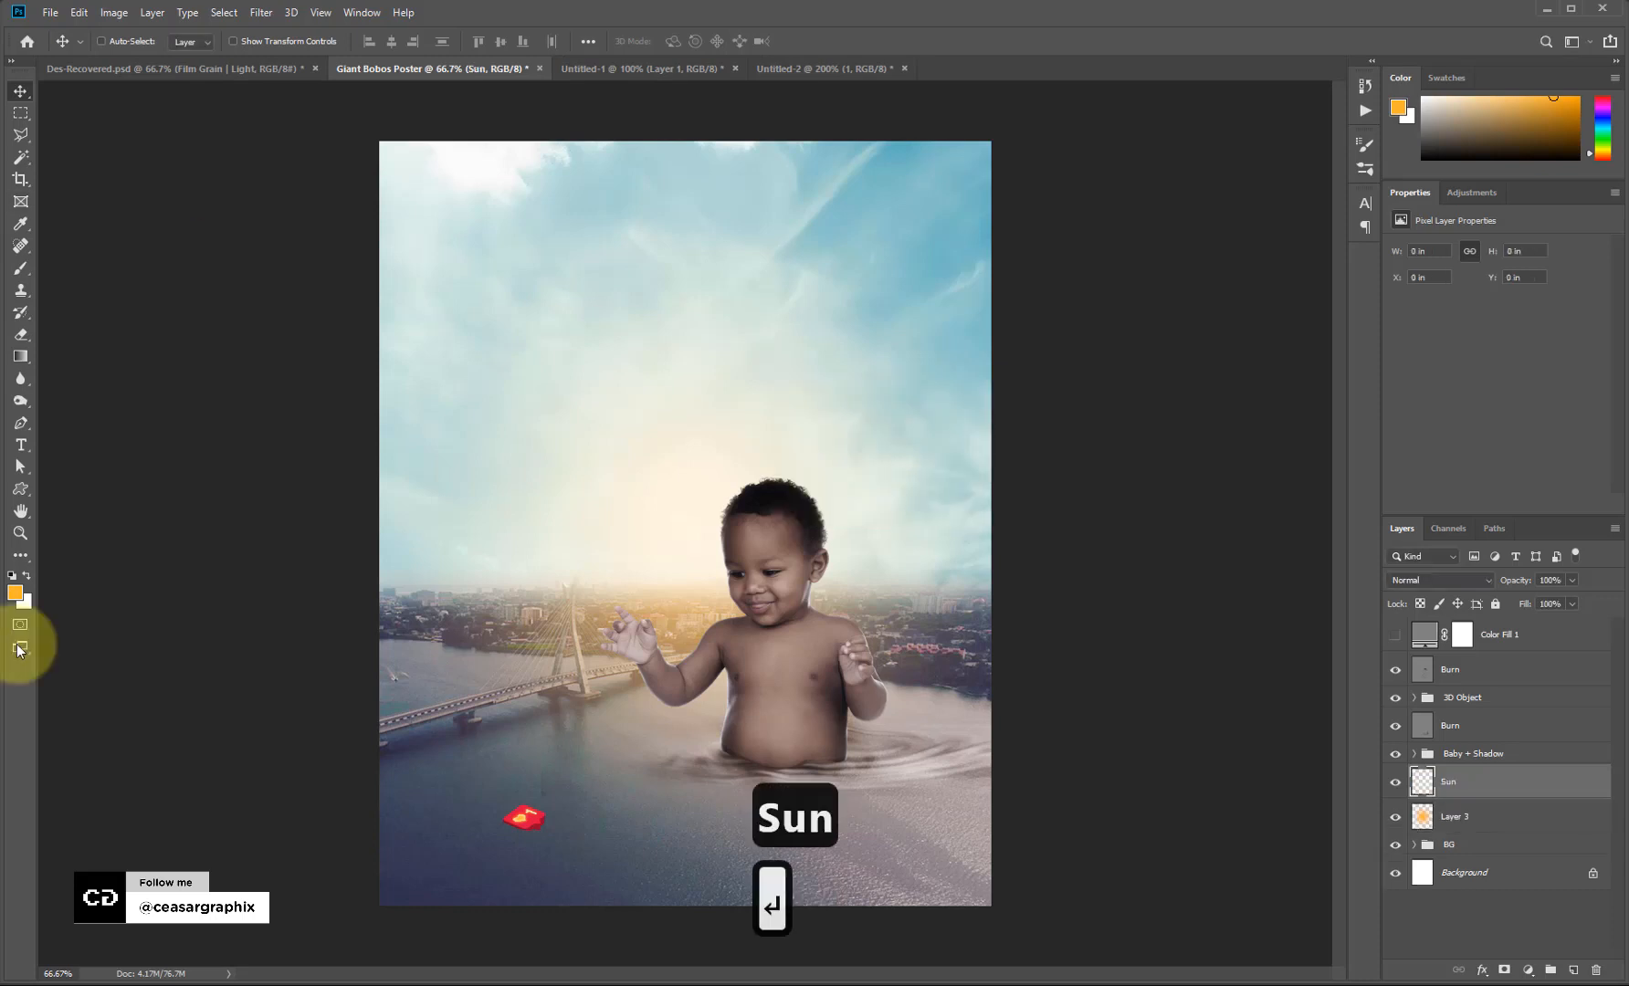
key("x")
left_click(14, 593)
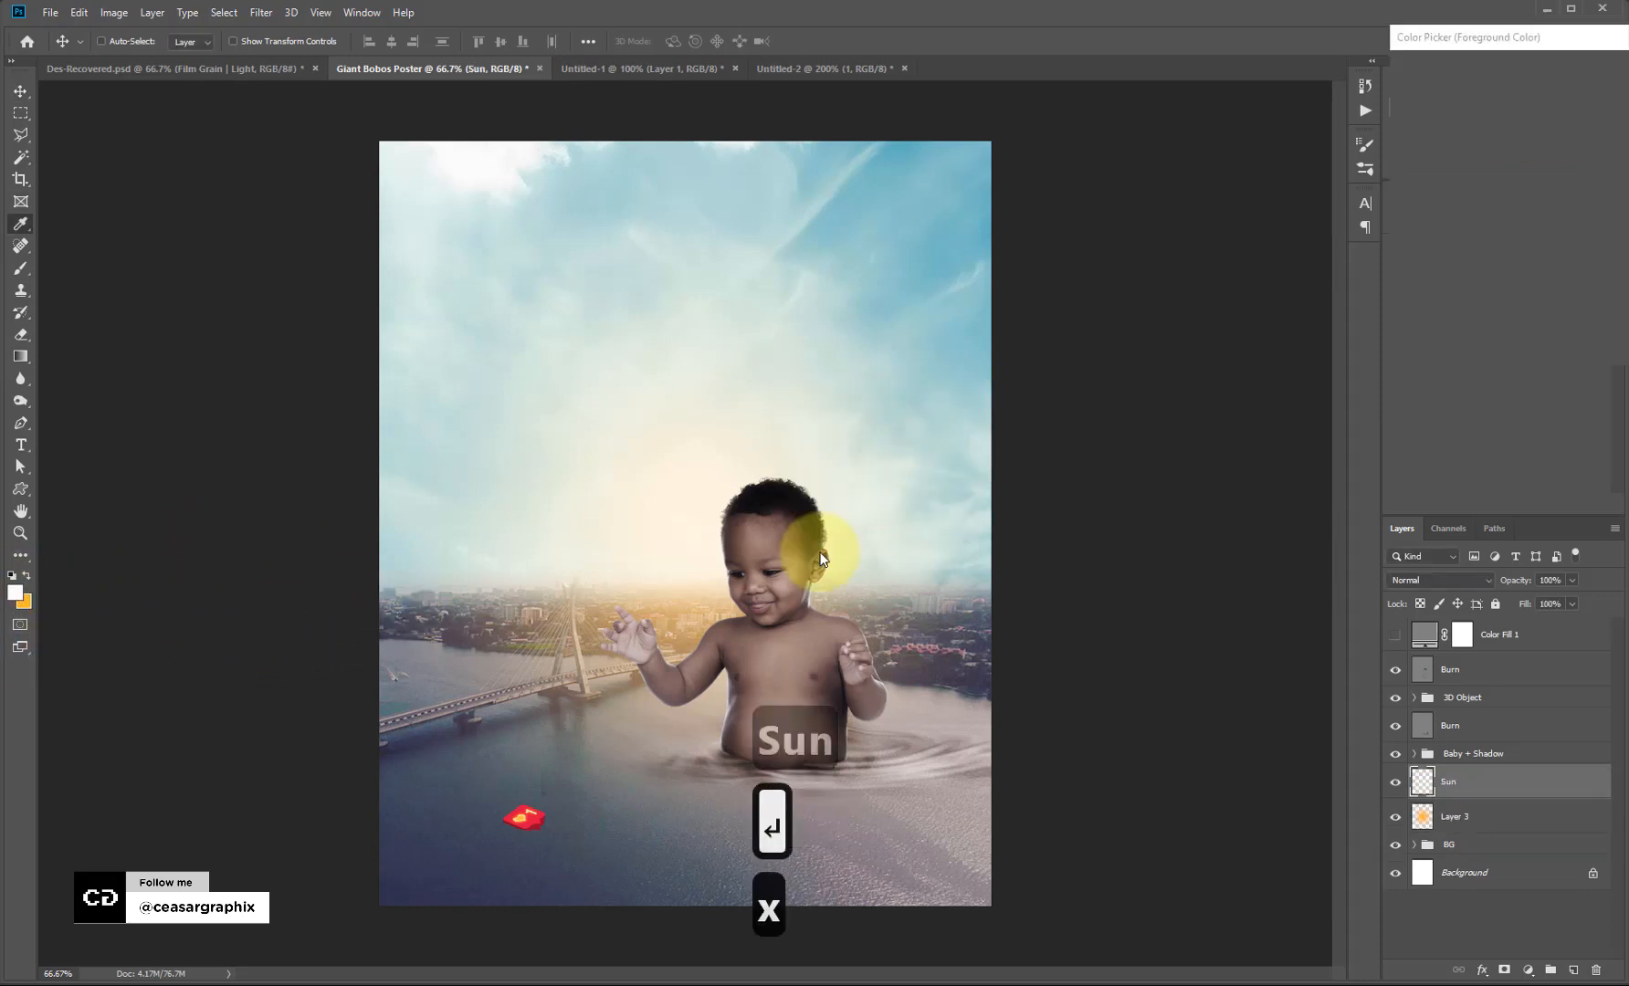
left_click(1621, 261)
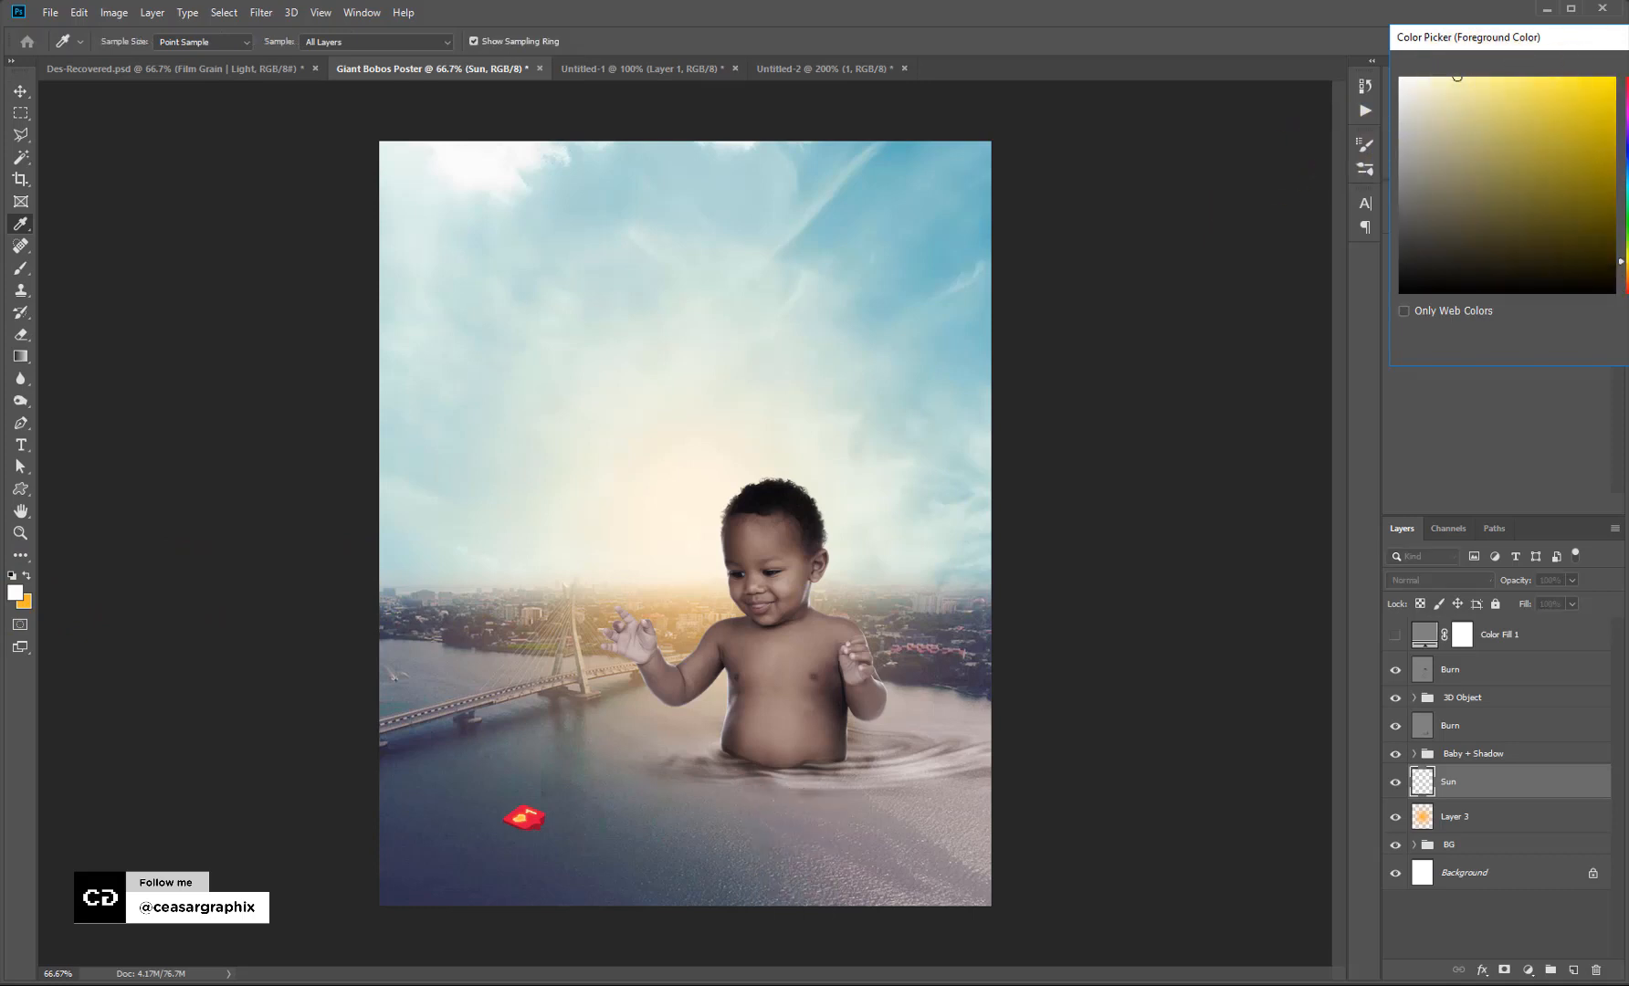
key("Return")
key("v")
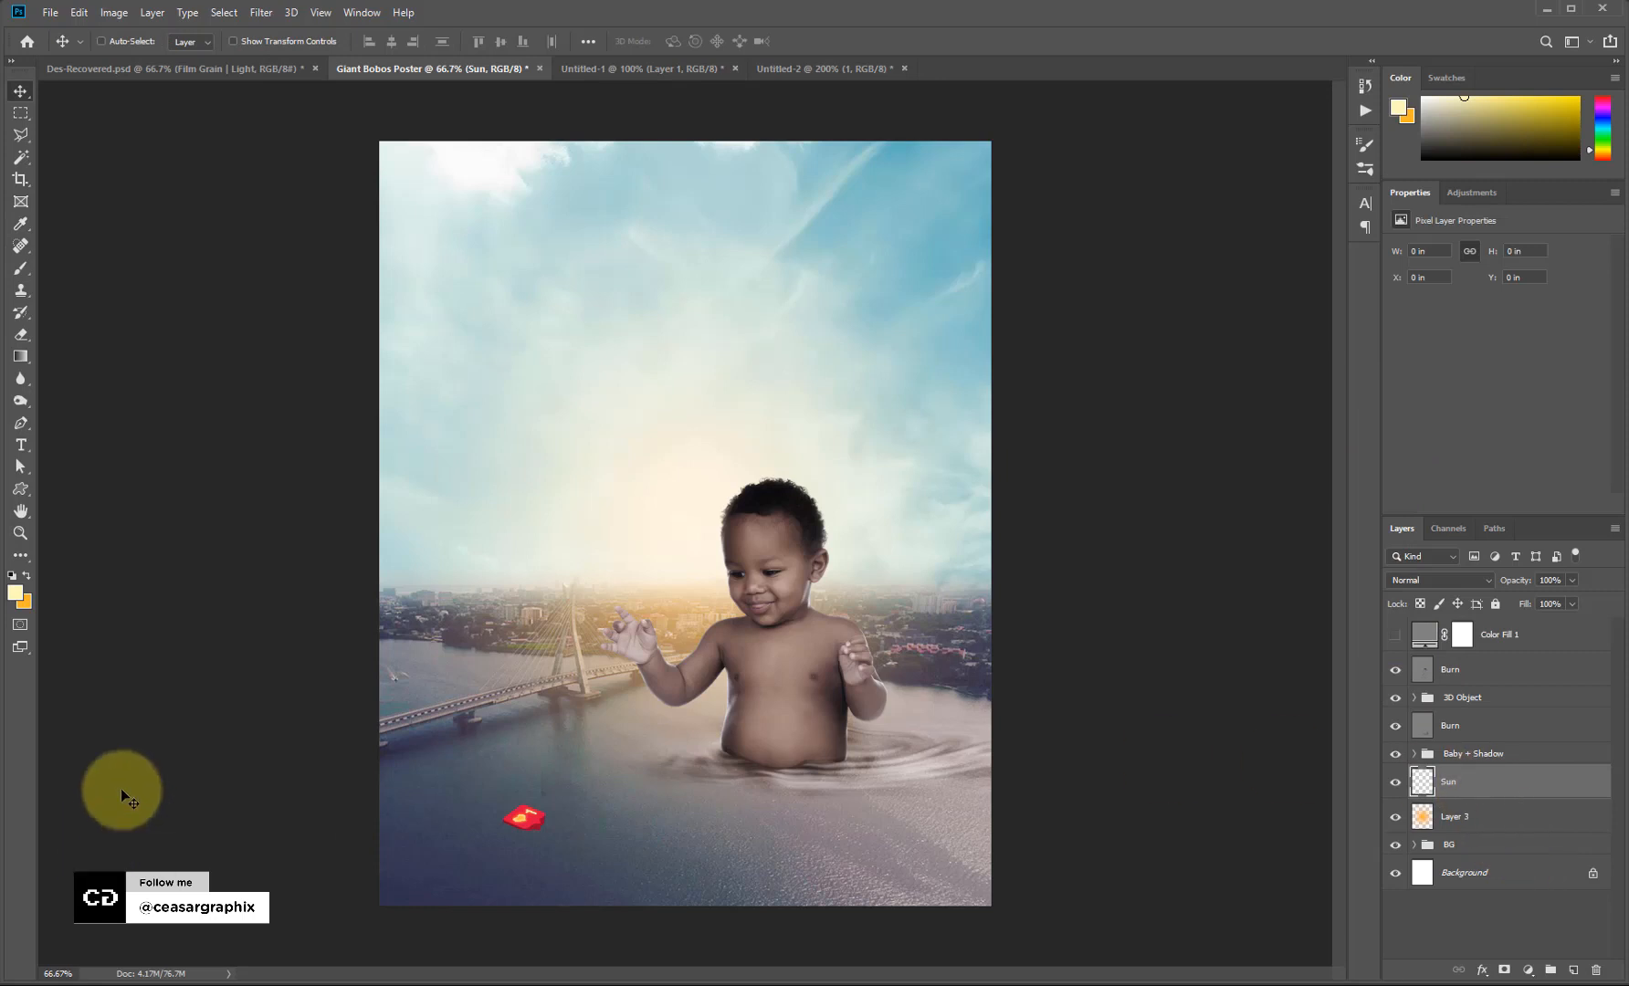
left_click(19, 596)
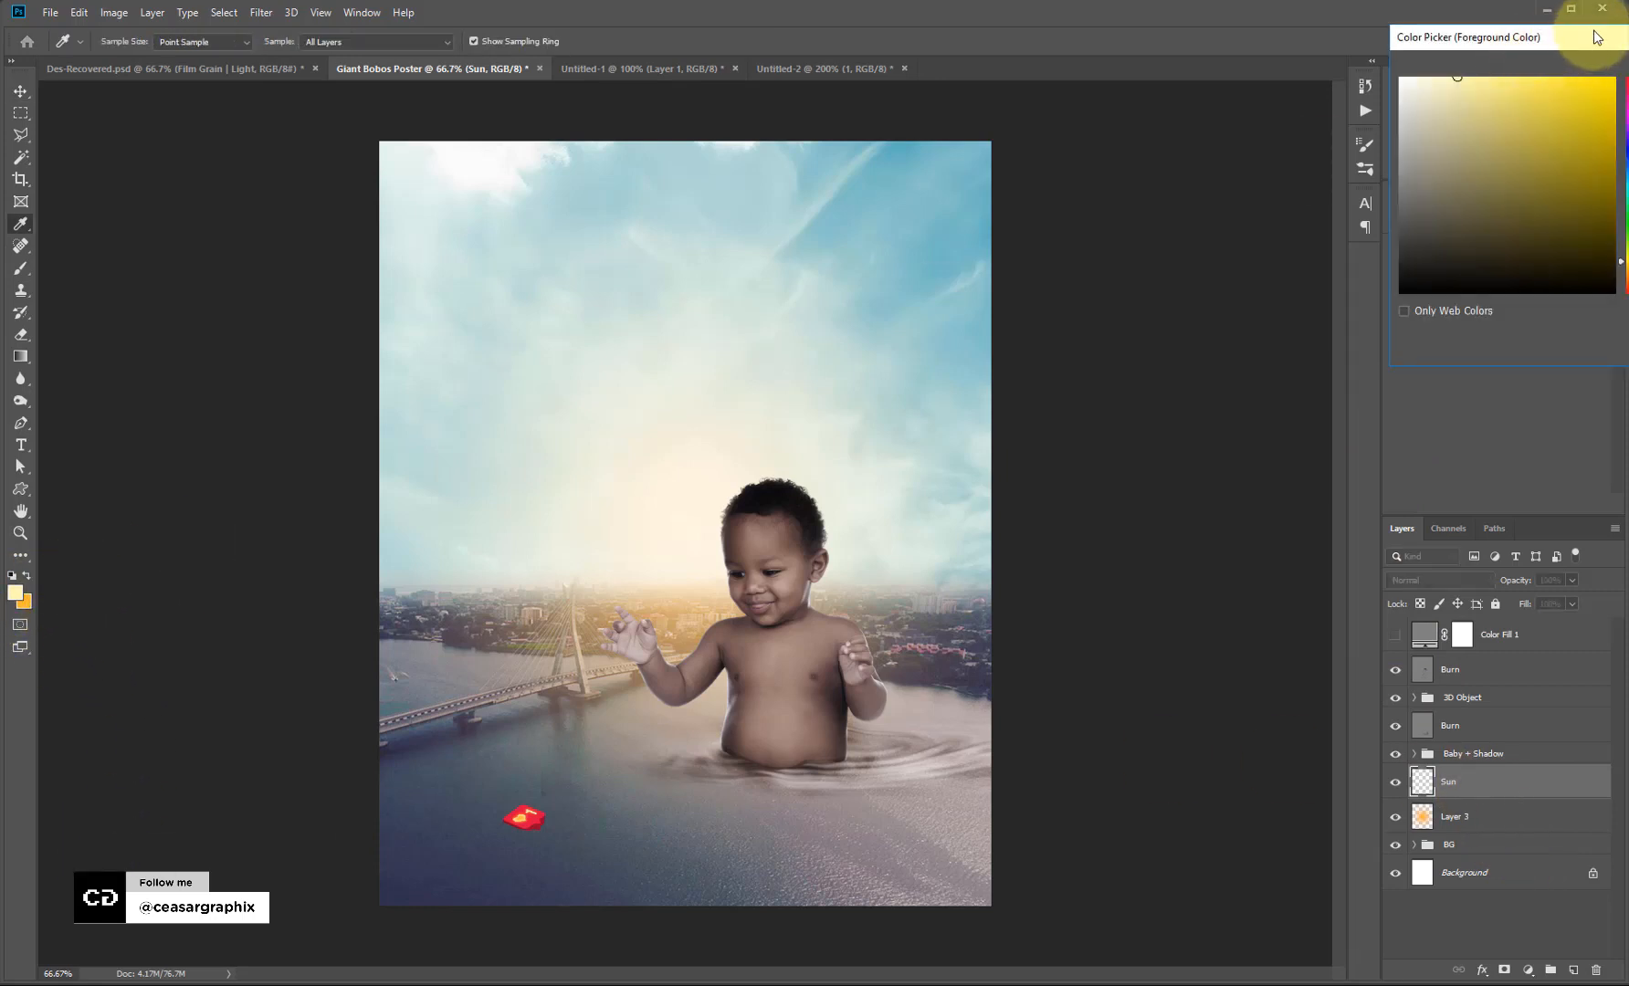
left_click_drag(1594, 36, 1296, 99)
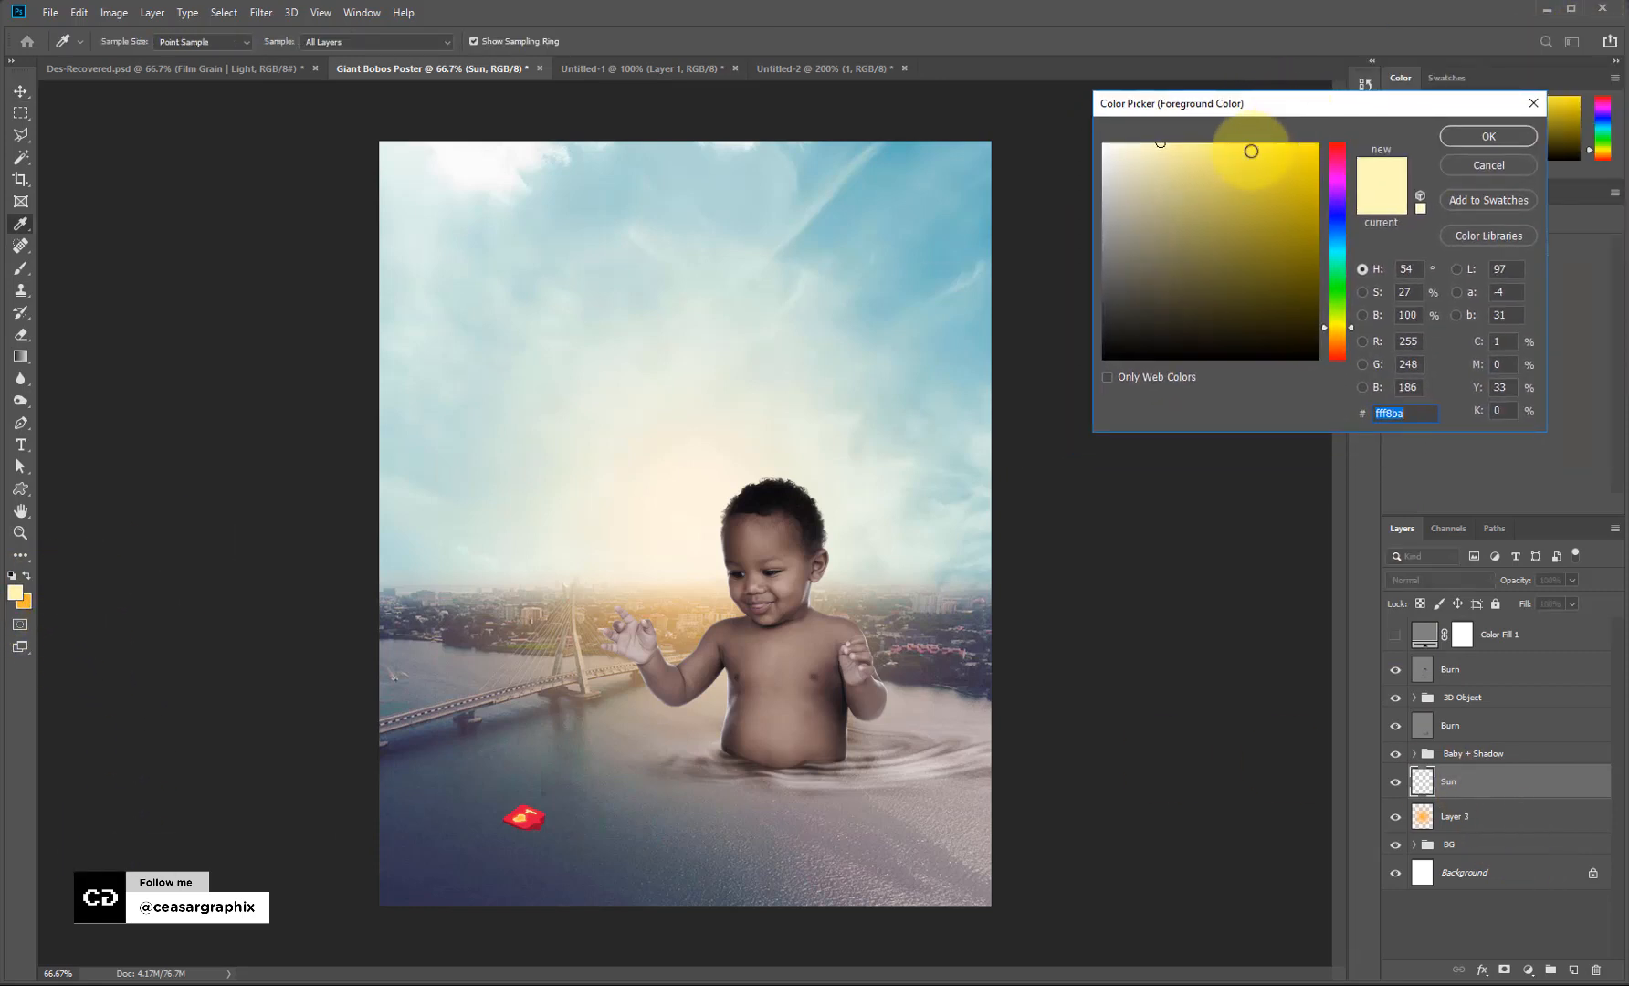
left_click(1488, 136)
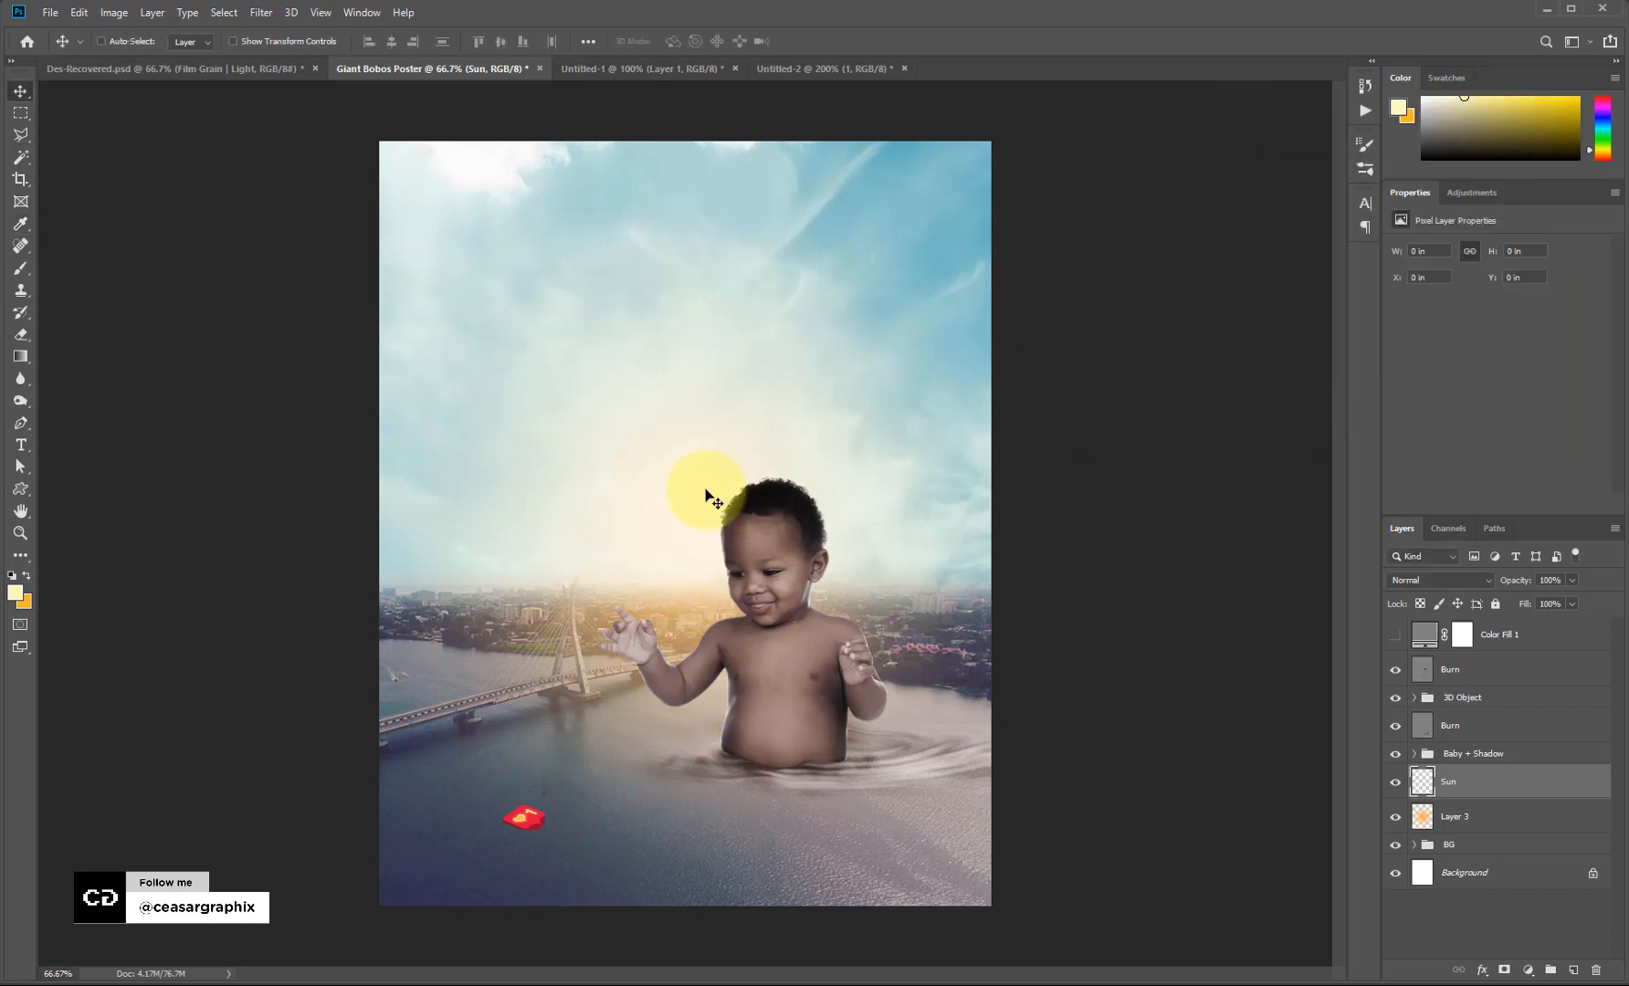
Paint the sun glow with a size-400 soft brush and blend the Sun layer as Screen.
key("b")
key("bracketleft")
key("bracketleft")
key("bracketleft")
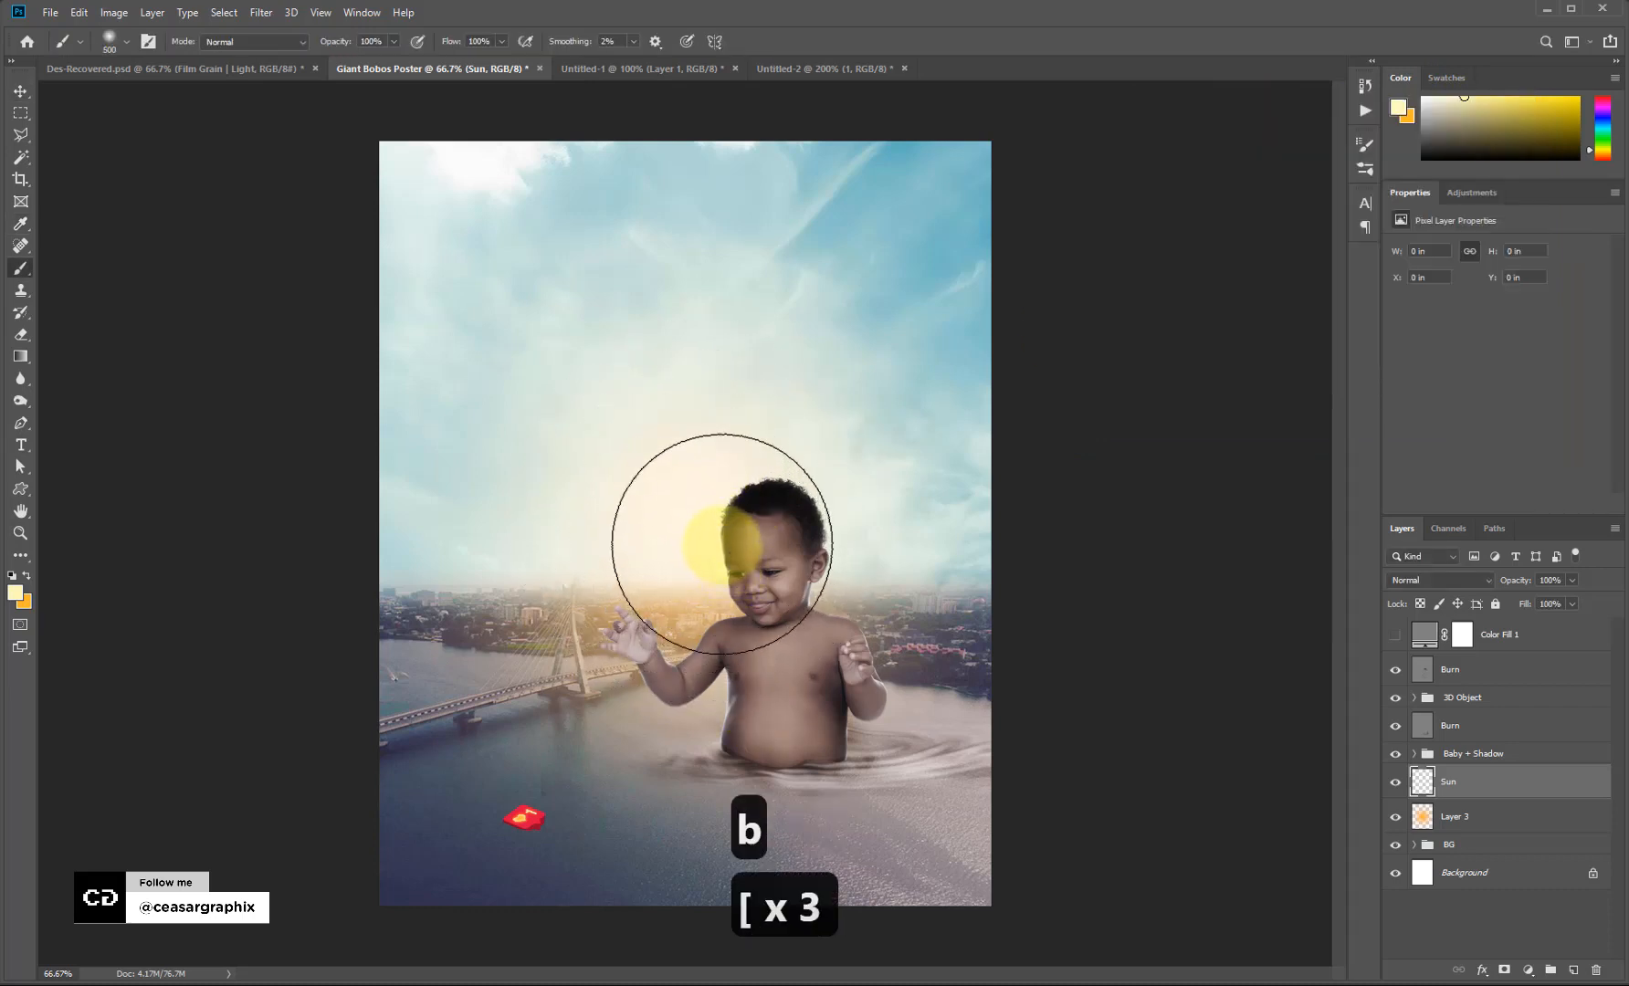
key("bracketleft")
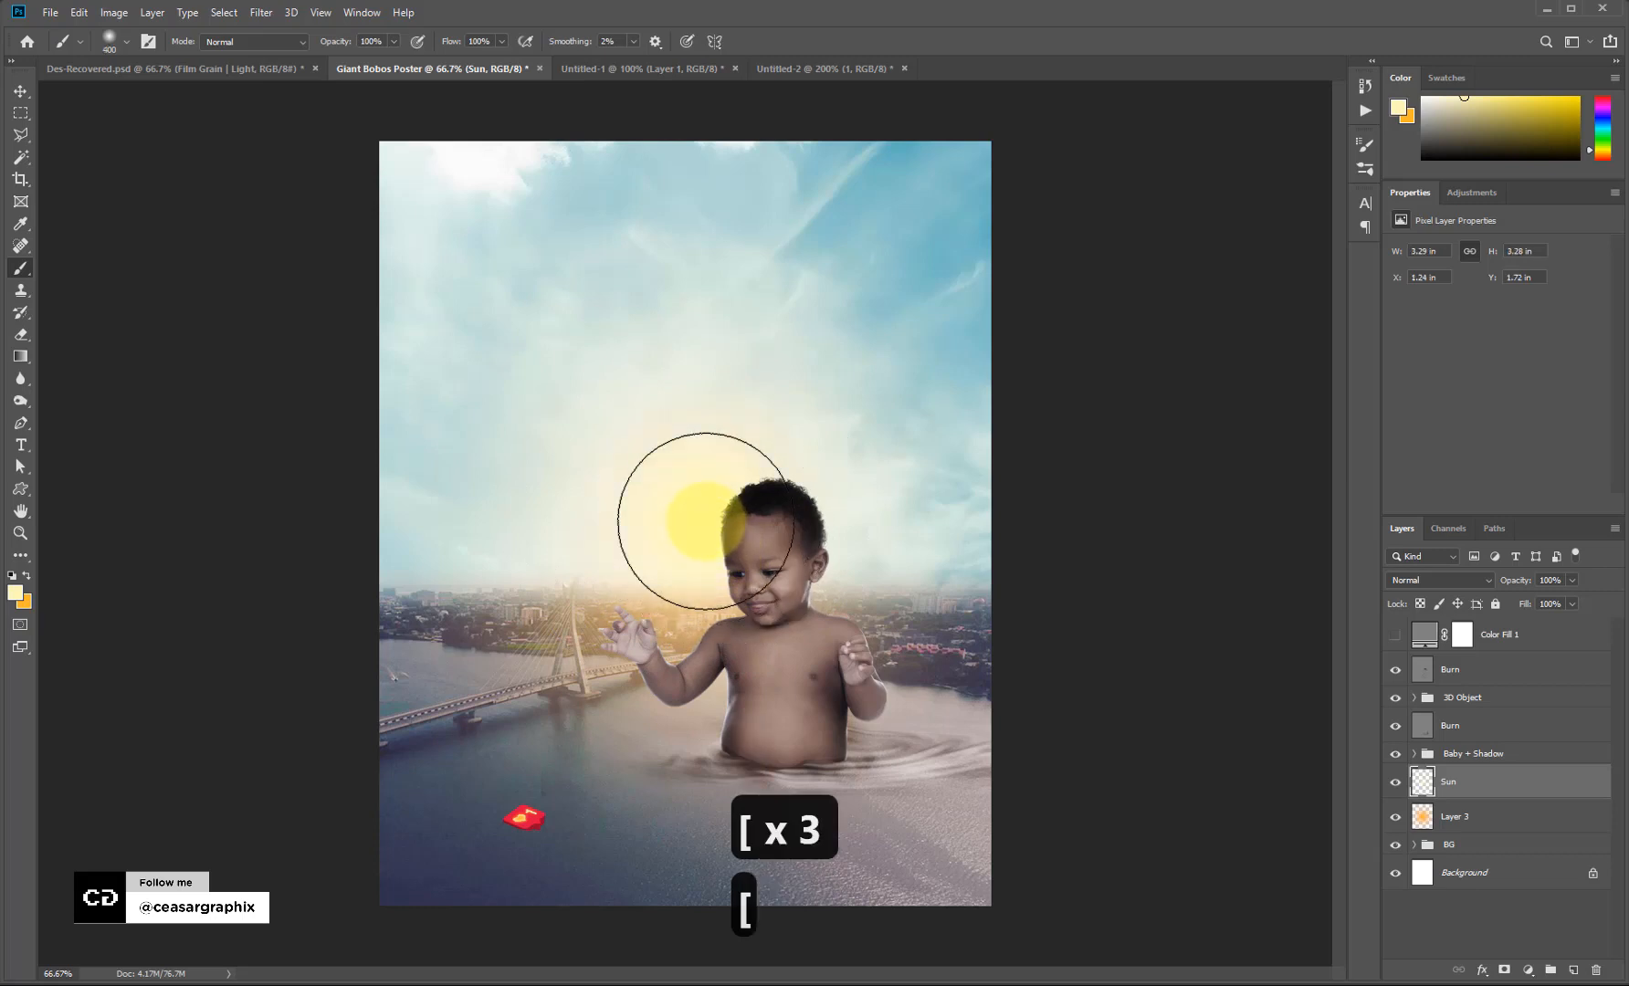
left_click(1444, 581)
left_click(1424, 705)
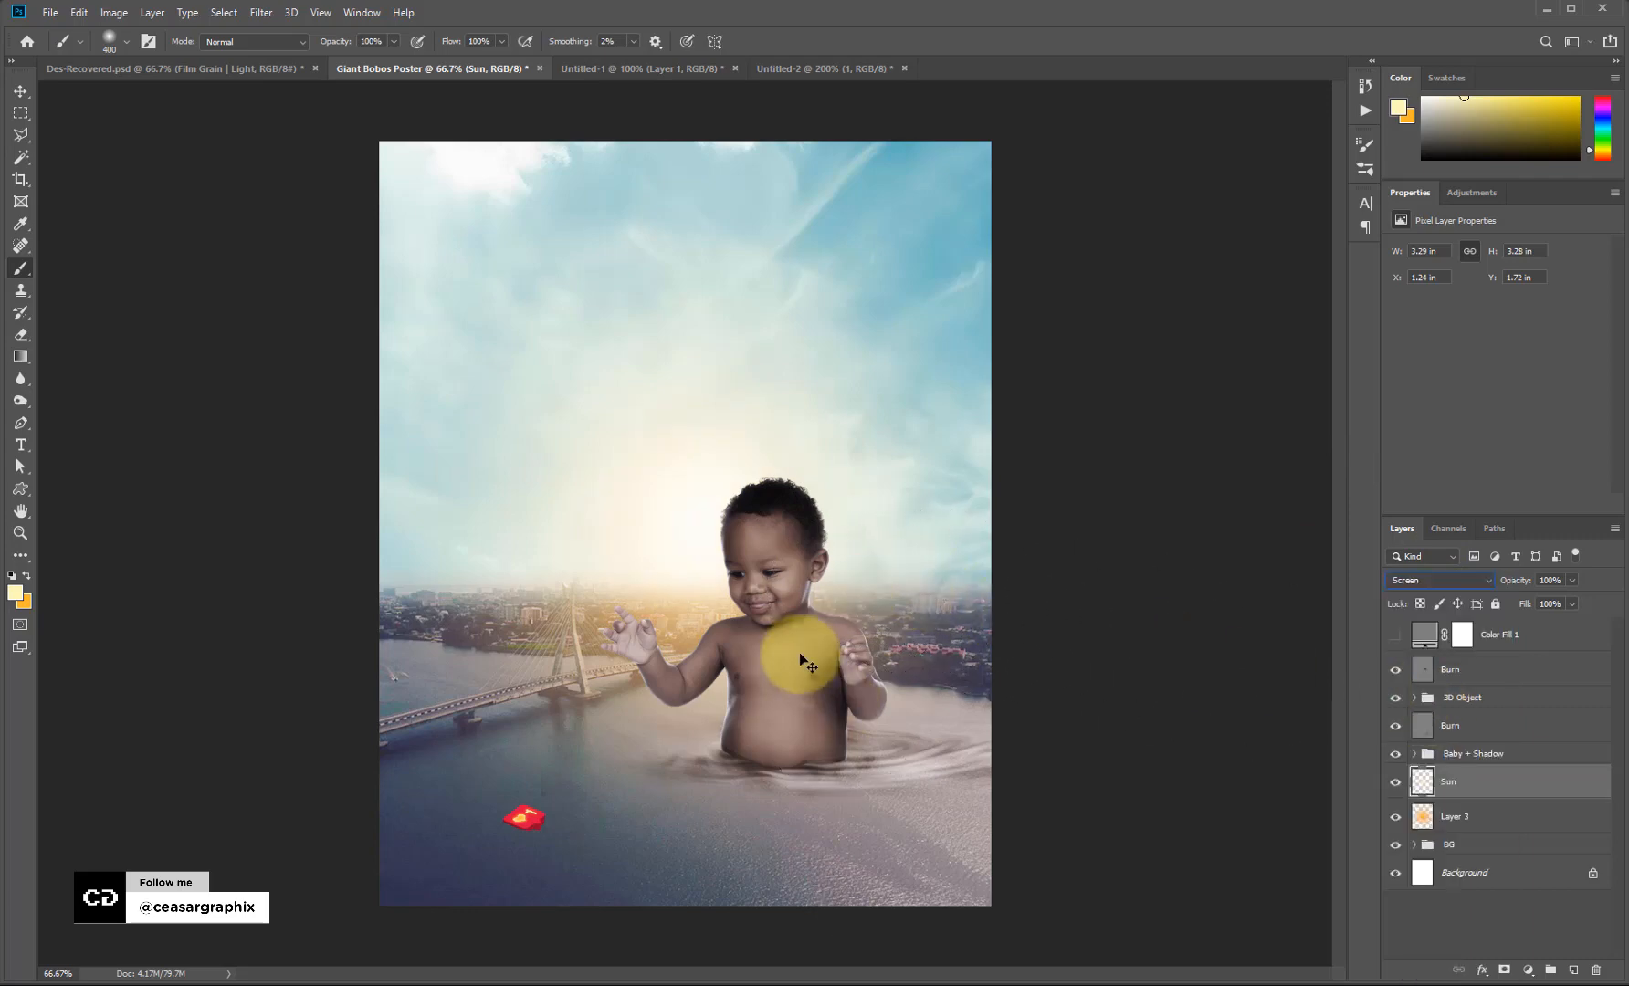
Shrink the sun glow to about 94% (3.1 × 3.09 in).
key("ctrl+t")
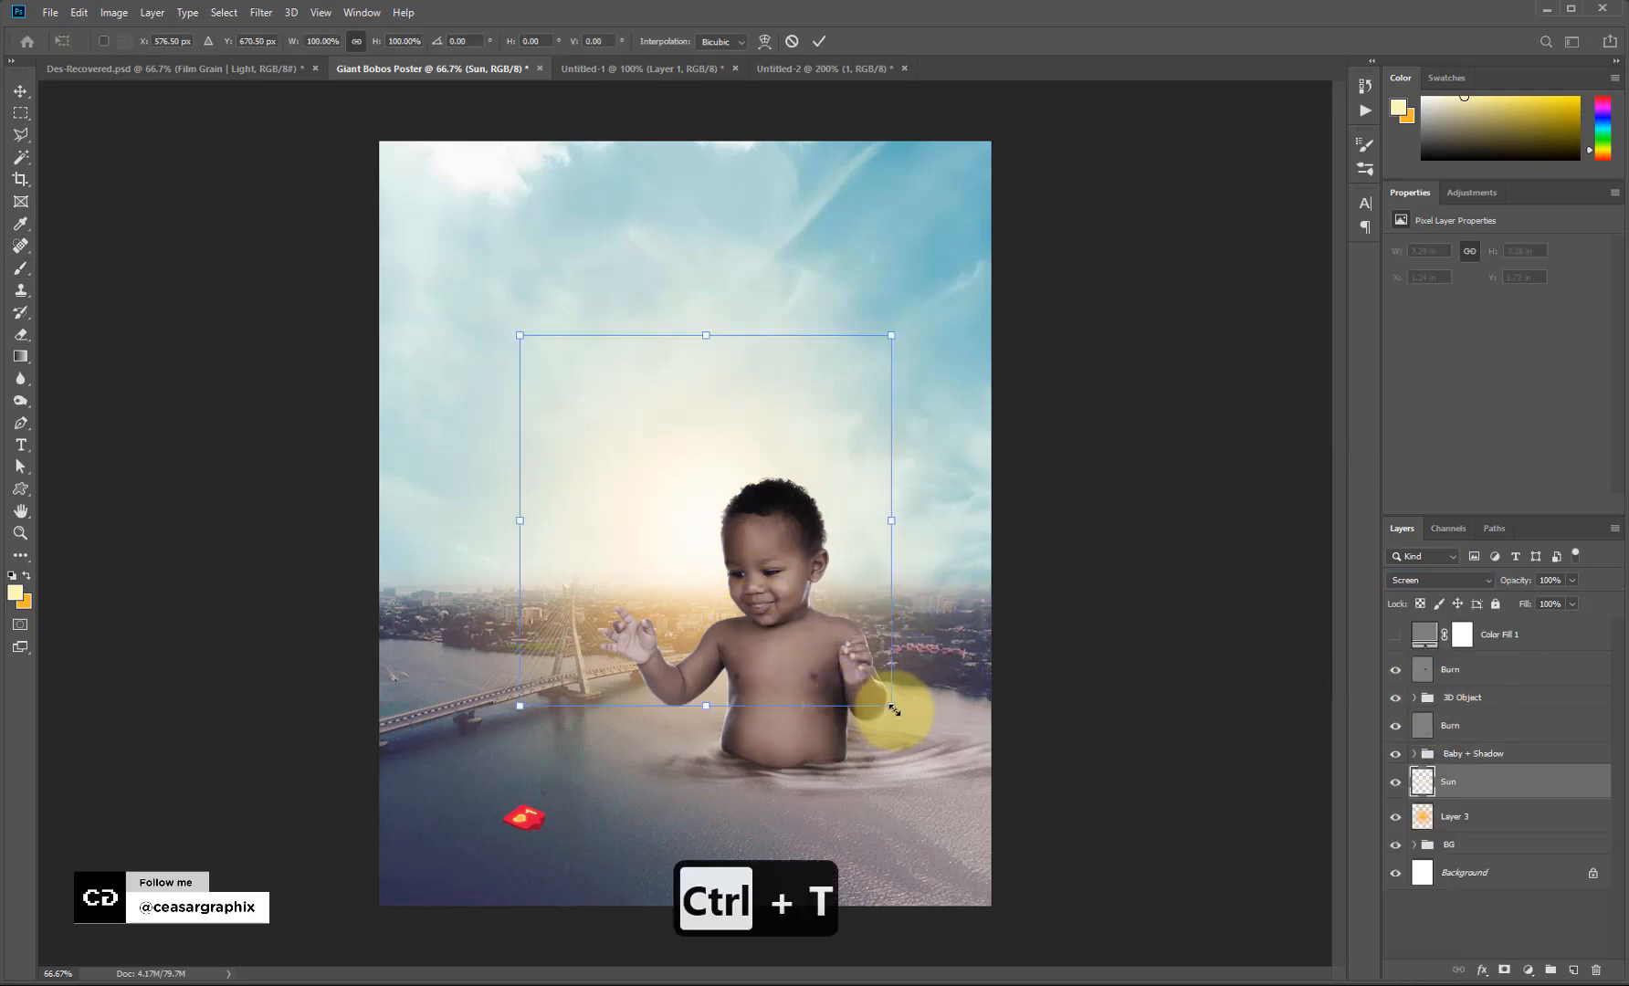
left_click_drag(902, 716, 876, 704)
key("Return")
Darken Layer 3's midtones with Levels to about 0.63, then duplicate the layer.
key("b")
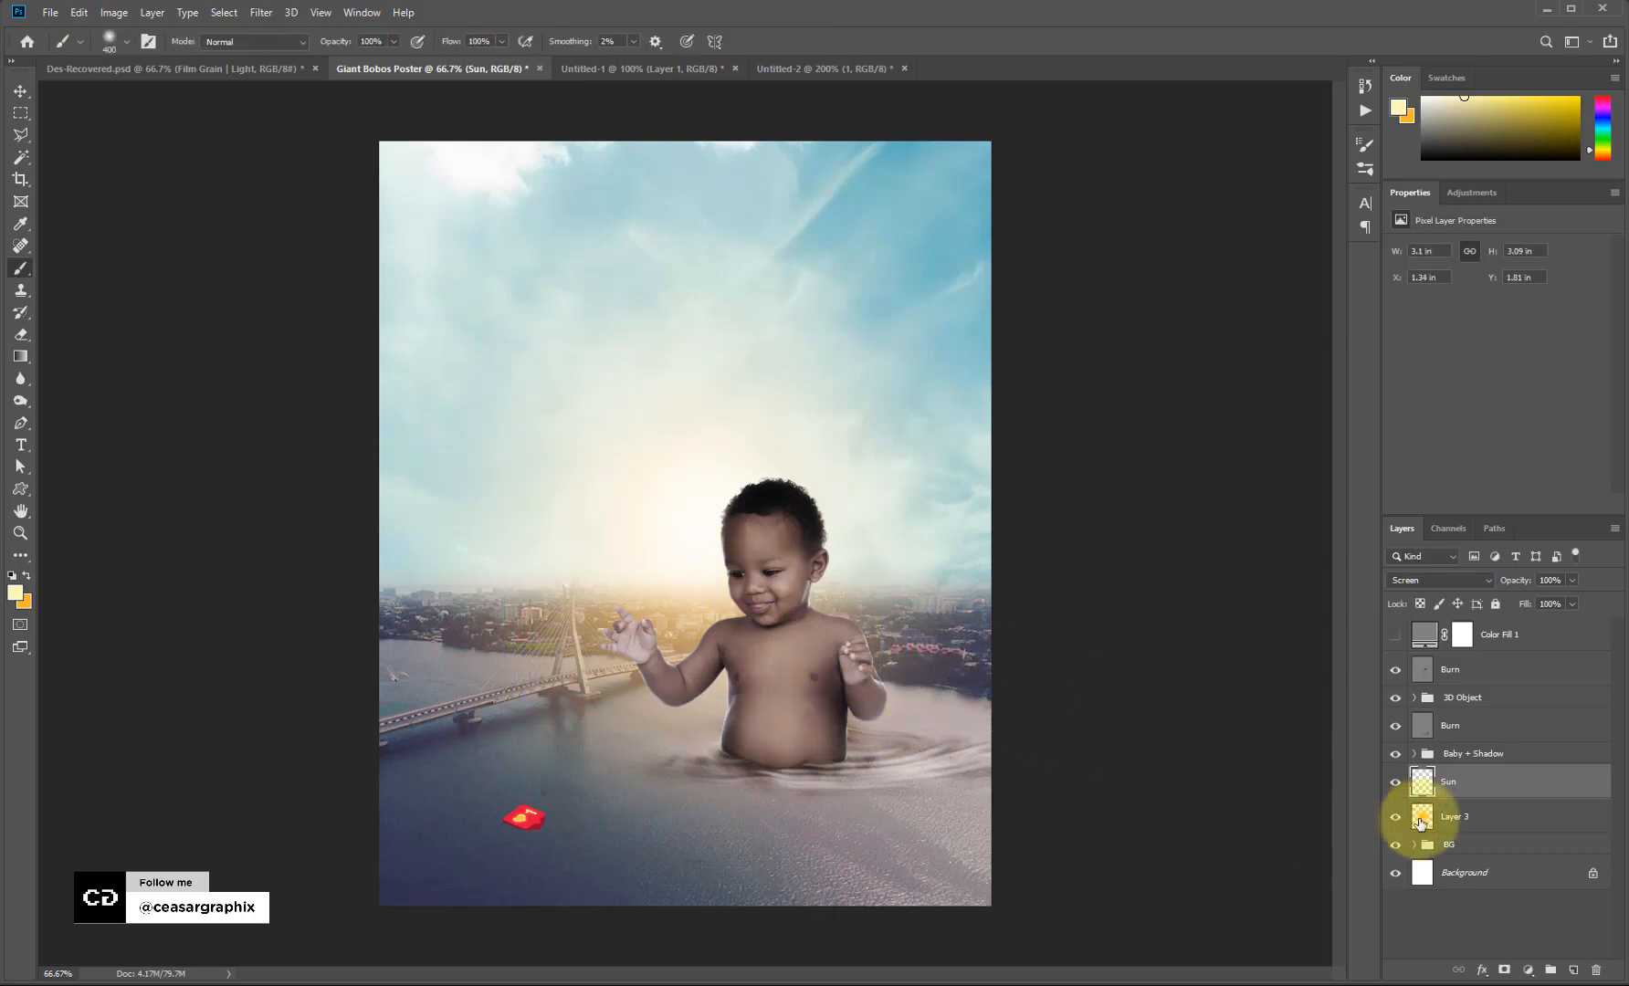
left_click(1442, 819)
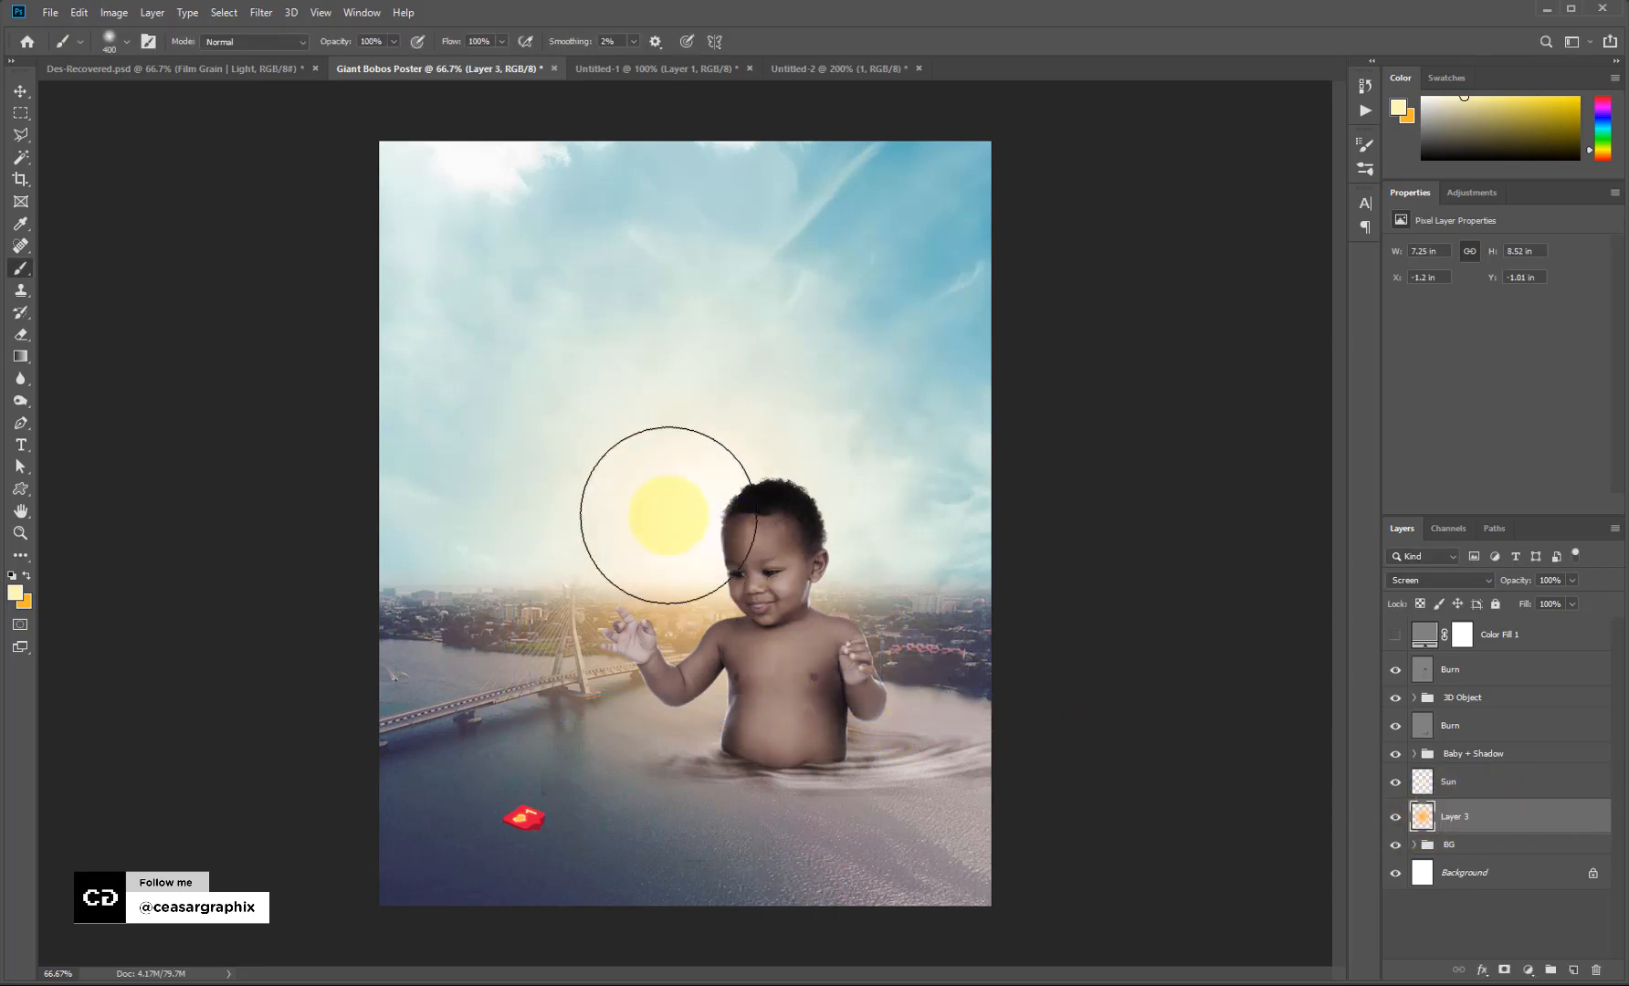
left_click_drag(694, 768, 799, 737)
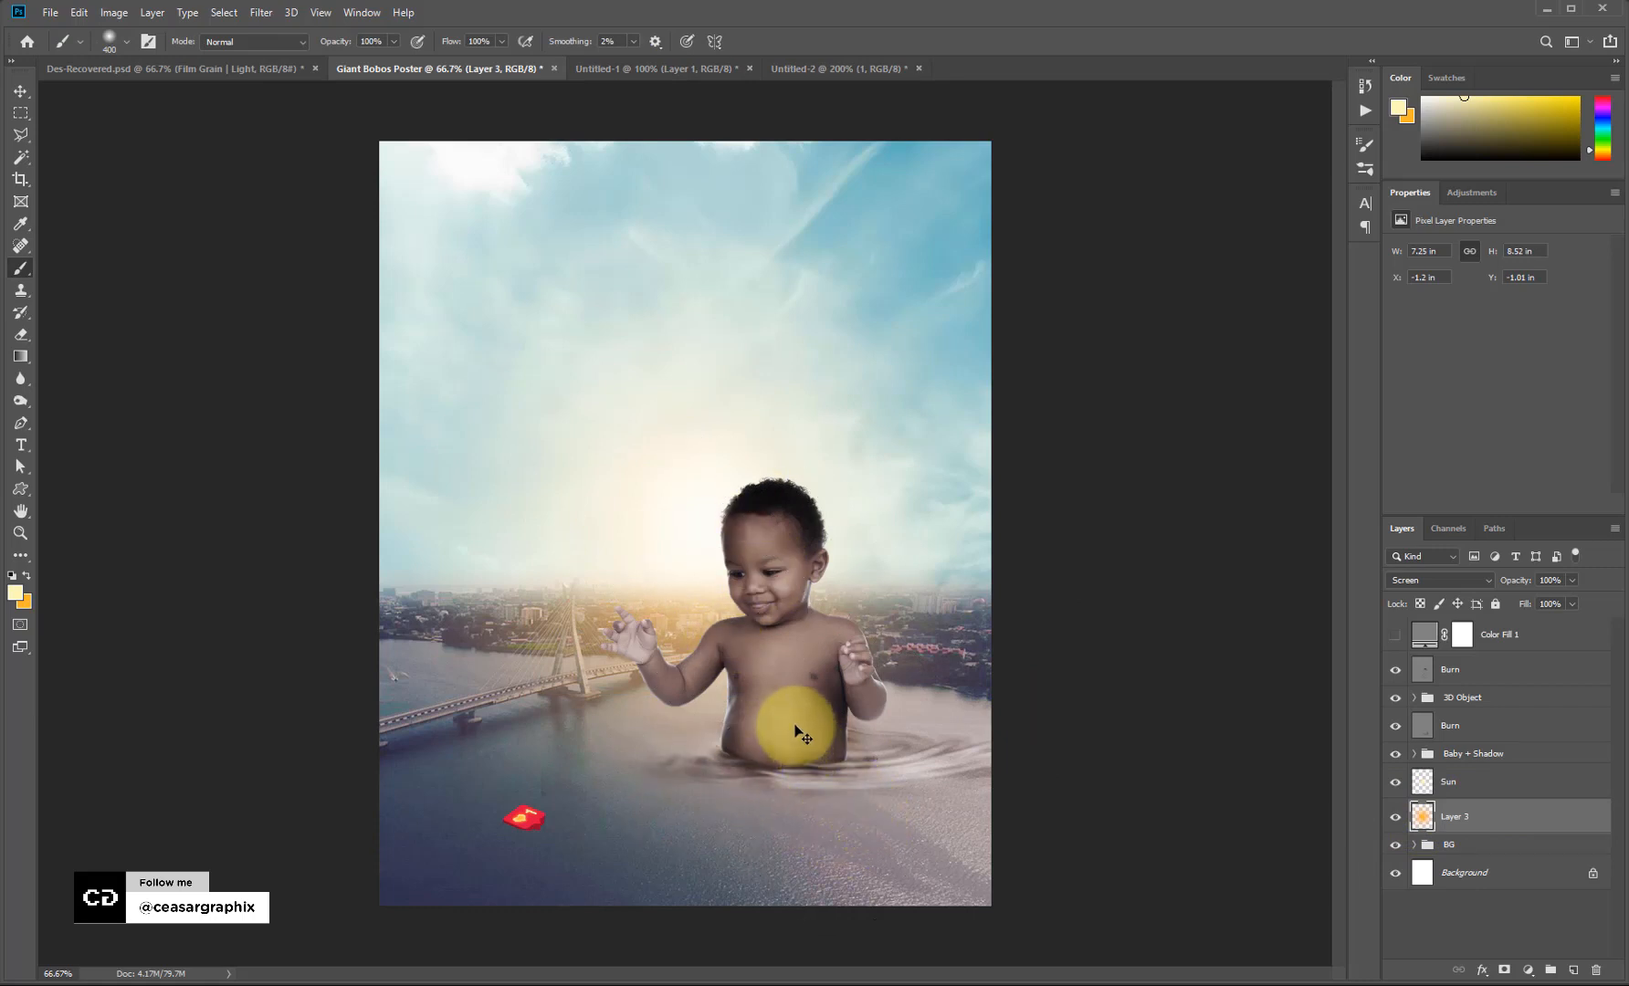
key("ctrl+l")
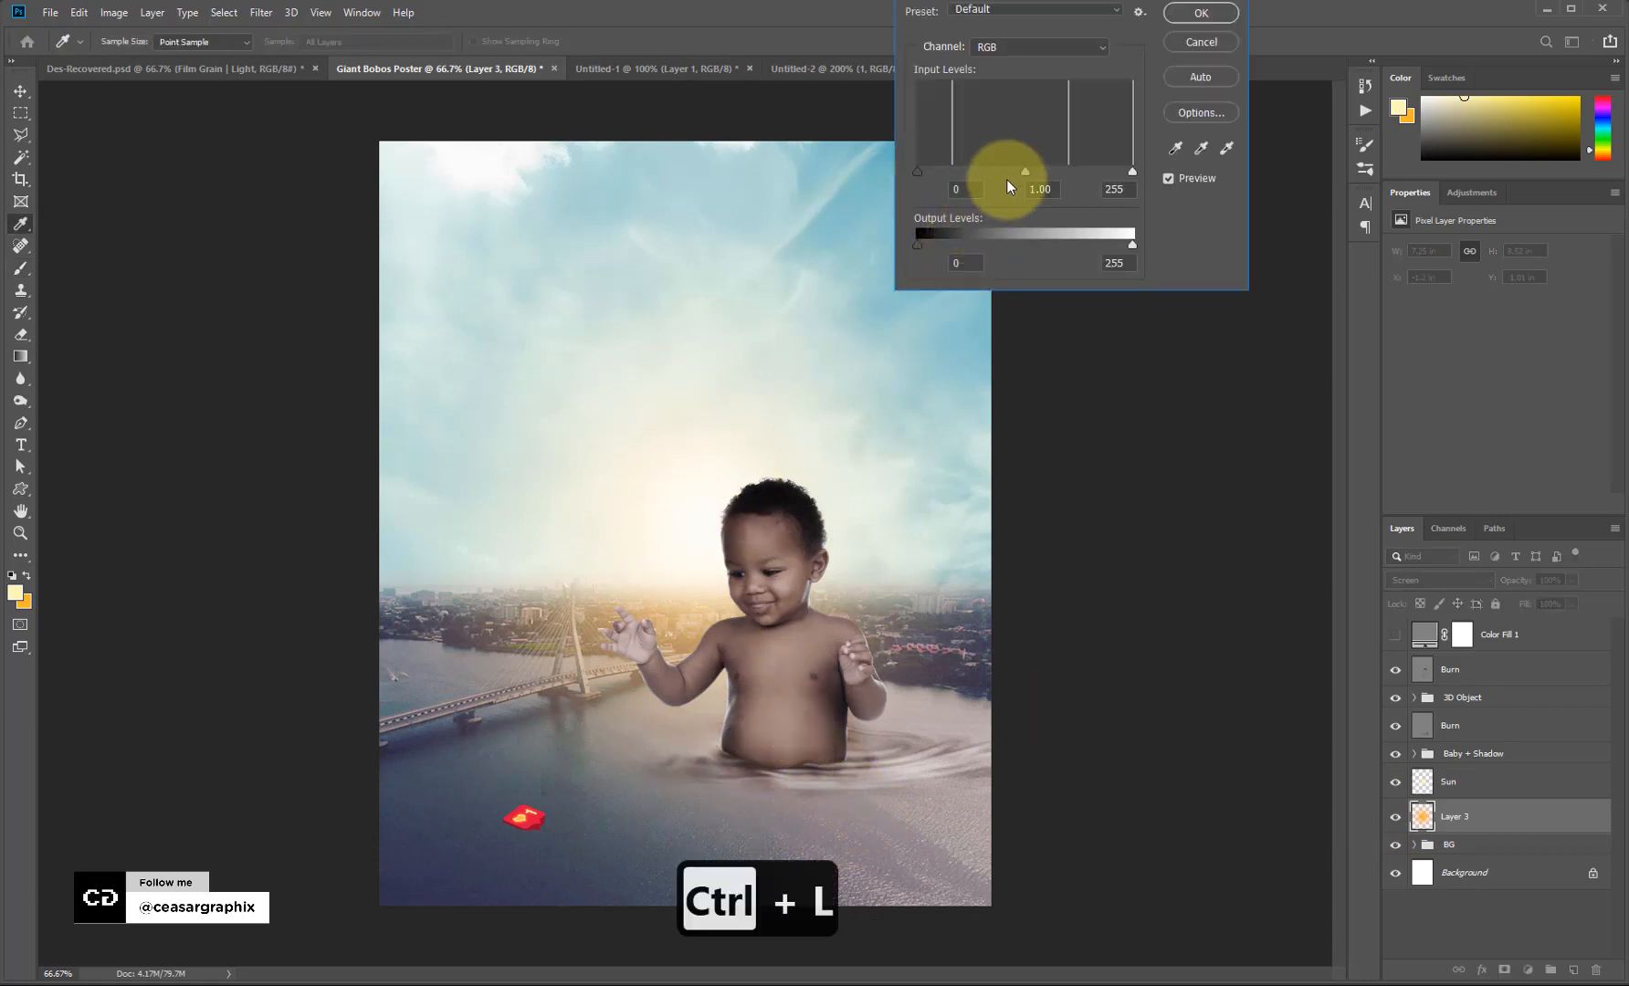
mouse_move(1030, 170)
left_mouse_down()
mouse_move(975, 171)
mouse_move(1055, 181)
left_mouse_up()
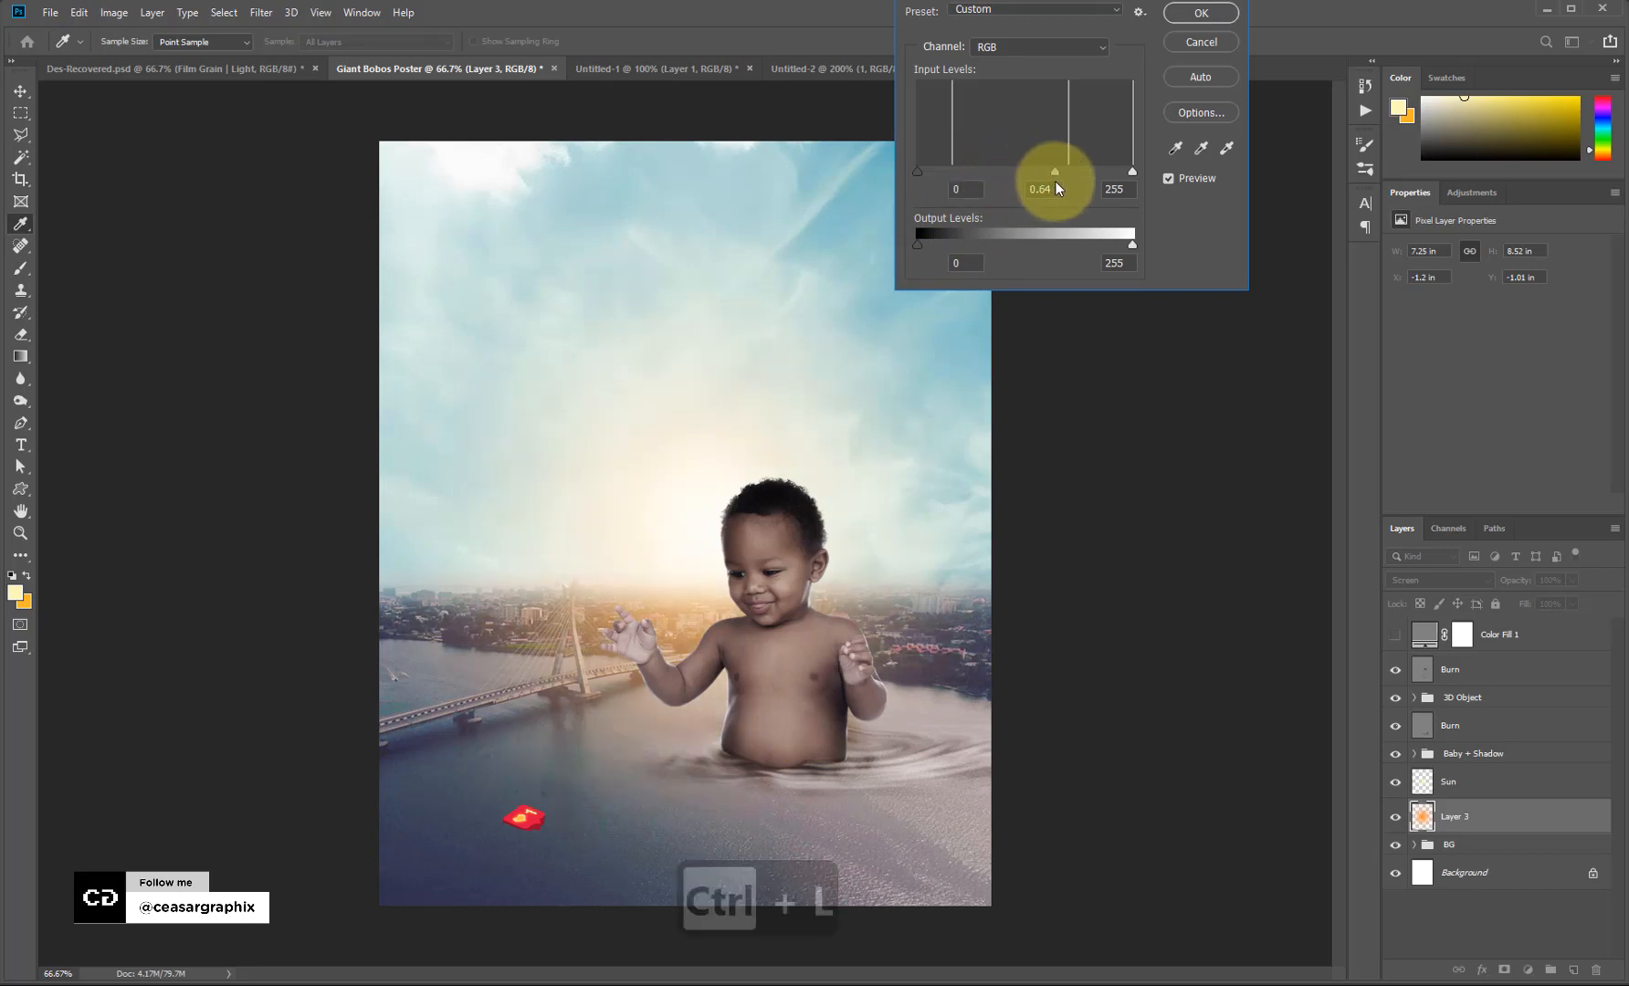
left_click(1201, 14)
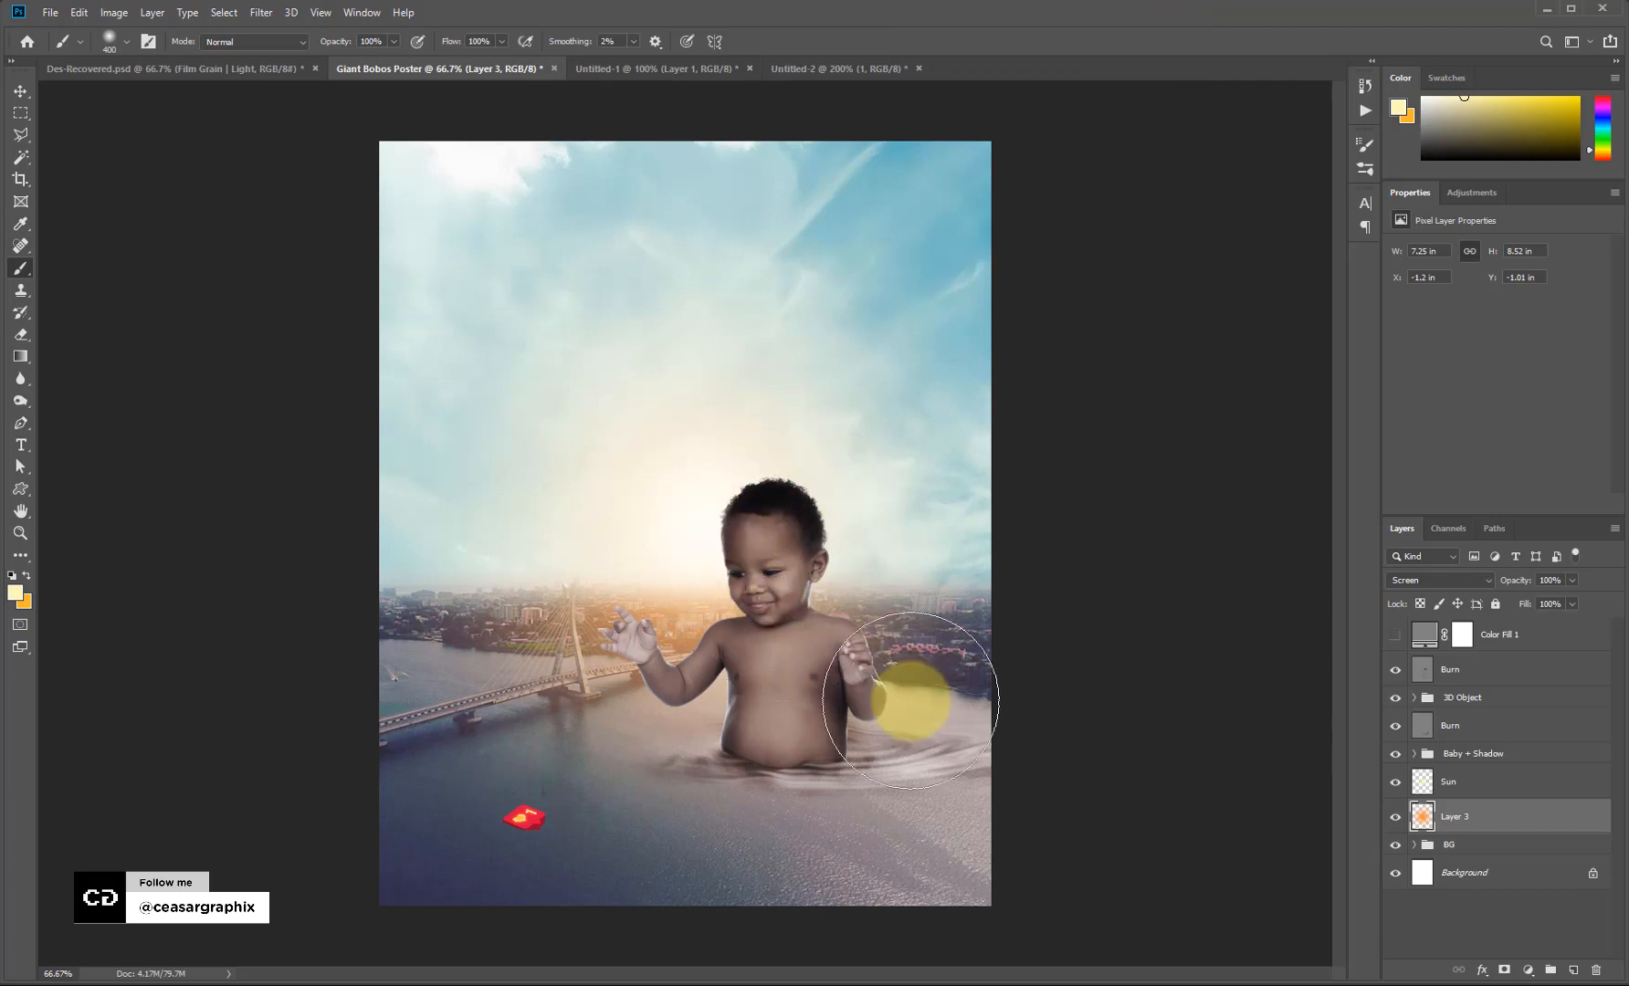
key("ctrl+j")
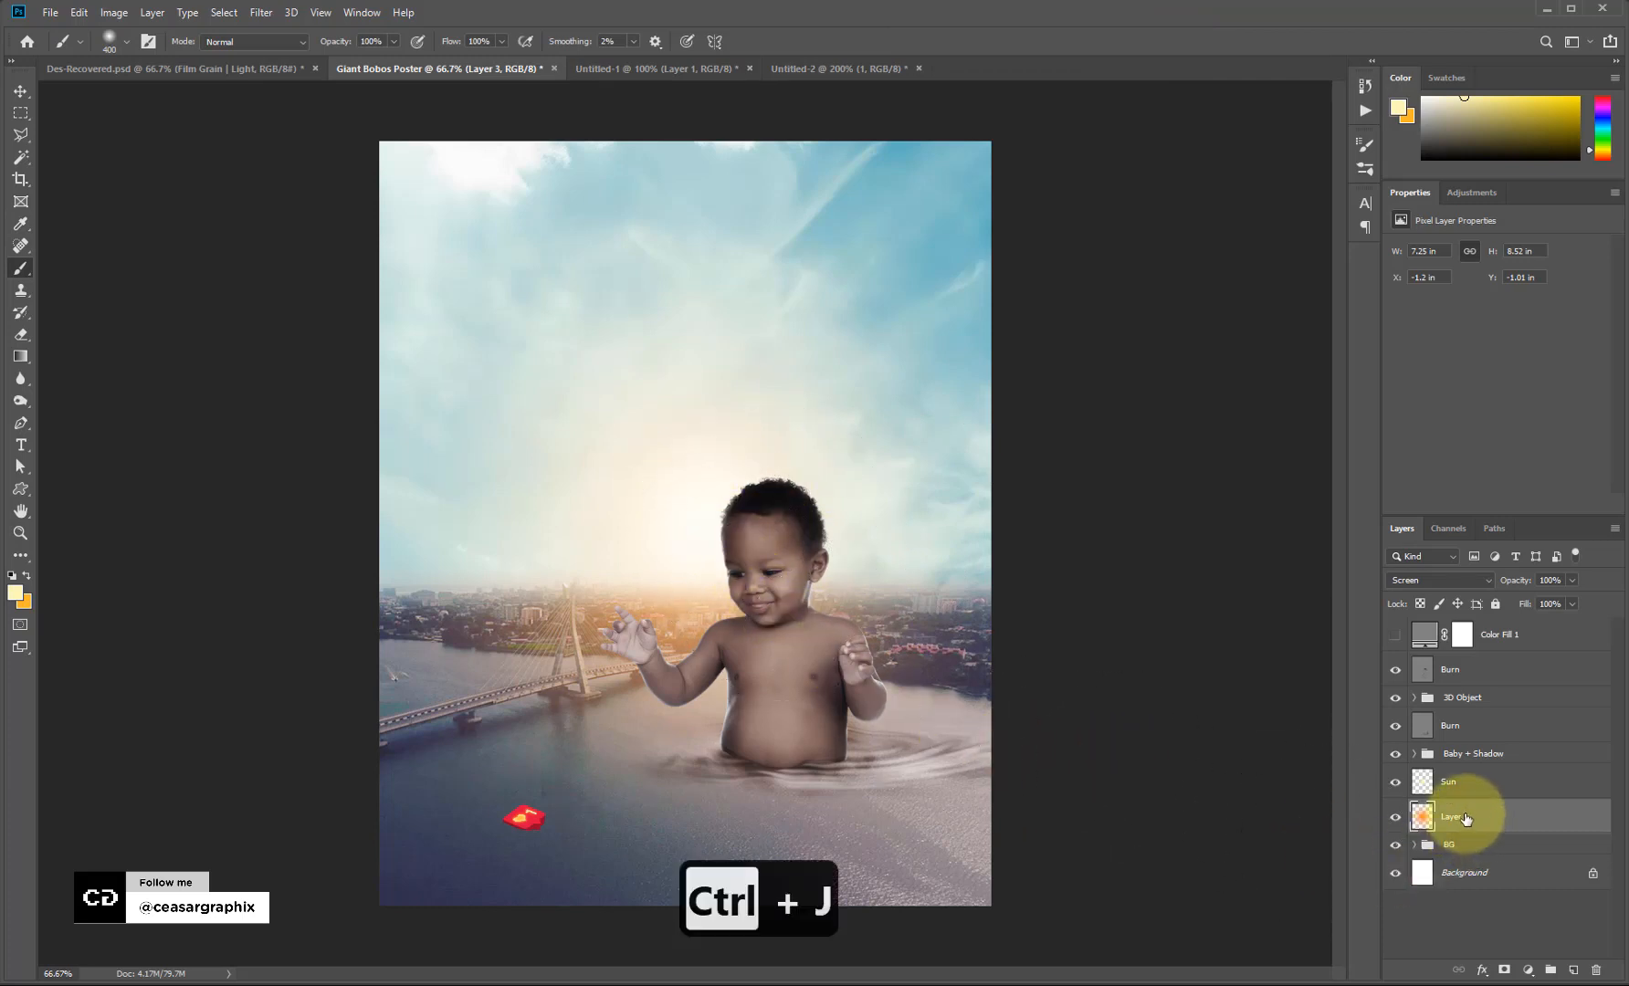
Set Layer 3 copy to Overlay and move it below Layer 3.
left_click(1420, 579)
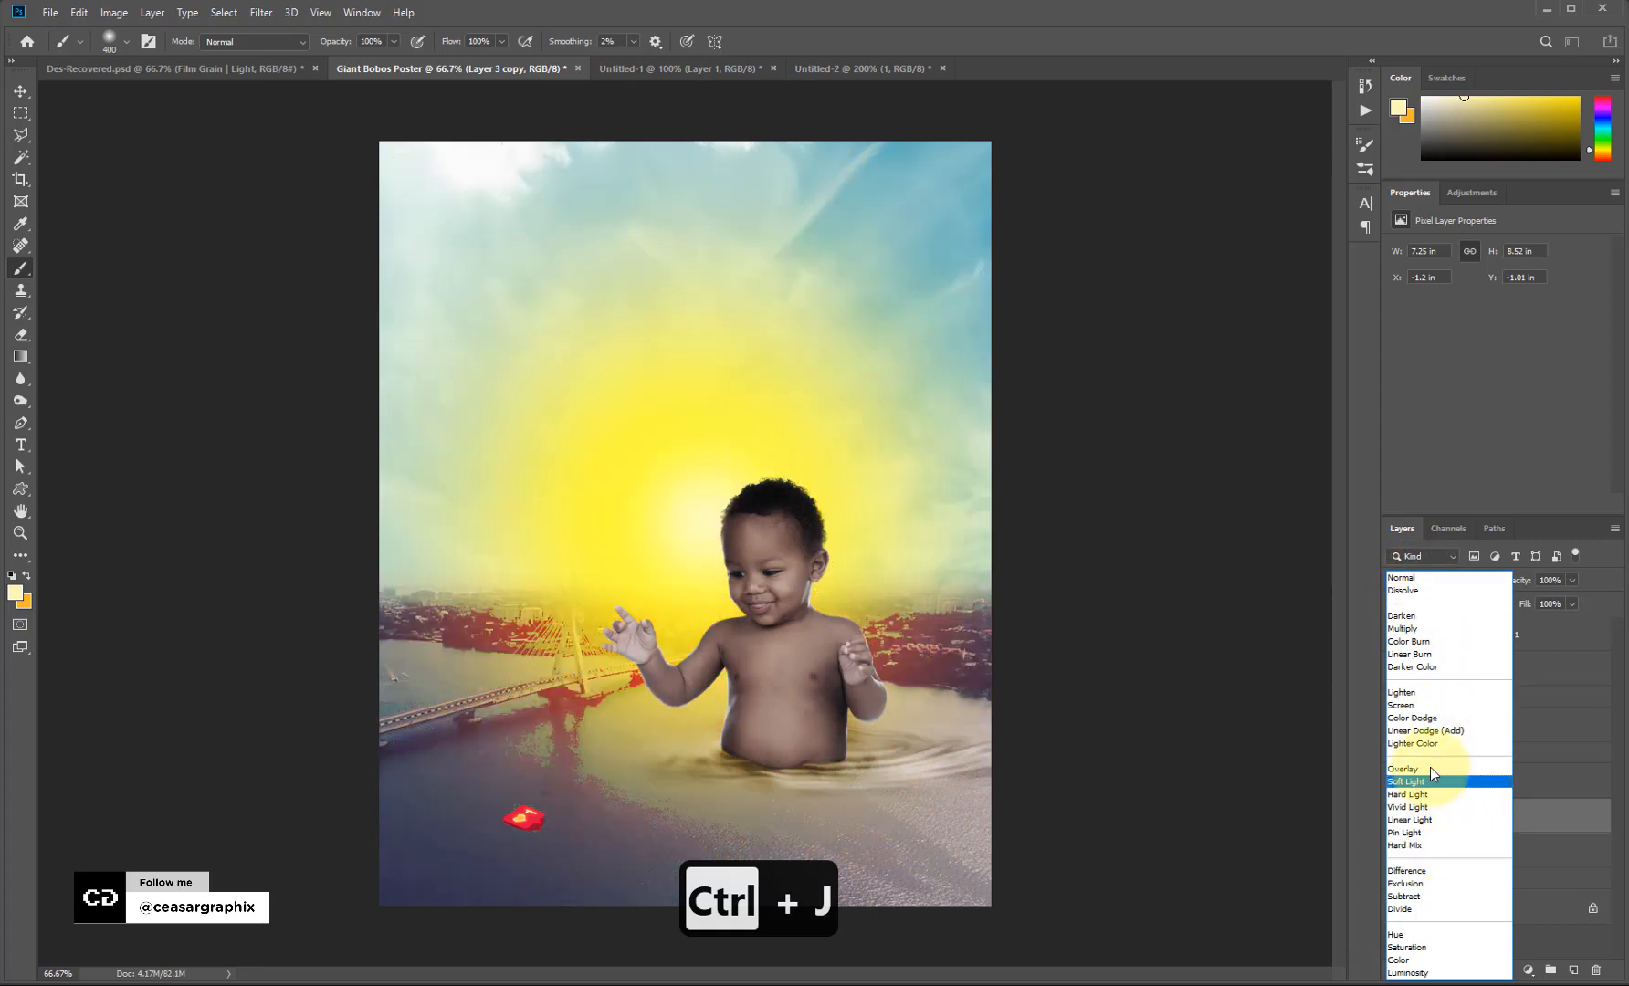
left_click(1430, 768)
left_click_drag(1468, 807, 1491, 862)
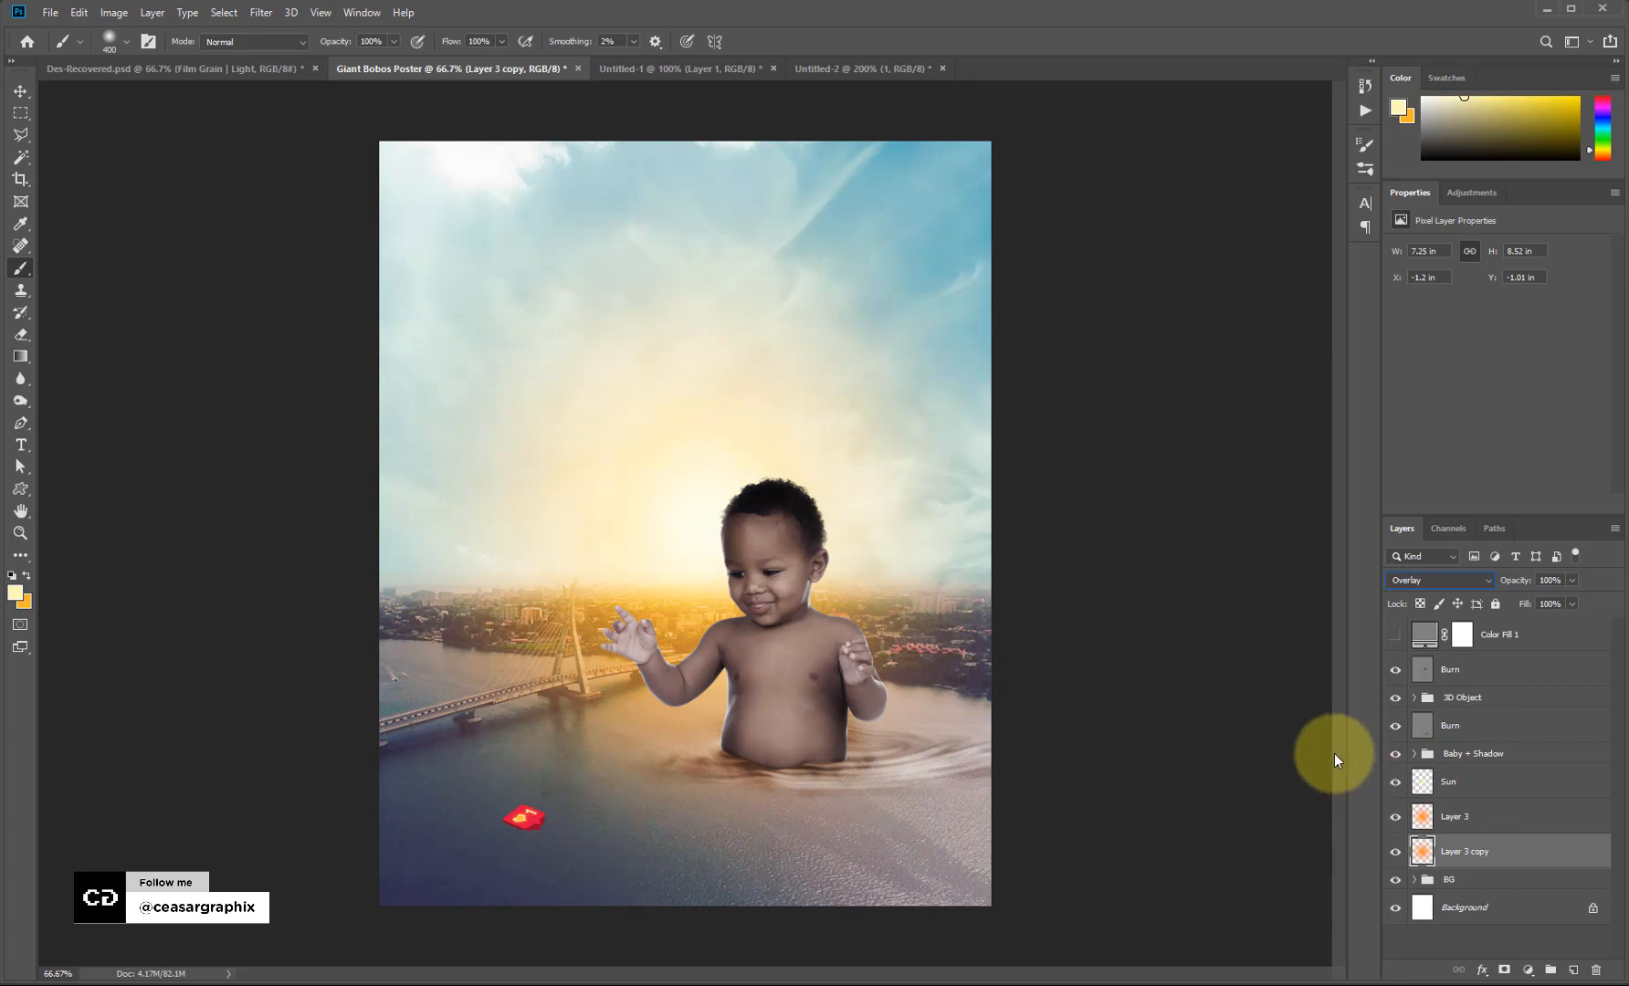
Shrink Layer 3 copy to about 68% (4.94 × 5.81 in) and shift it up and right.
key("ctrl+t")
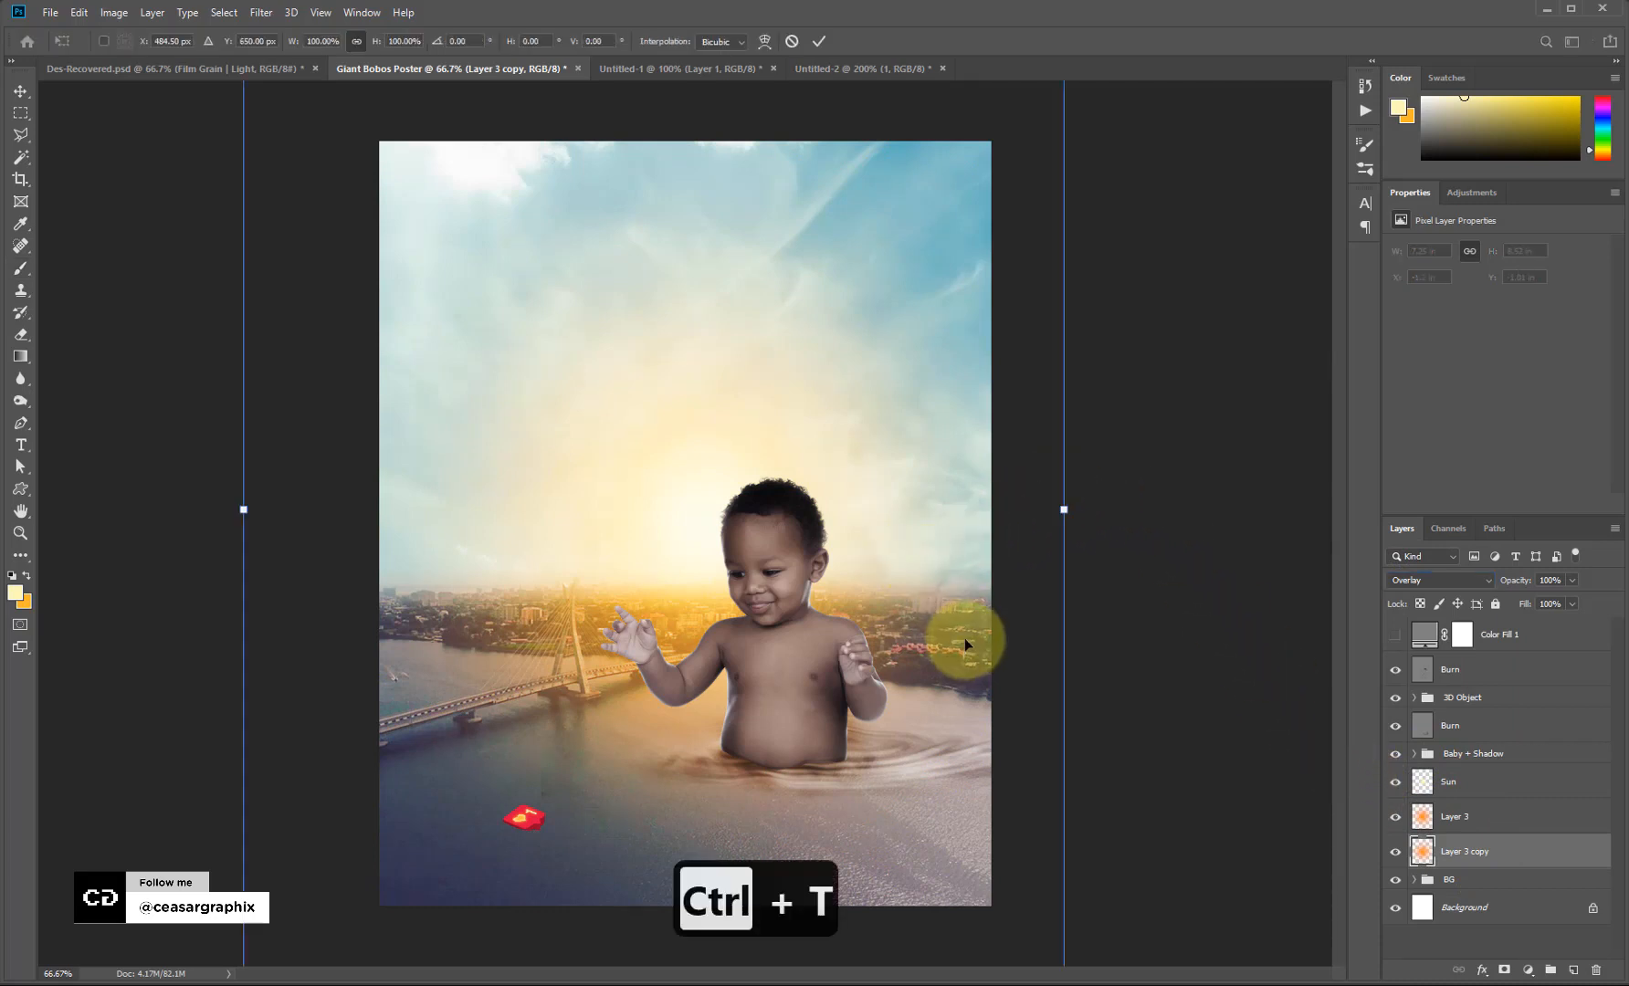
key("ctrl+minus")
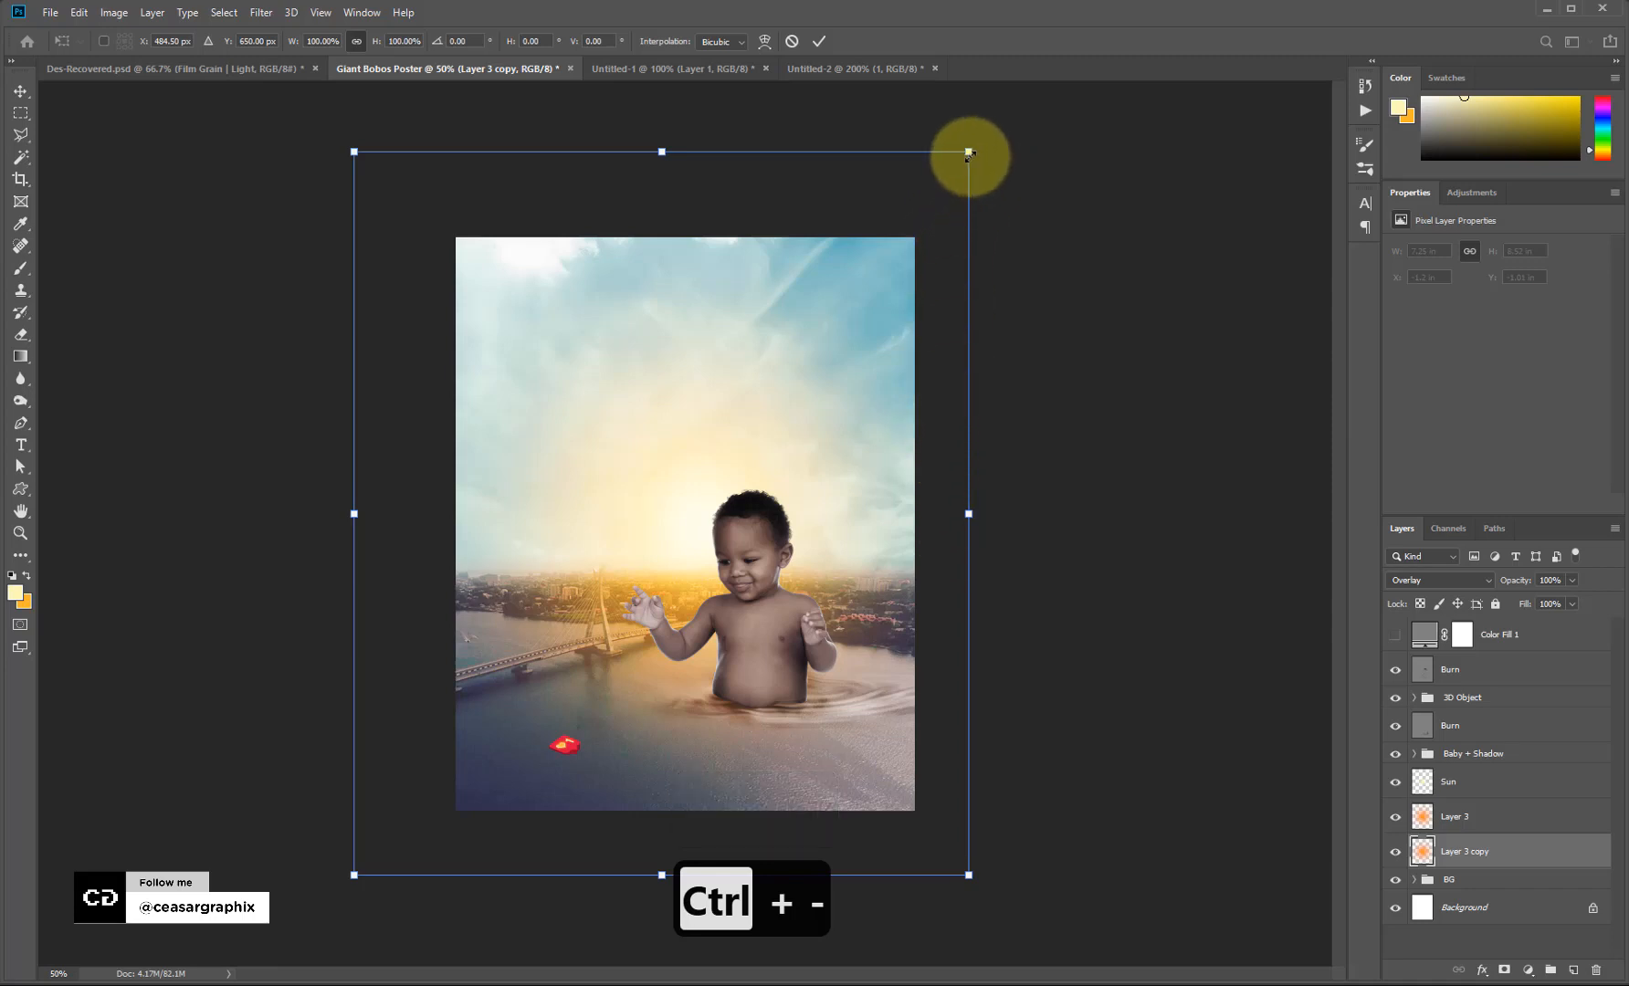
left_click_drag(969, 152, 871, 266)
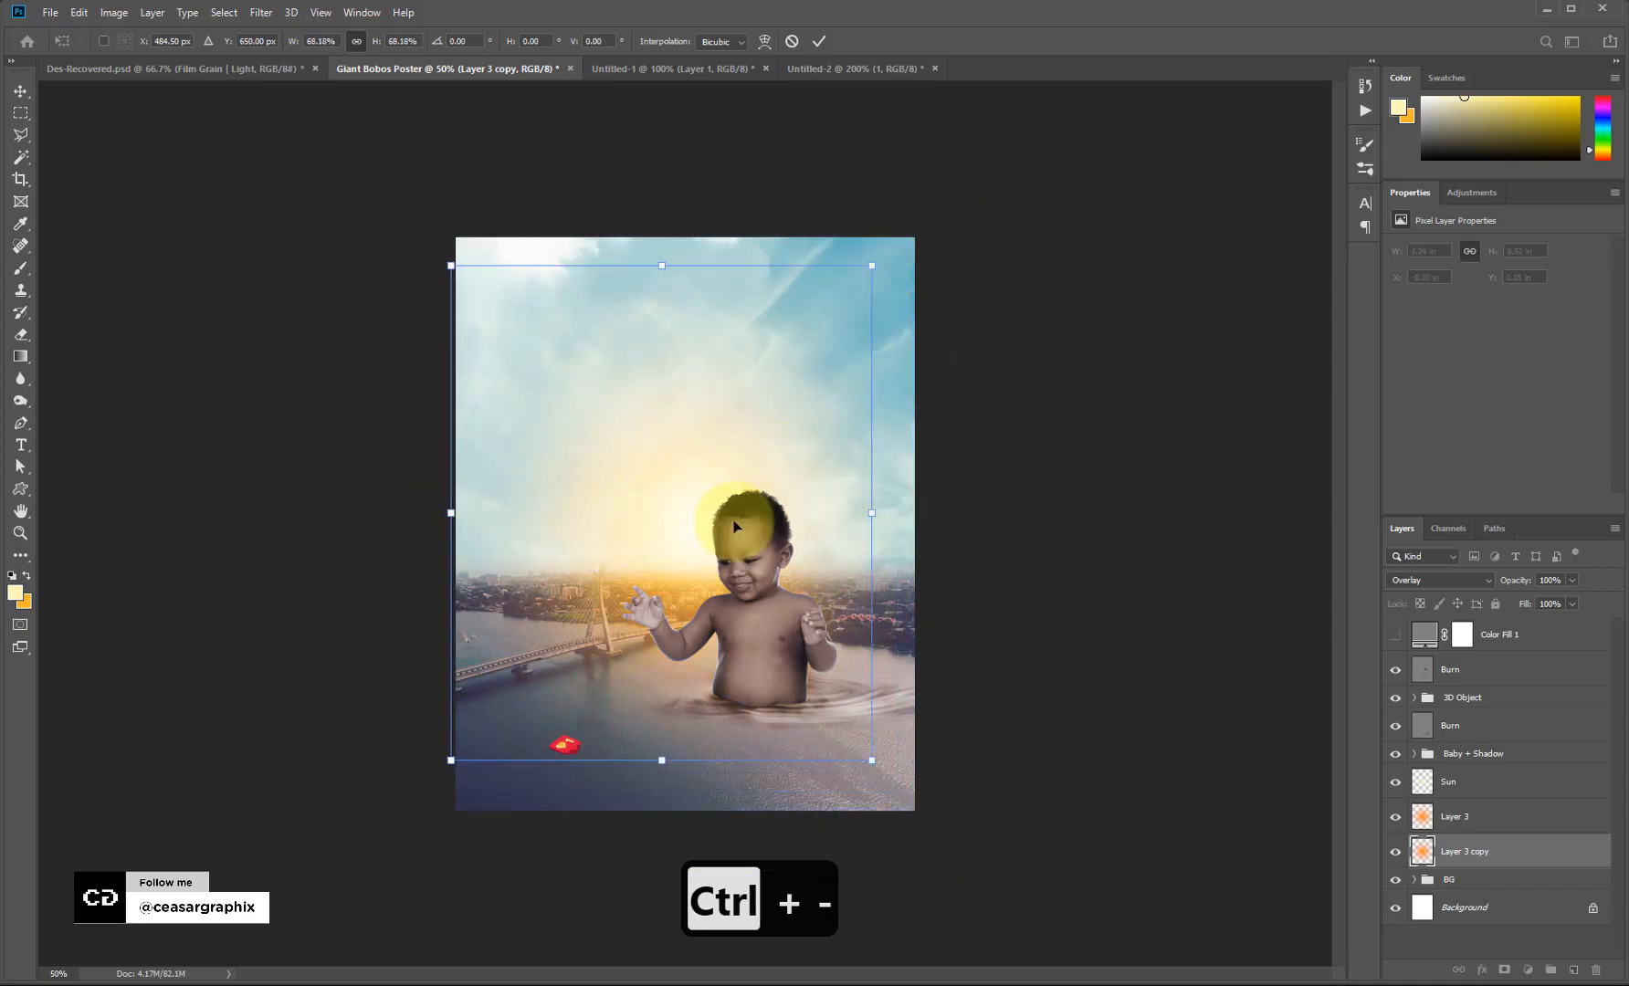
left_click_drag(735, 525, 676, 528)
key("ctrl+space")
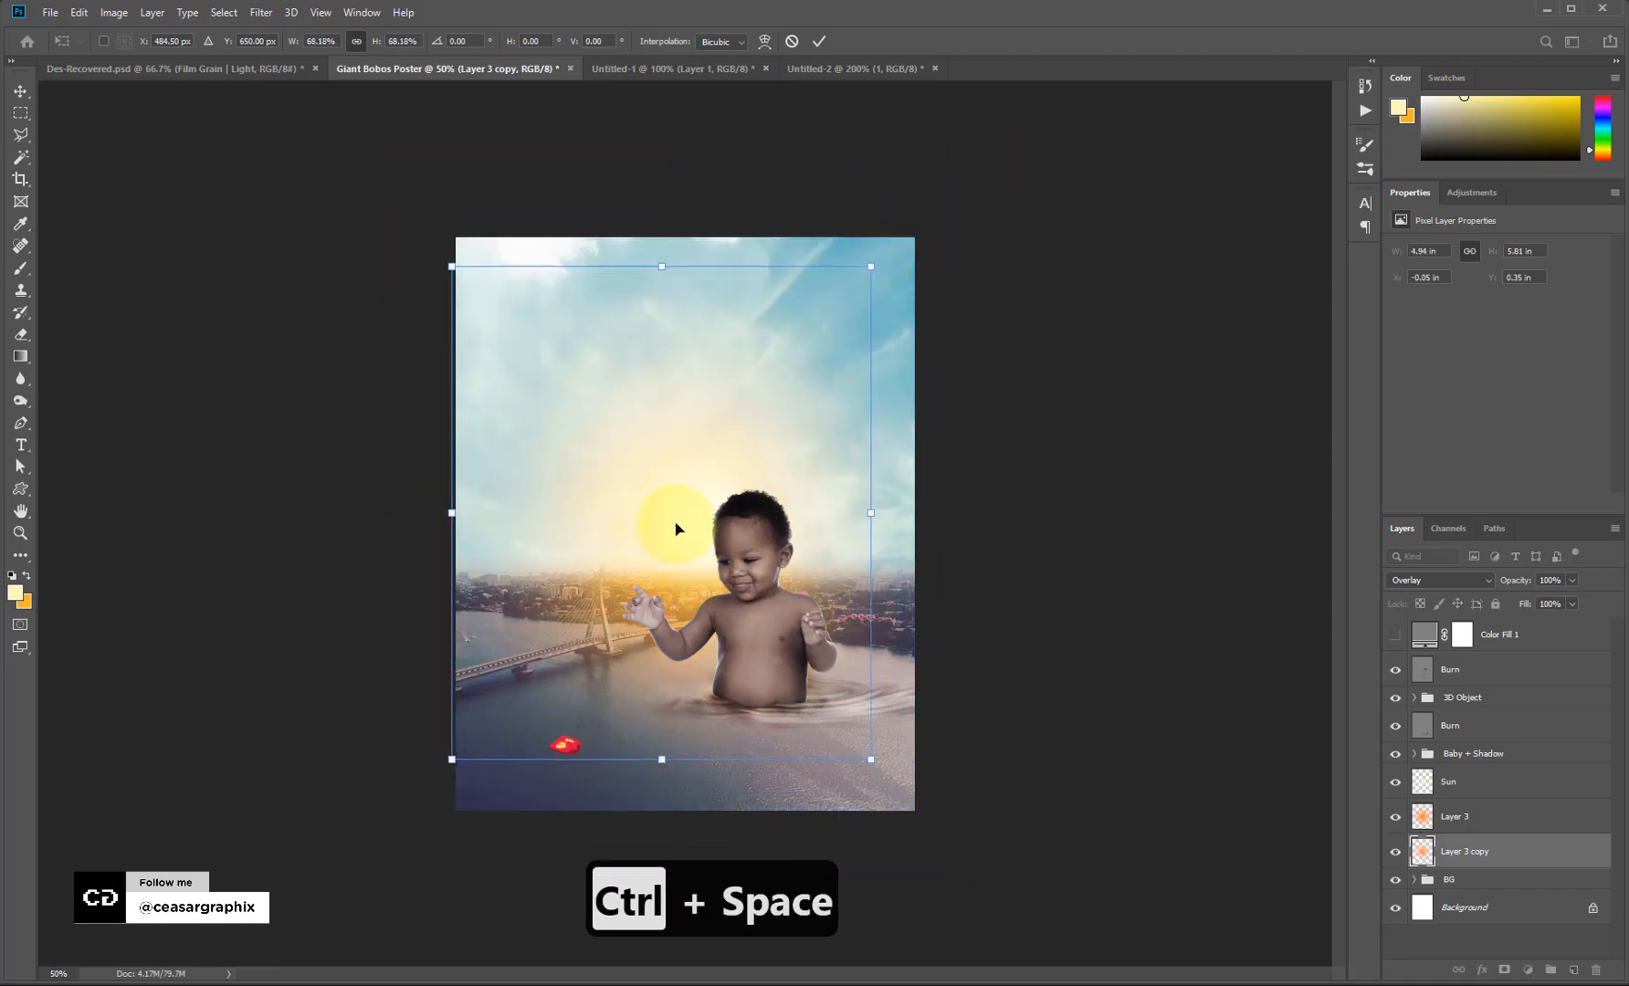
key("ctrl+equal")
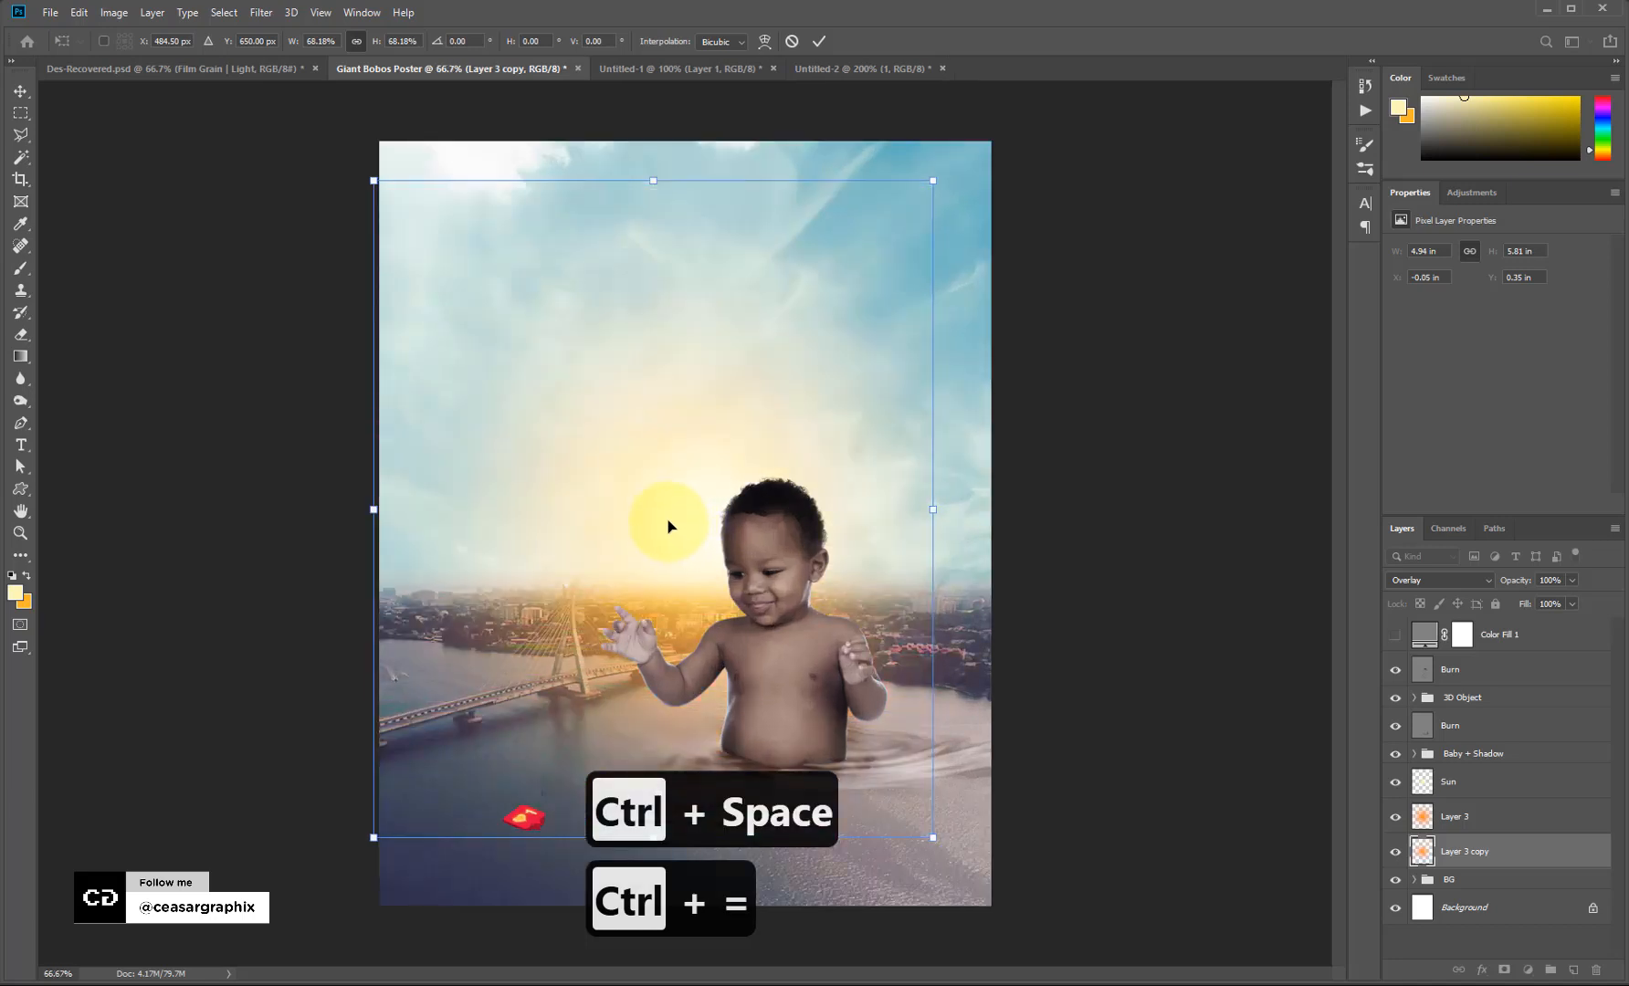
left_click_drag(667, 524, 687, 505)
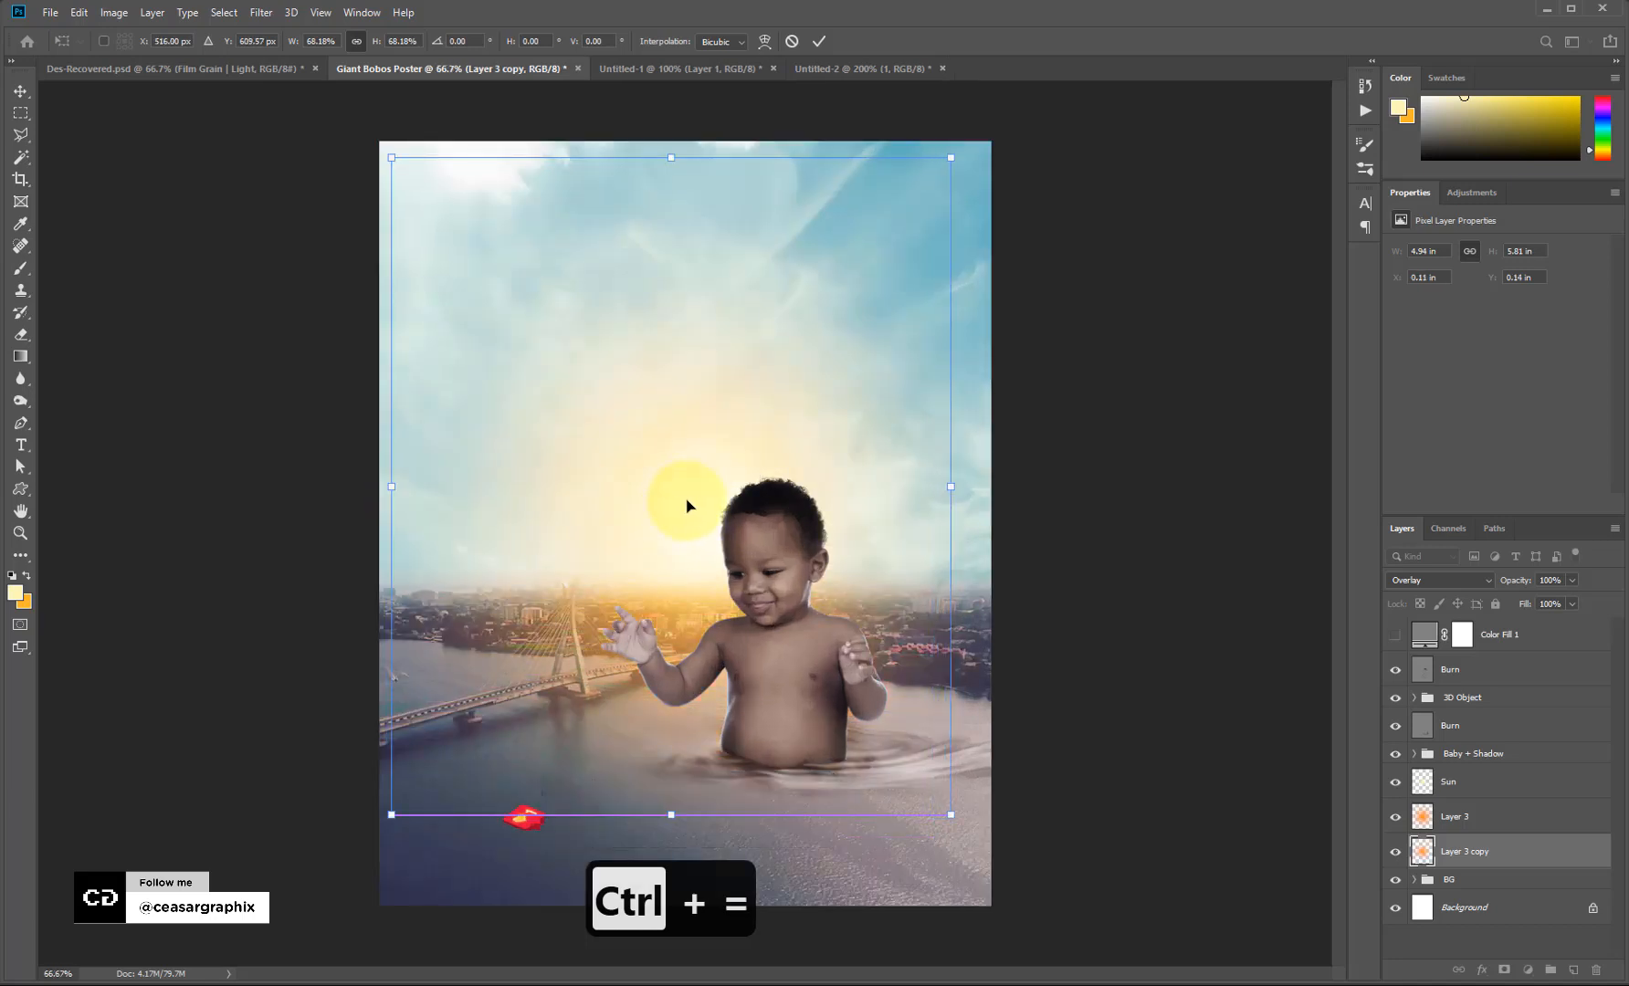
key("Return")
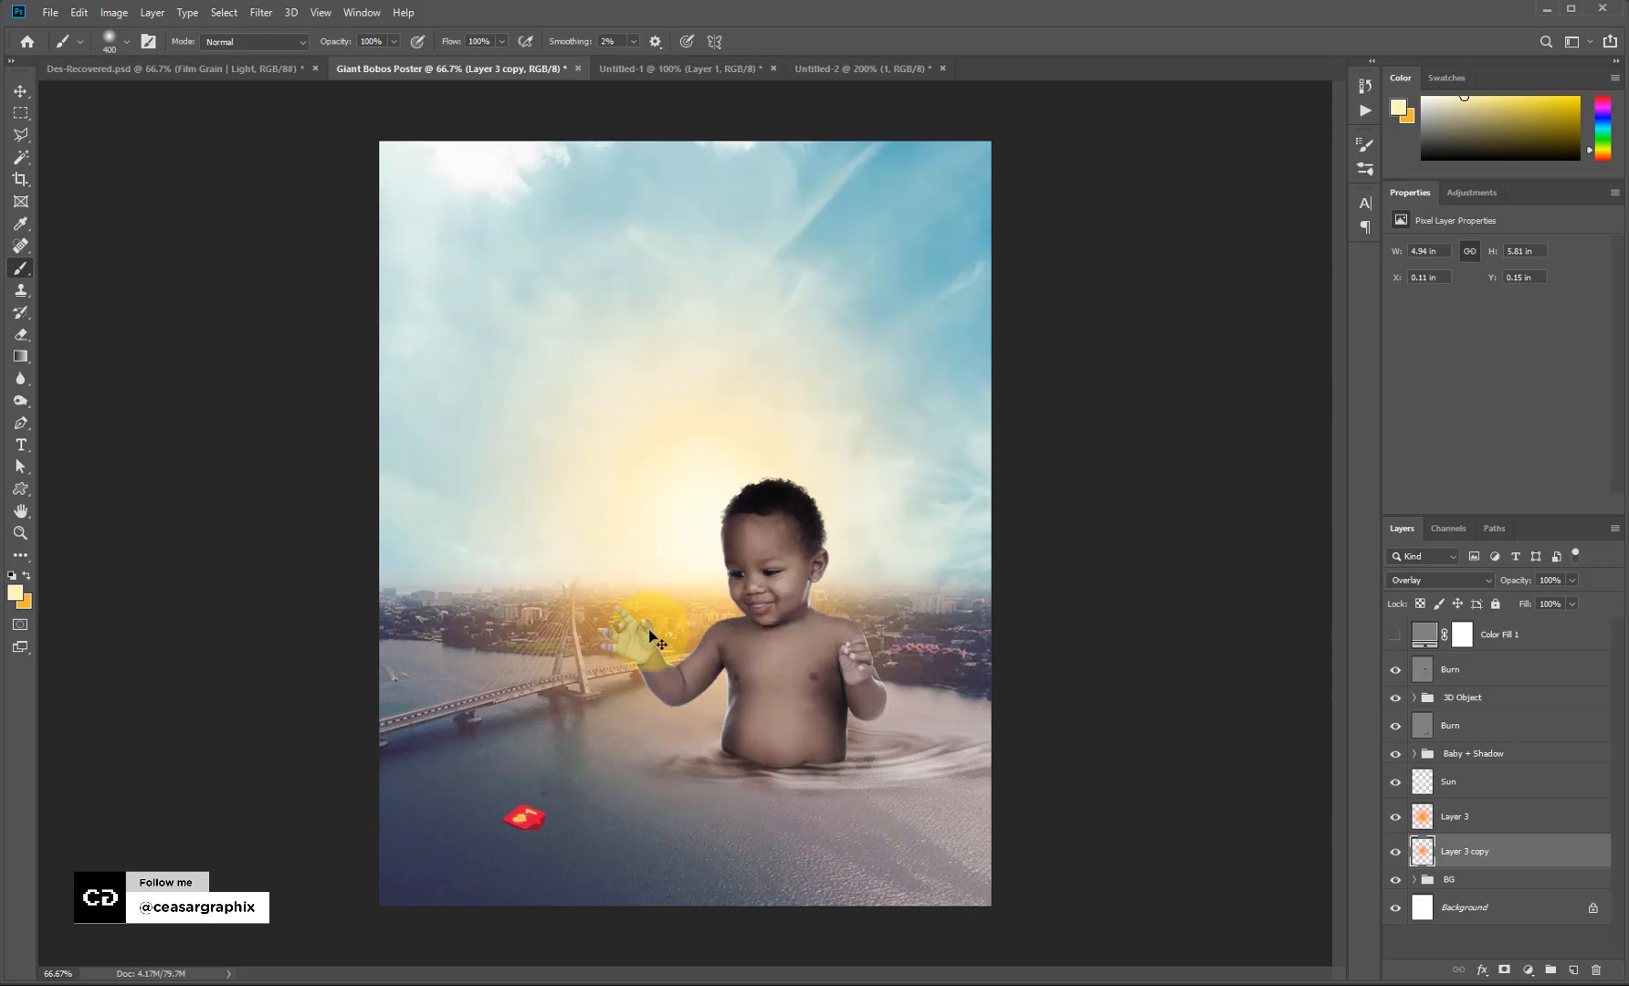
mouse_move(650, 637)
left_mouse_down()
mouse_move(627, 630)
mouse_move(727, 644)
mouse_move(851, 389)
mouse_move(762, 566)
mouse_move(789, 473)
mouse_move(1151, 265)
left_mouse_up()
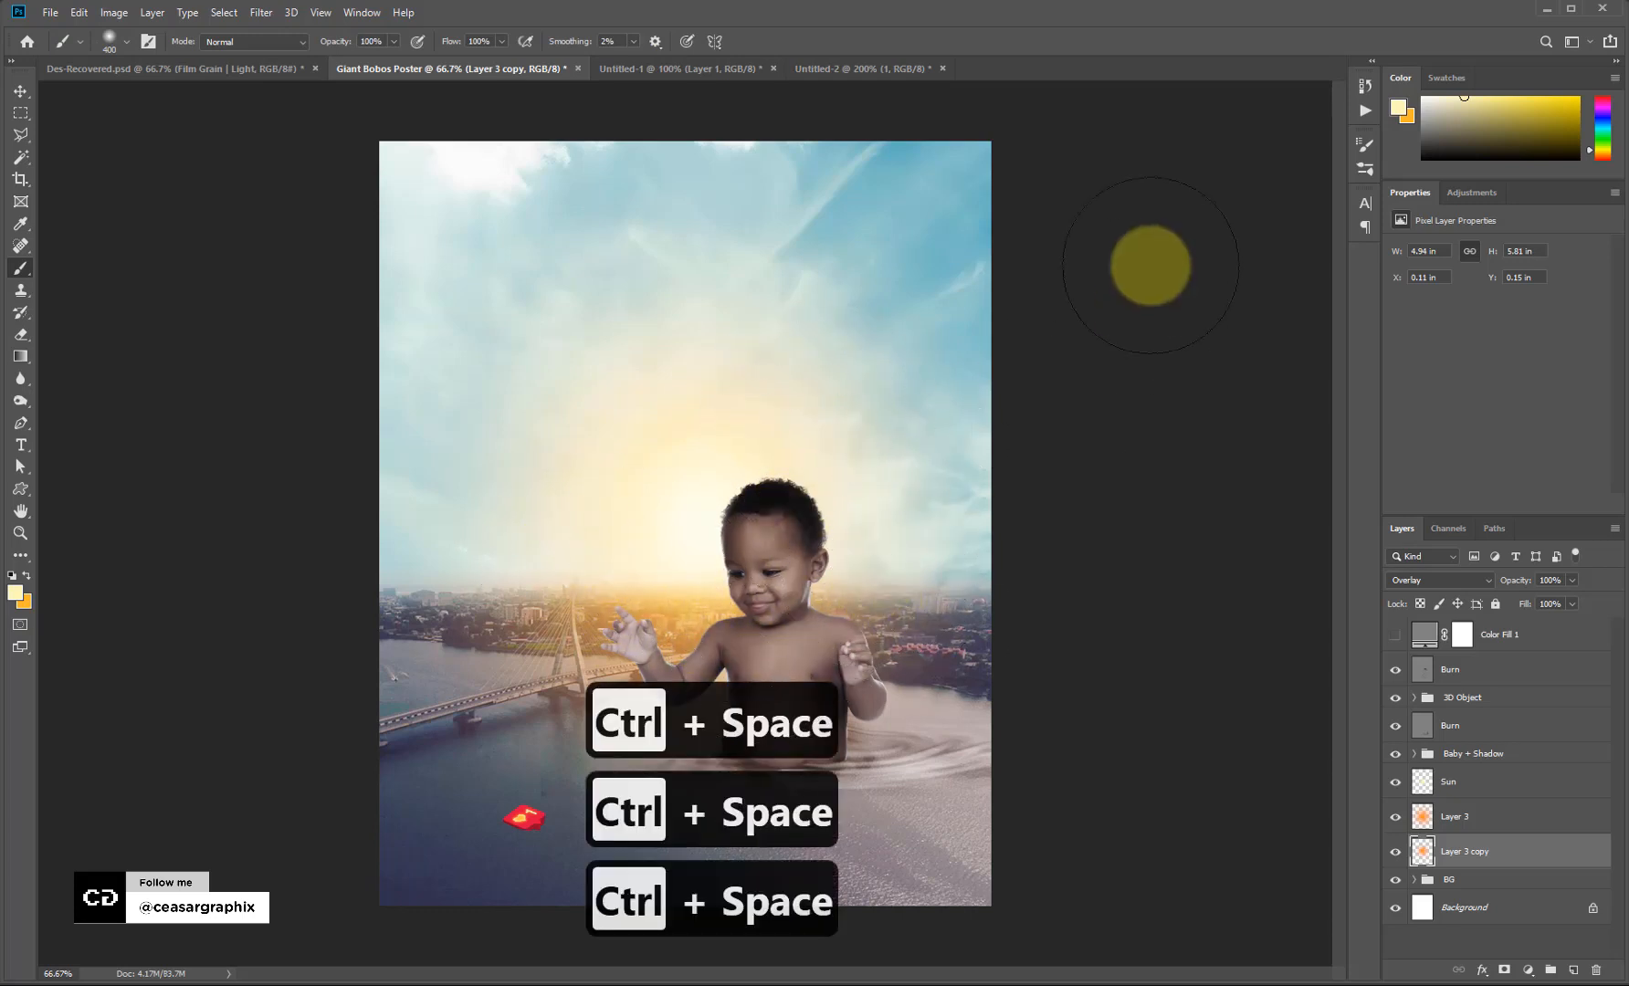
Select the Baby + Shadow group, zoom to 200%, and add empty Layer 4 above it.
left_click(1465, 729)
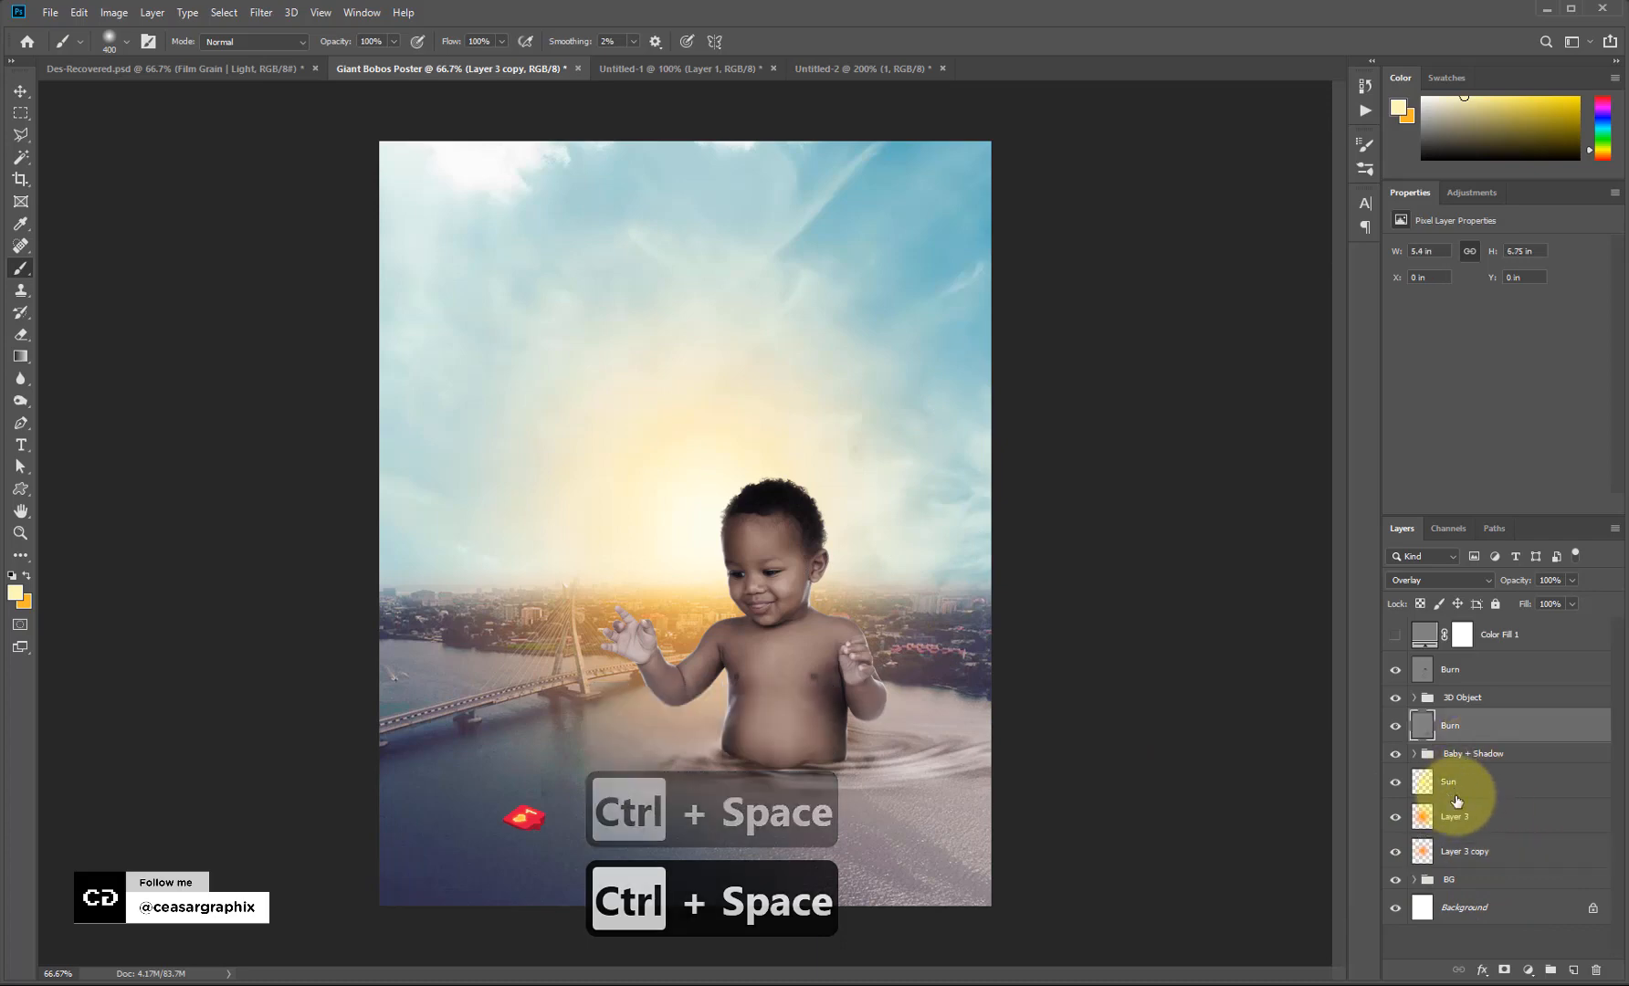
left_click(1462, 753)
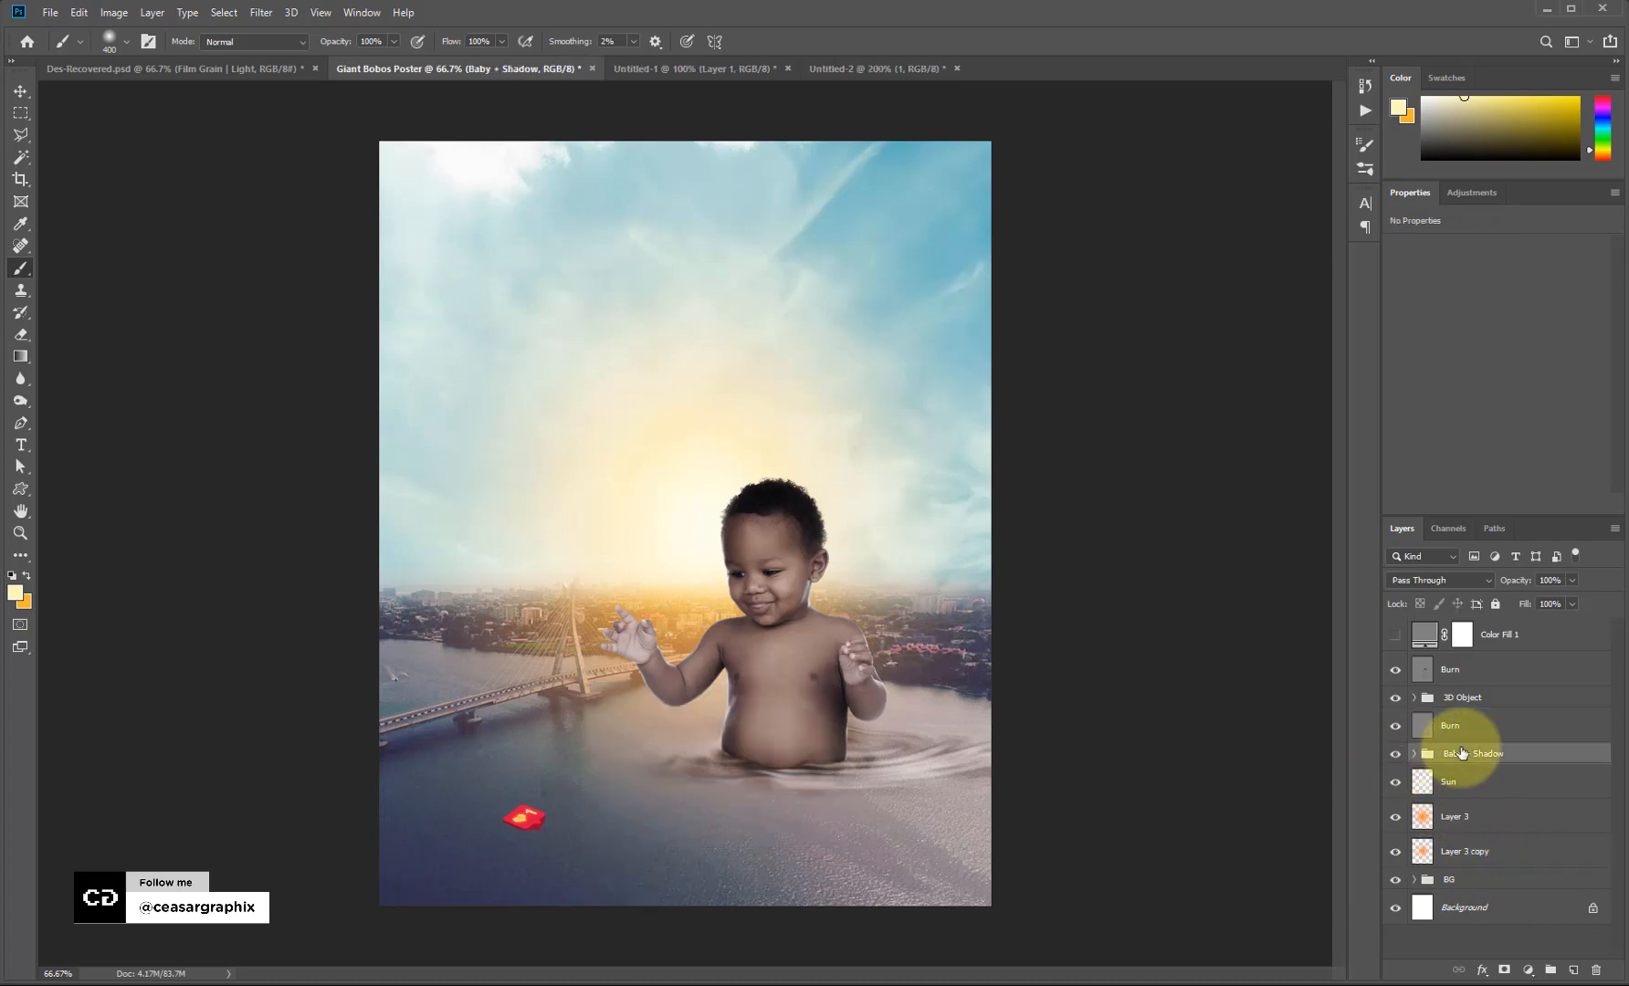
key("ctrl+equal")
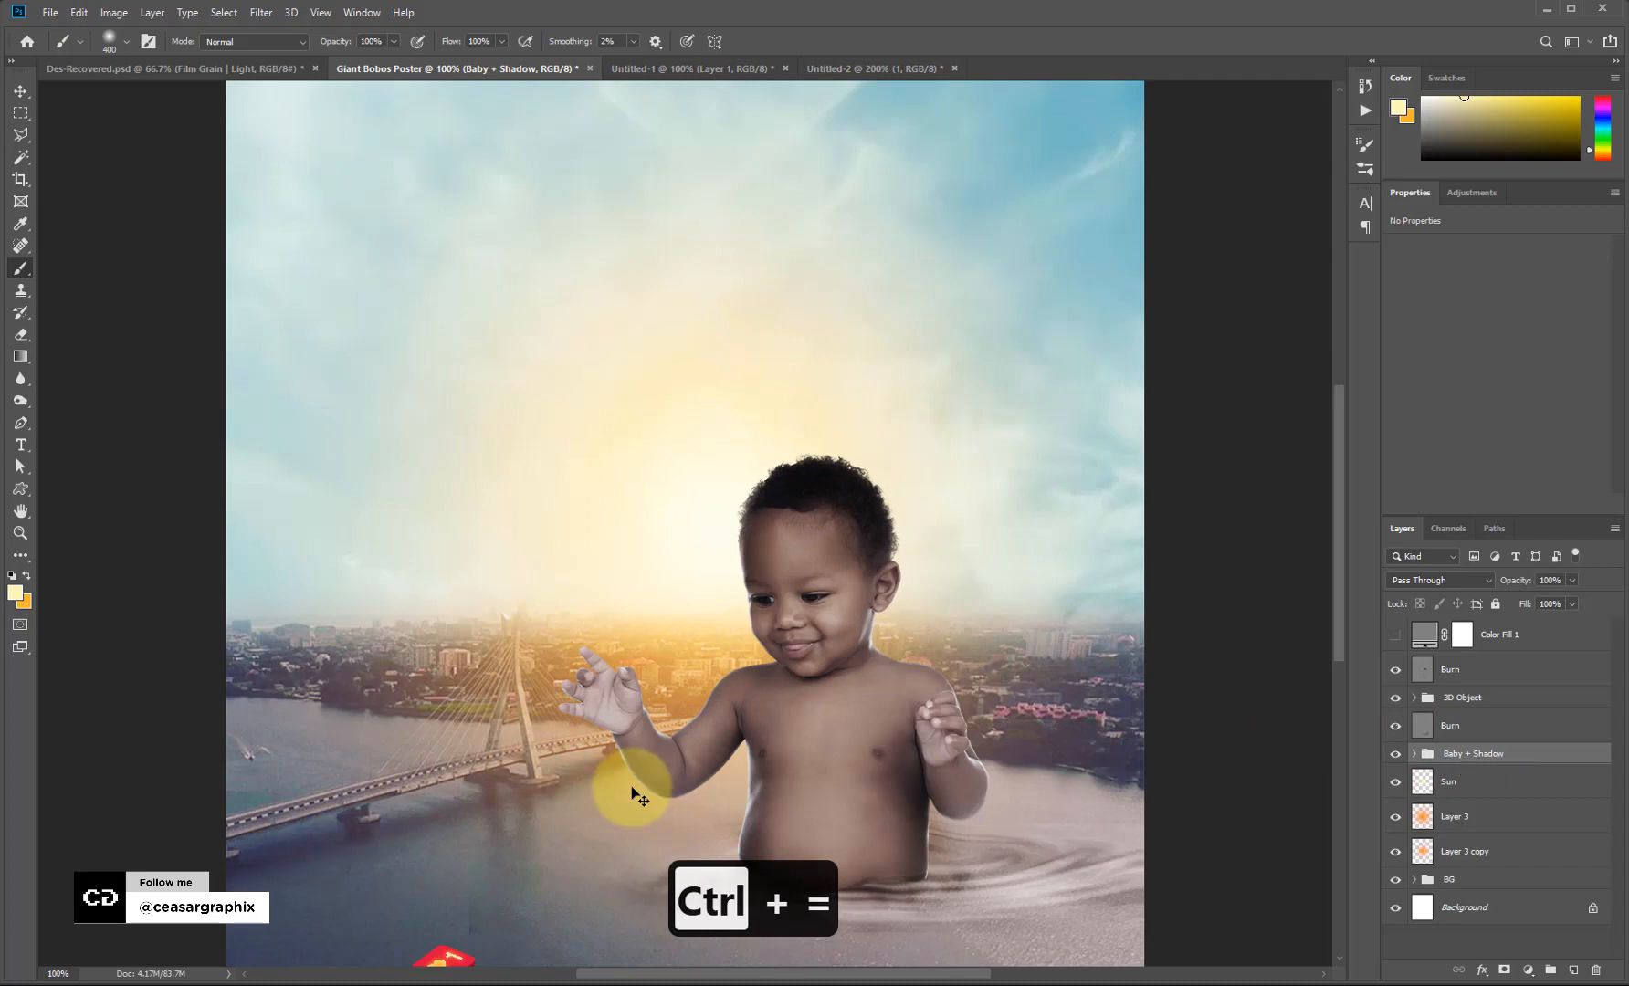
key("ctrl+equal")
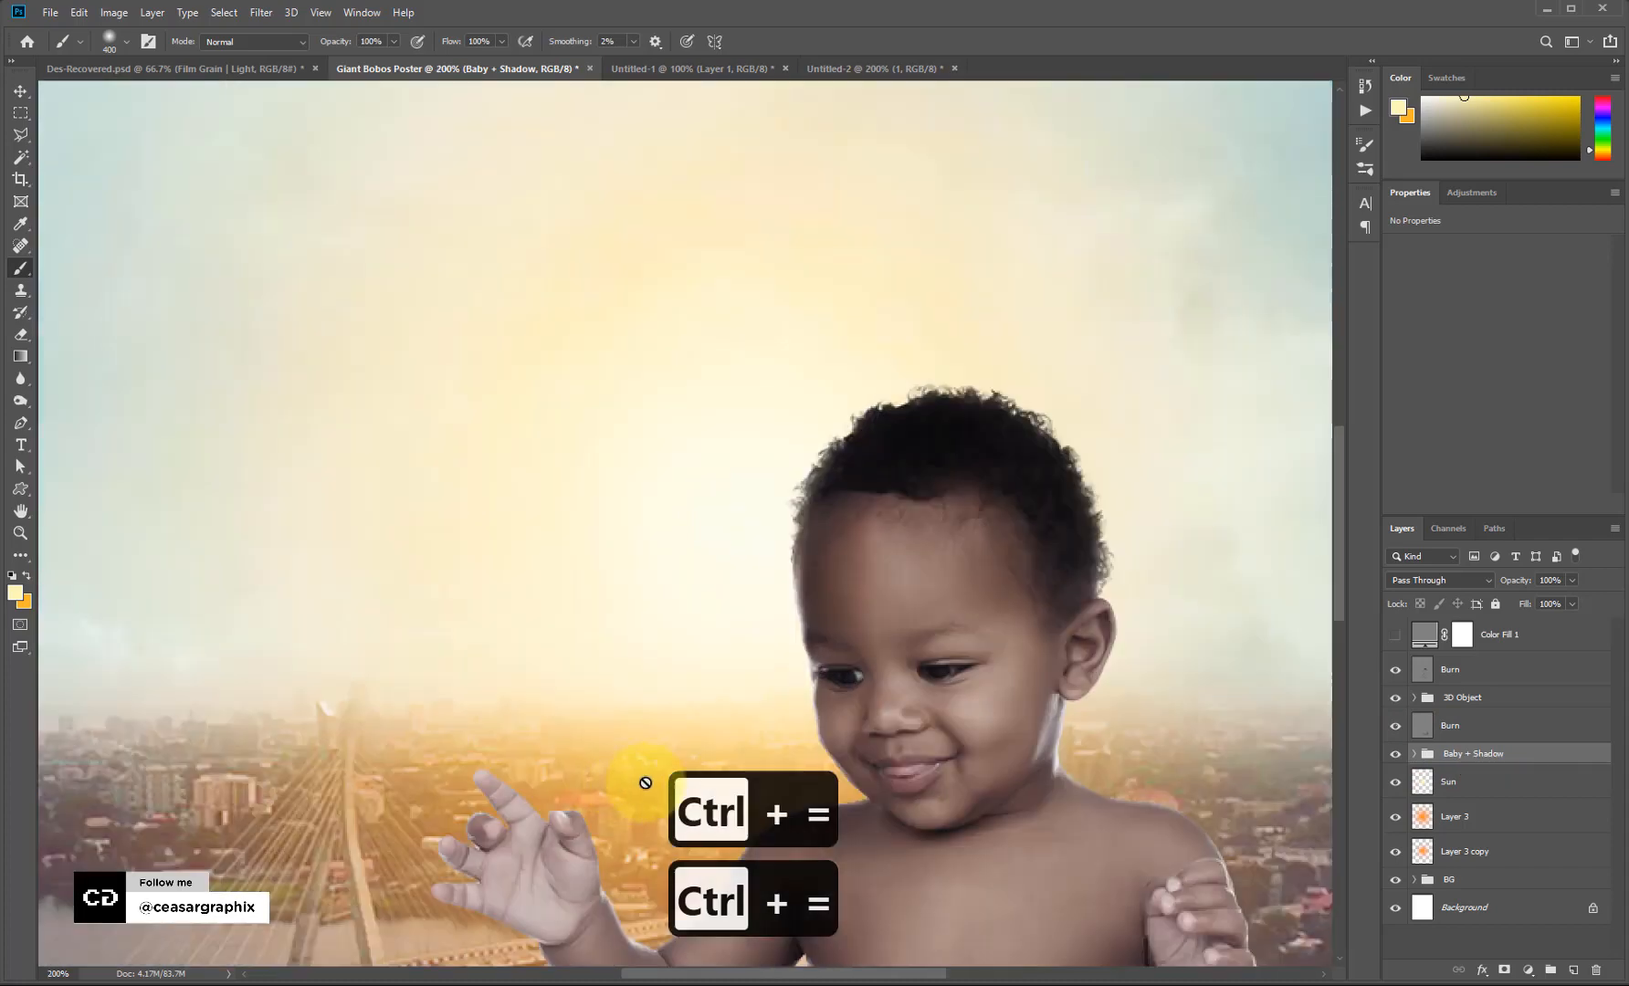
scroll(645, 782, "down", 5)
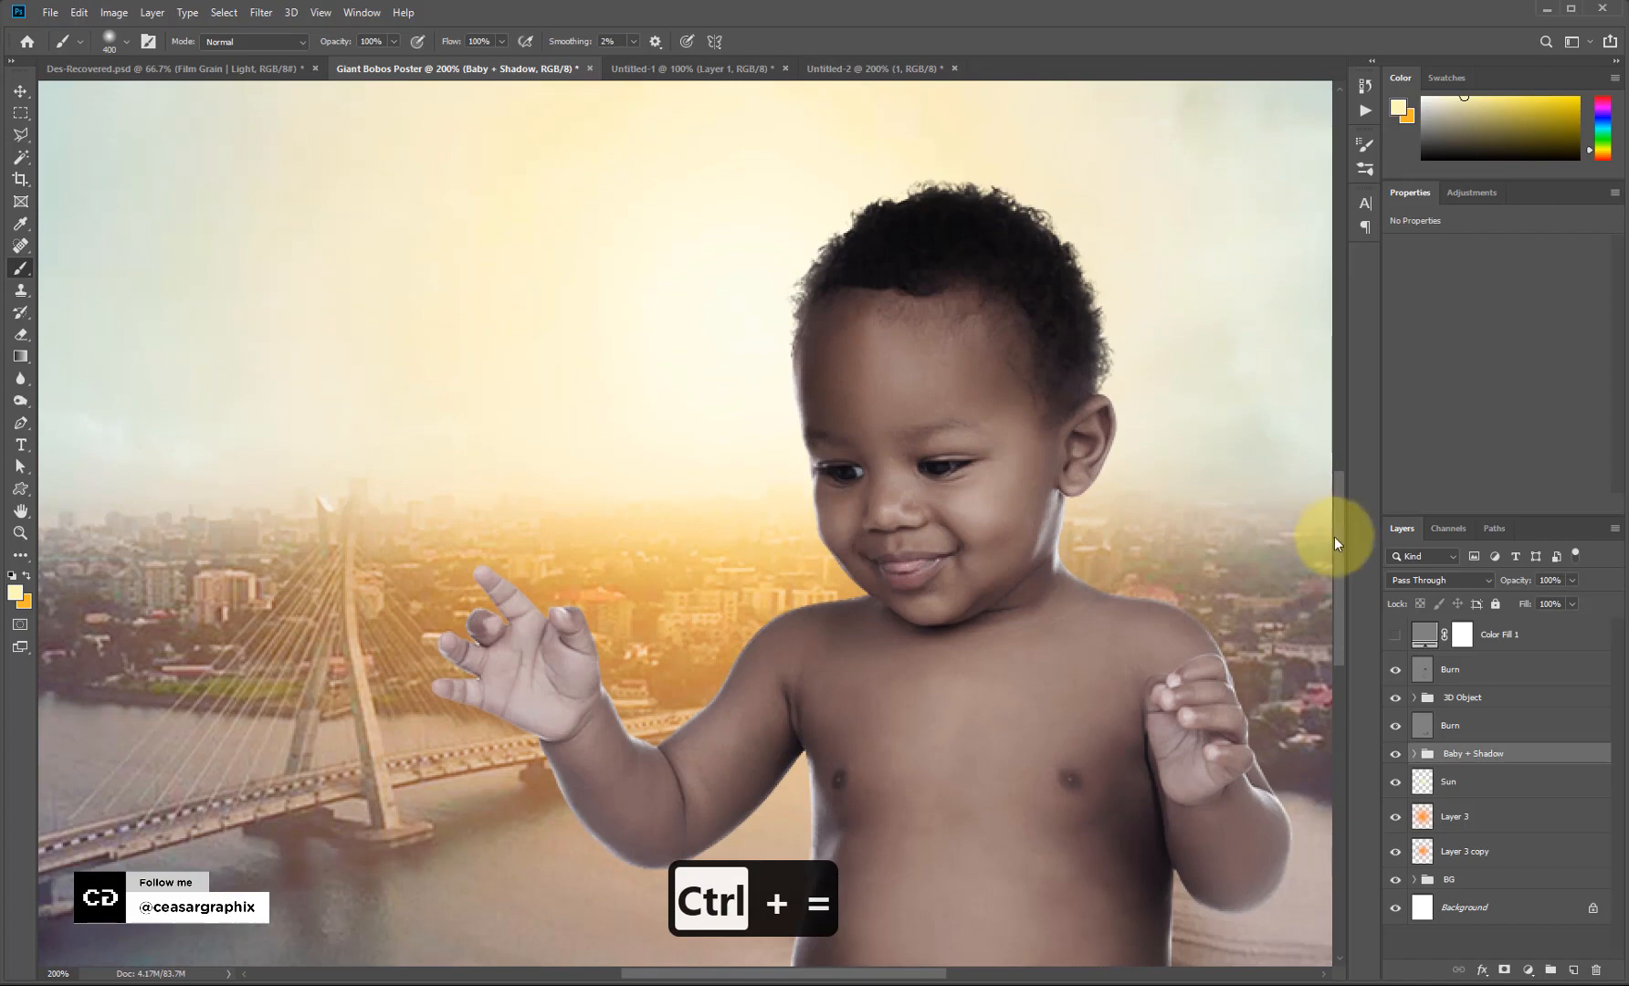
left_click_drag(1340, 560, 1342, 608)
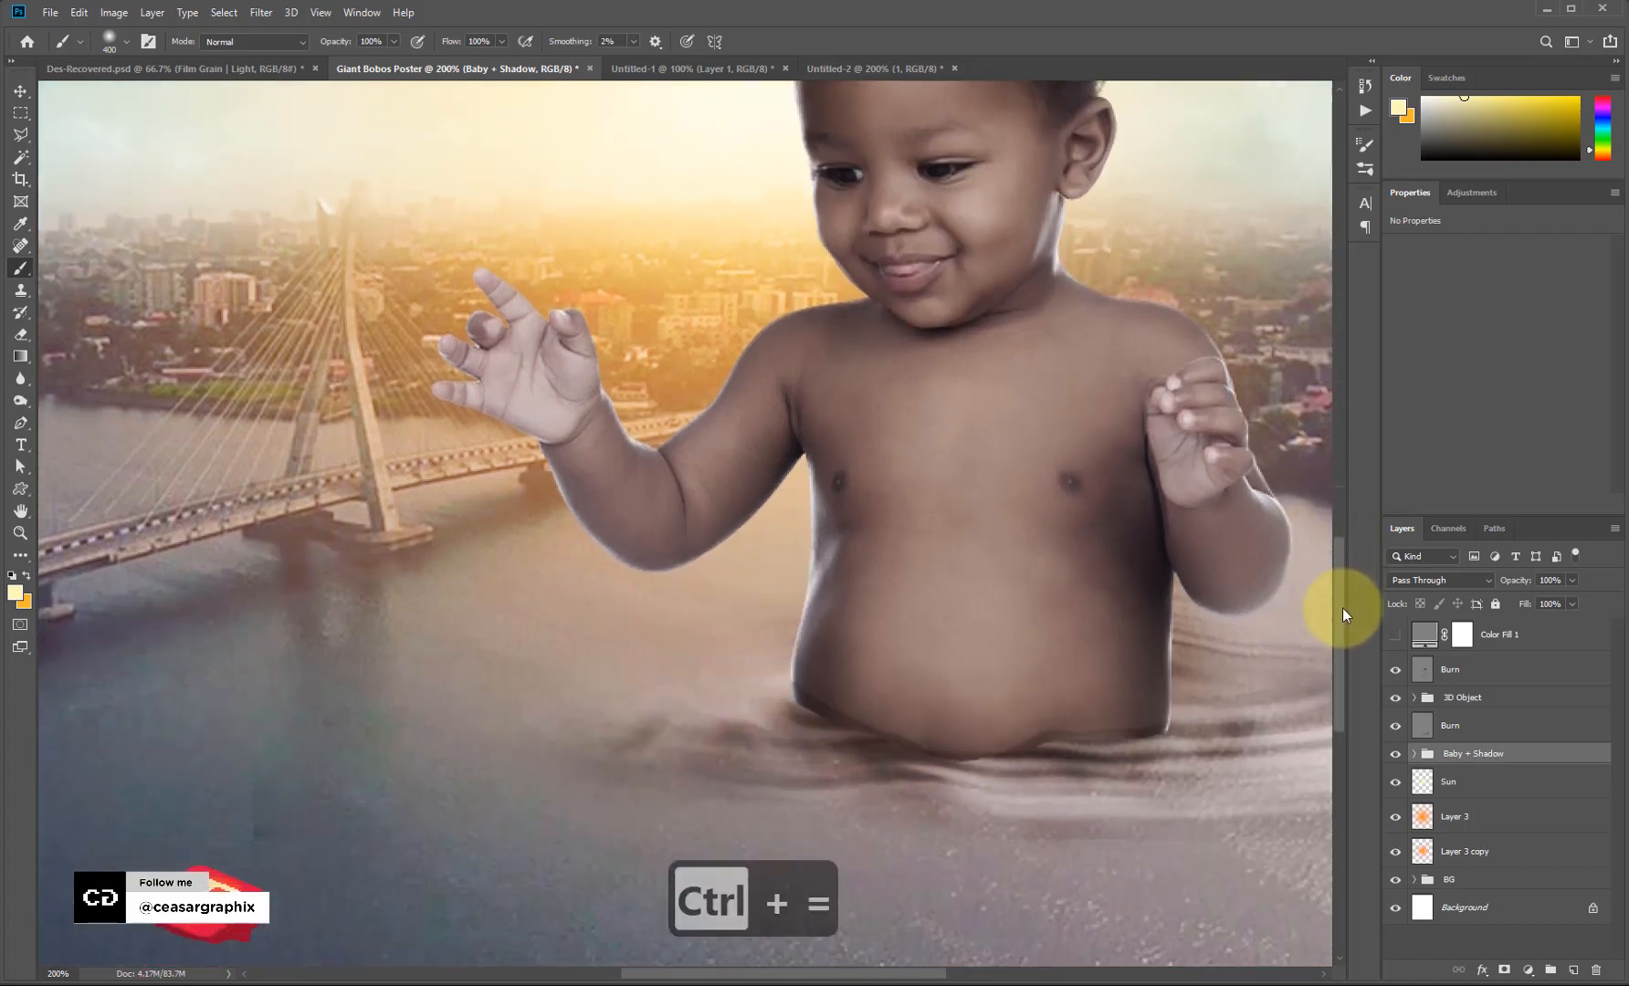
left_click(1573, 971)
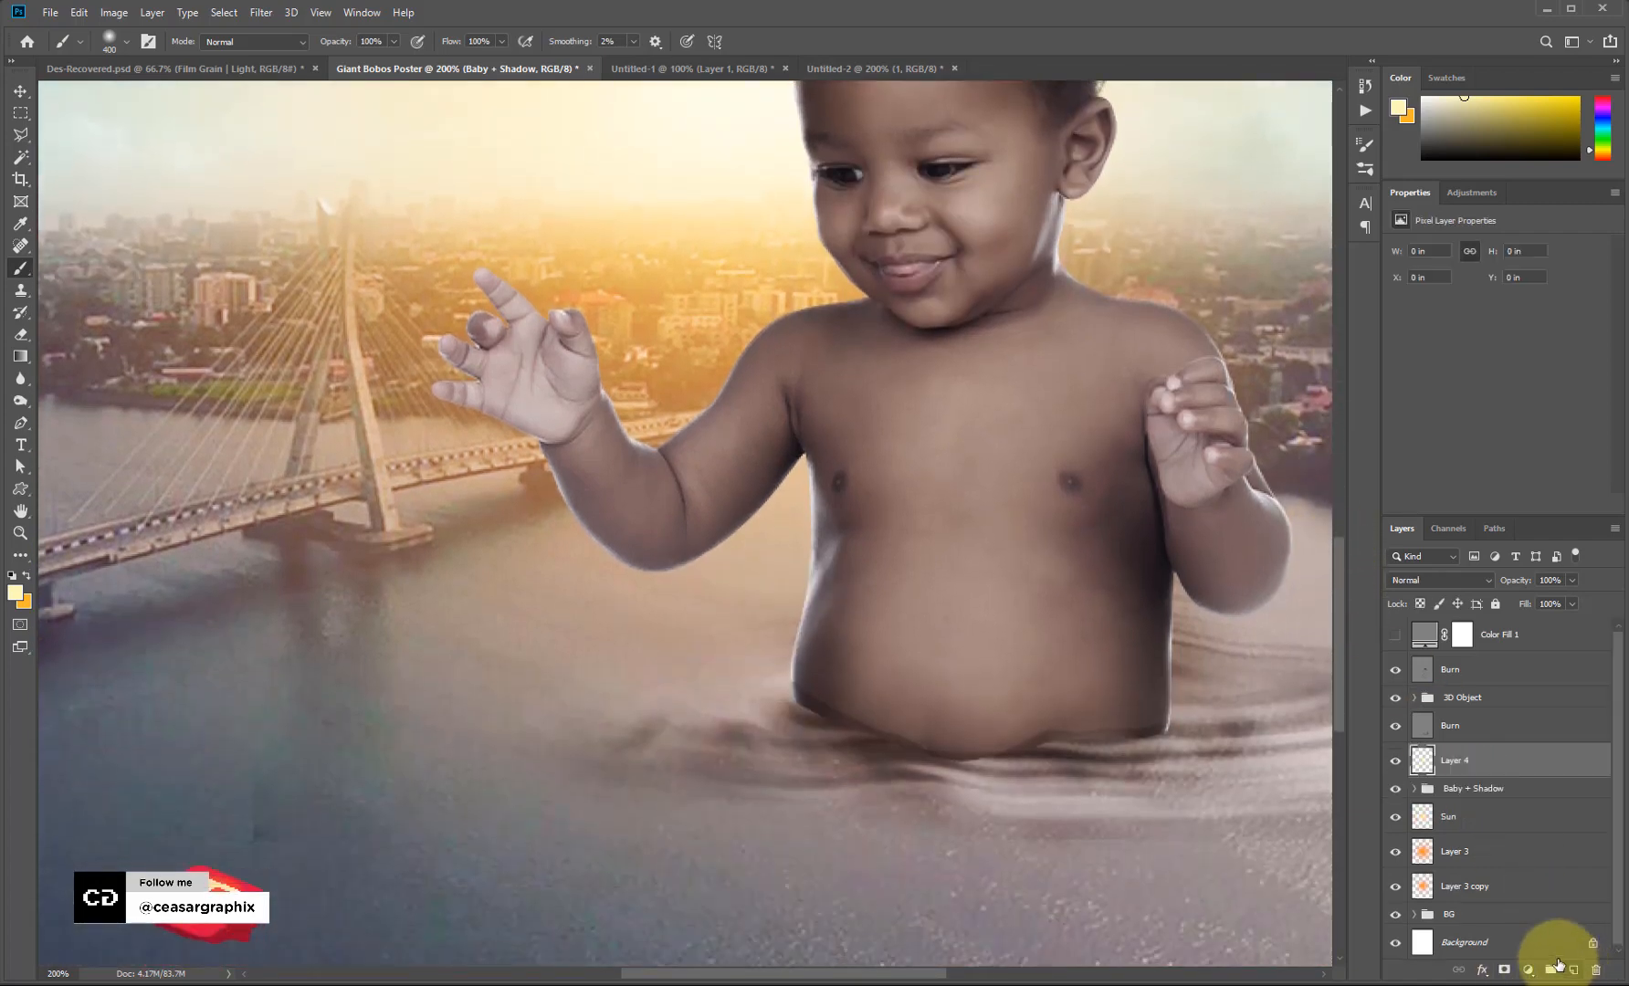
left_click(1413, 791)
Load the baby's outline as a selection, shrink the brush, and rename Layer 4 to Light_fx.
scroll(1437, 904, "down", 1)
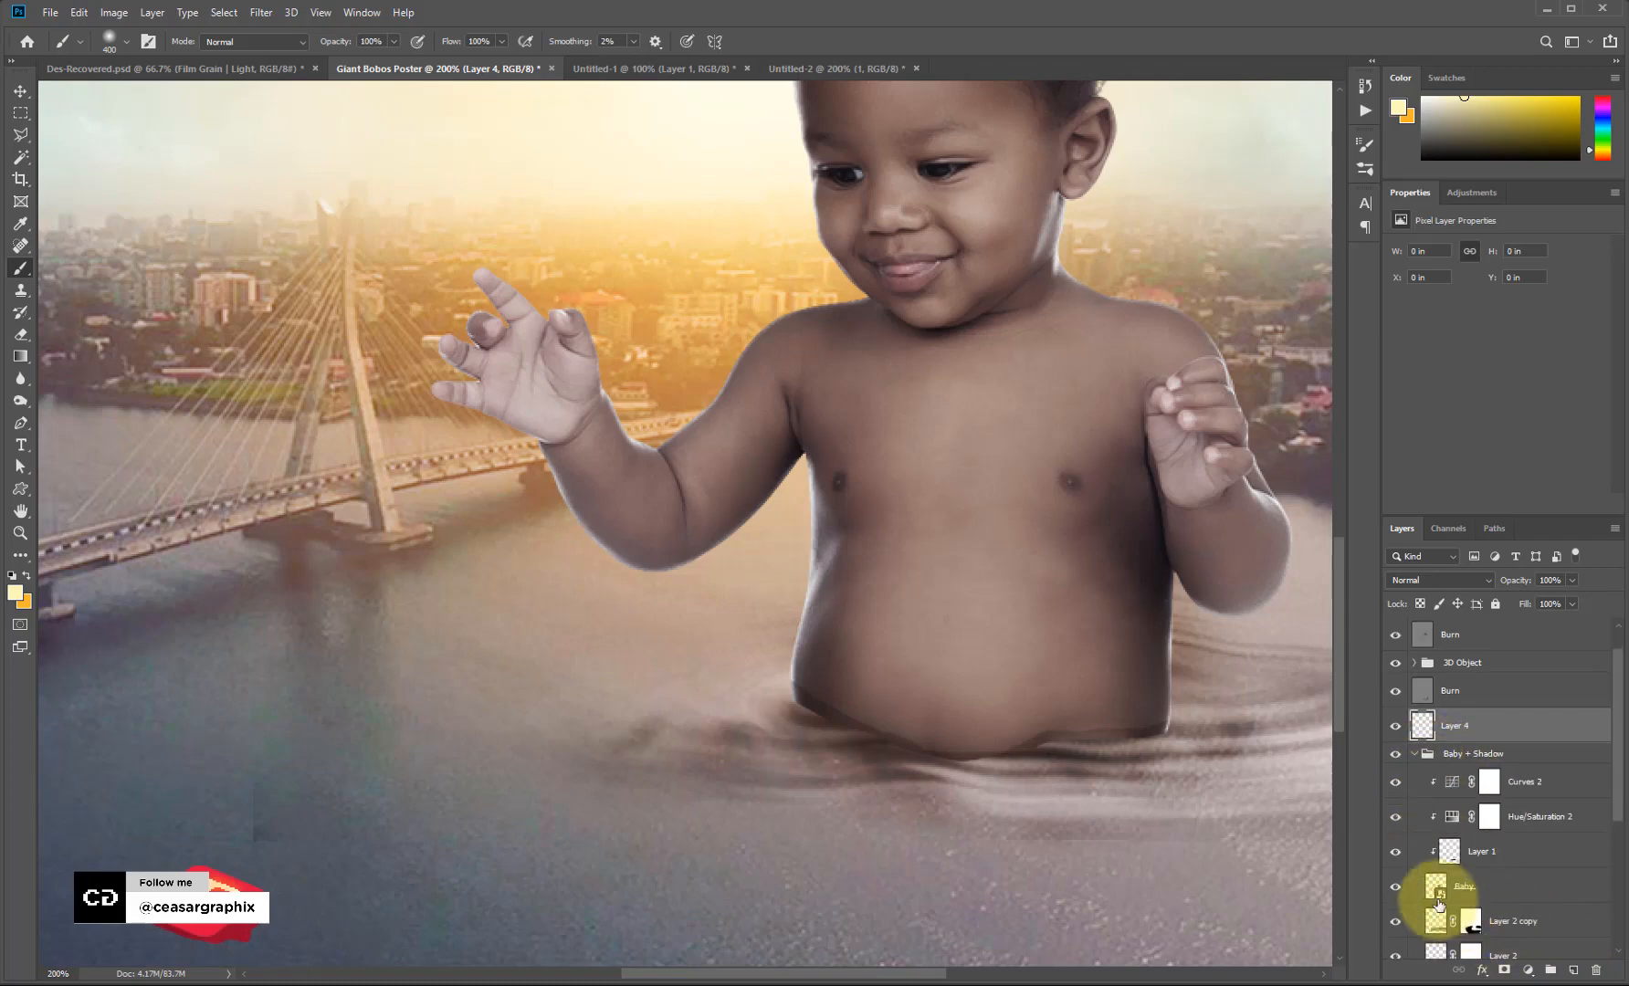
left_click(1434, 890, "ctrl")
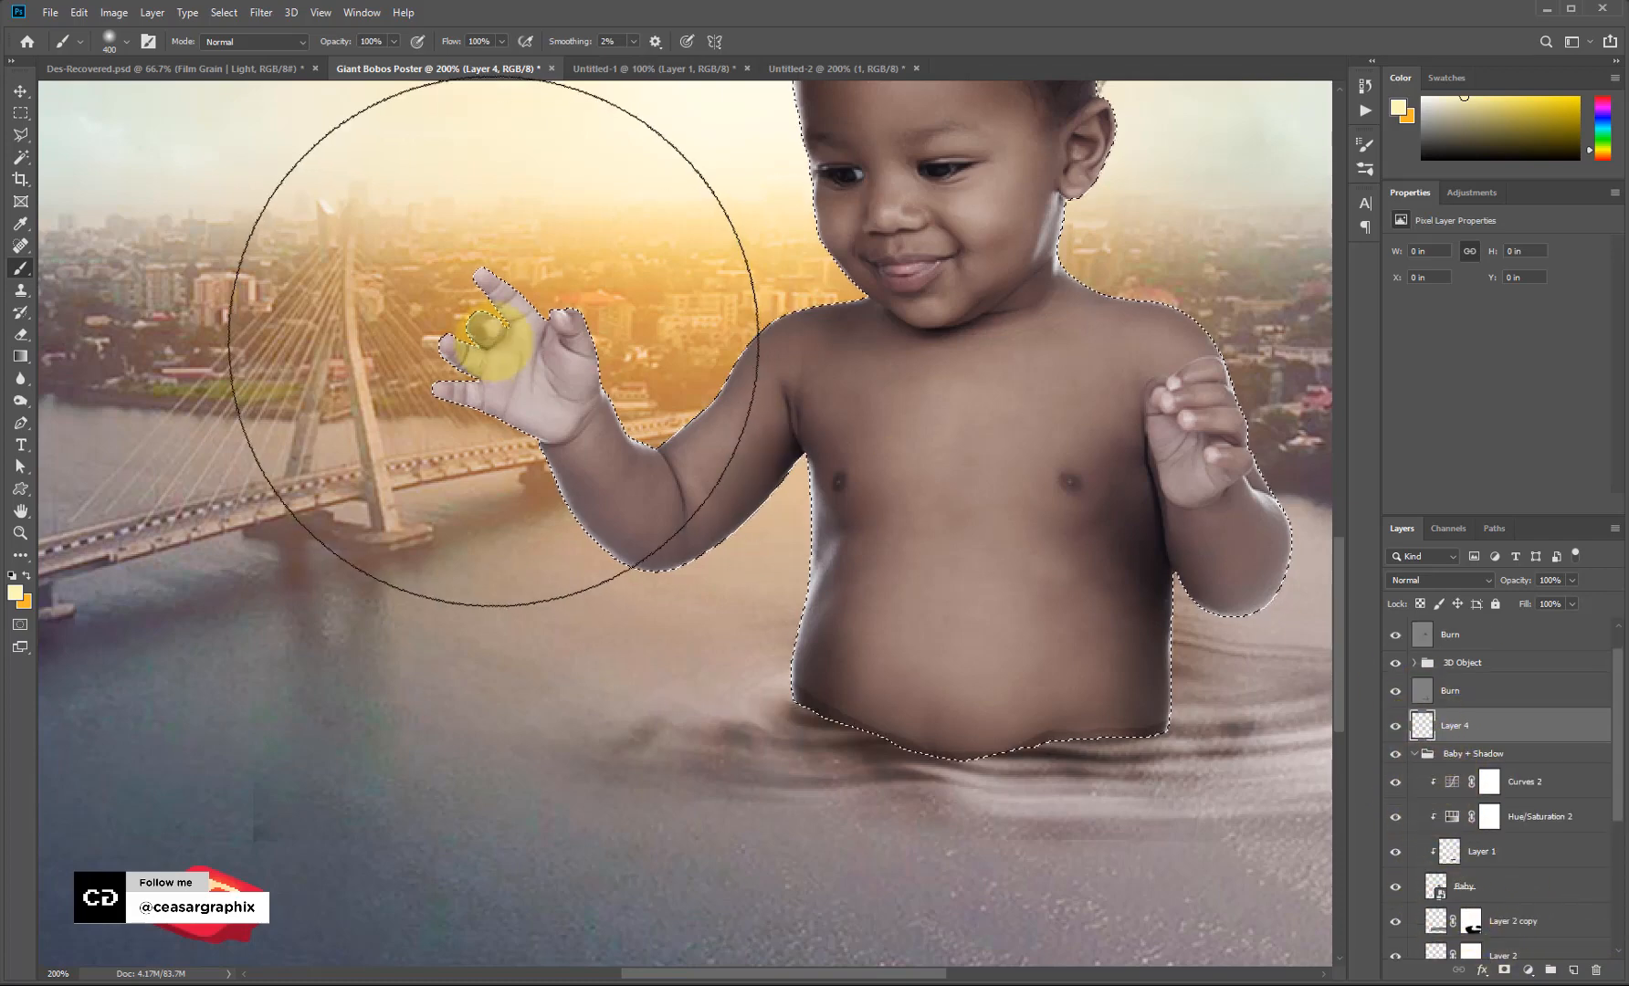
key("bracketleft")
key("bracketleft")
key("bracketleft")
key("bracketleft")
key("bracketleft")
key("bracketleft")
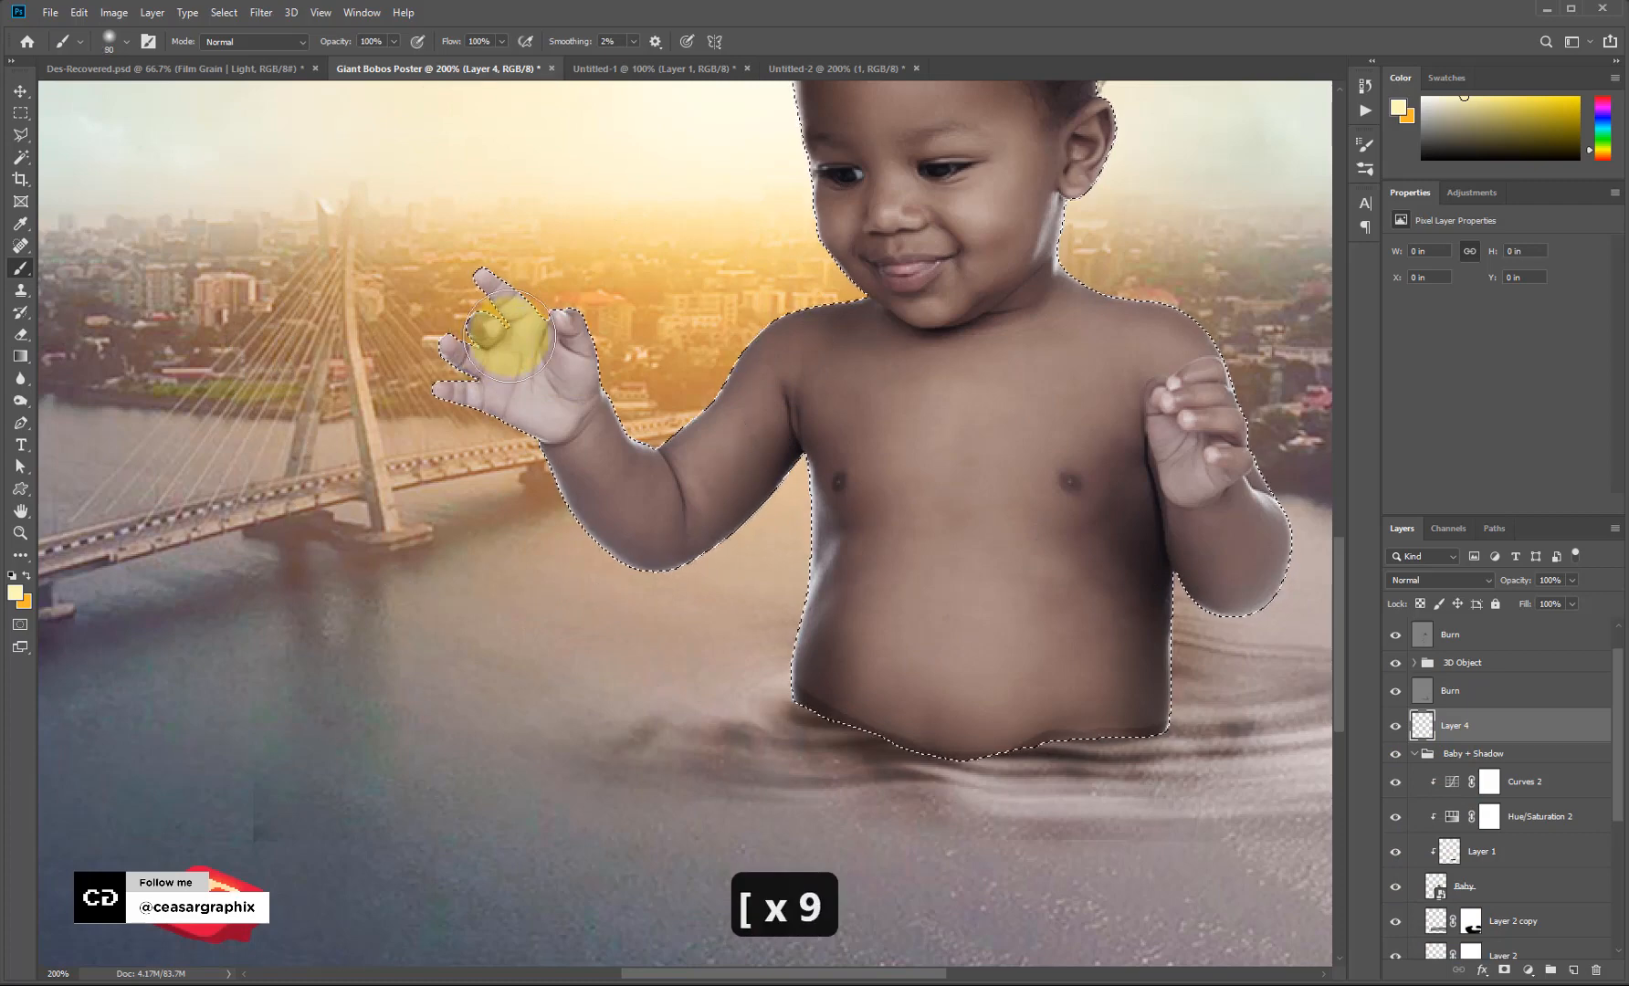
key("bracketleft")
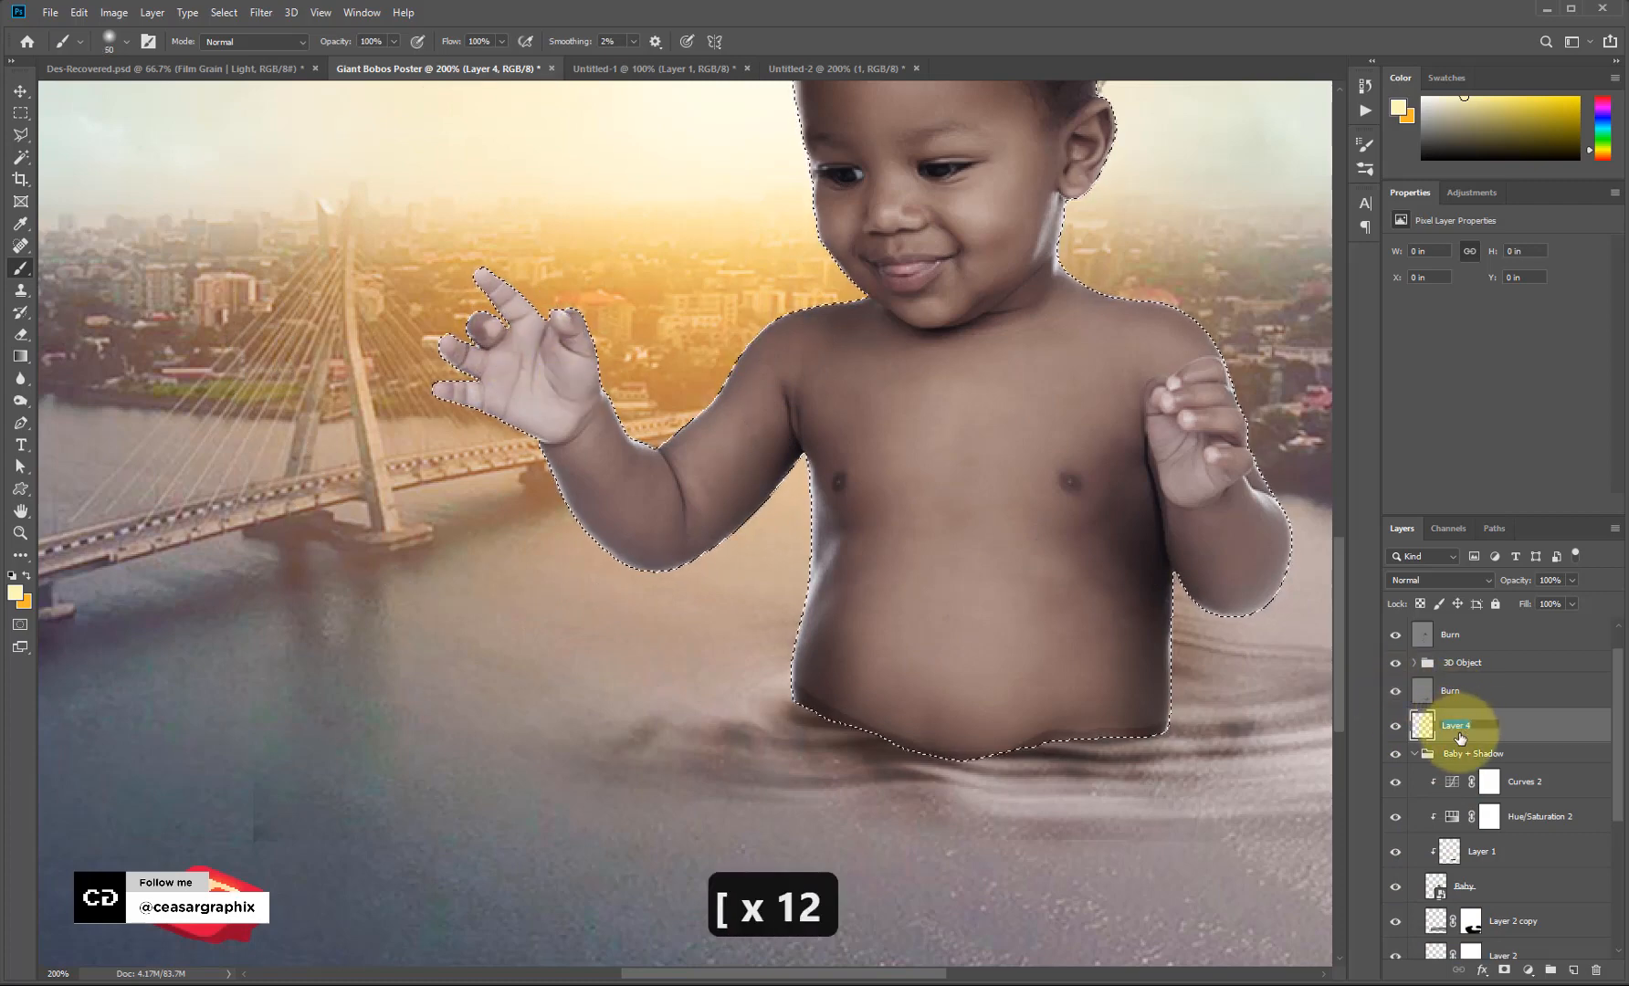
type("Li")
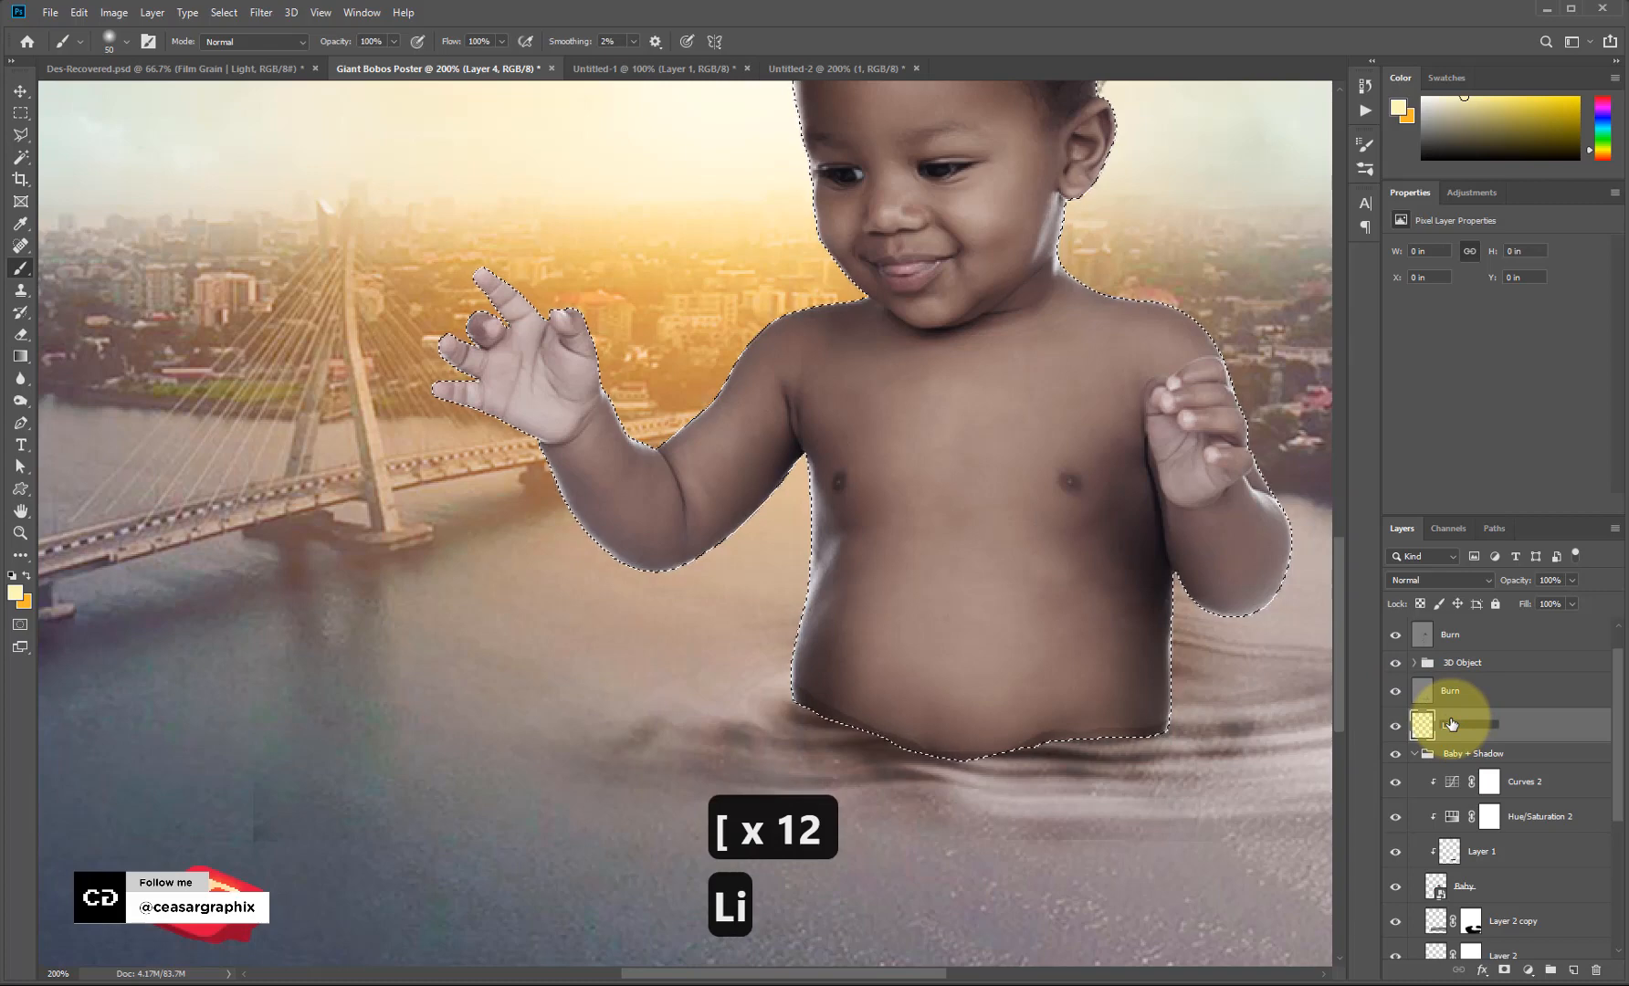
type("ght_fx")
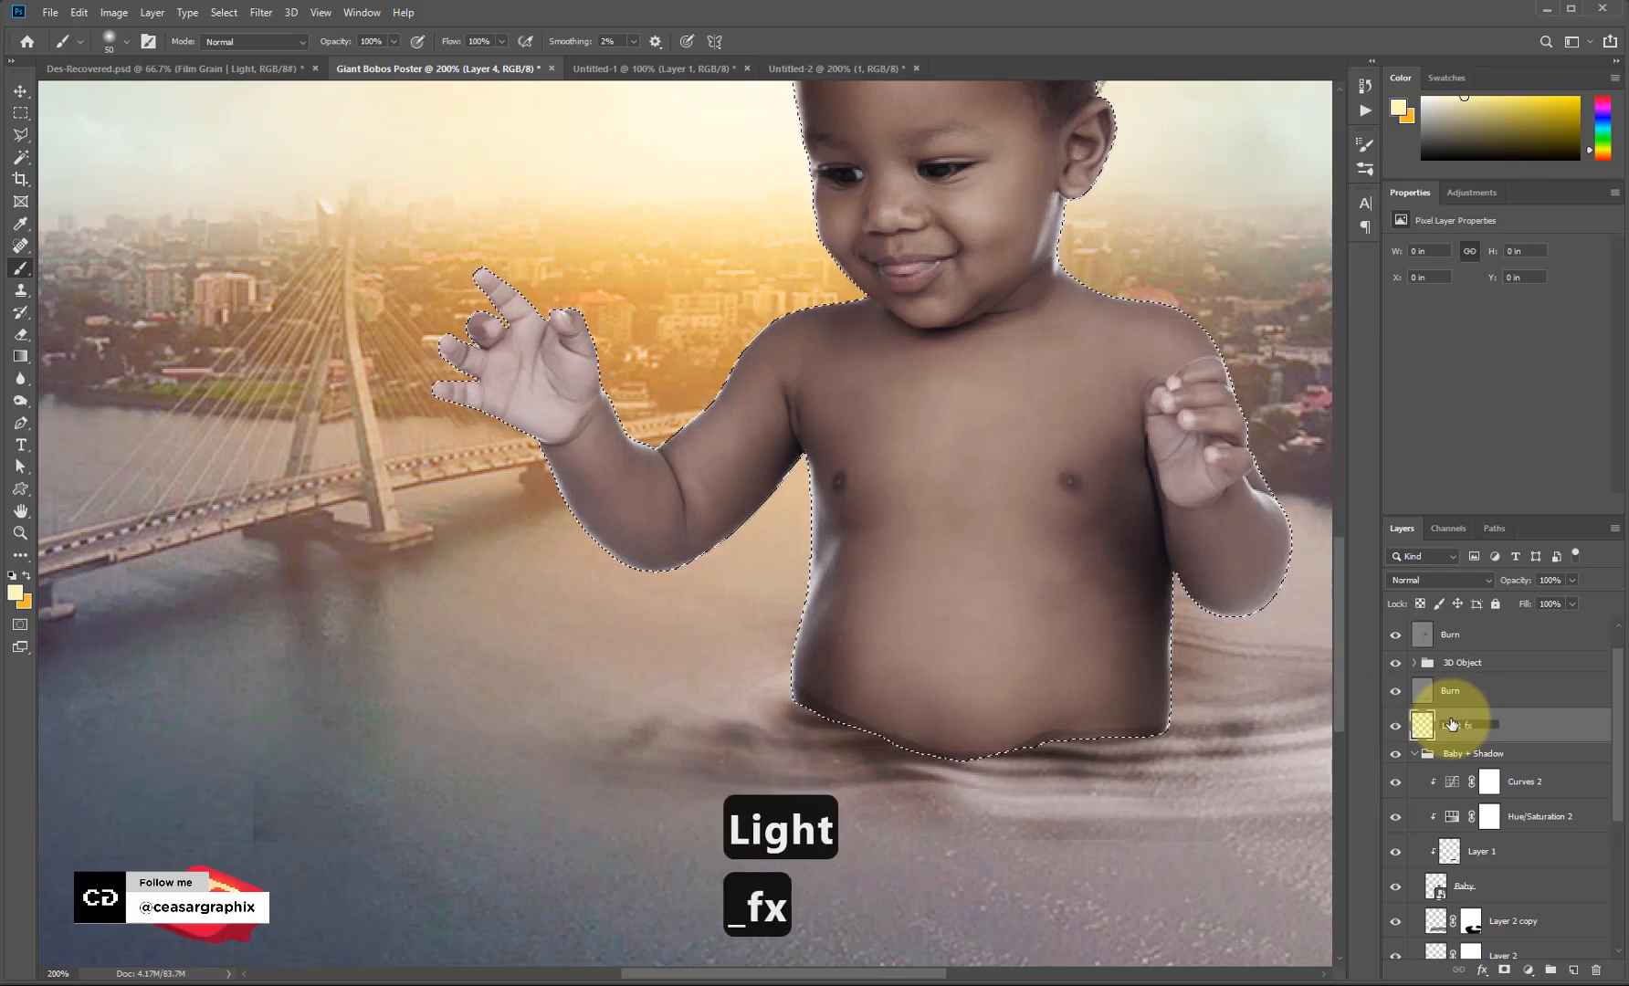
key("Return")
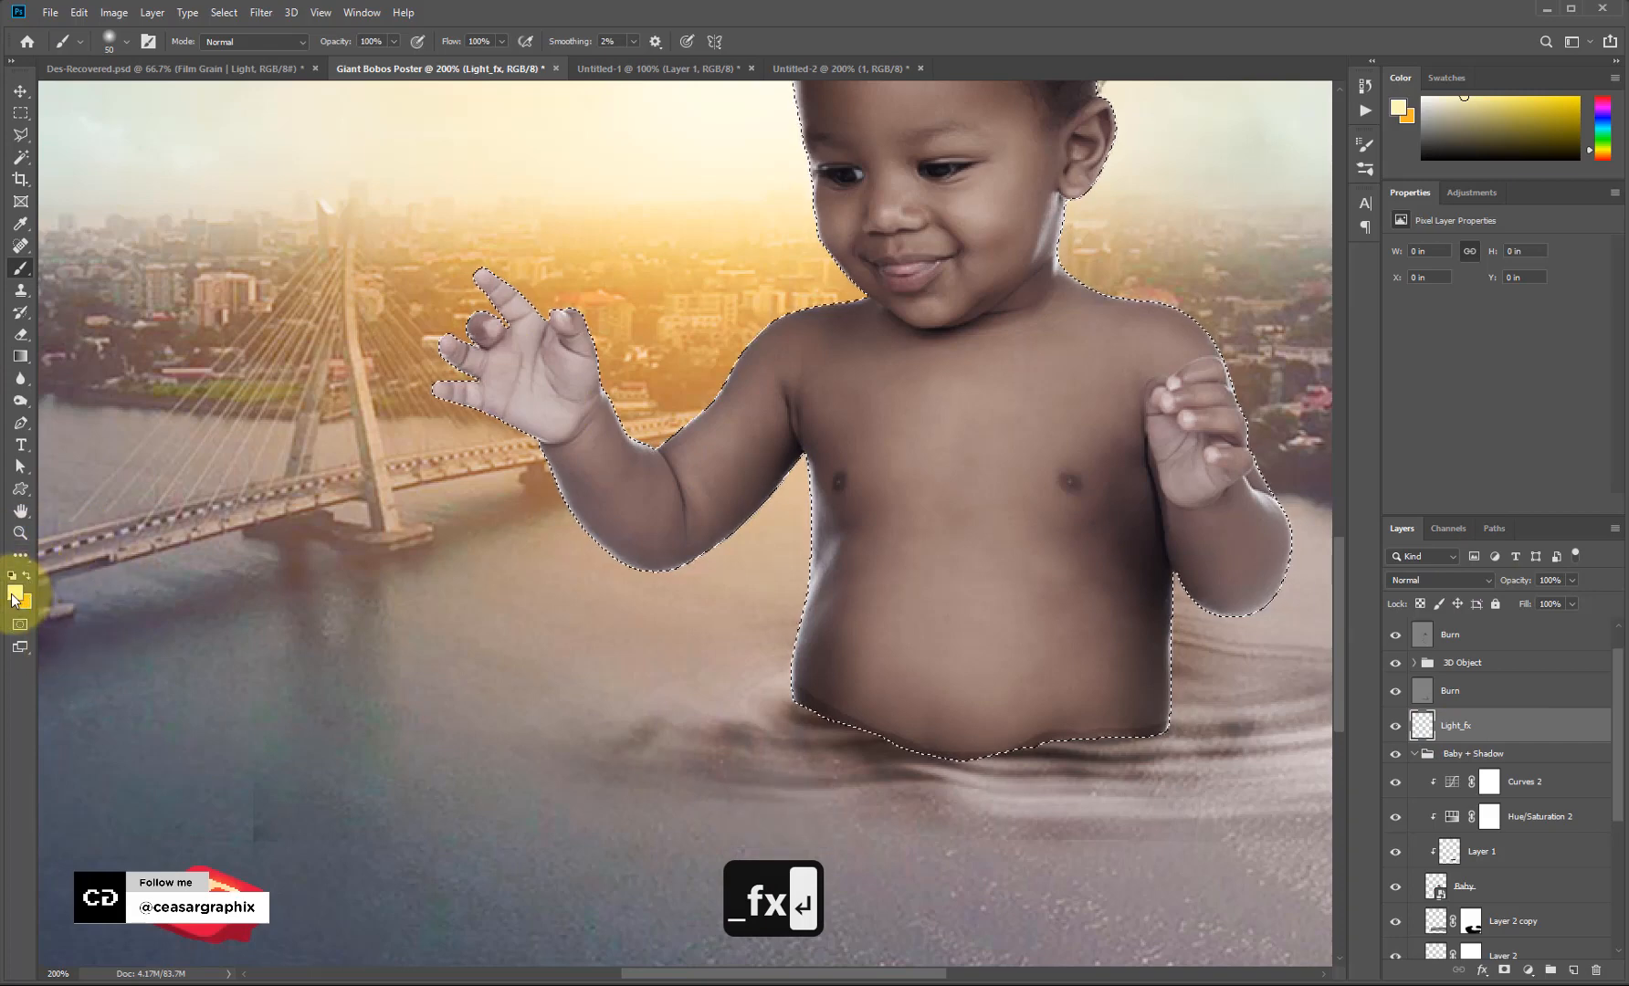
Set the foreground colour to pale yellow fffad3.
left_click(14, 595)
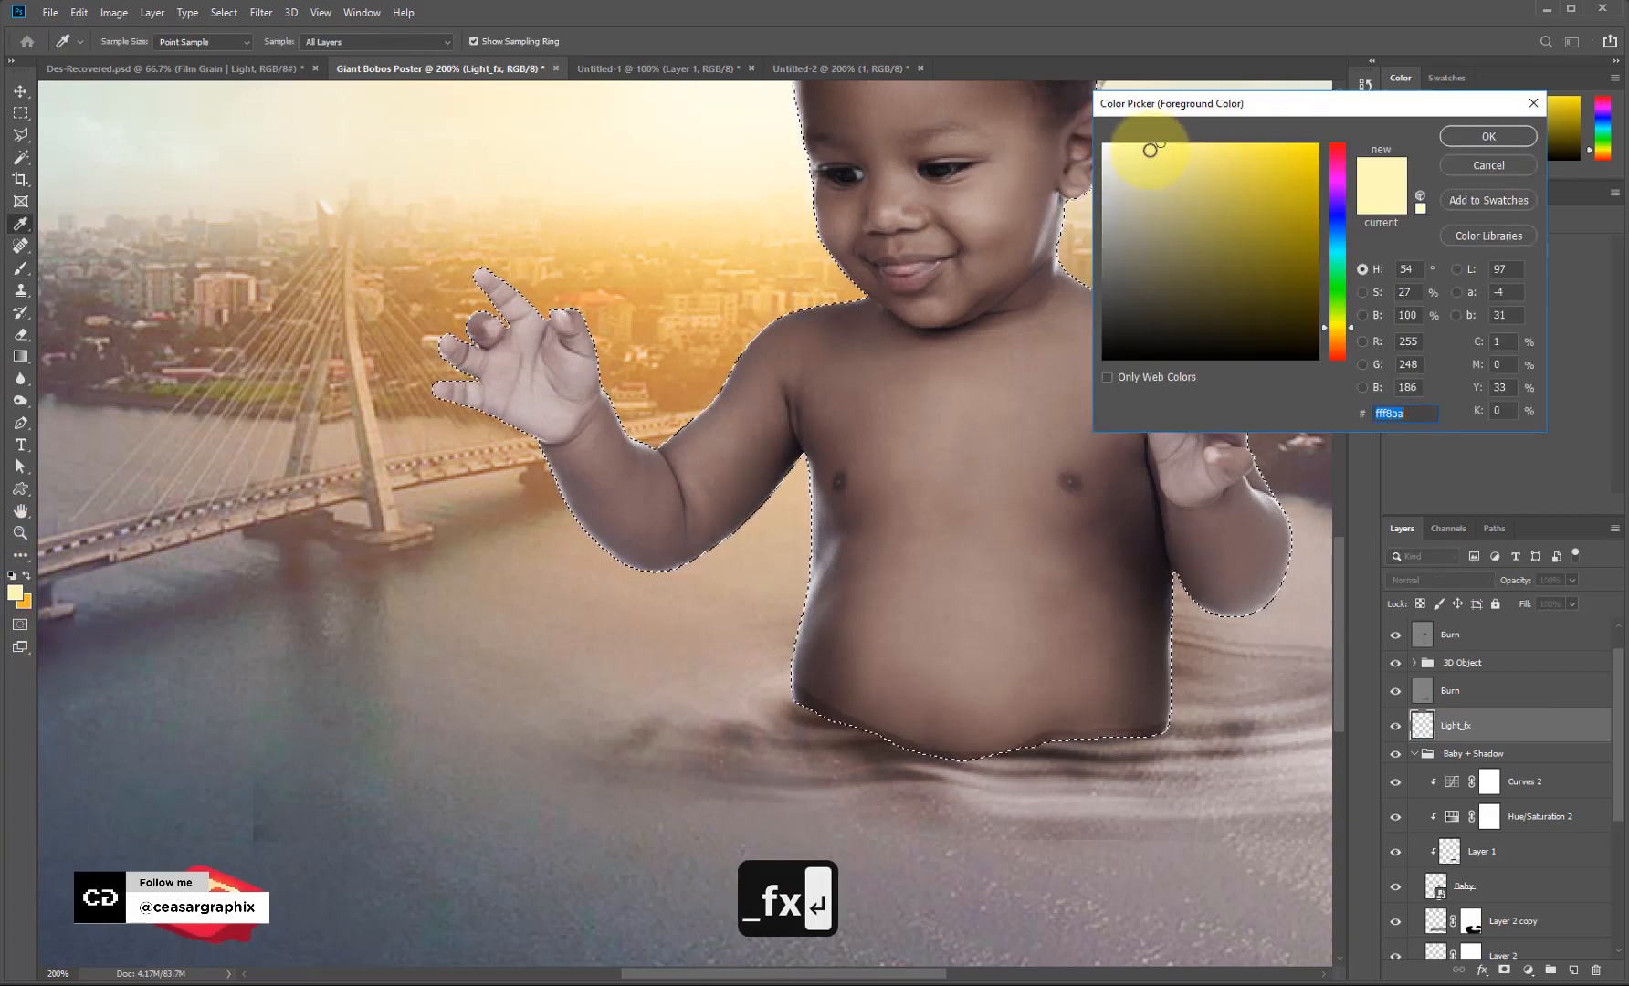
left_click_drag(1149, 150, 1145, 140)
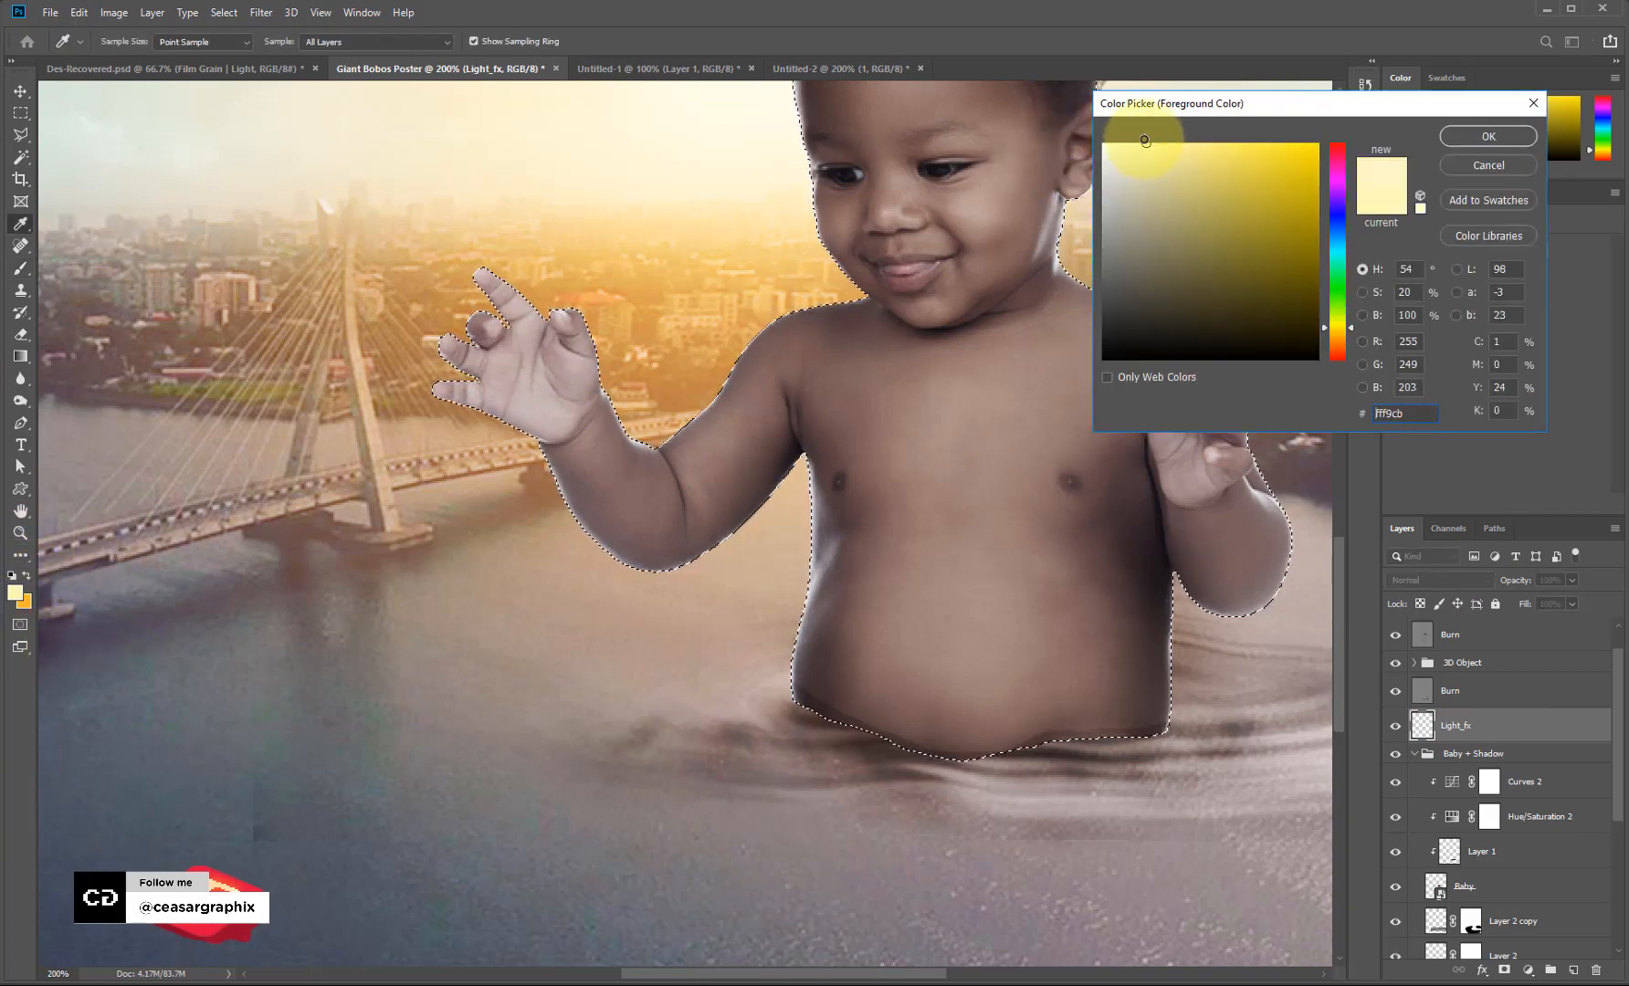
left_click(1488, 136)
Hide the selection edges and dab soft pale-yellow light on the shoulder, neck and face edge.
key("b")
mouse_move(632, 402)
left_mouse_down()
mouse_move(686, 399)
mouse_move(715, 308)
mouse_move(744, 334)
left_mouse_up()
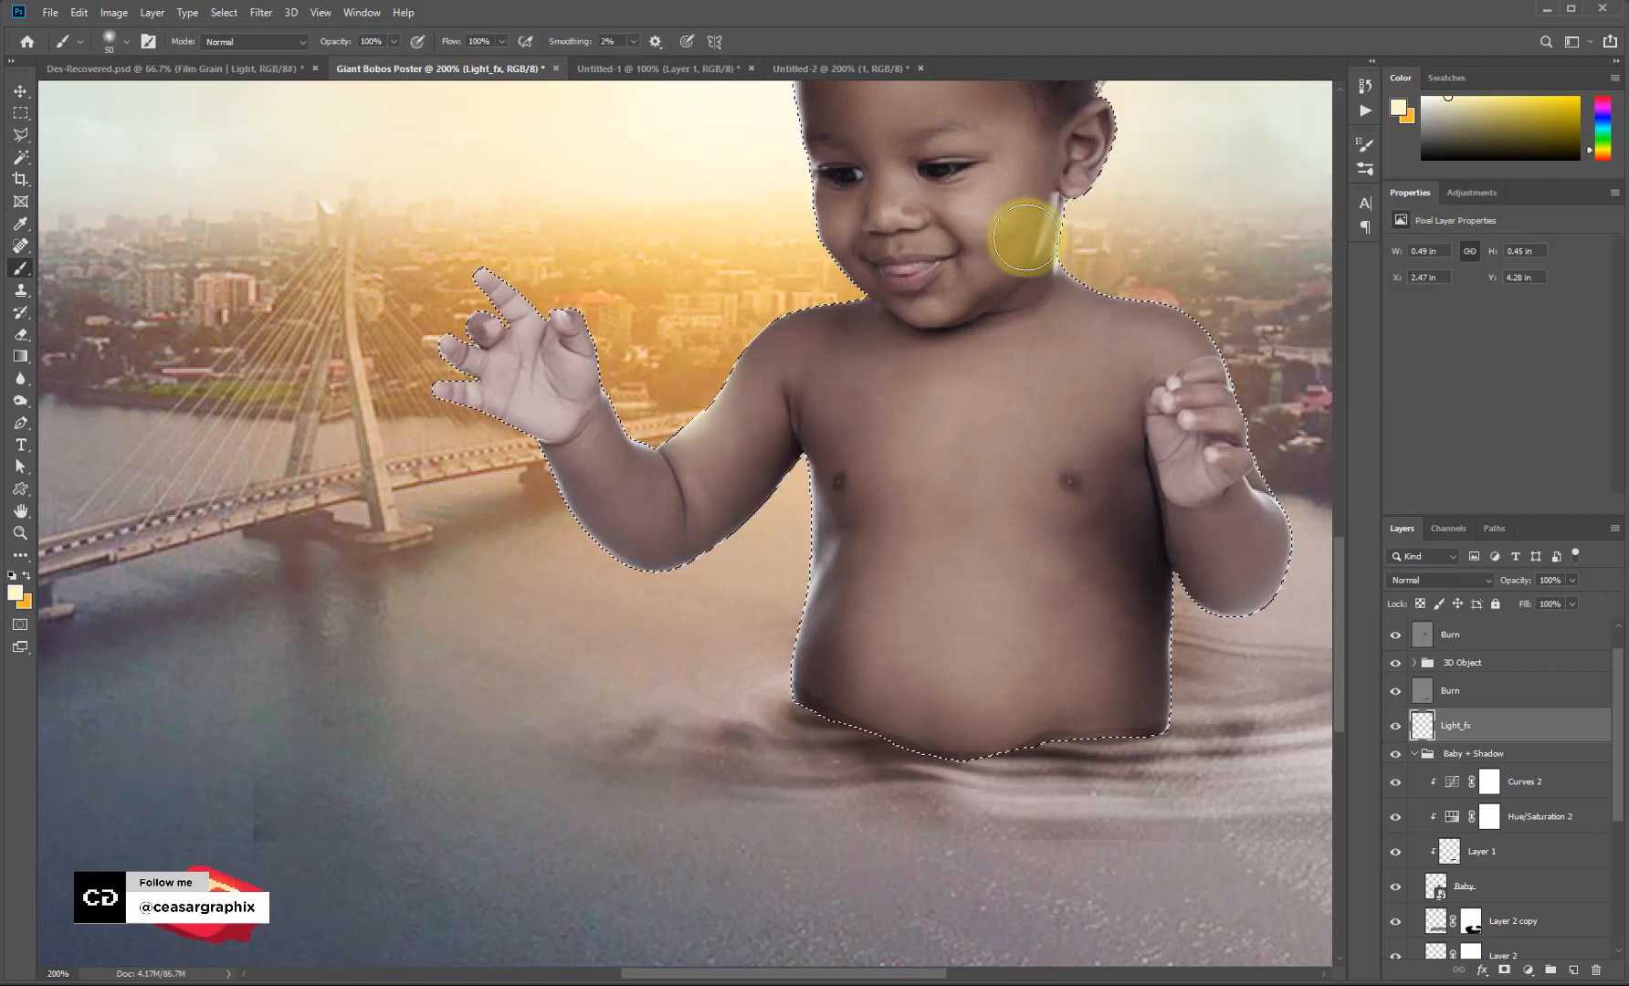
key("ctrl+z")
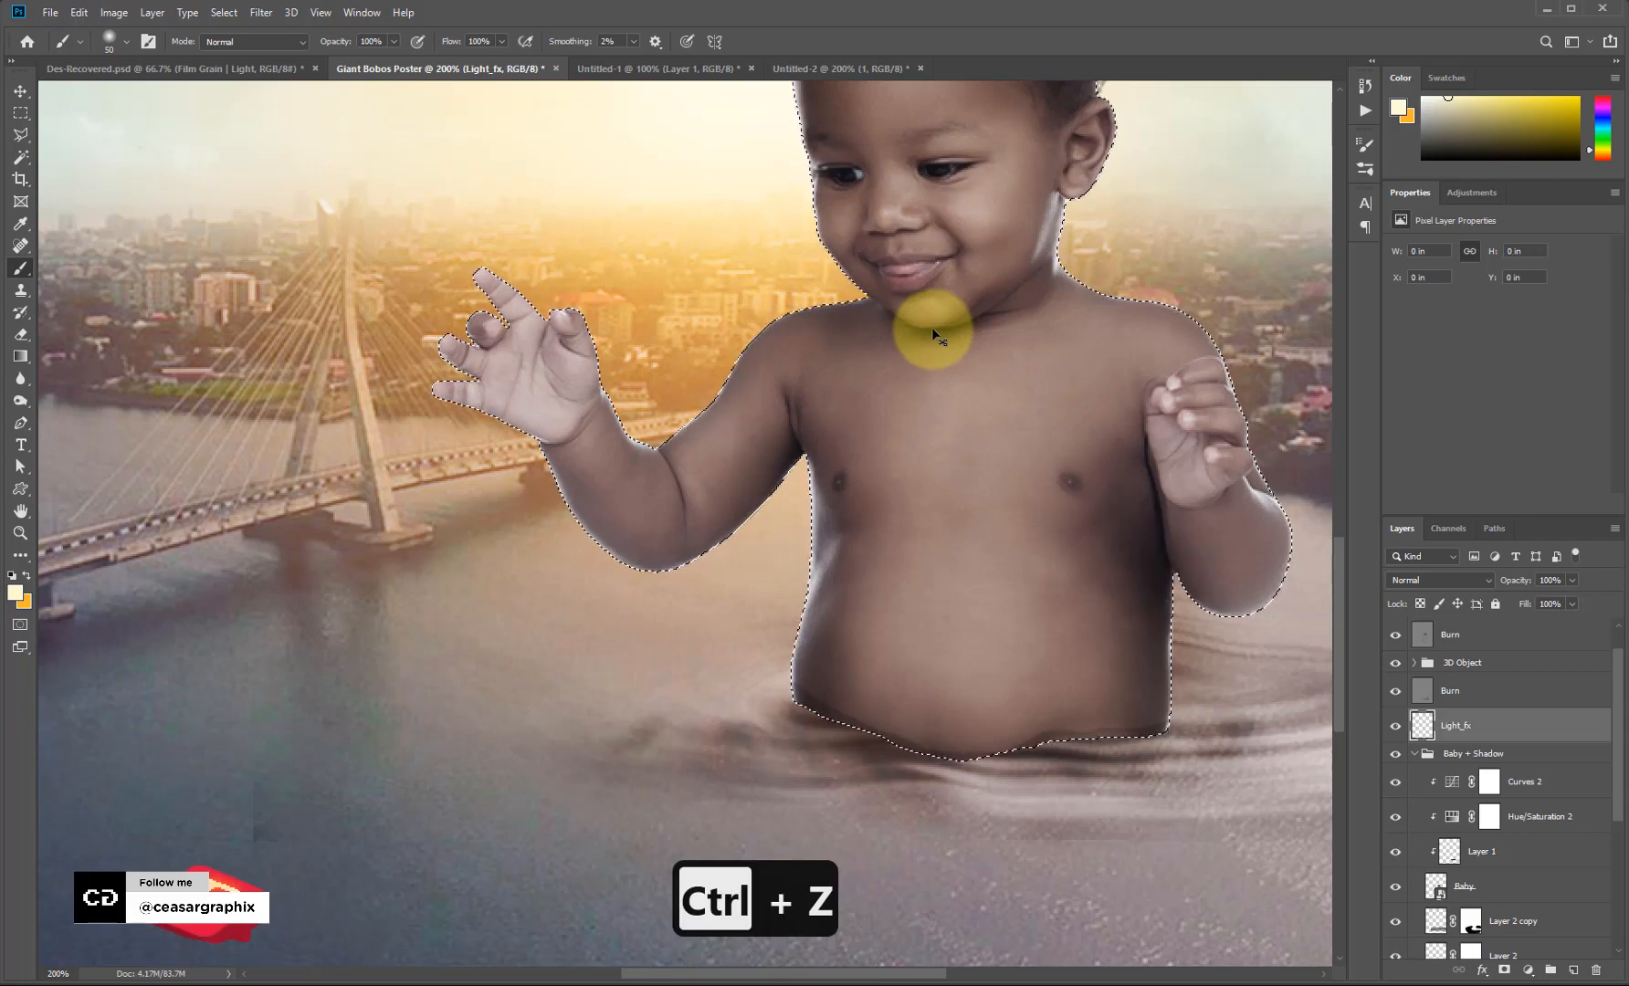
key("ctrl+h")
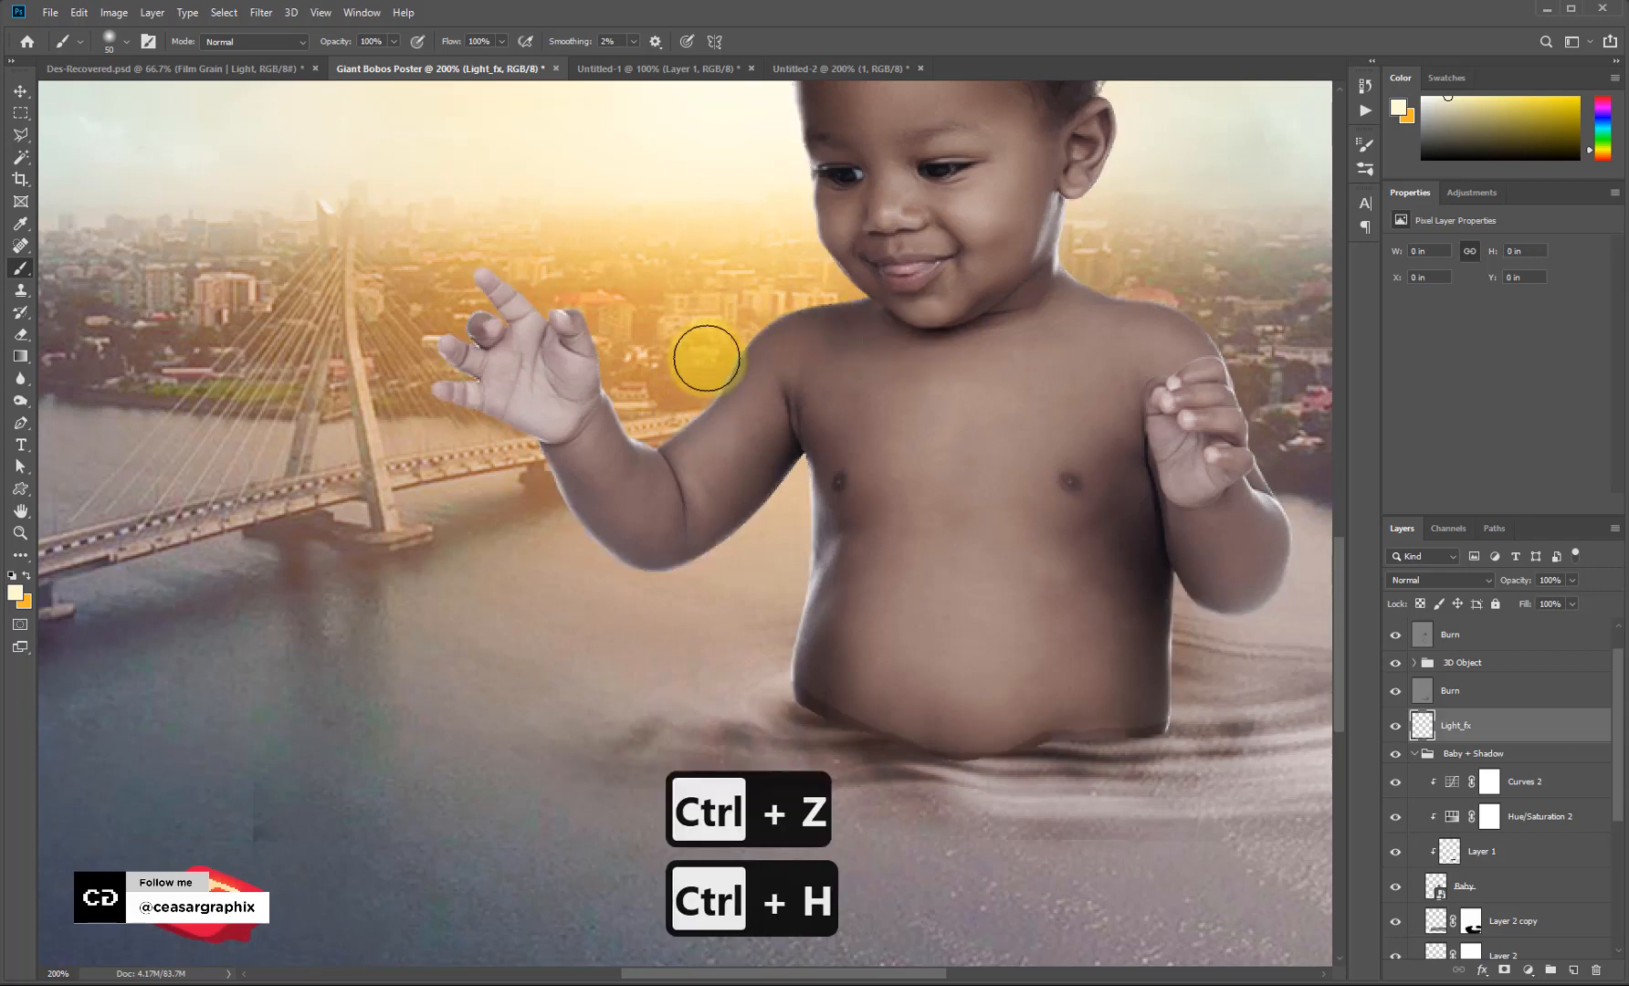
key("bracketright")
key("bracketright")
key("bracketleft")
key("bracketleft")
key("bracketleft")
key("bracketleft")
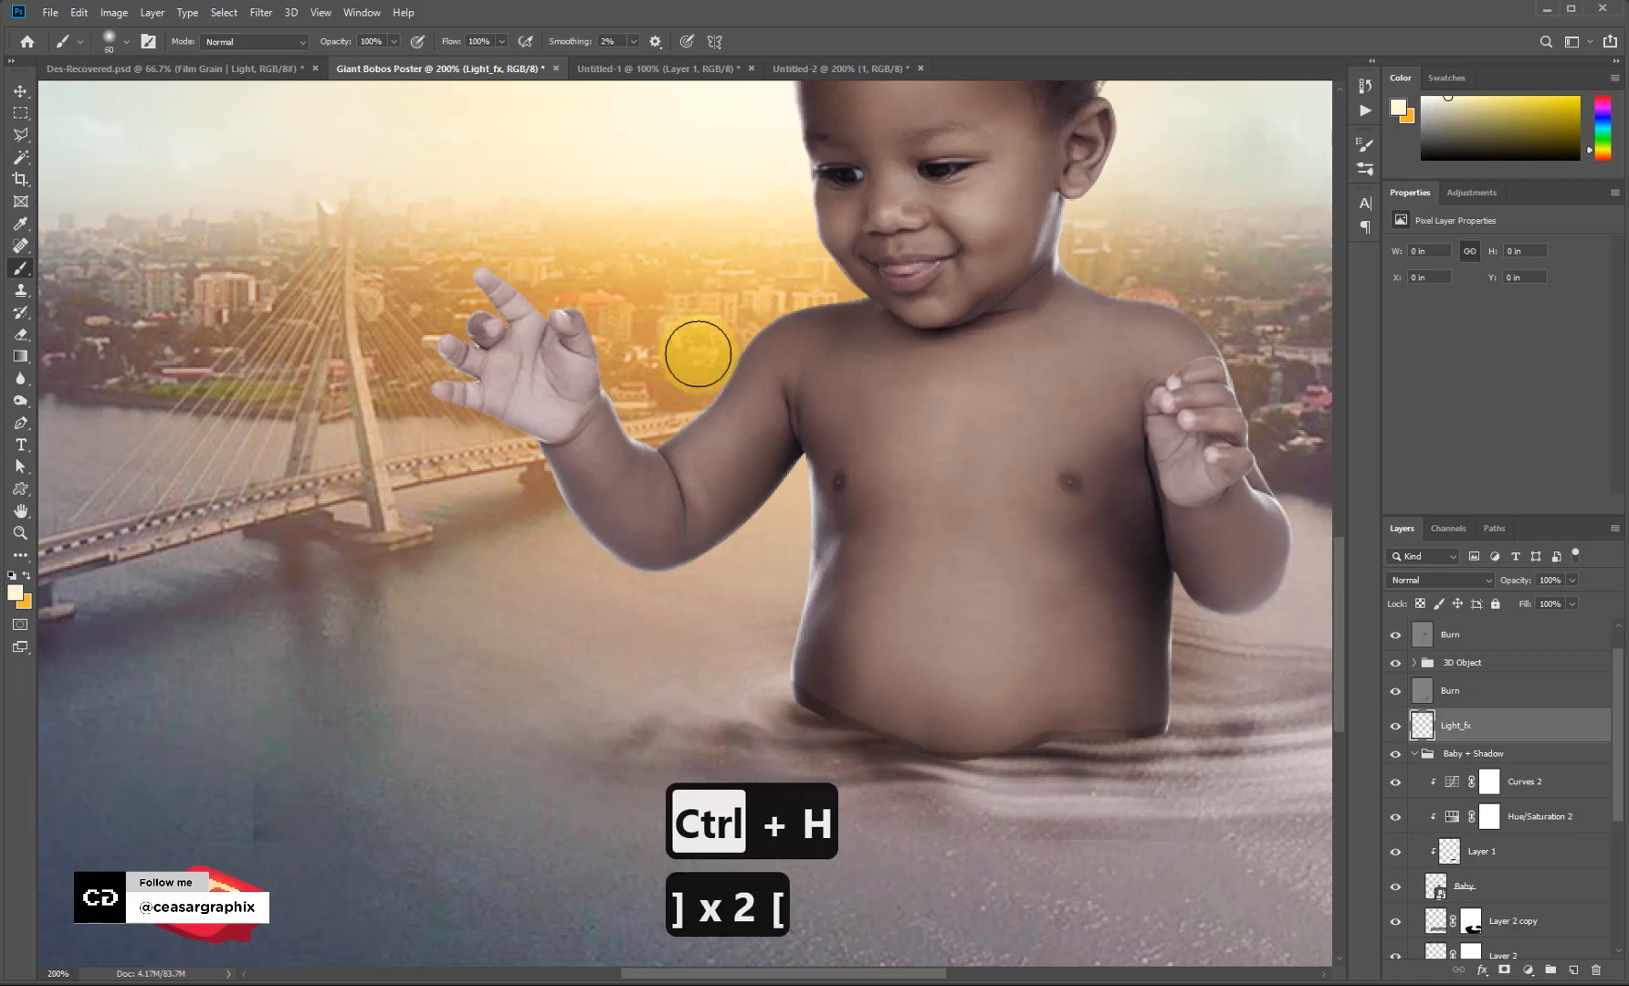
left_click(753, 299)
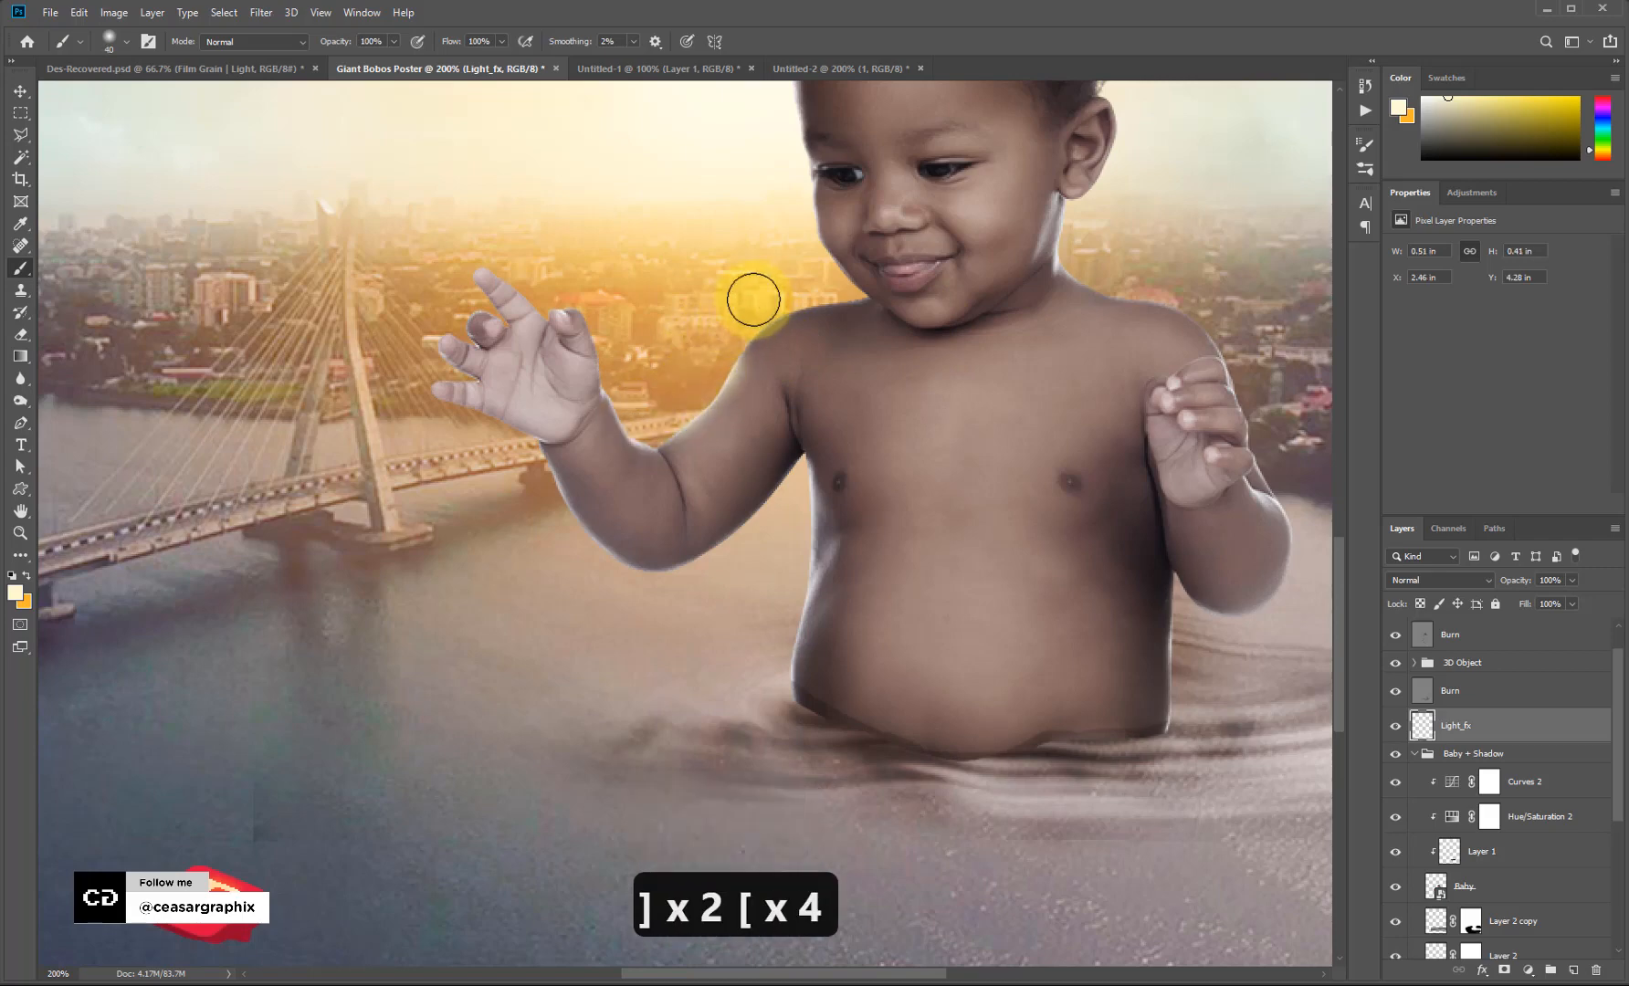
key("ctrl+z")
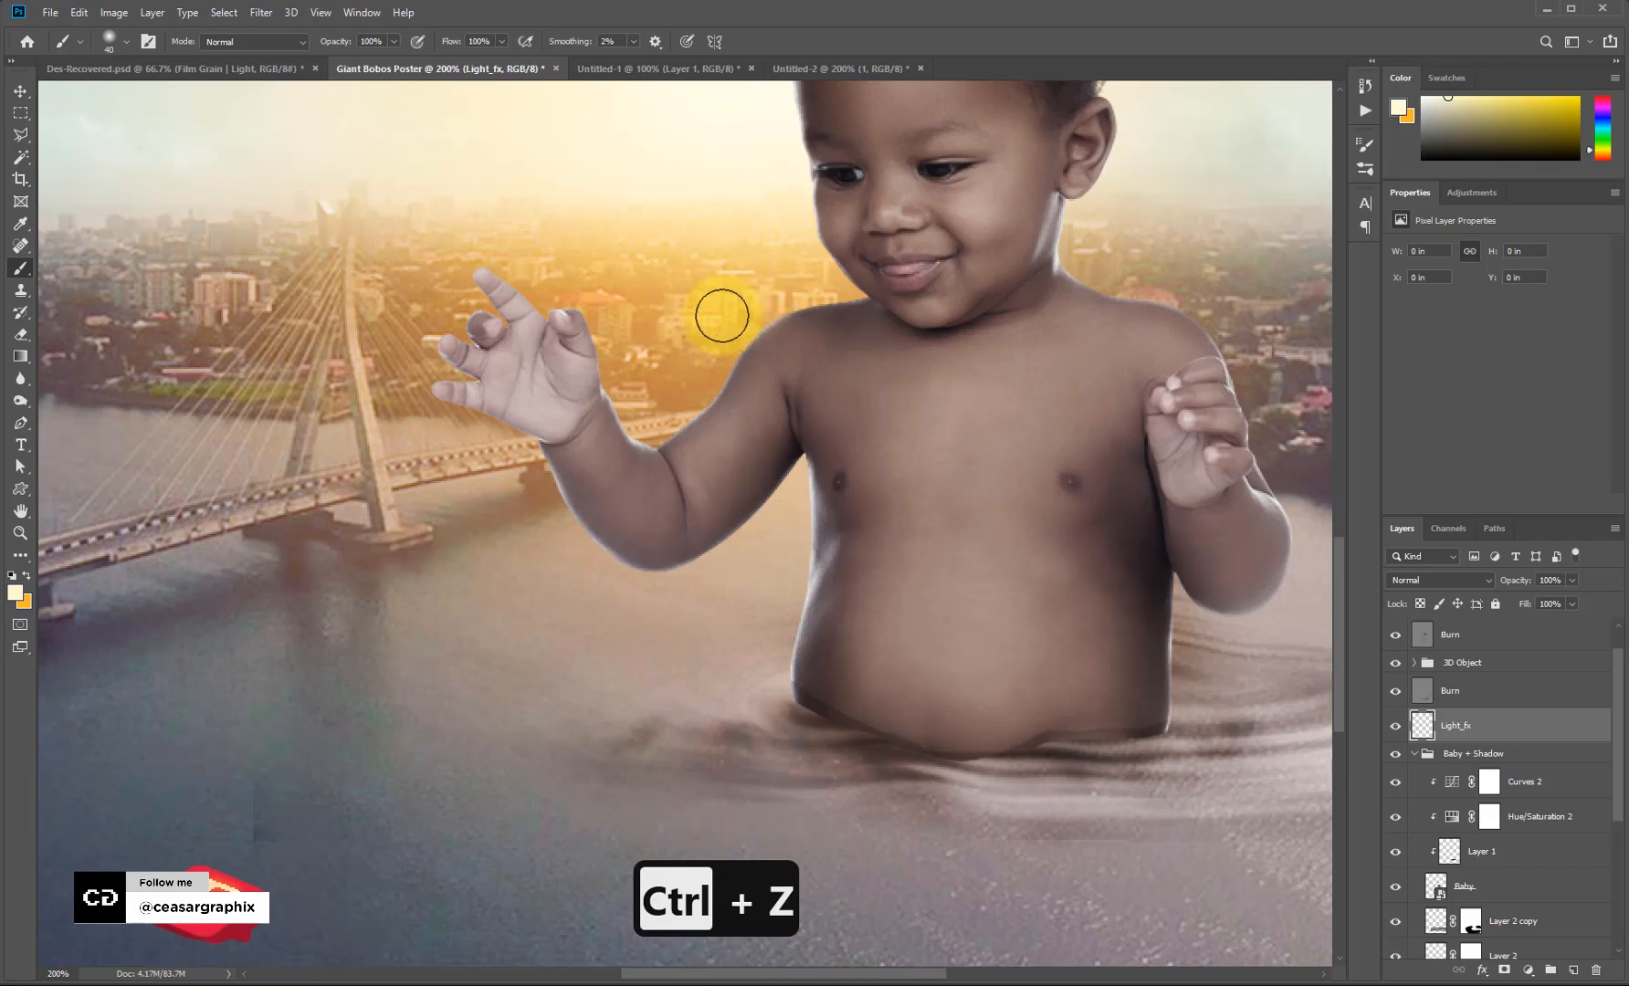
left_click(669, 349)
left_click(807, 279)
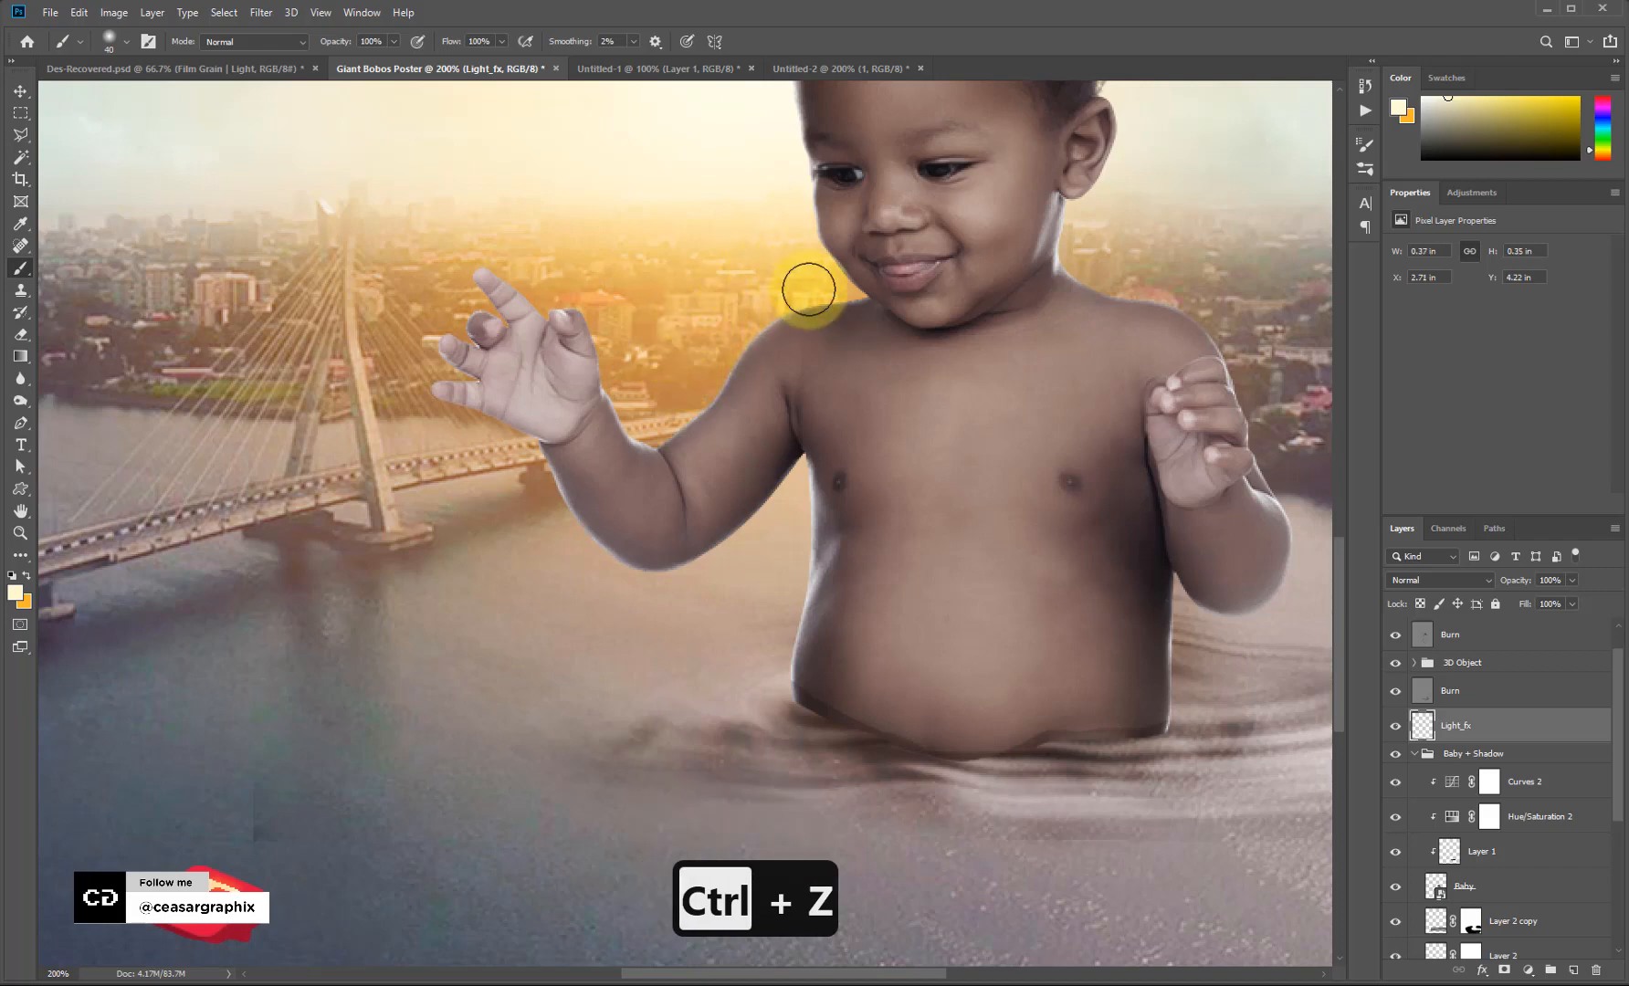
mouse_move(803, 266)
left_mouse_down()
mouse_move(815, 275)
mouse_move(795, 245)
mouse_move(750, 383)
left_mouse_up()
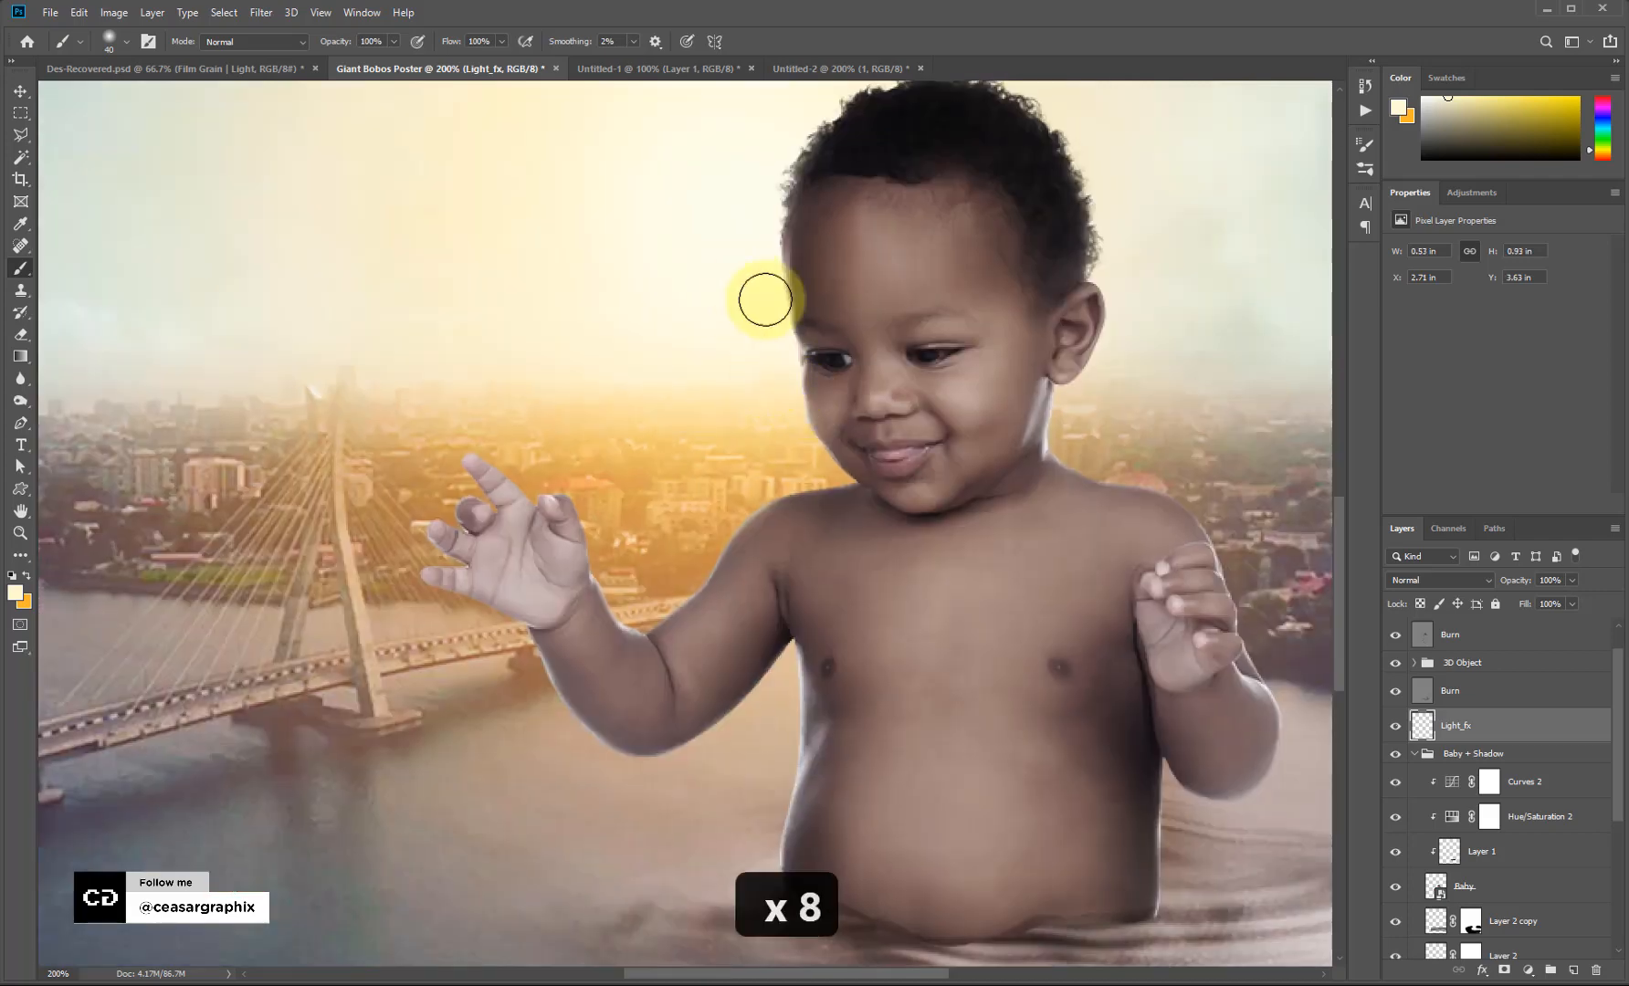
Paint rim light along the arm, forearm and torso edges with a 20–35 px brush.
left_click_drag(765, 297, 769, 234)
left_click_drag(736, 515, 700, 540)
key("[")
key("[")
key("[")
key("[")
left_click_drag(637, 612, 607, 533)
key("backslash")
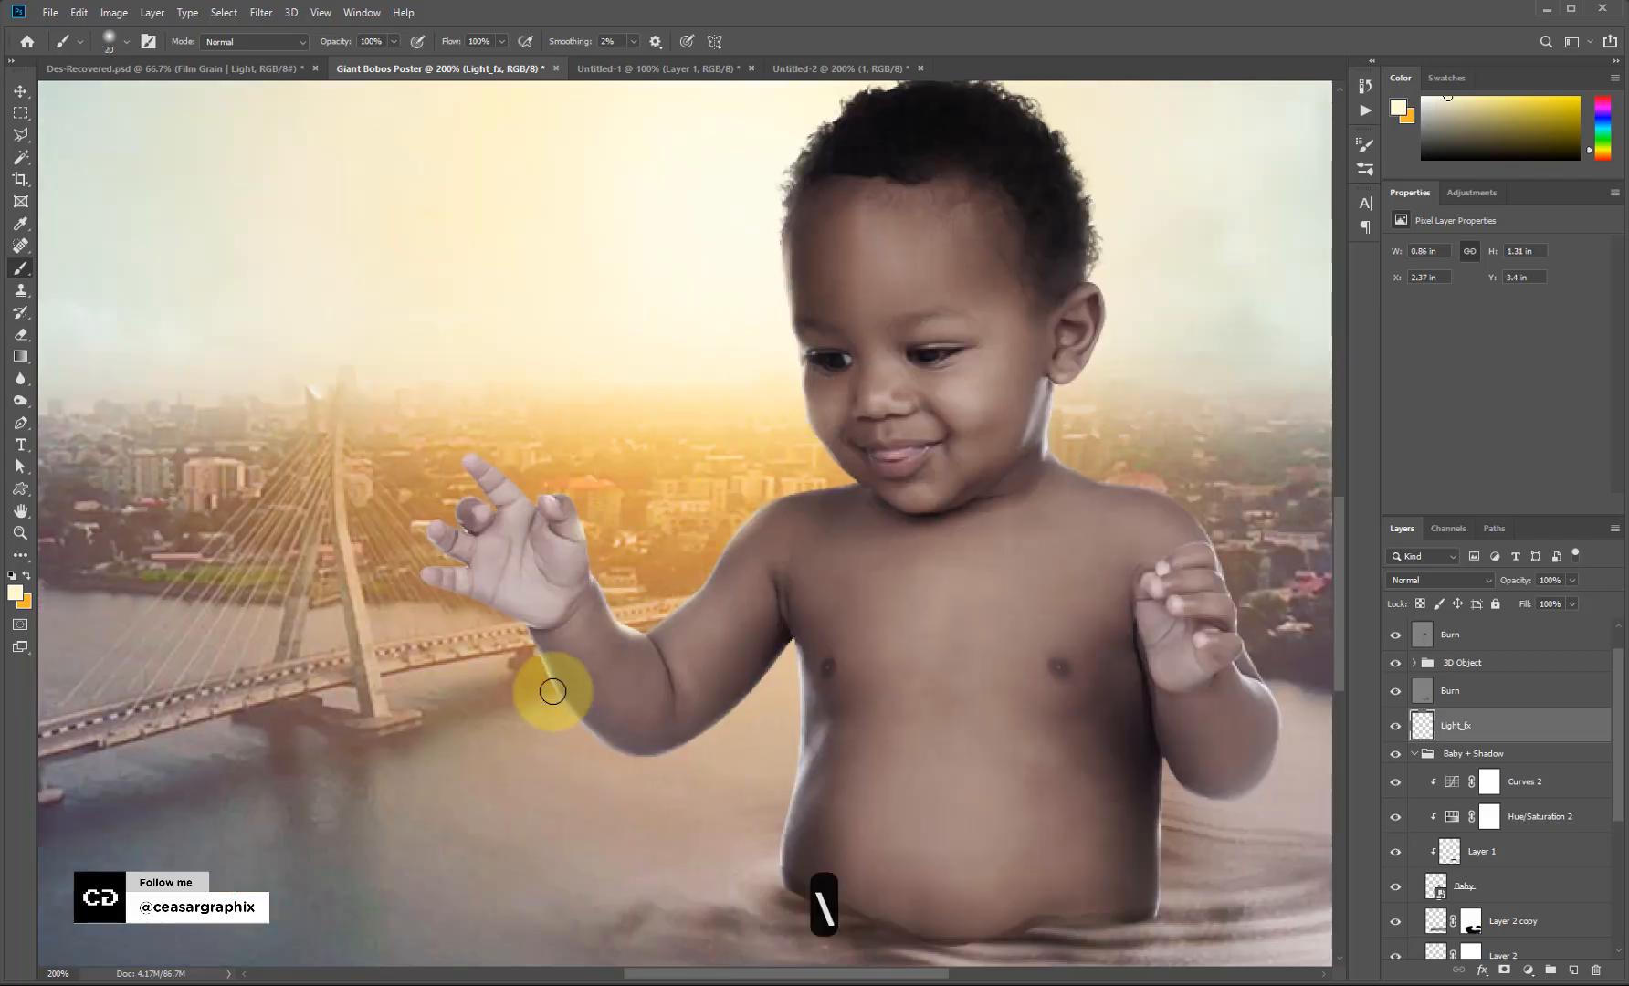
left_click_drag(554, 690, 627, 770)
key("ctrl+z")
key("ctrl+z")
key("]")
key("]")
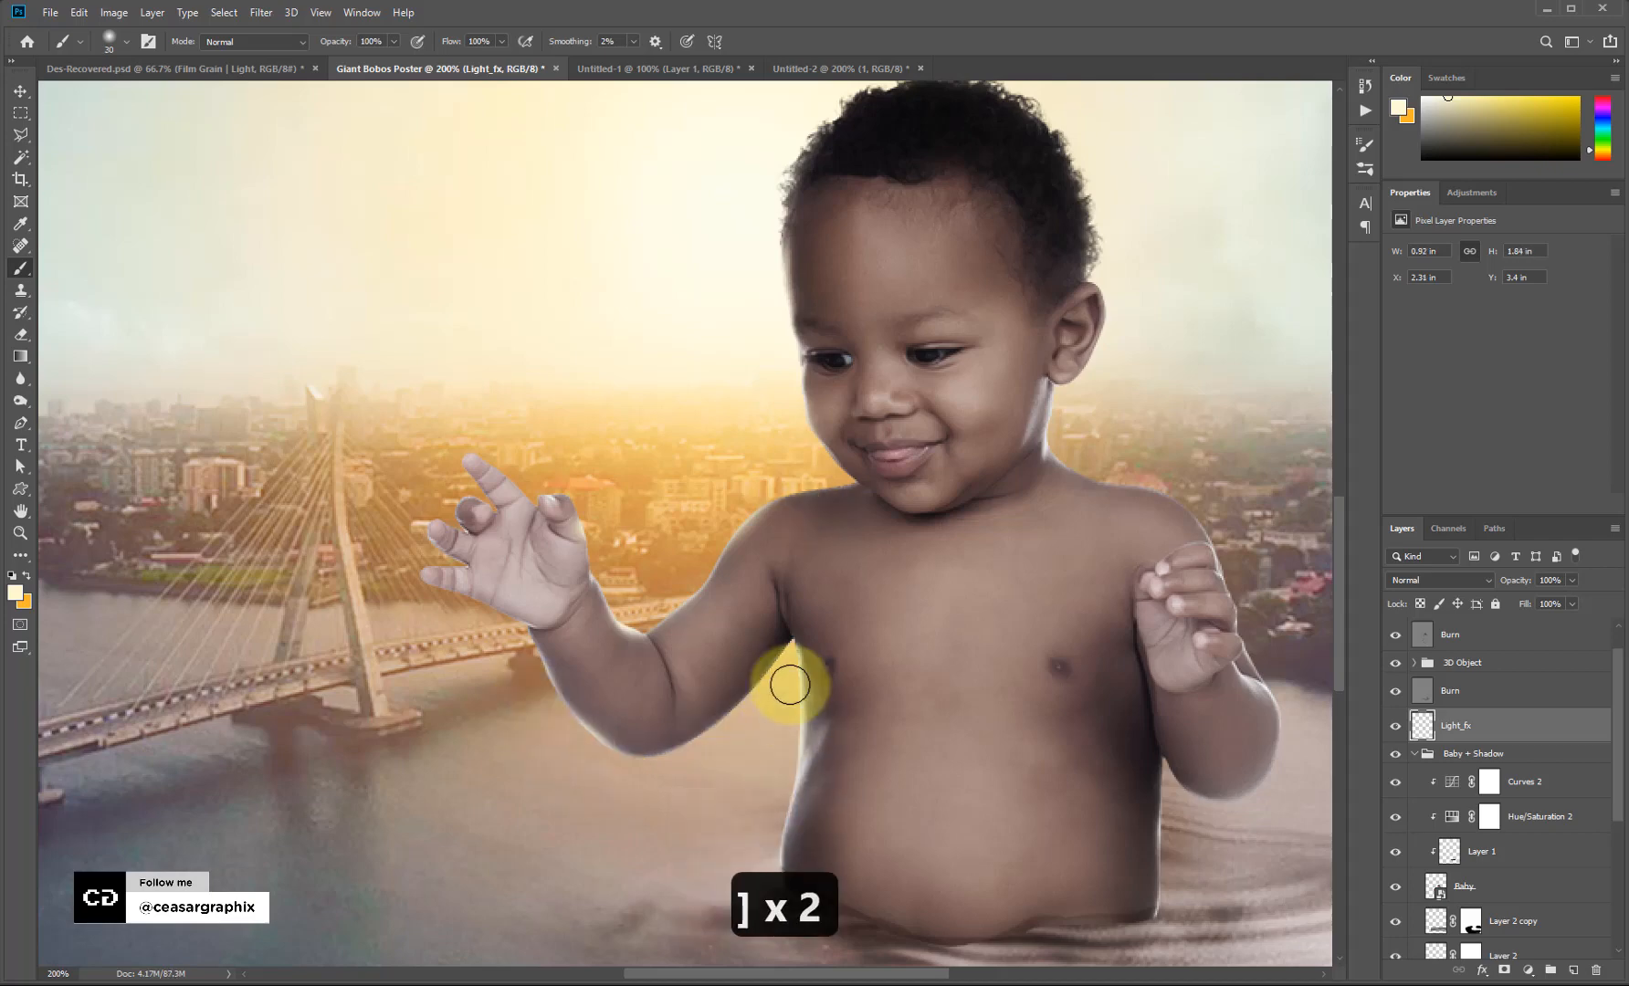
left_click_drag(789, 654, 774, 701)
key("]")
Paint rim light on the hair, ear and along the left shoulder edge.
mouse_move(784, 148)
left_mouse_down()
mouse_move(599, 266)
mouse_move(707, 196)
mouse_move(926, 303)
left_mouse_up()
key("]")
key("]")
key("]")
left_click_drag(956, 407, 940, 475)
key("[")
key("[")
key("[")
key("[")
key("[")
left_click_drag(1054, 672, 916, 491)
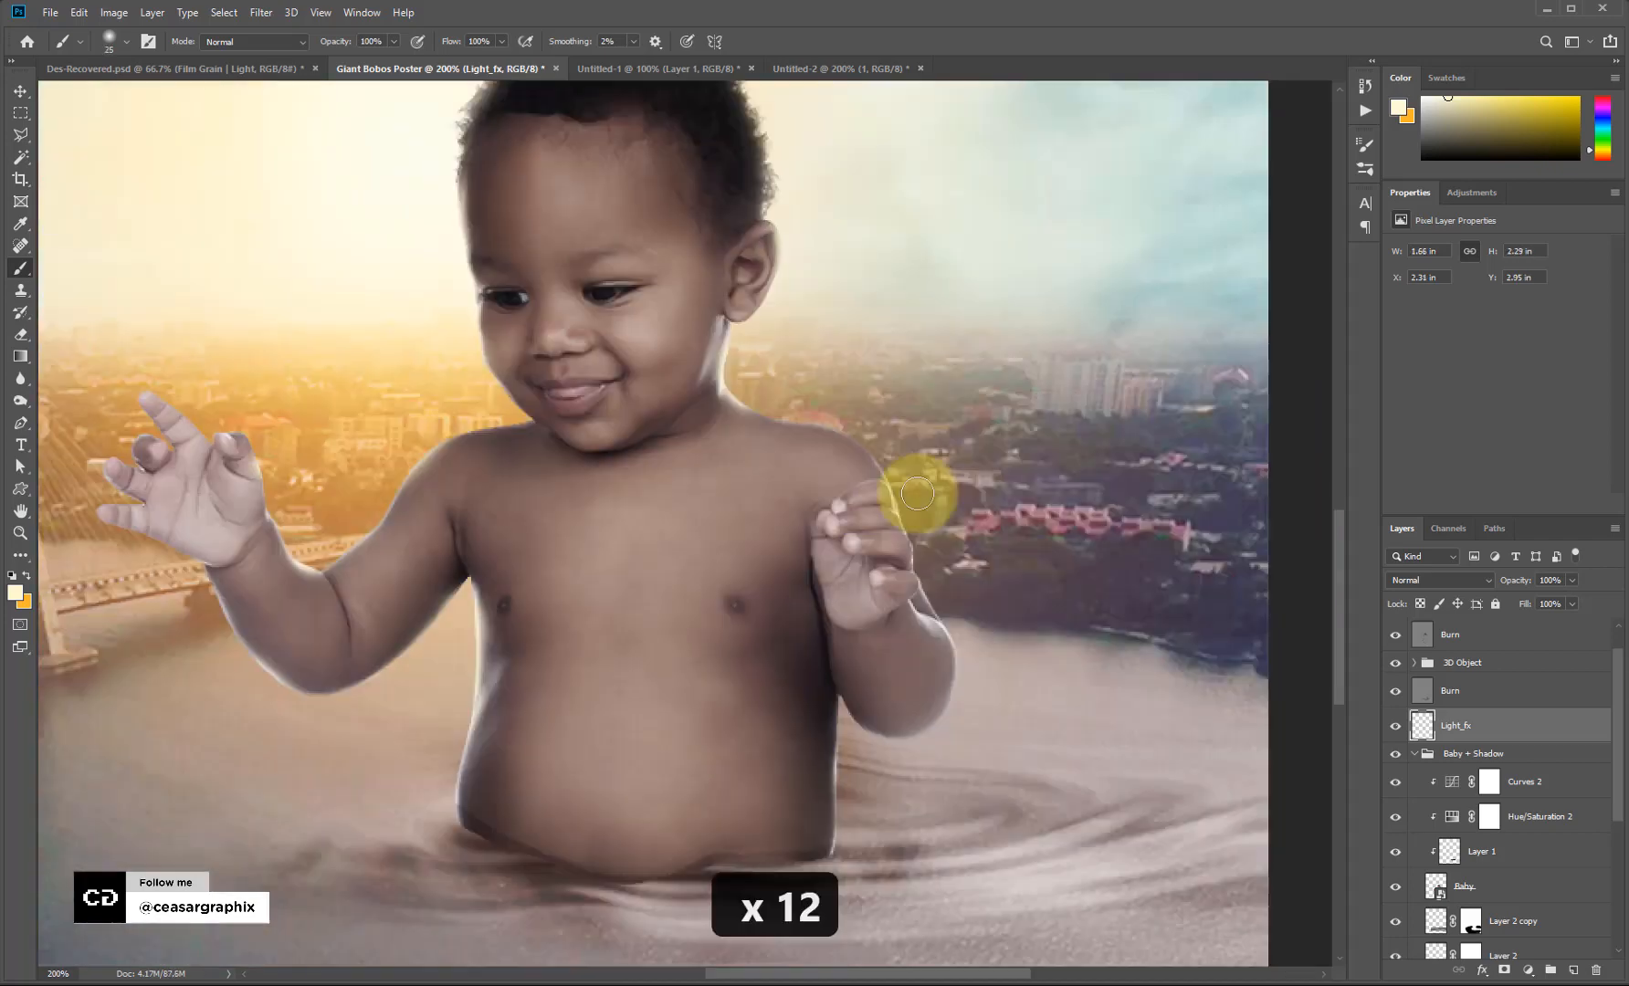
left_click_drag(950, 598, 970, 707)
left_click_drag(744, 335, 824, 414)
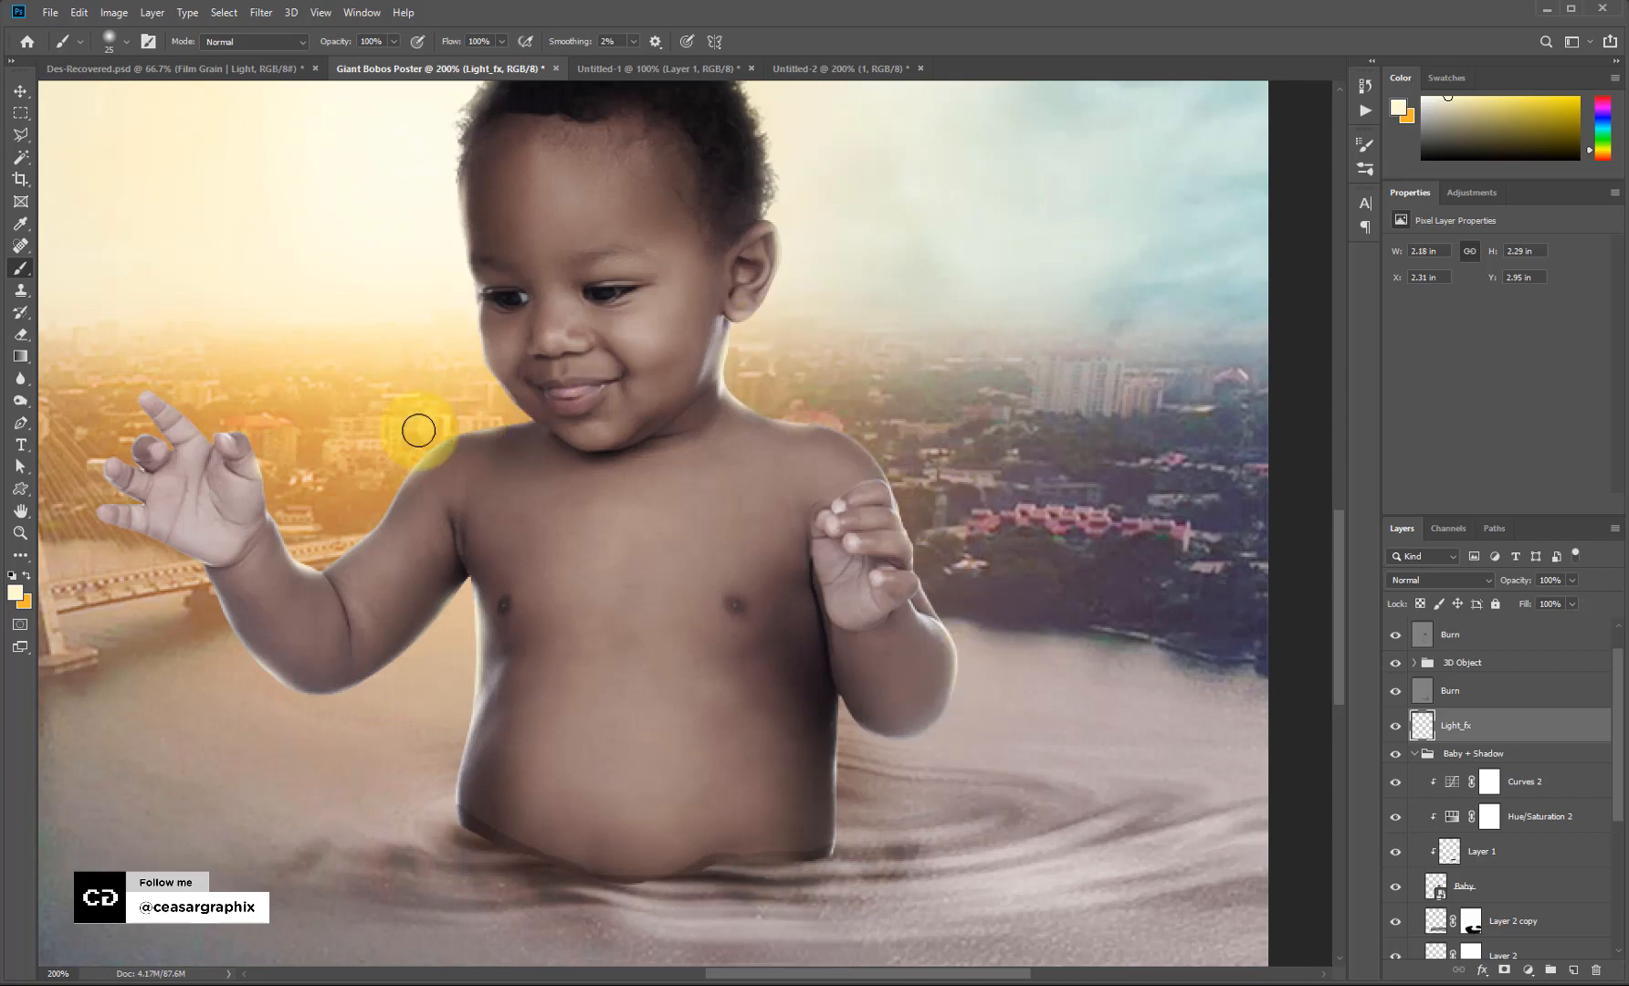
Set Light_fx to Screen blending and brush rim light down the torso's side.
left_click(1433, 582)
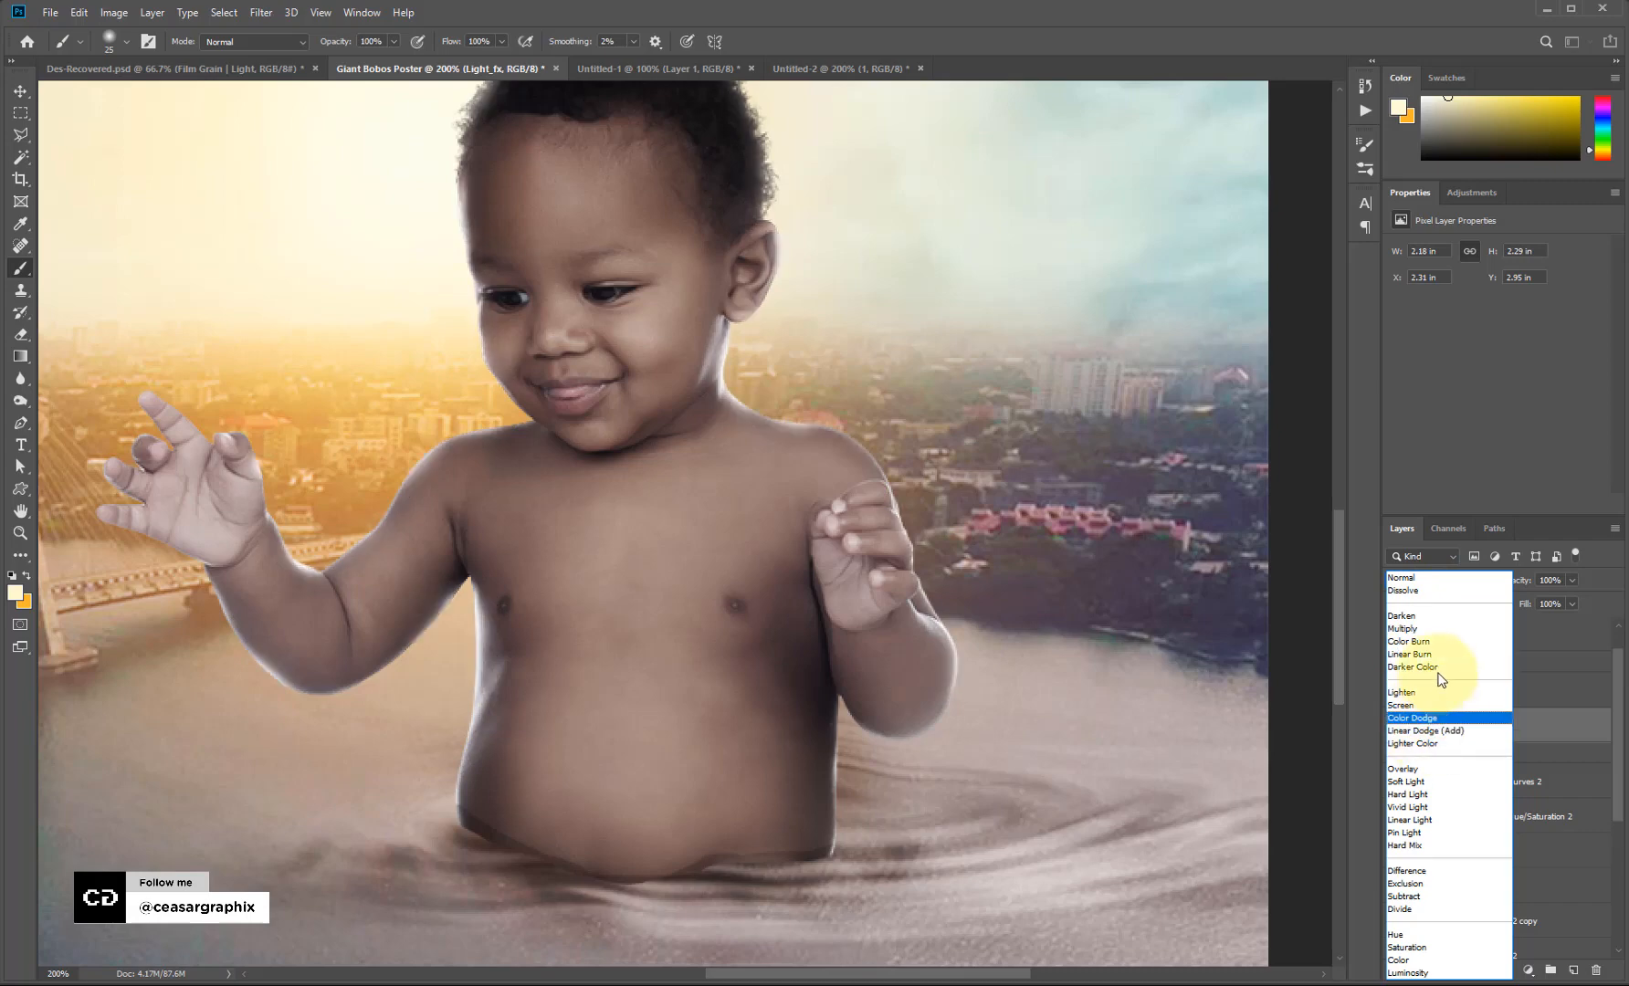
left_click(1421, 706)
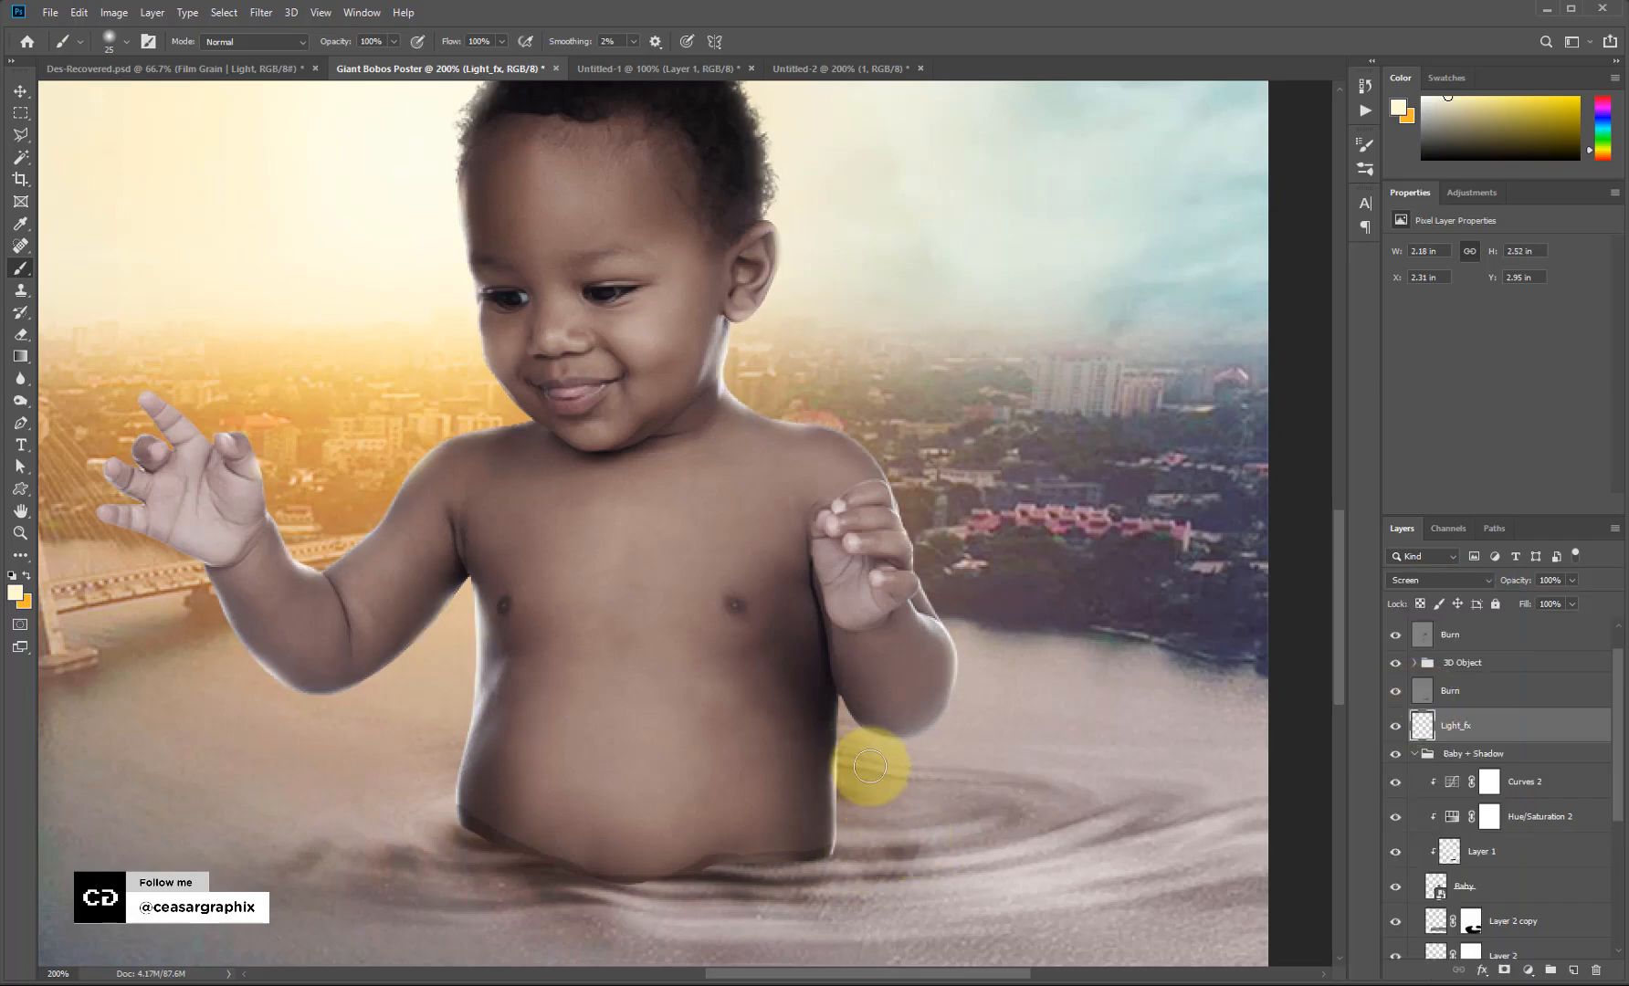
left_click_drag(841, 741, 835, 853)
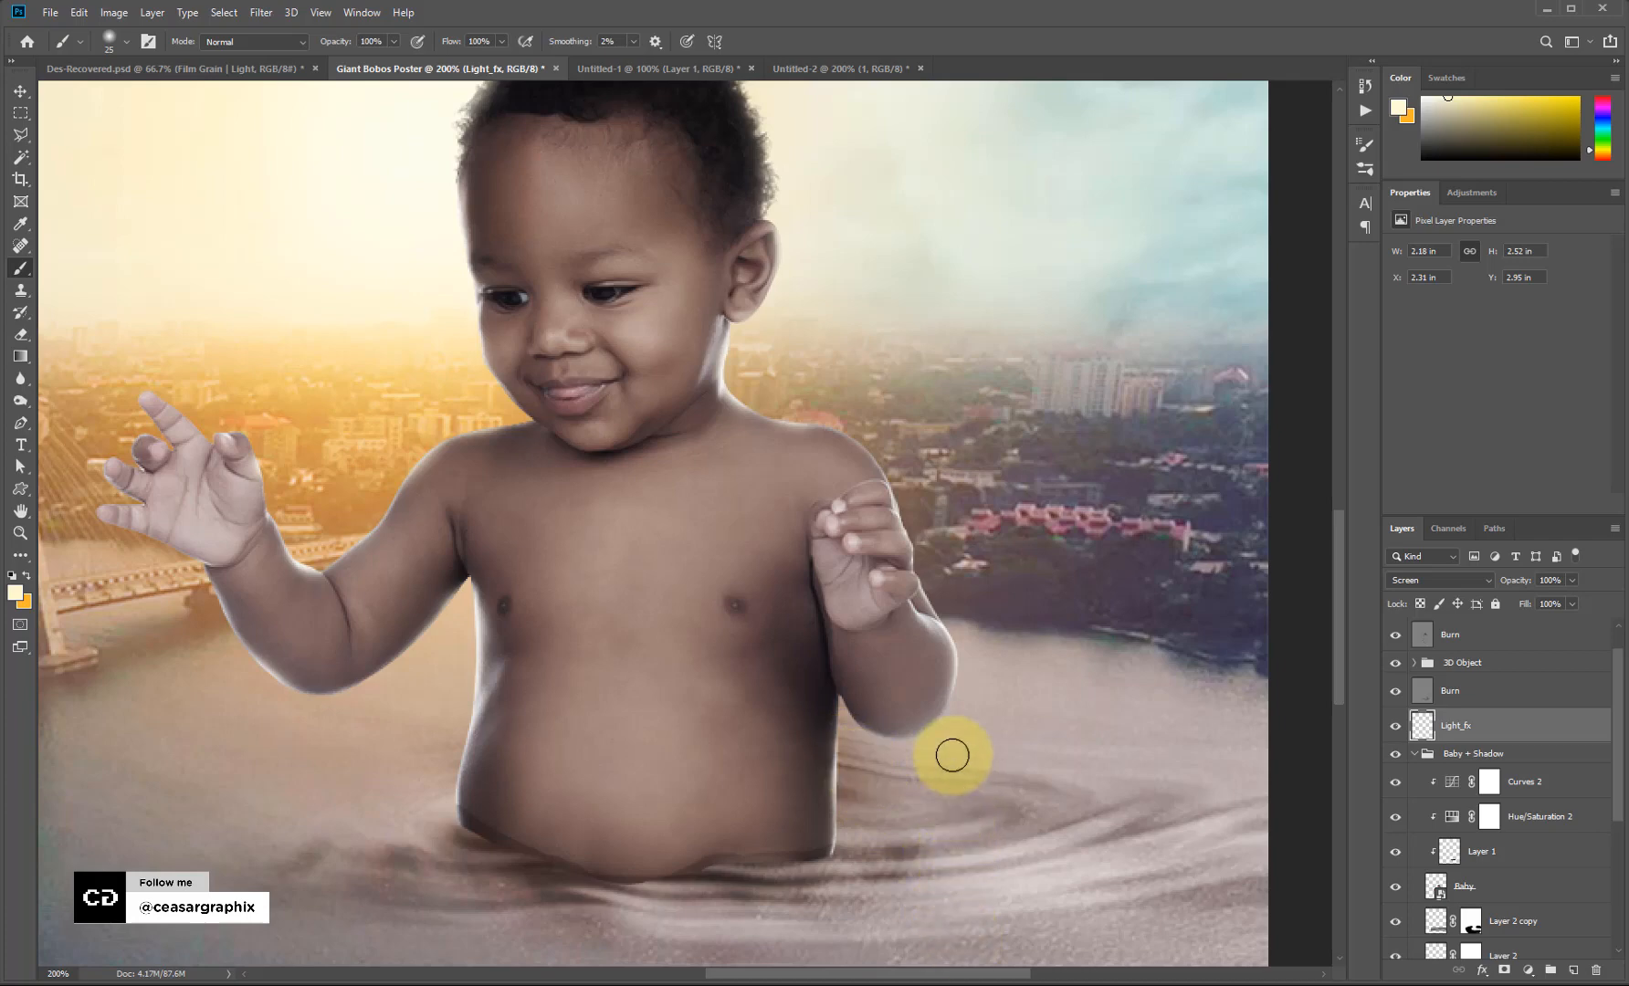
Zoom out to 66.7% and select the lower Burn layer with the Move tool.
key("ctrl+minus")
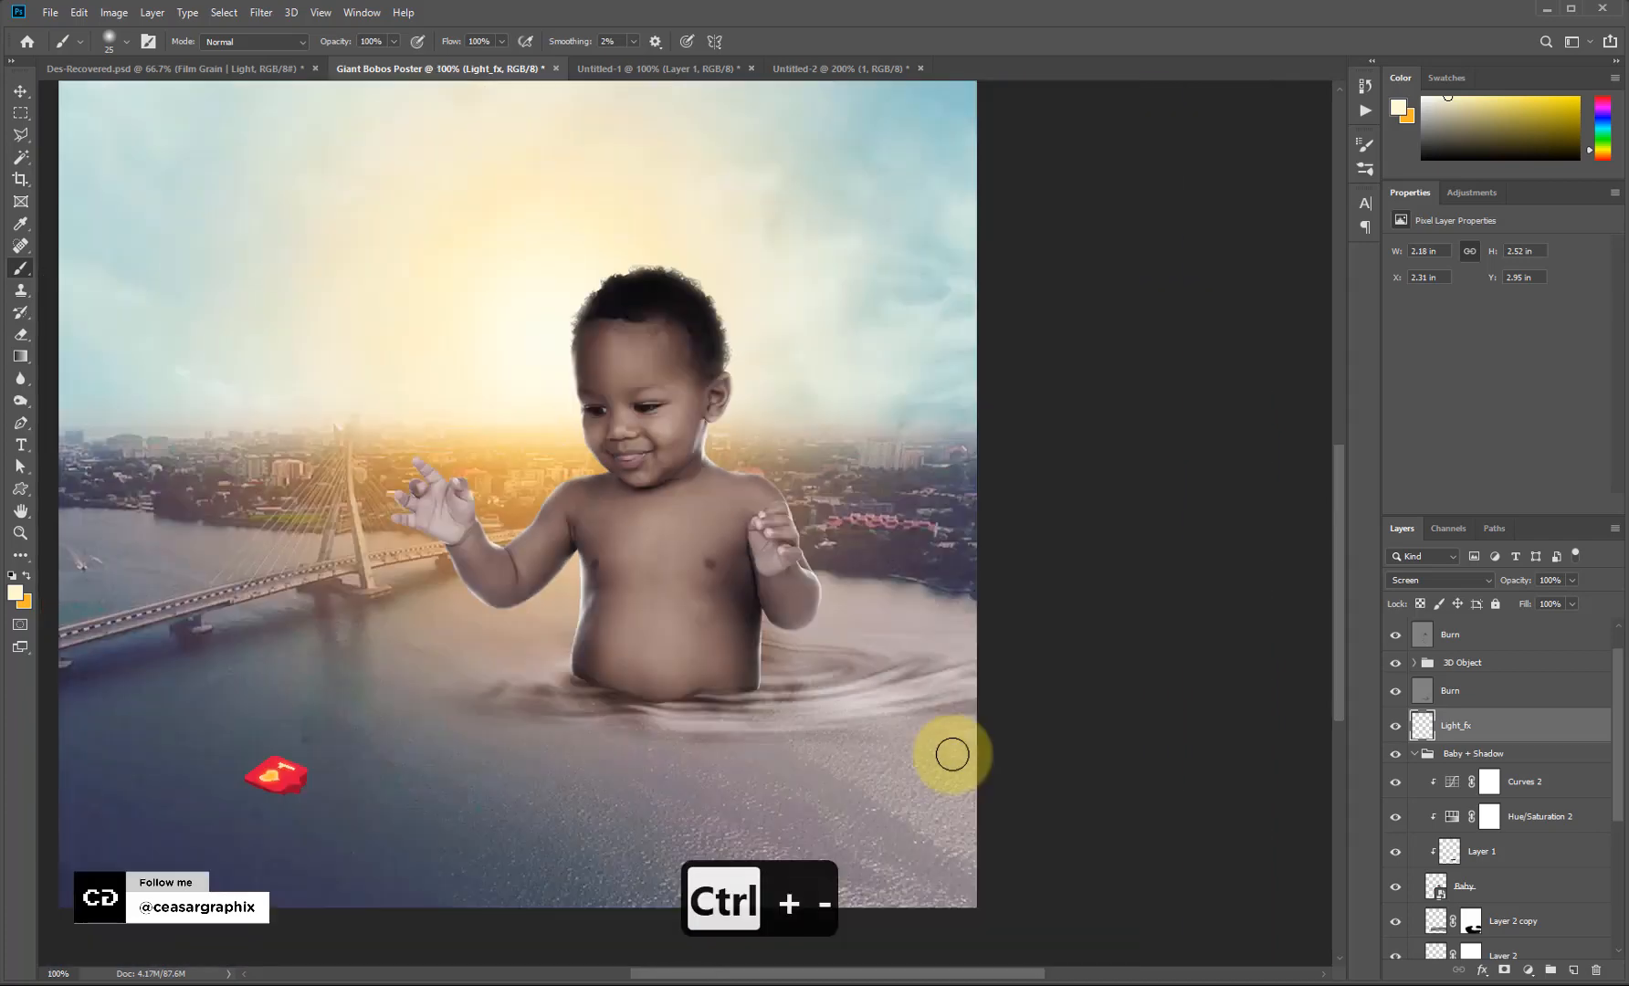
key("ctrl+minus")
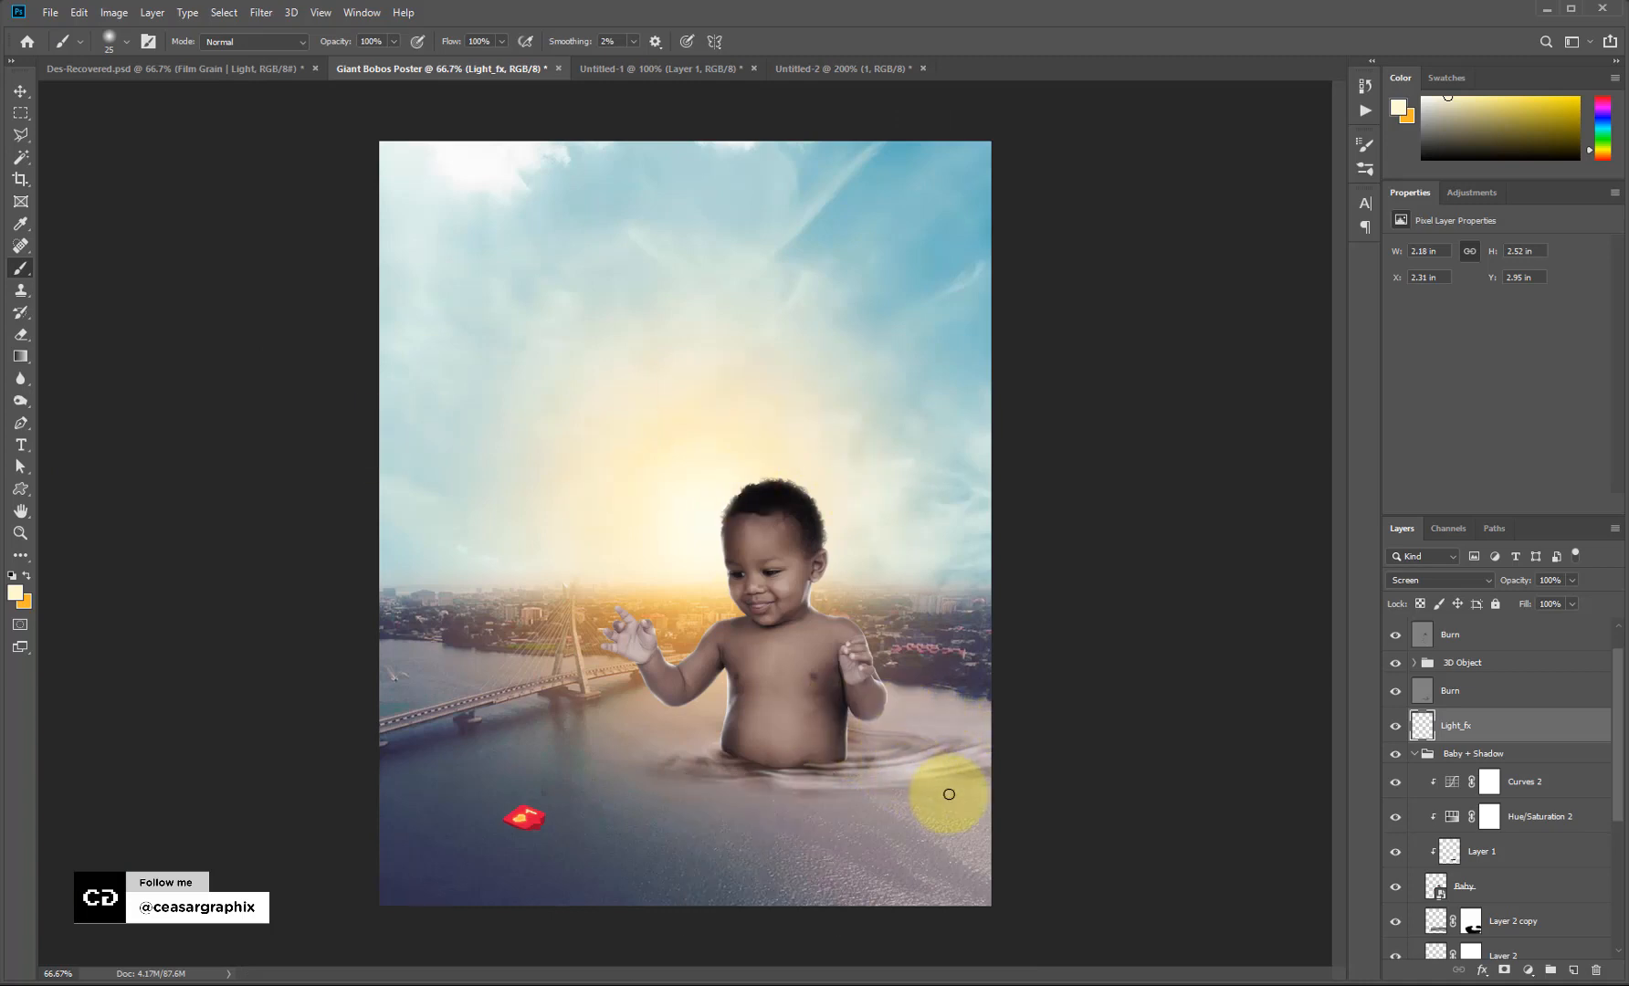
key("v")
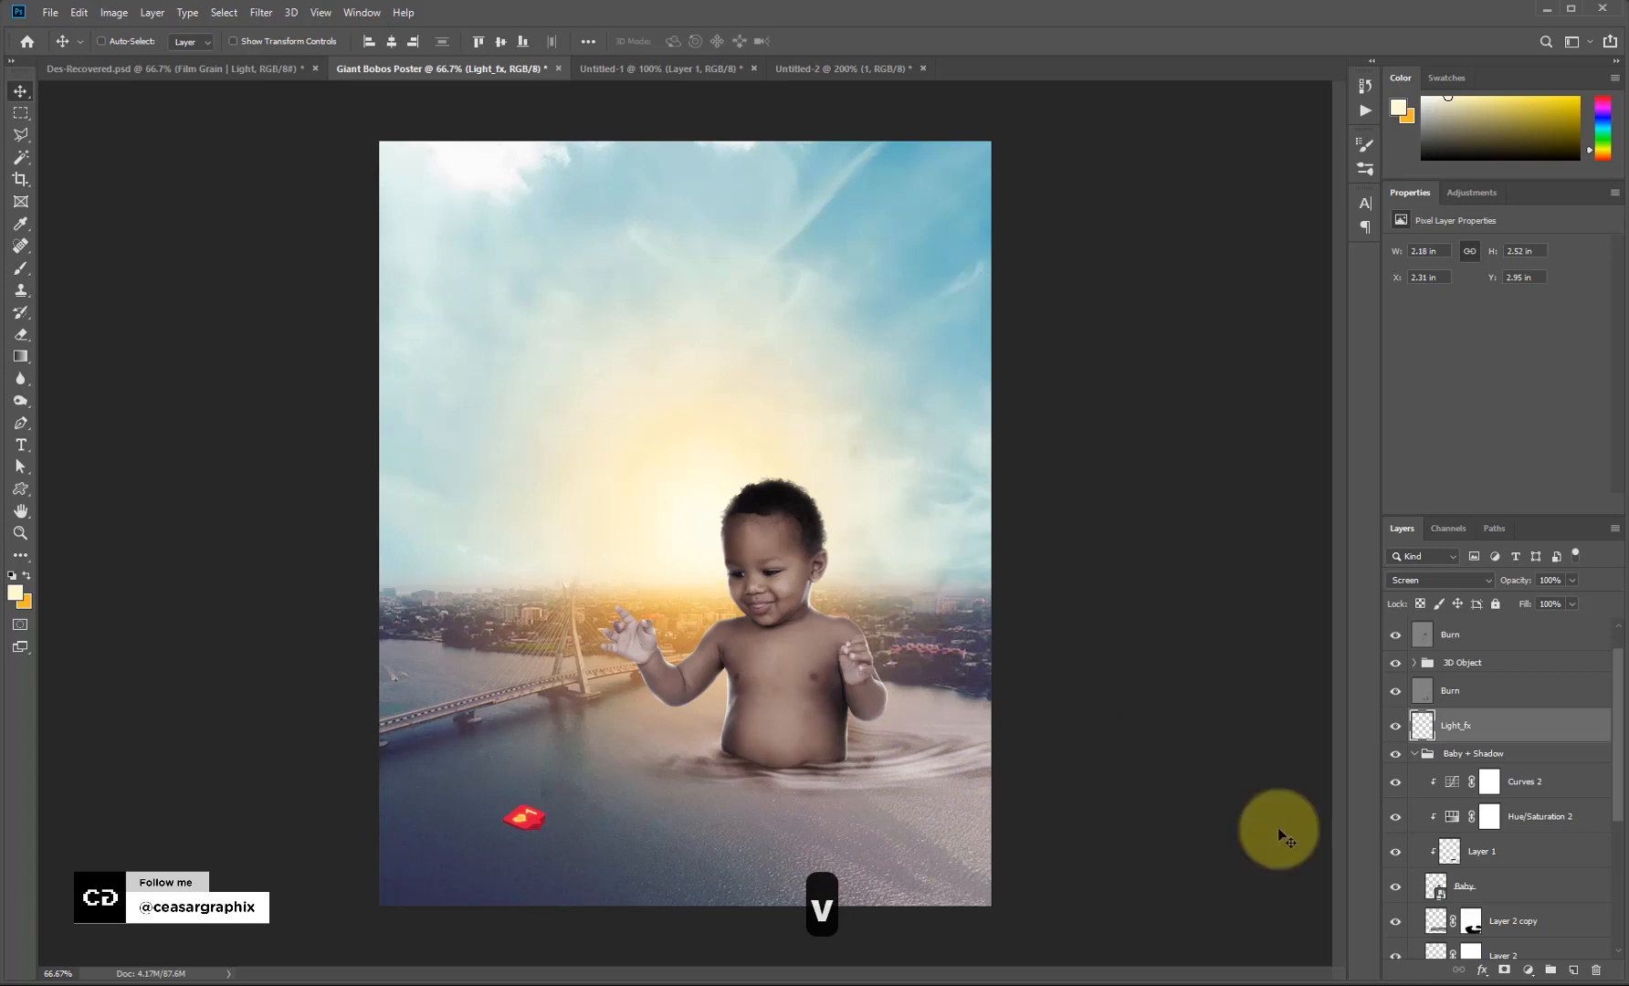
left_click(1490, 699)
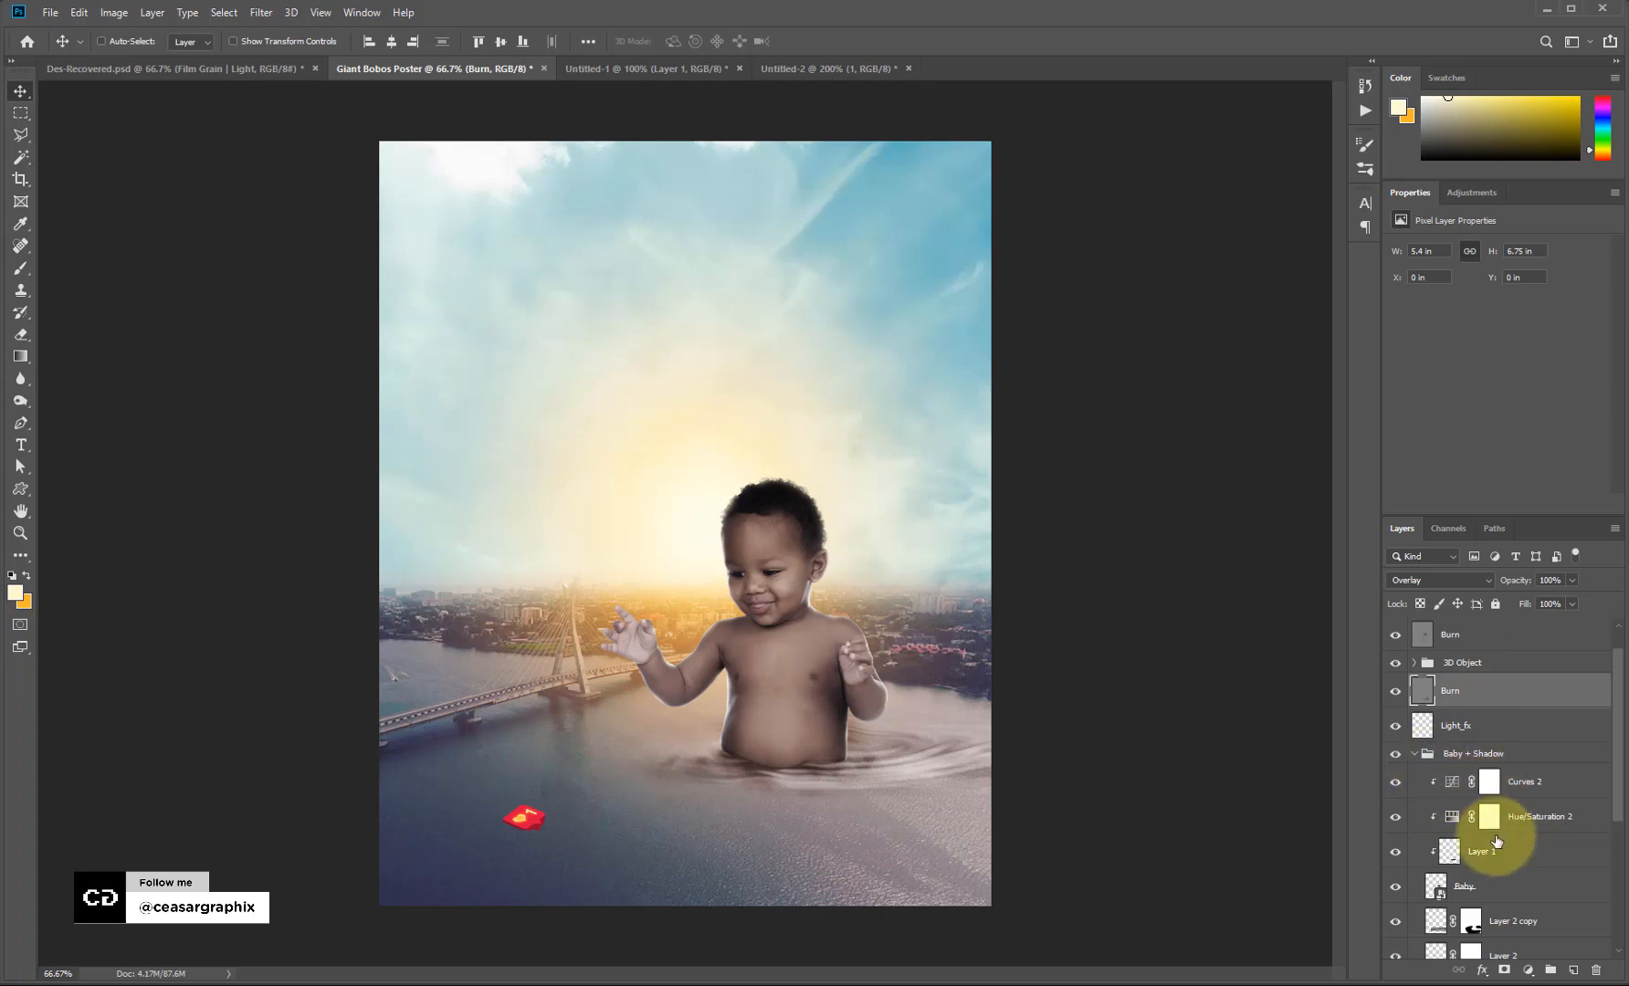
Try a Color Balance above Curves 2, undo it, and clear the baby selection.
left_click(1534, 778)
left_click(1476, 192)
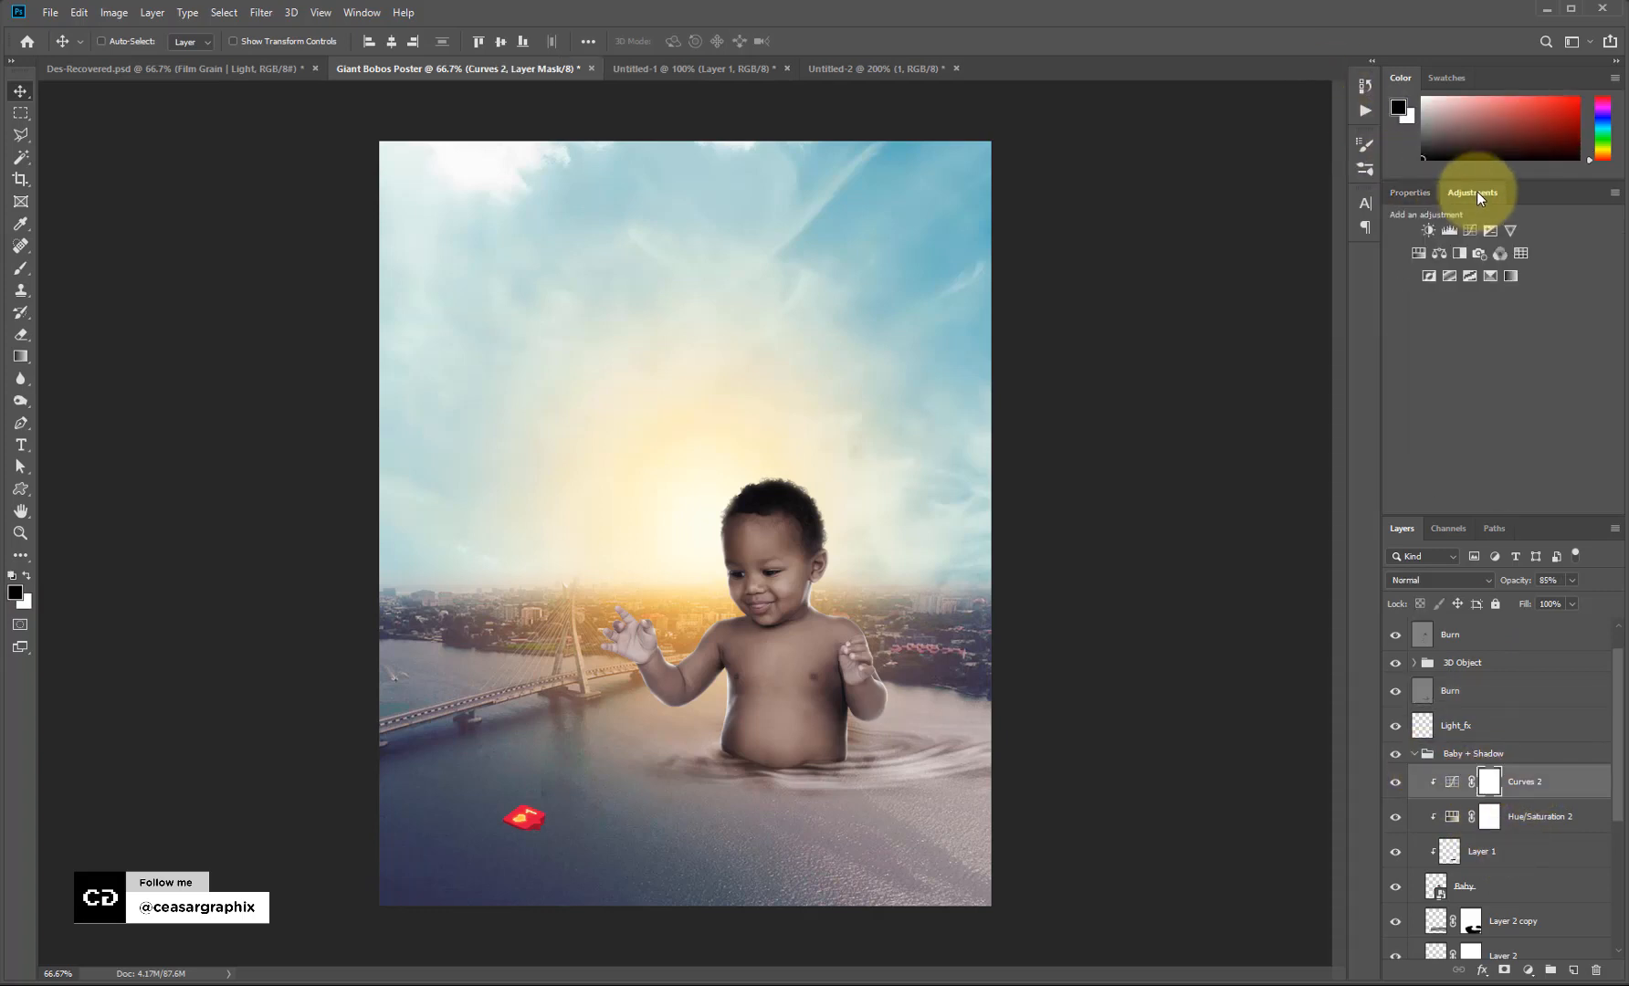
left_click(1438, 253)
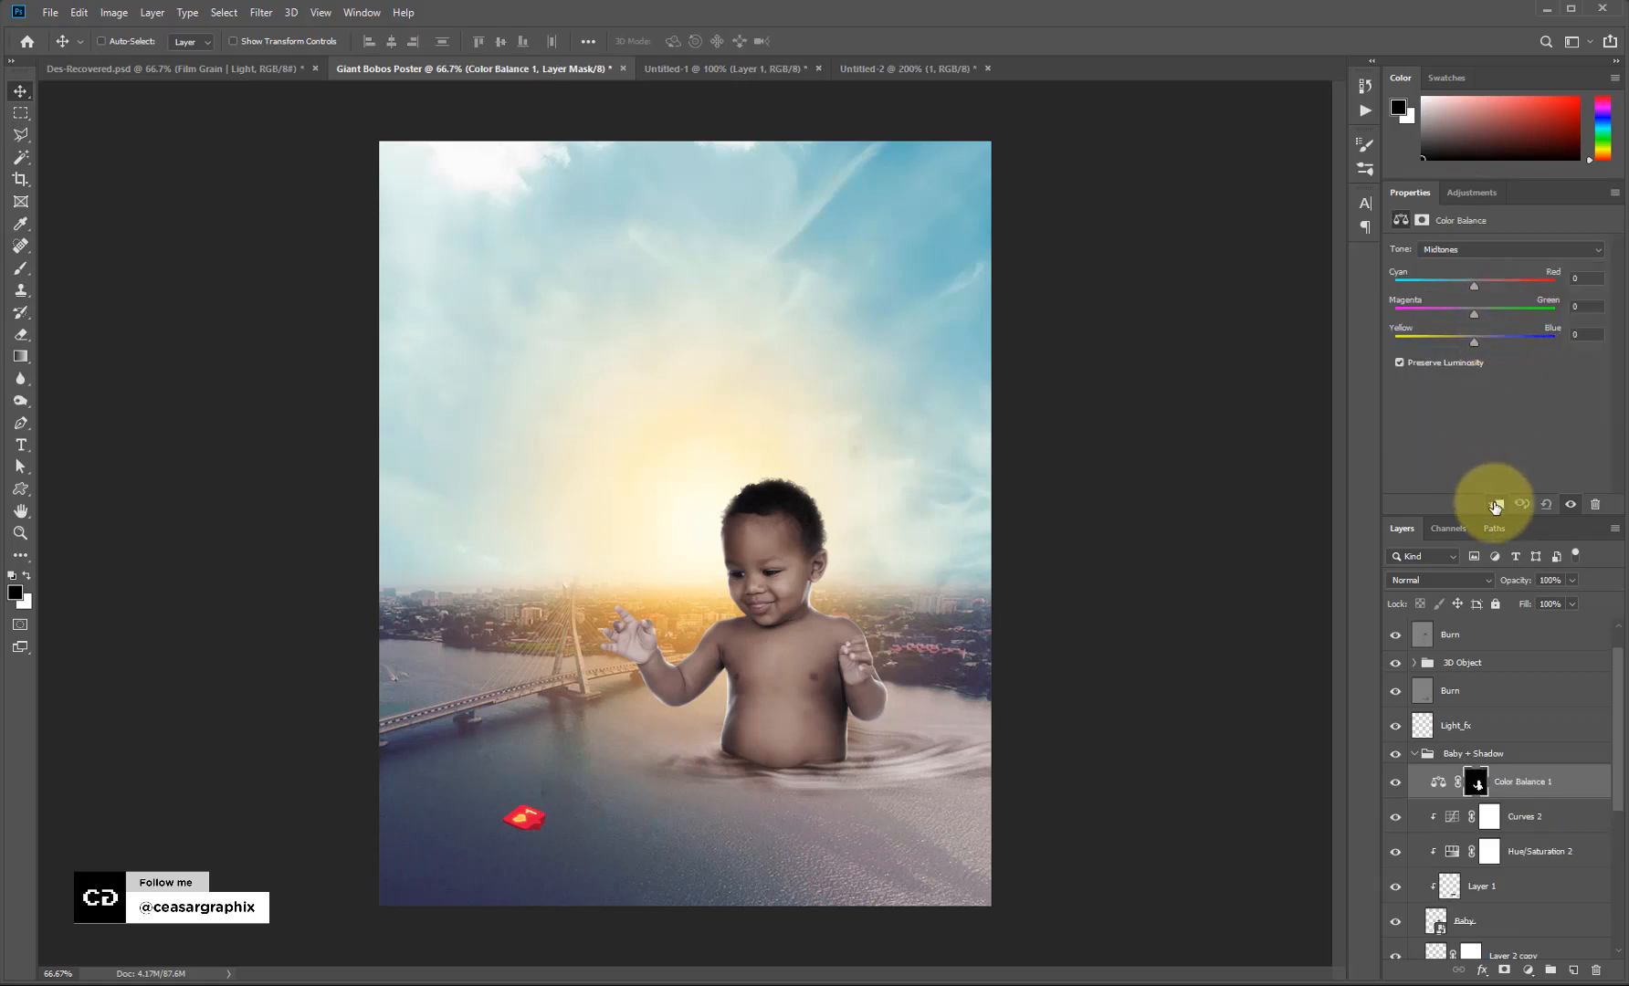
key("ctrl+z")
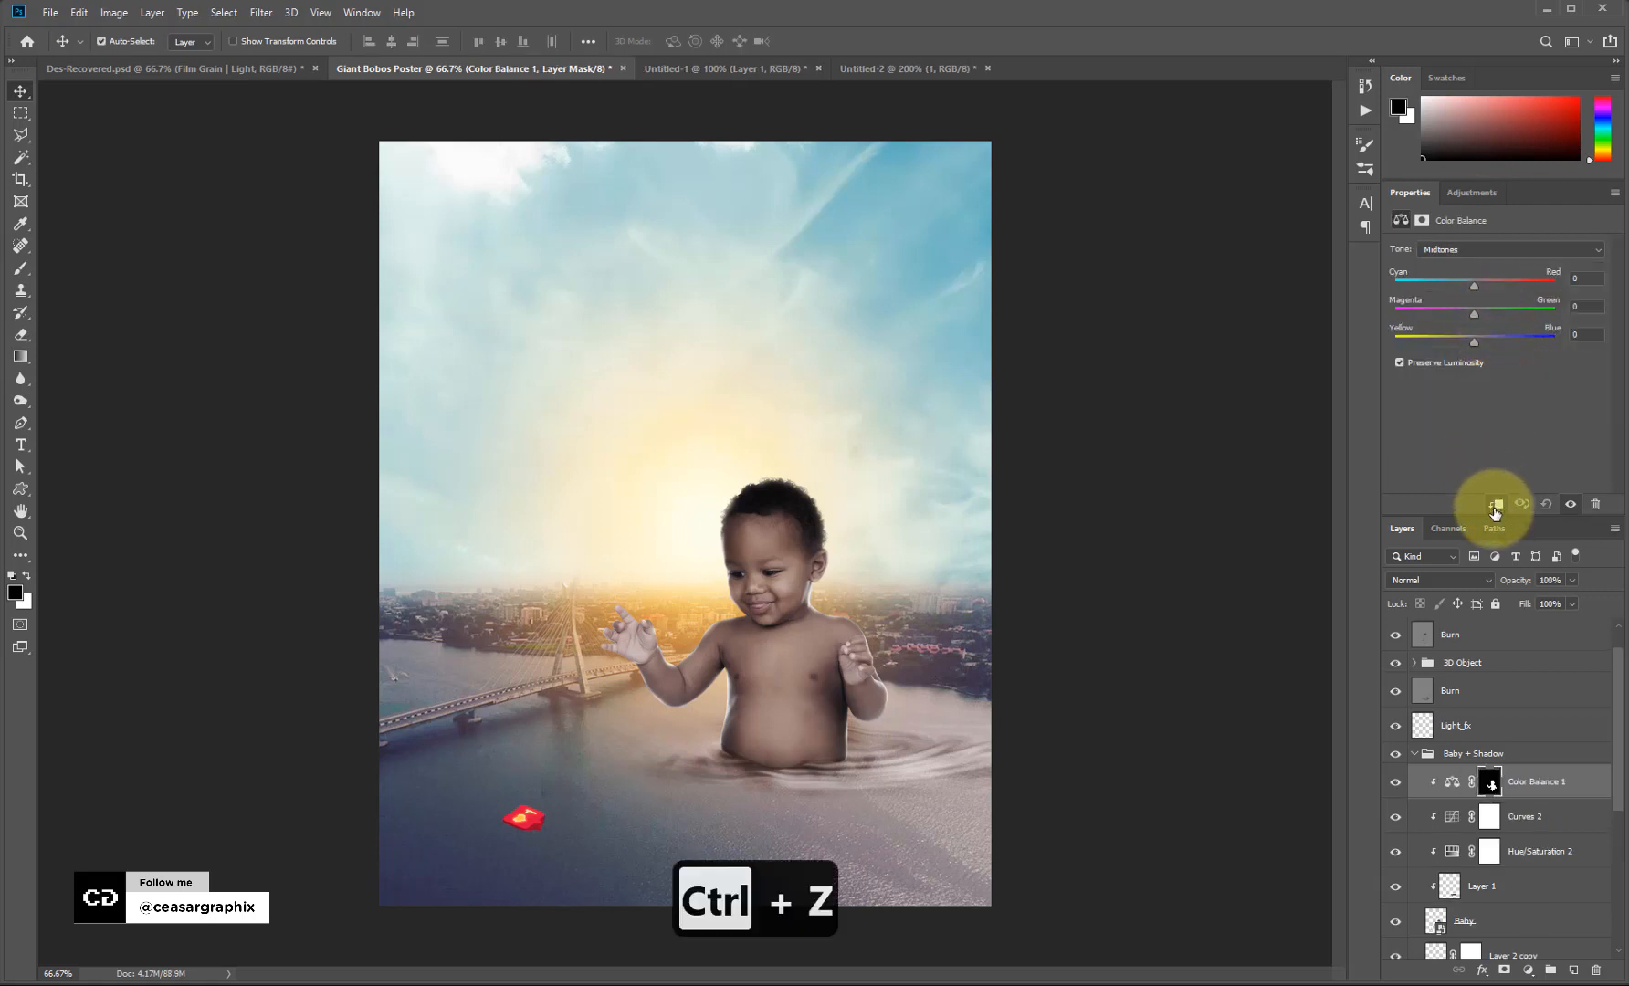
key("ctrl+z")
left_click(1476, 724)
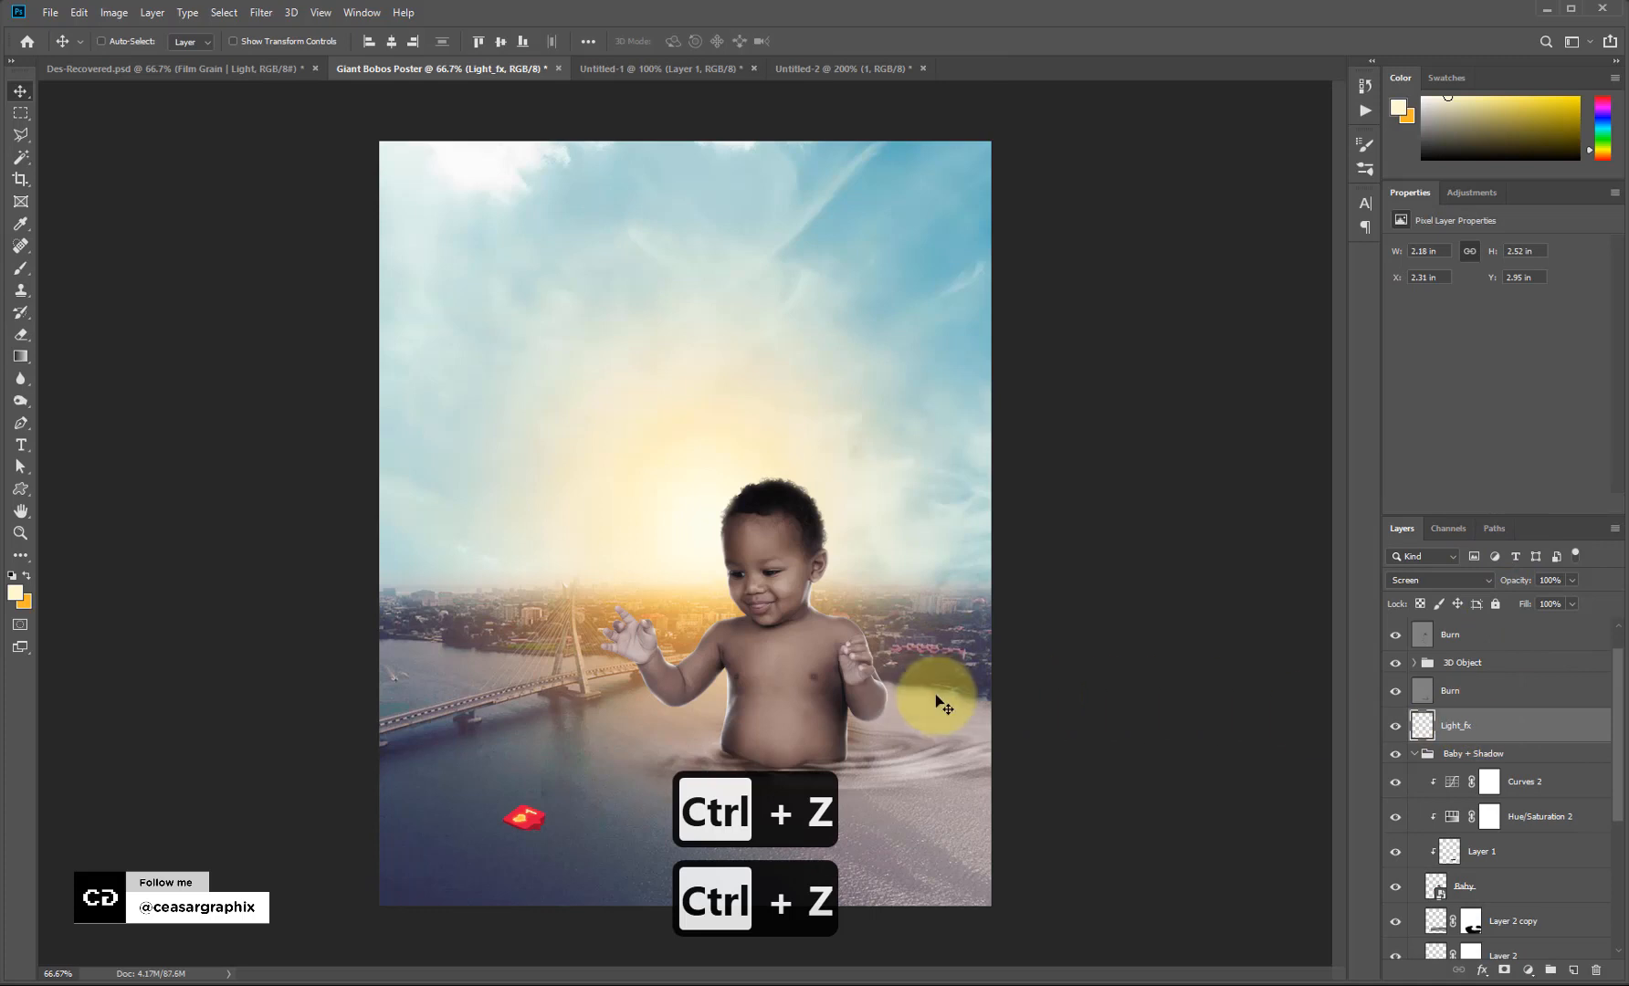
key("ctrl+h")
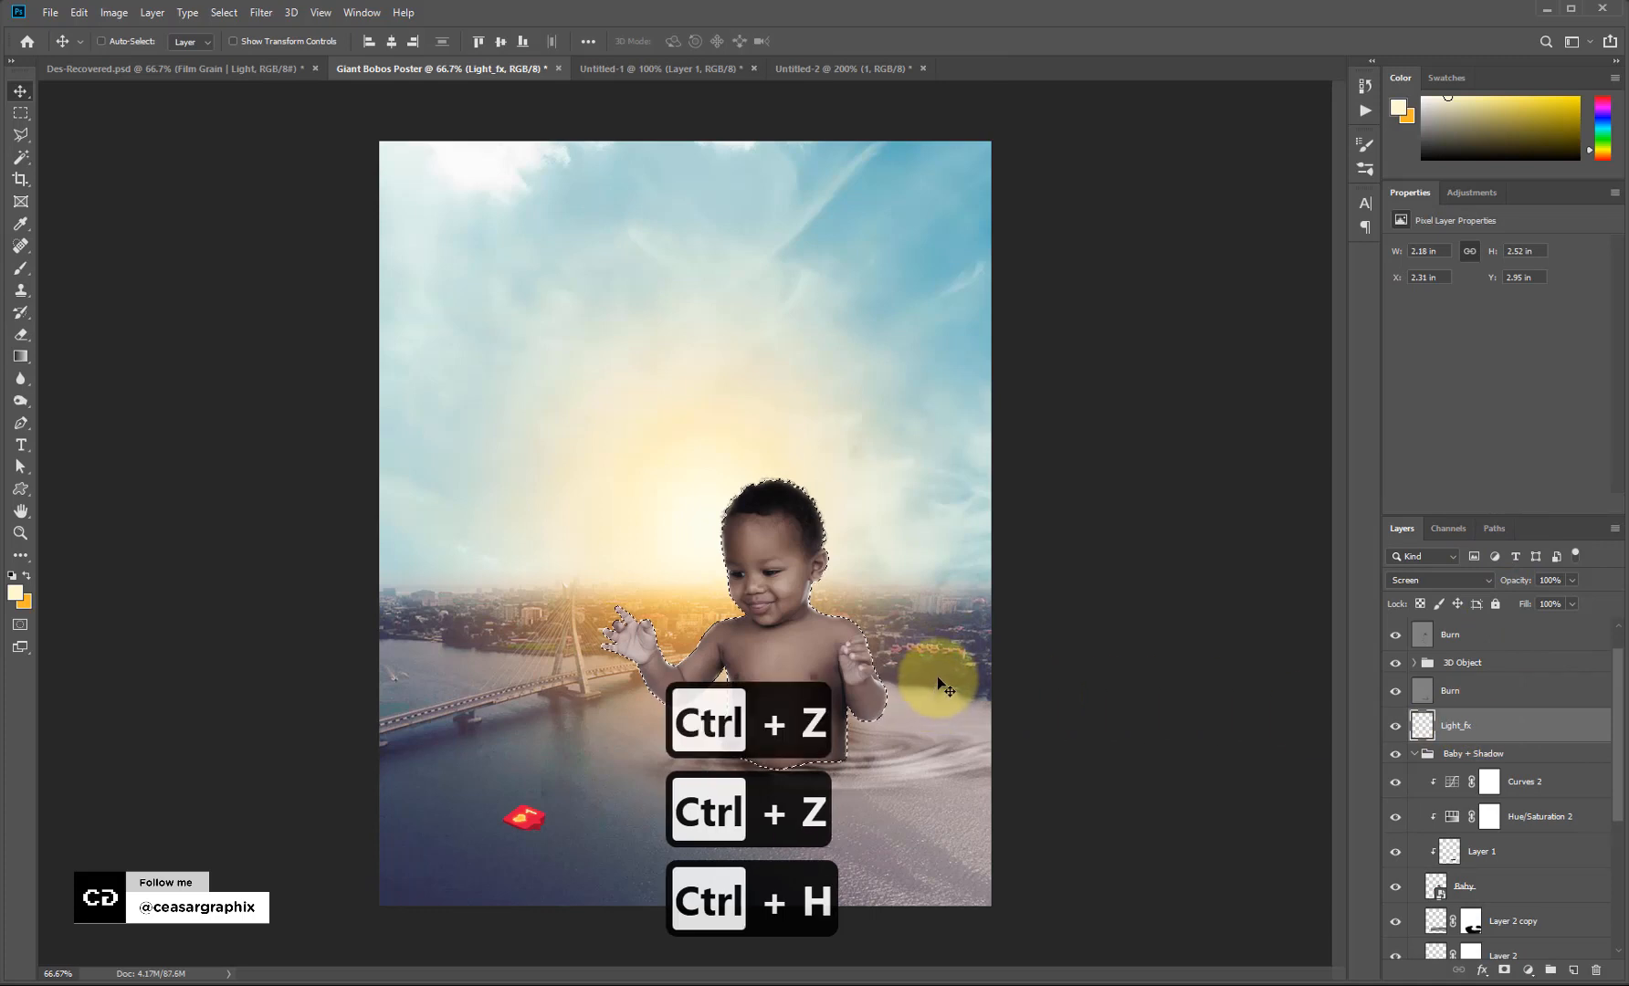
key("ctrl+d")
Add a clipped Color Balance above Curves 2: Shadows Red +6, Blue -3, Midtones Red +2.
left_click(1569, 785)
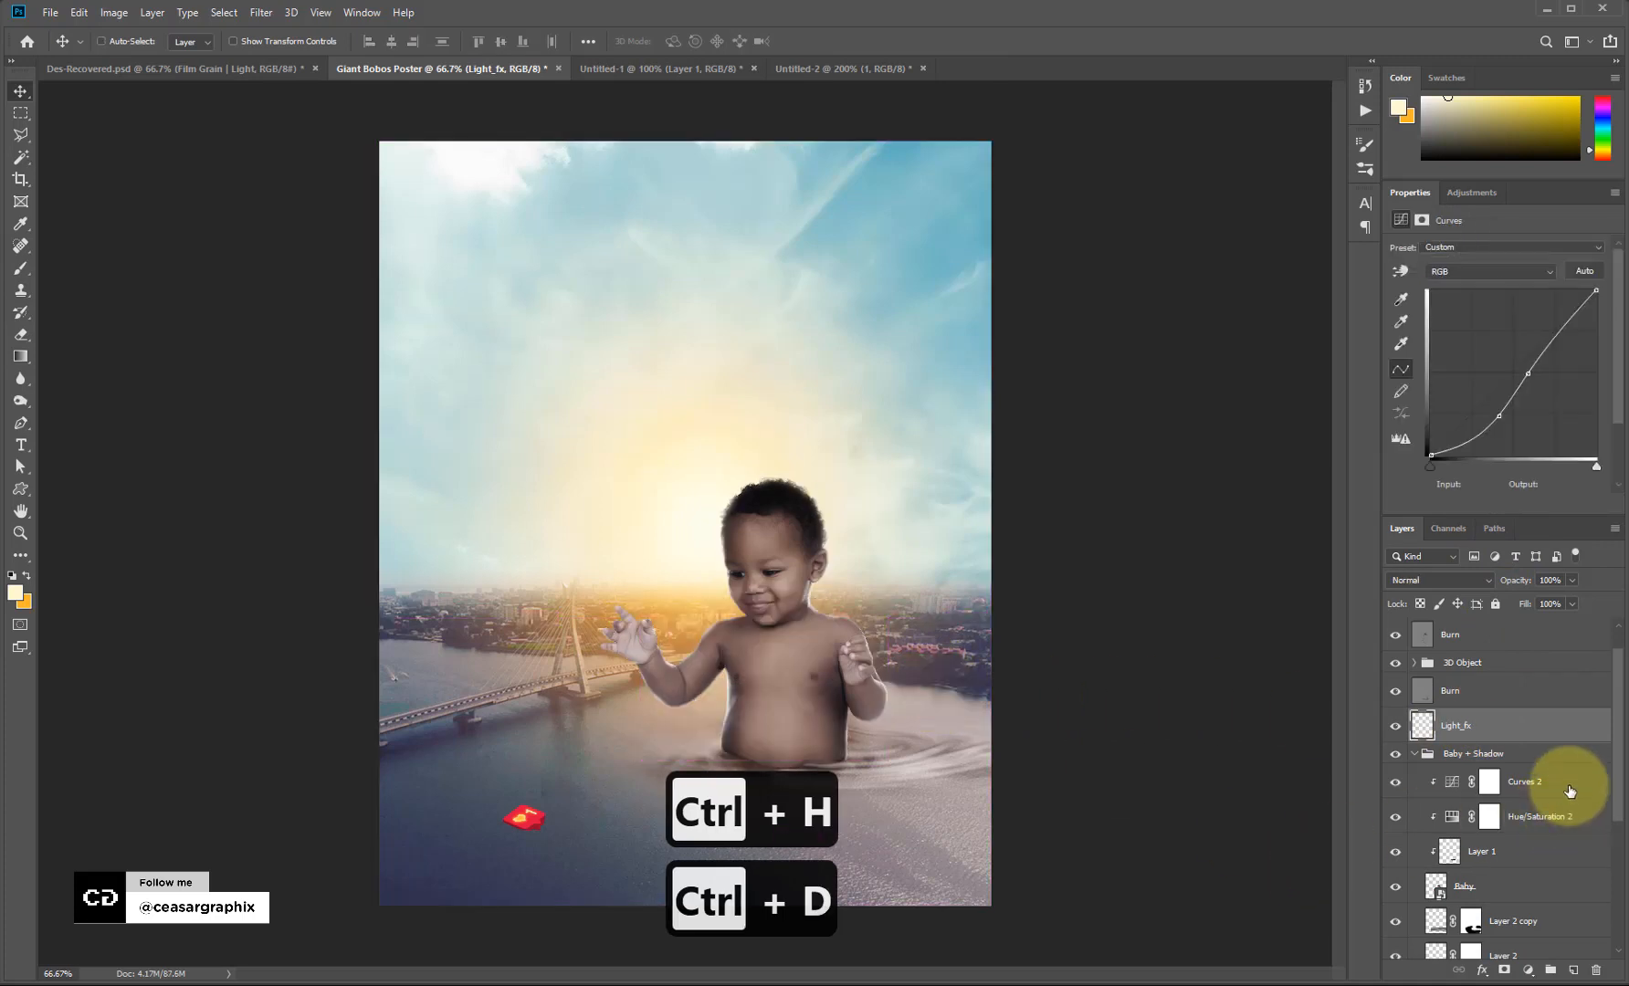
left_click(1471, 191)
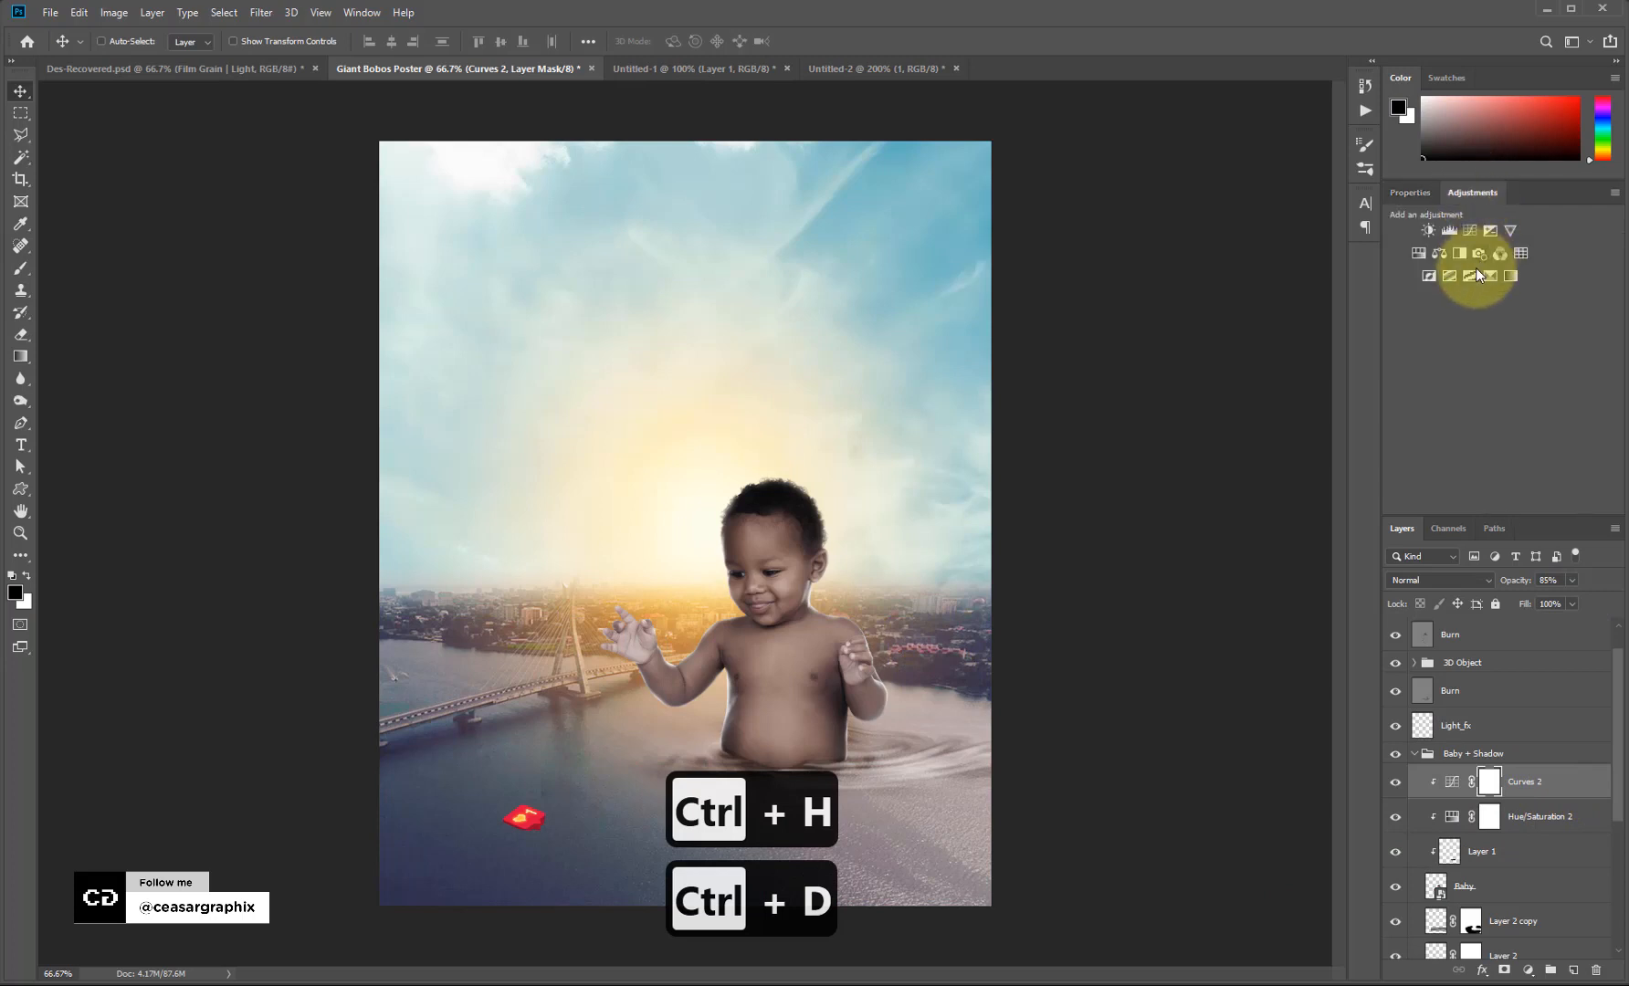
left_click(1439, 253)
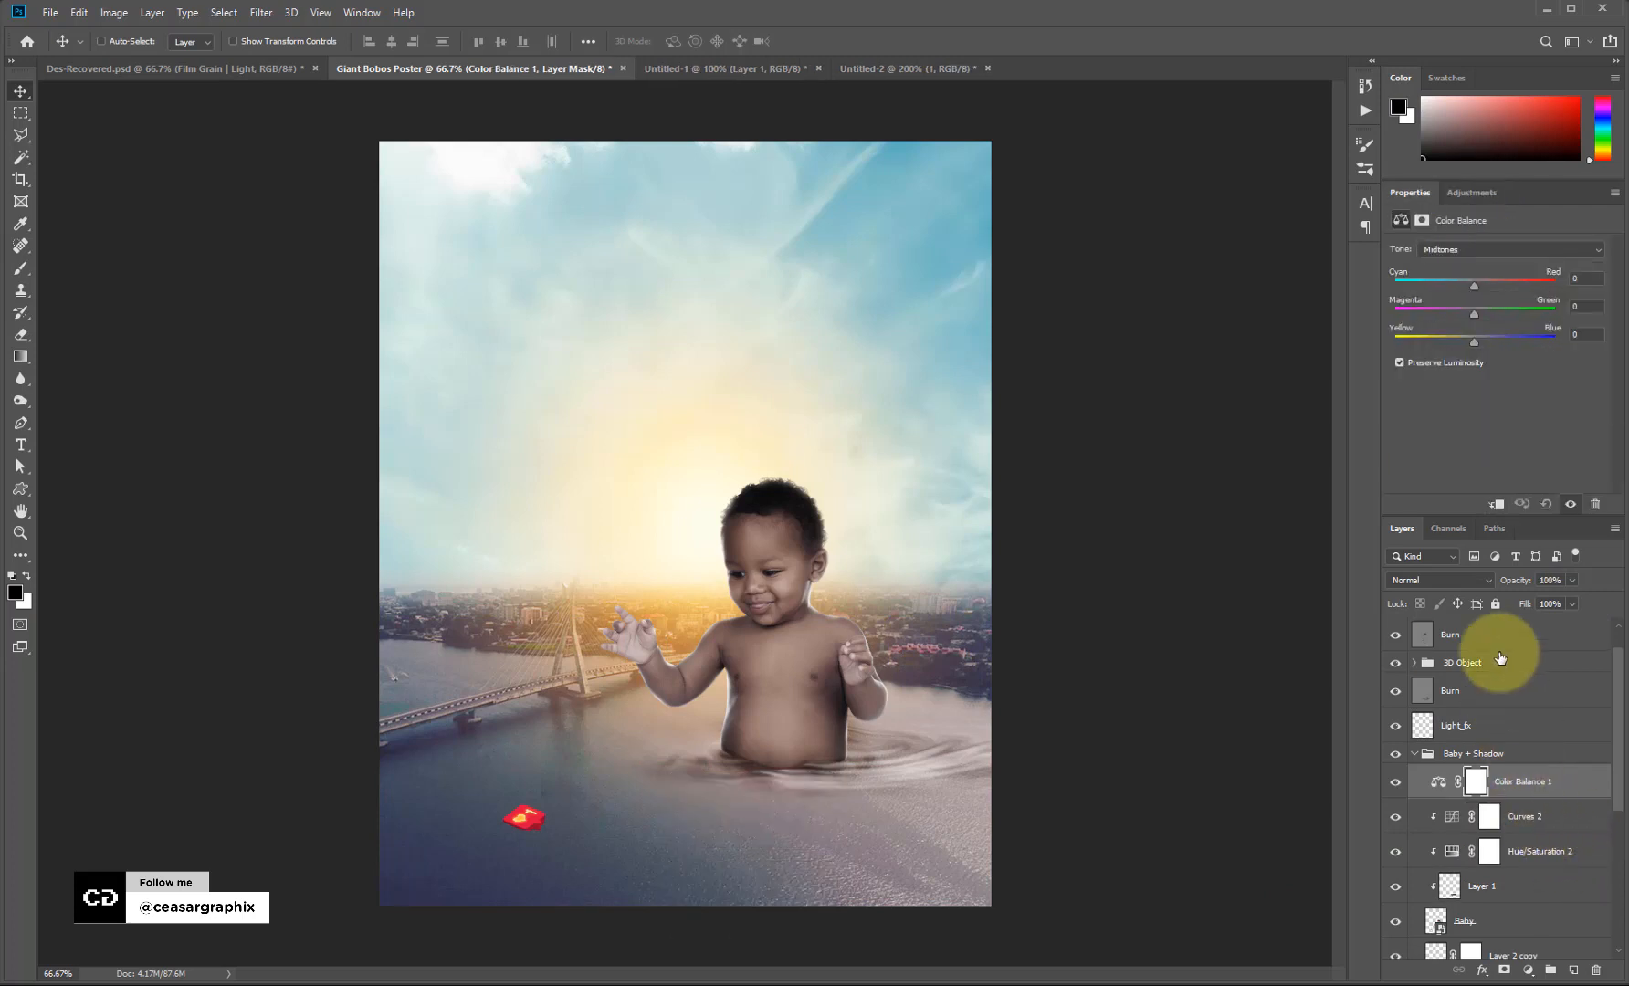
left_click(1496, 505)
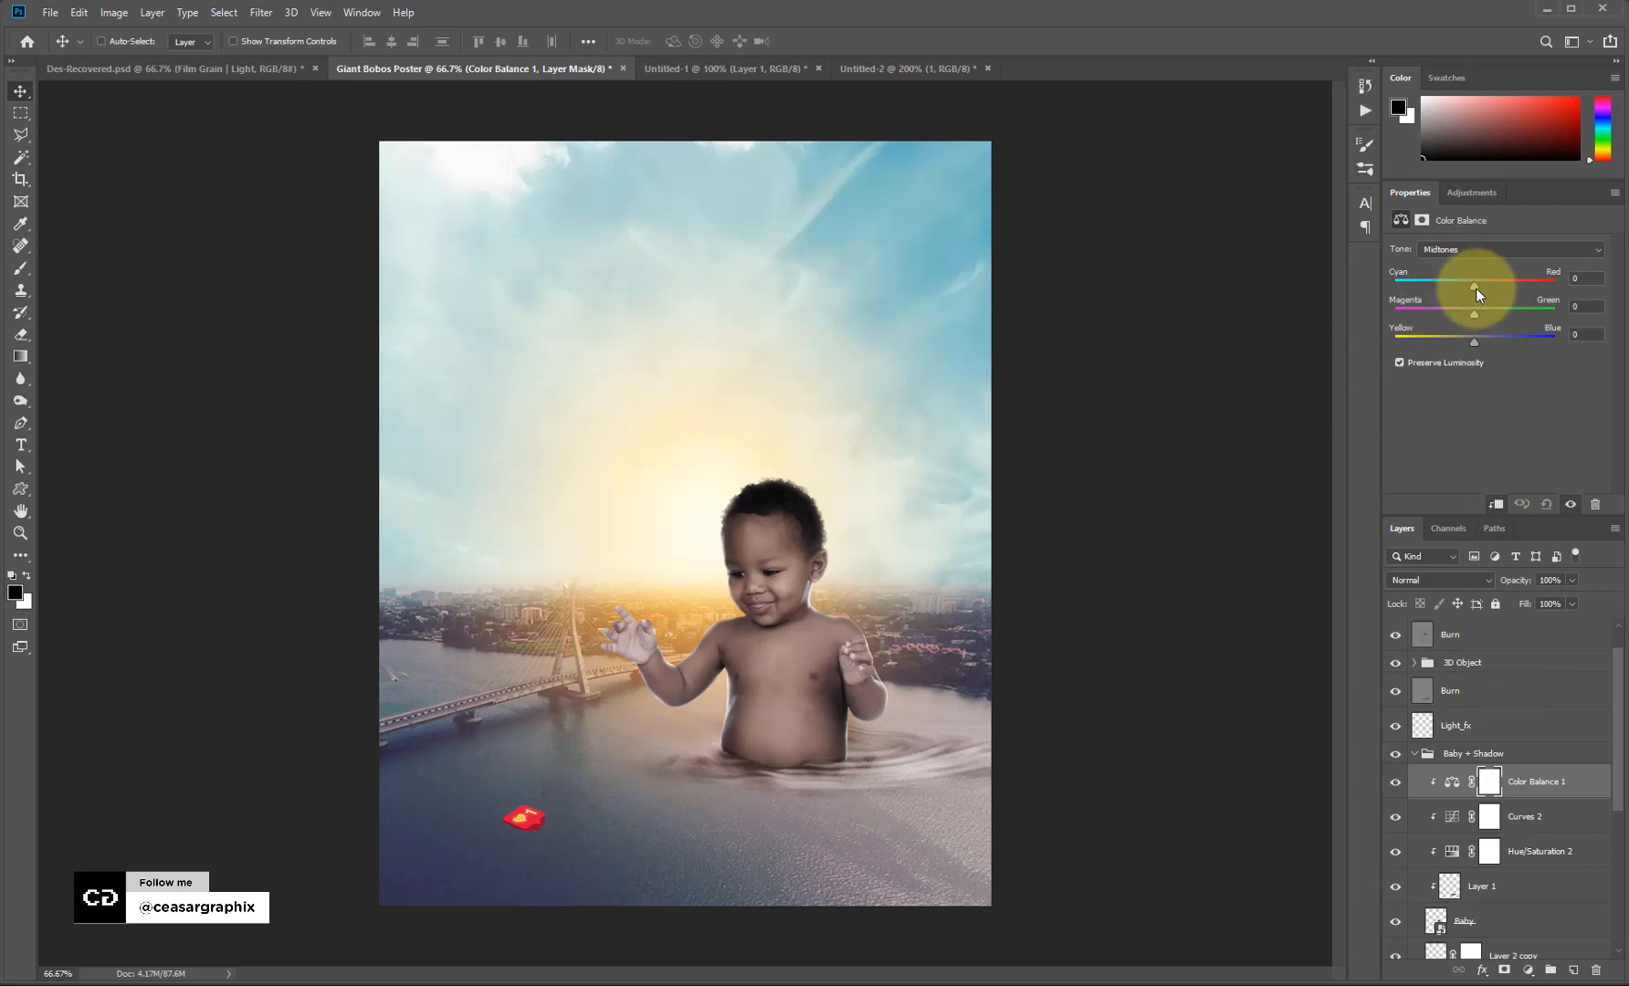
left_click_drag(1475, 286, 1484, 285)
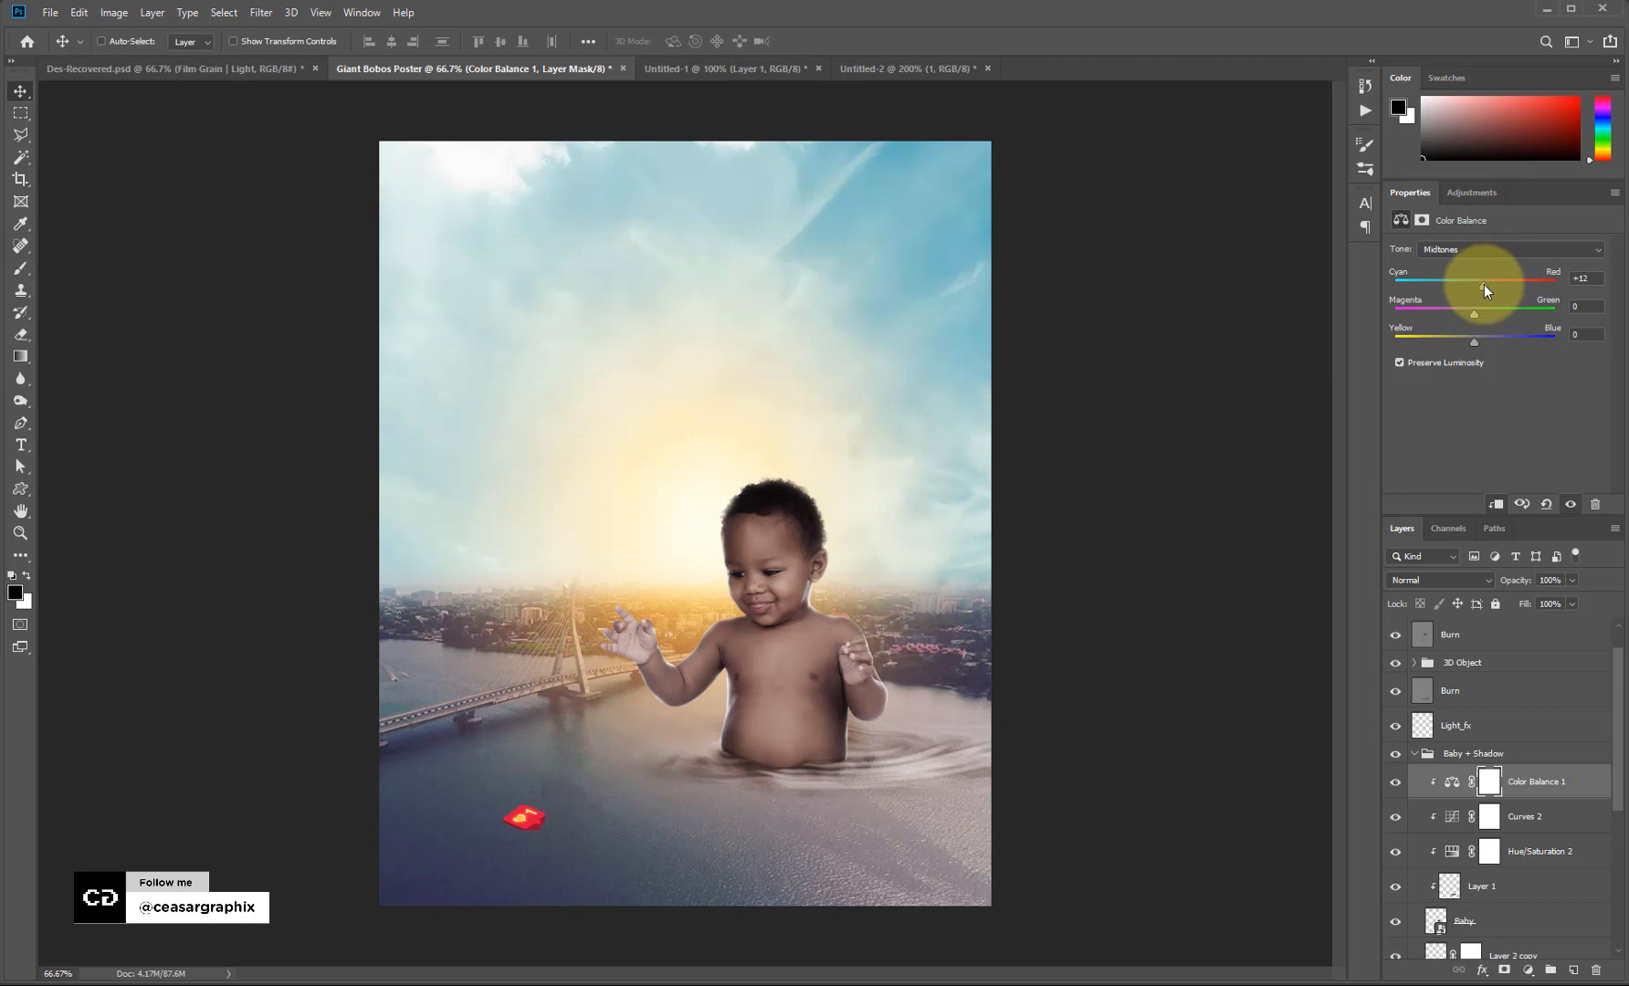
left_click(1486, 255)
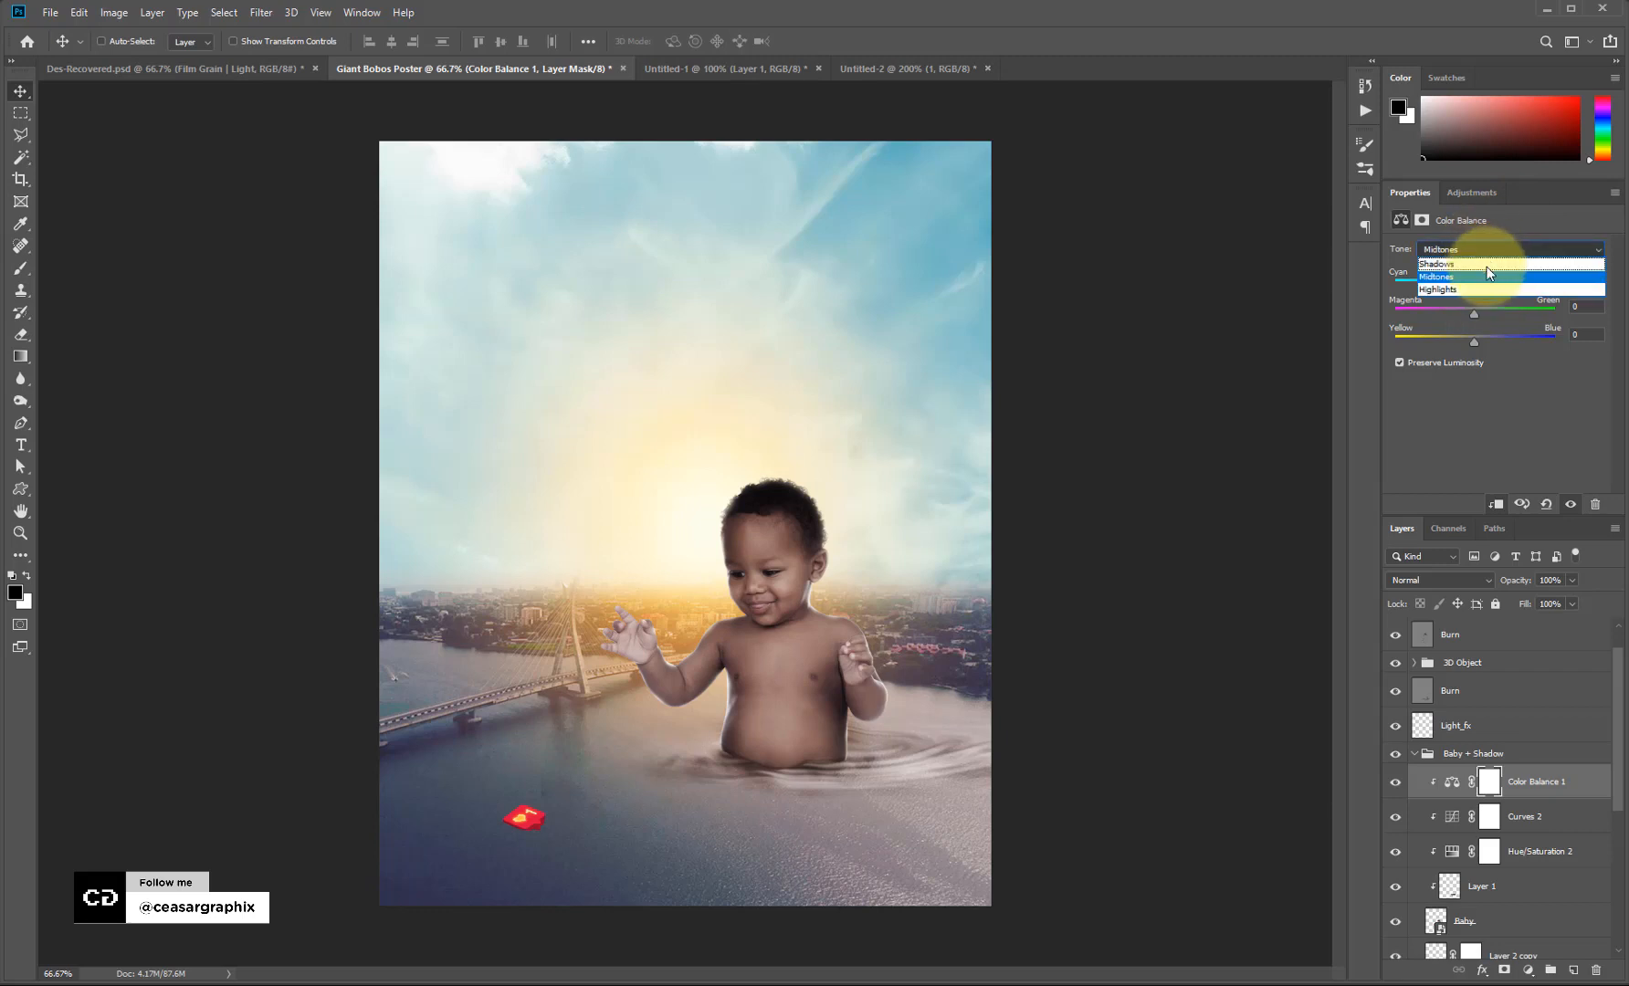
left_click(1485, 261)
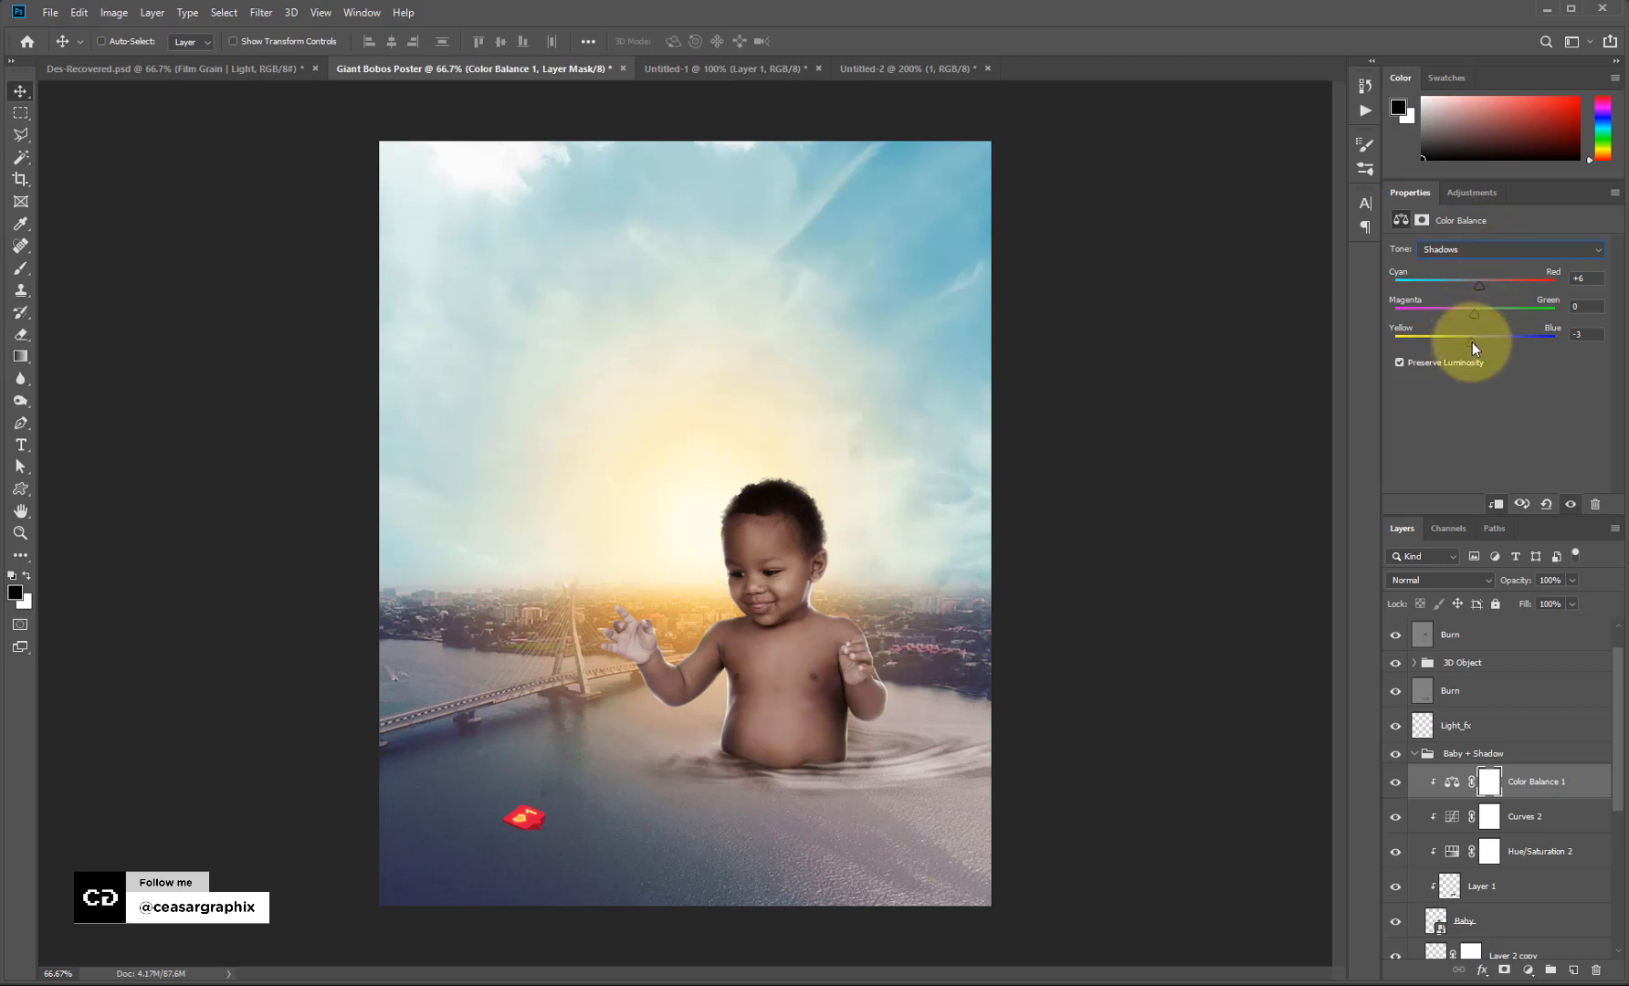
left_click(1480, 256)
left_click(1481, 280)
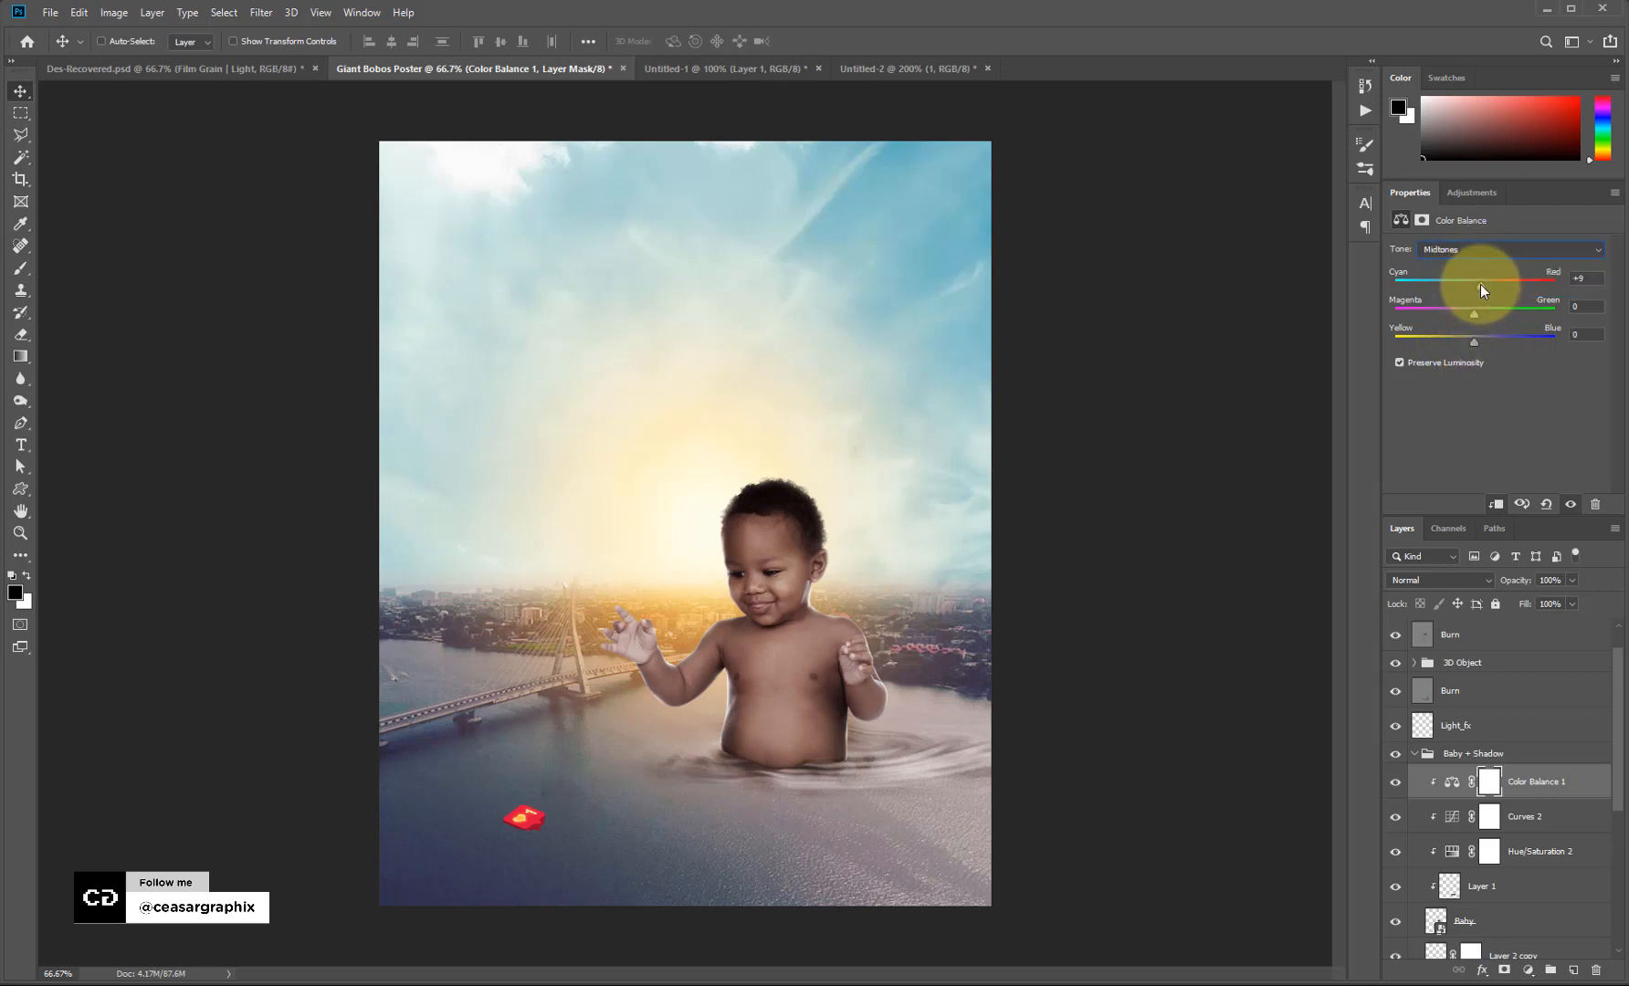
left_click_drag(1479, 284, 1474, 282)
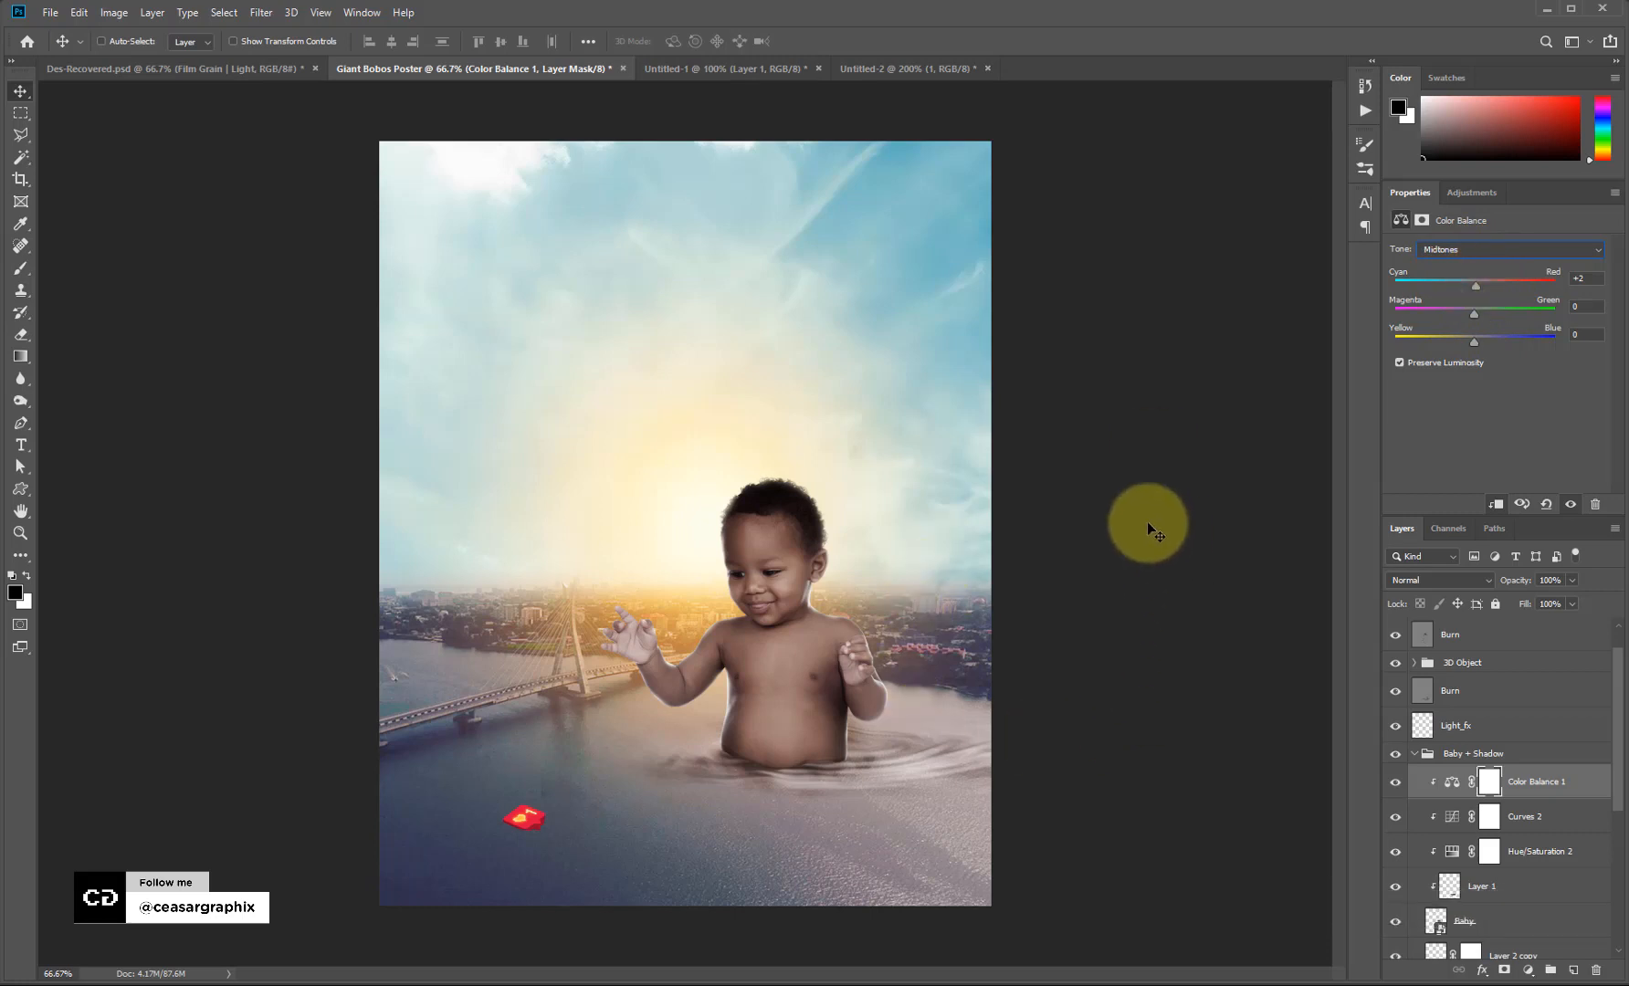
left_click(1413, 753)
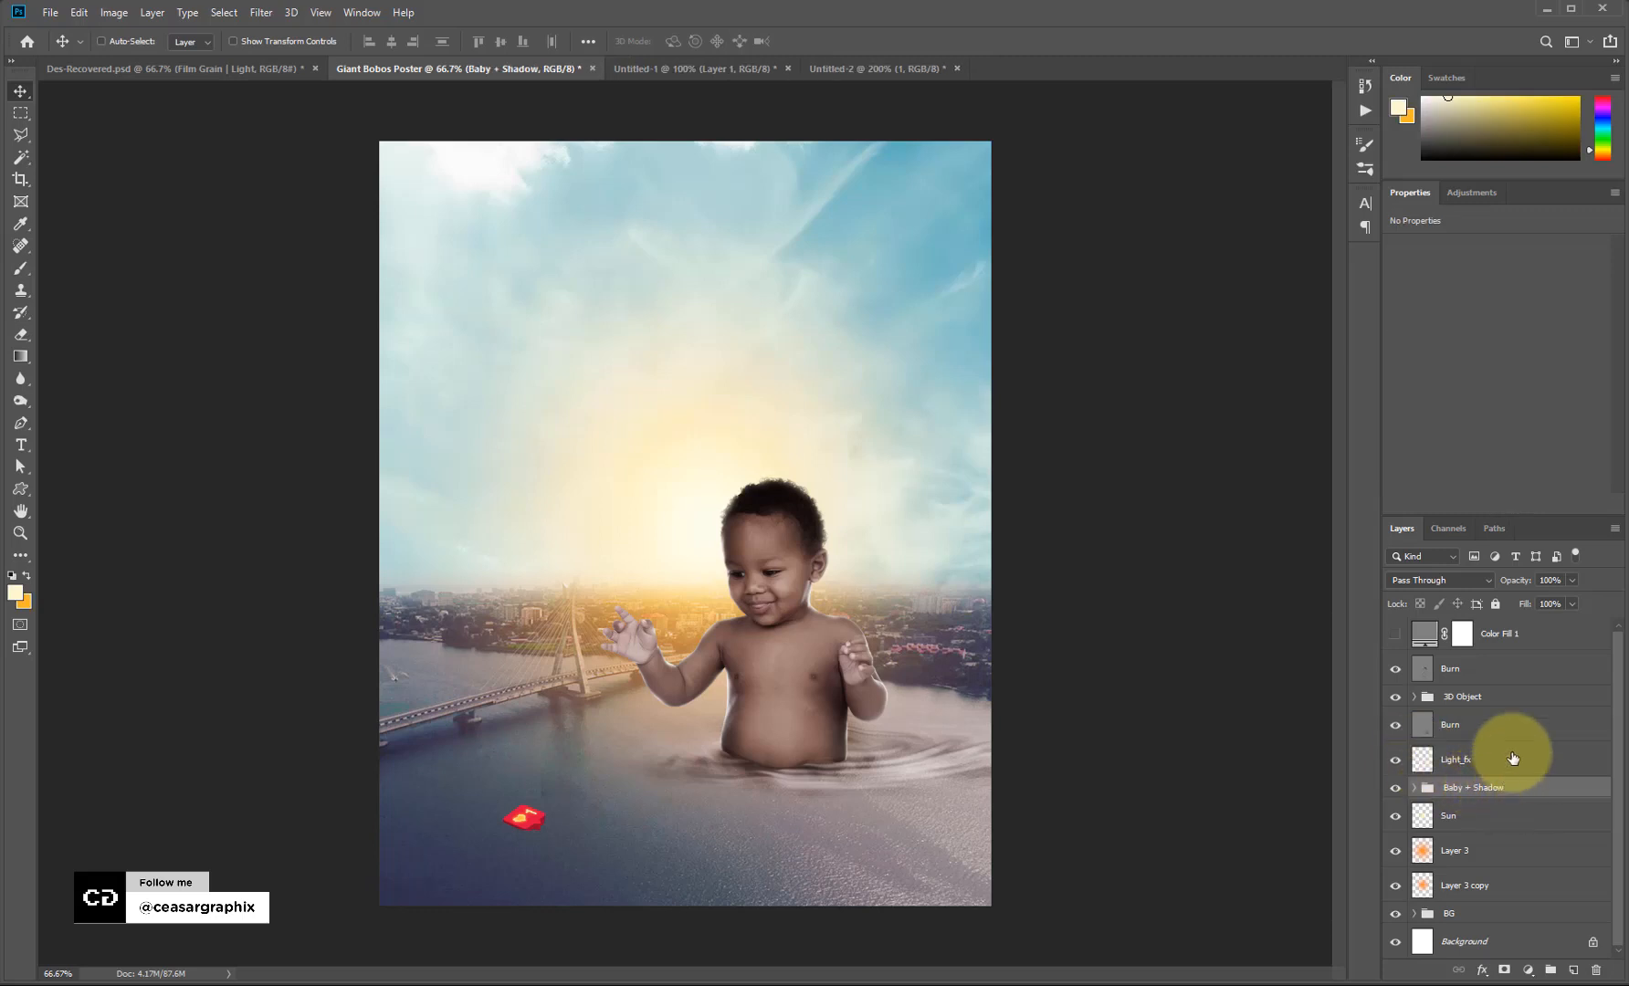
Add a Color Lookup adjustment above the lower Burn layer using the FallColors.look 3D LUT.
left_click(1485, 763)
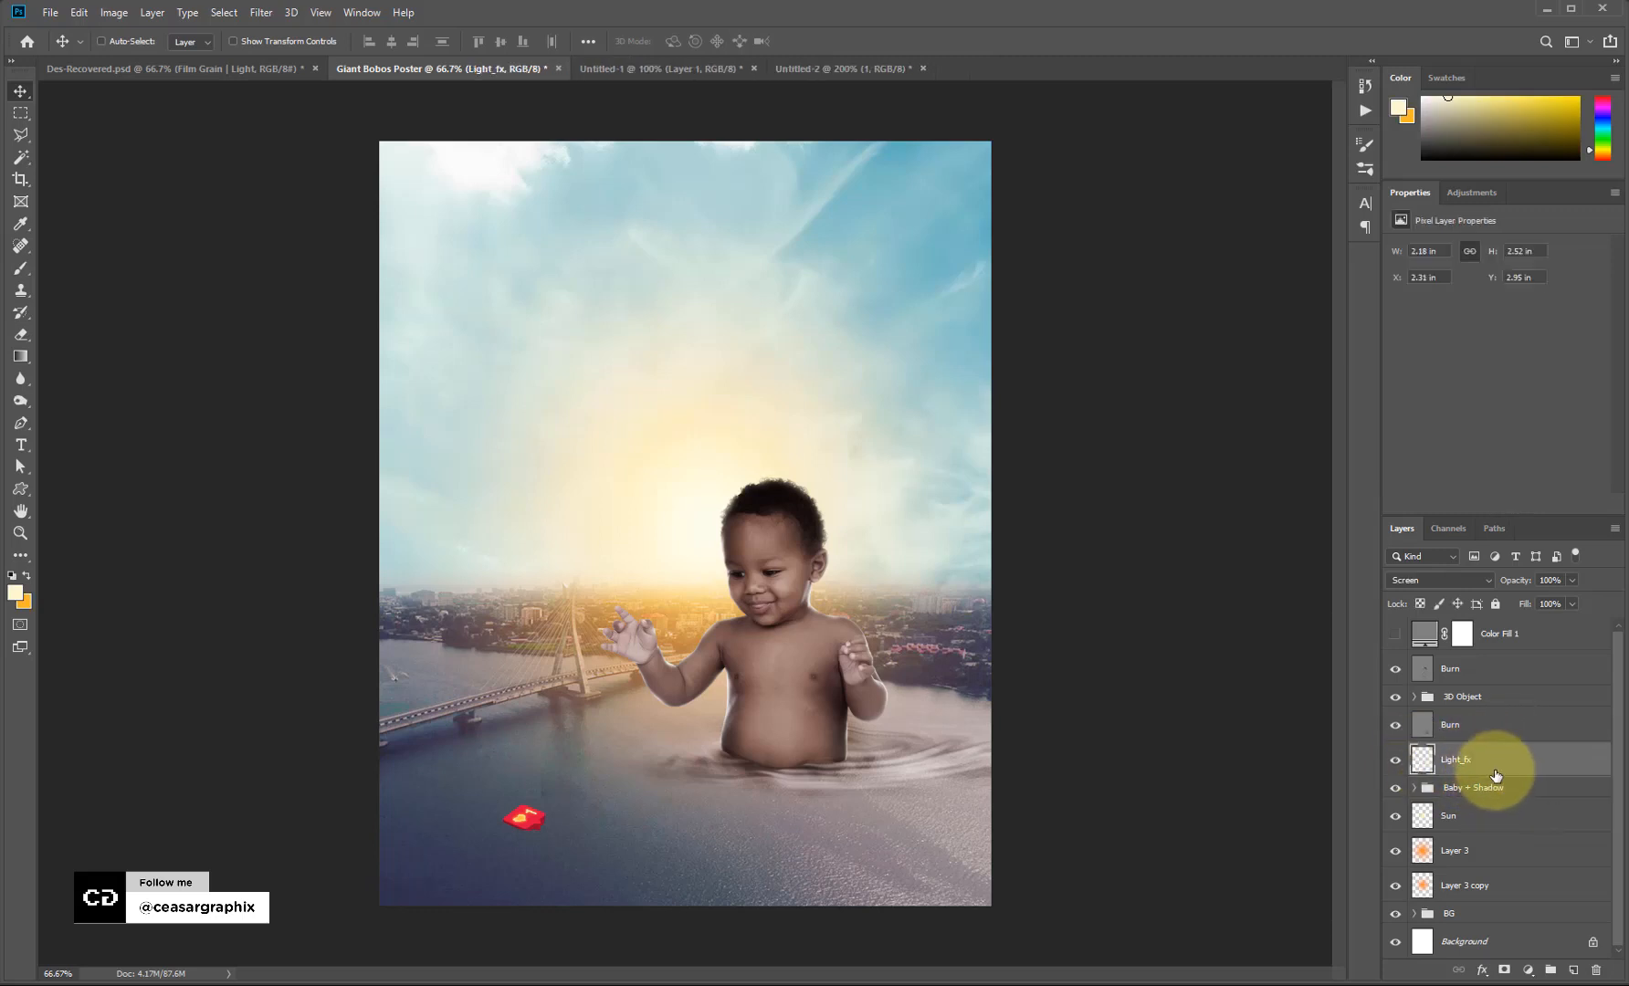
left_click(1495, 721)
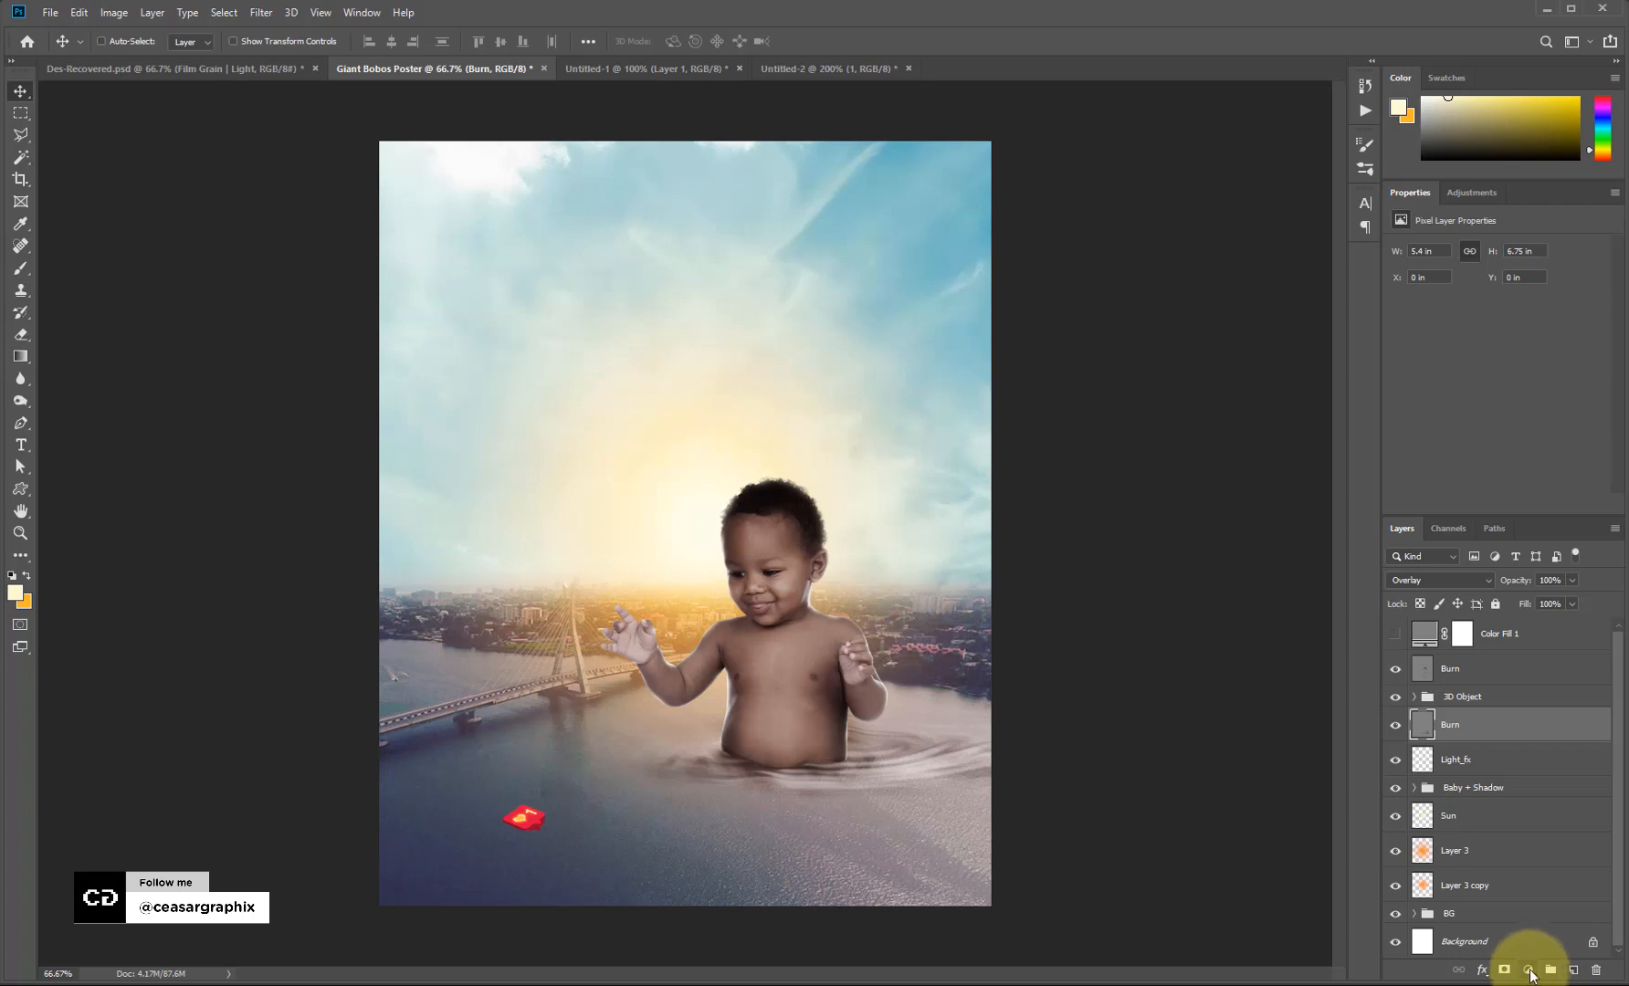
left_click(1530, 970)
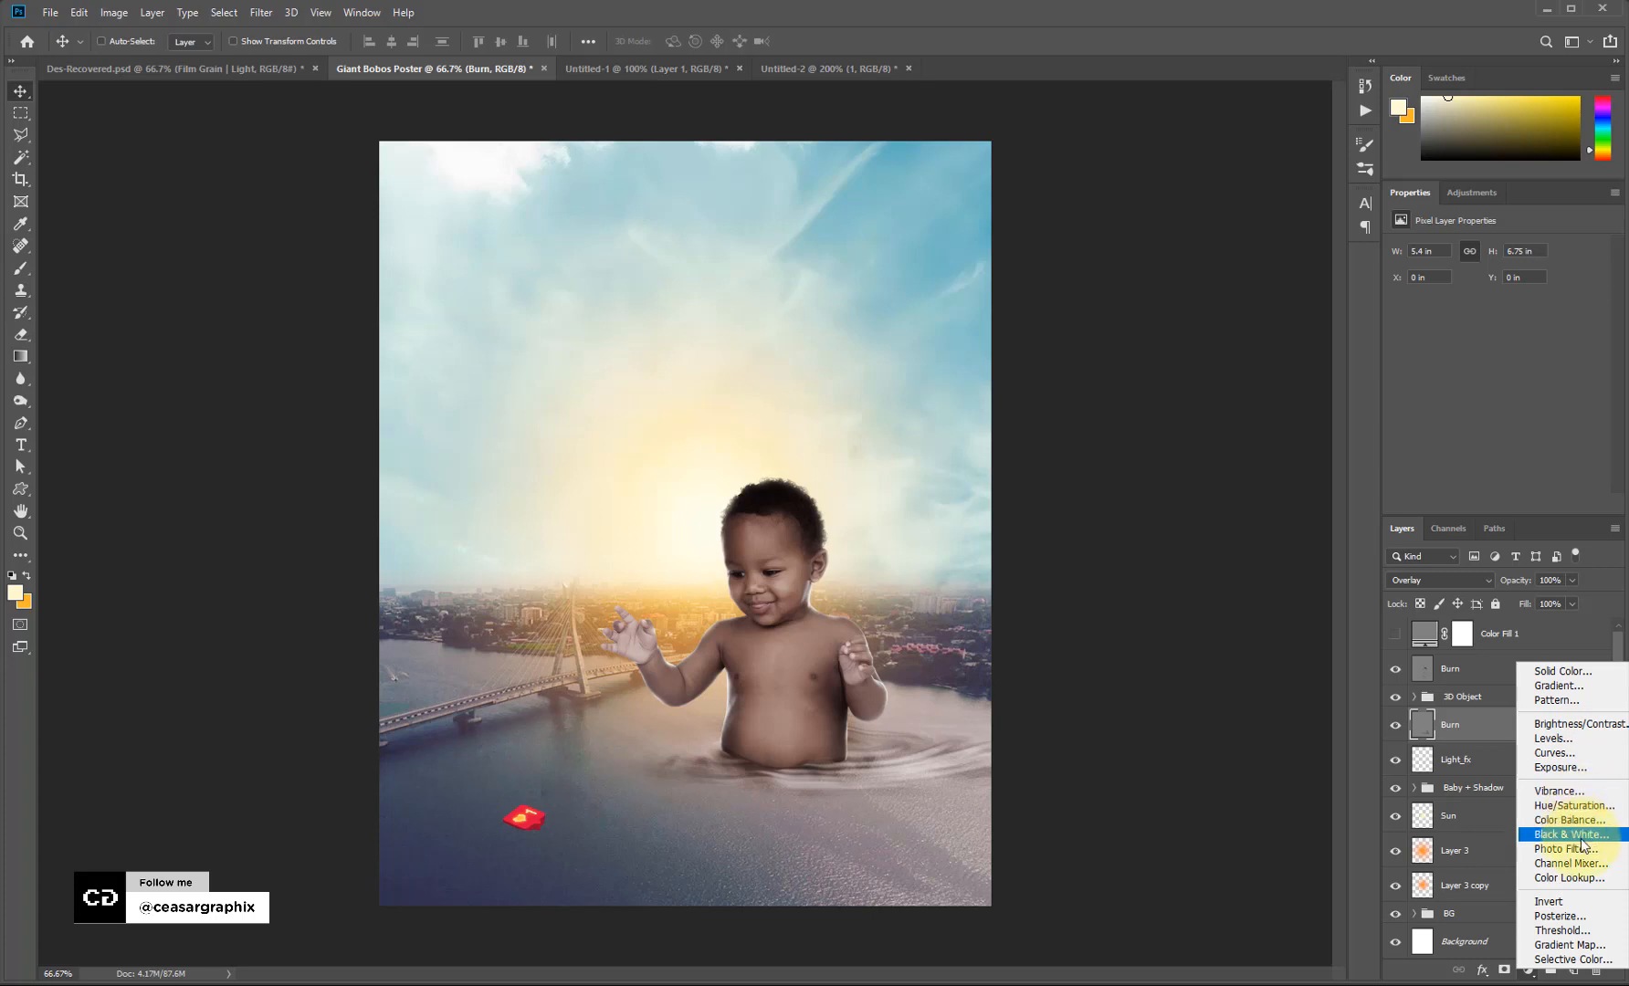
left_click(1581, 877)
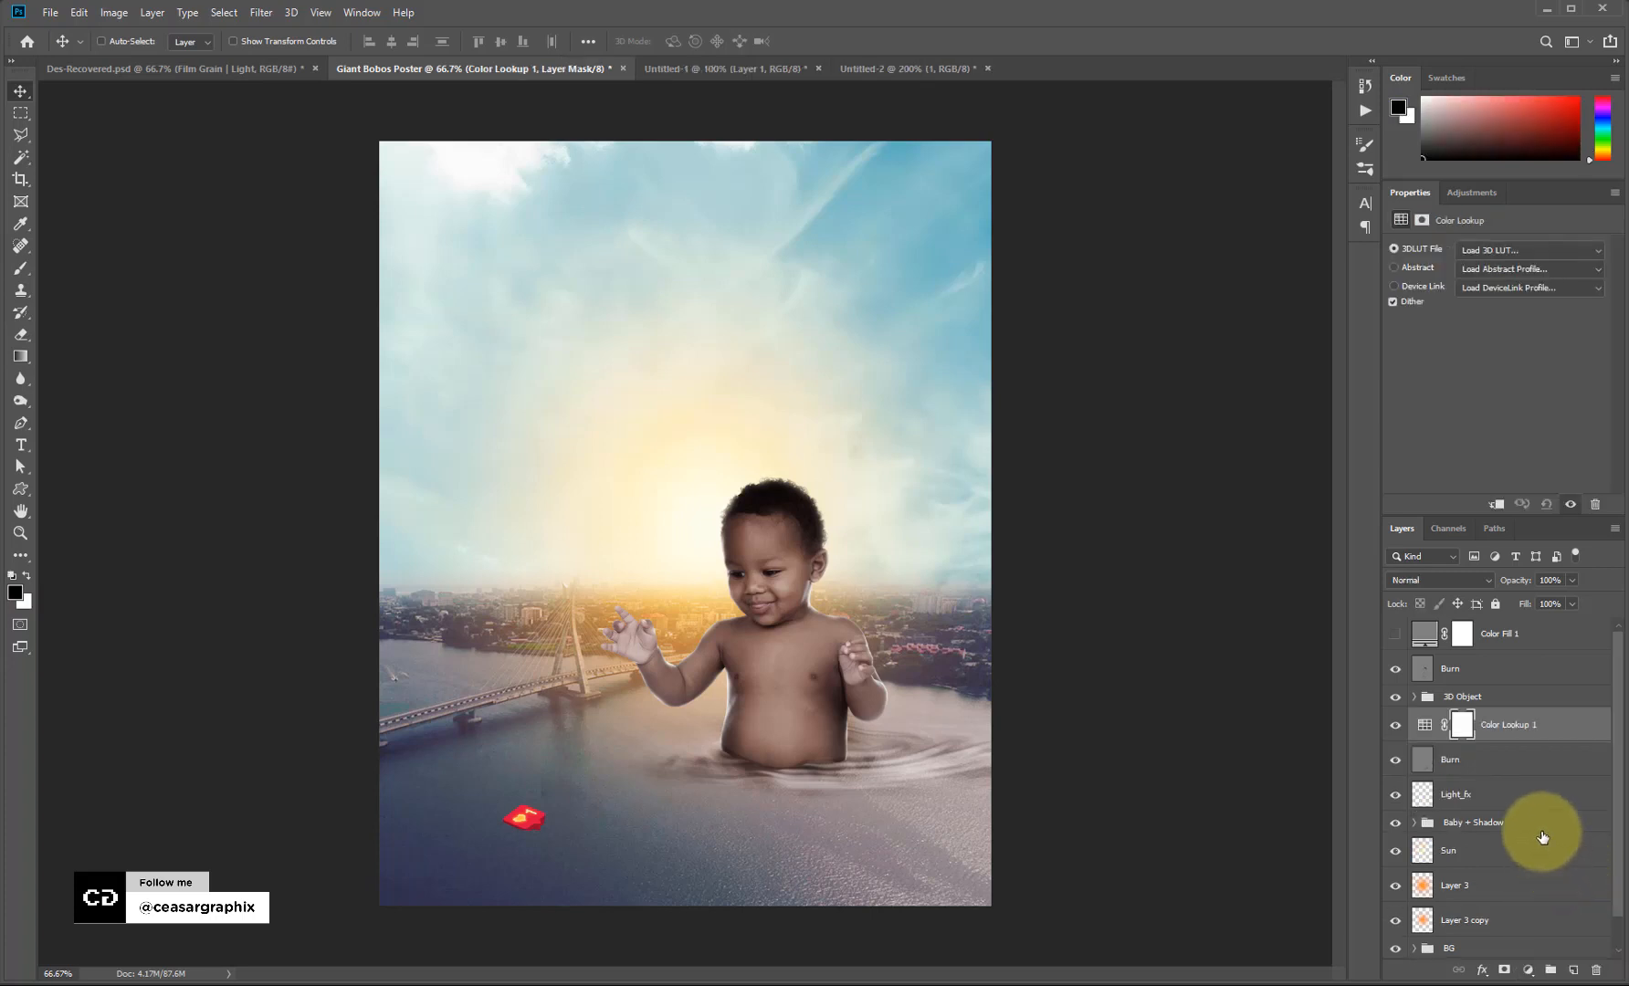
left_click(1519, 245)
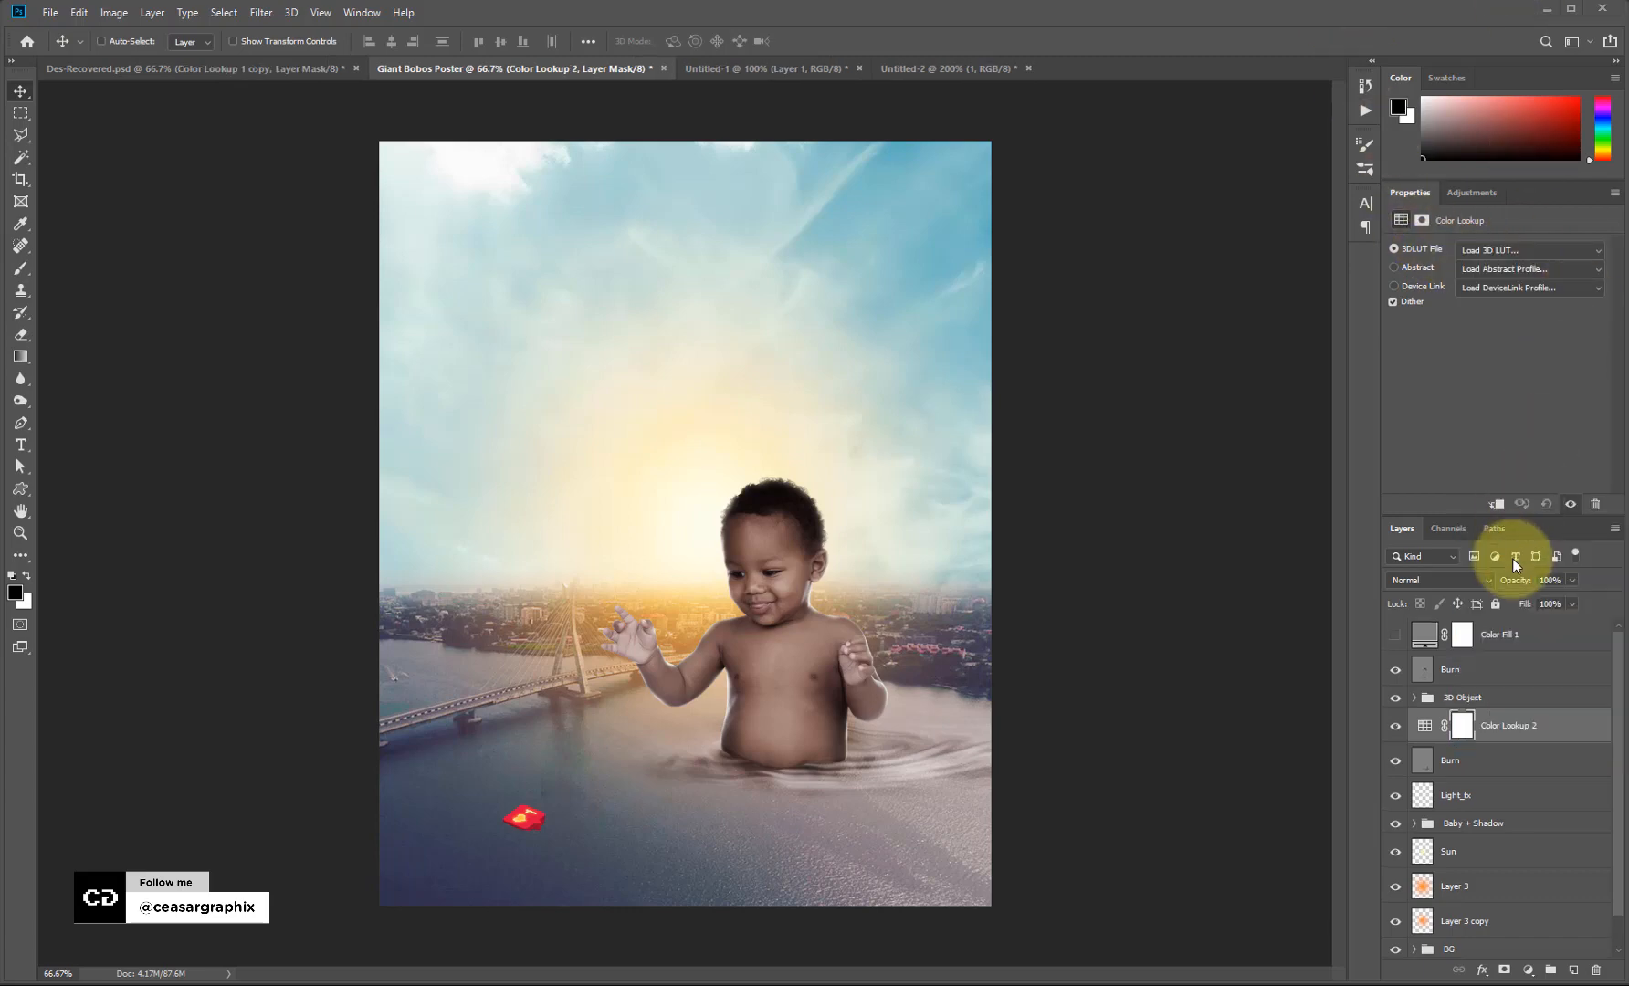
left_click(1523, 250)
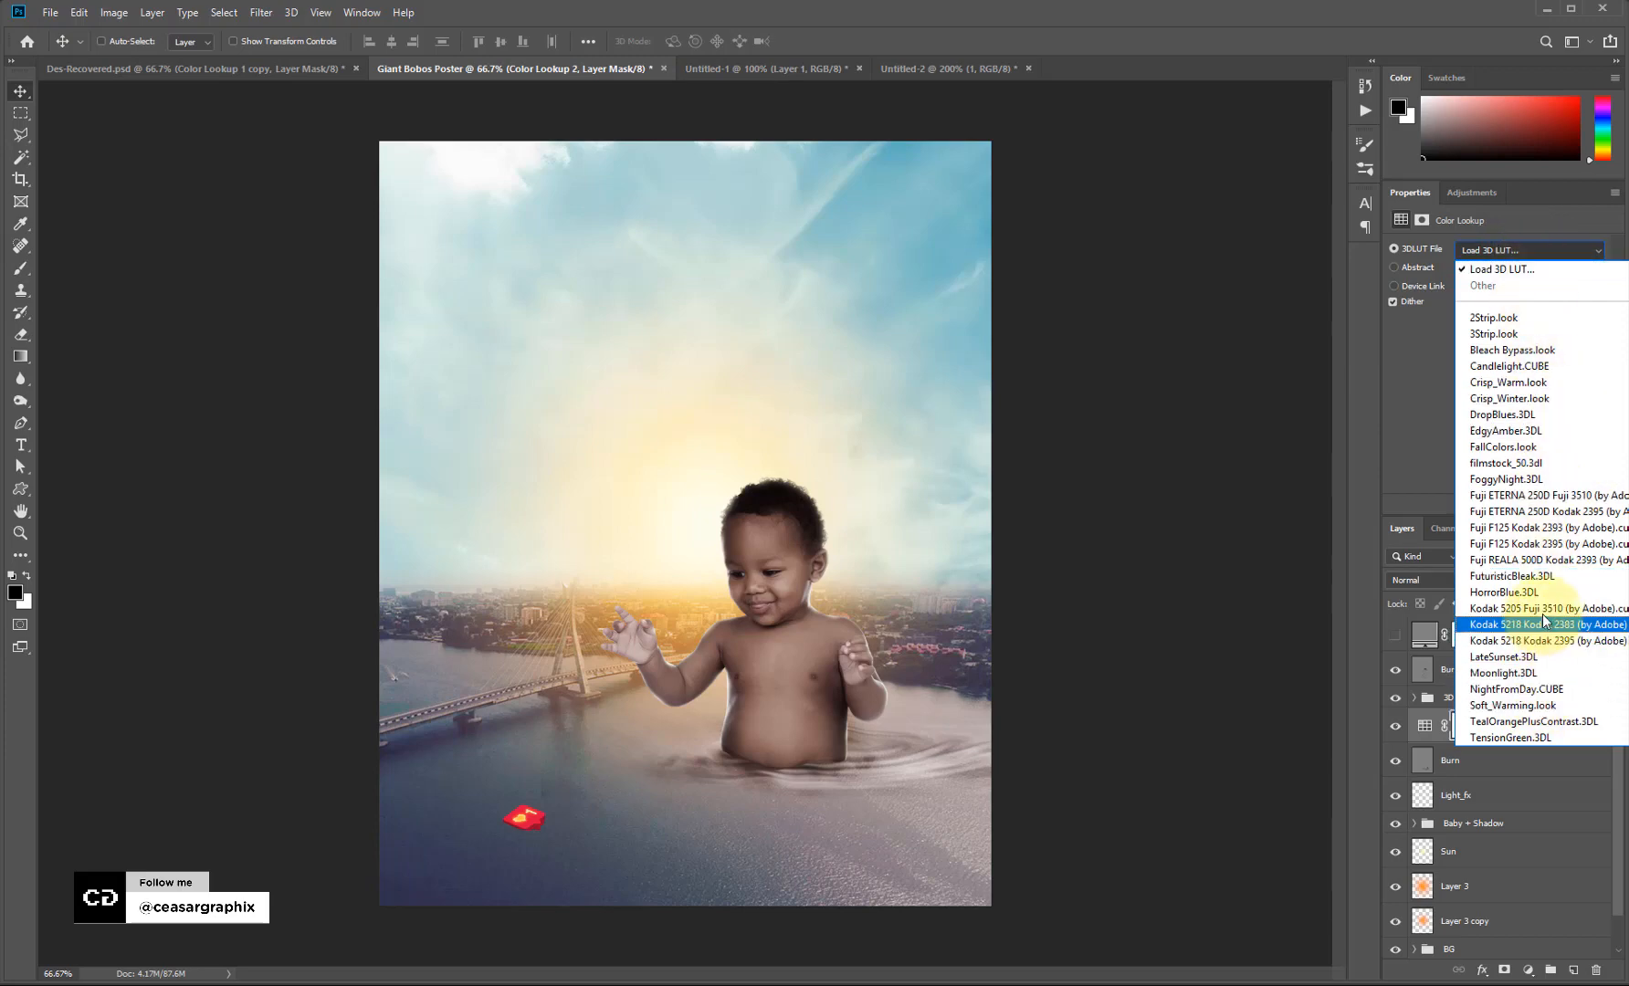
left_click(1531, 445)
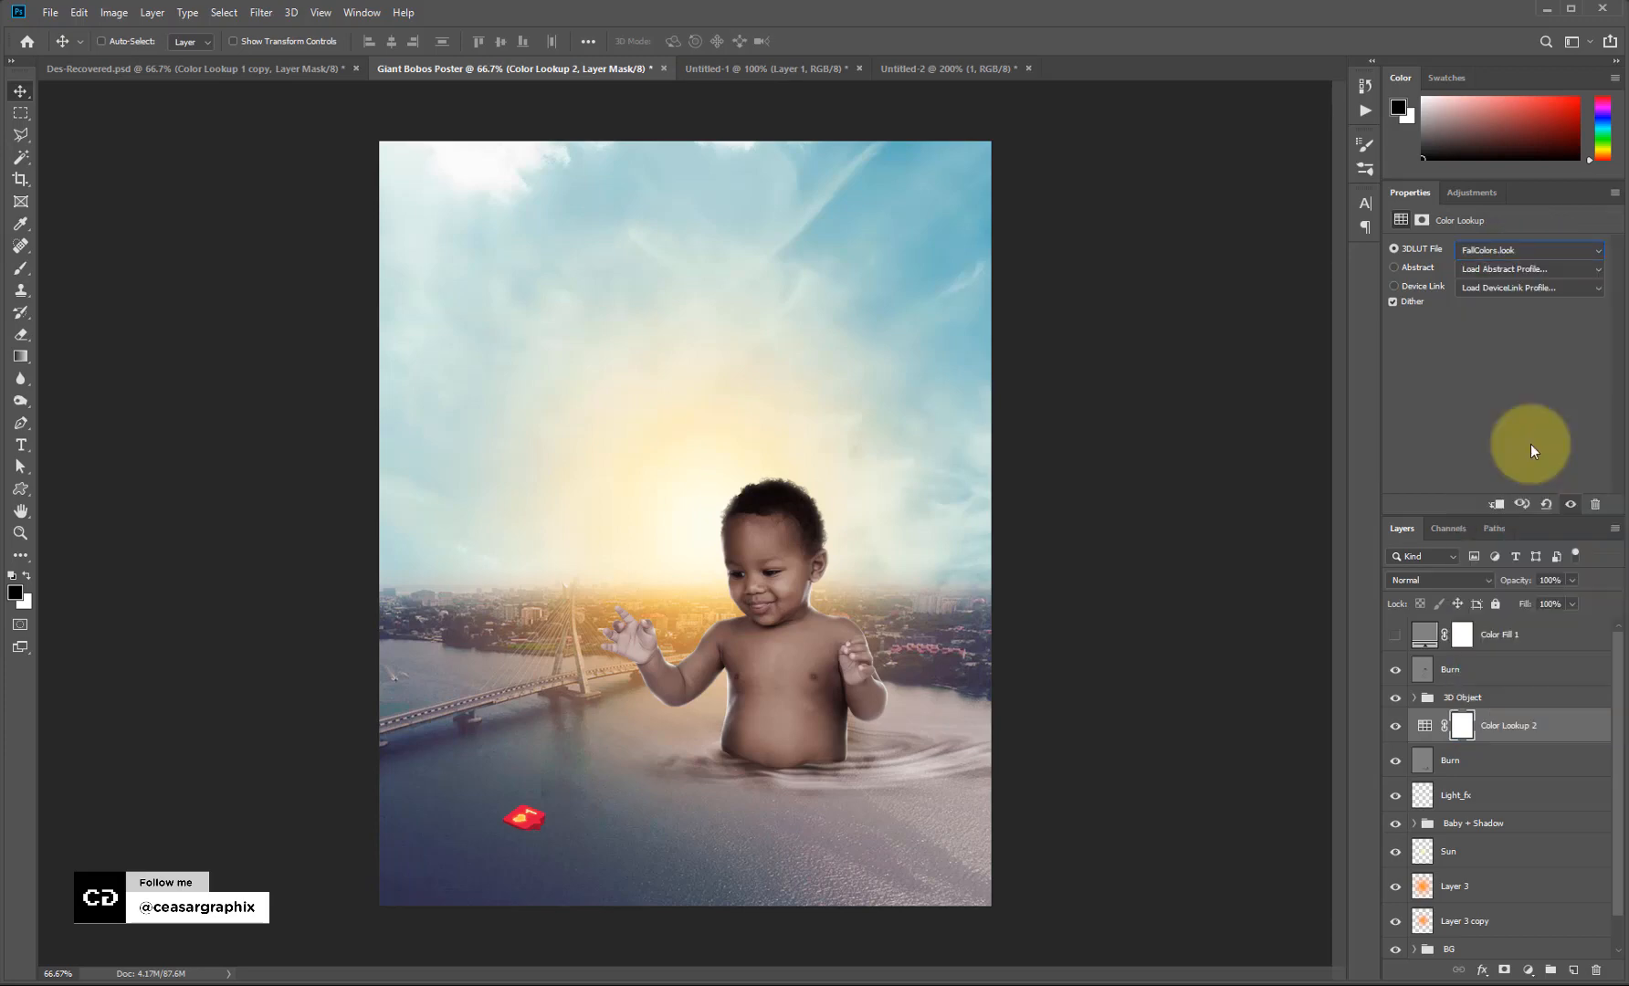
Toggle the lookup to compare, then move Color Lookup 2 beneath the Baby + Shadow group.
left_click(1395, 726)
left_click(1395, 727)
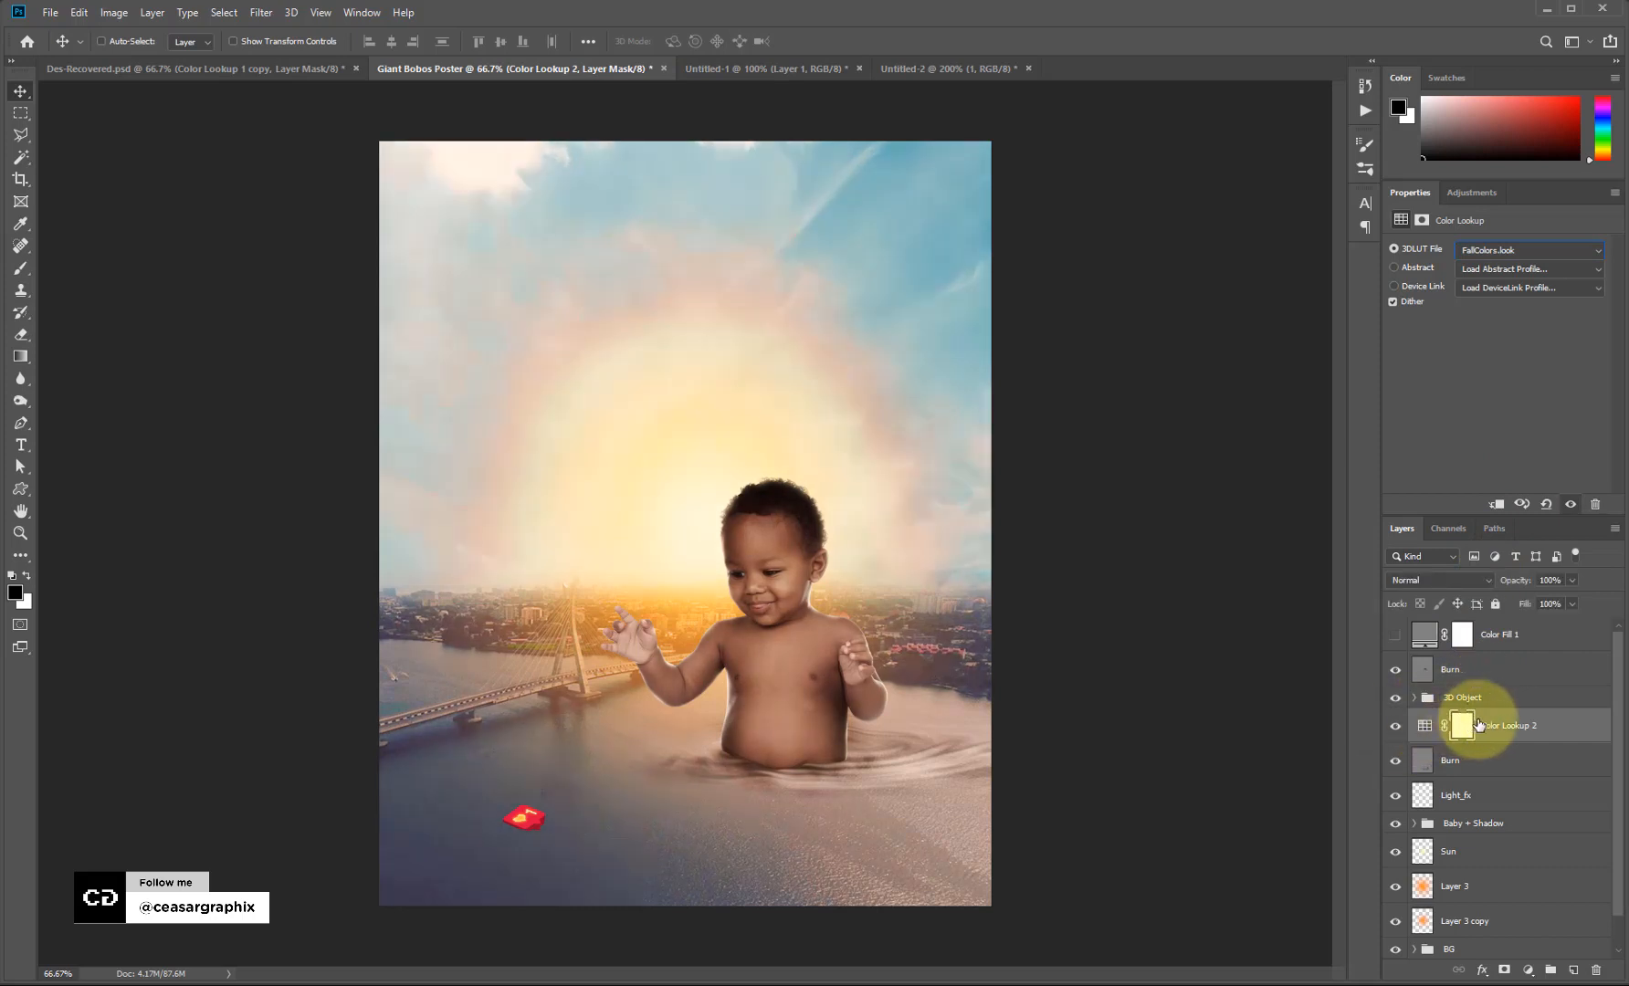
left_click_drag(1473, 727, 1523, 838)
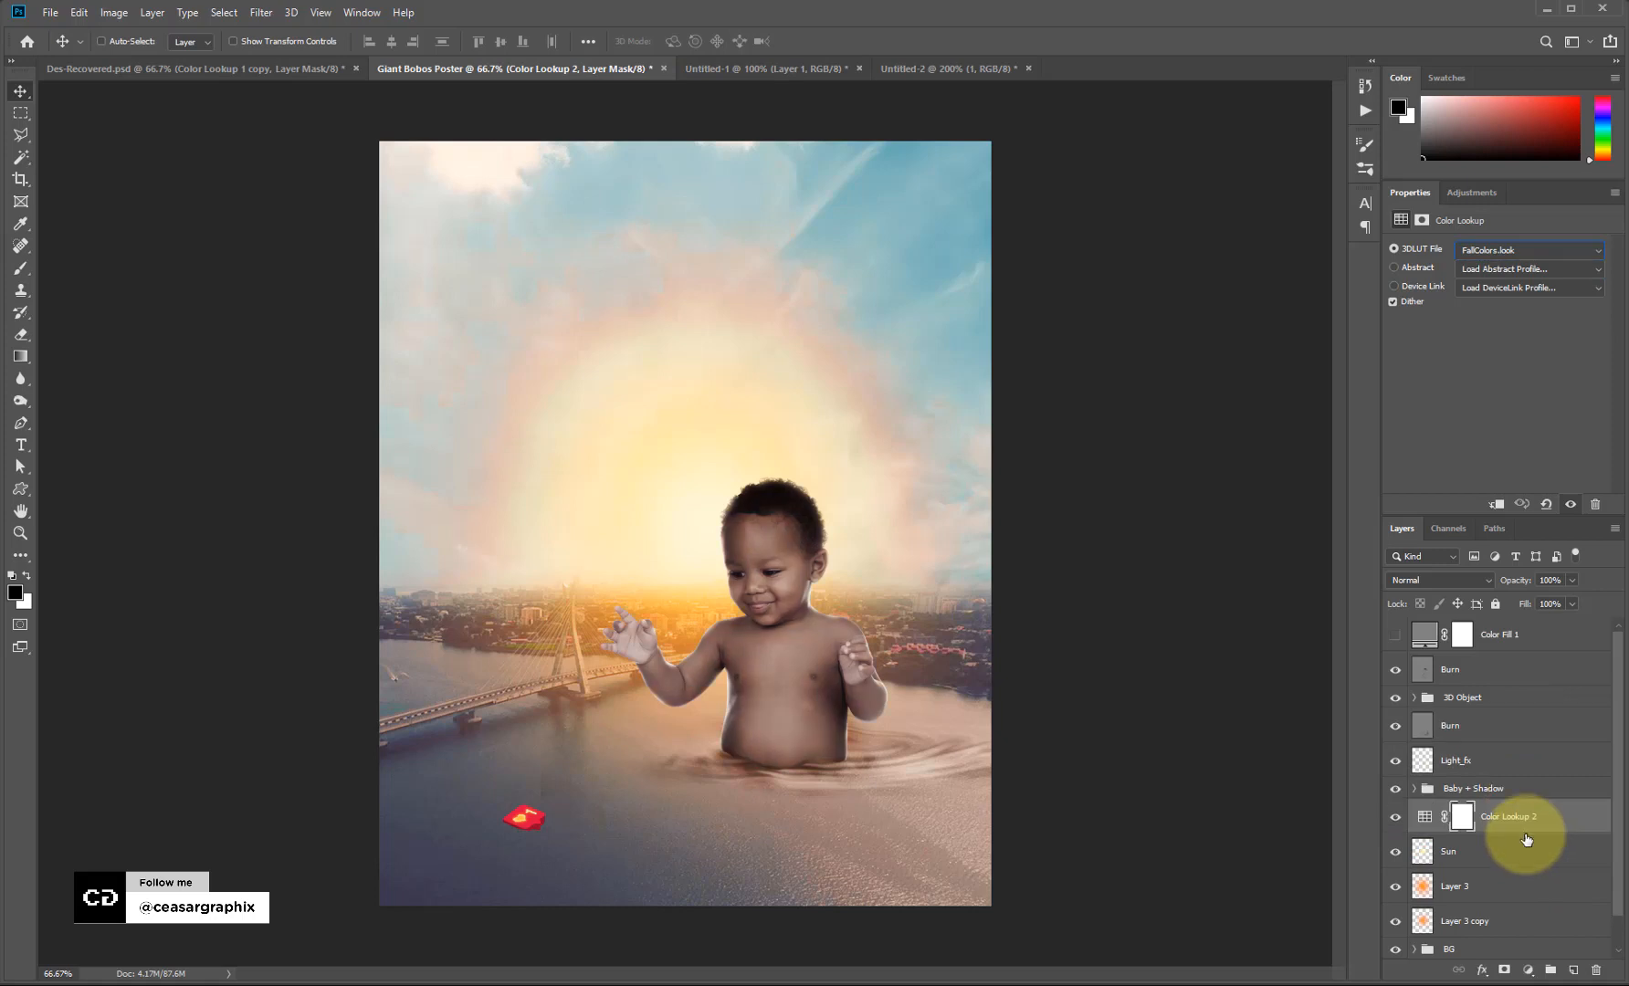
Set Color Lookup 2 to 51% opacity and fade it out of the upper sky with a mask gradient.
left_click(1571, 581)
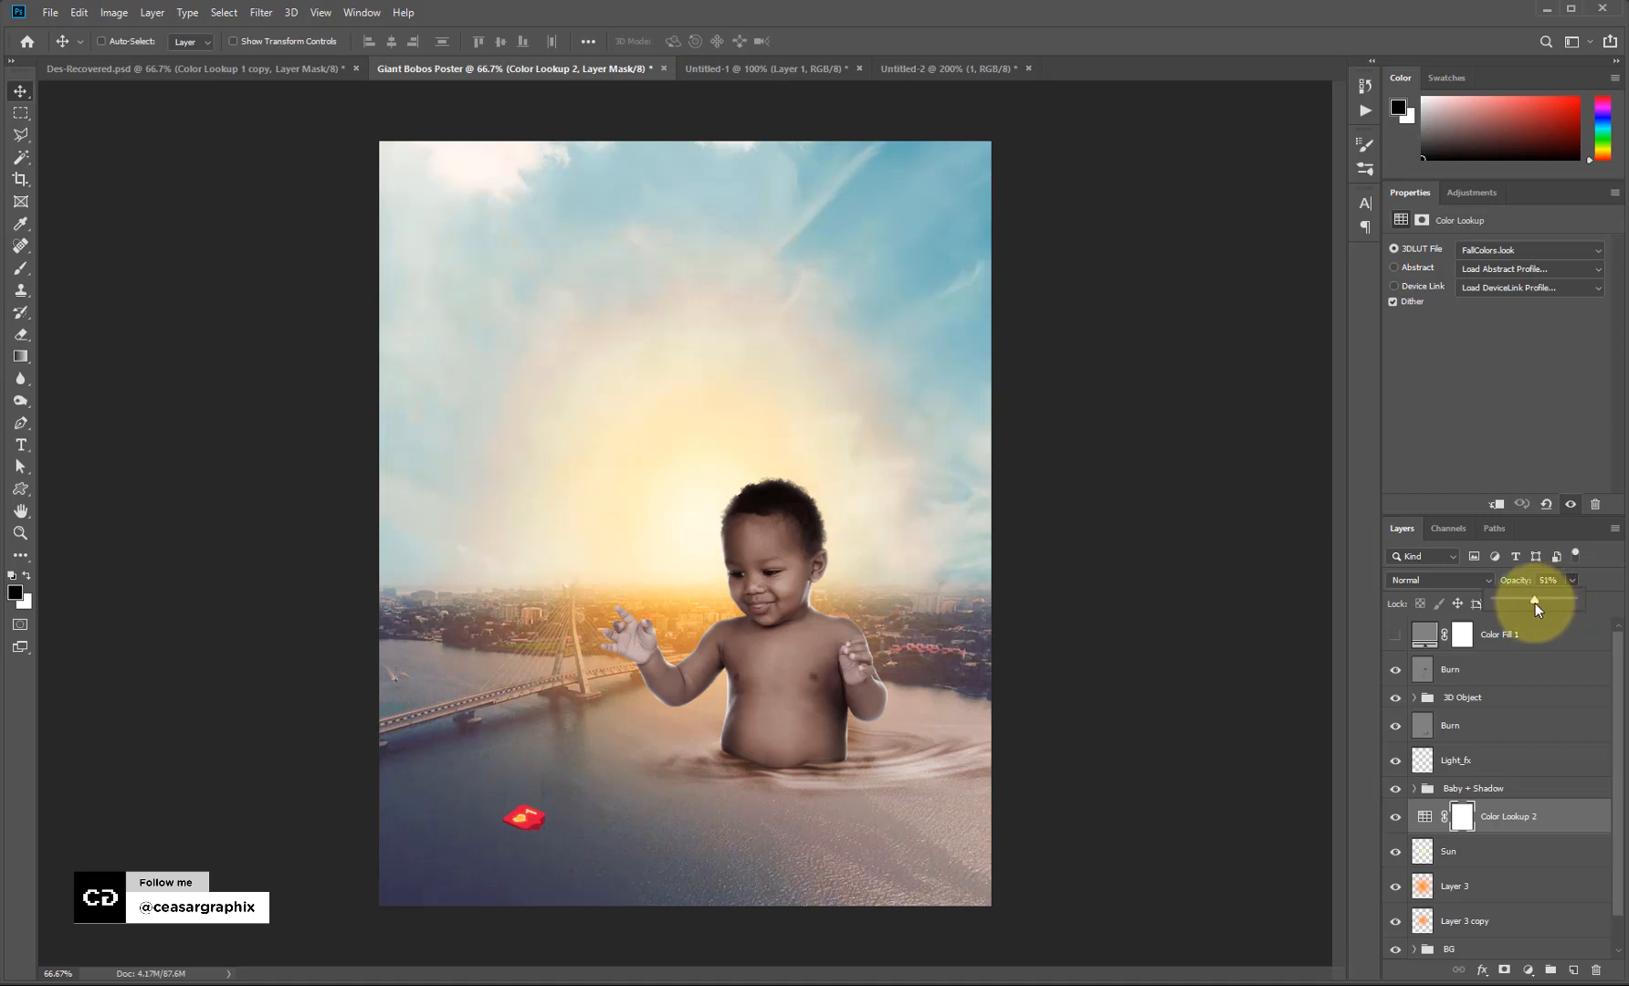
left_click(20, 356)
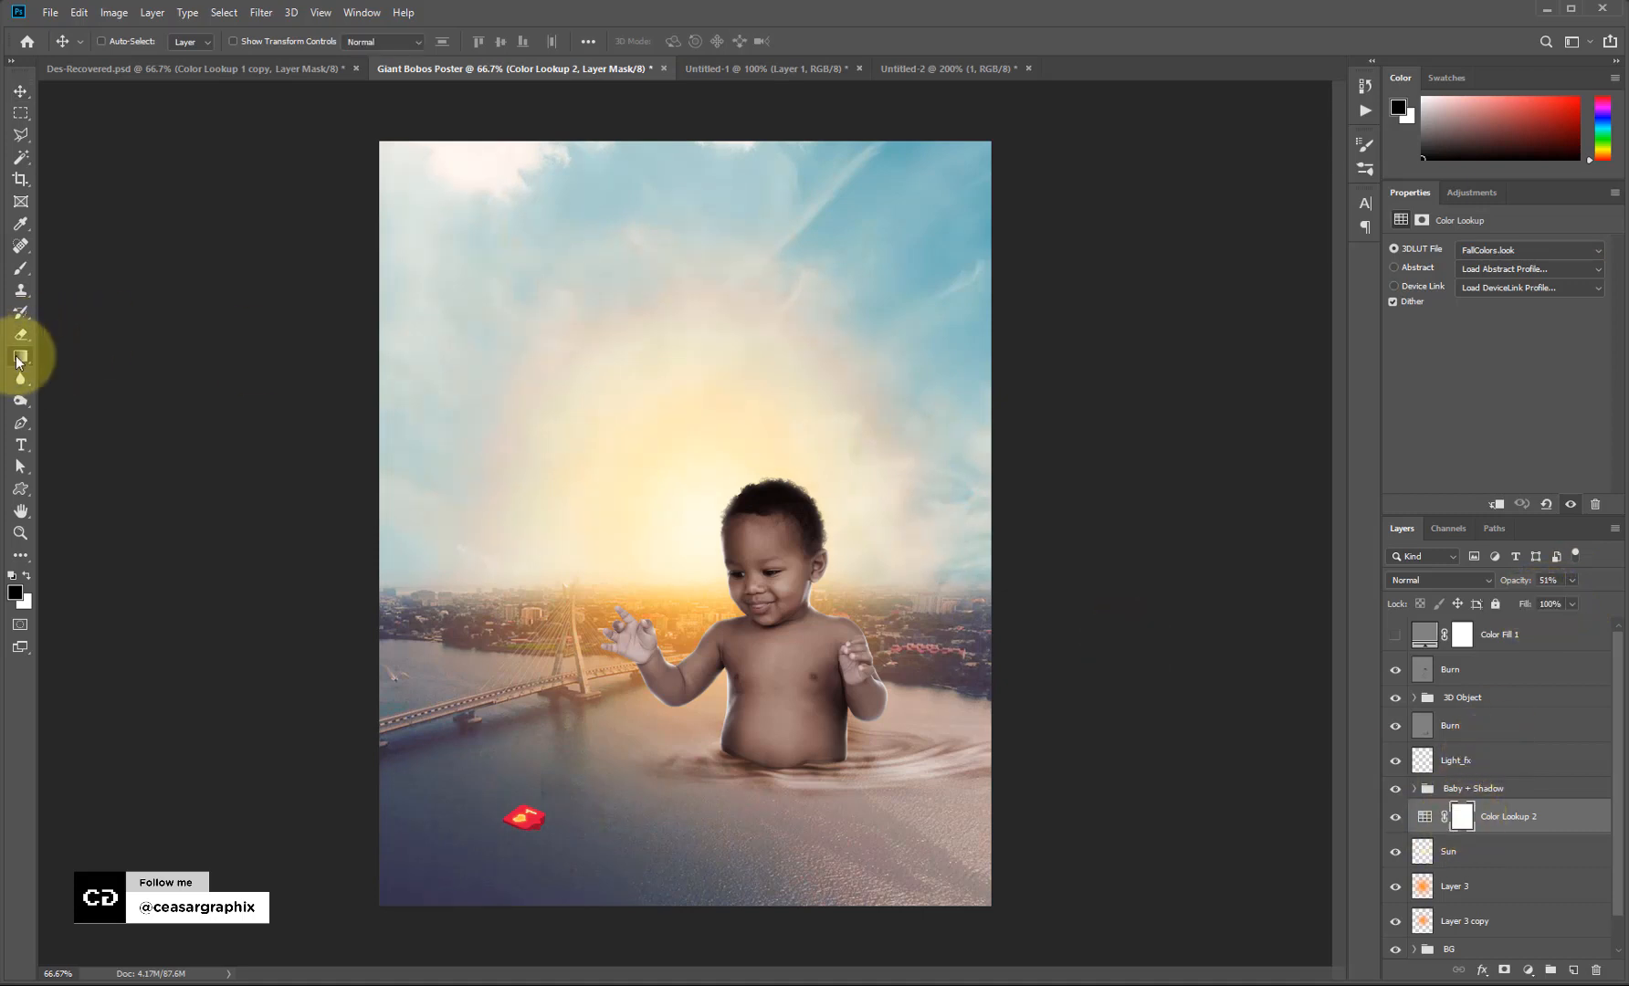
left_click(1460, 819)
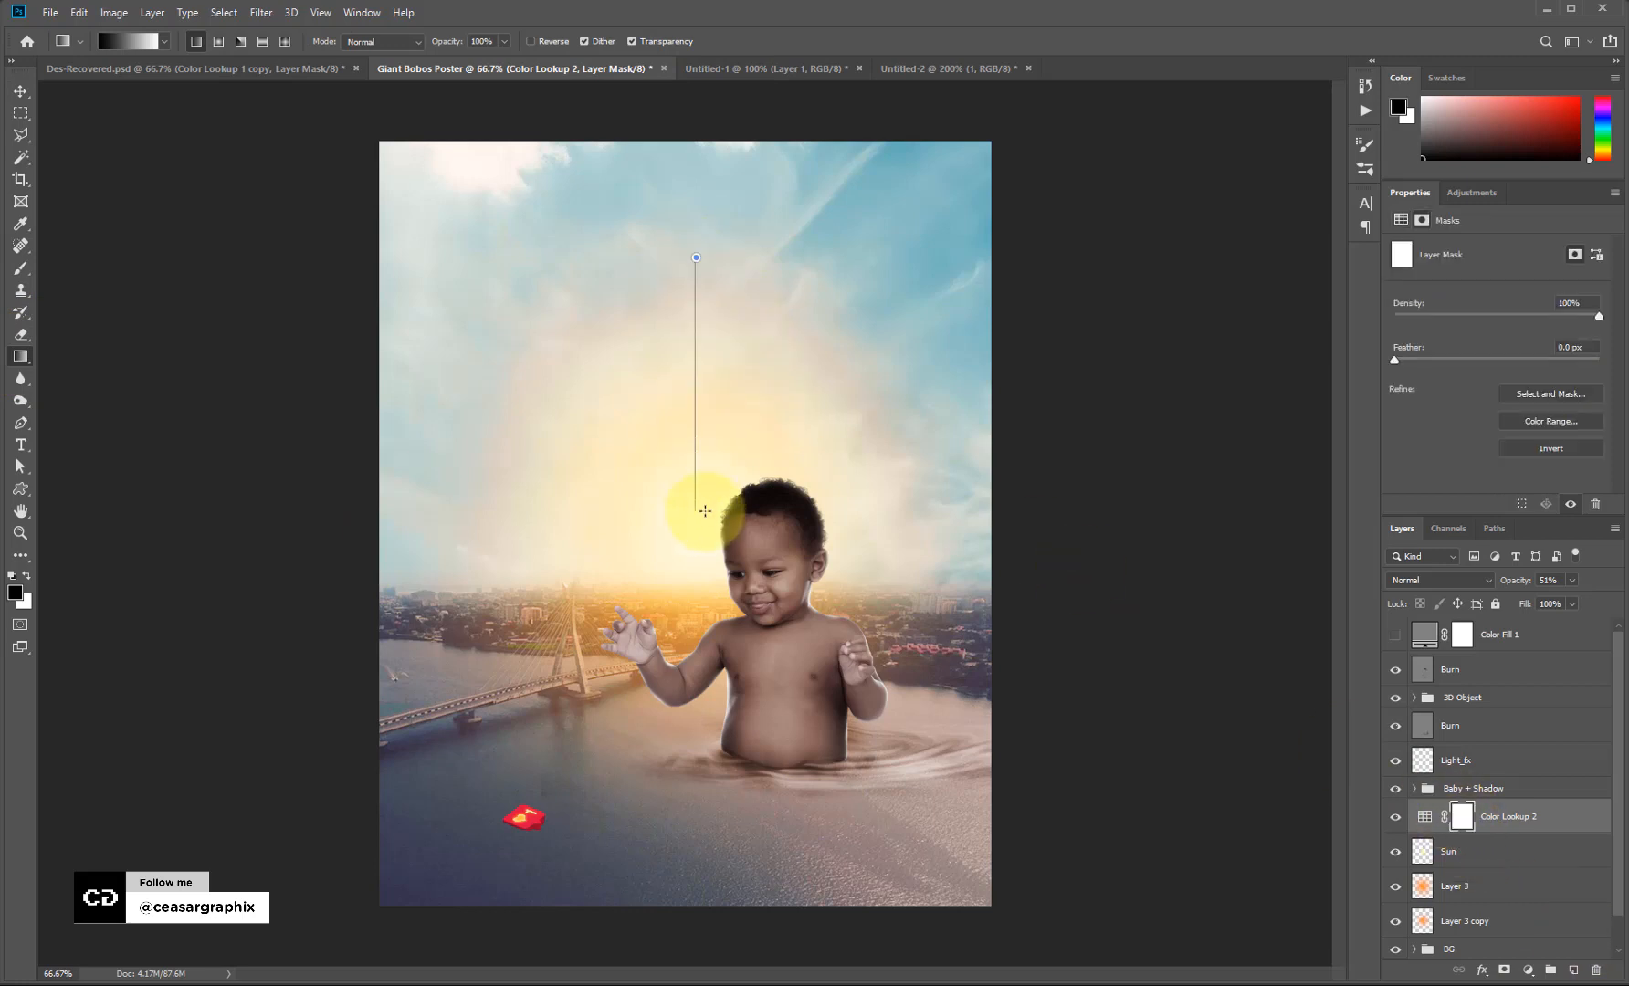
left_click_drag(706, 504, 705, 504)
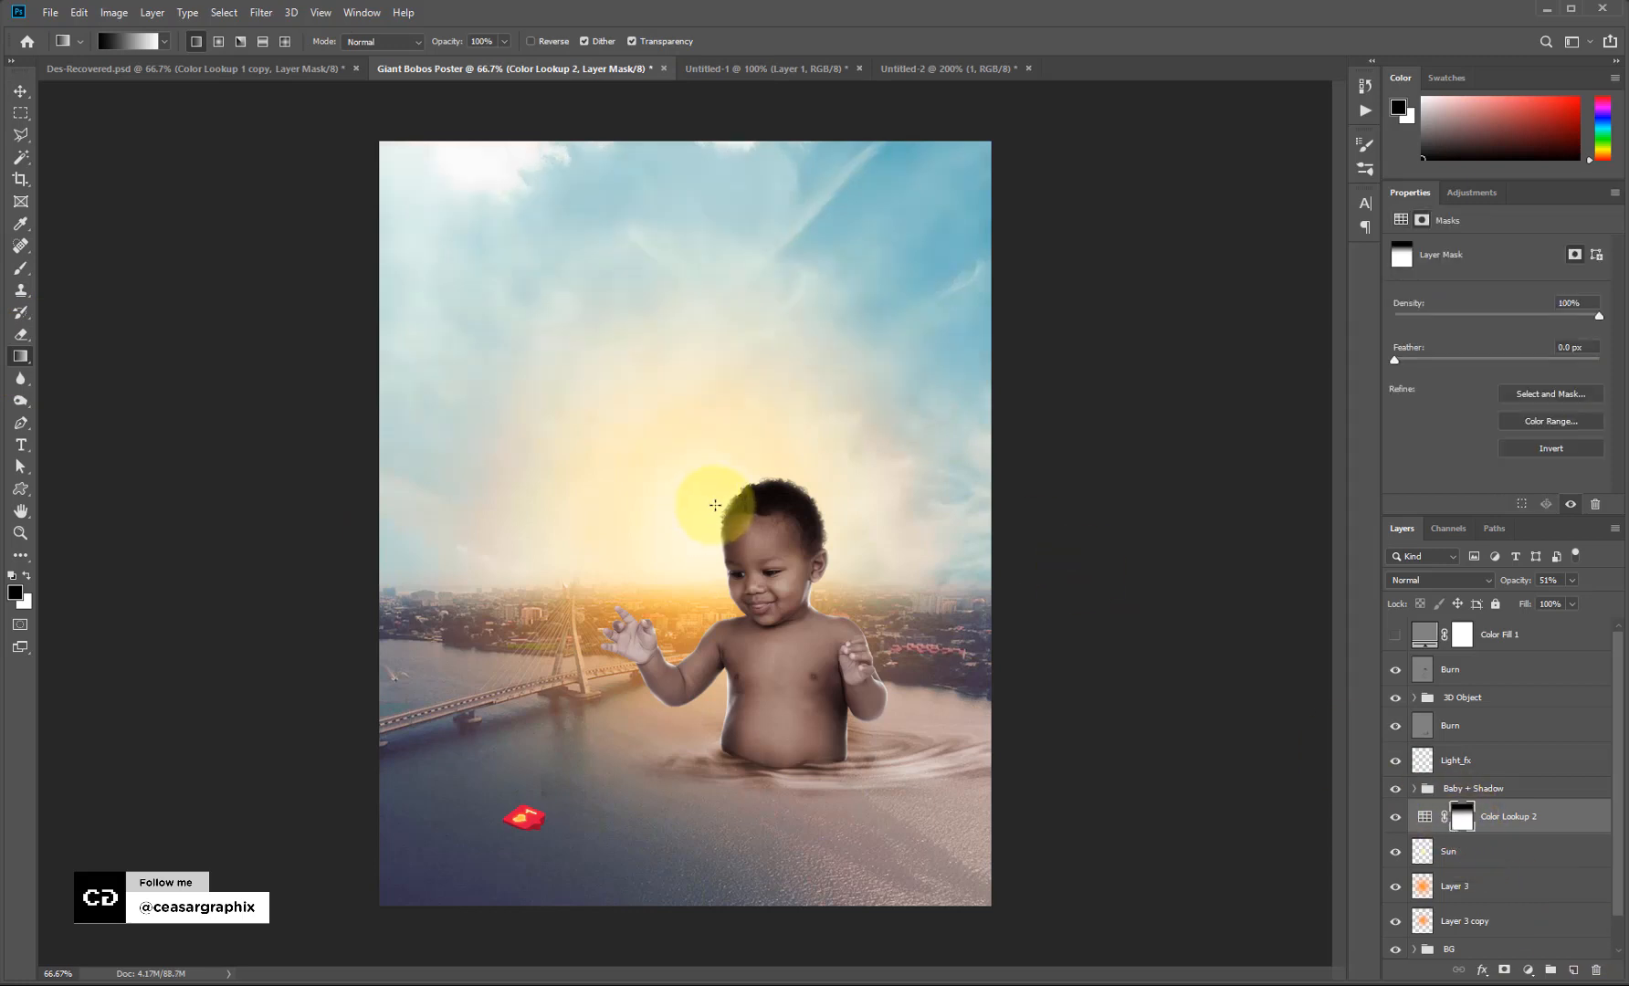
key("ctrl+z")
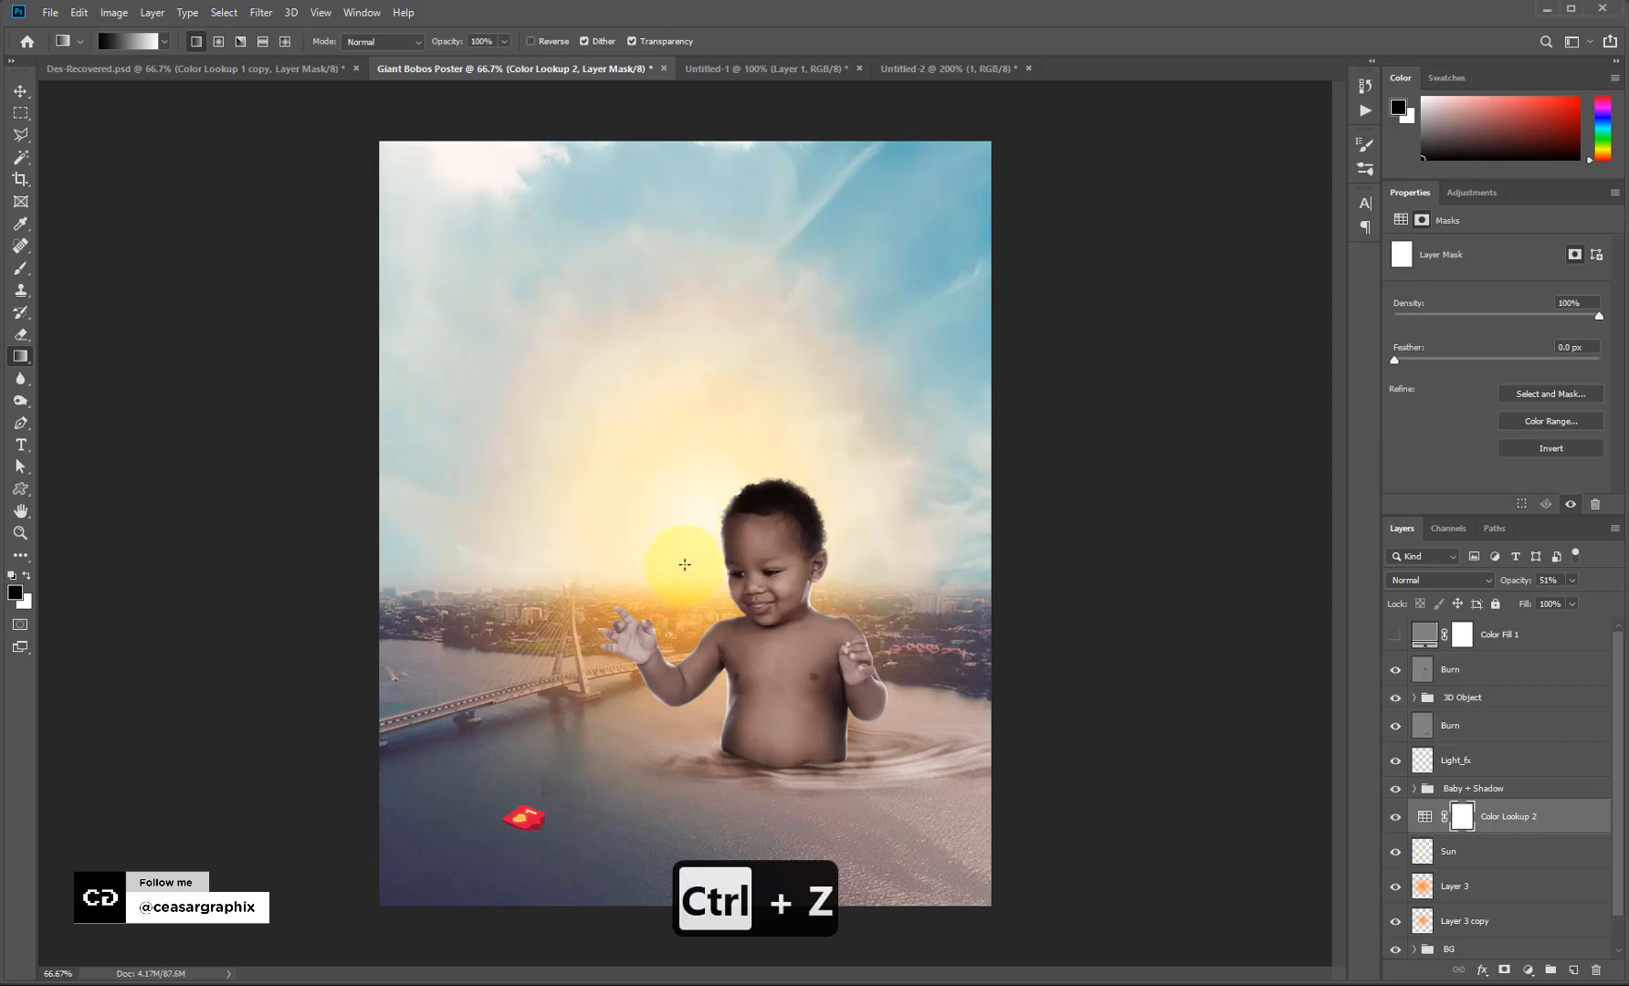
left_click_drag(685, 564, 685, 565)
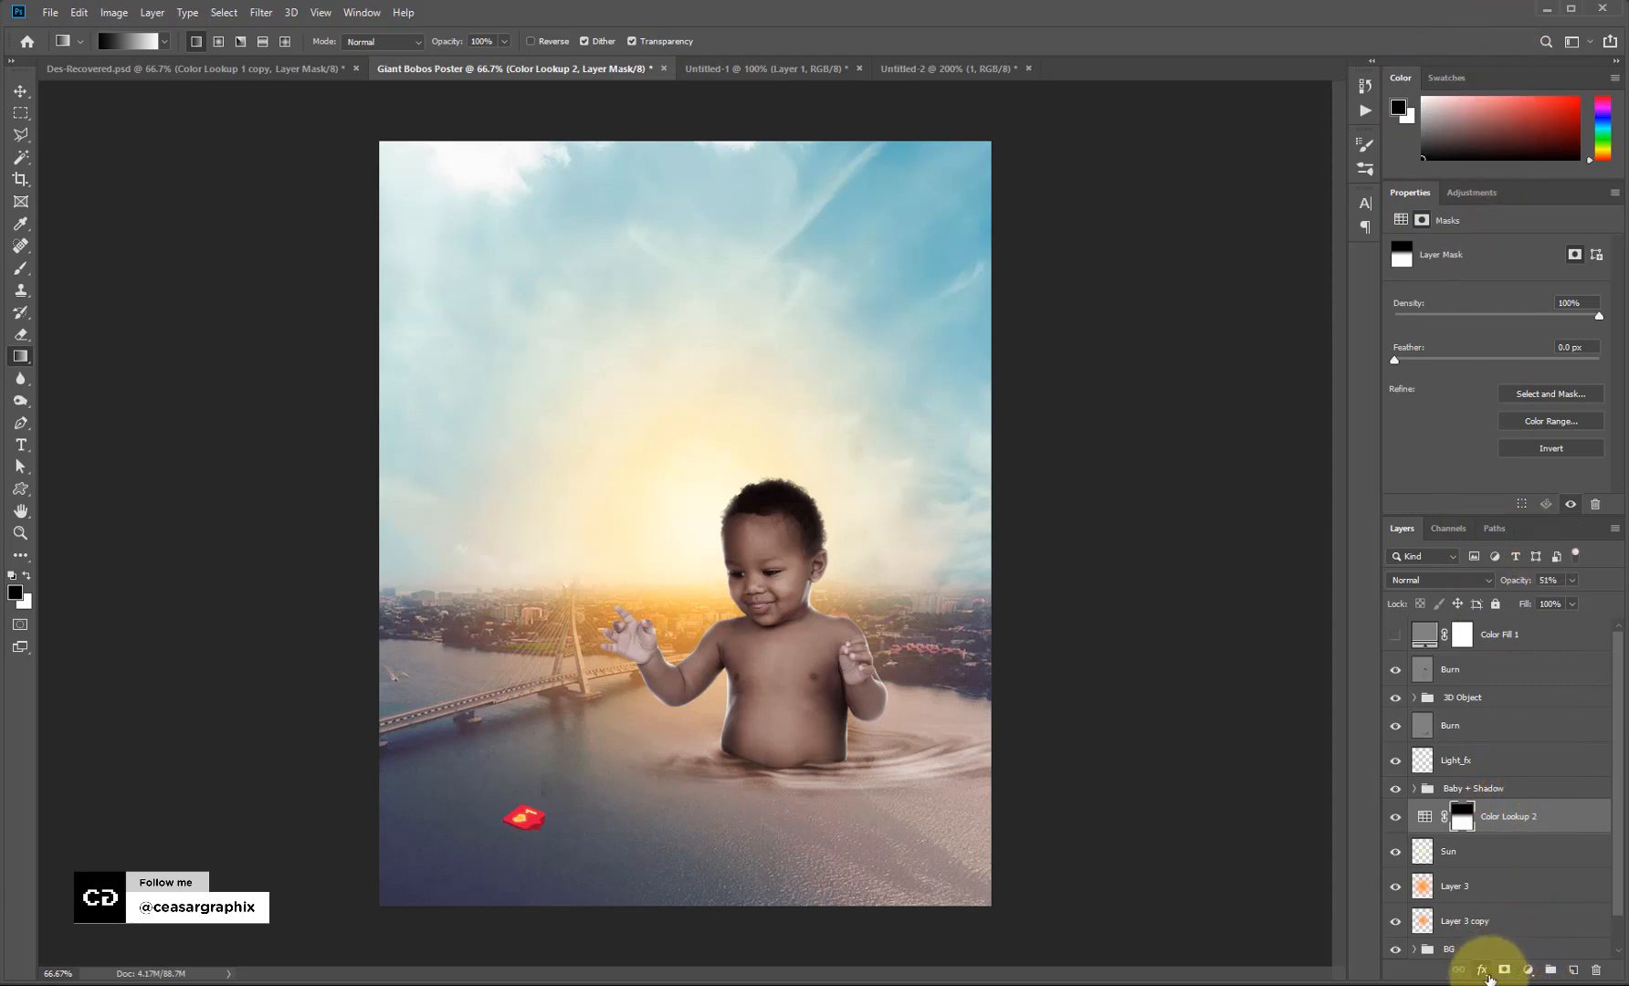
Add a Soft_Warming.look Color Lookup layer, masked with an upward gradient from the lower water.
left_click(1527, 969)
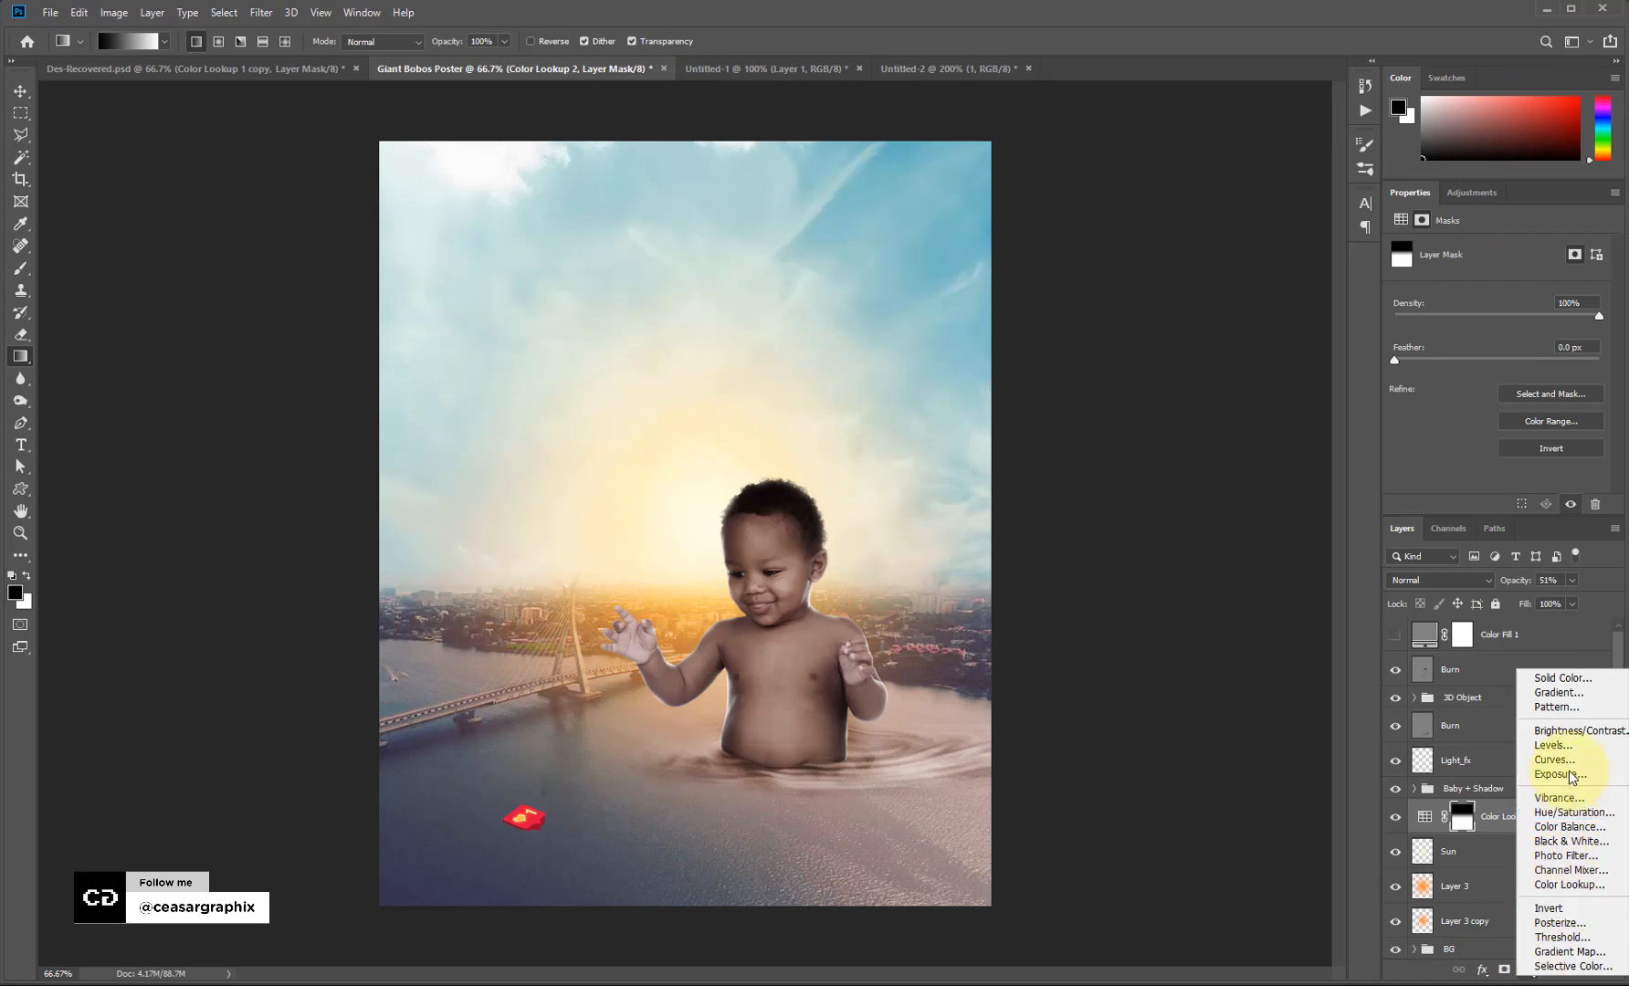
left_click(1580, 885)
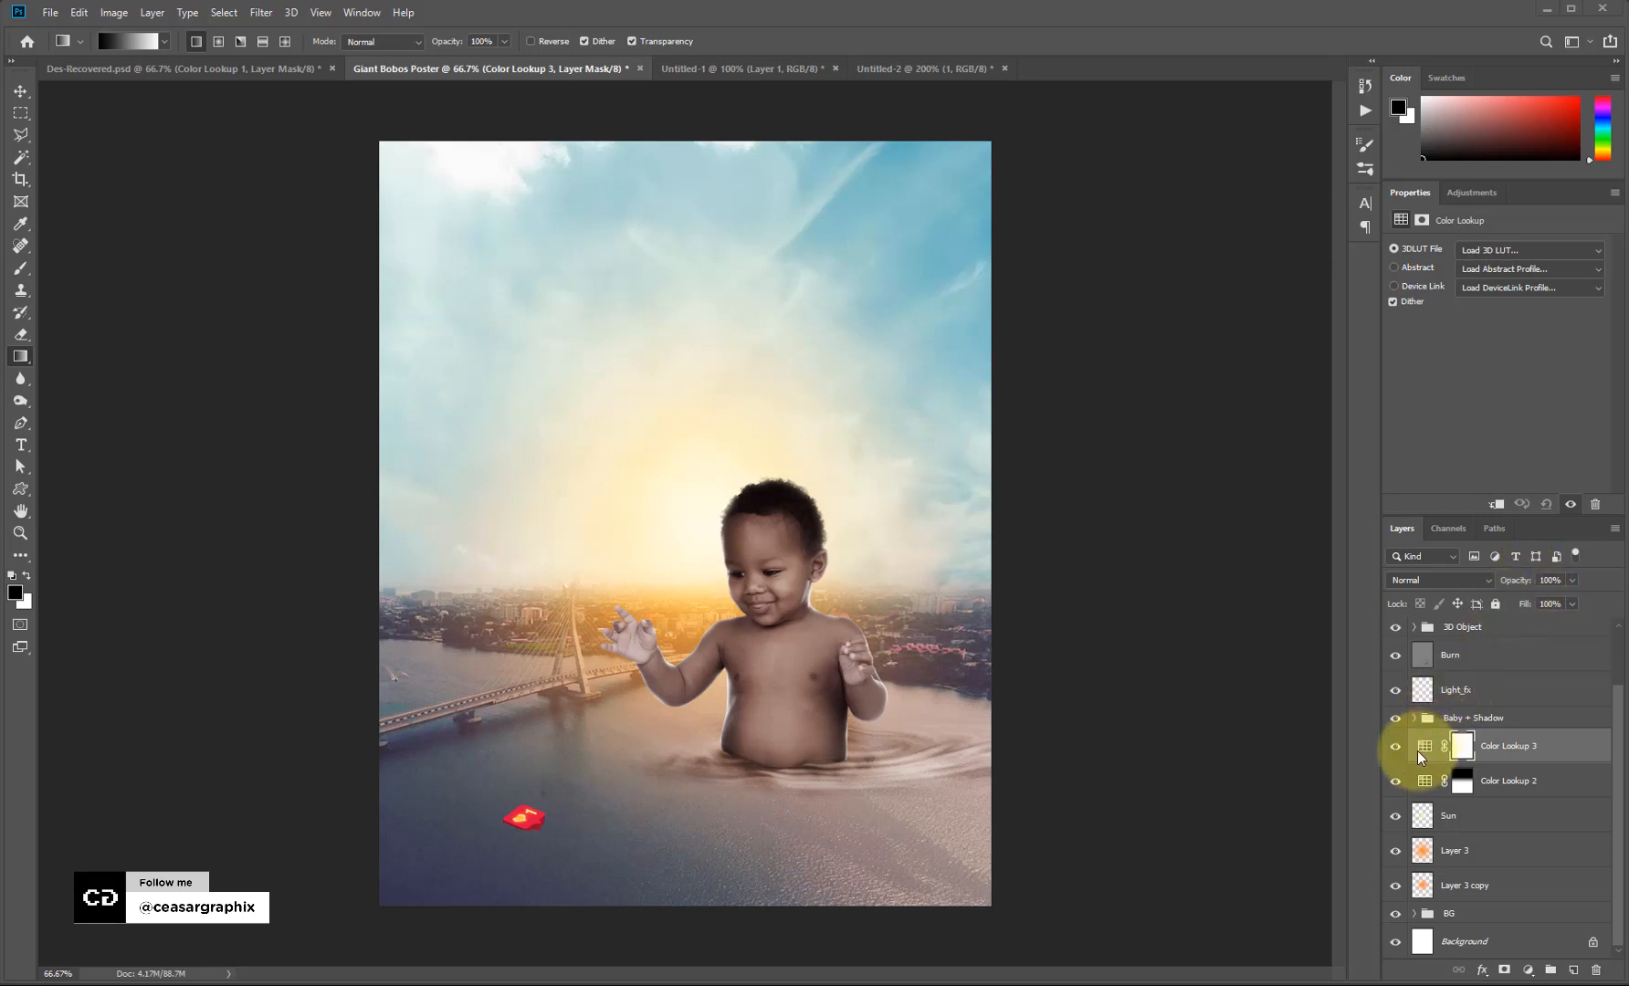
left_click(1424, 746)
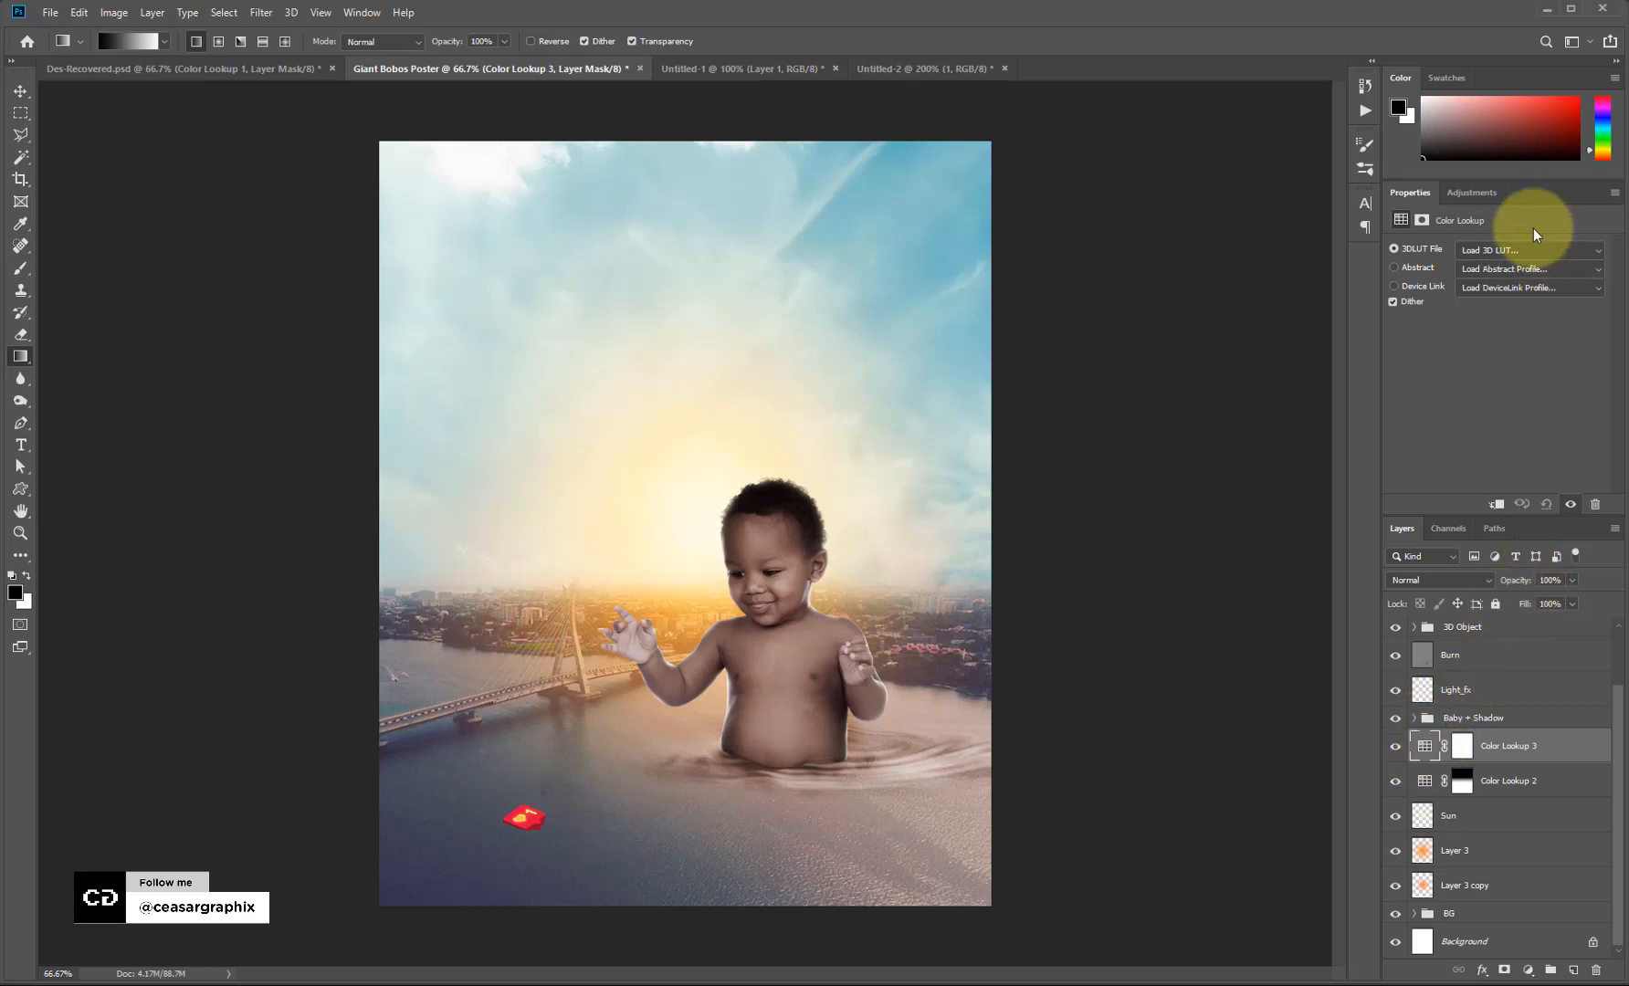
left_click(1531, 249)
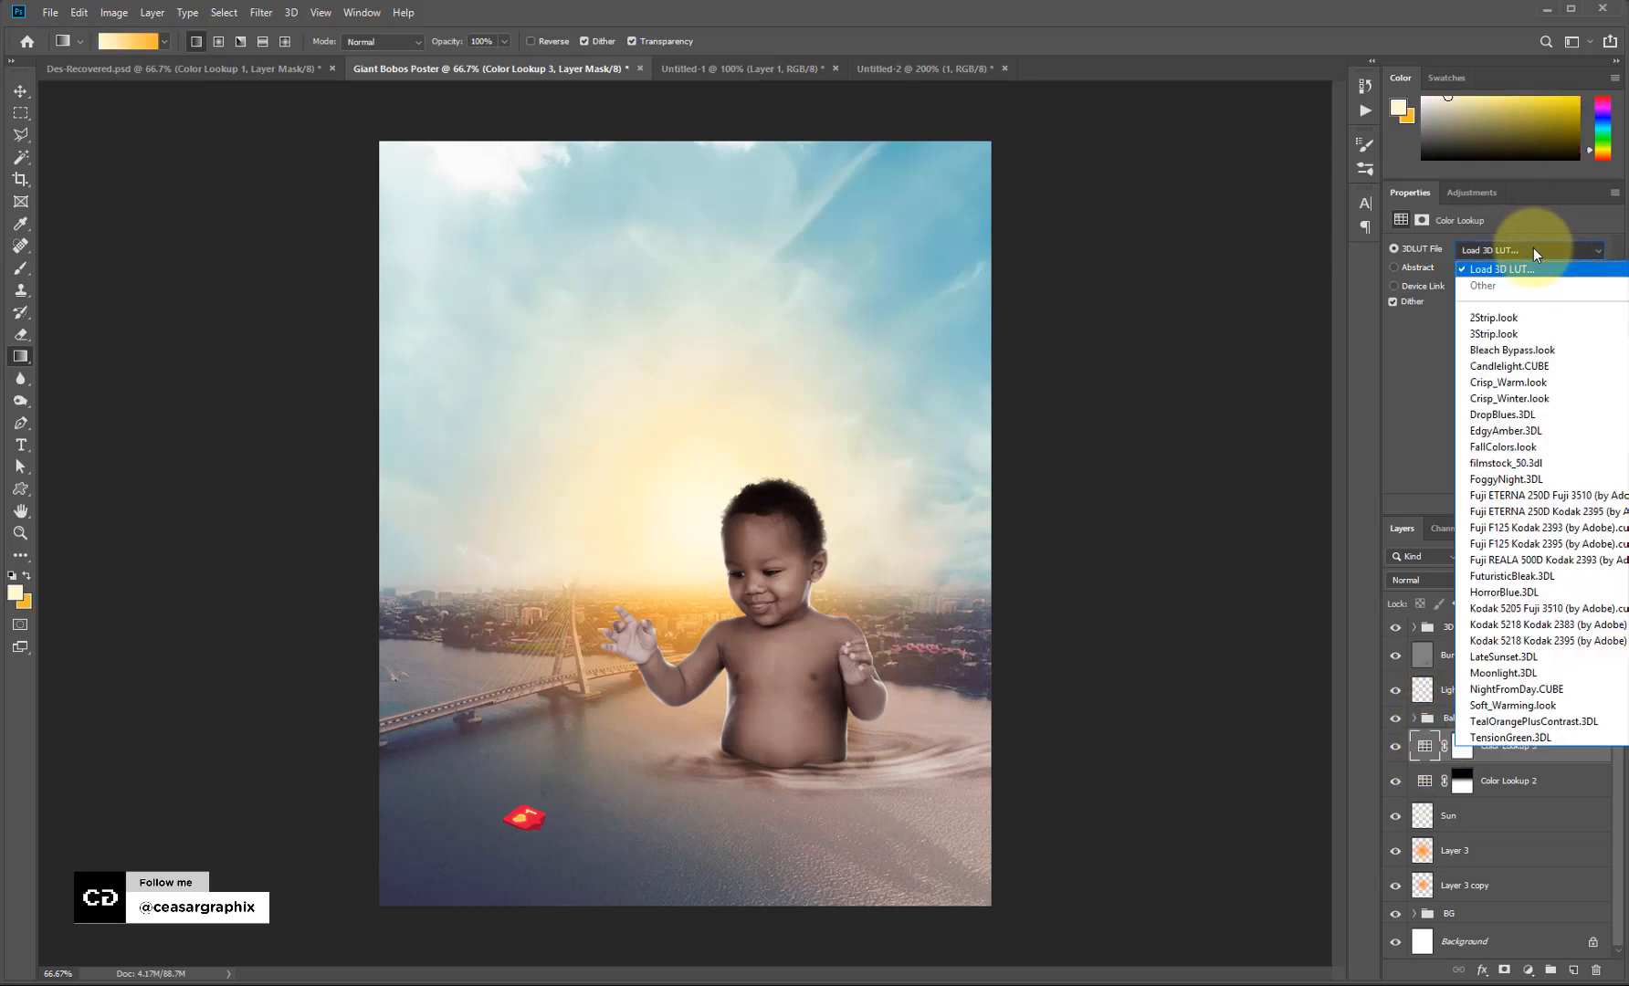
left_click(1526, 703)
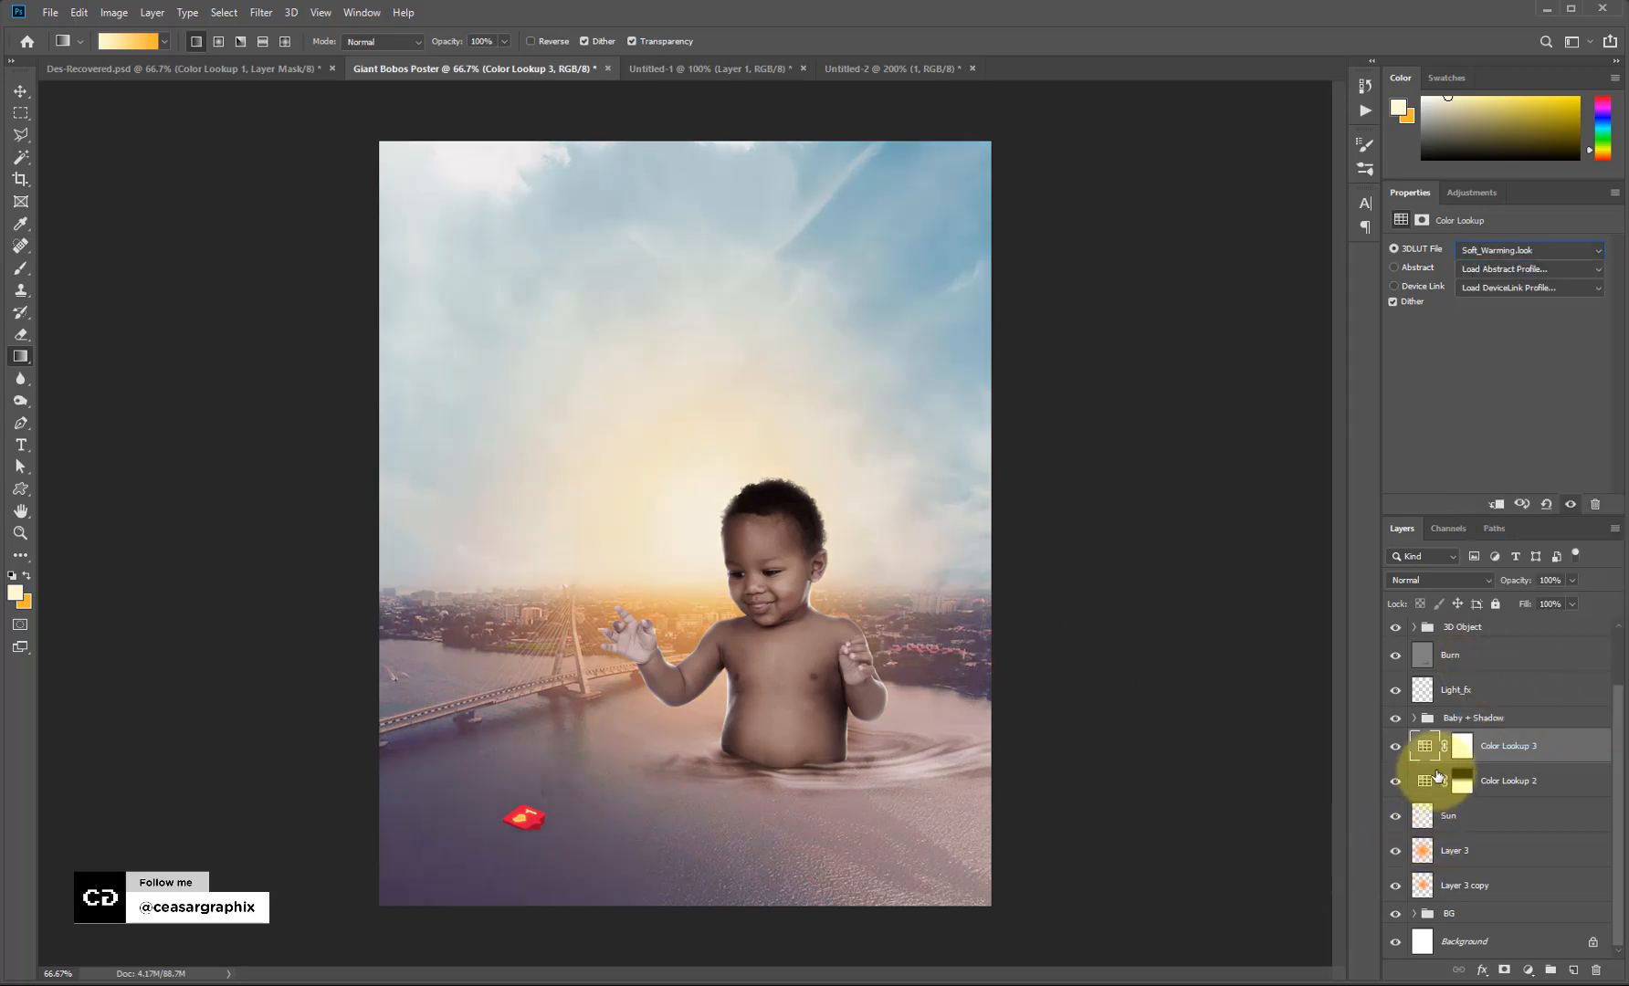
mouse_move(1471, 754)
left_mouse_down()
mouse_move(1502, 744)
mouse_move(1504, 677)
mouse_move(1518, 811)
mouse_move(1508, 763)
left_mouse_up()
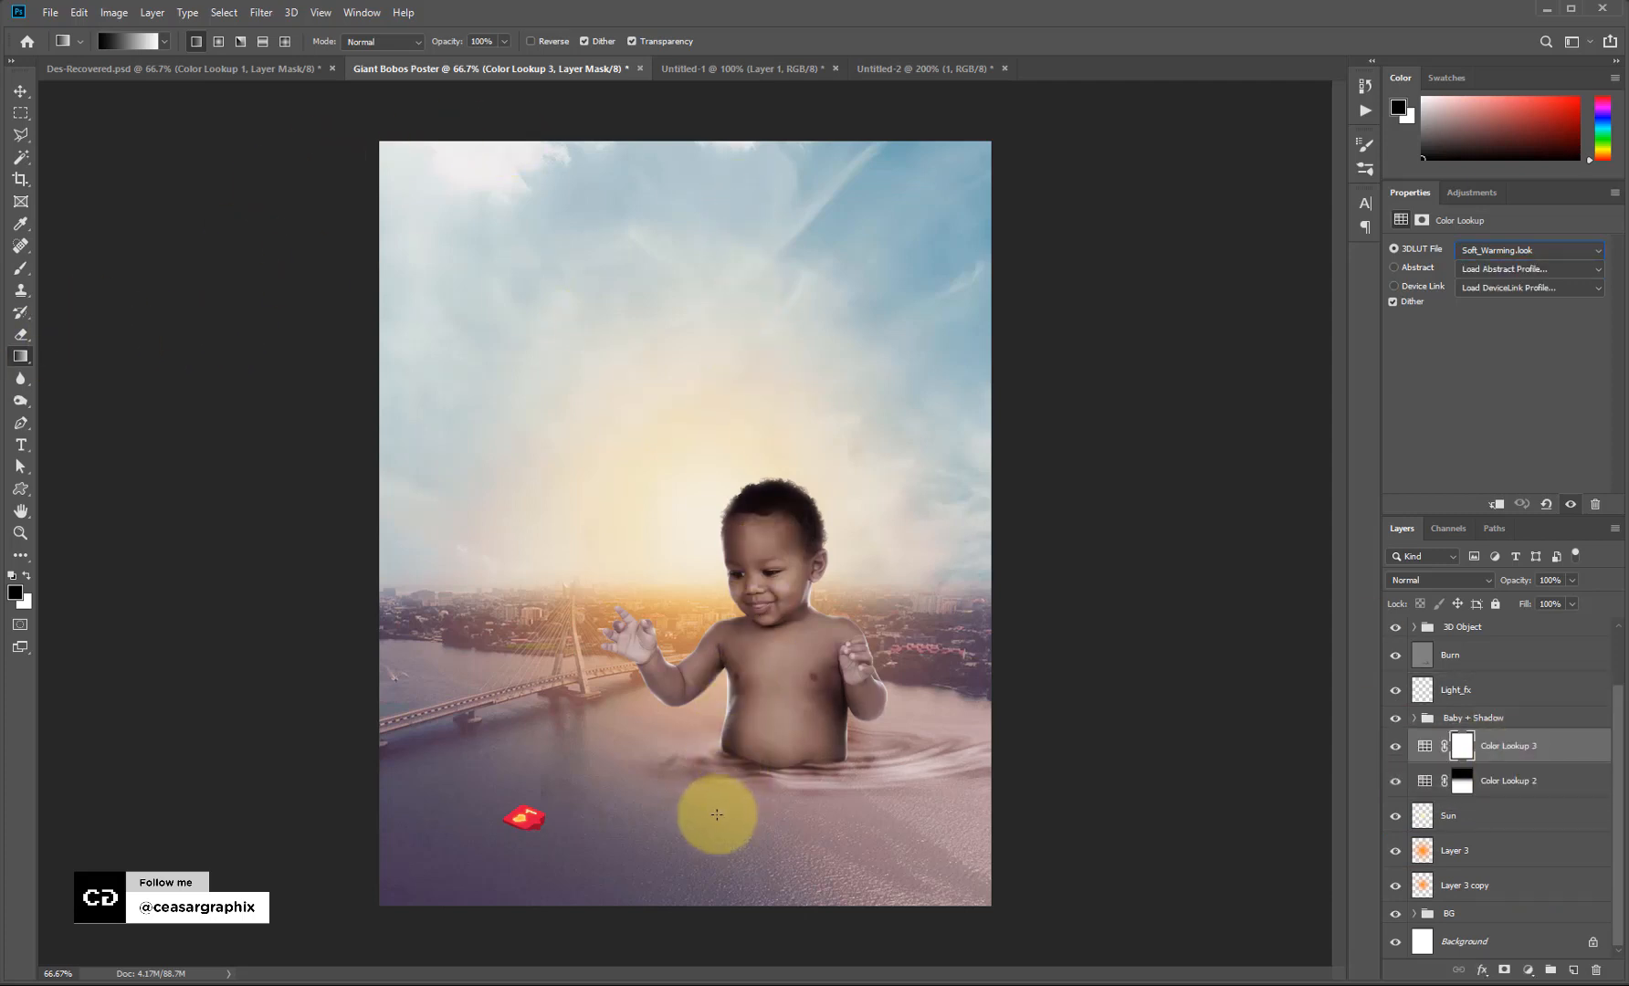
left_click_drag(716, 814, 716, 507)
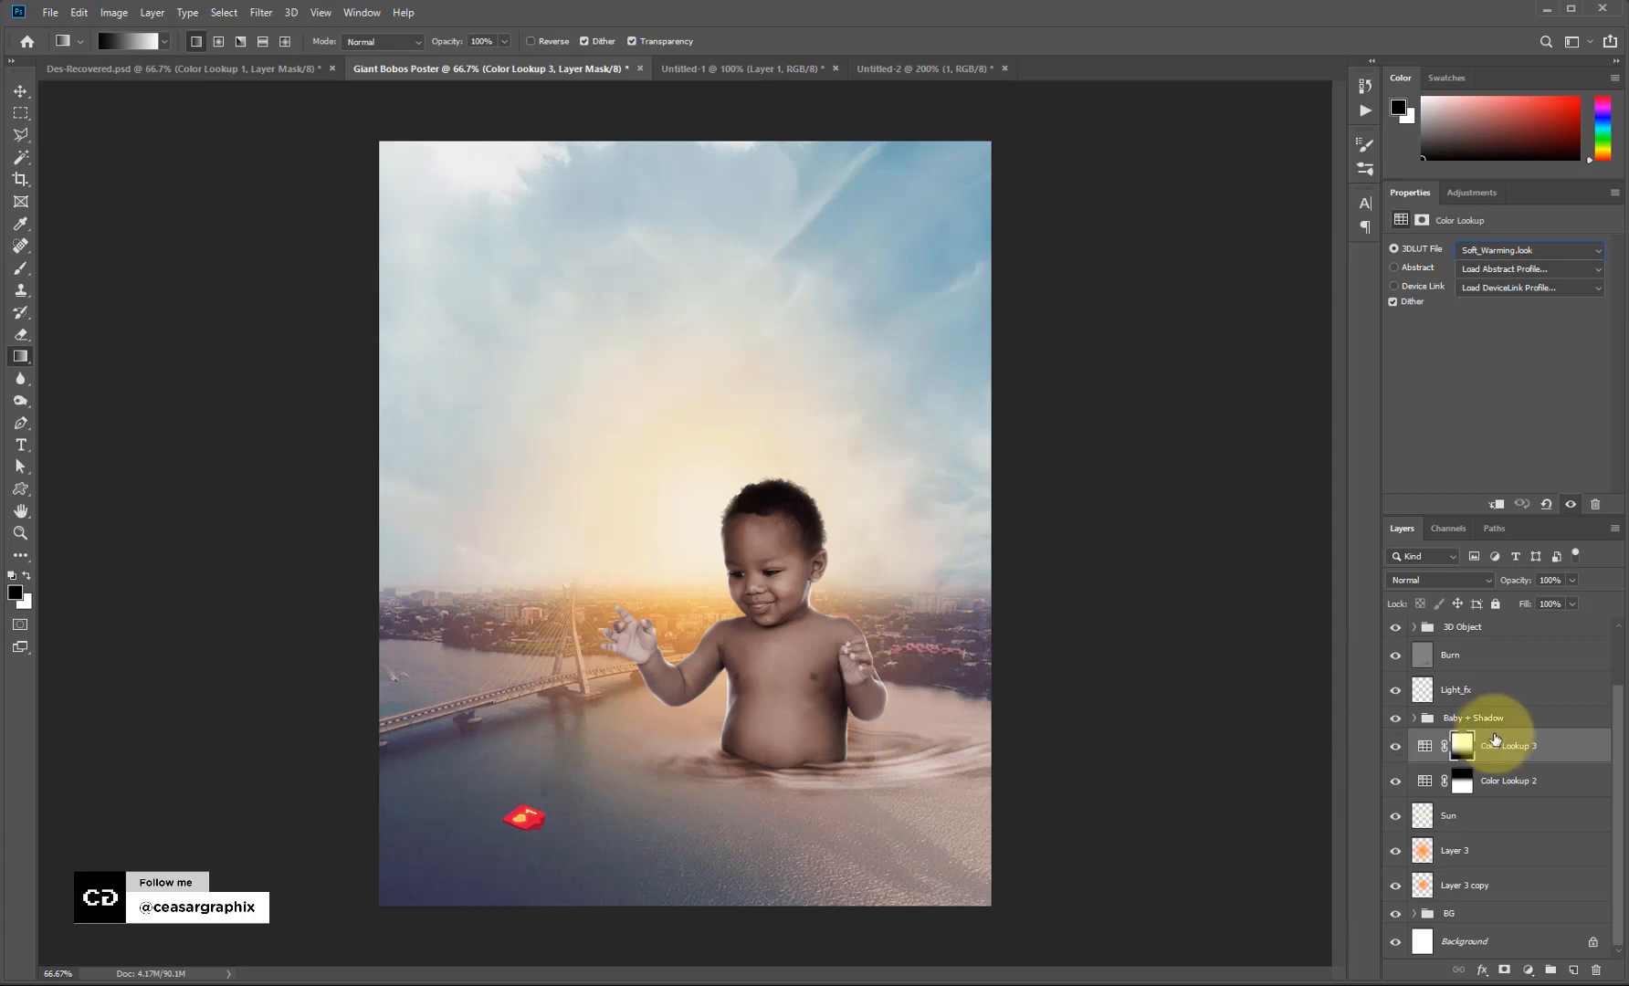
Create a 50% gray Overlay layer named Burn and move it below the 3D Object group.
scroll(1494, 739, "up", 2)
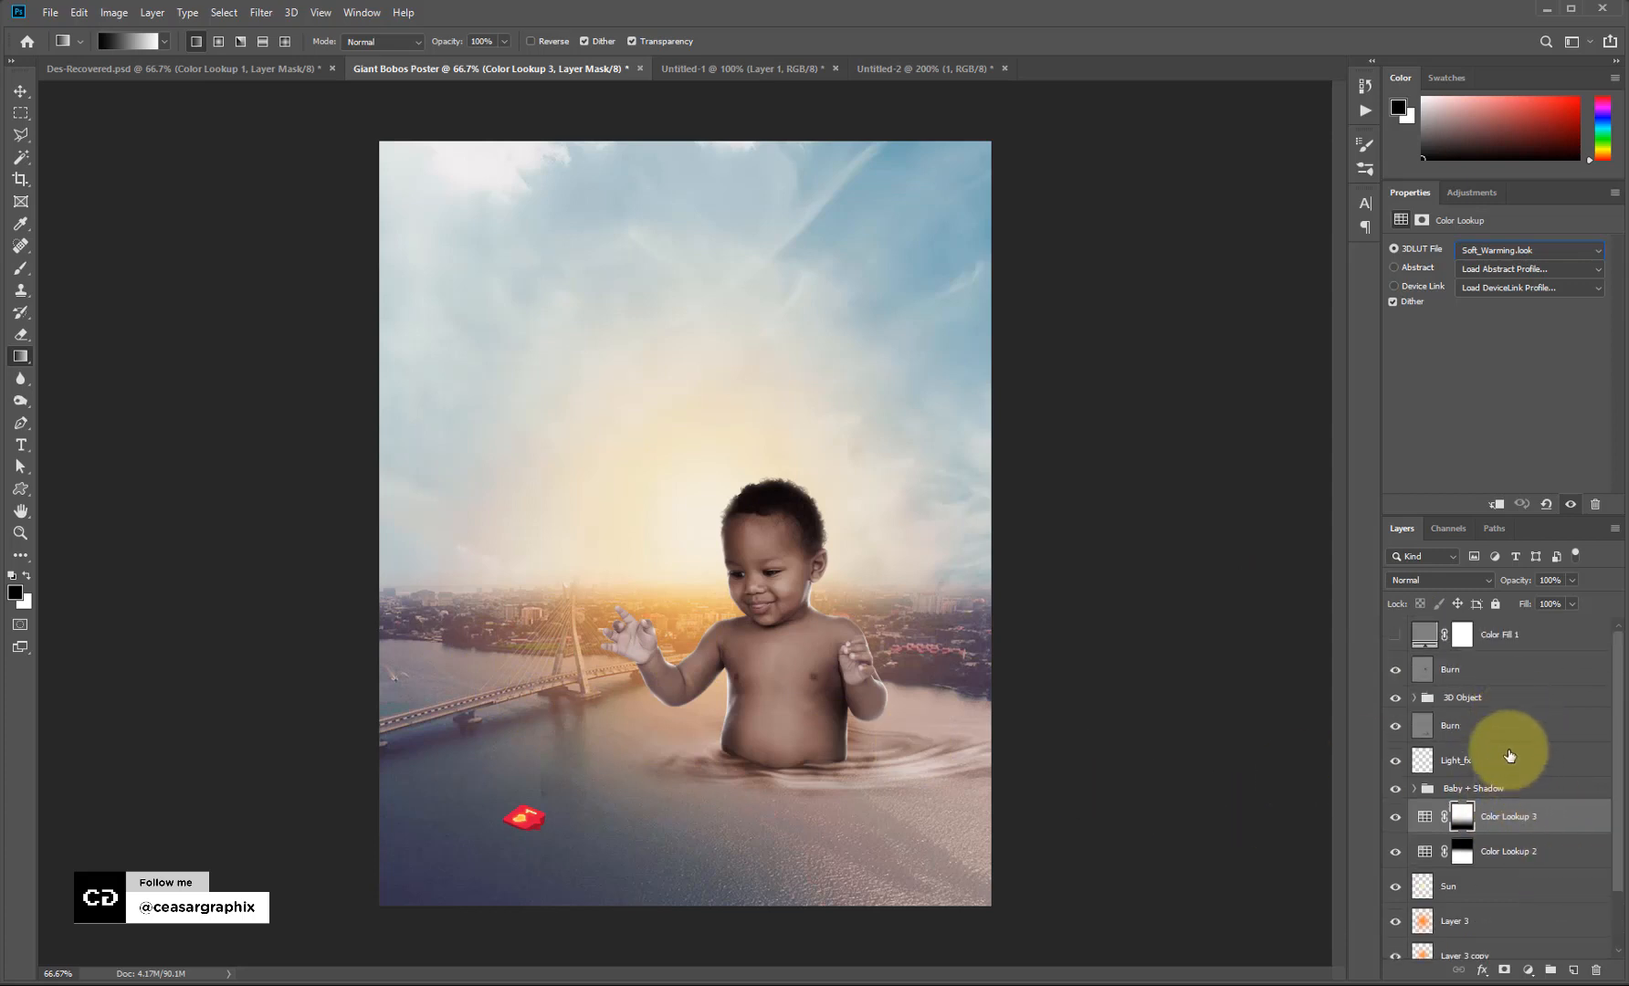
left_click(1491, 636)
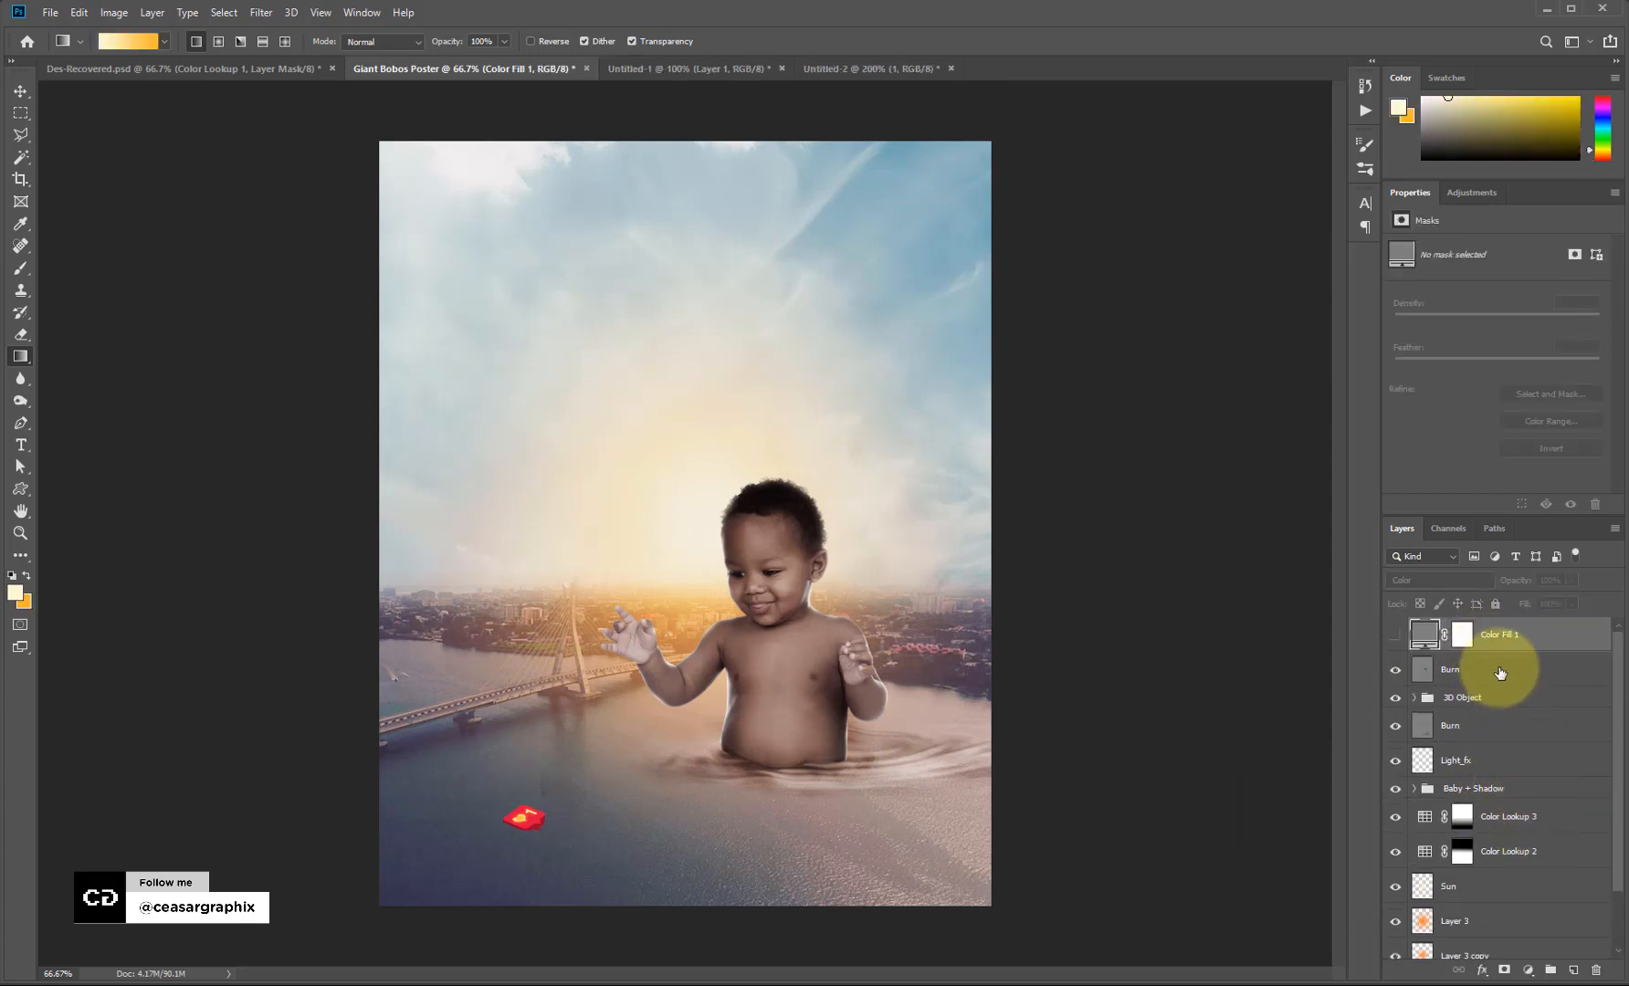
left_click(1500, 673)
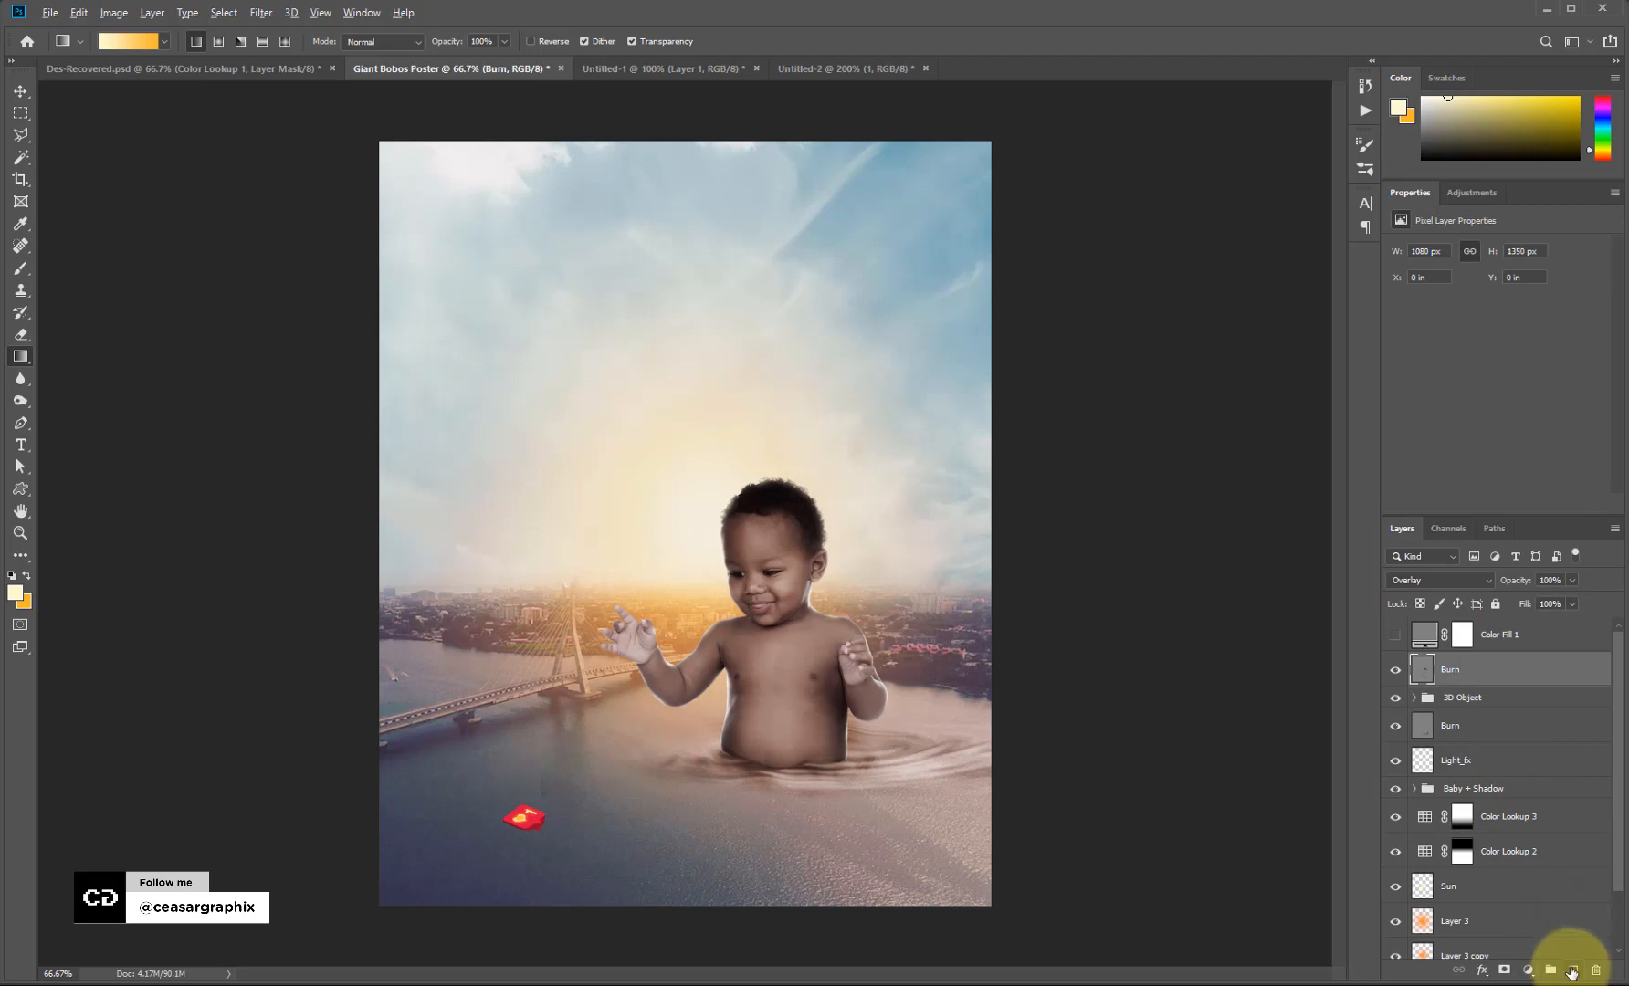
left_click(1570, 972, "alt")
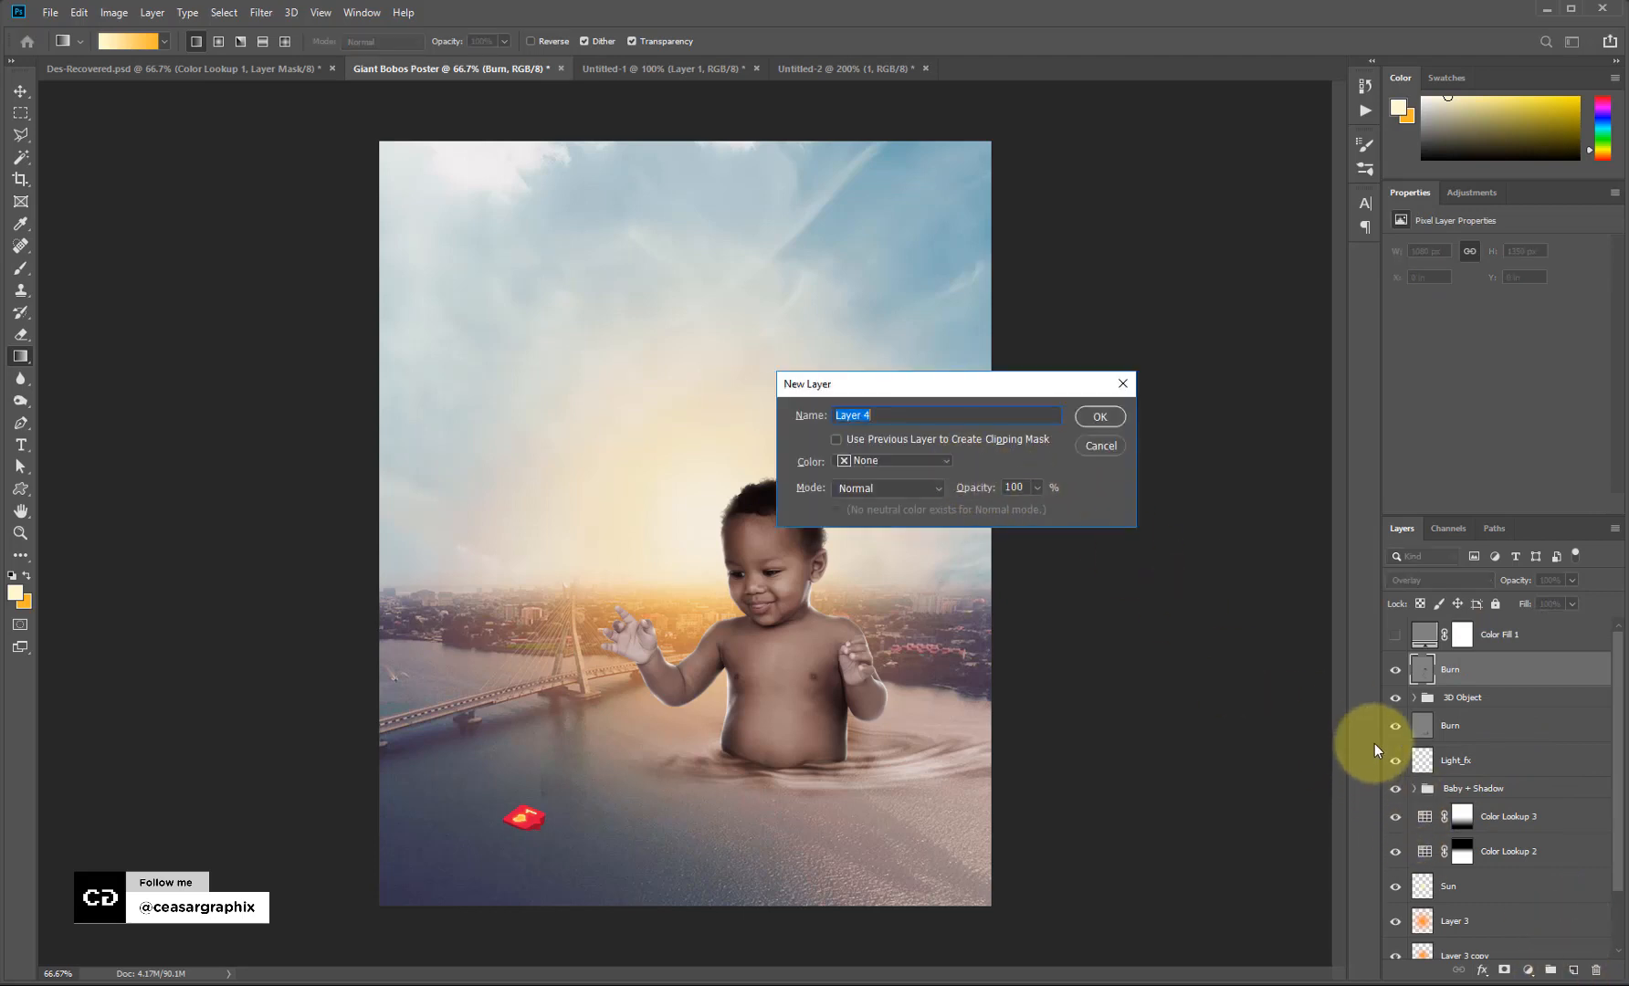
left_click(872, 417)
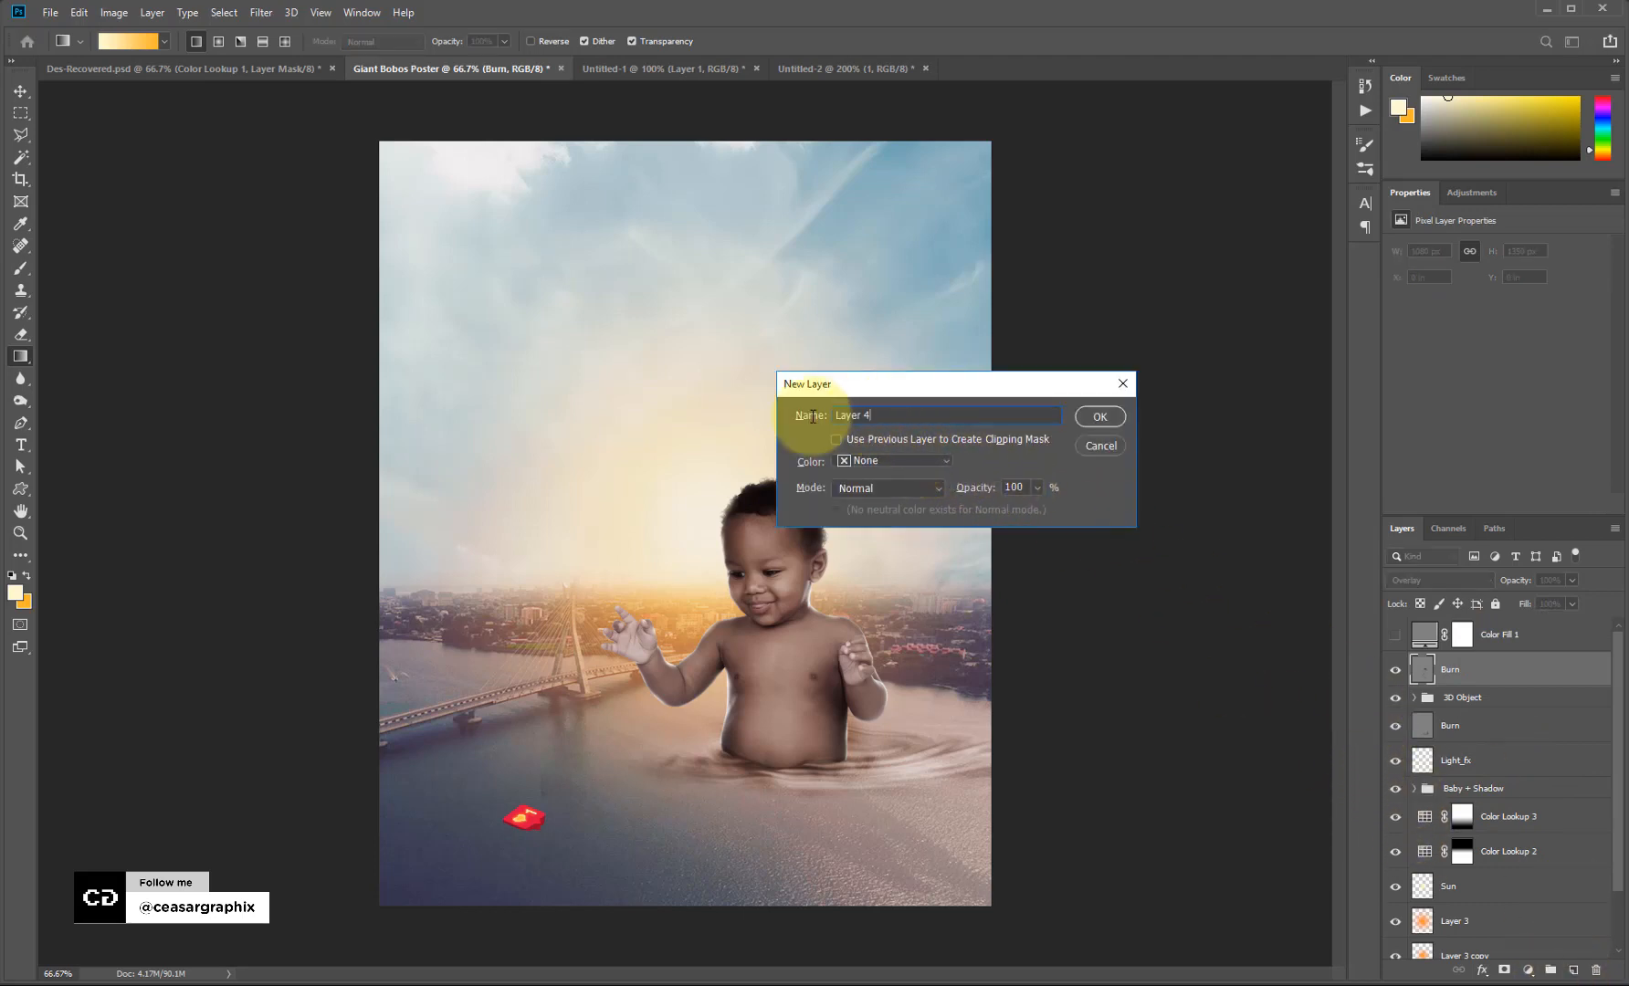
left_click(812, 416)
type("B")
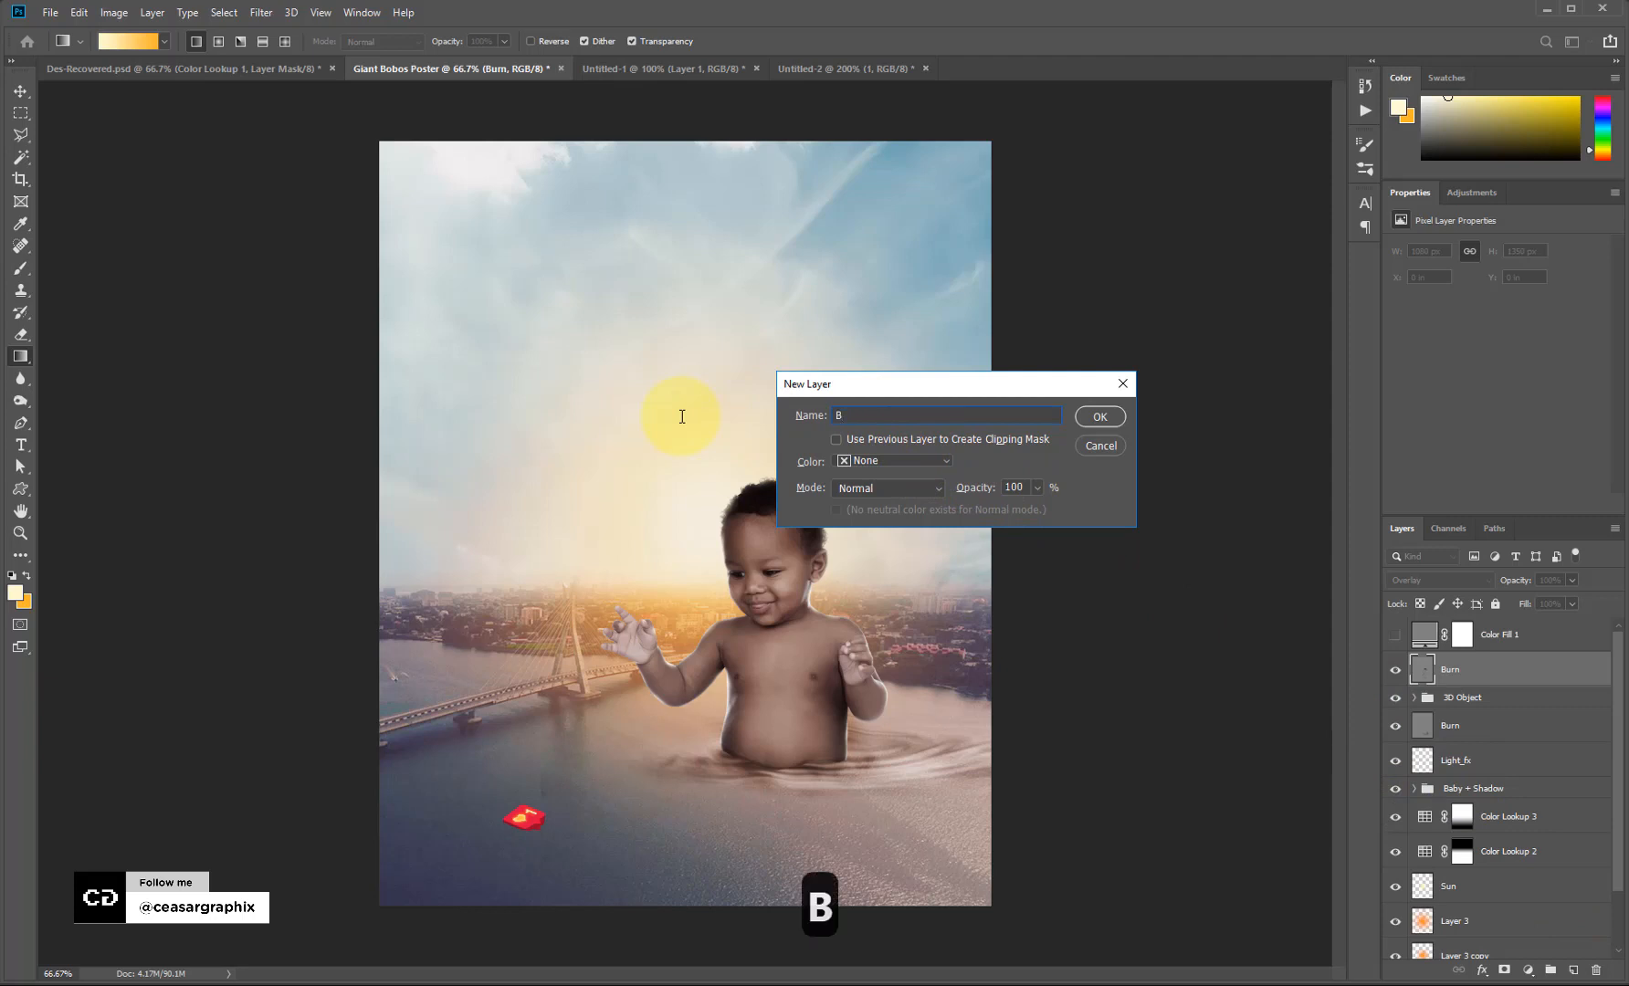
type("urn")
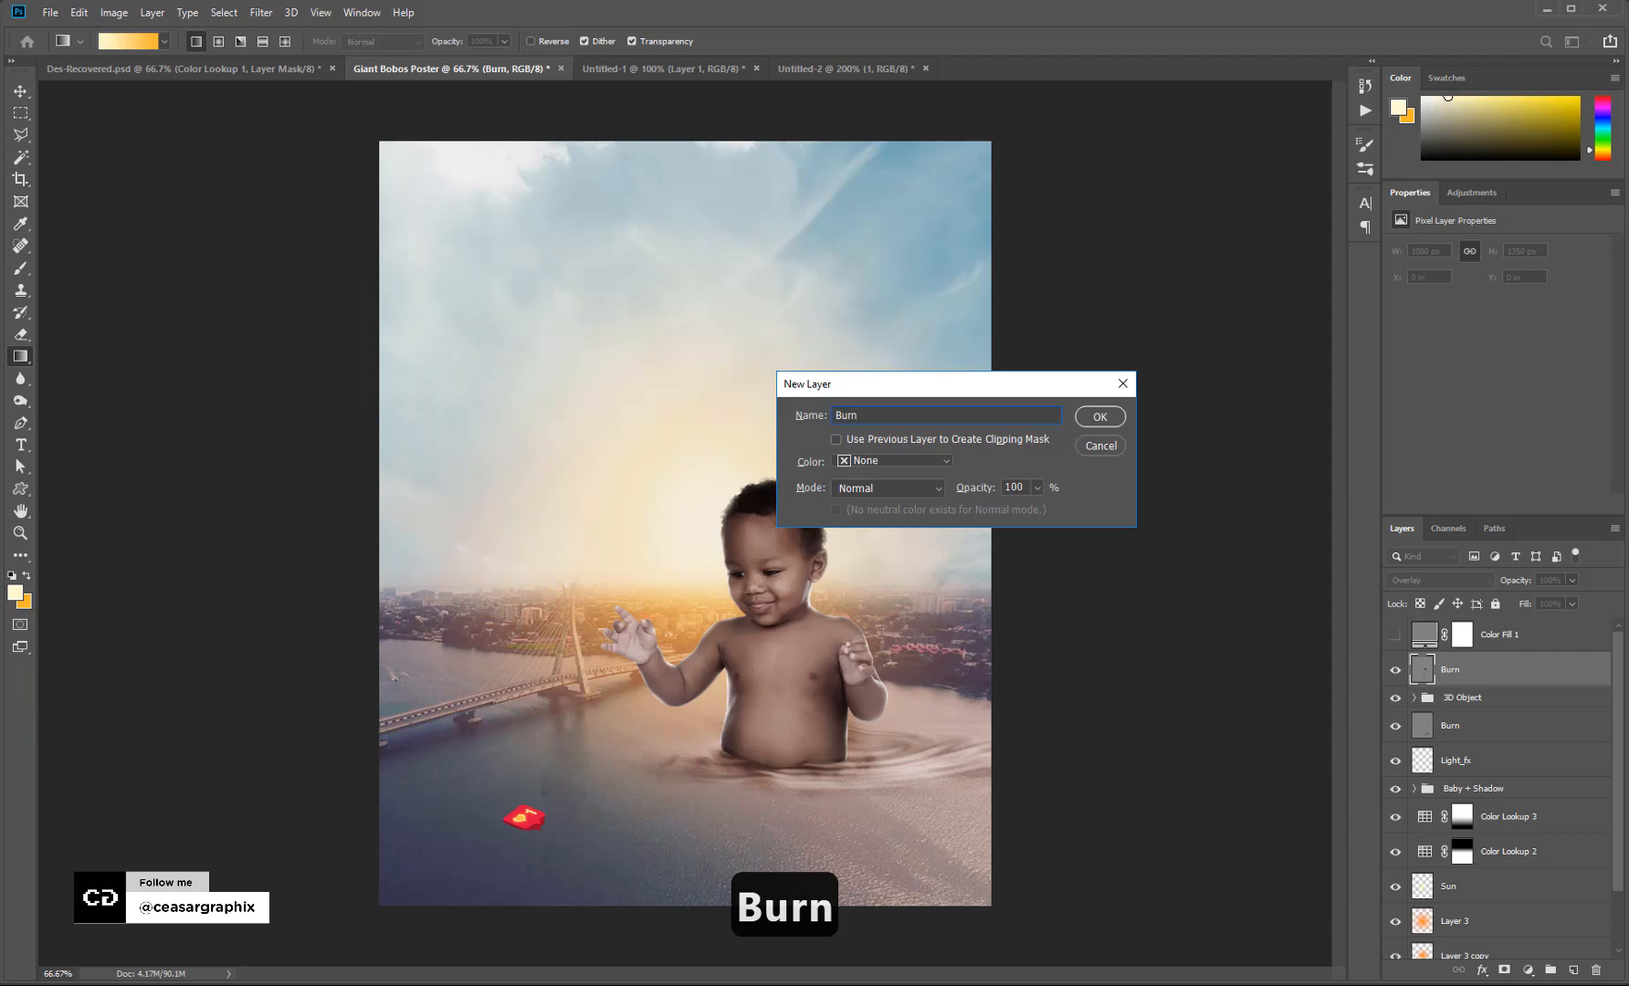
left_click(917, 488)
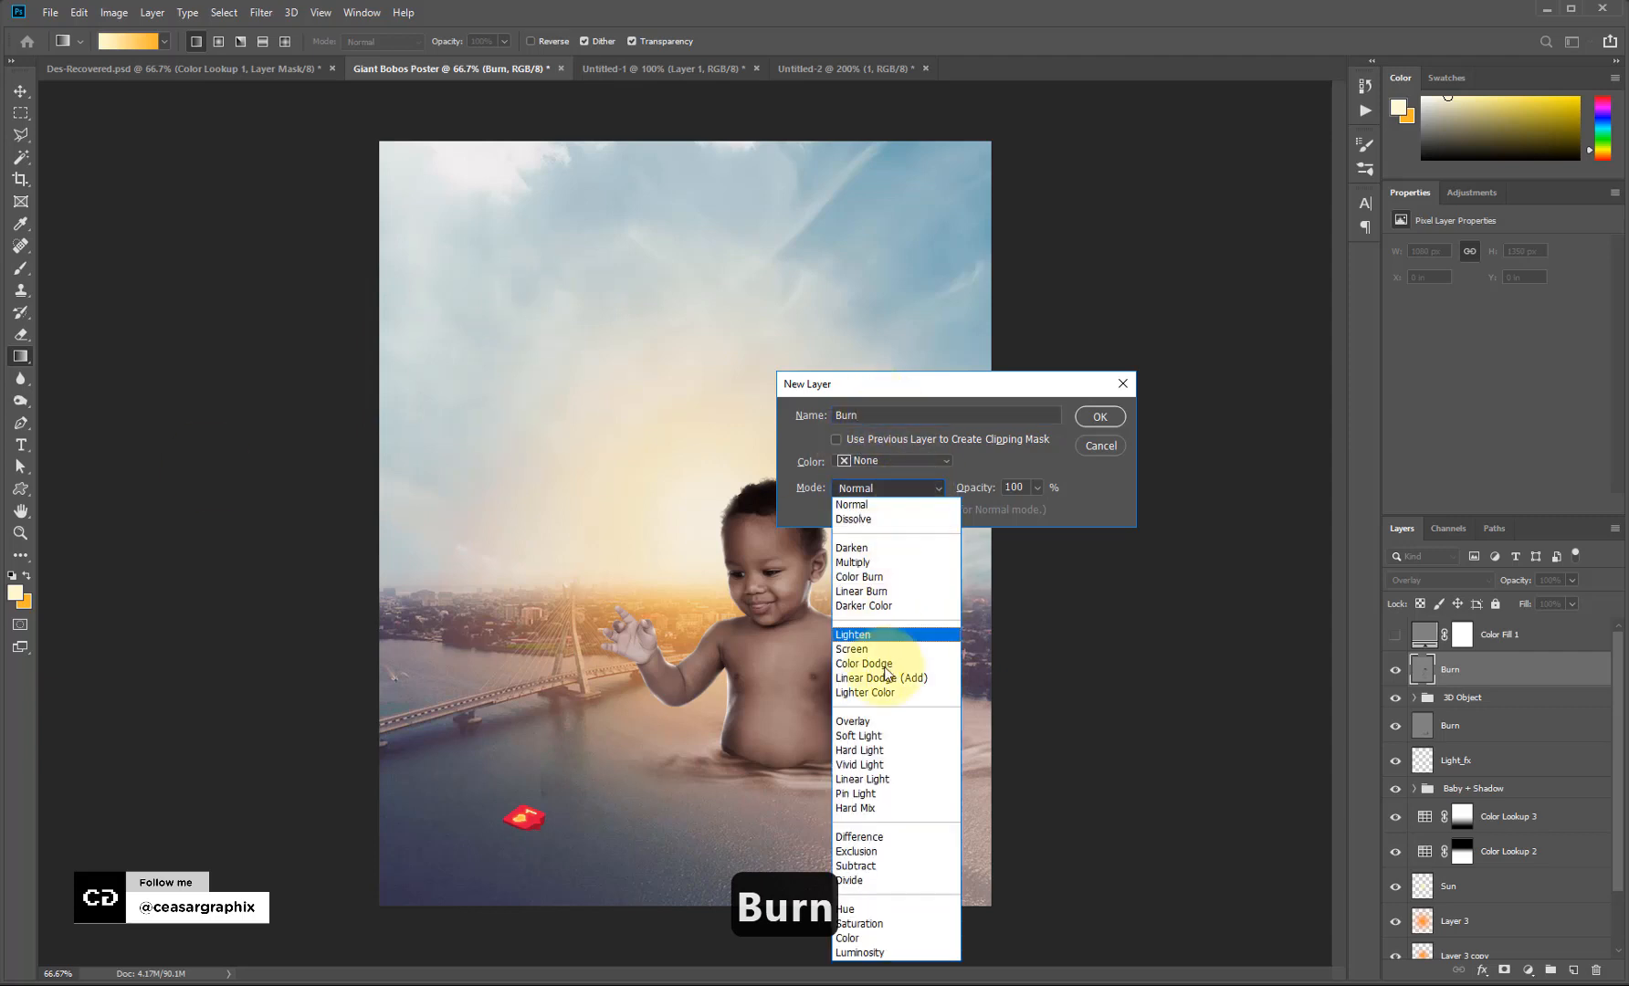
left_click(881, 721)
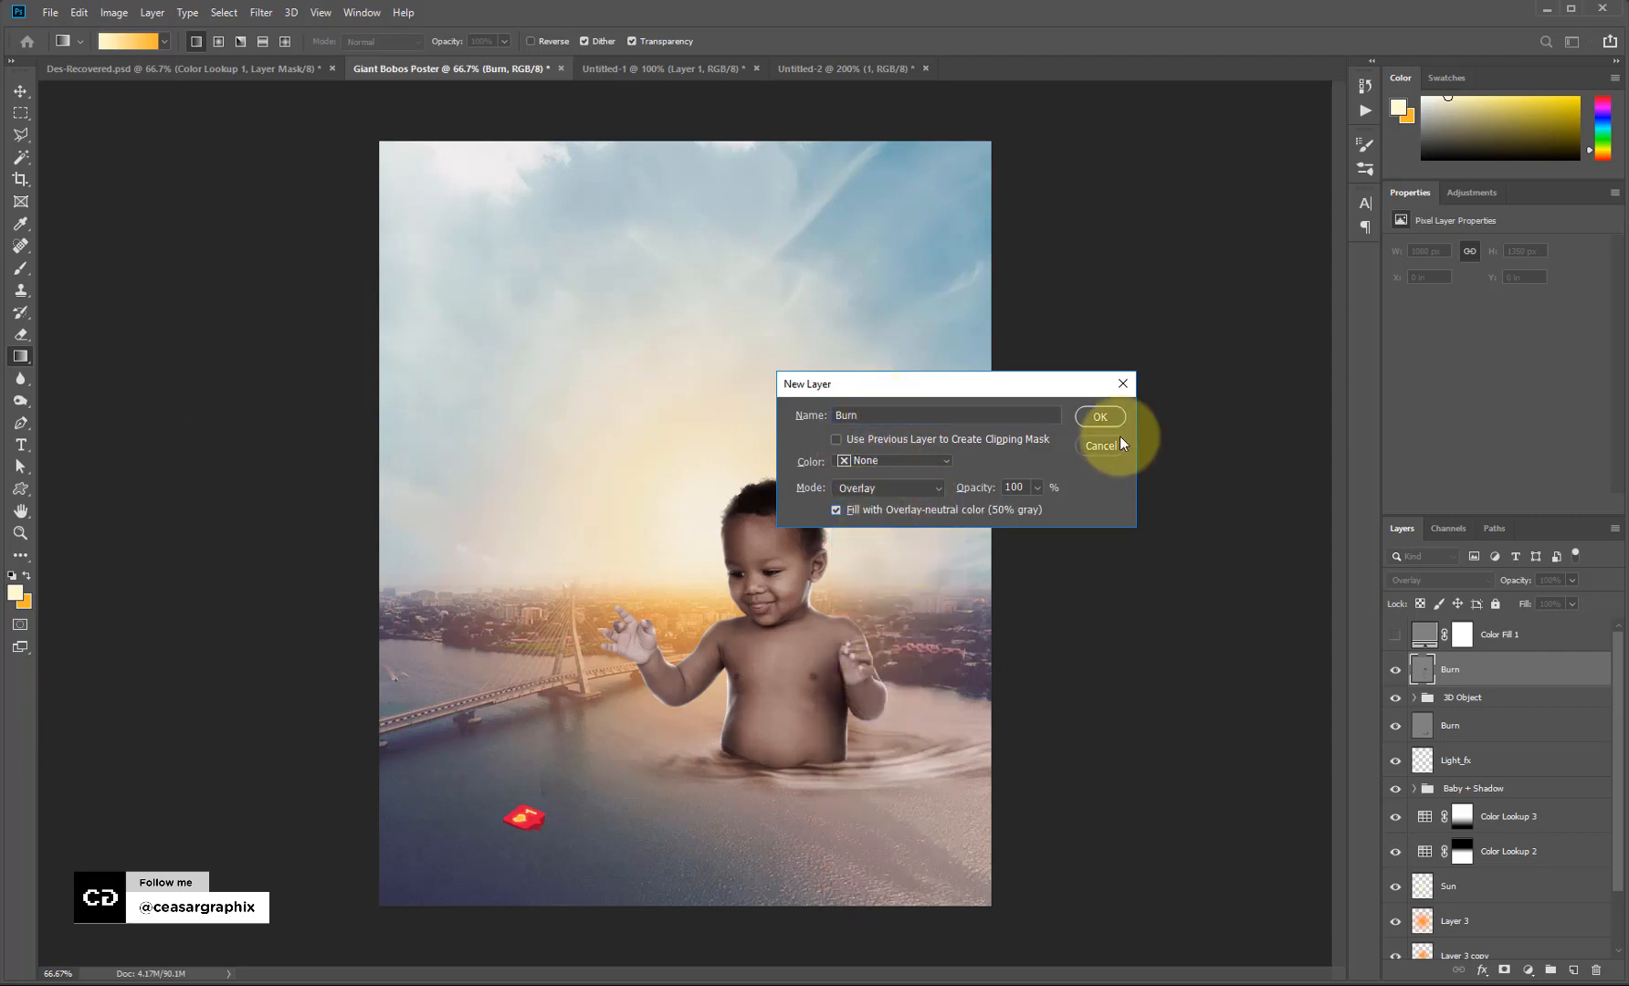
left_click(1100, 417)
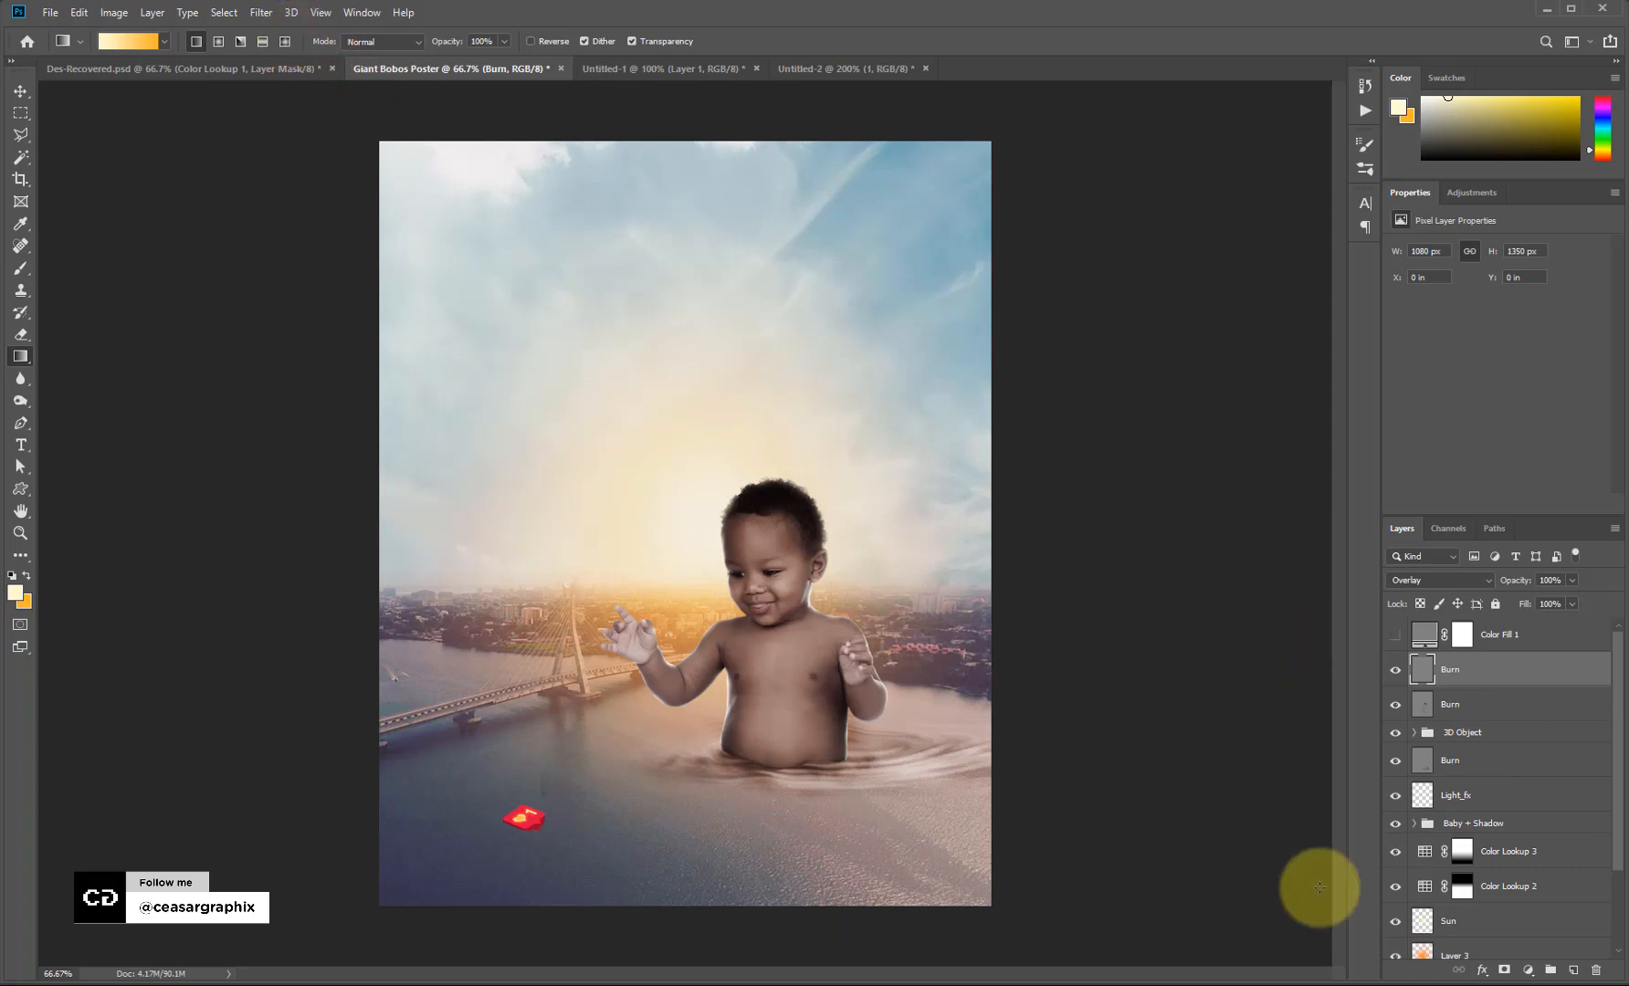
left_click_drag(1513, 668, 1511, 745)
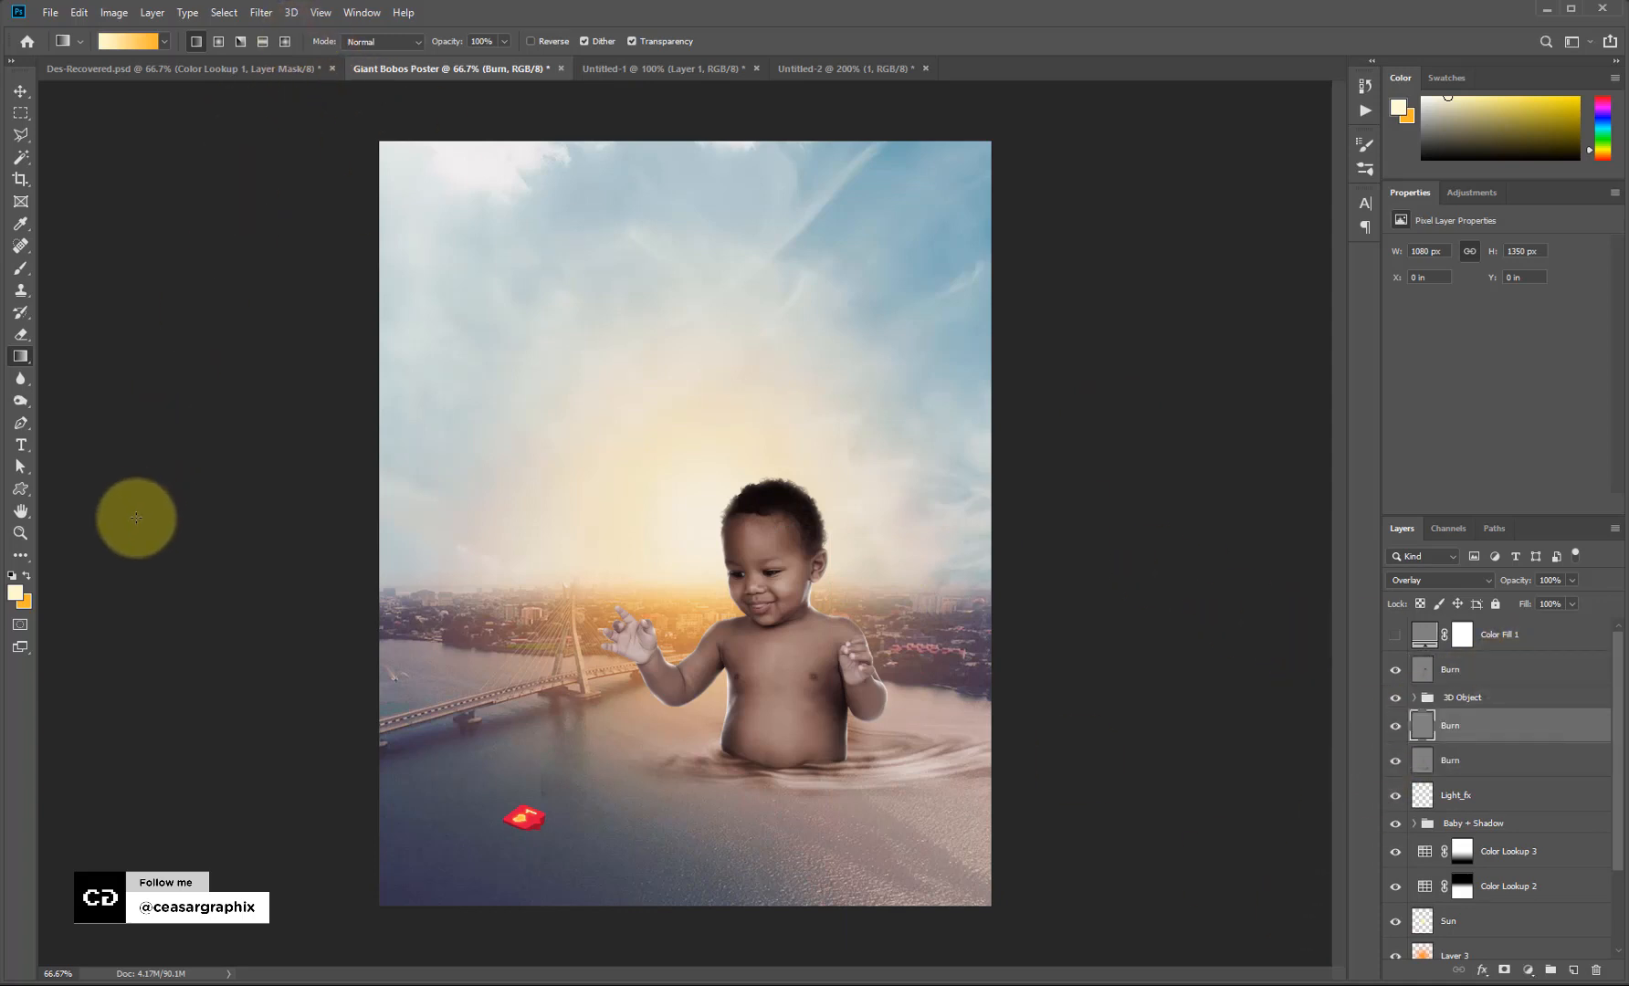
Burn the lower water darker with a large Burn brush, enlarging it up to 700.
left_click(16, 403)
left_click(80, 416)
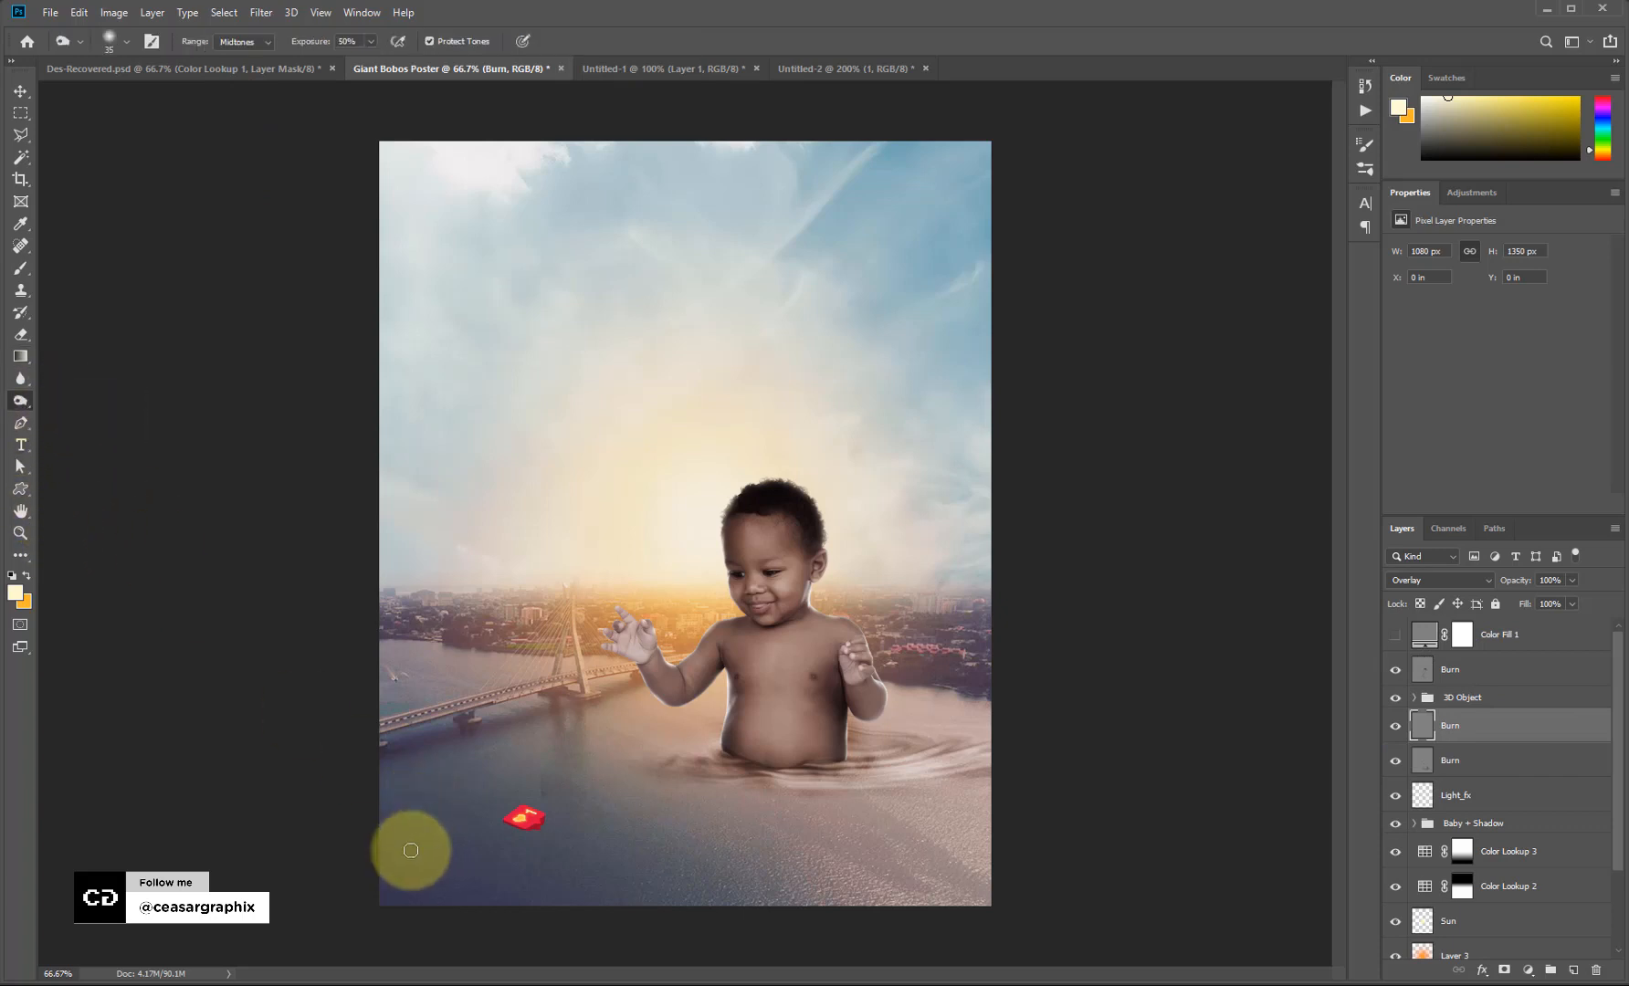
key("bracketright")
key("bracketright")
key("bracketright")
key("bracketright")
key("bracketright")
key("bracketright")
key("bracketright")
key("bracketright")
key("bracketright")
key("bracketright")
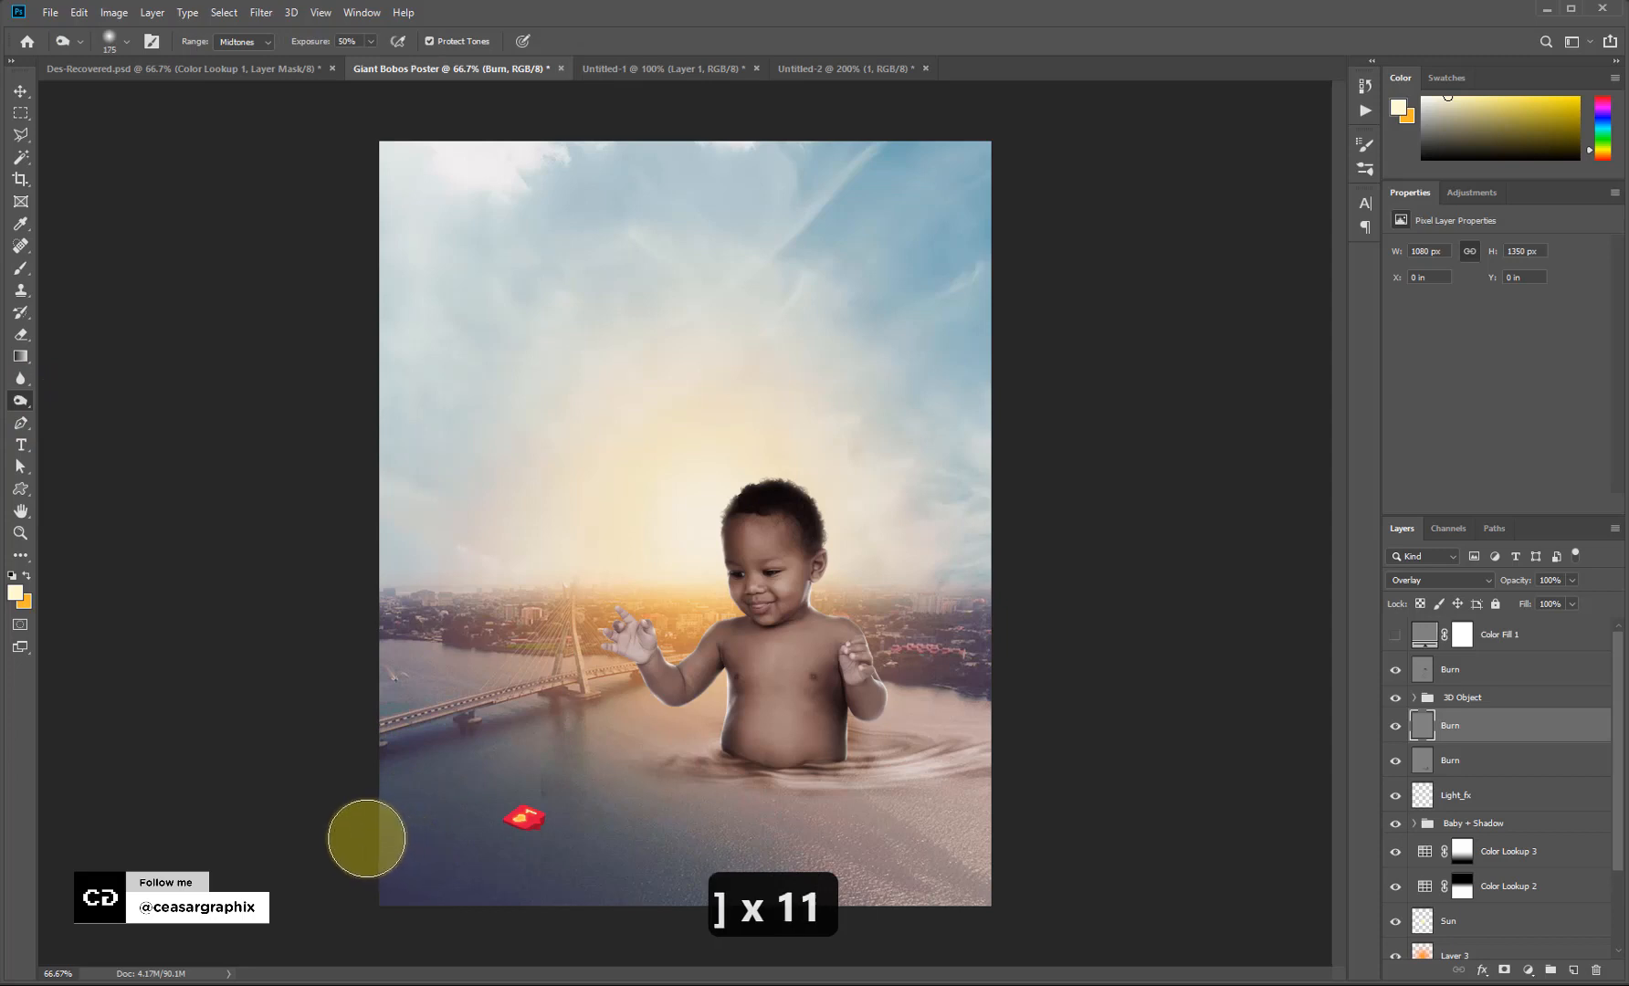
key("bracketright")
key("bracketright")
key("bracketright")
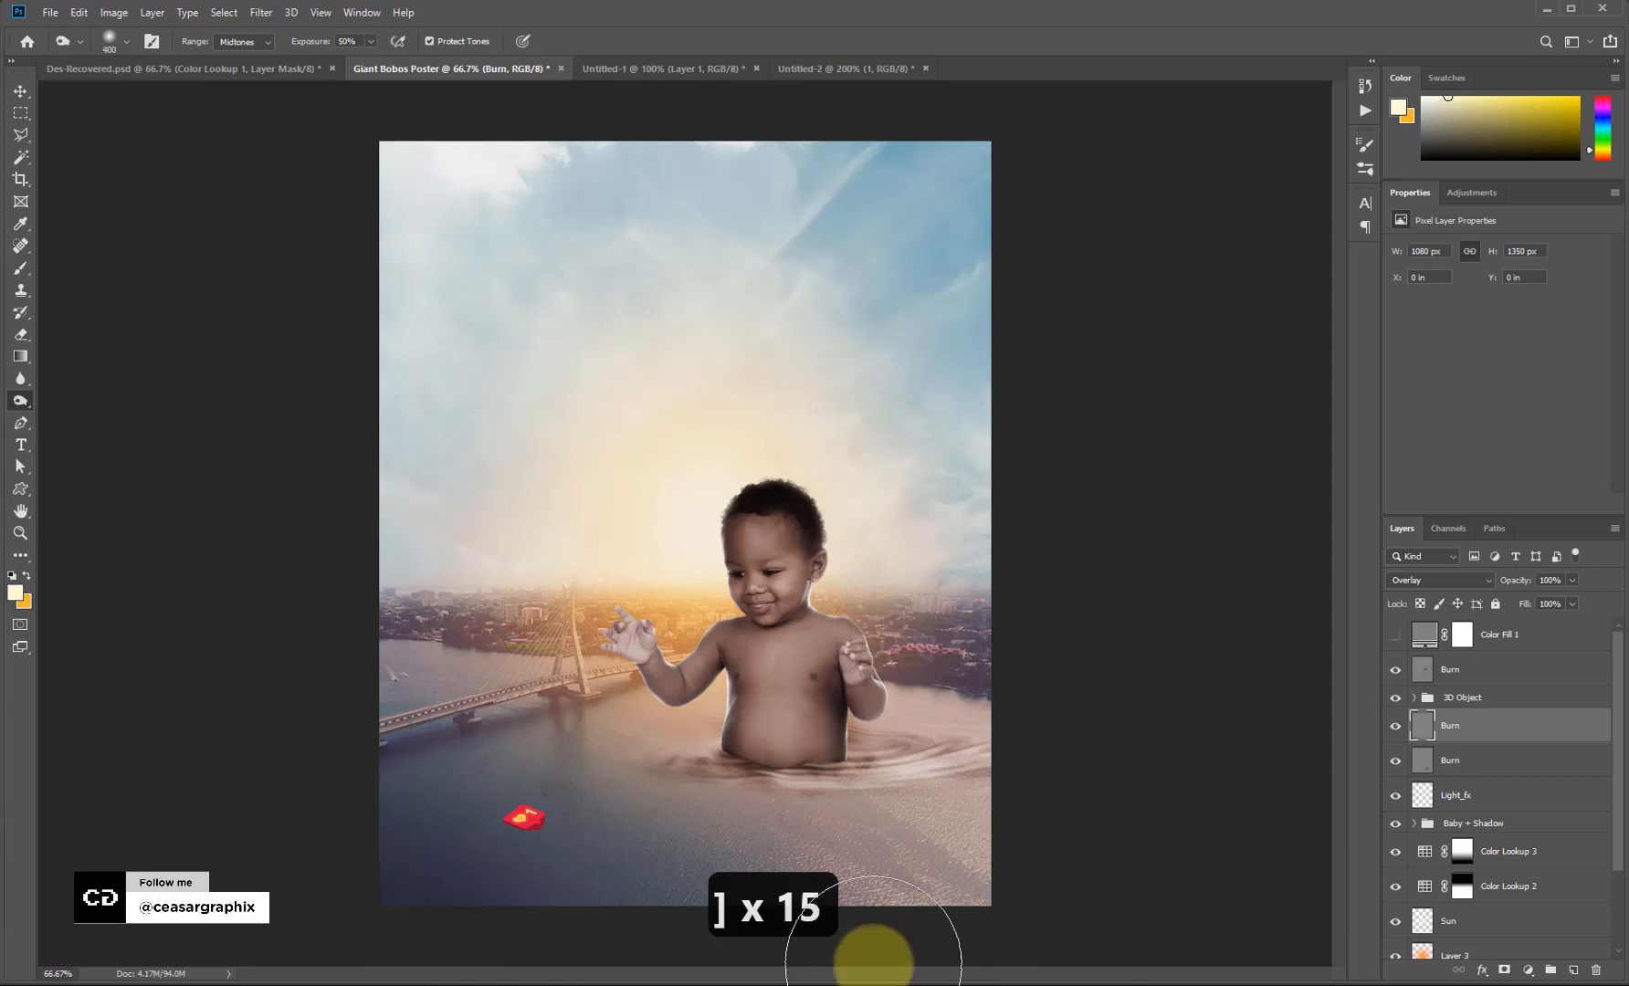
mouse_move(1031, 819)
left_mouse_down()
mouse_move(660, 938)
mouse_move(587, 937)
left_mouse_up()
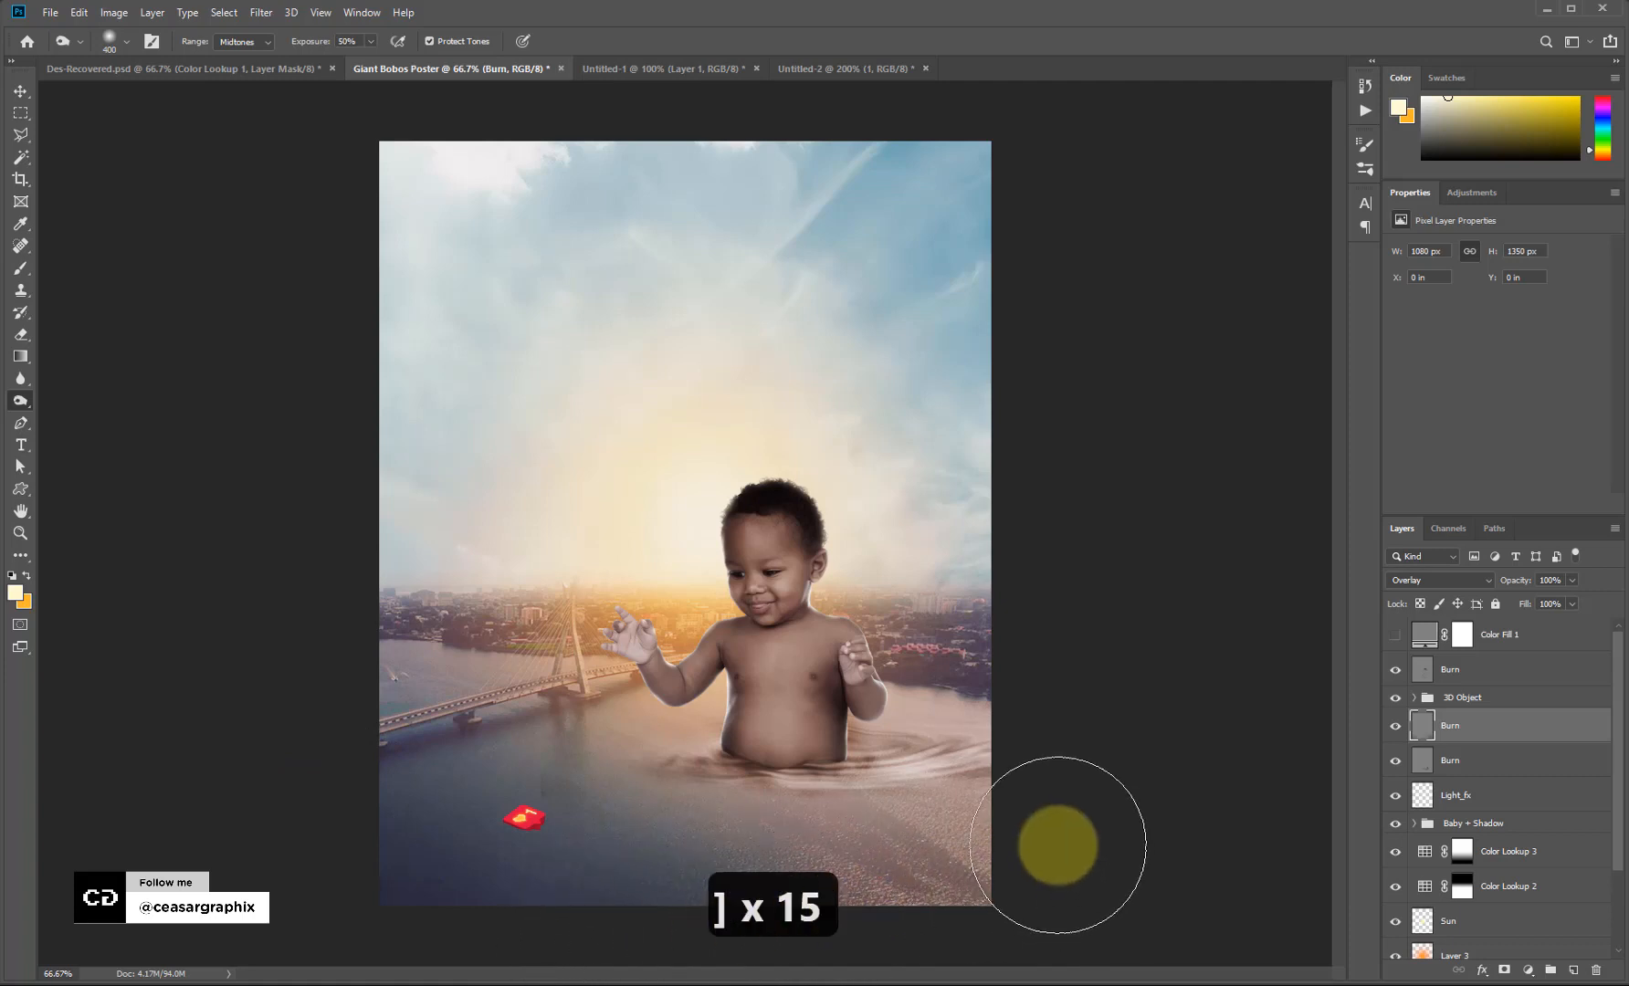
mouse_move(1058, 844)
left_mouse_down()
mouse_move(952, 850)
mouse_move(702, 918)
left_mouse_up()
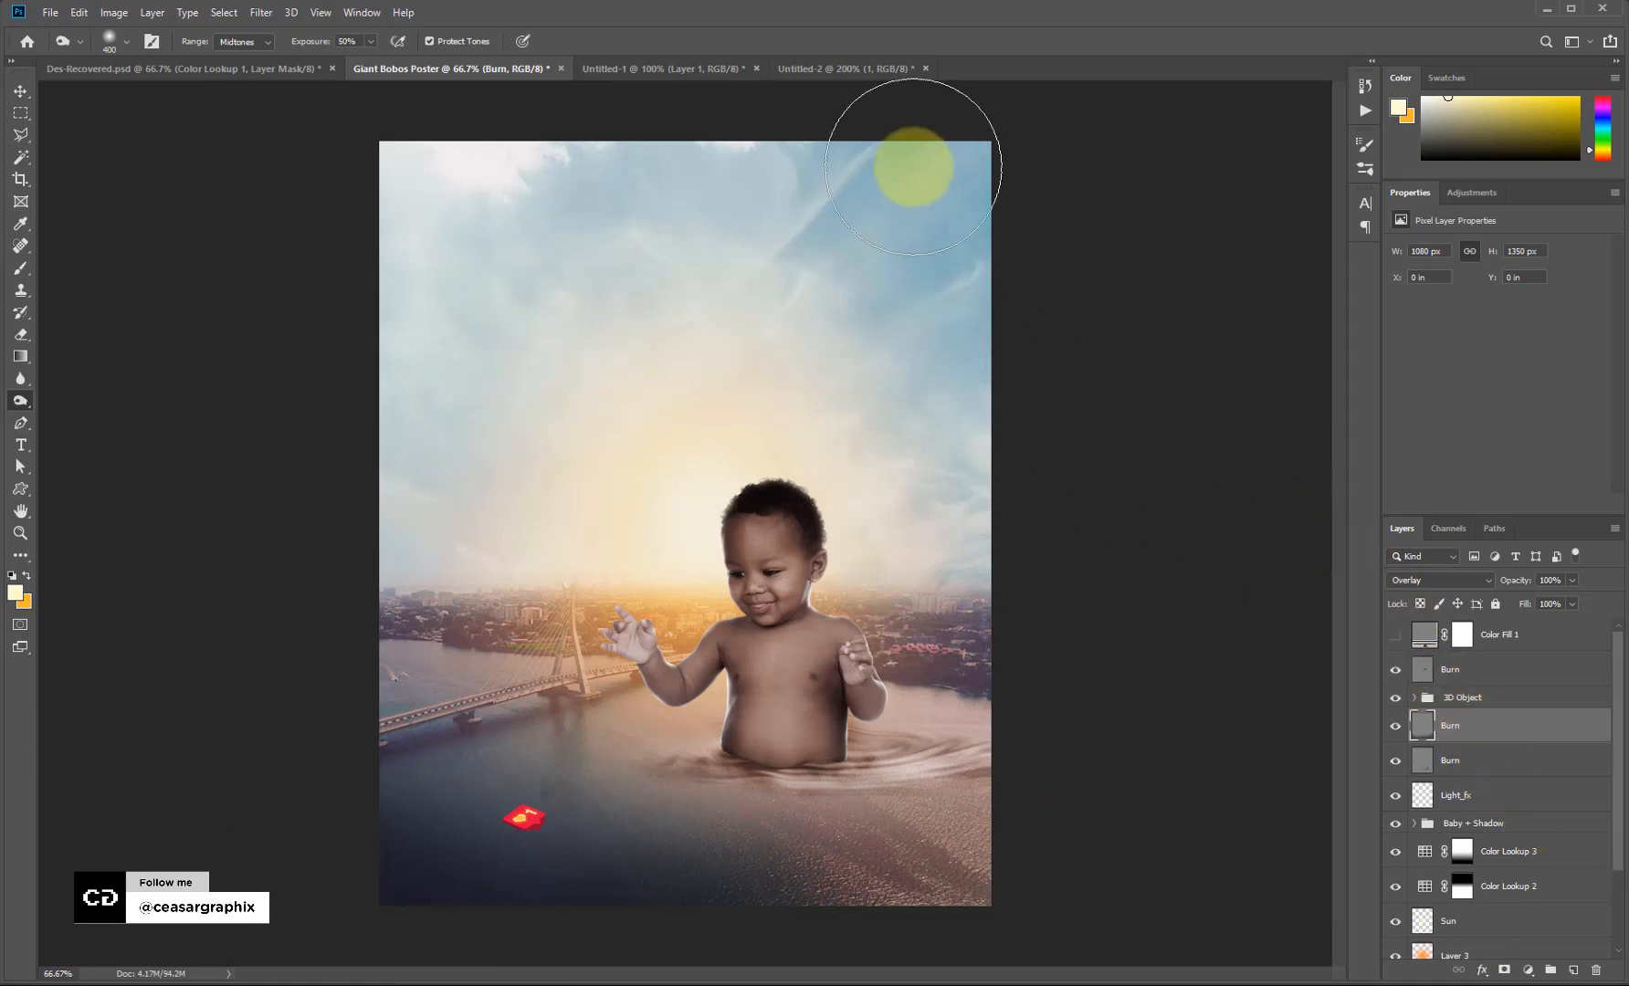
key("bracketright")
key("bracketright")
key("bracketright")
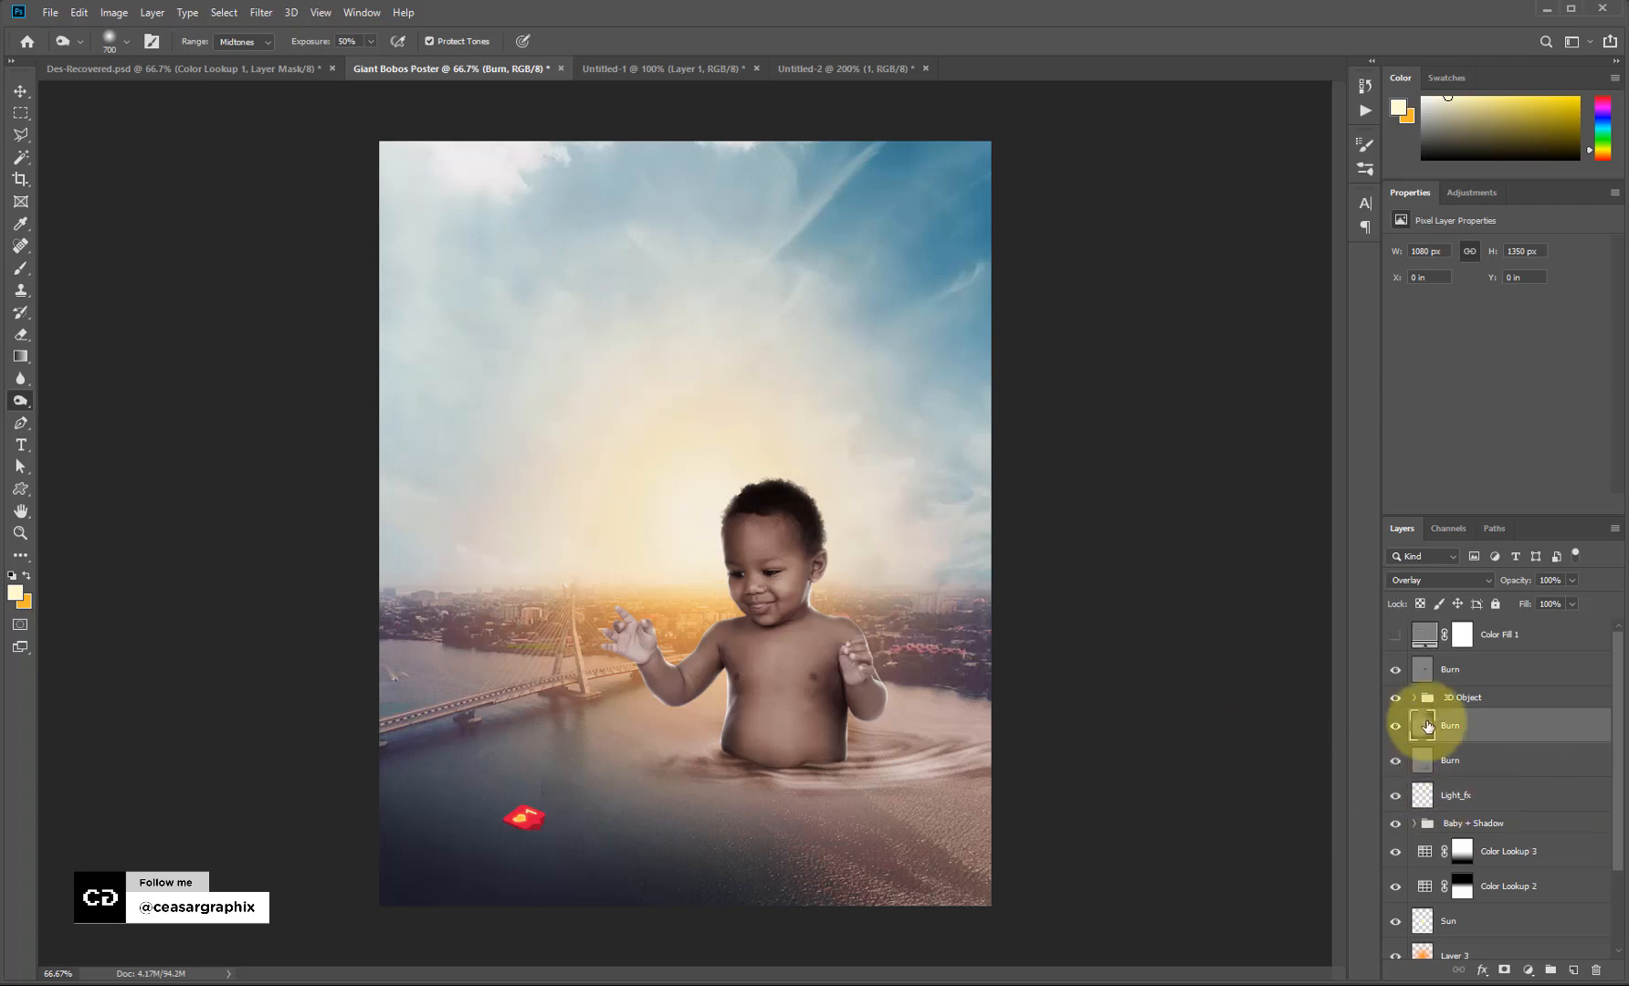
Move the 3D Object group below the Burn layer and stamp all visible layers into Layer 4.
key("v")
left_click_drag(1475, 694, 1482, 751)
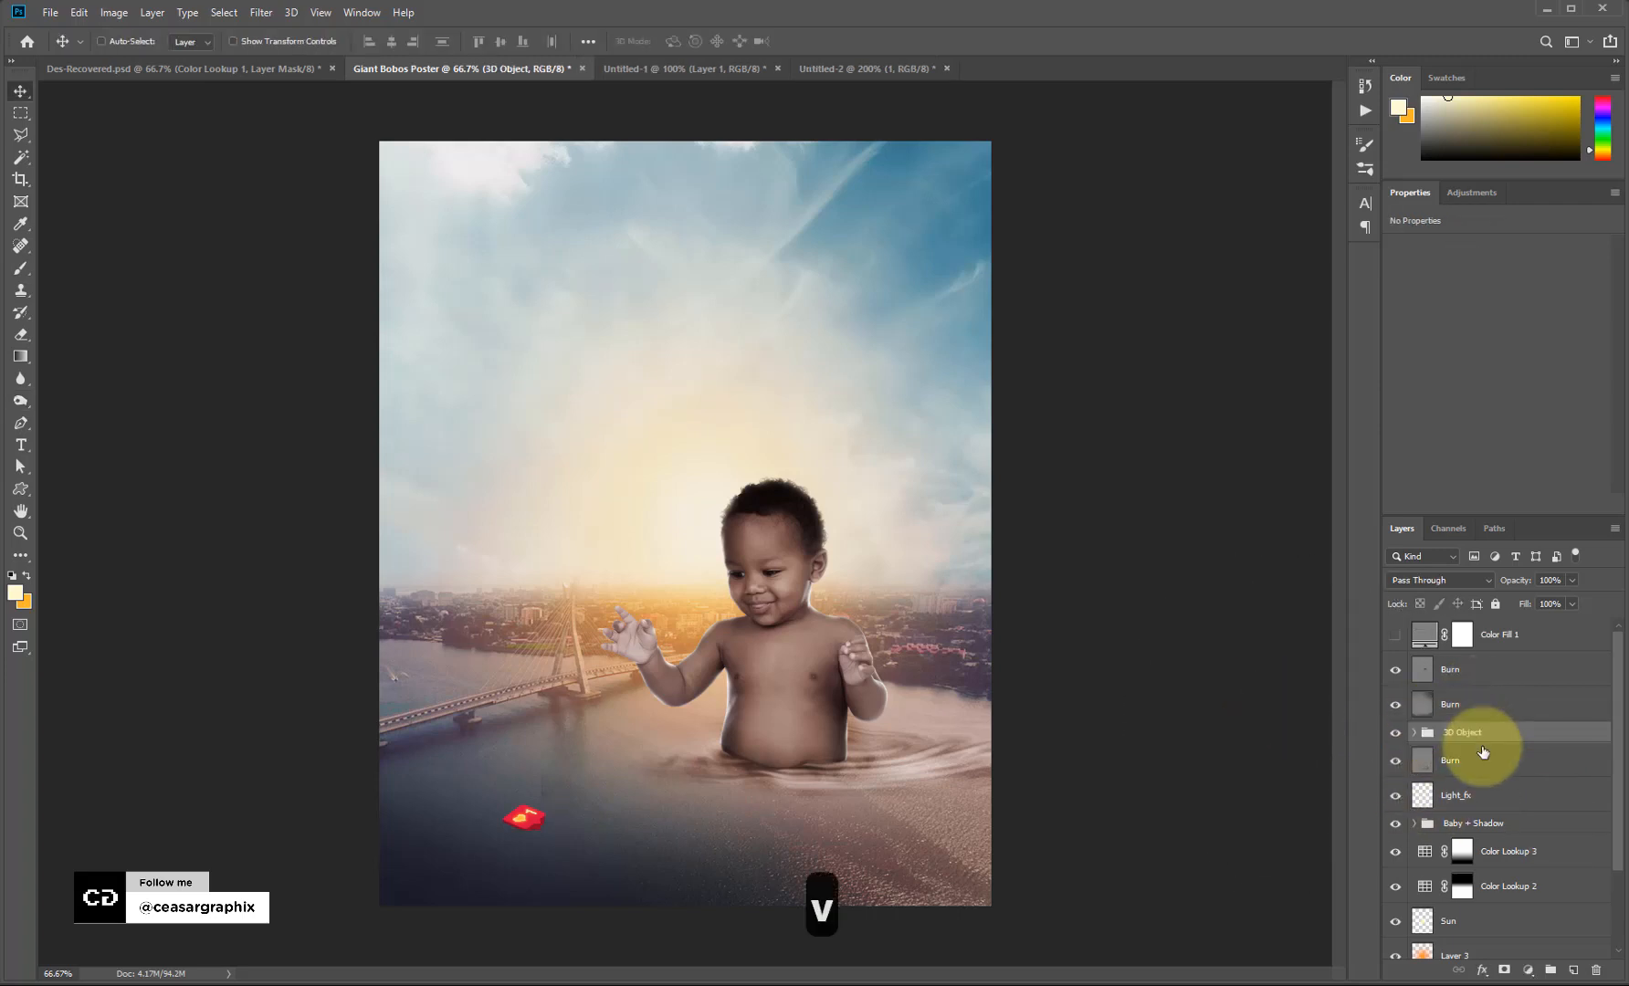
left_click(1483, 679)
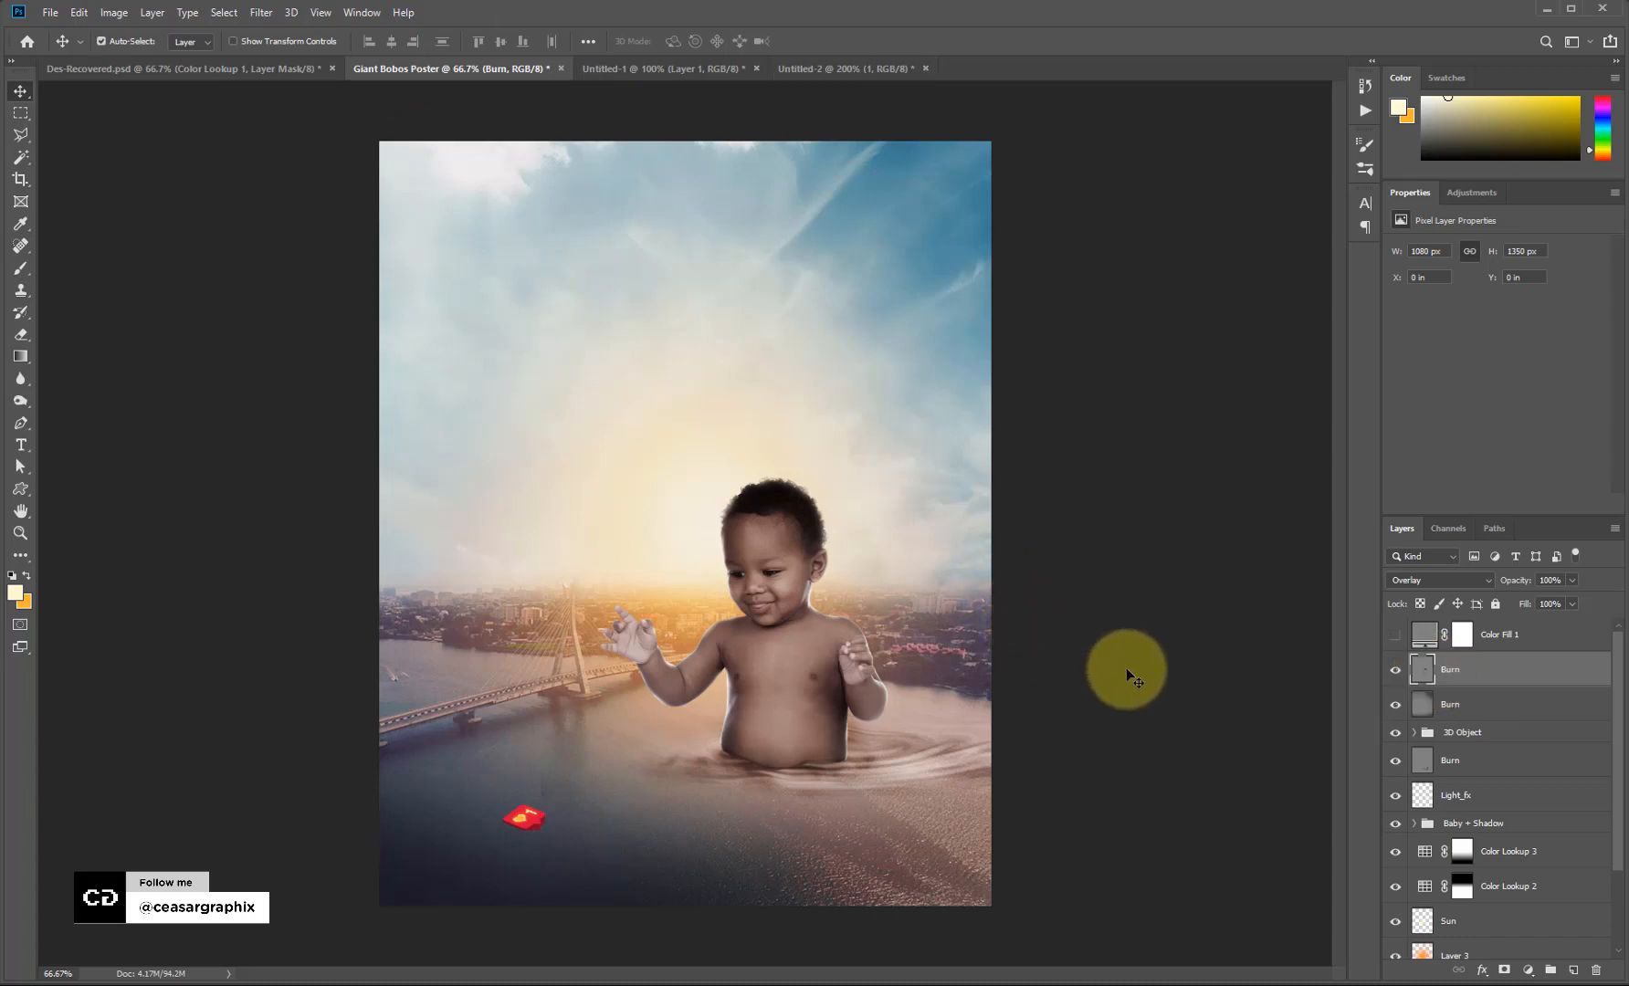
key("ctrl+alt+shift+e")
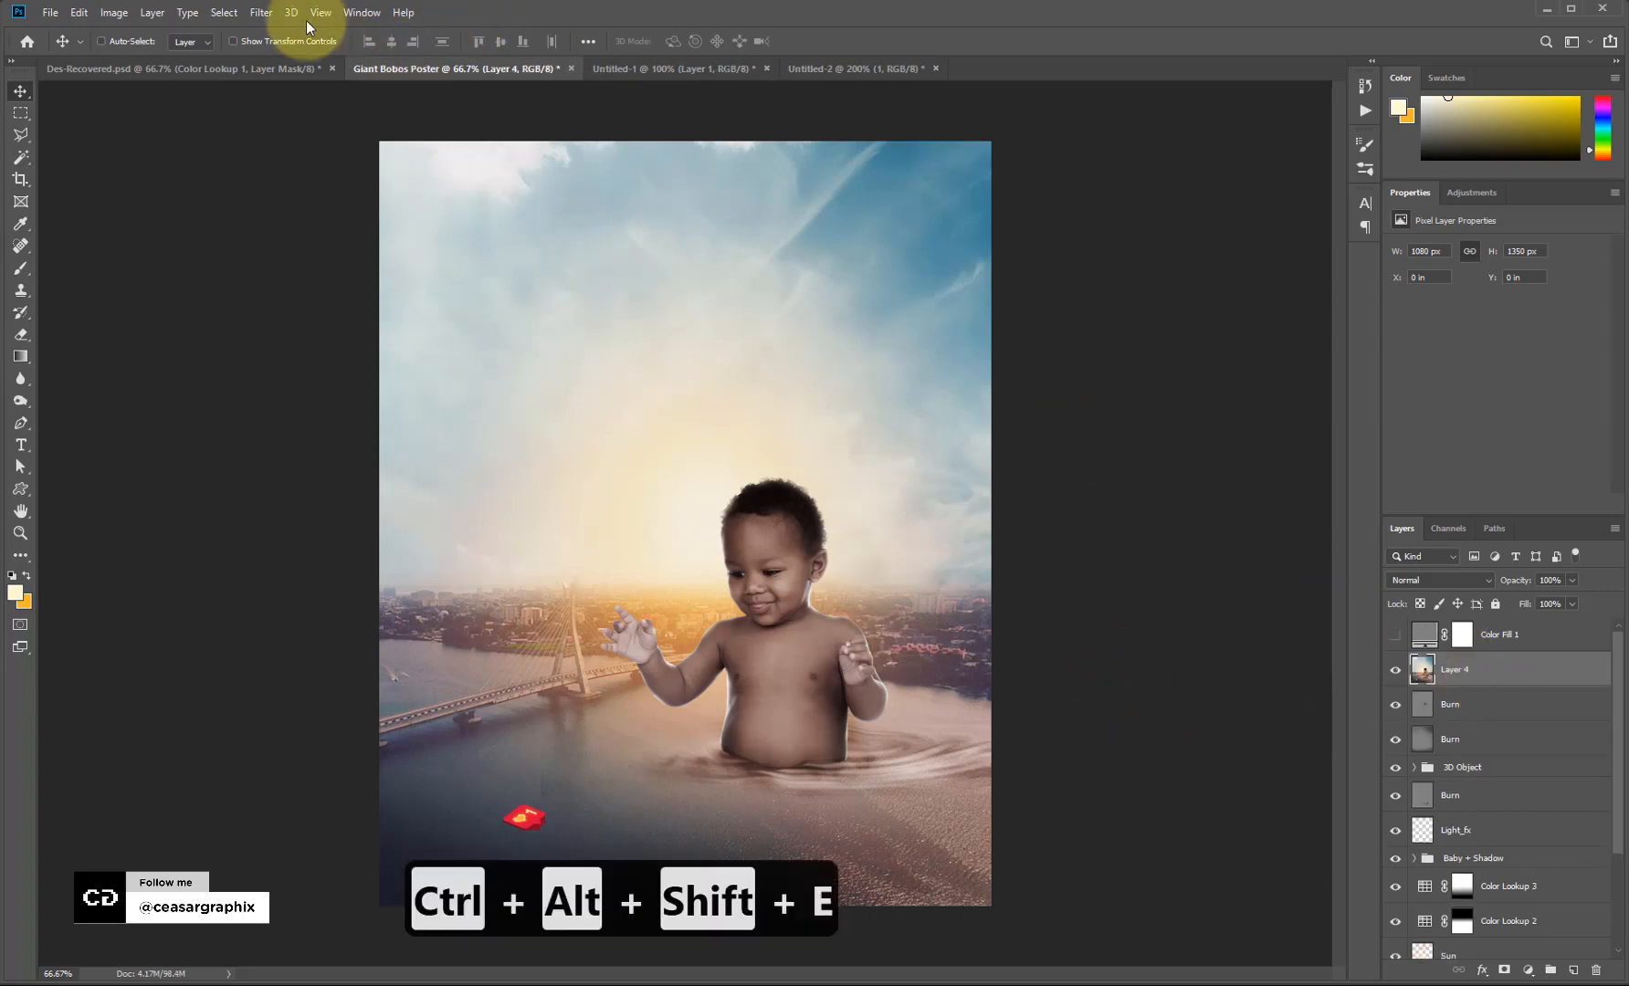
In Camera Raw on Layer 4, set exposure -0.15, contrast +16, highlights +27 and dehaze +19.
left_click(260, 13)
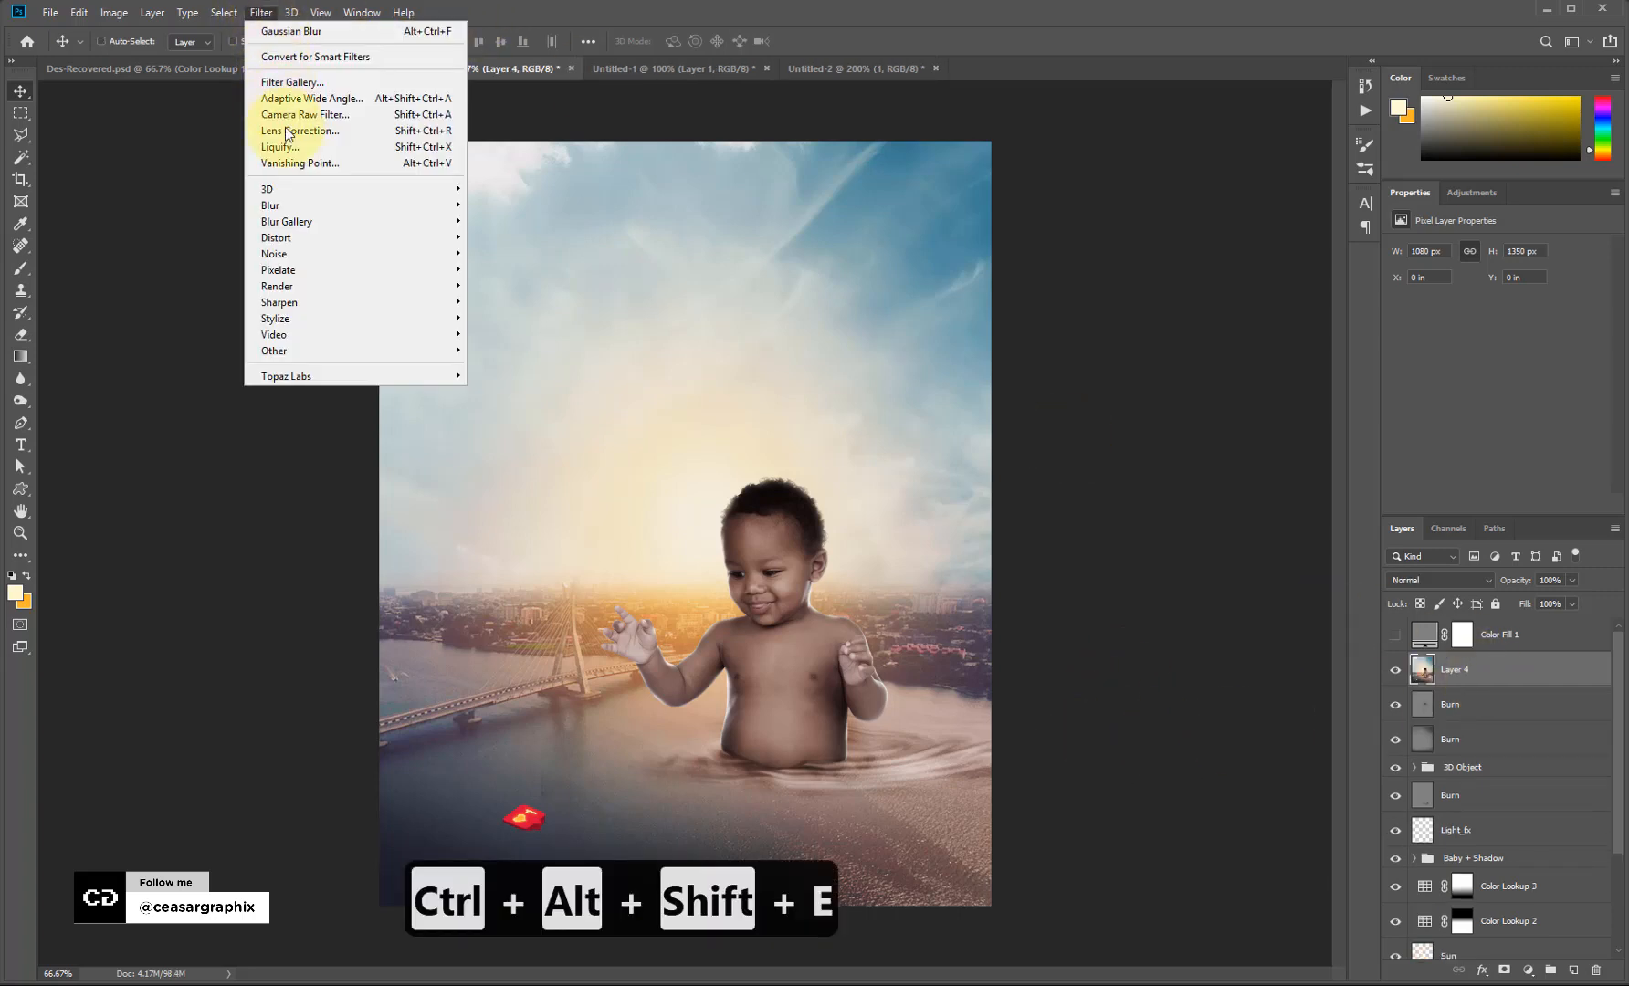
left_click(343, 124)
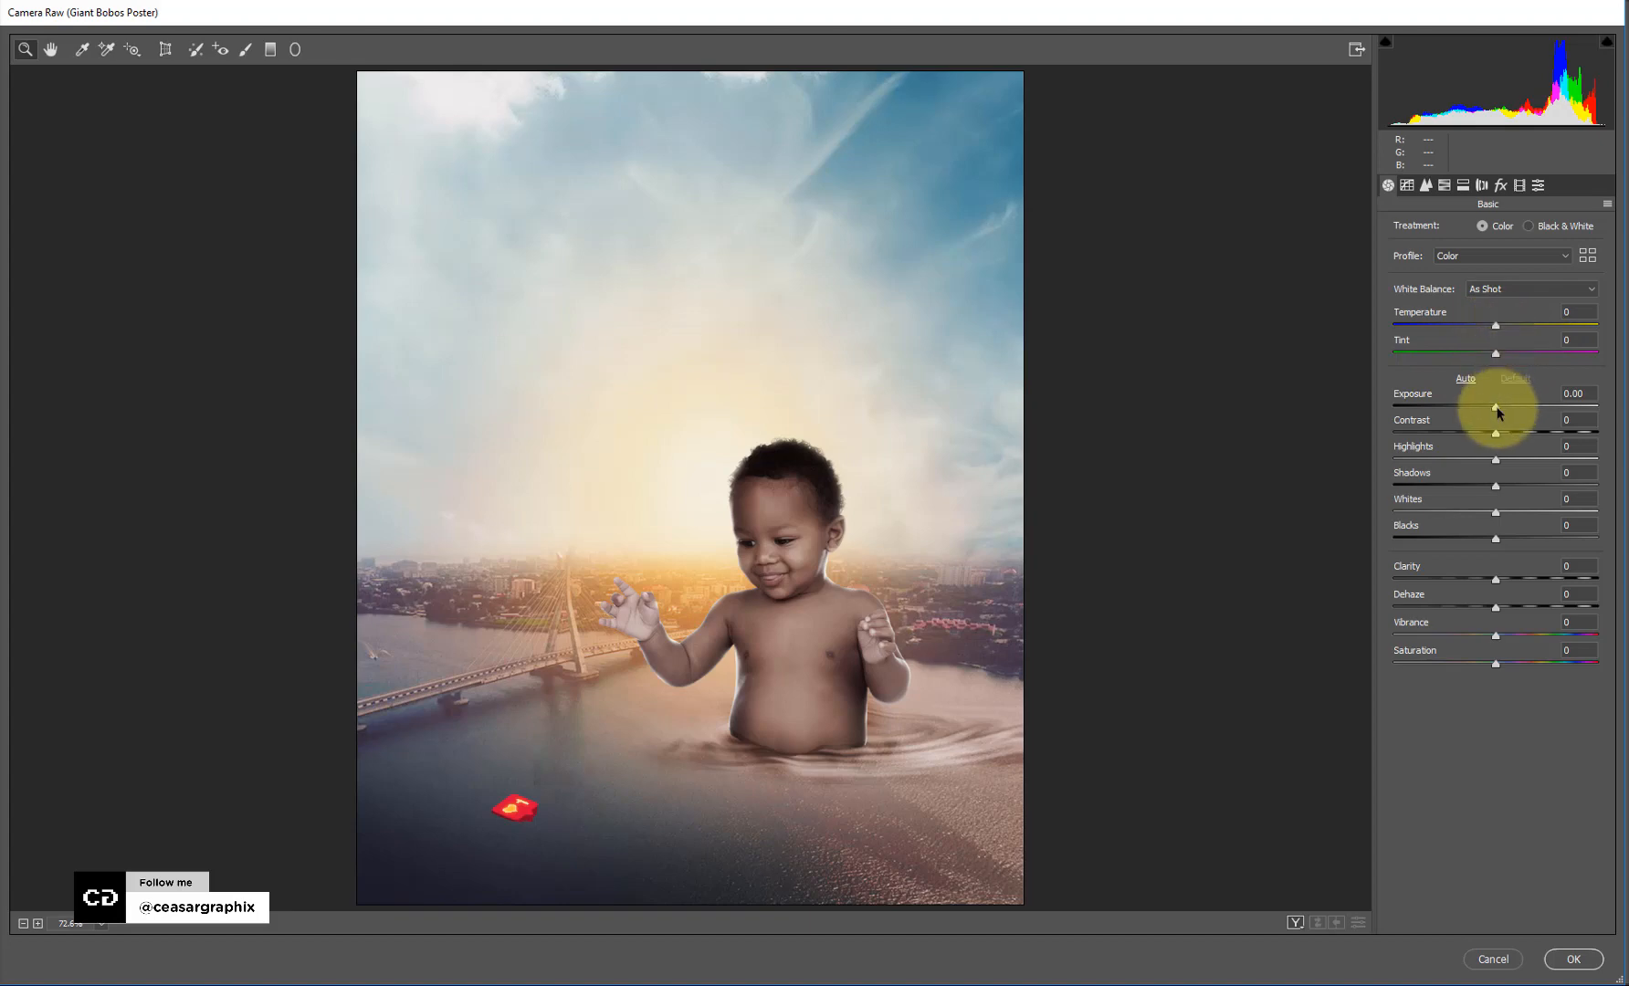
left_click_drag(1495, 407, 1549, 513)
left_click(1492, 486)
left_click_drag(1494, 607, 1508, 599)
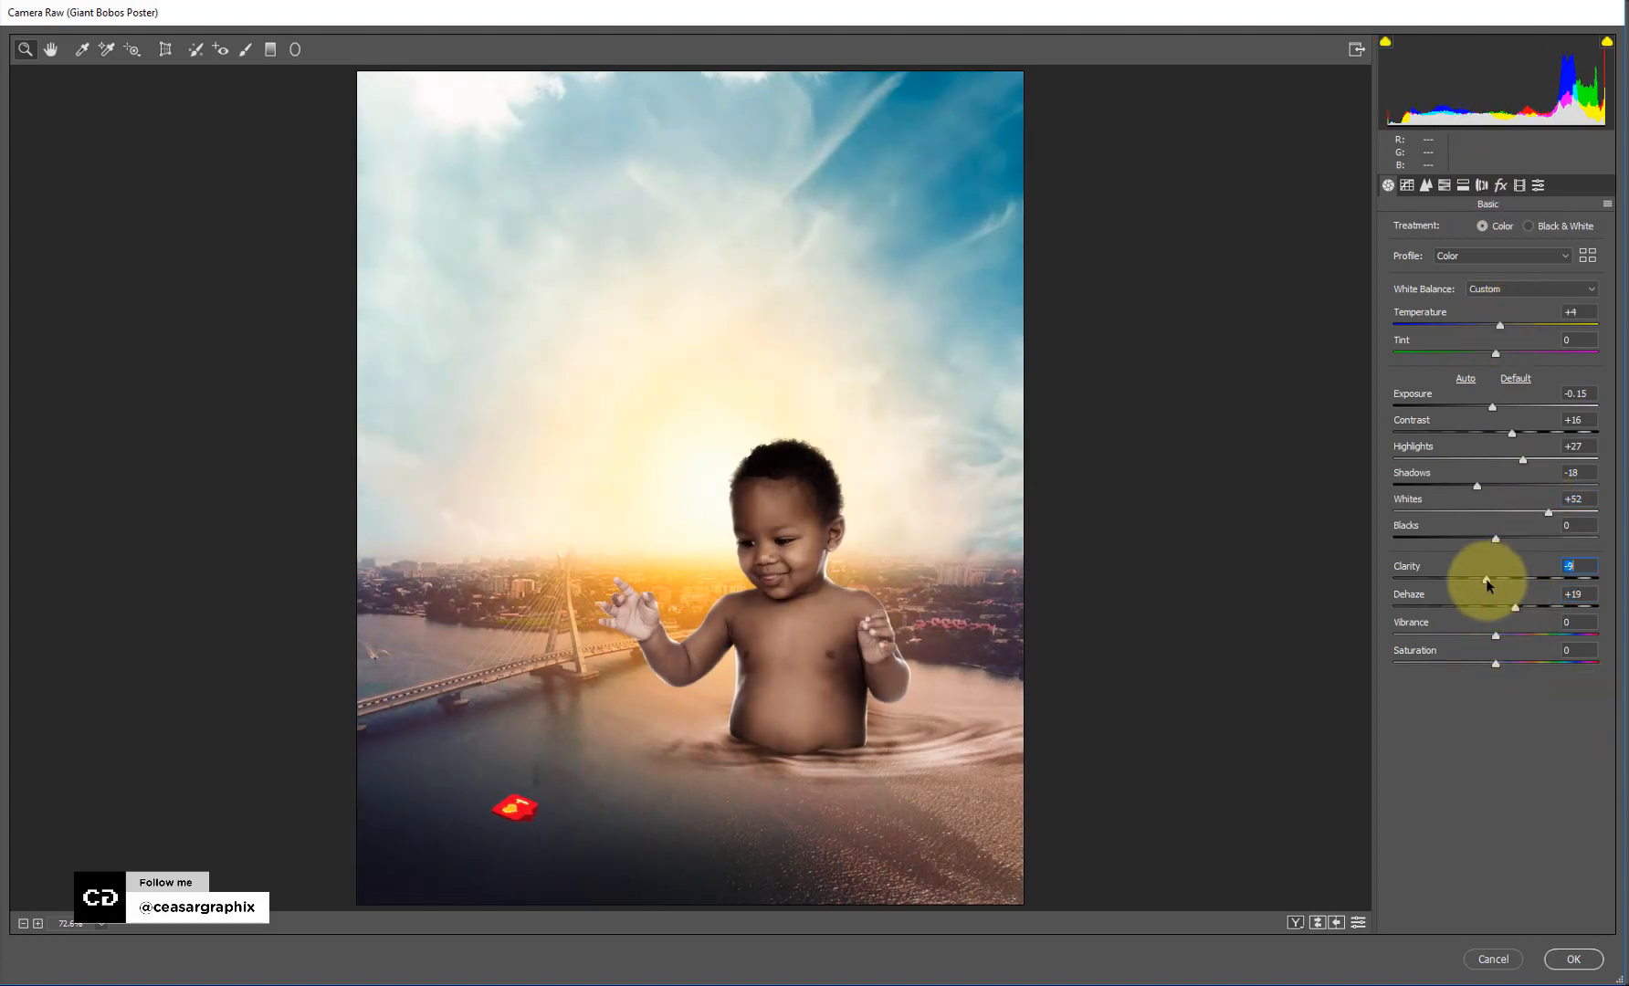
Split-tone highlights to hue 189 at saturation 10 and shadows to hue 29, then apply.
left_click(1425, 184)
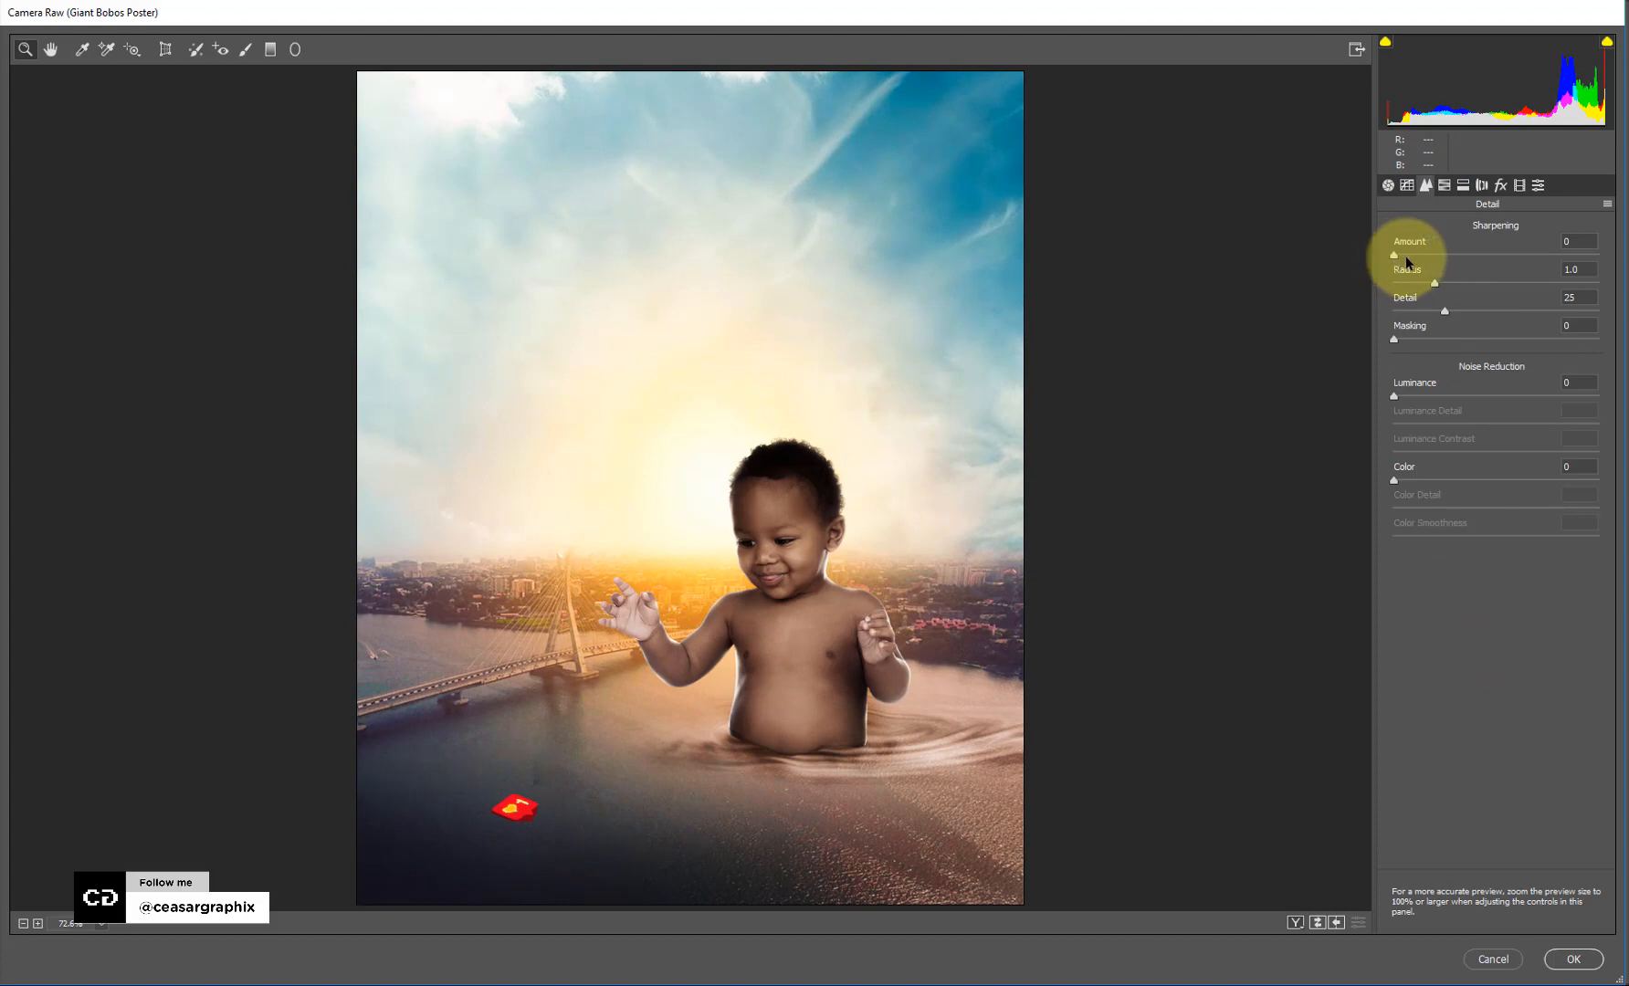
left_click(1405, 255)
left_click(1463, 185)
left_click_drag(1394, 254, 1414, 283)
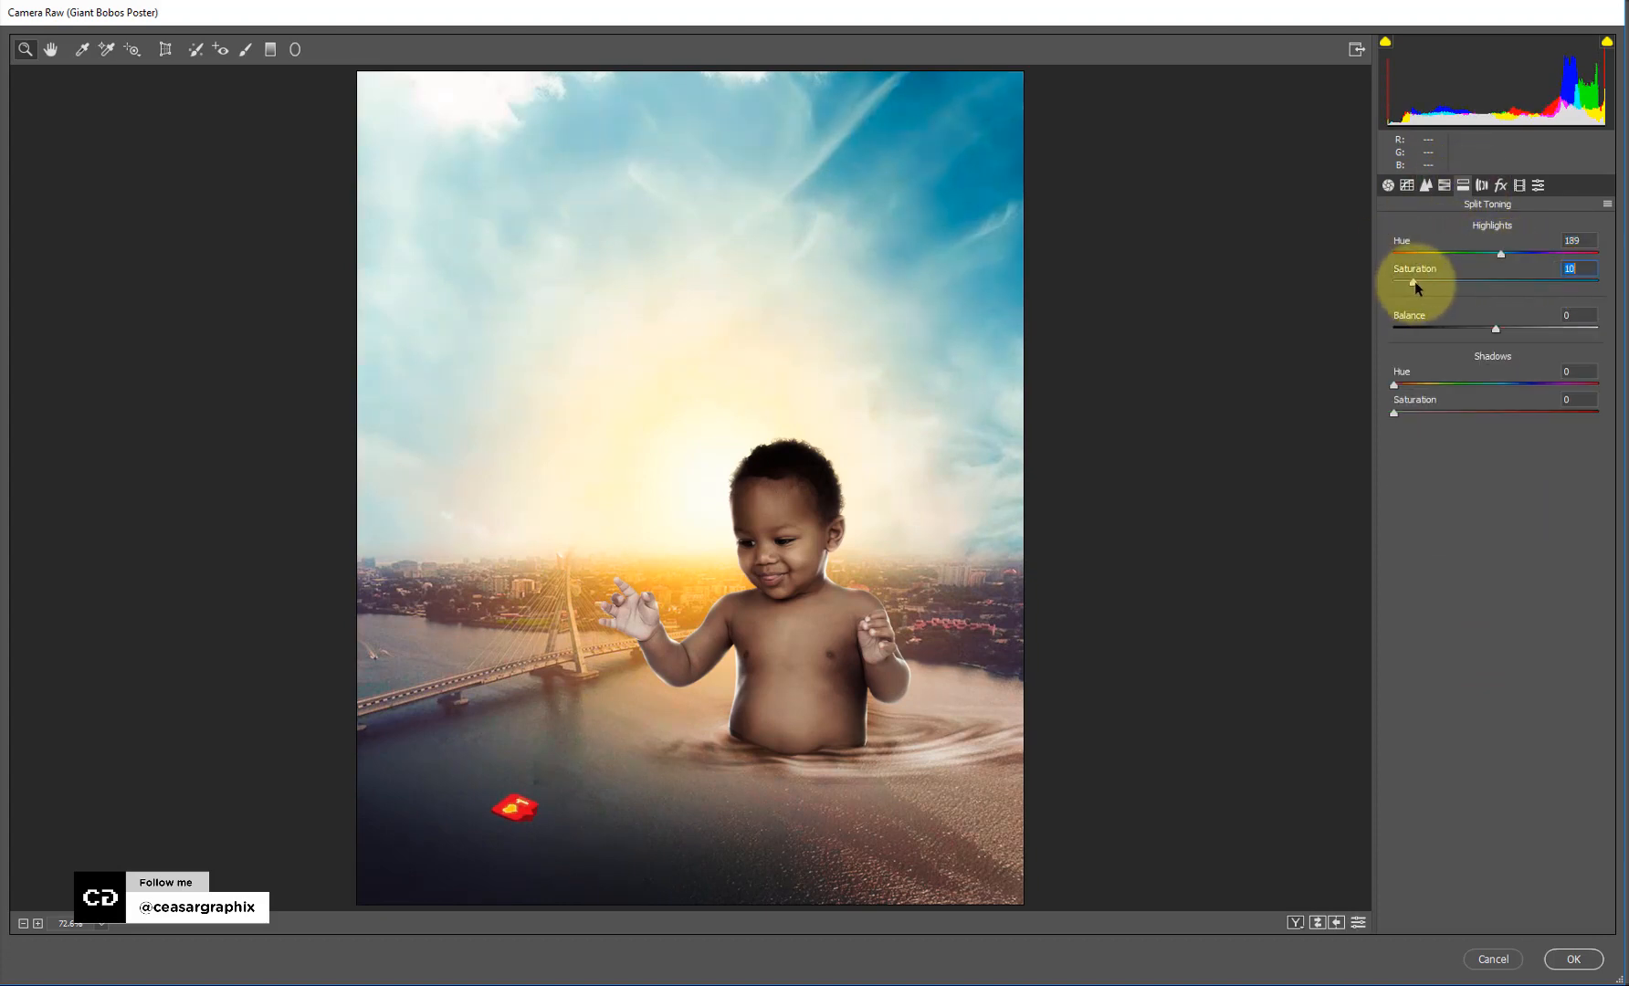
left_click_drag(1404, 384, 1410, 384)
left_click(1393, 412)
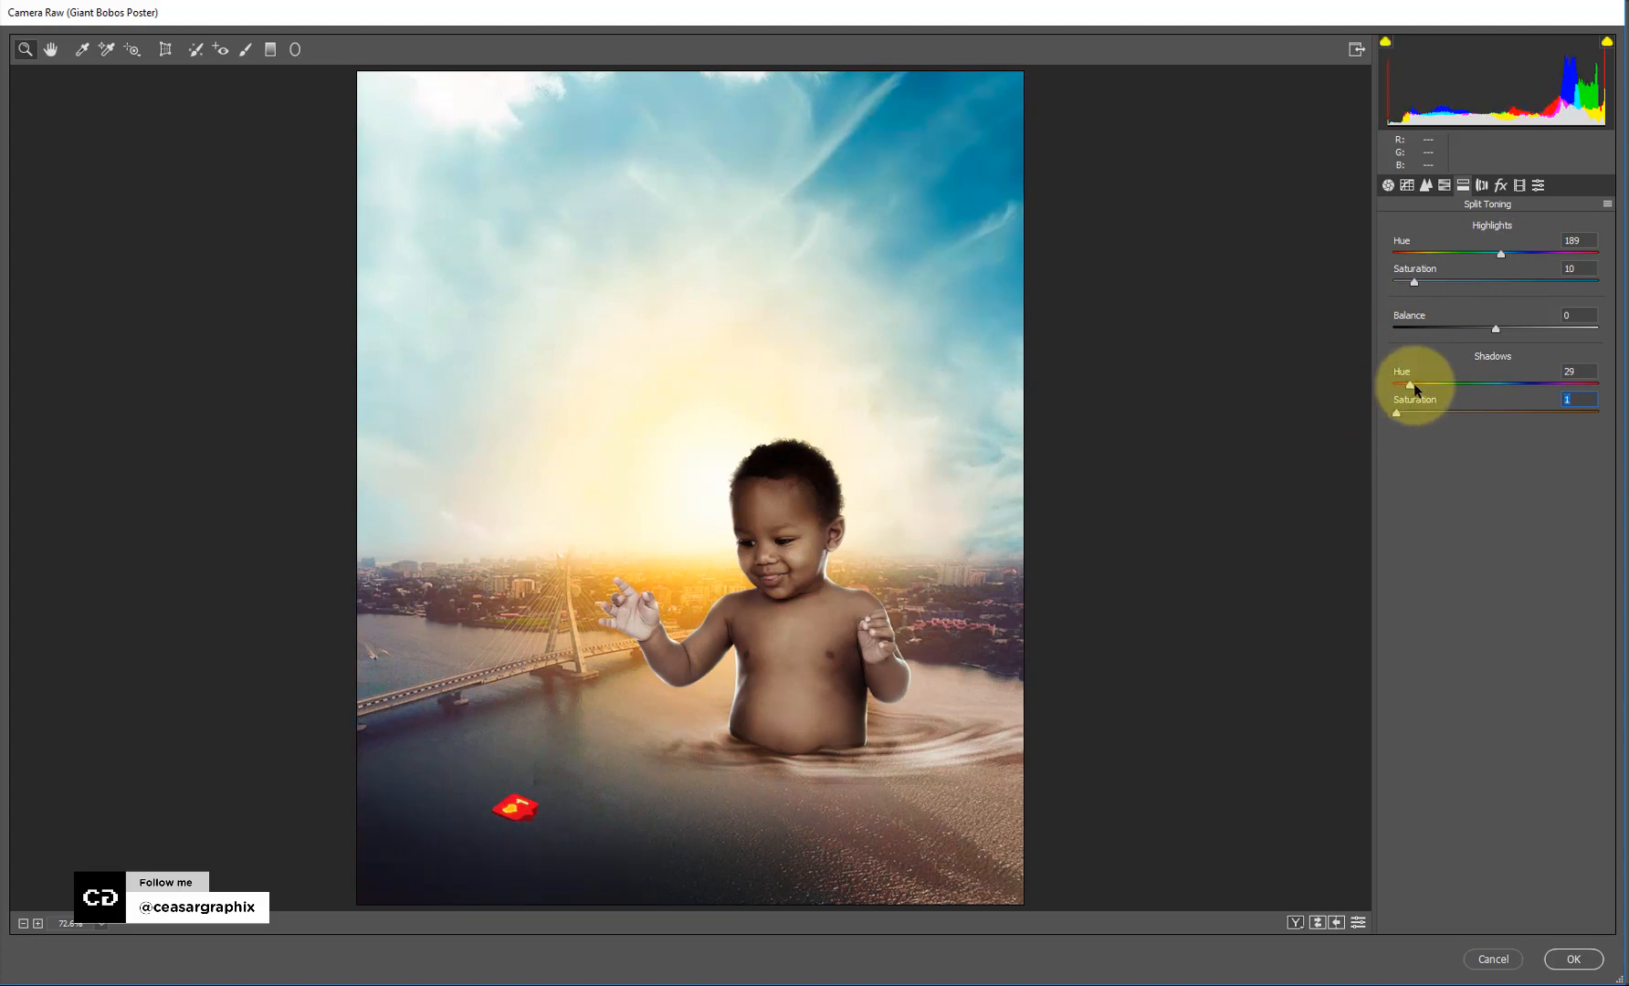
left_click(1570, 957)
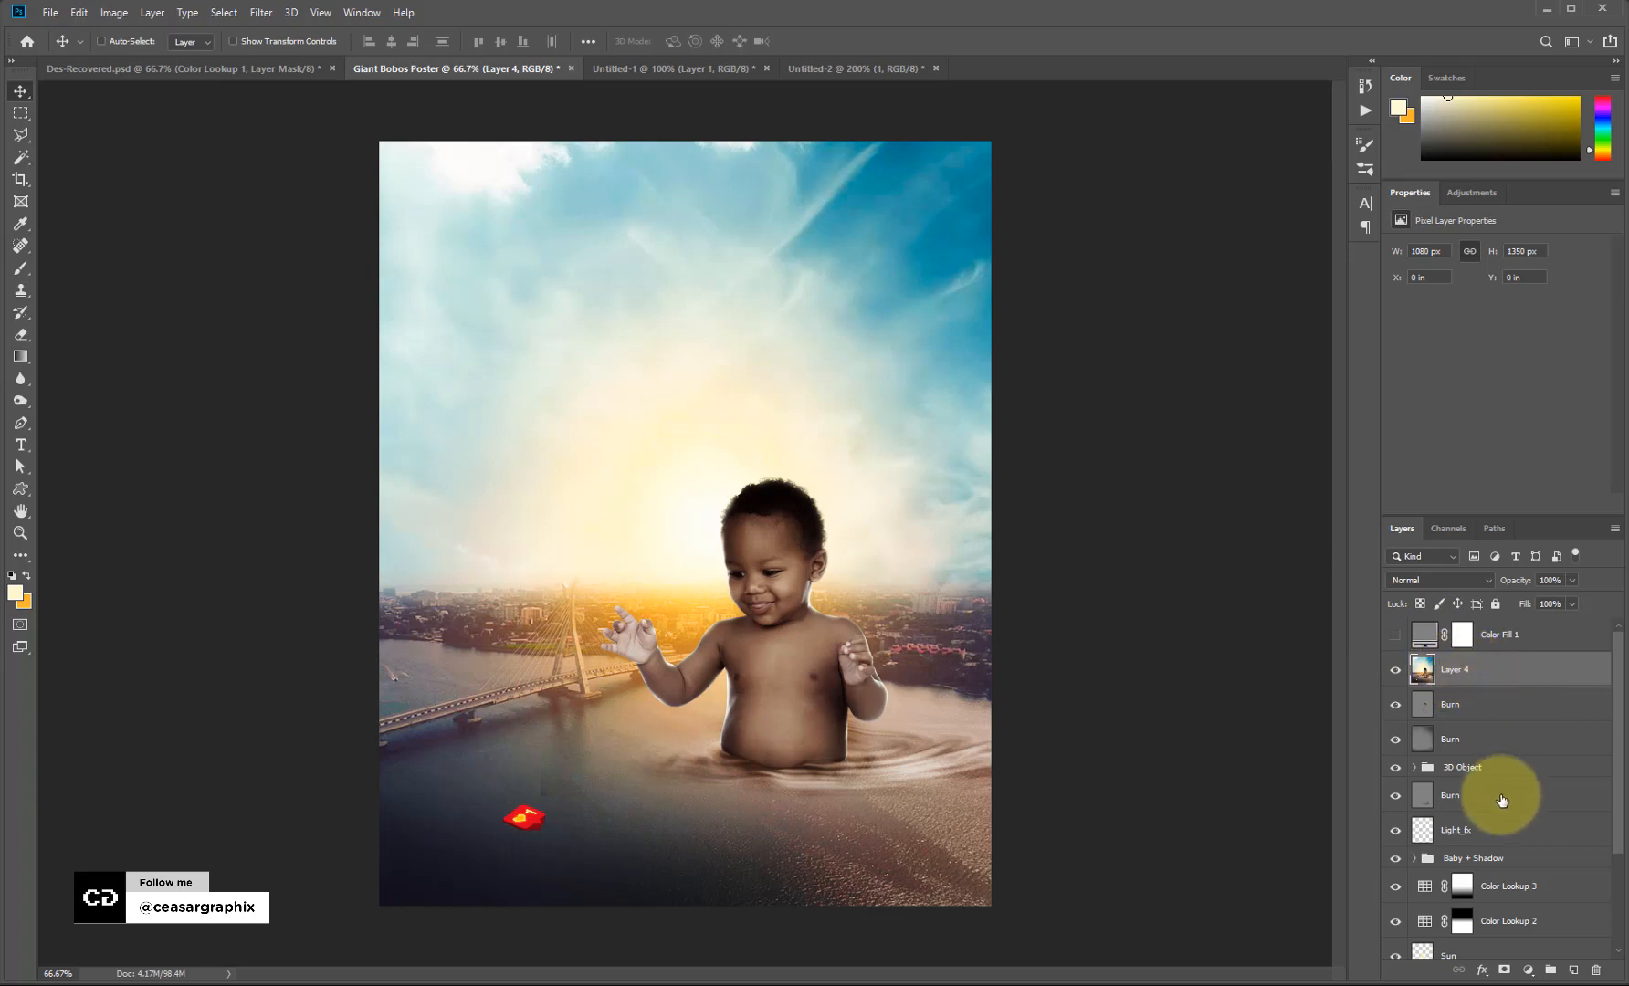
Add Layer 5 above Layer 4 and fill it with #a1a1a1 grey.
left_click(1574, 973)
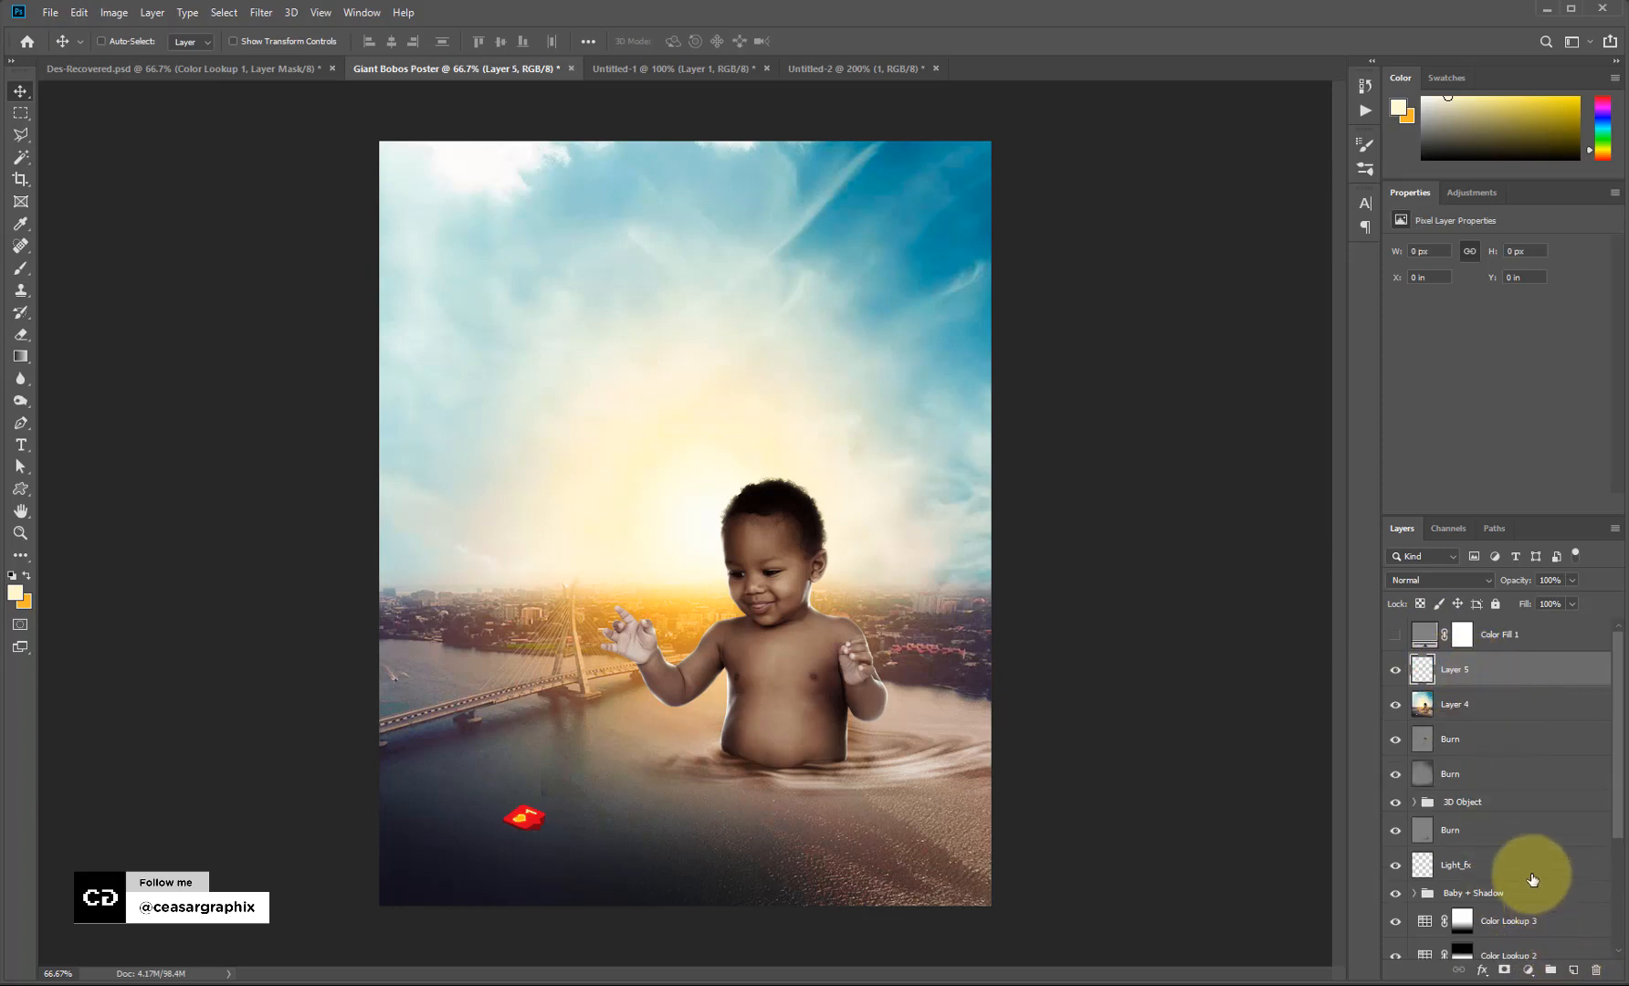
left_click(14, 598)
left_click(1029, 252)
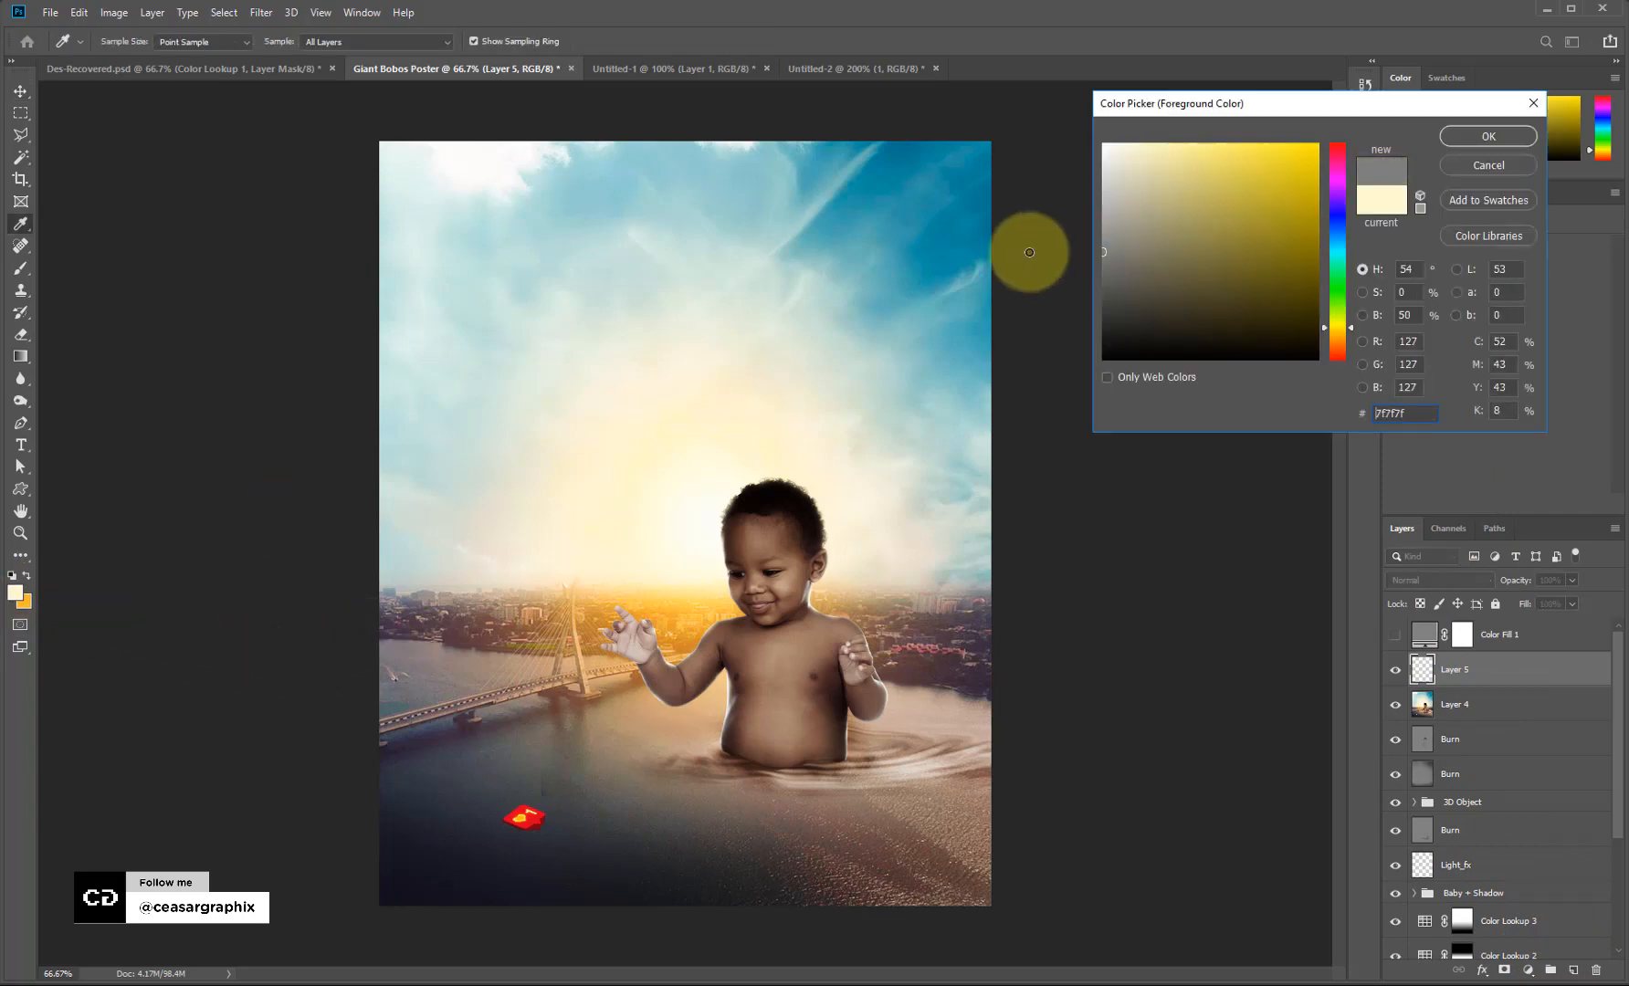
left_click_drag(1138, 212, 1087, 224)
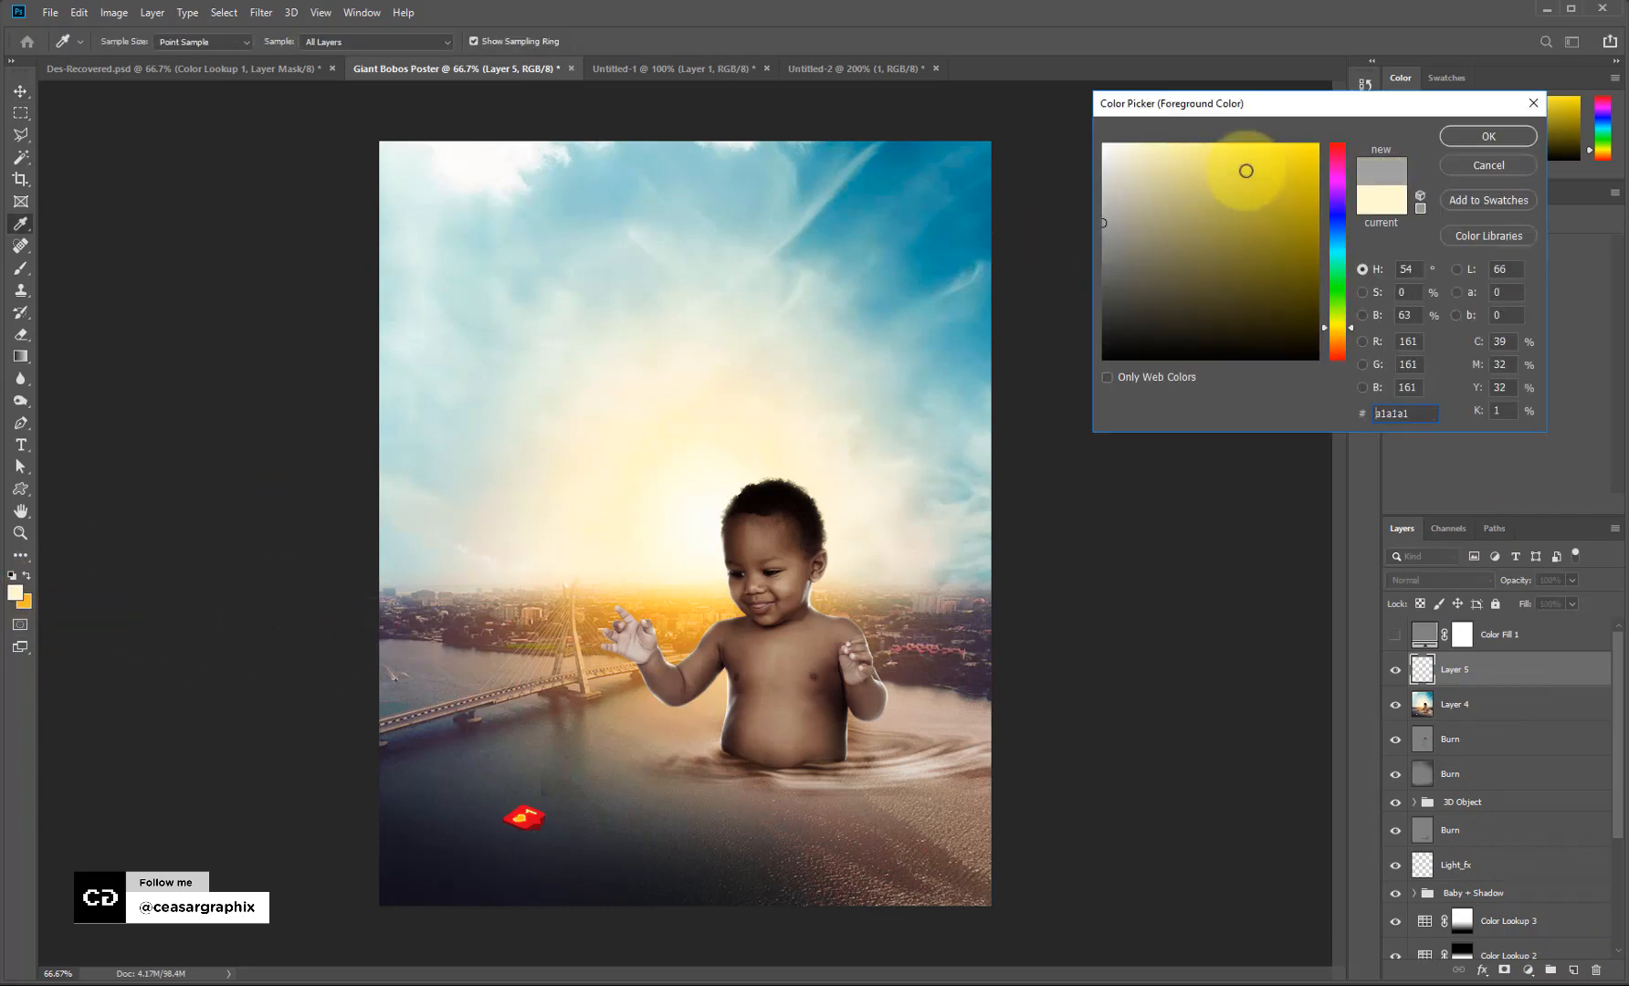
left_click(1497, 136)
key("v")
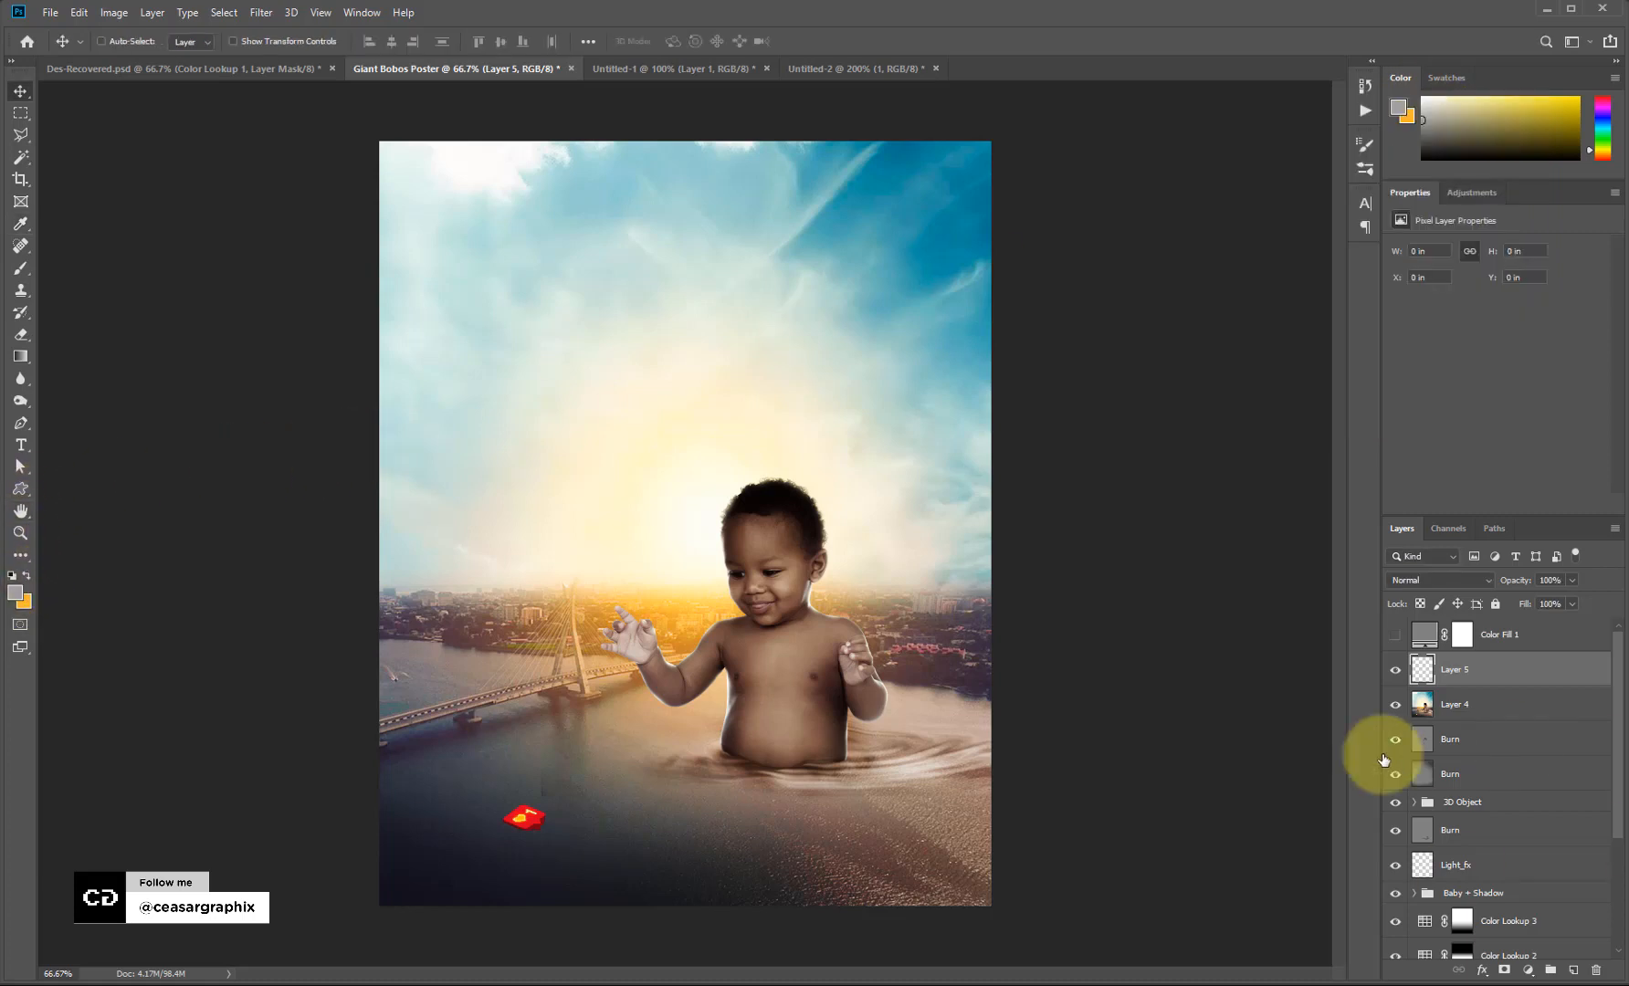
key("alt+BackSpace")
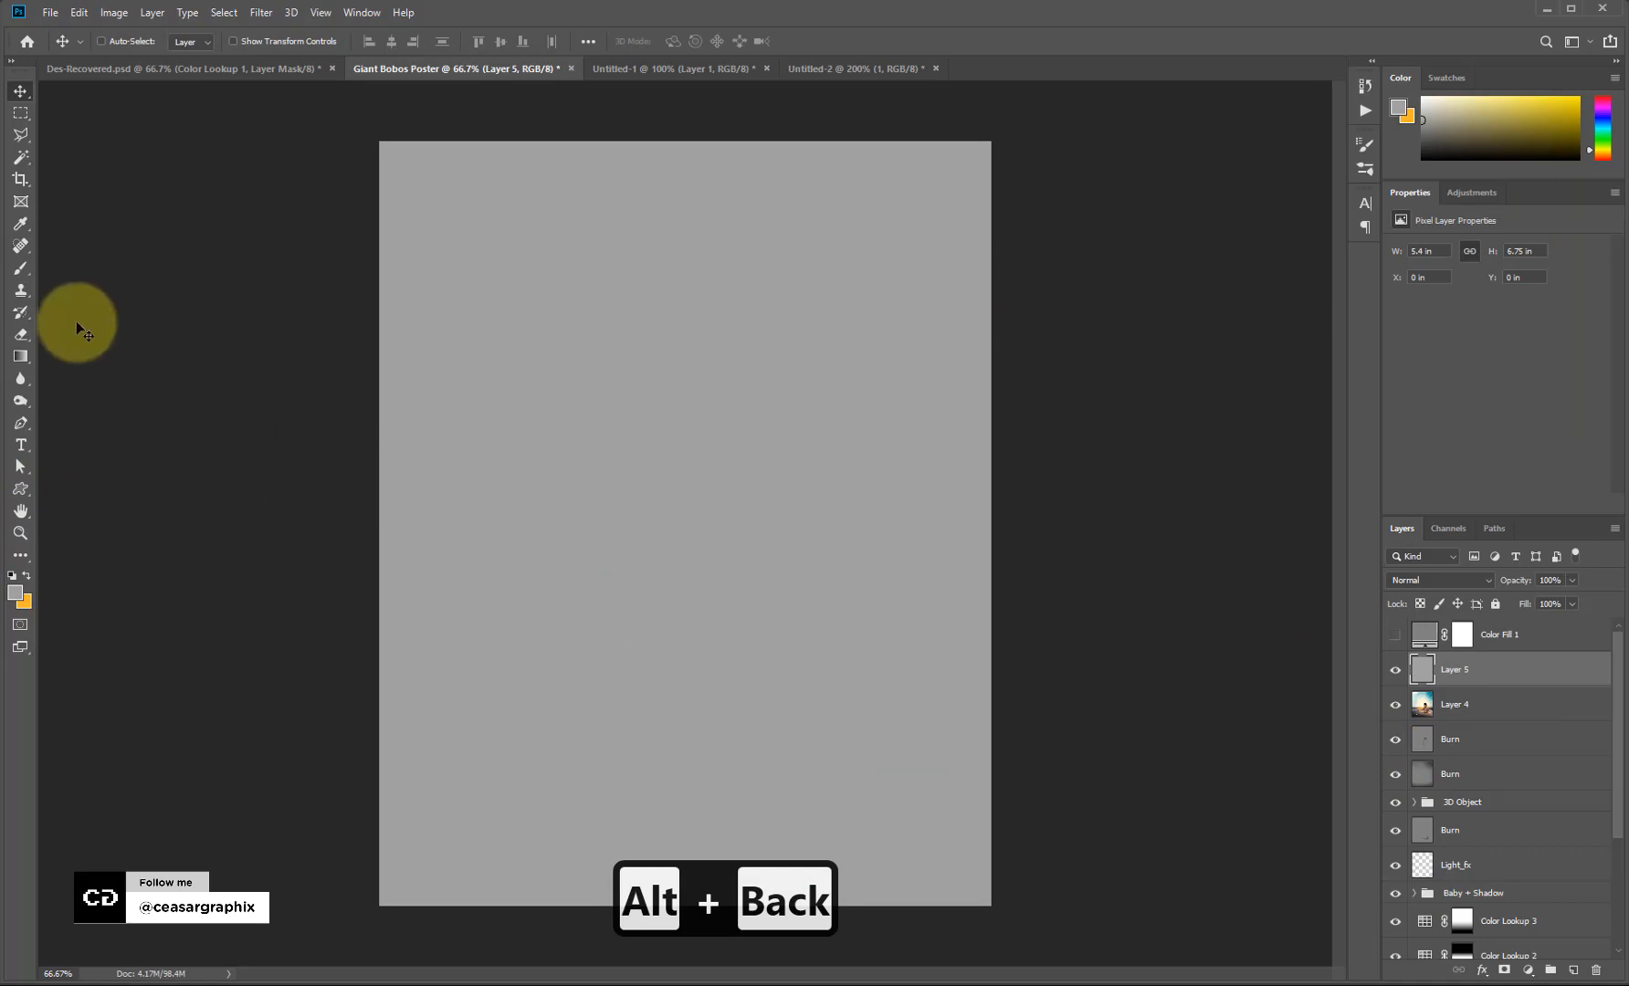
Reset the default colours, then set the foreground colour to a light grey.
key("d")
left_click(17, 593)
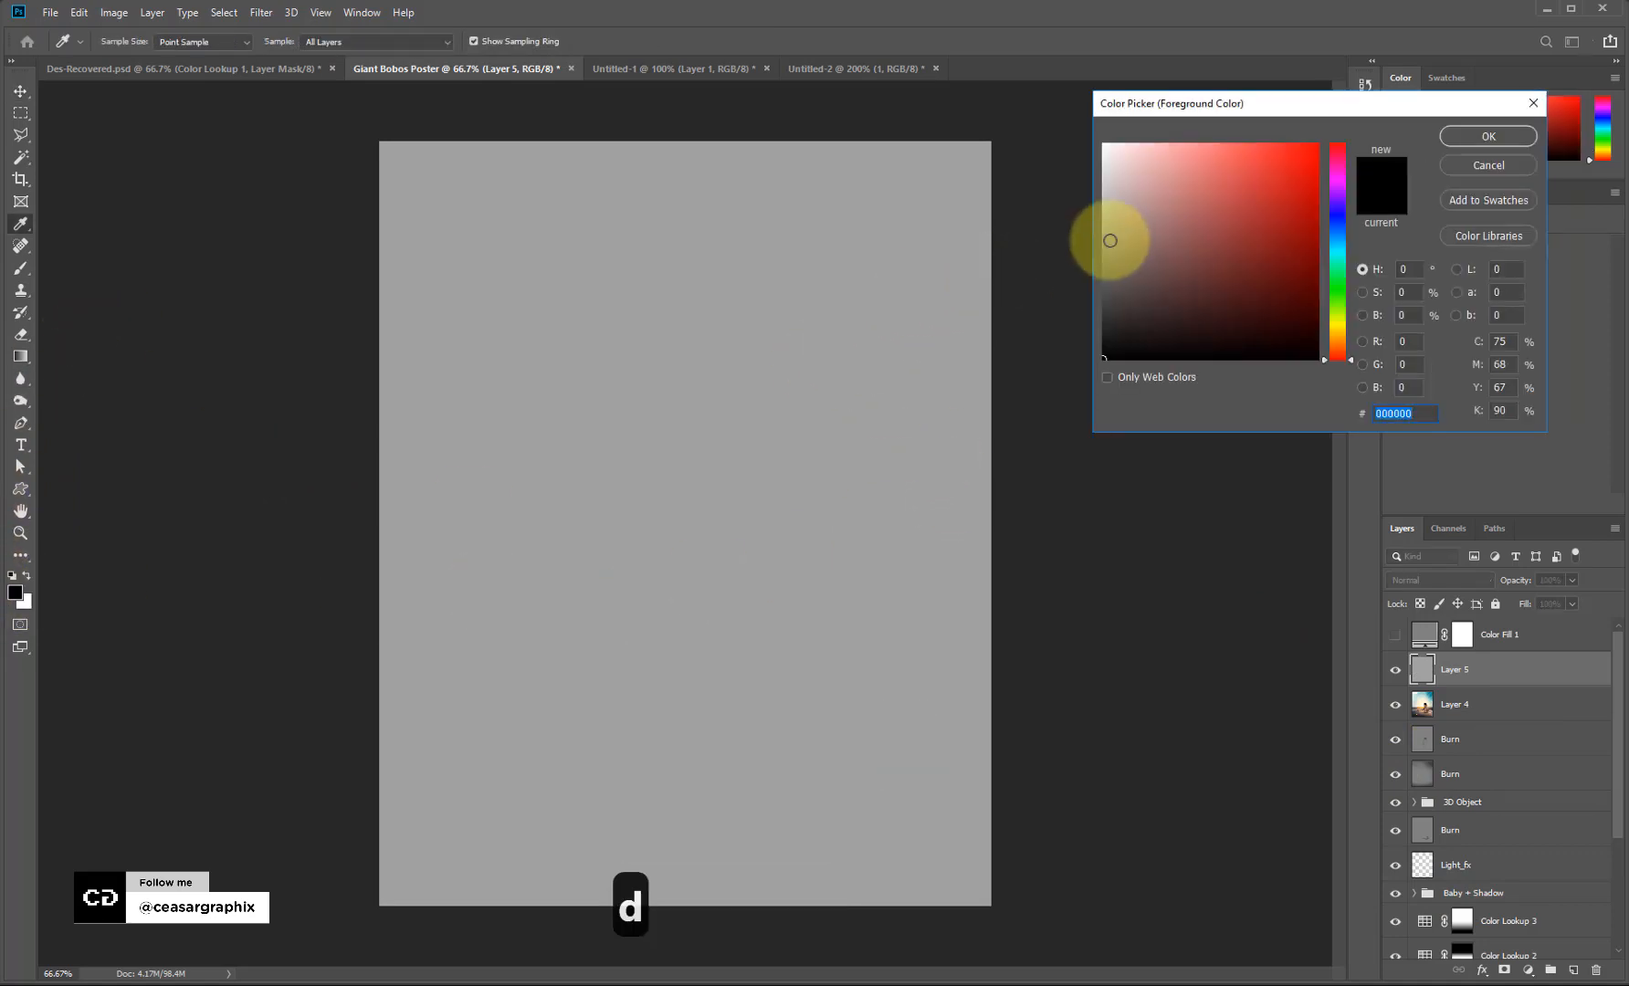
left_click(1059, 207)
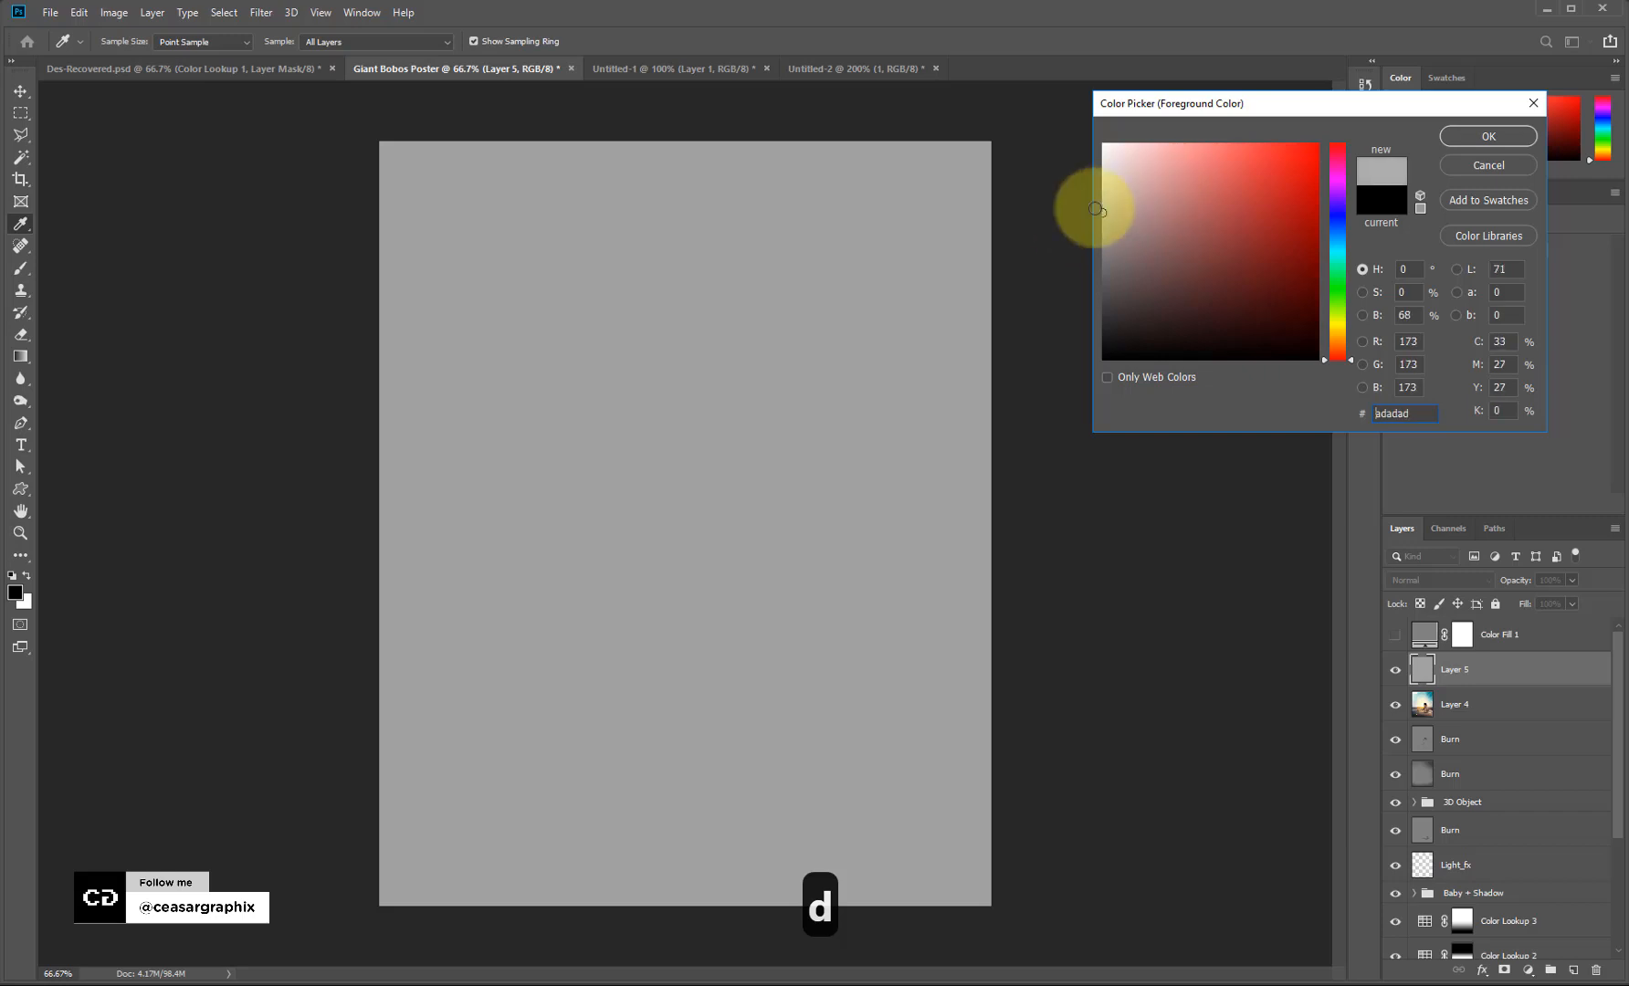
left_click(1103, 215)
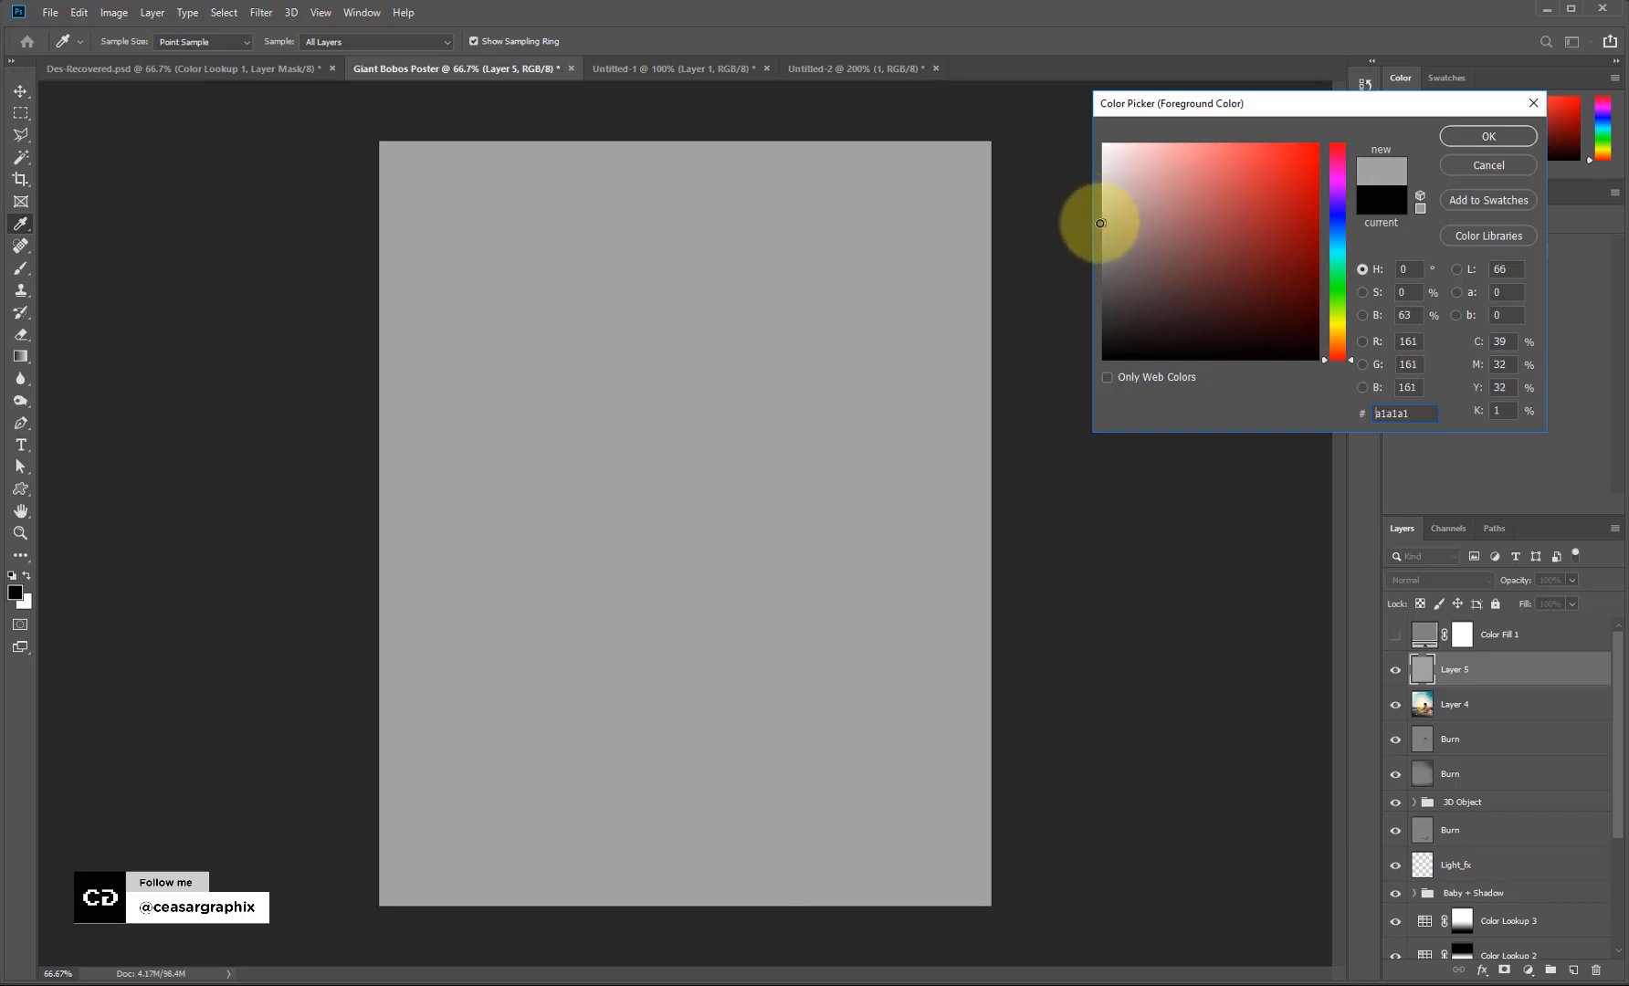
left_click(1486, 138)
key("v")
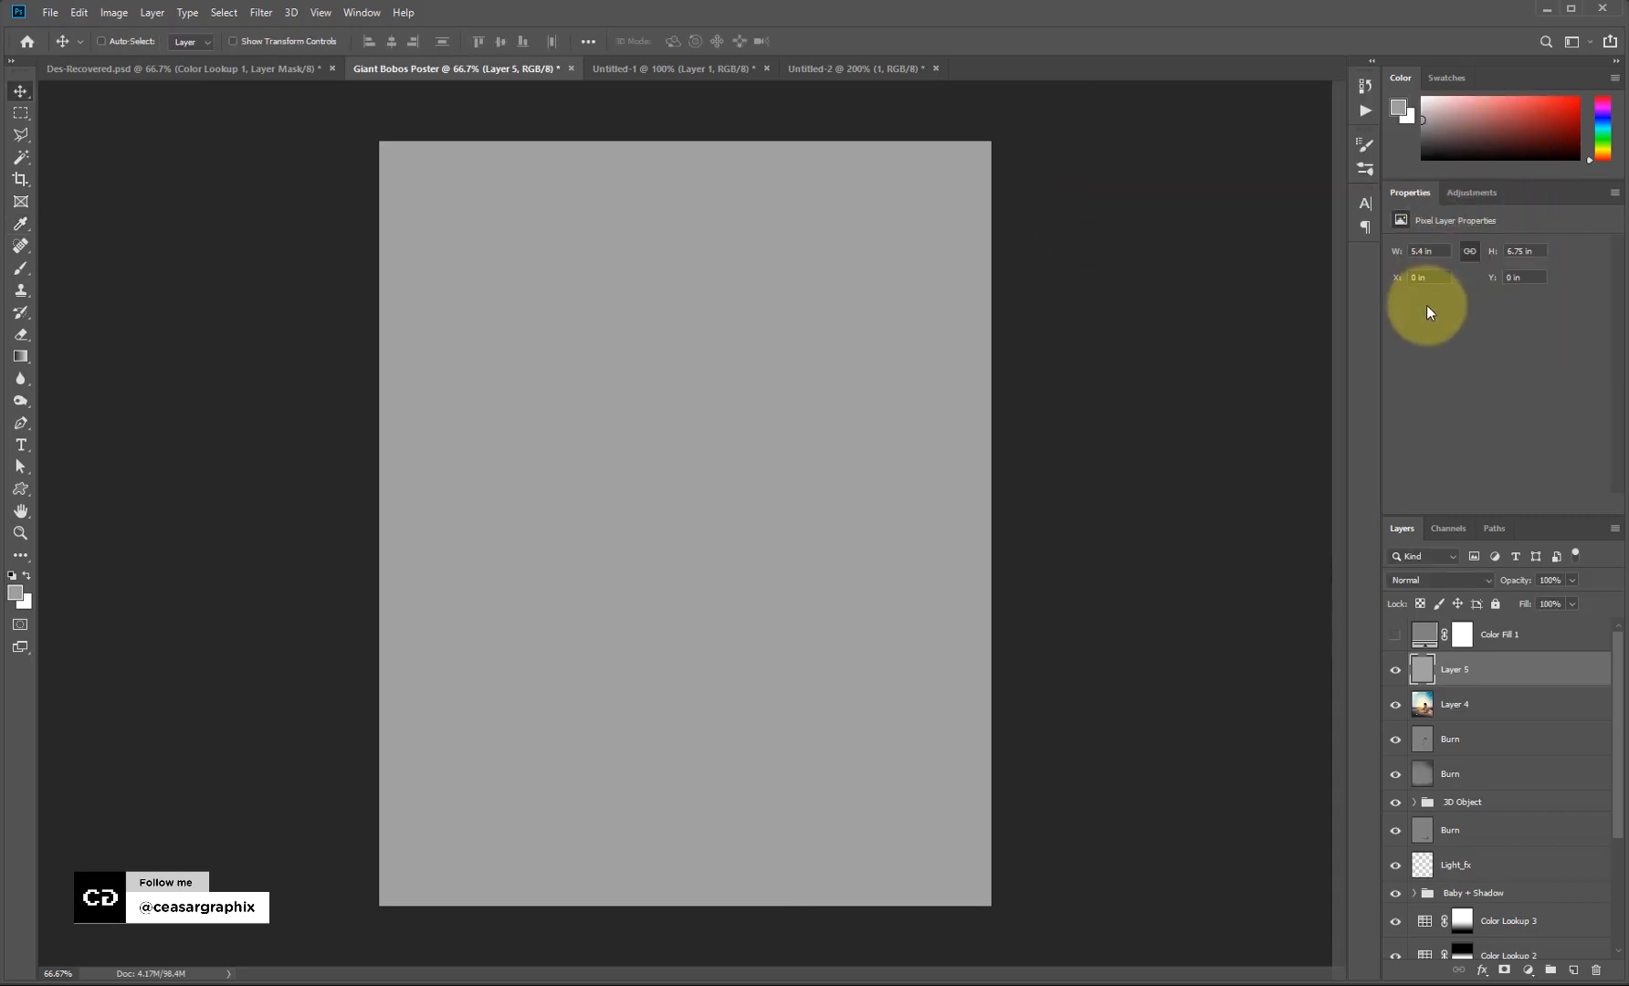
Apply a high-amount Add Noise filter to the grey Layer 5.
left_click(262, 13)
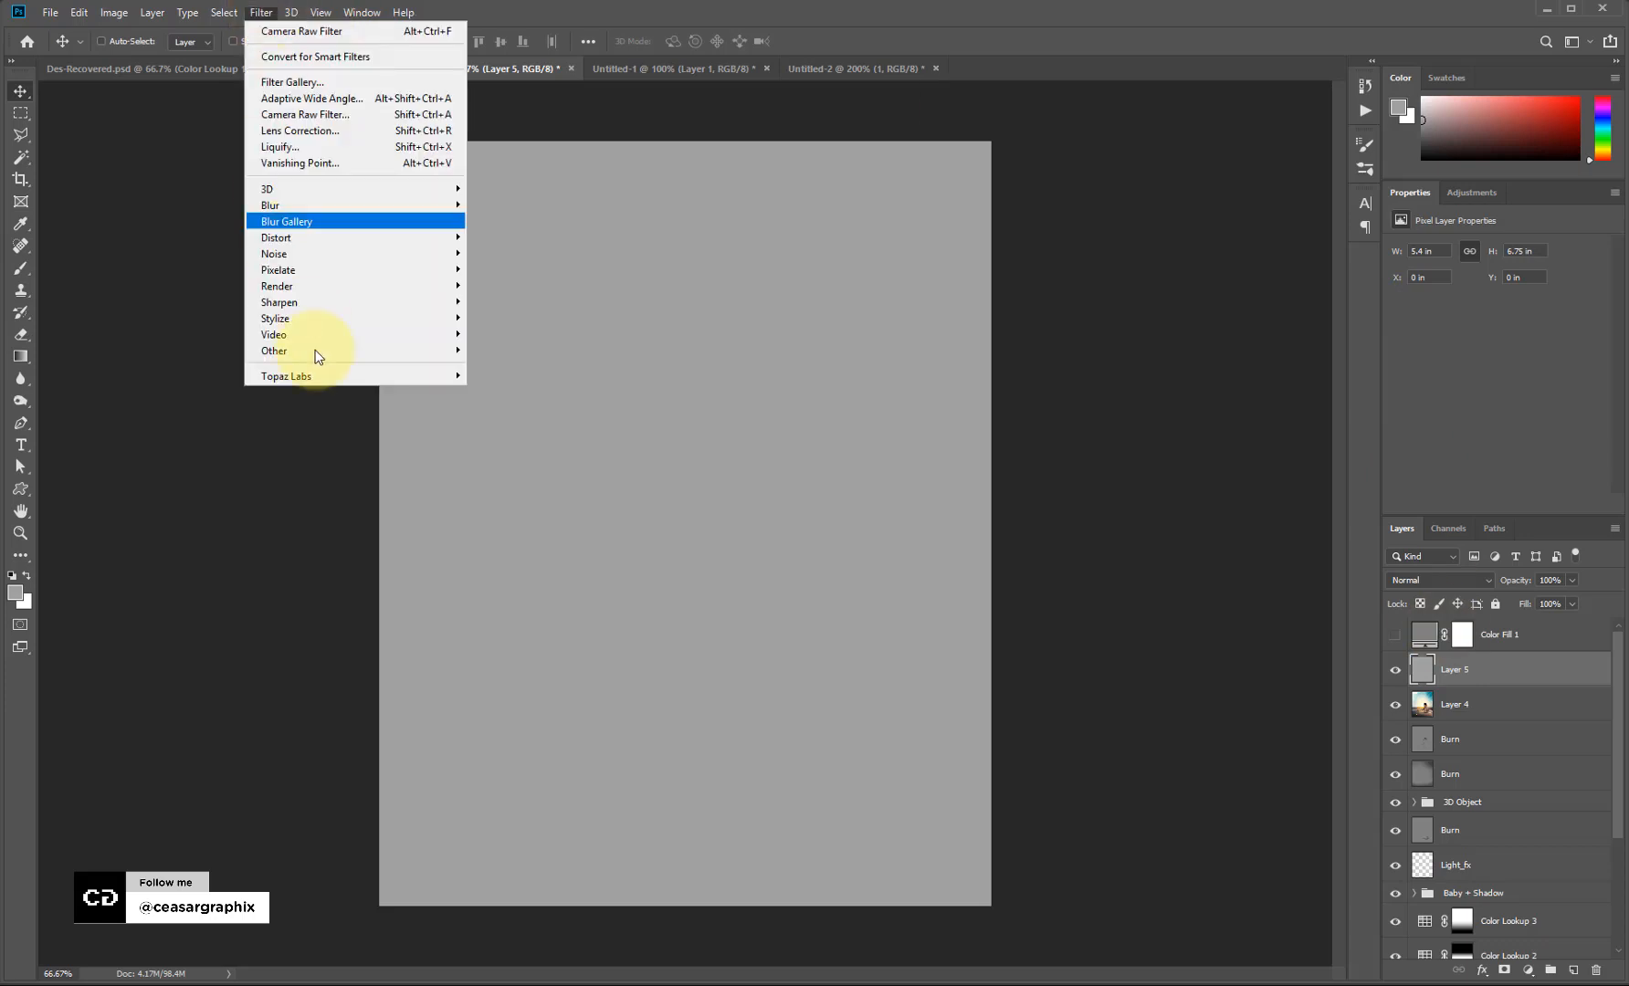
mouse_move(455, 255)
left_click(521, 252)
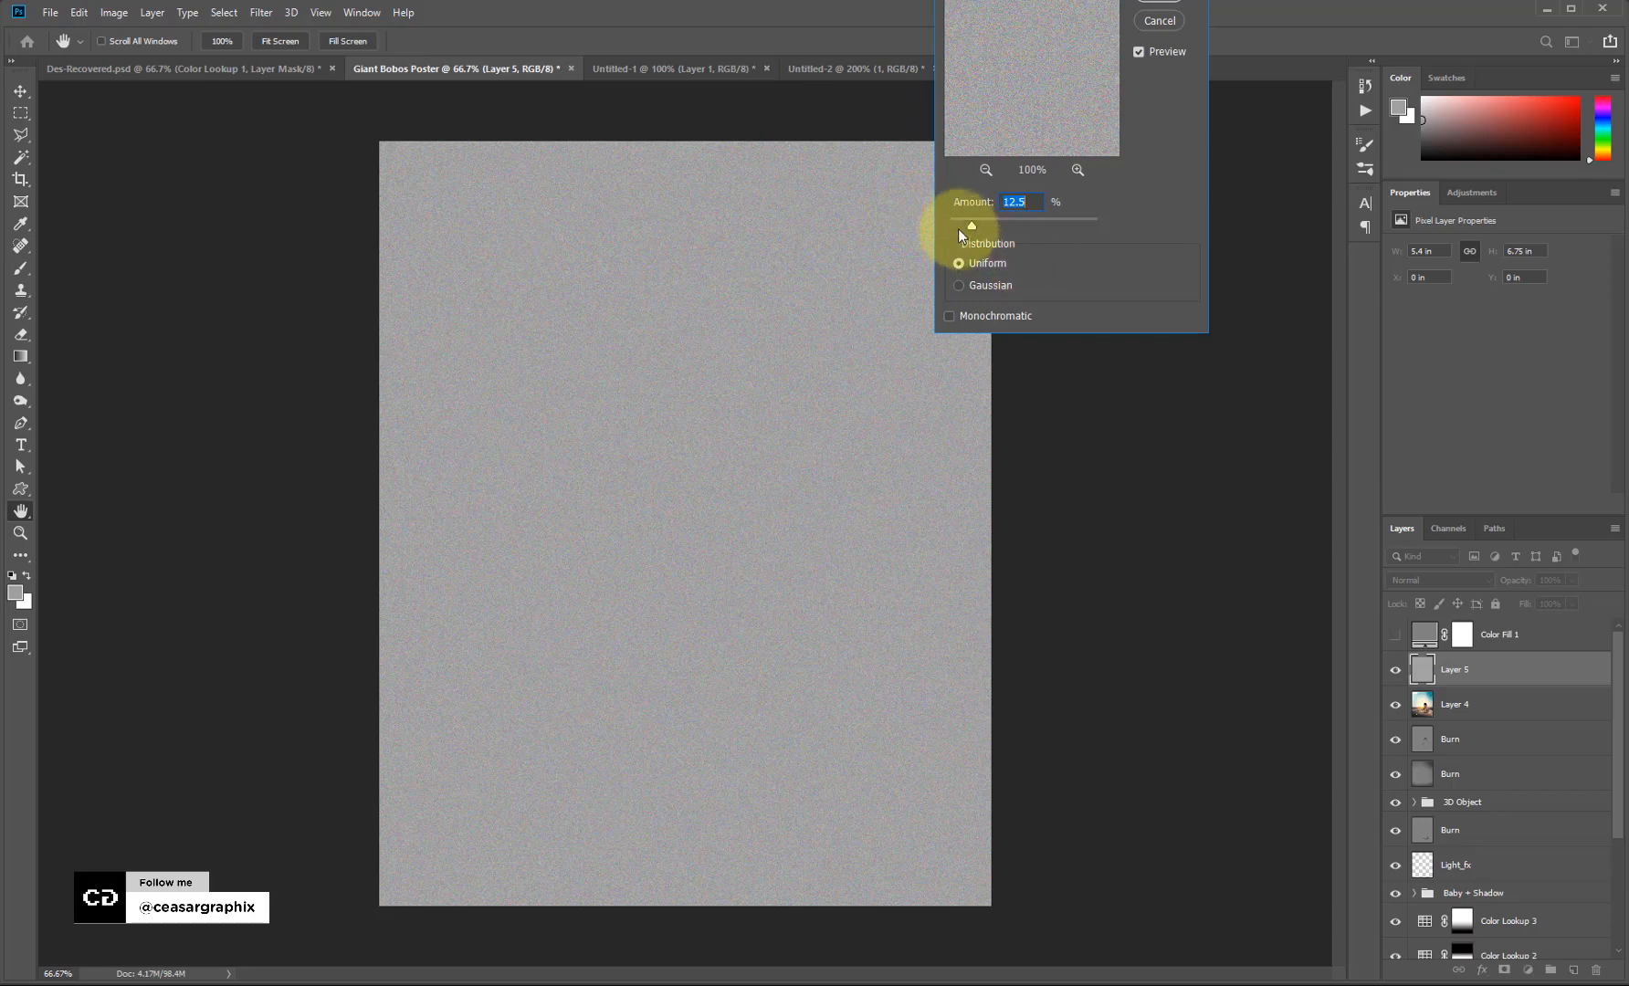
left_click_drag(1022, 221, 1002, 224)
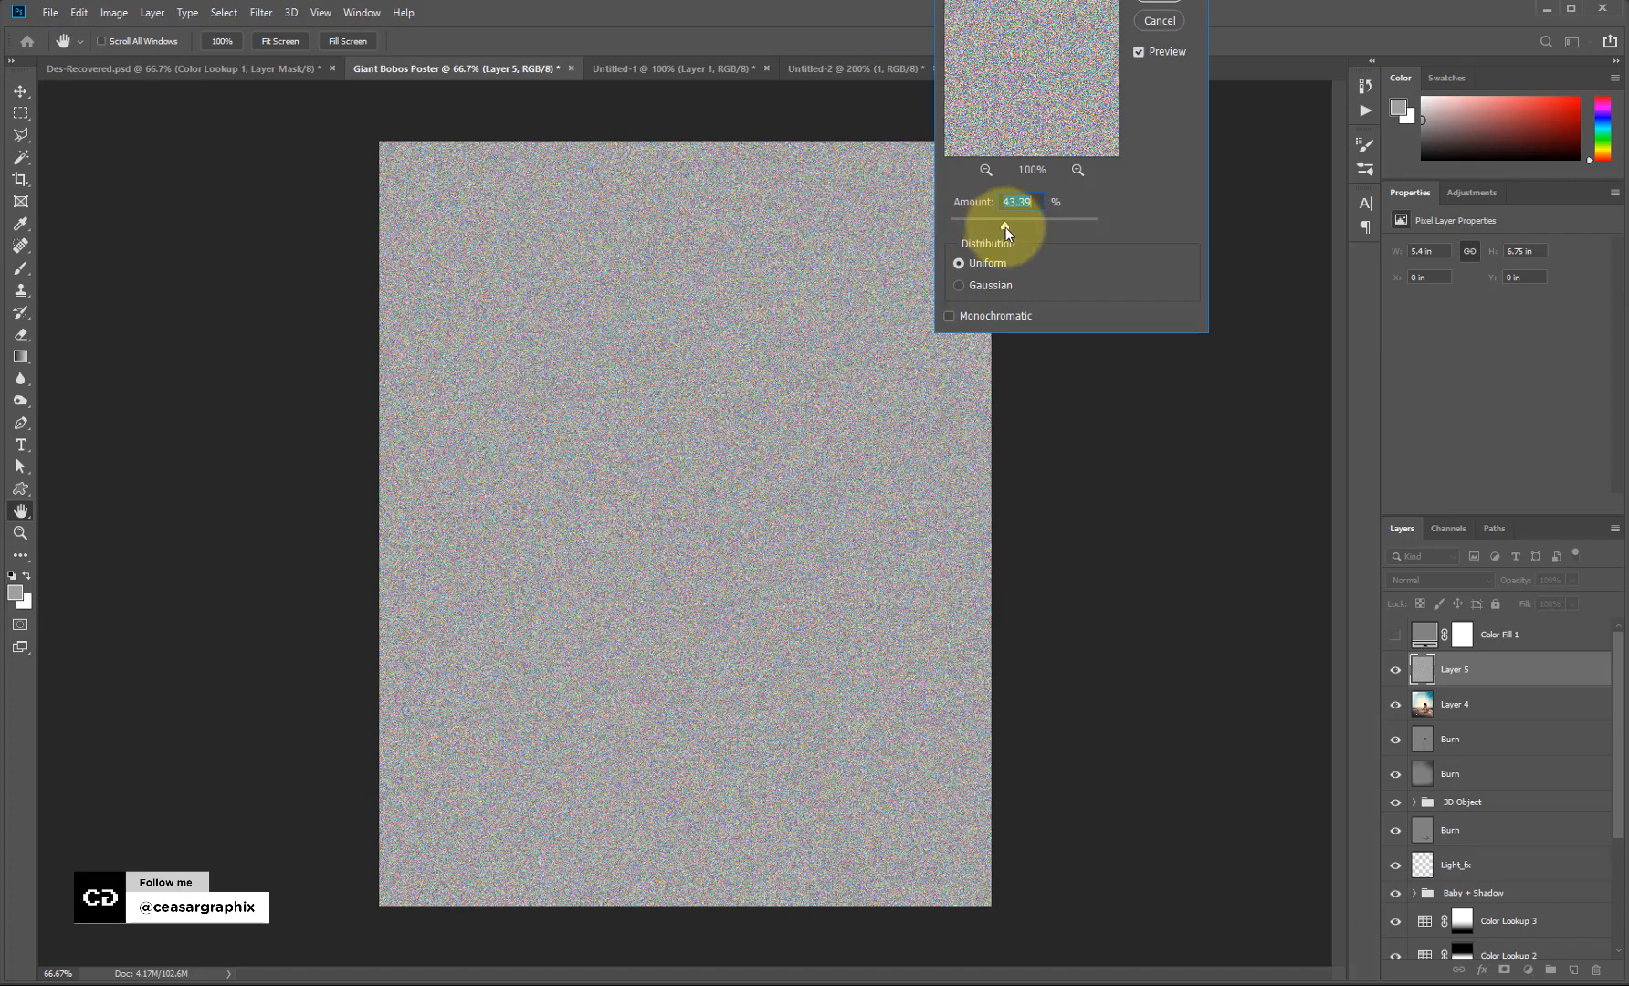
left_click(1156, 2)
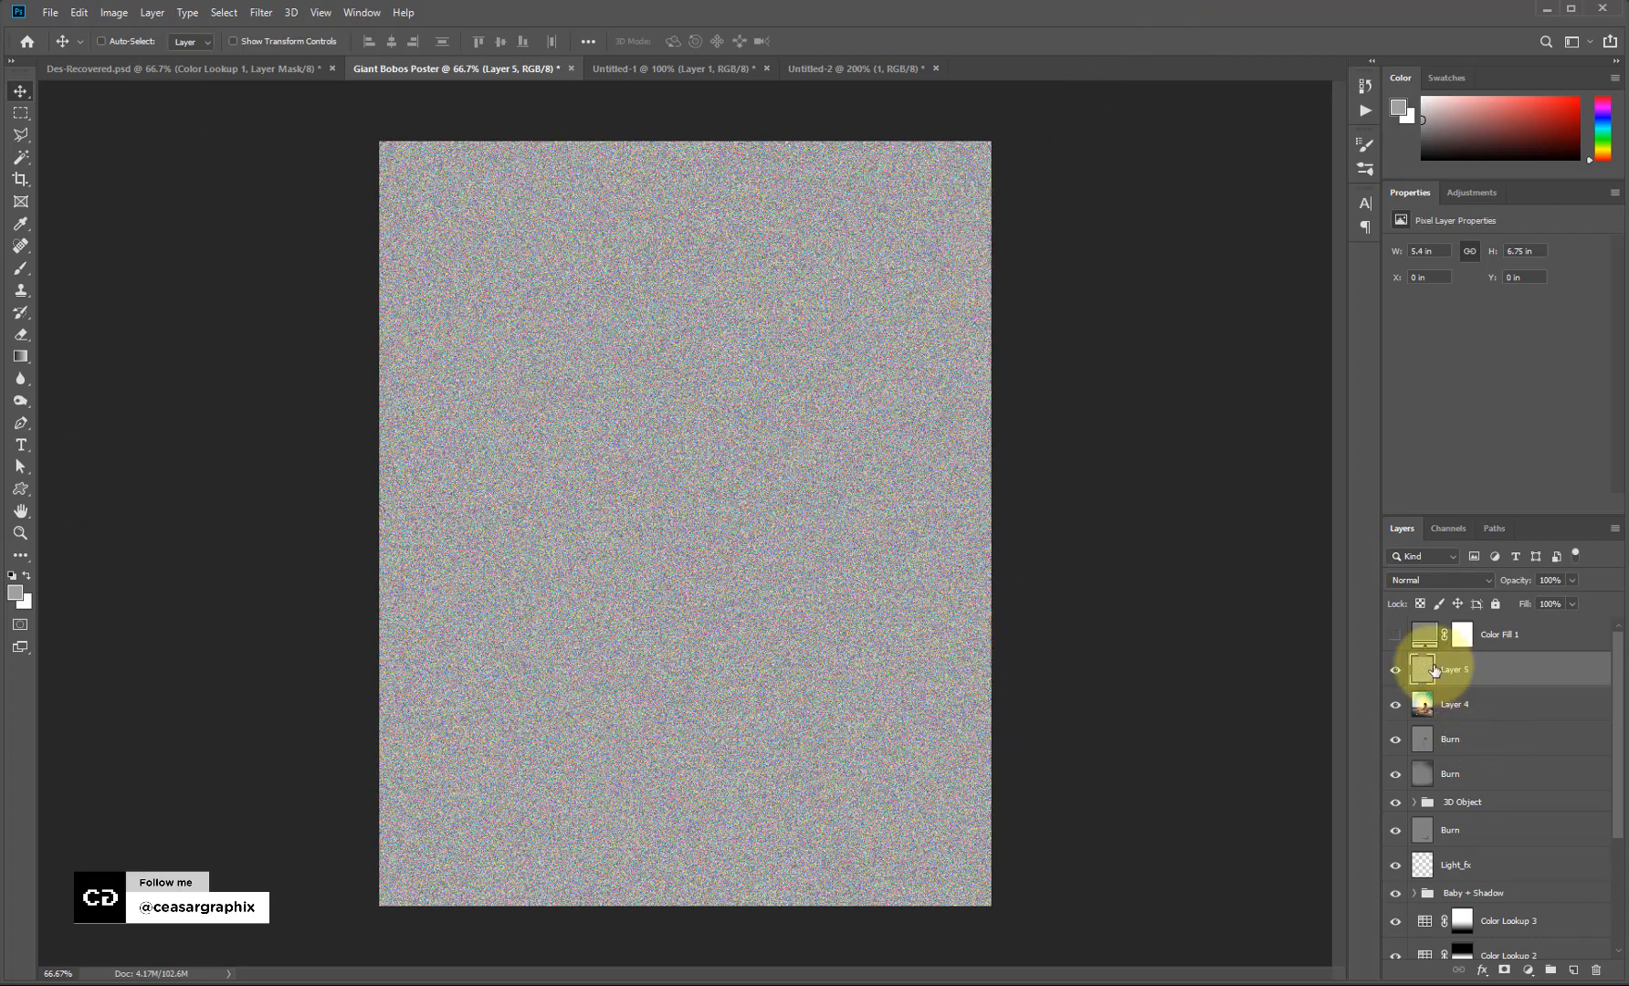
Desaturate the noise with Ctrl+Shift+U and set Layer 5's blend mode to Soft Light.
key("ctrl+shift+u")
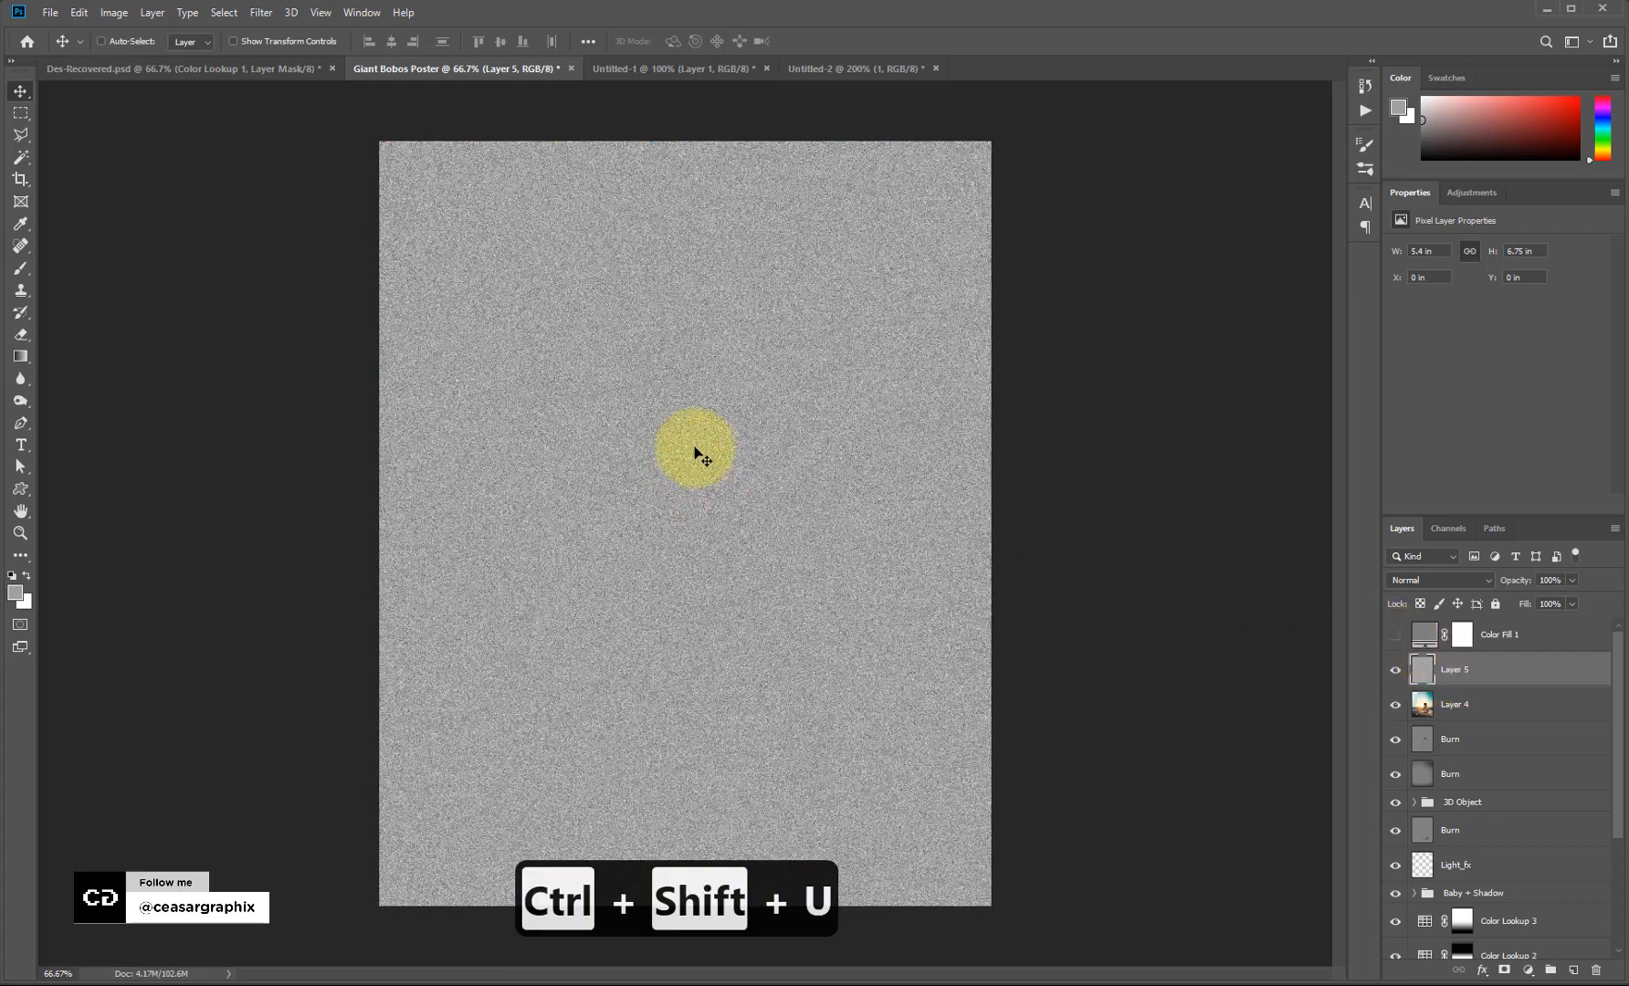
left_click(1443, 585)
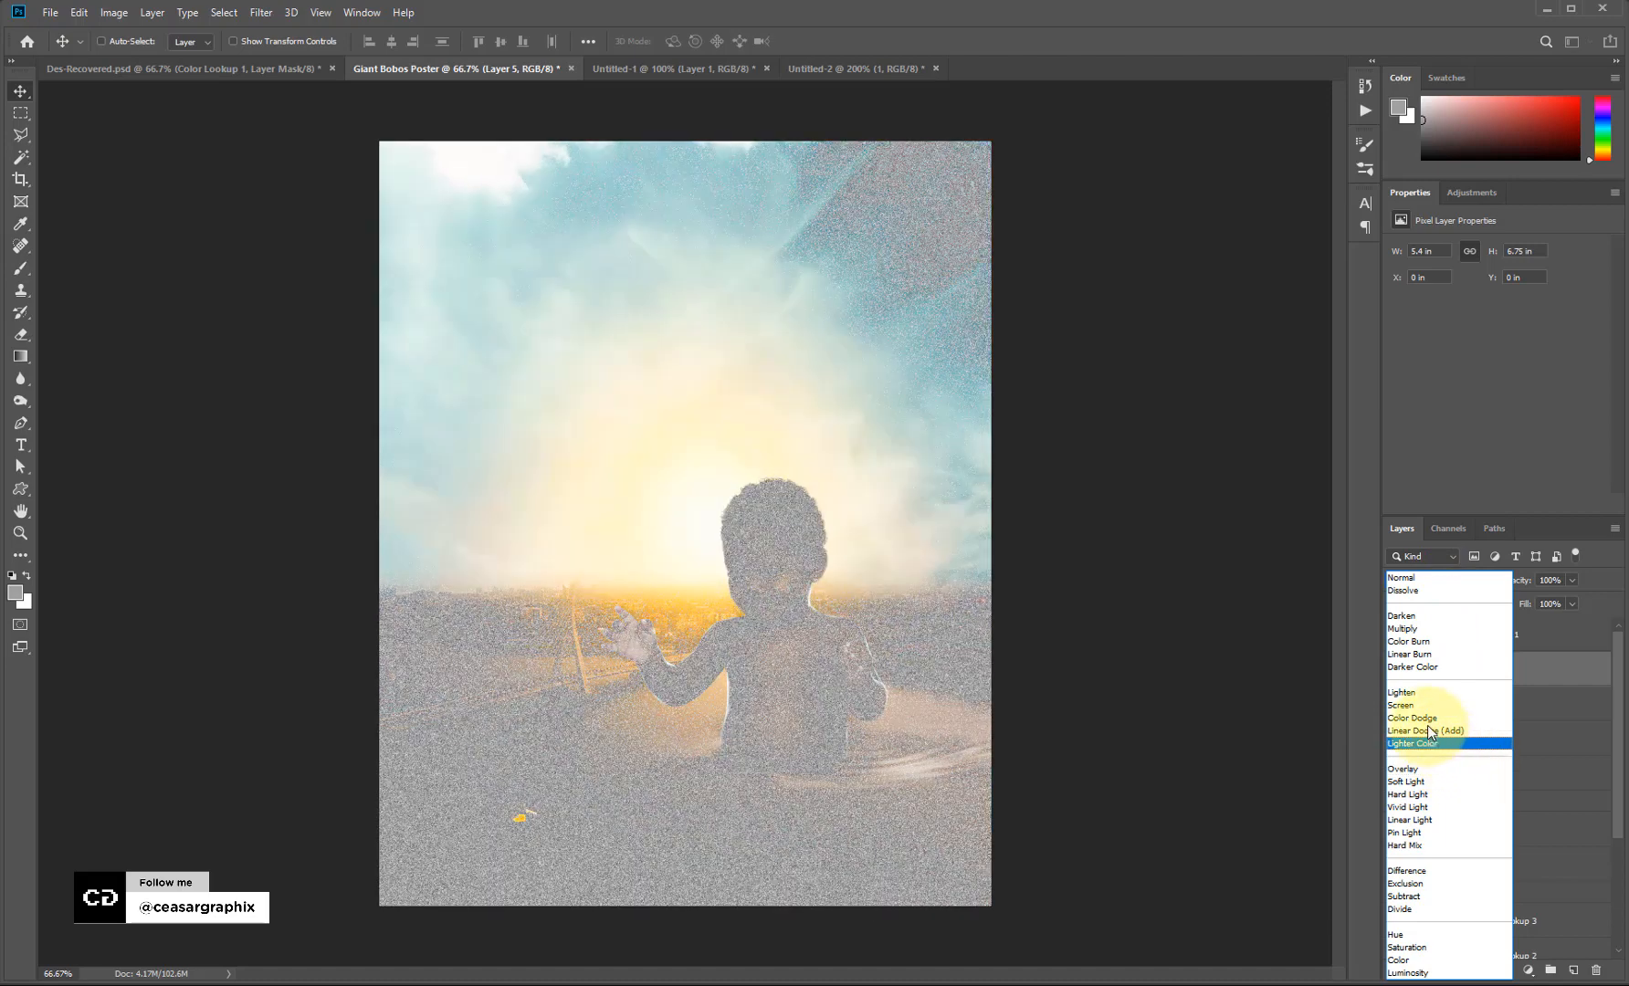
left_click(1420, 783)
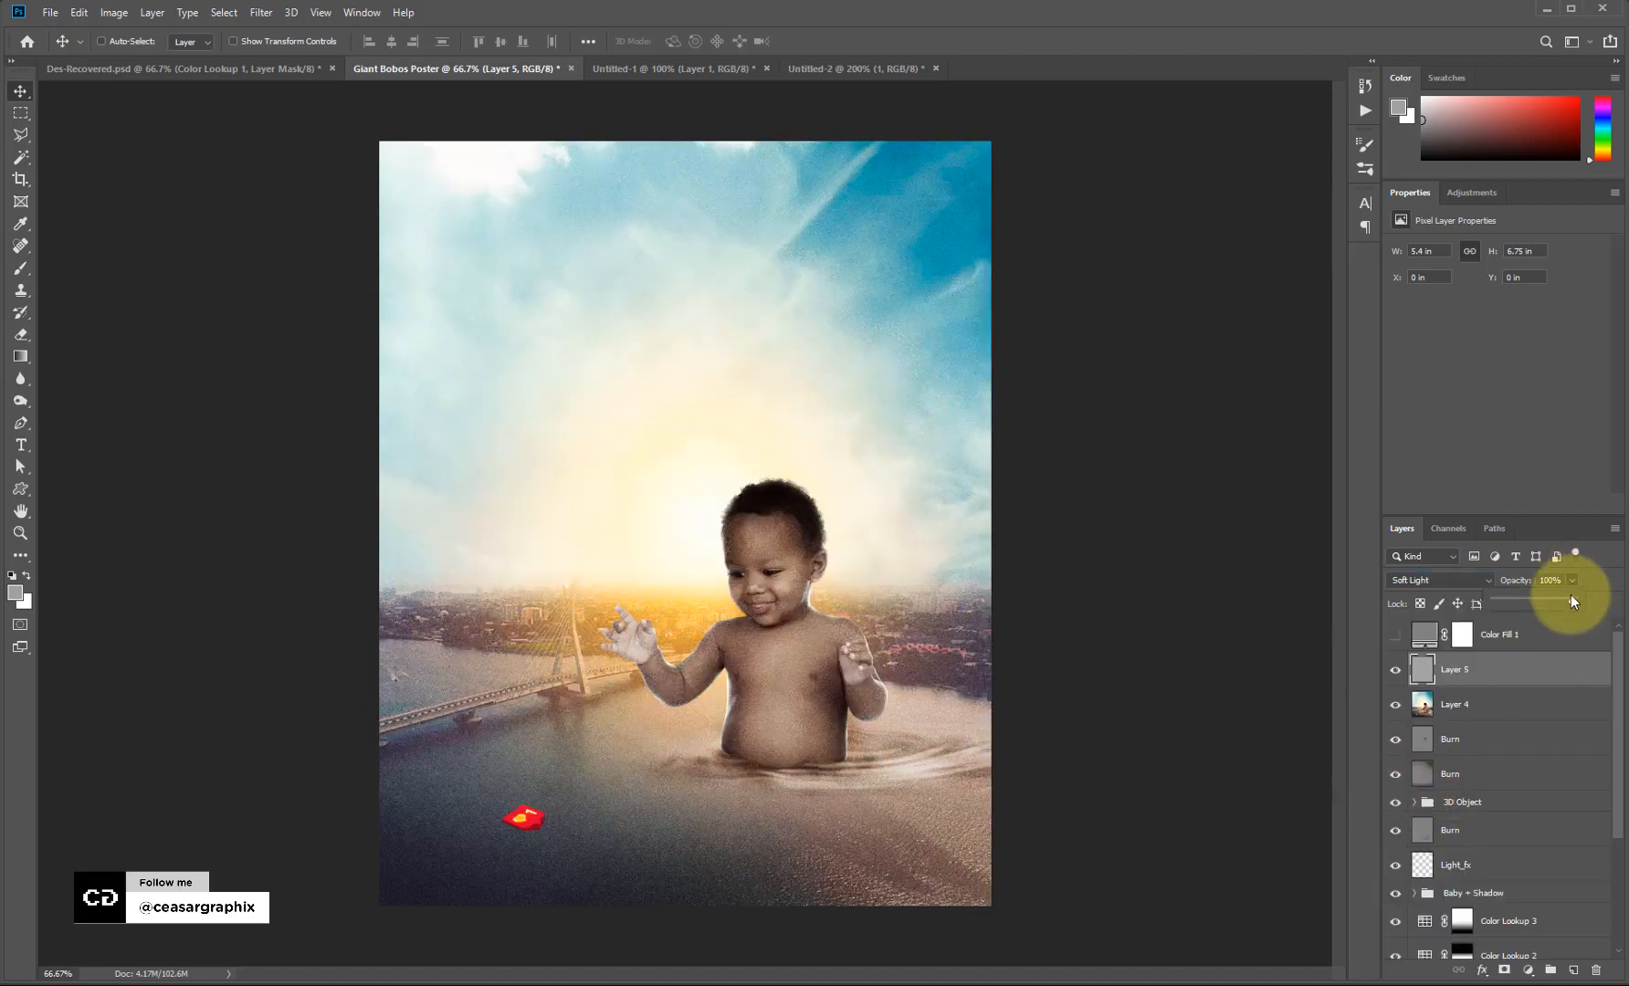
Lower the grain layer (Layer 5) opacity to 41%.
left_click_drag(1527, 606, 1526, 605)
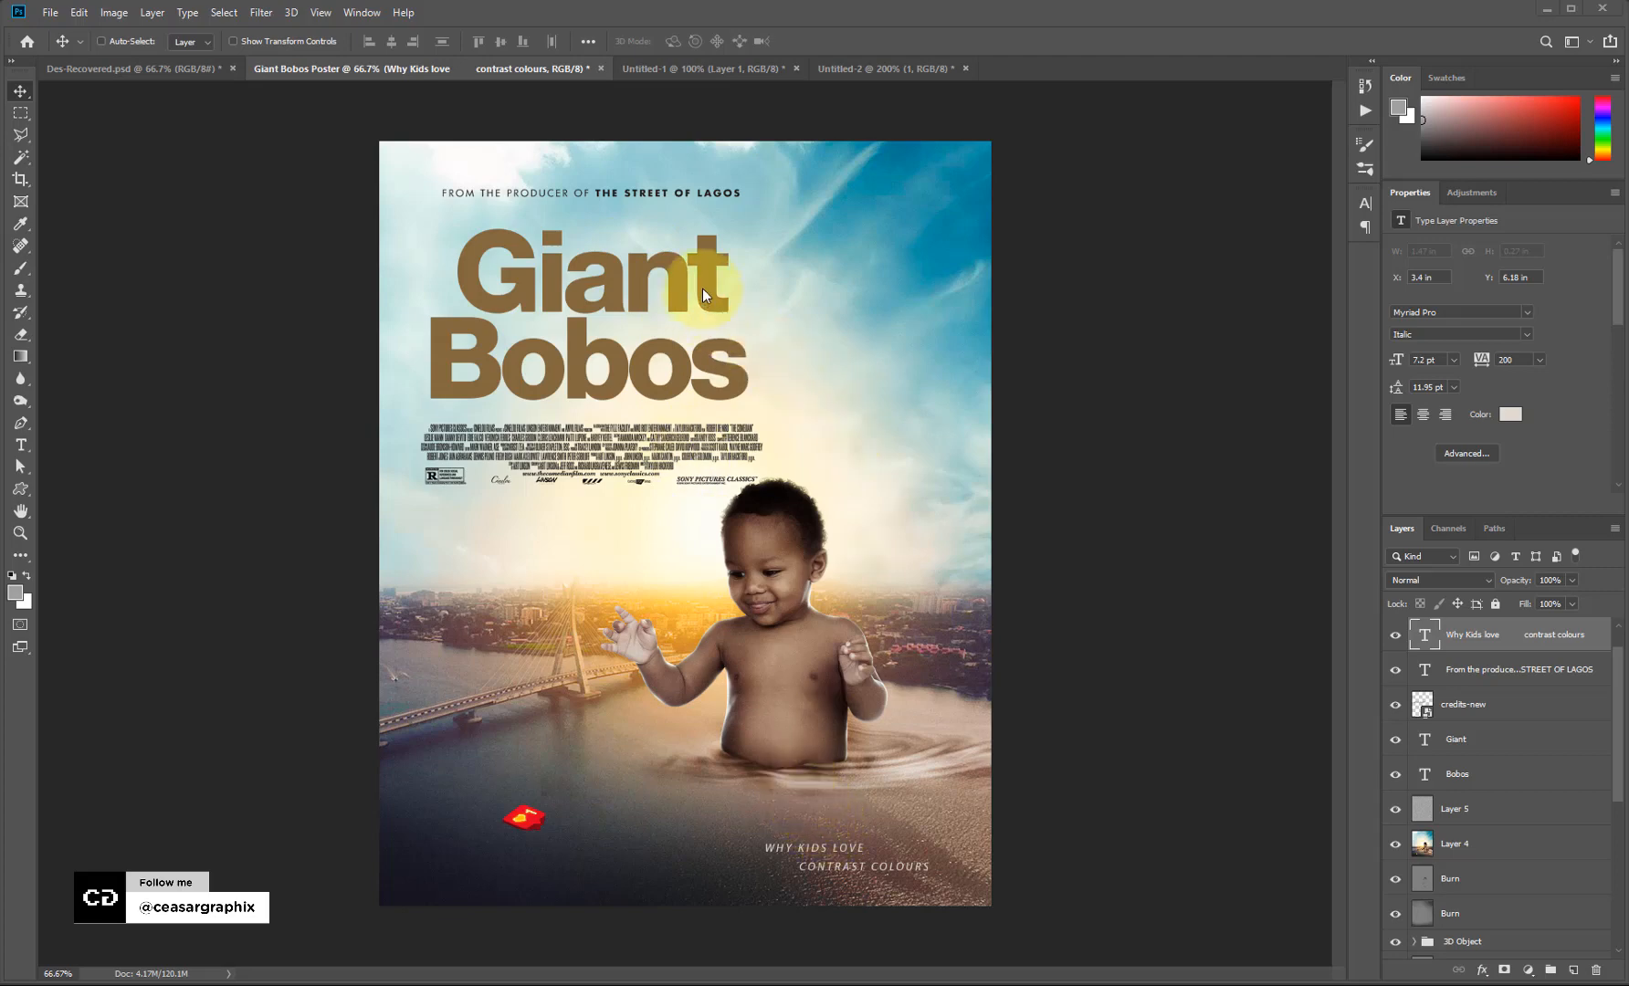
key("t")
left_click_drag(548, 192, 479, 189)
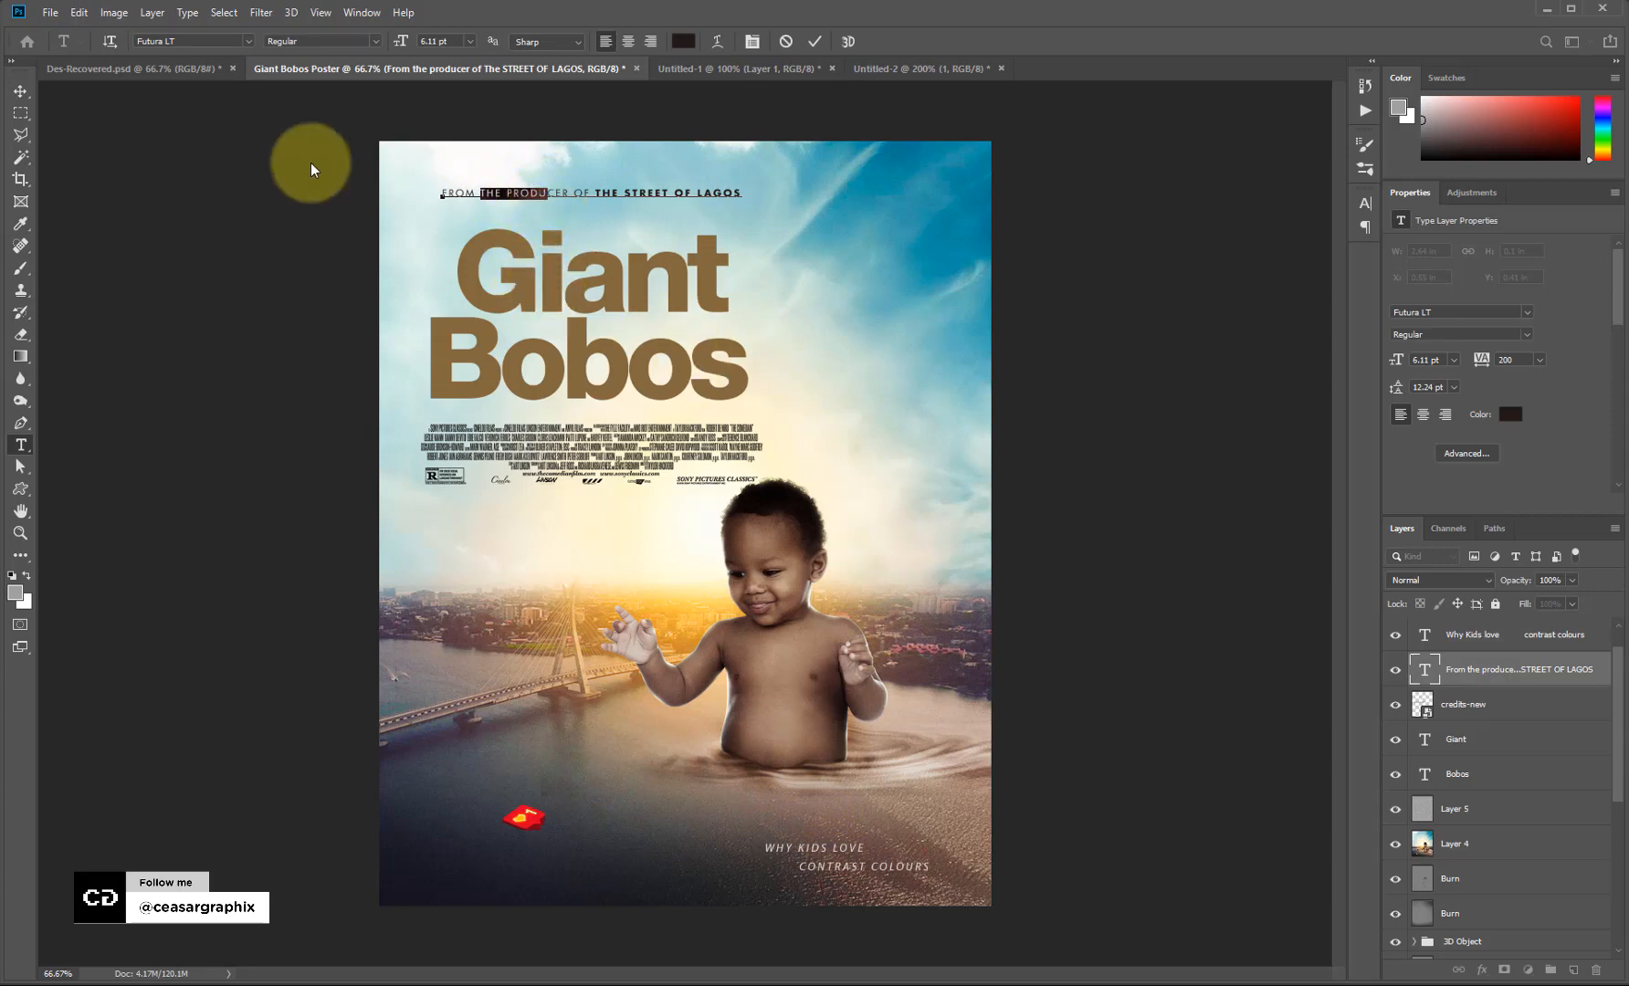
left_click(23, 93)
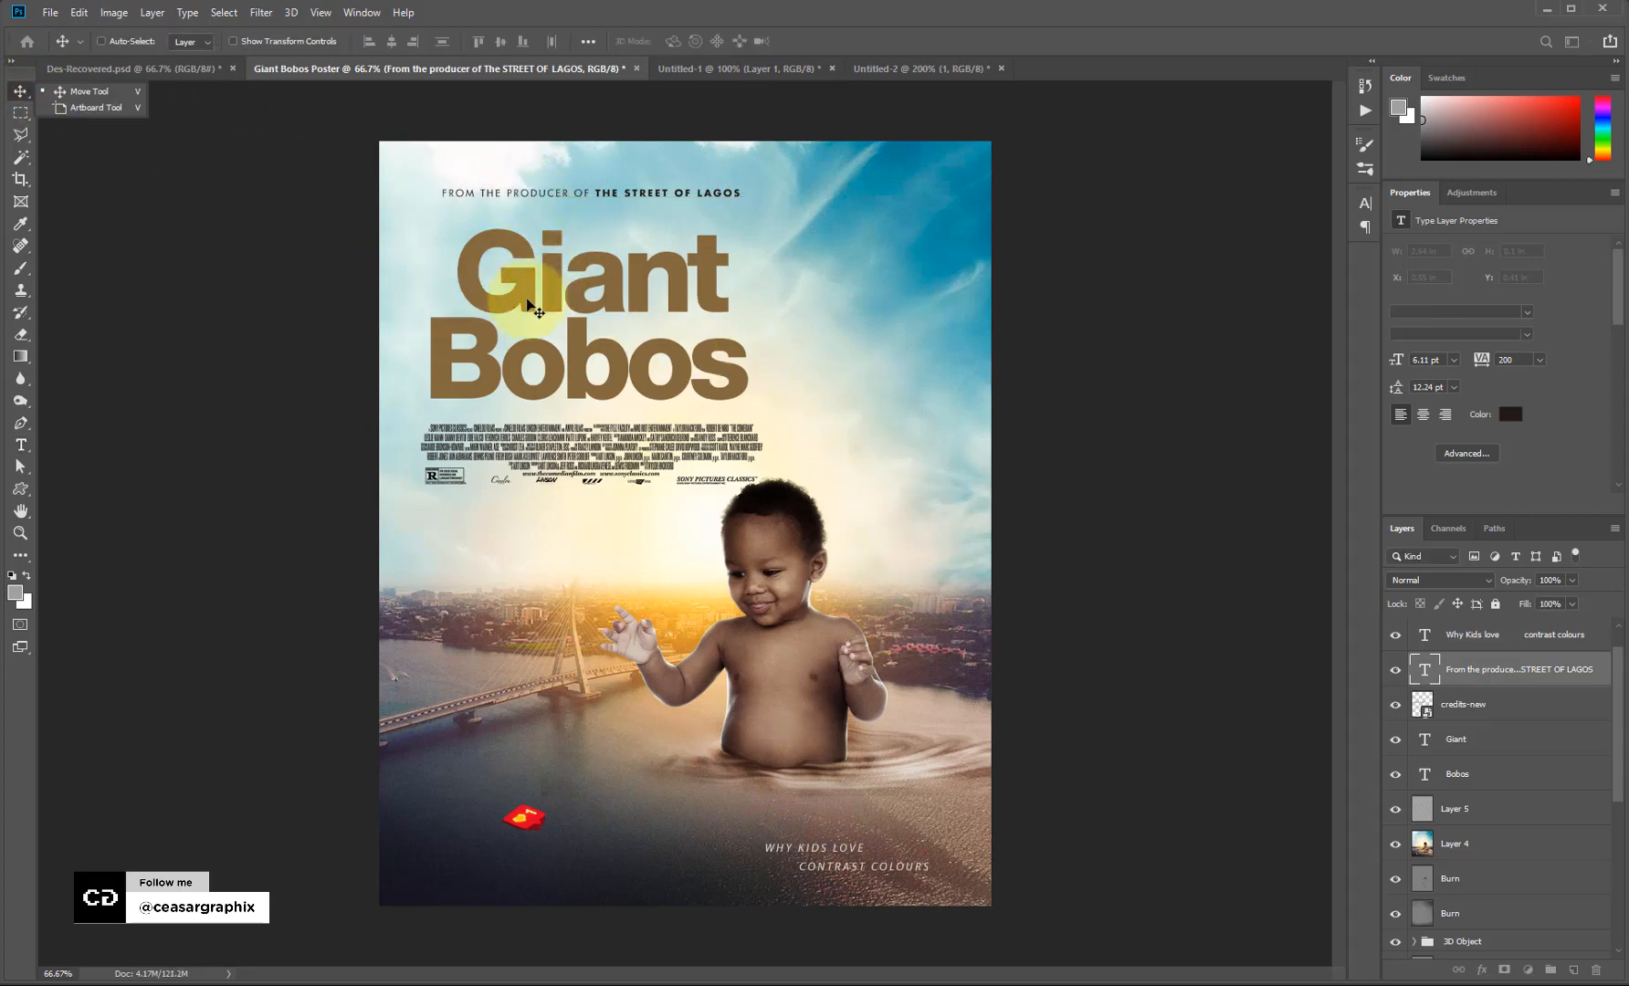
right_click(566, 290)
left_click(577, 290)
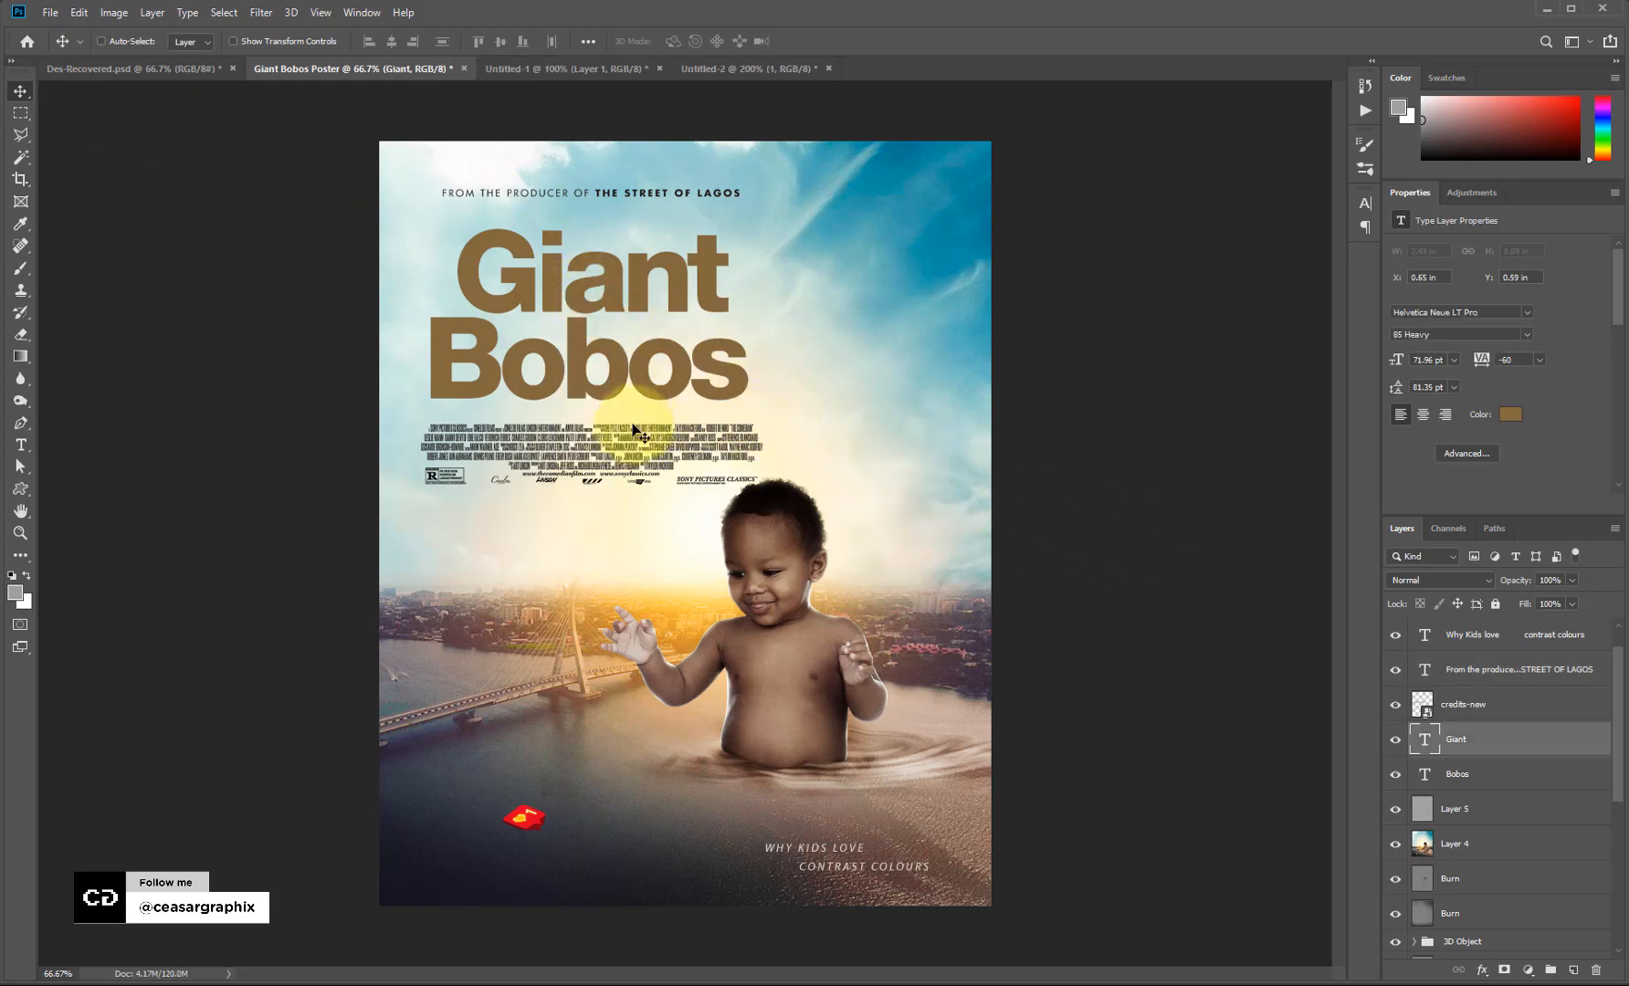
right_click(625, 464)
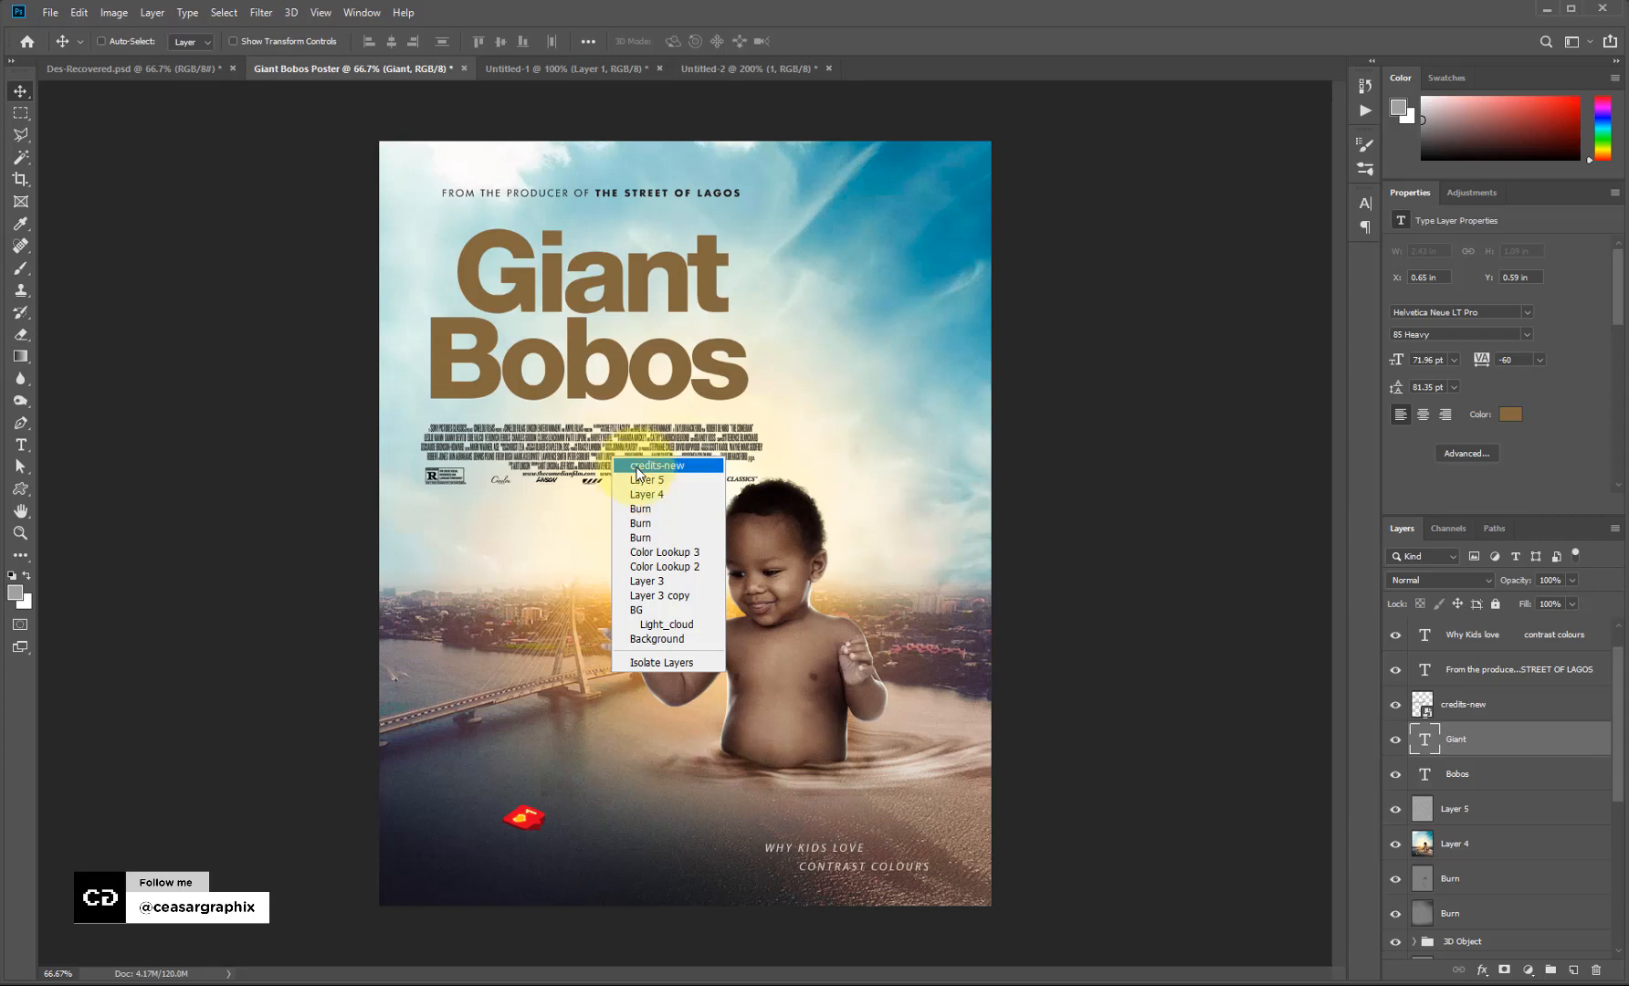
left_click(649, 467)
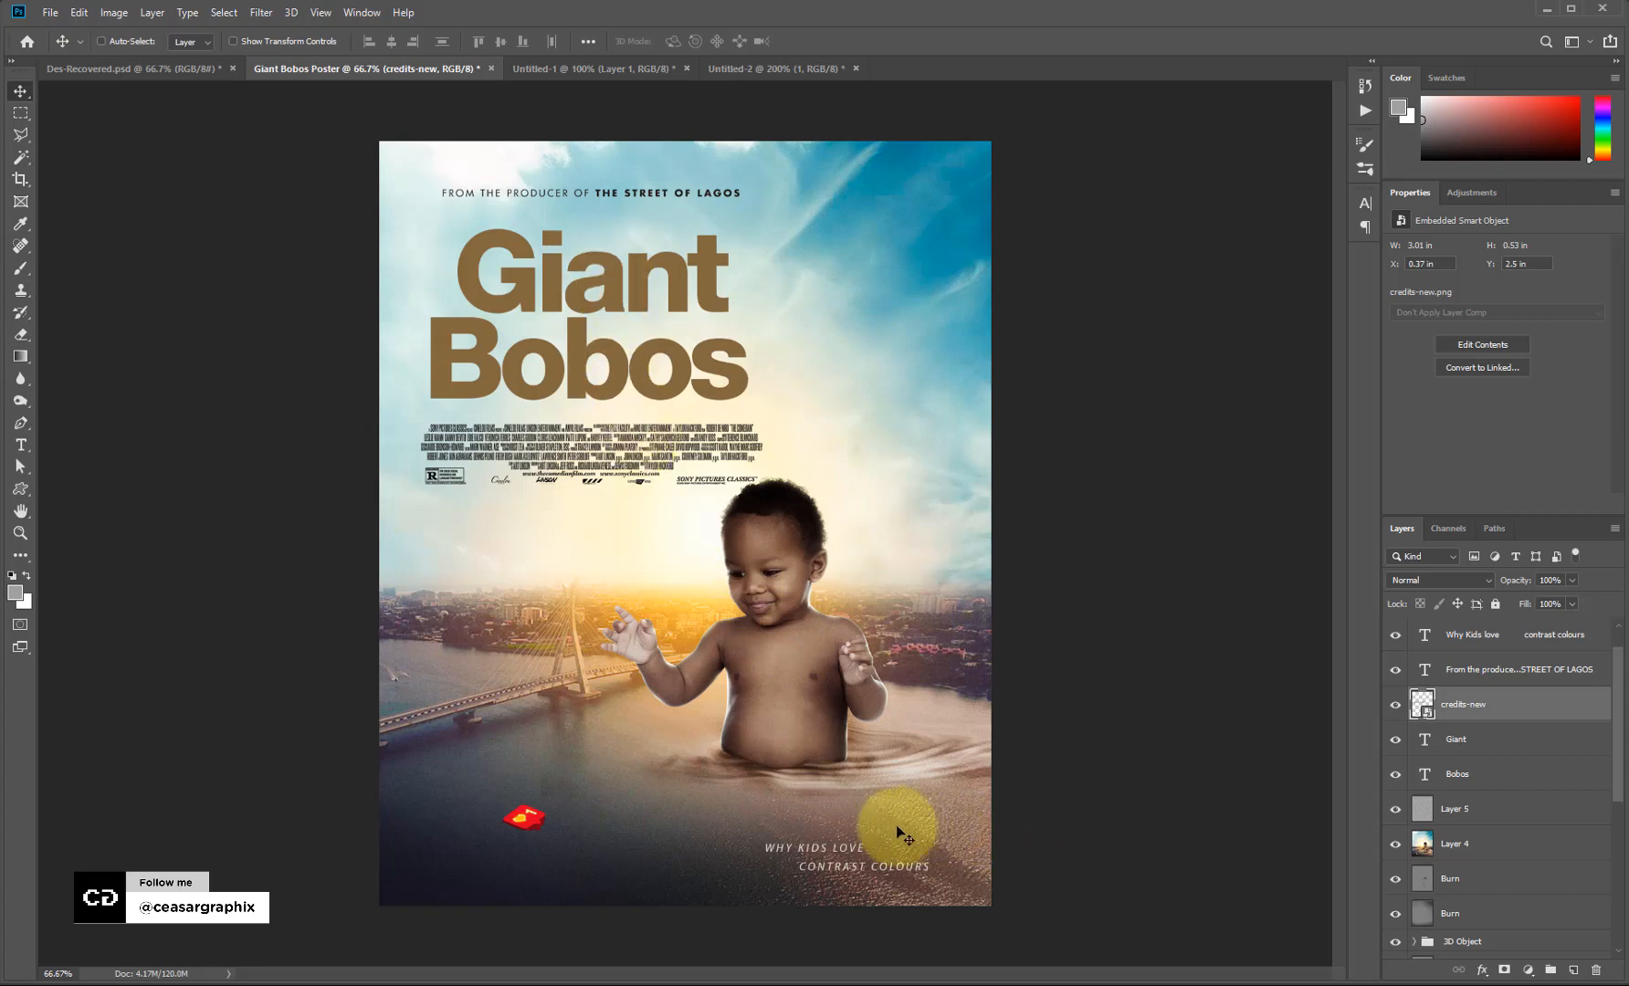
right_click(834, 851)
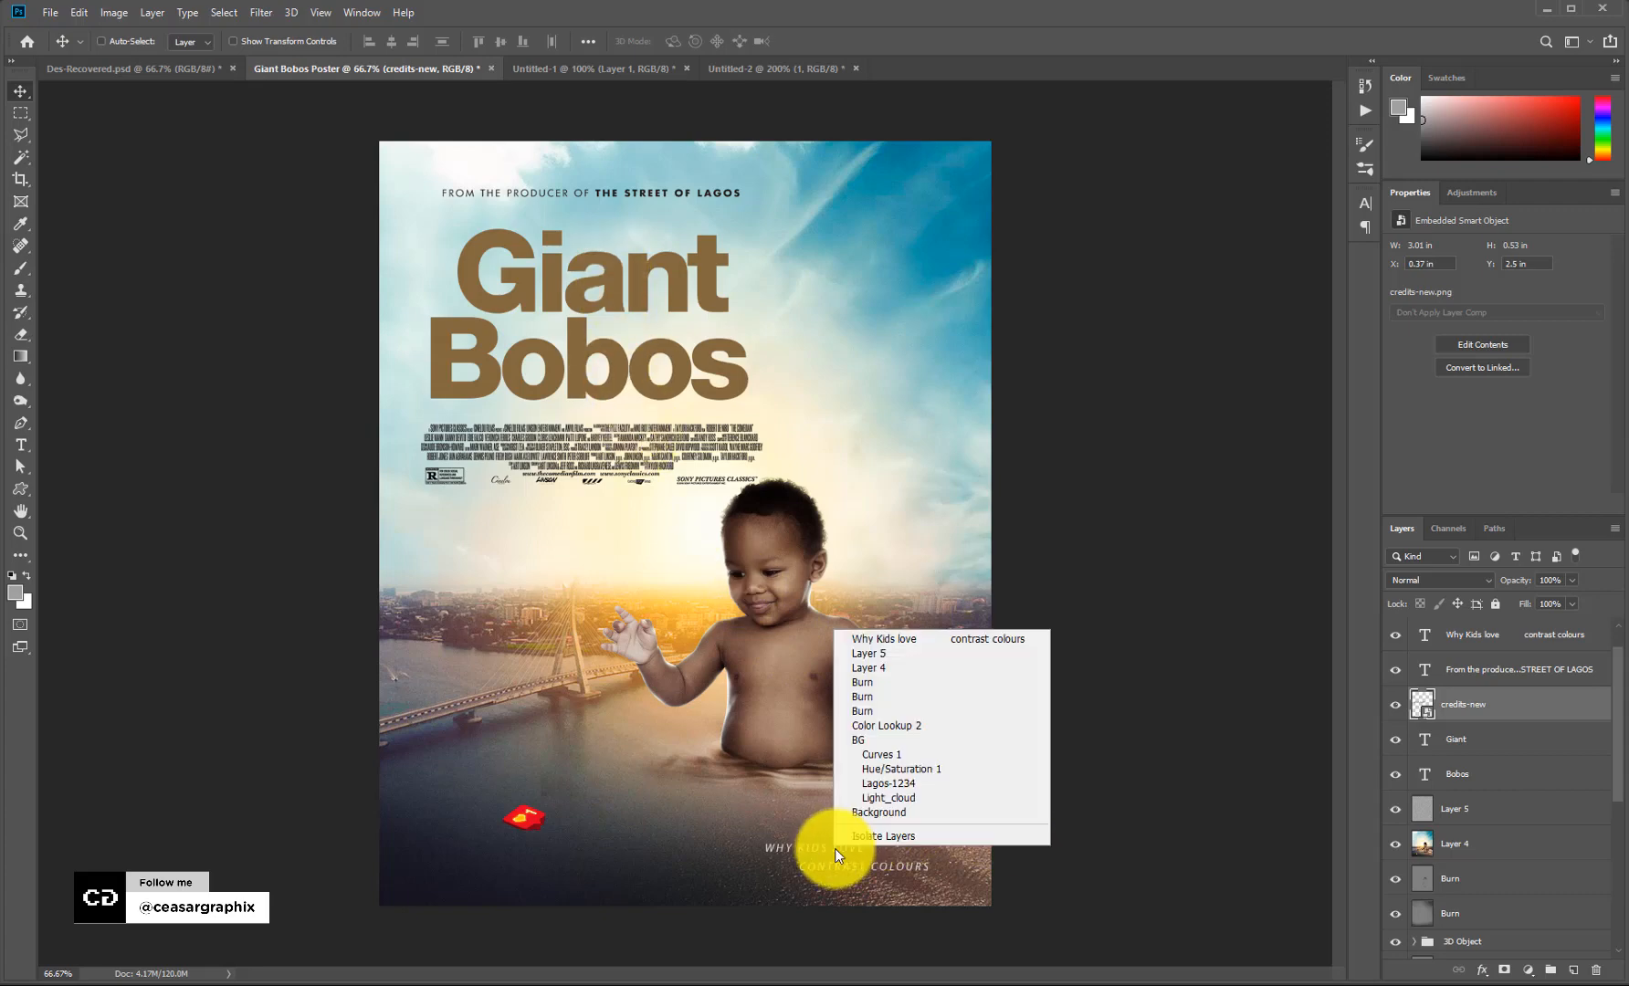
left_click(744, 537)
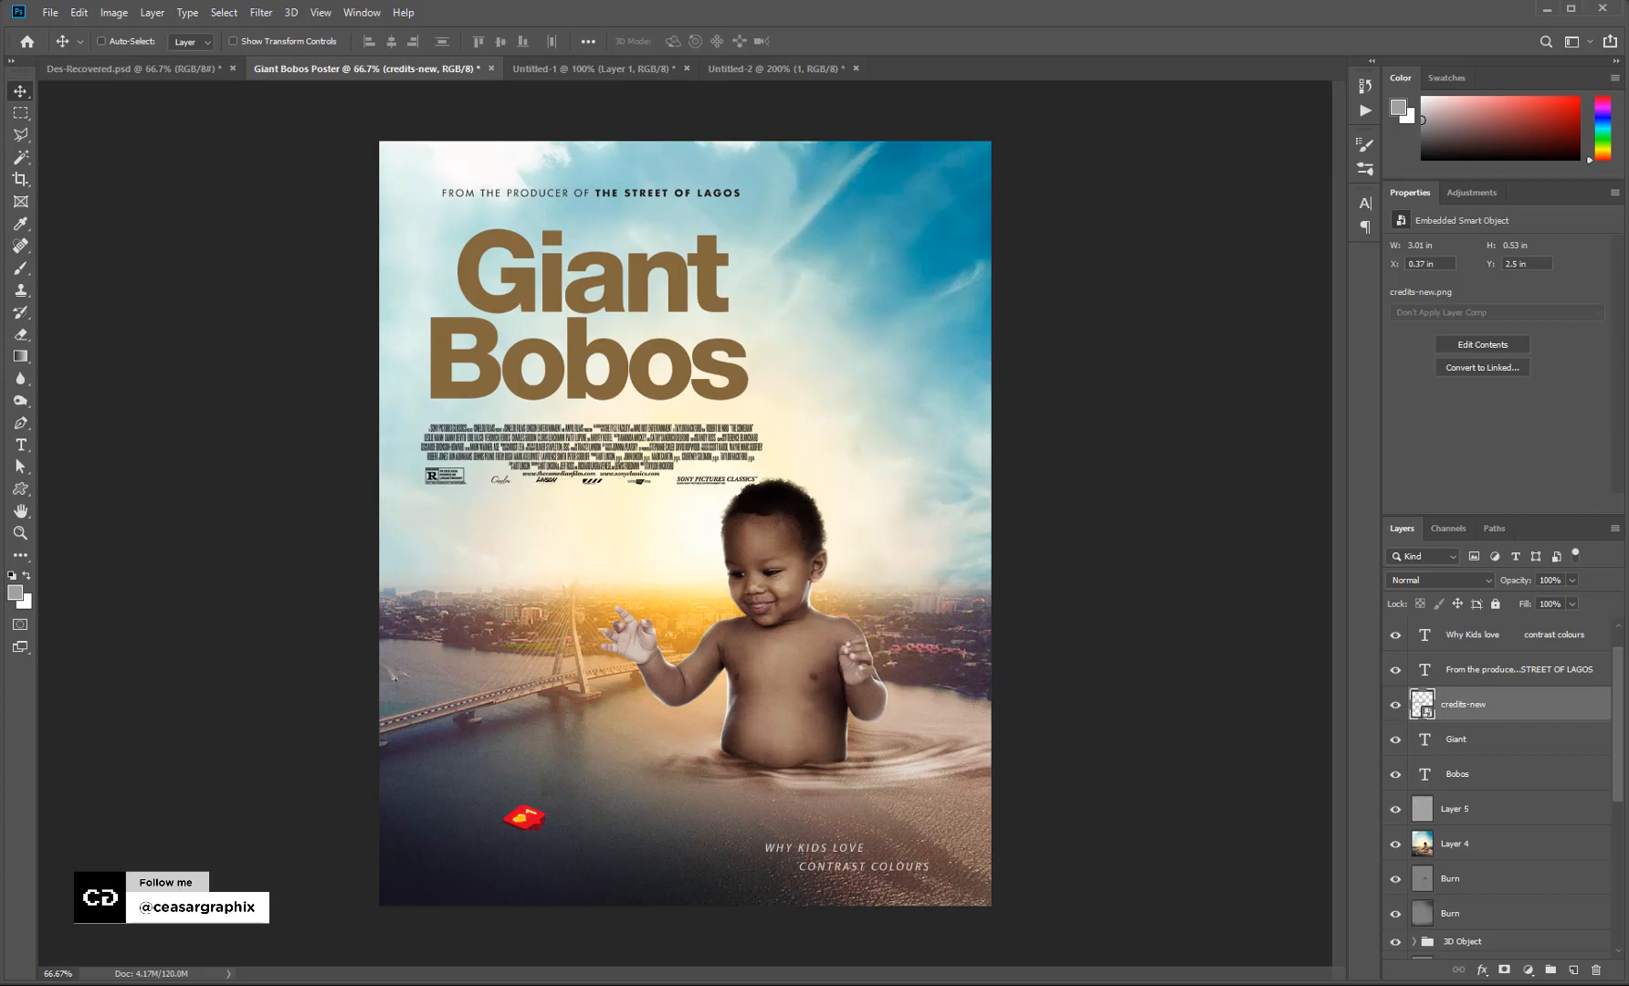
Position the Birds image left of the baby, then duplicate it into the top-left corner.
scroll(1497, 786, "up", 1)
key("v")
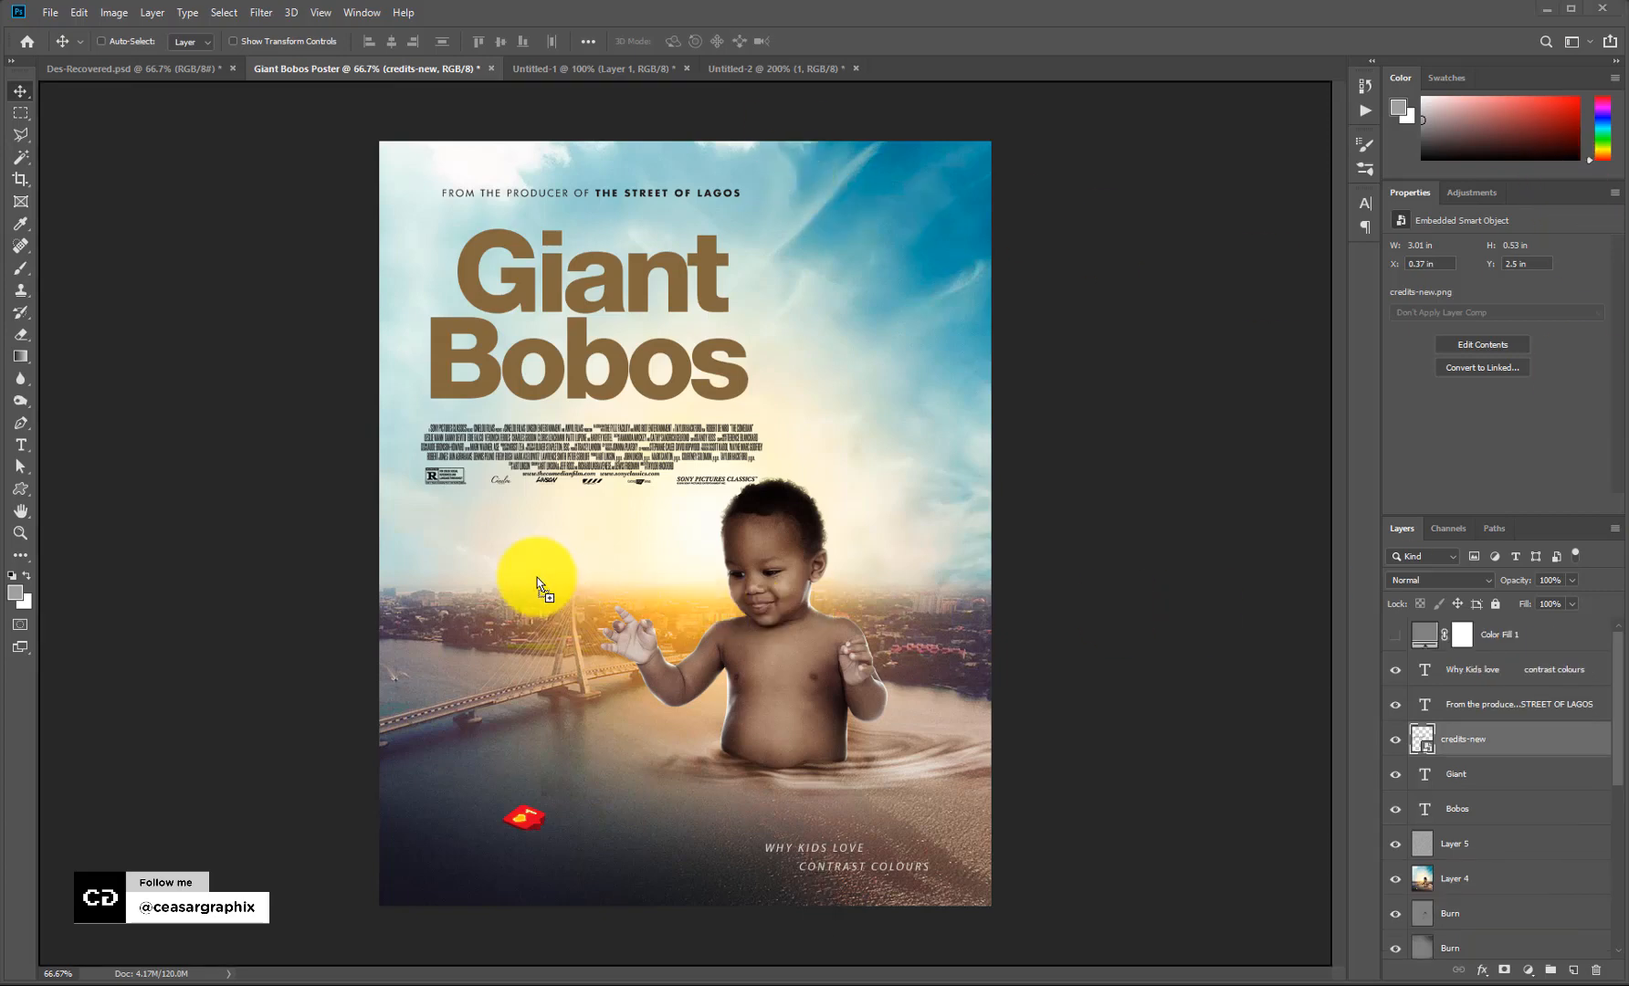
key("ctrl+t")
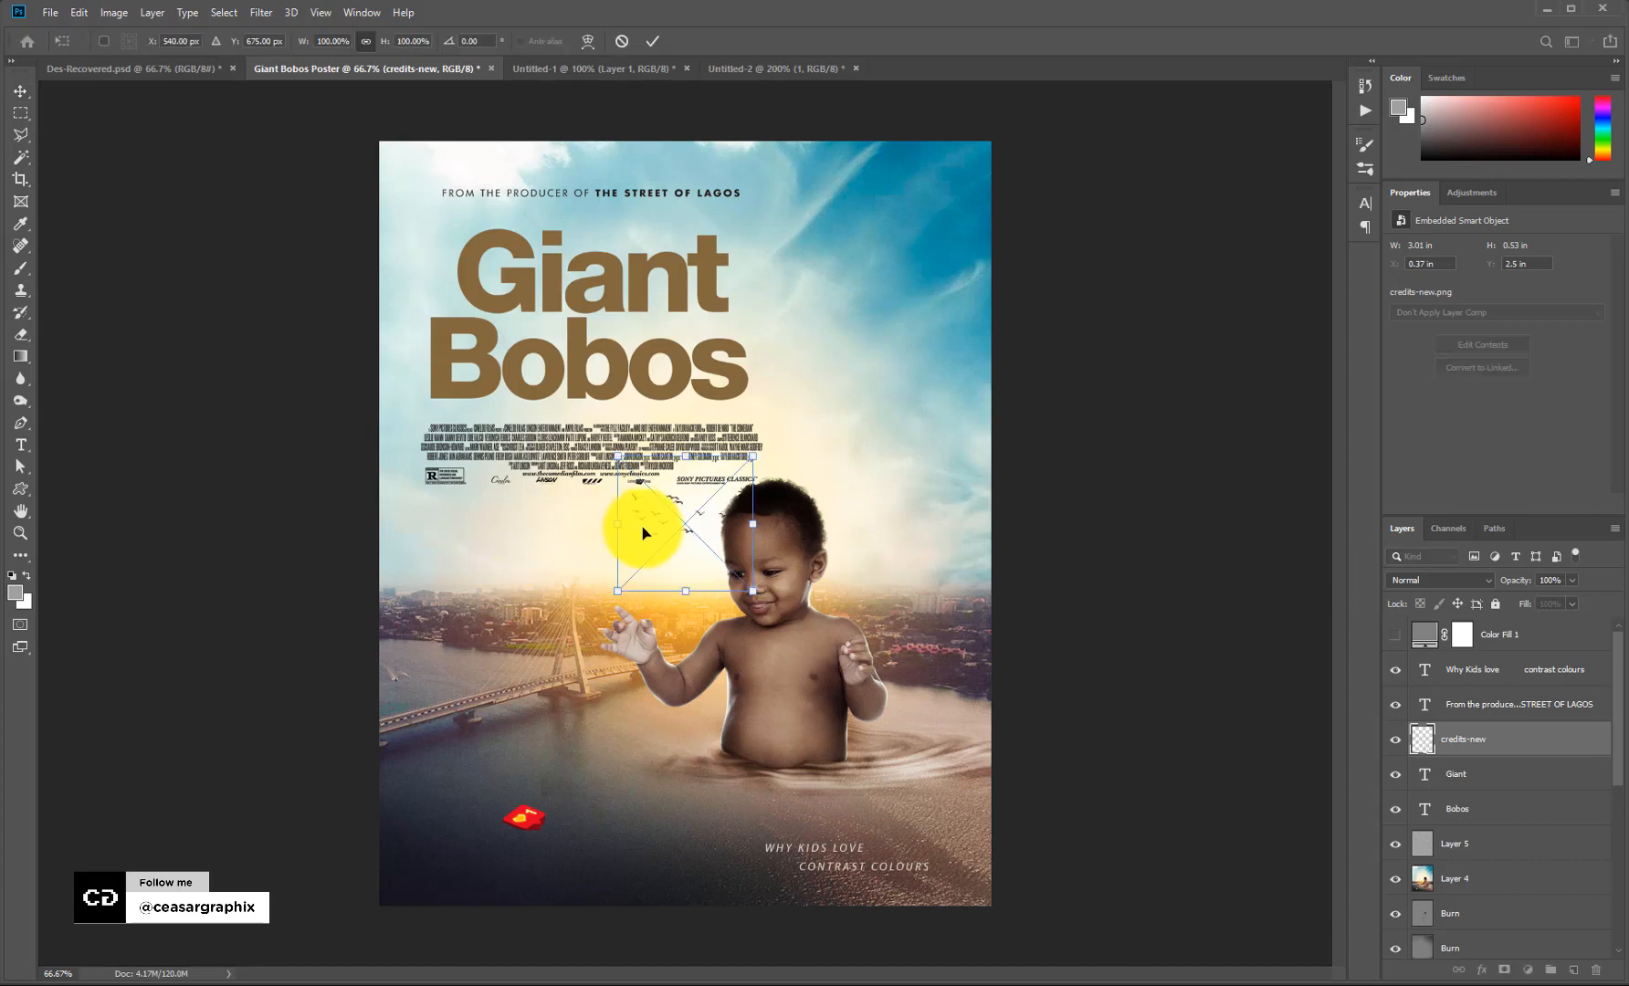
left_click_drag(713, 530, 538, 563)
key("Return")
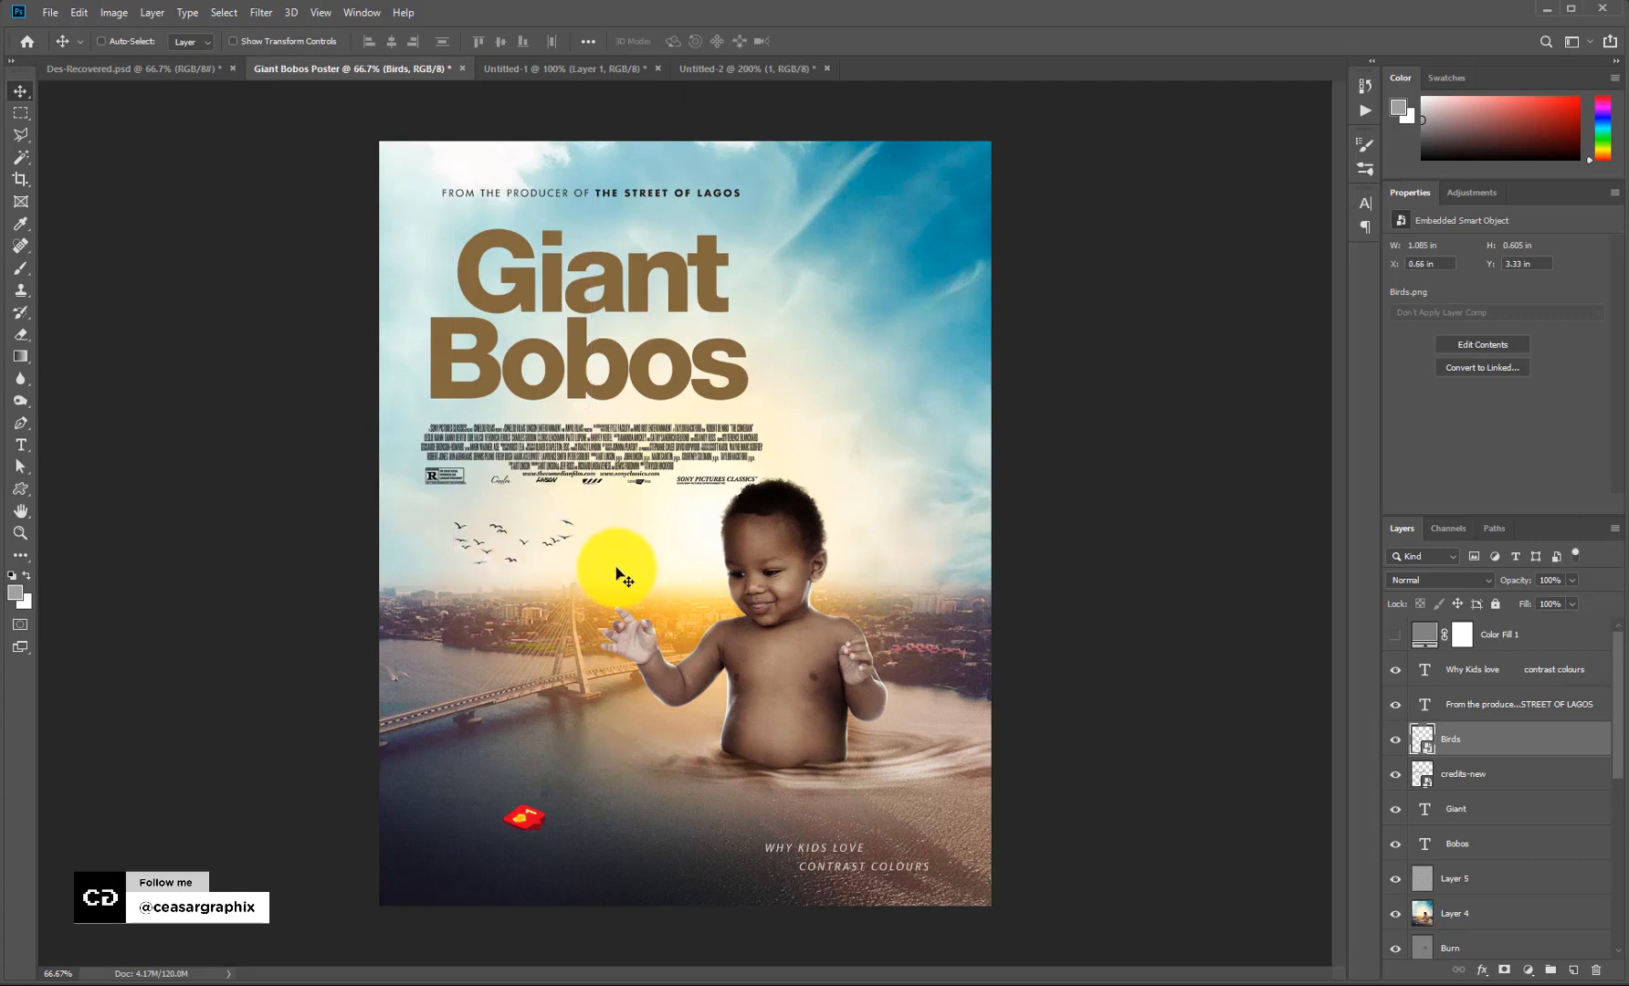
left_click_drag(1512, 760, 1572, 968)
left_click_drag(563, 537, 391, 178)
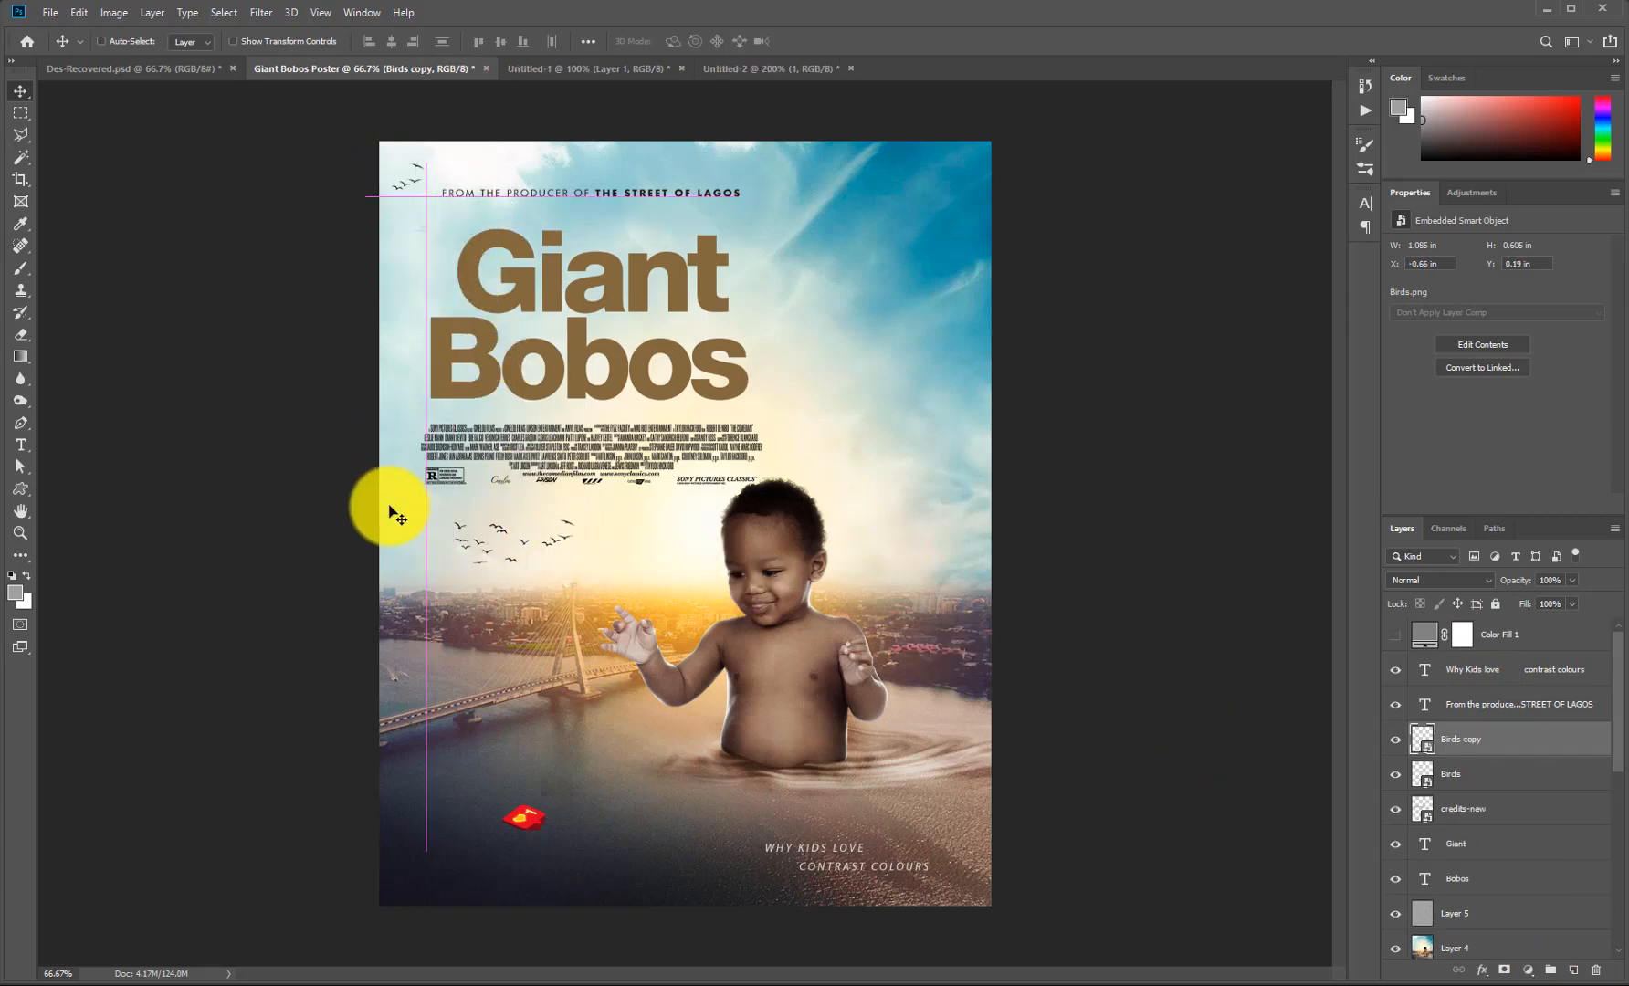